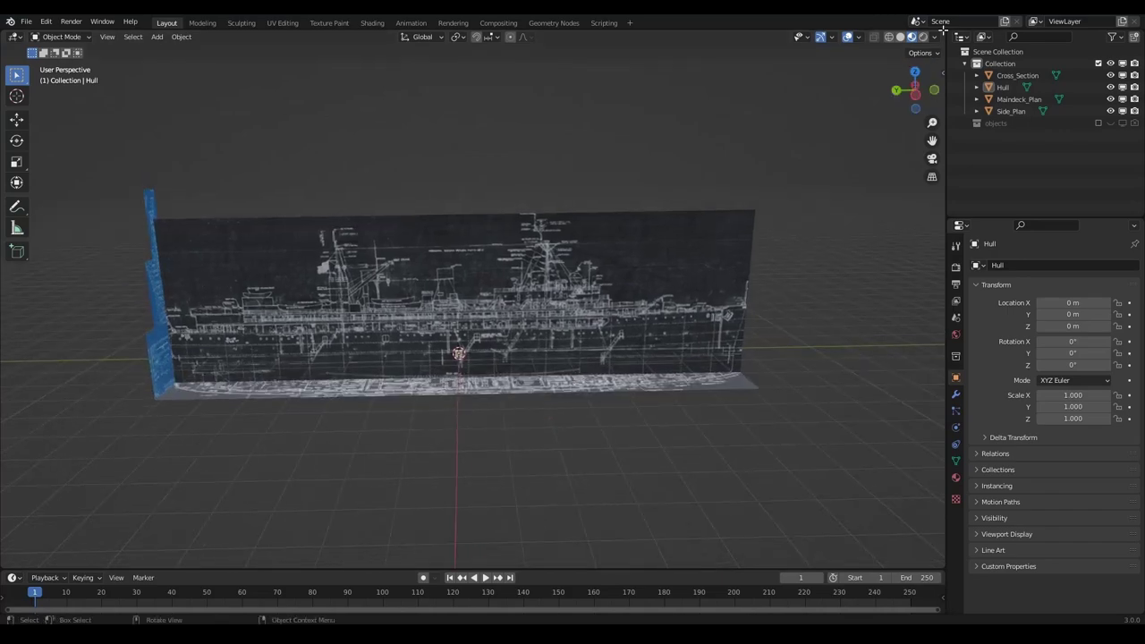
- Split the 3D view in two and set the right viewport to front orthographic
drag(943, 36, 579, 42)
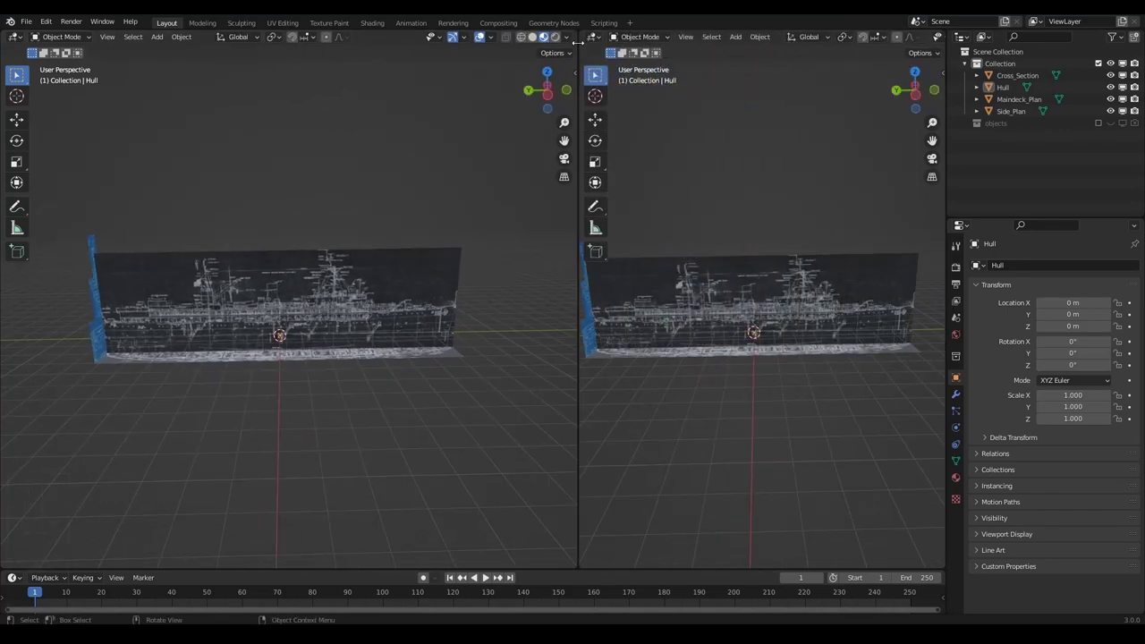
click(685, 36)
click(886, 223)
scroll(749, 358, up, 3)
scroll(265, 389, up, 4)
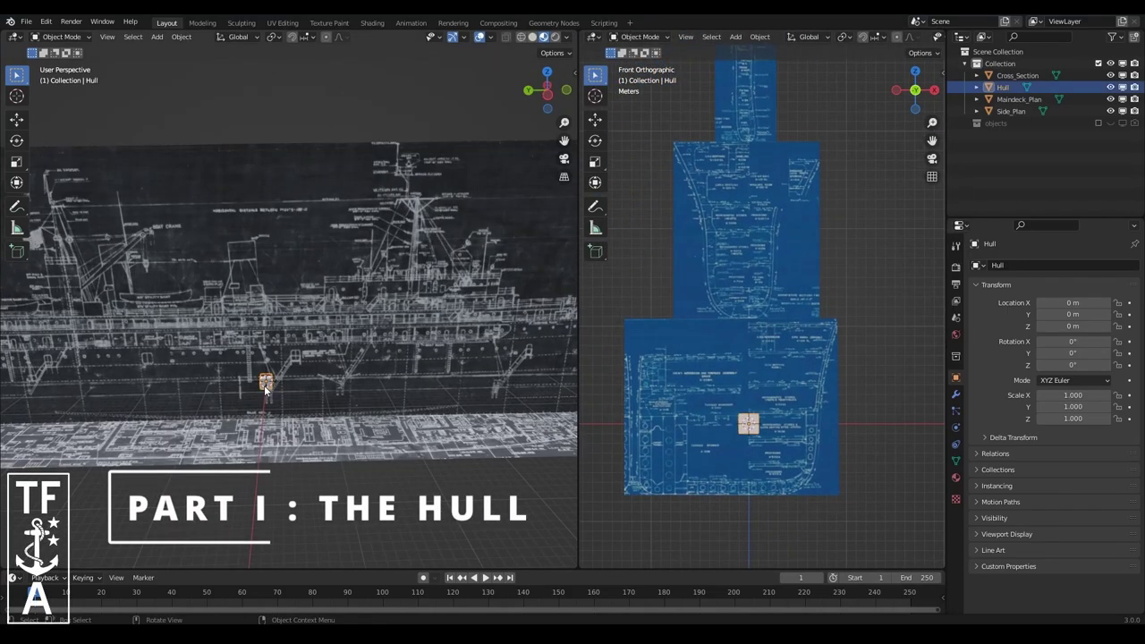
- Move the Hull cube along the X axis to X = -1 m
middle_drag(265, 389, 330, 400)
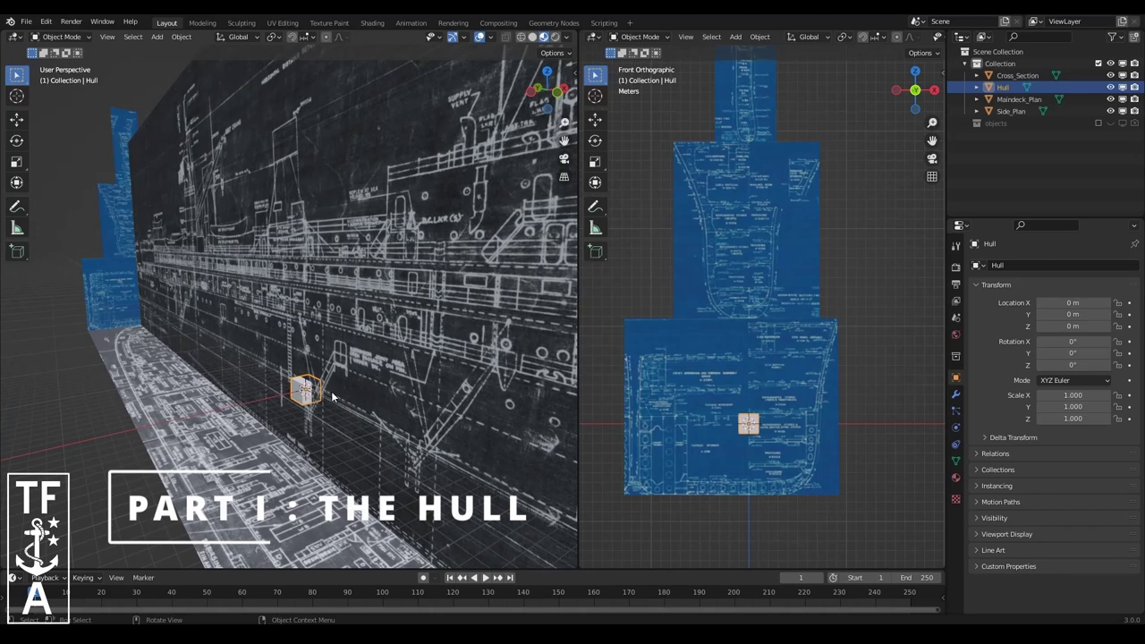
scroll(332, 396, up, 2)
scroll(322, 372, up, 2)
scroll(321, 372, up, 1)
key(g)
key(x)
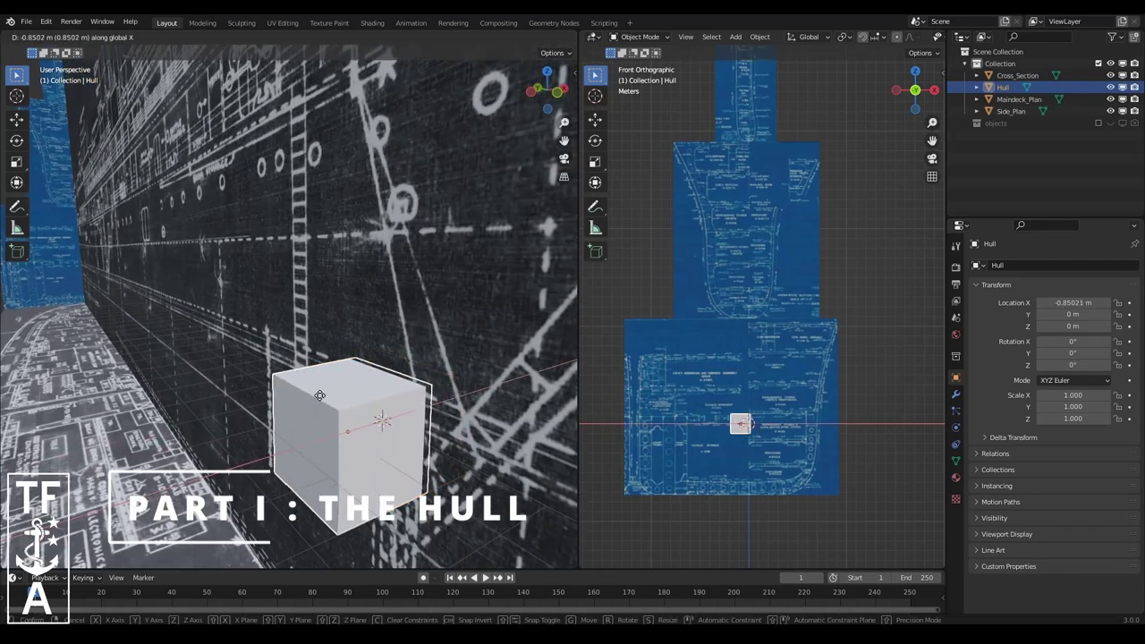
click(314, 397)
scroll(378, 327, down, 5)
- Switch the cube into Edit Mode with face selection
click(58, 36)
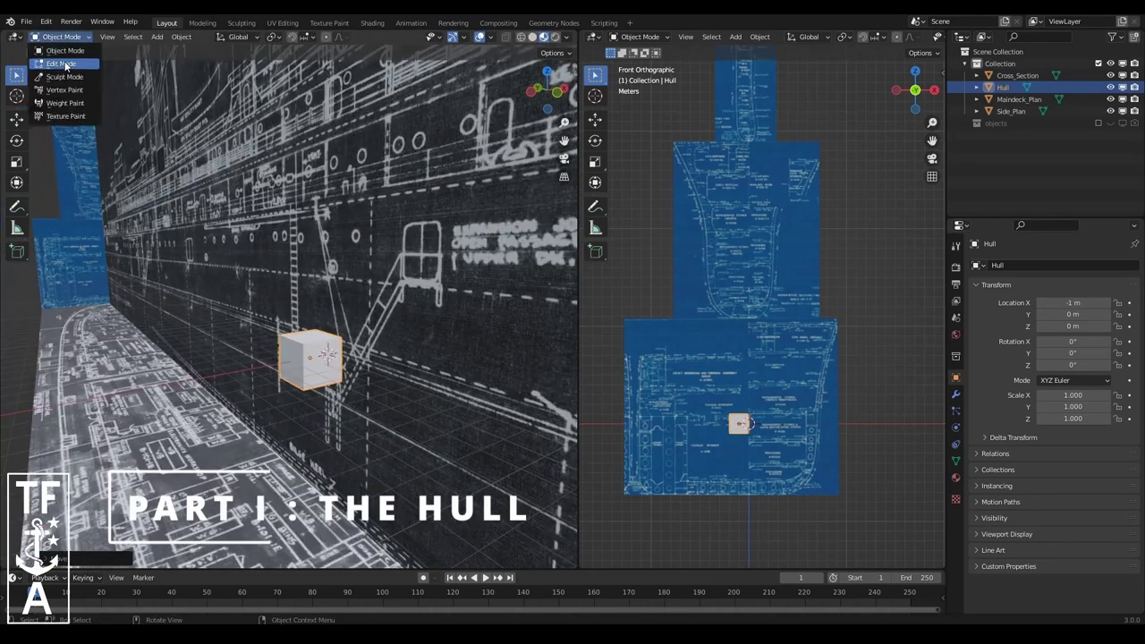
click(55, 60)
click(124, 36)
middle_drag(233, 322, 268, 305)
- Extrude the cube's end face along X into a long box
click(296, 403)
key(e)
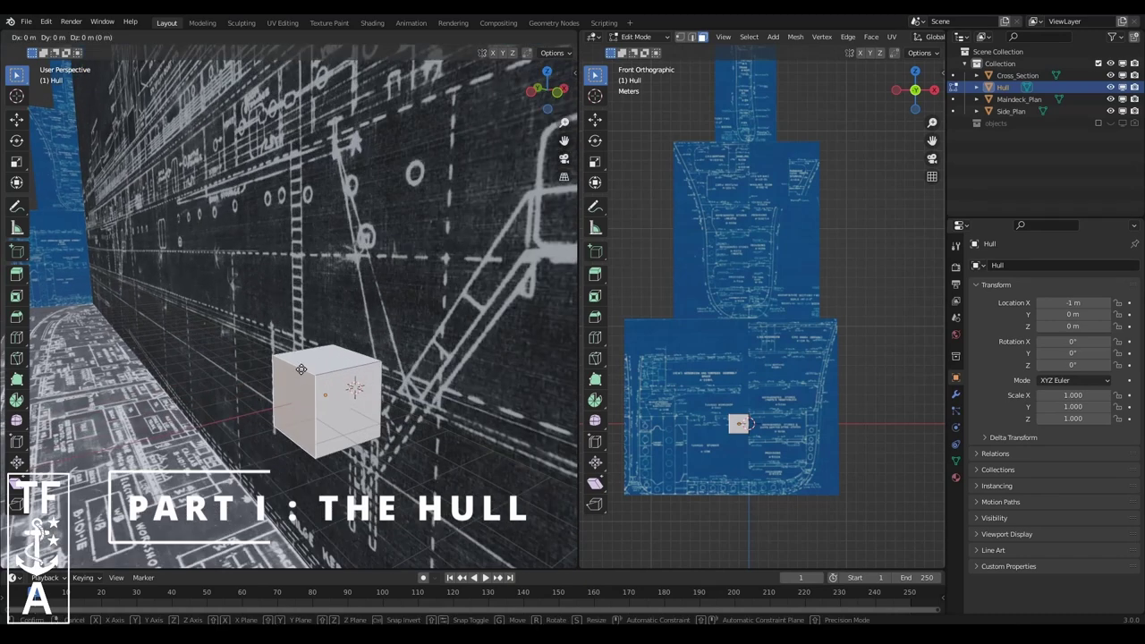
key(x)
click(295, 382)
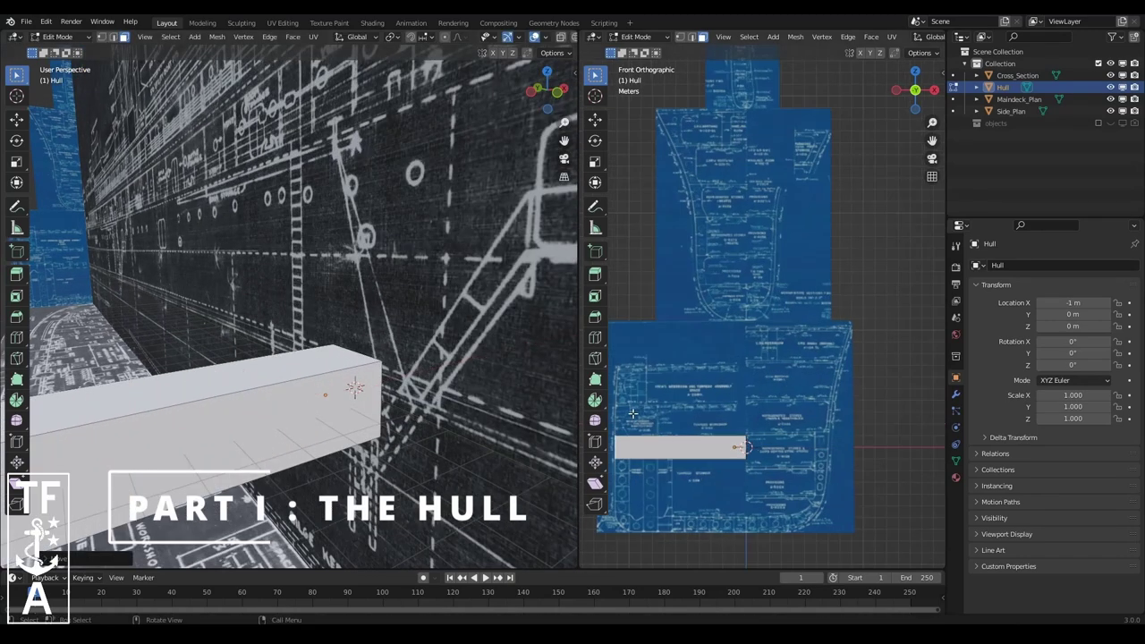
scroll(756, 421, up, 5)
scroll(757, 421, up, 3)
scroll(409, 342, down, 3)
scroll(409, 343, down, 2)
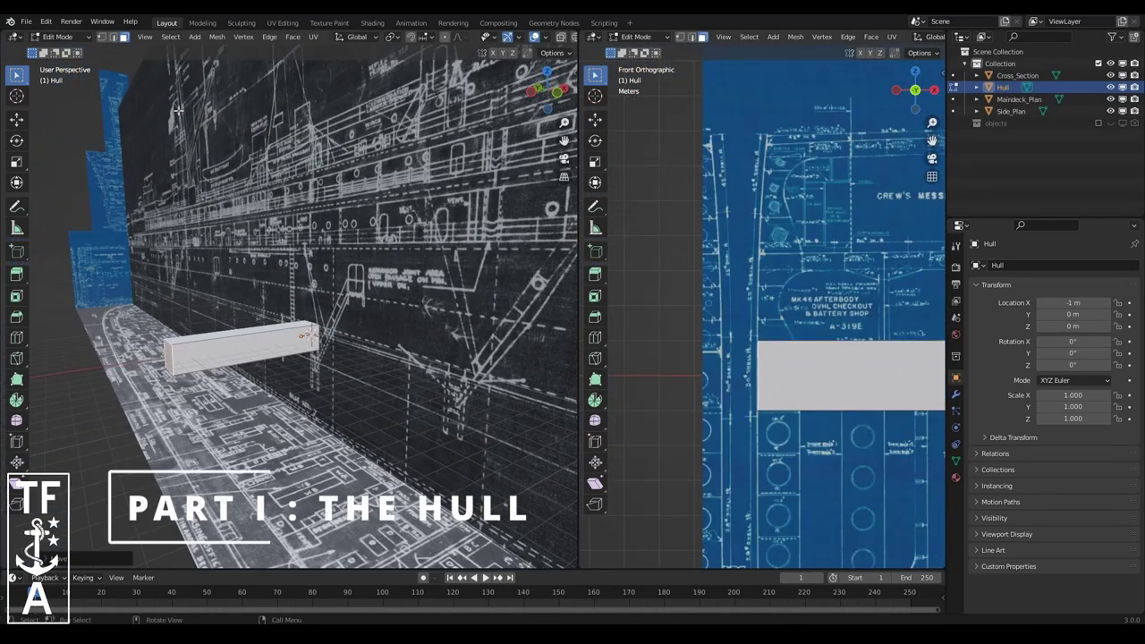
- Split the right viewport into upper and lower views, with the lower one showing Top
click(144, 36)
click(345, 185)
click(895, 279)
drag(895, 286, 894, 315)
click(723, 314)
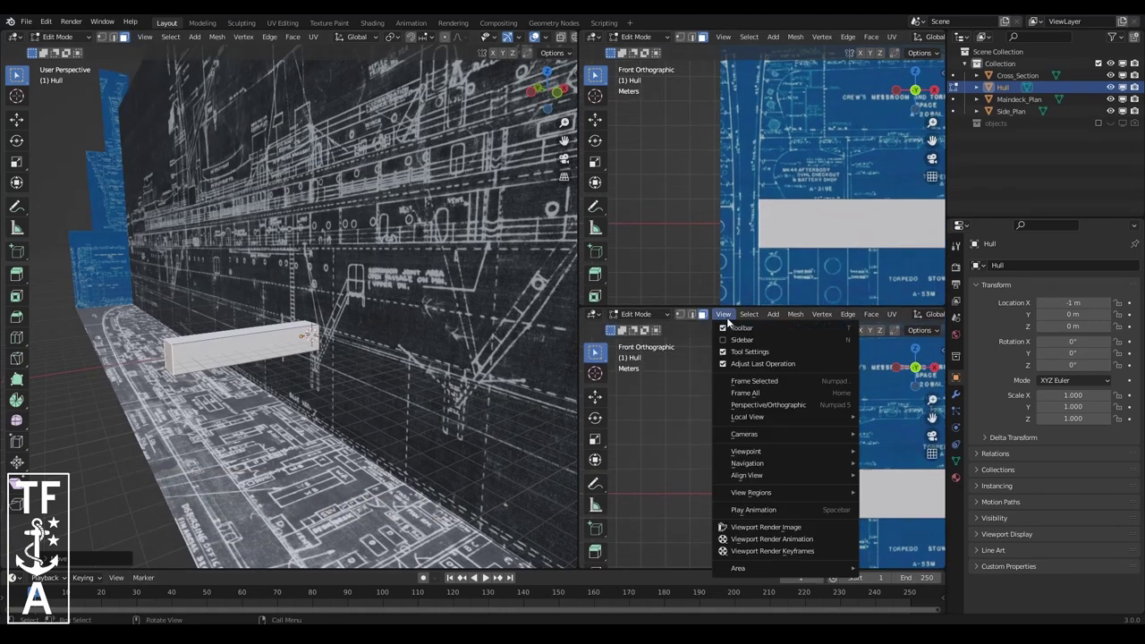
click(760, 455)
scroll(716, 423, up, 3)
scroll(716, 423, up, 3)
scroll(715, 423, down, 2)
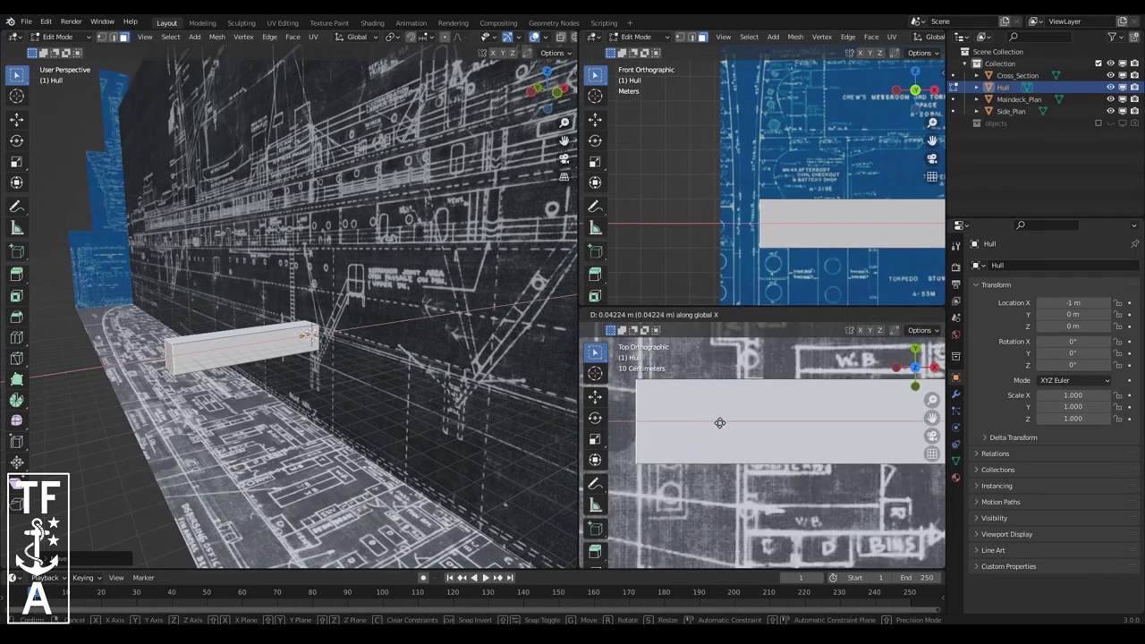
scroll(357, 313, down, 5)
- Reposition the selected hull geometry on the ship board
mouse_move(358, 313)
middle_down()
mouse_move(296, 322)
mouse_move(322, 305)
mouse_move(290, 315)
middle_up()
key(g)
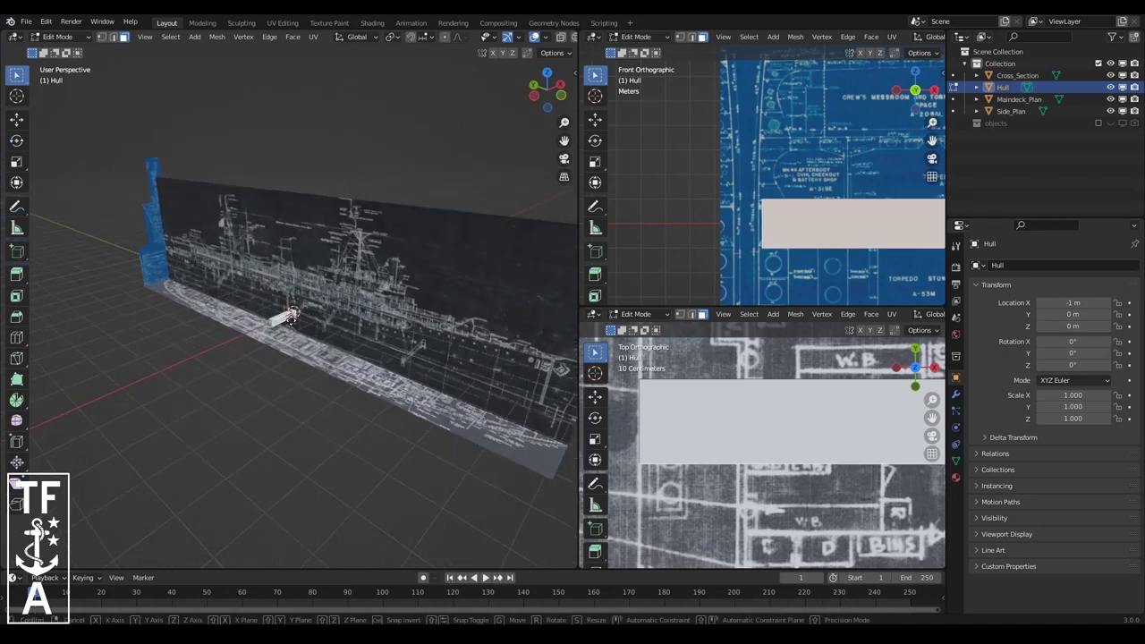
click(323, 332)
- With snapping on, stretch the hull box along the whole ship length and select it
click(423, 37)
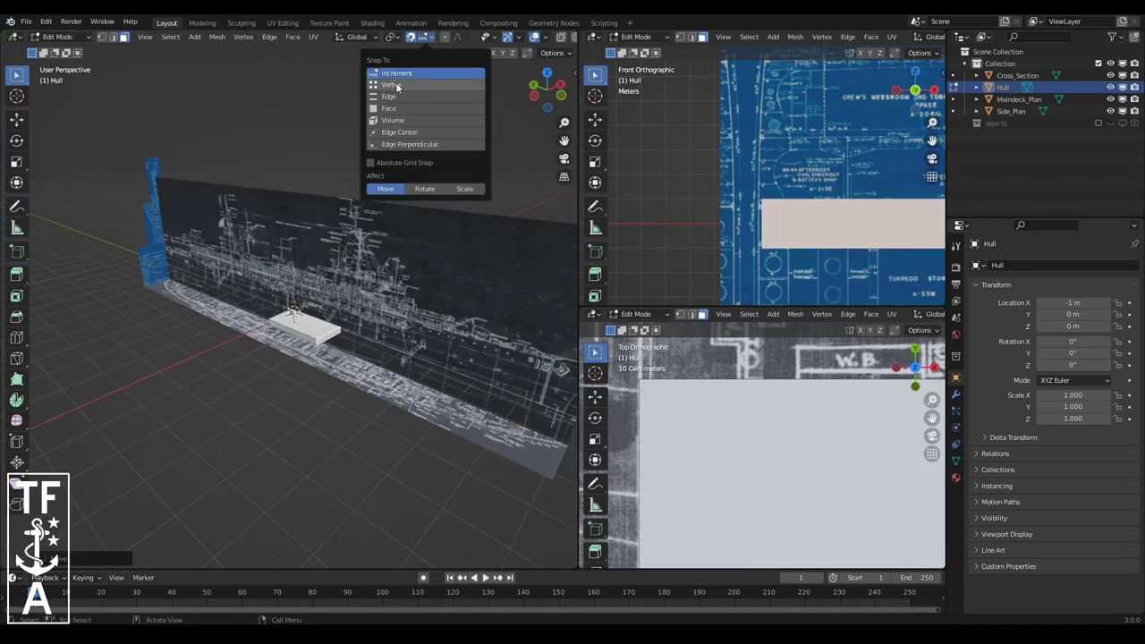
mouse_move(323, 332)
middle_down()
mouse_move(148, 307)
mouse_move(223, 295)
mouse_move(134, 85)
middle_up()
key(a)
click(16, 337)
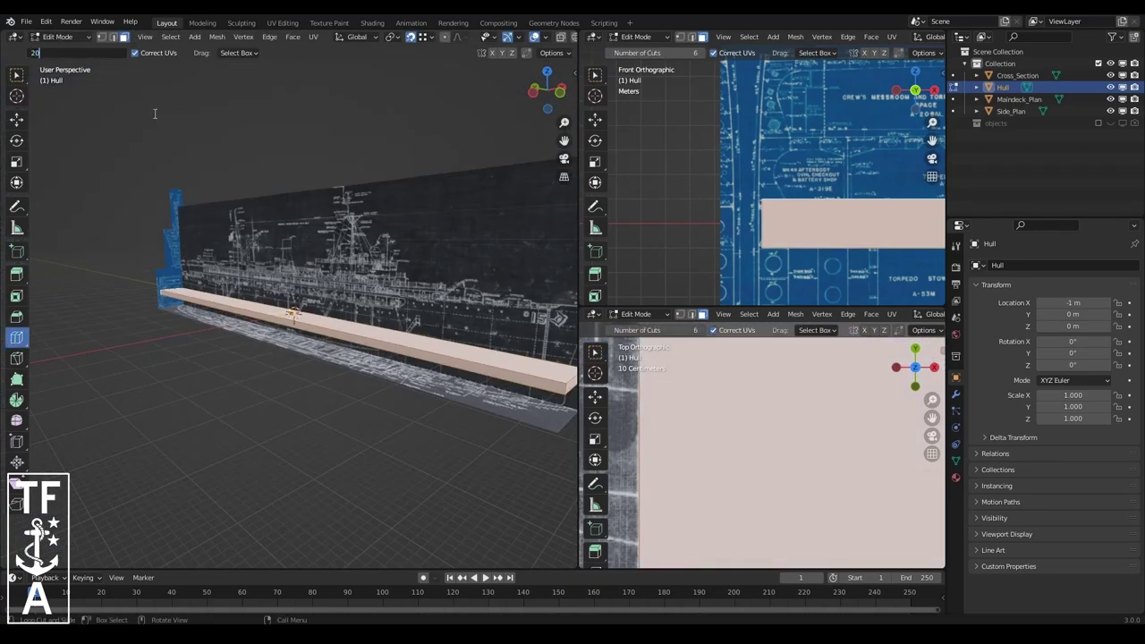
- Add 19 evenly spaced loop cuts across the hull box
middle_drag(291, 315, 288, 324)
click(288, 324)
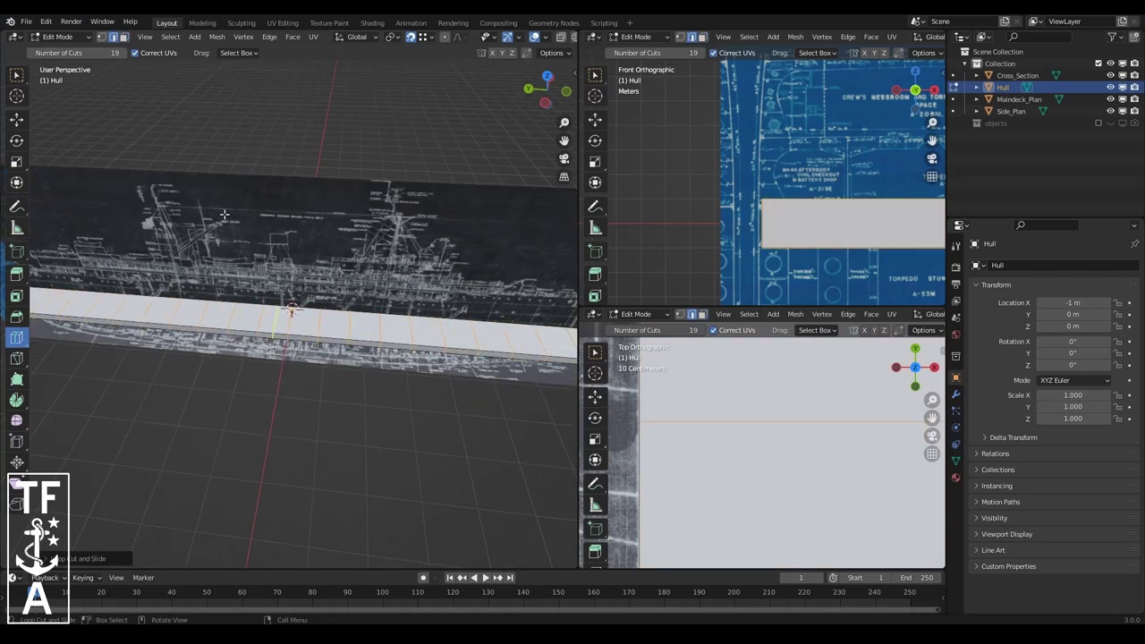
key(w)
drag(546, 89, 528, 98)
- Lower the hull's bottom face along Z to deepen the block
click(462, 333)
scroll(463, 333, down, 3)
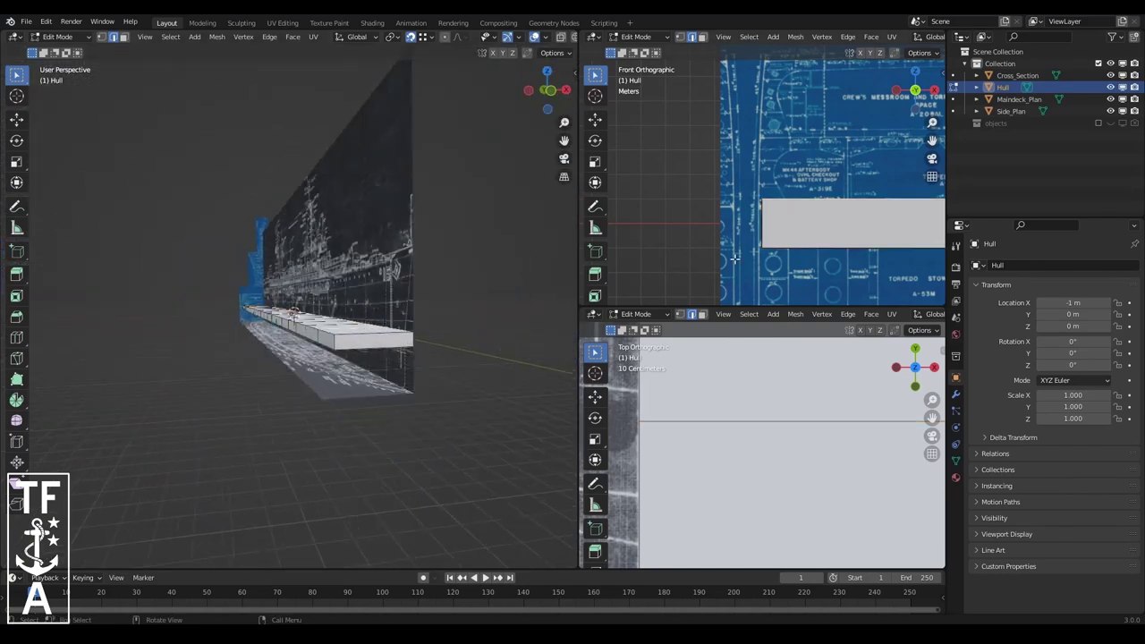
scroll(760, 152, down, 5)
scroll(358, 268, up, 5)
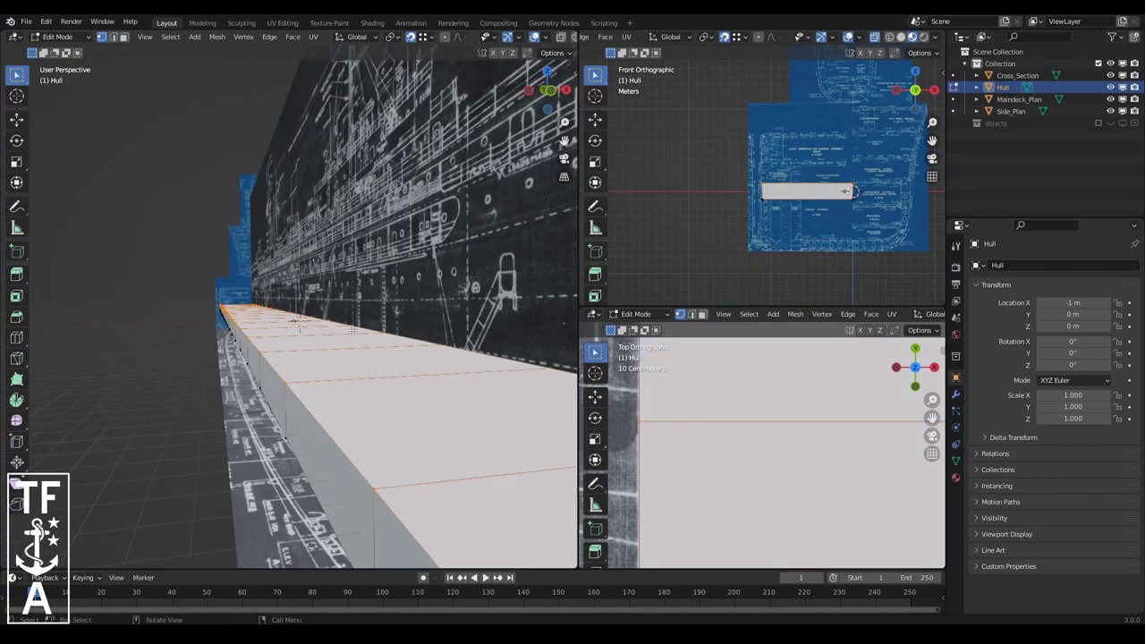
mouse_move(358, 268)
middle_down()
mouse_move(376, 220)
mouse_move(358, 233)
middle_up()
scroll(367, 250, down, 5)
scroll(375, 220, up, 3)
click(144, 37)
scroll(892, 231, up, 3)
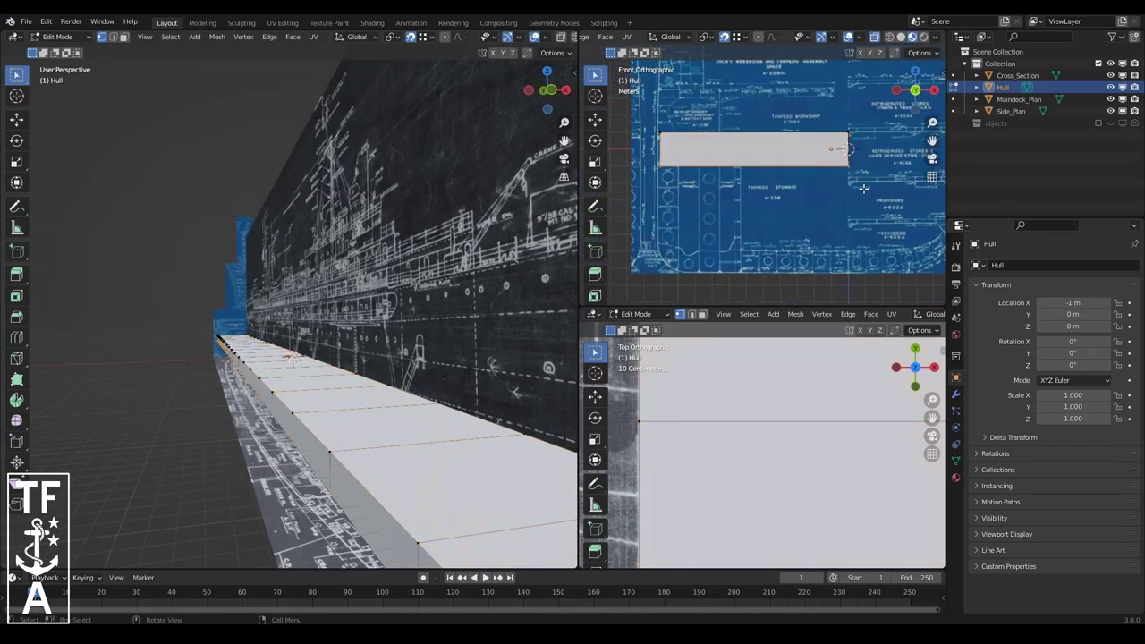
mouse_move(293, 357)
middle_down()
mouse_move(414, 232)
mouse_move(391, 280)
middle_up()
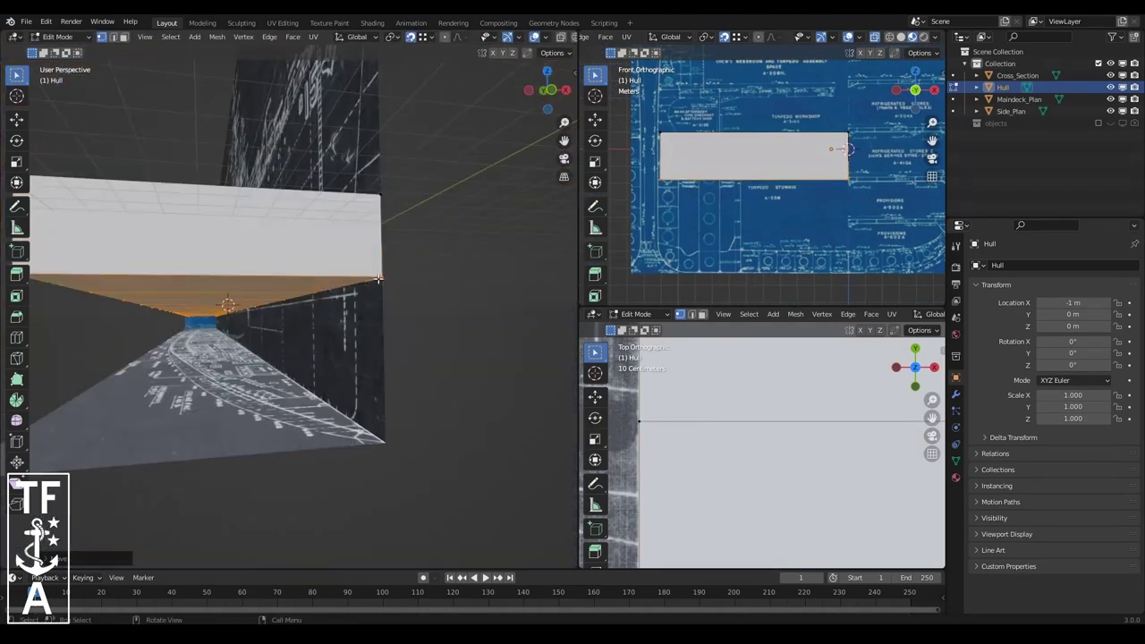
key(g)
key(z)
click(390, 276)
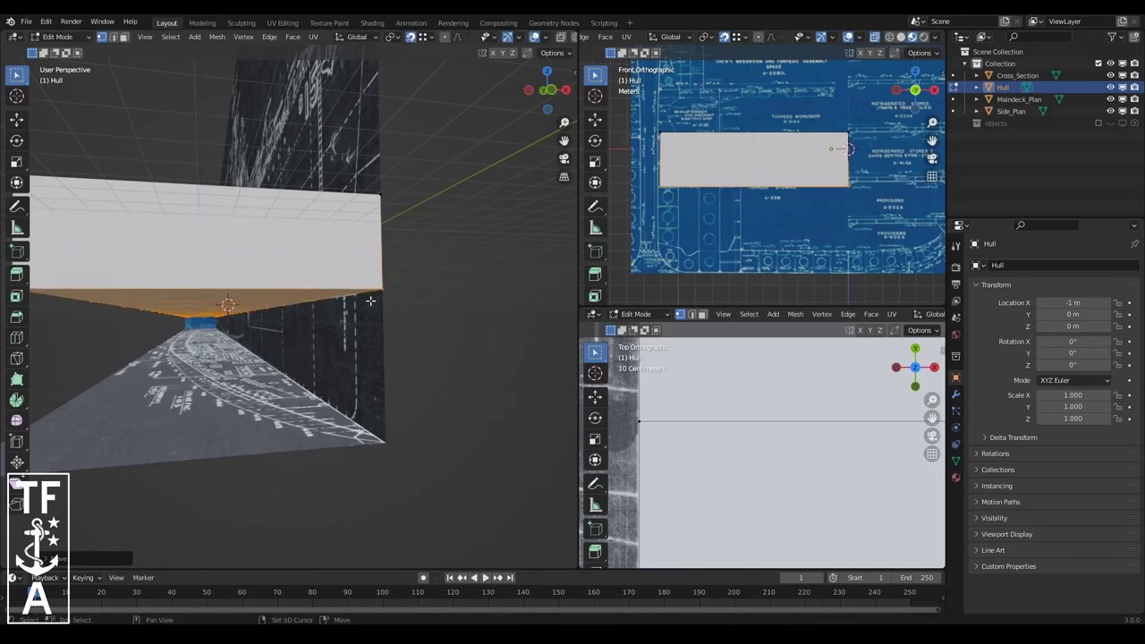
- Extrude the bottom face downward, then undo the extra extrusion
scroll(390, 276, down, 5)
middle_drag(390, 276, 296, 295)
scroll(757, 189, up, 2)
shift+middle_drag(757, 189, 768, 164)
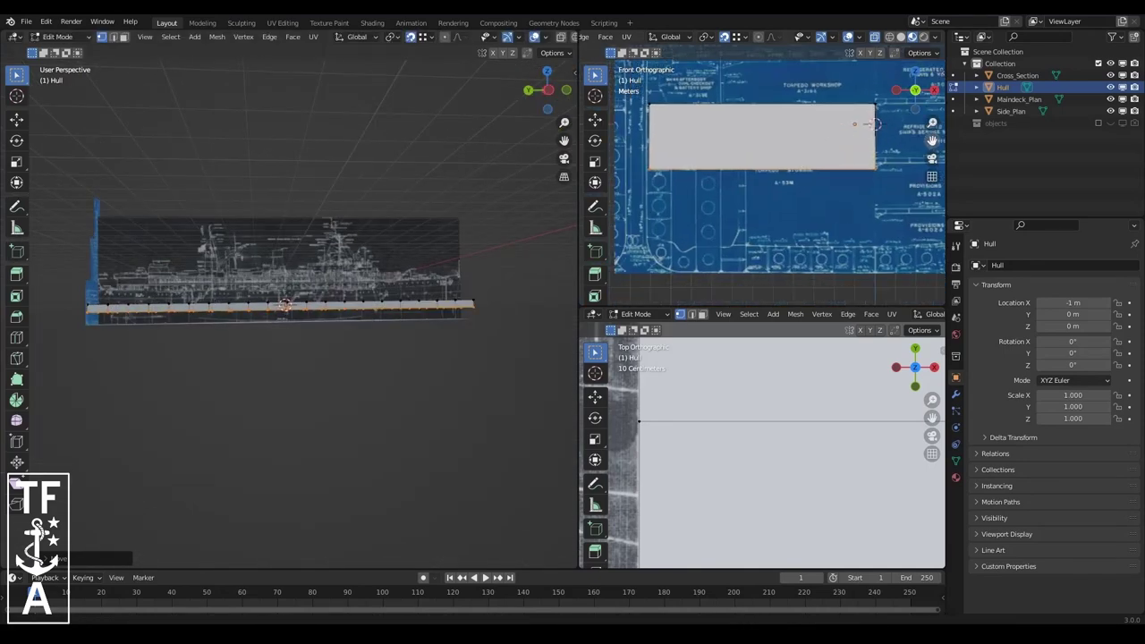
scroll(286, 296, up, 5)
middle_drag(286, 295, 227, 302)
key(e)
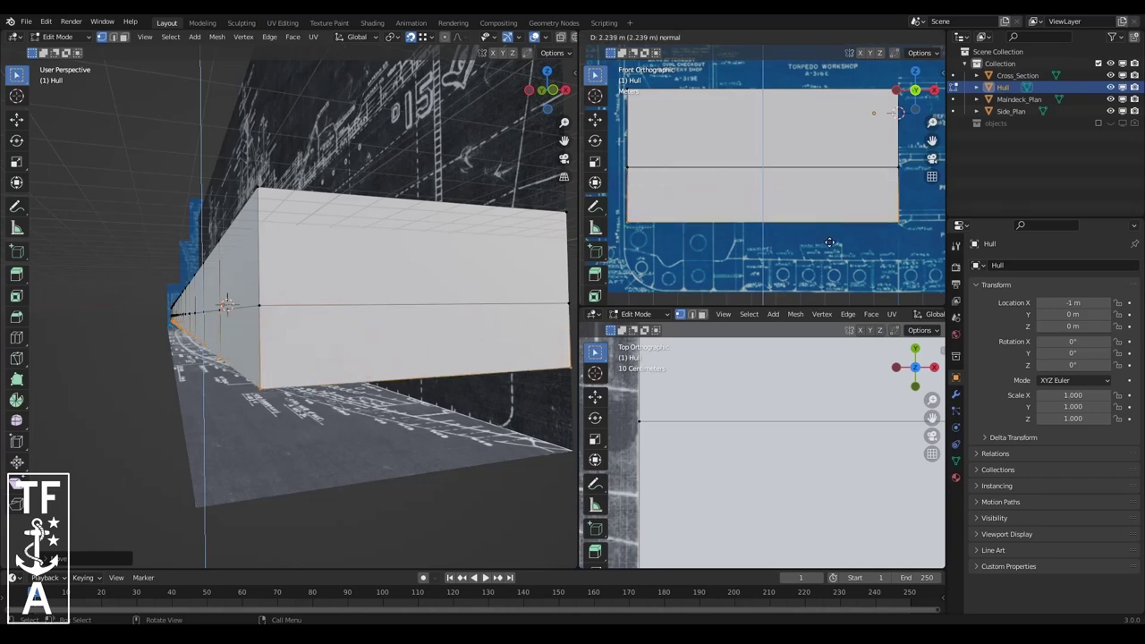
key(ctrl+z)
- Frame the hull in the top view and split the front view into two side-by-side views
click(144, 37)
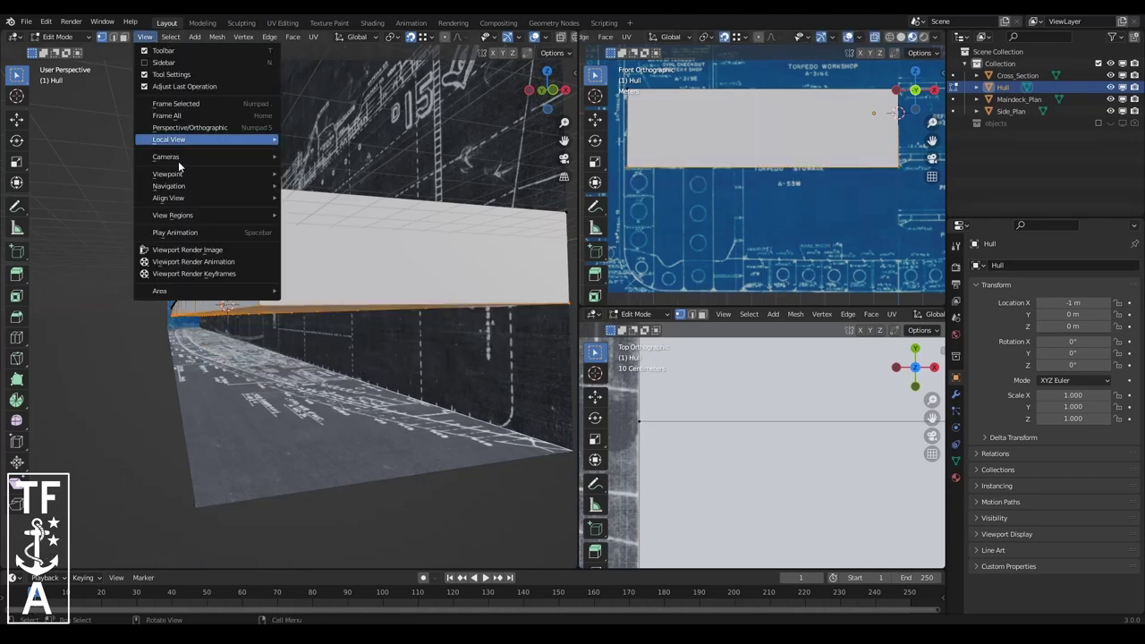
key(KP_Decimal)
drag(932, 418, 910, 373)
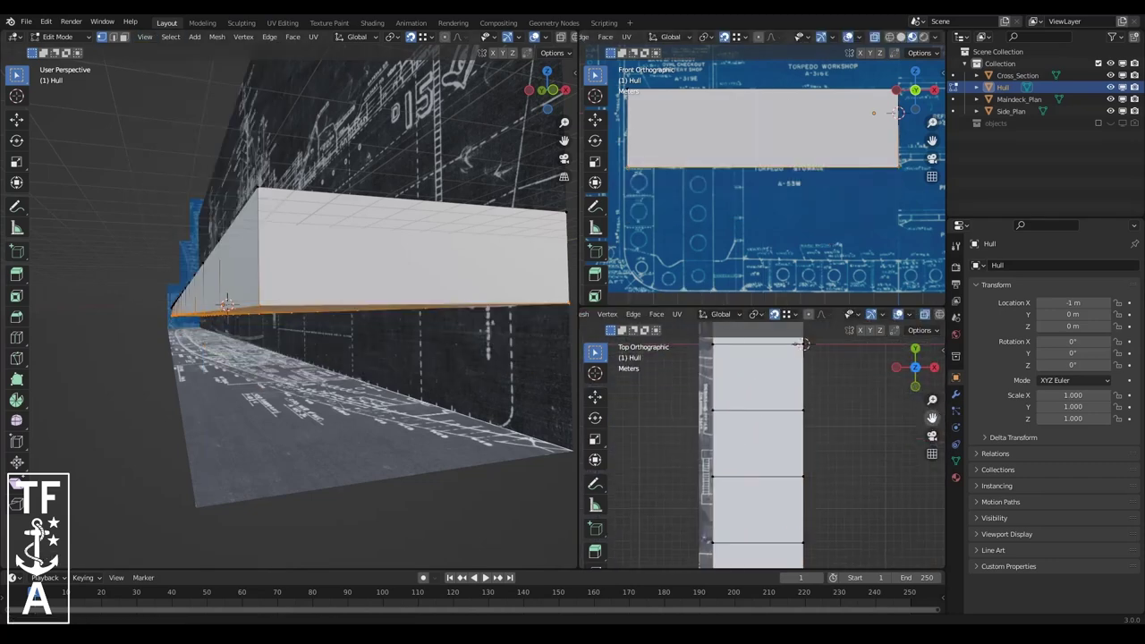
drag(944, 27, 934, 26)
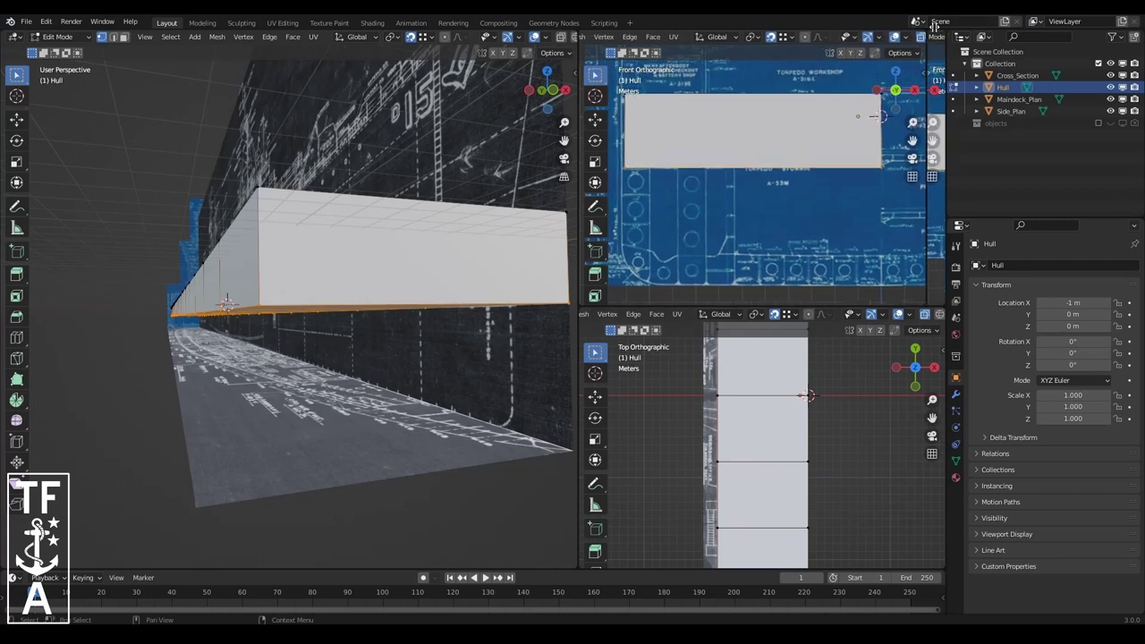
scroll(869, 237, down, 3)
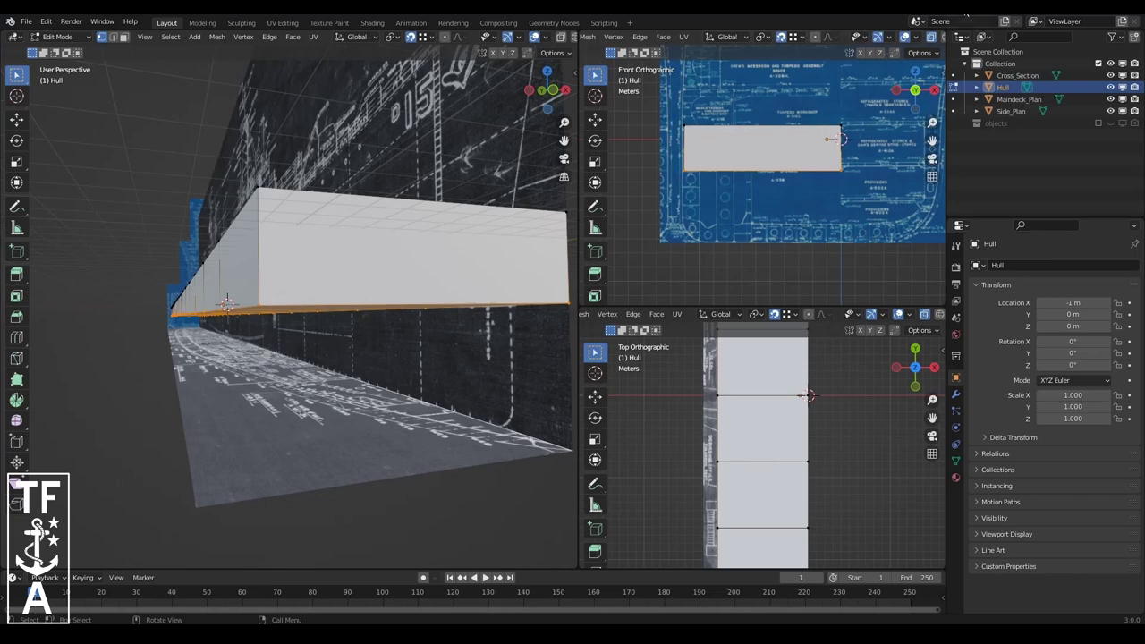
drag(944, 27, 841, 27)
- Rearrange the viewports so a widened top view sits beside the 3D view
drag(944, 404, 810, 408)
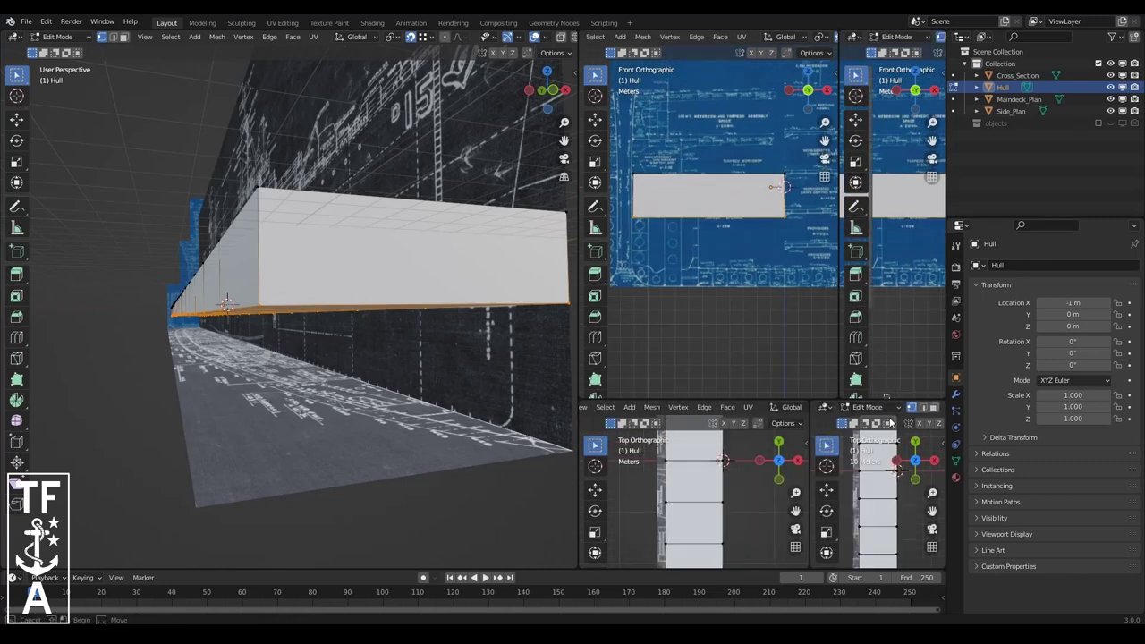
drag(891, 422, 943, 421)
drag(821, 405, 823, 408)
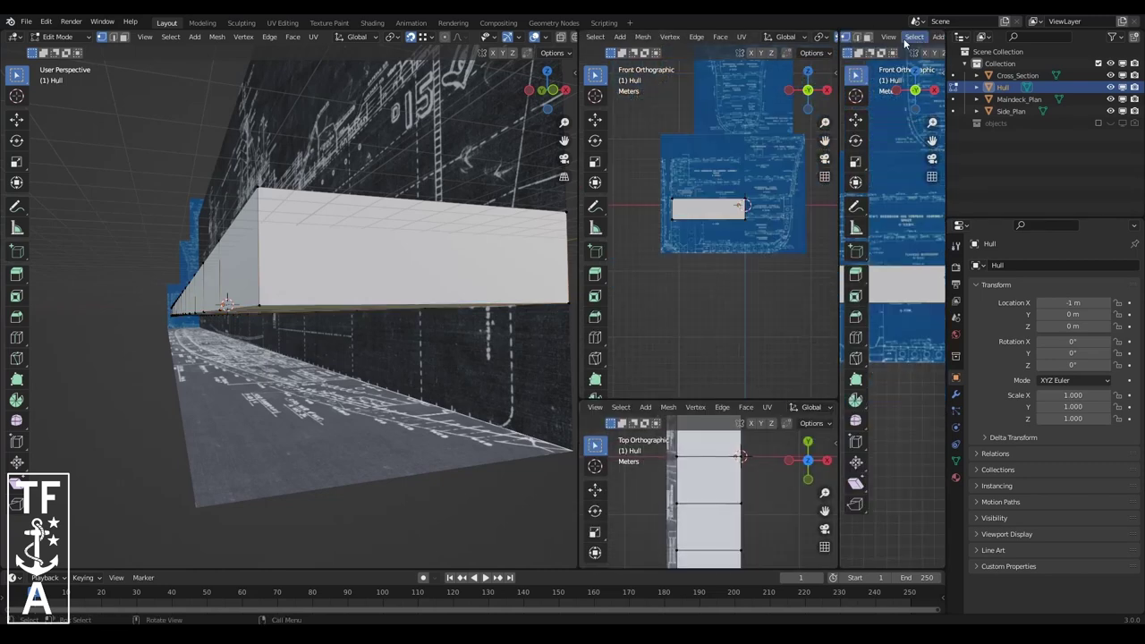
click(889, 37)
click(767, 192)
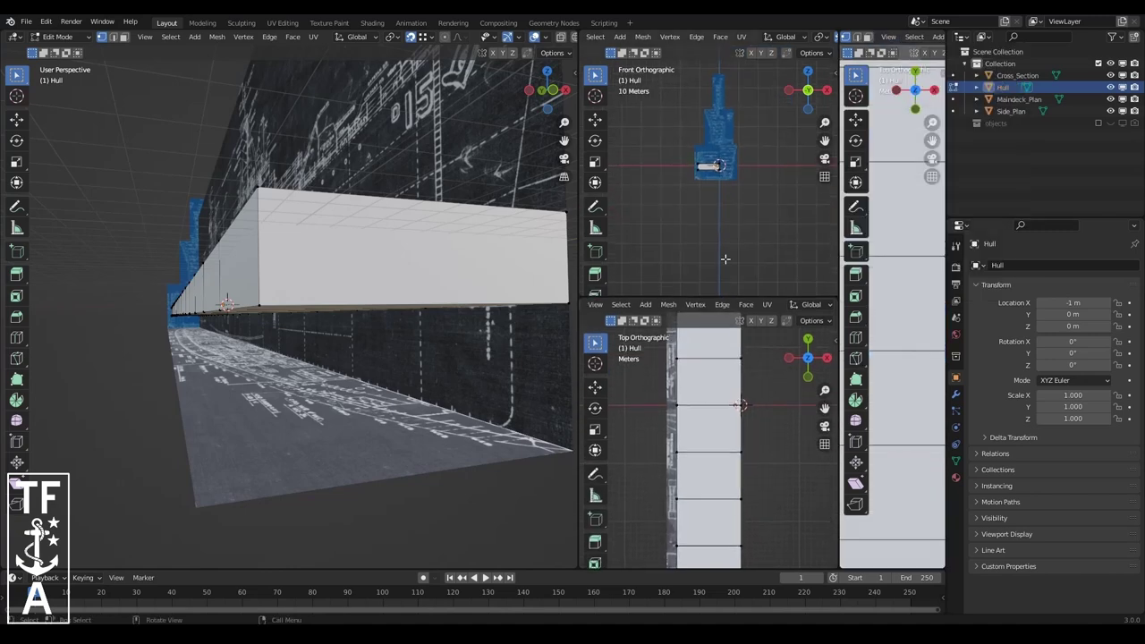
drag(840, 223, 768, 224)
drag(580, 218, 498, 218)
drag(768, 223, 659, 224)
scroll(805, 295, down, 5)
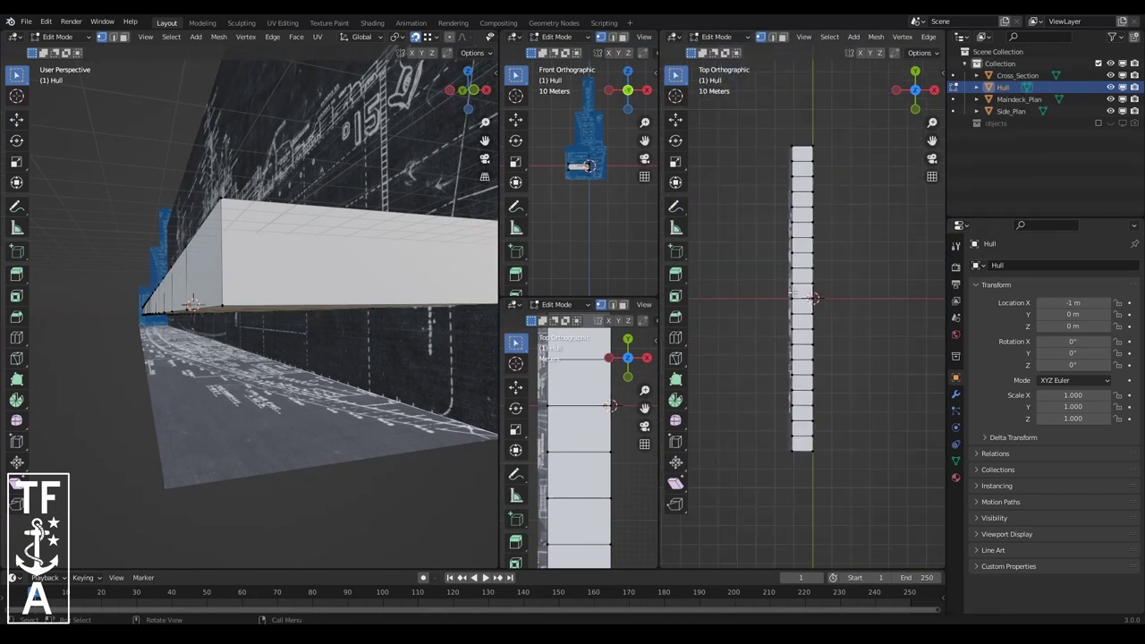
scroll(877, 40, down, 2)
scroll(825, 354, up, 8)
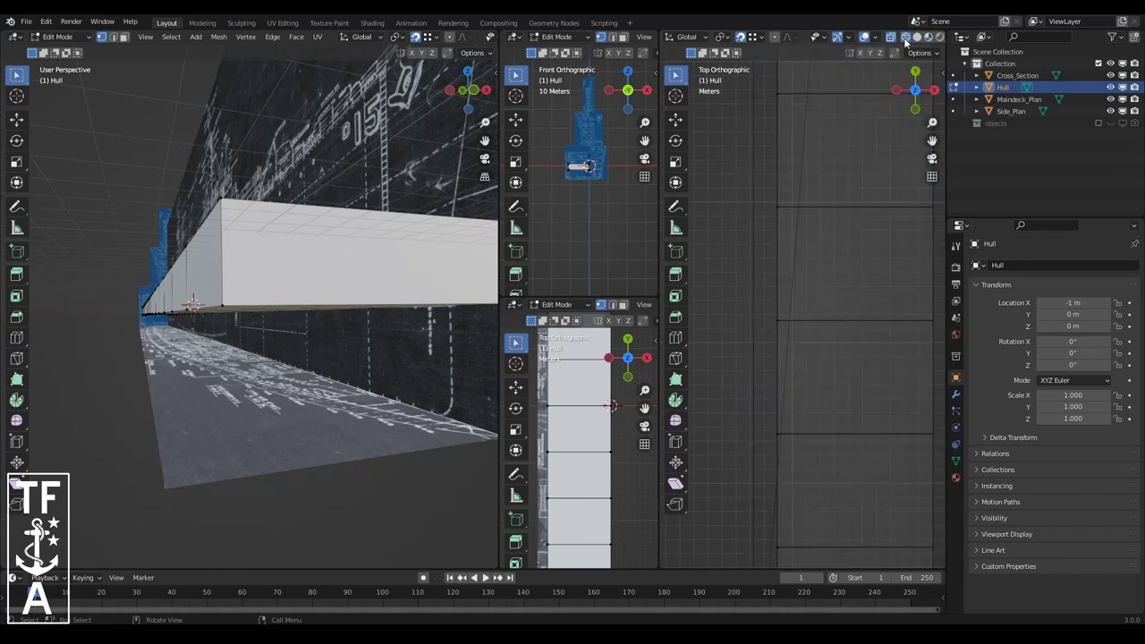
- With X-ray on, move the bow vertices inward into a diagonal edge over the blueprint
click(907, 43)
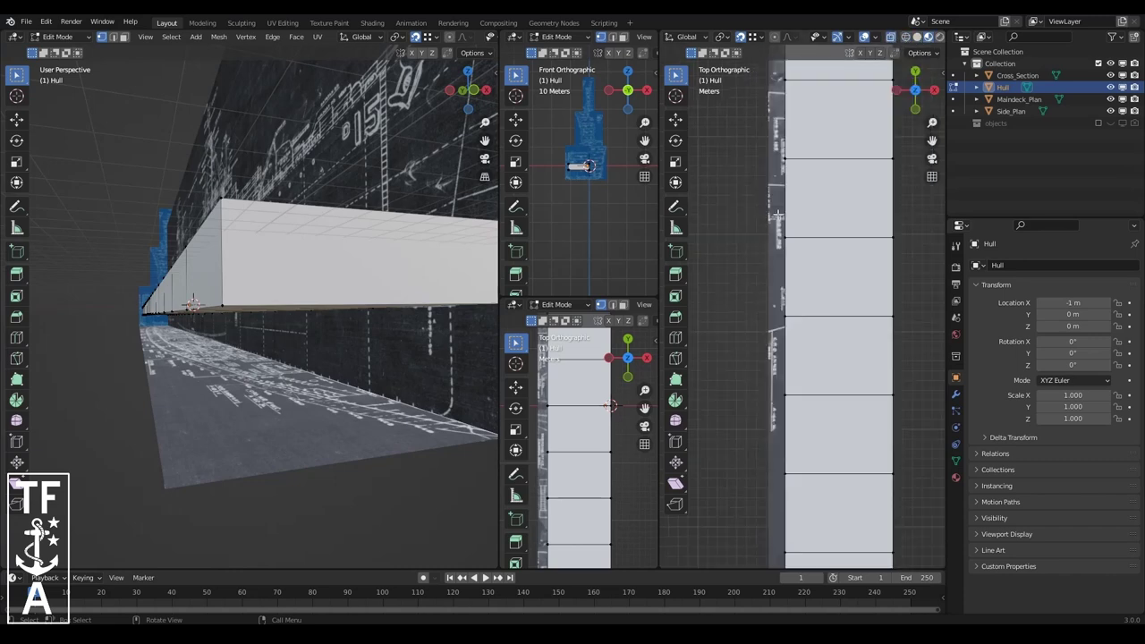
drag(932, 140, 759, 467)
key(g)
scroll(743, 403, up, 3)
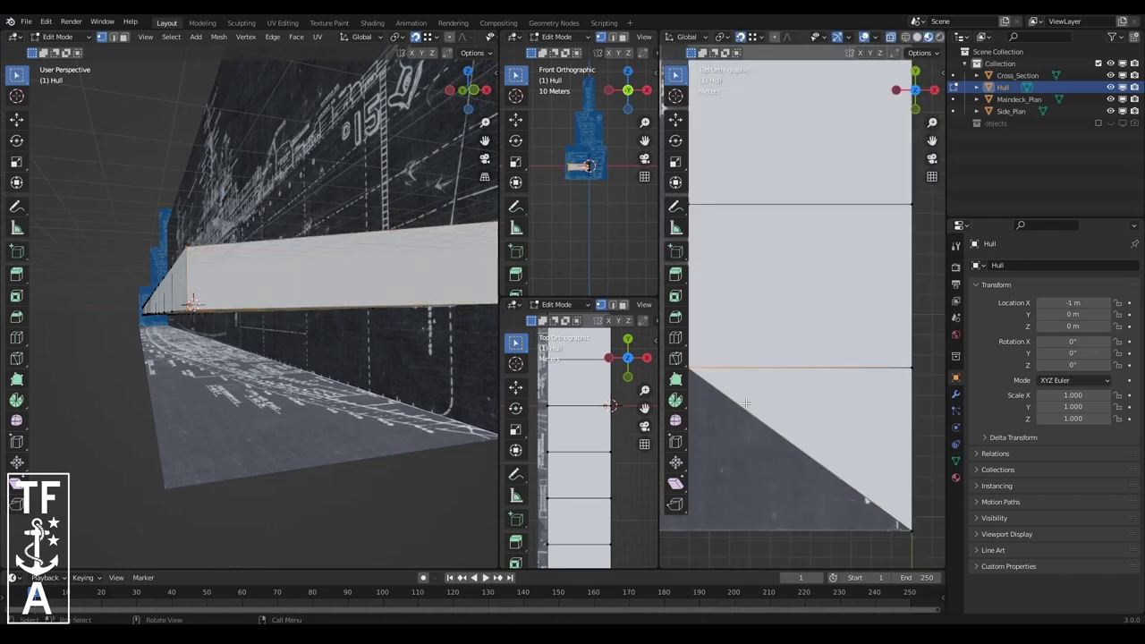
click(727, 338)
scroll(743, 358, up, 3)
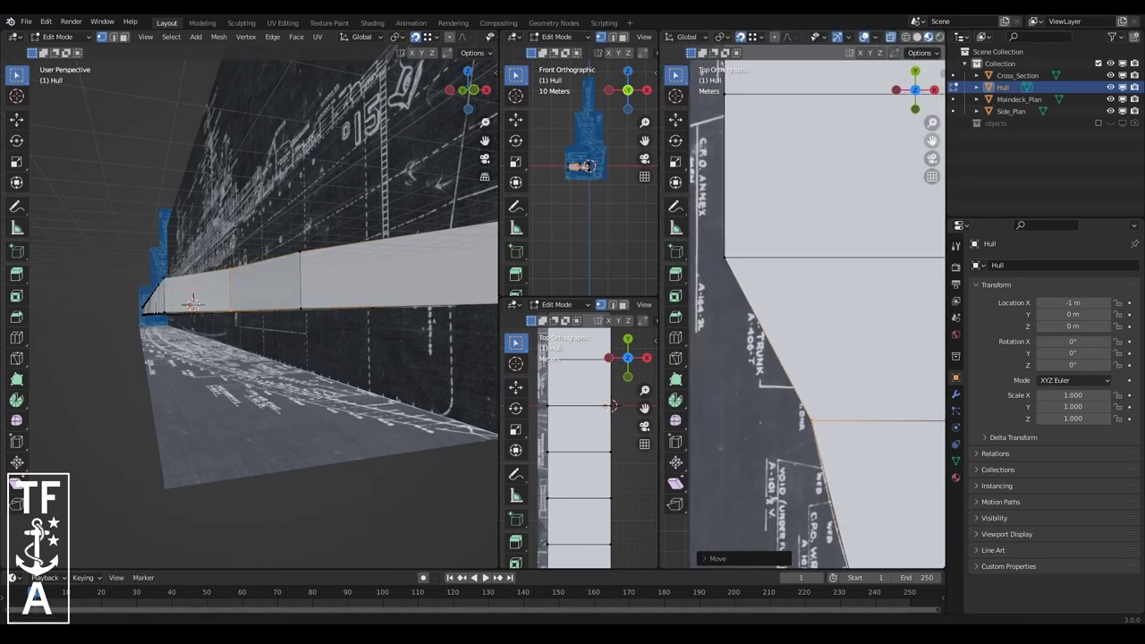
- Slide the first bow vertices along X to meet the blueprint's hull outline
key(g)
key(x)
scroll(841, 313, up, 2)
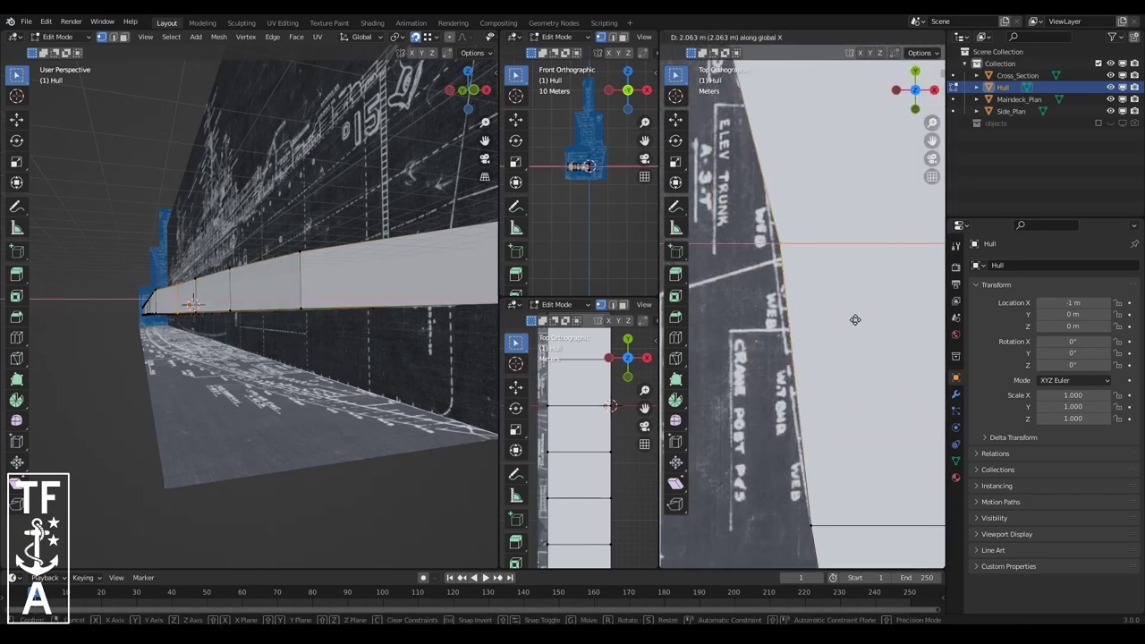
scroll(848, 321, up, 2)
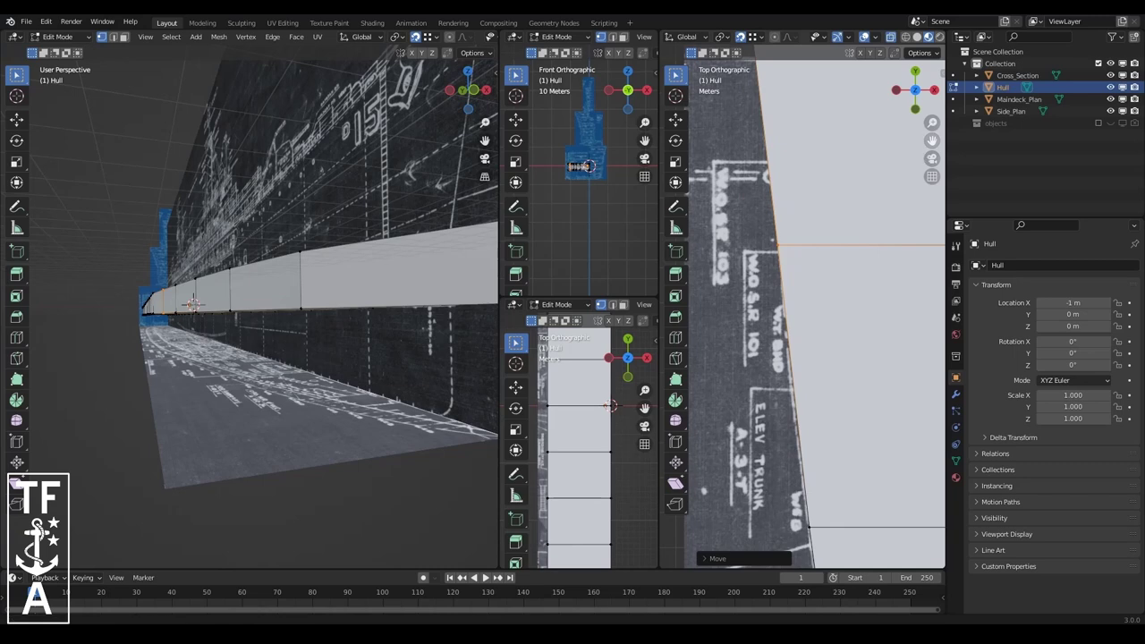
scroll(825, 267, up, 2)
key(g)
key(x)
drag(935, 139, 795, 223)
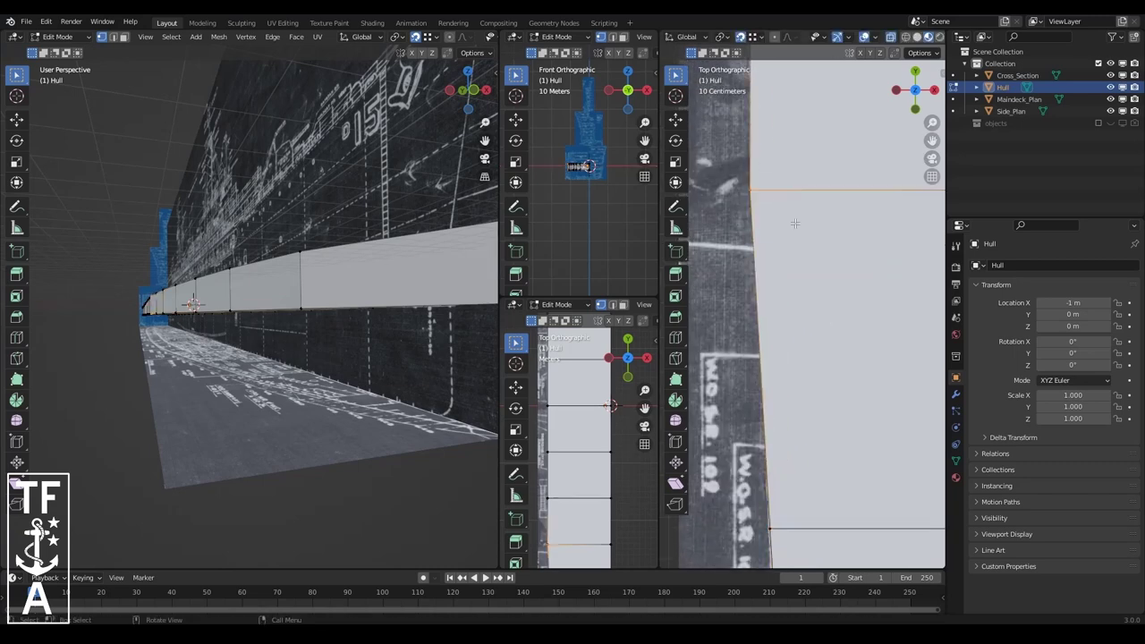
click(799, 223)
- Move two more hull vertices along X onto the blueprint outline
shift+scroll(796, 232, up, 3)
shift+scroll(788, 246, up, 3)
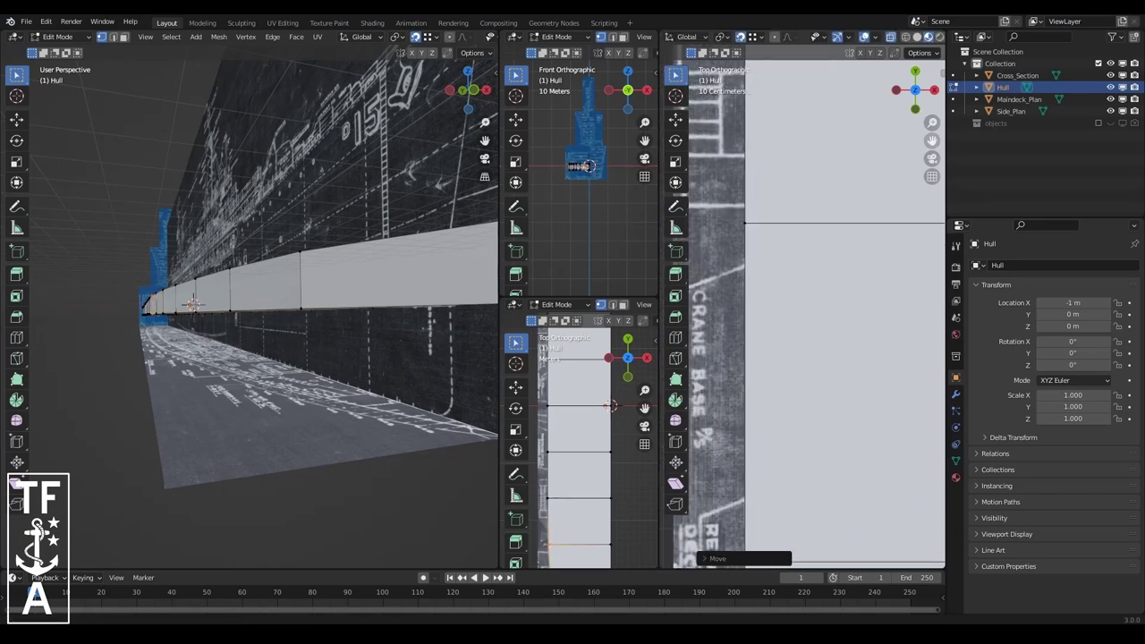
shift+scroll(778, 264, up, 3)
shift+scroll(736, 223, up, 2)
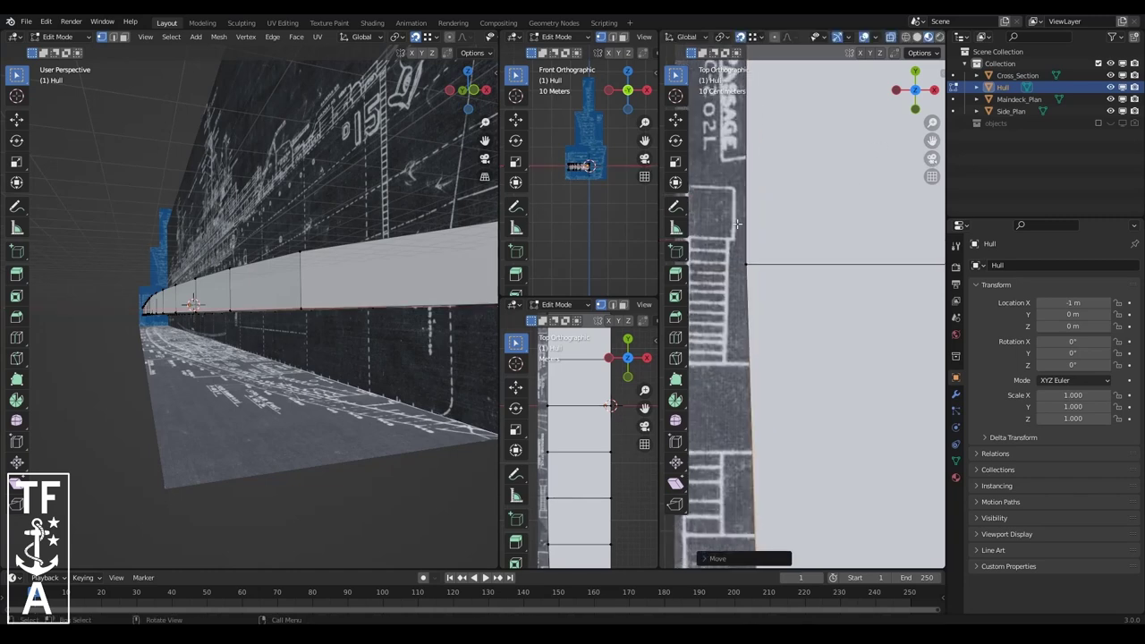
click(808, 295)
scroll(809, 296, down, 2)
key(g)
key(x)
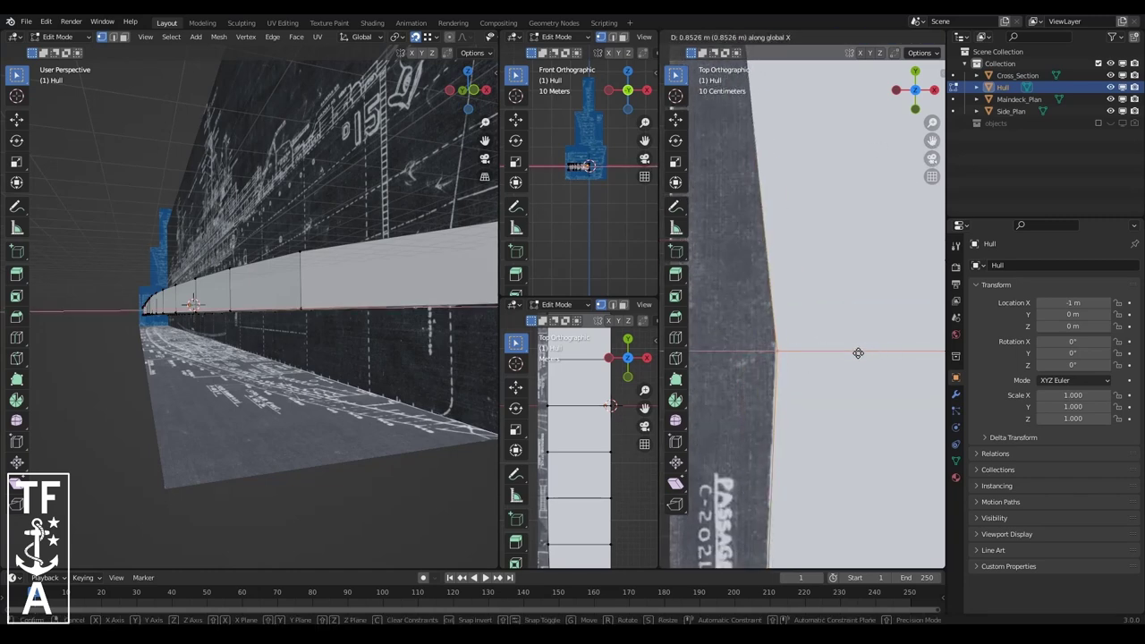
click(814, 259)
- Shift the remaining end vertices along X to trace the blueprint curve
shift+scroll(814, 259, up, 2)
key(g)
key(x)
shift+scroll(833, 327, down, 1)
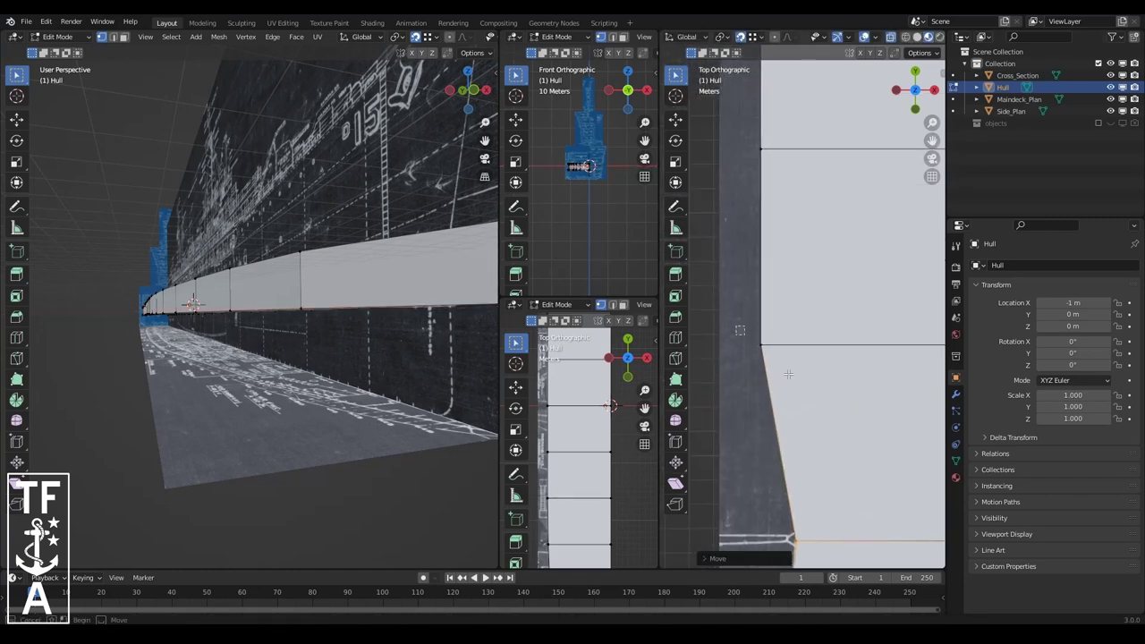
key(g)
key(x)
shift+scroll(872, 304, up, 3)
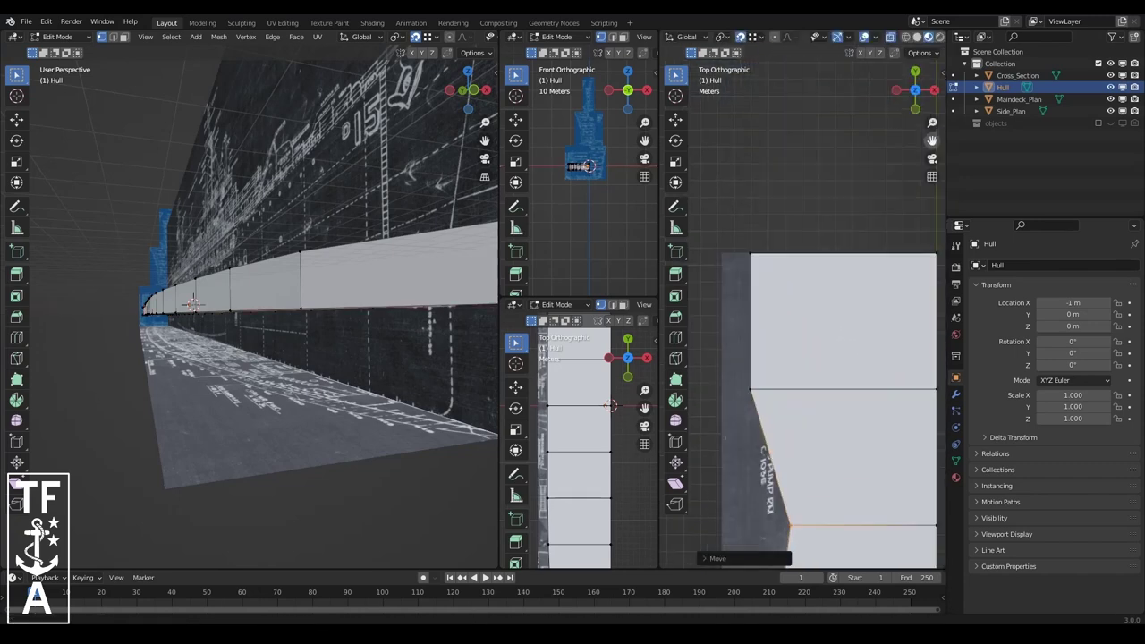
key(g)
key(x)
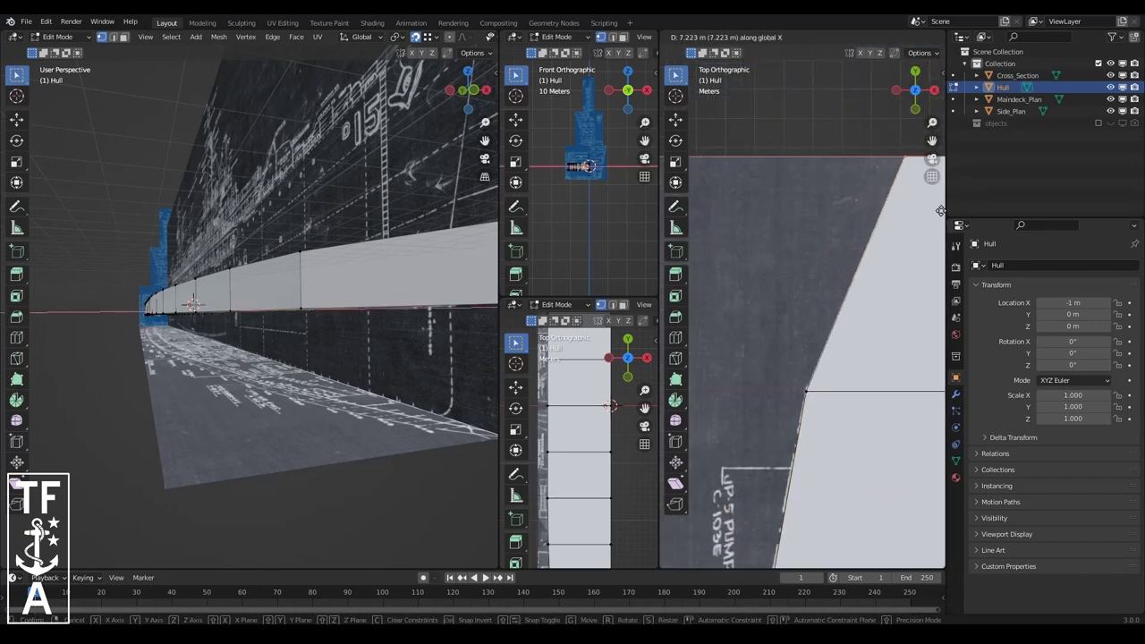
click(876, 217)
shift+scroll(876, 216, down, 2)
- Hide and unhide the hull to check the blueprint, then place the top vertex
key(h)
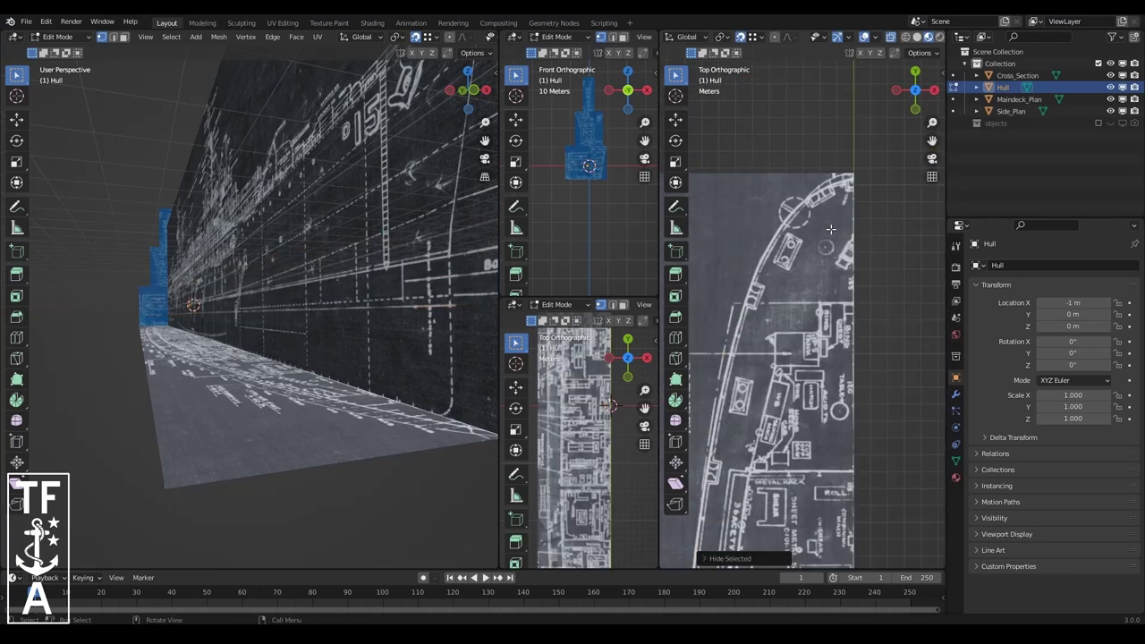
key(alt+h)
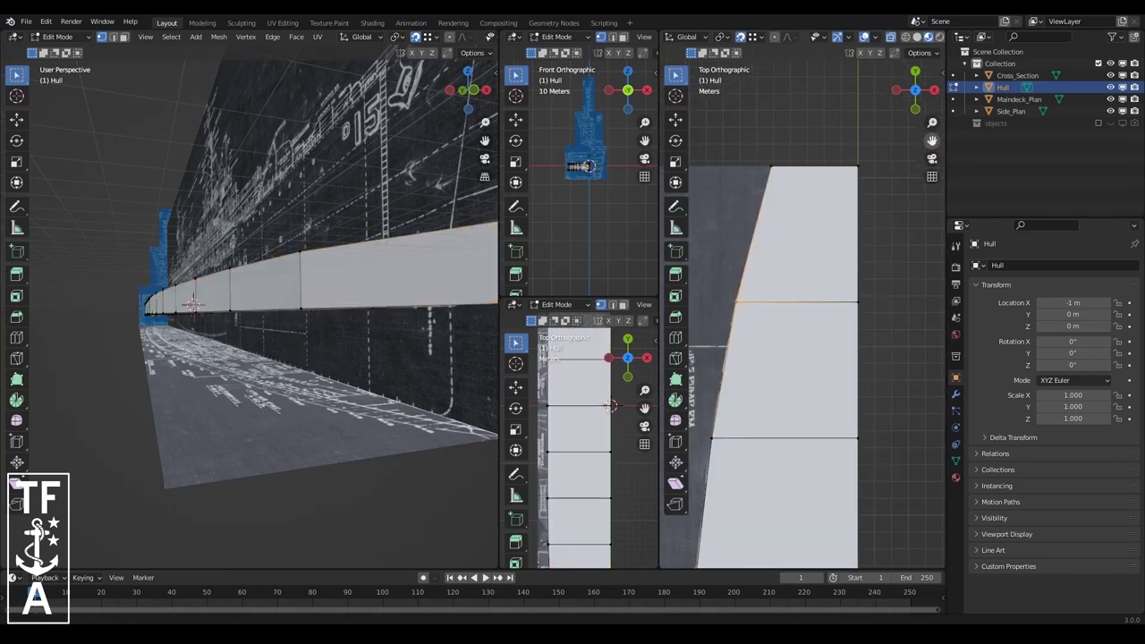
scroll(731, 285, up, 2)
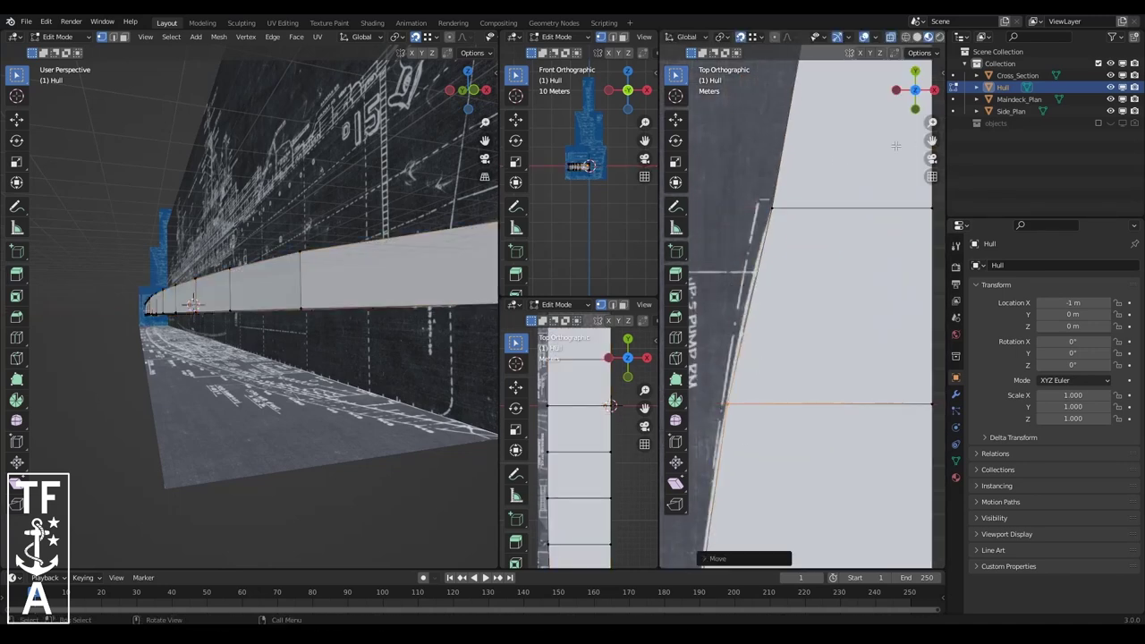
scroll(748, 296, up, 3)
scroll(831, 356, down, 4)
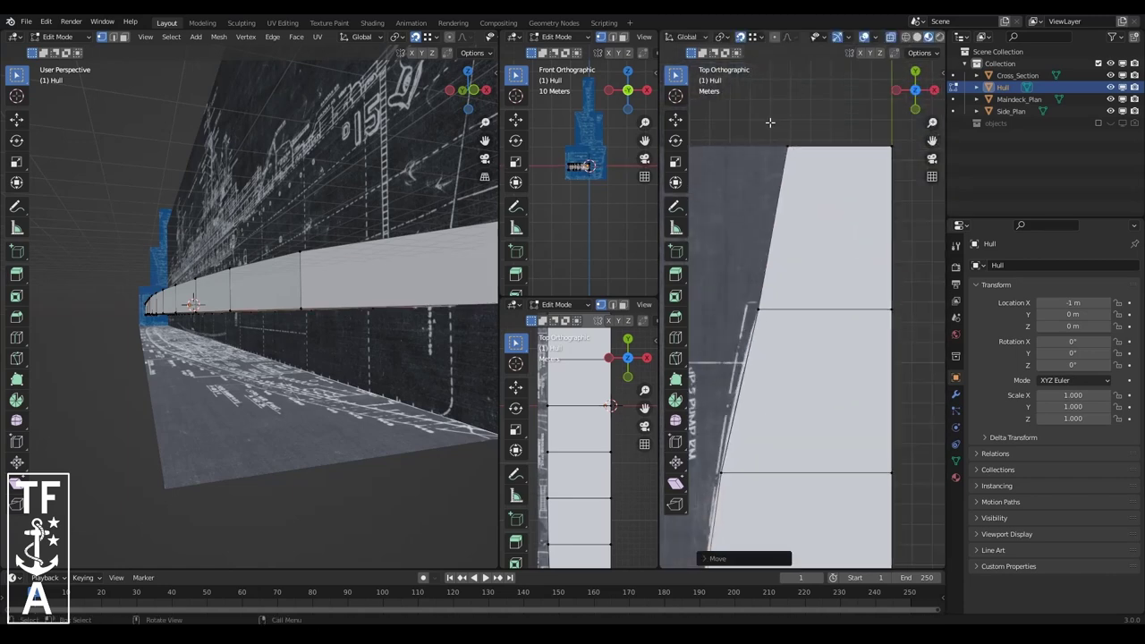
click(851, 167)
- Slide the vertices of the hull's top edge down along Z
drag(773, 108, 916, 138)
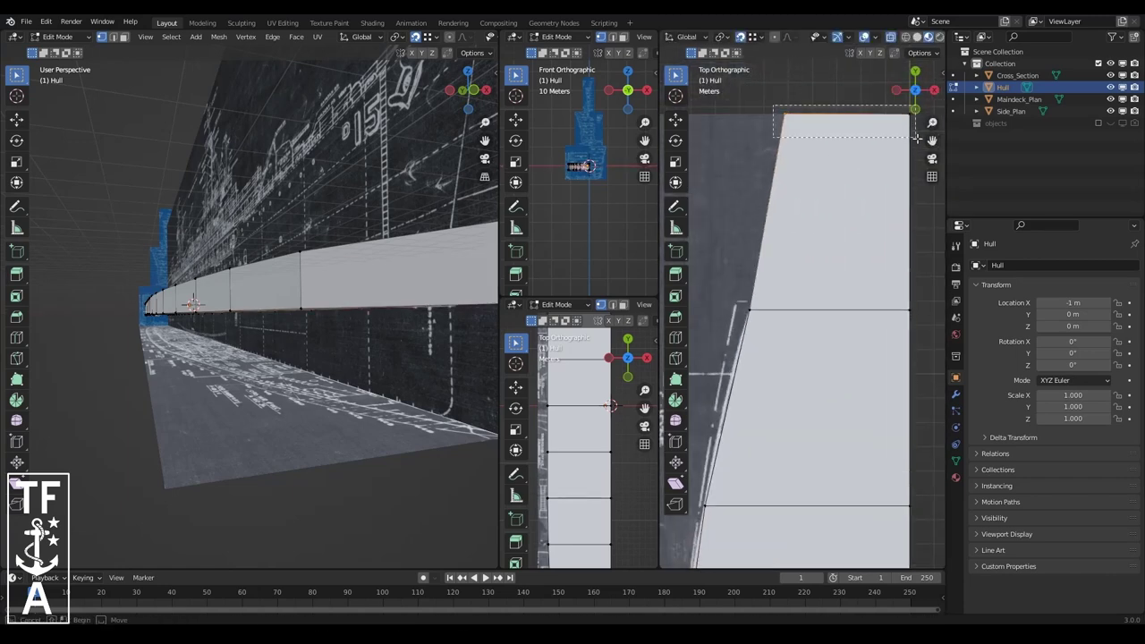
key(z)
key(z)
click(853, 187)
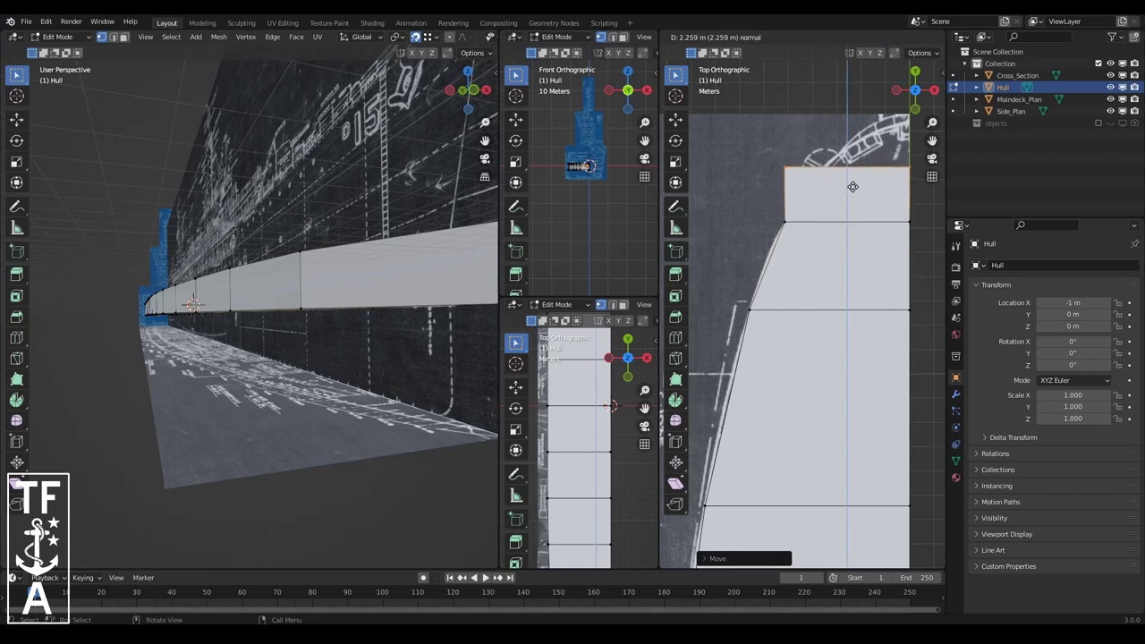
scroll(863, 182, up, 3)
click(805, 173)
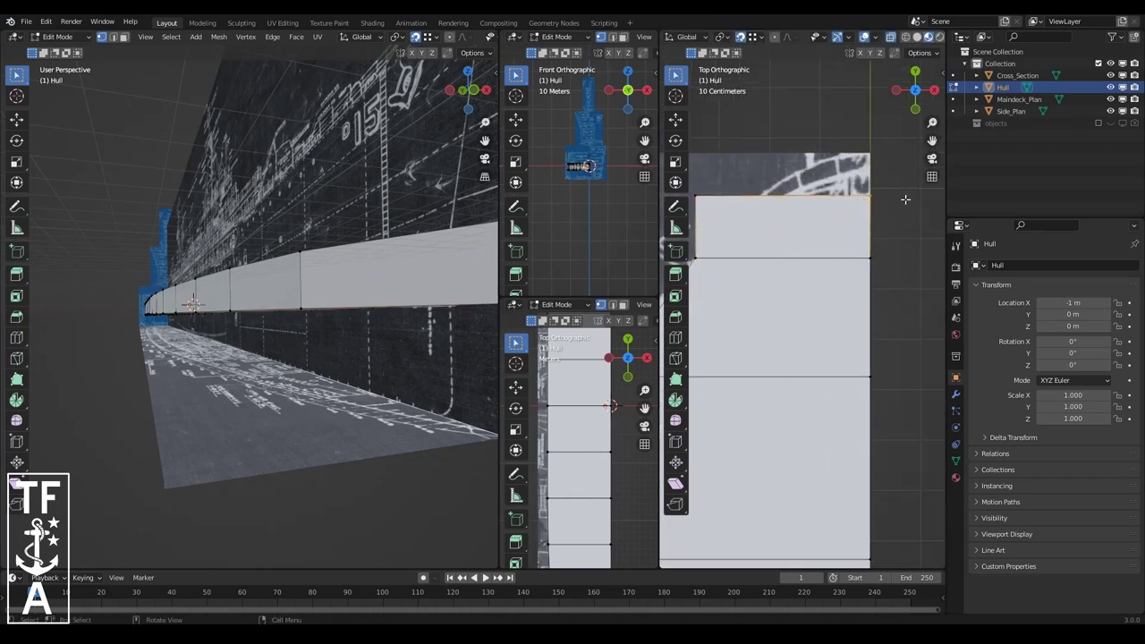
scroll(904, 134, down, 2)
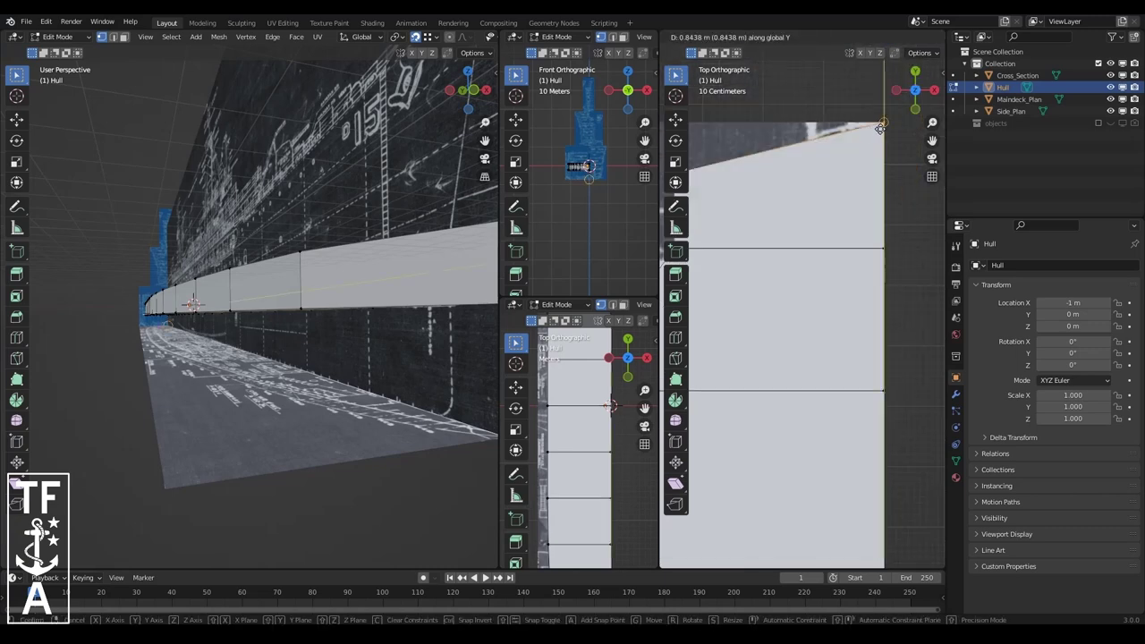
scroll(904, 135, down, 2)
- Move the hull's top edge along X to match the outline
key(g)
key(x)
click(810, 261)
scroll(793, 255, up, 2)
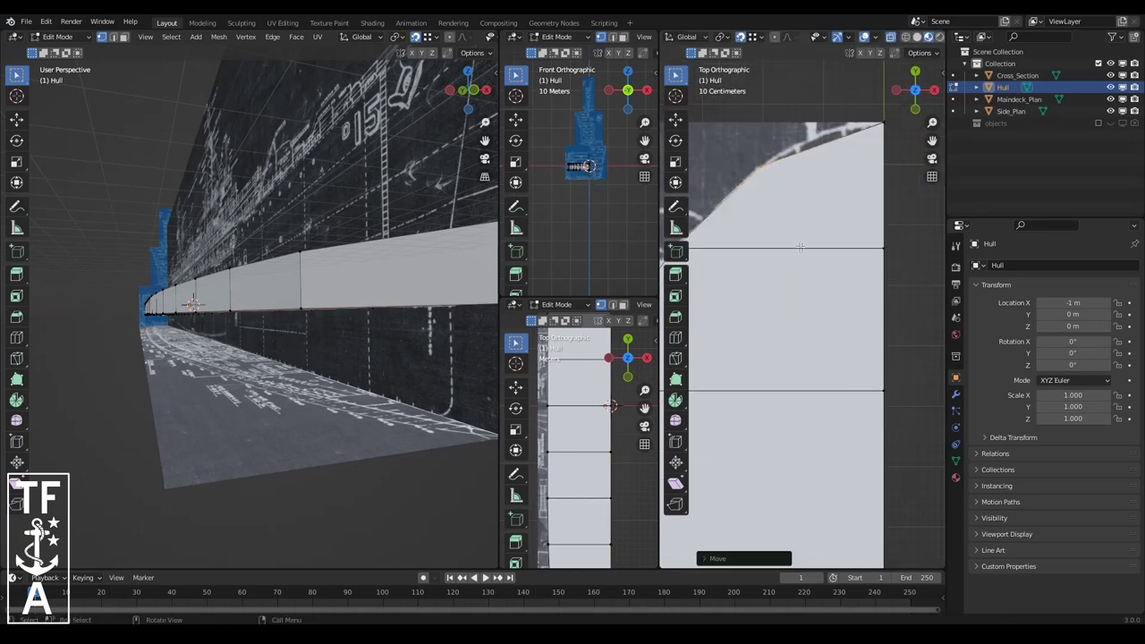
scroll(799, 247, down, 2)
scroll(781, 259, up, 2)
scroll(683, 41, up, 3)
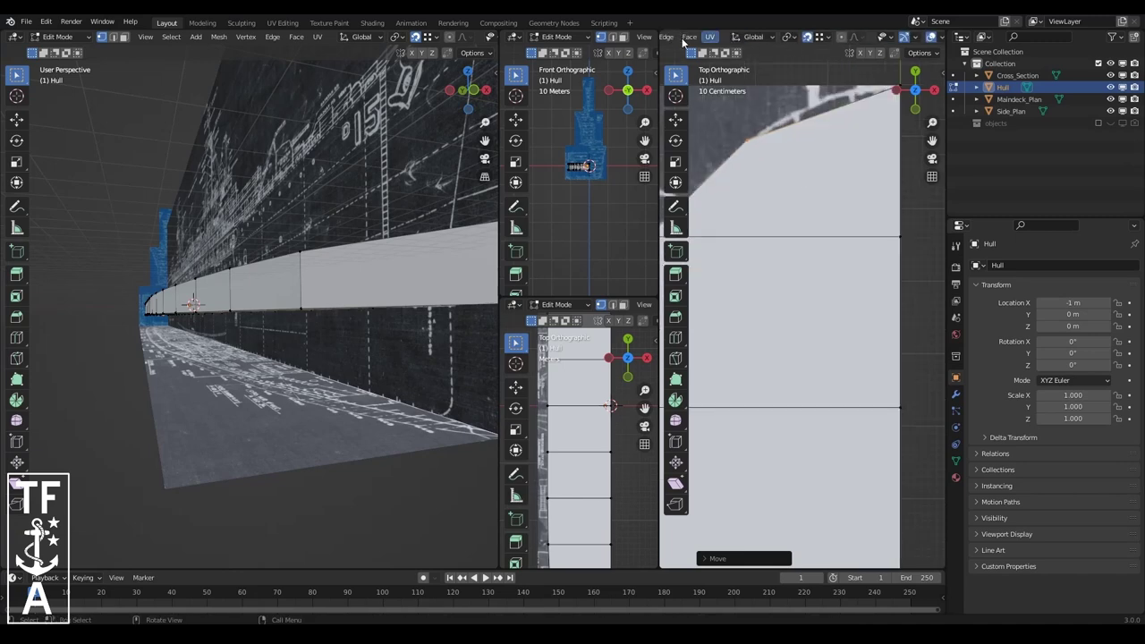
- Subdivide the edge and place the new vertex on the curved blueprint outline
right_click(854, 114)
click(828, 117)
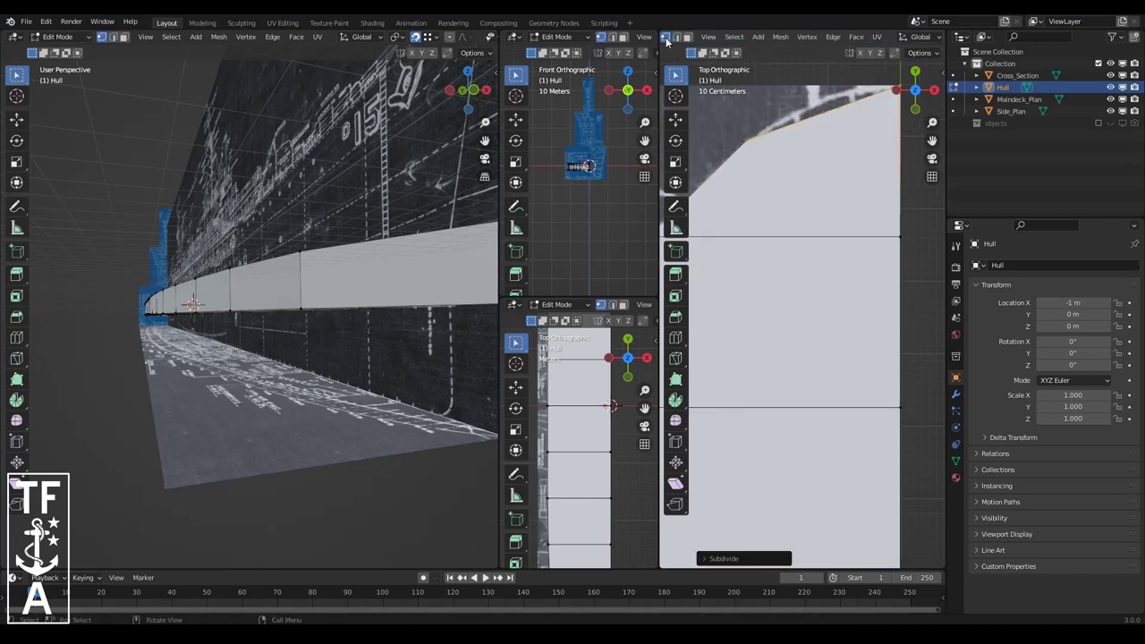
click(825, 134)
scroll(805, 224, down, 2)
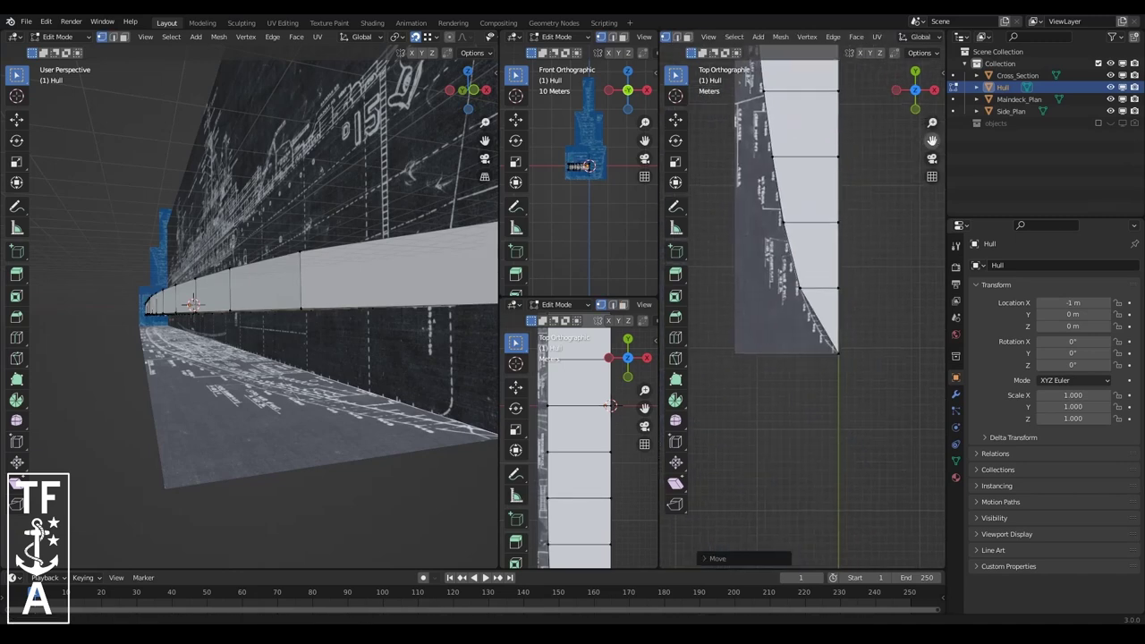
scroll(801, 306, down, 2)
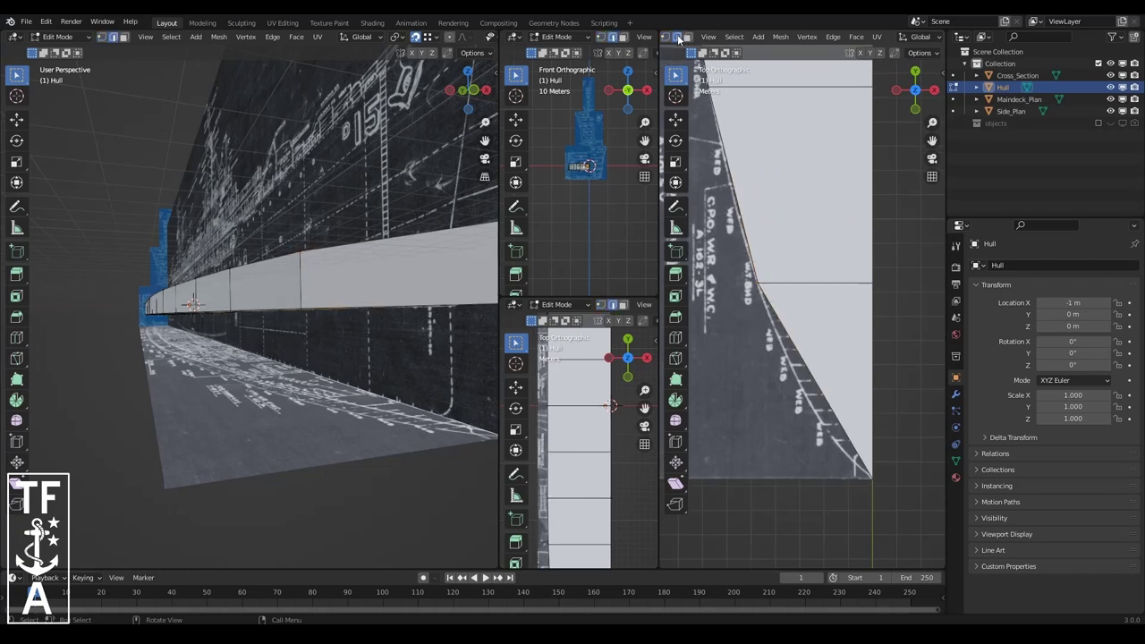
scroll(822, 370, up, 1)
scroll(841, 318, down, 5)
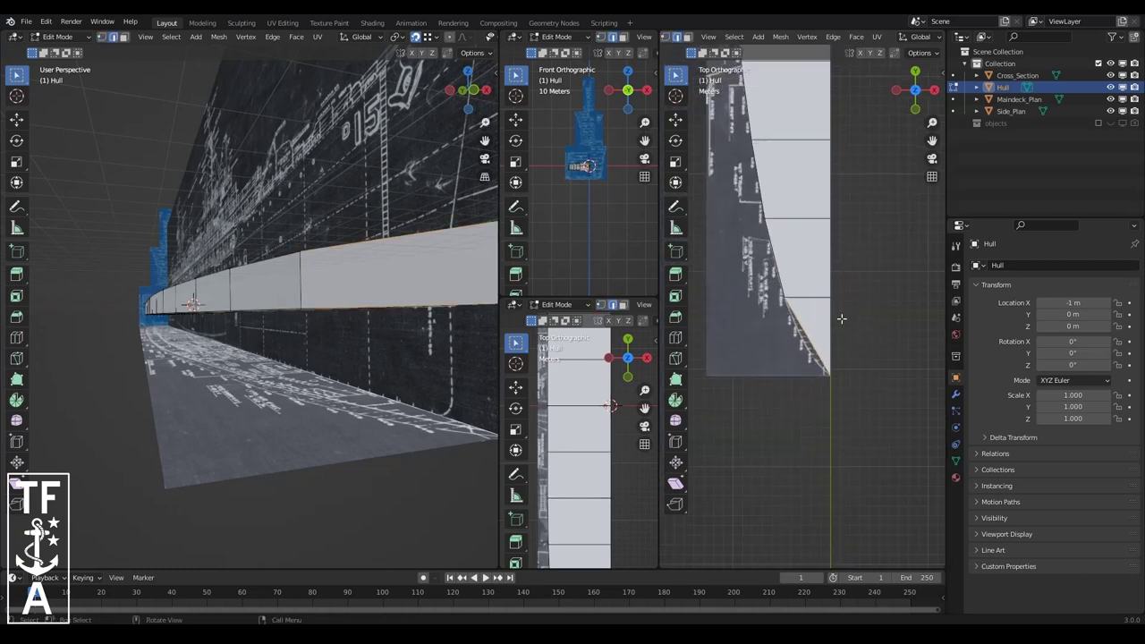
scroll(927, 143, down, 2)
scroll(927, 143, up, 3)
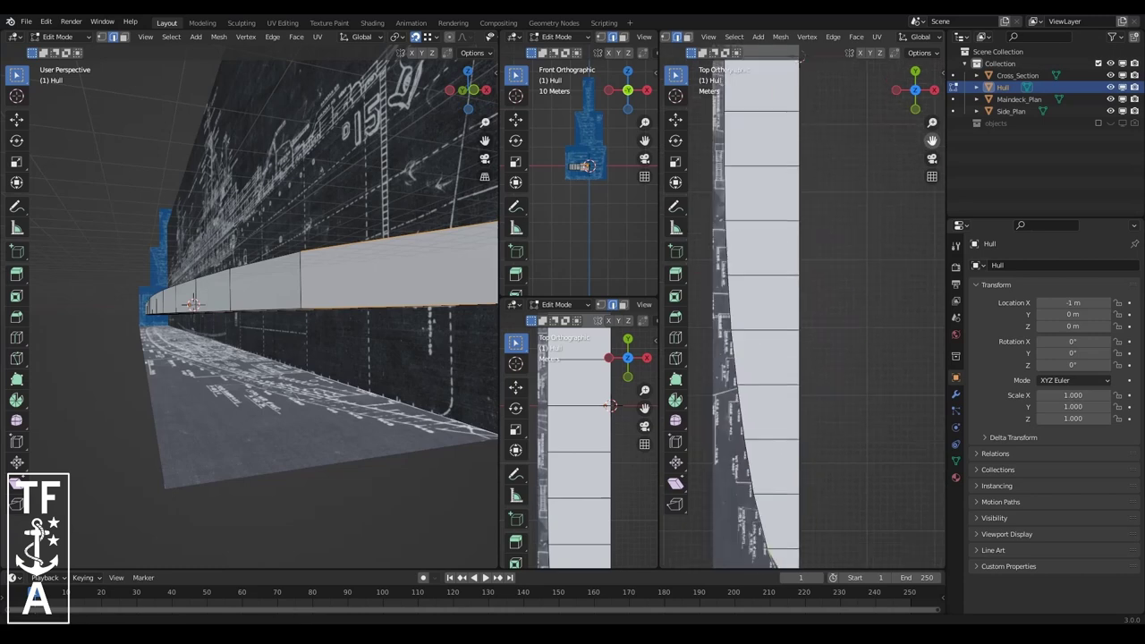
right_click(841, 440)
- Set the last hull segment, extrude the end face, and snap the vertex onto the slant
click(866, 532)
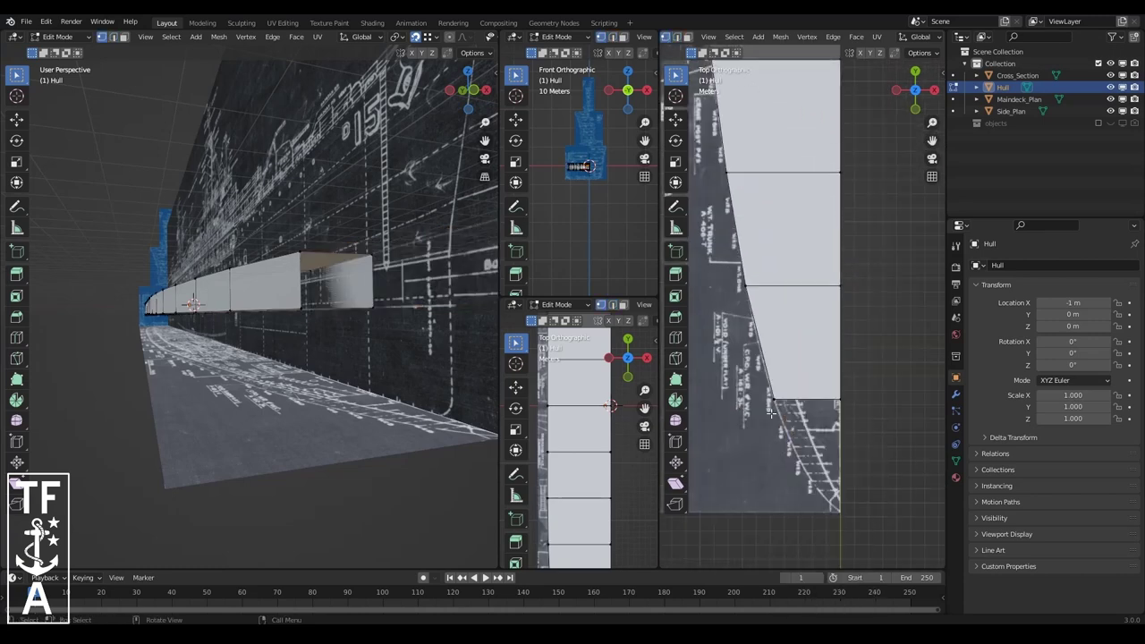
click(846, 439)
key(e)
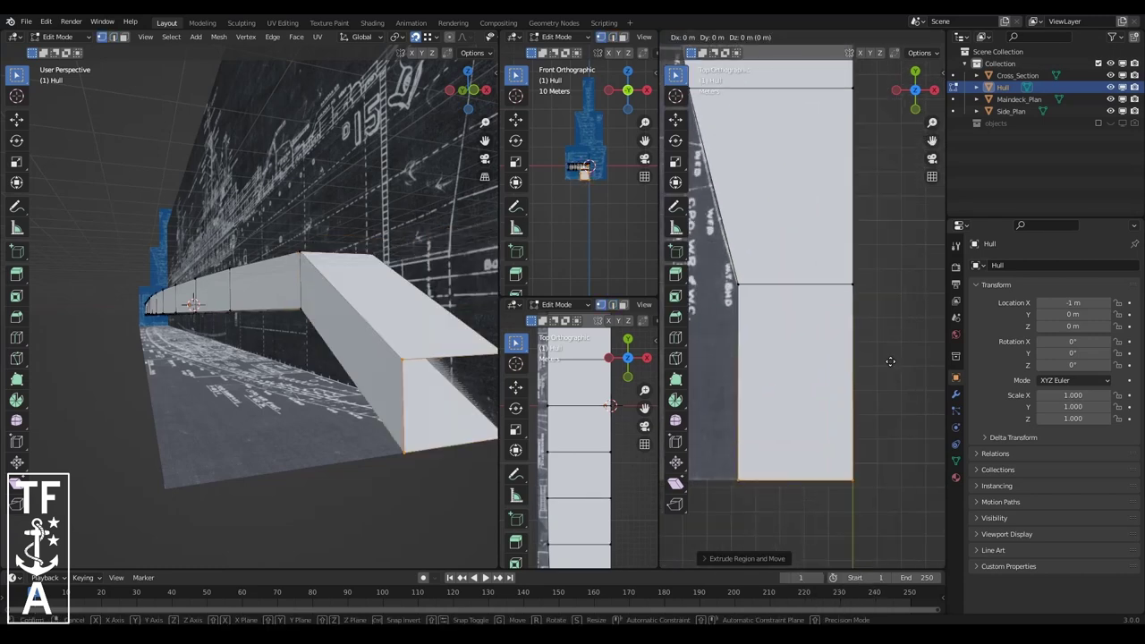
key(g)
click(777, 385)
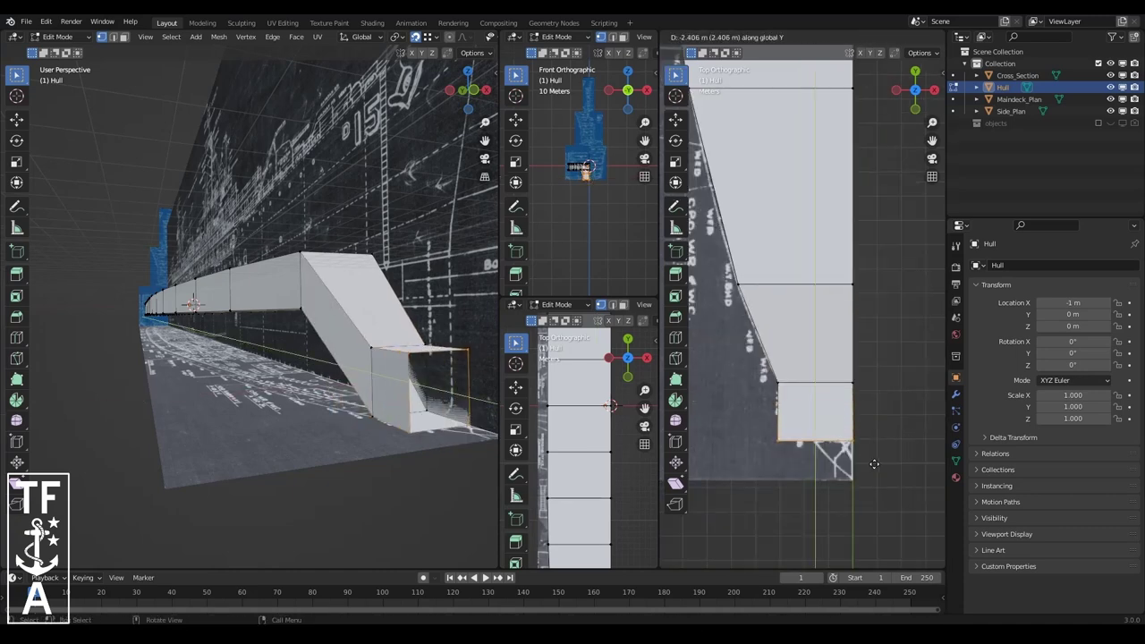
- Align the new end vertices to the curved outline along a single axis and line up the face
key(g)
scroll(857, 465, up, 2)
key(x)
click(857, 480)
scroll(857, 467, down, 1)
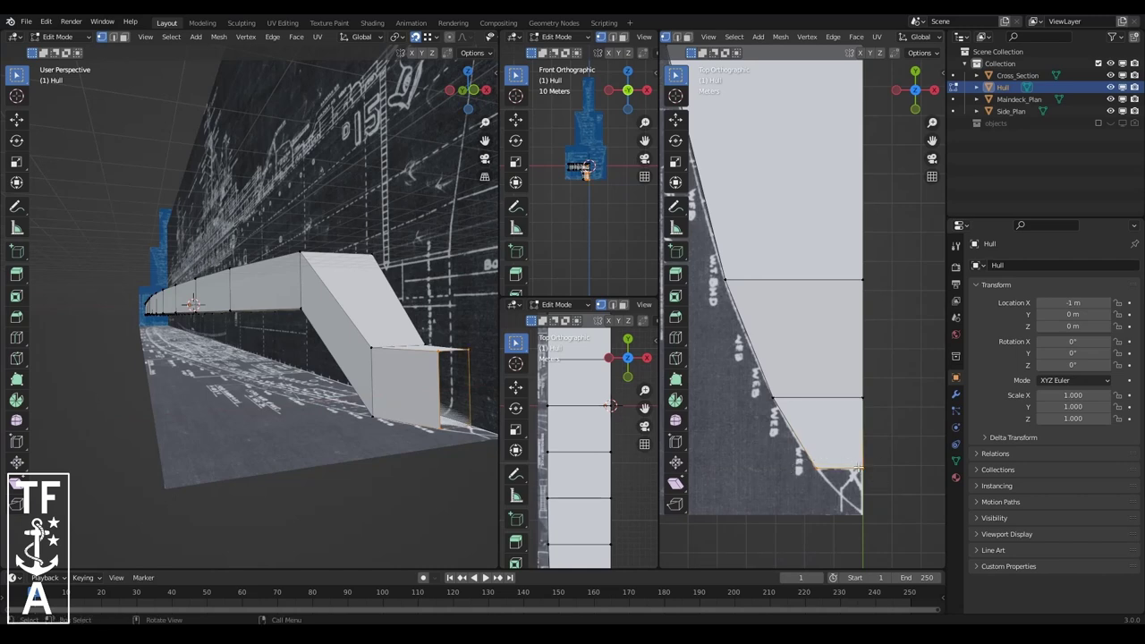
key(Escape)
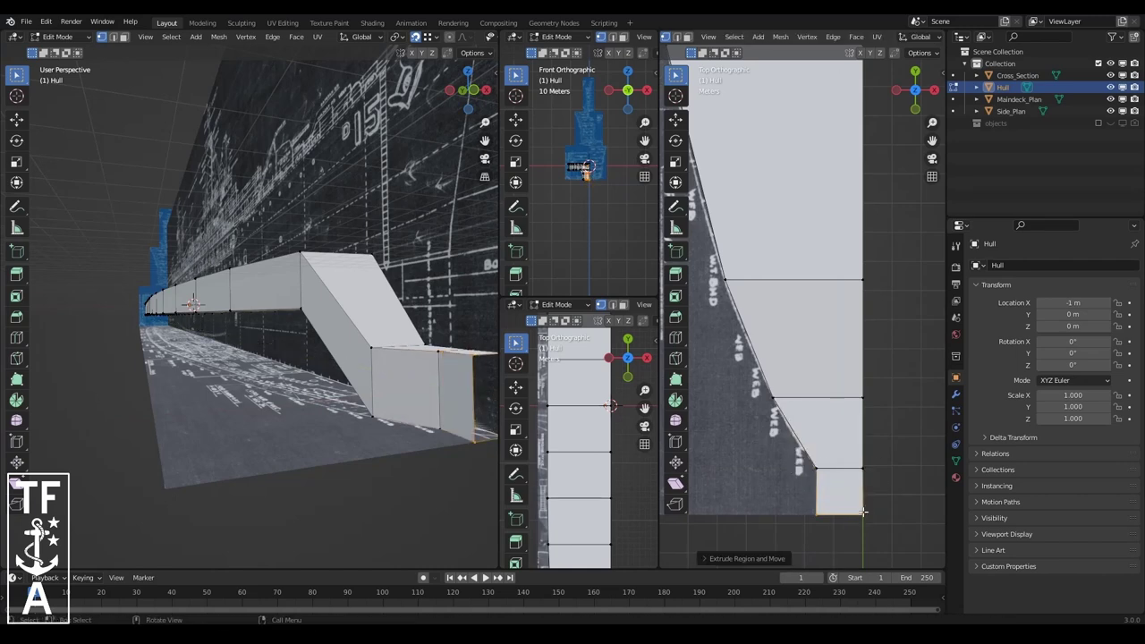
click(858, 523)
scroll(466, 71, down, 3)
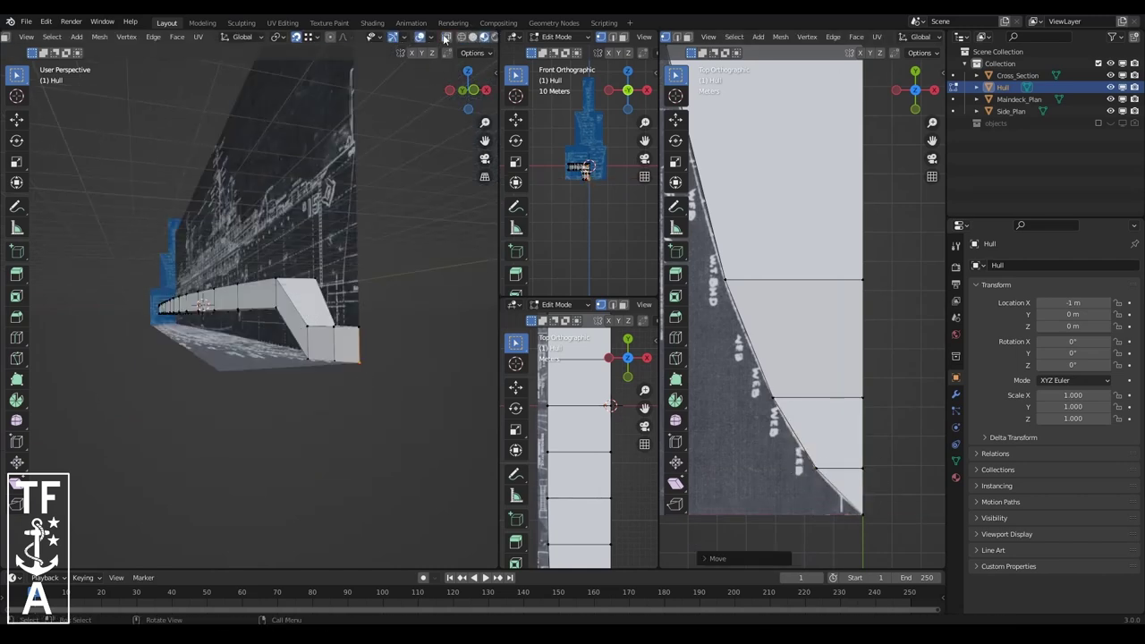
click(279, 281)
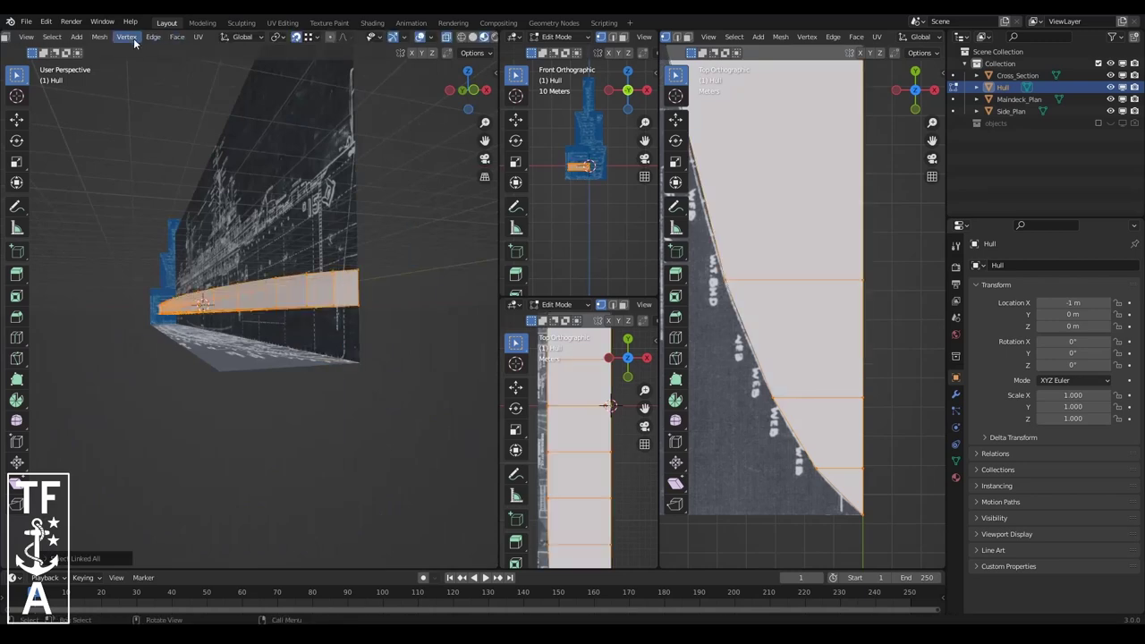
- Apply an operation from the Vertex menu to the strip and enlarge the middle views
click(134, 42)
click(224, 146)
scroll(785, 366, up, 1)
click(27, 36)
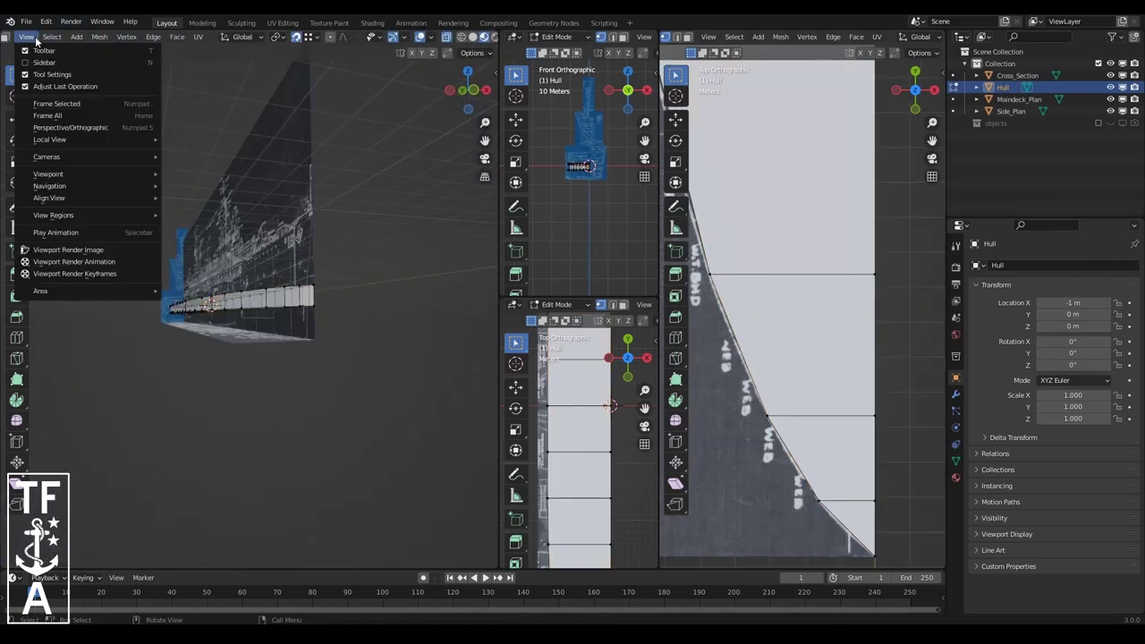
scroll(579, 430, down, 4)
drag(499, 268, 390, 268)
scroll(537, 166, up, 8)
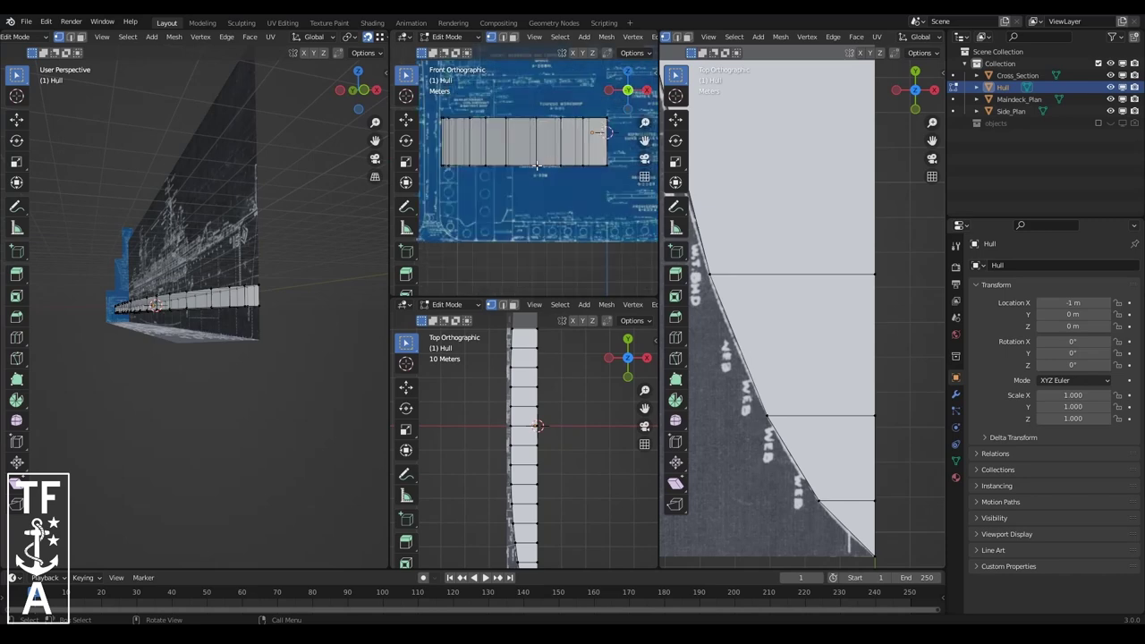
- Select the whole hull strip, frame it, and view it from the Front
drag(291, 326, 292, 326)
key(KP_Decimal)
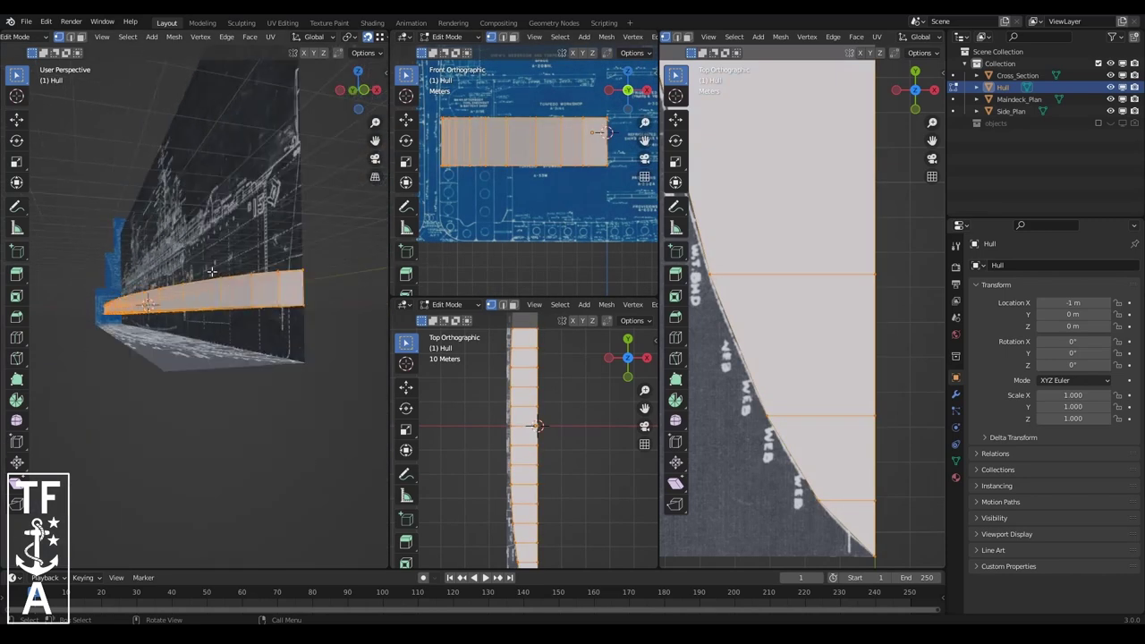
click(102, 37)
click(265, 220)
scroll(232, 358, down, 3)
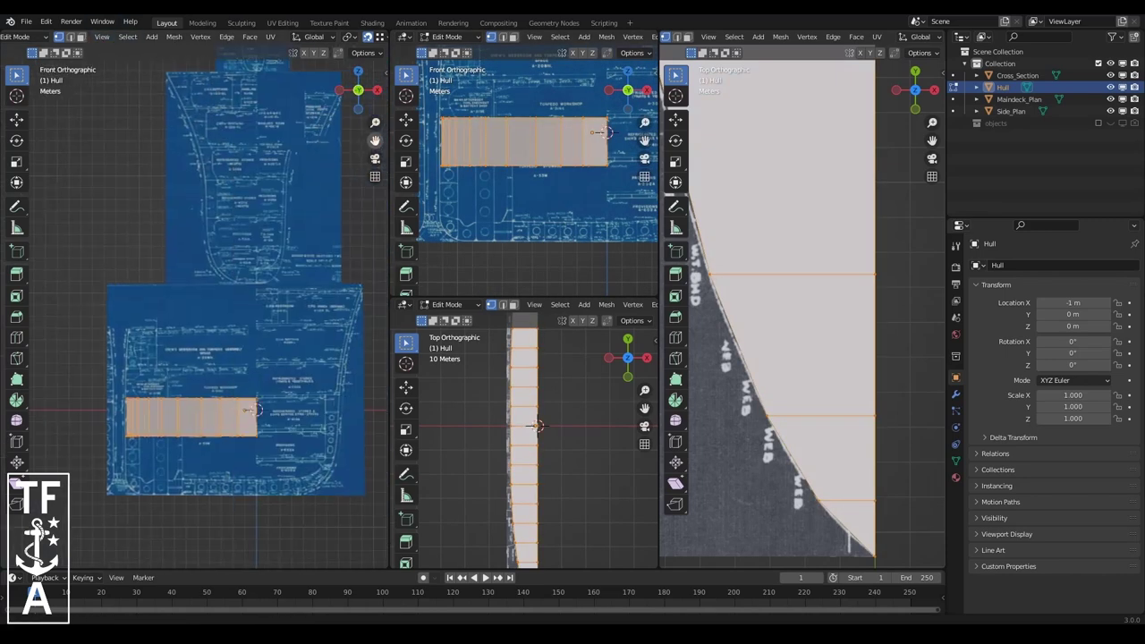
- Raise the strip about 9.27 m along Z into a vertical wall, then view it from the Left
key(g)
key(z)
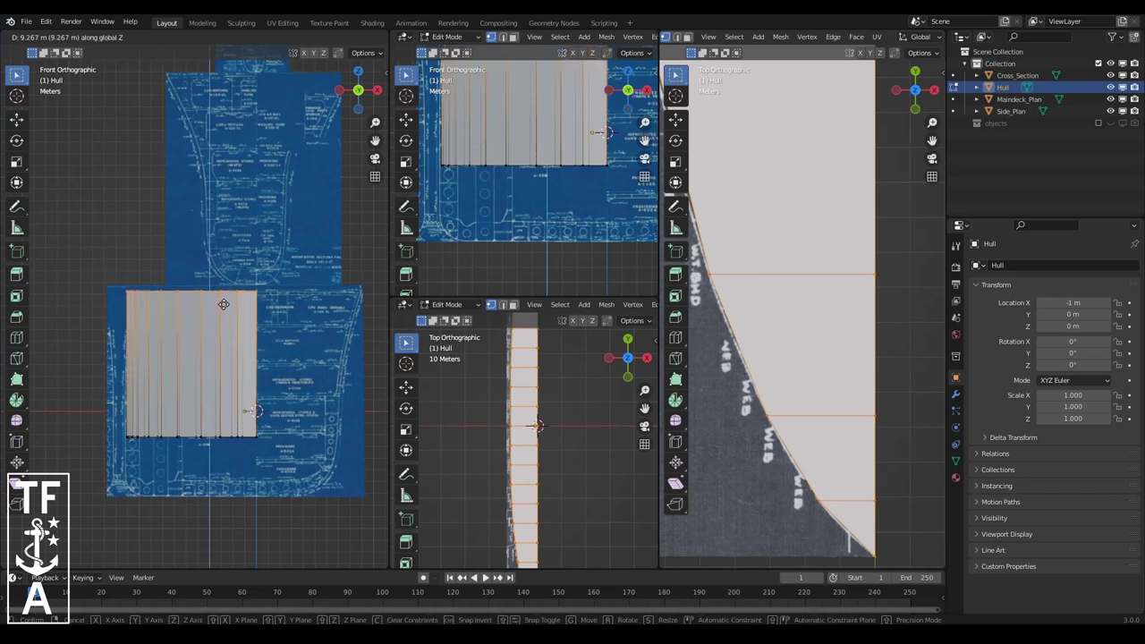
click(224, 304)
scroll(537, 179, down, 2)
drag(644, 140, 646, 148)
scroll(281, 311, down, 3)
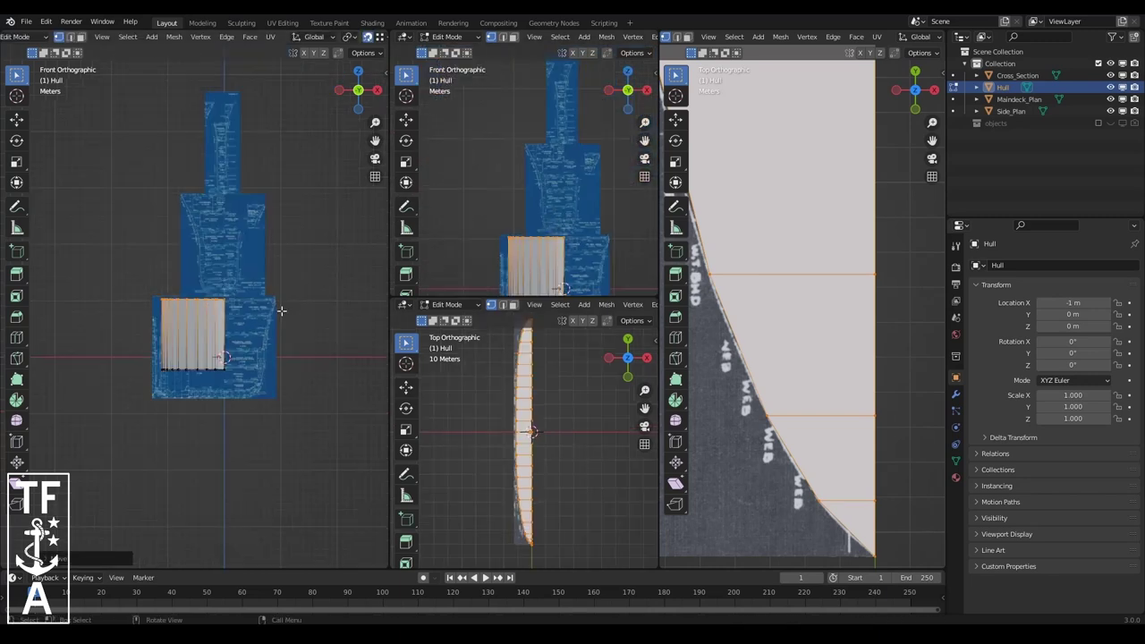
click(102, 37)
click(295, 248)
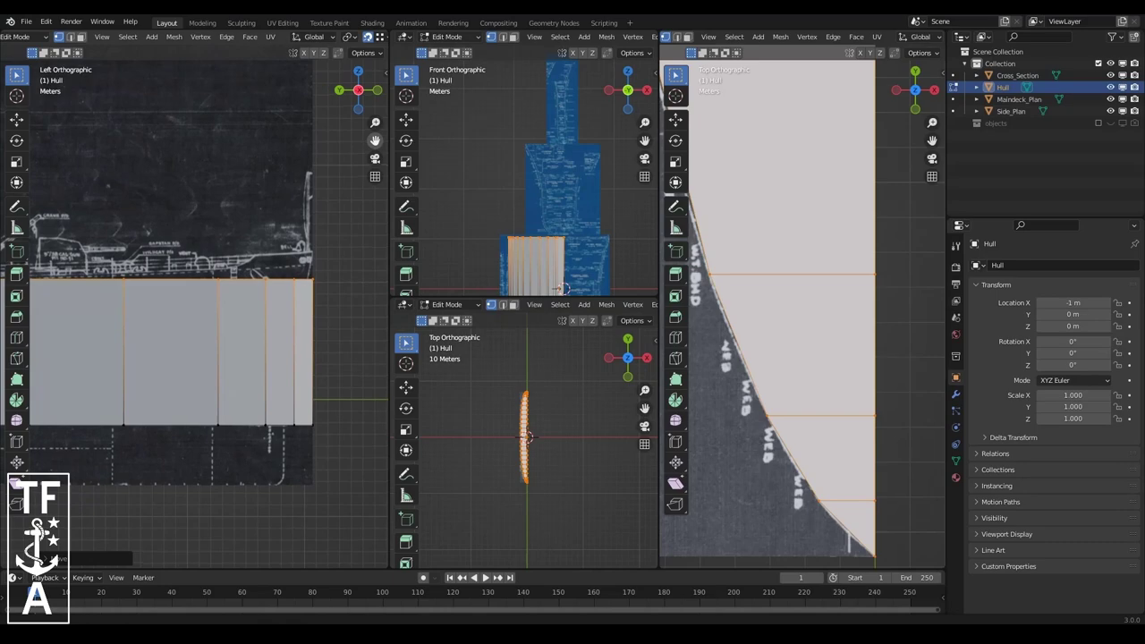
- Raise the selected hull edge along Z to the blueprint's deck height
drag(375, 141, 374, 143)
scroll(309, 351, up, 4)
key(g)
key(z)
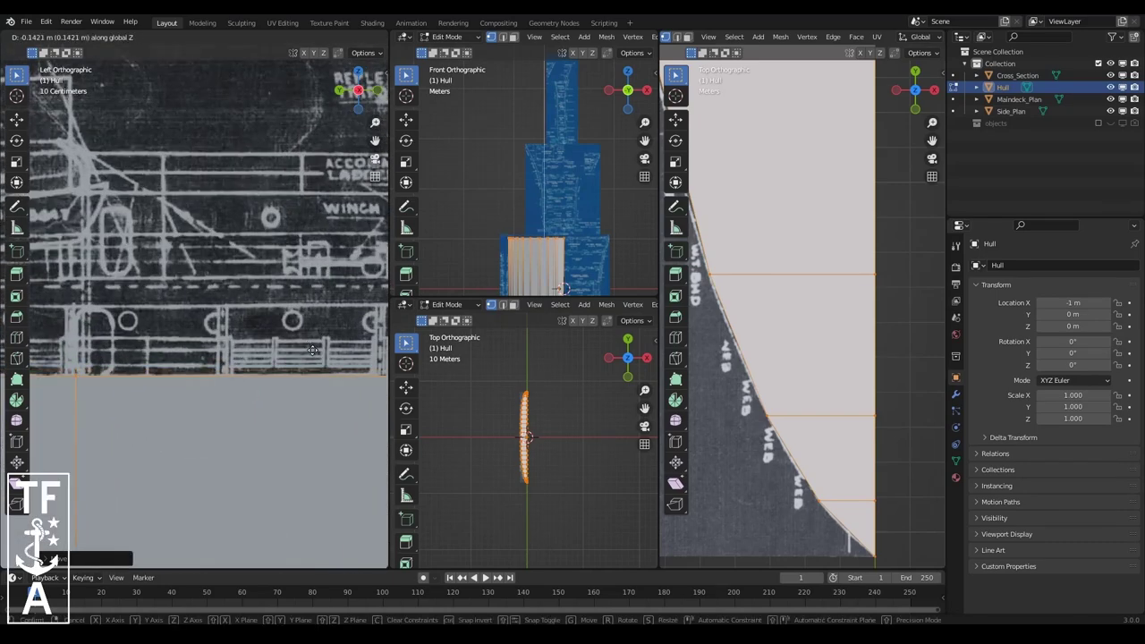
click(313, 350)
scroll(313, 350, down, 3)
- Reposition the hull's top edge against the side blueprint
drag(377, 141, 247, 141)
scroll(154, 346, up, 2)
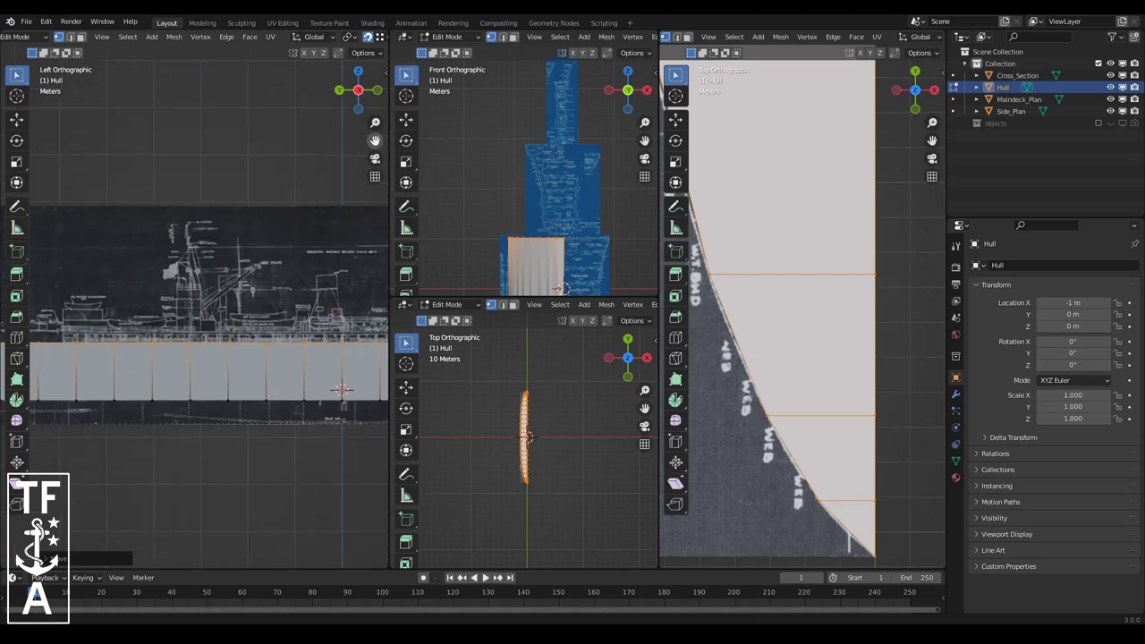
scroll(154, 346, up, 2)
scroll(155, 345, up, 2)
scroll(309, 393, up, 3)
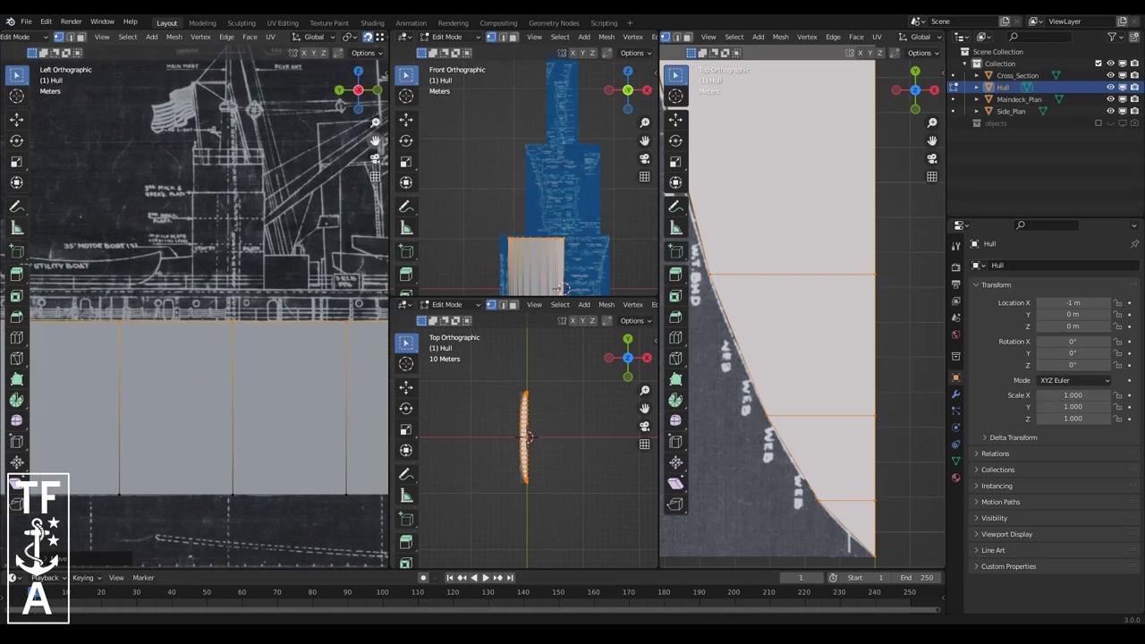
key(g)
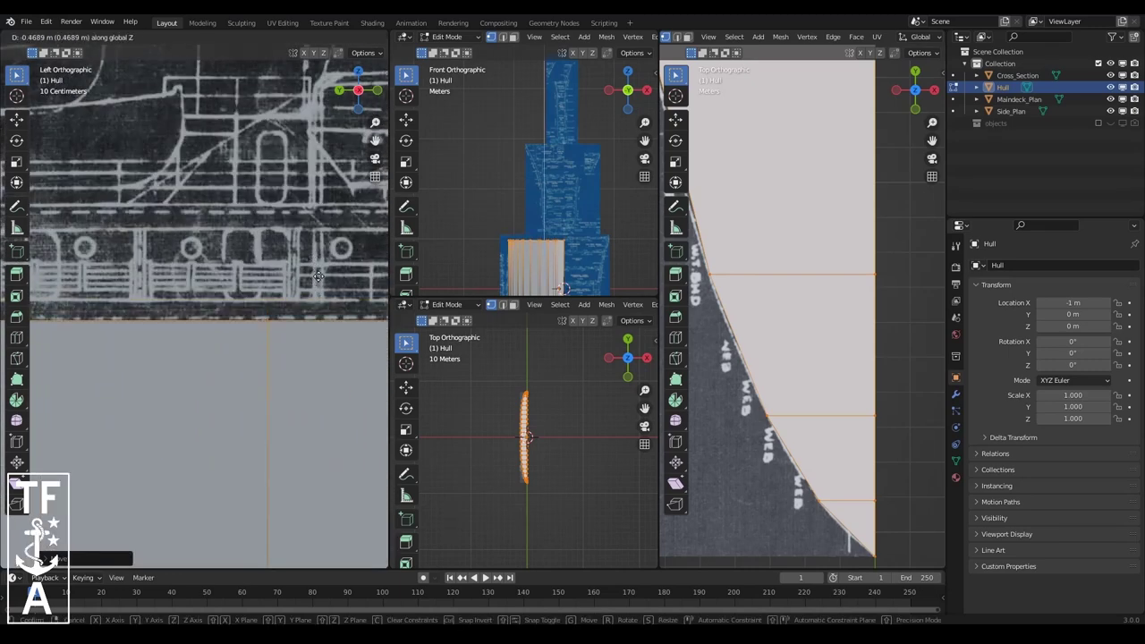
click(317, 276)
scroll(269, 273, down, 2)
scroll(209, 266, down, 2)
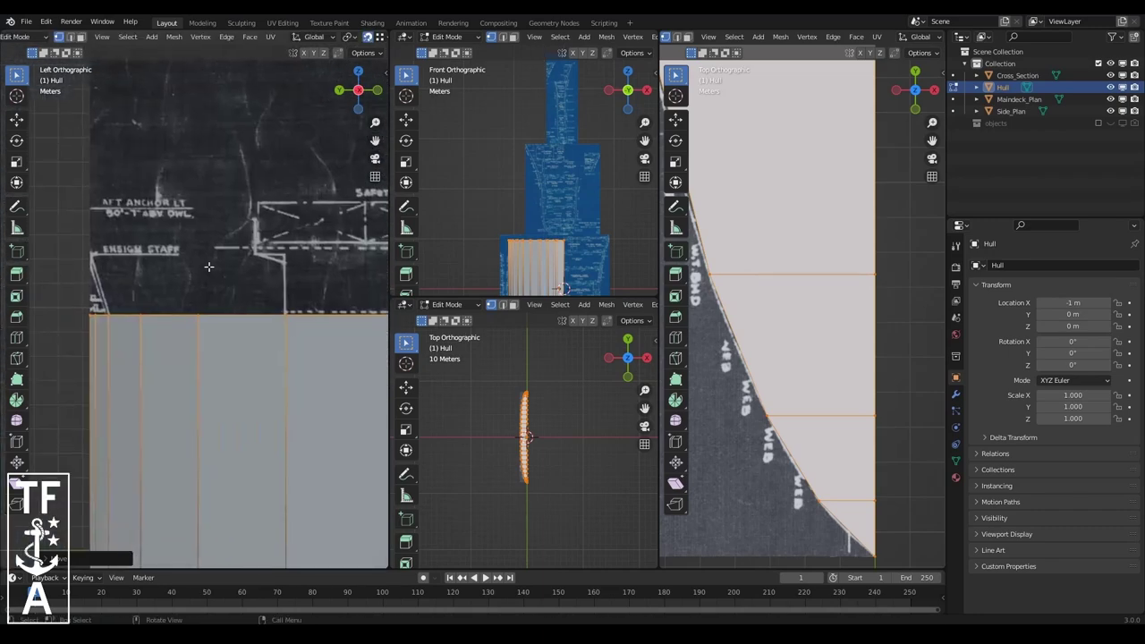
- Lower the top edge along Z and fine-tune its vertical placement
key(g)
key(z)
click(258, 330)
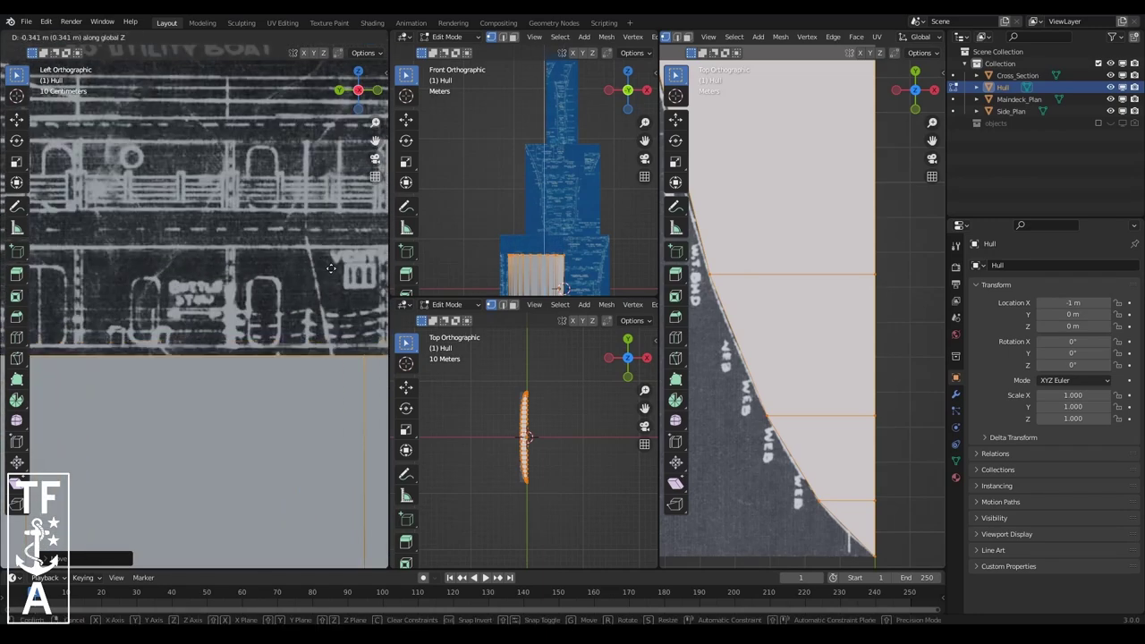
mouse_move(259, 330)
shift+middle_down()
mouse_move(159, 452)
mouse_move(253, 308)
shift+middle_up()
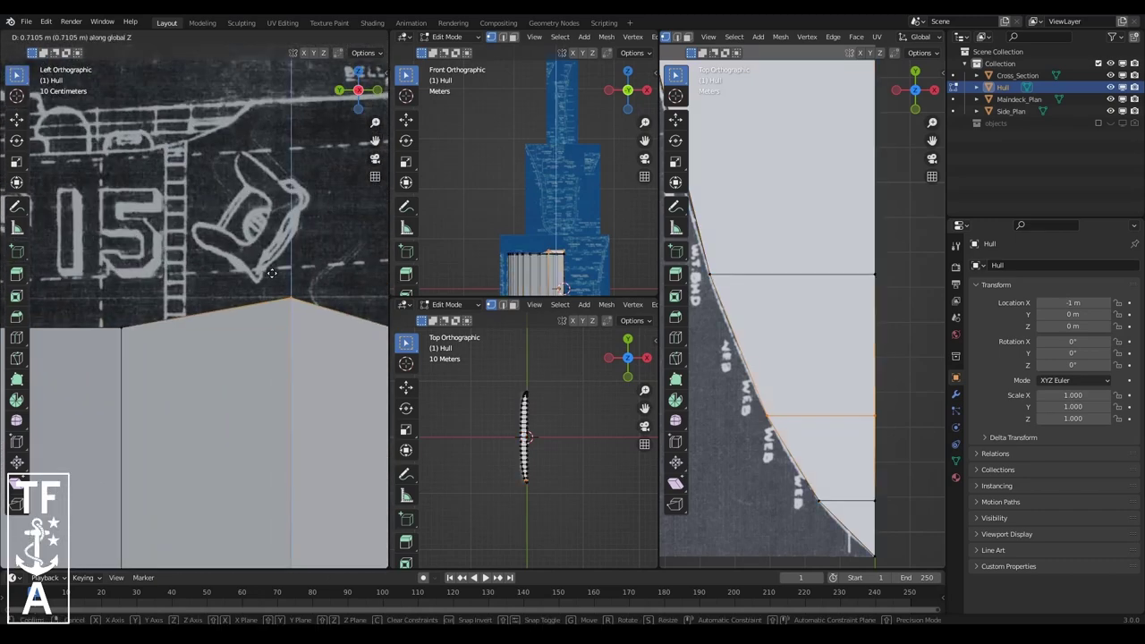
click(175, 267)
scroll(176, 267, down, 3)
scroll(223, 268, up, 2)
- Box-select vertices along the hull edge and check the raised edge height
drag(313, 290, 378, 321)
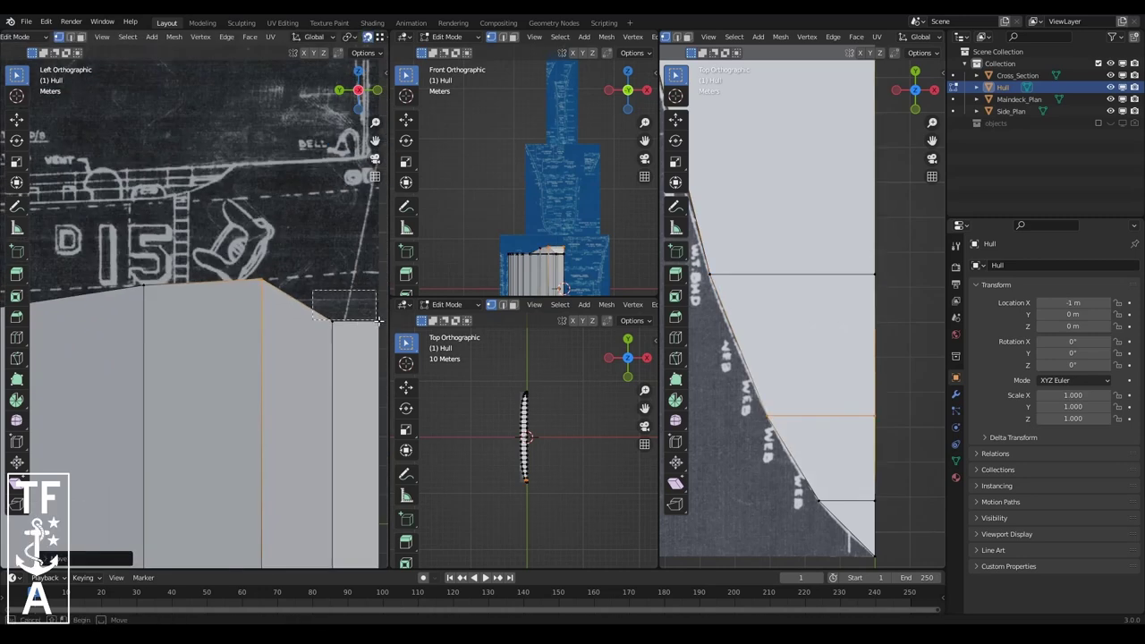
click(319, 257)
scroll(176, 418, up, 3)
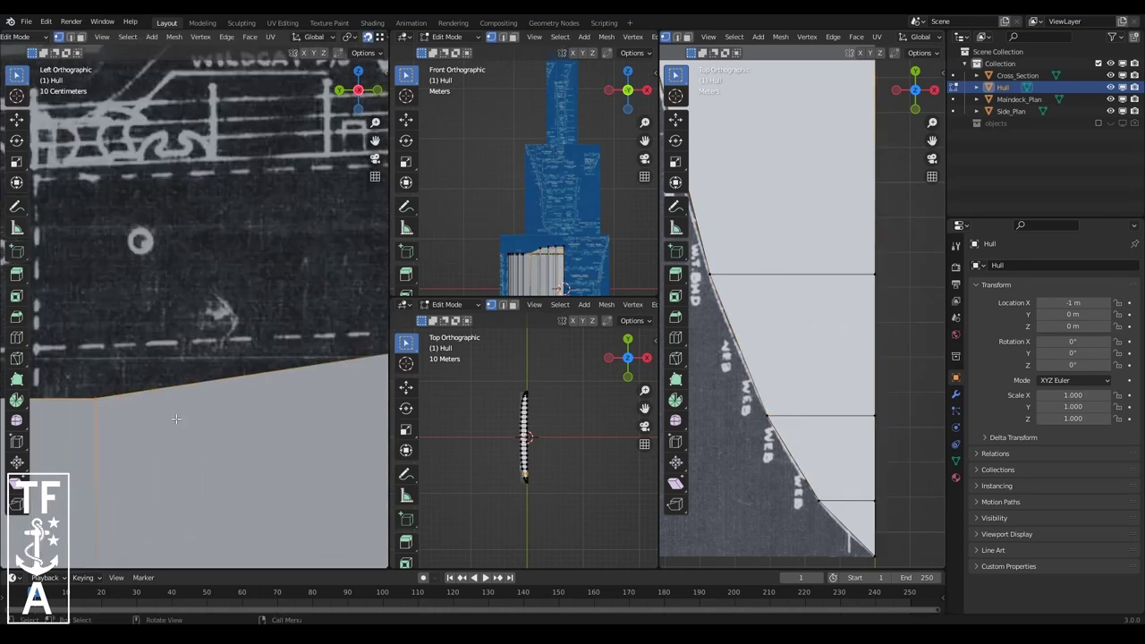
click(178, 367)
- Move the selected vertices vertically along Z toward the deck line
scroll(283, 447, up, 3)
key(g)
key(z)
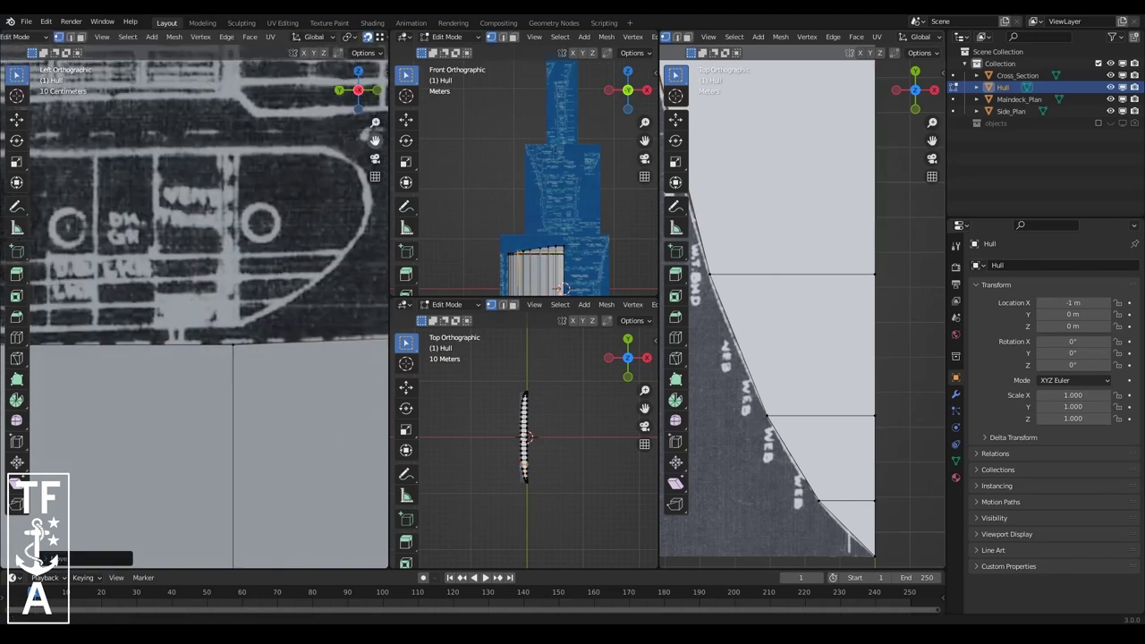
scroll(365, 133, down, 1)
scroll(367, 135, down, 2)
scroll(370, 138, down, 2)
scroll(375, 141, down, 2)
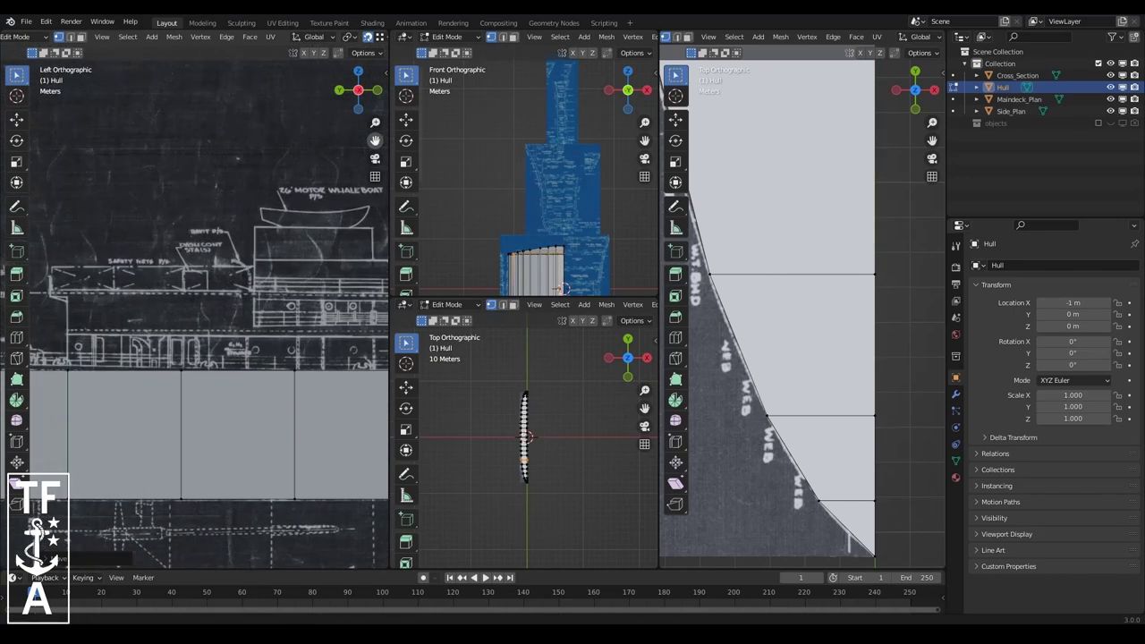
scroll(204, 297, up, 1)
scroll(204, 297, down, 1)
scroll(204, 297, down, 1)
scroll(204, 297, down, 2)
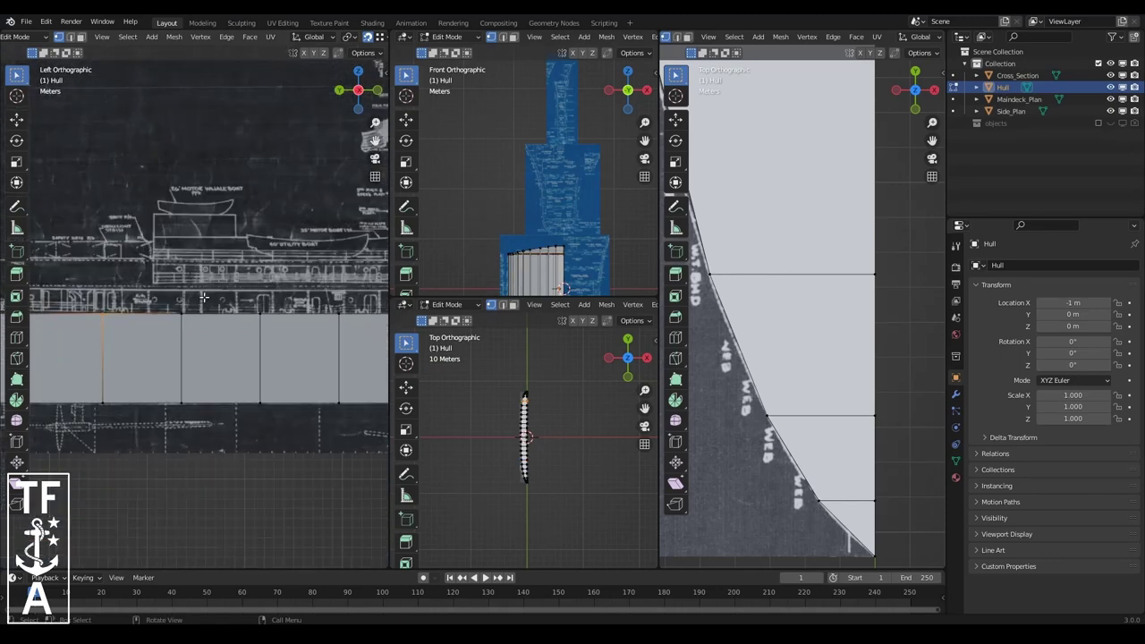
scroll(362, 329, down, 2)
scroll(377, 331, down, 2)
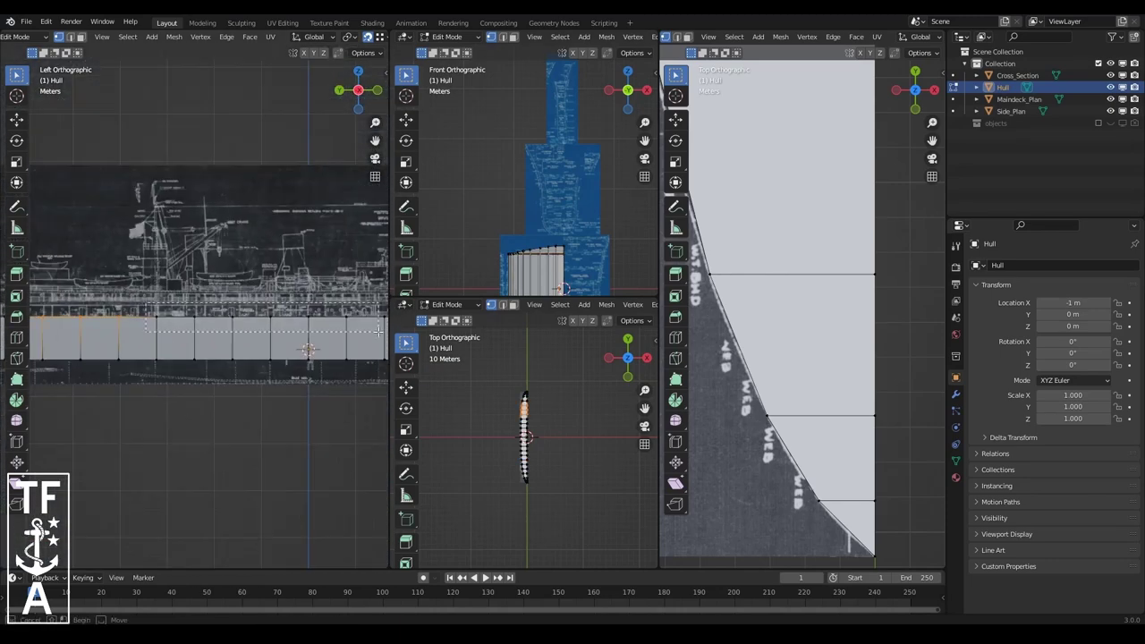
scroll(253, 295, up, 2)
scroll(253, 295, up, 2)
scroll(254, 295, up, 2)
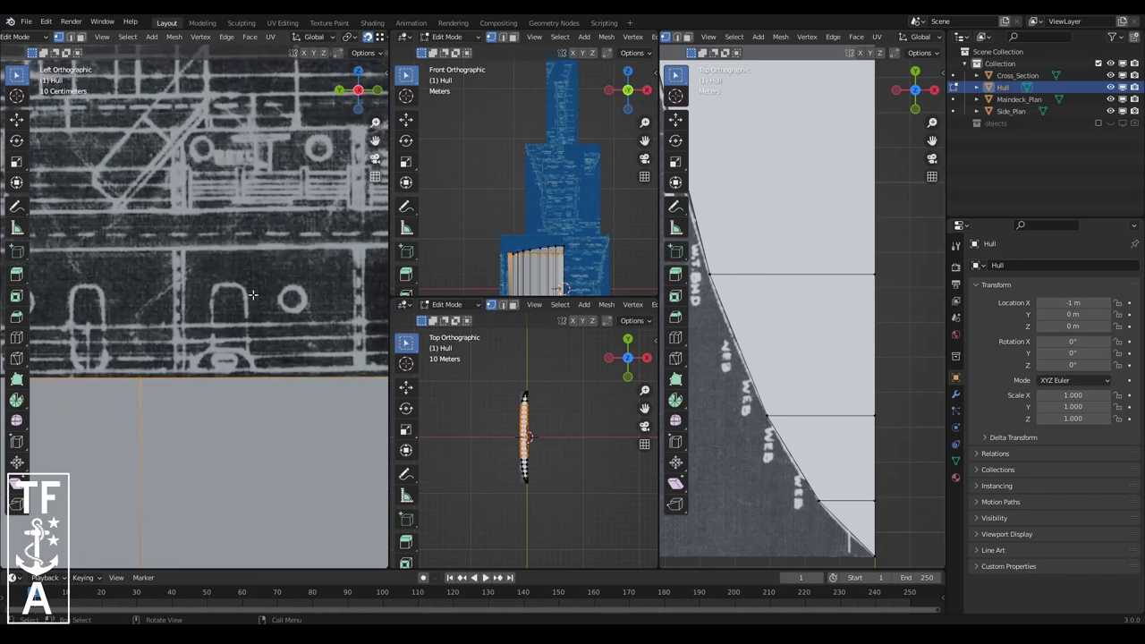
click(247, 302)
- Select one end of the hull and fine-tune its height
scroll(247, 301, down, 2)
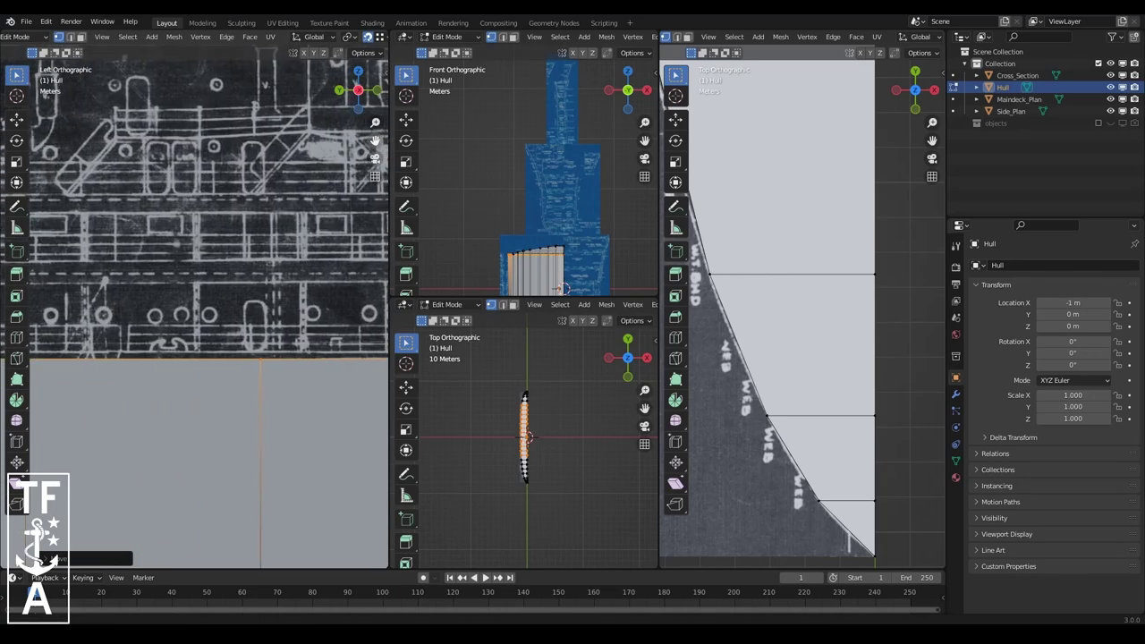
scroll(247, 301, down, 2)
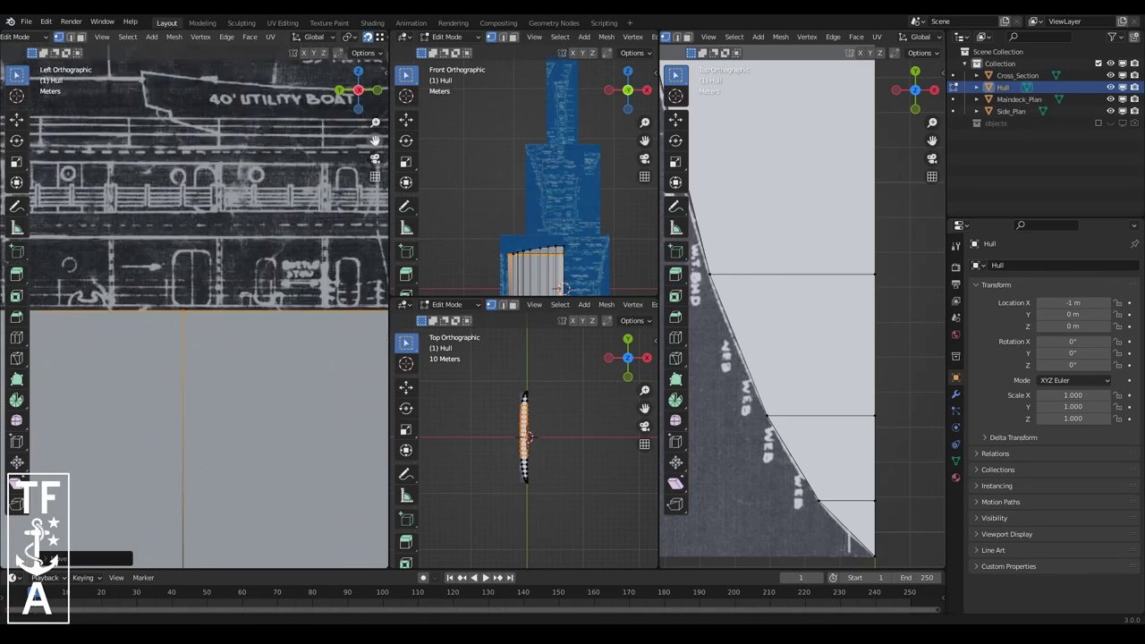
scroll(557, 211, up, 2)
scroll(556, 210, up, 2)
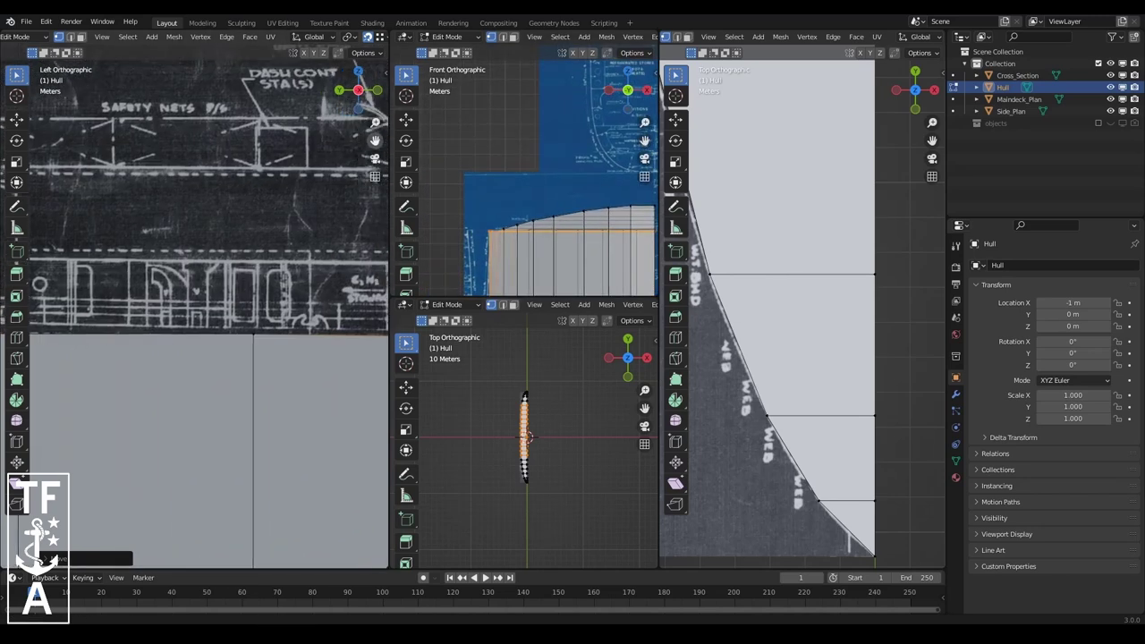
scroll(227, 370, up, 3)
click(227, 370)
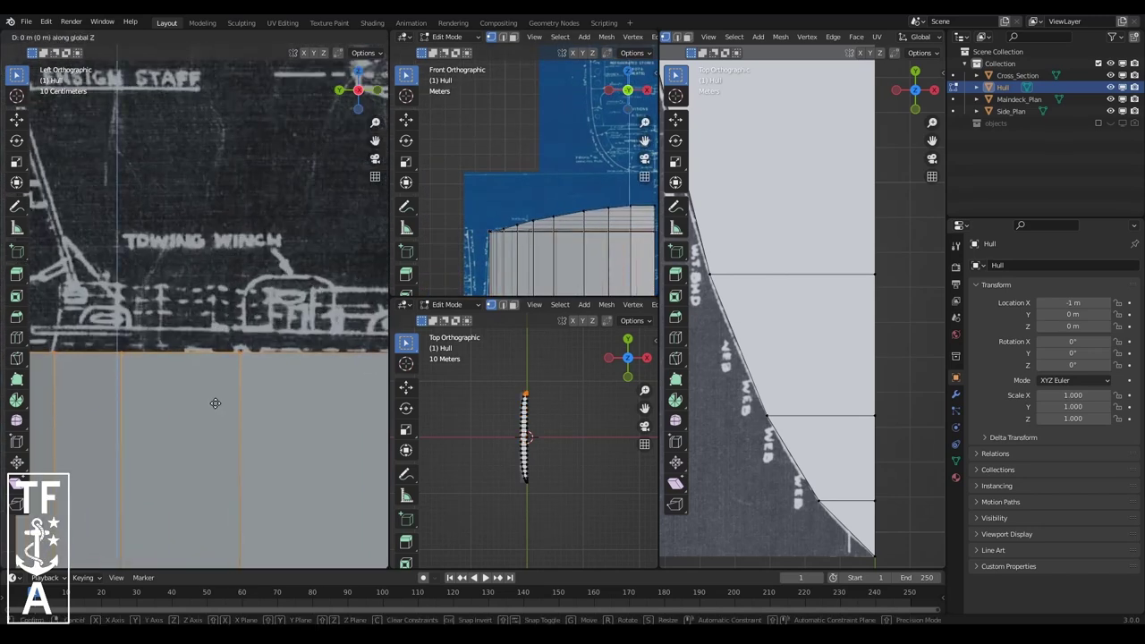
shift+middle_drag(179, 405, 259, 432)
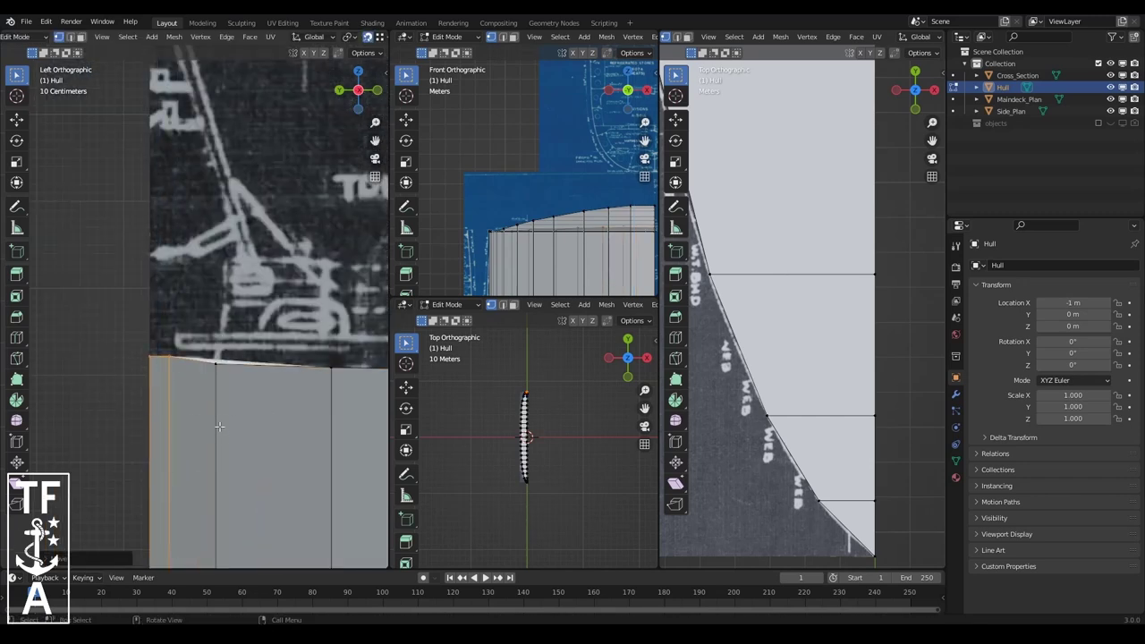
scroll(231, 296, down, 4)
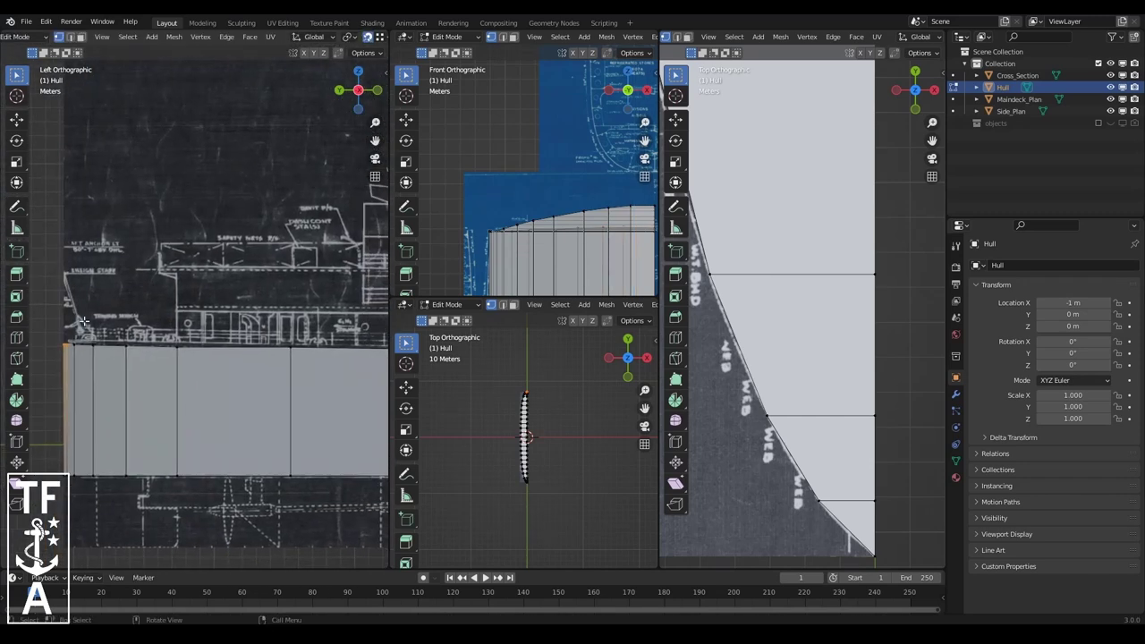
key(g)
- Orbit to inspect the lifted edge at an angle, then return to the side view
mouse_move(205, 456)
middle_down()
mouse_move(94, 30)
mouse_move(223, 179)
middle_up()
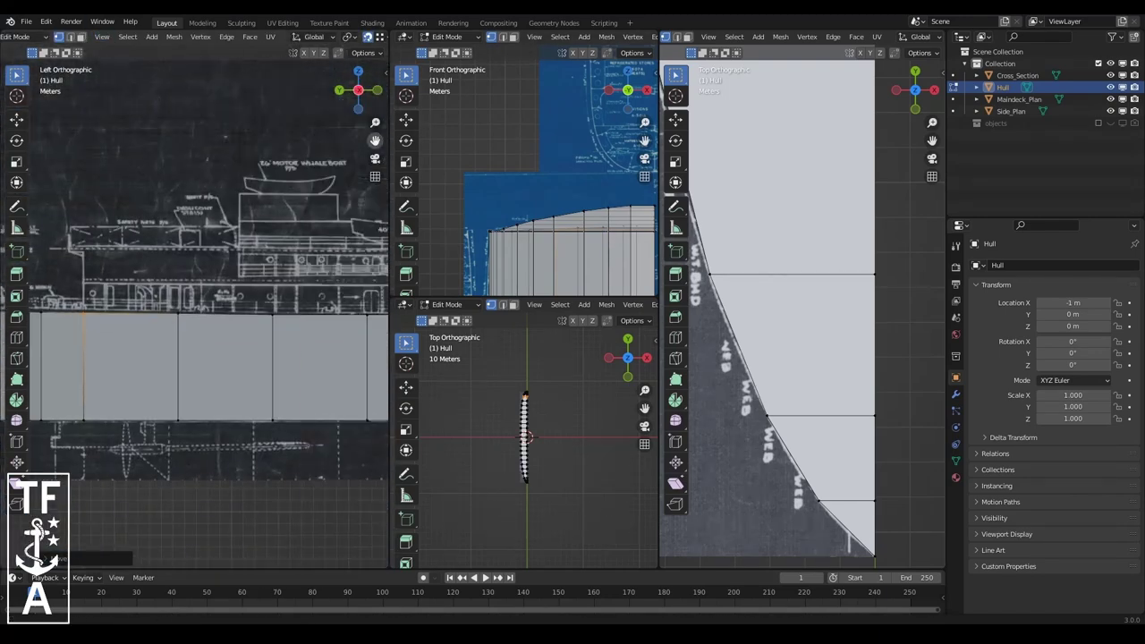
drag(375, 140, 375, 140)
scroll(240, 316, down, 3)
scroll(240, 316, down, 3)
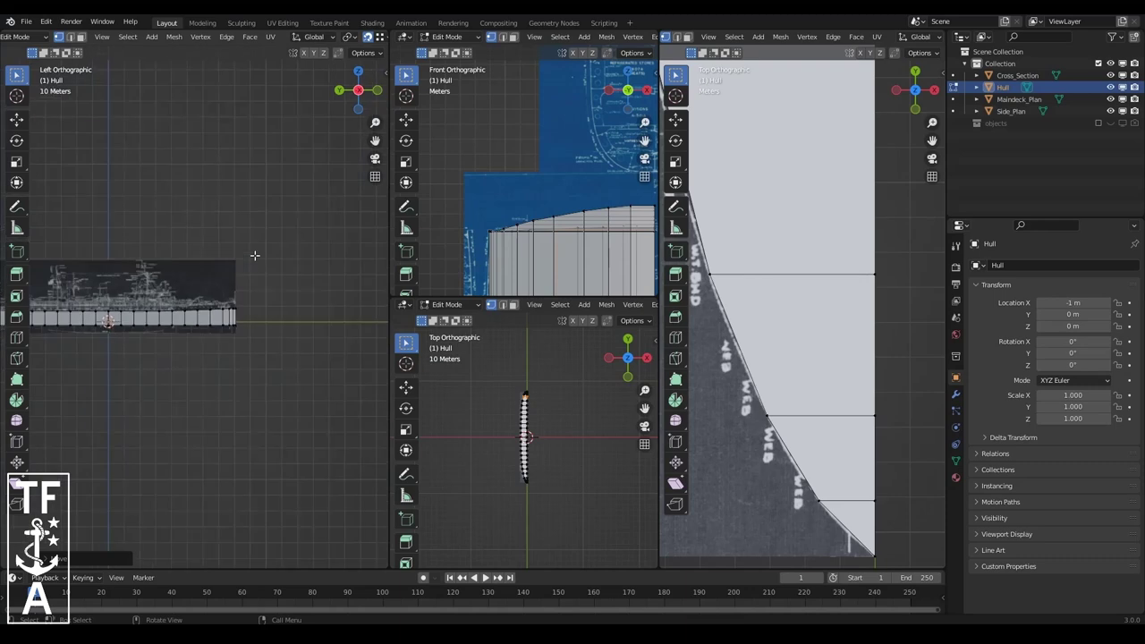
scroll(240, 316, up, 4)
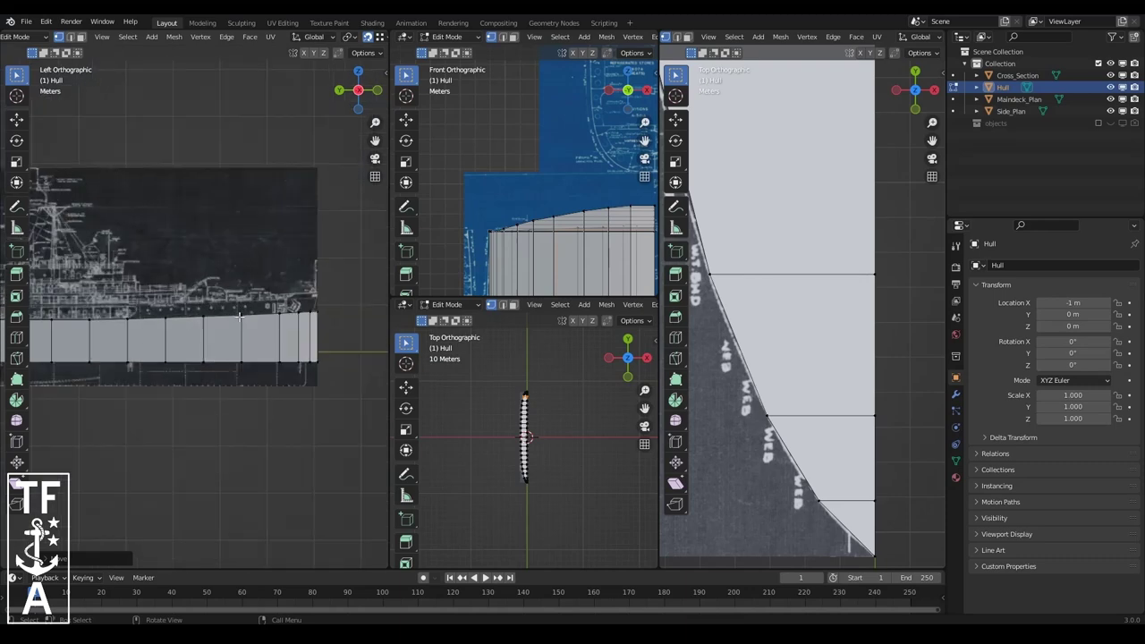
scroll(240, 316, down, 1)
drag(375, 140, 375, 140)
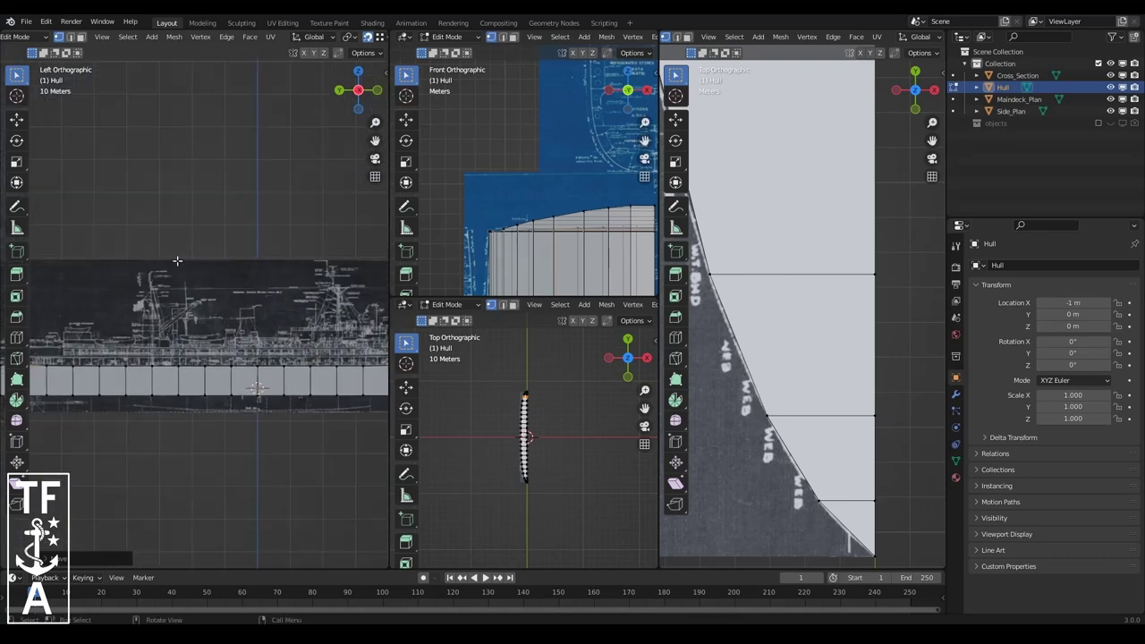
scroll(333, 364, up, 5)
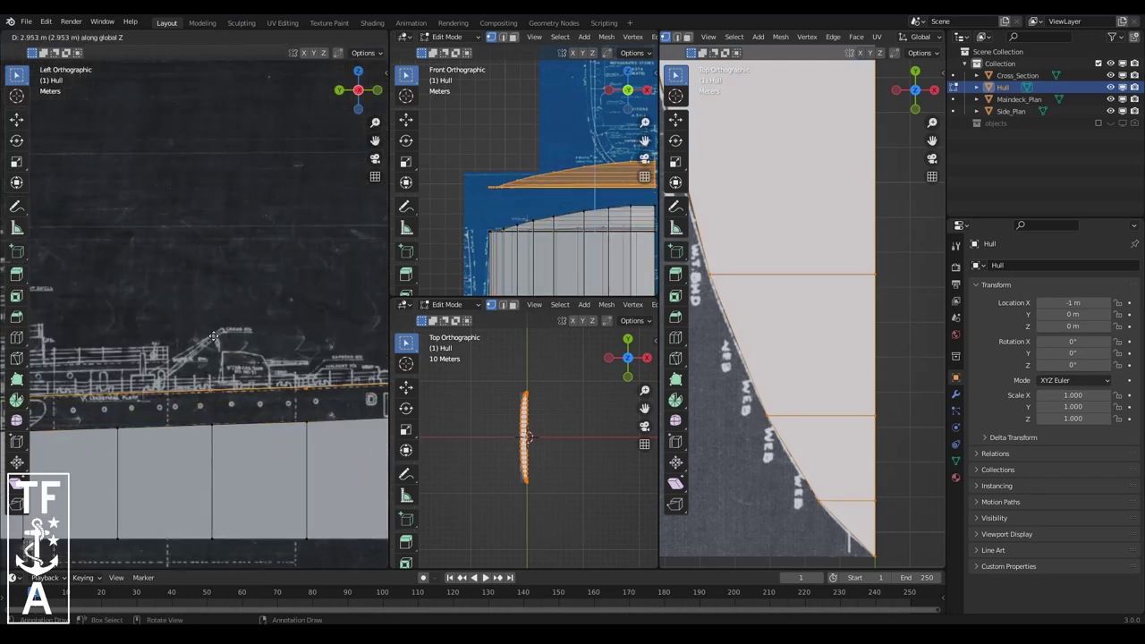
- Confirm the duplicated edge raised along Z toward the deck line
scroll(215, 335, up, 3)
scroll(232, 327, up, 3)
scroll(255, 319, up, 3)
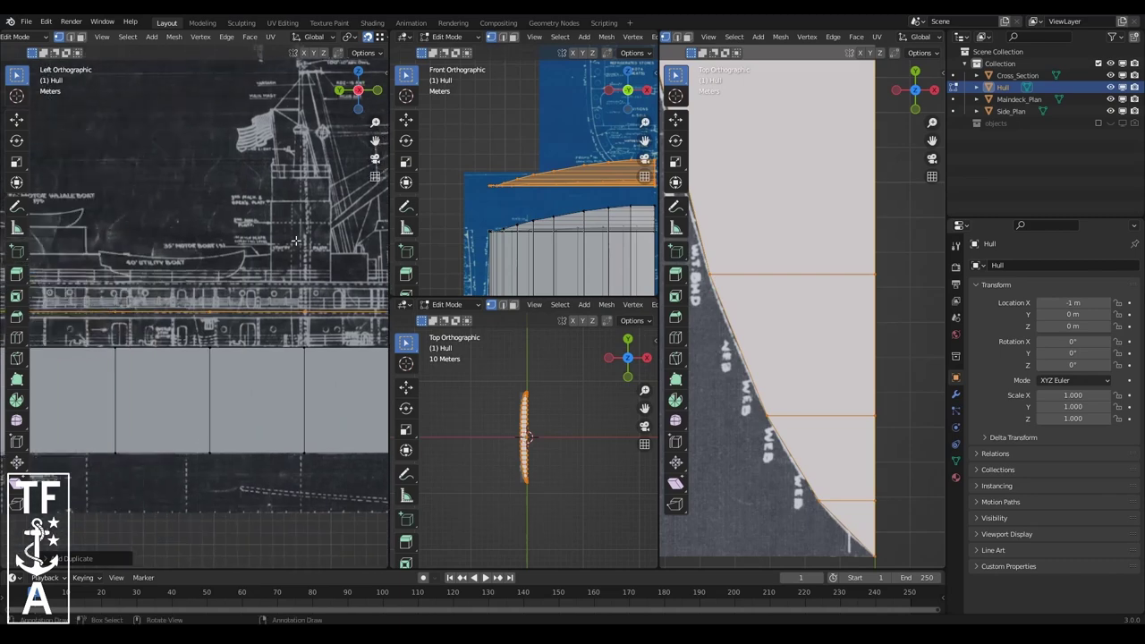
scroll(277, 310, up, 3)
click(288, 305)
scroll(288, 305, down, 5)
- Box-select the stray vertices at the raised edge's end and delete them
drag(84, 266, 323, 358)
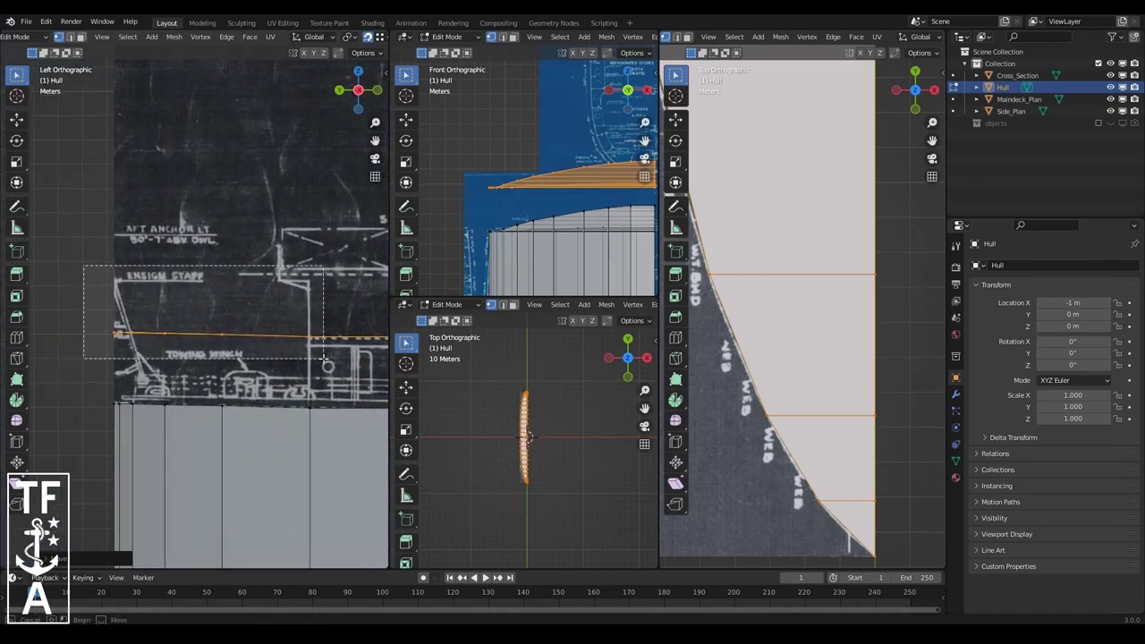
click(292, 376)
drag(375, 140, 358, 170)
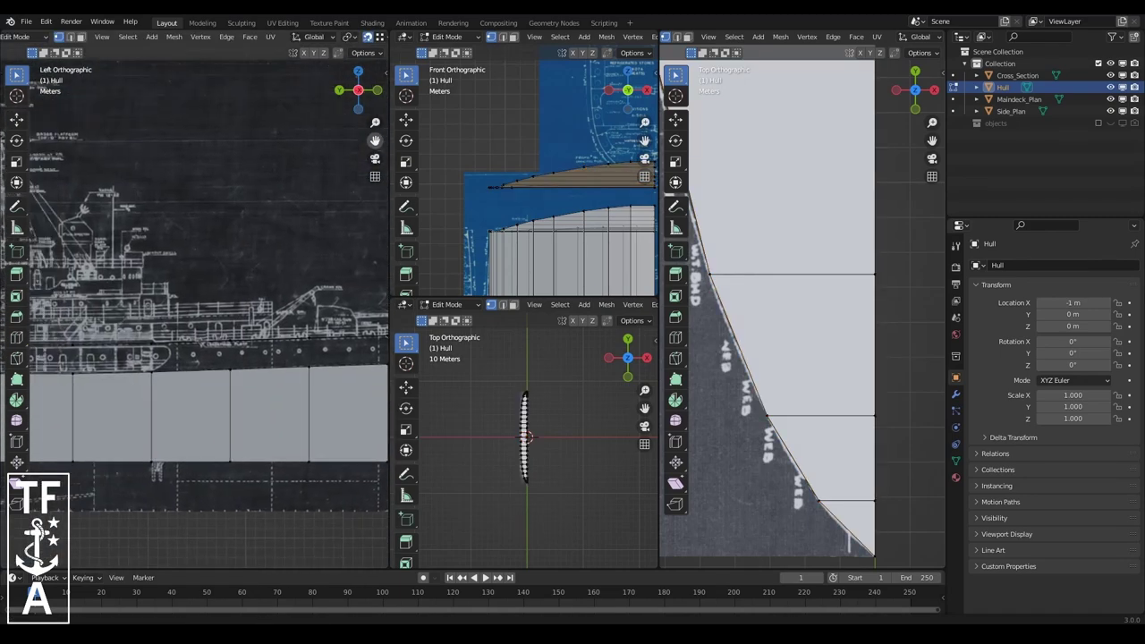
scroll(316, 301, up, 3)
scroll(316, 302, up, 2)
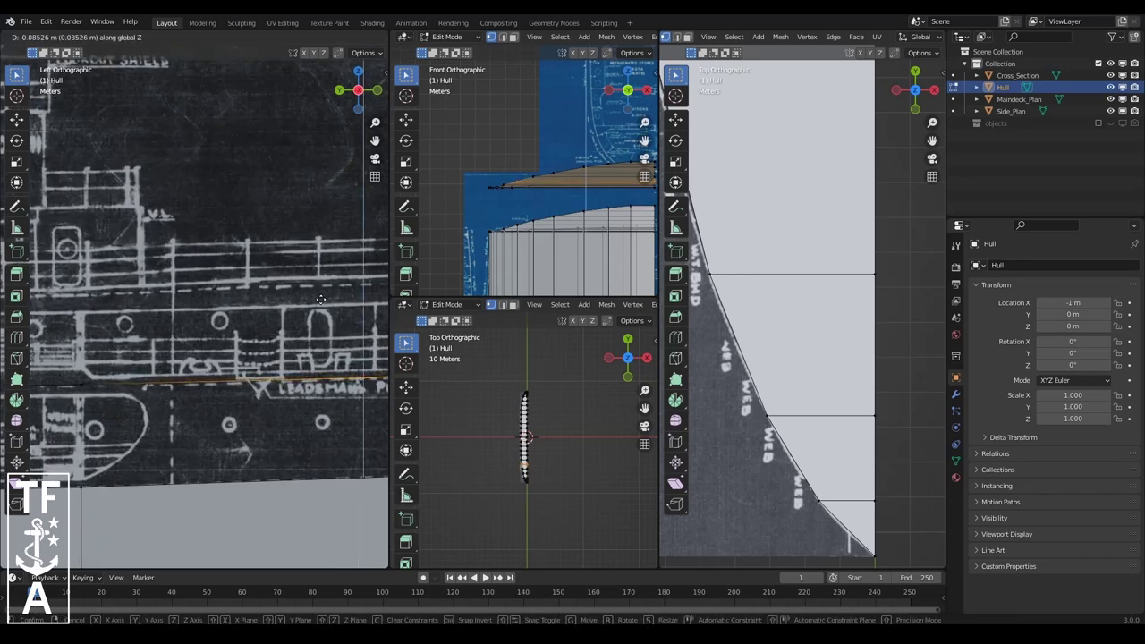
scroll(123, 413, up, 3)
scroll(286, 255, up, 3)
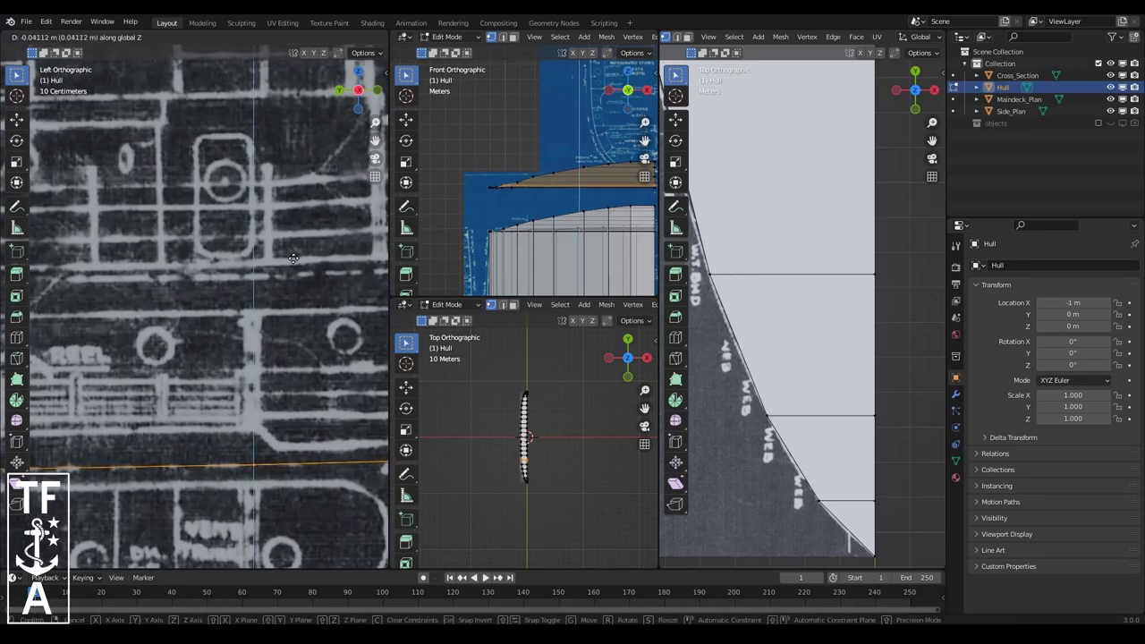
- Nudge individual top-edge vertices along Z onto the blueprint's deck line
click(294, 257)
shift+middle_drag(293, 258, 205, 371)
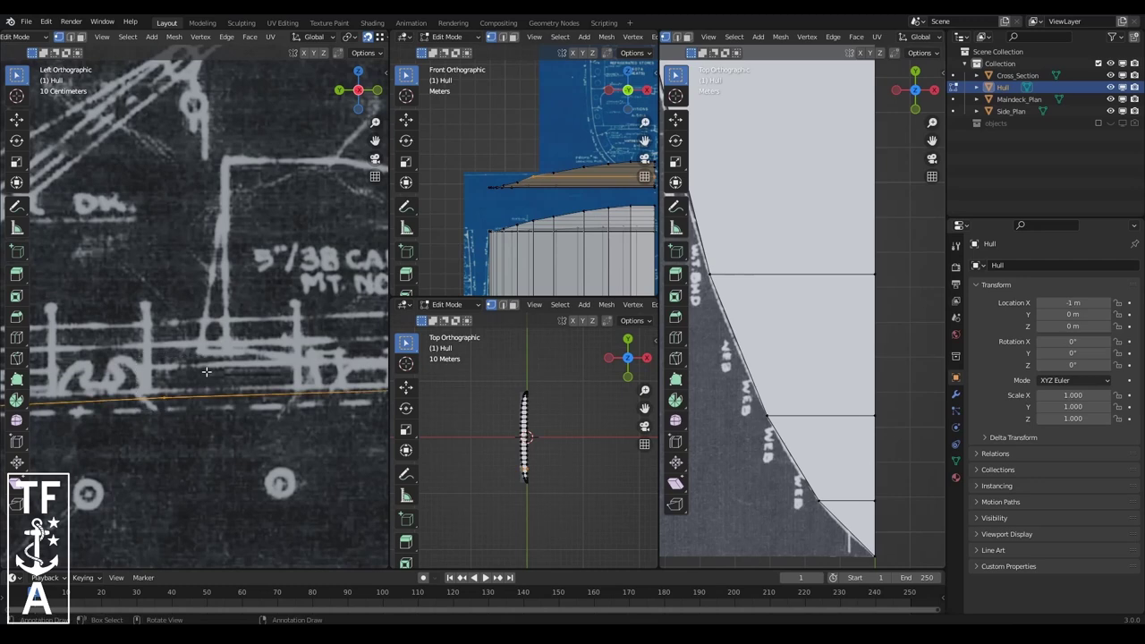
scroll(213, 382, down, 3)
click(201, 367)
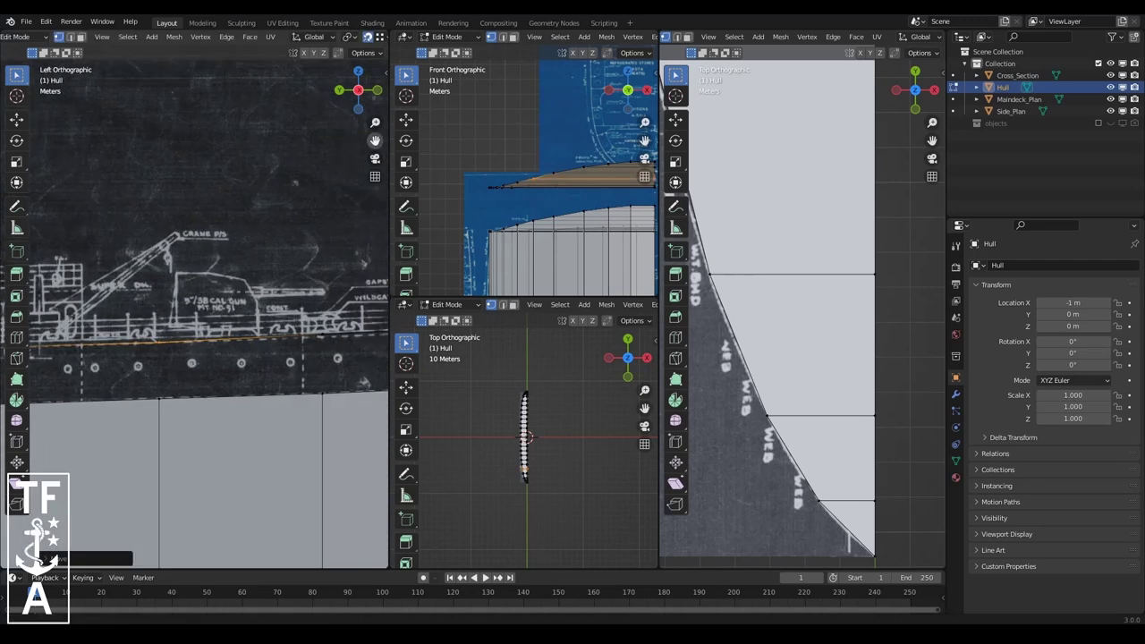
scroll(200, 365, up, 2)
key(g)
key(z)
scroll(238, 385, up, 3)
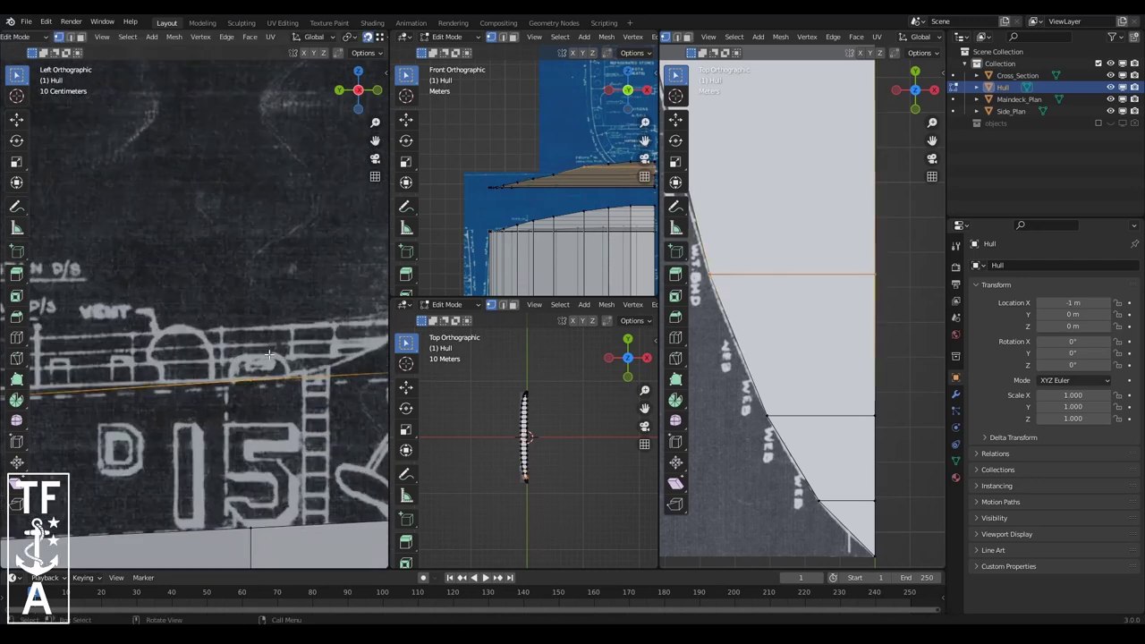
shift+middle_drag(296, 386, 238, 386)
- Cancel a further vertical vertex move and orbit to view the hull in perspective
key(g)
key(z)
scroll(238, 386, down, 2)
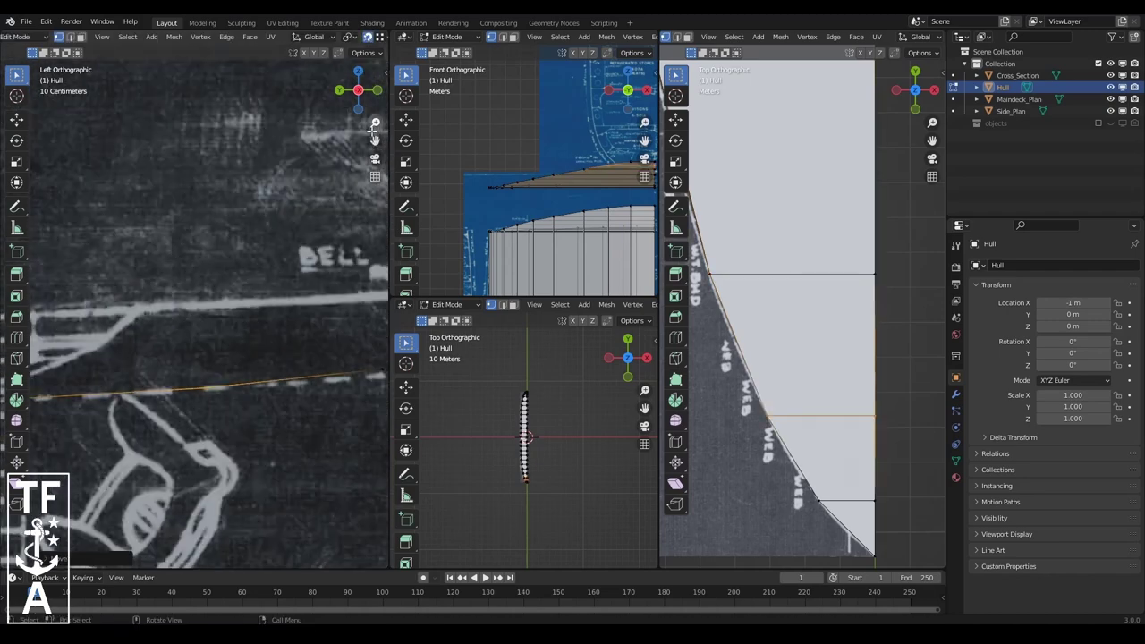
scroll(215, 349, up, 2)
scroll(204, 326, up, 2)
key(Escape)
scroll(335, 340, down, 3)
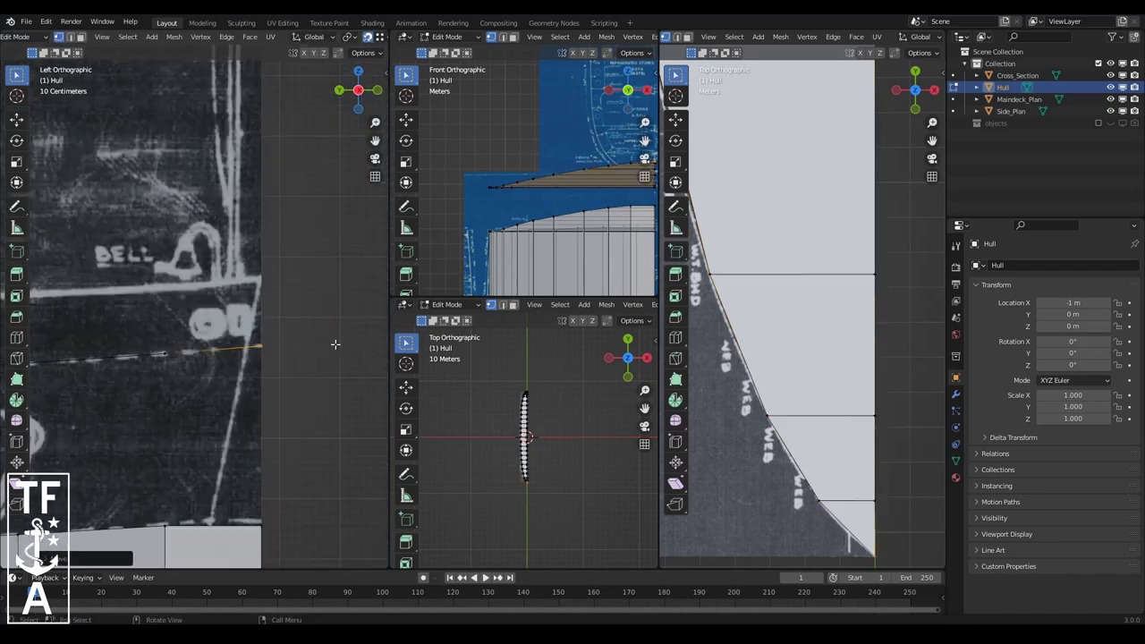
scroll(335, 340, down, 3)
mouse_move(335, 340)
middle_down()
mouse_move(248, 214)
mouse_move(546, 224)
middle_up()
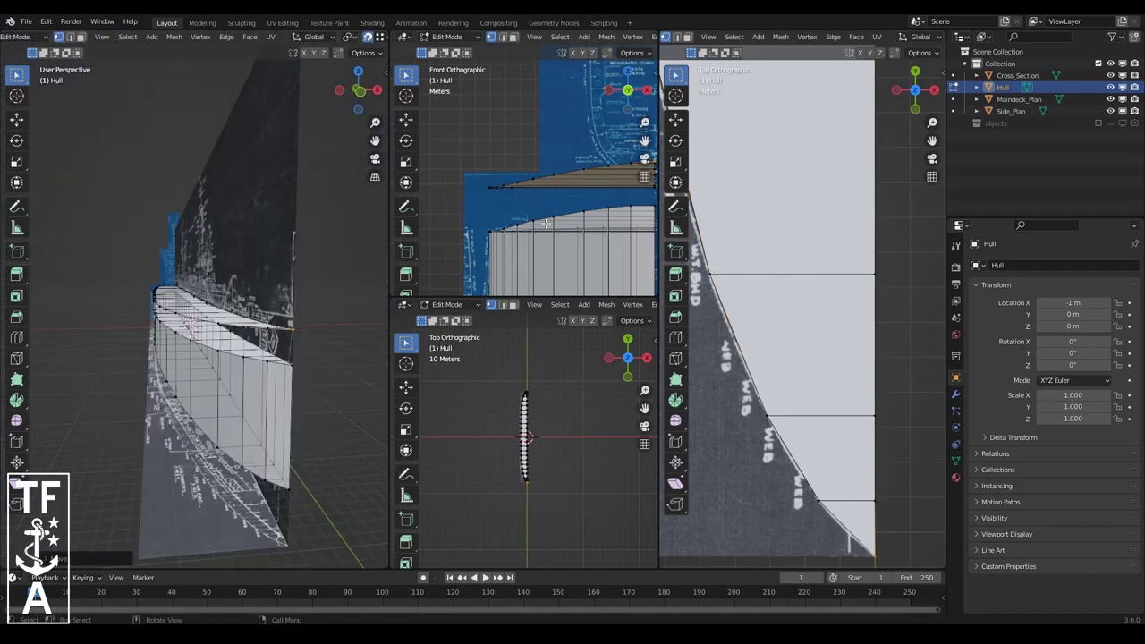
- Widen the selected upper vertices along X to follow the deck outline
scroll(594, 251, down, 2)
scroll(806, 358, up, 3)
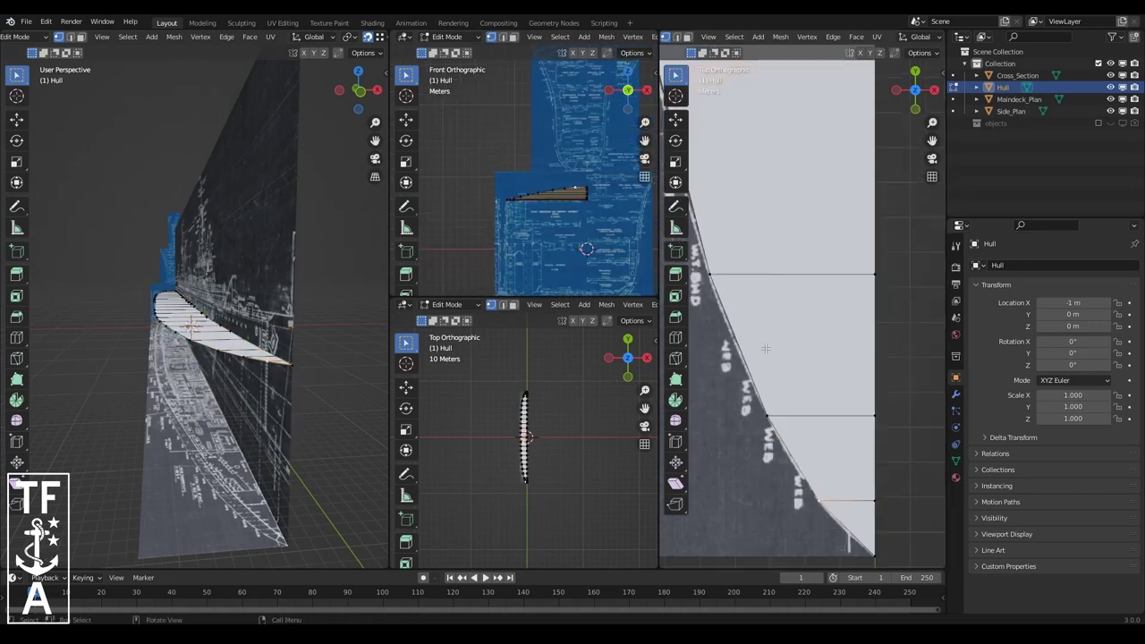
key(g)
key(x)
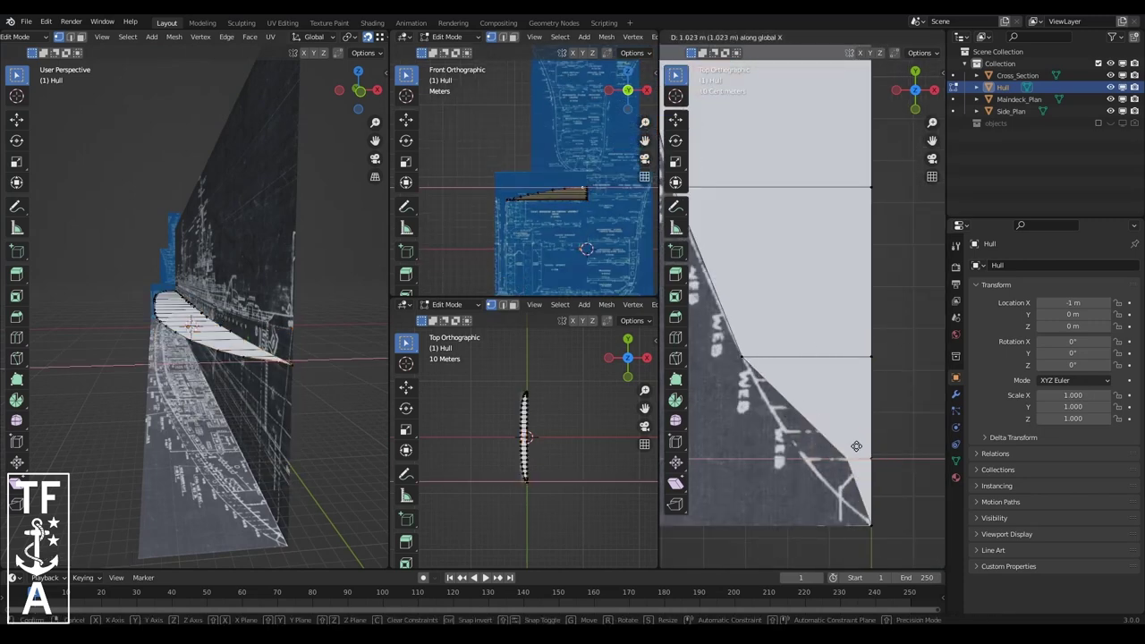
scroll(804, 364, up, 2)
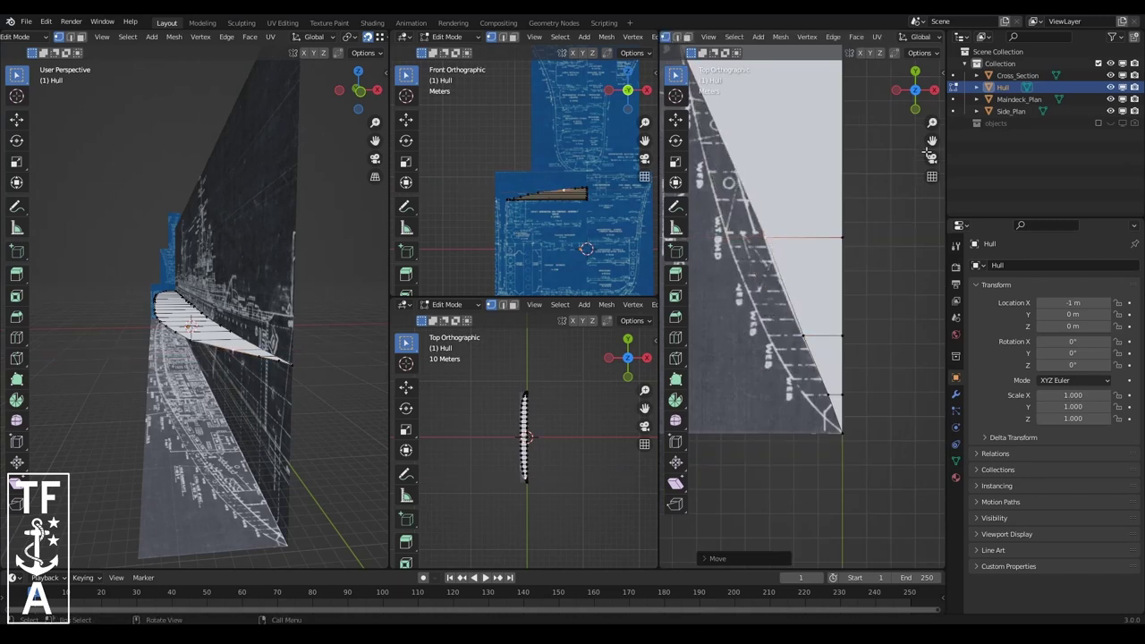
scroll(796, 322, up, 2)
scroll(792, 284, up, 1)
scroll(792, 284, up, 1)
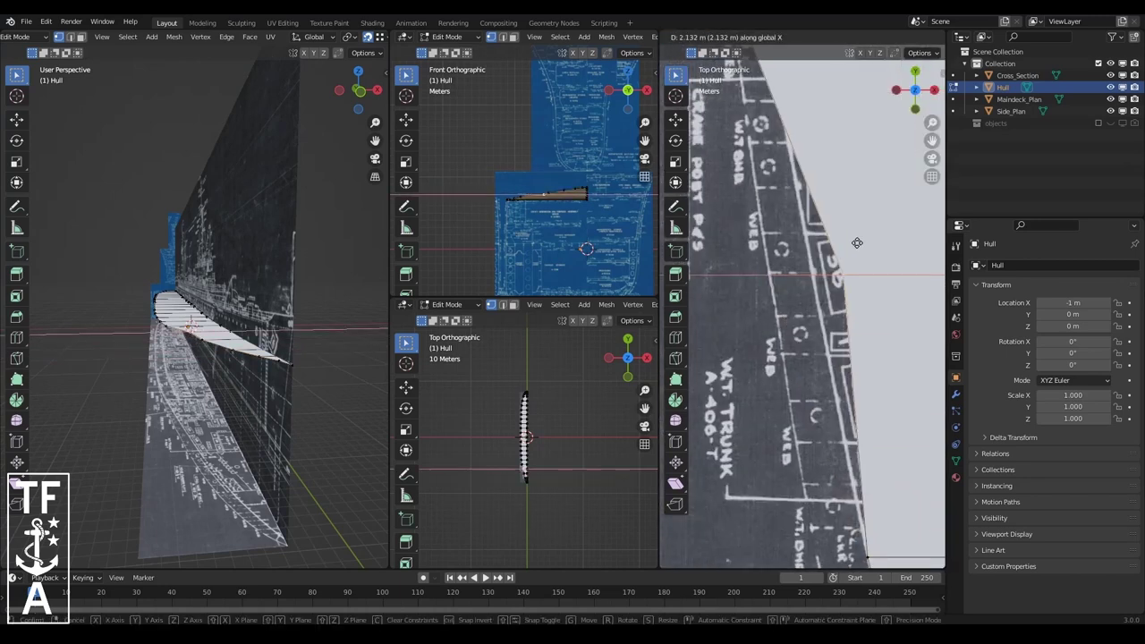
scroll(857, 242, down, 2)
scroll(825, 238, down, 1)
shift+scroll(824, 238, up, 2)
shift+scroll(804, 219, up, 2)
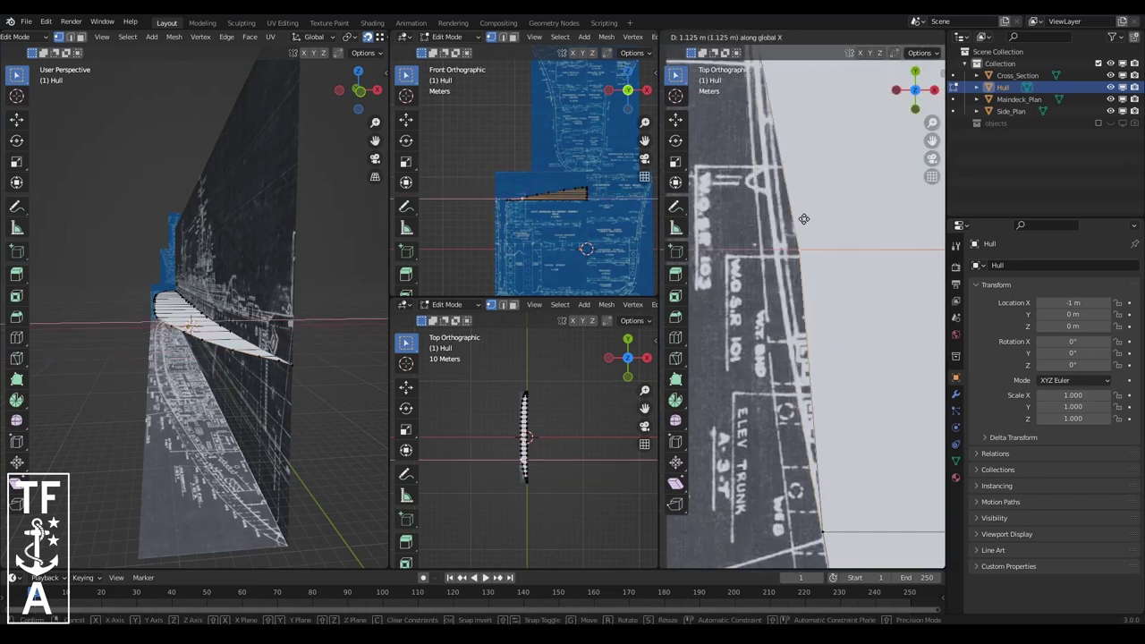
scroll(800, 210, up, 2)
scroll(799, 210, down, 1)
scroll(800, 209, up, 2)
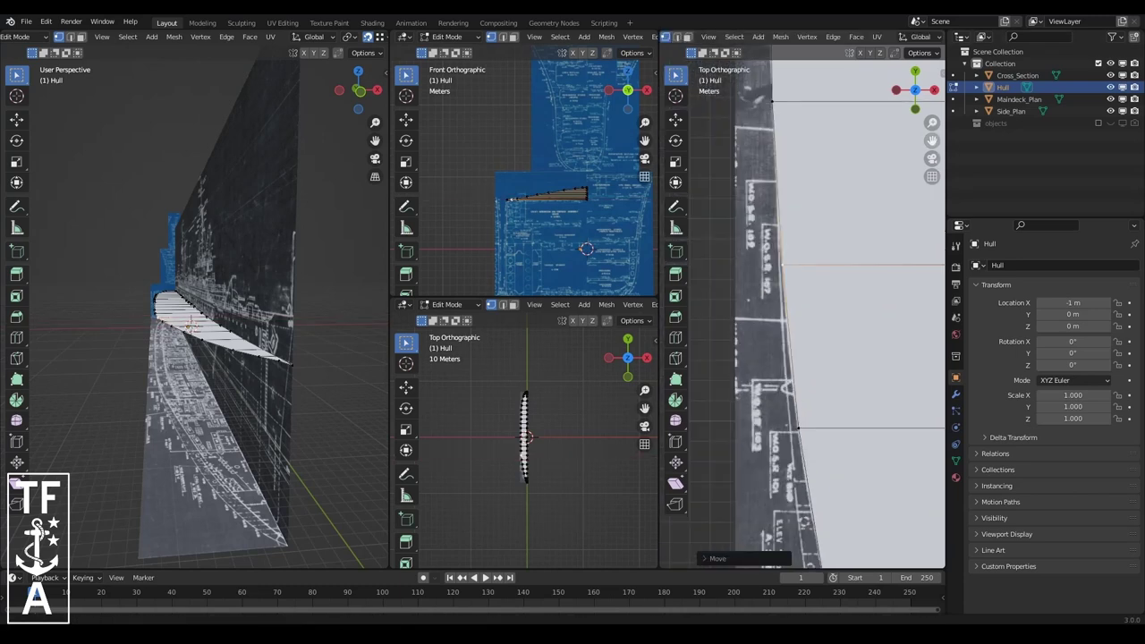
ctrl+scroll(800, 209, down, 1)
scroll(808, 279, down, 2)
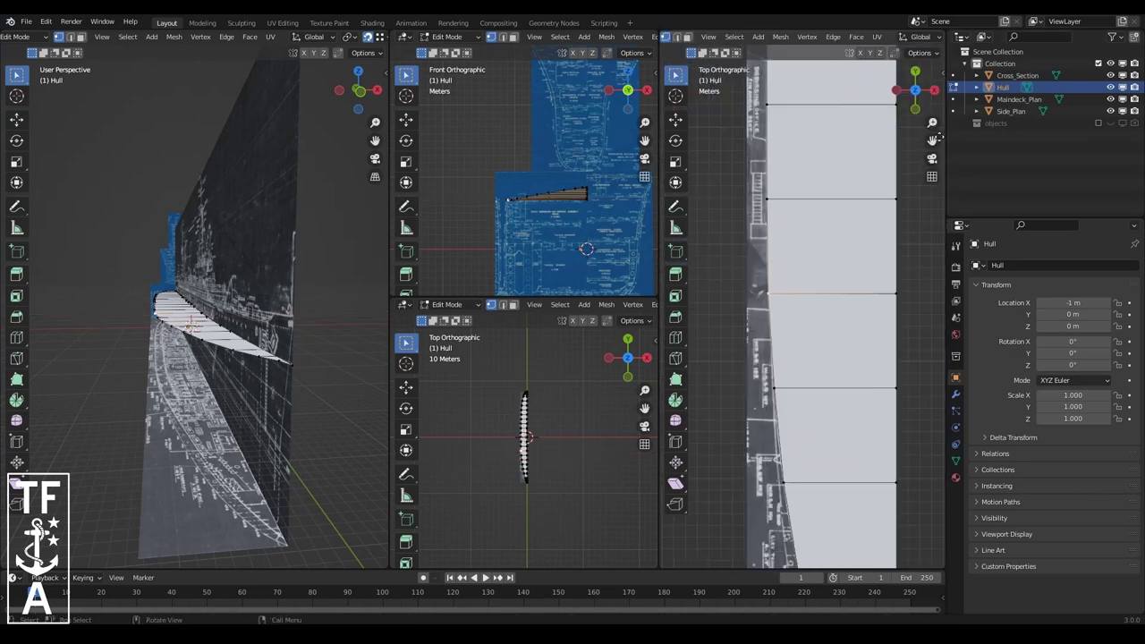
- Review the new hull band up close and finish editing the hull mesh
drag(931, 140, 903, 170)
scroll(788, 224, up, 1)
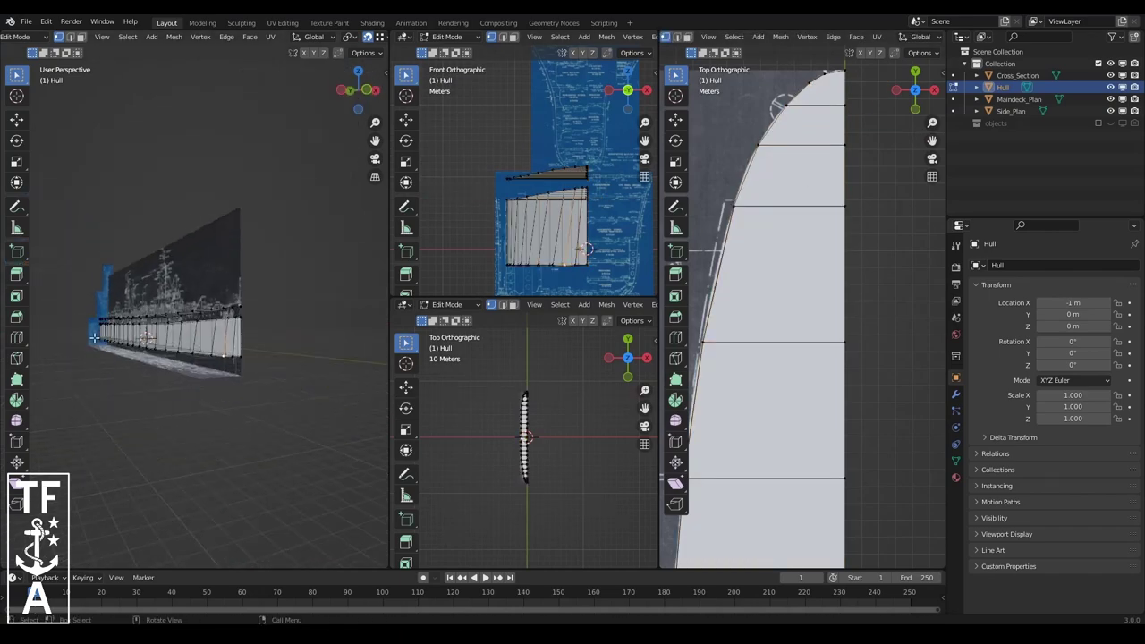
scroll(225, 356, up, 5)
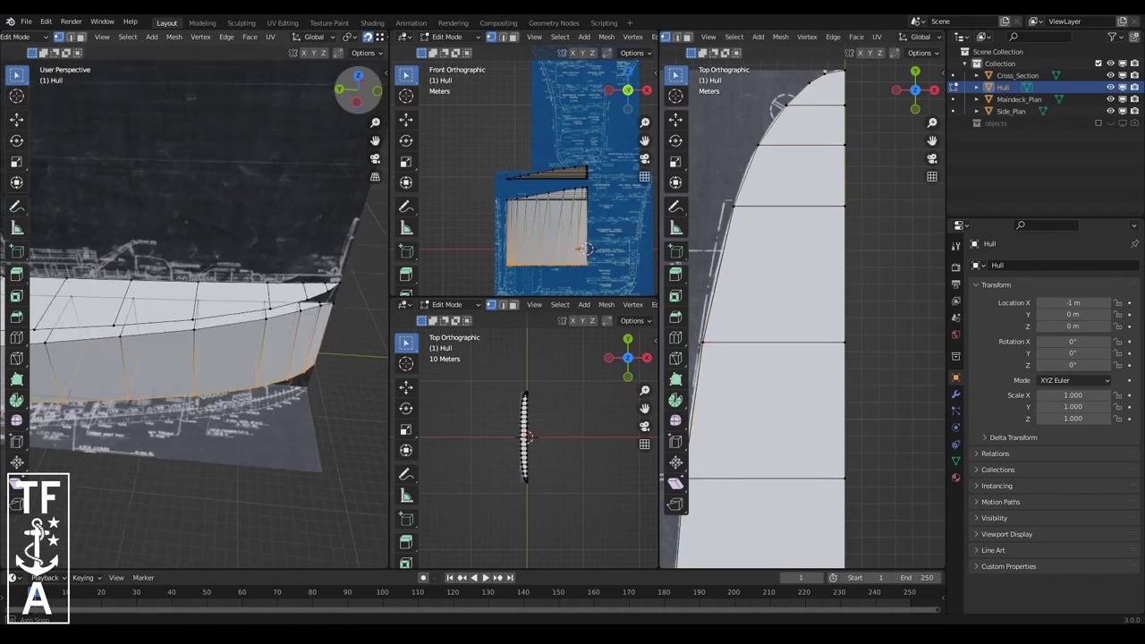
mouse_move(225, 356)
middle_down()
mouse_move(268, 340)
mouse_move(299, 220)
middle_up()
scroll(268, 340, down, 3)
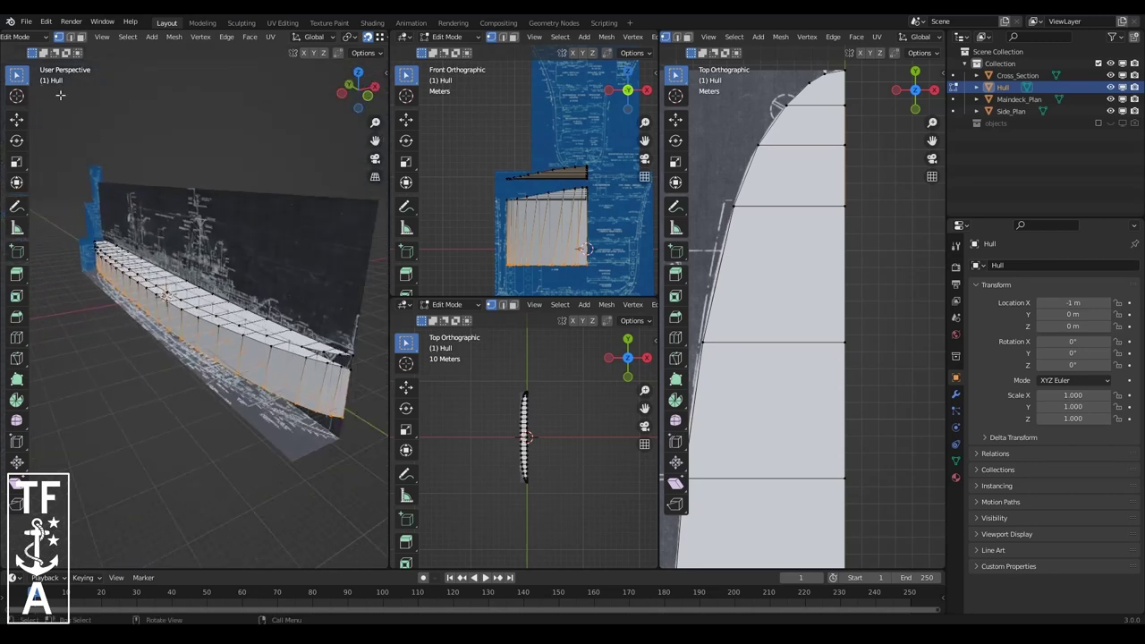
key(ctrl+z)
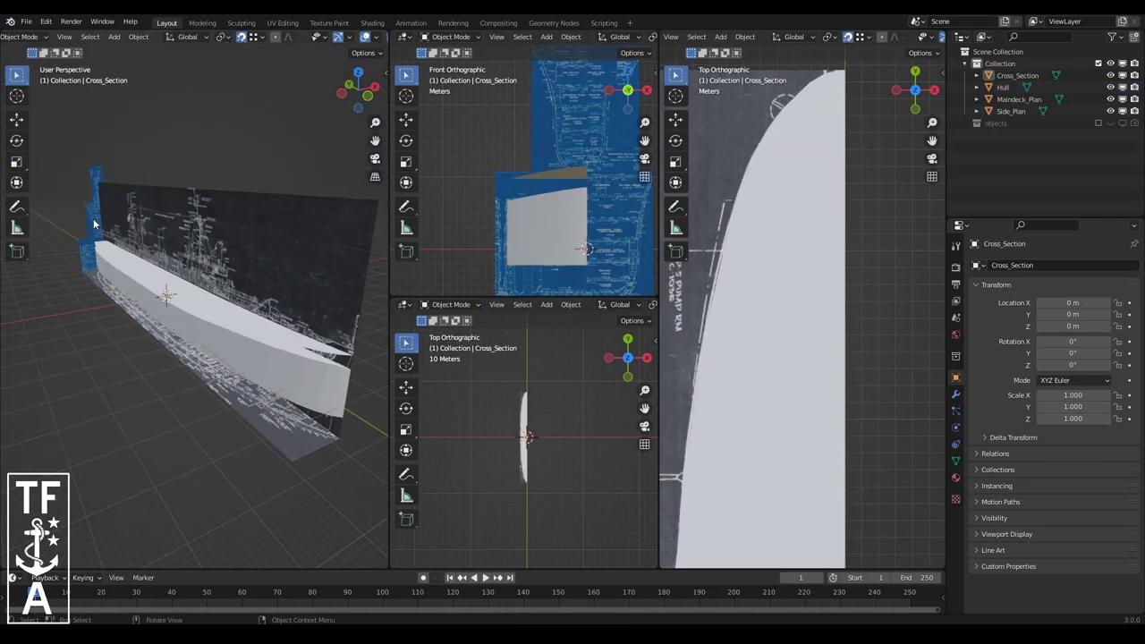
- Select the Cross_Section.001 panel and duplicate it once
drag(361, 93, 238, 384)
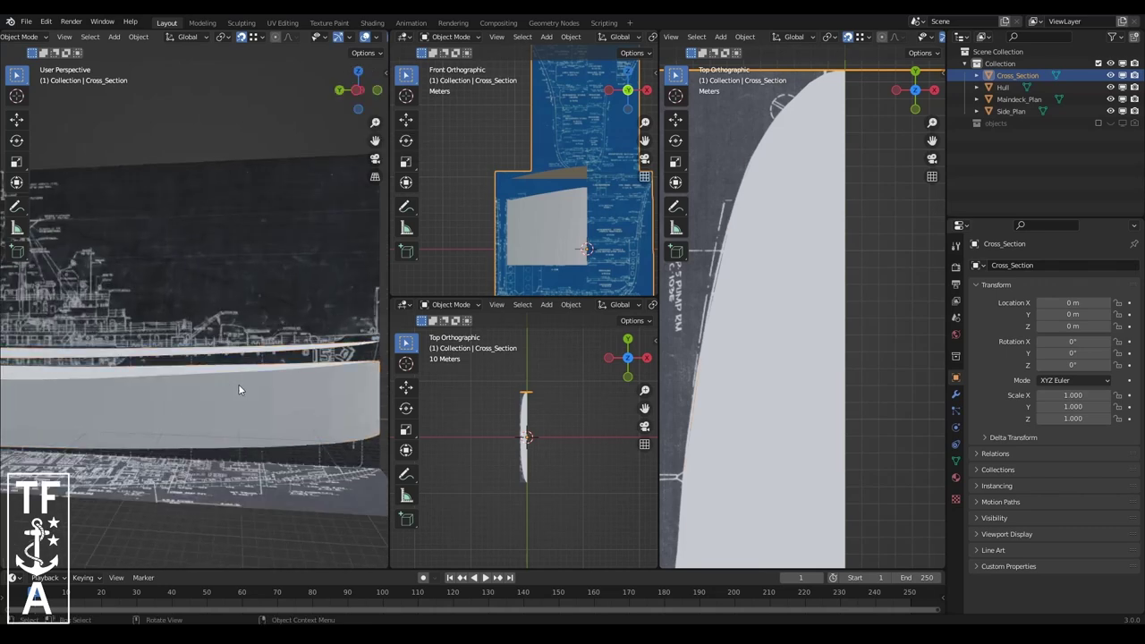
click(238, 384)
middle_drag(295, 322, 116, 359)
click(116, 359)
scroll(117, 359, down, 3)
key(shift+d)
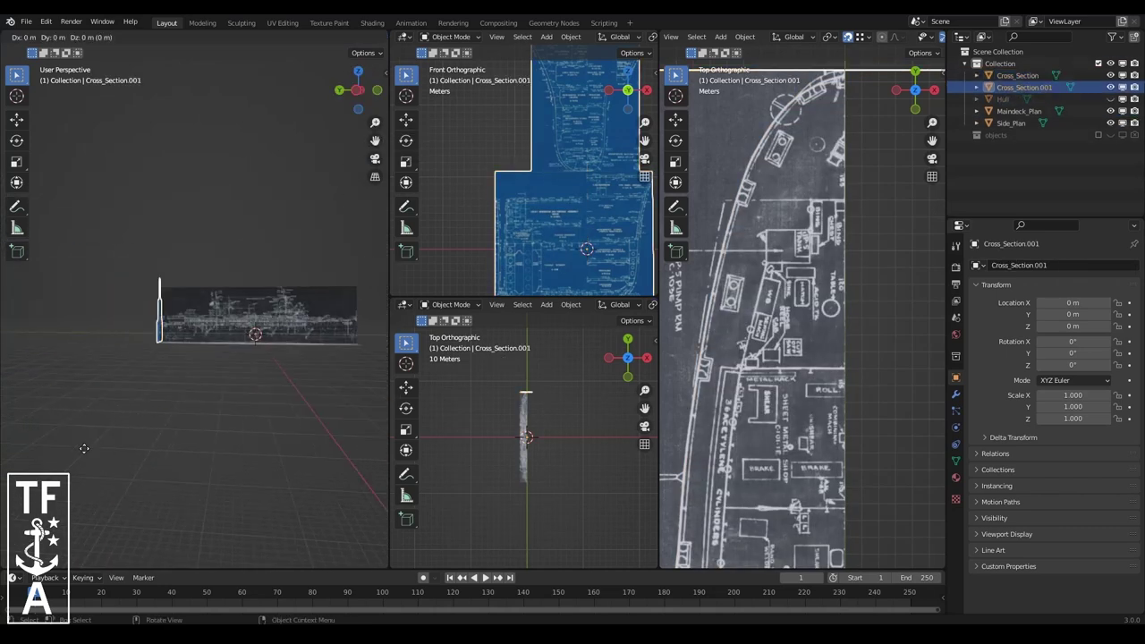
scroll(223, 313, up, 3)
- In a left orthographic side view, duplicate the cross-section again and place the copy
click(64, 36)
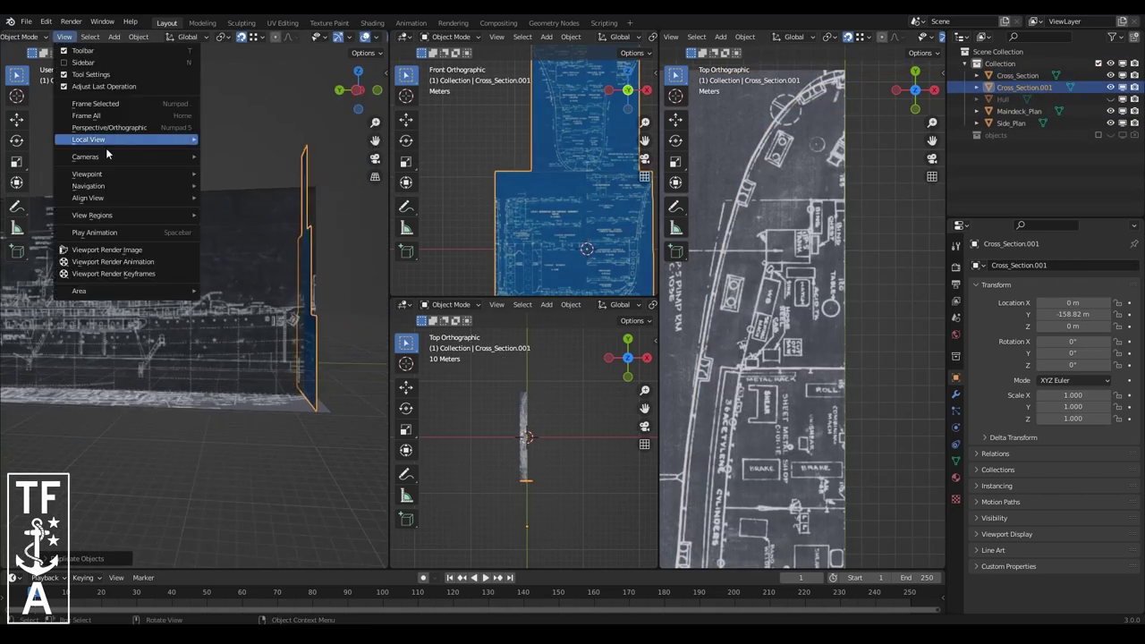
click(231, 259)
scroll(312, 256, up, 2)
scroll(312, 256, up, 2)
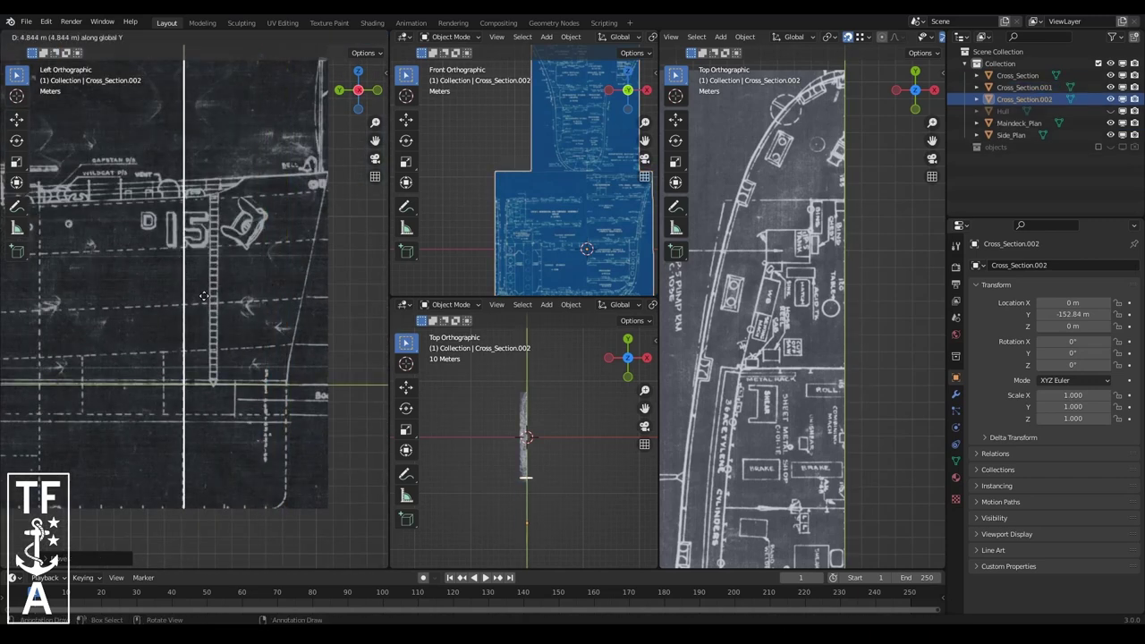
shift+middle_drag(198, 258, 294, 269)
key(shift+d)
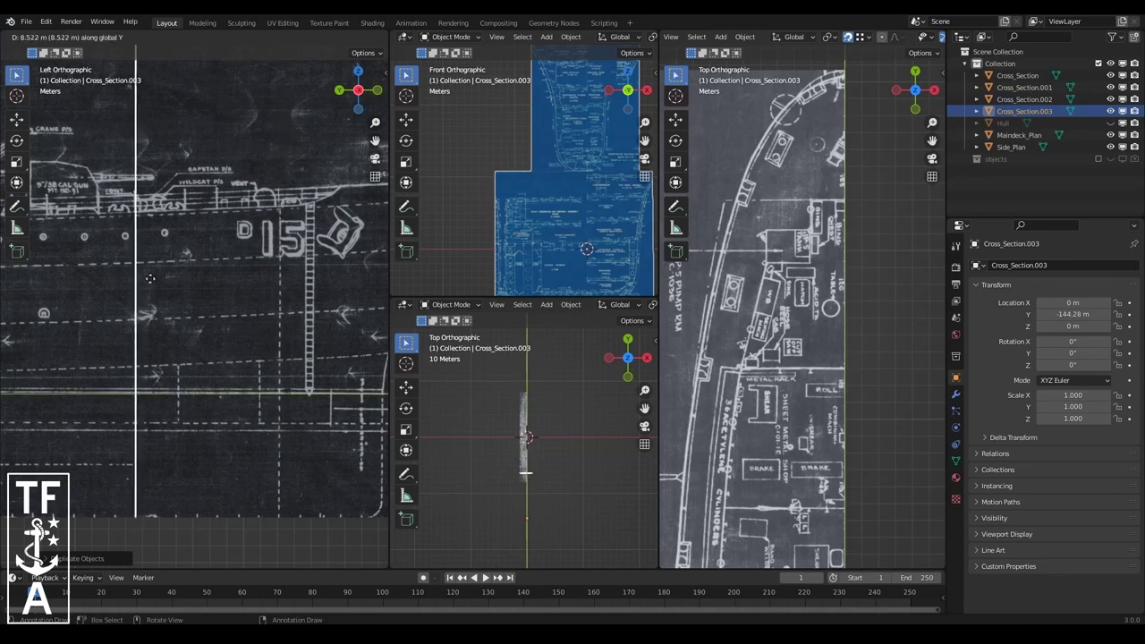
click(149, 279)
- In Edit Mode on Cross_Section.001, delete the unwanted faces of the panel
middle_drag(150, 279, 208, 215)
click(208, 215)
click(27, 36)
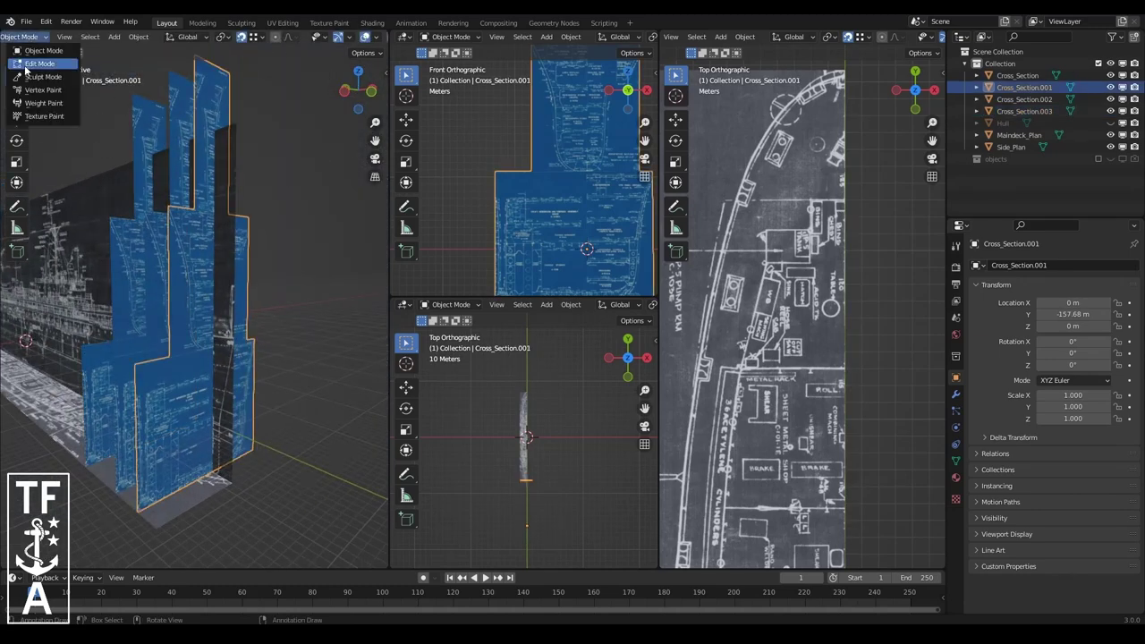
click(36, 59)
key(x)
click(223, 387)
- Move the remaining panel geometry down, then delete the two extra cross-section copies
click(27, 36)
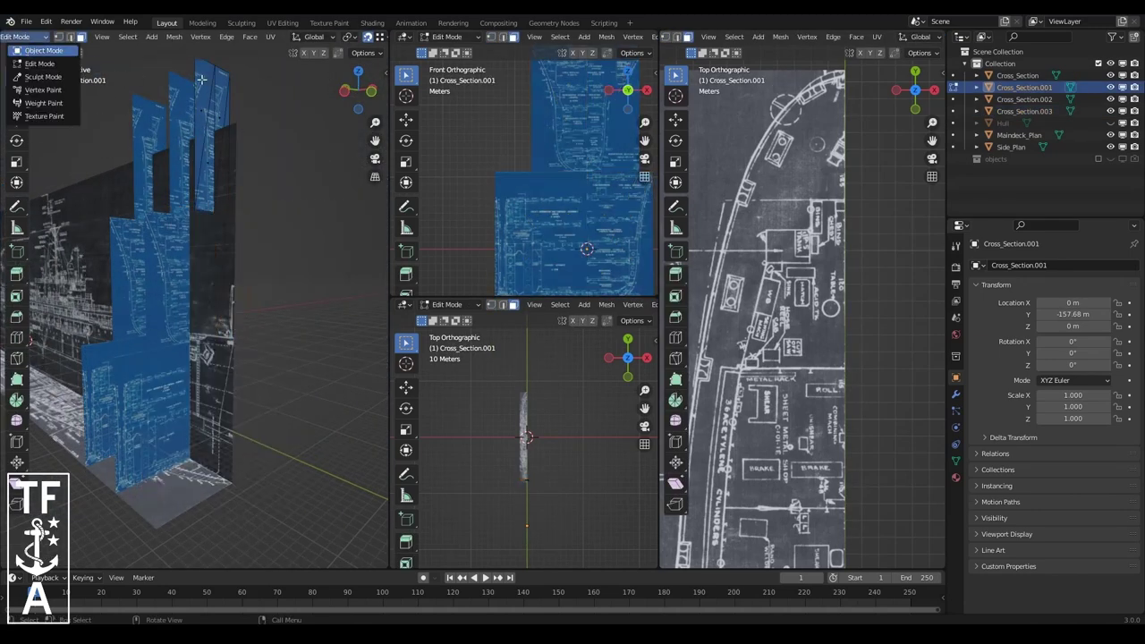
key(a)
key(g)
click(172, 180)
key(Tab)
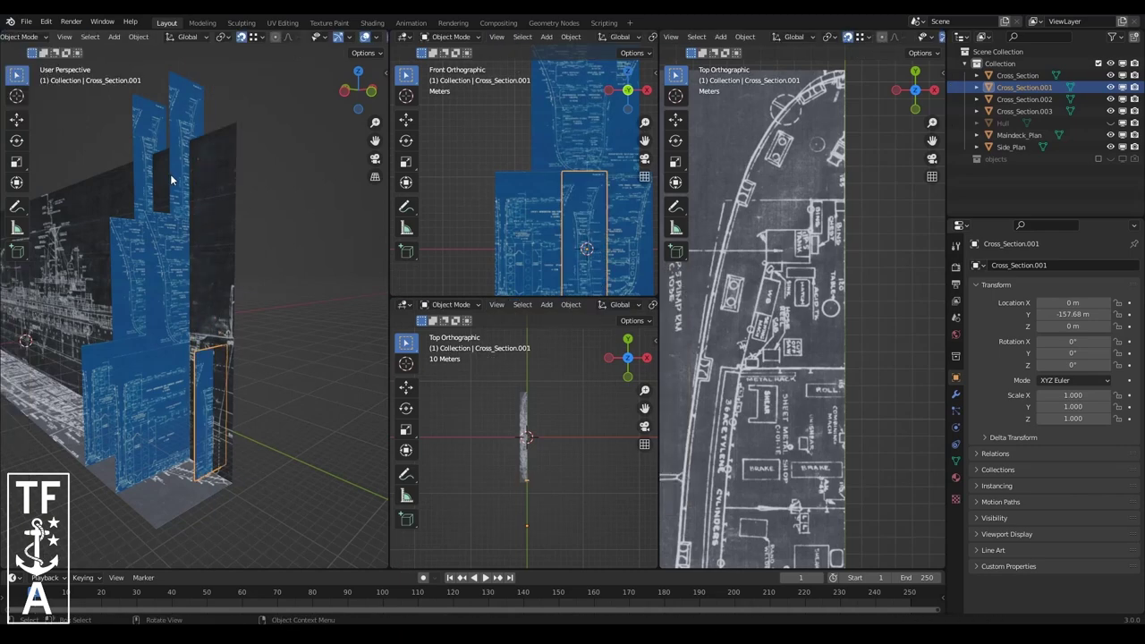
click(32, 64)
key(Tab)
key(Delete)
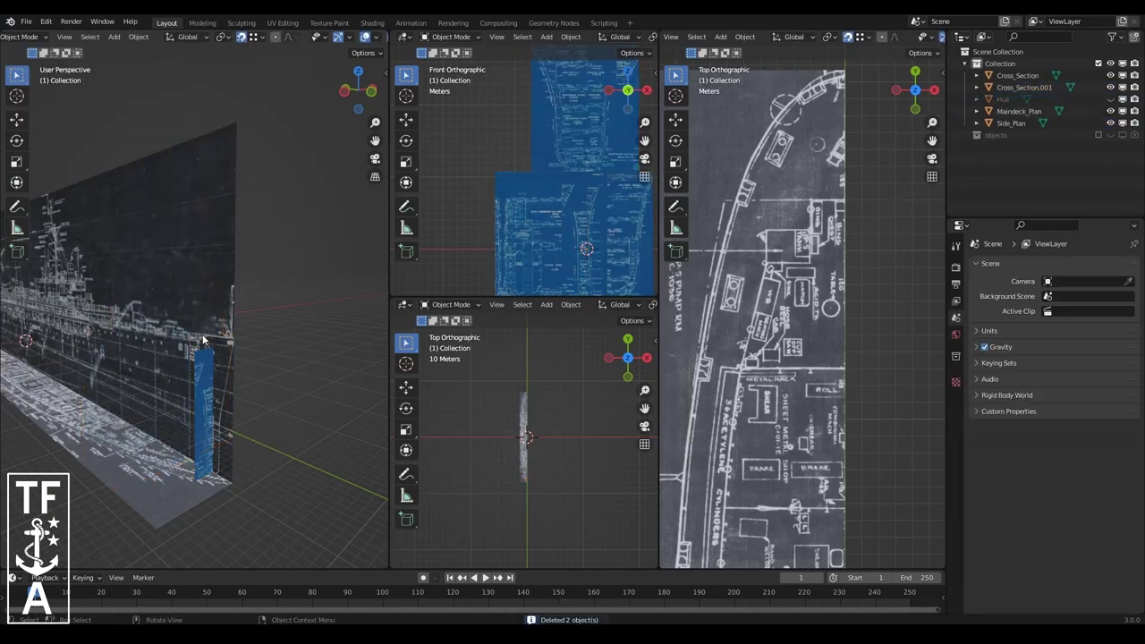
- Frame Cross_Section.001's panel and convert its triangles to quads with Face > Tris to Quads
key(Tab)
key(KP_Decimal)
click(241, 37)
click(362, 150)
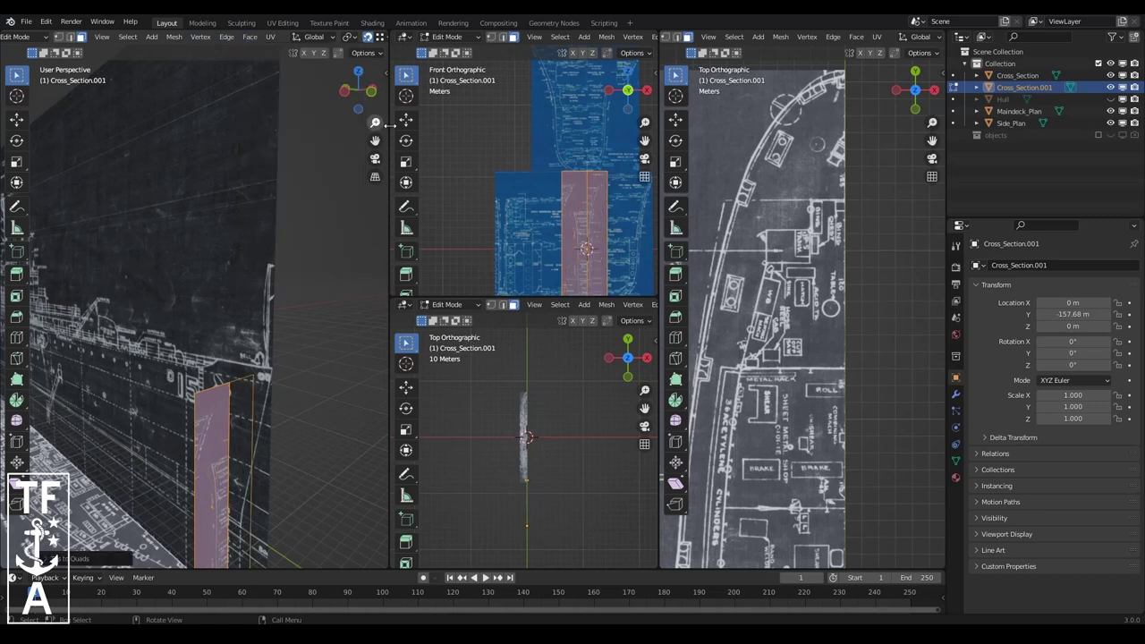
middle_drag(362, 150, 237, 176)
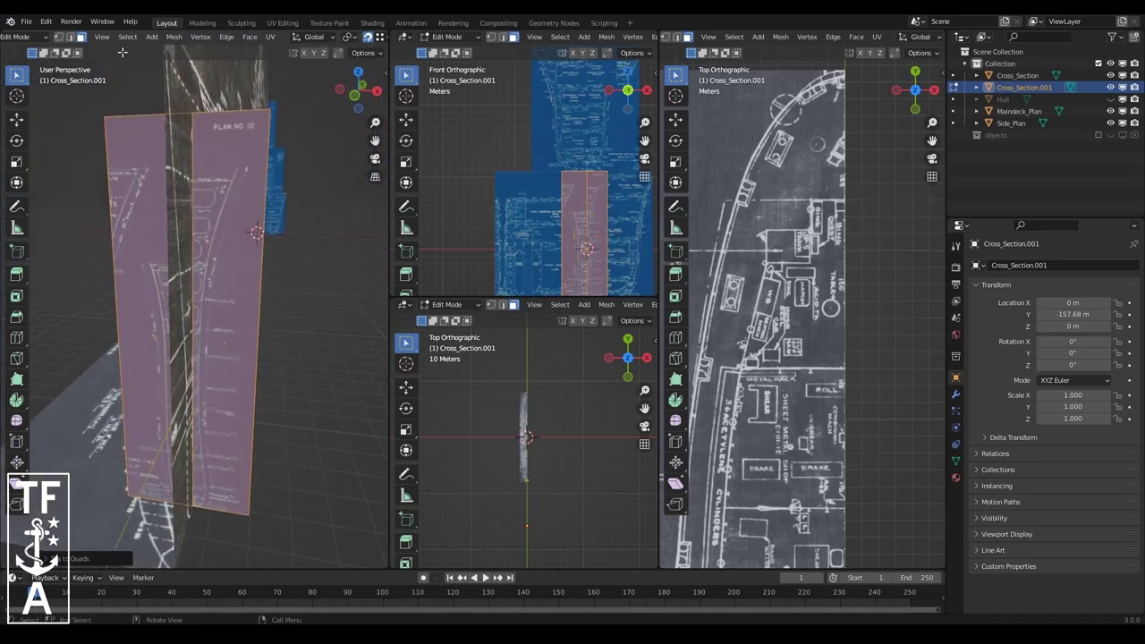
- Mirror all of the panel's faces across the global X axis
key(a)
click(173, 37)
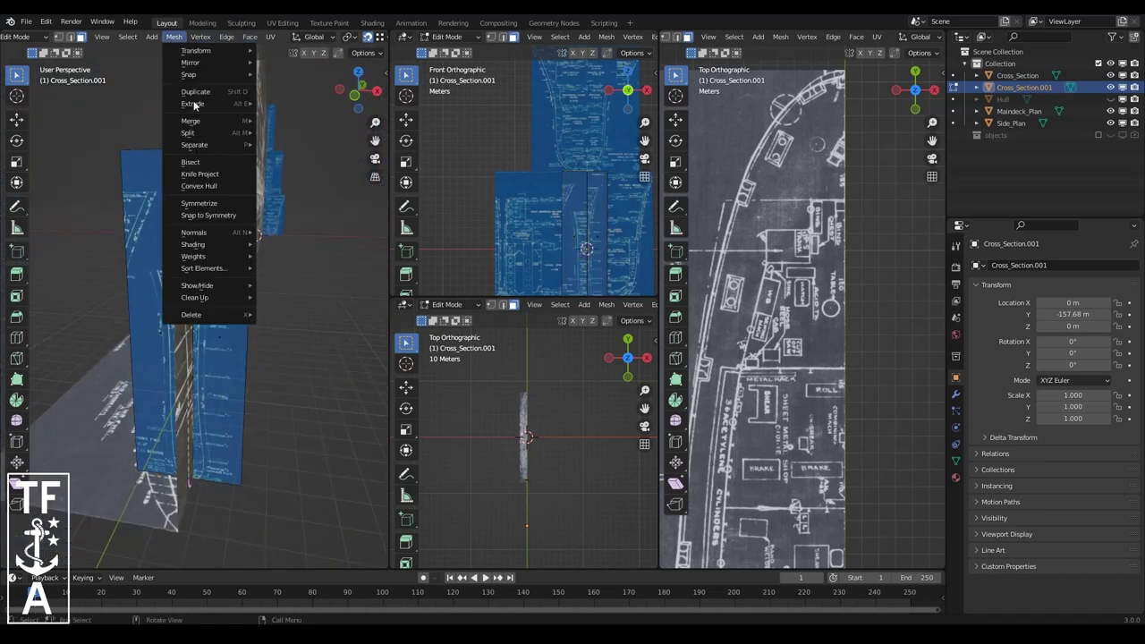
click(286, 79)
click(174, 37)
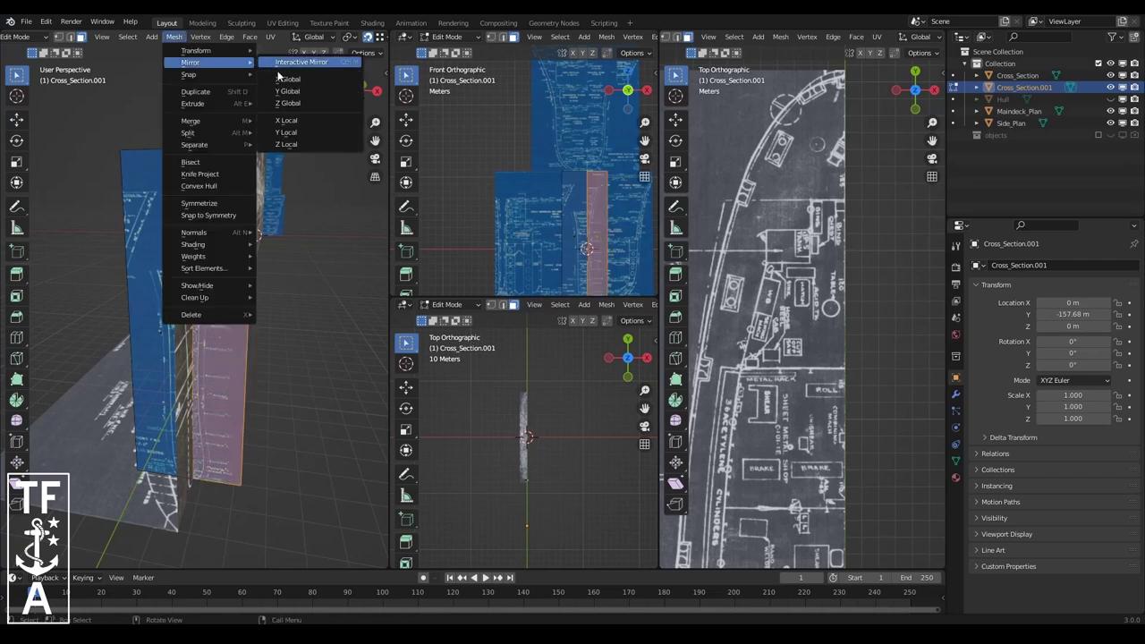
- Shift the mirrored panel along X, then along Y, beside the original
key(g)
key(x)
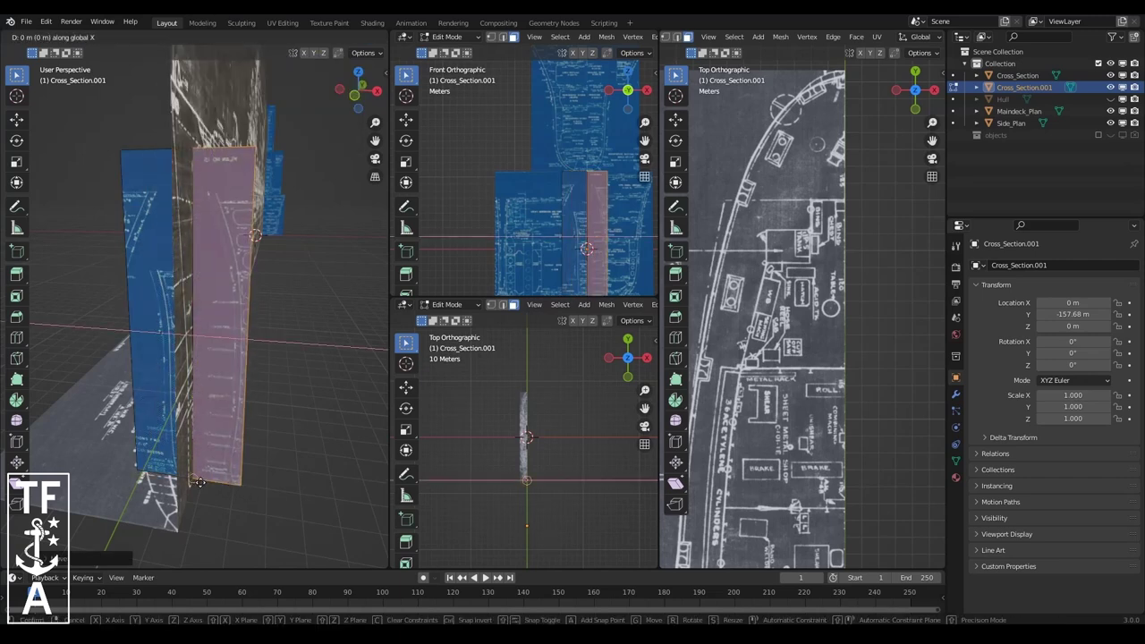
click(161, 484)
middle_drag(161, 483, 160, 343)
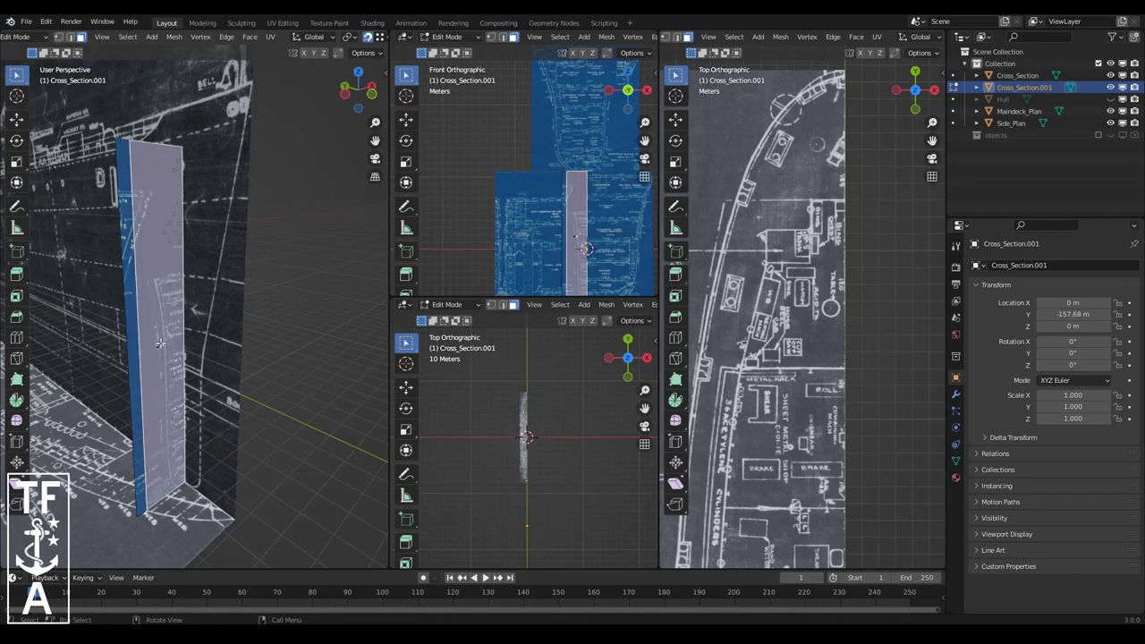
key(y)
click(188, 395)
- Inspect the panels, return to Object Mode and make the Hull visible again
drag(356, 90, 361, 121)
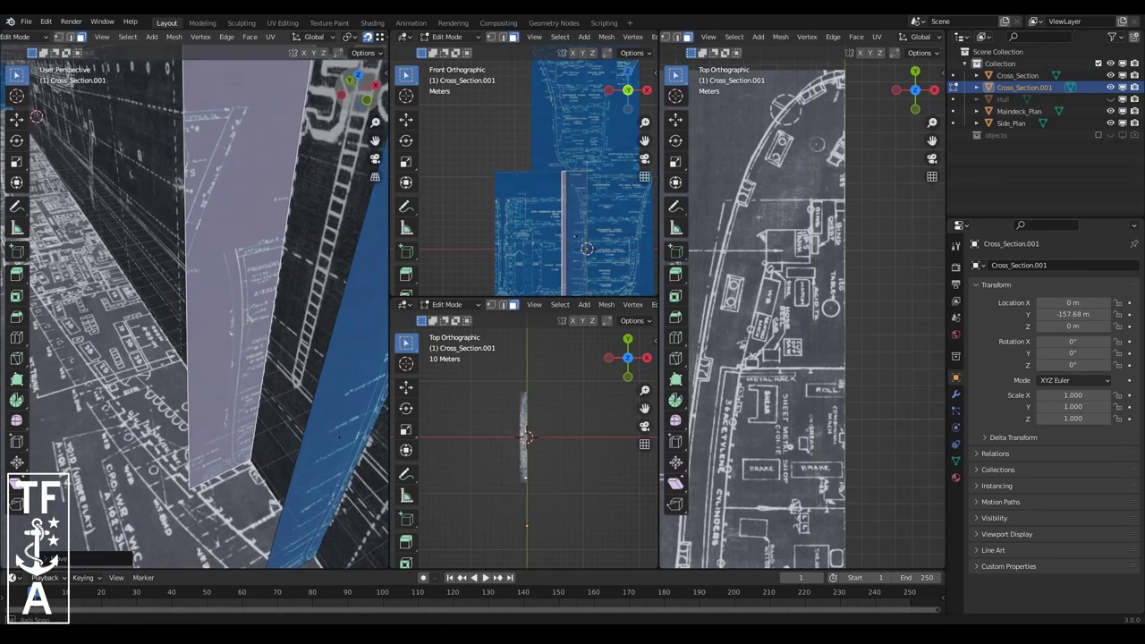
click(1110, 100)
click(1111, 100)
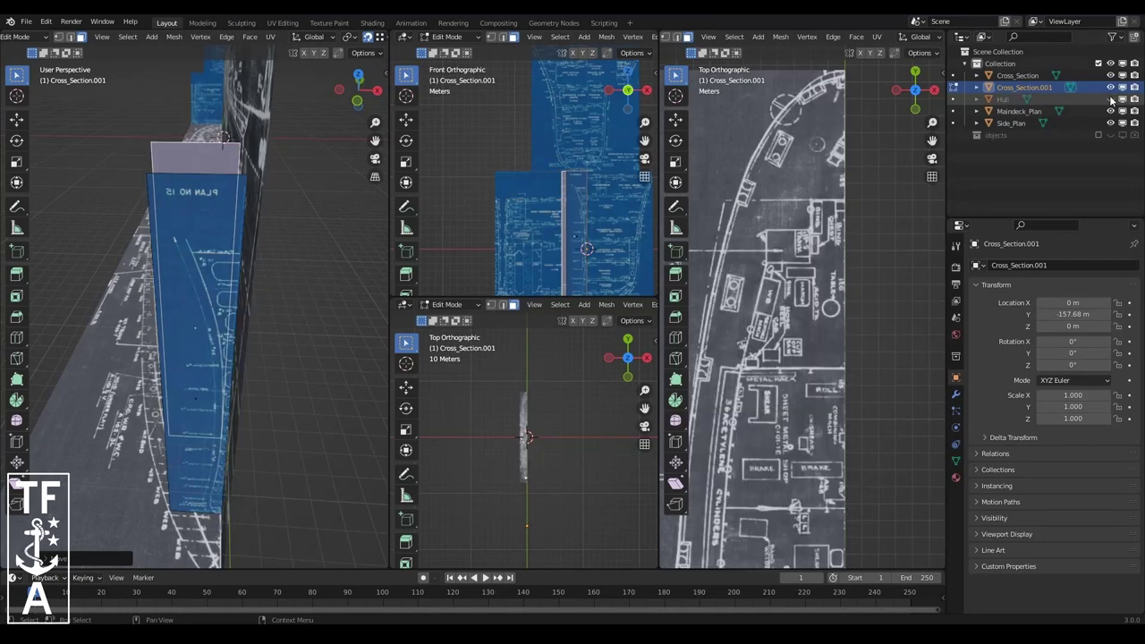
scroll(311, 301, up, 4)
scroll(312, 301, down, 5)
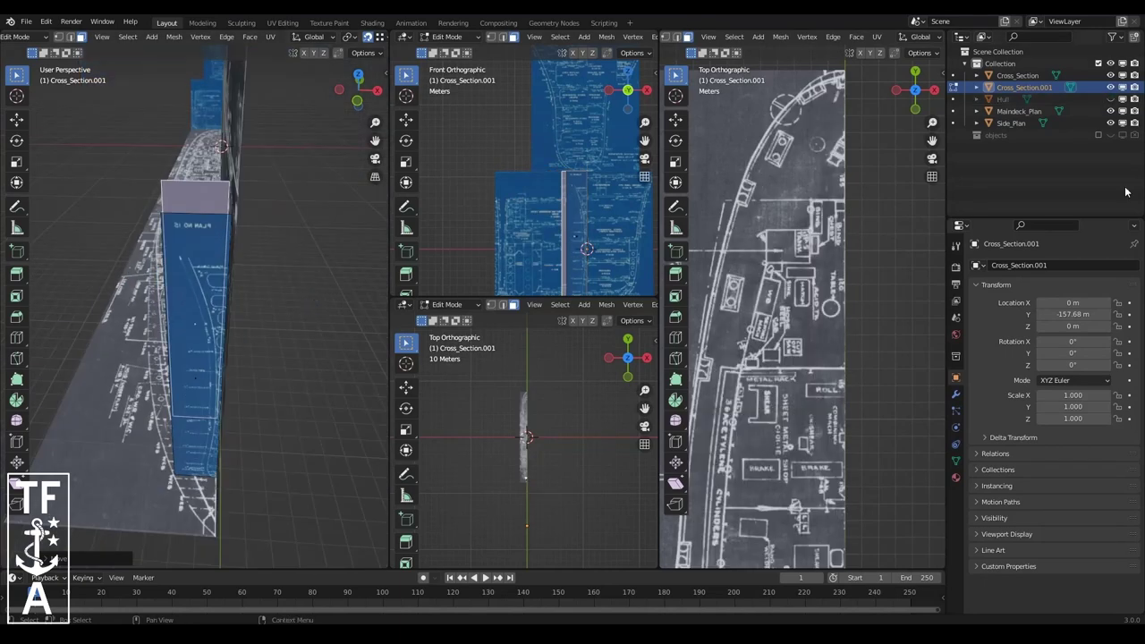
drag(358, 90, 358, 90)
mouse_move(644, 141)
mouse_down()
mouse_move(627, 161)
mouse_move(644, 140)
mouse_up()
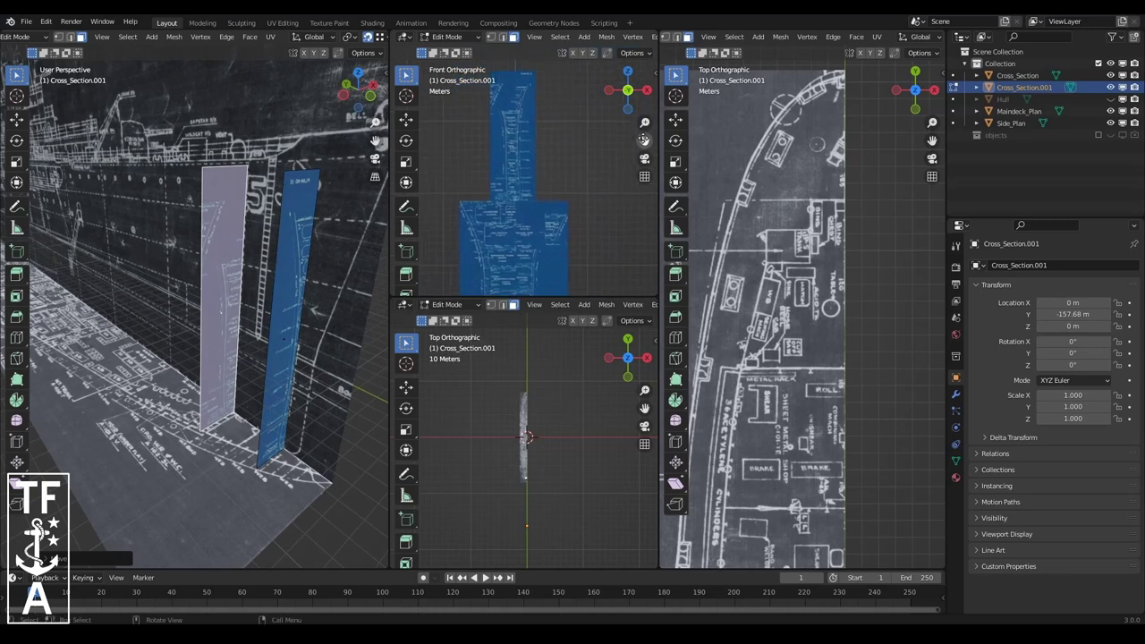
drag(358, 92, 361, 93)
click(15, 37)
click(41, 55)
click(1111, 99)
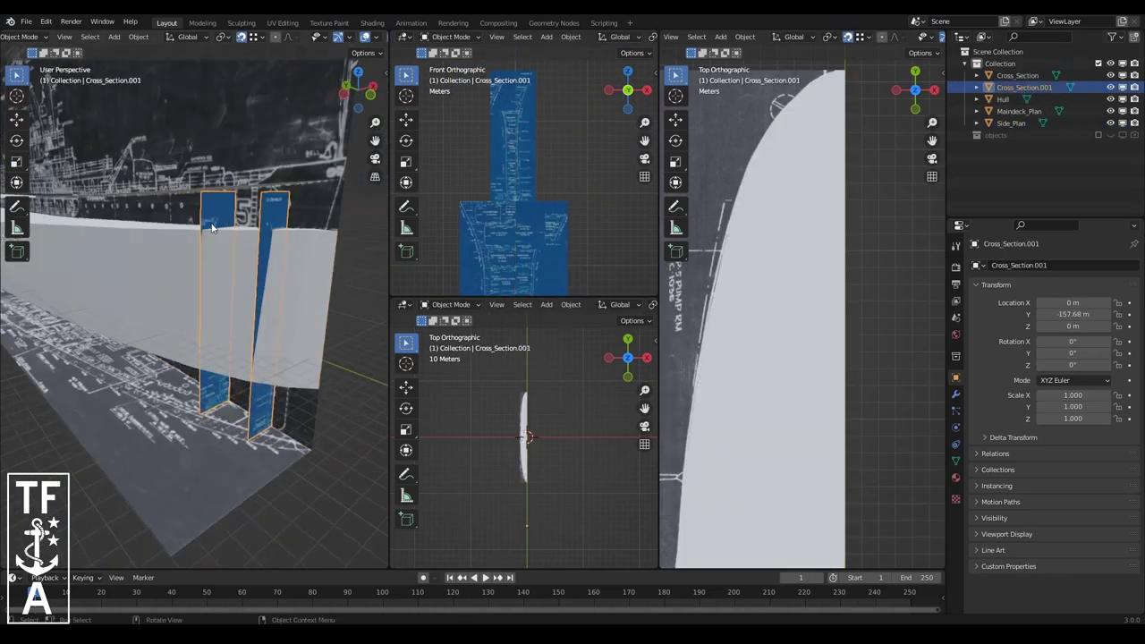
- Duplicate Cross_Section.001 as Cross_Section.002 at Y -143.06 m along the hull
scroll(199, 219, down, 3)
key(shift+d)
click(190, 309)
scroll(190, 310, up, 3)
mouse_move(190, 305)
middle_down()
mouse_move(169, 163)
mouse_move(202, 107)
middle_up()
- In Edit Mode on Cross_Section.002, lower one face along the Z axis
key(Tab)
click(202, 107)
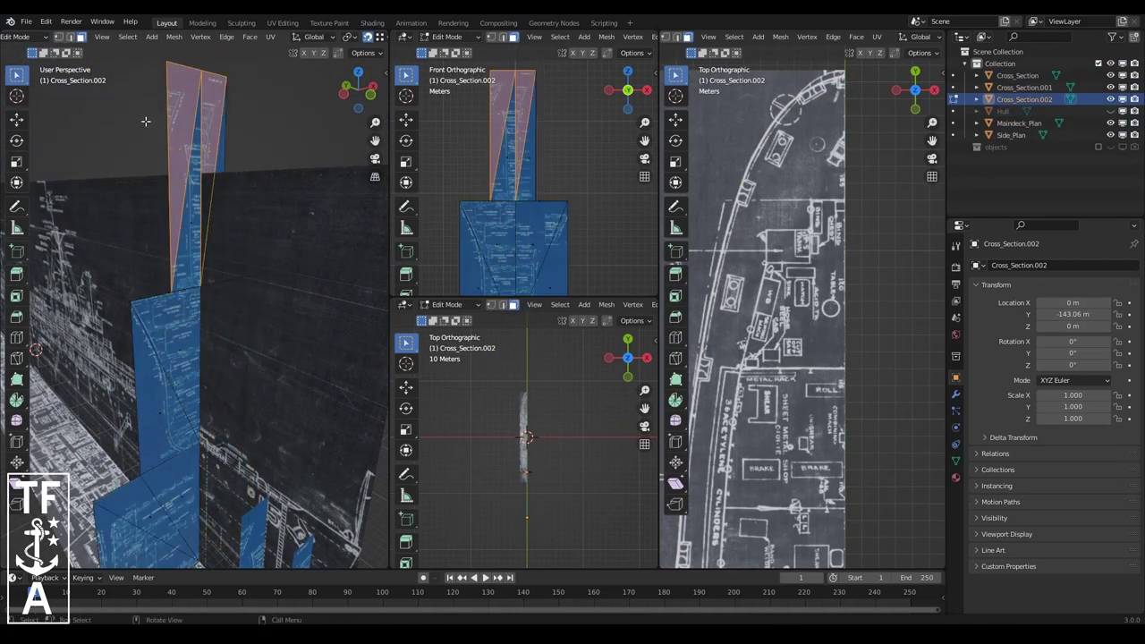
right_click(269, 238)
mouse_move(268, 238)
middle_down()
mouse_move(137, 165)
mouse_move(325, 192)
mouse_move(215, 350)
mouse_move(278, 287)
middle_up()
click(137, 165)
key(g)
key(z)
click(214, 350)
- Deselect the face, inspect the panels against the hull blueprints, and return to Object Mode
scroll(278, 288, up, 3)
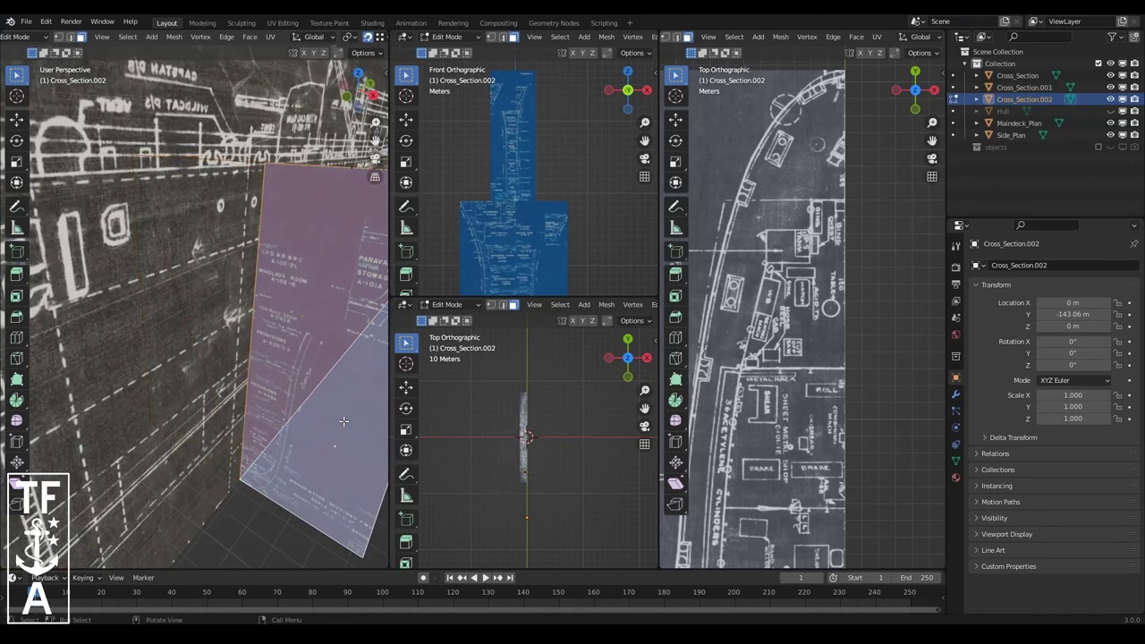
scroll(278, 287, down, 5)
click(174, 37)
middle_drag(382, 83, 209, 396)
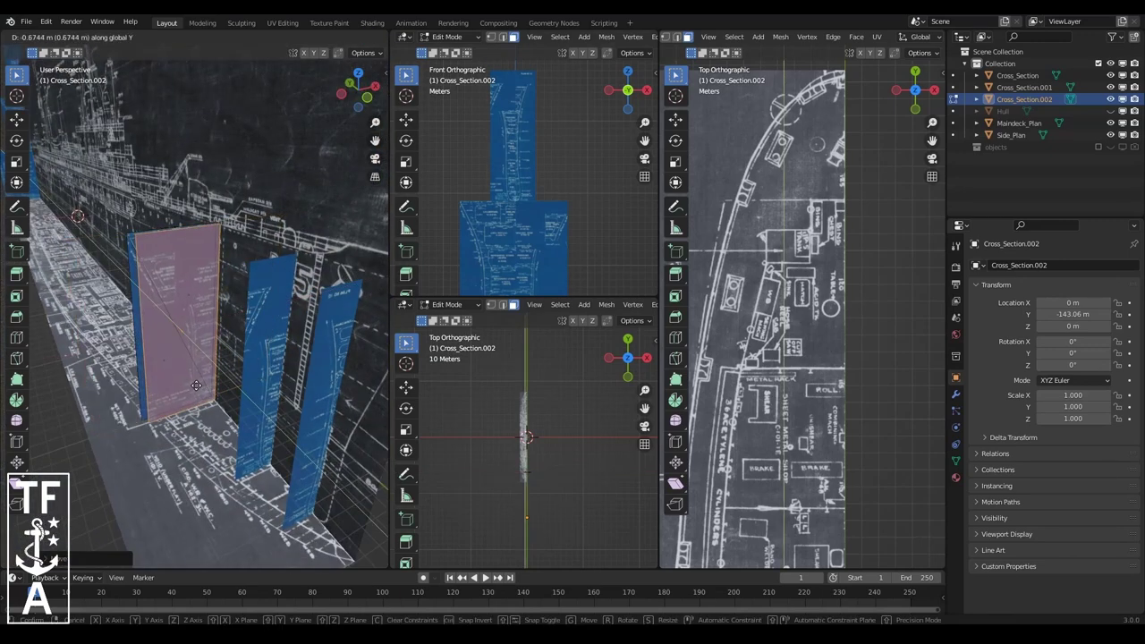
click(140, 338)
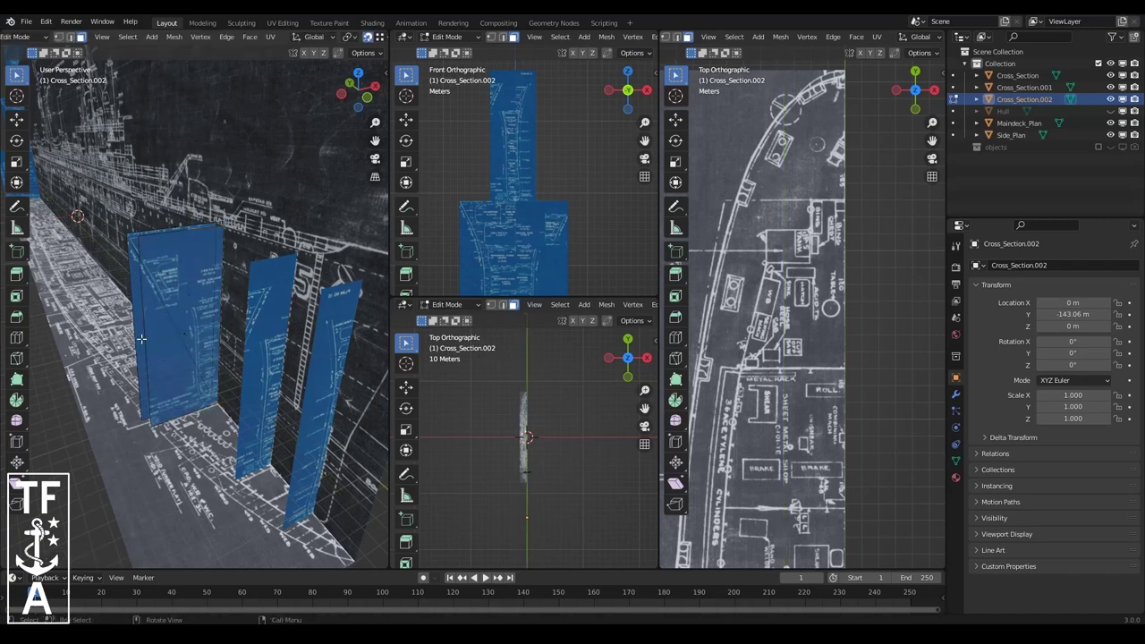
middle_drag(385, 128, 237, 434)
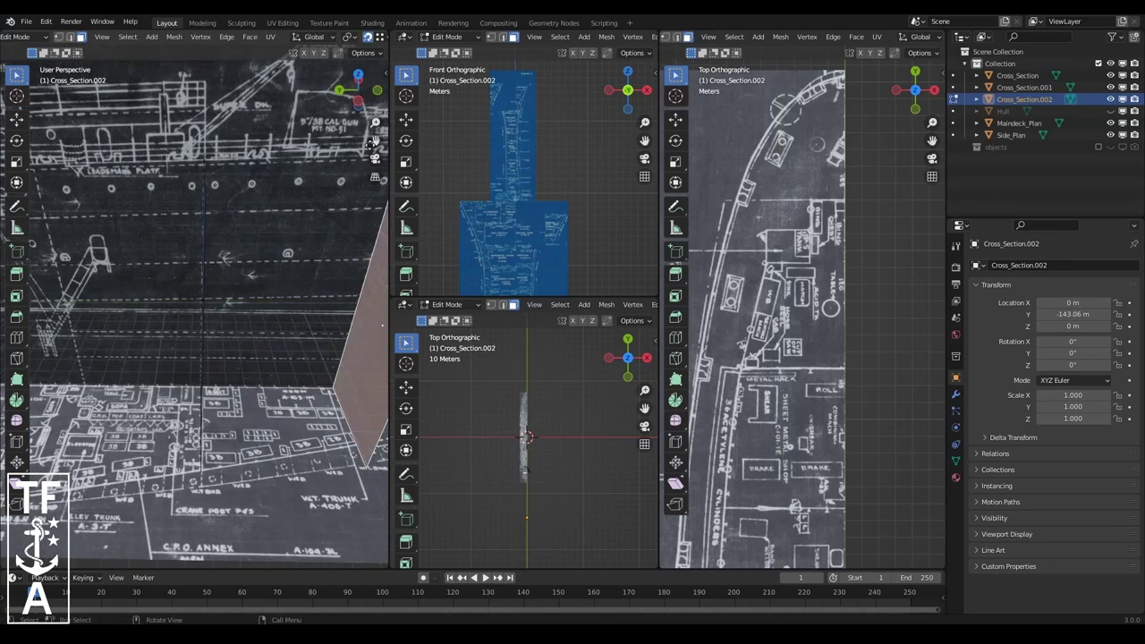
mouse_move(358, 90)
mouse_down()
mouse_move(301, 212)
mouse_move(339, 179)
mouse_up()
mouse_move(358, 90)
mouse_down()
mouse_move(190, 310)
mouse_move(331, 106)
mouse_up()
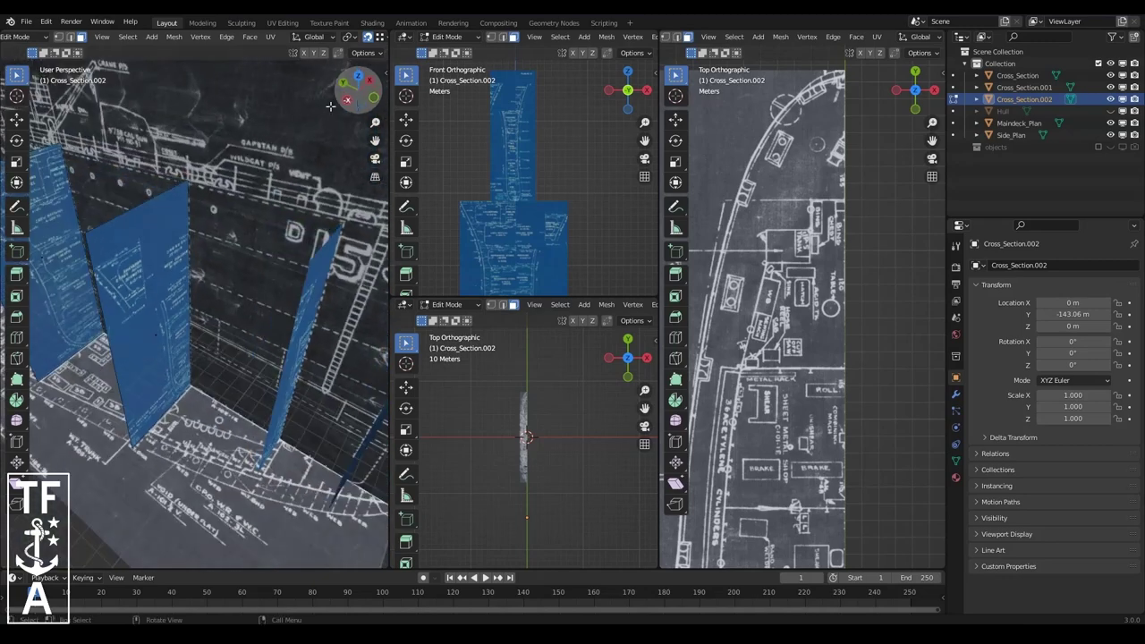
middle_drag(156, 321, 295, 224)
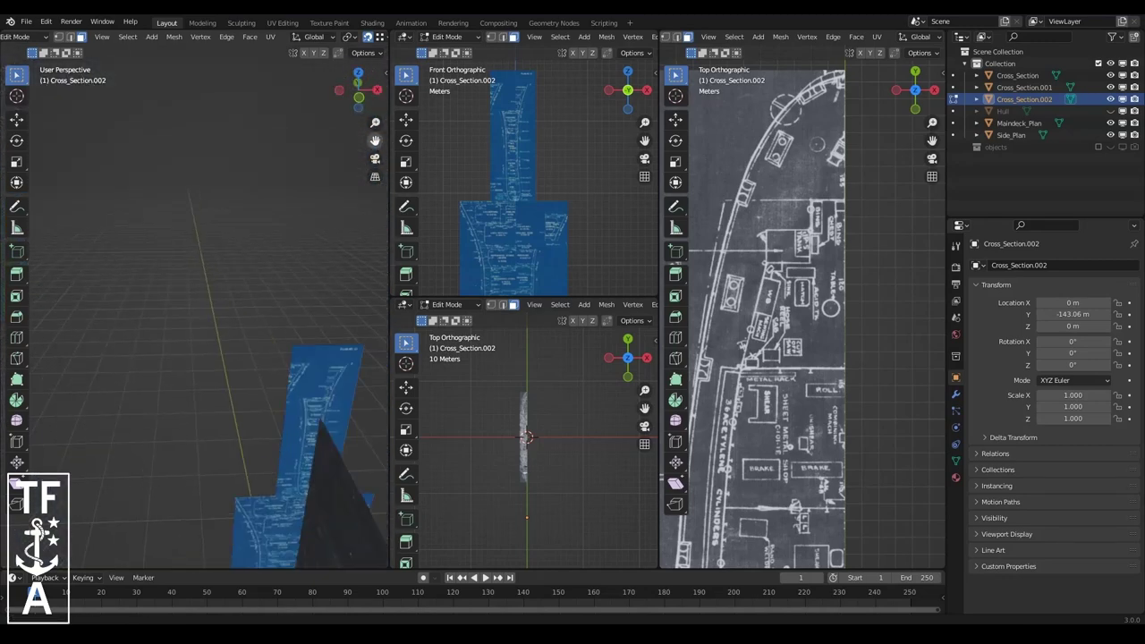
drag(375, 140, 365, 136)
mouse_move(358, 94)
mouse_down()
mouse_move(353, 111)
mouse_move(331, 98)
mouse_up()
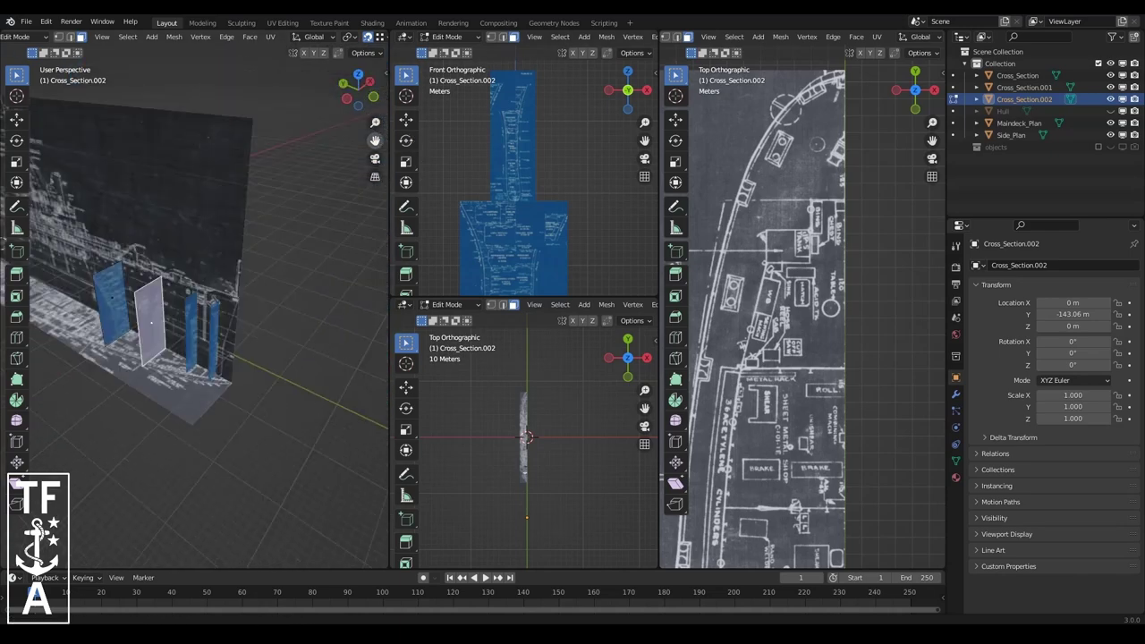
drag(375, 141, 358, 152)
middle_drag(141, 295, 305, 219)
scroll(197, 304, down, 5)
click(27, 36)
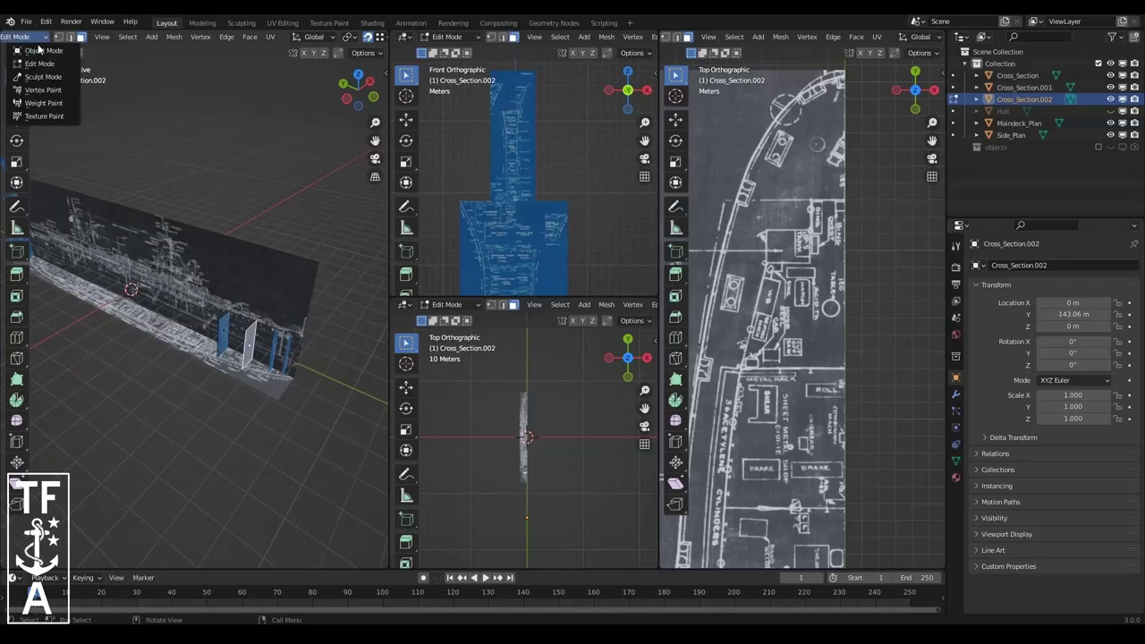
click(31, 50)
- Duplicate the original Cross_Section as Cross_Section.003 and slide it along Y
click(61, 237)
key(shift+d)
key(y)
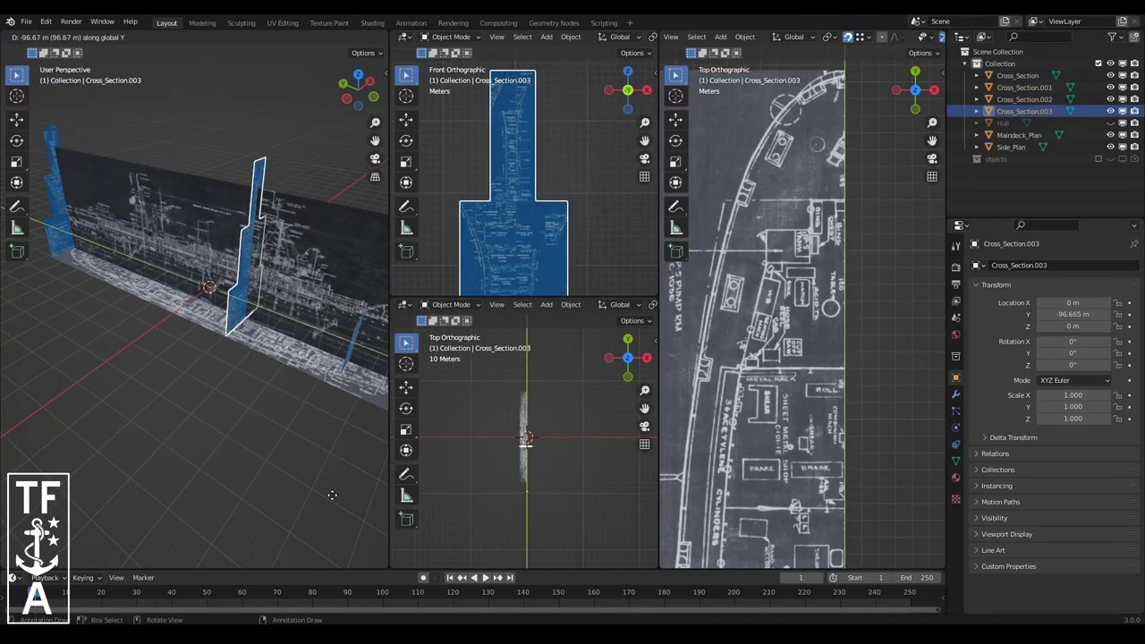
key(KP_Decimal)
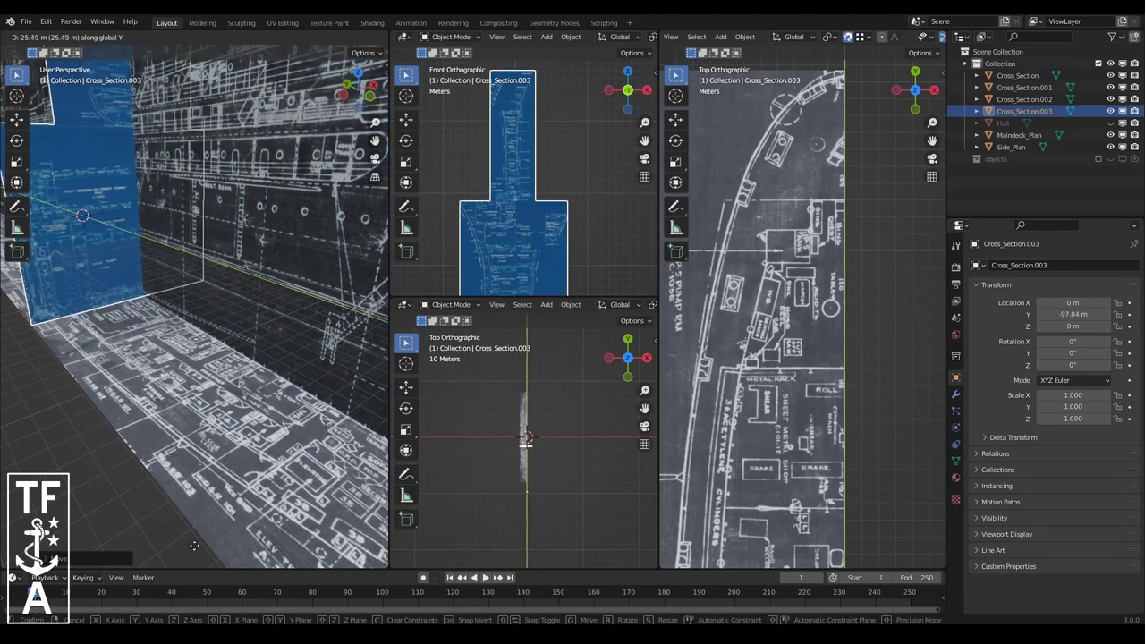
middle_drag(162, 446, 53, 71)
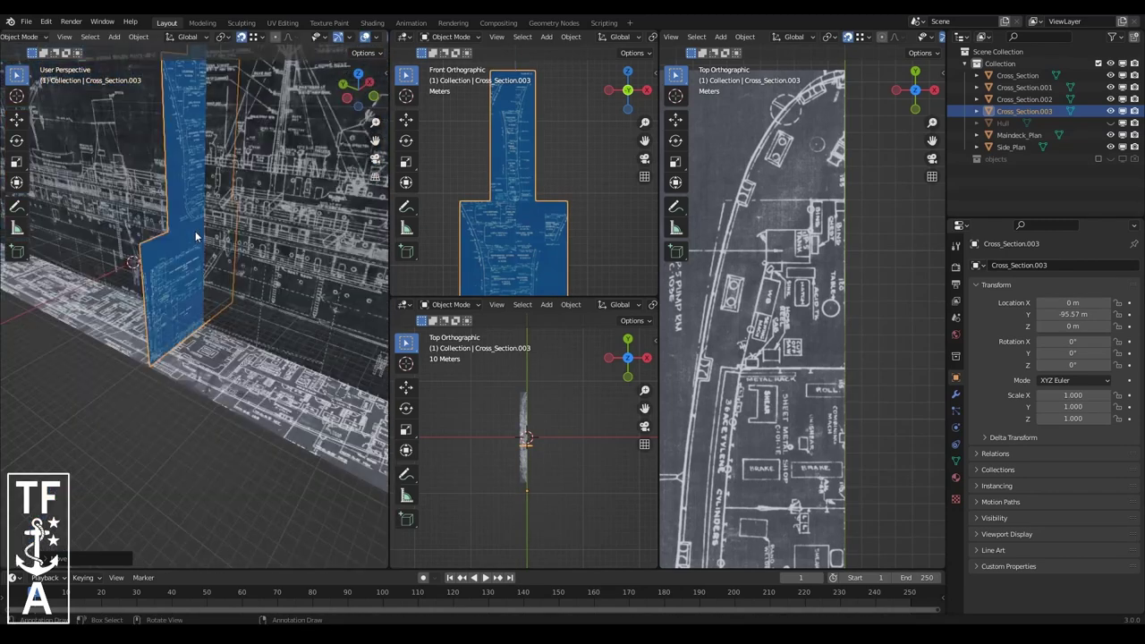
- In Edit Mode on Cross_Section.003, delete the selected faces of the plane
click(42, 42)
click(135, 127)
key(Tab)
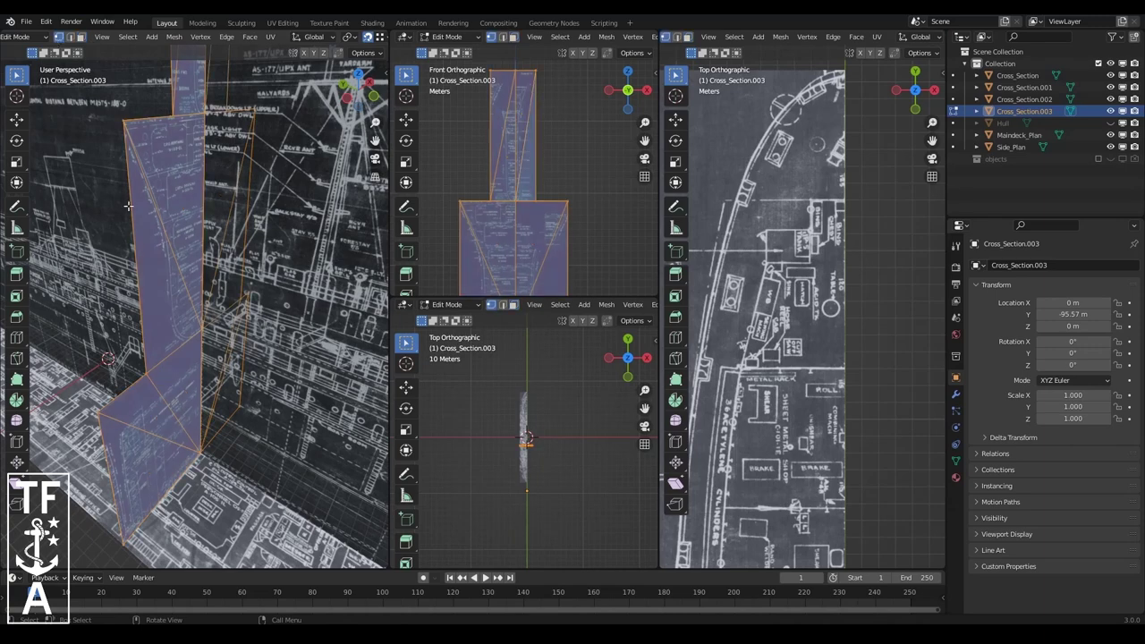
key(KP_Decimal)
key(x)
click(194, 313)
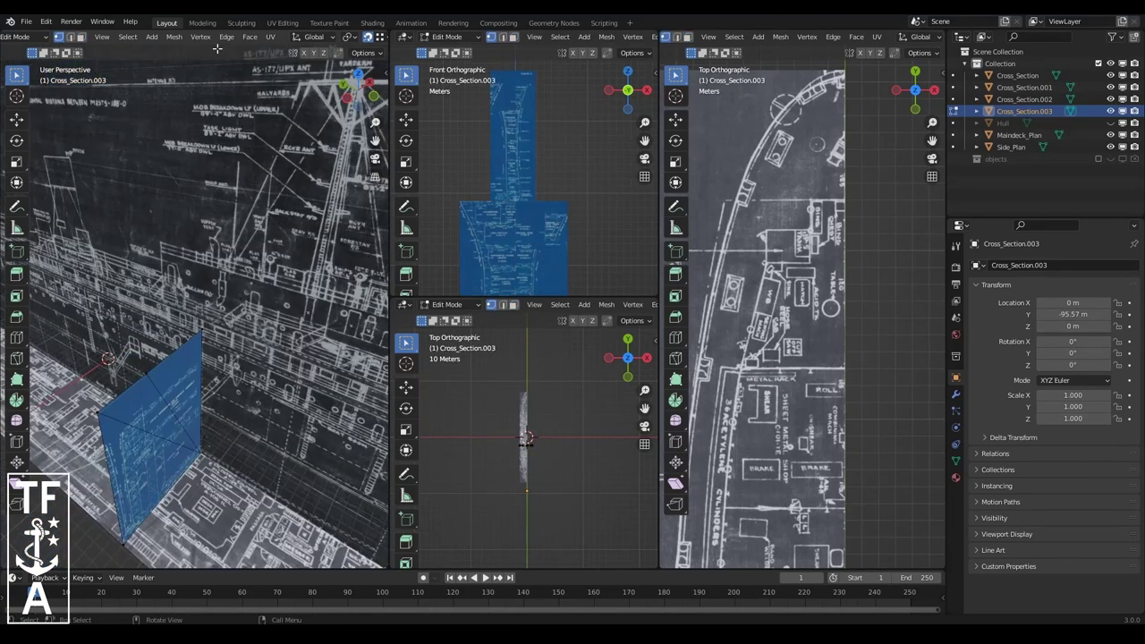
- Reposition the remaining piece along X and then Y to about Y -95.57 m
drag(355, 89, 358, 92)
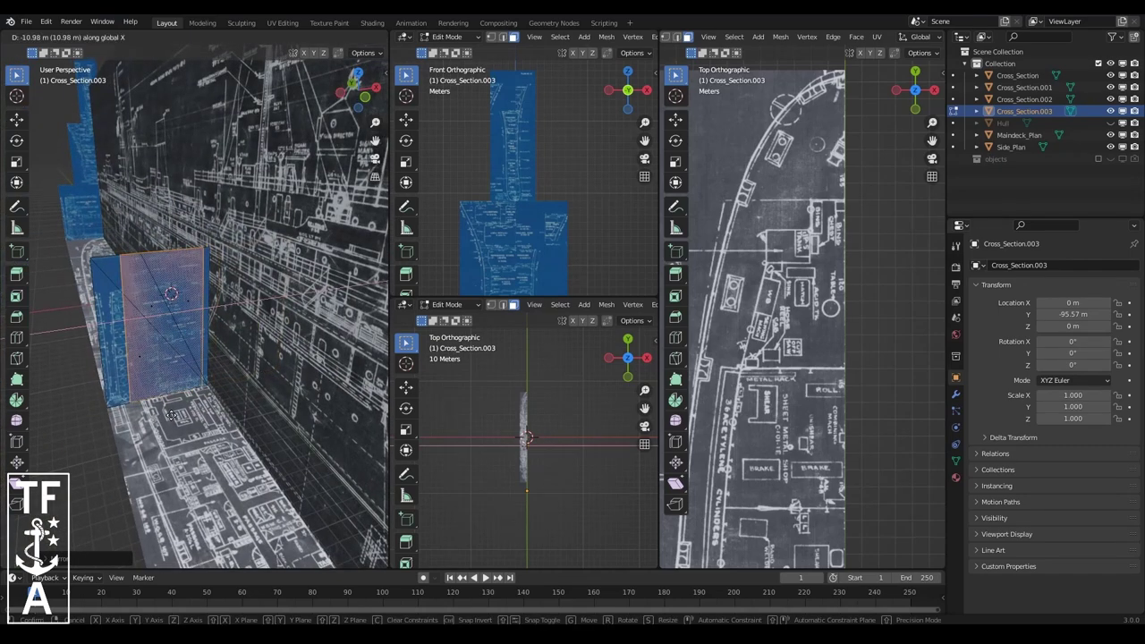
click(185, 396)
middle_drag(185, 395, 112, 331)
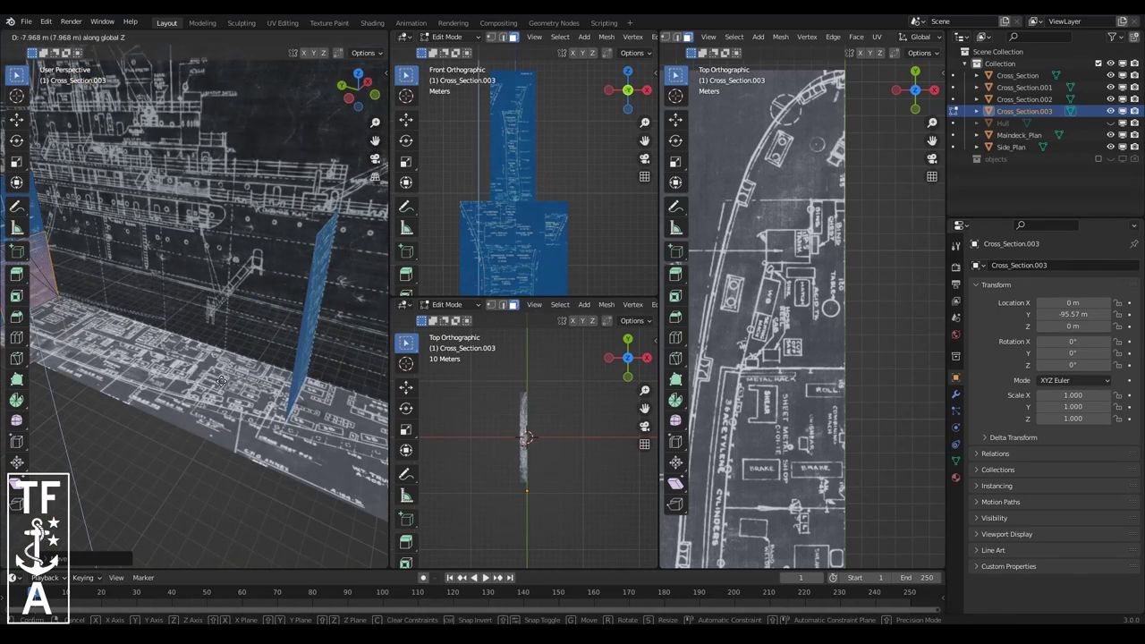
click(303, 407)
middle_drag(303, 407, 67, 285)
key(g)
key(y)
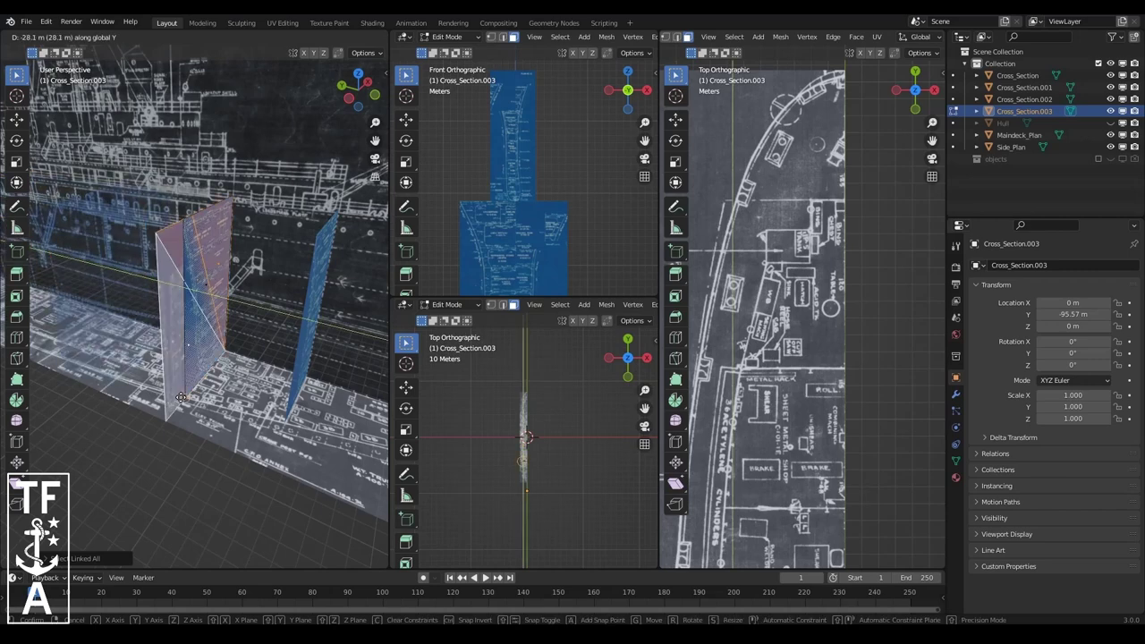
click(190, 472)
scroll(201, 438, up, 5)
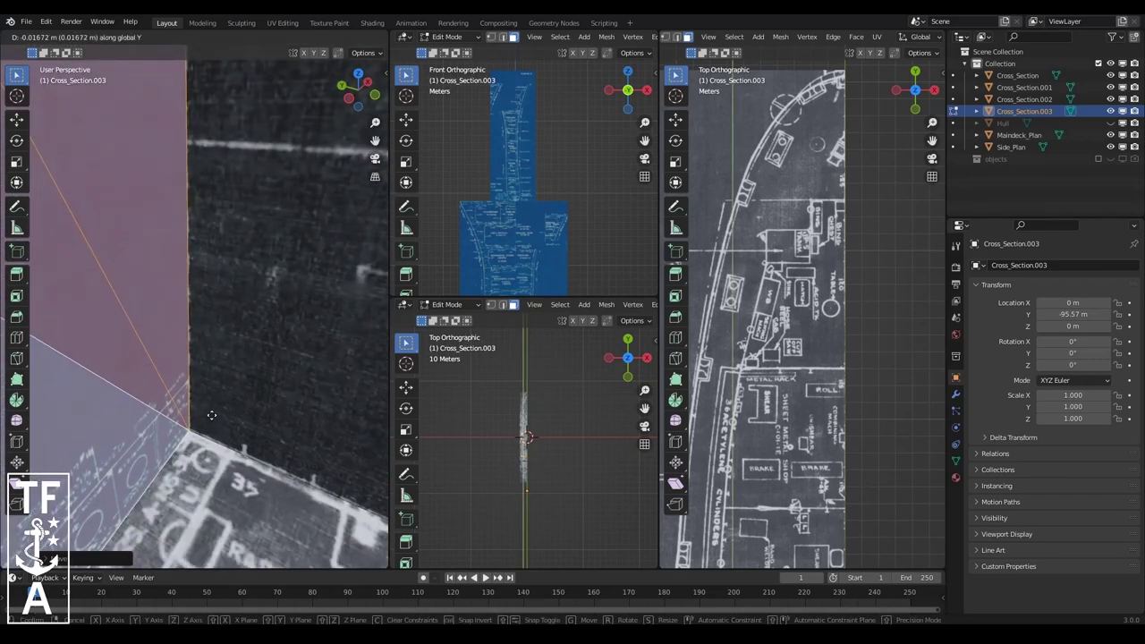
click(212, 416)
scroll(212, 415, down, 5)
- Show the Hull mesh again and orbit around the hull and planes
click(1110, 122)
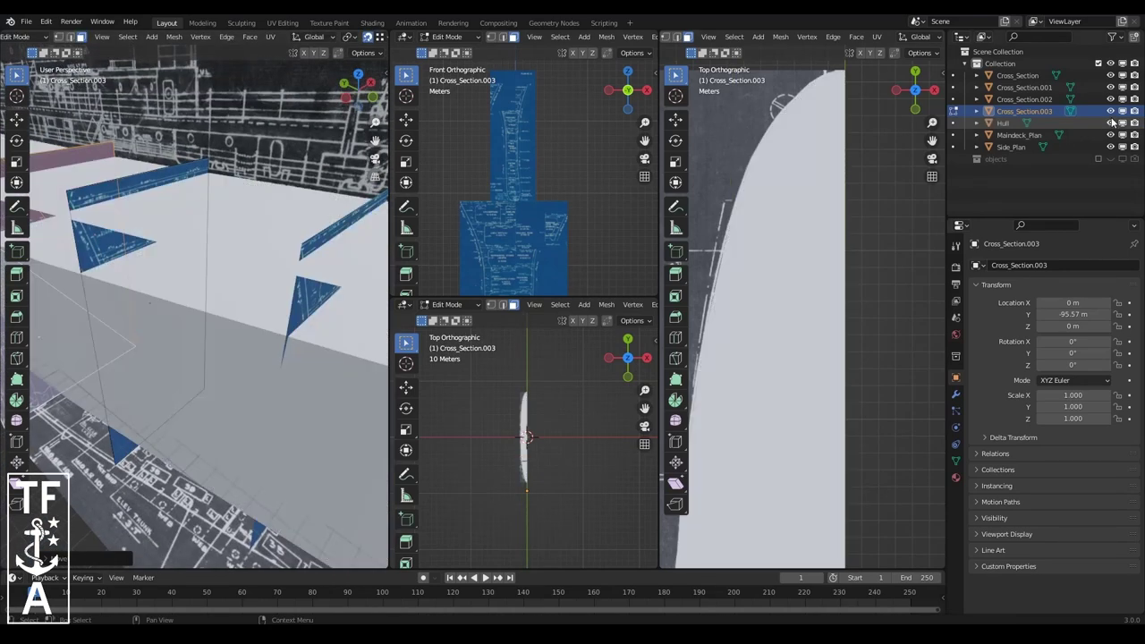
mouse_move(223, 313)
middle_down()
mouse_move(172, 188)
mouse_move(179, 231)
middle_up()
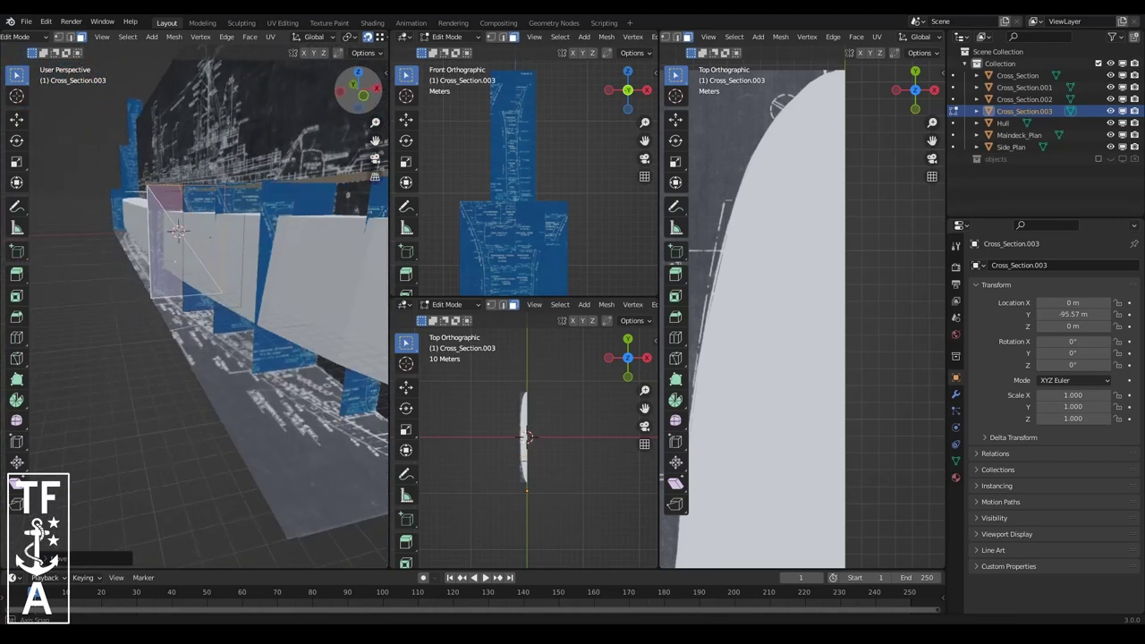
middle_drag(179, 230, 375, 141)
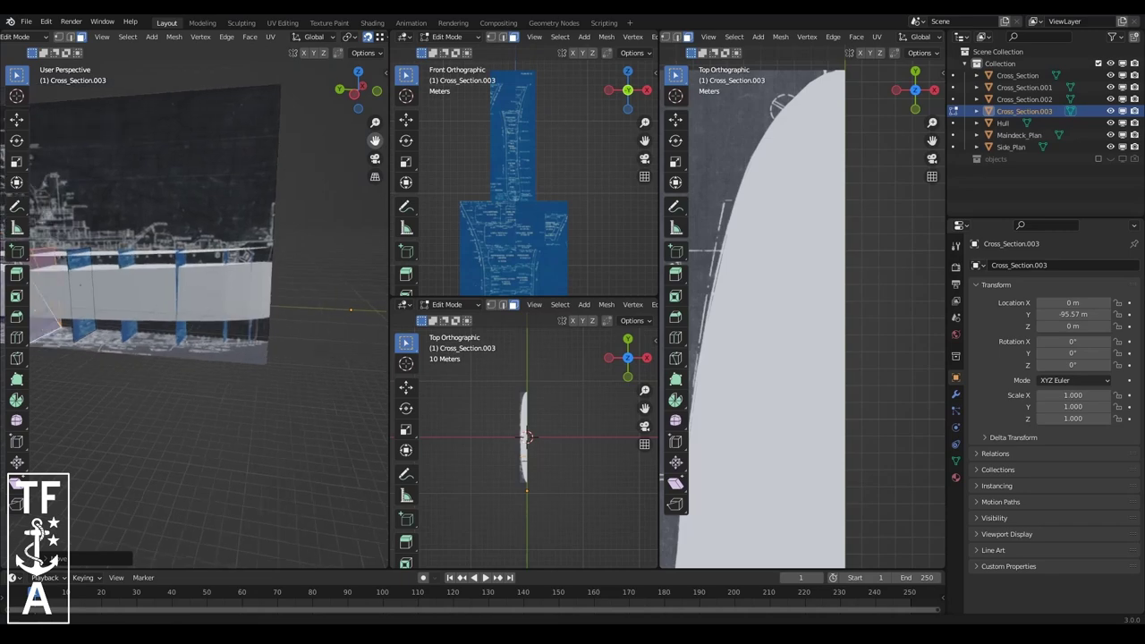
scroll(295, 320, up, 5)
mouse_move(339, 107)
middle_down()
mouse_move(375, 141)
mouse_move(270, 136)
mouse_move(205, 271)
mouse_move(286, 238)
mouse_move(174, 399)
middle_up()
- Back in Object Mode, duplicate the plane as Cross_Section.004 and slide it to about Y -56.65 m
key(Tab)
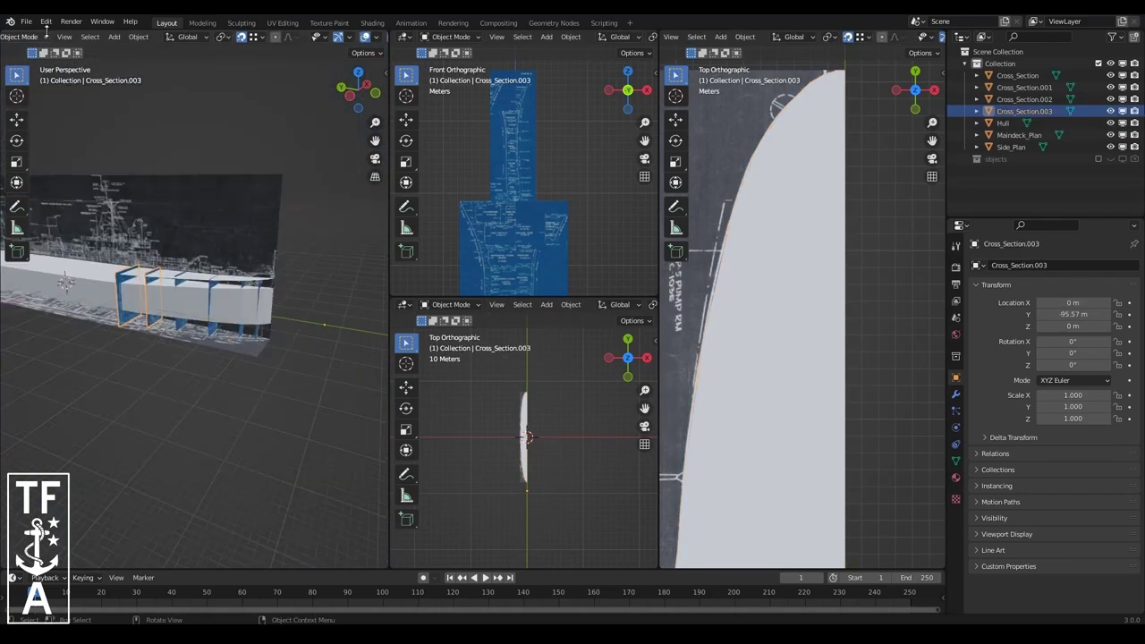
key(shift+d)
click(123, 321)
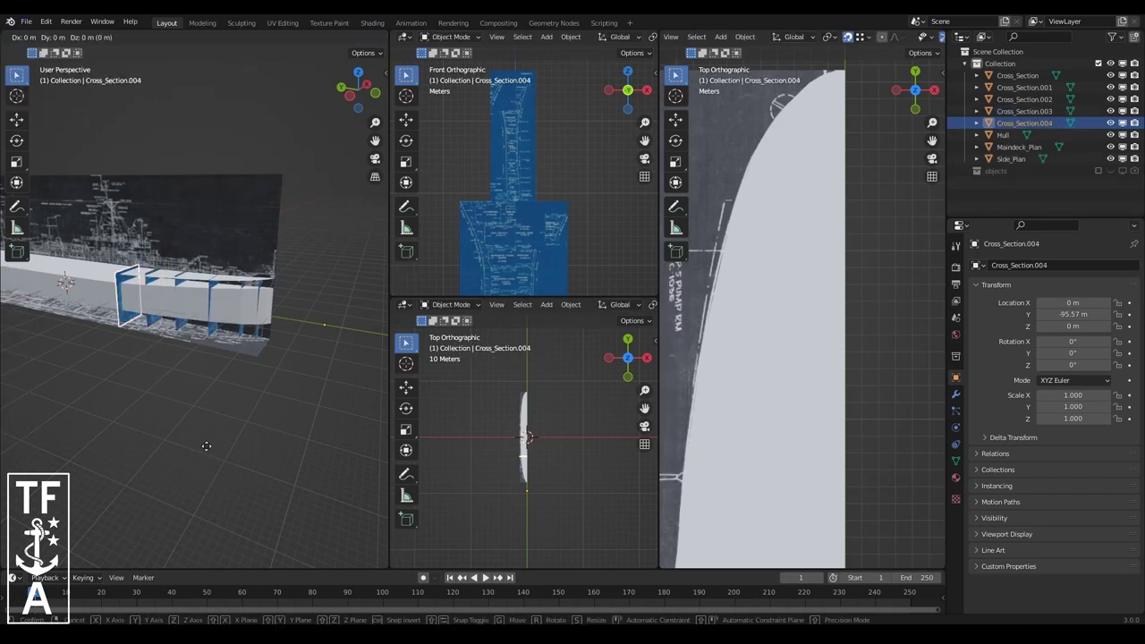
click(89, 429)
key(KP_Decimal)
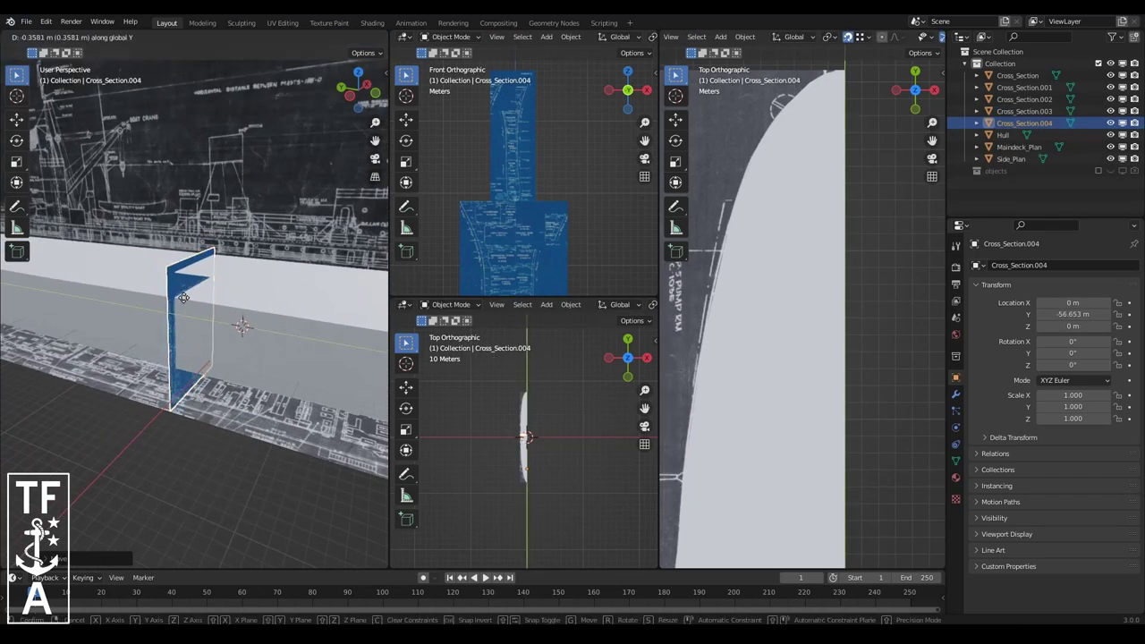
click(183, 298)
middle_drag(183, 298, 143, 269)
- In Edit Mode on the Hull, box-select the vertices at the hull's end
click(53, 251)
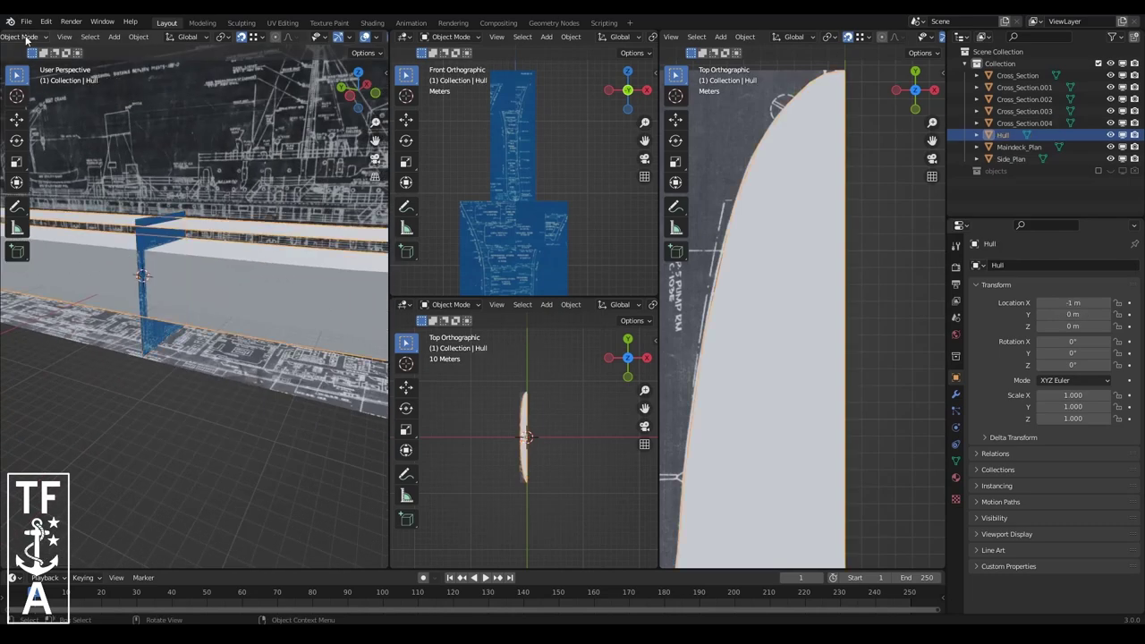
key(Tab)
scroll(165, 296, up, 2)
drag(359, 94, 345, 90)
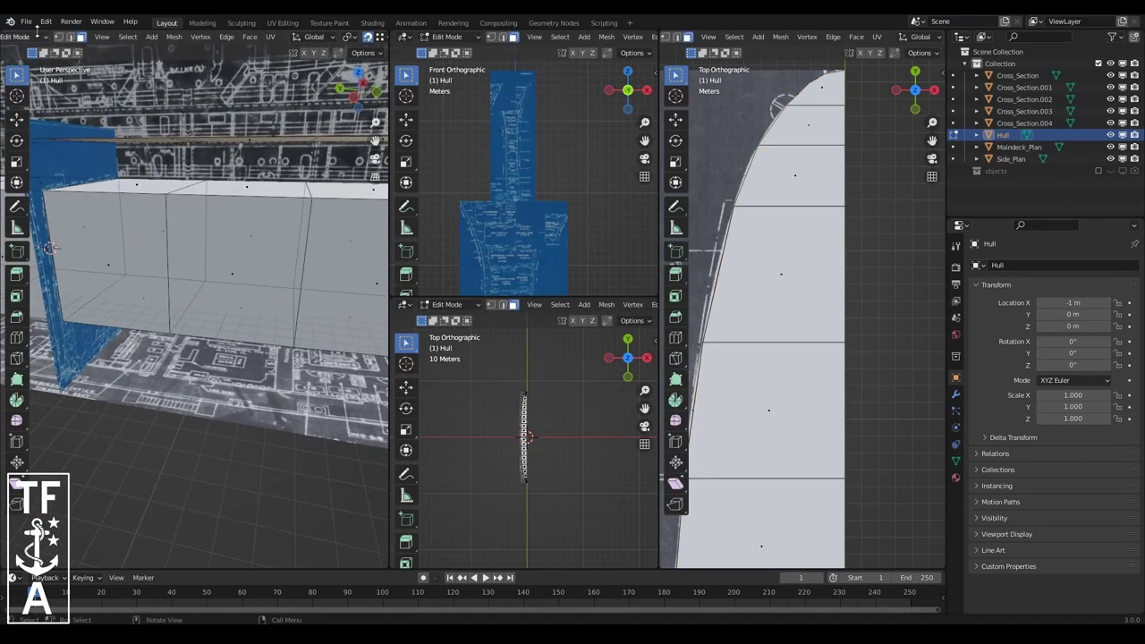
click(110, 259)
key(1)
middle_drag(93, 237, 158, 188)
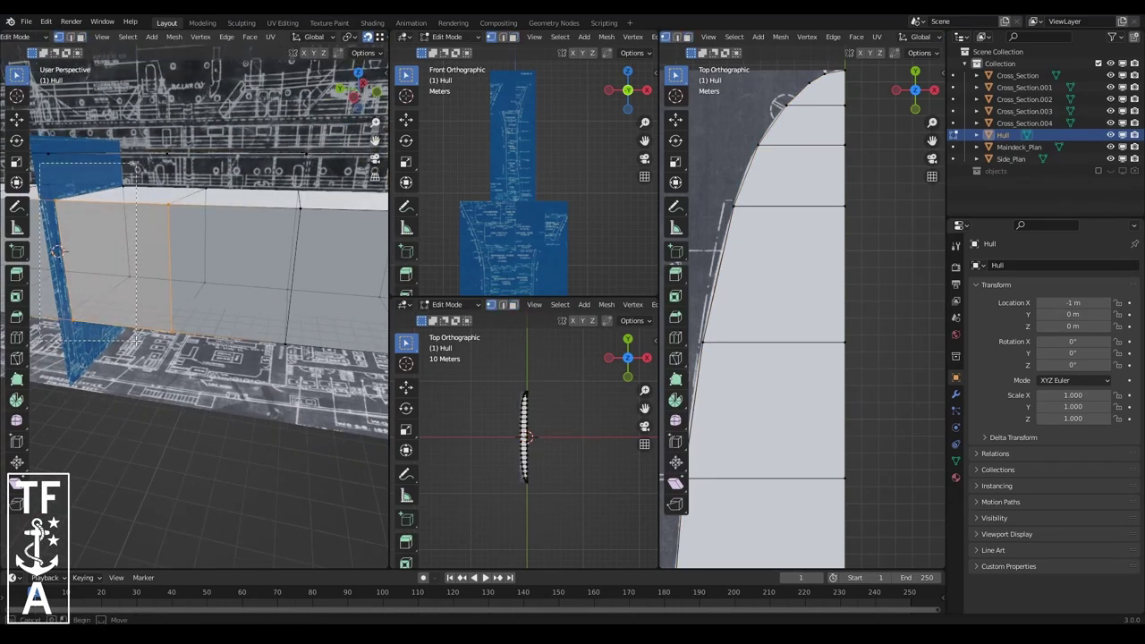
drag(136, 340, 131, 222)
middle_drag(73, 316, 127, 276)
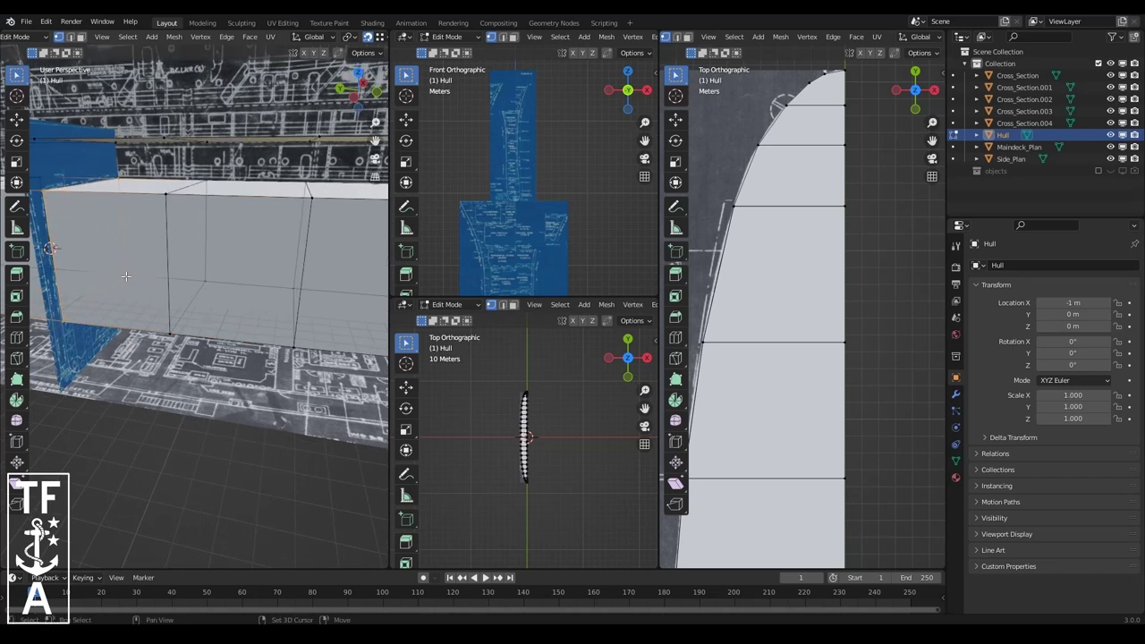
- Separate the selected vertices into a new object, Hull.001, and return to Object Mode
click(175, 36)
click(273, 146)
key(Tab)
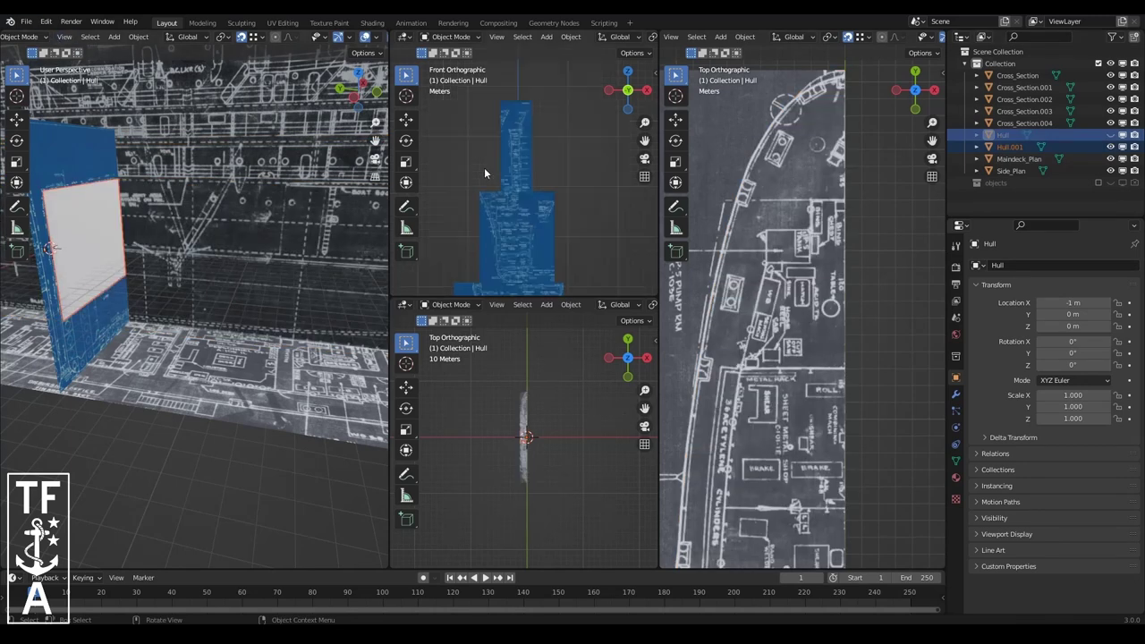
- Isolate Hull.001 in Edit Mode and extrude its section's bottom edge downward
click(544, 252)
key(KP_Decimal)
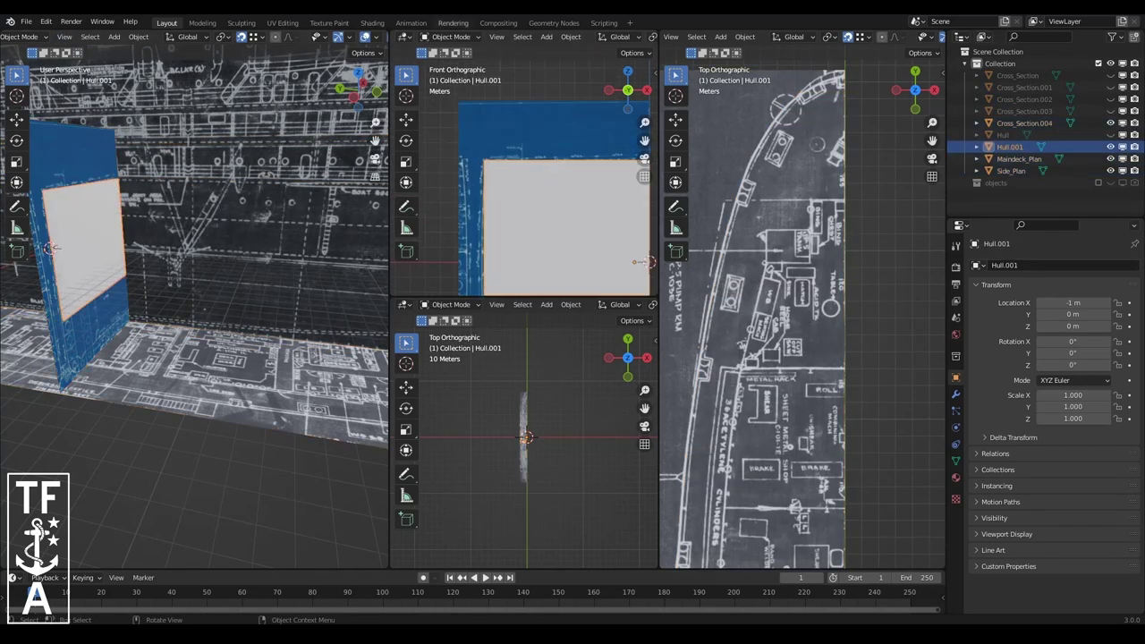
key(Tab)
key(e)
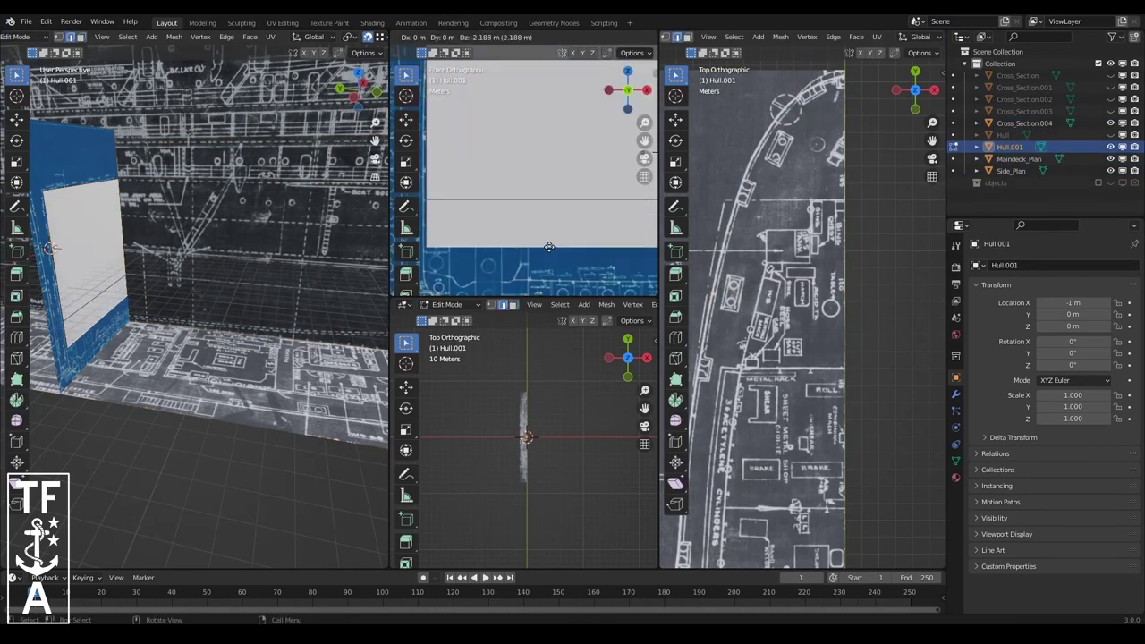
click(537, 261)
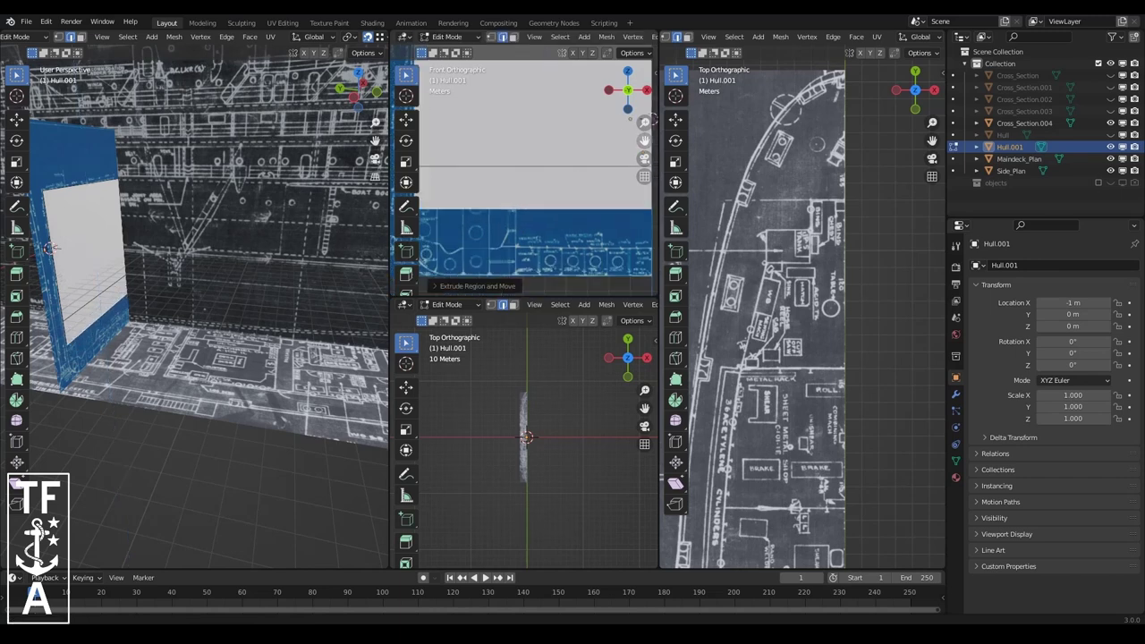
- Extrude the new edges of the Hull.001 section again and set their position
key(e)
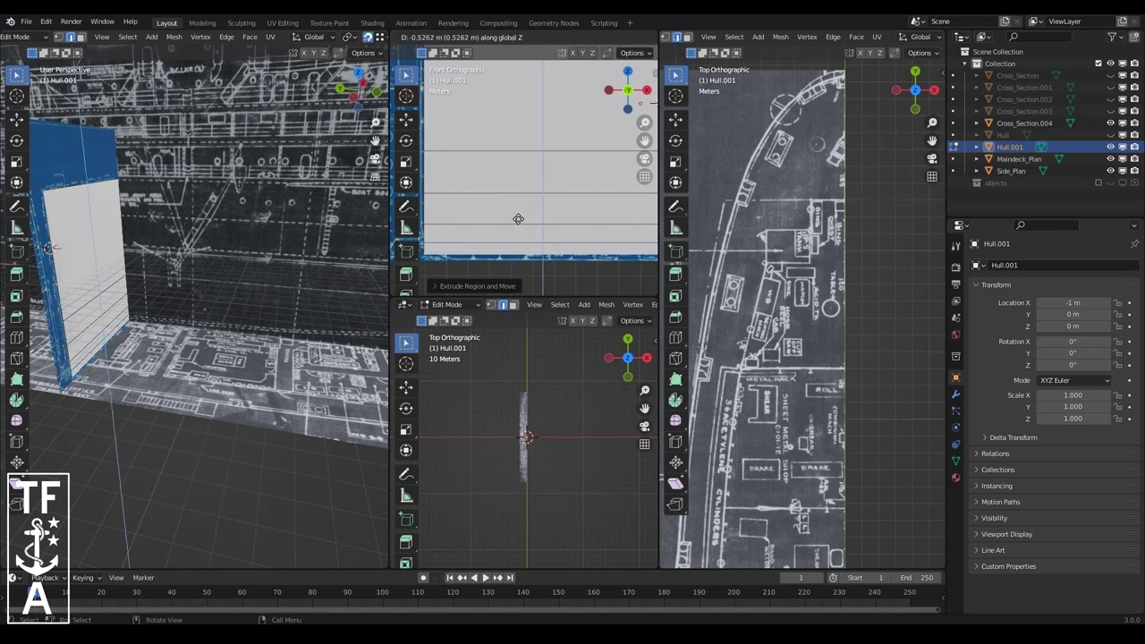
scroll(507, 249, down, 2)
scroll(483, 253, down, 2)
scroll(465, 254, up, 1)
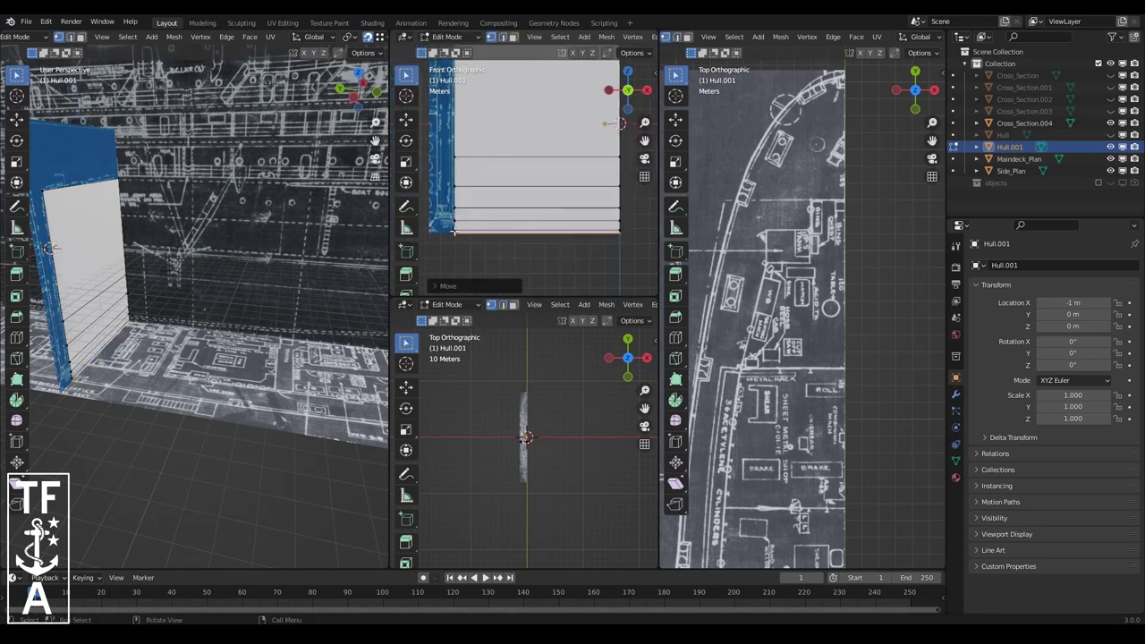
scroll(454, 256, up, 1)
click(483, 258)
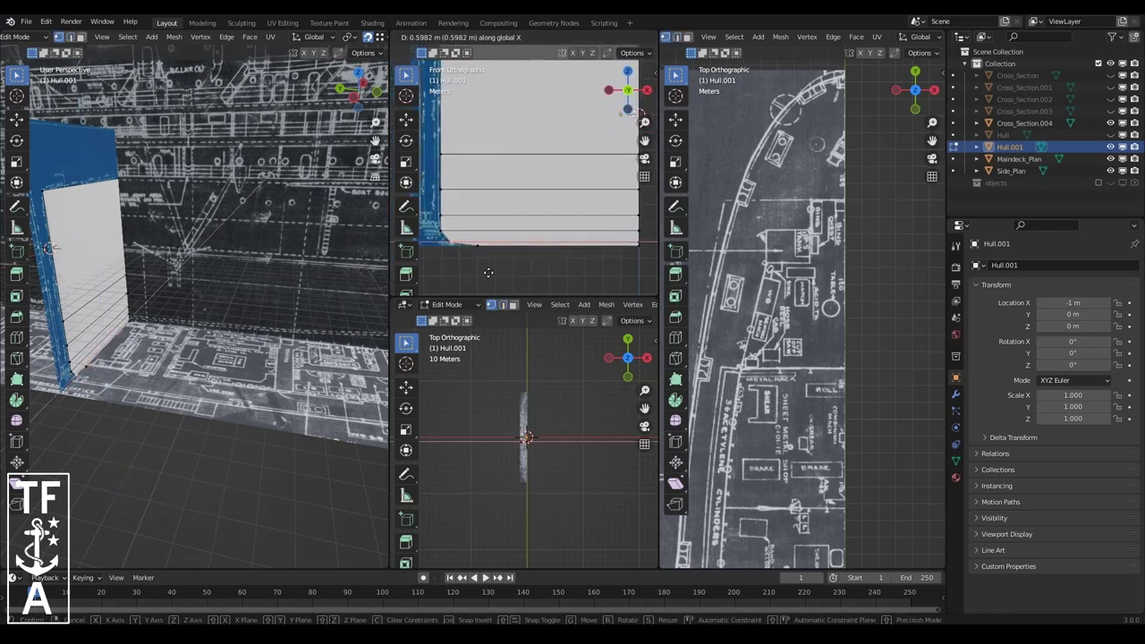
click(505, 270)
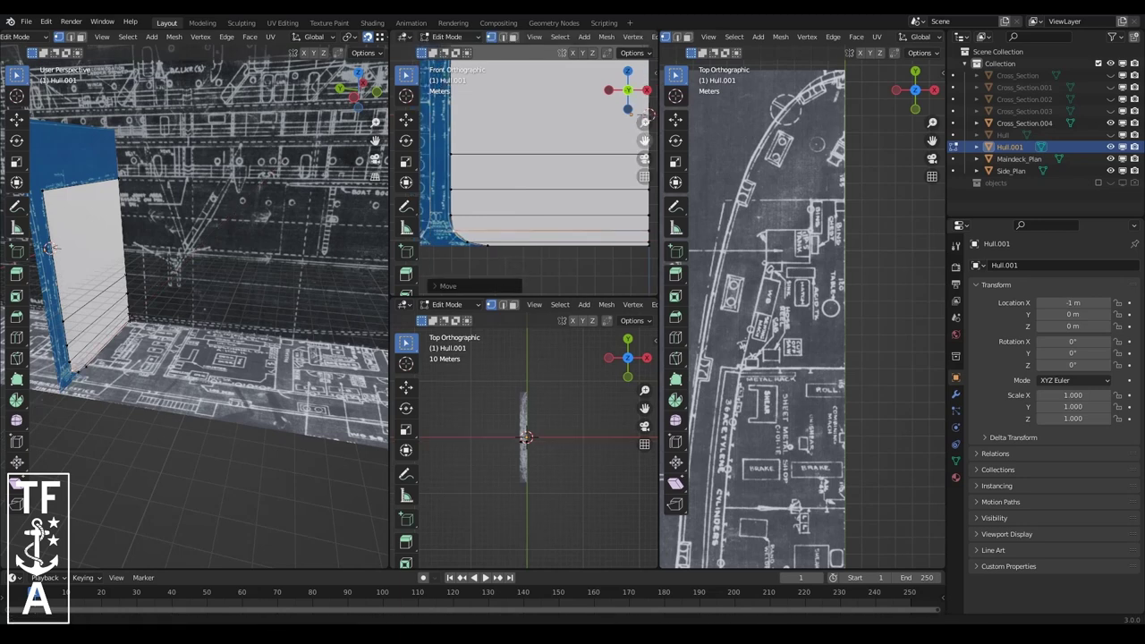
scroll(465, 143, up, 3)
scroll(459, 122, up, 1)
click(438, 129)
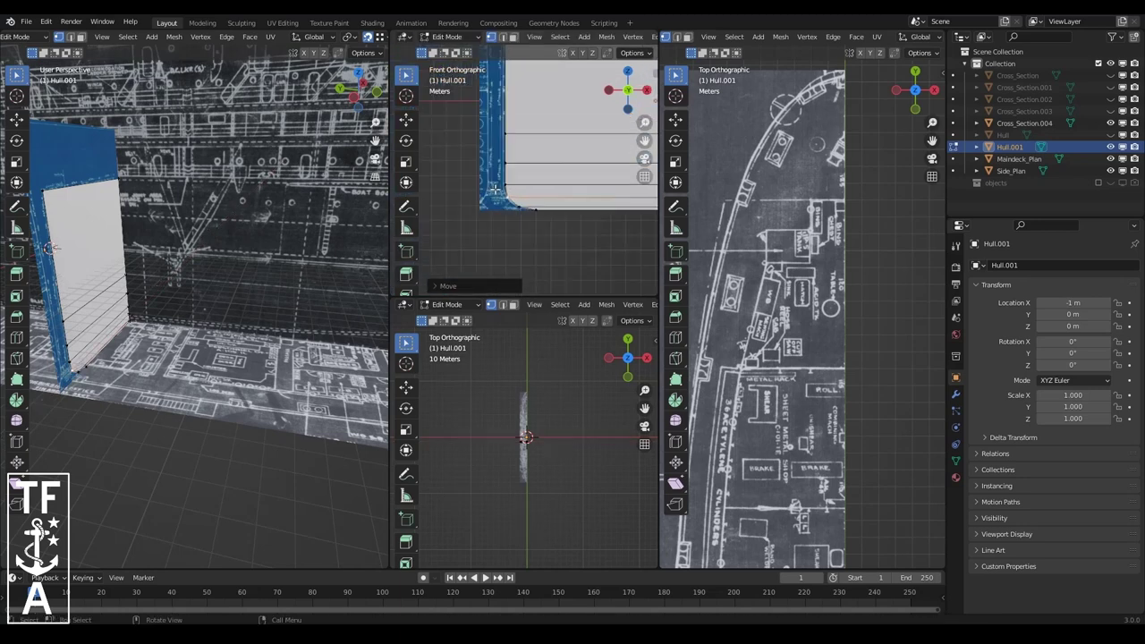
scroll(501, 161, down, 2)
scroll(536, 188, up, 2)
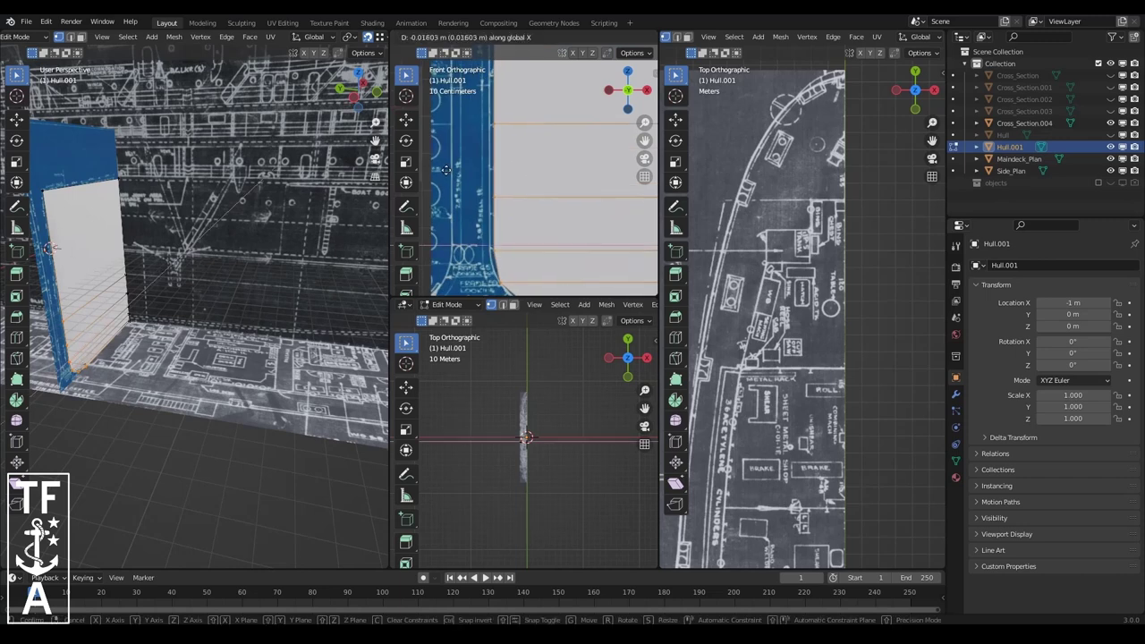
- Try moving the selected edges, then remove the X-axis constraint
key(x)
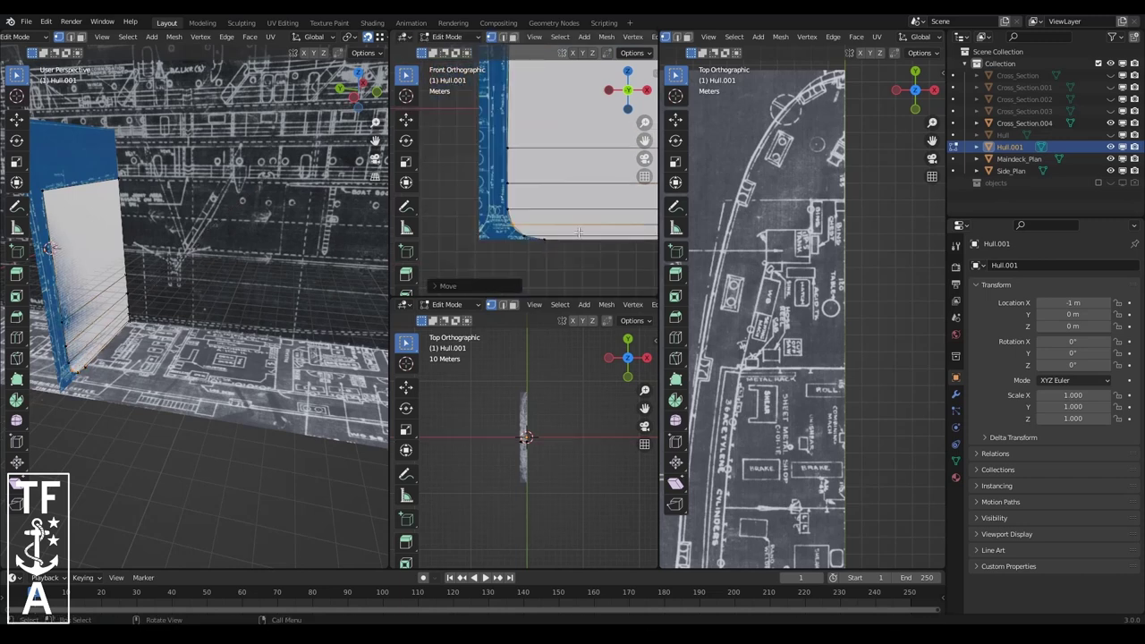
scroll(470, 232, up, 3)
key(x)
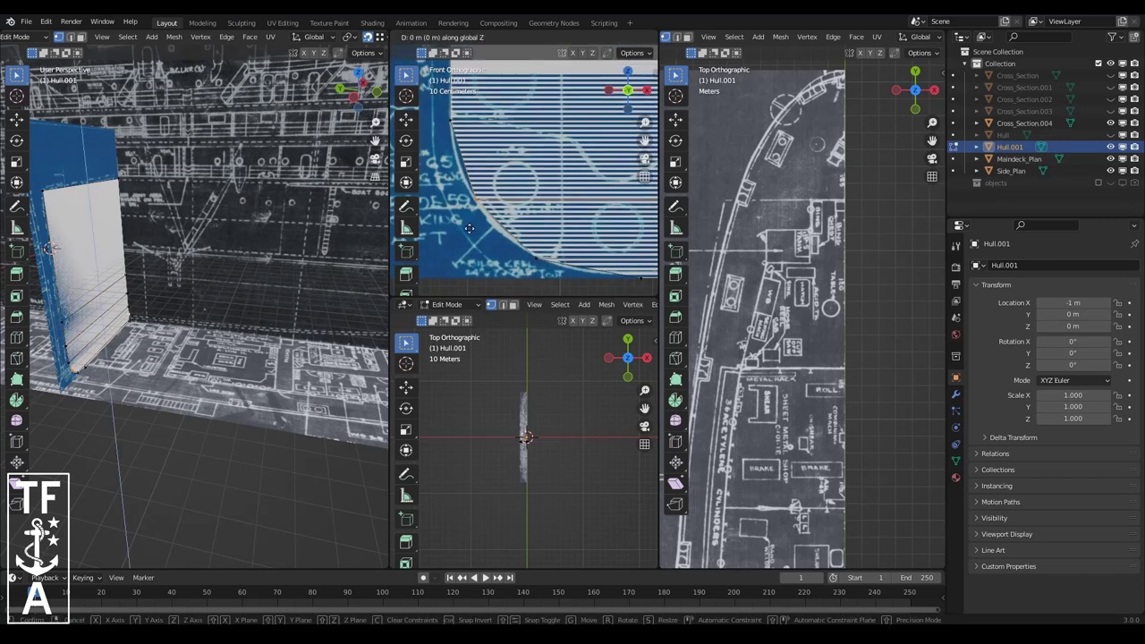
scroll(472, 205, down, 4)
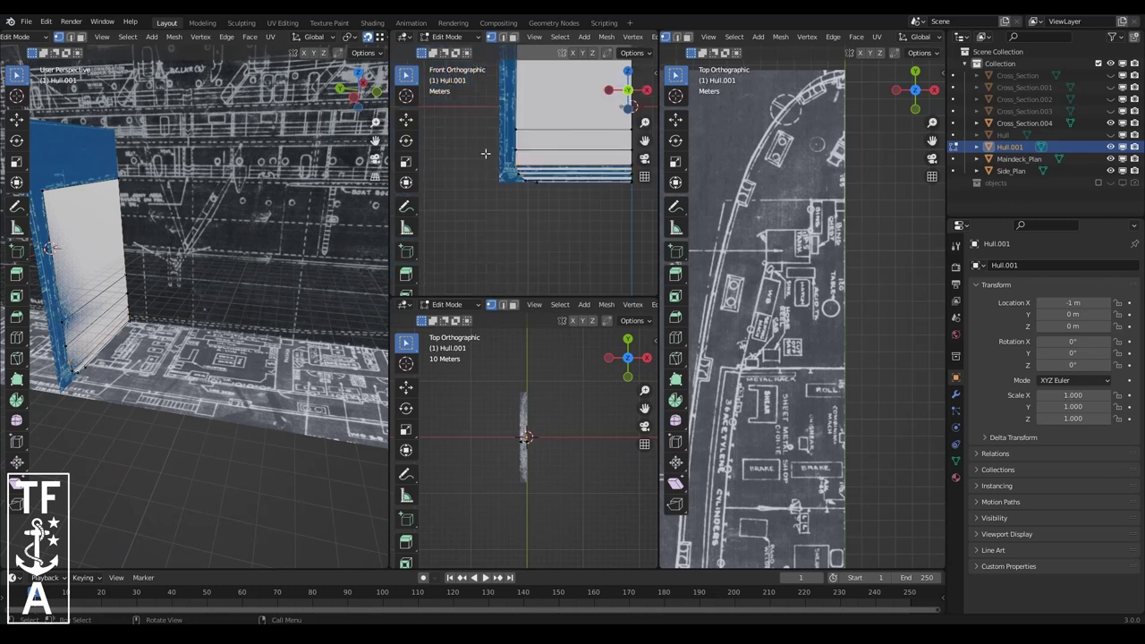
scroll(501, 154, up, 2)
scroll(528, 154, down, 3)
scroll(537, 154, up, 1)
- Test-move the section's horizontal edge loop, undo it, then select the whole section mesh
alt+click(537, 151)
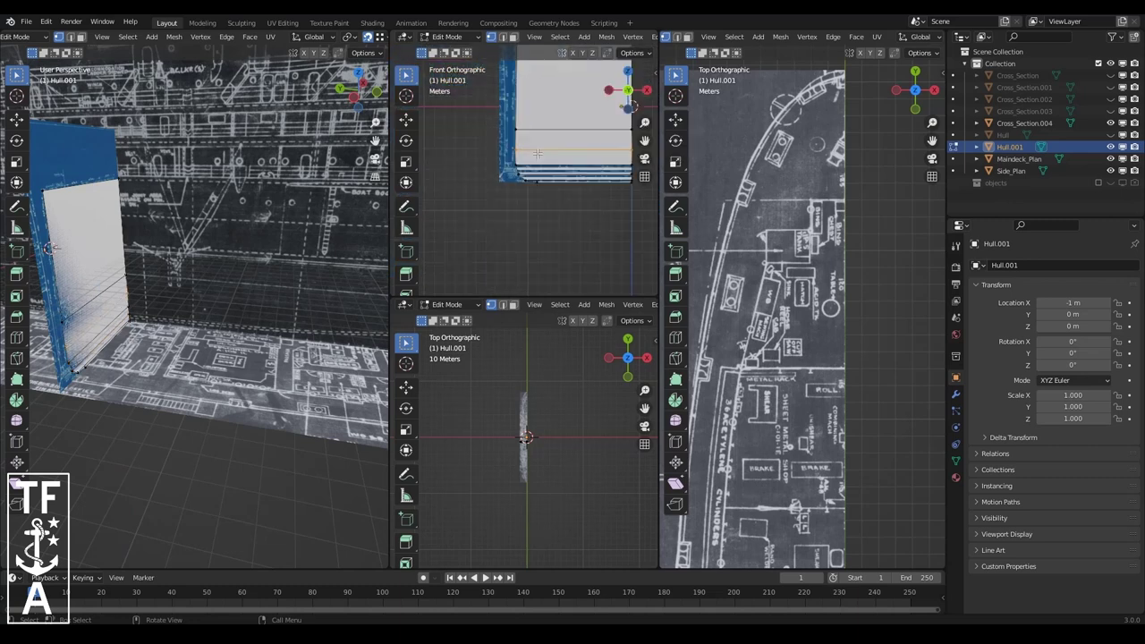
scroll(504, 94, up, 2)
scroll(479, 154, down, 2)
key(g)
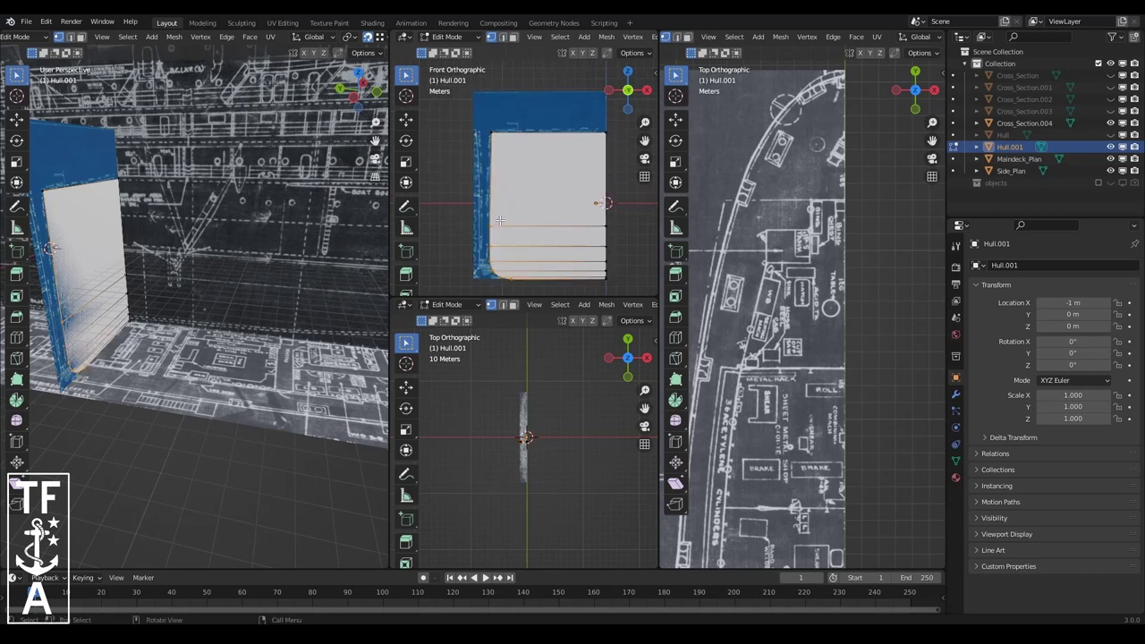
click(485, 73)
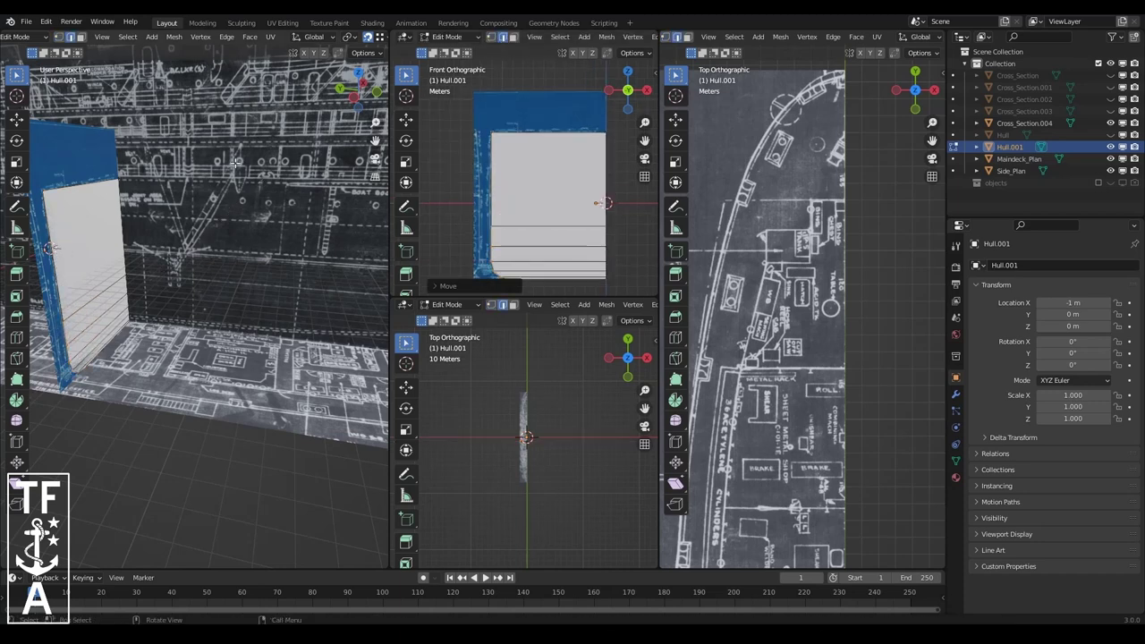
key(ctrl+z)
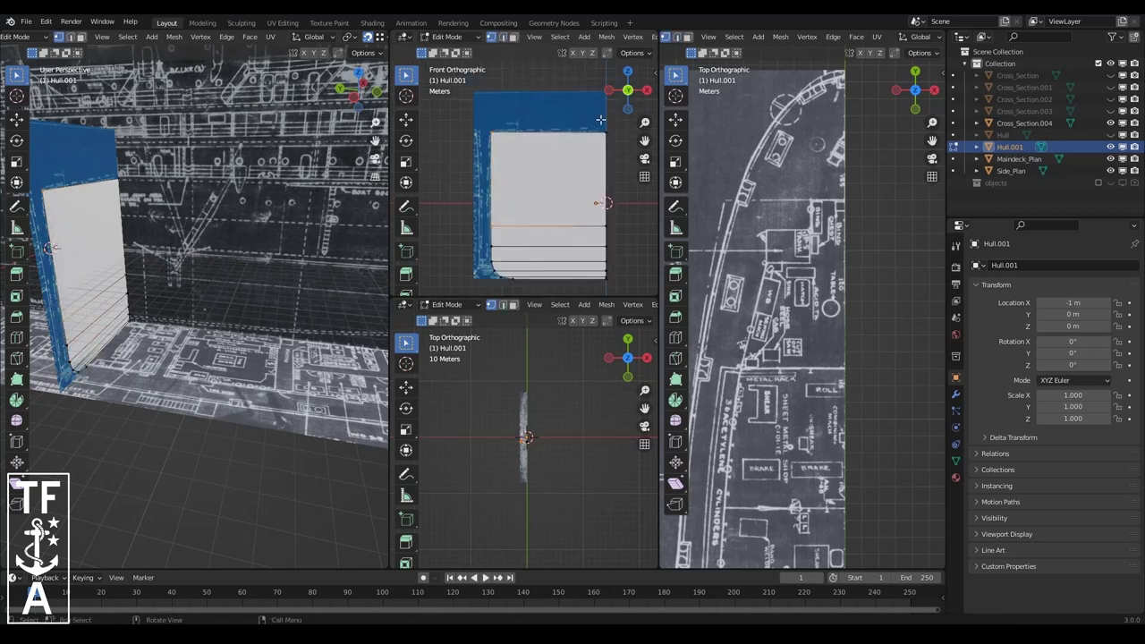
key(a)
middle_drag(537, 223, 459, 296)
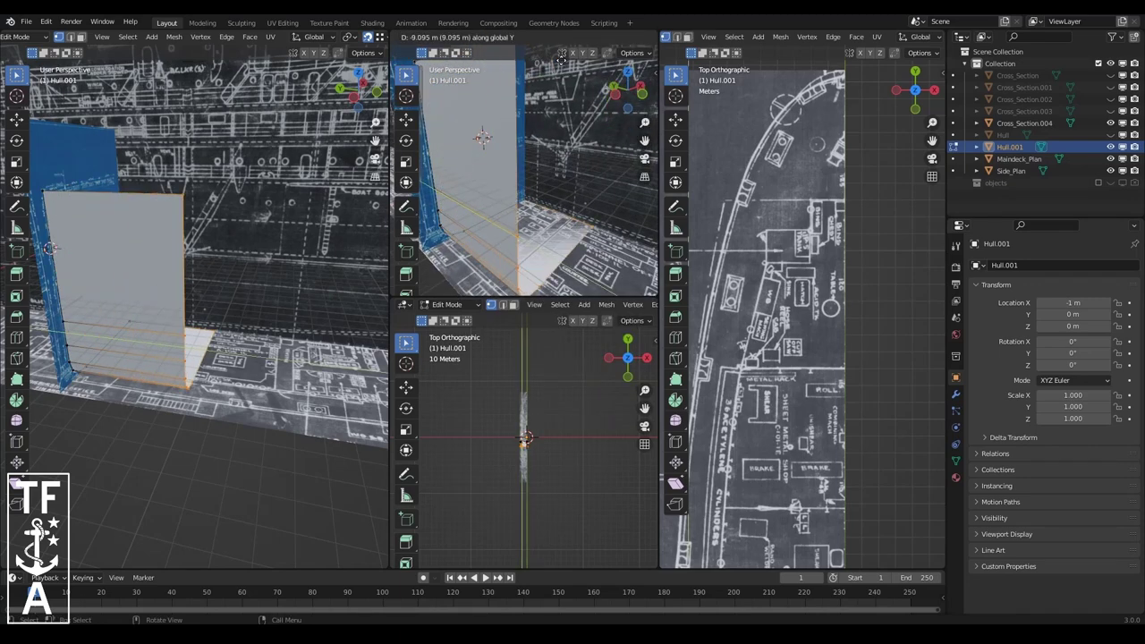
- Confirm the extruded hull segment and select its bottom faces in Edit Mode
click(405, 67)
scroll(405, 67, down, 2)
scroll(519, 169, up, 2)
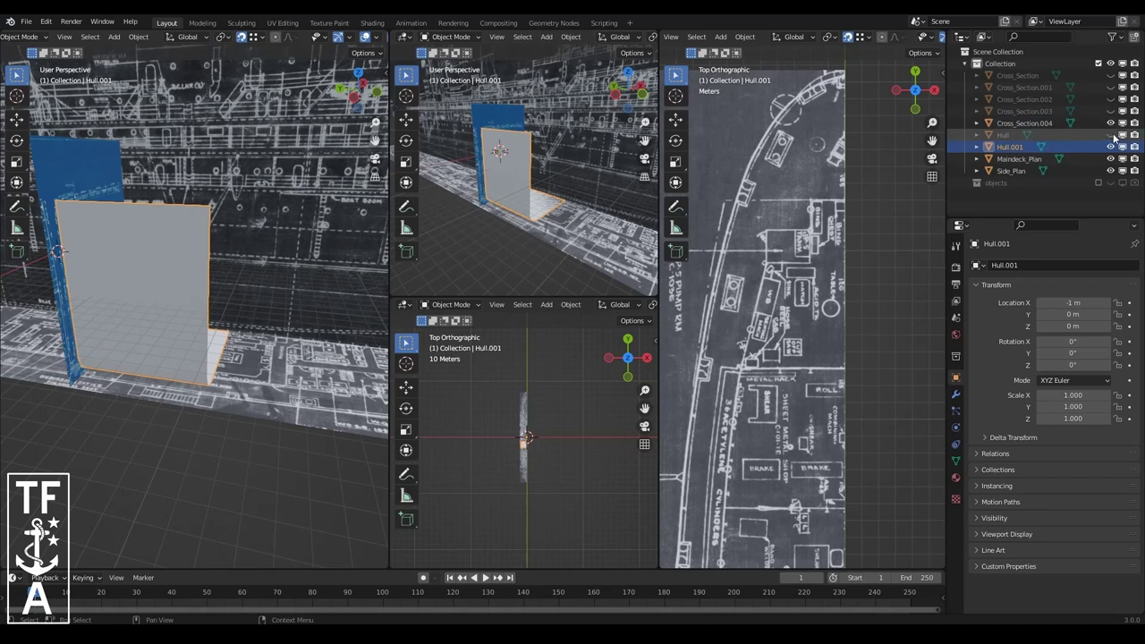
key(Tab)
click(449, 63)
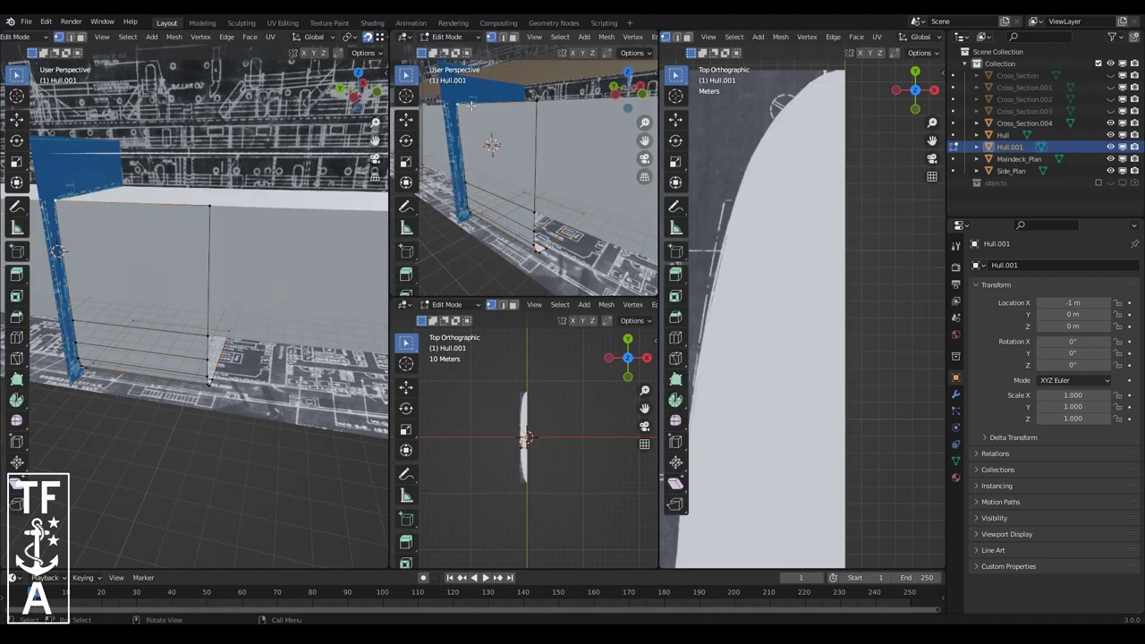
right_click(471, 105)
key(Escape)
click(529, 202)
mouse_move(528, 202)
middle_down()
mouse_move(502, 155)
mouse_move(560, 185)
middle_up()
- Move the bottom faces, join Hull.001 into Hull with Ctrl+J, and open Modeling
key(g)
click(549, 156)
click(450, 36)
click(448, 46)
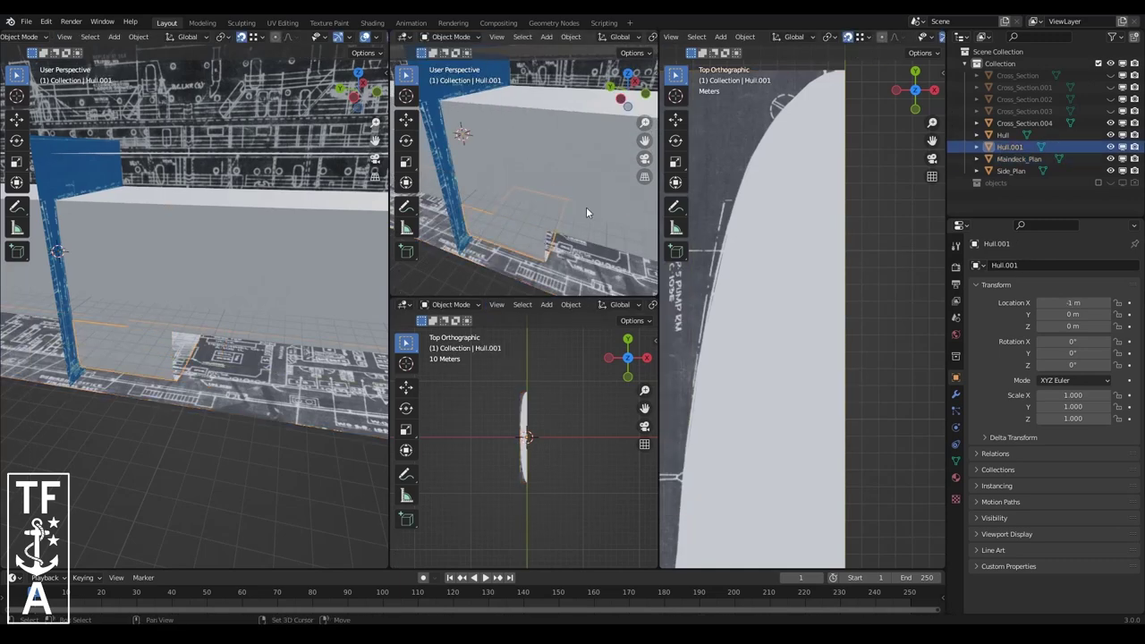
shift+click(586, 206)
key(ctrl+j)
middle_drag(295, 210, 240, 215)
click(202, 22)
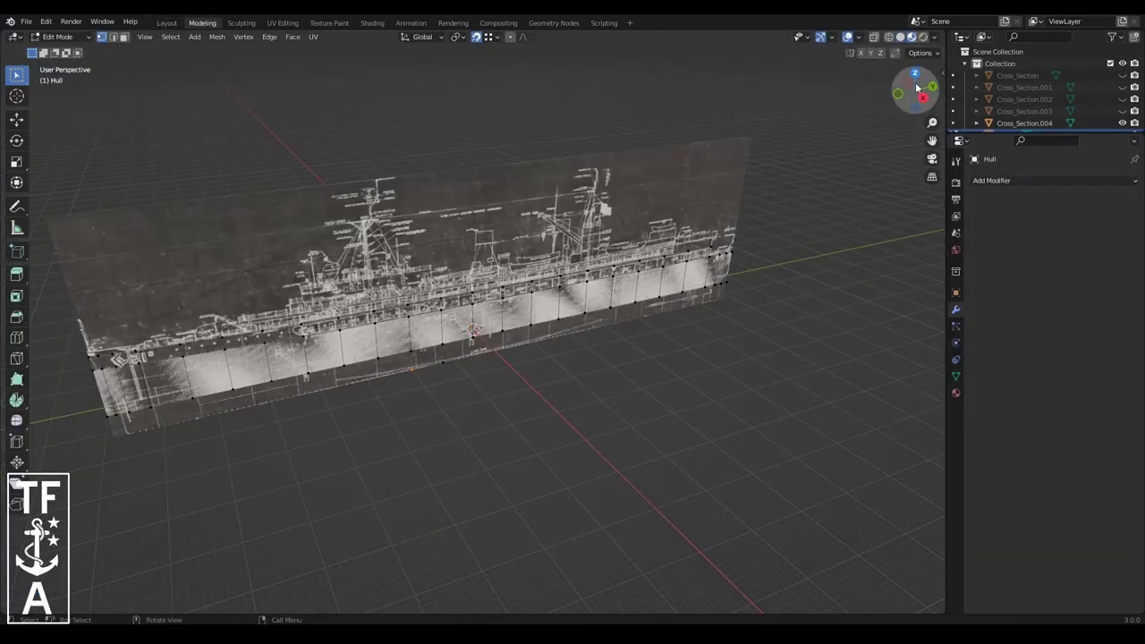
- Extrude the hull end further and shift the bow vertices -6.335 m along X
drag(915, 82, 903, 98)
scroll(428, 280, up, 2)
scroll(428, 280, up, 5)
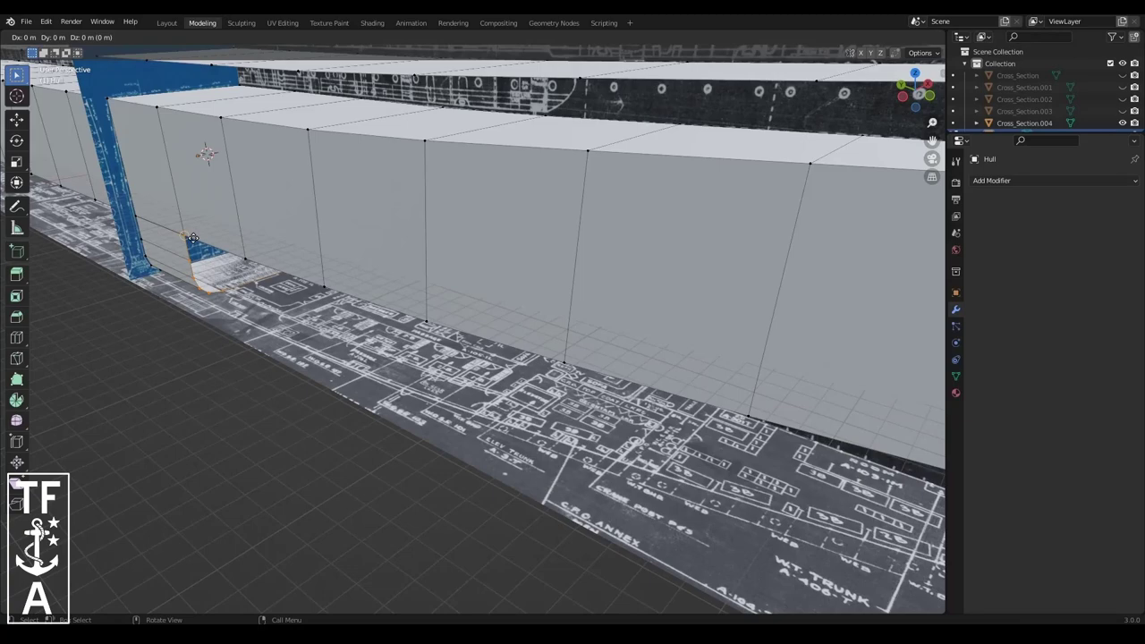
click(564, 369)
middle_drag(563, 369, 527, 336)
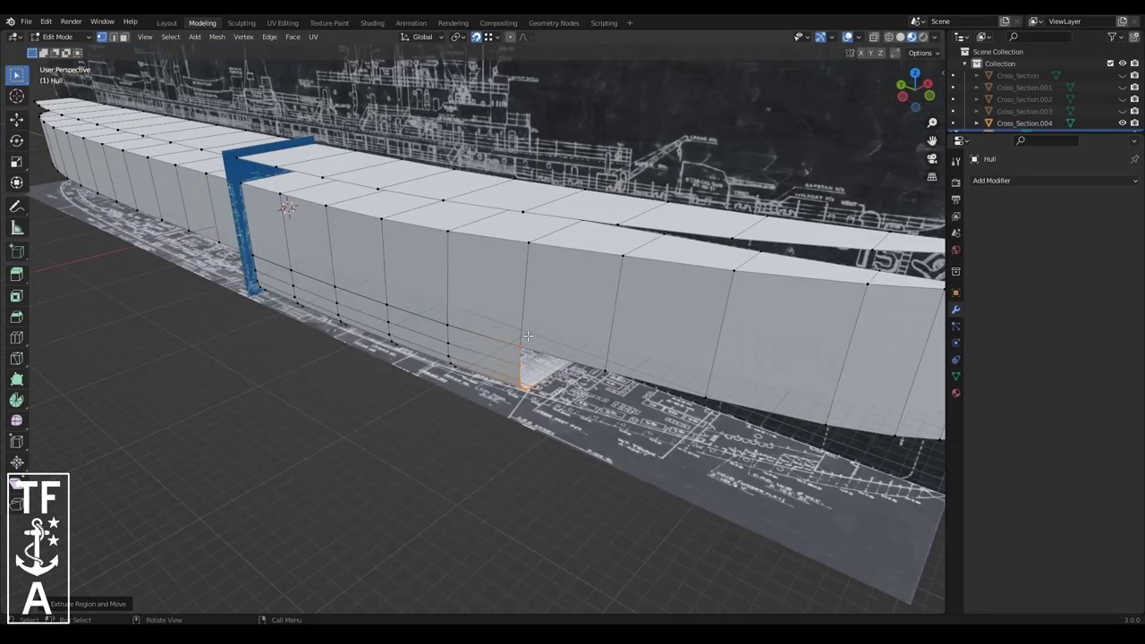
scroll(608, 367, down, 2)
scroll(608, 367, down, 3)
middle_drag(608, 367, 464, 446)
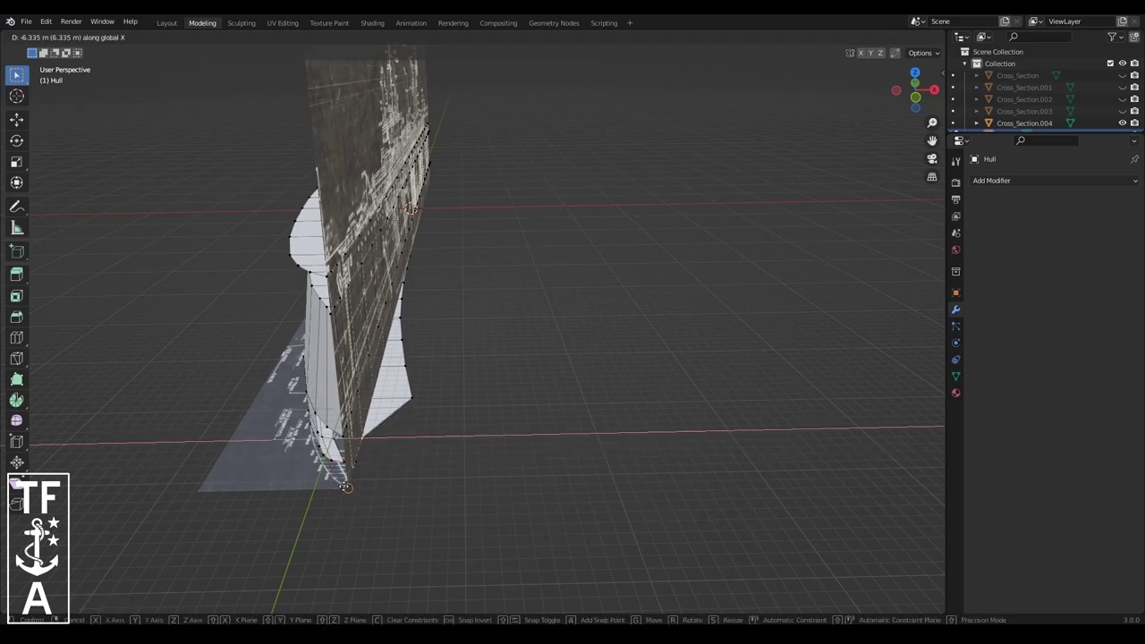
click(578, 280)
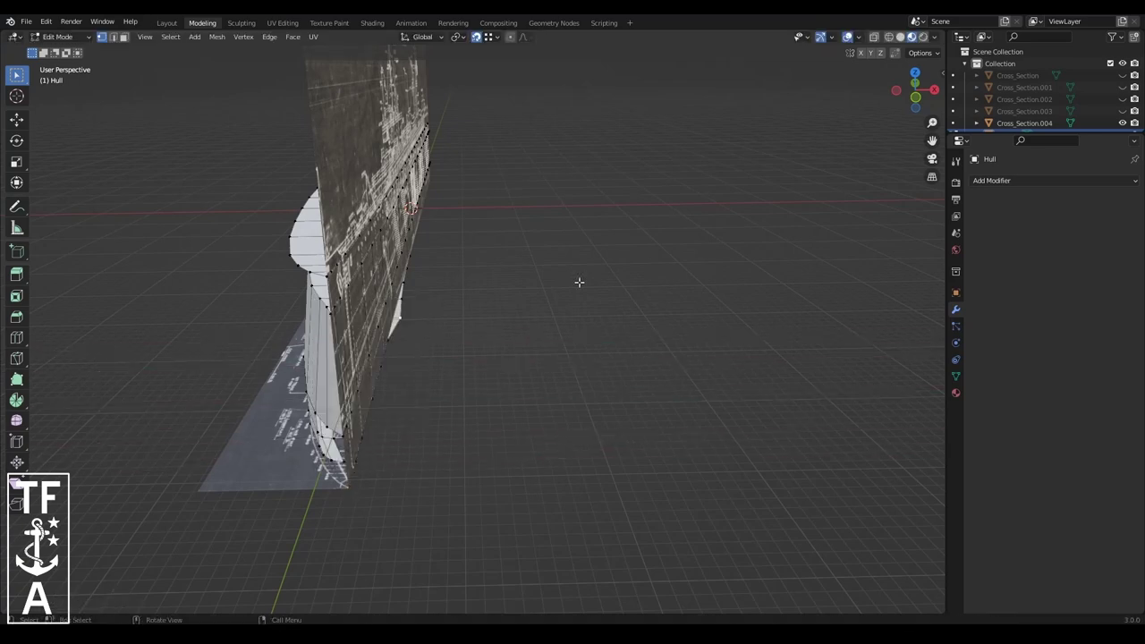
- Hide Cross_Section, show Cross_Section.001 in the Outliner, and switch to the front viewpoint
click(1124, 88)
click(1124, 99)
click(1124, 111)
click(1124, 100)
click(1124, 87)
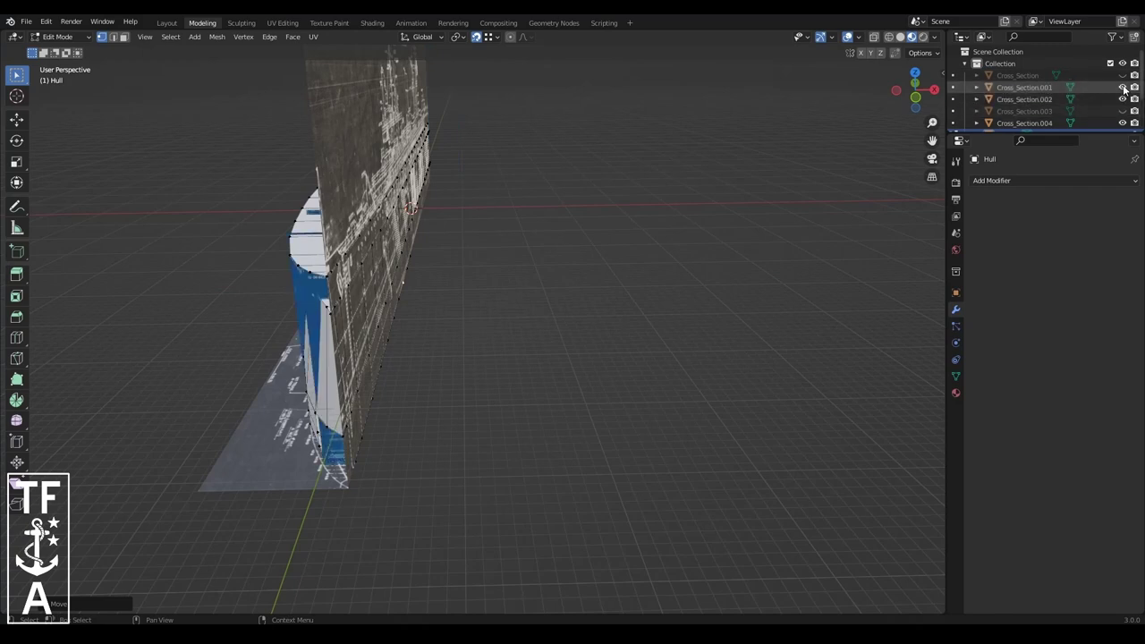
click(144, 36)
click(349, 217)
scroll(286, 98, up, 2)
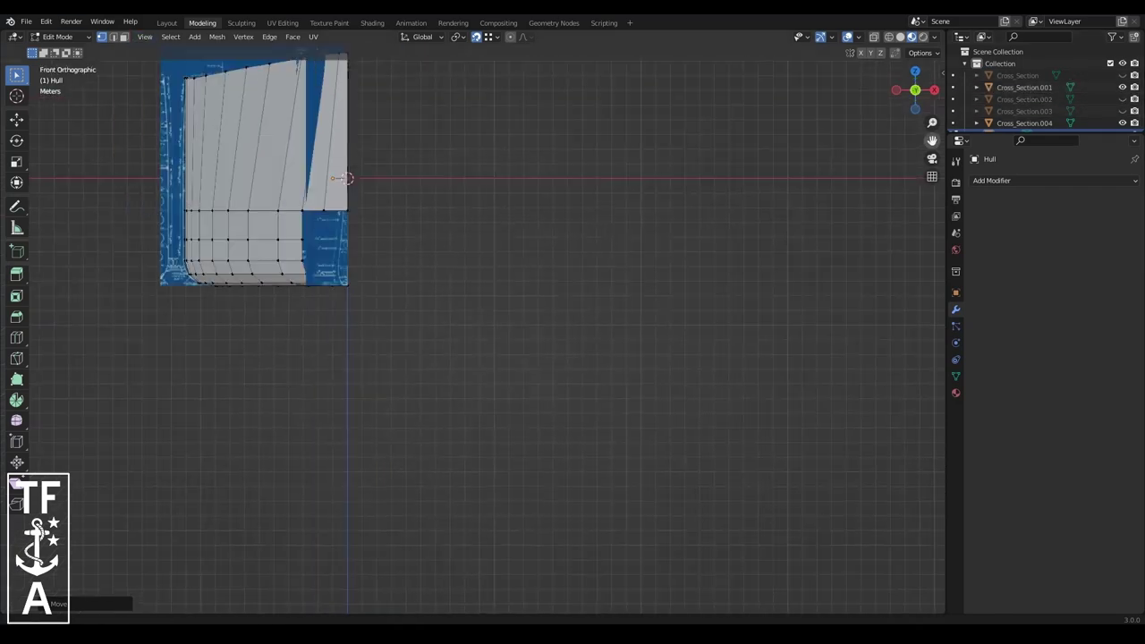
scroll(286, 99, up, 3)
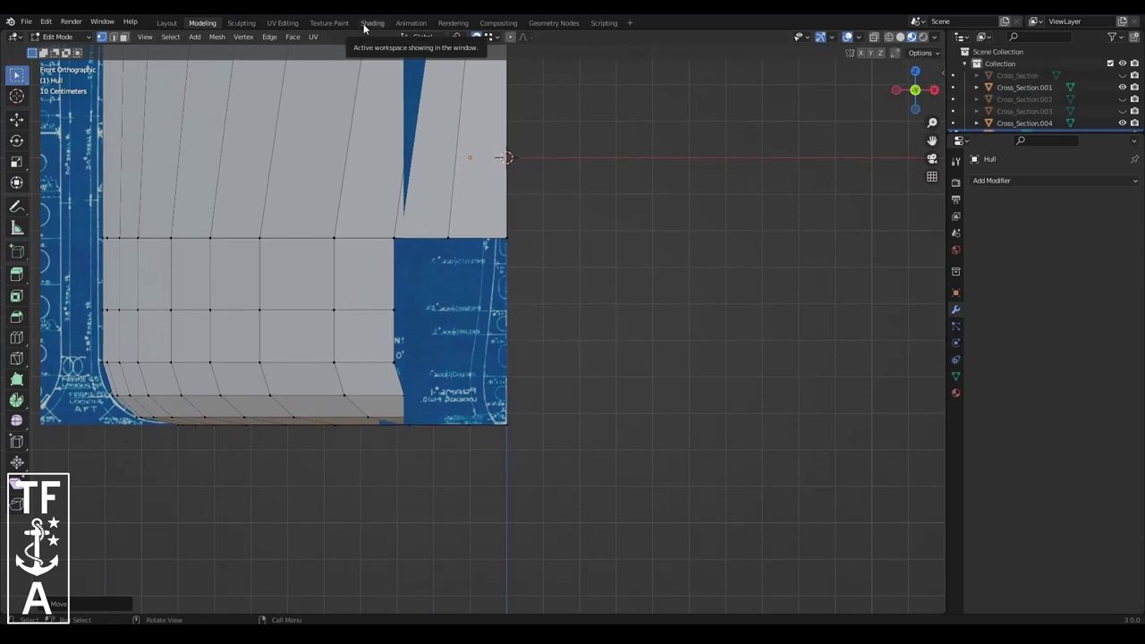
- Set Cross_Section.004's material blend mode to Alpha Blend at alpha 0.591, then return to Modeling
click(373, 23)
click(592, 249)
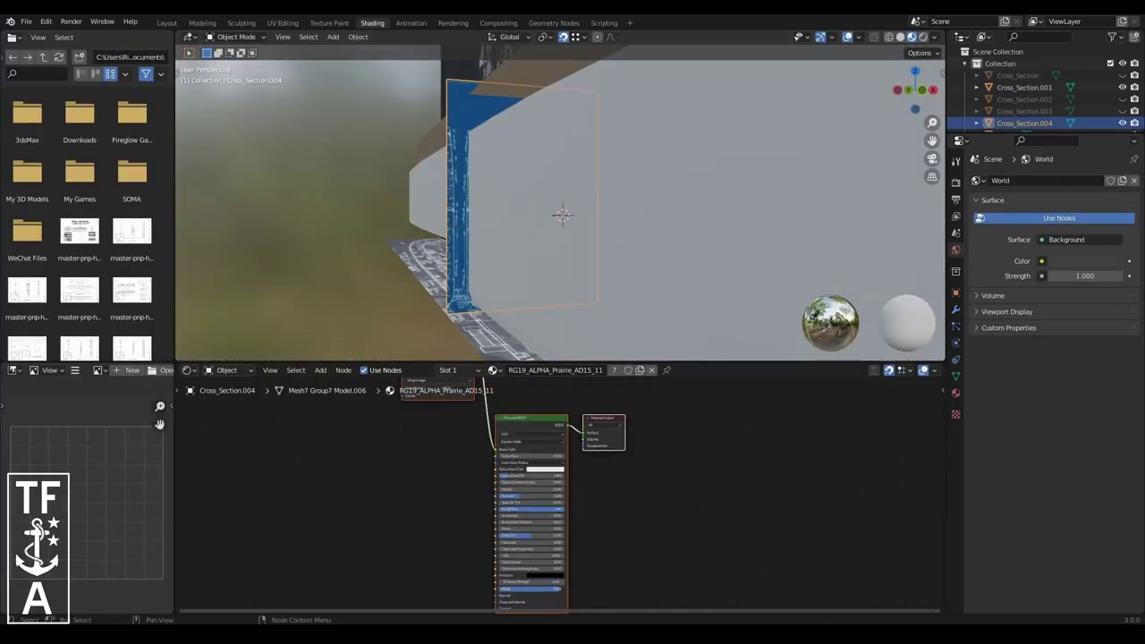
middle_drag(890, 116, 904, 143)
click(956, 393)
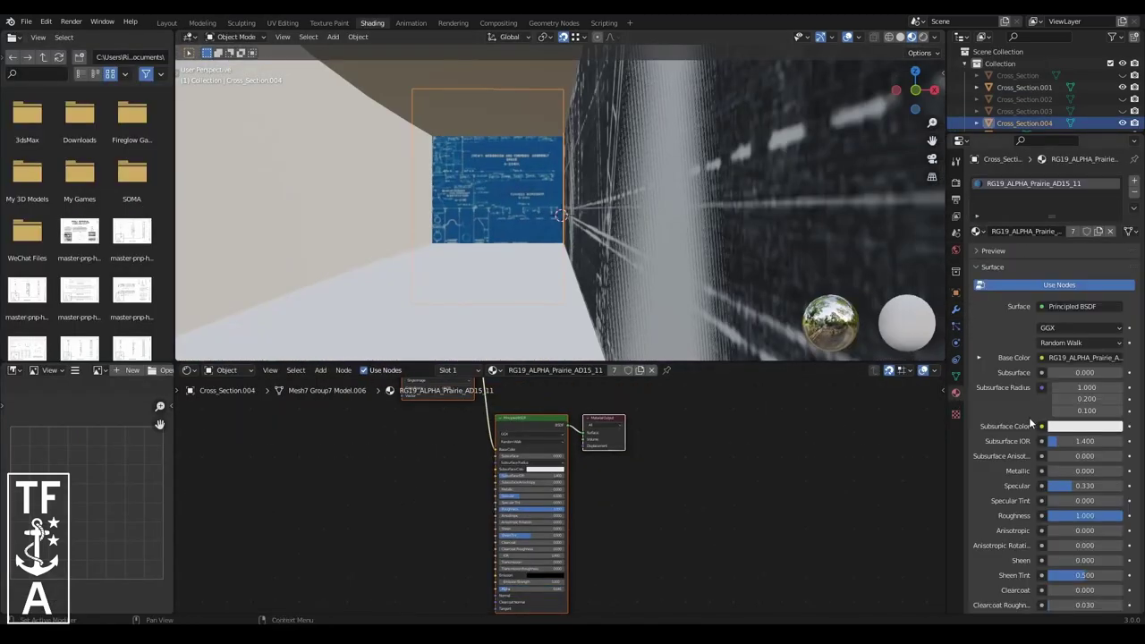
scroll(1056, 402, down, 10)
click(1088, 465)
click(1062, 519)
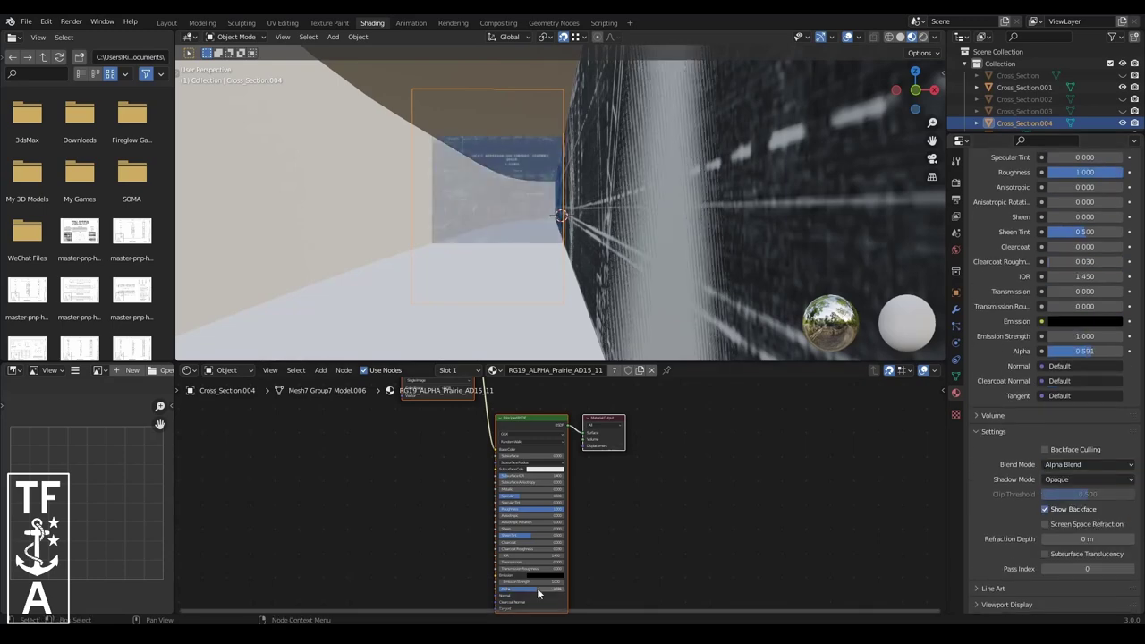
click(281, 37)
click(202, 23)
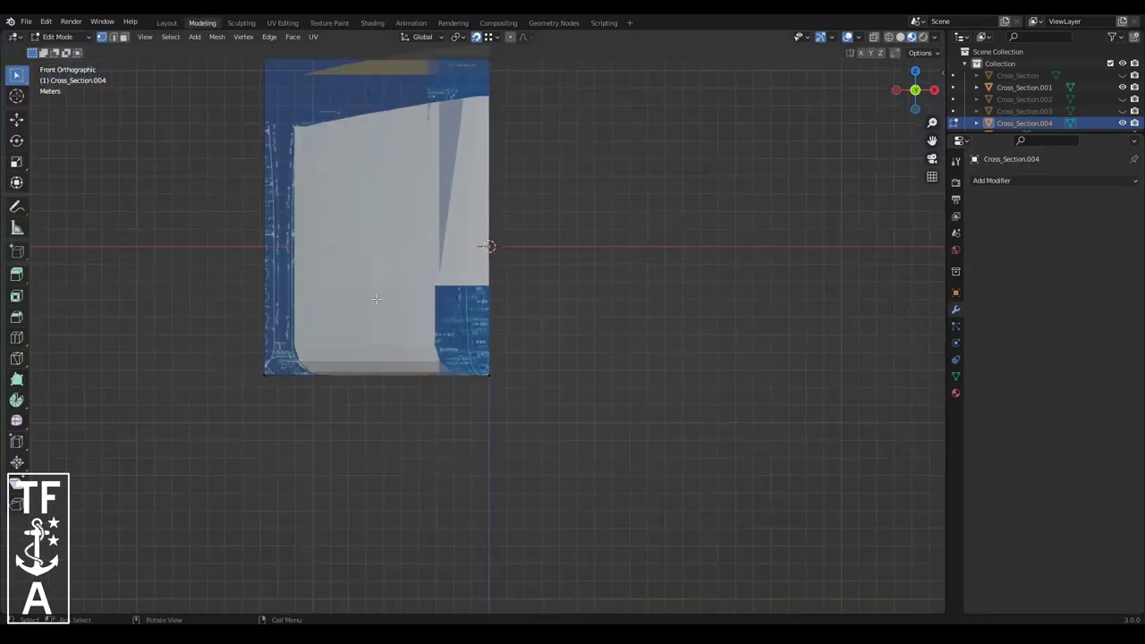
- In Hull Edit Mode, slide the first lower and next-row vertices along X onto the blueprint
click(319, 173)
scroll(434, 293, up, 5)
shift+scroll(537, 313, up, 3)
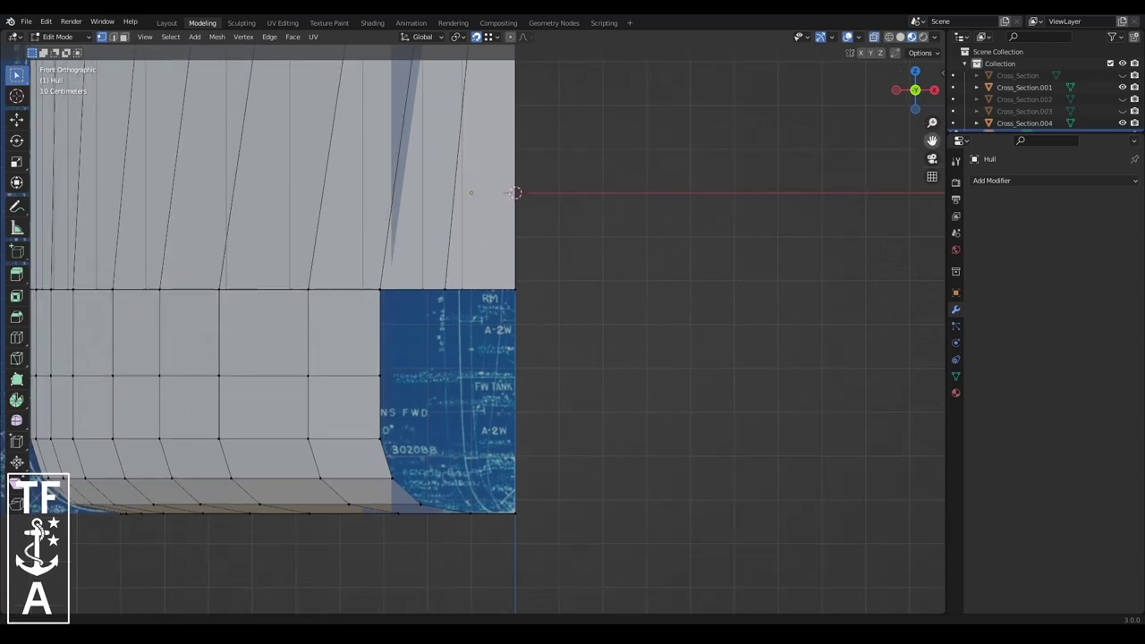
scroll(411, 506, up, 1)
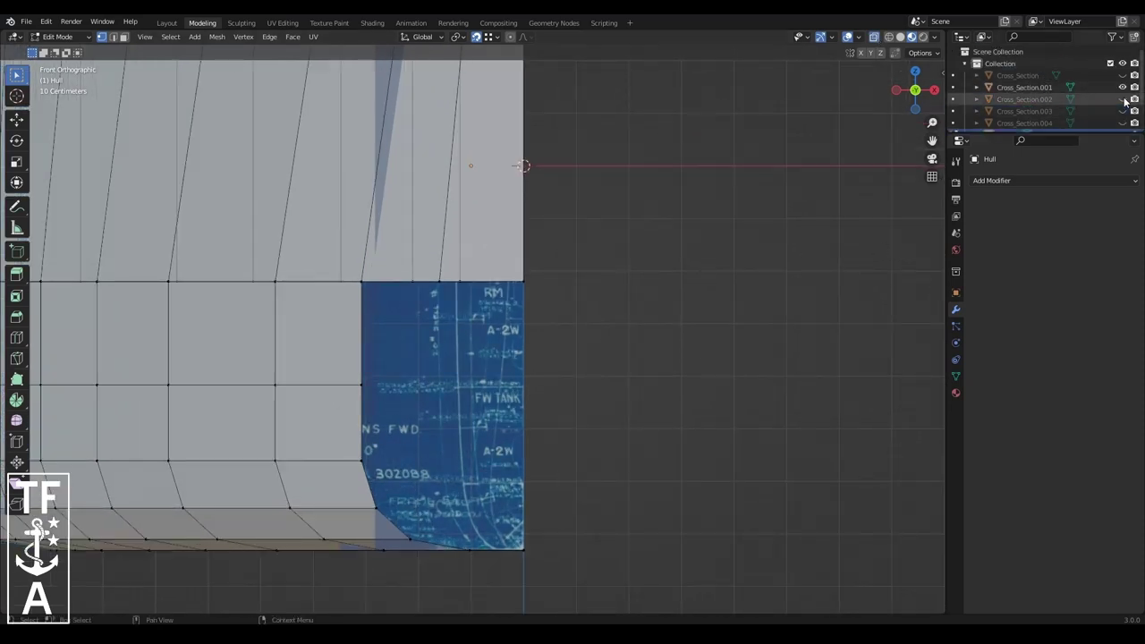
key(g)
key(x)
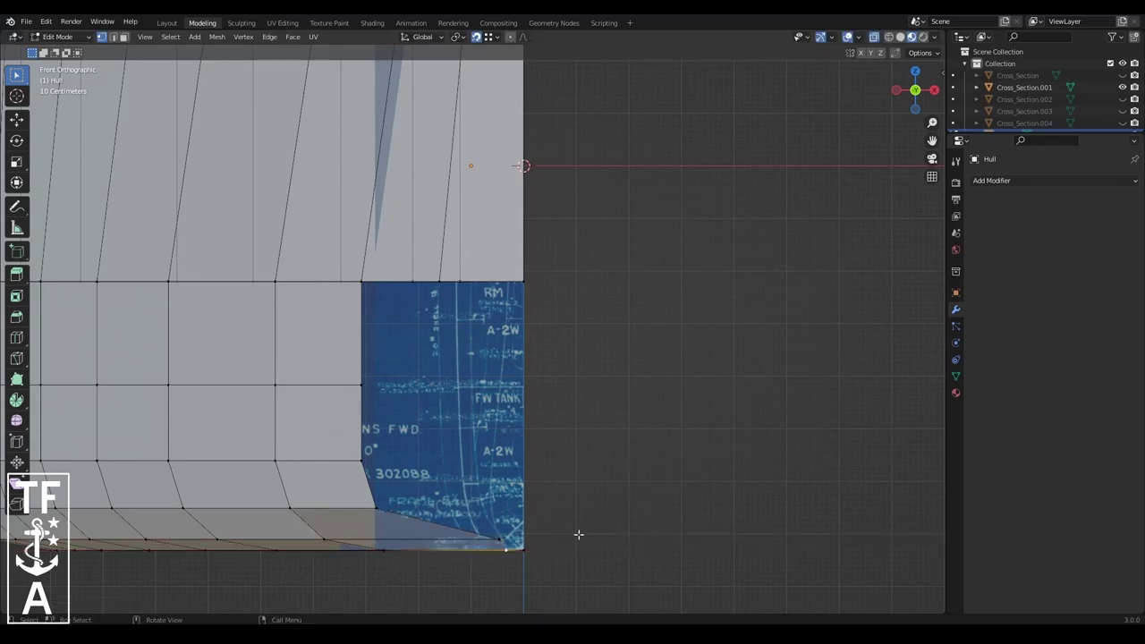
click(369, 501)
key(g)
key(x)
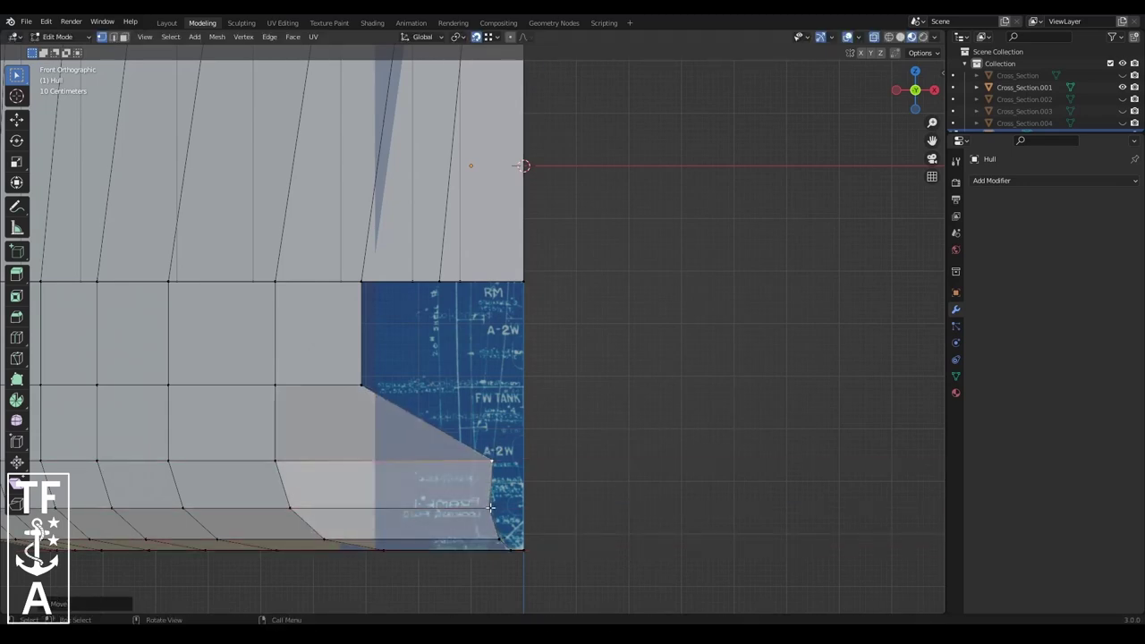
click(577, 508)
key(g)
key(x)
click(368, 286)
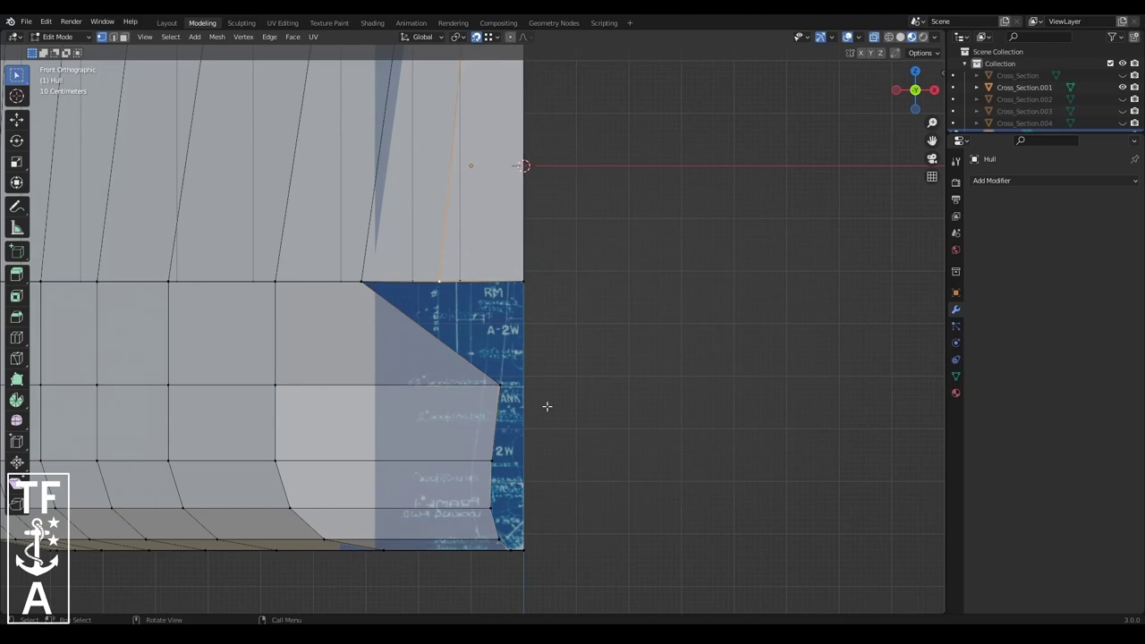
key(g)
key(x)
click(734, 388)
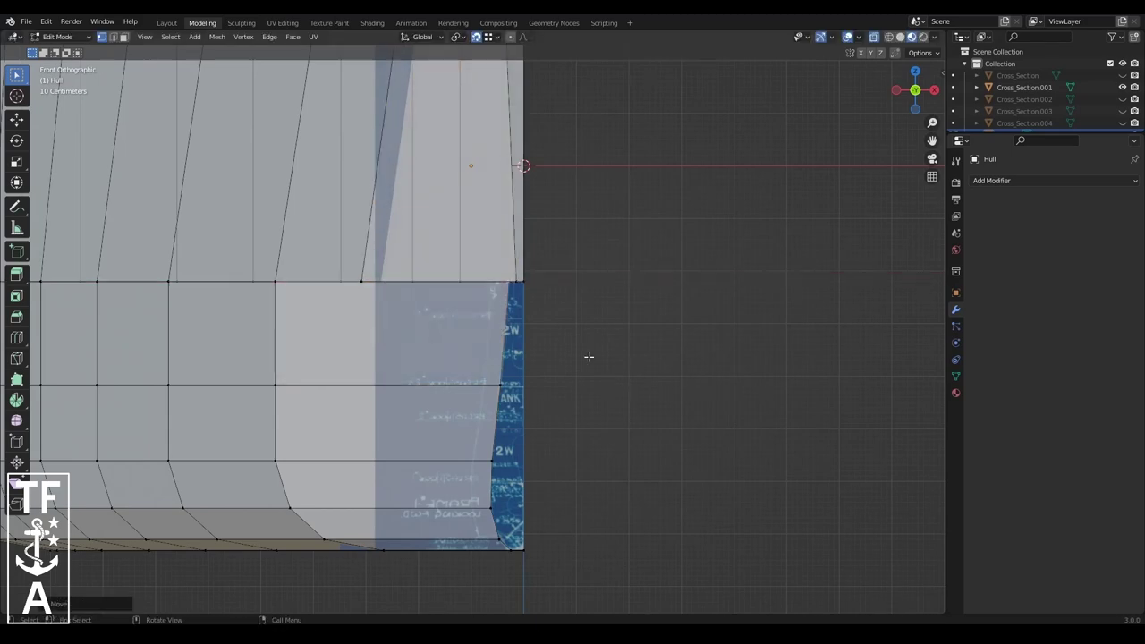
- Redo the top-row vertex slide to the hull's right edge and slide the bottom vertex along X
key(ctrl+z)
key(g)
key(x)
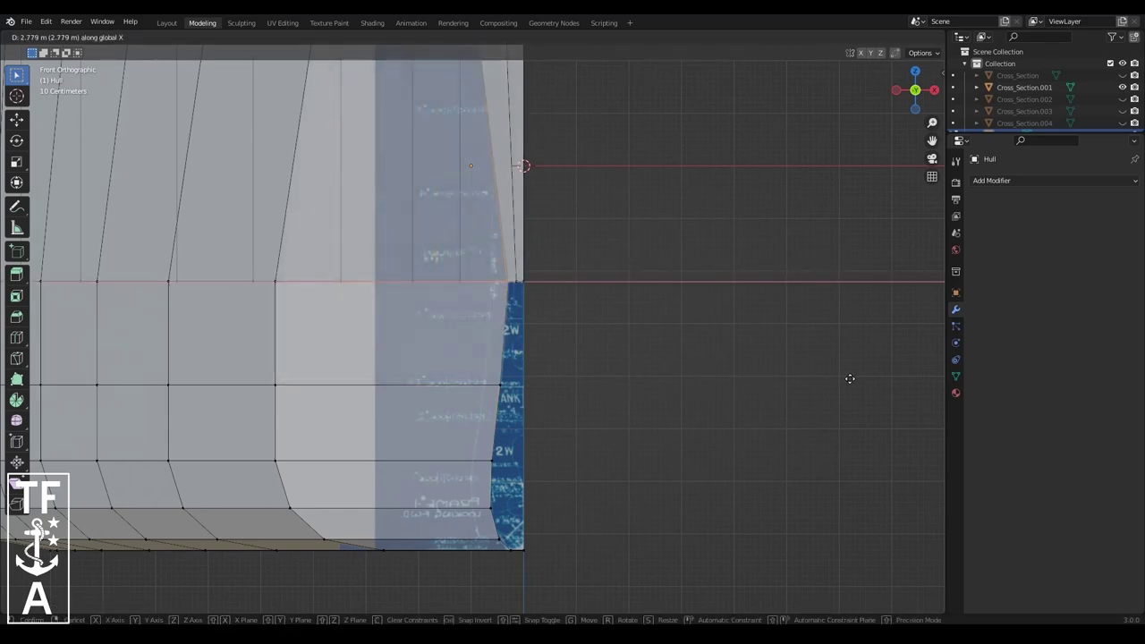
click(850, 378)
scroll(537, 439, down, 3)
scroll(445, 451, up, 1)
scroll(446, 451, up, 2)
scroll(797, 424, up, 2)
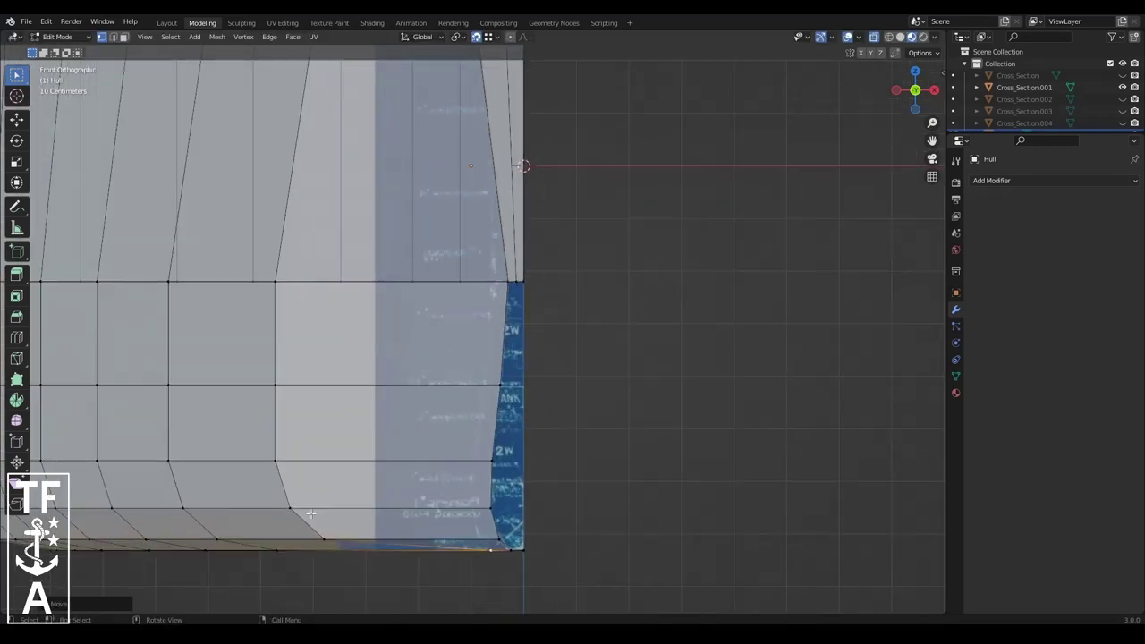
key(g)
key(x)
click(296, 508)
- Slide the remaining bottom and side vertices along X to follow the curved bilge outline
key(g)
key(x)
click(851, 499)
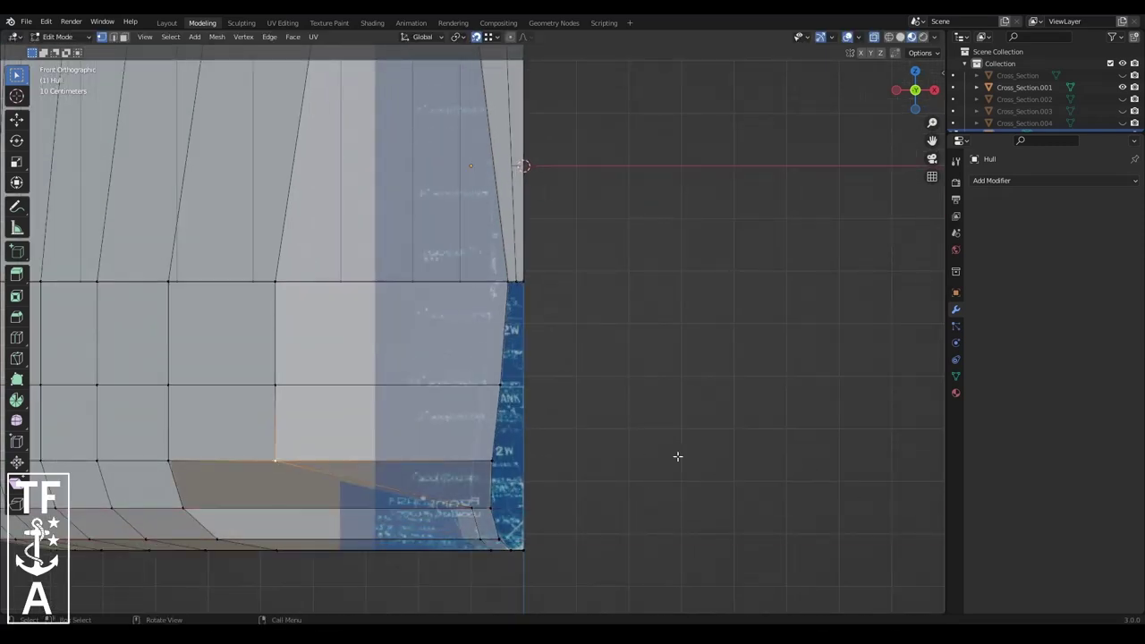
key(g)
key(x)
click(869, 463)
click(275, 384)
key(g)
key(x)
click(491, 383)
click(492, 282)
key(g)
key(x)
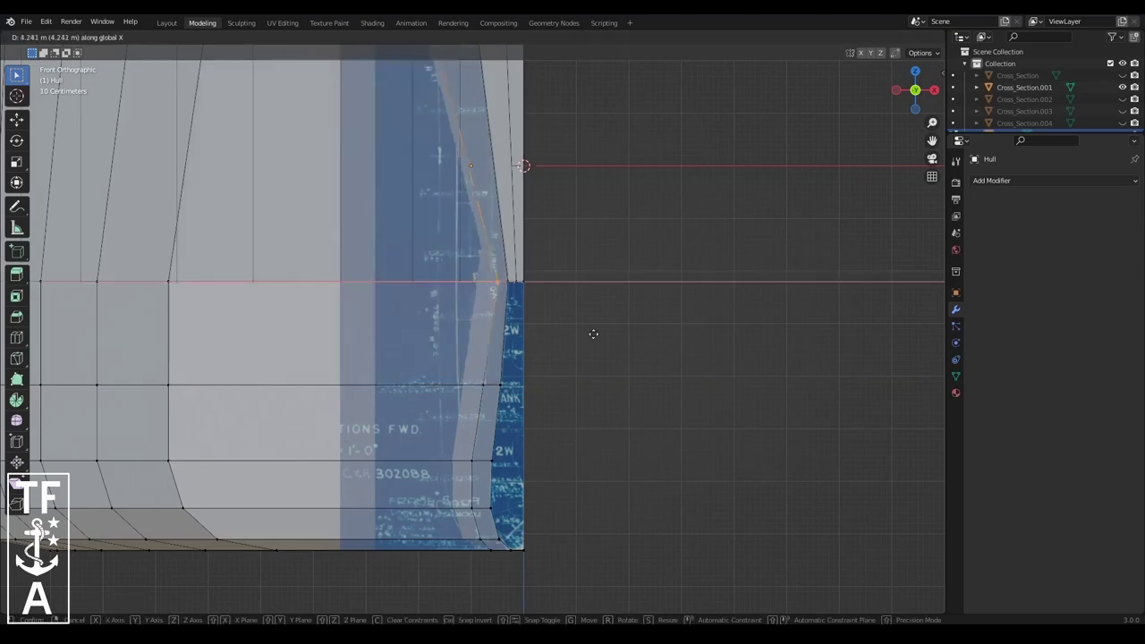
click(587, 332)
scroll(585, 332, down, 2)
mouse_move(820, 158)
middle_down()
mouse_move(627, 268)
mouse_move(612, 298)
middle_up()
- Show the Cross_Section.002 profile plane and view the hull from the front
scroll(612, 298, up, 5)
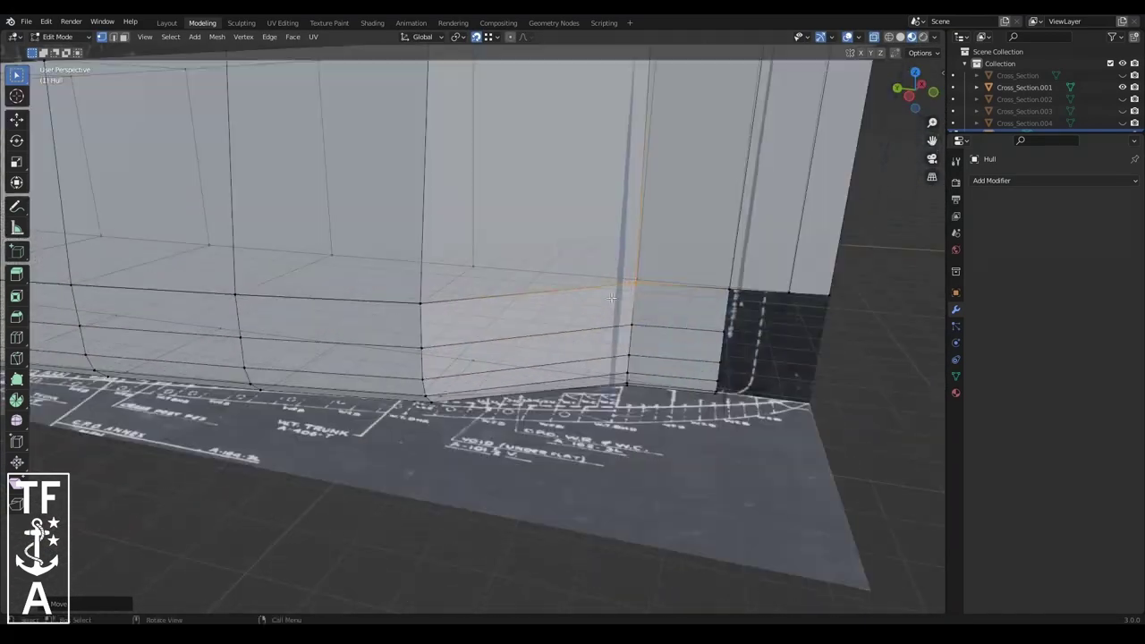
scroll(617, 363, down, 3)
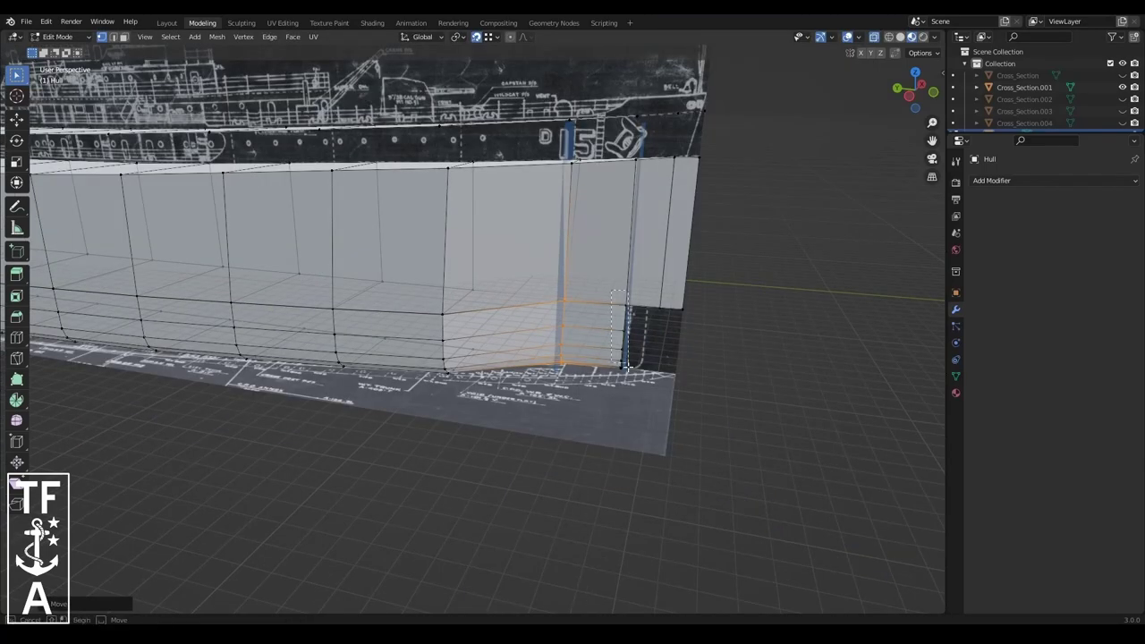
middle_drag(626, 367, 895, 179)
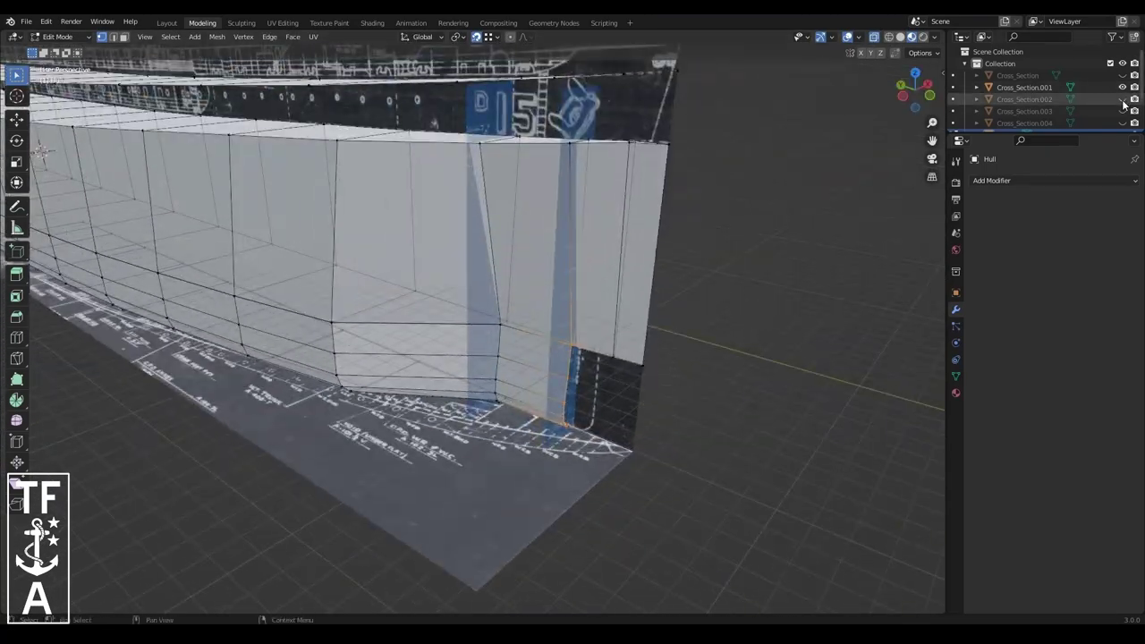
ctrl+click(1123, 99)
click(144, 37)
key(KP_1)
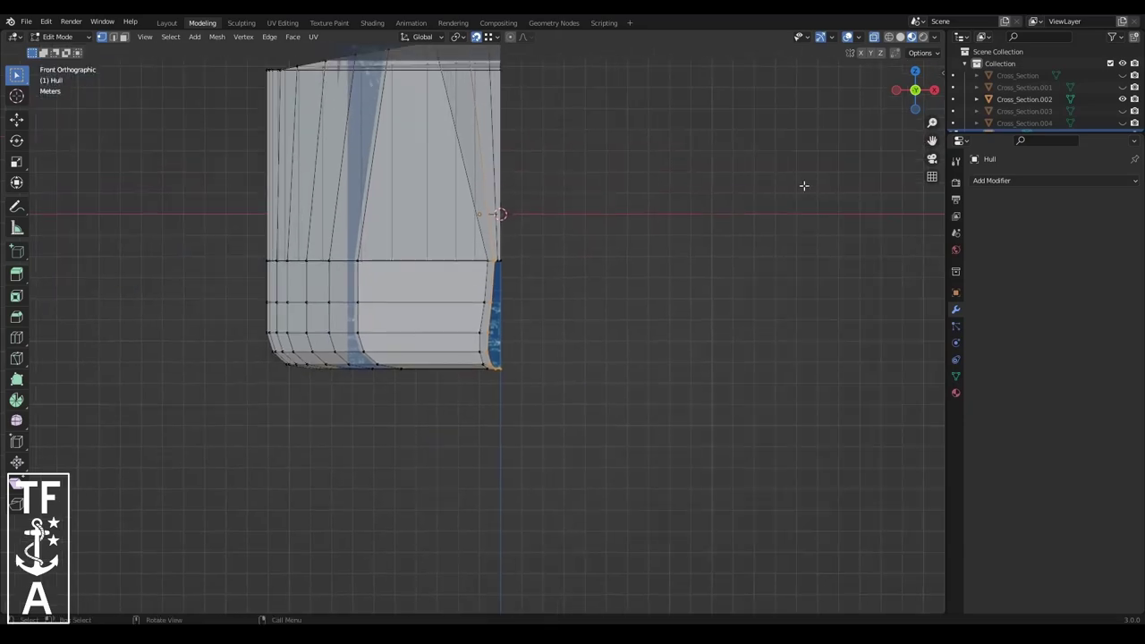
- Return to Object Mode and select the Cross_Section.002 plane near the hull's end
scroll(393, 315, up, 4)
mouse_move(506, 192)
middle_down()
mouse_move(519, 249)
mouse_move(490, 346)
middle_up()
middle_drag(467, 281, 483, 400)
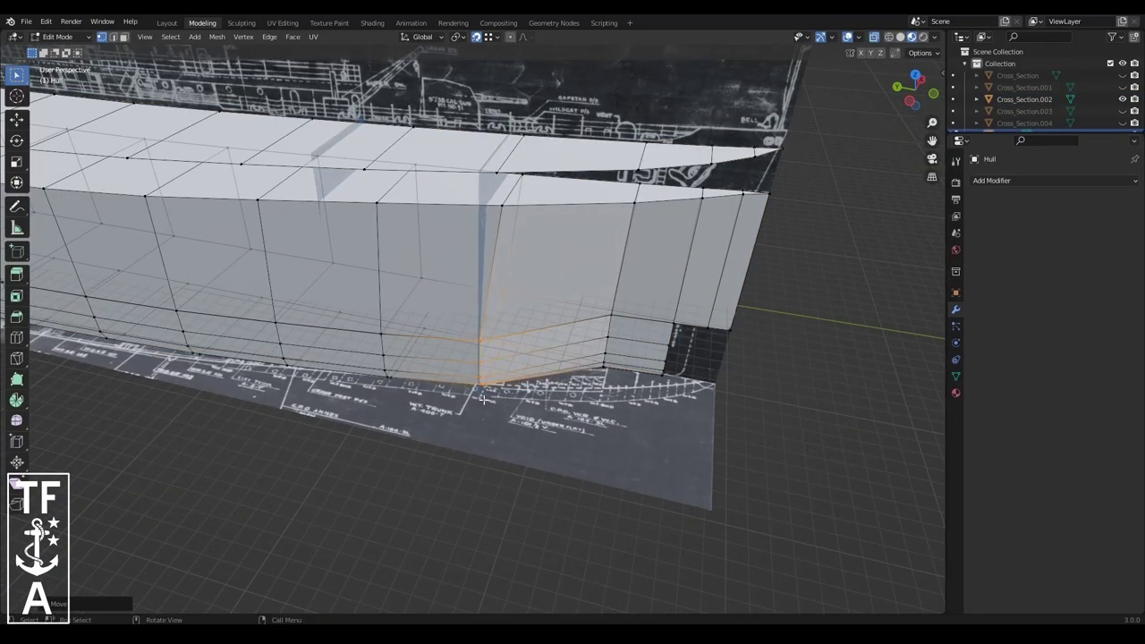
key(Tab)
click(518, 204)
- Move the Cross_Section.002 plane clear of the hull and re-enter Edit Mode on Hull in front view
drag(518, 204, 835, 406)
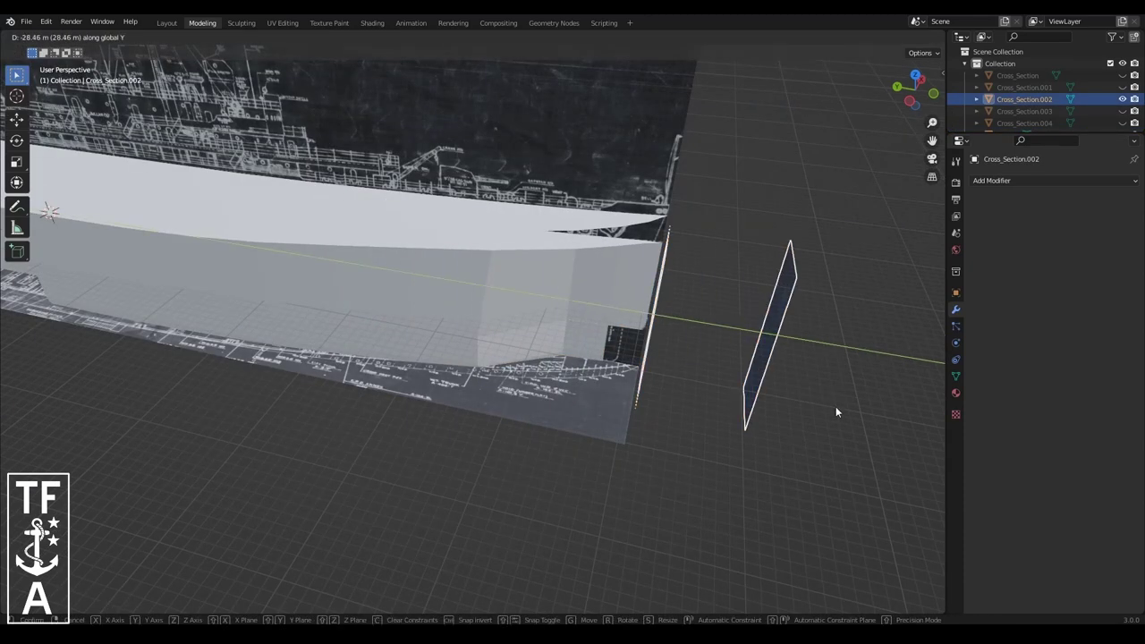
click(107, 37)
click(330, 220)
key(Tab)
scroll(511, 459, up, 3)
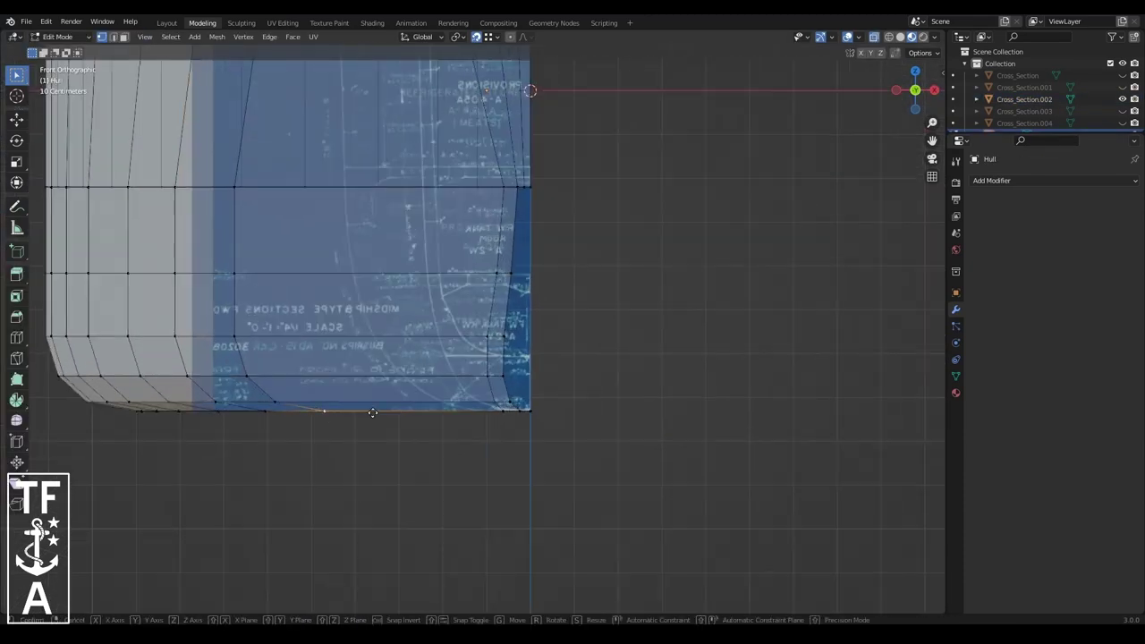
- Slide the hull's bottom-edge vertices along X to match the blueprint section
key(g)
key(x)
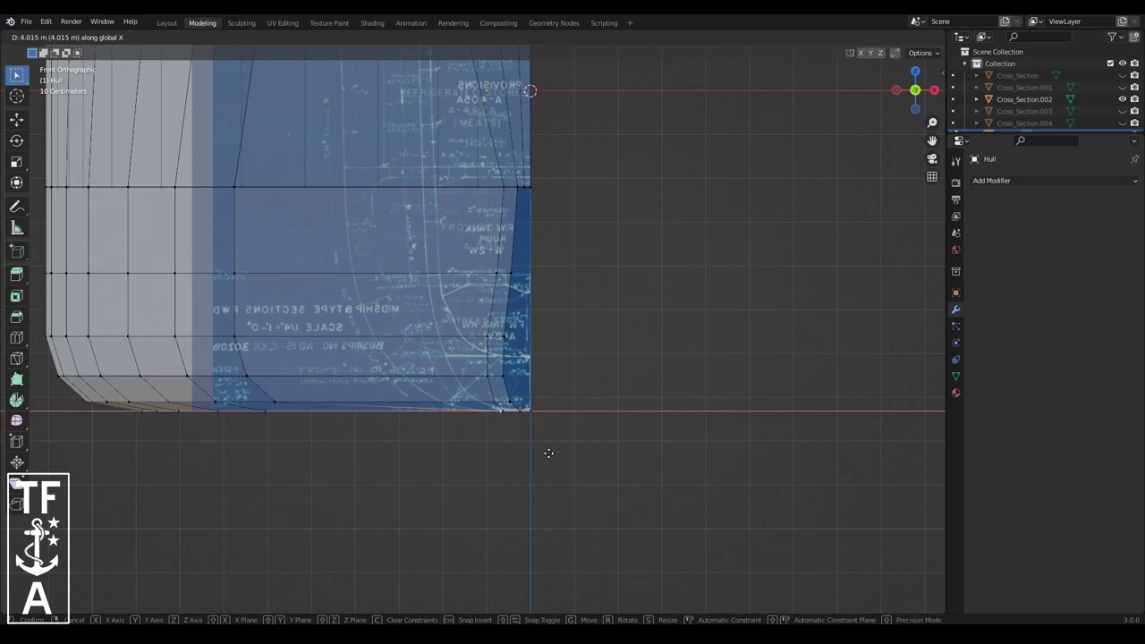
scroll(548, 454, up, 2)
click(201, 432)
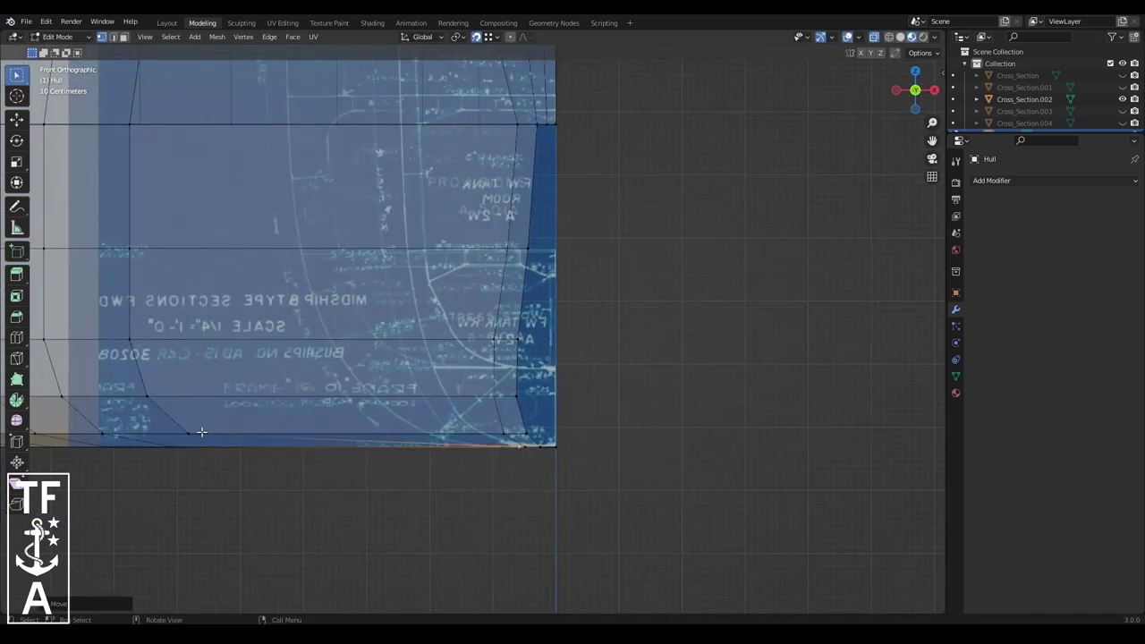
key(g)
key(x)
click(201, 433)
- Slide the next section-outline vertices along X onto the blueprint curve
click(147, 396)
key(g)
key(x)
click(130, 340)
key(g)
key(x)
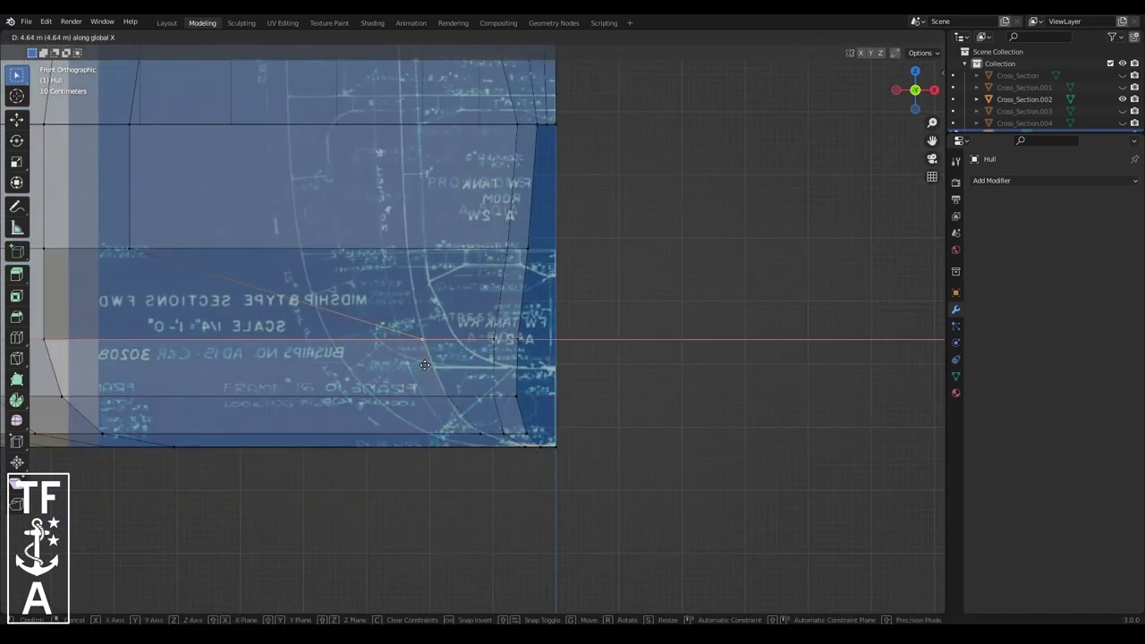
scroll(424, 366, down, 2)
click(262, 216)
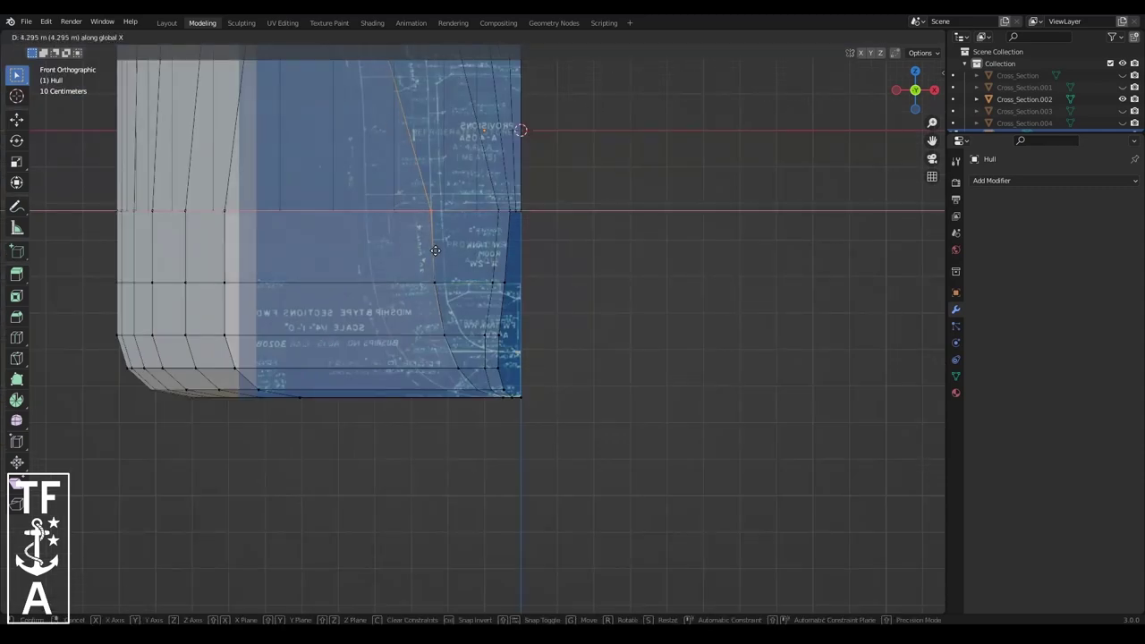
scroll(278, 232, down, 2)
mouse_move(279, 232)
middle_down()
mouse_move(289, 311)
mouse_move(127, 47)
middle_up()
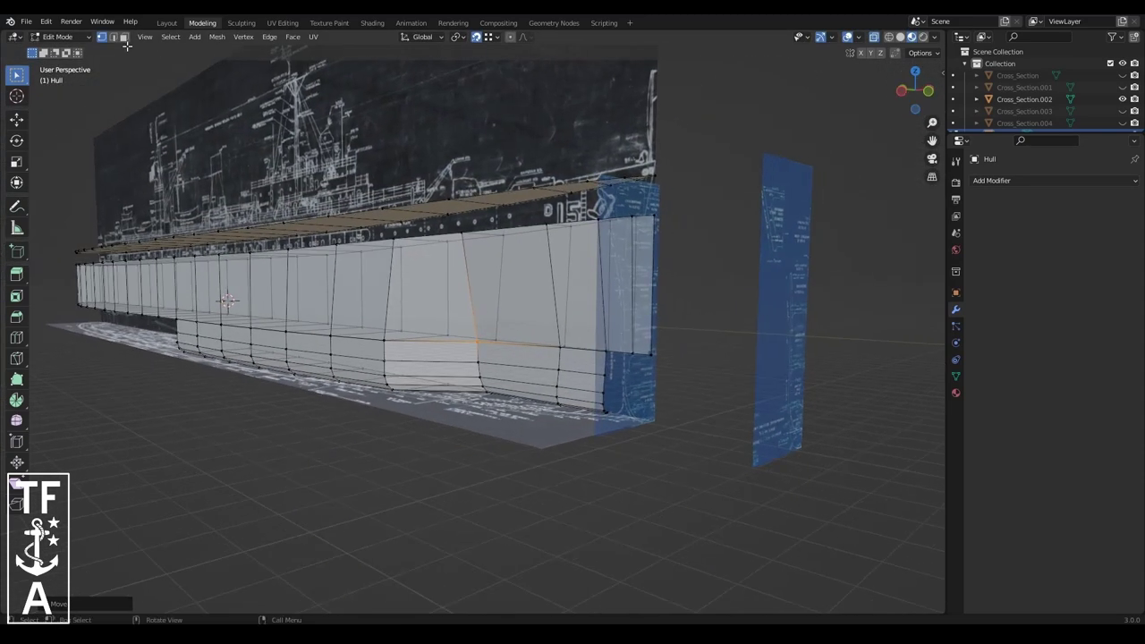
- Loop-cut two horizontal edge loops along the hull side and view the end section from the front
drag(306, 262, 290, 300)
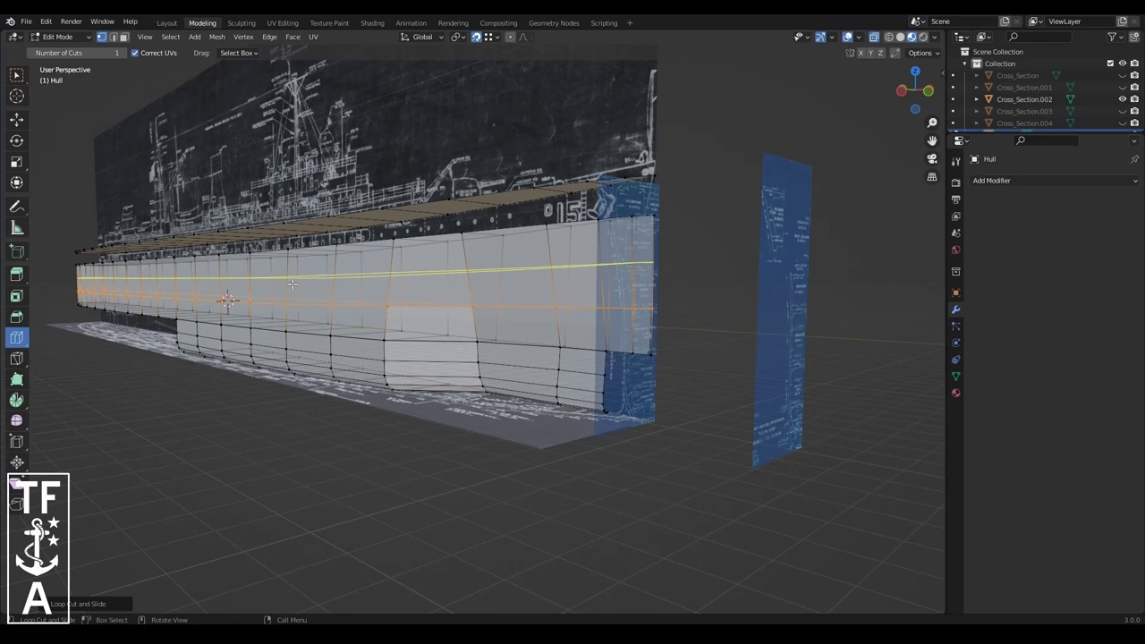
middle_drag(511, 340, 353, 310)
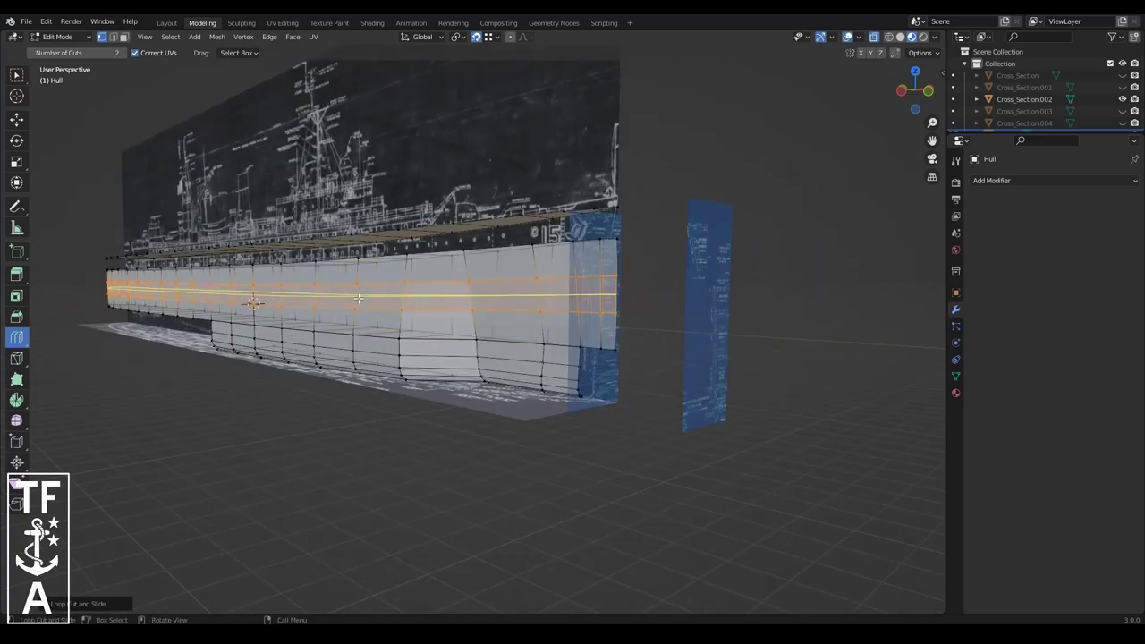
click(144, 36)
click(363, 223)
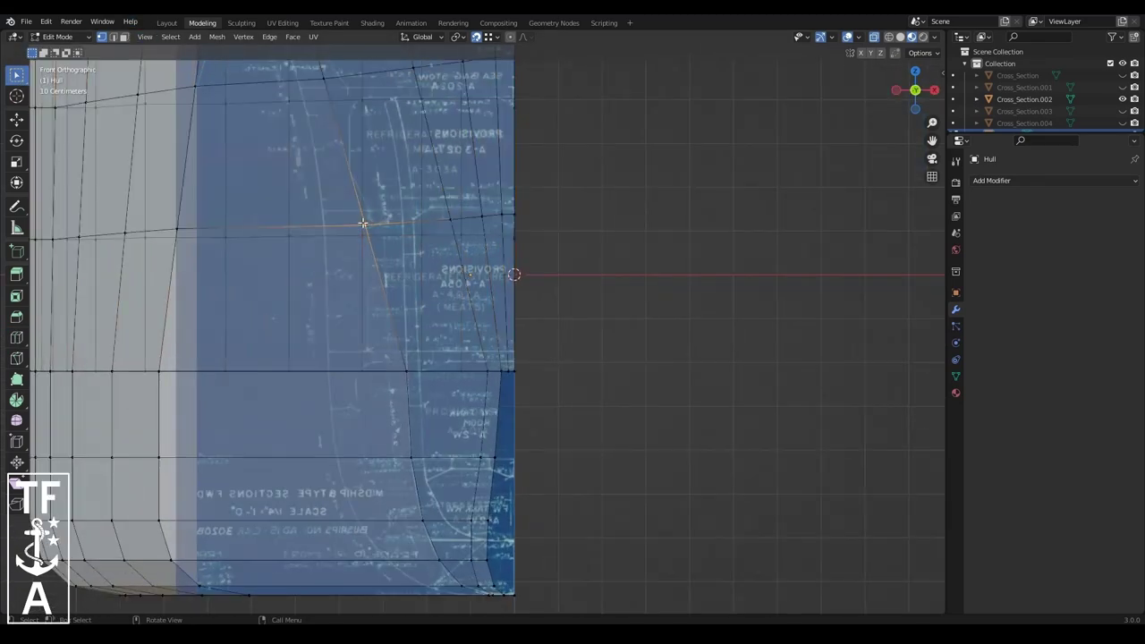
shift+scroll(644, 259, up, 5)
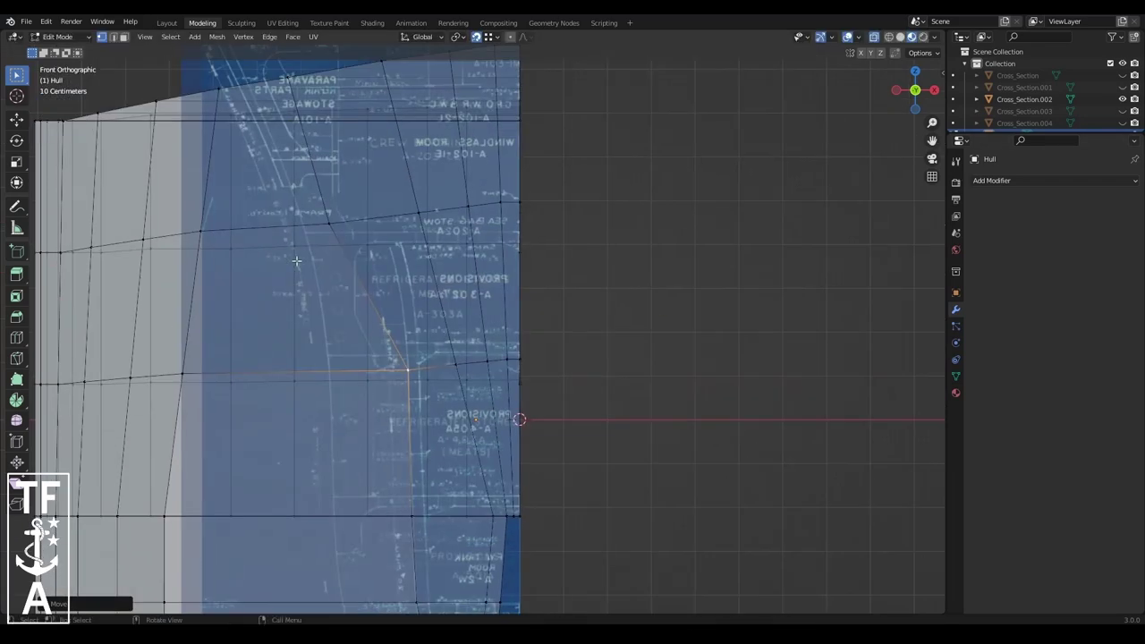
- Slide the bottom and middle-row section vertices along X onto the blueprint outline
key(Escape)
scroll(458, 276, down, 3)
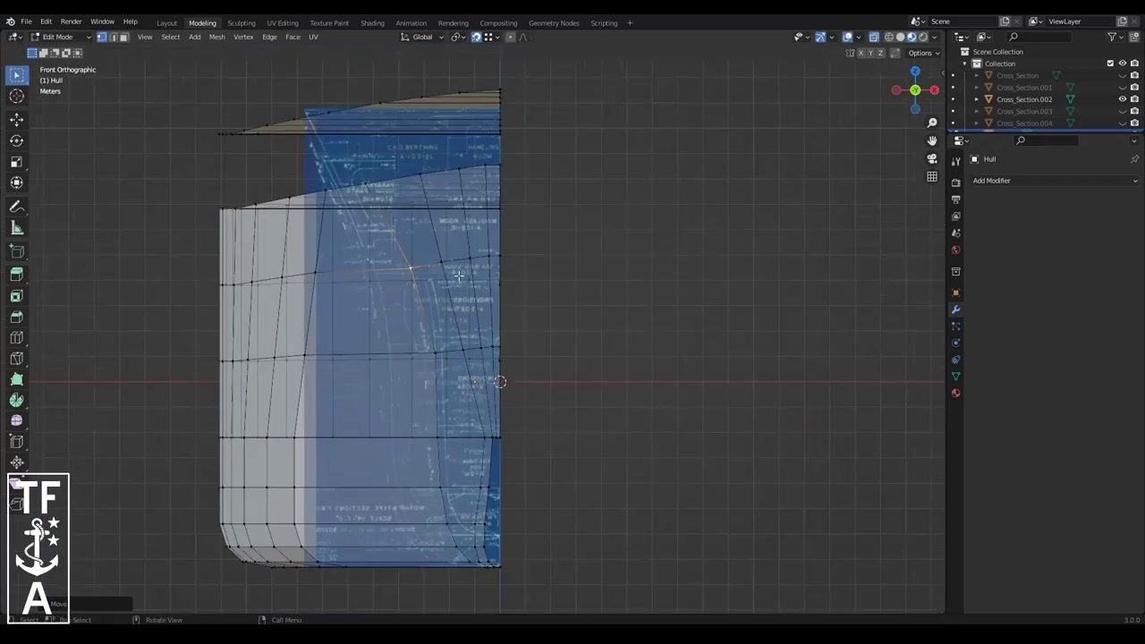
key(g)
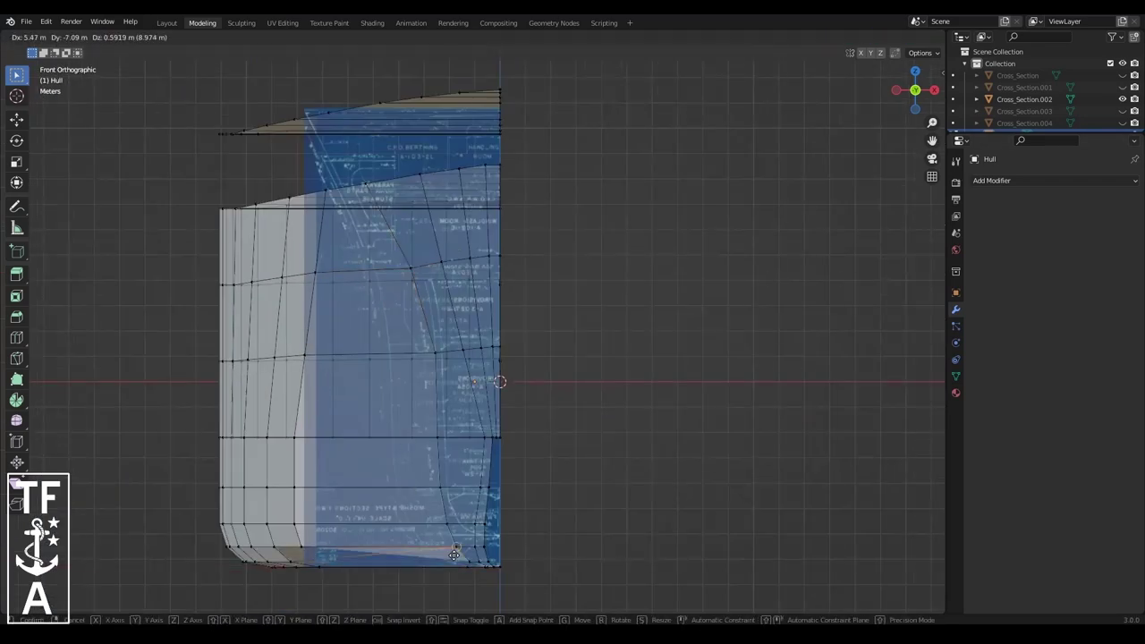
click(454, 577)
scroll(455, 578, up, 4)
click(150, 383)
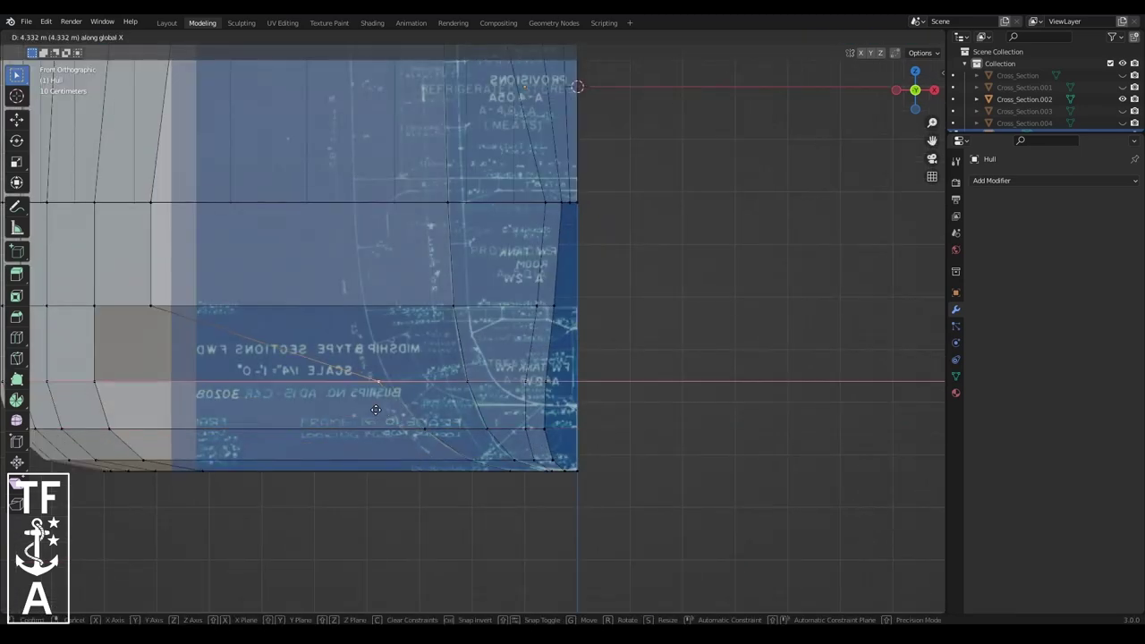
click(389, 383)
click(150, 306)
key(g)
key(x)
click(148, 202)
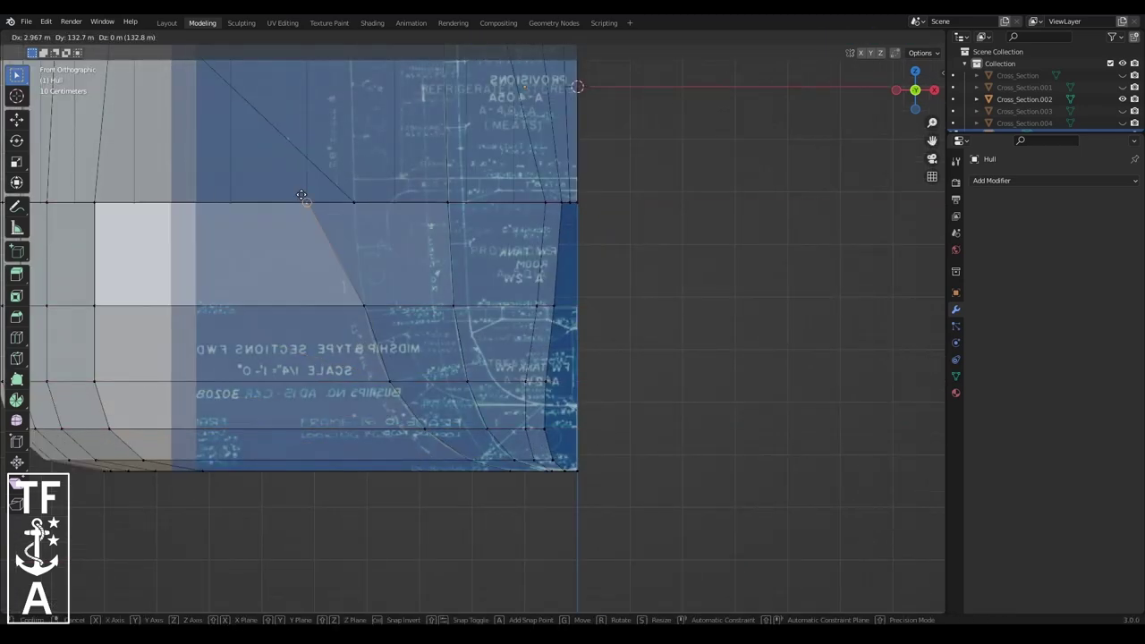
- Slide the upper-row section vertices along X to fit the cross-section curve
drag(932, 141, 975, 386)
key(g)
key(x)
scroll(256, 301, down, 2)
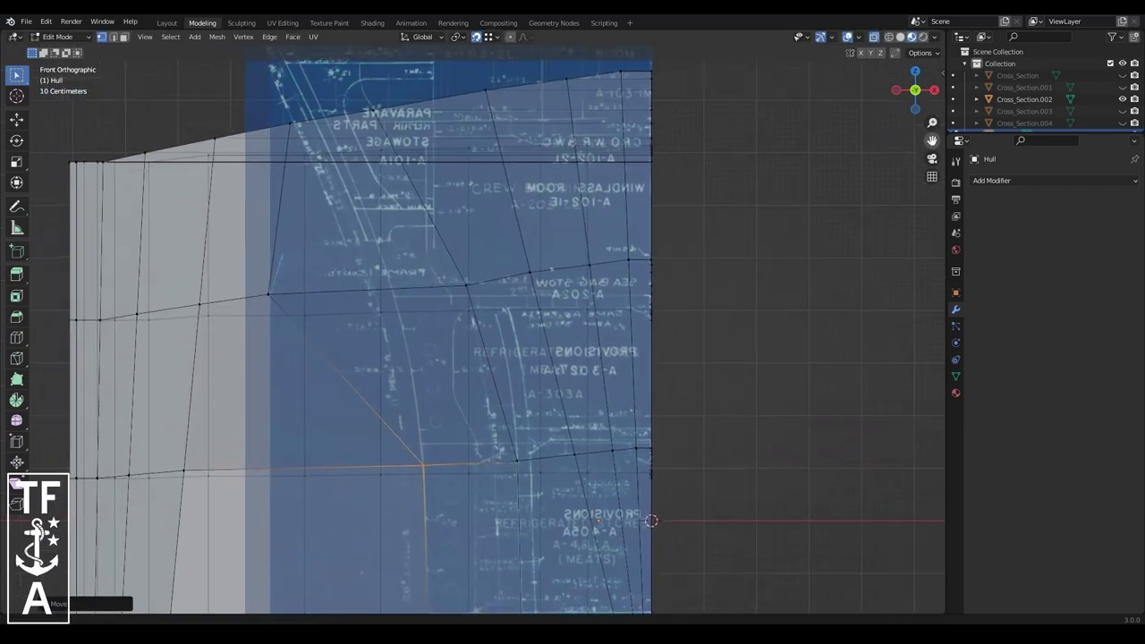
click(332, 301)
key(g)
key(x)
click(416, 396)
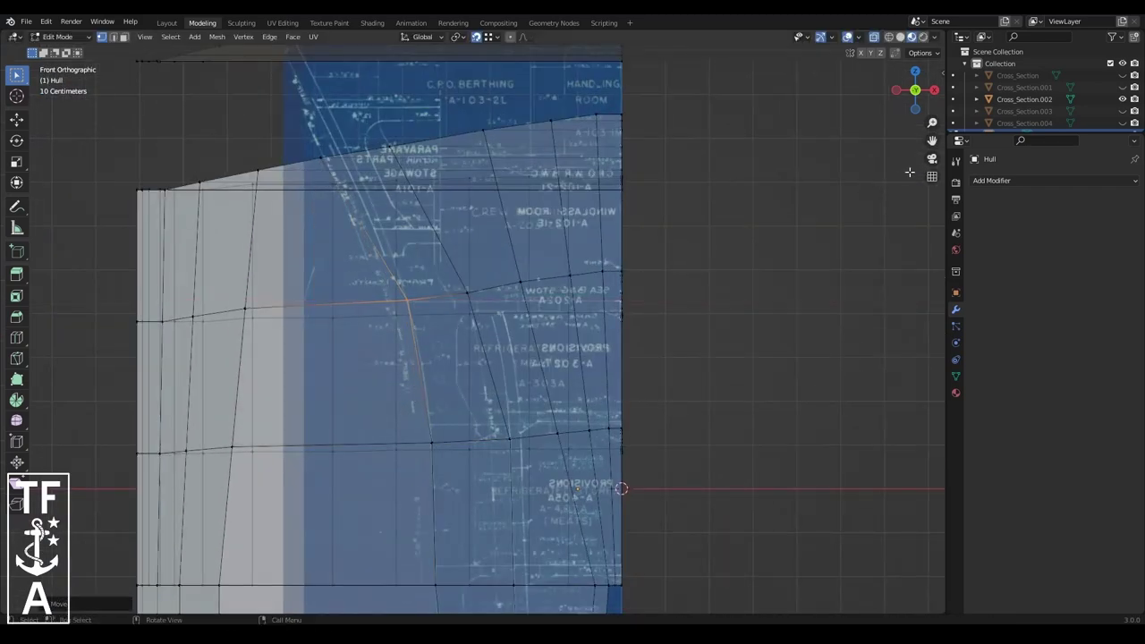
scroll(358, 357, down, 3)
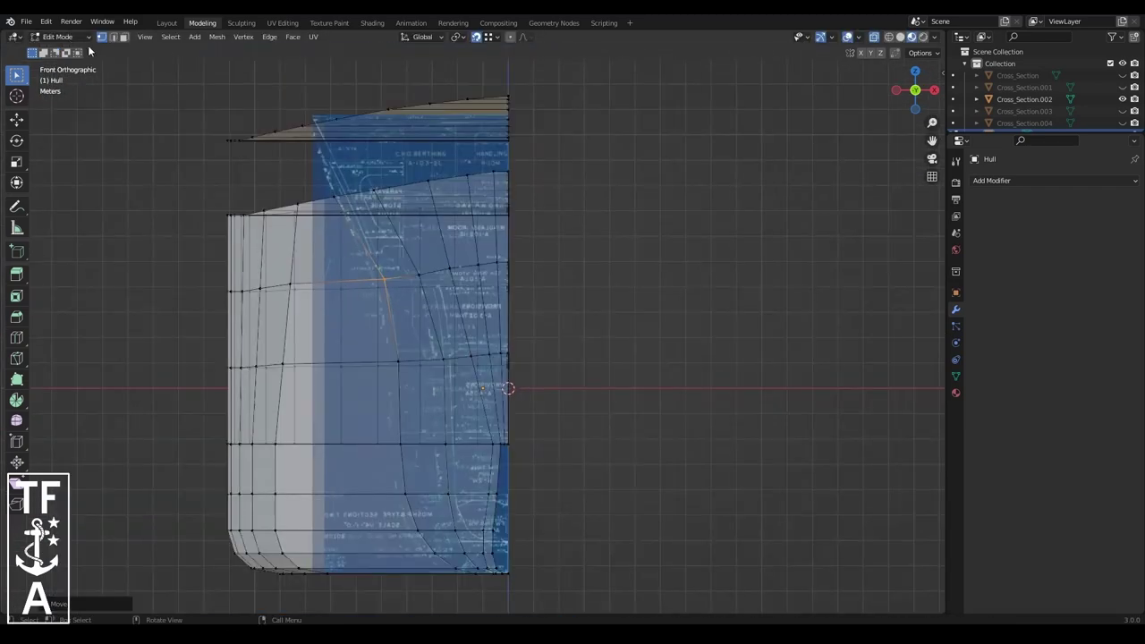
middle_drag(659, 150, 656, 378)
- Move the Cross_Section.002 plane along Y so it sits inside the hull
key(Tab)
click(810, 447)
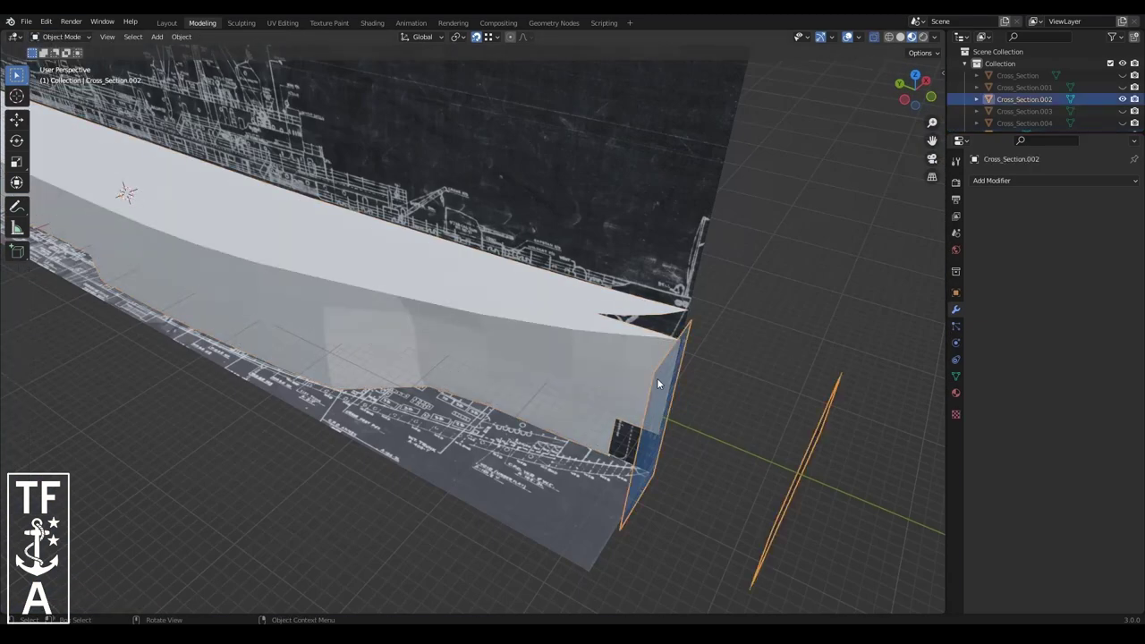
key(g)
key(y)
click(390, 339)
scroll(390, 339, up, 3)
mouse_move(390, 339)
middle_down()
mouse_move(448, 269)
mouse_move(501, 233)
mouse_move(75, 282)
middle_up()
- Turn on X-ray and enter Edit Mode on the hull in front view
key(alt+z)
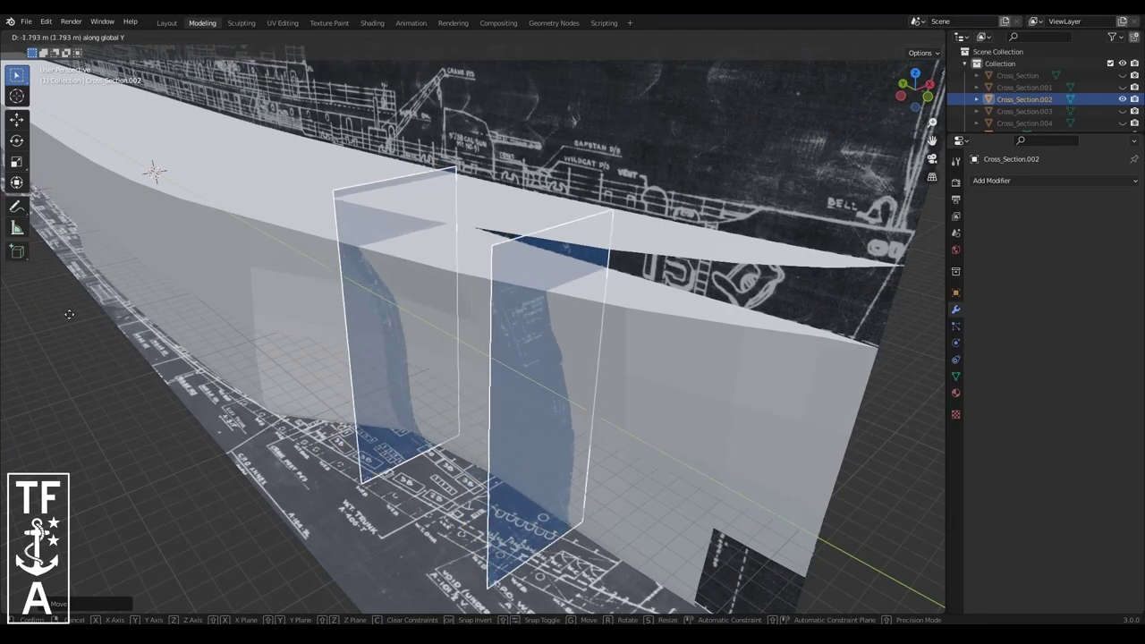
click(465, 318)
key(Tab)
middle_drag(466, 318, 411, 286)
middle_drag(483, 269, 477, 267)
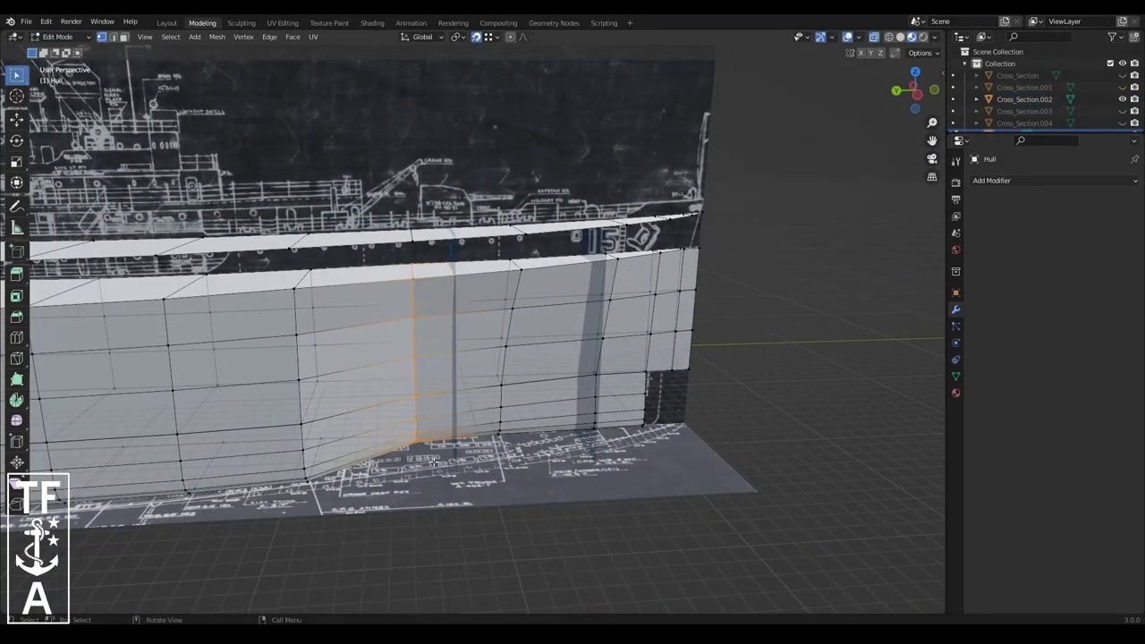
click(934, 89)
click(144, 36)
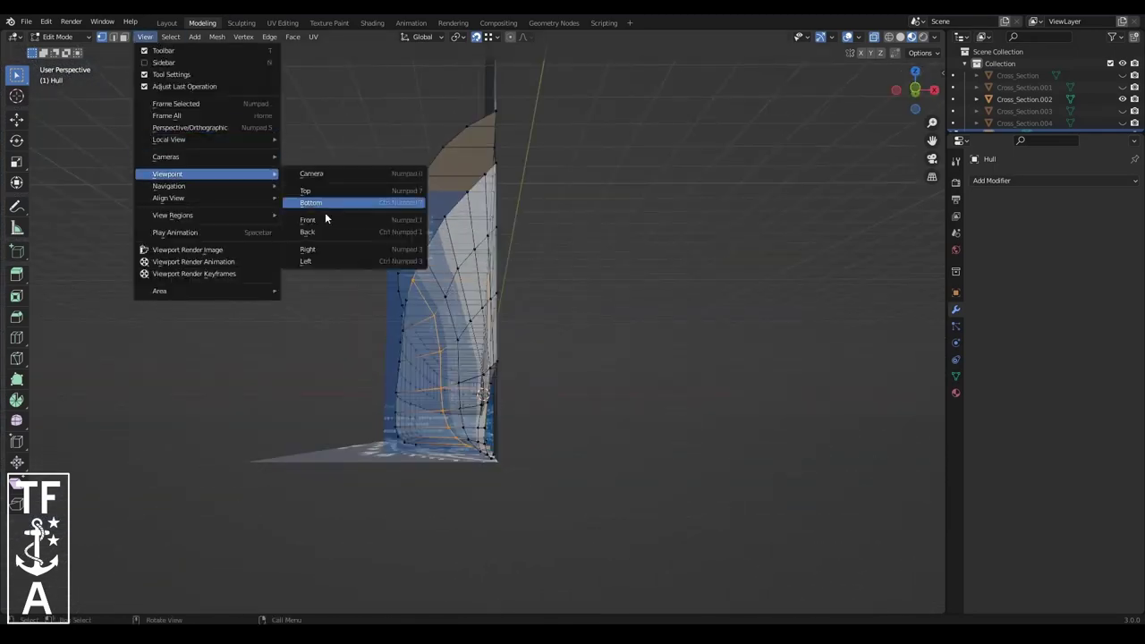
click(322, 206)
- Slide two more vertex selections along X, the last by 0.06532 m, then inspect the grid
key(g)
key(x)
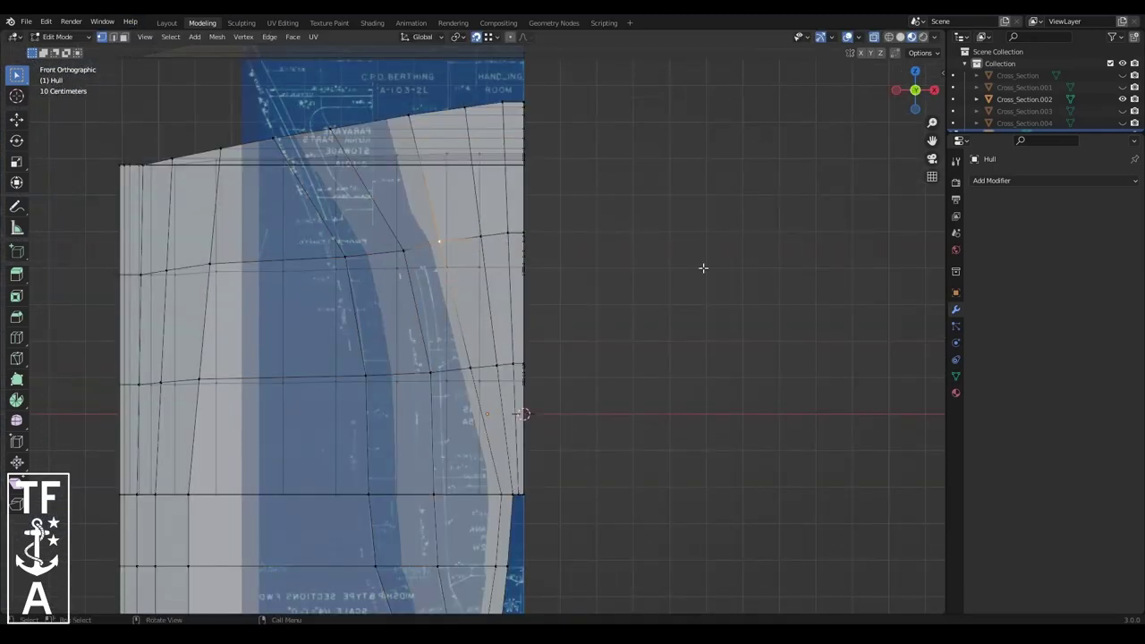
click(656, 346)
key(g)
key(x)
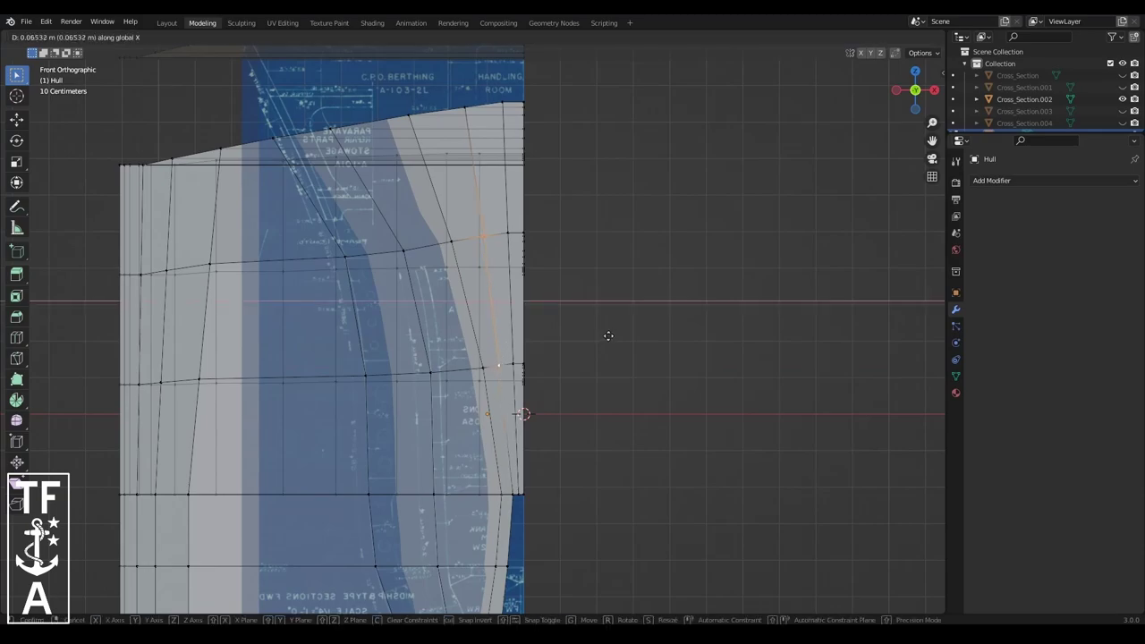
click(506, 235)
scroll(473, 328, down, 2)
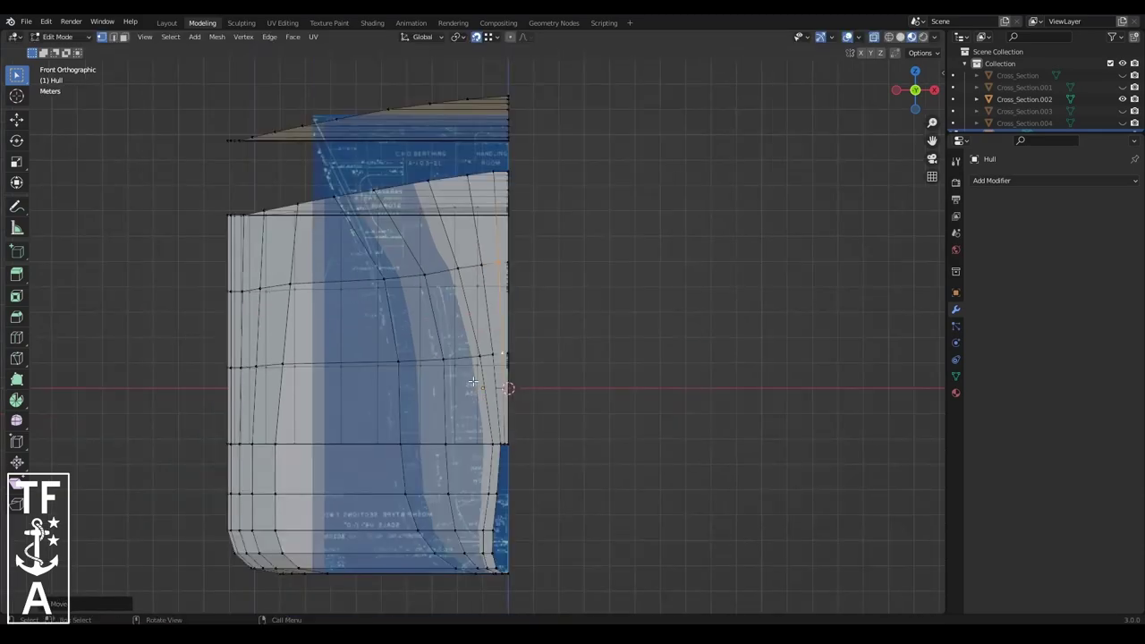
middle_drag(473, 383, 829, 188)
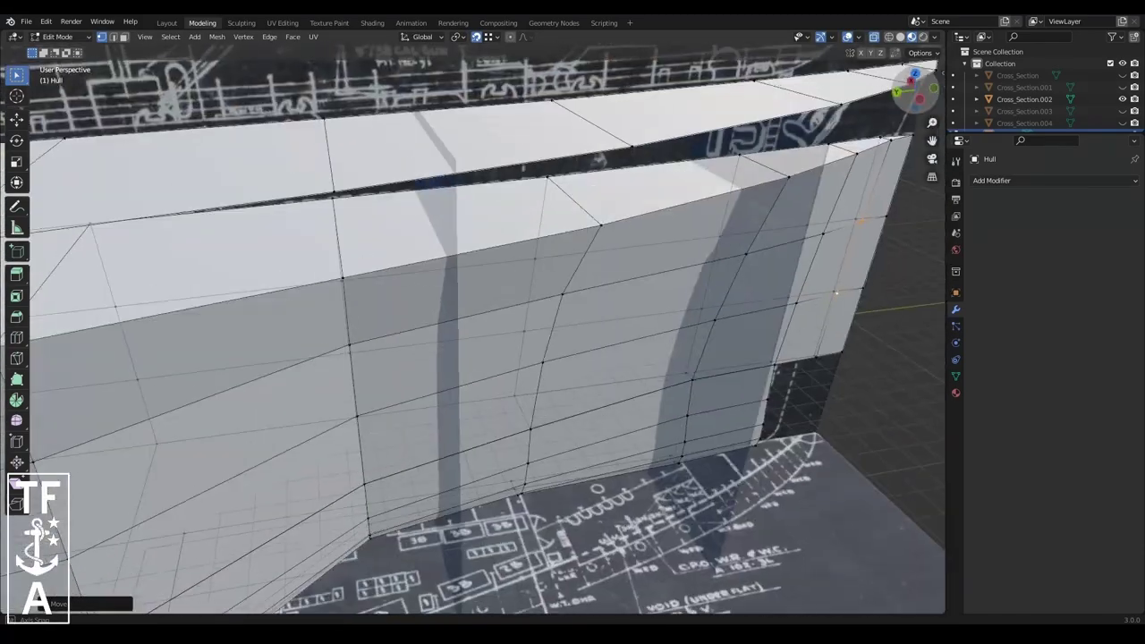
scroll(829, 188, down, 5)
scroll(85, 336, up, 4)
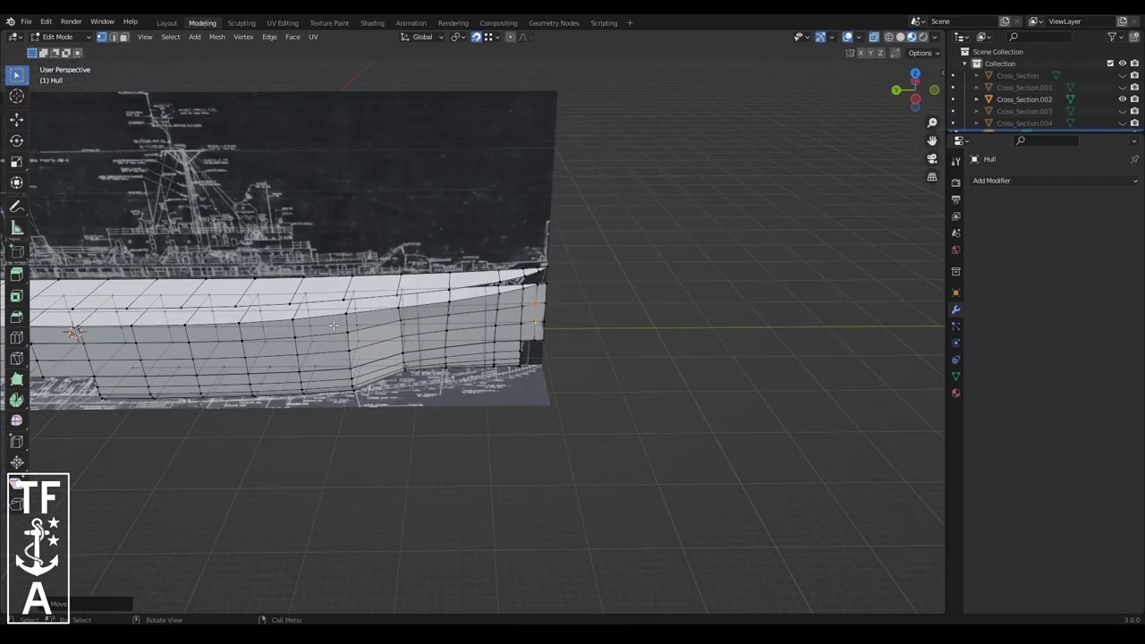
shift+middle_drag(85, 336, 170, 413)
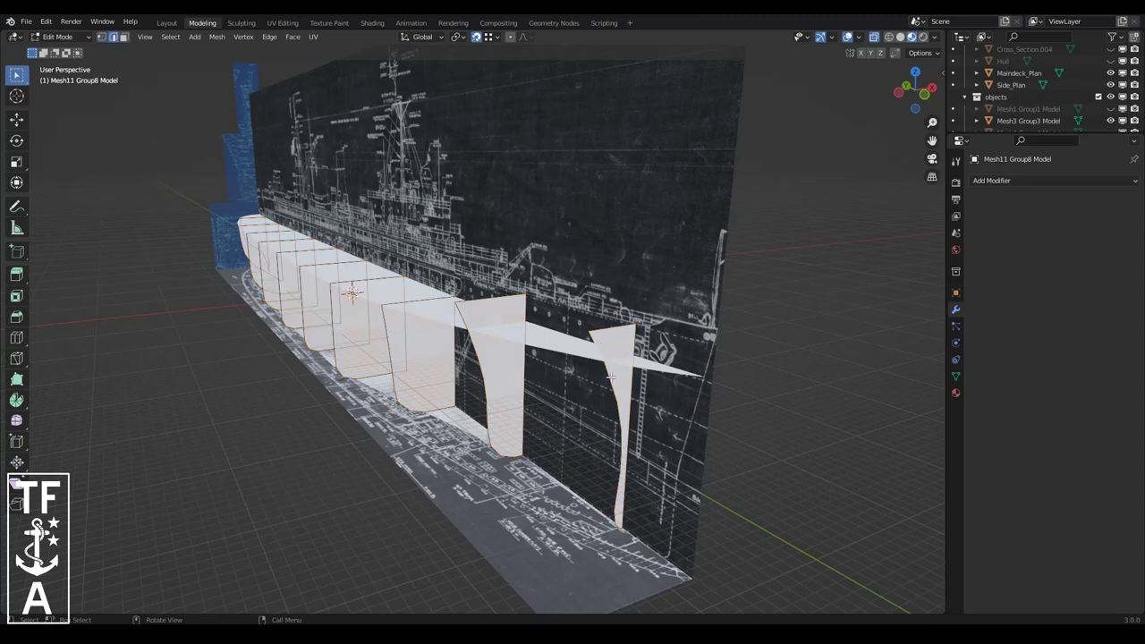
- Bridge the two selected profile edge loops into a curved panel
scroll(617, 519, up, 3)
scroll(534, 458, up, 3)
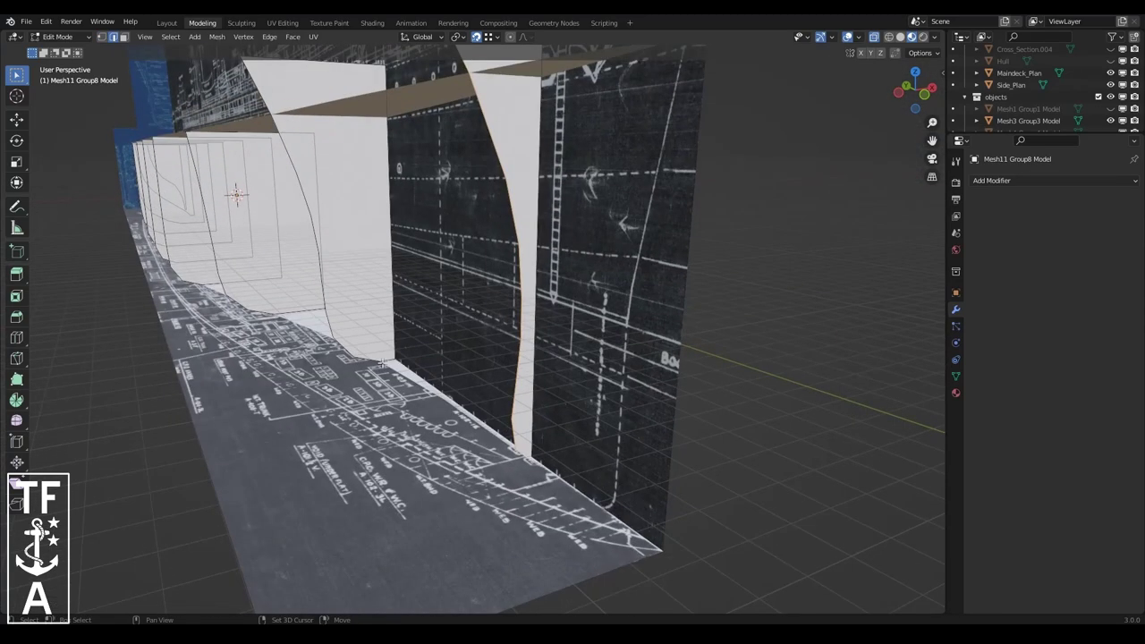
right_click(371, 251)
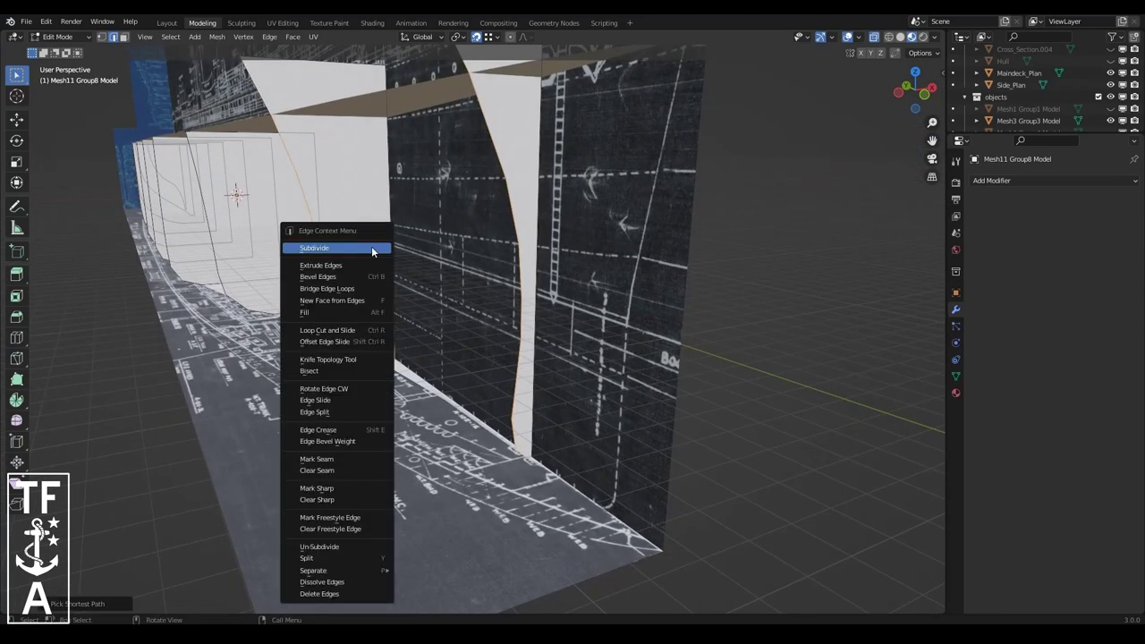
click(342, 289)
drag(916, 88, 525, 262)
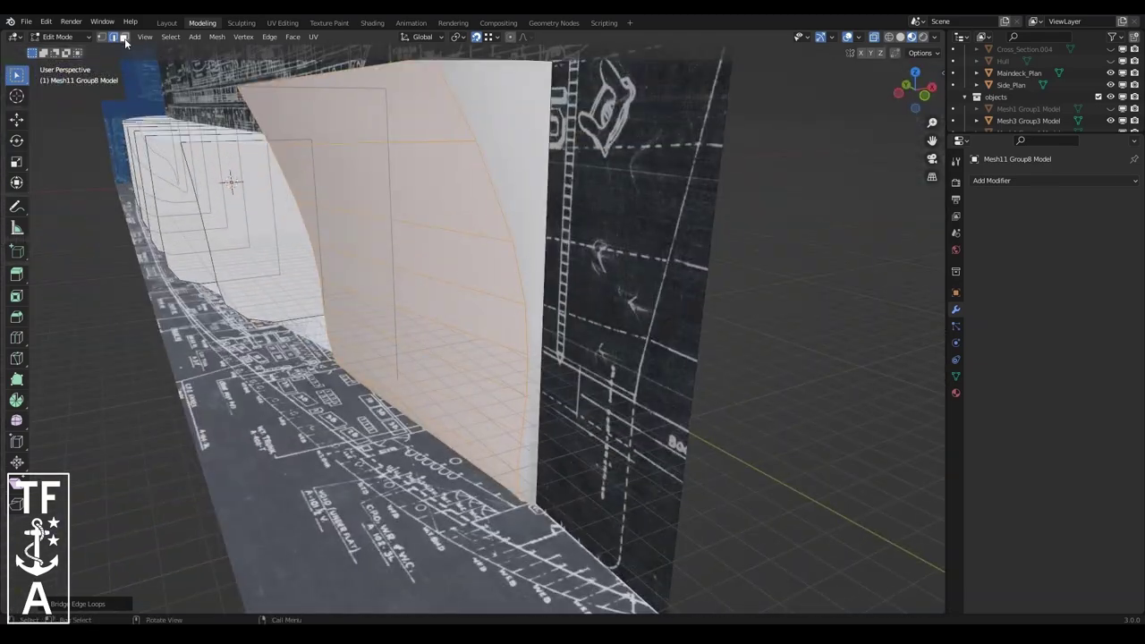
- In face mode, pick a face on the bridged panel and select all linked faces with Ctrl+L
click(125, 38)
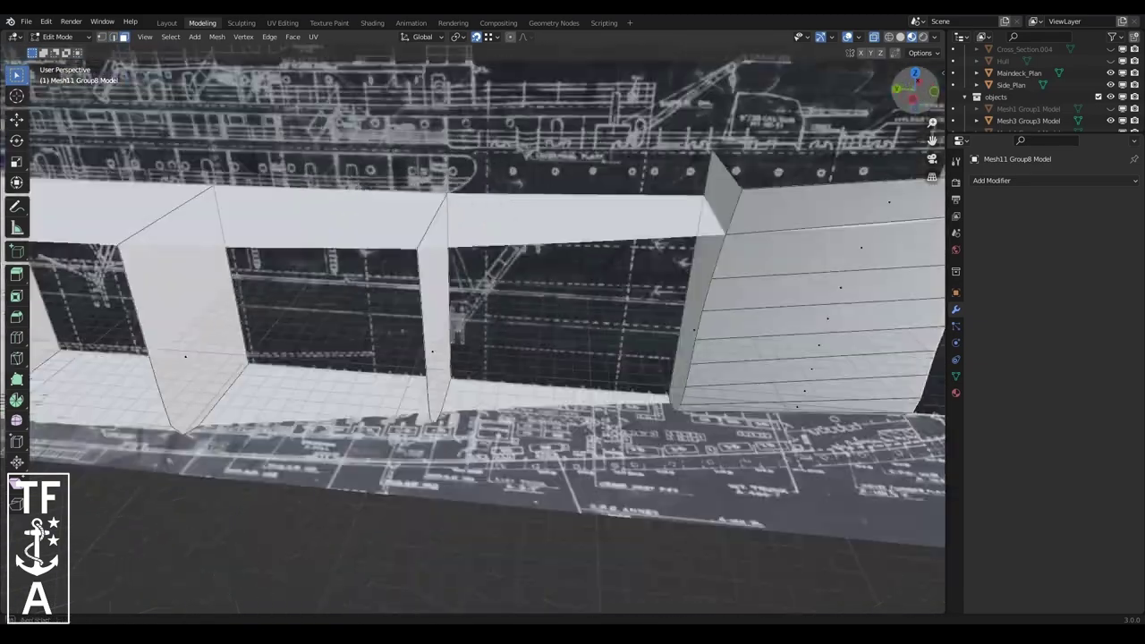
right_click(761, 276)
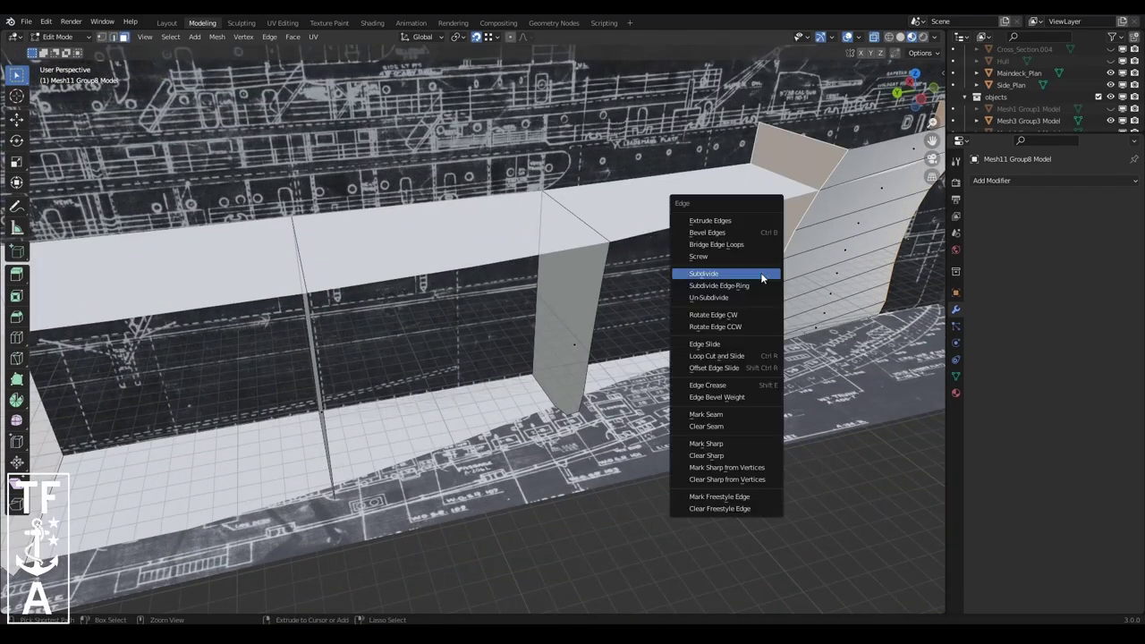
click(706, 445)
middle_drag(734, 428, 570, 176)
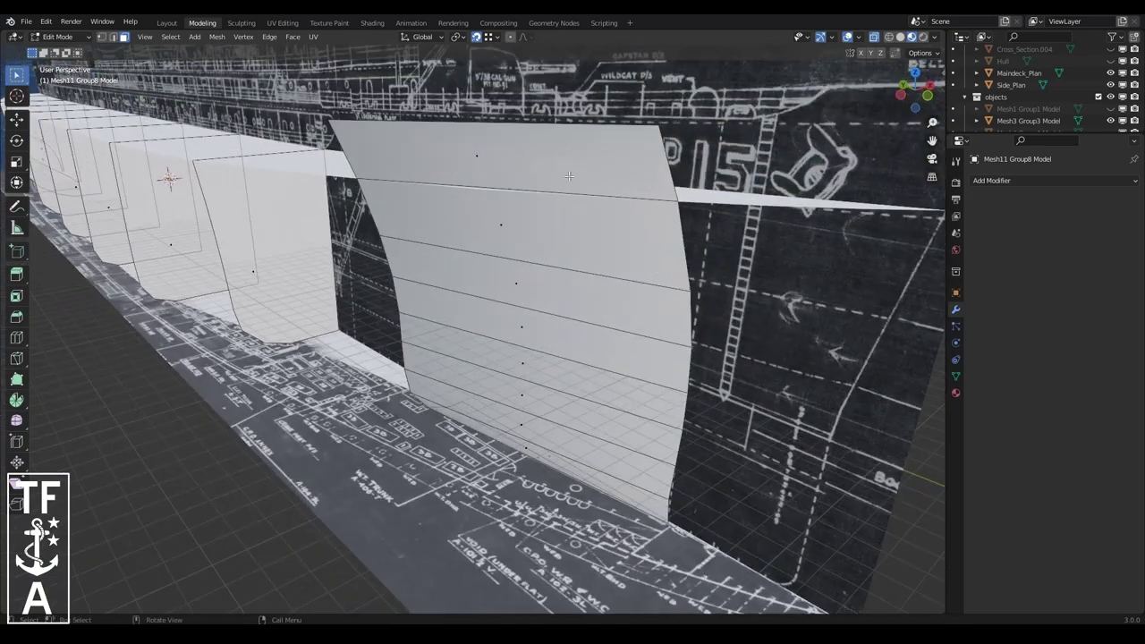
click(570, 177)
middle_drag(720, 264, 339, 110)
key(ctrl+l)
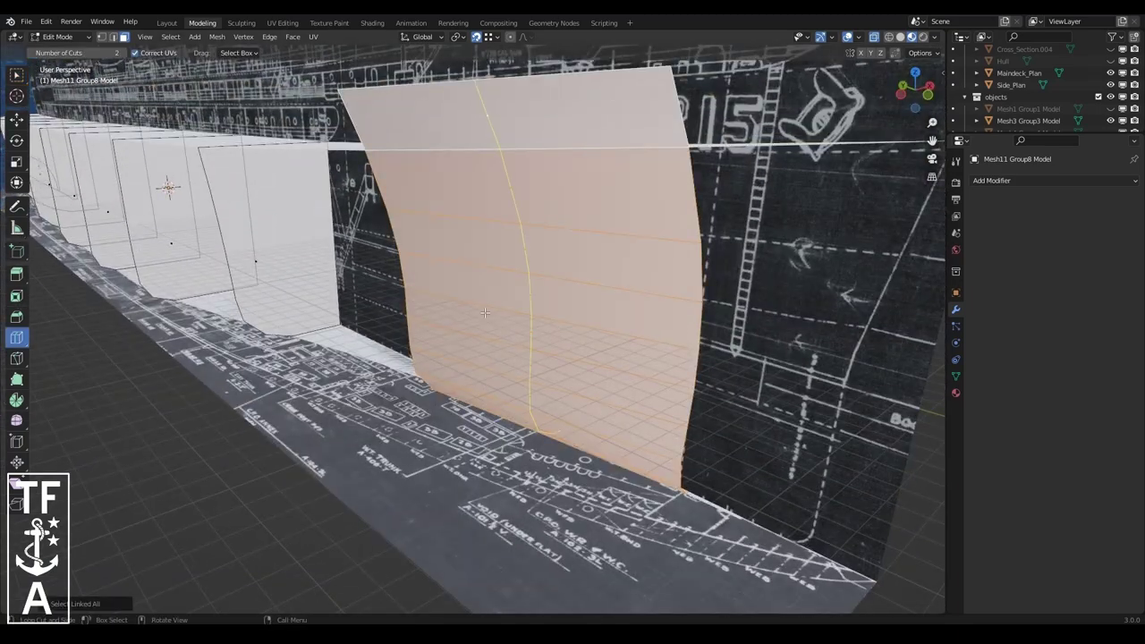
key(ctrl+z)
key(ctrl+z)
key(ctrl+z)
key(ctrl+z)
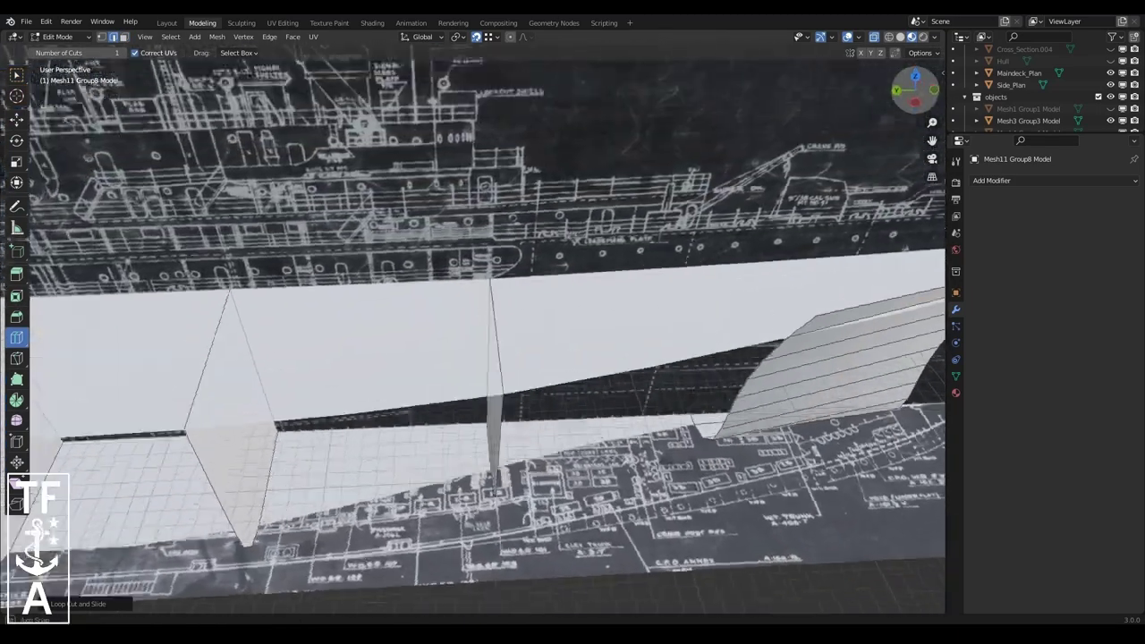
middle_drag(573, 268, 645, 96)
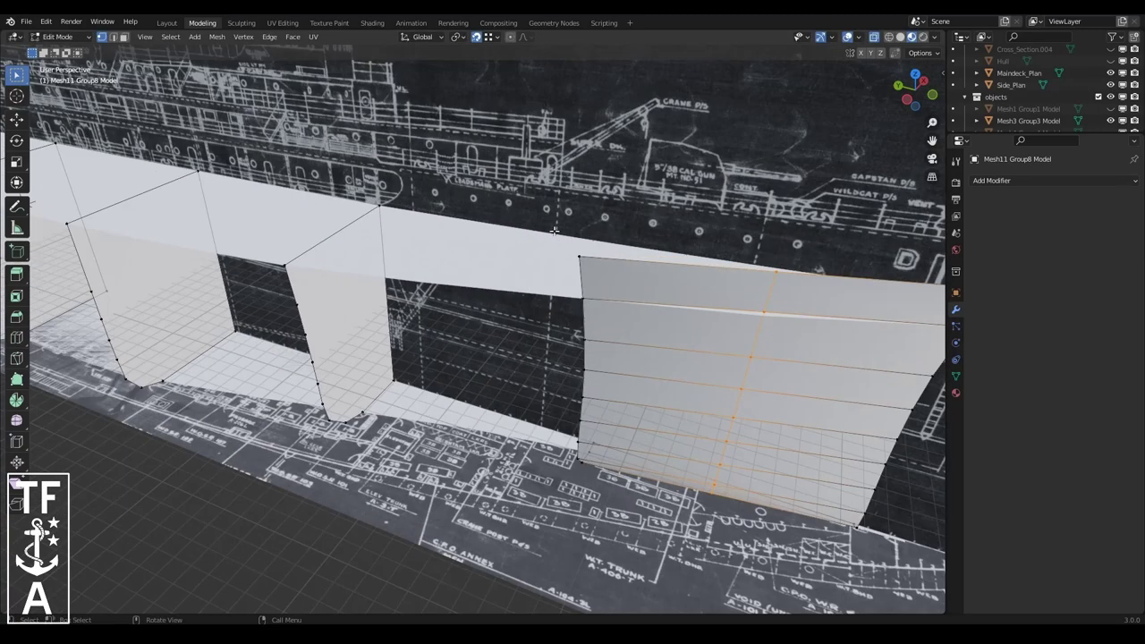
- Try connecting the selected vertex pairs and bridge the selected edge loops
key(w)
right_click(366, 442)
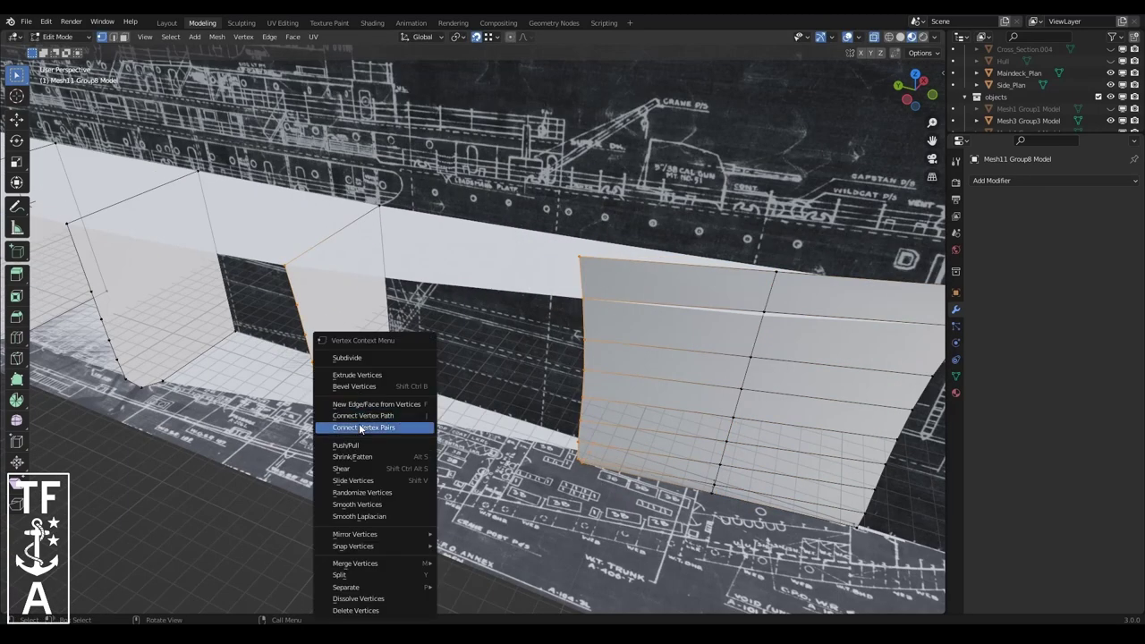
click(366, 426)
right_click(306, 306)
click(306, 306)
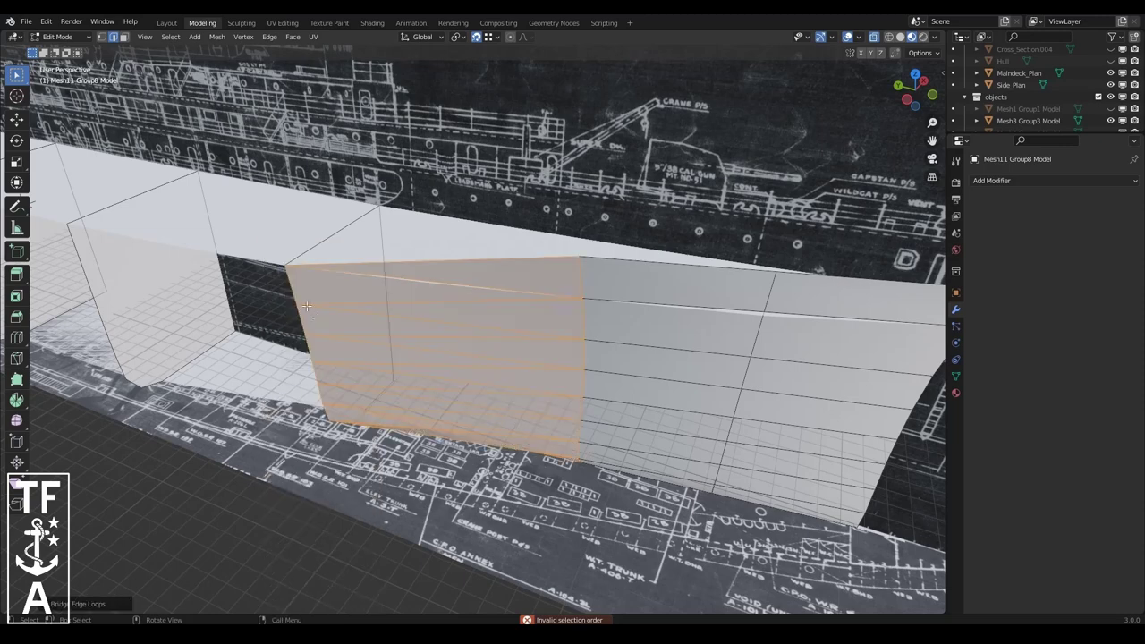
click(903, 87)
right_click(619, 257)
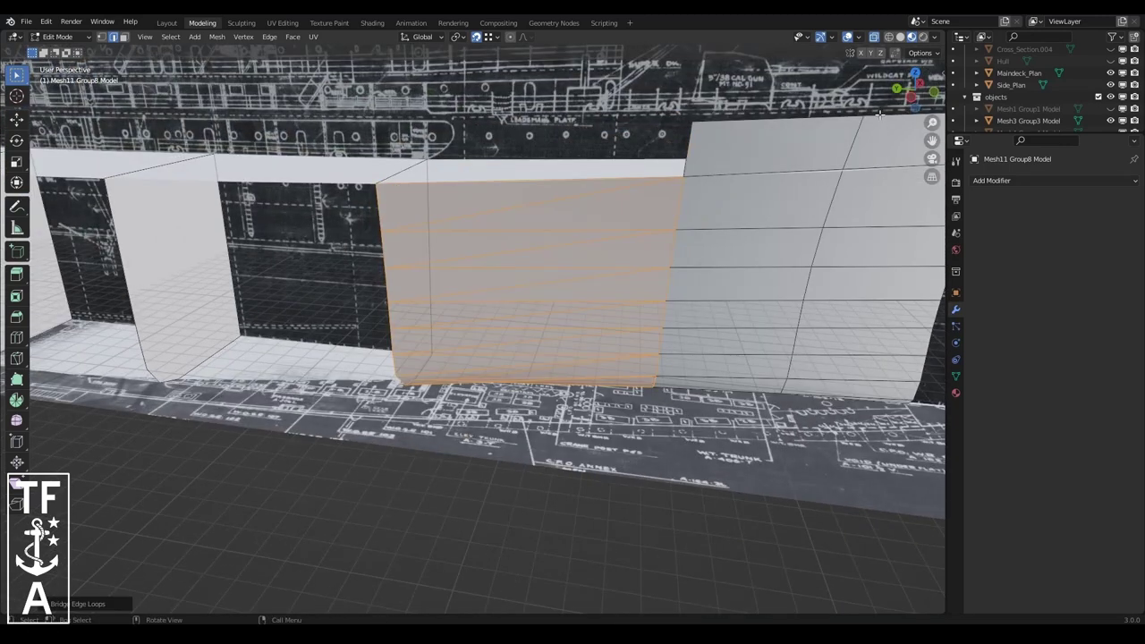
drag(908, 89, 916, 89)
- Bridge the next two section edge loops and convert the triangles to quads
click(269, 37)
click(371, 188)
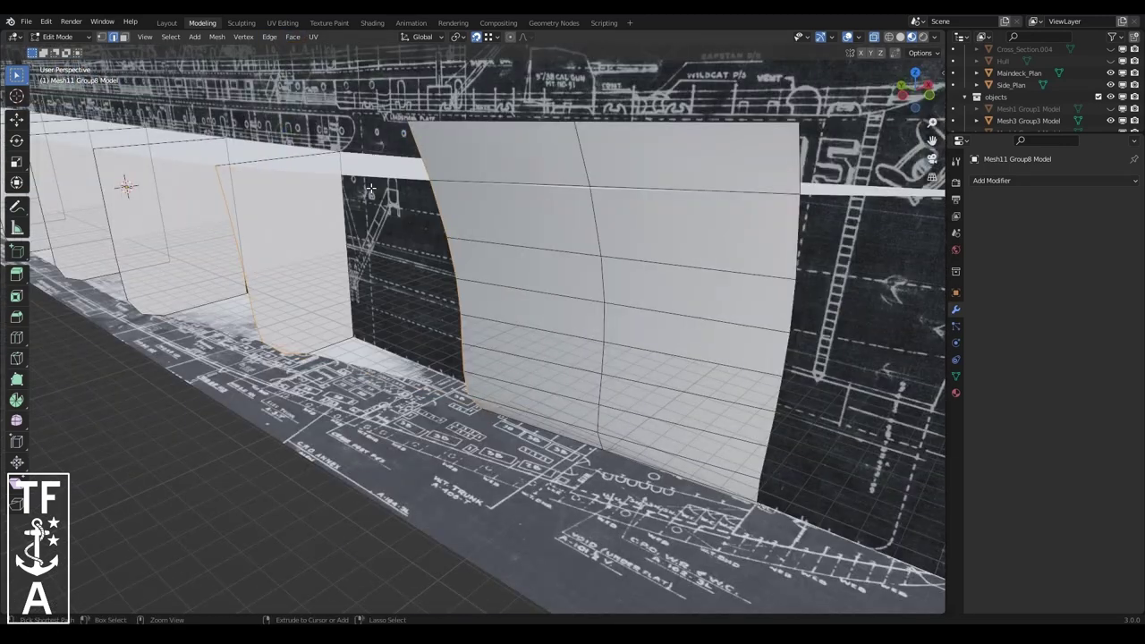
right_click(299, 161)
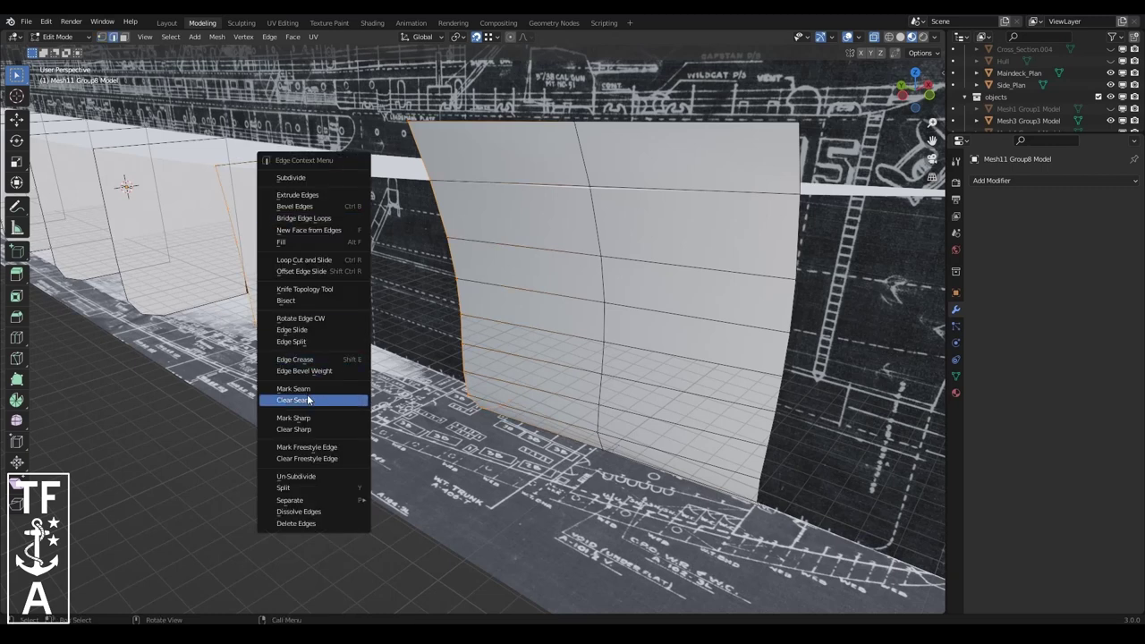
click(293, 219)
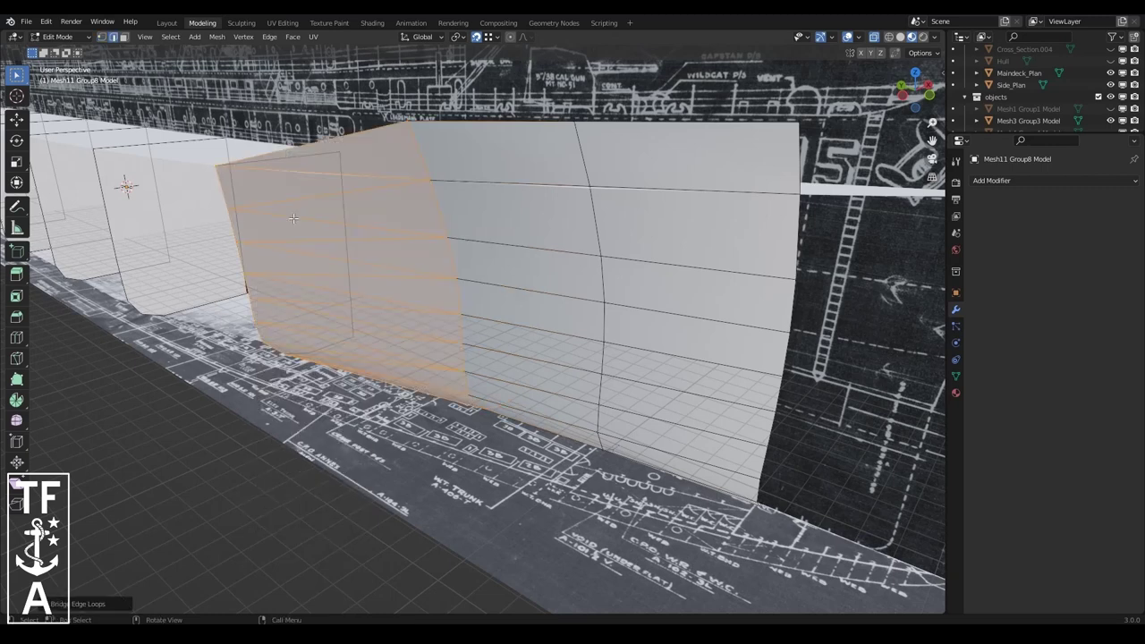
key(ctrl+f)
click(345, 127)
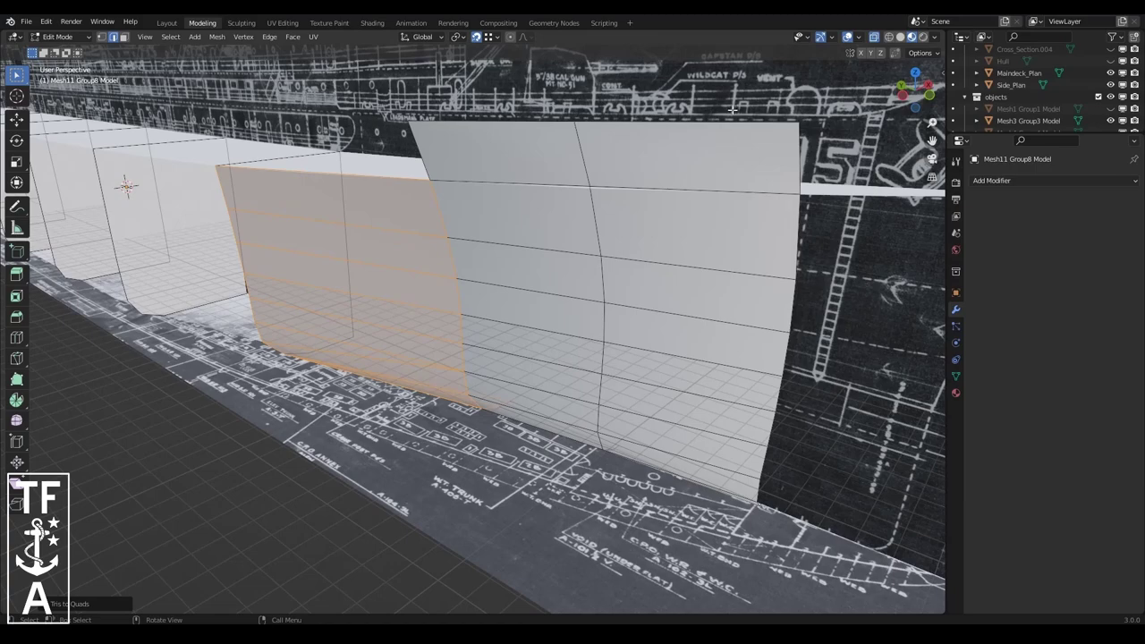
middle_drag(344, 127, 857, 126)
key(ctrl+z)
key(ctrl+z)
key(ctrl+z)
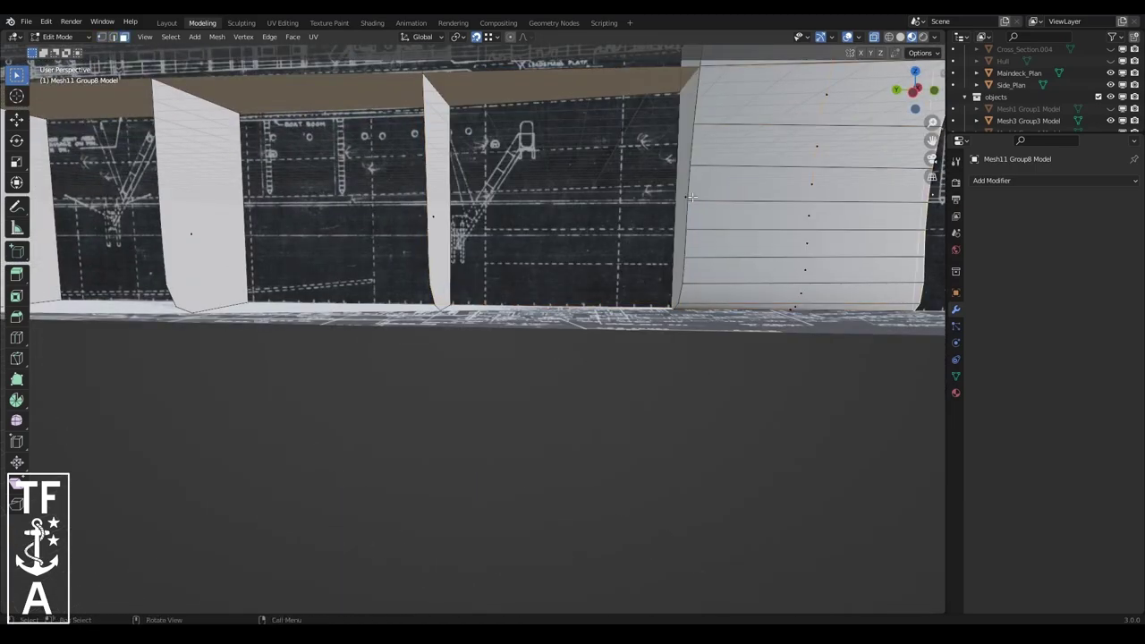
- Close a further section gap in edge mode and run Tris to Quads on it
mouse_move(626, 246)
middle_down()
mouse_move(537, 303)
mouse_move(575, 247)
middle_up()
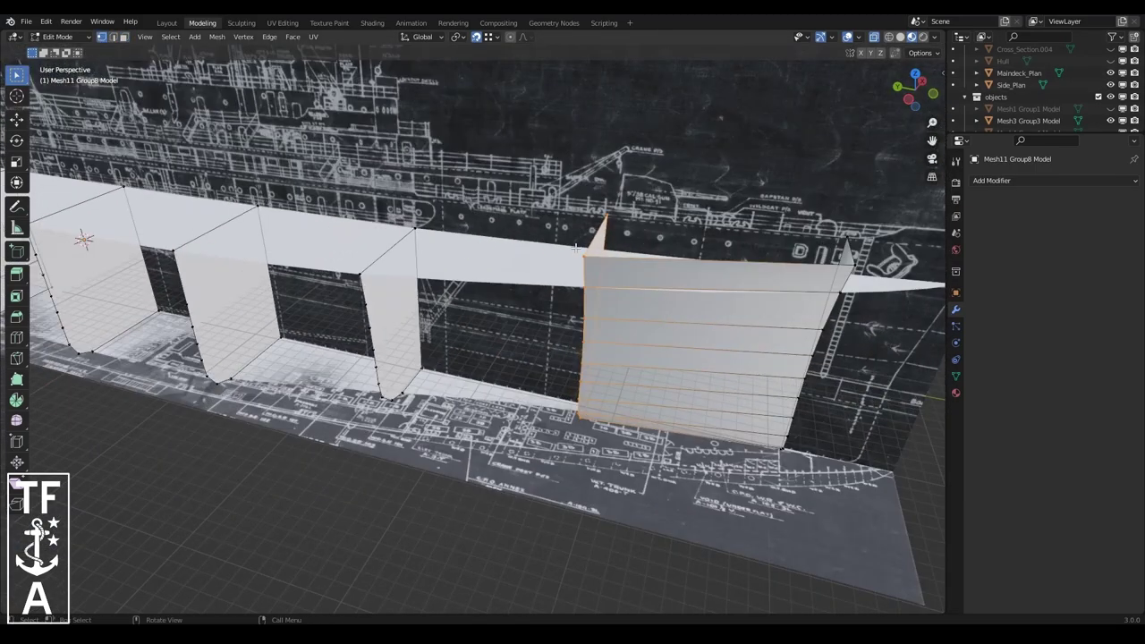
key(2)
right_click(386, 248)
click(421, 313)
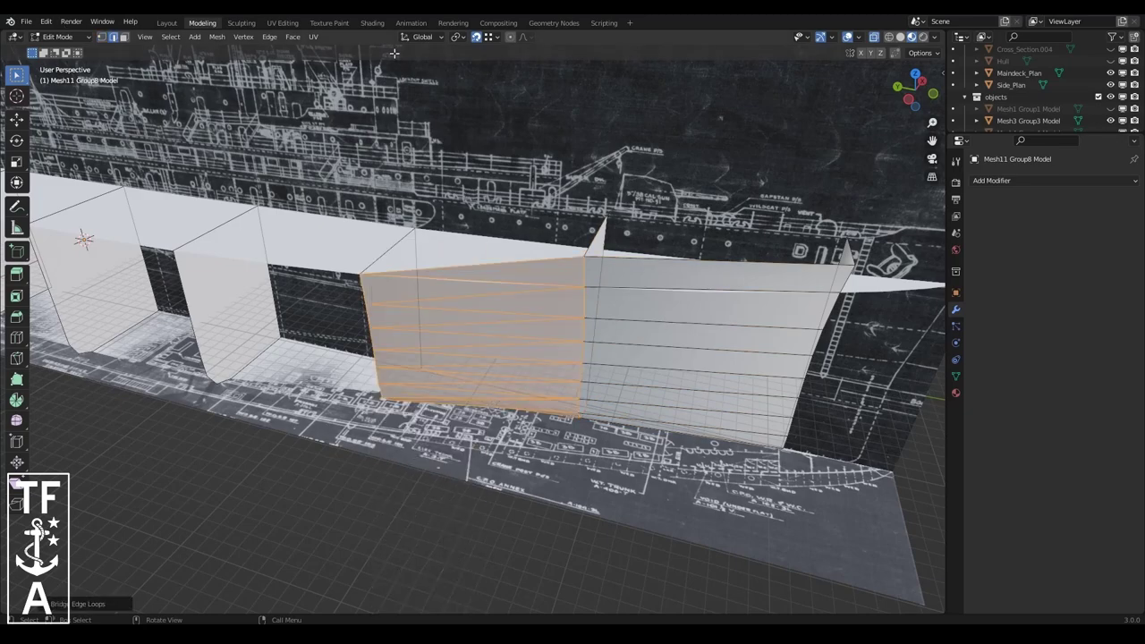
click(293, 37)
click(318, 130)
mouse_move(317, 130)
middle_down()
mouse_move(599, 315)
mouse_move(583, 279)
middle_up()
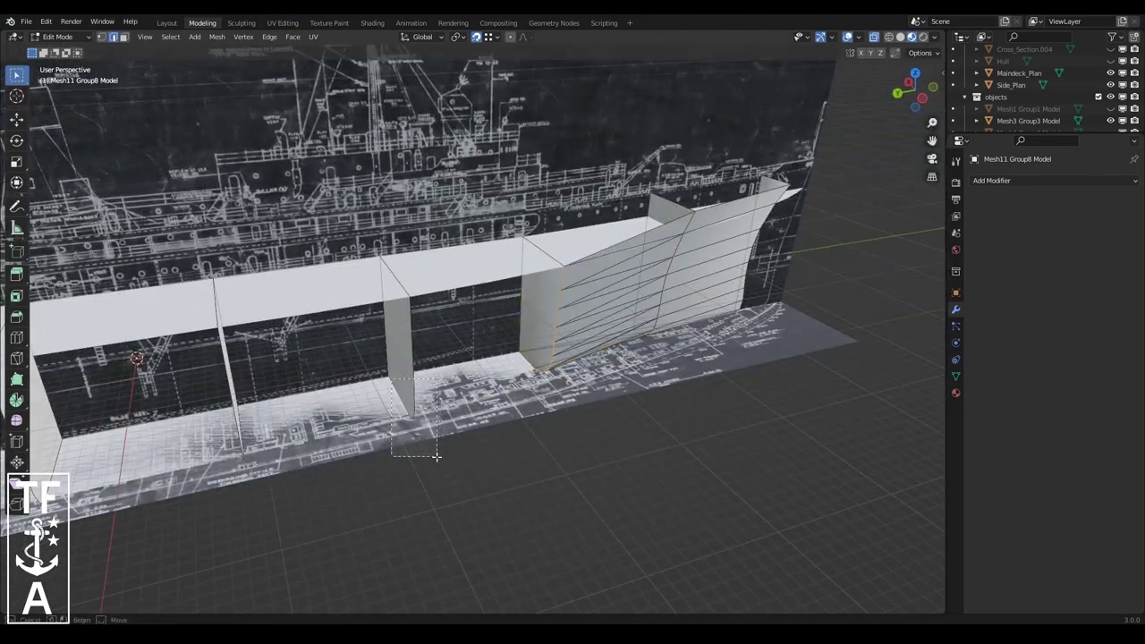
- Bridge the box-selected neighbouring section loops, then triangulate the selected faces
drag(436, 456, 436, 456)
right_click(420, 301)
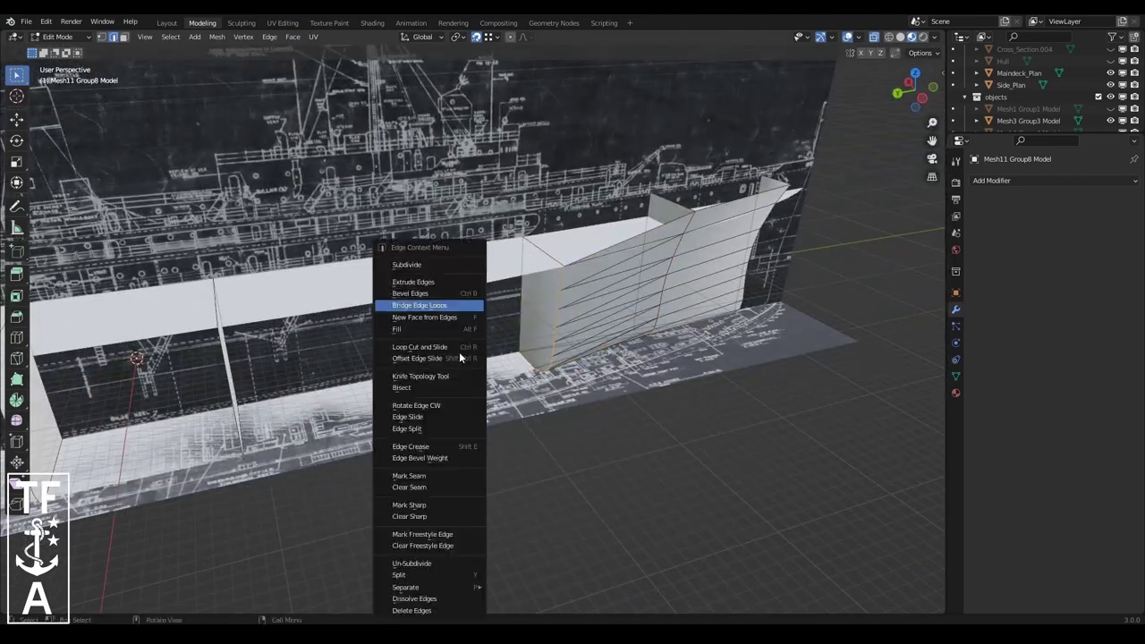
click(421, 302)
middle_drag(420, 302, 505, 249)
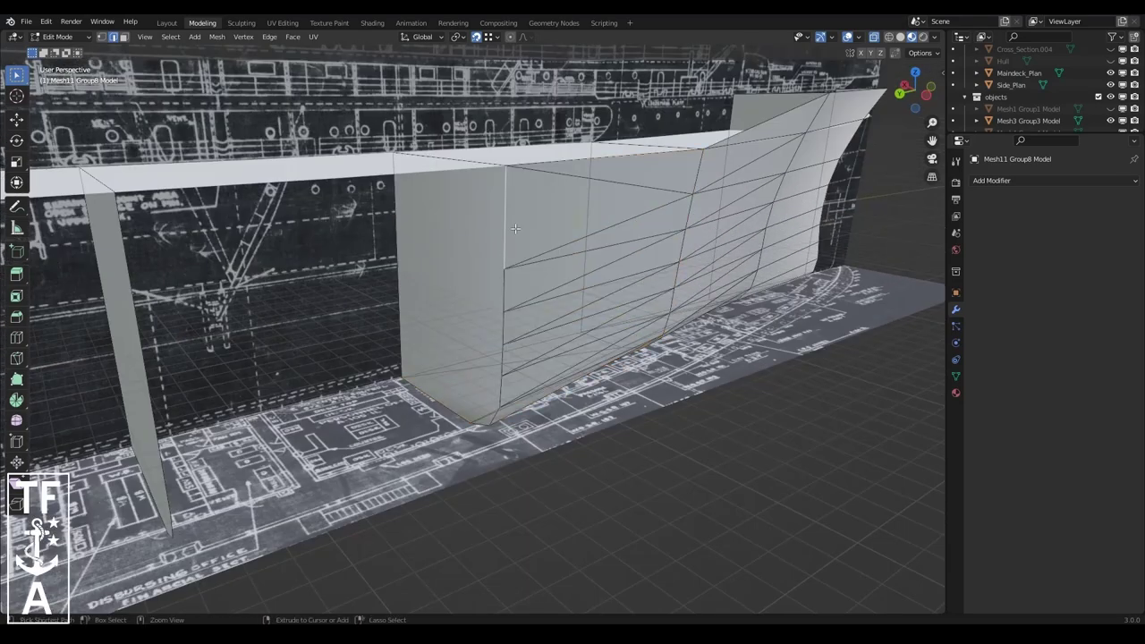
click(123, 36)
click(292, 37)
click(318, 125)
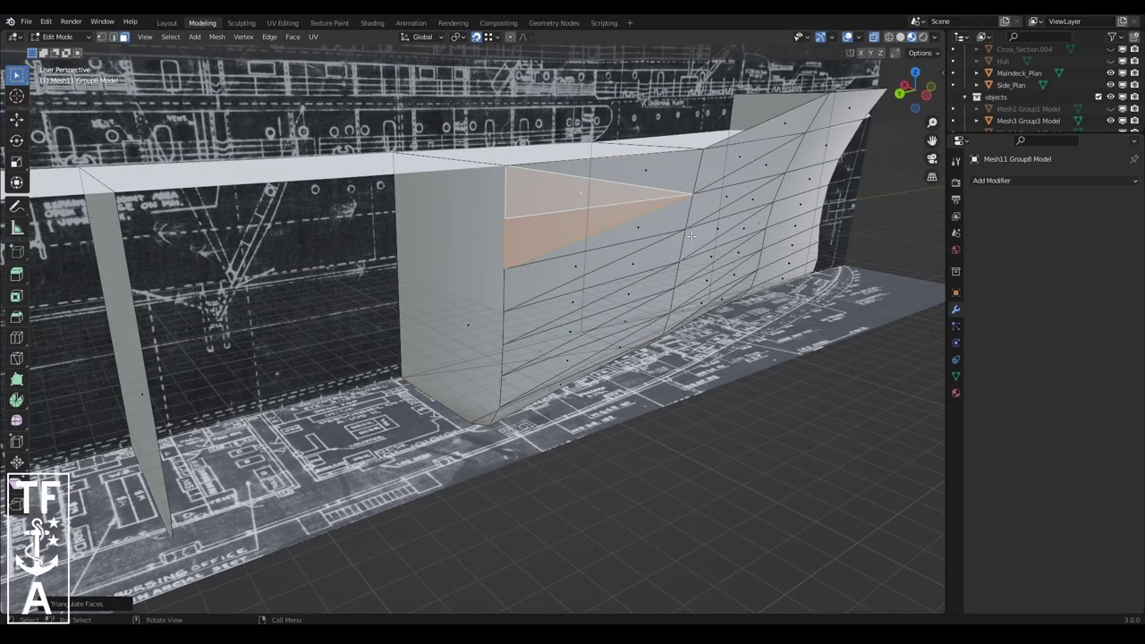
mouse_move(318, 124)
middle_down()
mouse_move(276, 191)
mouse_move(989, 141)
mouse_move(621, 409)
middle_up()
- Bridge the next pairs of panels to extend the hull side further along the ship
click(621, 409)
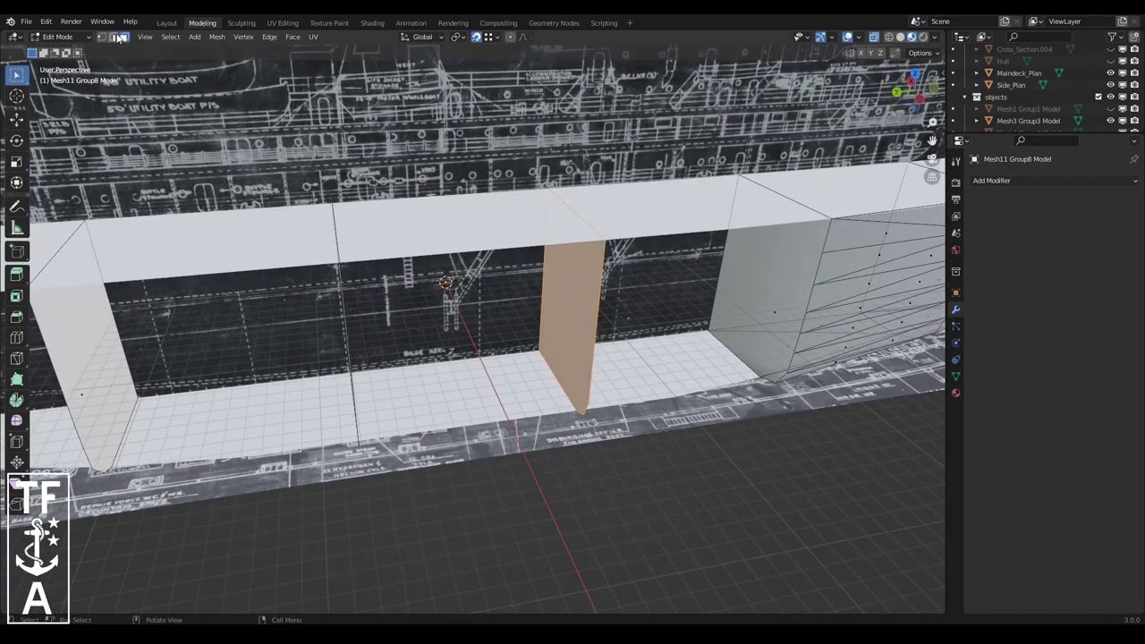
right_click(821, 248)
click(673, 266)
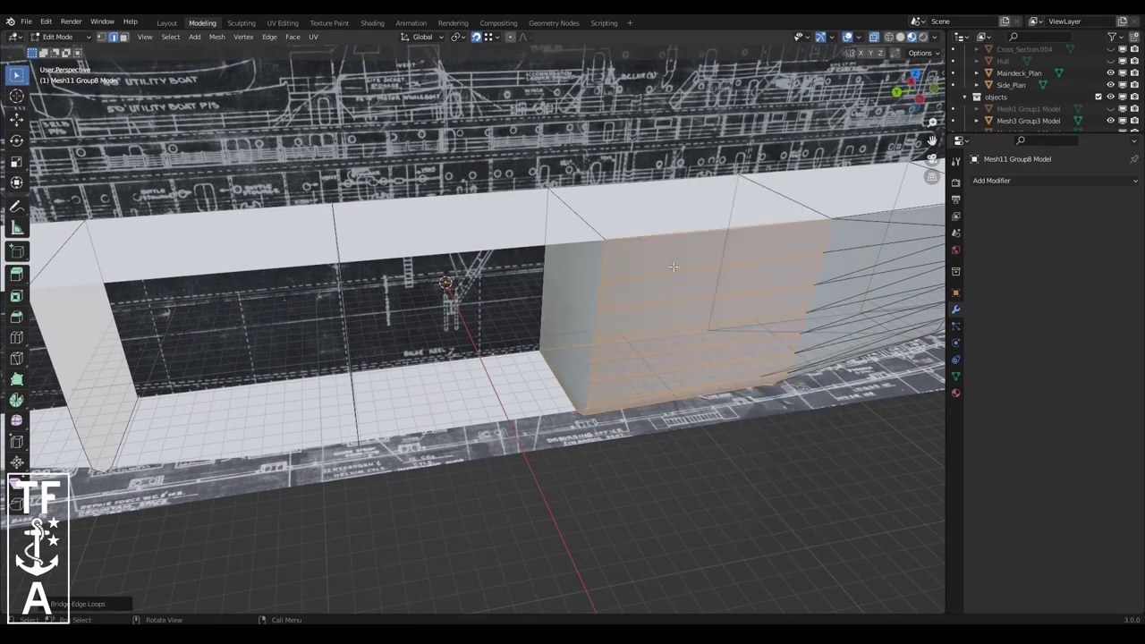
middle_drag(557, 391, 514, 372)
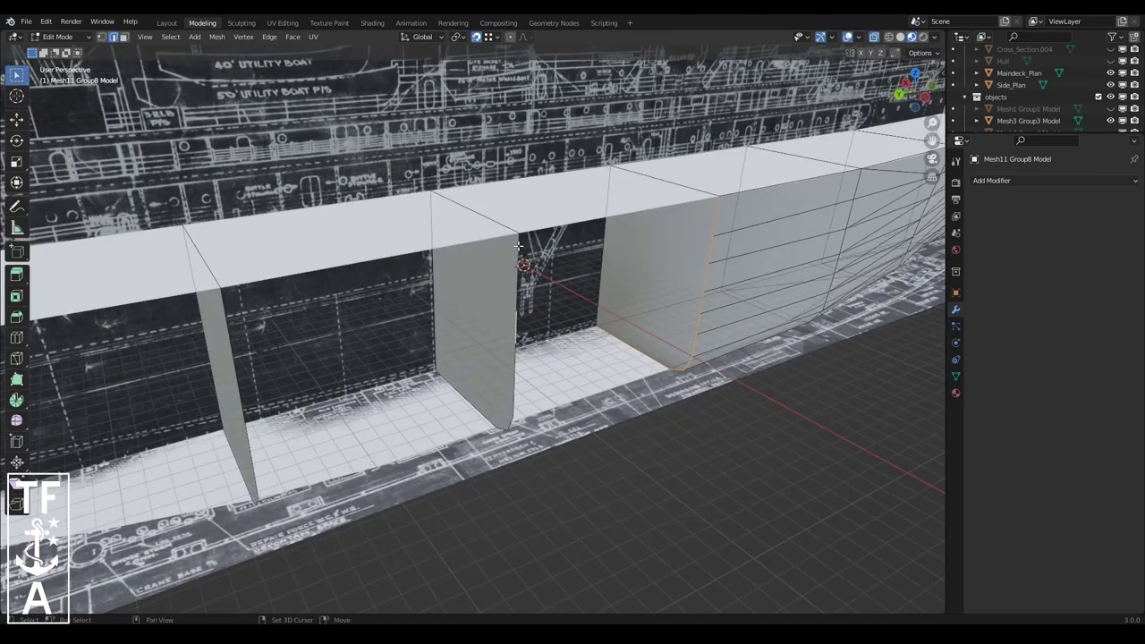
right_click(462, 400)
click(418, 304)
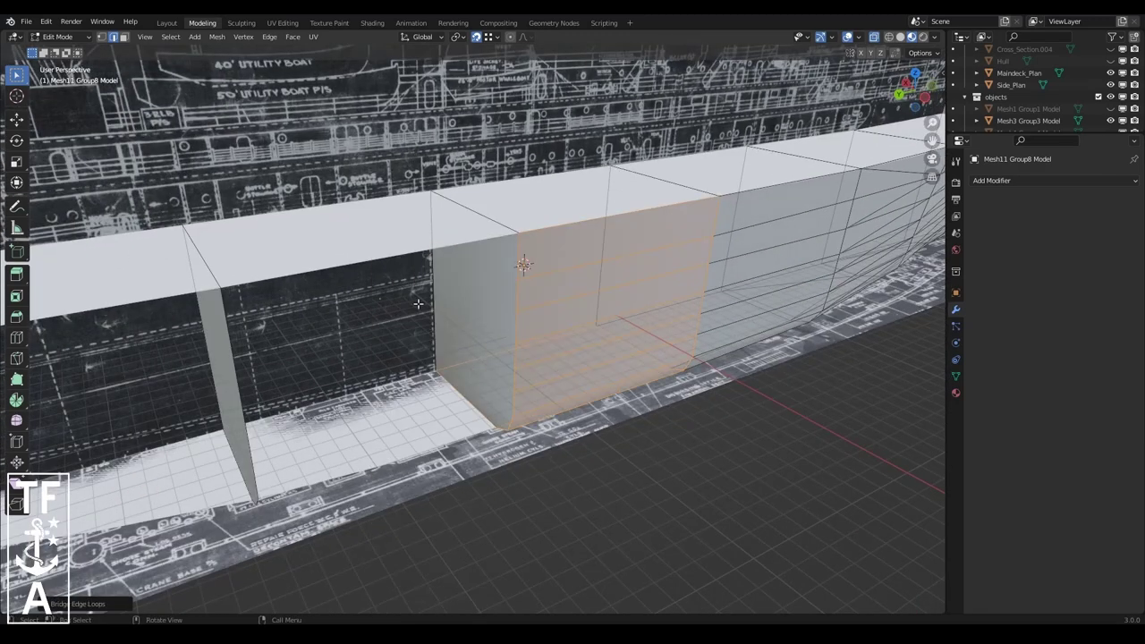
- Bridge the first selected pair of edge loops and convert the new faces to quads
right_click(224, 309)
click(229, 447)
middle_drag(229, 448, 295, 268)
click(293, 36)
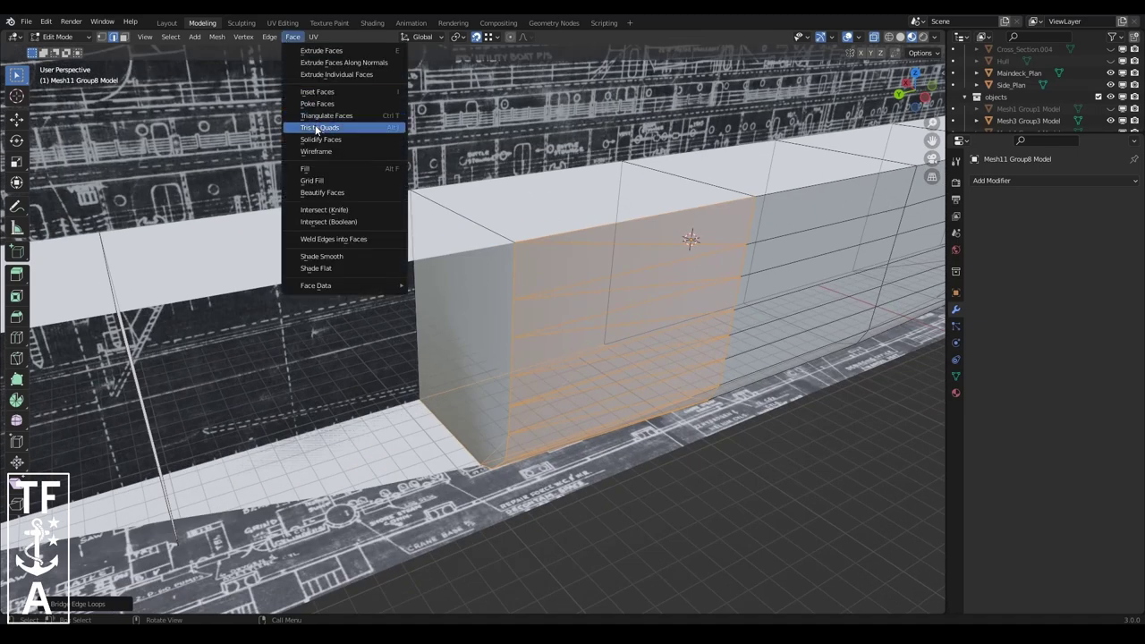
click(316, 128)
middle_drag(316, 128, 268, 224)
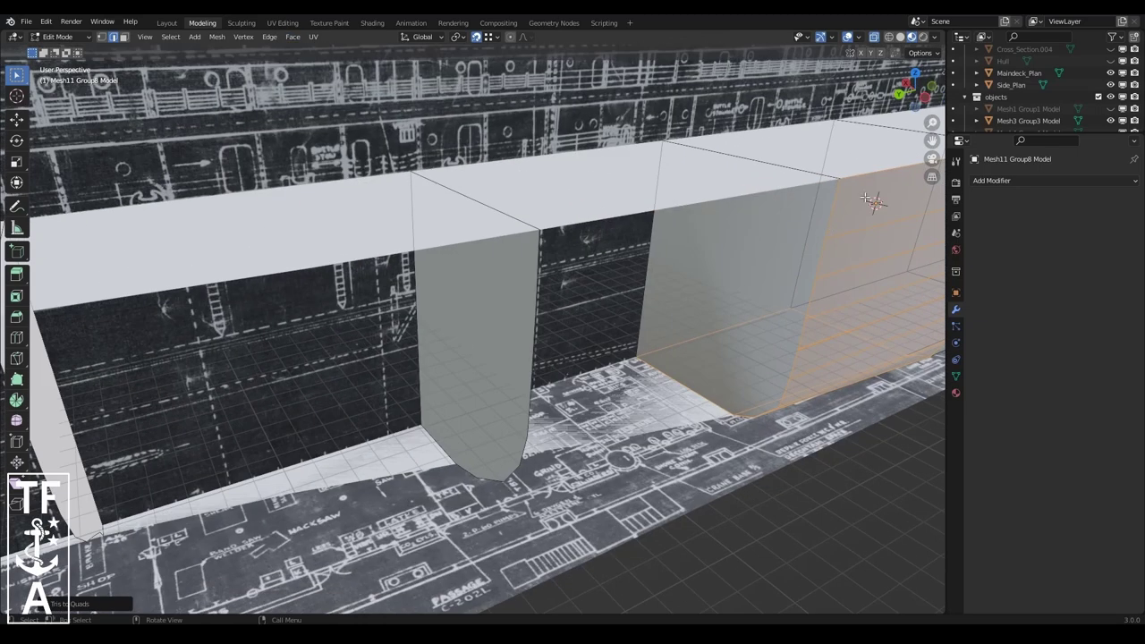
- Bridge the loops across the next gap and turn its triangles into quads
right_click(449, 458)
click(402, 307)
click(289, 36)
click(315, 128)
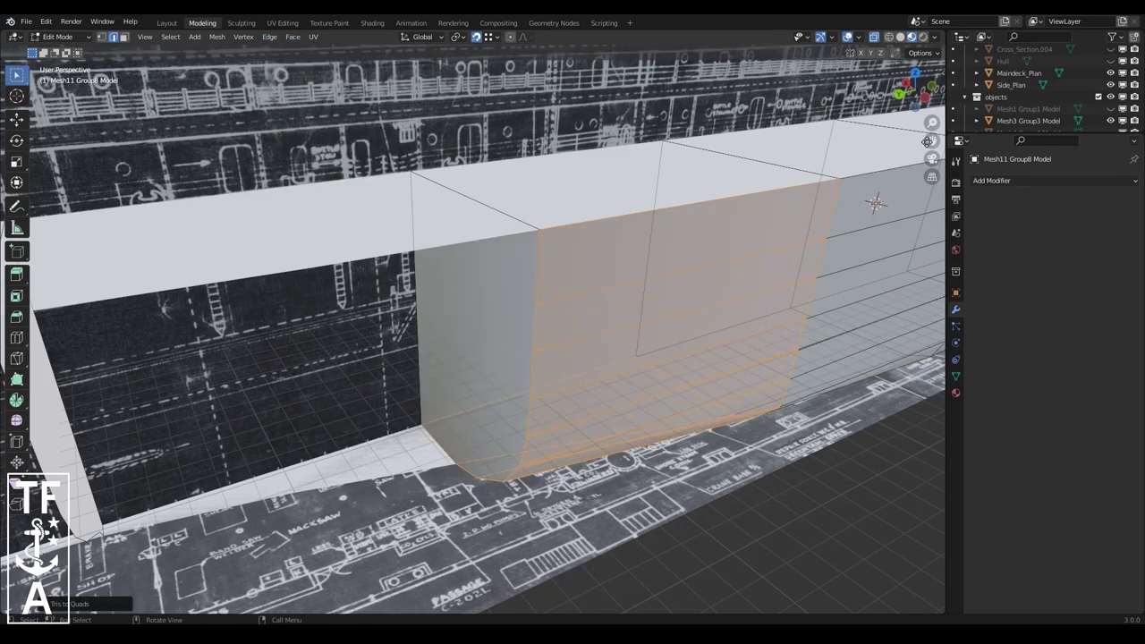
middle_drag(315, 130, 710, 314)
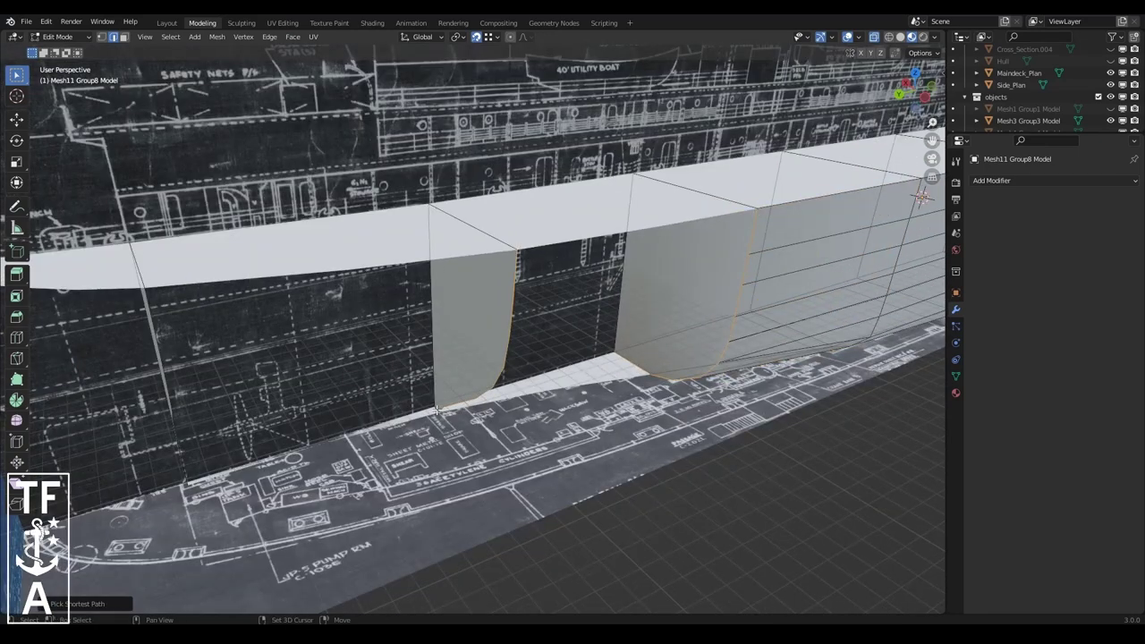
- Select the loops around the following gap, bridge them, and convert the result to quads
right_click(507, 338)
click(507, 337)
click(293, 37)
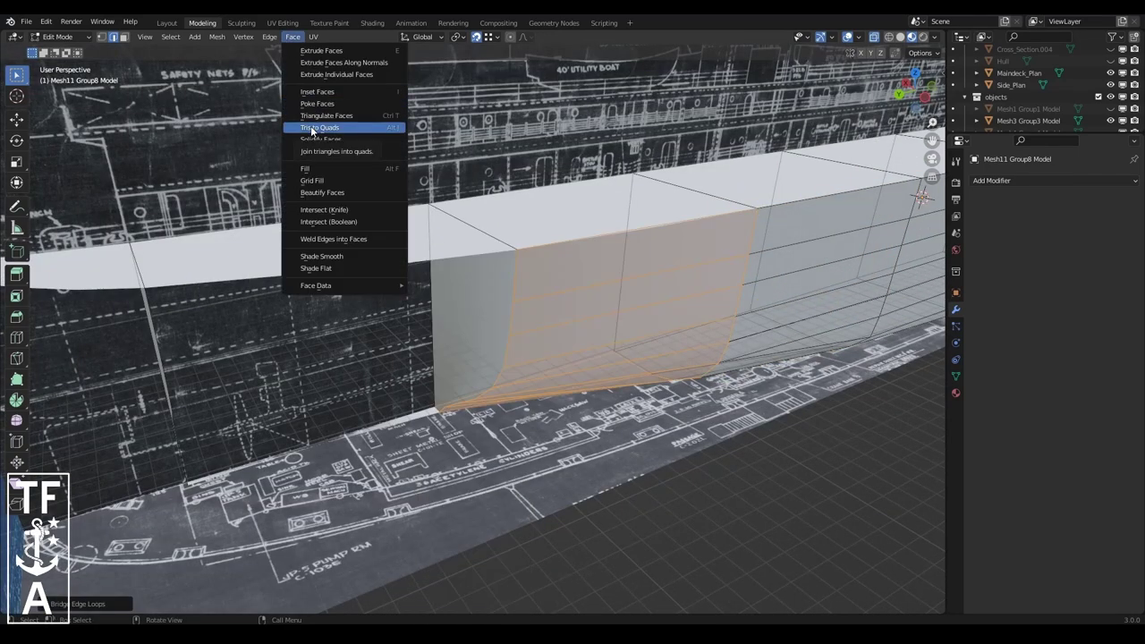
click(313, 128)
click(460, 384)
middle_drag(434, 410, 729, 171)
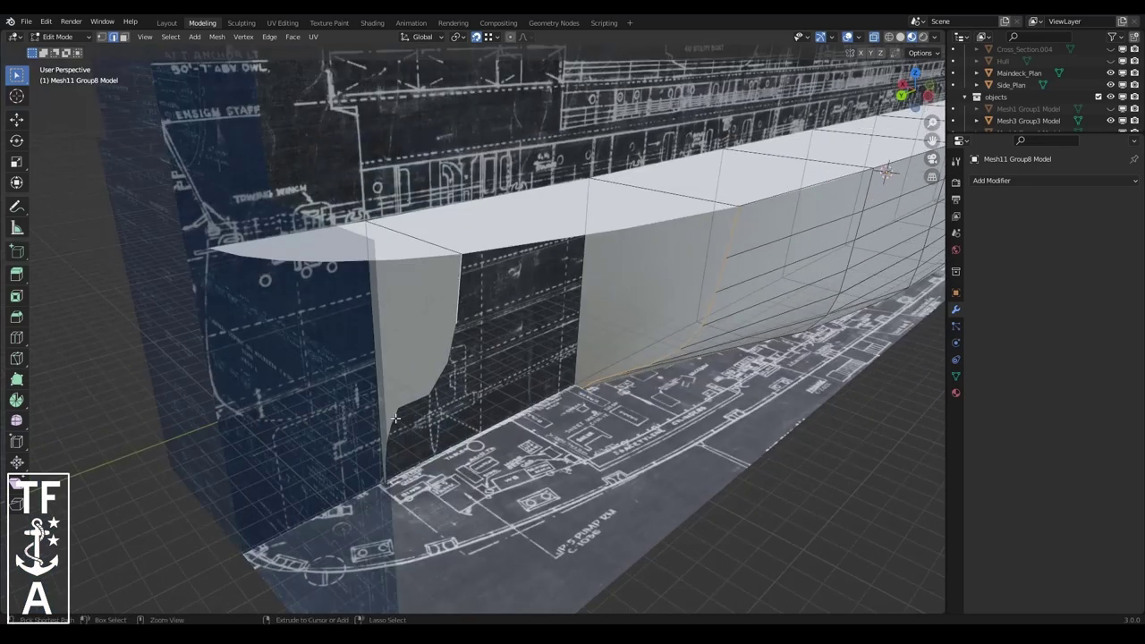
- Bridge the gap near the bow and convert its triangles into quads
right_click(445, 366)
click(445, 366)
middle_drag(444, 366, 523, 224)
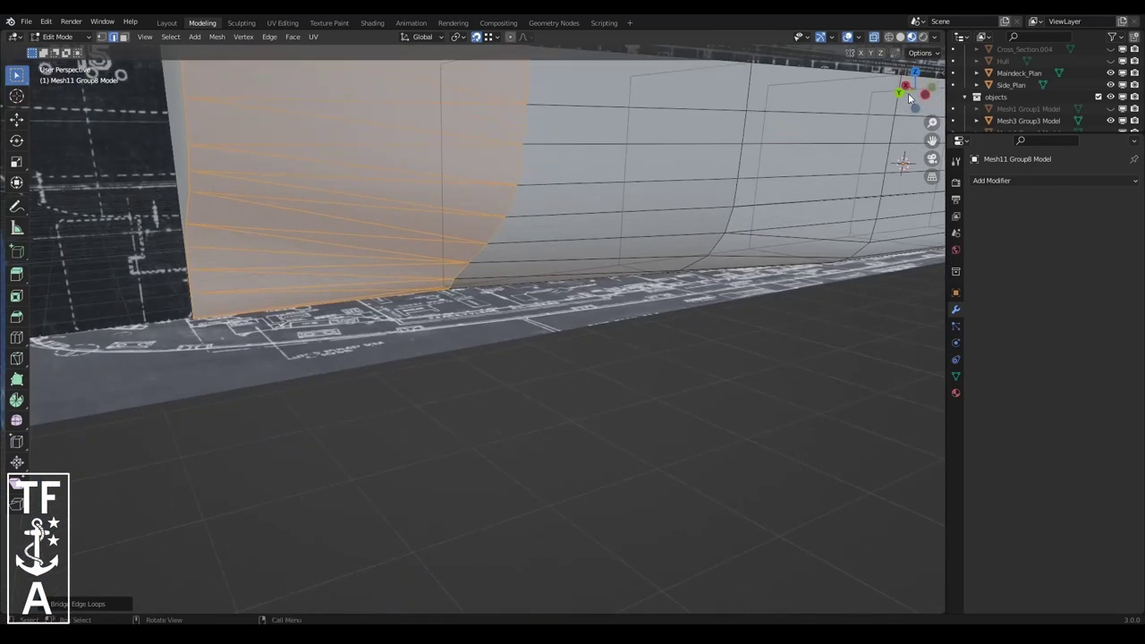
click(293, 37)
click(312, 128)
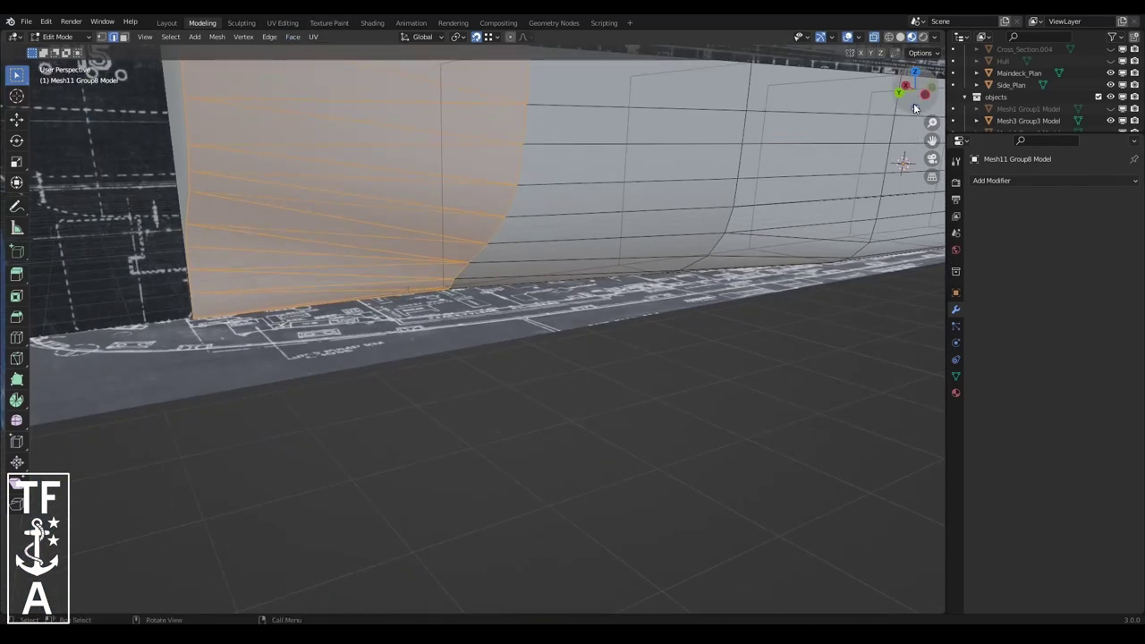
drag(915, 109, 805, 179)
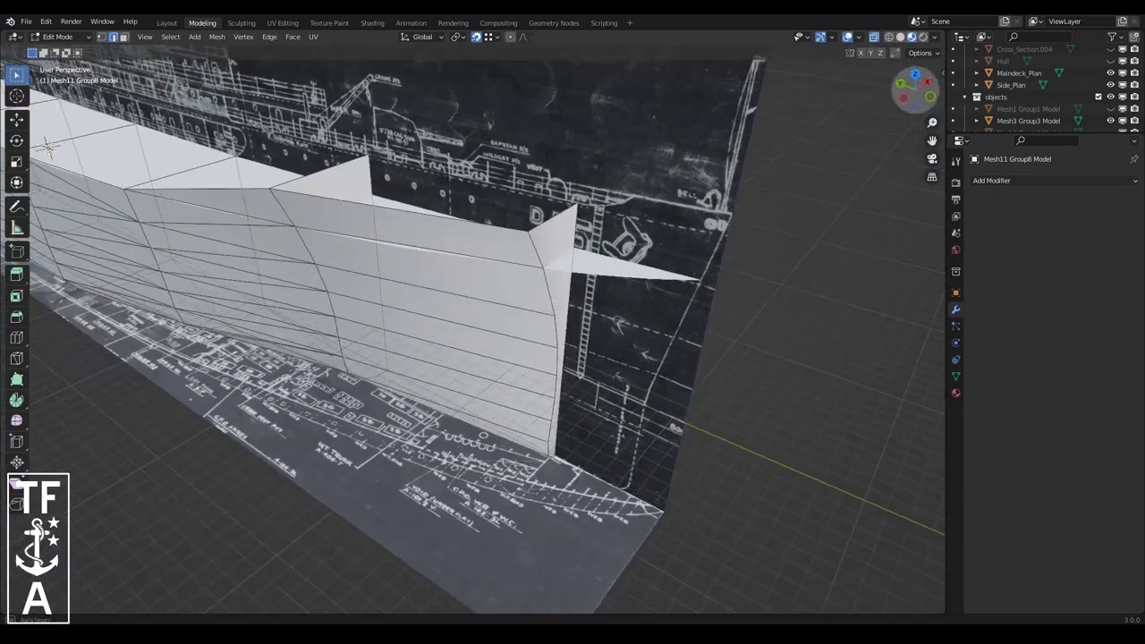
- Rotate the long diagonal edge of the thin triangle on the hull side
drag(915, 90, 430, 204)
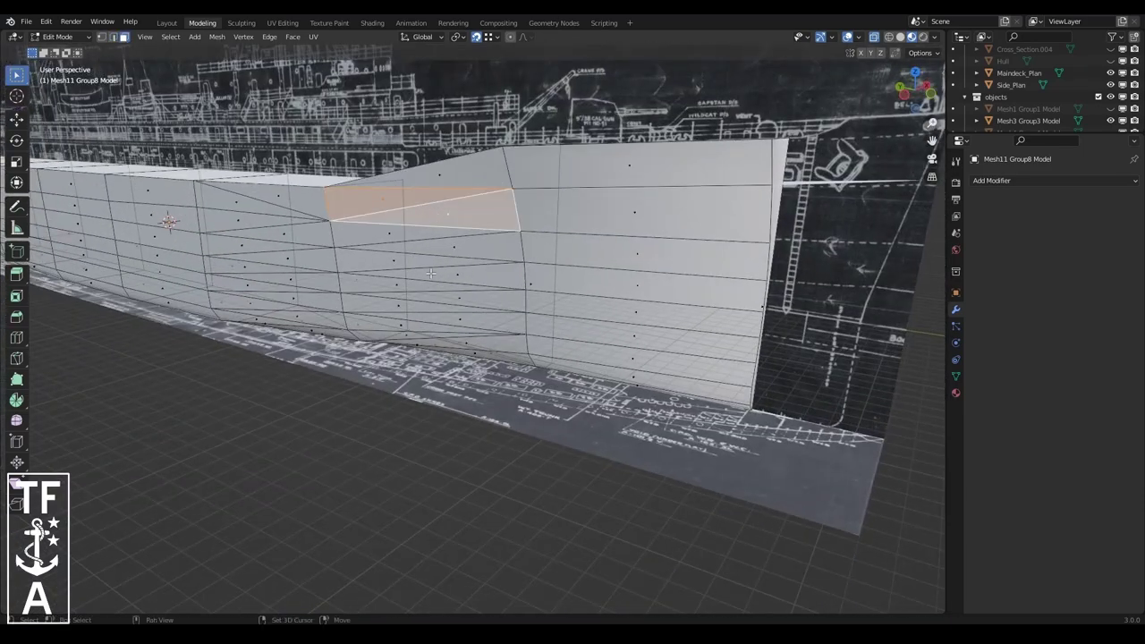
click(419, 238)
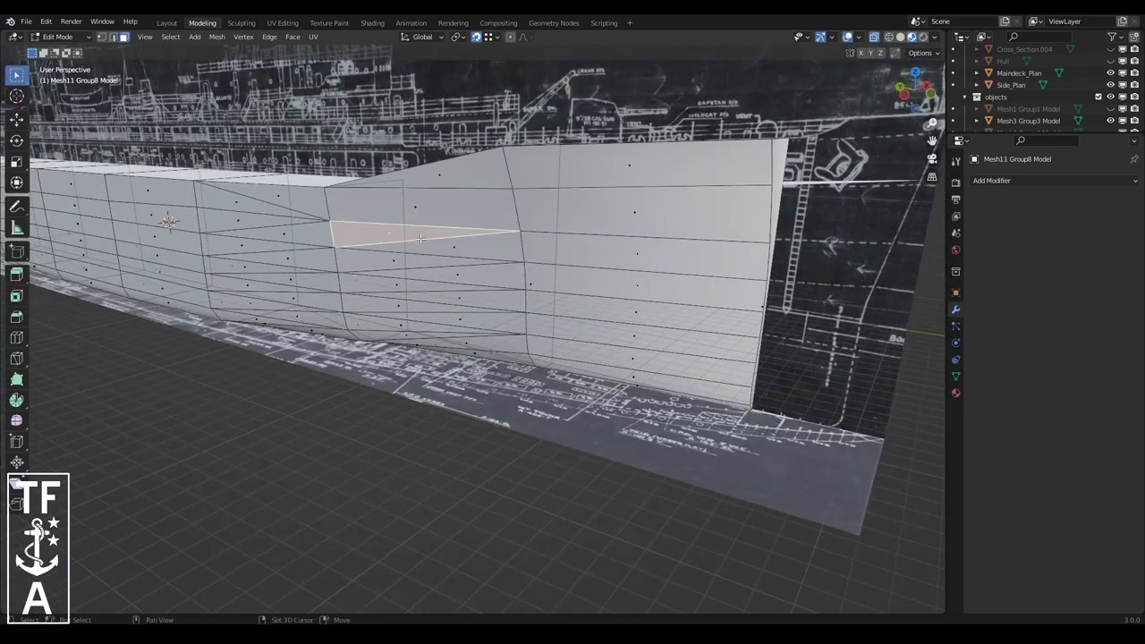
scroll(394, 259, up, 5)
scroll(348, 255, down, 2)
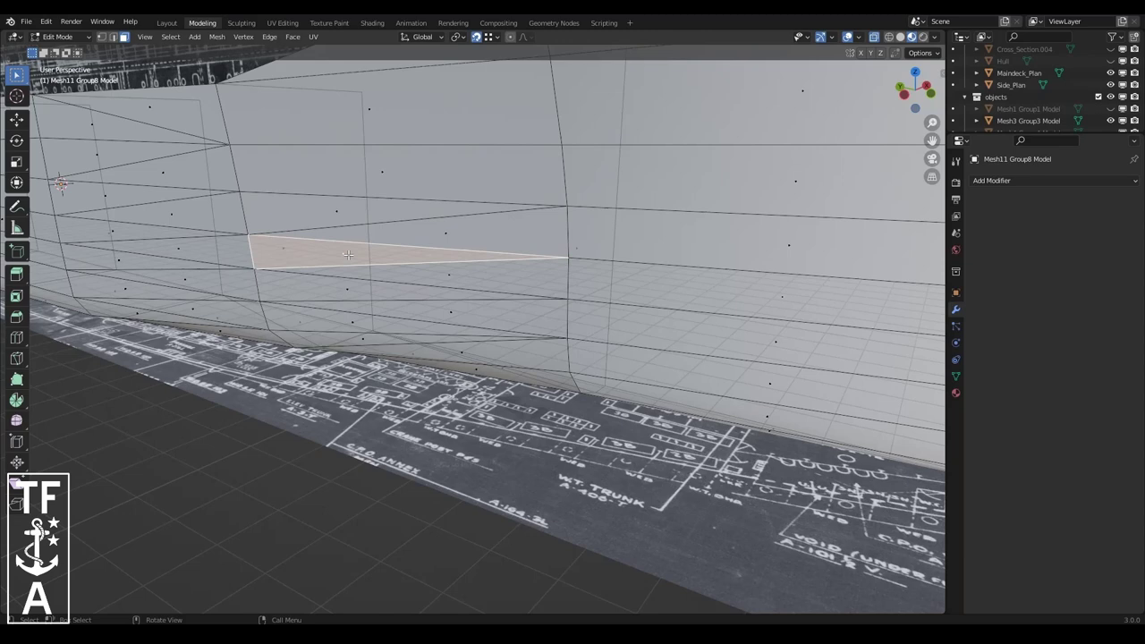
click(439, 272)
click(419, 256)
click(412, 234)
click(406, 255)
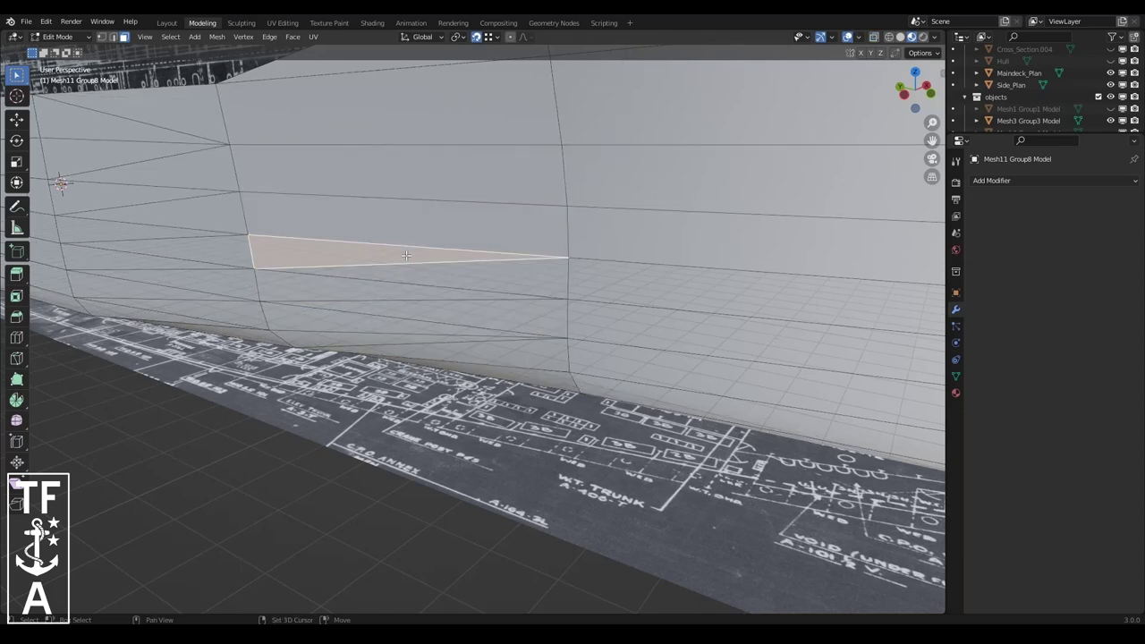
click(407, 268)
click(407, 332)
key(2)
click(470, 341)
key(ctrl+e)
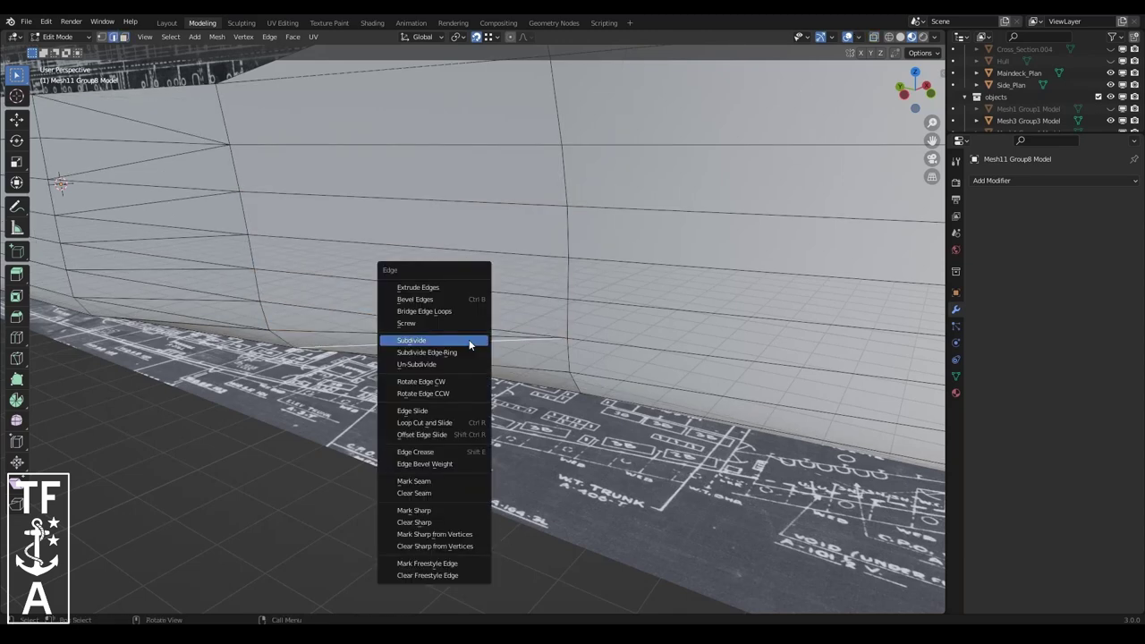
click(420, 381)
middle_drag(439, 382, 439, 295)
- Rotate an edge in the thin strip along the hull bottom to tidy its triangle
click(451, 161)
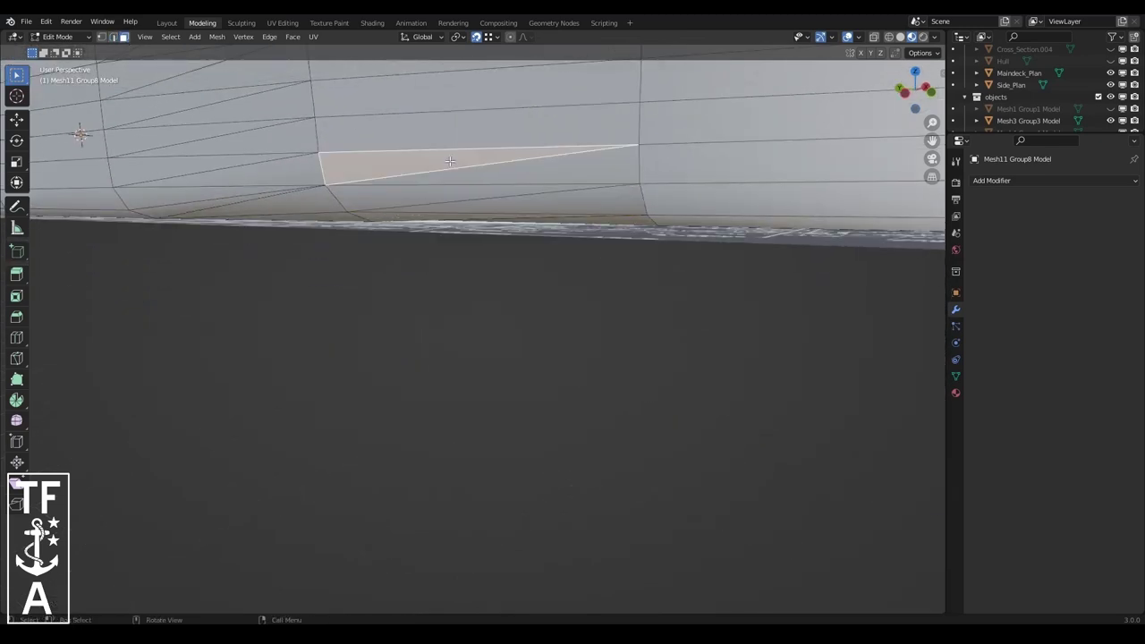
click(510, 219)
mouse_move(747, 139)
middle_down()
mouse_move(747, 179)
mouse_move(916, 123)
mouse_move(916, 90)
mouse_move(915, 116)
middle_up()
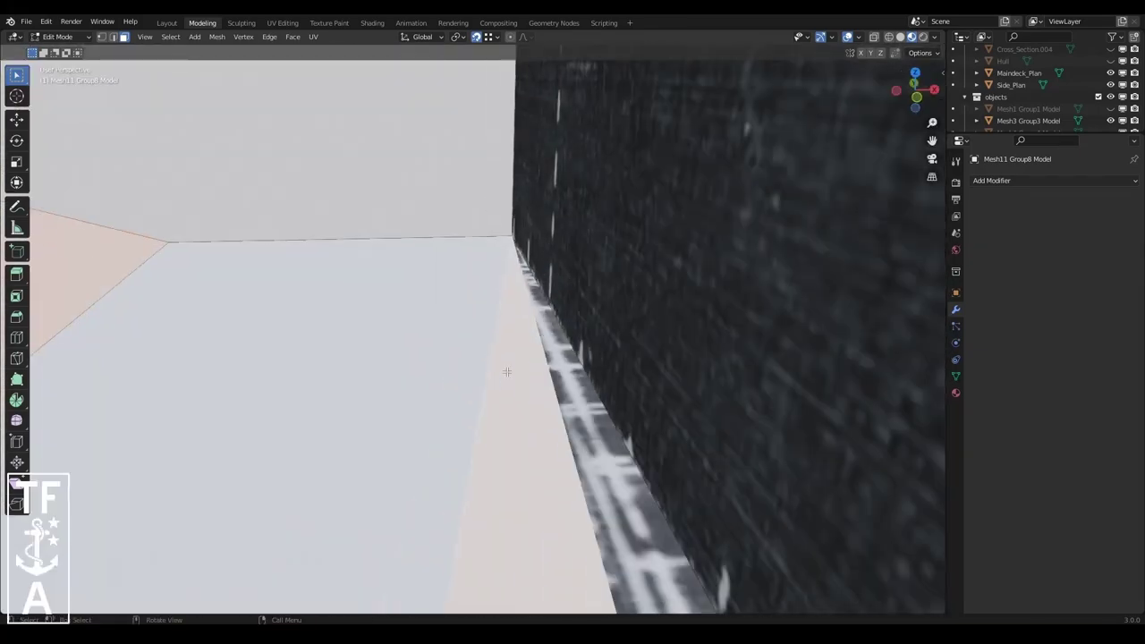
click(57, 37)
click(54, 44)
click(227, 190)
key(g)
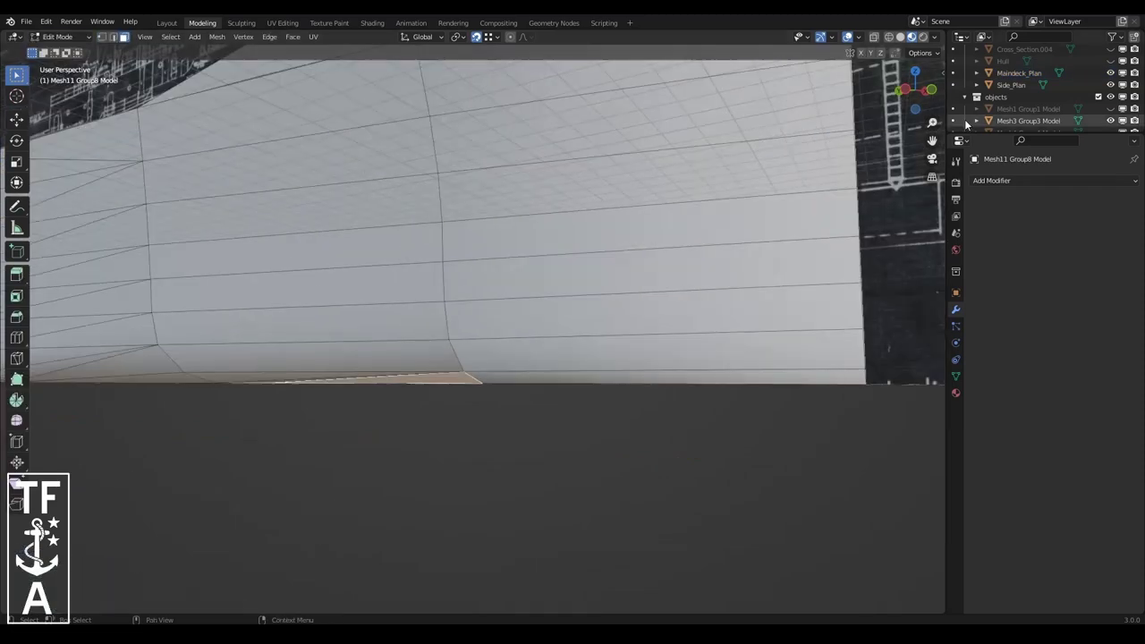
middle_drag(915, 99, 79, 47)
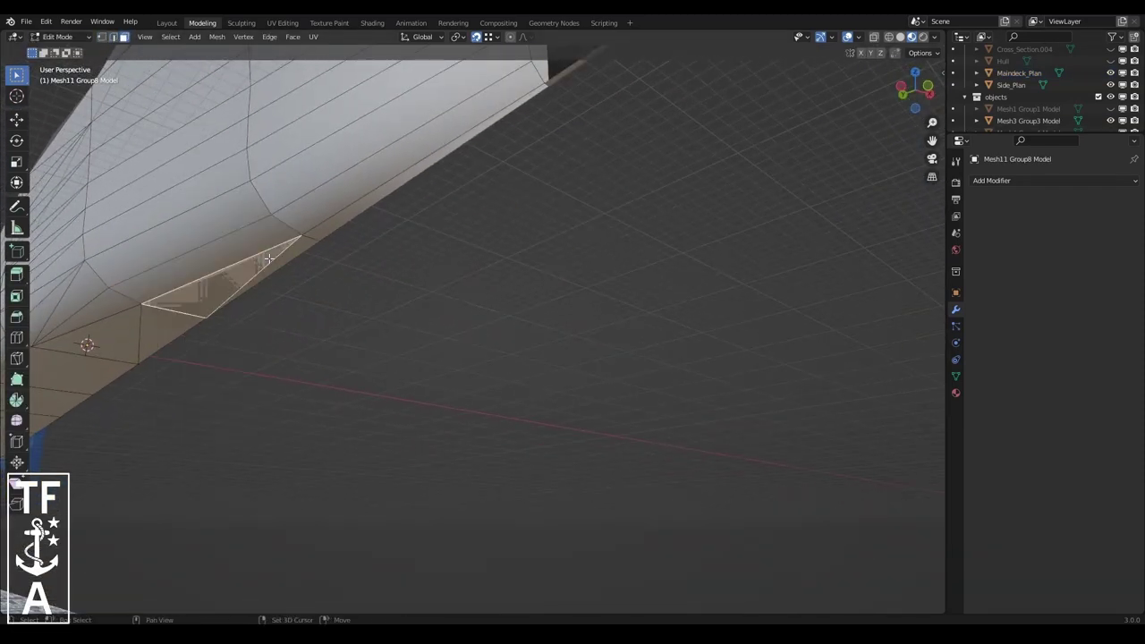
middle_drag(268, 322, 316, 344)
click(113, 37)
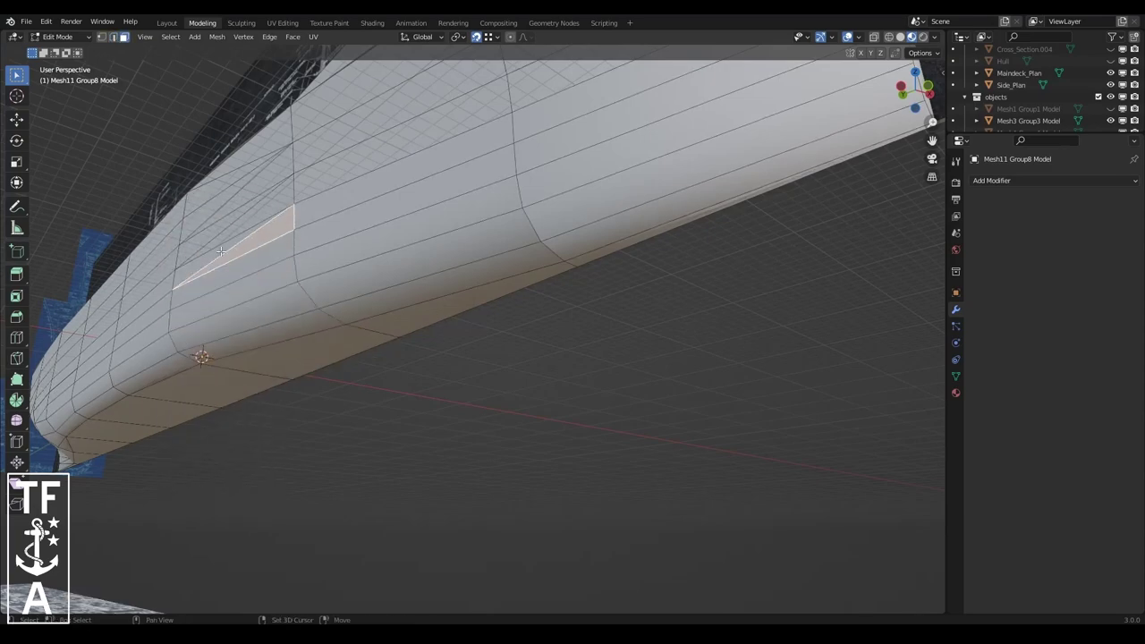
- Select the triangular faces near the bow and the thin triangle on the underside
middle_drag(254, 160, 133, 317)
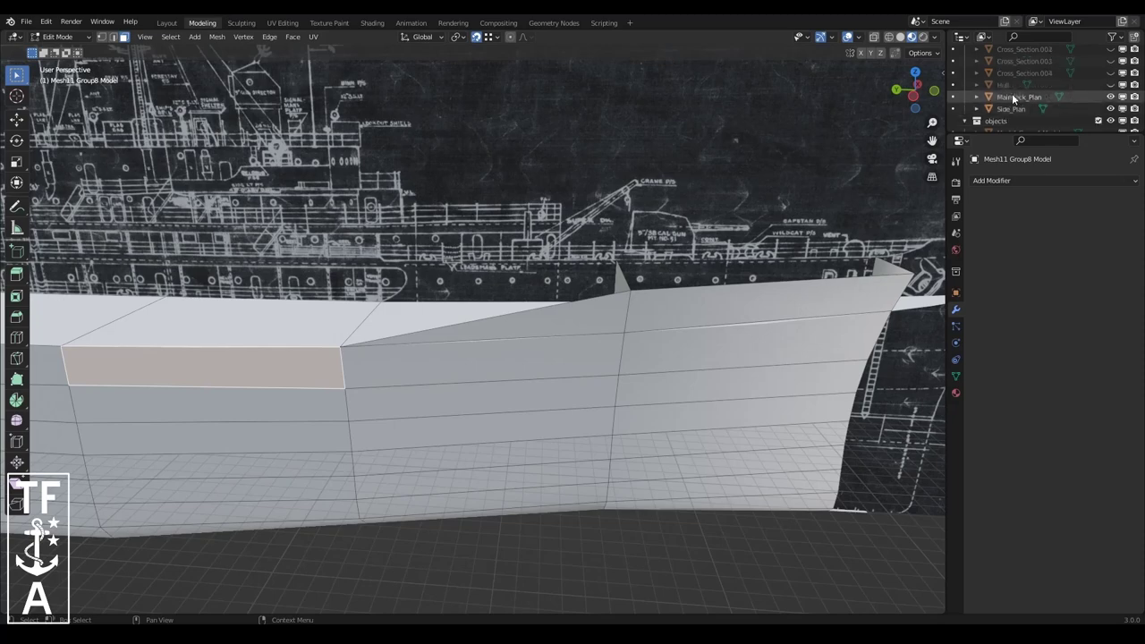
scroll(1014, 99, up, 3)
click(670, 318)
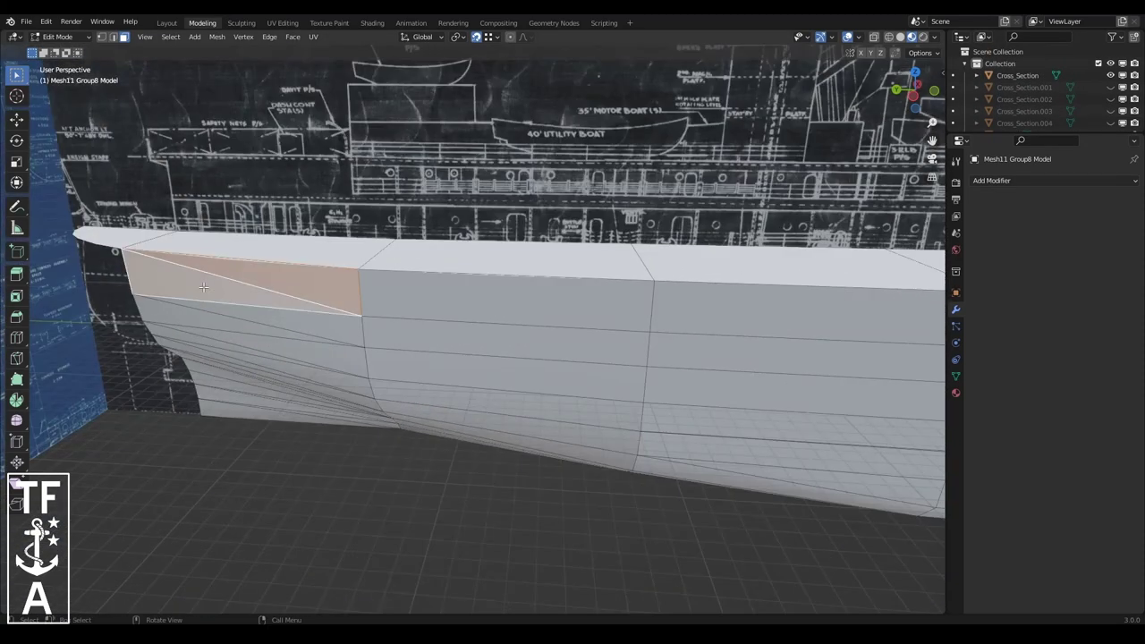
click(224, 322)
click(269, 354)
scroll(403, 295, up, 3)
mouse_move(903, 98)
mouse_down()
mouse_move(922, 85)
mouse_move(908, 97)
mouse_up()
click(447, 344)
click(268, 286)
click(296, 224)
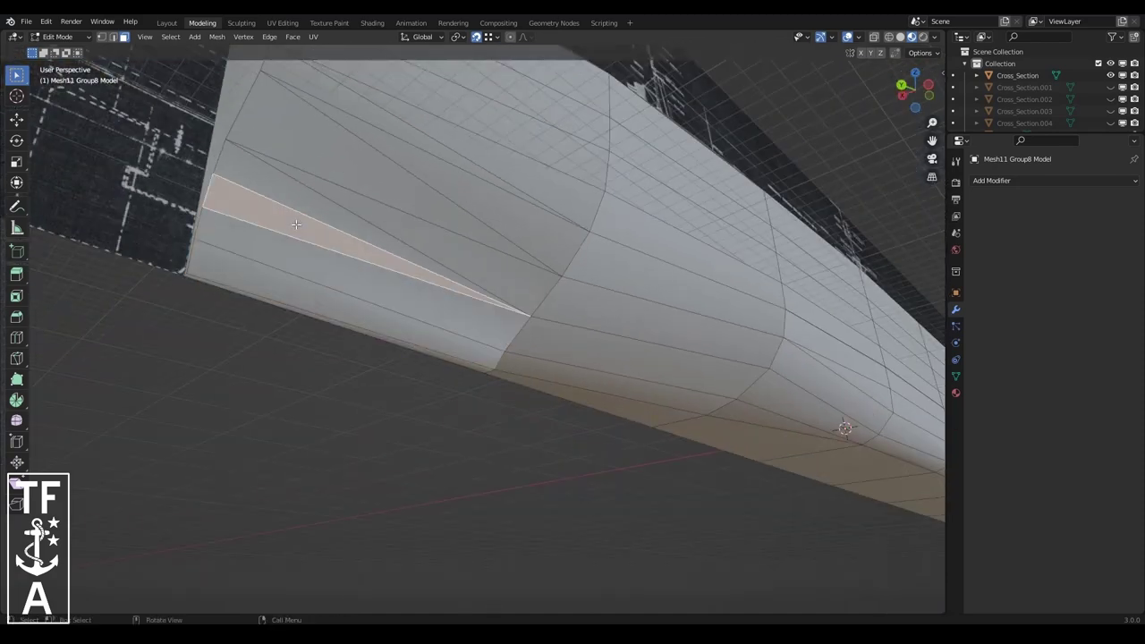
key(2)
key(3)
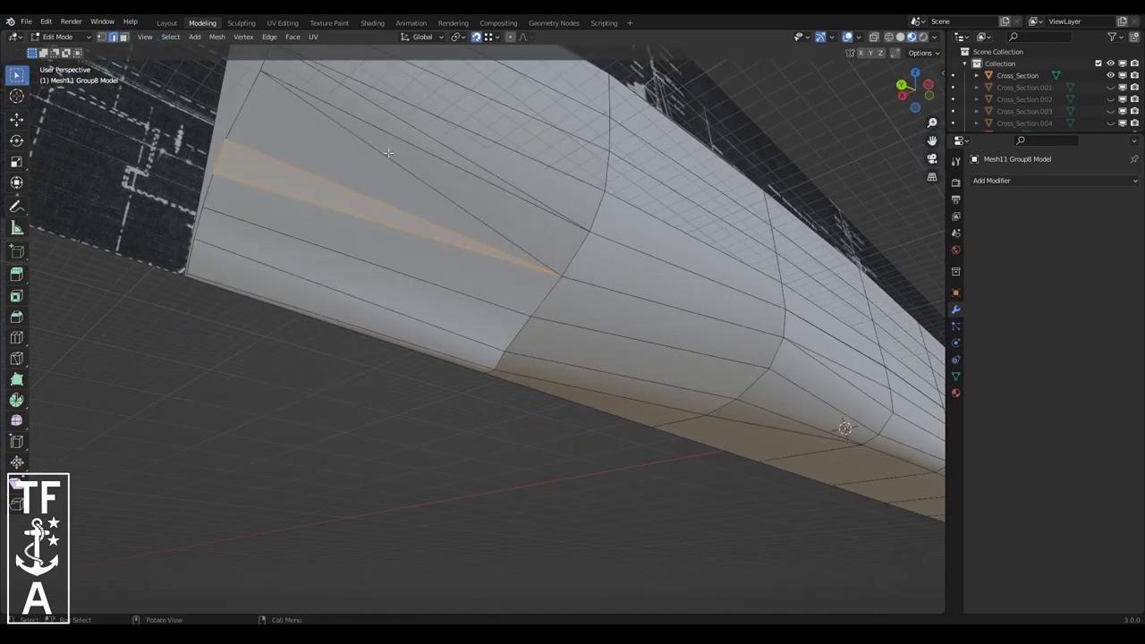
- Rotate the shared edge of the long triangle pair clockwise, then undo it
click(435, 194)
middle_drag(435, 194, 402, 307)
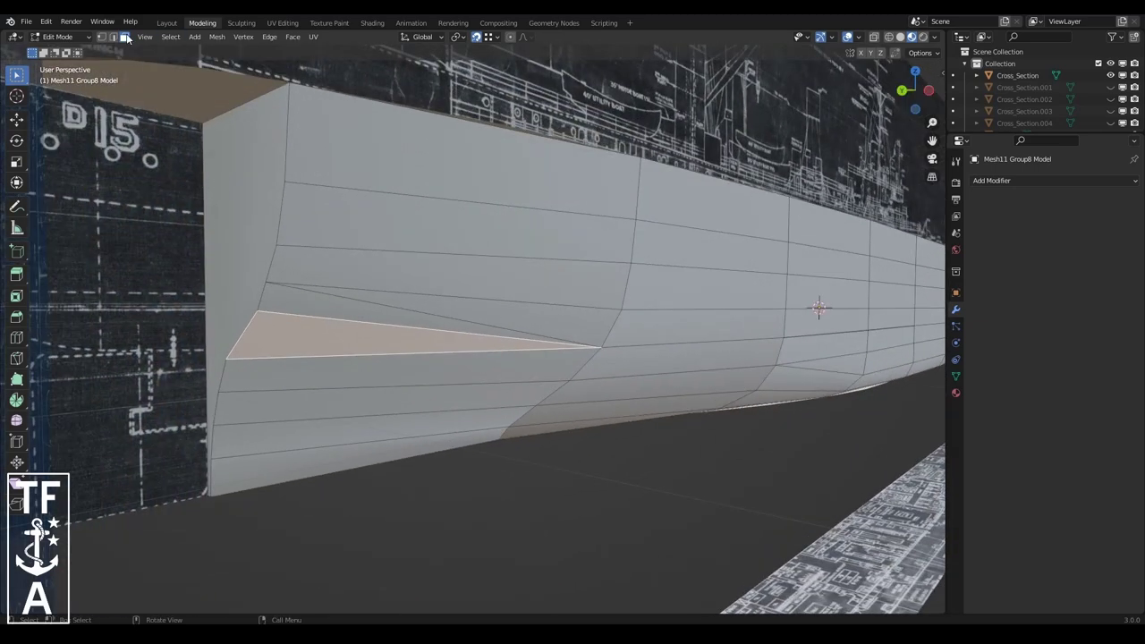
key(2)
key(ctrl+e)
click(402, 307)
key(ctrl+z)
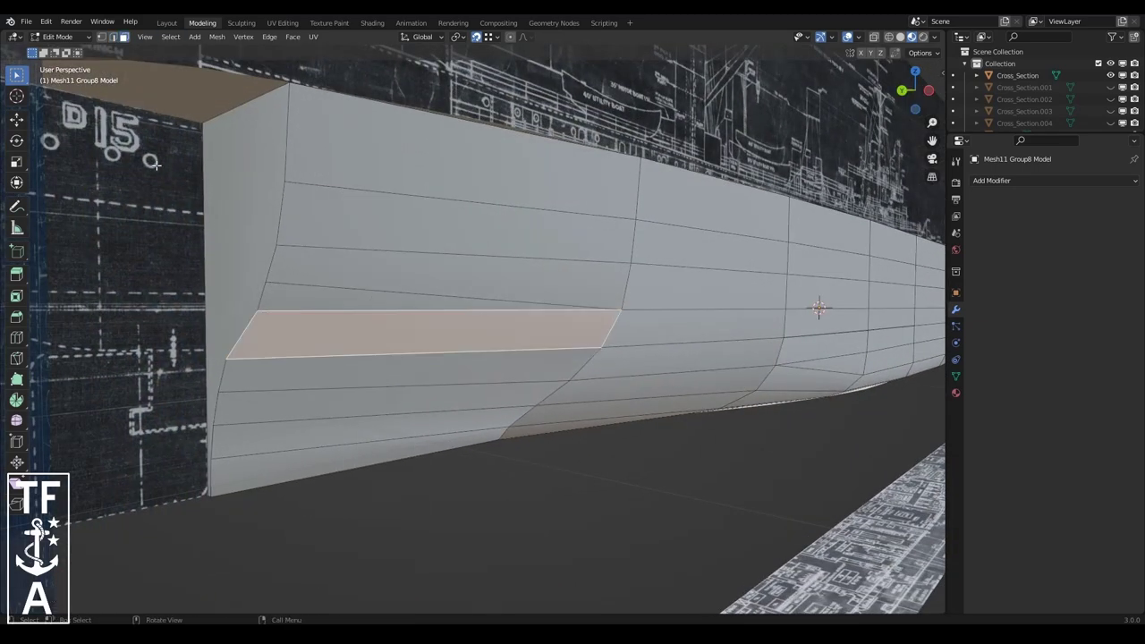
- Move a stray vertex near the bow and merge the whole mesh by distance
key(1)
click(268, 283)
key(g)
click(276, 245)
key(a)
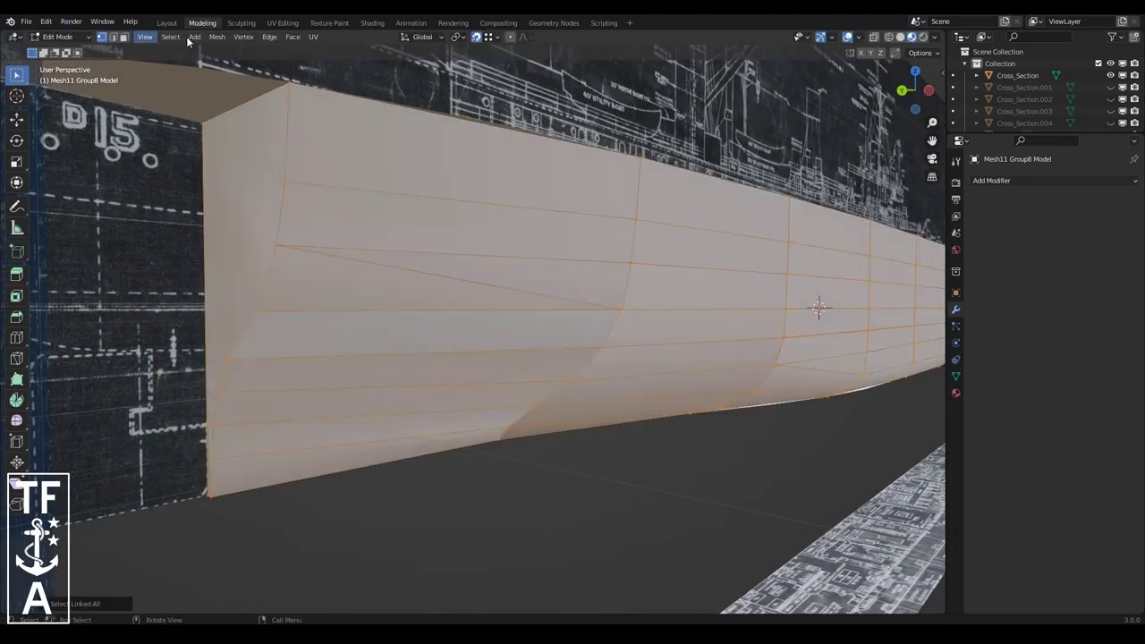
click(216, 36)
click(344, 172)
- Move another bow vertex vertically along Z and merge by distance again
click(373, 304)
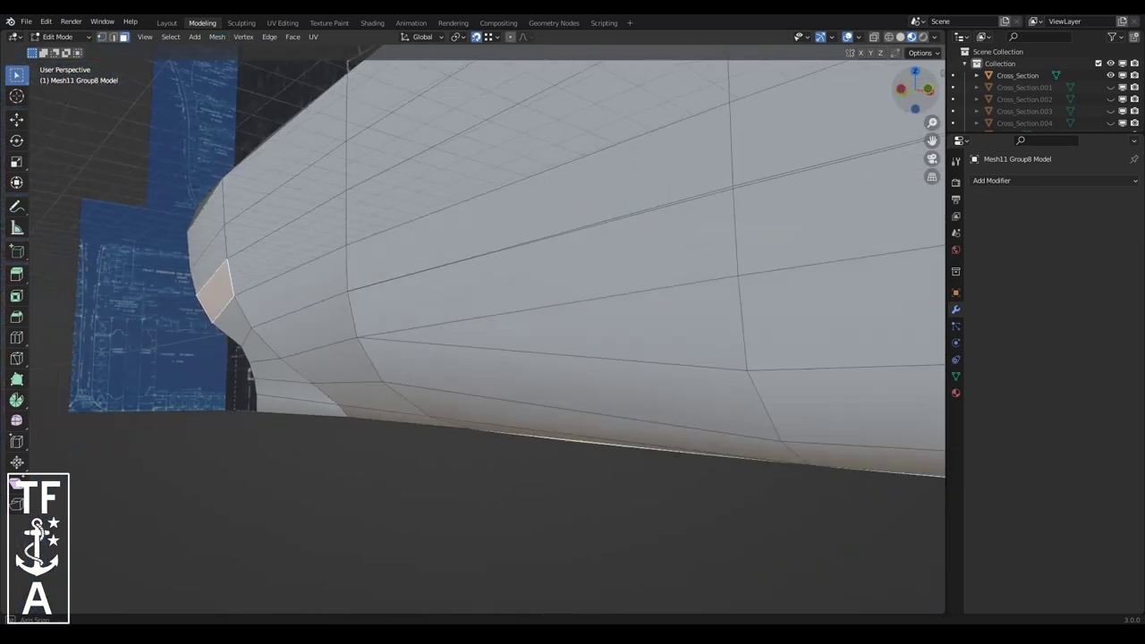
middle_drag(373, 304, 537, 357)
scroll(537, 357, up, 5)
scroll(561, 401, down, 5)
scroll(560, 401, up, 3)
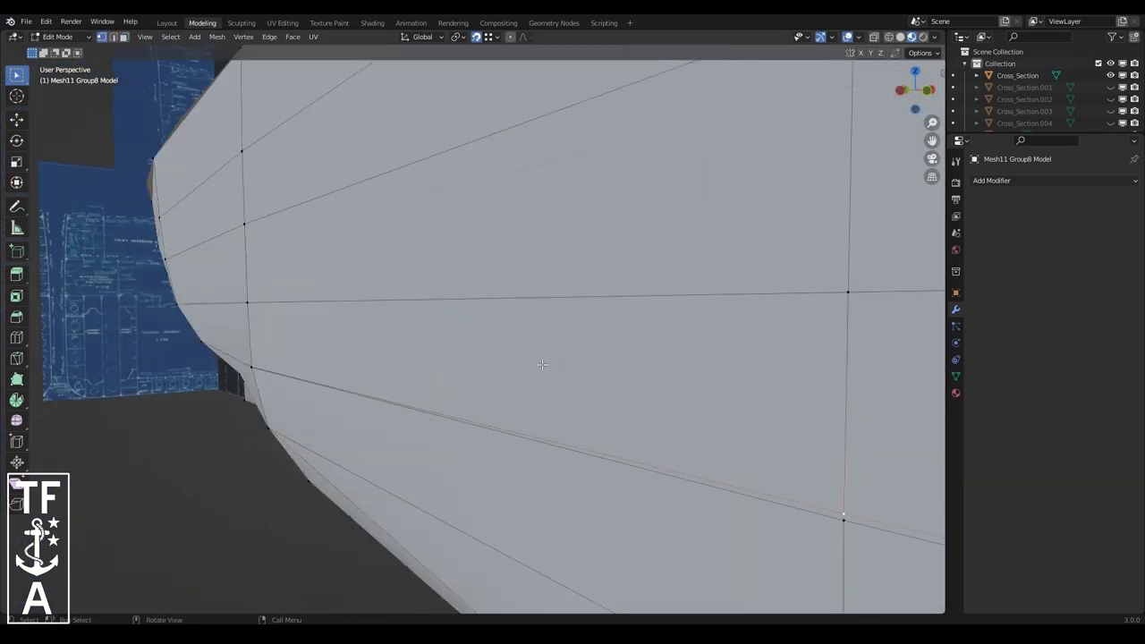
key(g)
key(z)
click(314, 359)
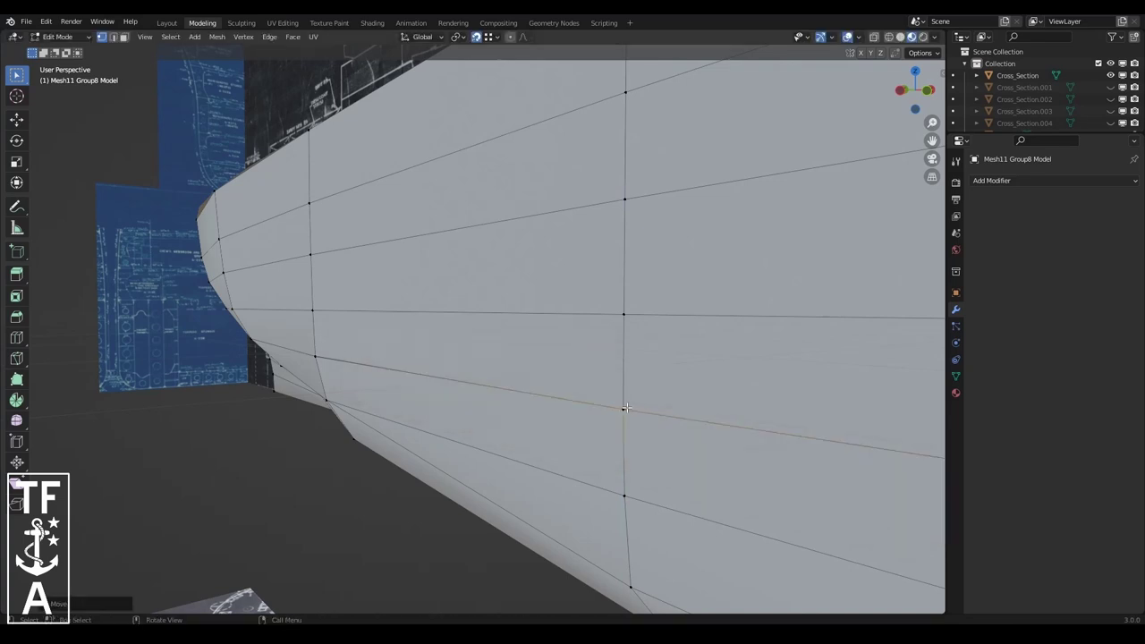
key(a)
click(217, 37)
click(344, 172)
- Triangulate the long face on the lower edge and select its long edge
scroll(537, 358, down, 5)
click(528, 285)
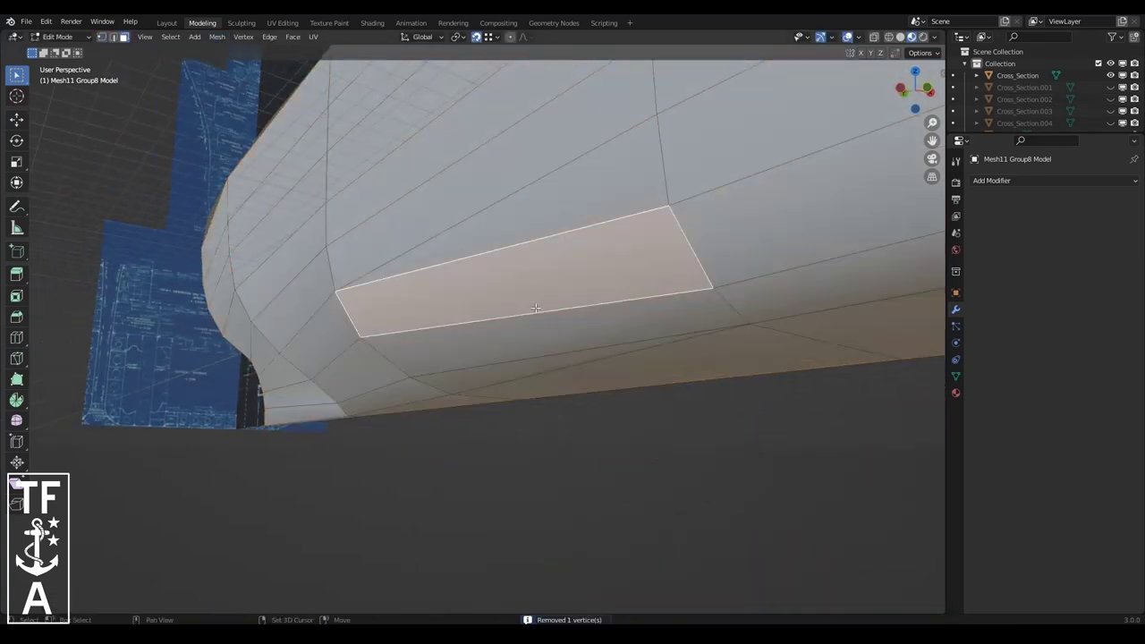
click(292, 37)
click(345, 123)
click(111, 37)
click(530, 335)
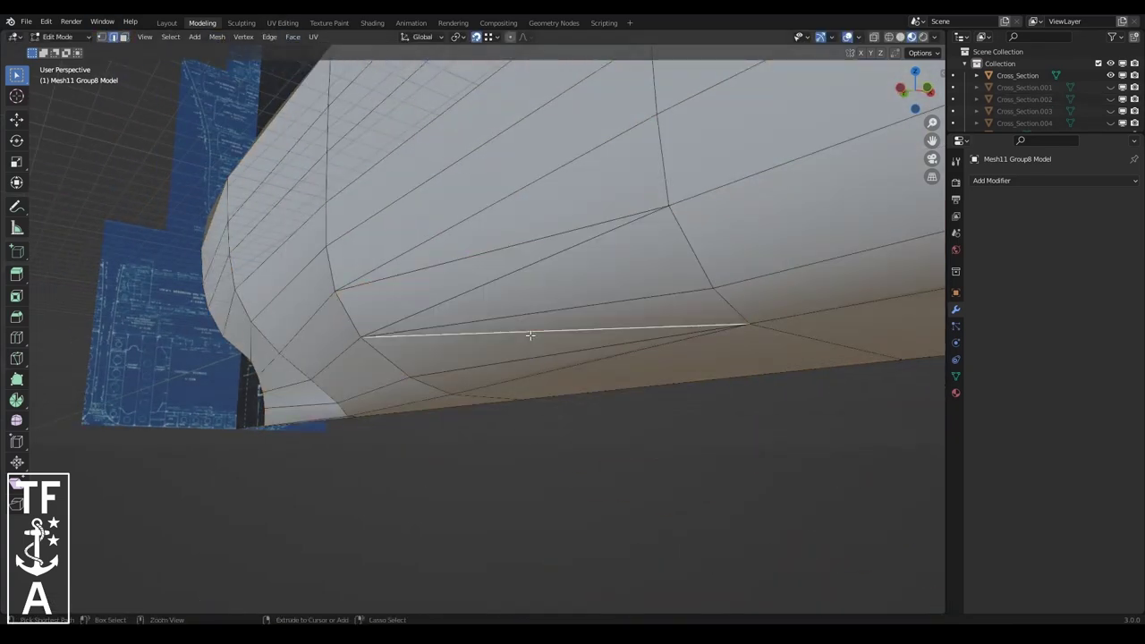
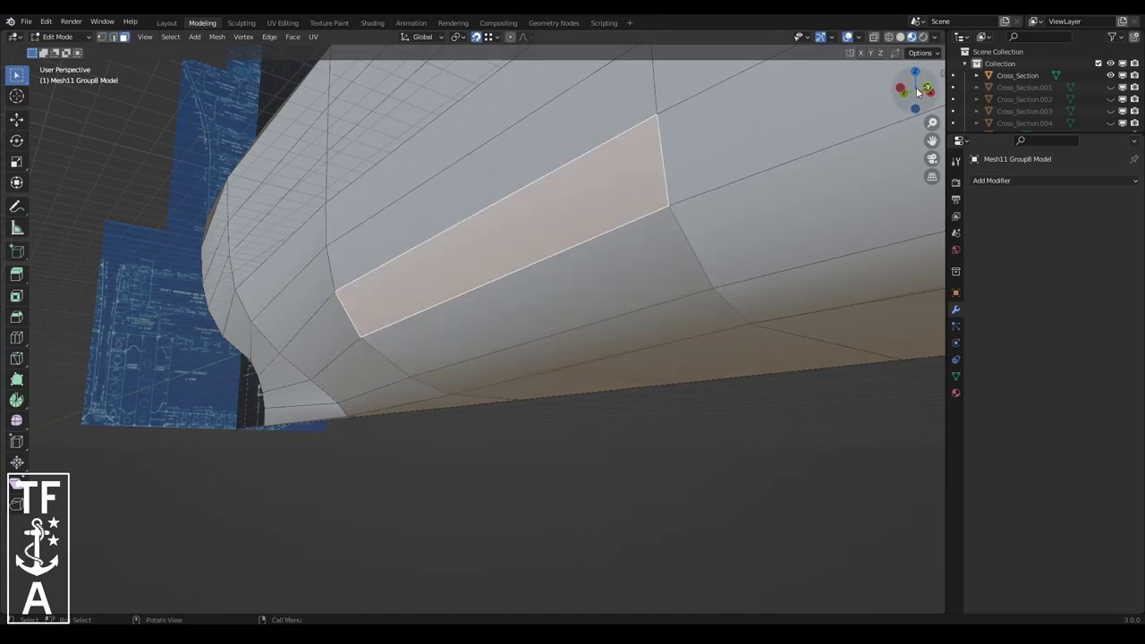
- Cut a new edge loop across the hull side near the bow
drag(915, 89, 889, 134)
middle_drag(888, 134, 63, 269)
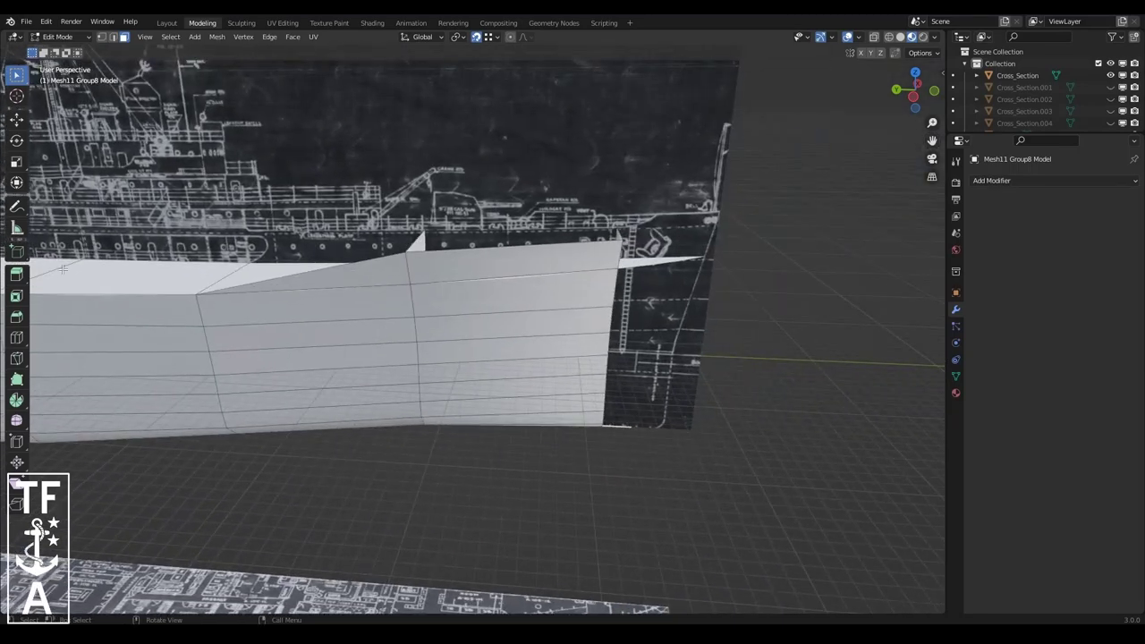
click(405, 260)
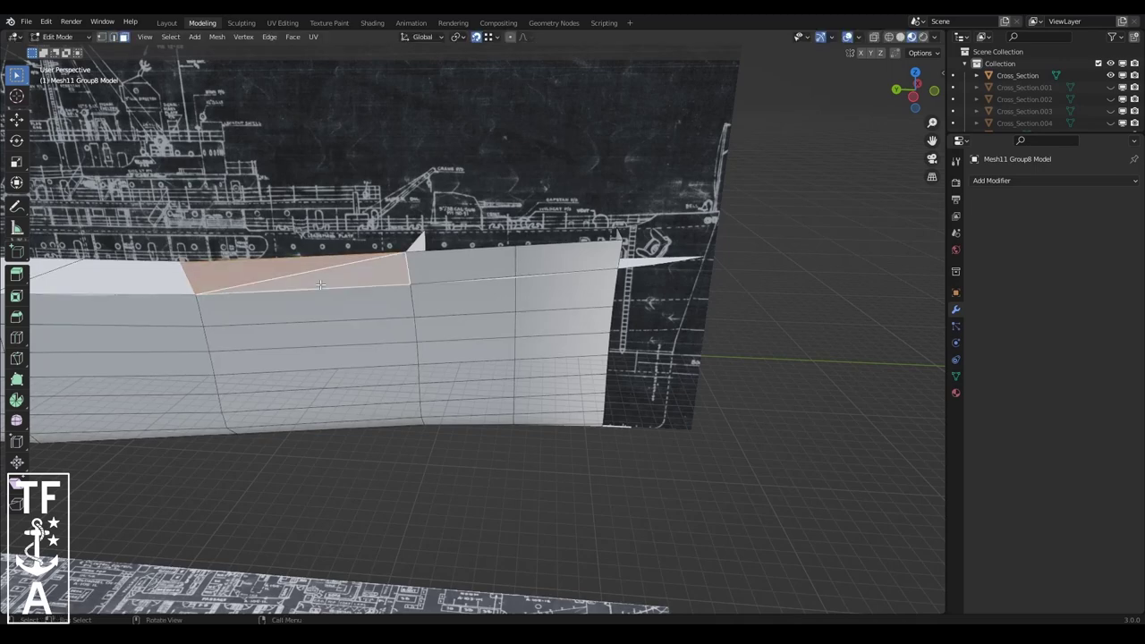
- Merge duplicate vertices by distance across the whole hull mesh
key(a)
click(217, 37)
click(331, 164)
- Clear the selection and box-select an edge loop on the bow side
click(16, 337)
key(alt+a)
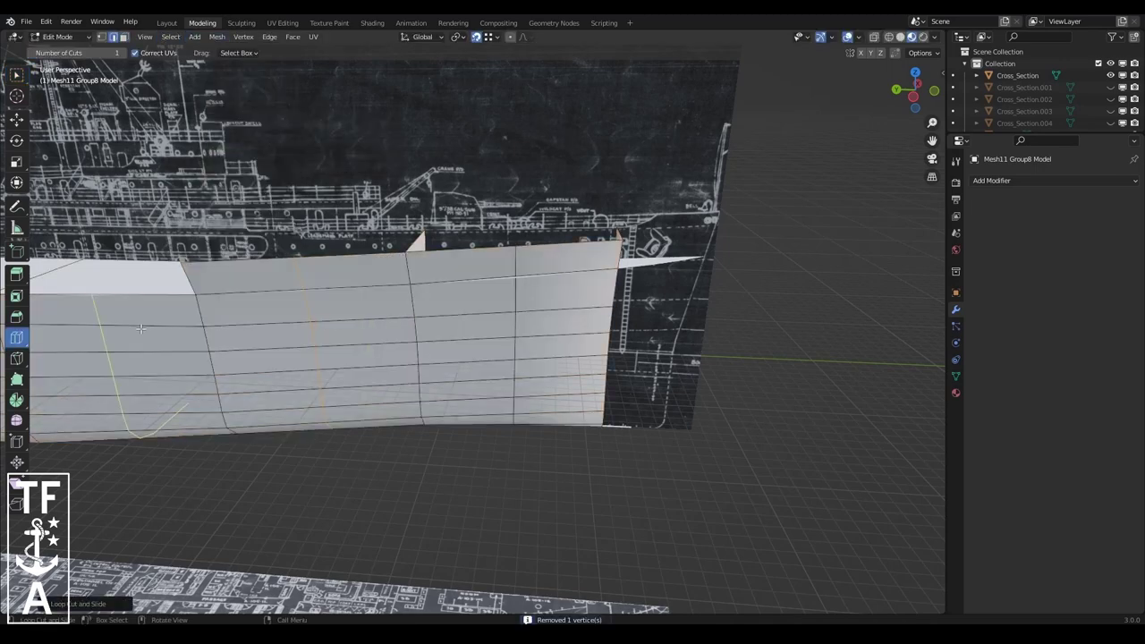
mouse_move(140, 329)
middle_down()
mouse_move(367, 322)
mouse_move(334, 294)
middle_up()
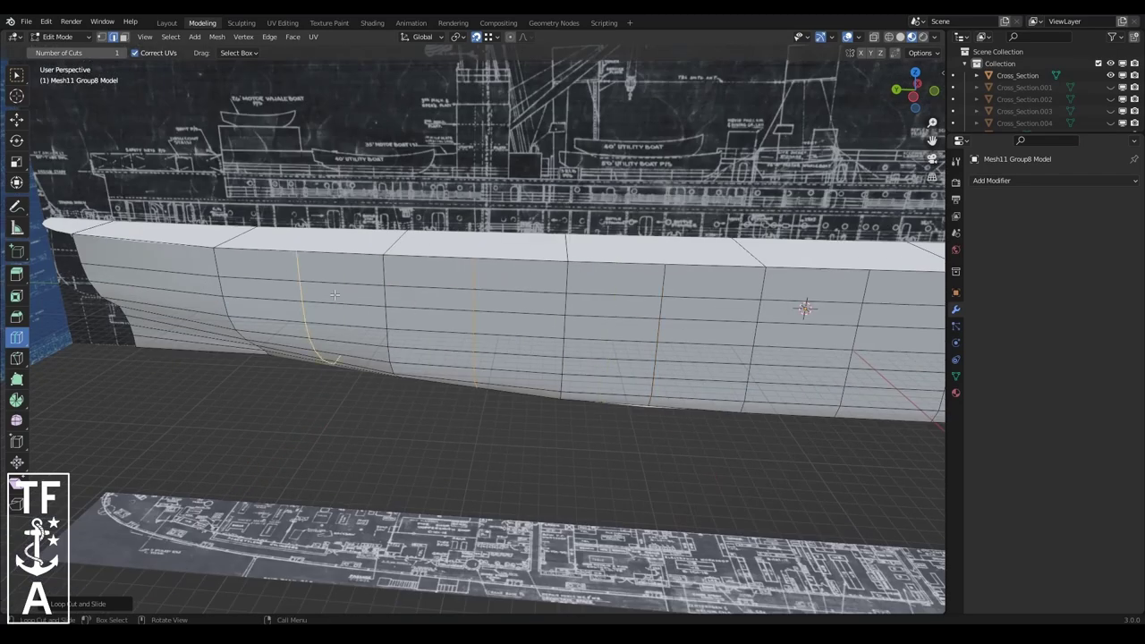
drag(906, 100, 922, 89)
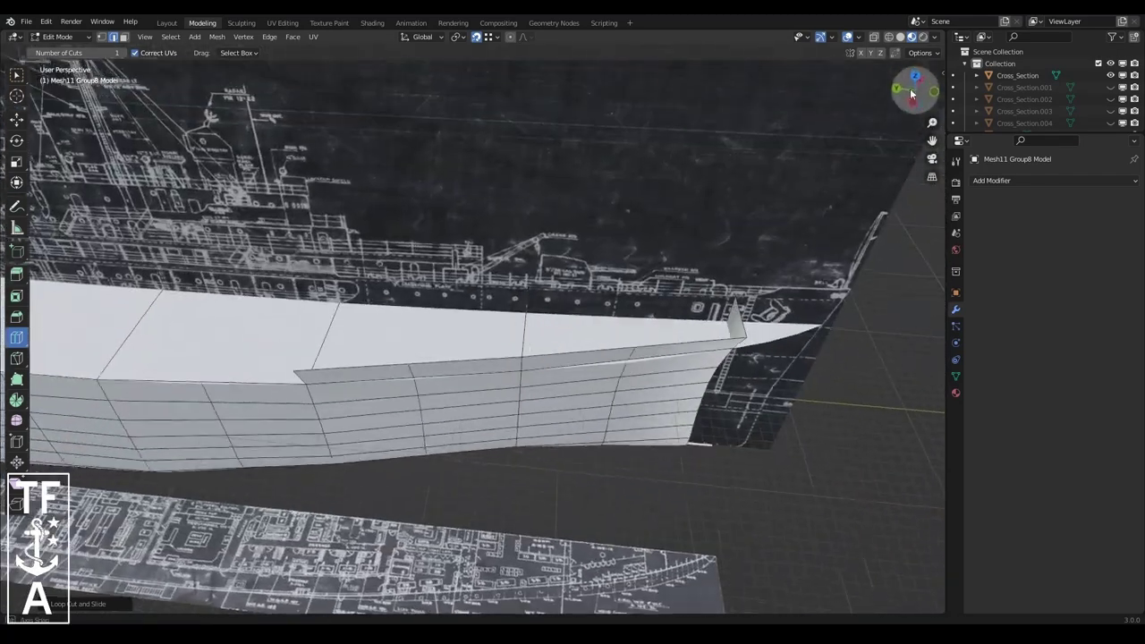
drag(574, 304, 643, 481)
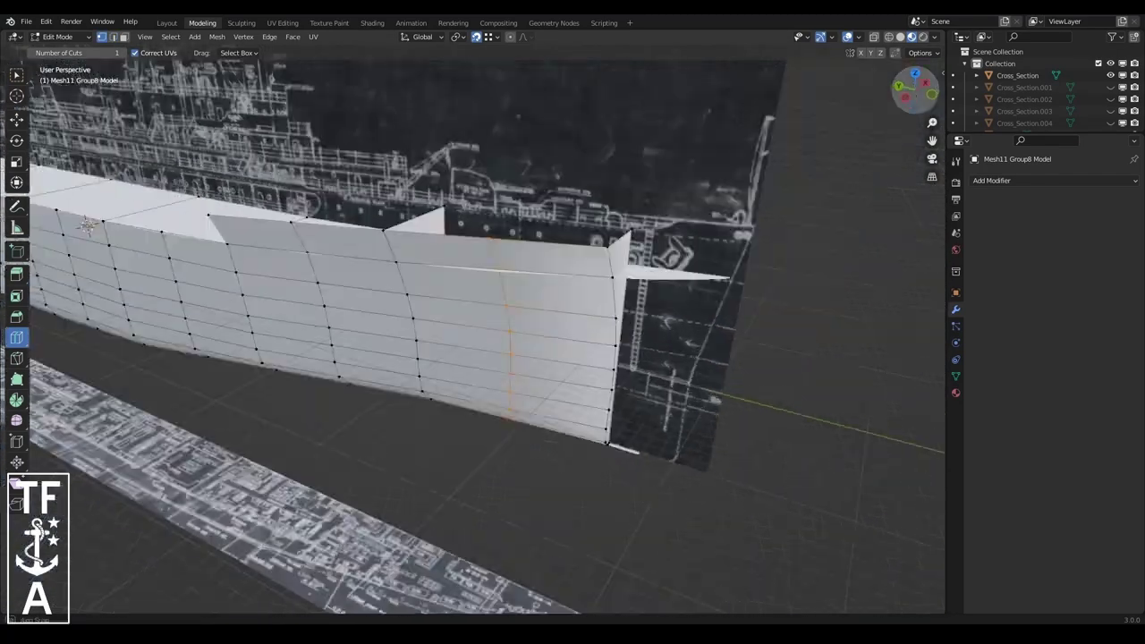
middle_drag(643, 481, 398, 205)
mouse_move(878, 124)
middle_down()
mouse_move(350, 250)
mouse_move(472, 173)
middle_up()
- Move the bow edge loop into its new position and enable X-ray display
key(g)
click(338, 255)
drag(473, 172, 537, 512)
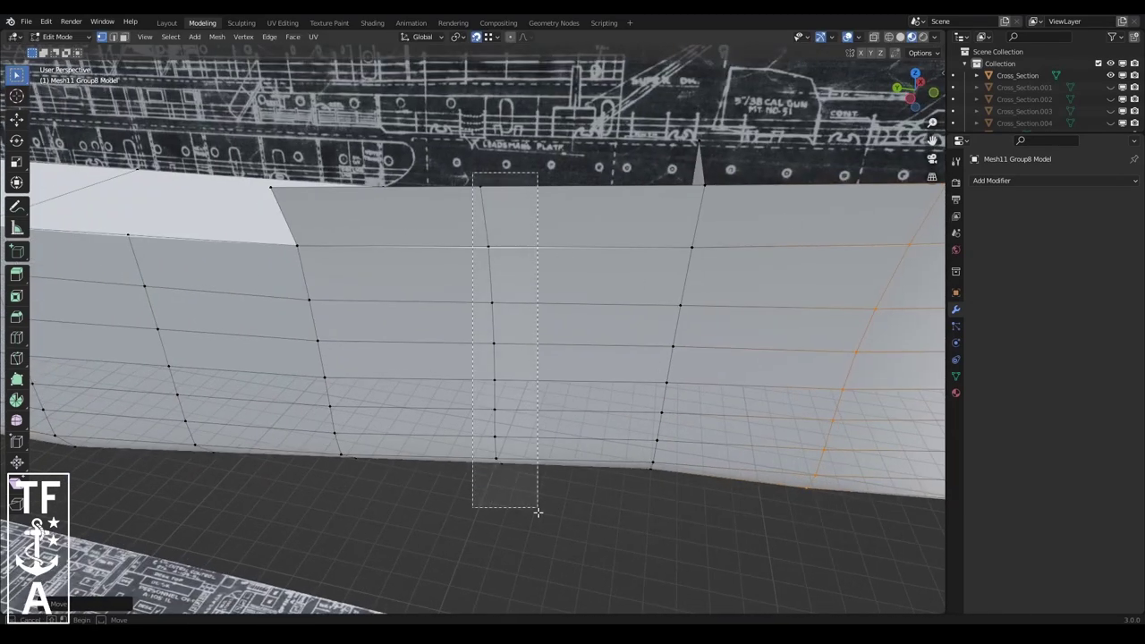
click(872, 37)
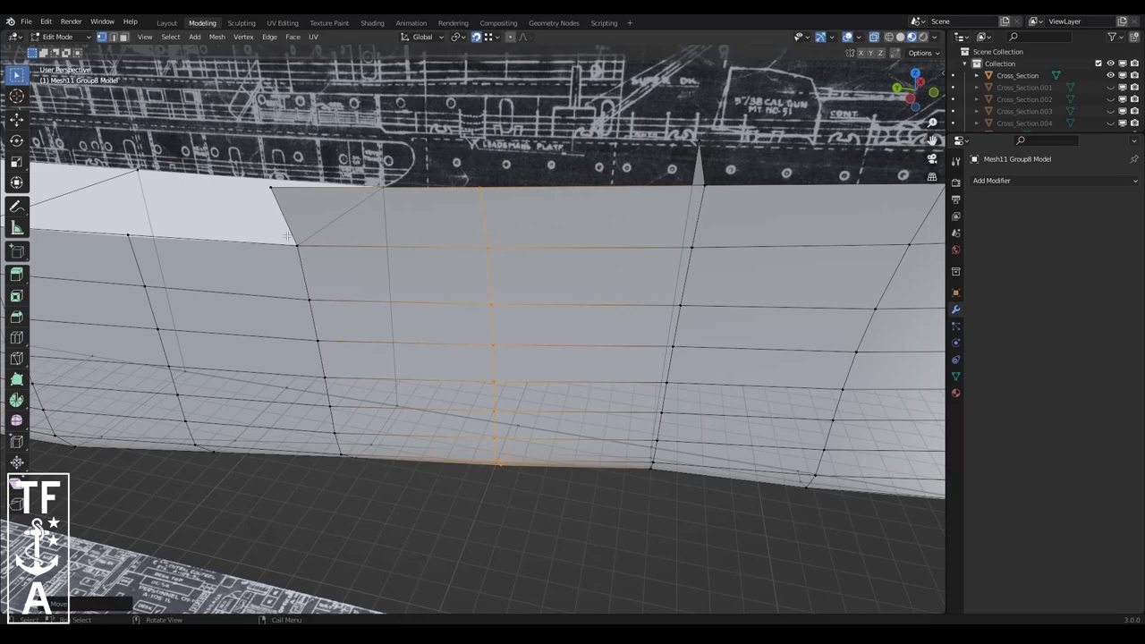
- Box-select columns of hull-side edges through the see-through mesh
drag(245, 457, 245, 456)
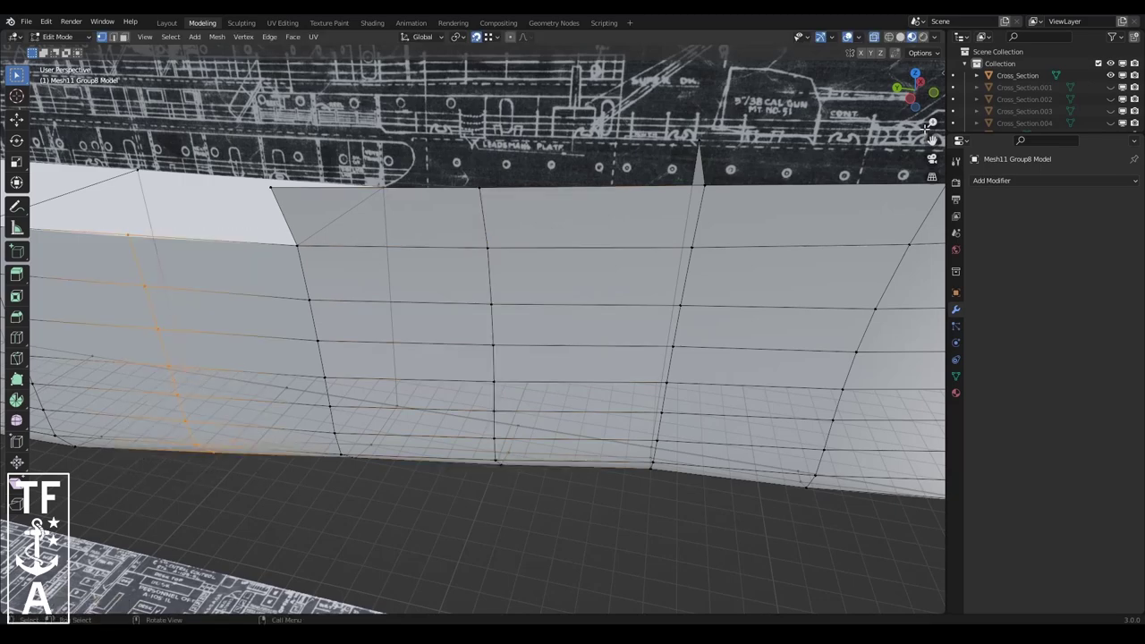
middle_drag(929, 129, 427, 239)
drag(428, 239, 460, 484)
mouse_move(447, 250)
middle_down()
mouse_move(465, 226)
mouse_move(471, 234)
middle_up()
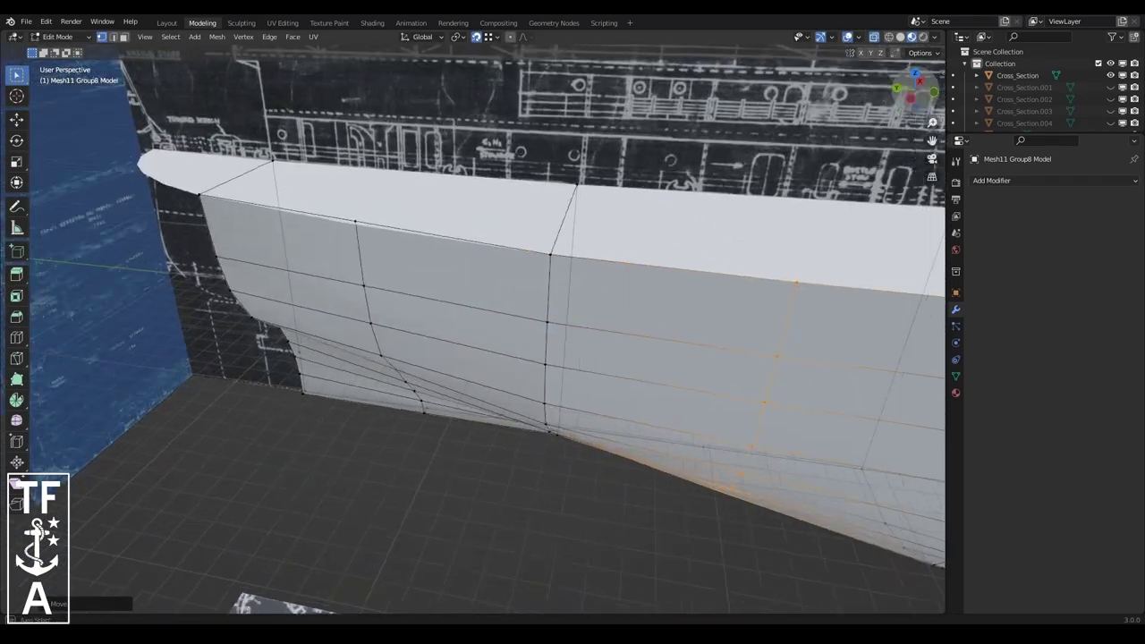
mouse_move(471, 233)
middle_down()
mouse_move(283, 475)
mouse_move(322, 421)
mouse_move(742, 504)
mouse_move(893, 122)
middle_up()
scroll(283, 475, up, 5)
scroll(283, 475, down, 5)
key(s)
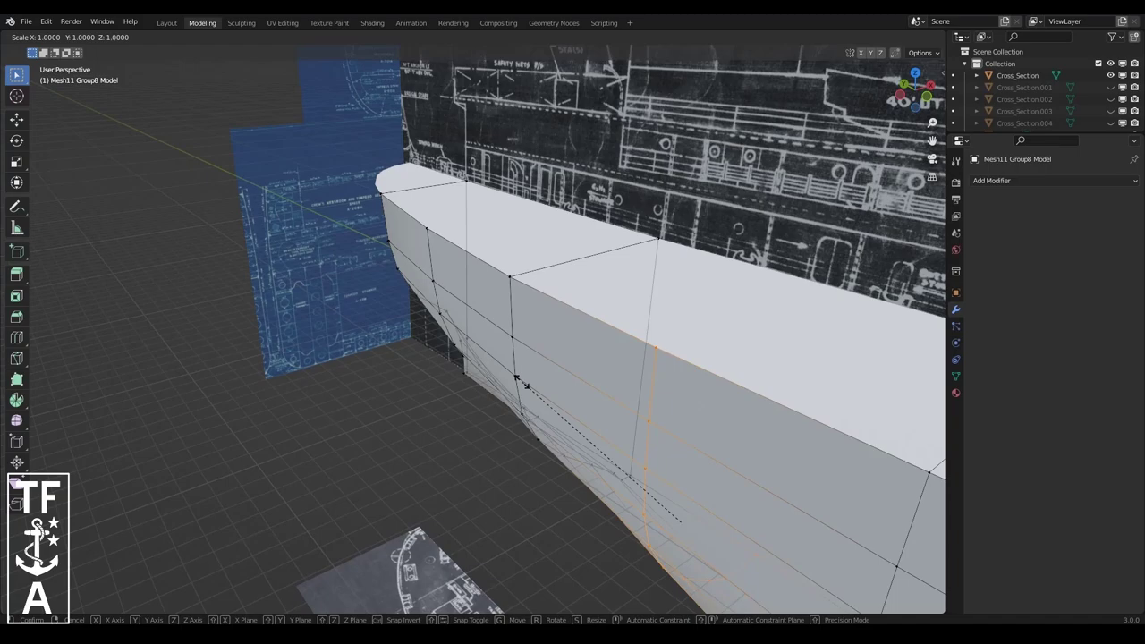
right_click(516, 377)
- Scale the vertical hull edge loop slightly narrower along X
mouse_move(516, 377)
middle_down()
mouse_move(273, 247)
mouse_move(466, 268)
mouse_move(460, 435)
mouse_move(345, 439)
middle_up()
alt+click(460, 435)
key(s)
key(x)
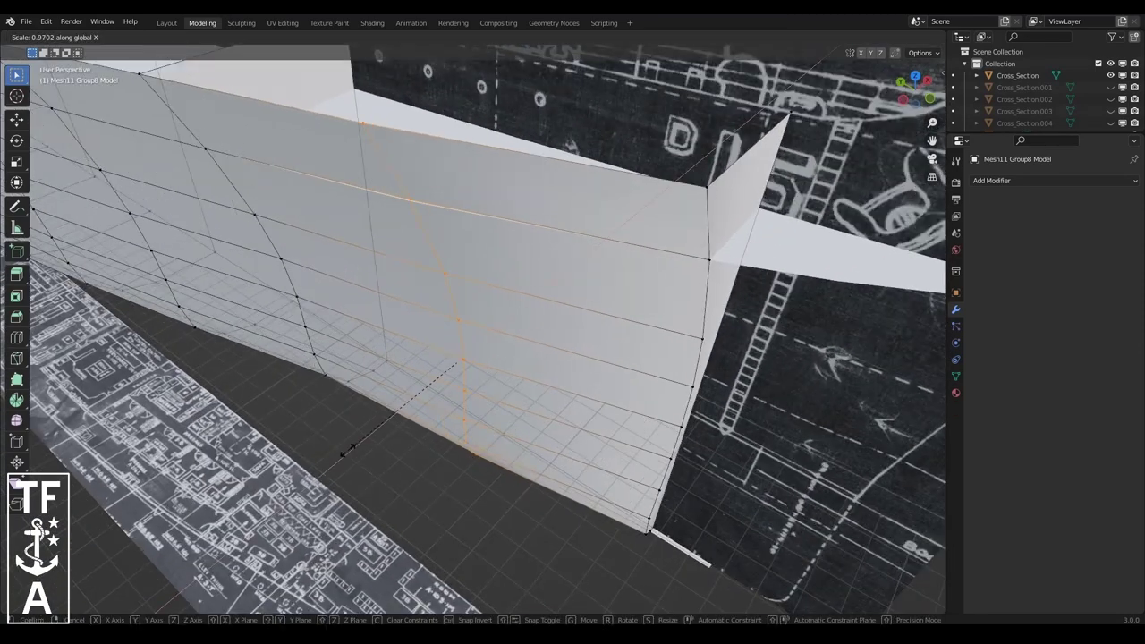
click(342, 426)
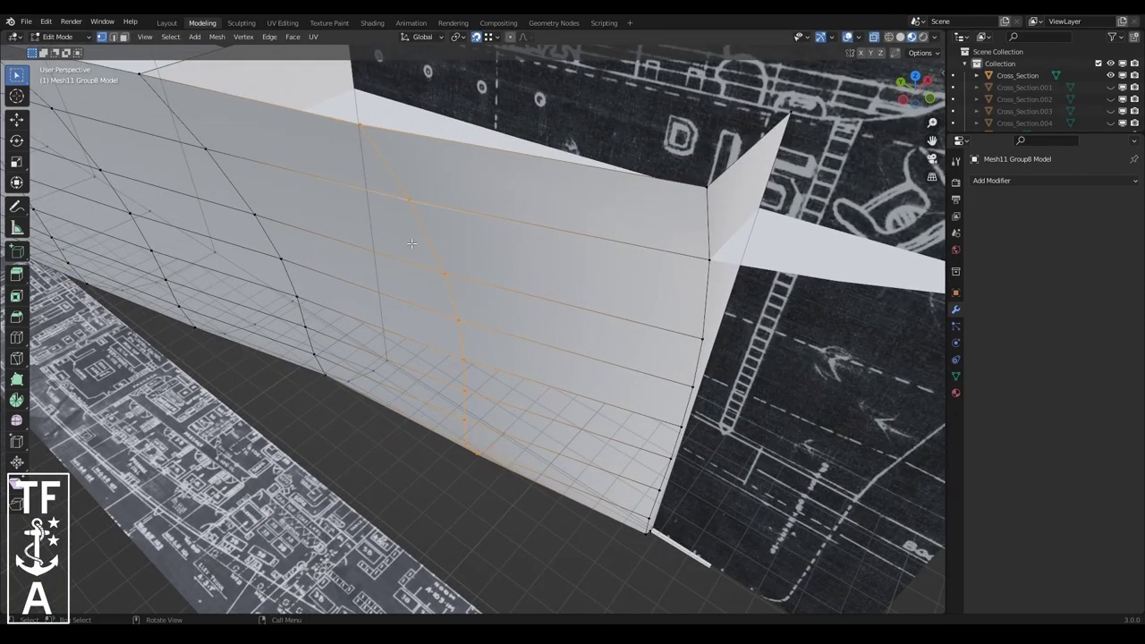
- Switch to a straight front view over the blueprint
middle_drag(411, 244, 391, 158)
key(g)
right_click(460, 434)
scroll(460, 435, down, 5)
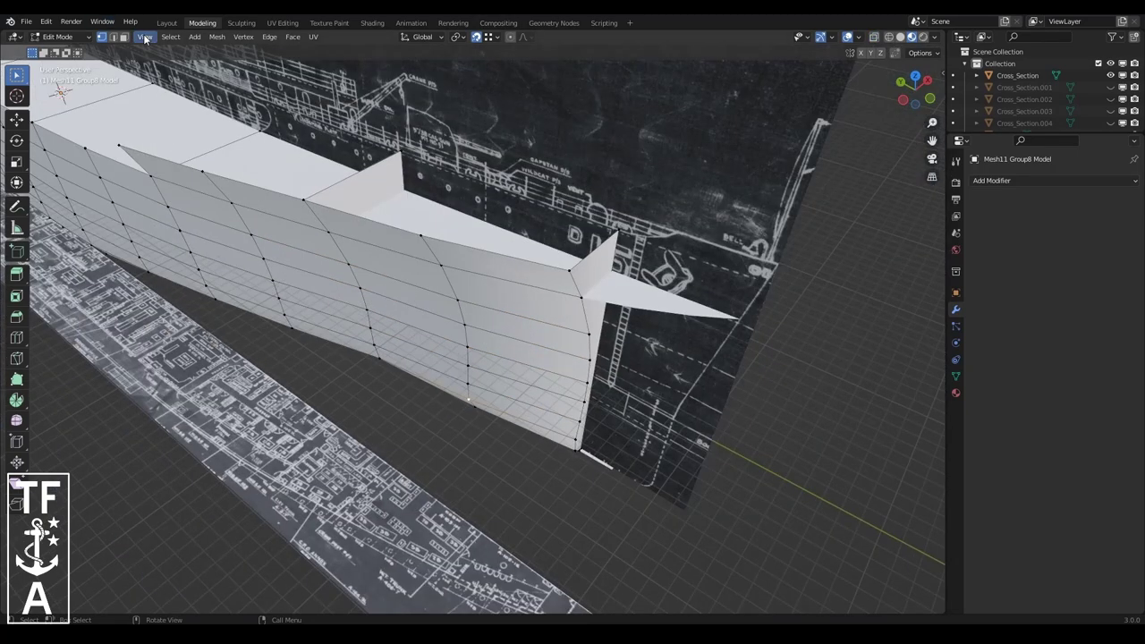
key(KP_1)
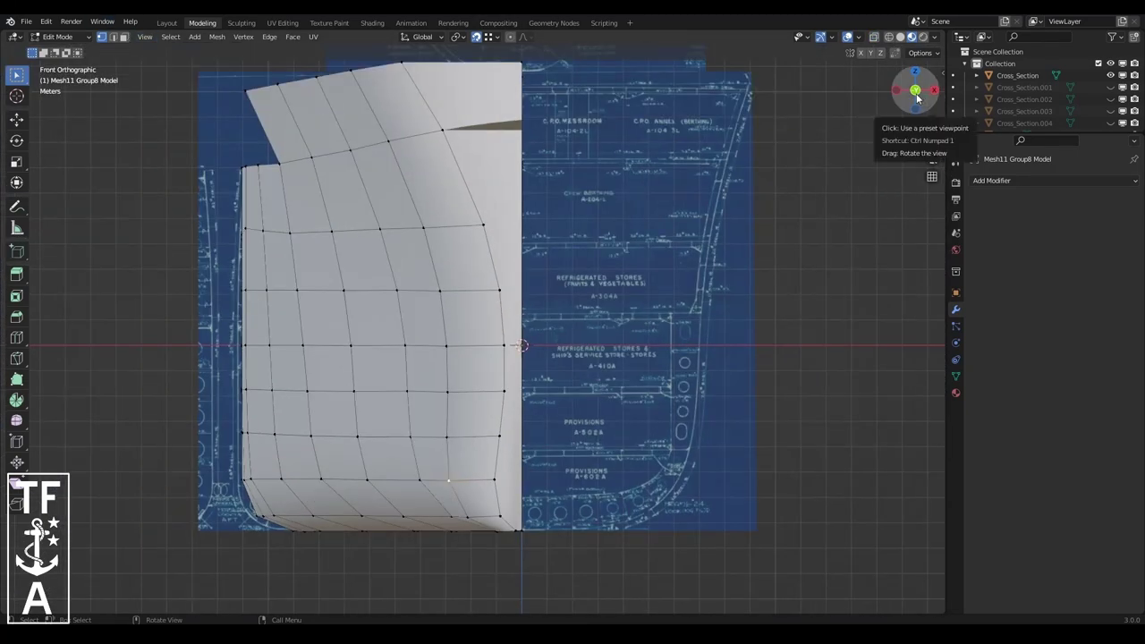
- Frame the hull against the blueprint in front orthographic view
drag(915, 90, 886, 98)
click(144, 36)
click(306, 220)
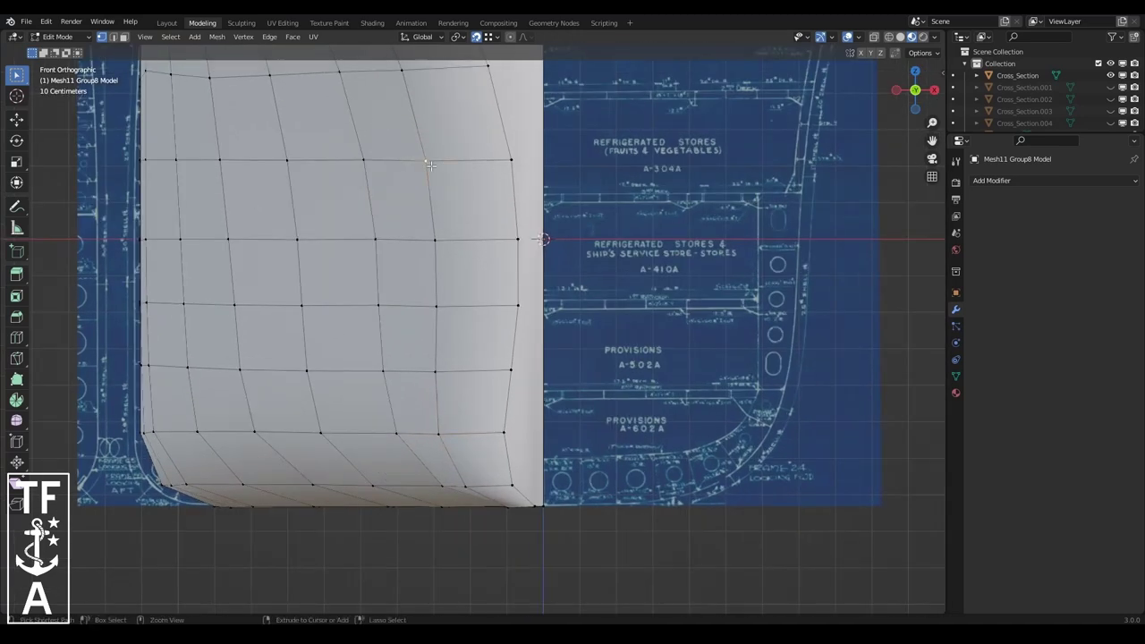
key(g)
scroll(441, 431, up, 1)
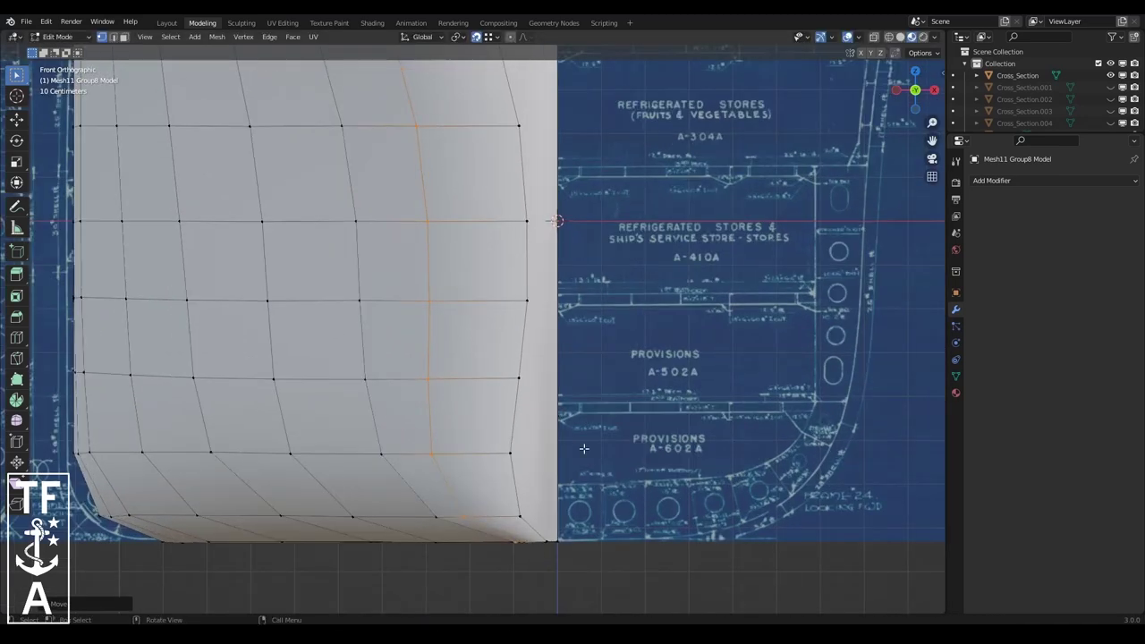
key(Escape)
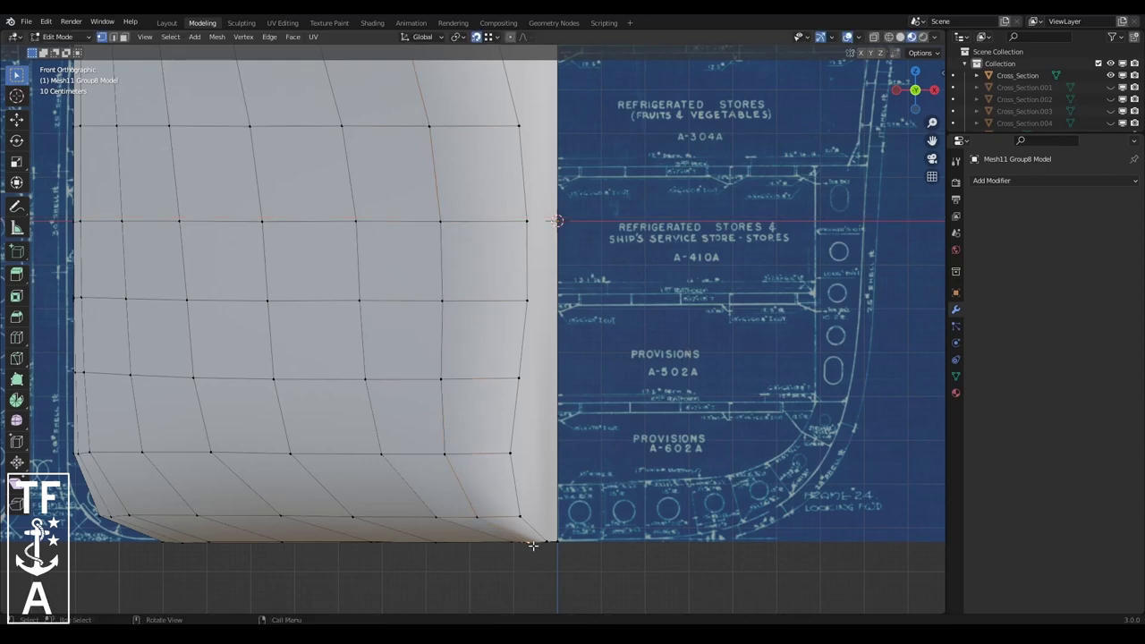
scroll(532, 546, up, 3)
scroll(532, 546, down, 4)
mouse_move(494, 503)
shift+middle_down()
mouse_move(537, 396)
mouse_move(626, 449)
shift+middle_up()
scroll(537, 396, up, 3)
scroll(537, 395, down, 2)
mouse_move(703, 62)
shift+middle_down()
mouse_move(703, 118)
mouse_move(397, 215)
shift+middle_up()
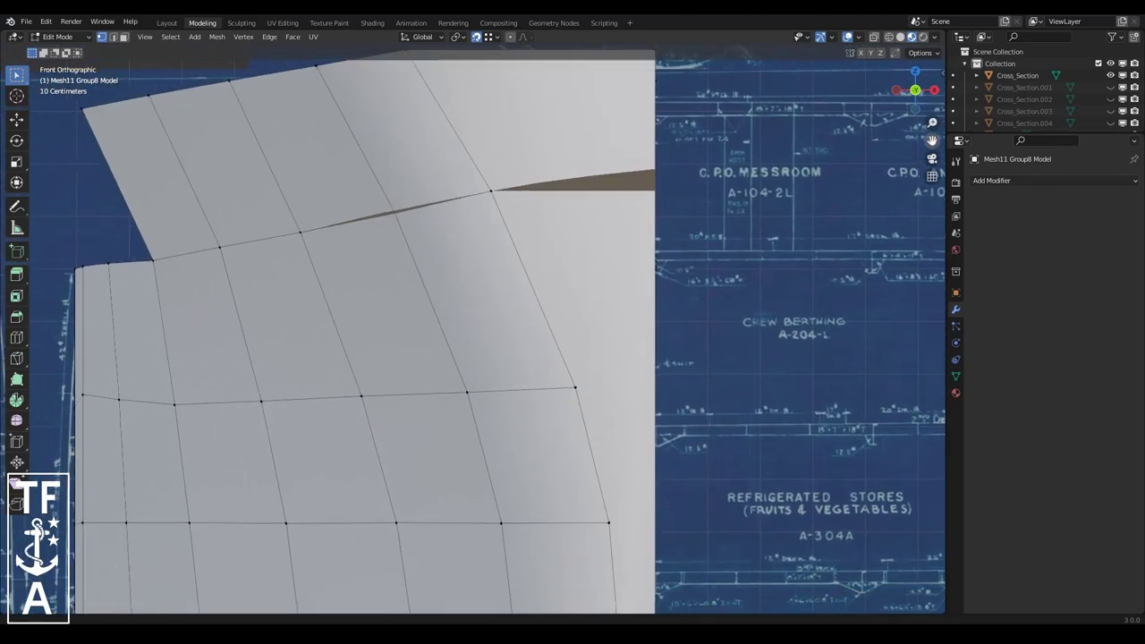
scroll(476, 240, up, 1)
- Move a hull vertex to match the blueprint outline in front view
key(g)
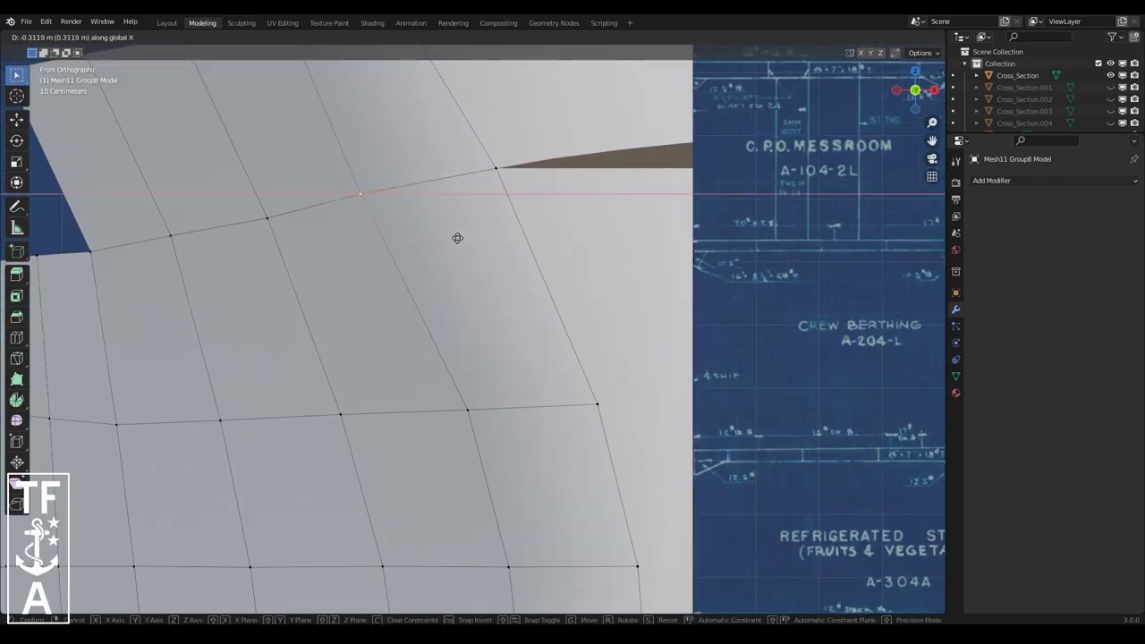
scroll(457, 238, down, 3)
click(338, 216)
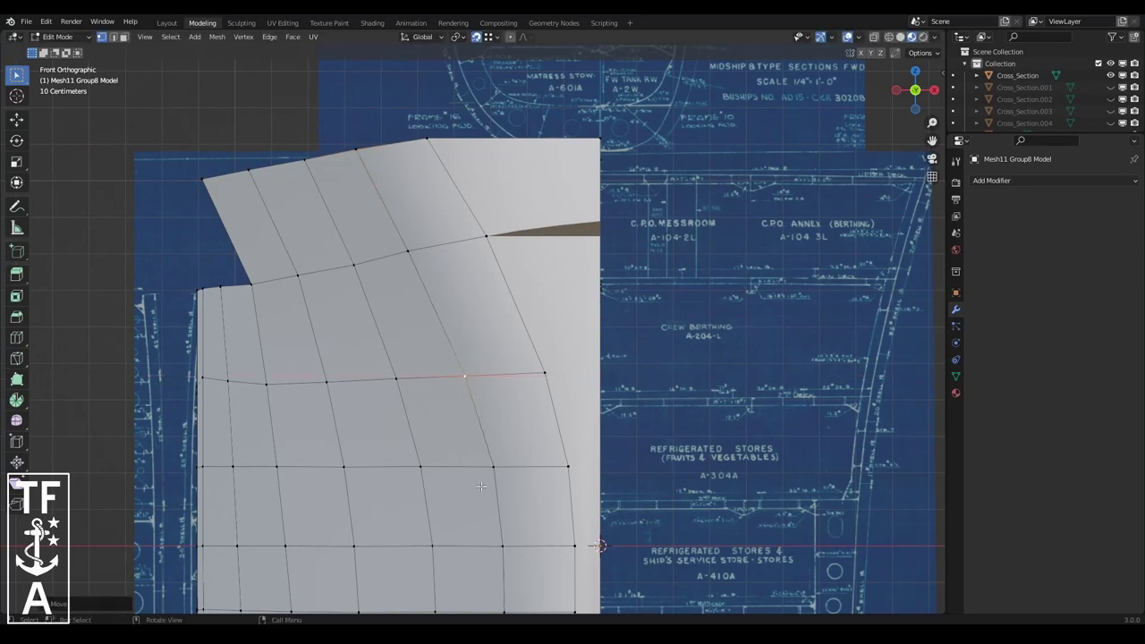
scroll(656, 494, down, 3)
scroll(537, 358, up, 1)
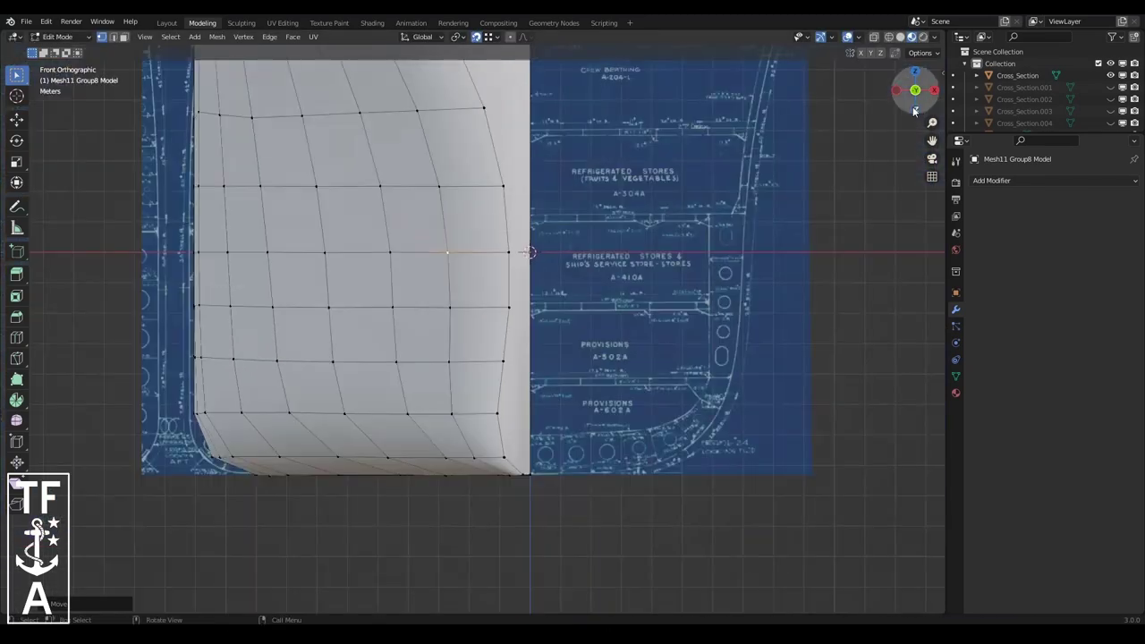
middle_drag(537, 358, 331, 183)
click(144, 36)
click(309, 212)
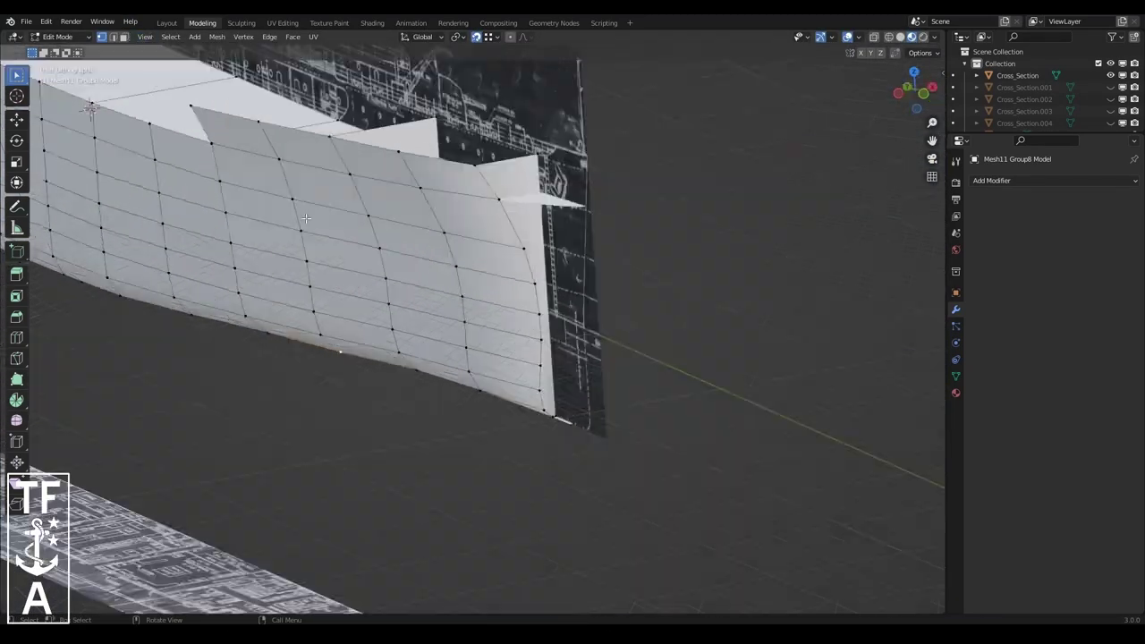
scroll(300, 122, up, 4)
scroll(300, 123, down, 4)
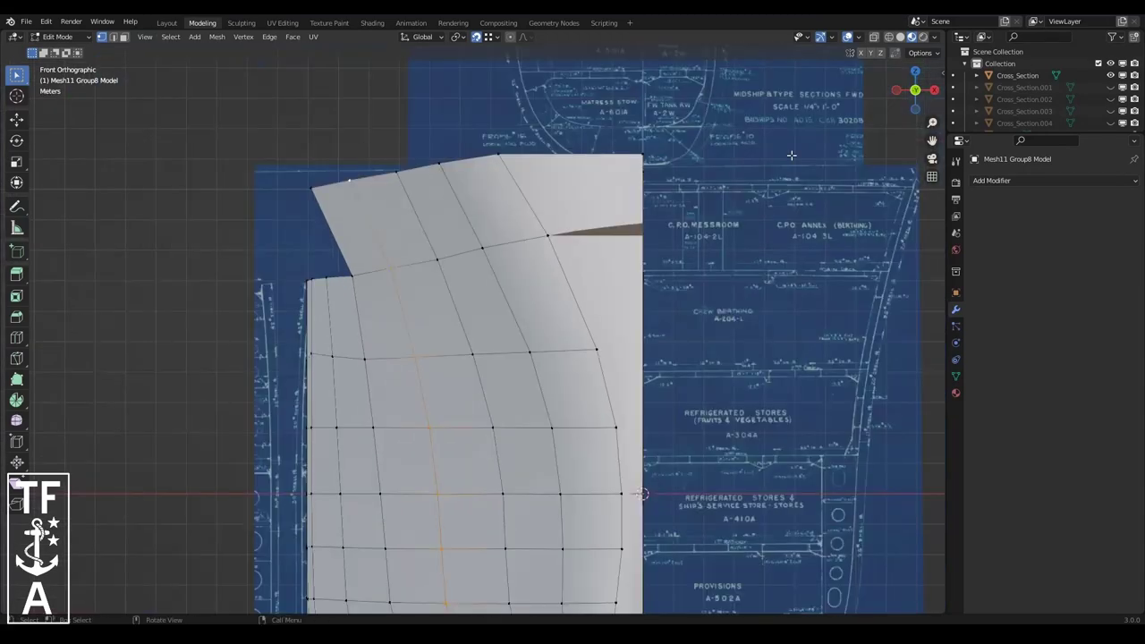
shift+middle_drag(556, 544, 556, 468)
scroll(556, 468, up, 1)
- Shift two selected edge loops sideways along X to follow the blueprint
key(g)
key(z)
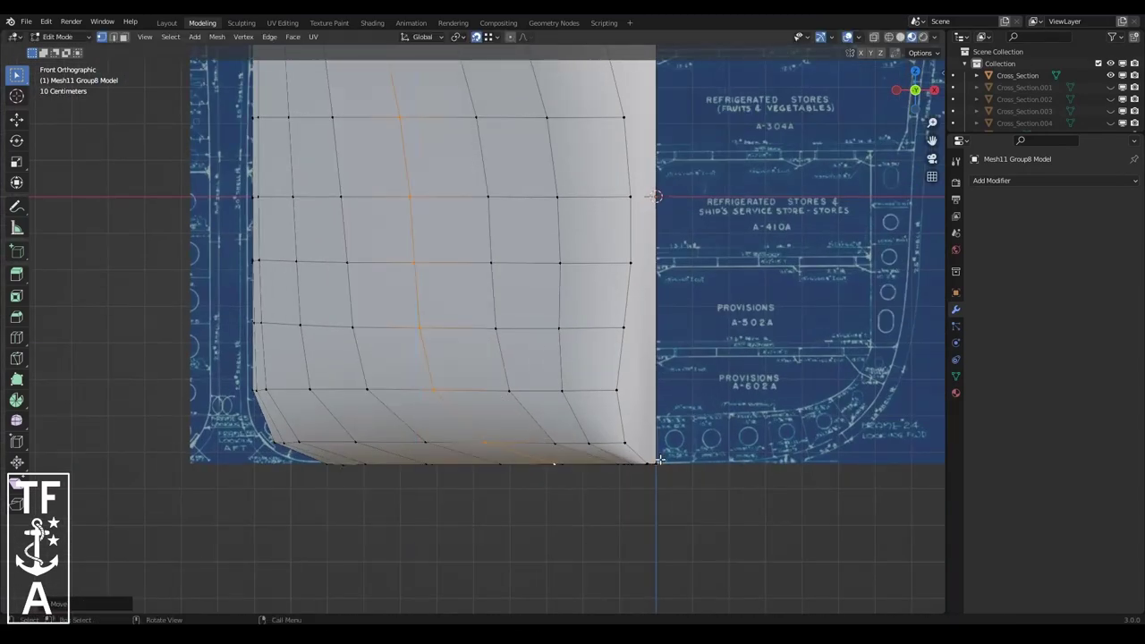
scroll(658, 461, up, 2)
scroll(530, 418, up, 4)
key(g)
key(x)
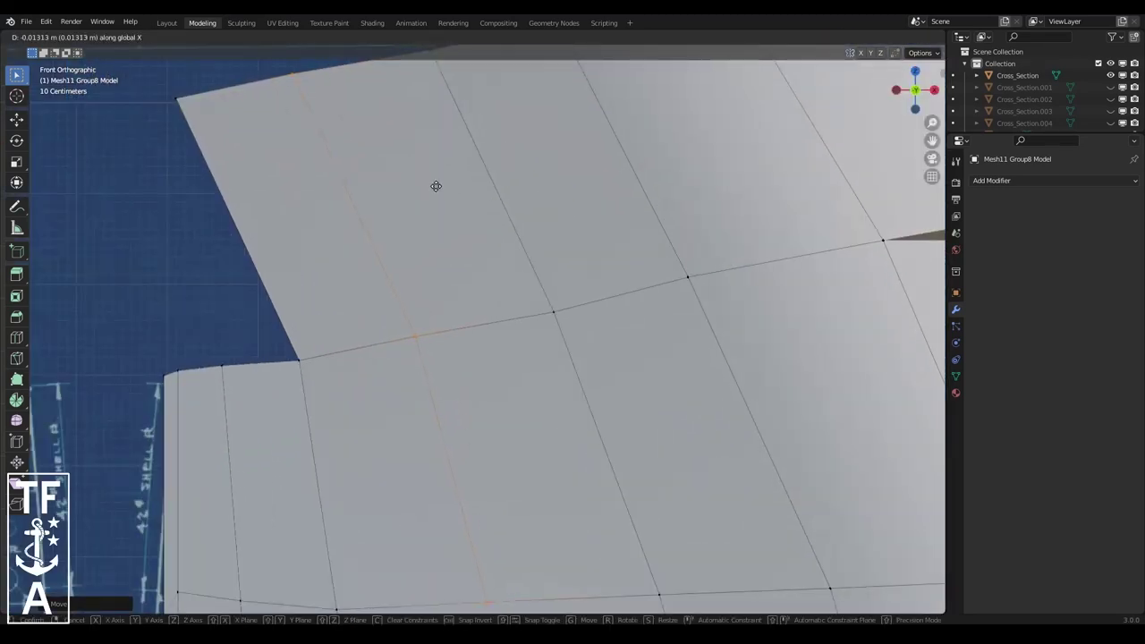
click(436, 187)
scroll(435, 186, down, 3)
scroll(476, 374, up, 3)
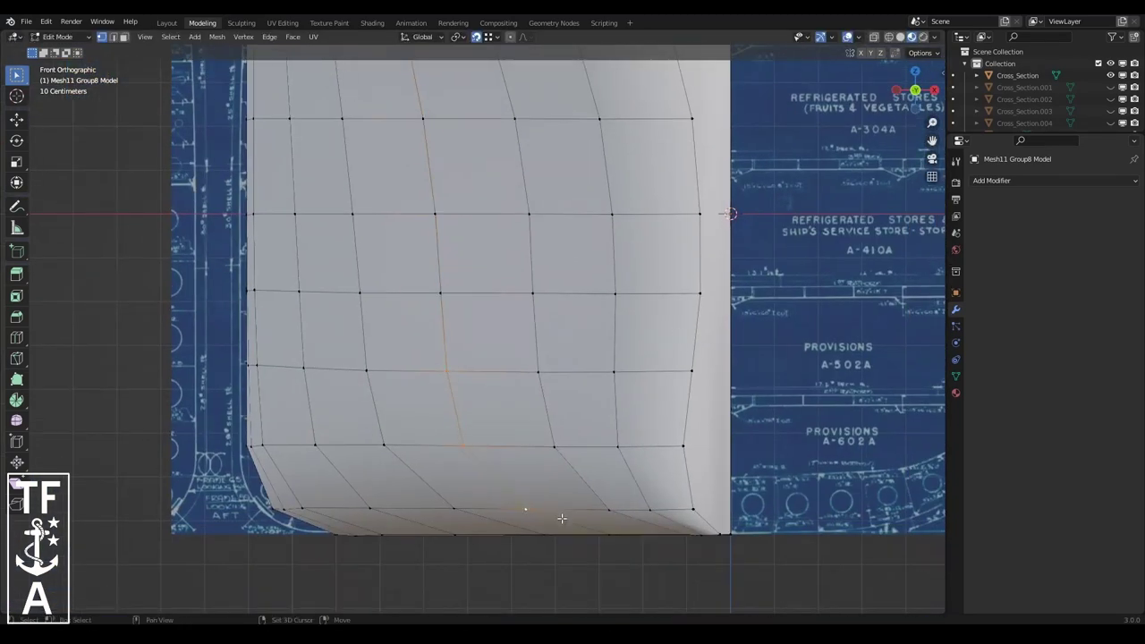
scroll(477, 347, up, 1)
key(g)
key(x)
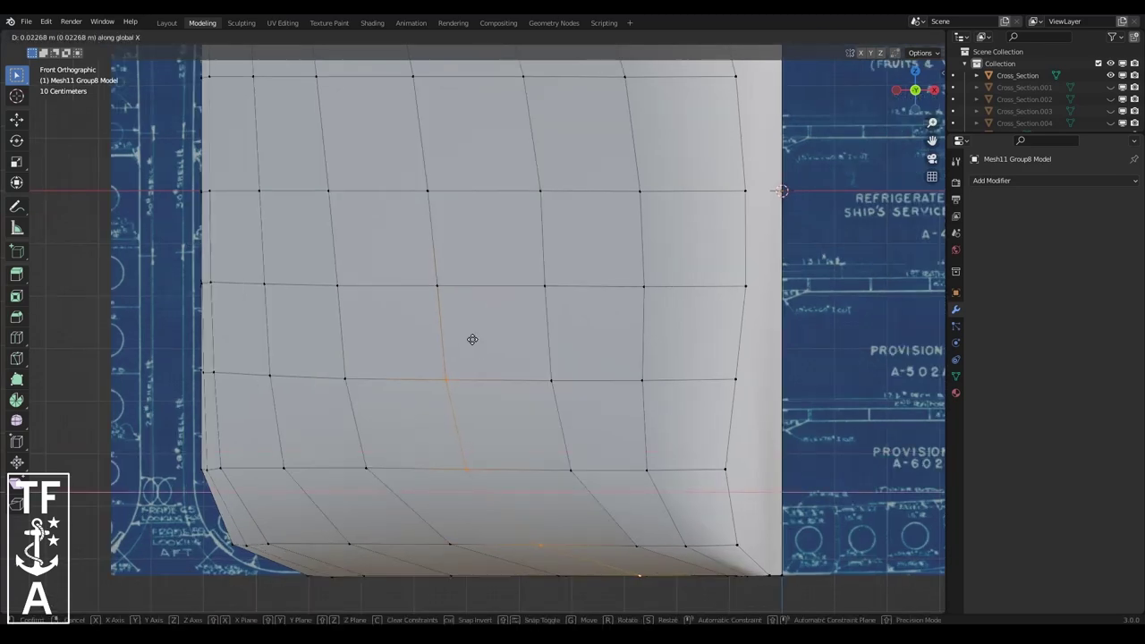
click(472, 339)
scroll(473, 339, down, 4)
- Slide the hull vertices 0.2979 m along X and check against the blueprint planes
middle_drag(472, 339, 398, 342)
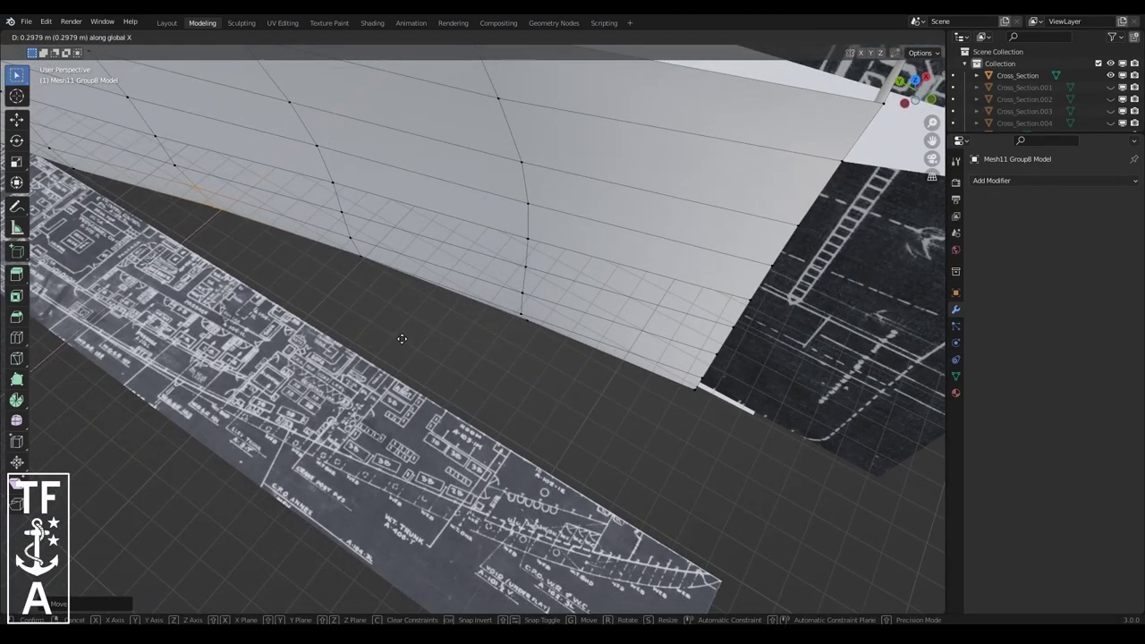
click(338, 302)
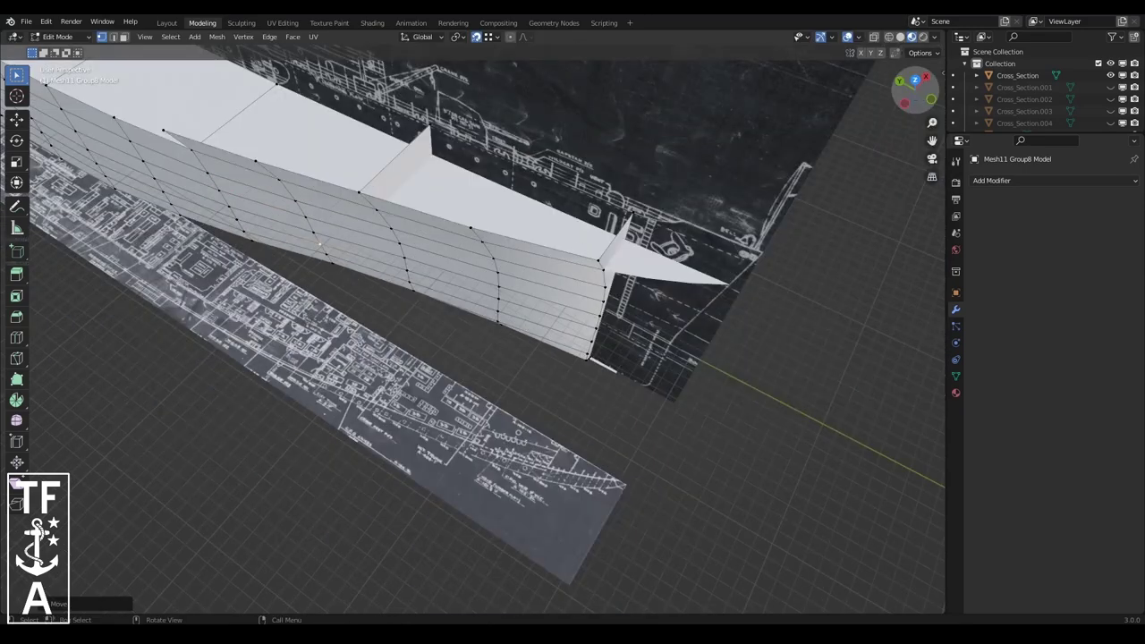
middle_drag(338, 302, 268, 268)
click(145, 36)
click(203, 160)
scroll(469, 371, up, 7)
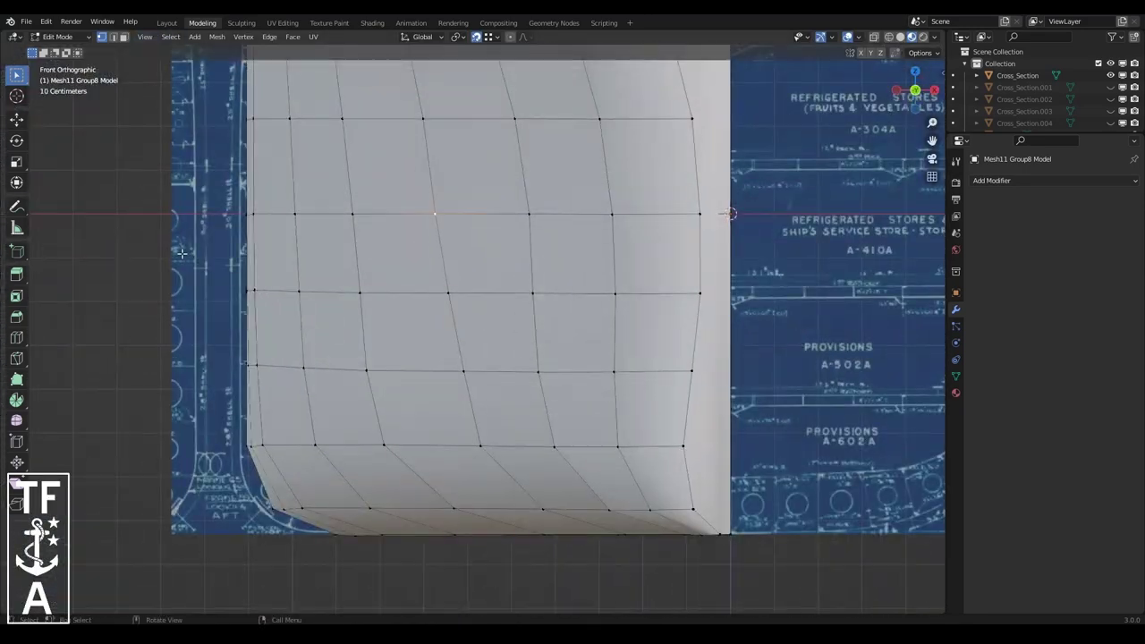
click(120, 262)
scroll(120, 262, down, 3)
middle_drag(119, 263, 637, 473)
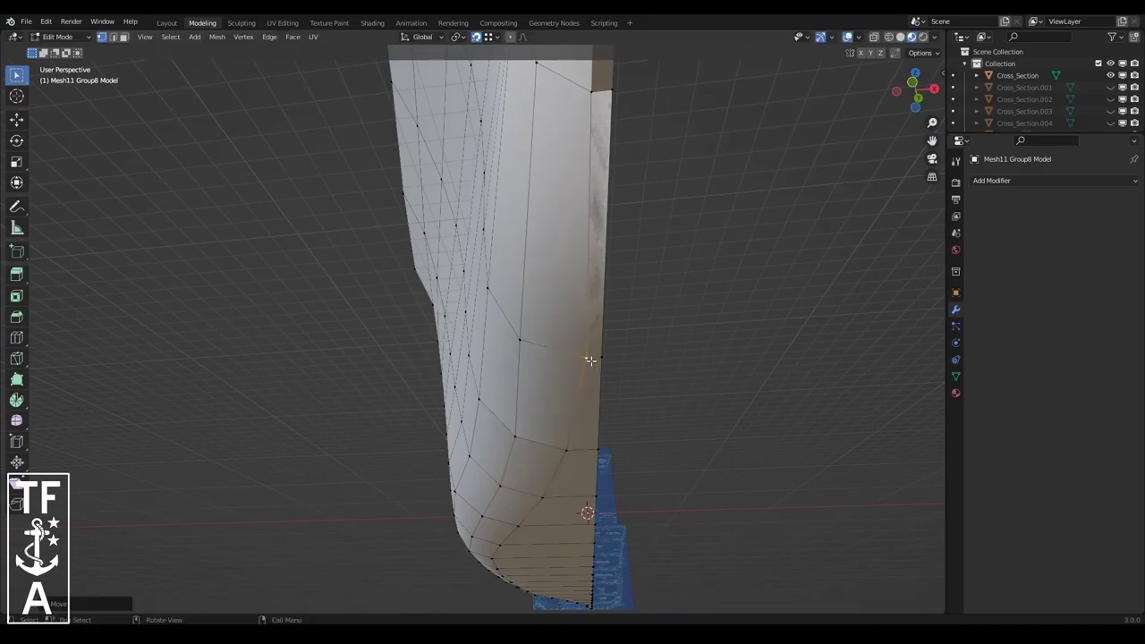
mouse_move(574, 369)
middle_down()
mouse_move(946, 93)
mouse_move(298, 272)
middle_up()
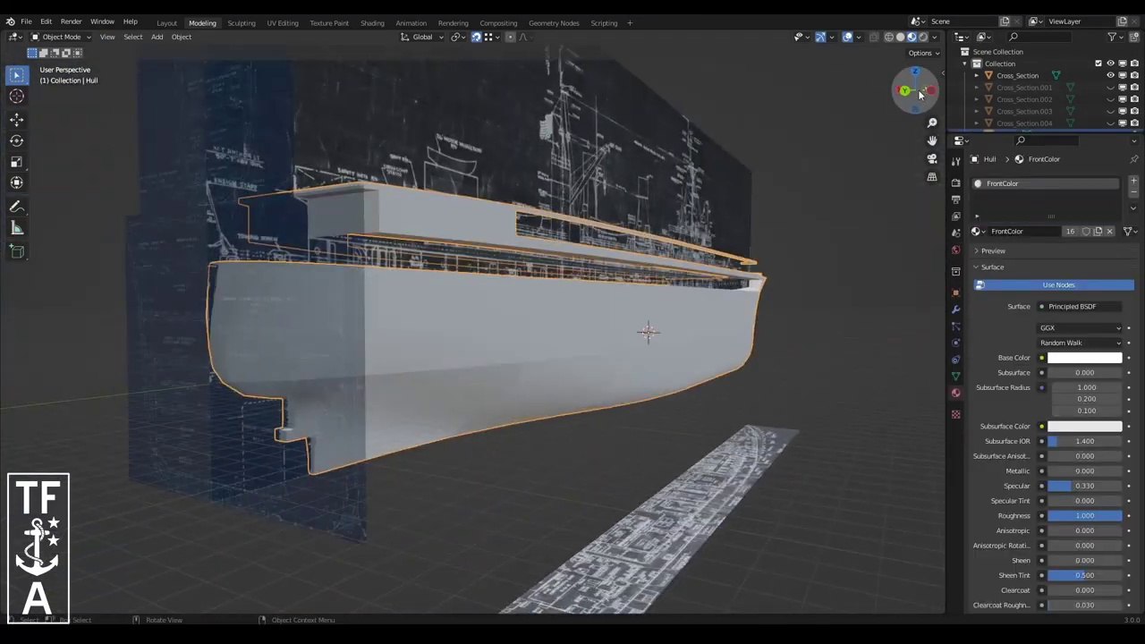
- Hide the side blueprint plane
drag(922, 94, 905, 89)
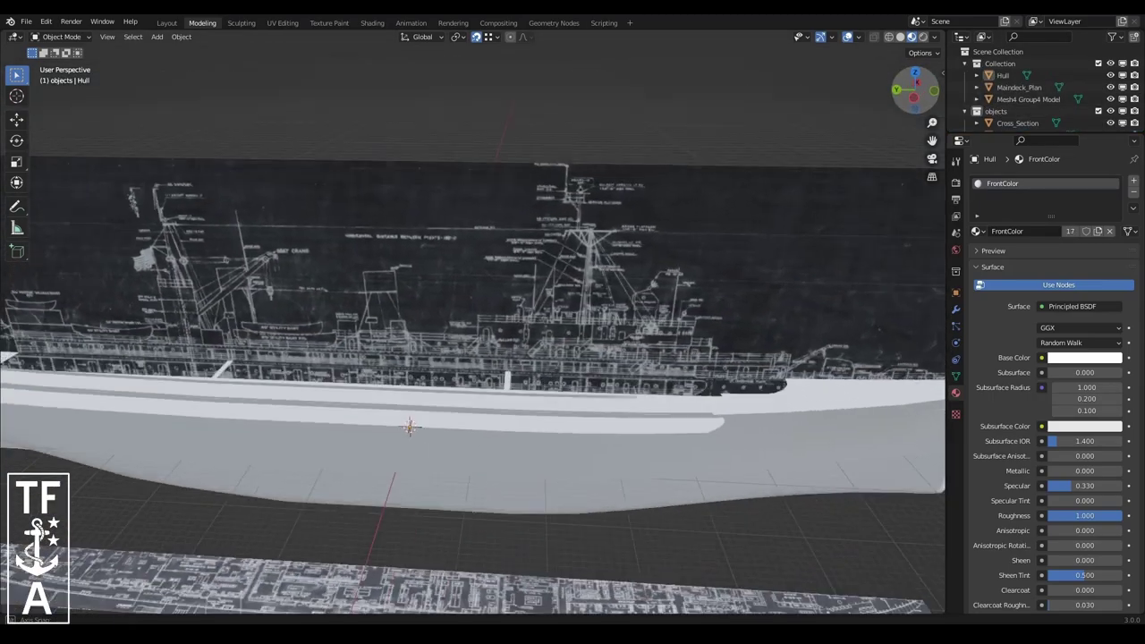
click(641, 296)
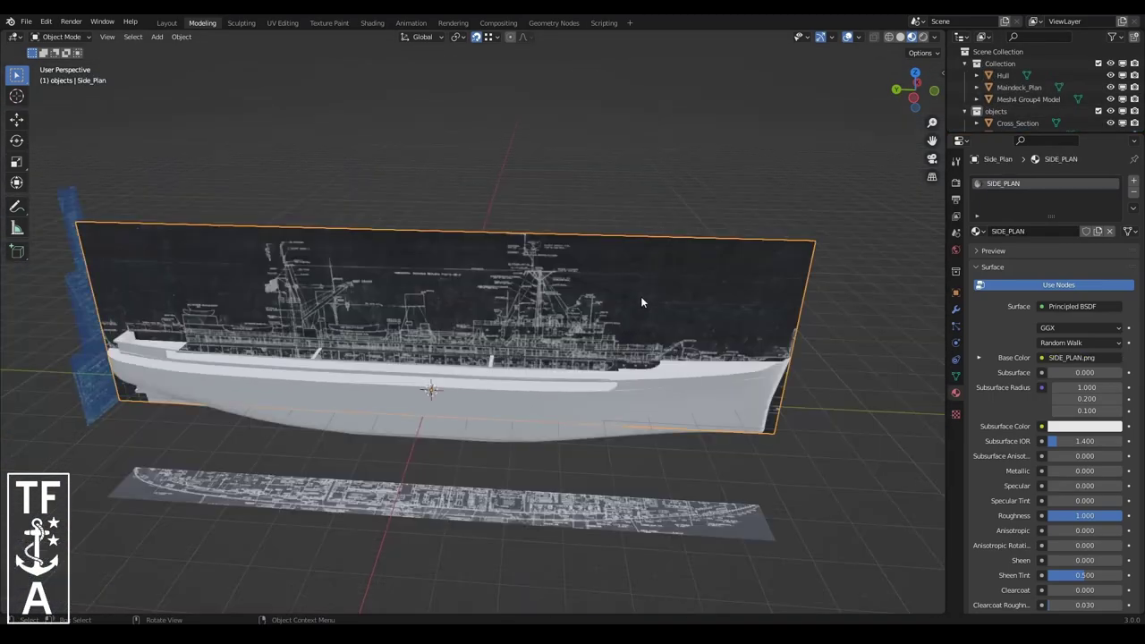
key(h)
click(646, 381)
- Mirror the linked hull copy Hull.002 across the global X axis
drag(900, 118, 533, 175)
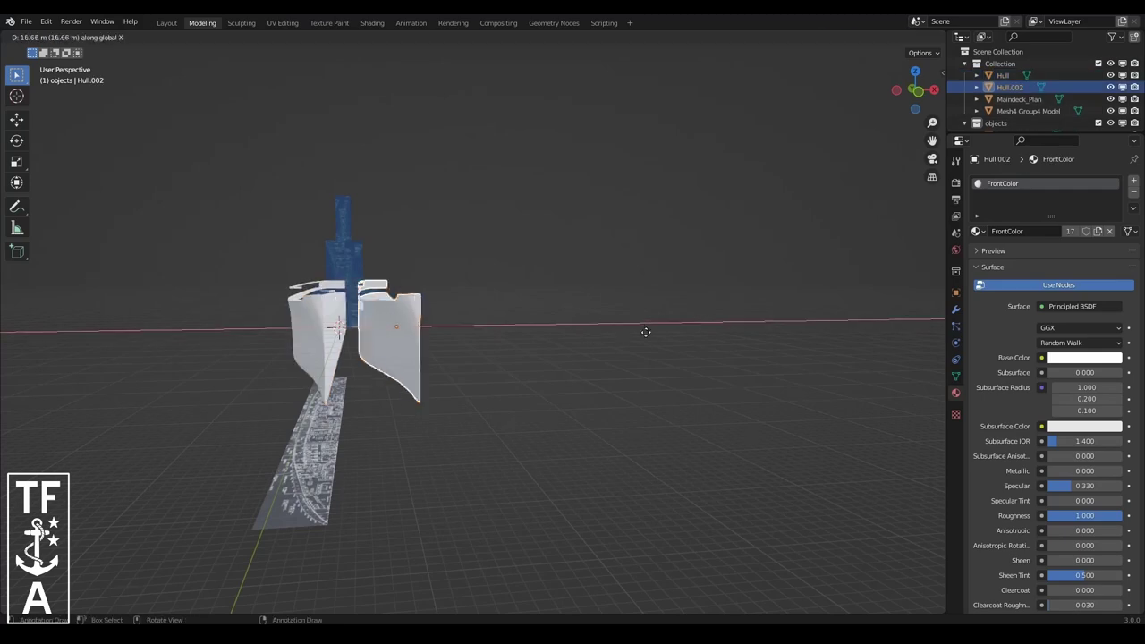
click(106, 36)
mouse_move(196, 75)
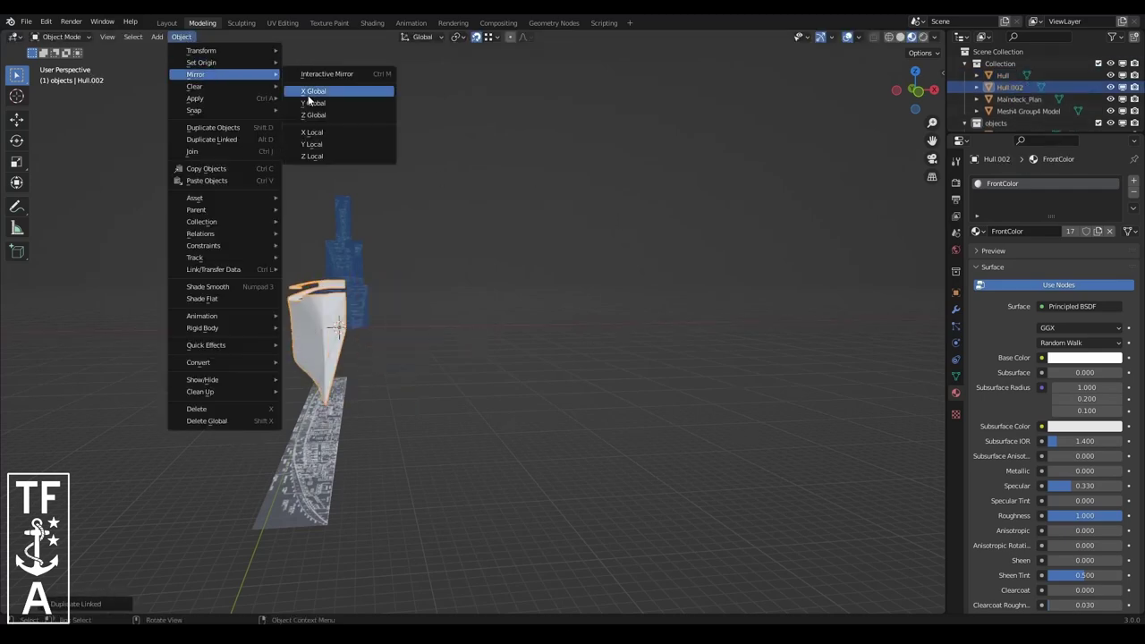
click(314, 146)
middle_drag(484, 329, 857, 148)
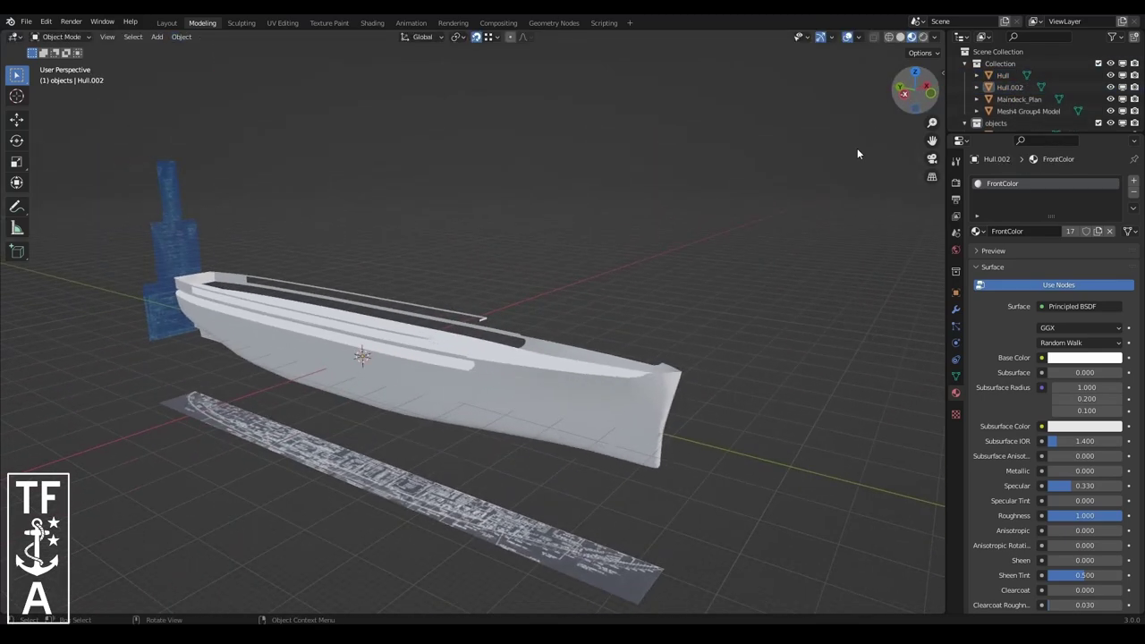
scroll(619, 386, up, 3)
- Select the Hull object and enter Edit Mode on it
click(618, 386)
drag(919, 95, 701, 214)
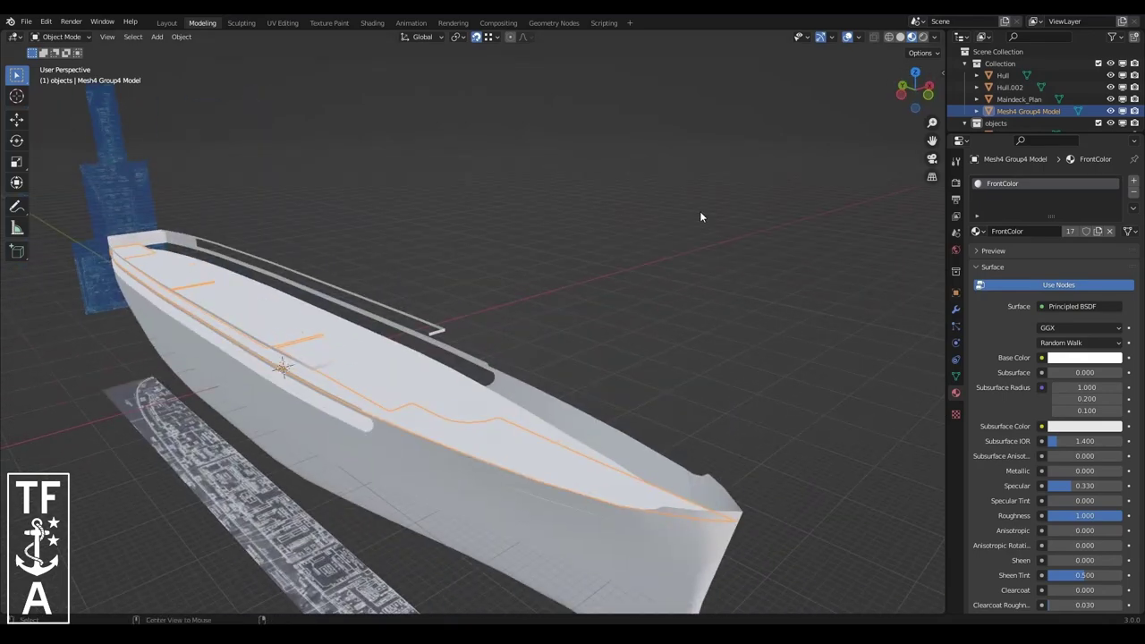
scroll(439, 373, down, 2)
click(440, 373)
drag(916, 90, 650, 450)
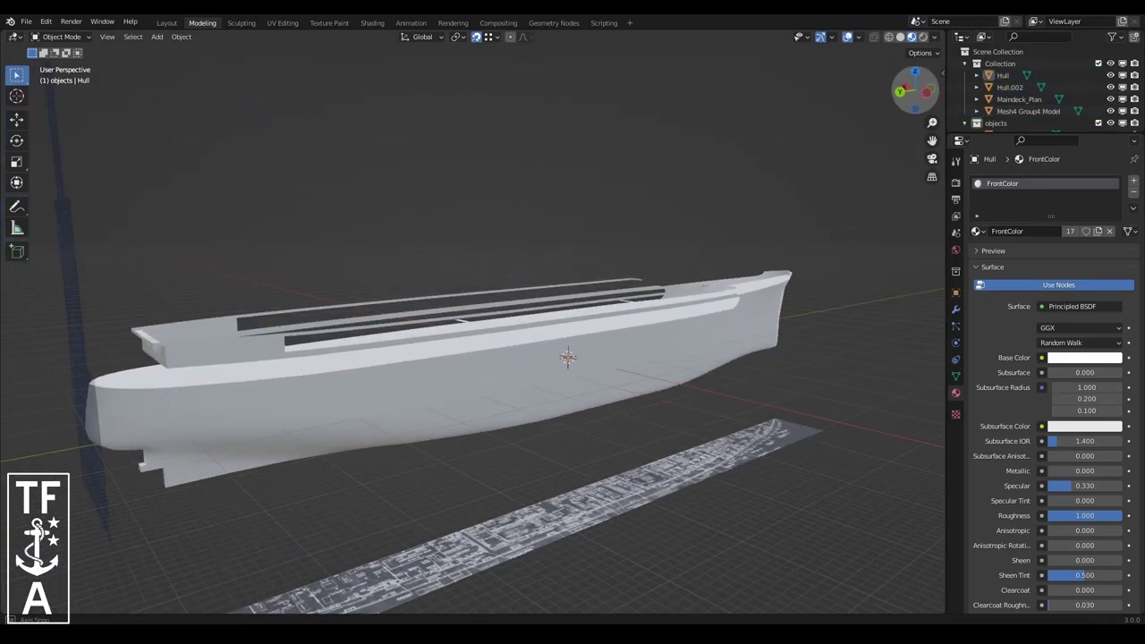
key(Tab)
- Select all hull geometry and change the interaction mode
key(a)
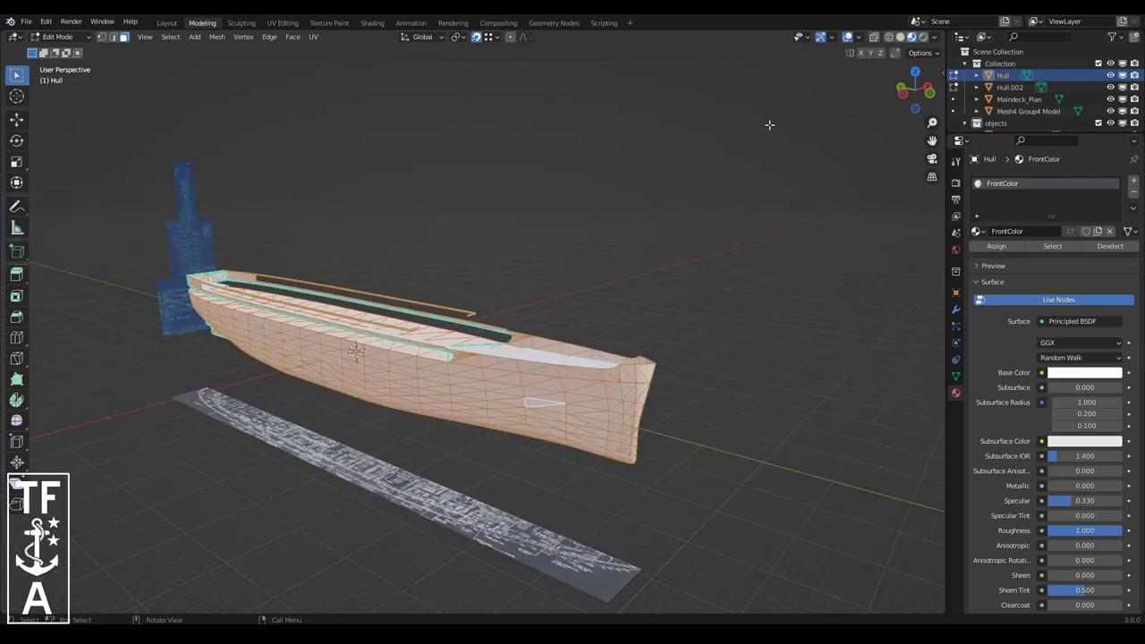
mouse_move(915, 90)
mouse_down()
mouse_move(904, 125)
mouse_move(890, 98)
mouse_up()
click(58, 37)
click(59, 39)
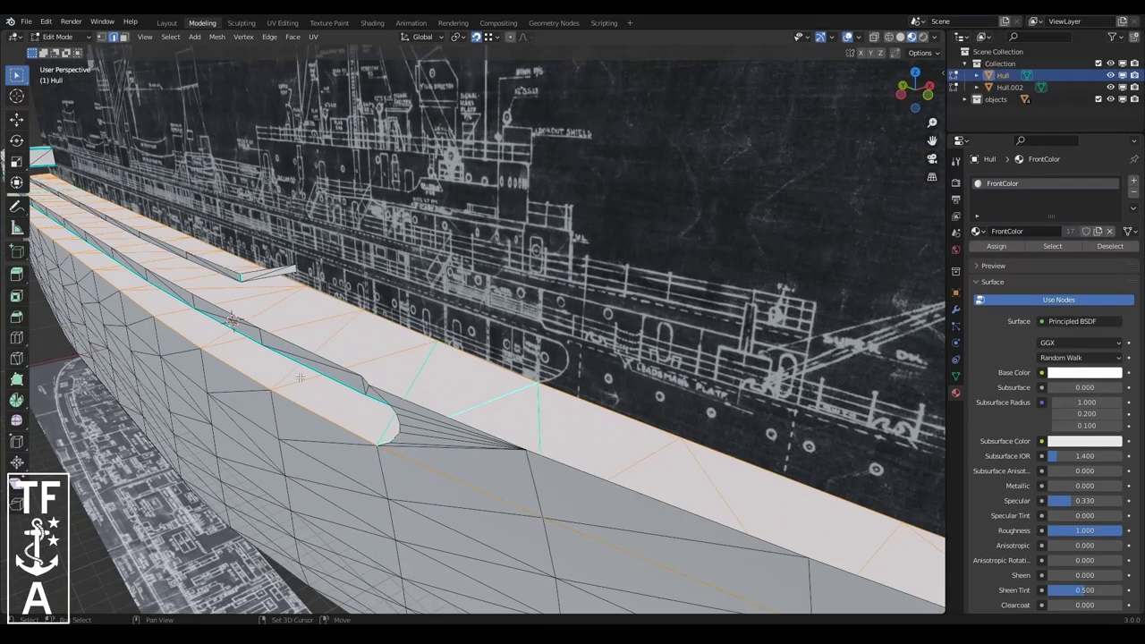
- Slide the bow deck vertex 1.309 m along X toward the bow tip
click(101, 37)
key(g)
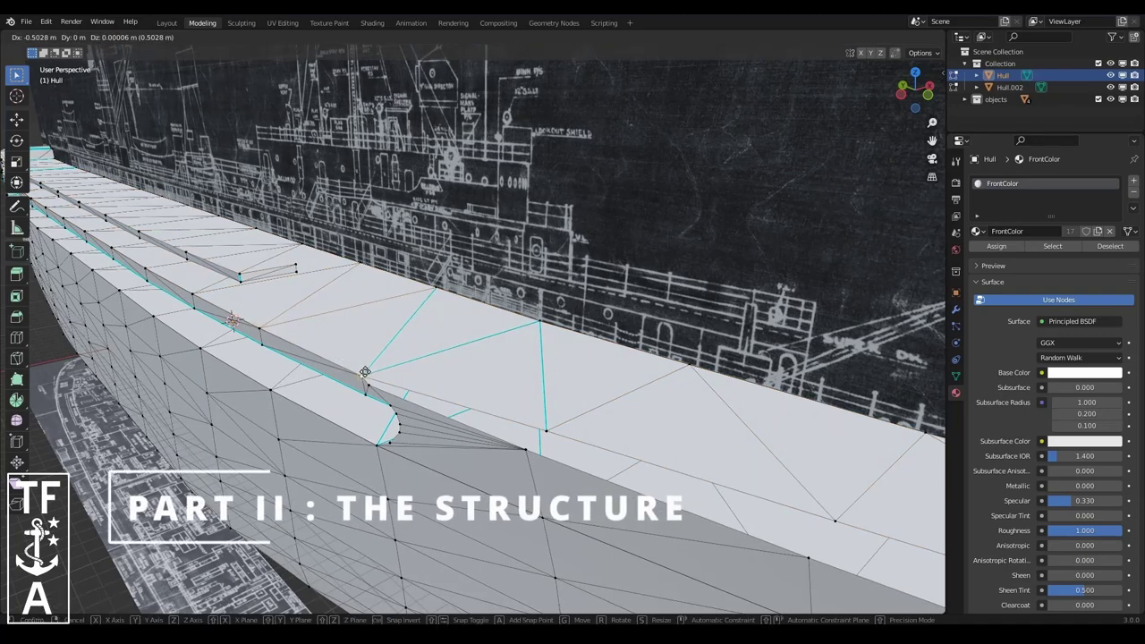
scroll(559, 416, down, 3)
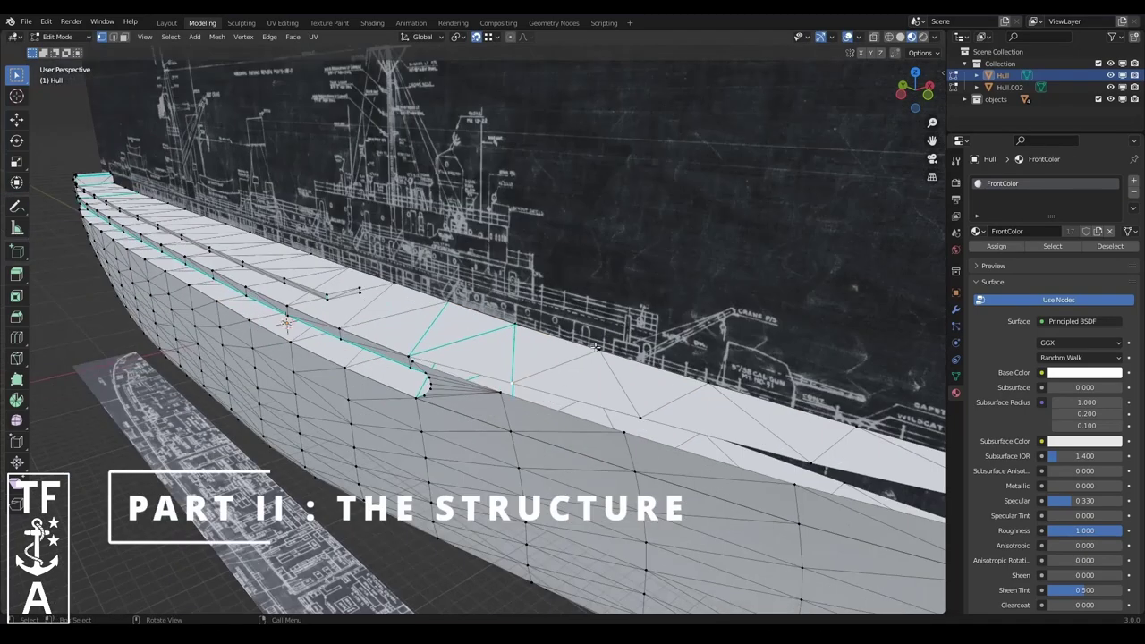
scroll(568, 402, down, 3)
scroll(580, 381, up, 3)
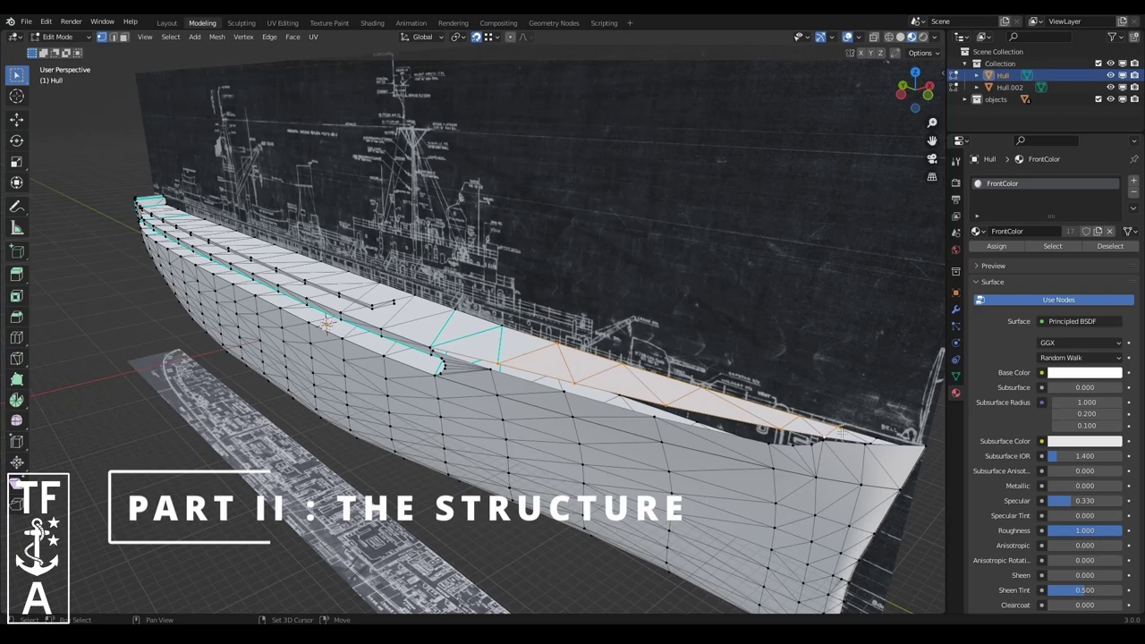
scroll(909, 99, up, 5)
middle_drag(537, 340, 221, 334)
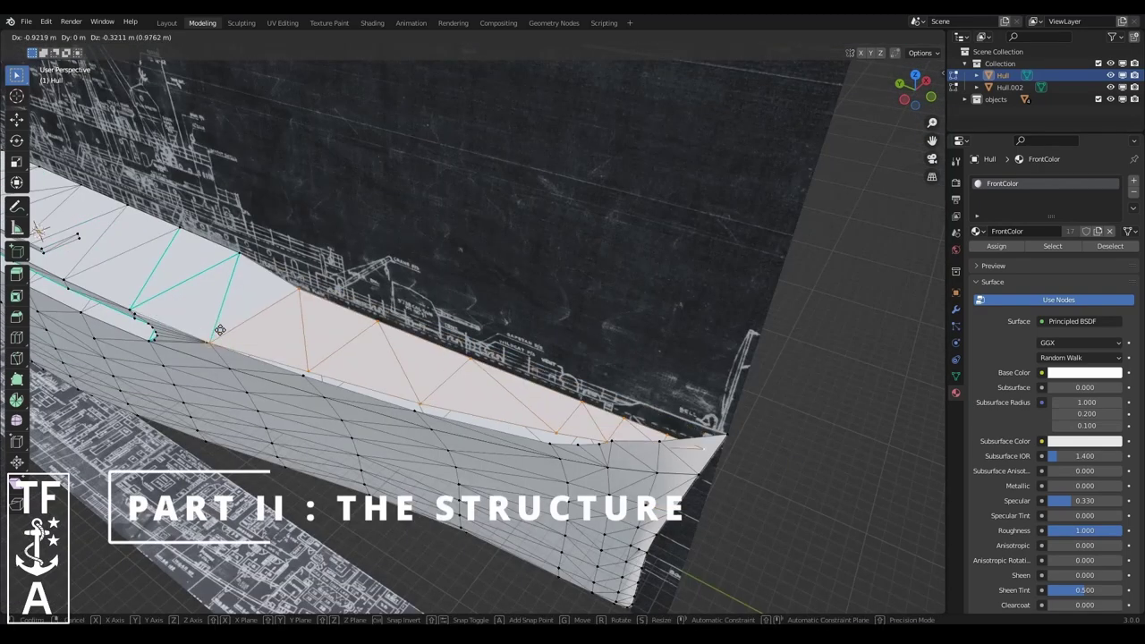
drag(415, 407, 626, 431)
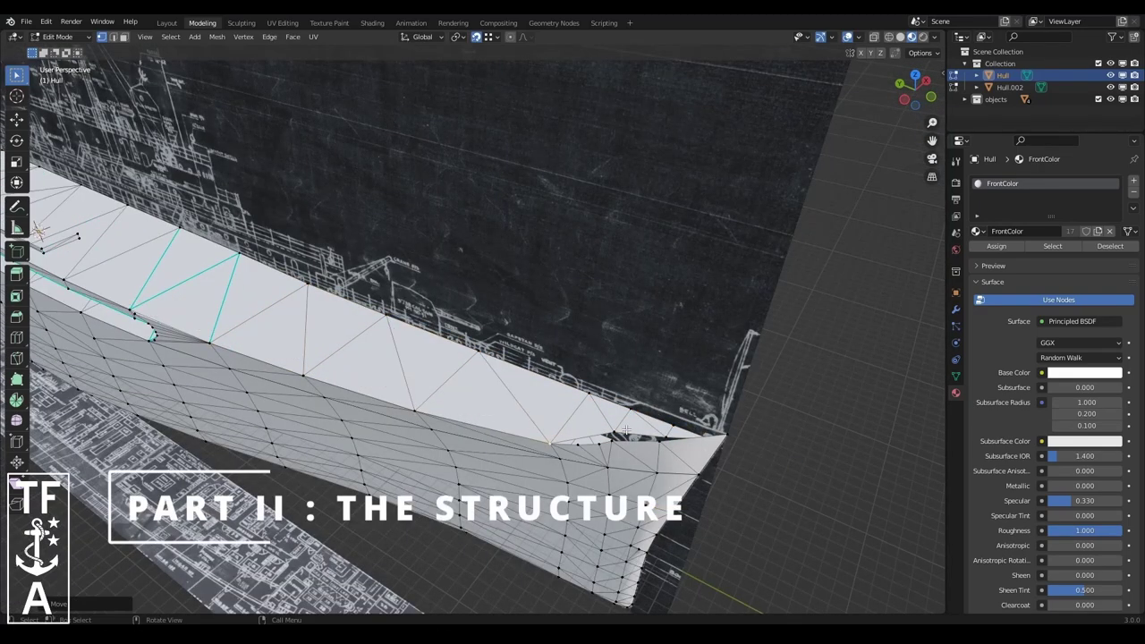
key(x)
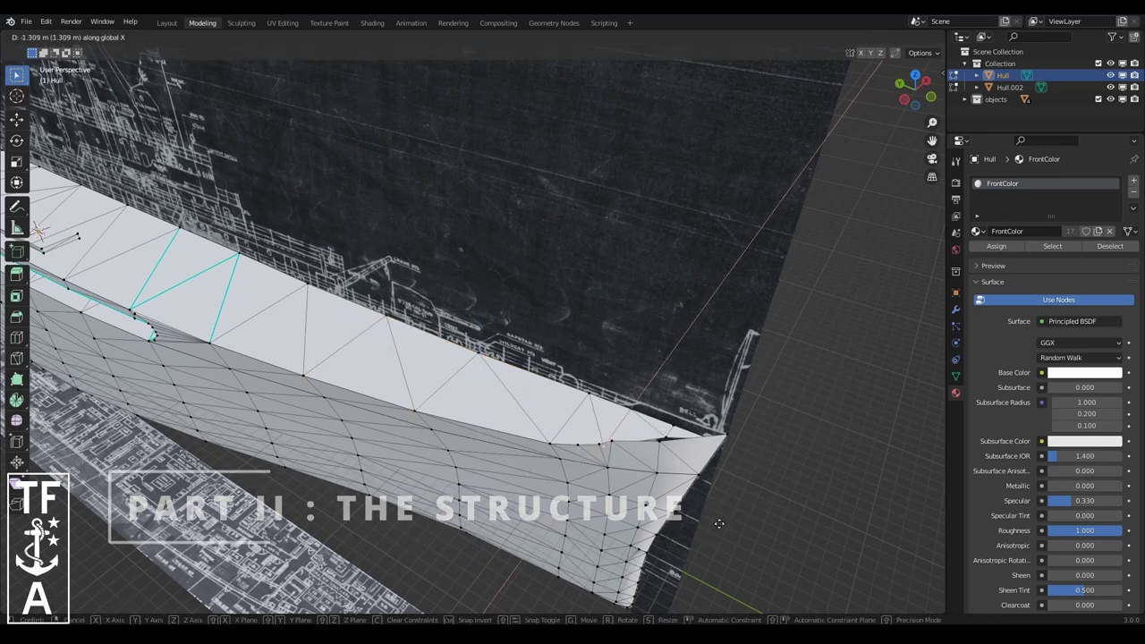
click(666, 427)
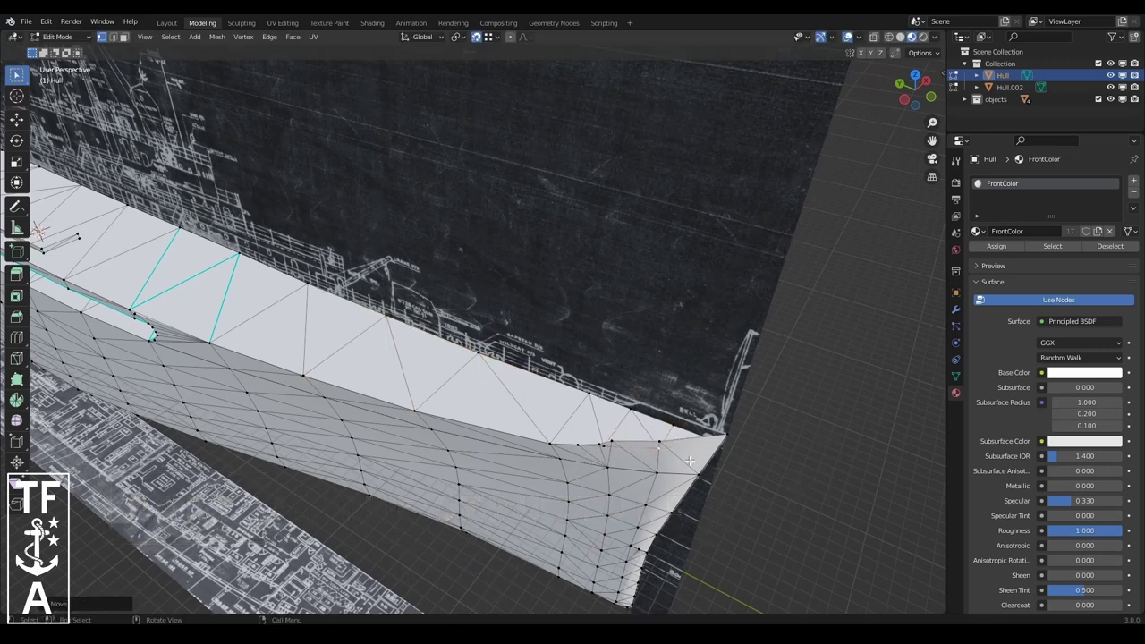
mouse_move(690, 459)
middle_down()
mouse_move(602, 334)
mouse_move(339, 100)
middle_up()
right_click(439, 153)
- Subdivide the selected deck edges and shift the new edges along X
middle_drag(439, 153, 2, 69)
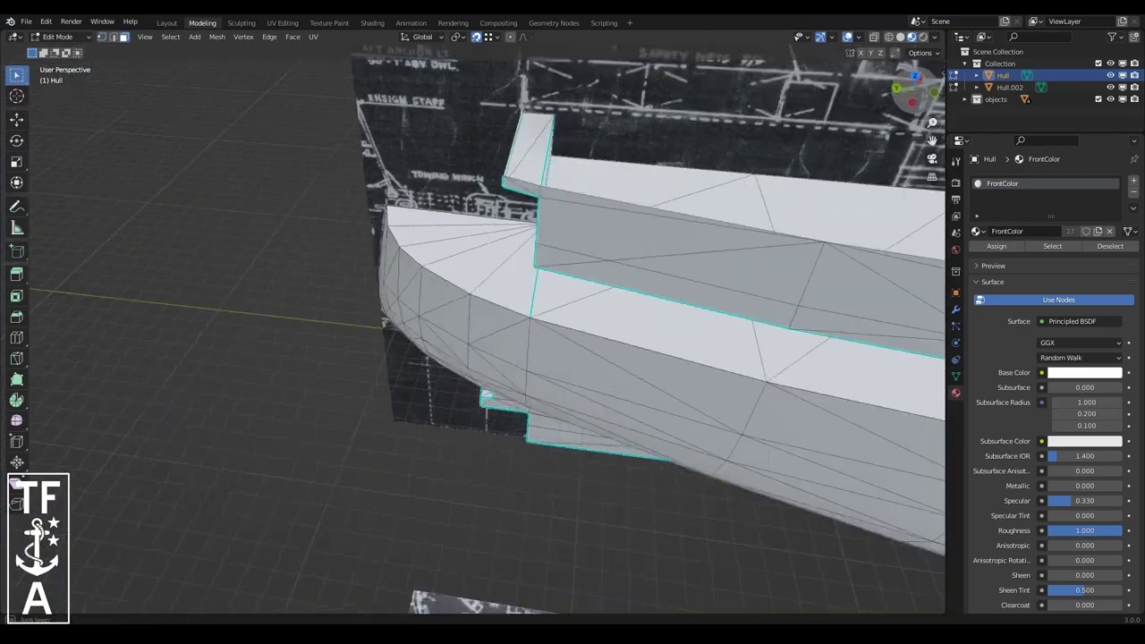
right_click(270, 289)
click(229, 250)
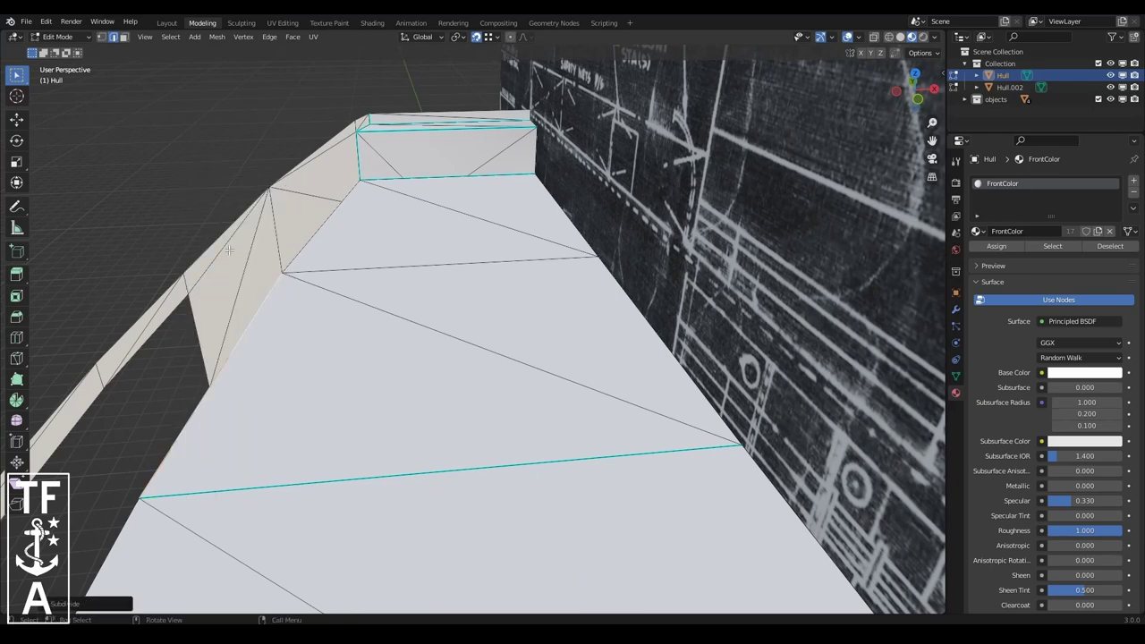
right_click(623, 308)
click(623, 307)
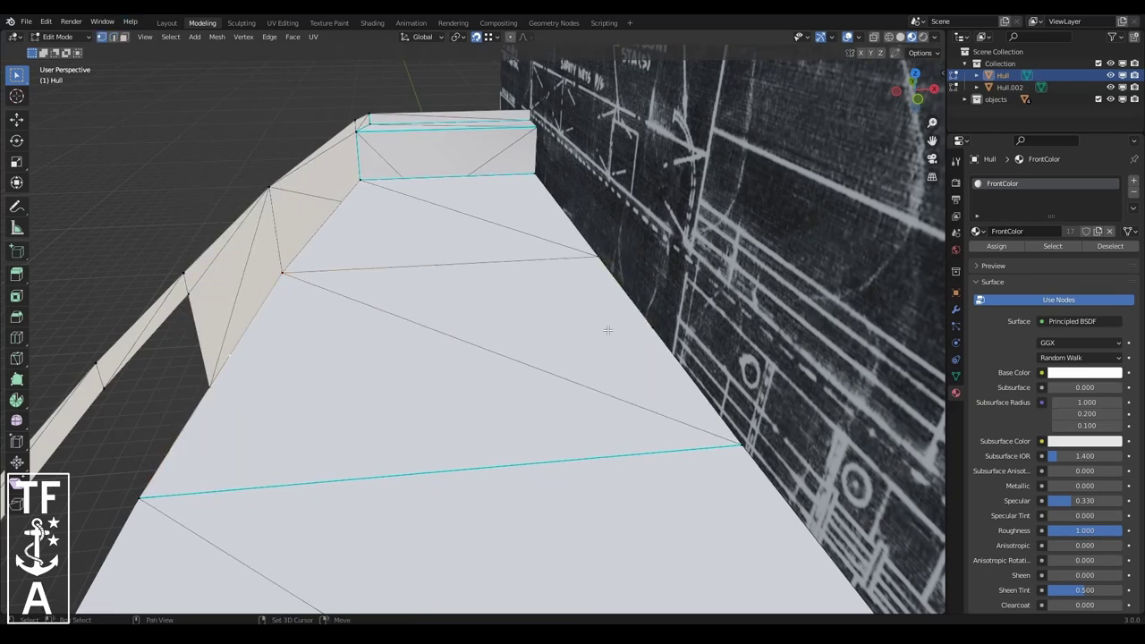
key(g)
key(x)
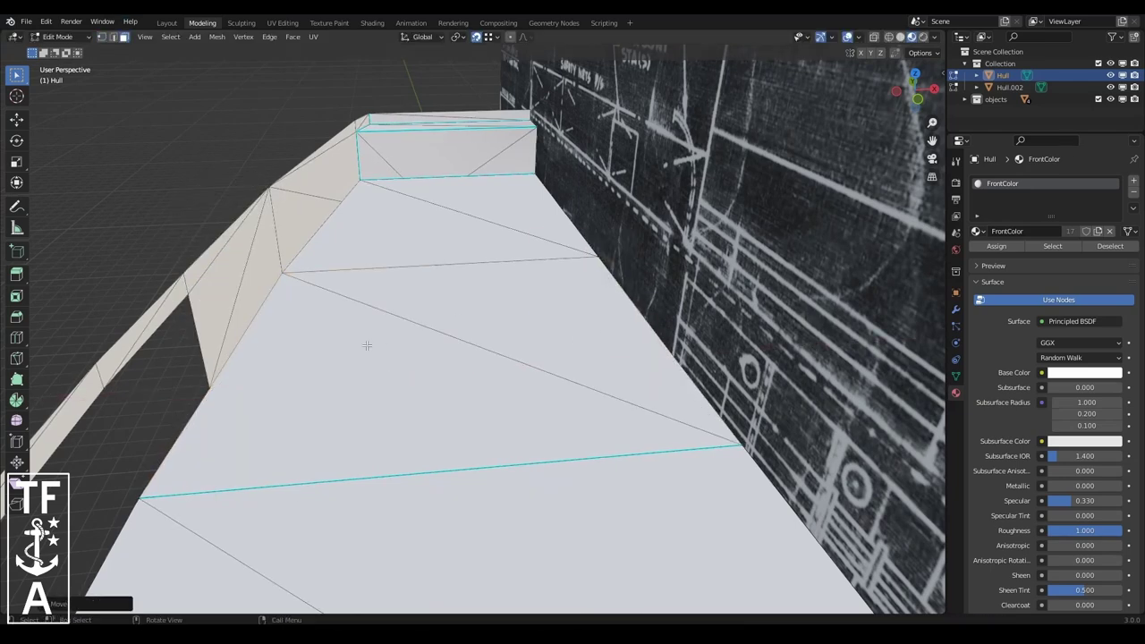
- Triangulate the selected deck faces and subdivide another deck edge
click(292, 37)
click(332, 117)
click(113, 36)
right_click(395, 313)
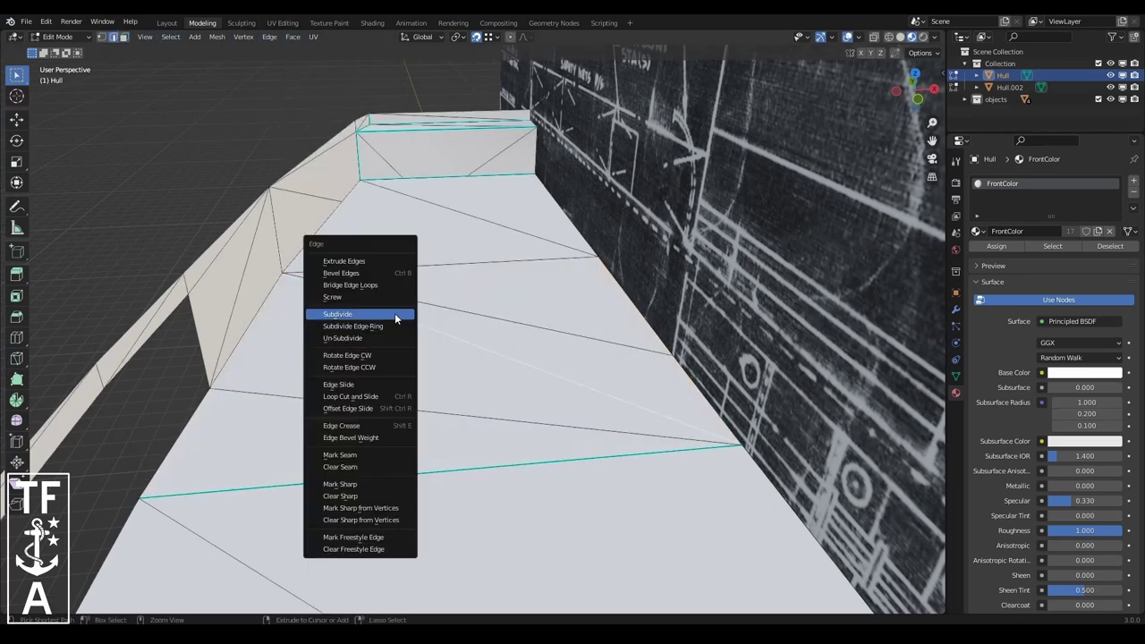
click(394, 313)
- Delete the selected deck faces and extrude the rail edge
key(x)
click(470, 205)
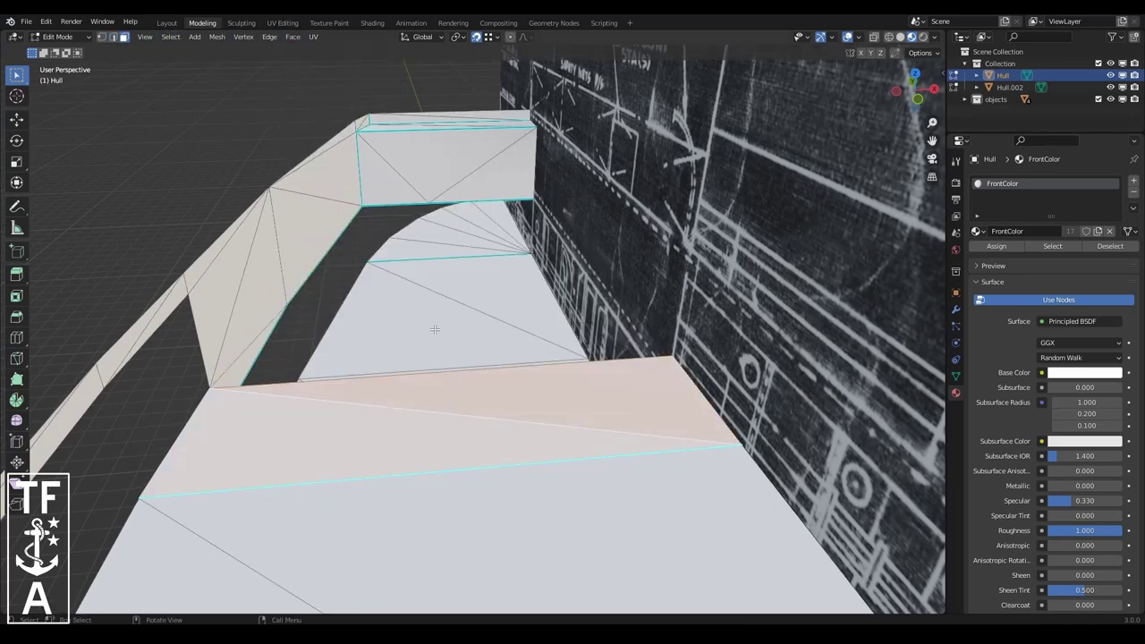
key(e)
click(358, 349)
- Reposition the edge at the deck's right side along the hull rail
drag(913, 89, 932, 122)
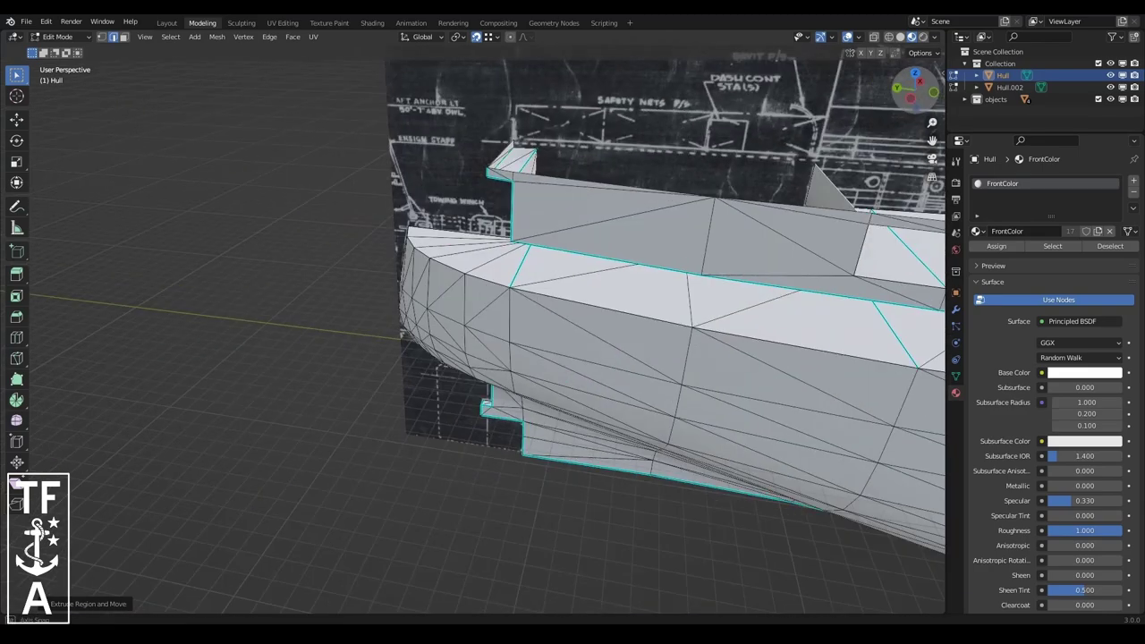
mouse_move(932, 122)
middle_down()
mouse_move(51, 391)
mouse_move(411, 382)
middle_up()
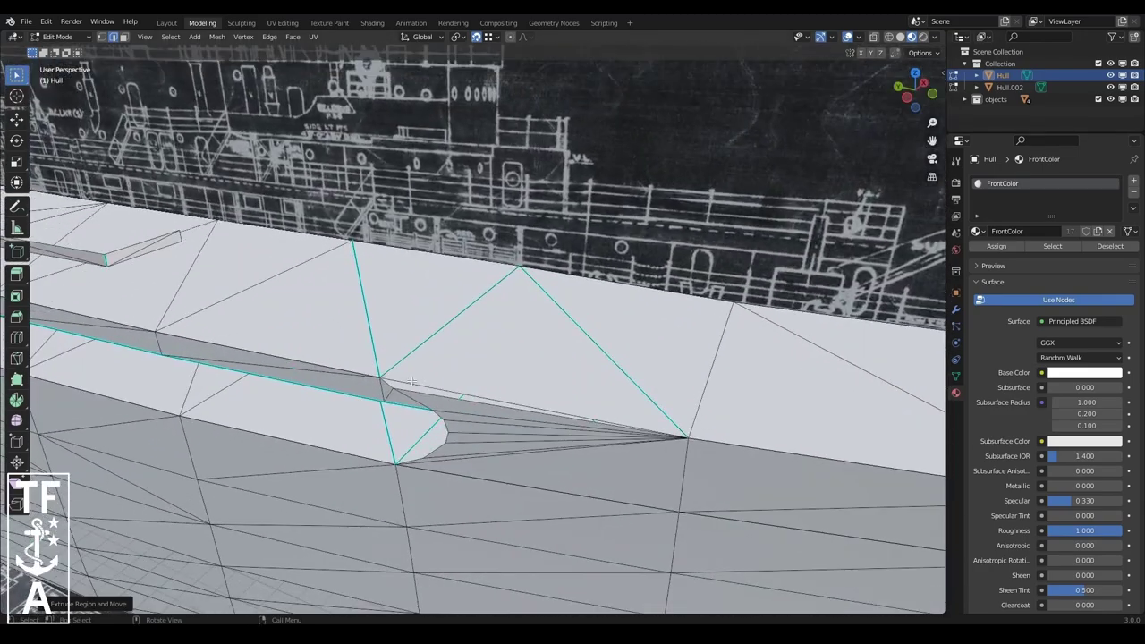
ctrl+click(585, 280)
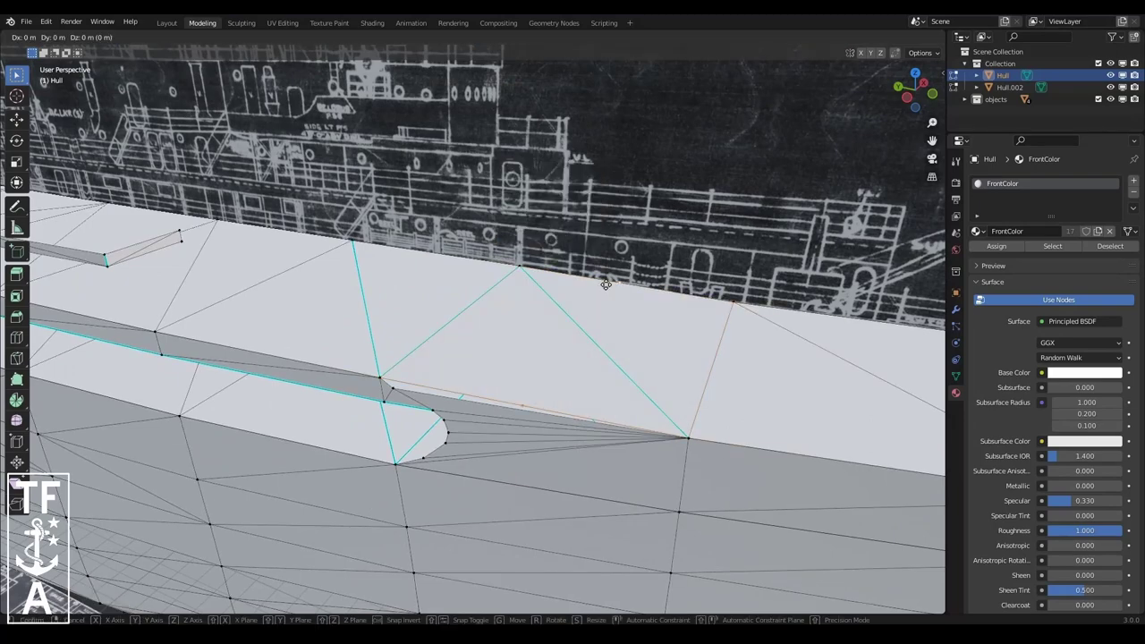
click(395, 391)
scroll(357, 383, up, 3)
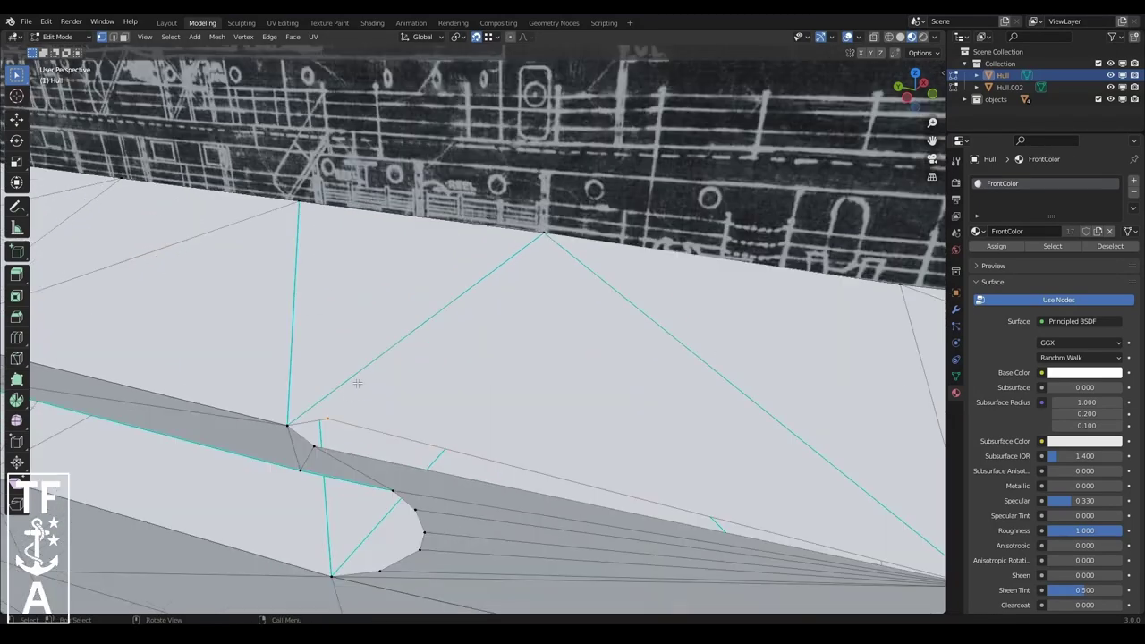
middle_drag(329, 433, 459, 322)
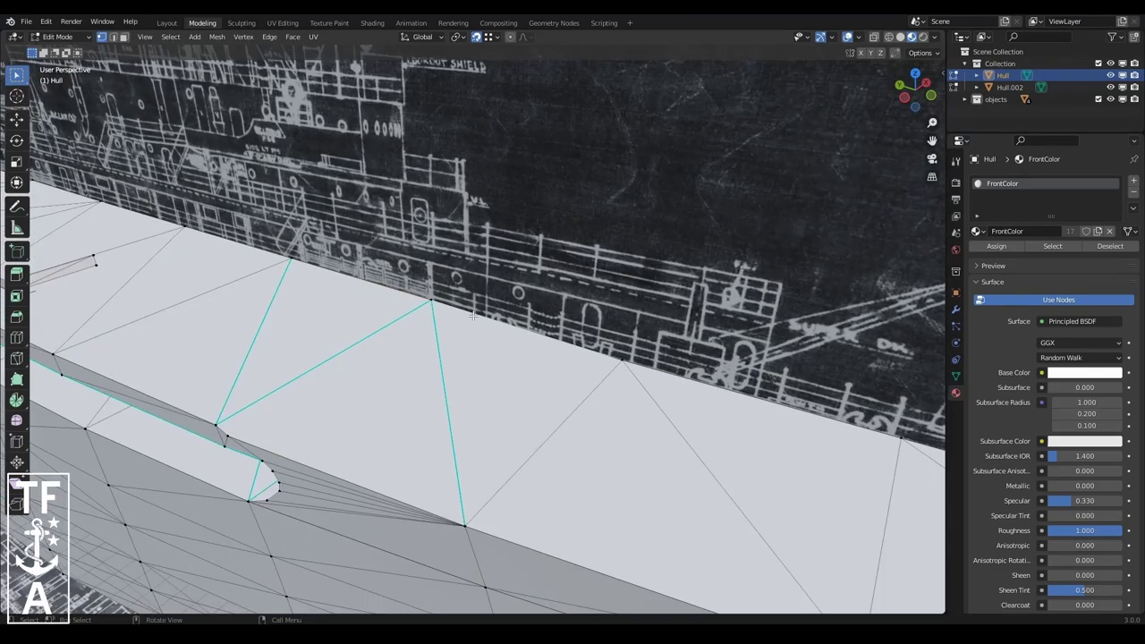
- Rotate the diagonal edge shared by the two upper-deck triangles near the recessed step
right_click(472, 315)
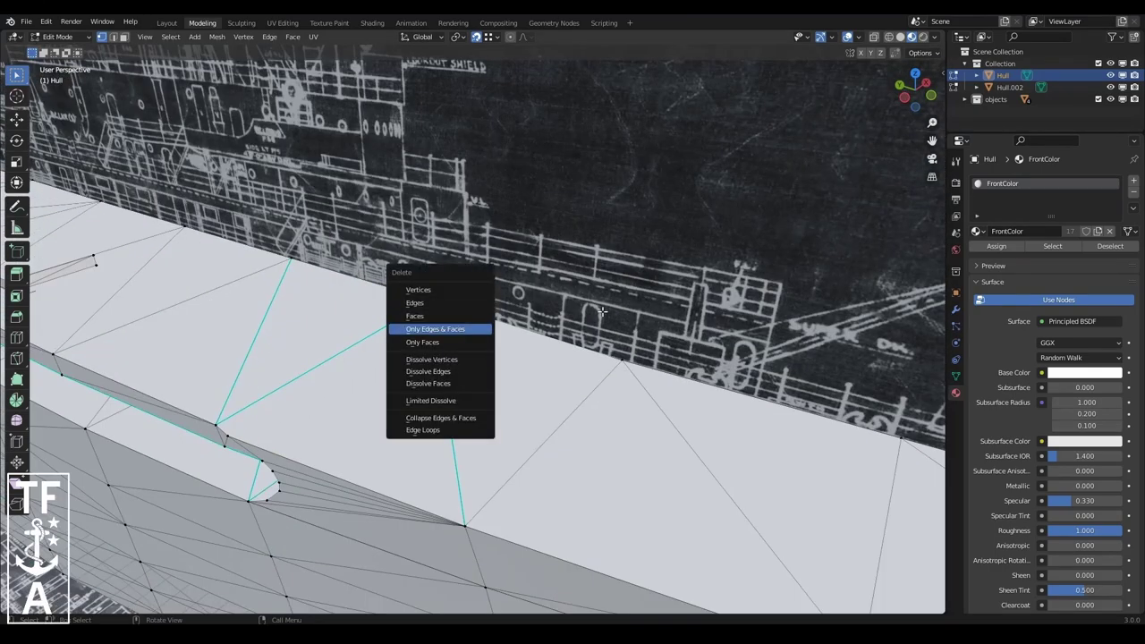
middle_drag(473, 315, 89, 153)
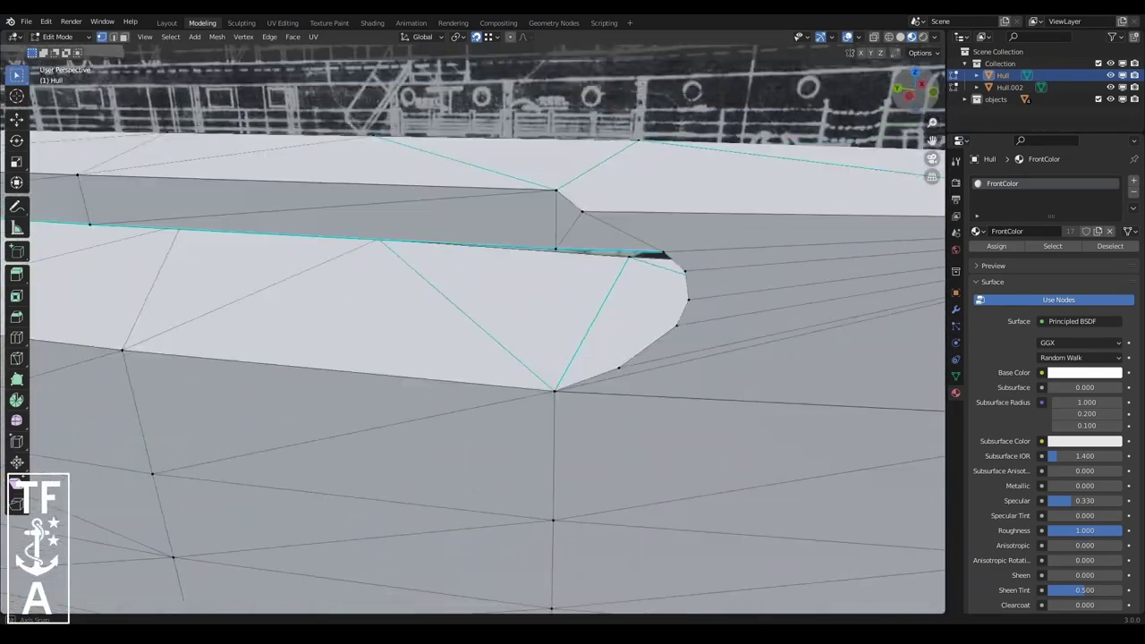
middle_drag(429, 291, 429, 291)
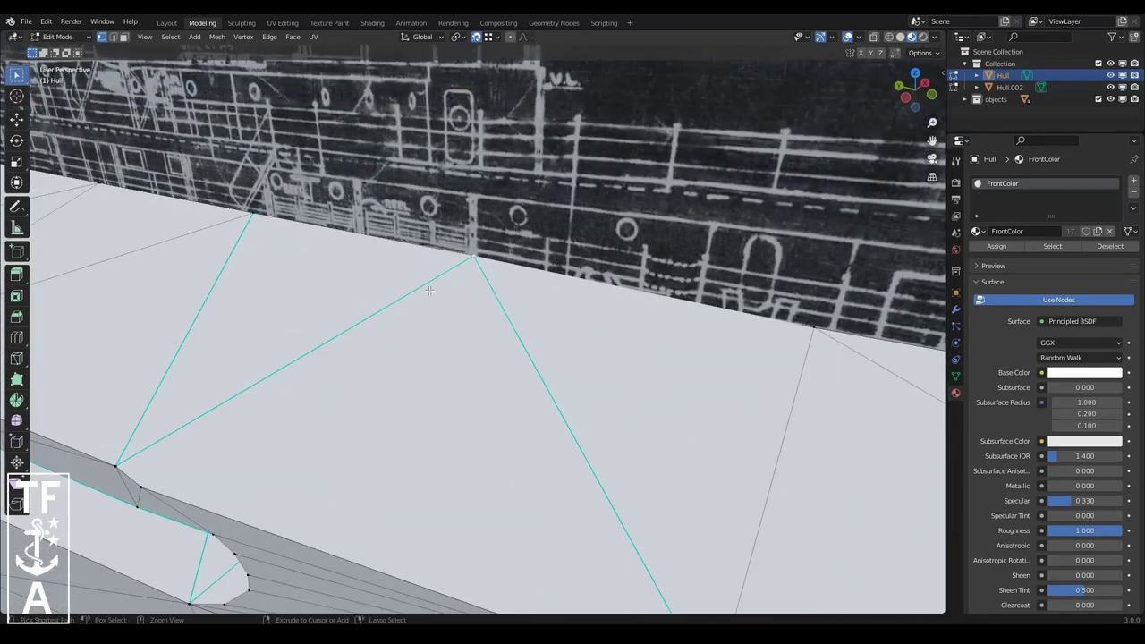
scroll(430, 291, down, 3)
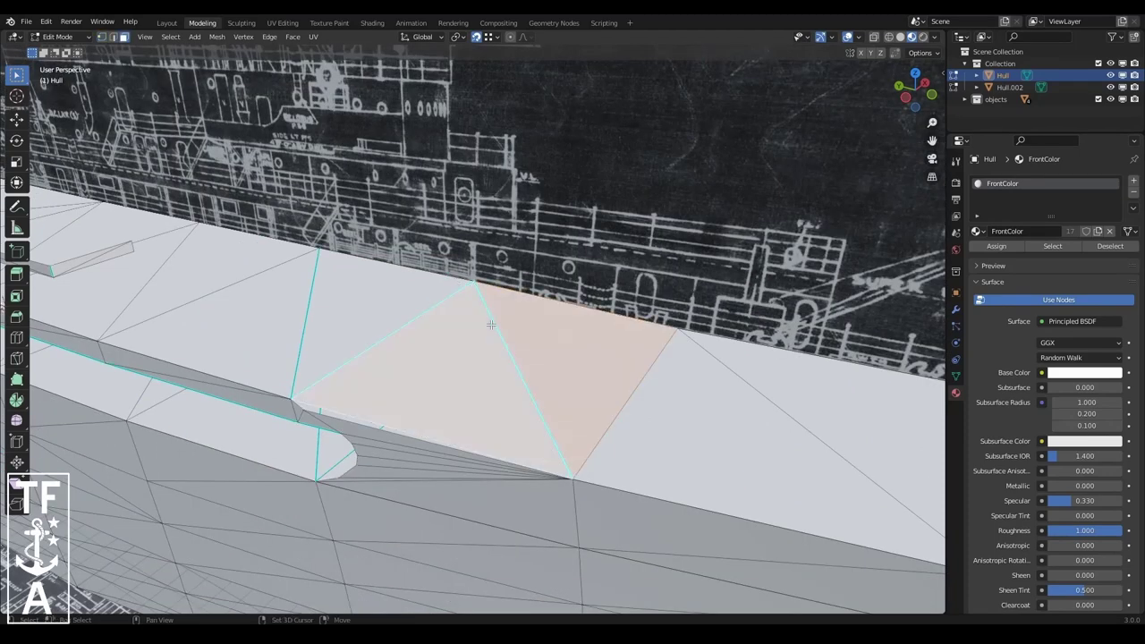
click(292, 36)
click(345, 114)
key(ctrl+e)
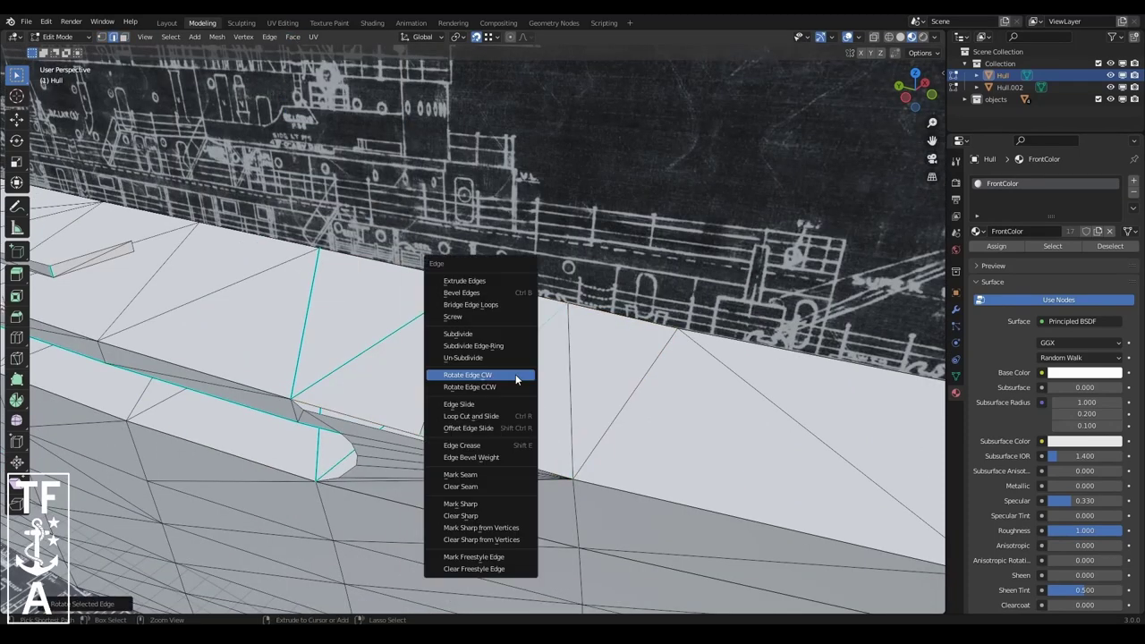
click(461, 503)
- Move the selected deck vertex along the Z axis to its new height
scroll(349, 521, up, 3)
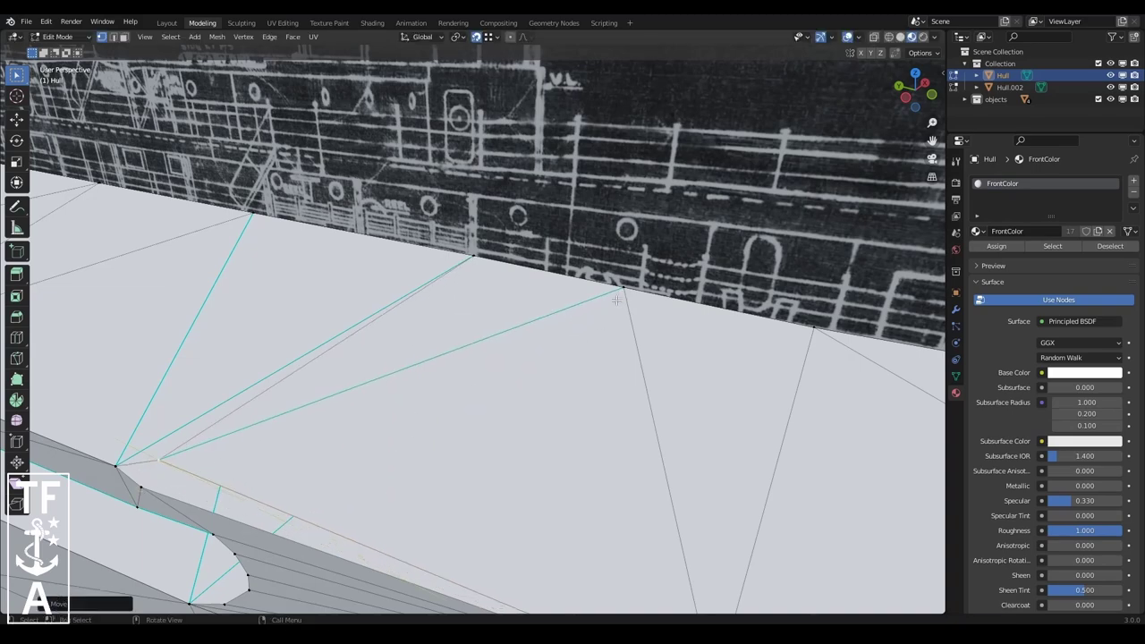
key(g)
key(z)
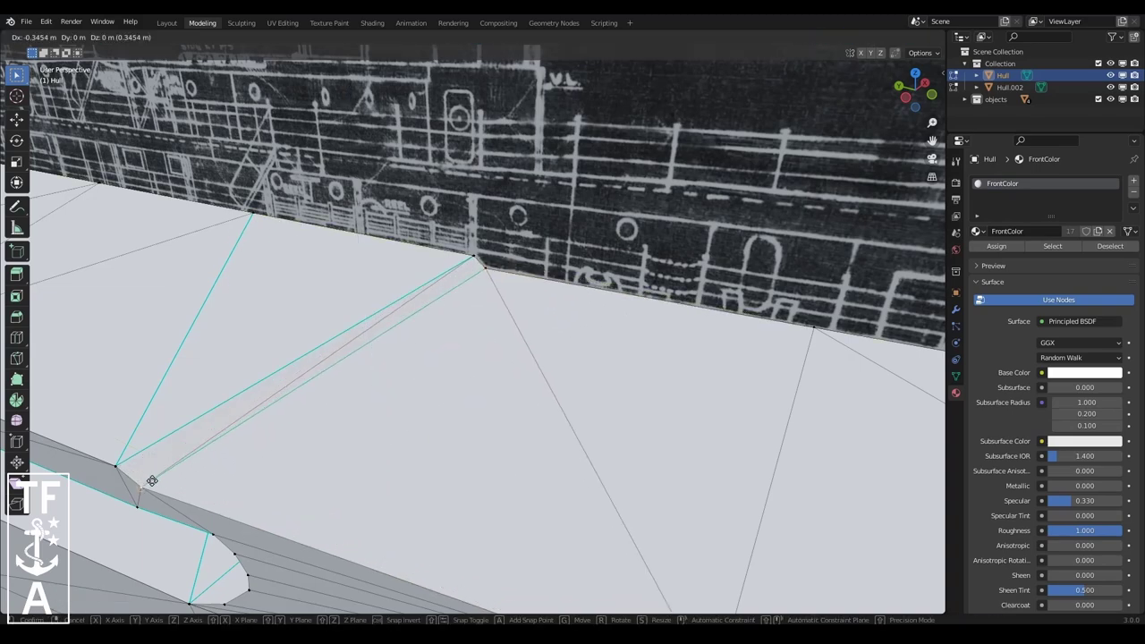
click(152, 481)
scroll(152, 481, down, 2)
middle_drag(153, 480, 516, 256)
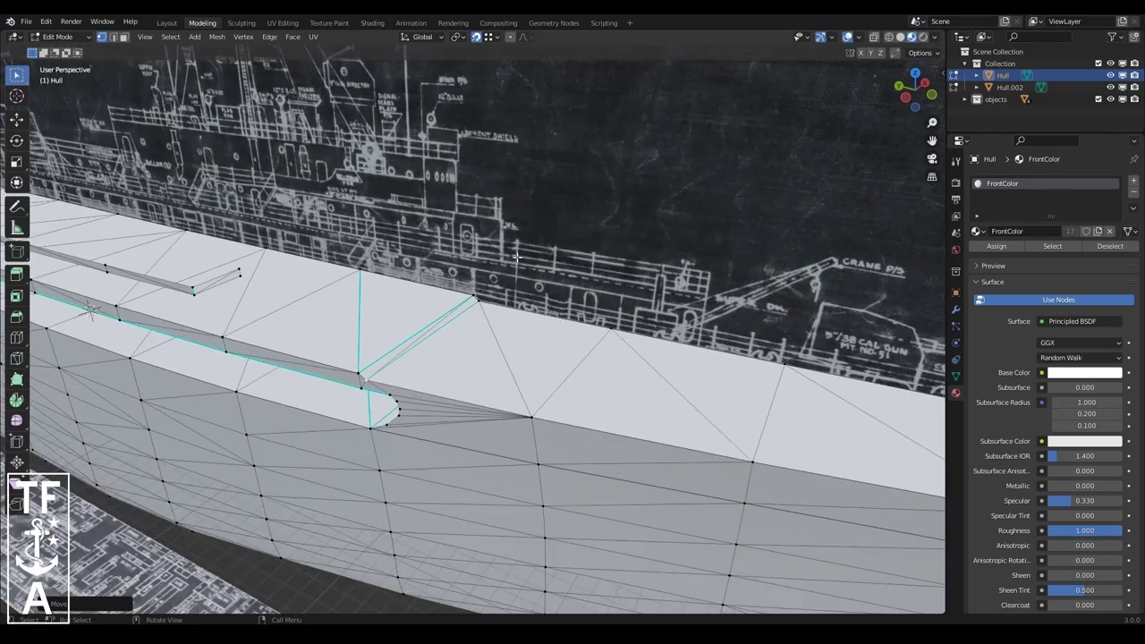
scroll(516, 257, up, 3)
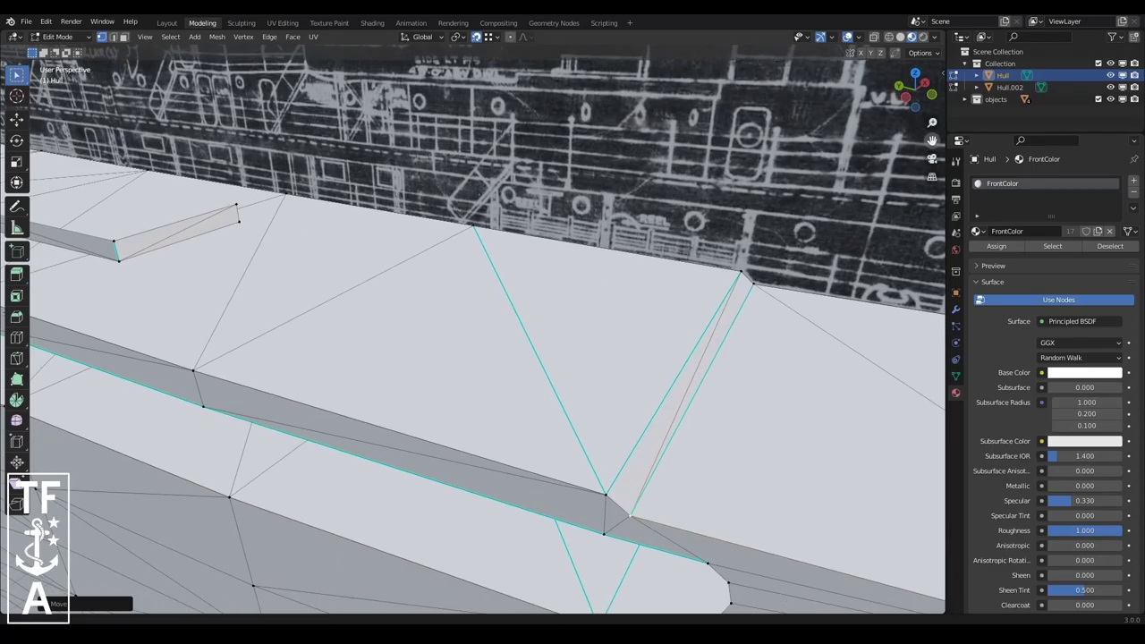
- Merge the deck triangles into quads and return to the Layout workspace
middle_drag(610, 143, 489, 332)
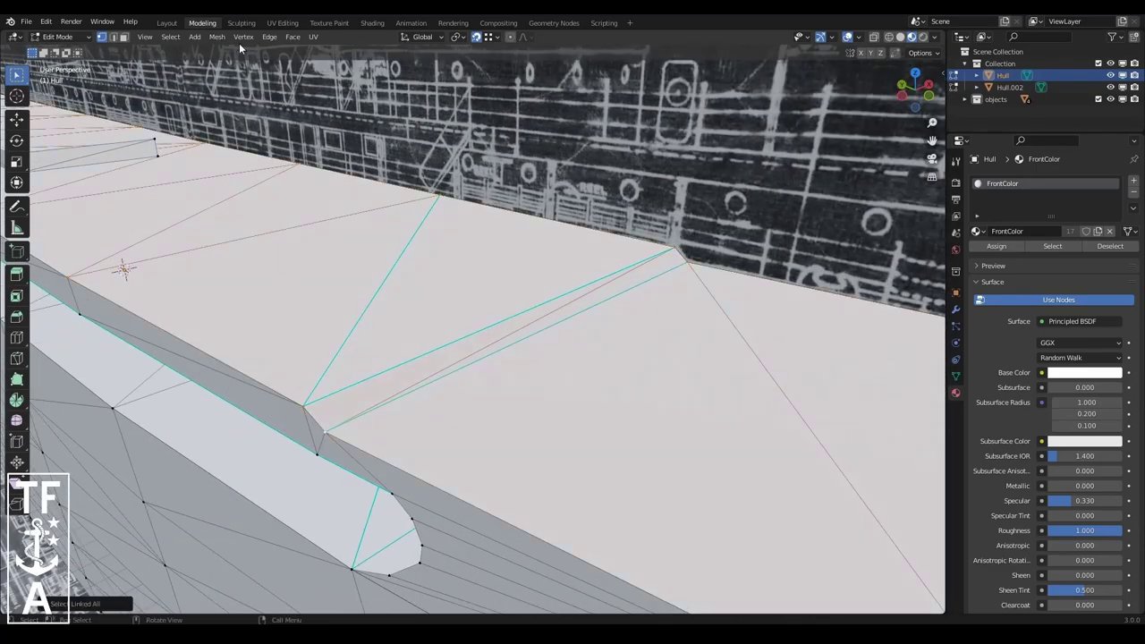
click(293, 37)
click(313, 134)
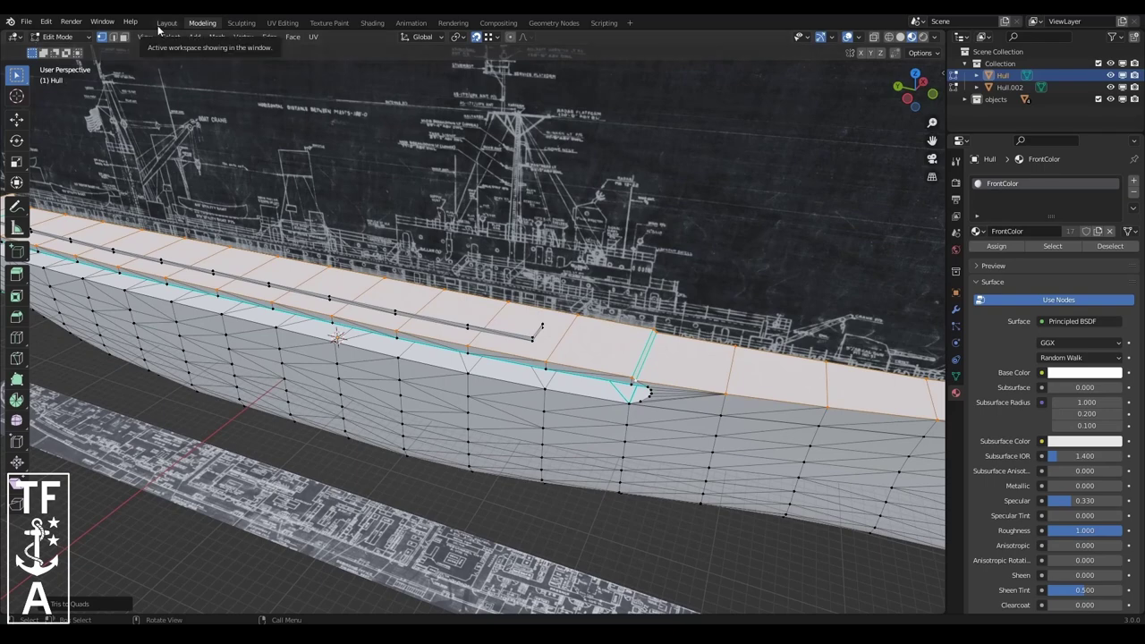
click(159, 25)
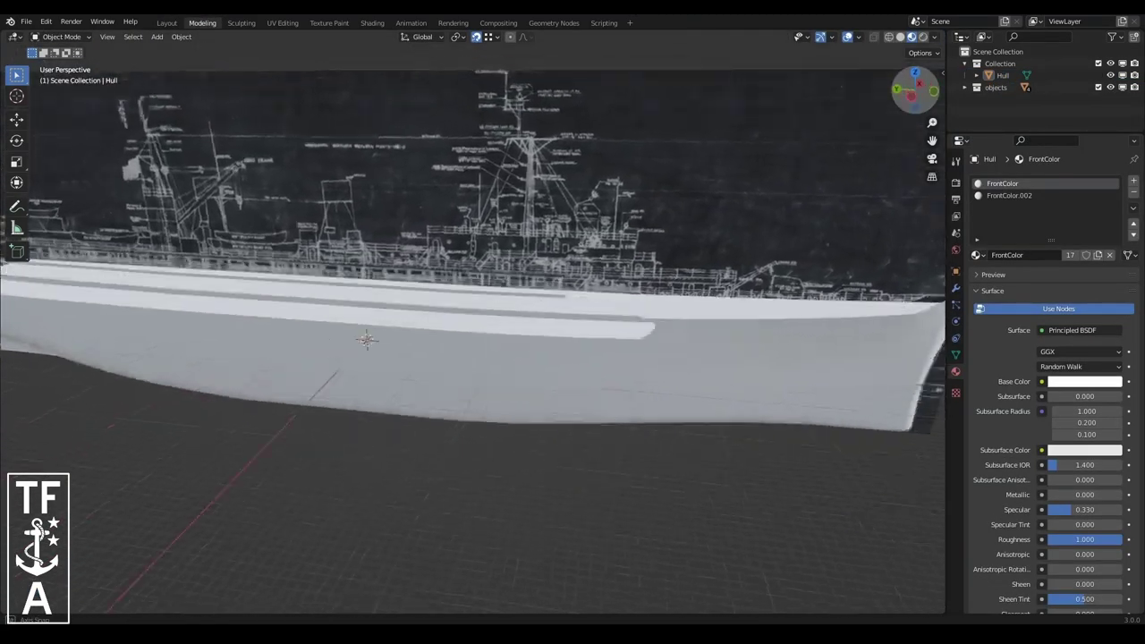
- Put the Hull into Edit Mode and orbit to the deck corner beside the Side_Plan blueprint
middle_drag(537, 215, 543, 210)
click(543, 210)
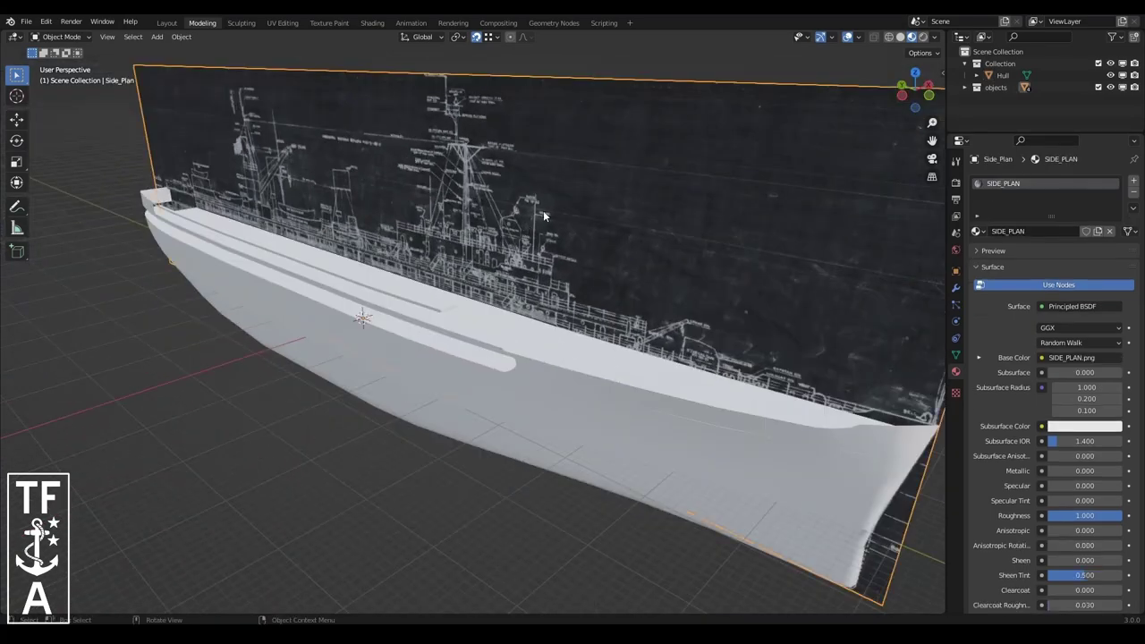
scroll(433, 291, up, 5)
click(432, 290)
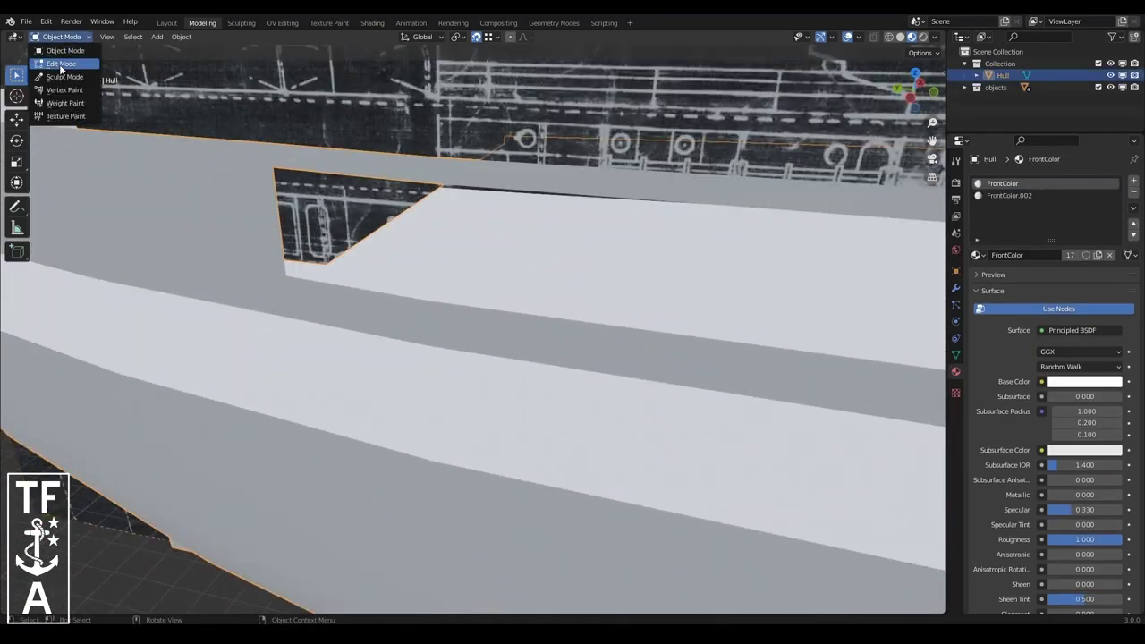
key(Tab)
drag(913, 90, 886, 102)
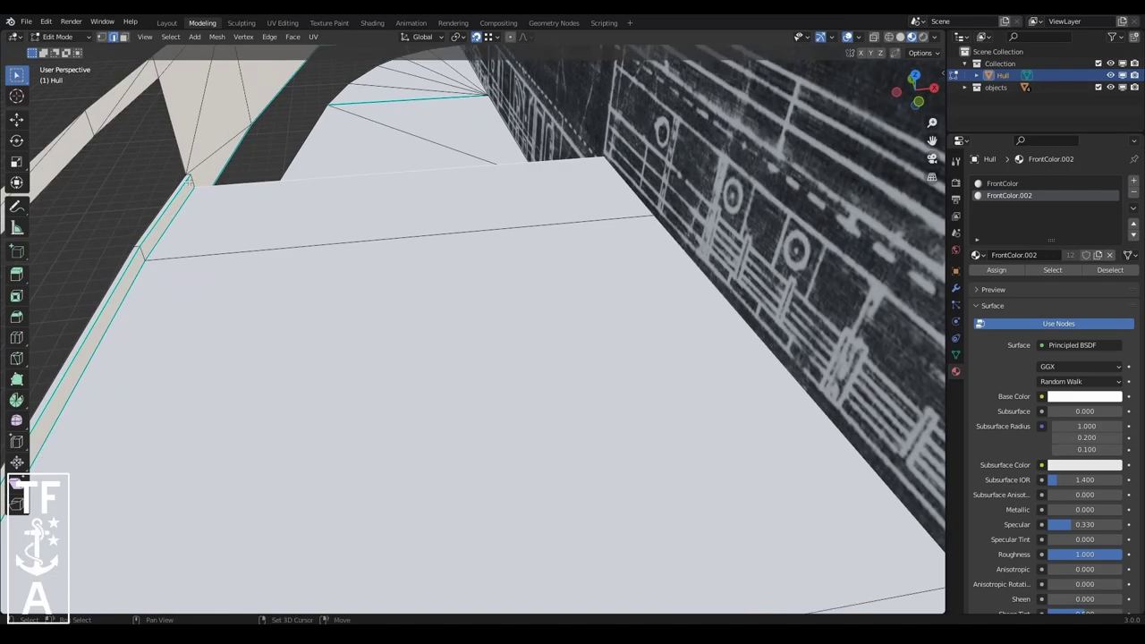
middle_drag(374, 256, 465, 268)
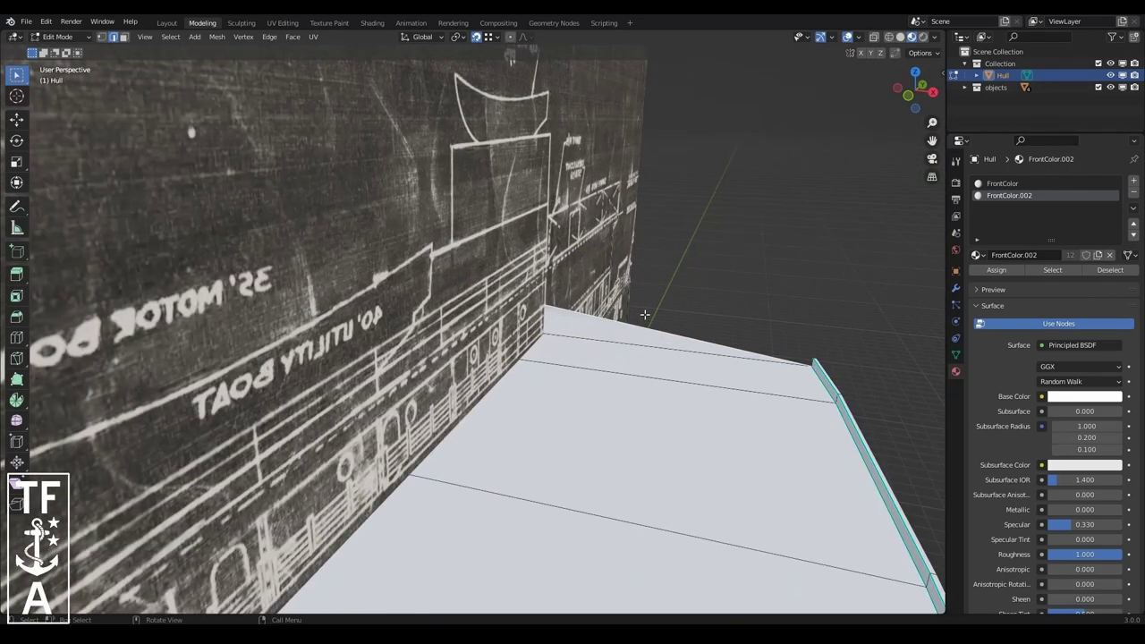
- Subdivide the deck's outer edge, extrude a wall up from it, and shift it along X
right_click(589, 149)
click(589, 148)
drag(913, 78, 900, 103)
key(e)
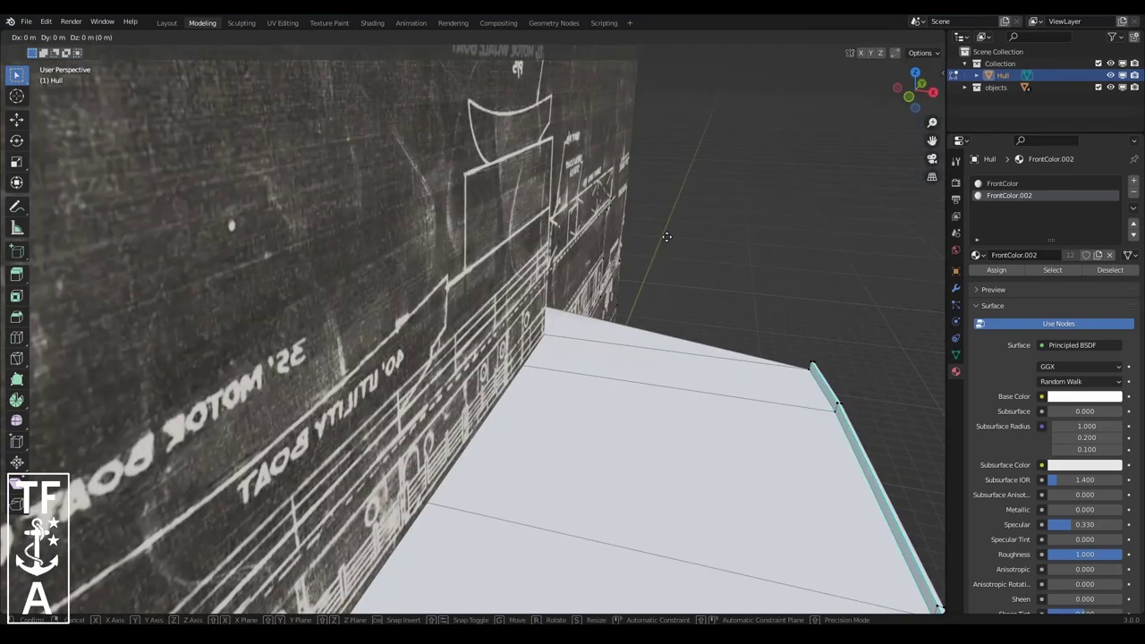
middle_drag(832, 277, 683, 299)
key(g)
key(x)
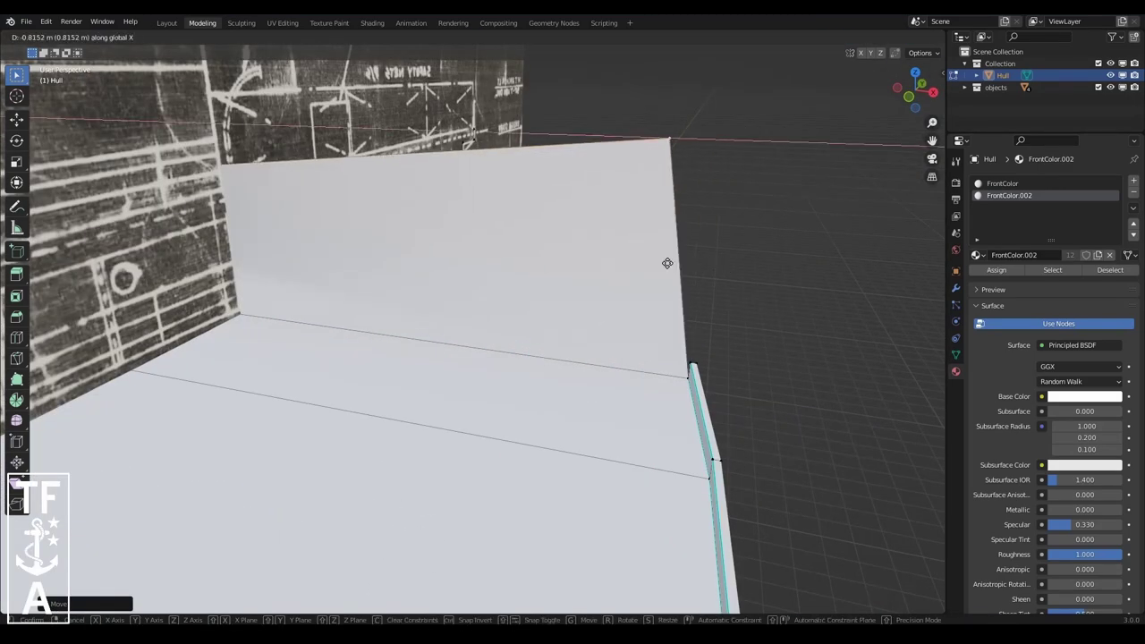
shift+click(701, 349)
key(g)
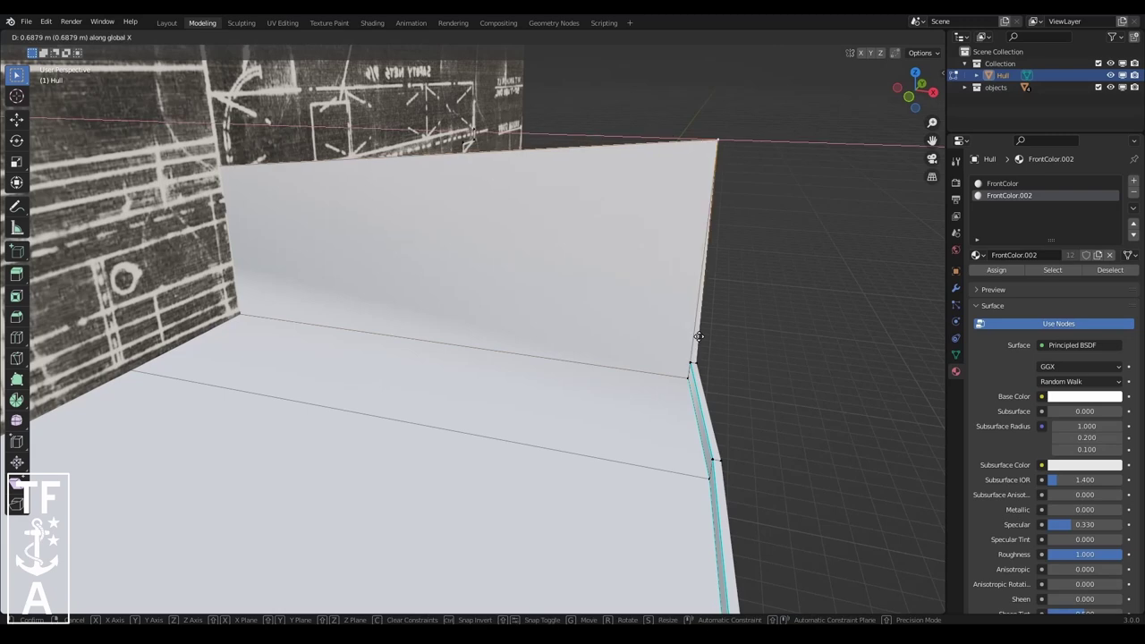
click(115, 39)
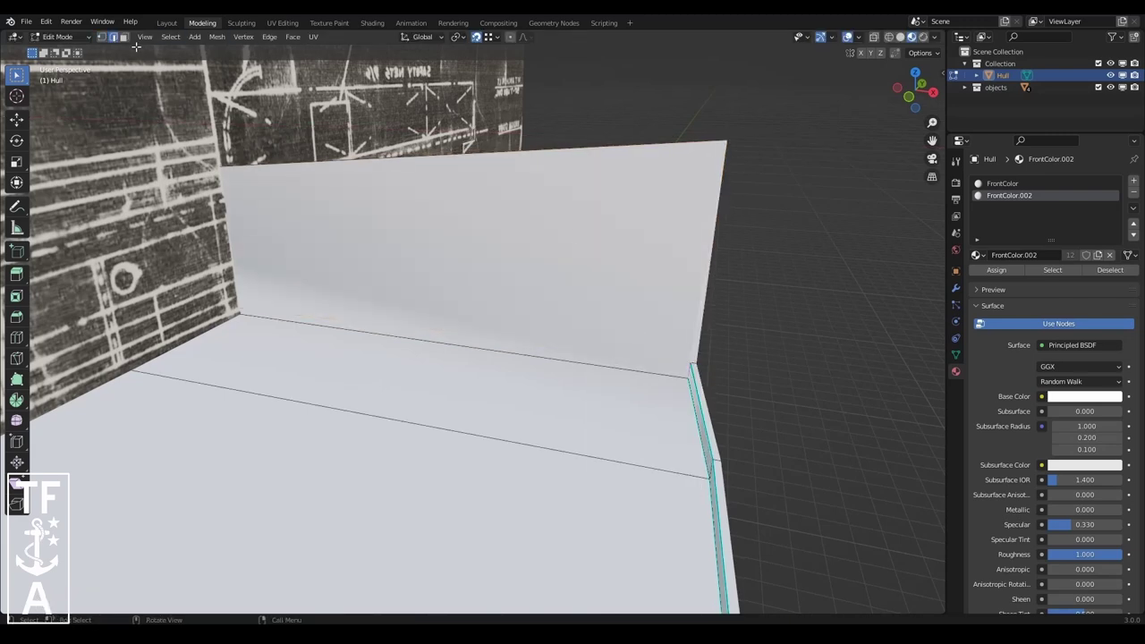
- Triangulate the new wall face and rotate two of its diagonal edges
click(123, 37)
click(292, 37)
click(324, 120)
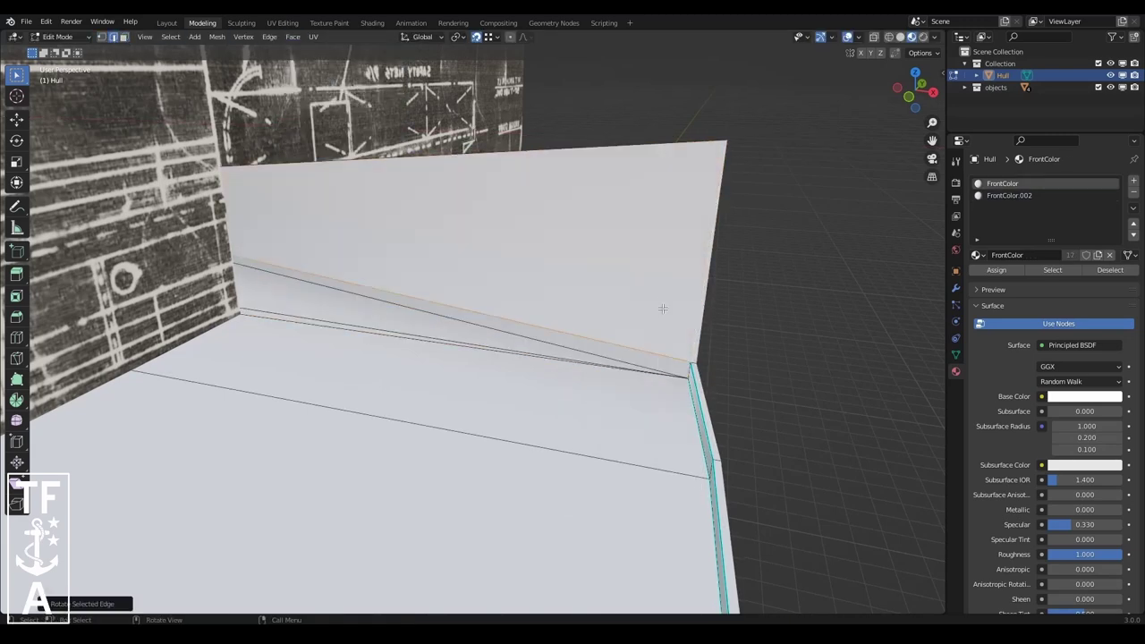
middle_drag(660, 304, 122, 30)
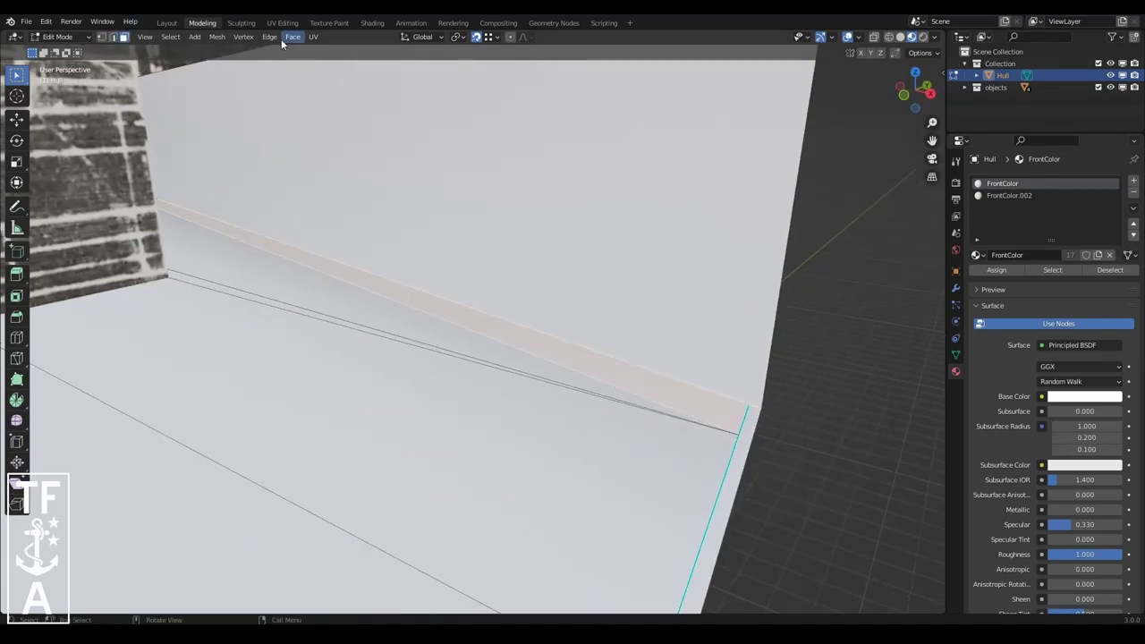
key(2)
right_click(491, 305)
click(490, 306)
mouse_move(490, 305)
middle_down()
mouse_move(865, 112)
mouse_move(294, 364)
mouse_move(207, 66)
middle_up()
right_click(295, 363)
click(294, 363)
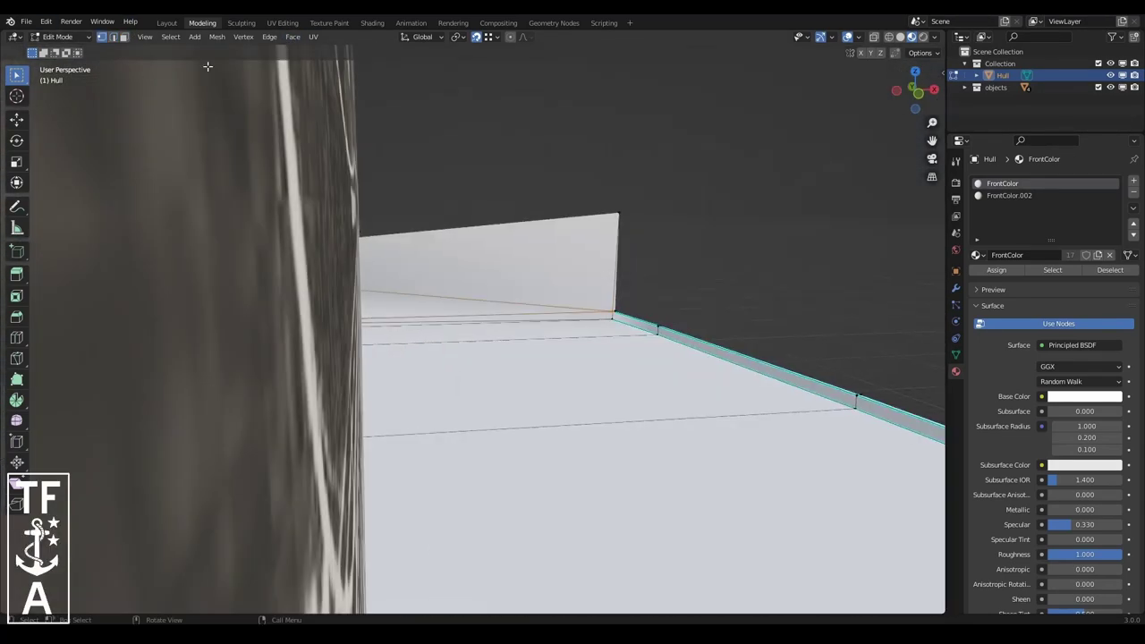
key(Escape)
- Mark the selected wall edges sharp and fix the normals of the whole hull mesh
mouse_move(69, 260)
middle_down()
mouse_move(358, 259)
mouse_move(367, 369)
mouse_move(268, 224)
middle_up()
right_click(367, 369)
click(366, 368)
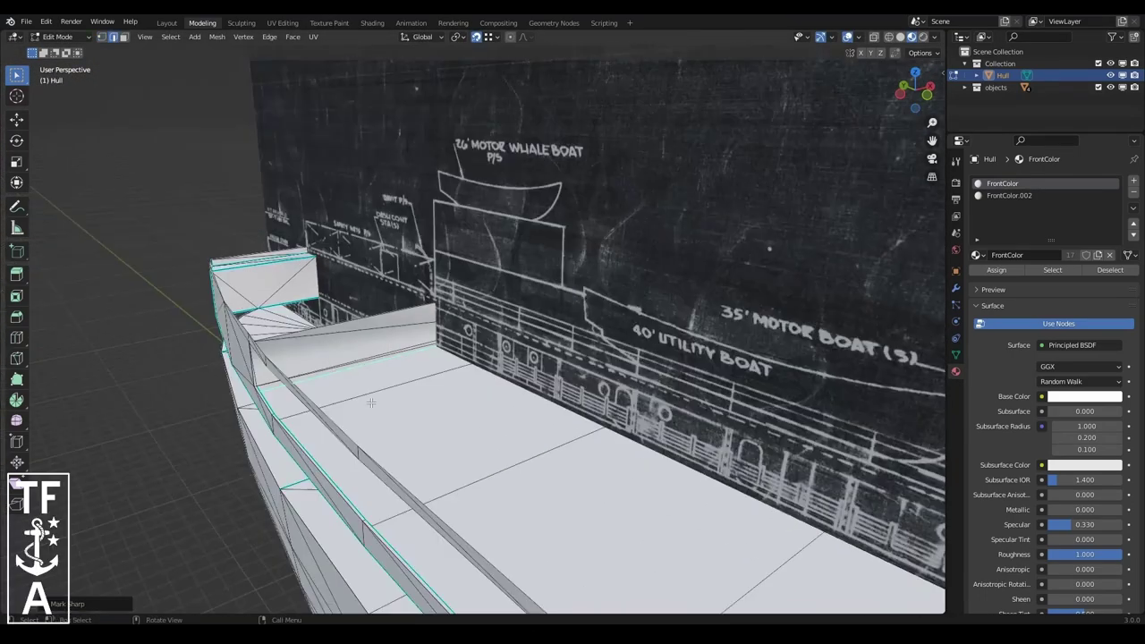
key(a)
click(216, 36)
click(340, 381)
middle_drag(340, 380, 268, 376)
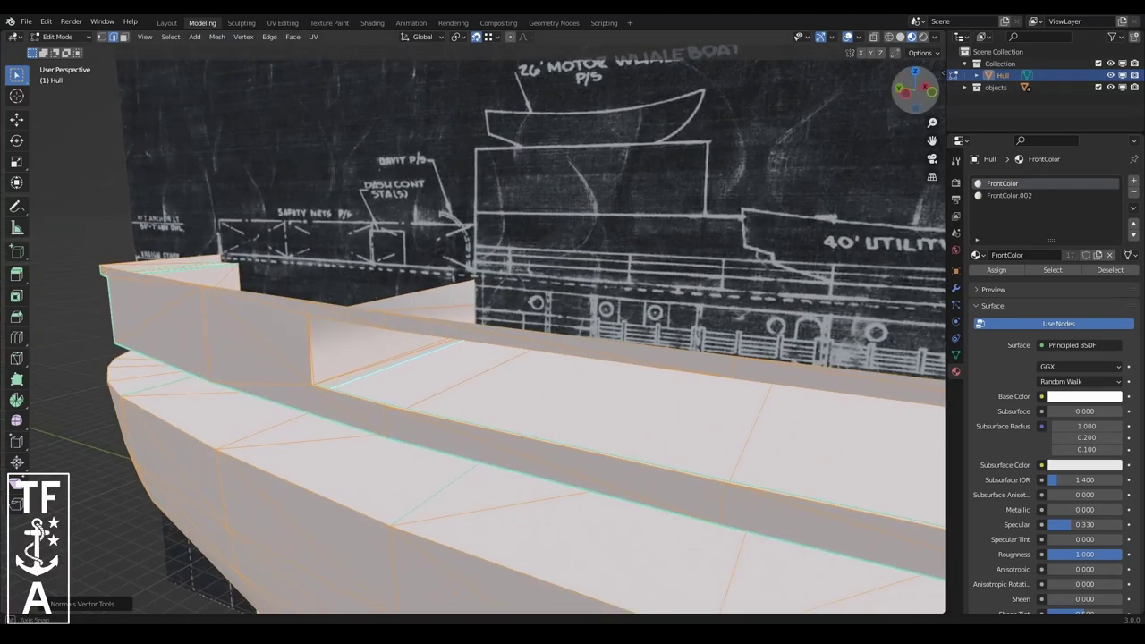
key(alt+a)
- Merge the FrontColor.002 wall triangles into quads and return to Object Mode
middle_drag(329, 323, 339, 359)
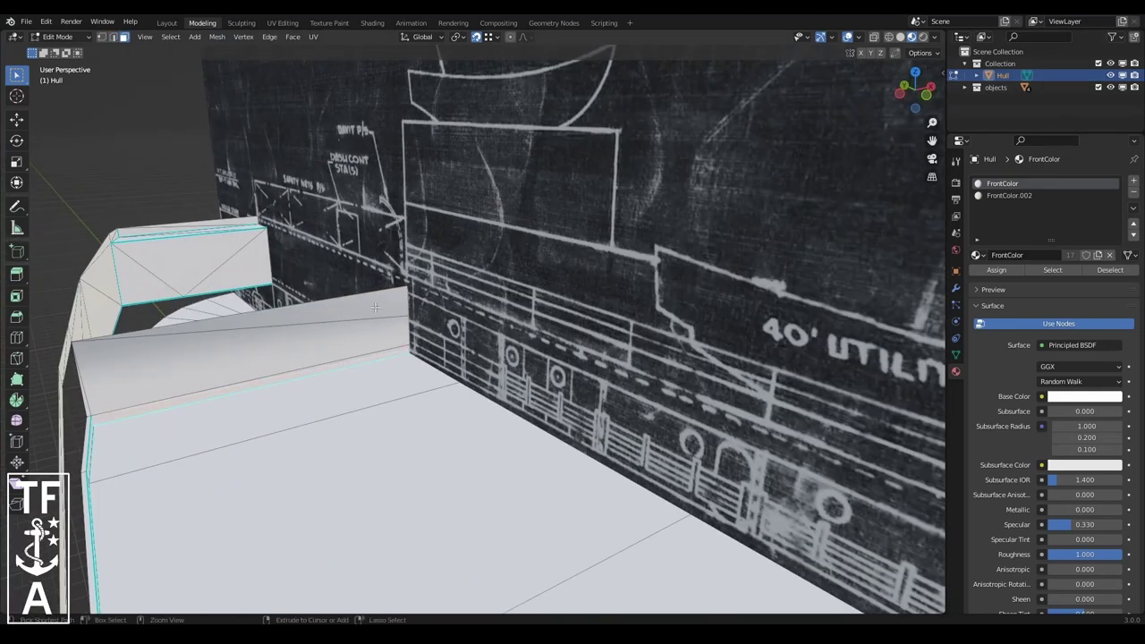
middle_drag(86, 405, 902, 91)
scroll(903, 90, up, 3)
scroll(829, 148, down, 2)
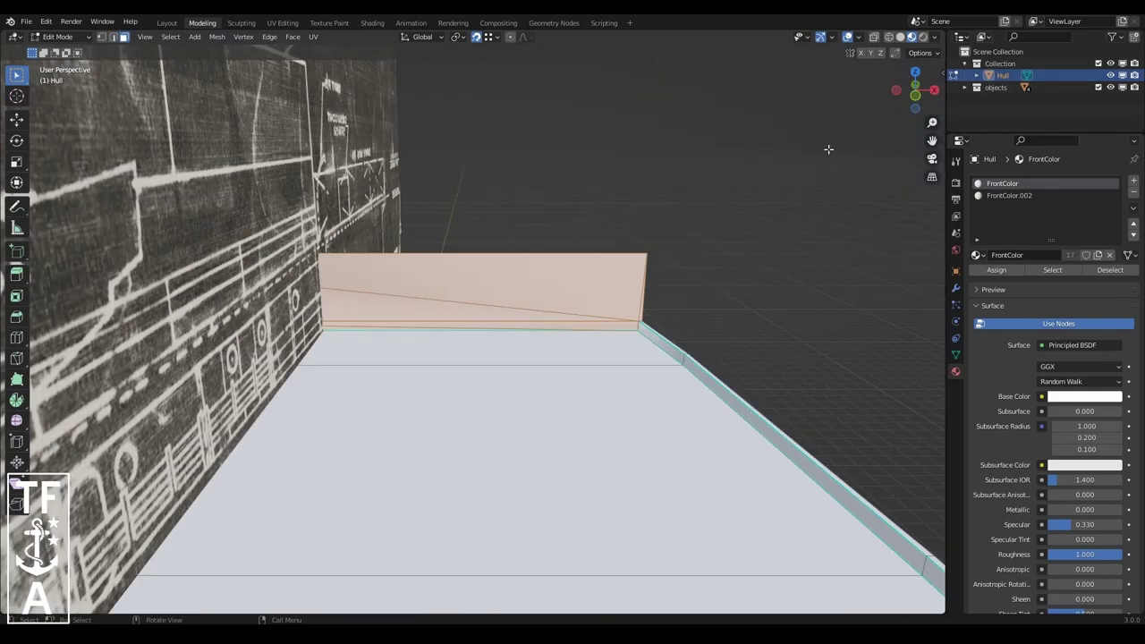
middle_drag(828, 148, 464, 237)
click(170, 37)
click(268, 227)
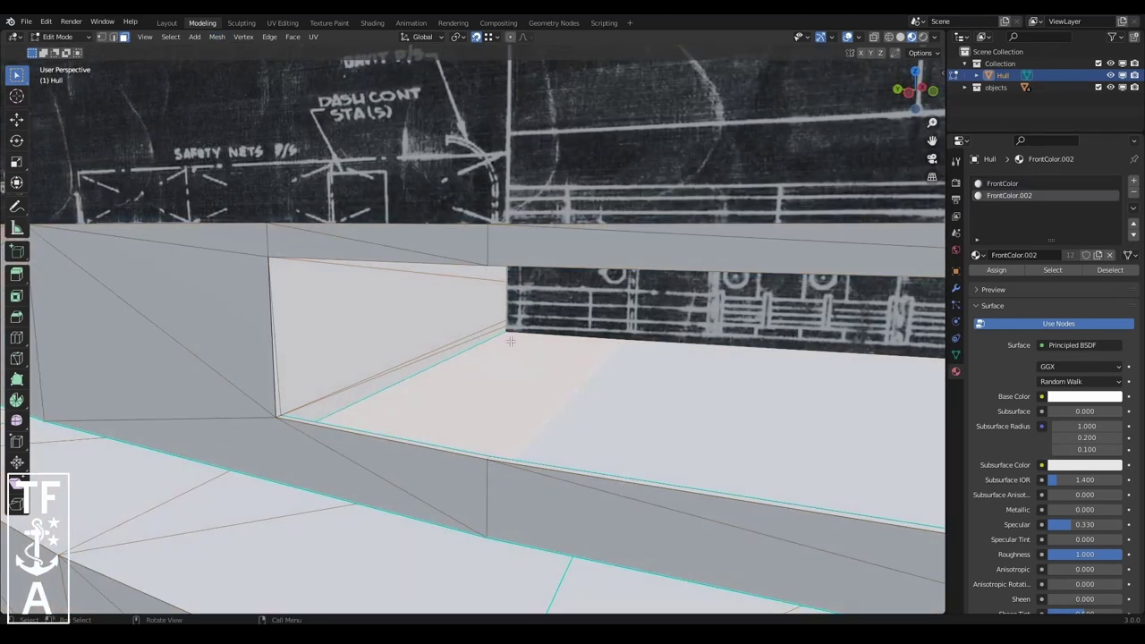
click(292, 37)
click(322, 144)
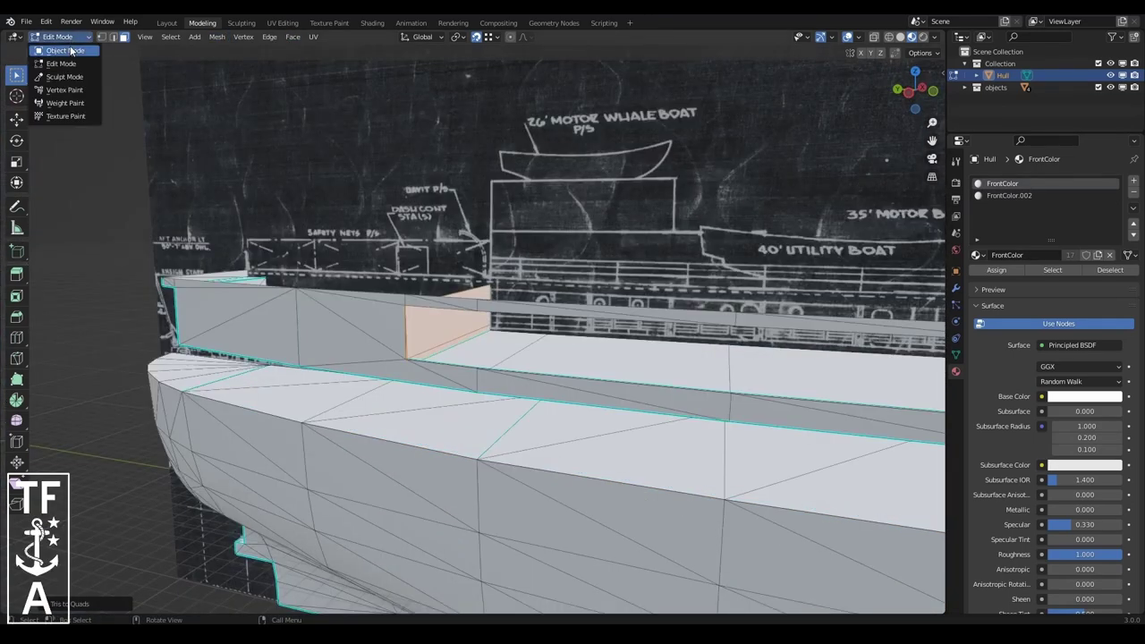
click(71, 51)
- Duplicate the hull, mirror the copy, and slide it along the X axis
middle_drag(317, 181, 627, 247)
key(shift+d)
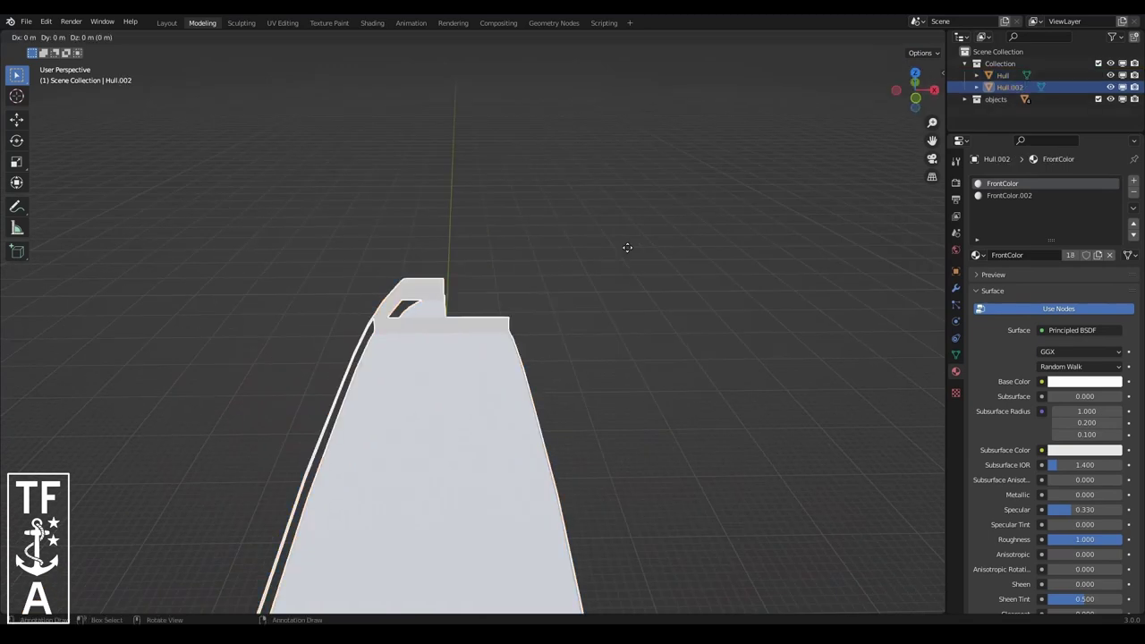
click(644, 247)
click(179, 37)
click(398, 100)
key(g)
key(x)
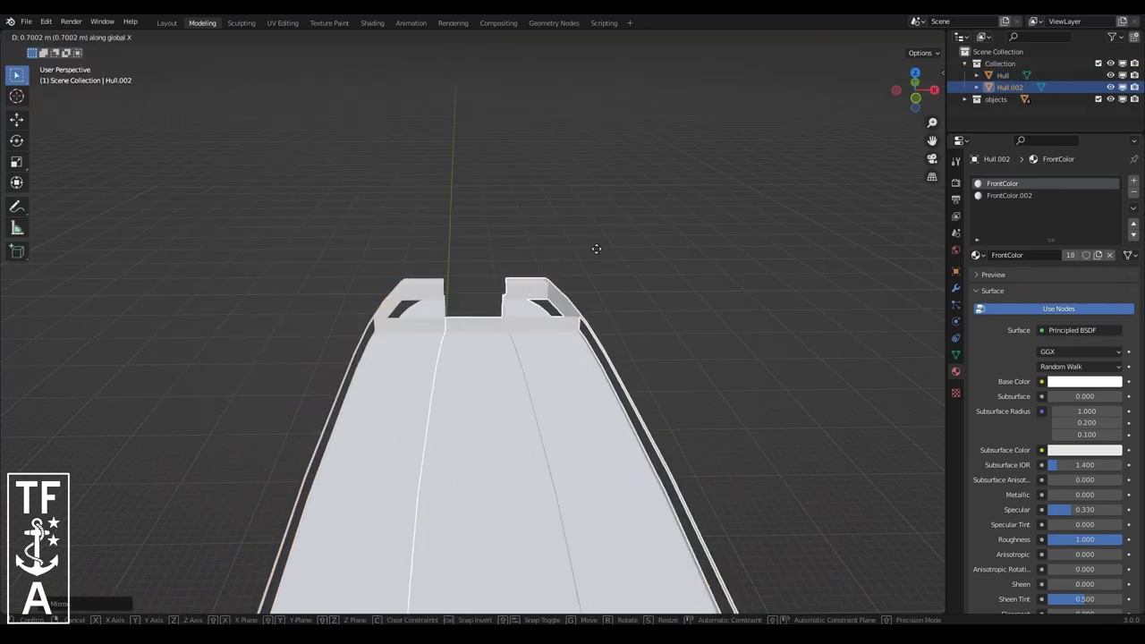
click(653, 250)
- Inspect the duplicate hull's deck and bow in Edit Mode, then return to Object Mode
click(71, 37)
click(54, 59)
scroll(691, 337, up, 3)
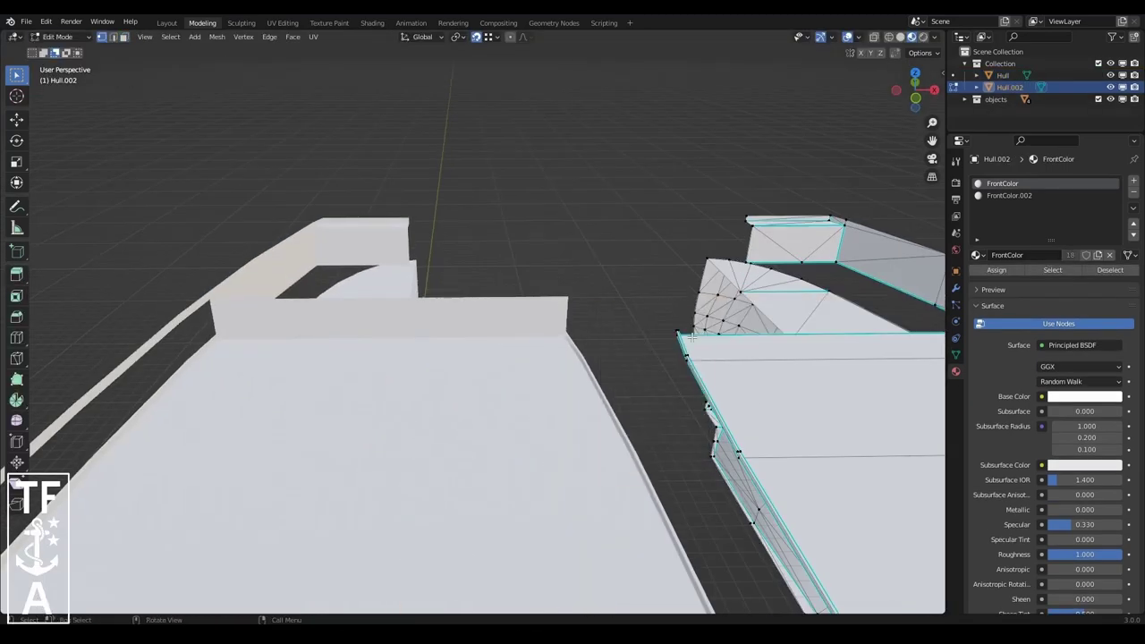
mouse_move(685, 347)
middle_down()
mouse_move(749, 294)
mouse_move(800, 223)
middle_up()
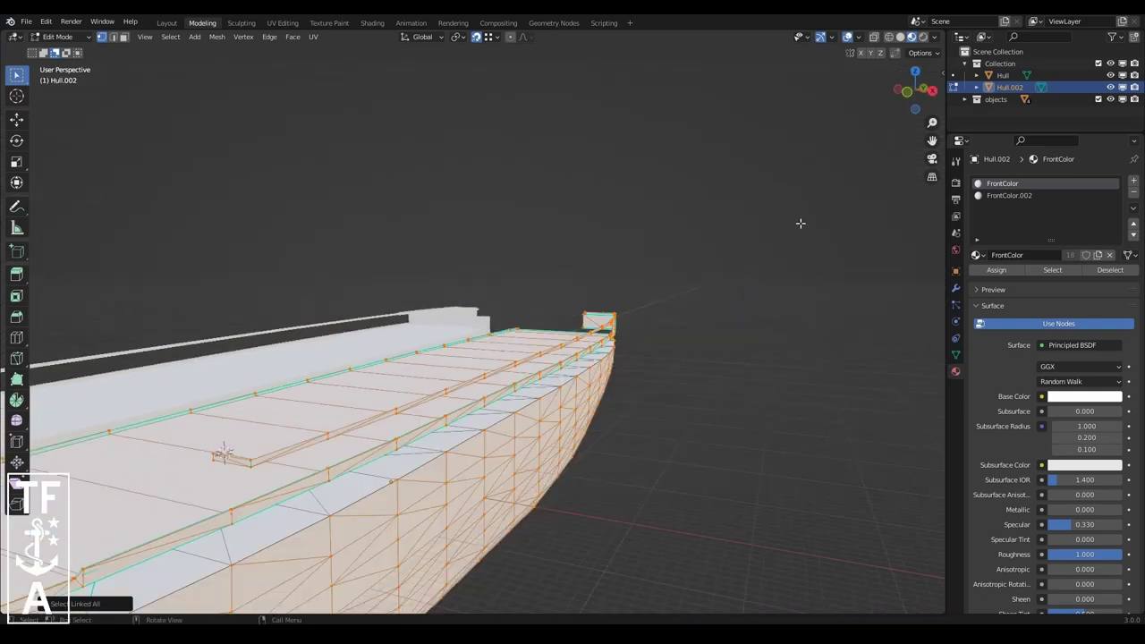
middle_drag(944, 131, 319, 53)
scroll(445, 416, up, 5)
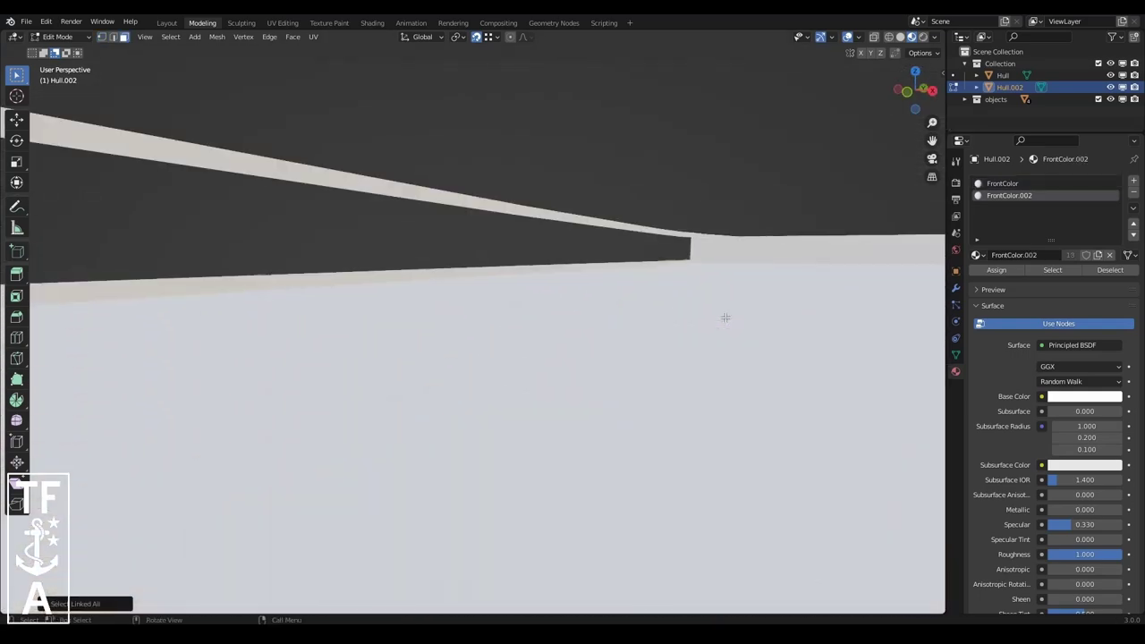
scroll(626, 376, down, 4)
mouse_move(626, 376)
middle_down()
mouse_move(713, 409)
mouse_move(664, 309)
mouse_move(435, 383)
mouse_move(666, 378)
middle_up()
click(76, 50)
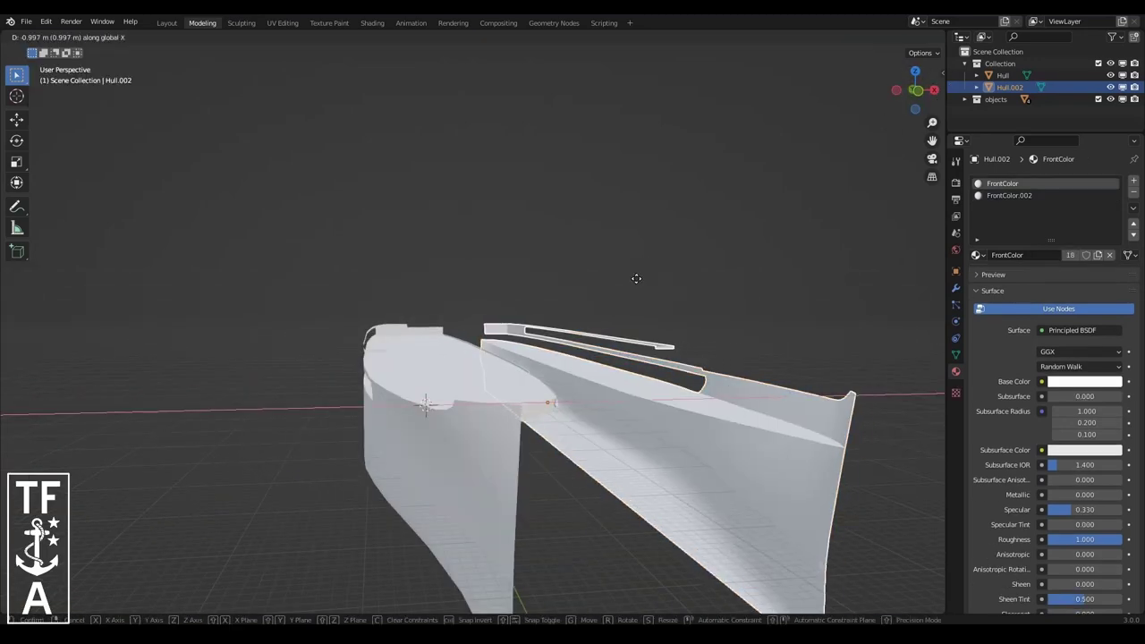
- Separate the main Hull's connected upper-deck faces into a new object, Hull.003
click(486, 391)
key(KP_Decimal)
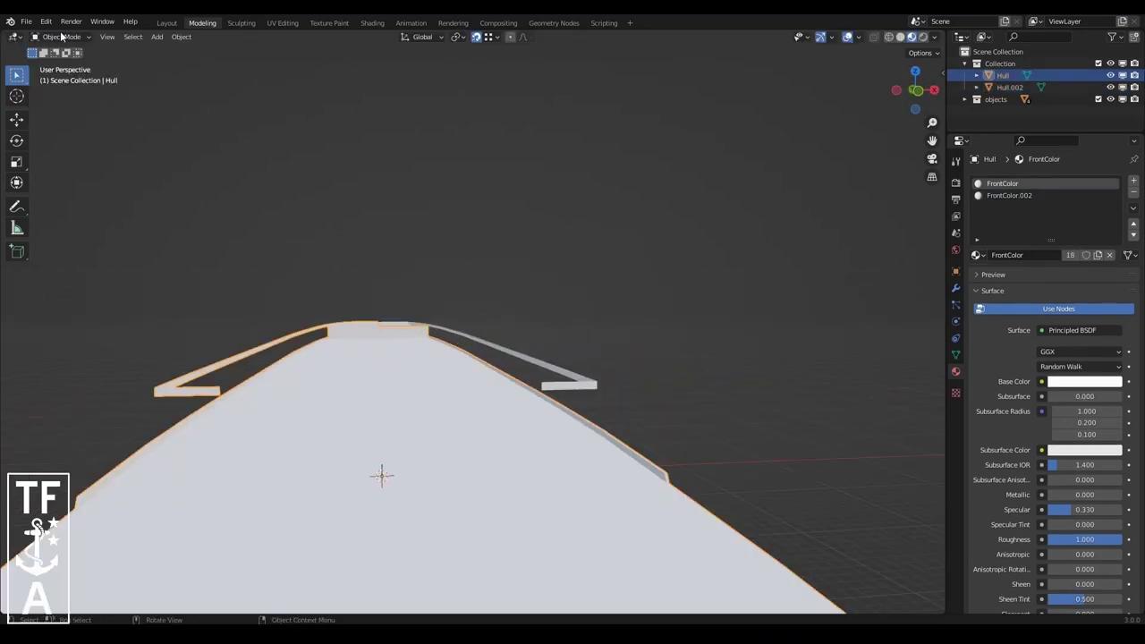
key(Tab)
key(ctrl+l)
middle_drag(433, 452, 495, 385)
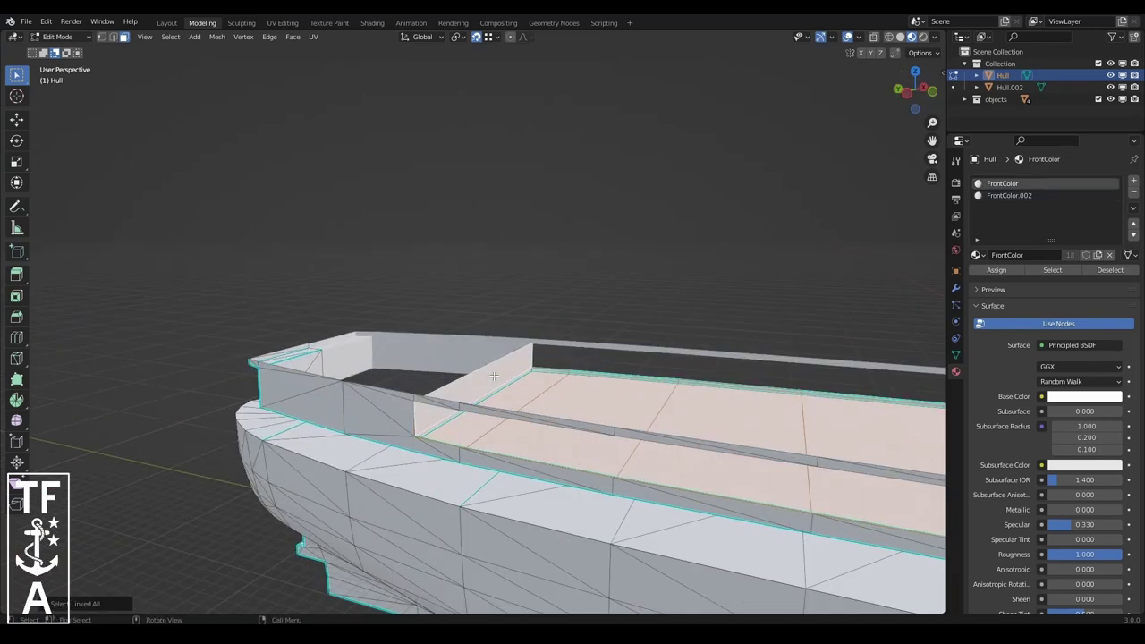
key(p)
click(251, 72)
key(Tab)
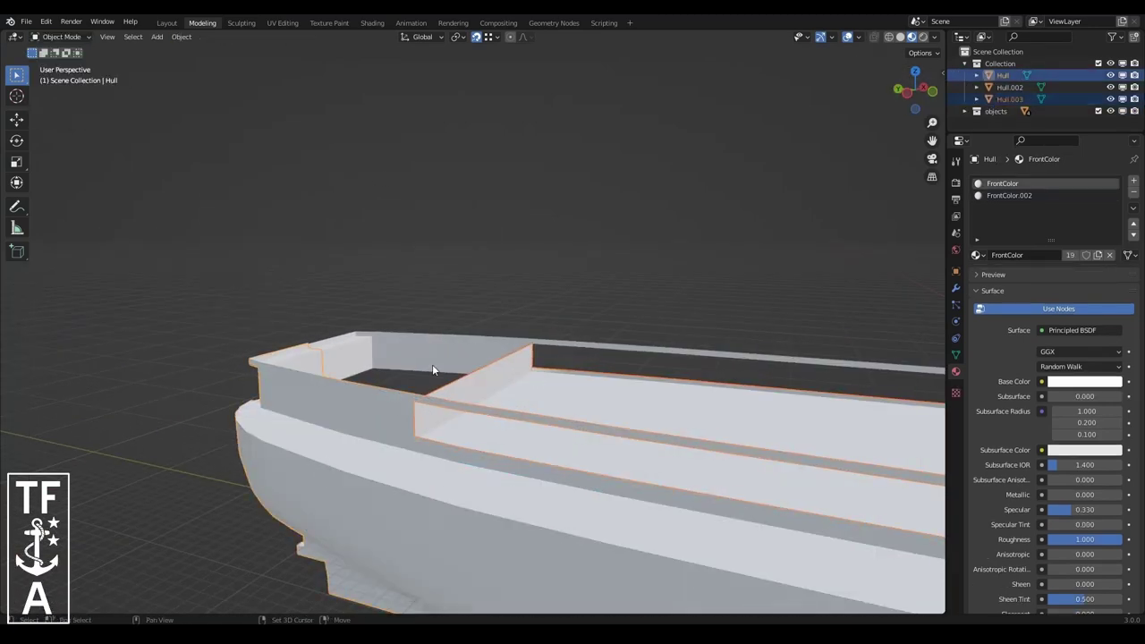
- Select the hull pieces with Hull.003 active, then try repositioning Hull.002 and cancel
click(333, 425)
shift+click(334, 425)
key(Tab)
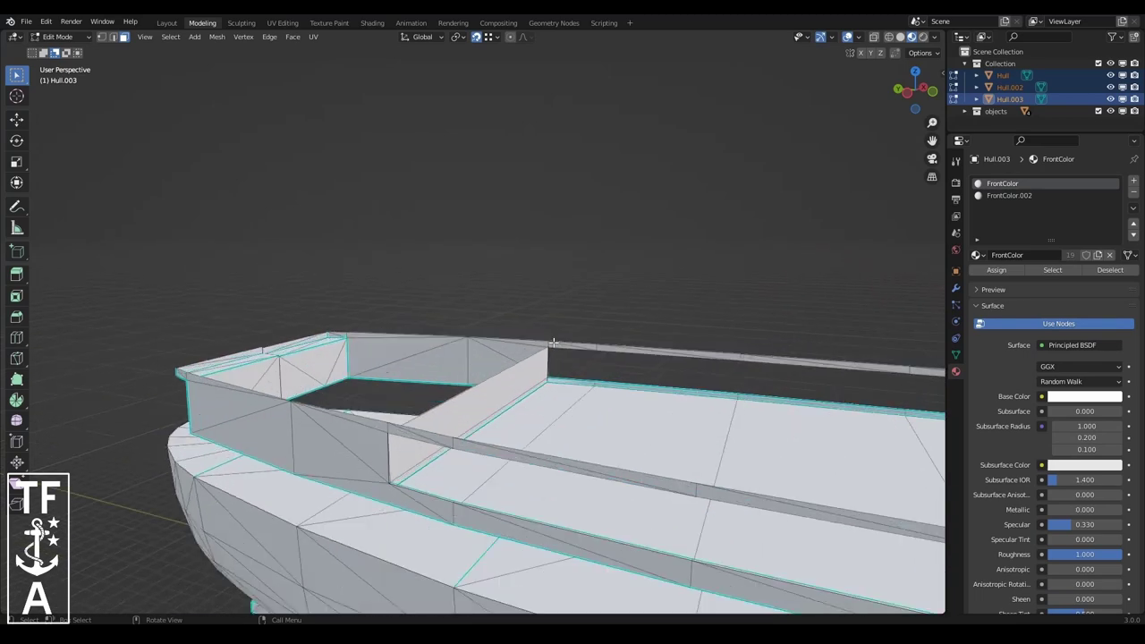
scroll(698, 197, up, 3)
key(Tab)
click(107, 358)
key(g)
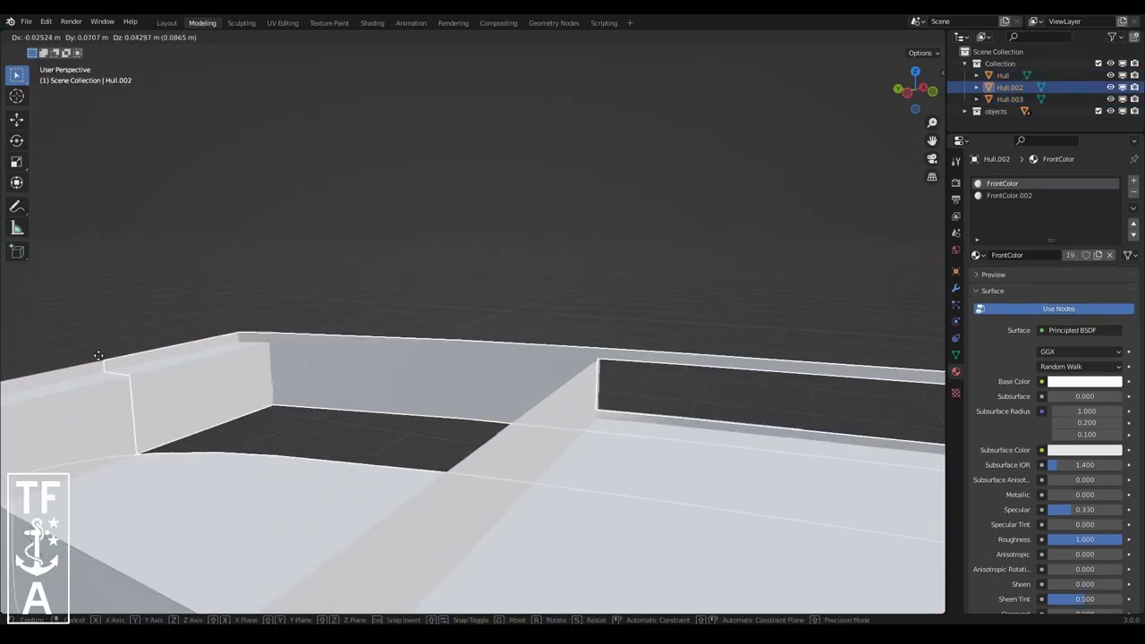
key(Escape)
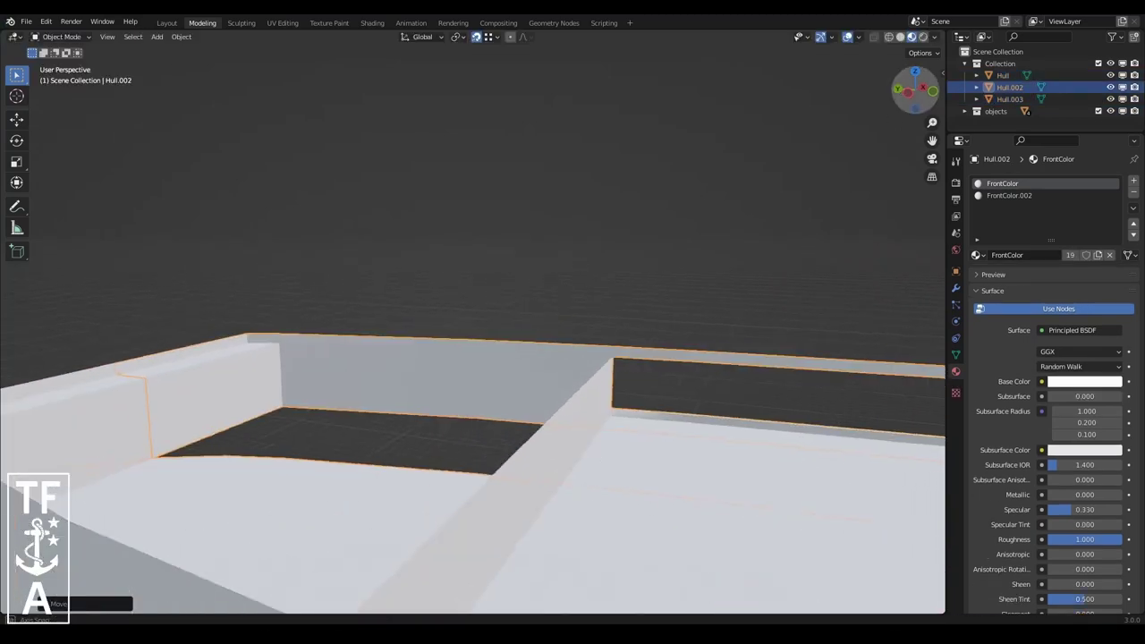
drag(914, 87, 552, 462)
middle_drag(552, 462, 586, 510)
scroll(468, 369, down, 3)
- Select the hull from the Object menu and add Hull.003 to the selection
click(180, 36)
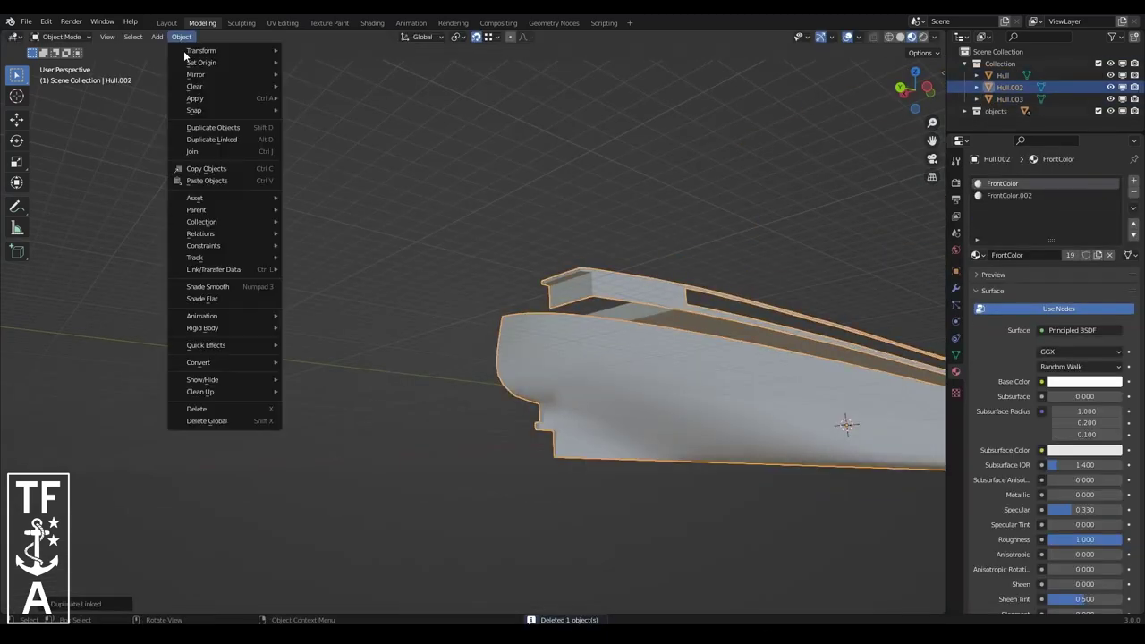
middle_drag(537, 357, 678, 176)
click(561, 357)
click(181, 37)
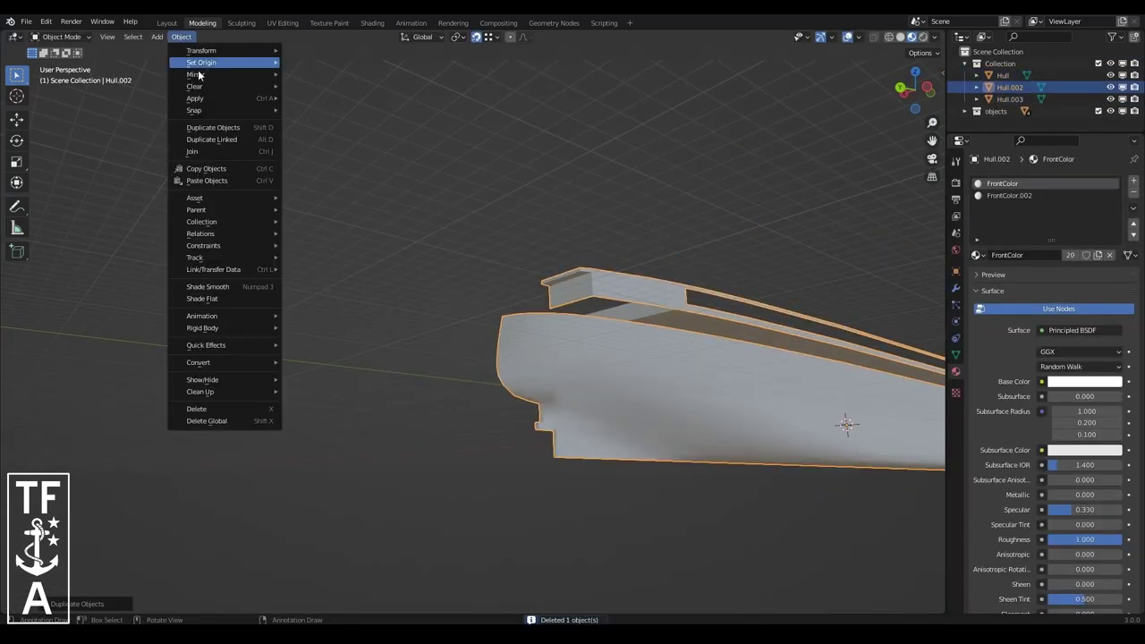
click(192, 407)
middle_drag(941, 87, 292, 389)
shift+click(293, 389)
- Pull the bow corner vertex down and mark the deck's rim edge loop sharp
key(Tab)
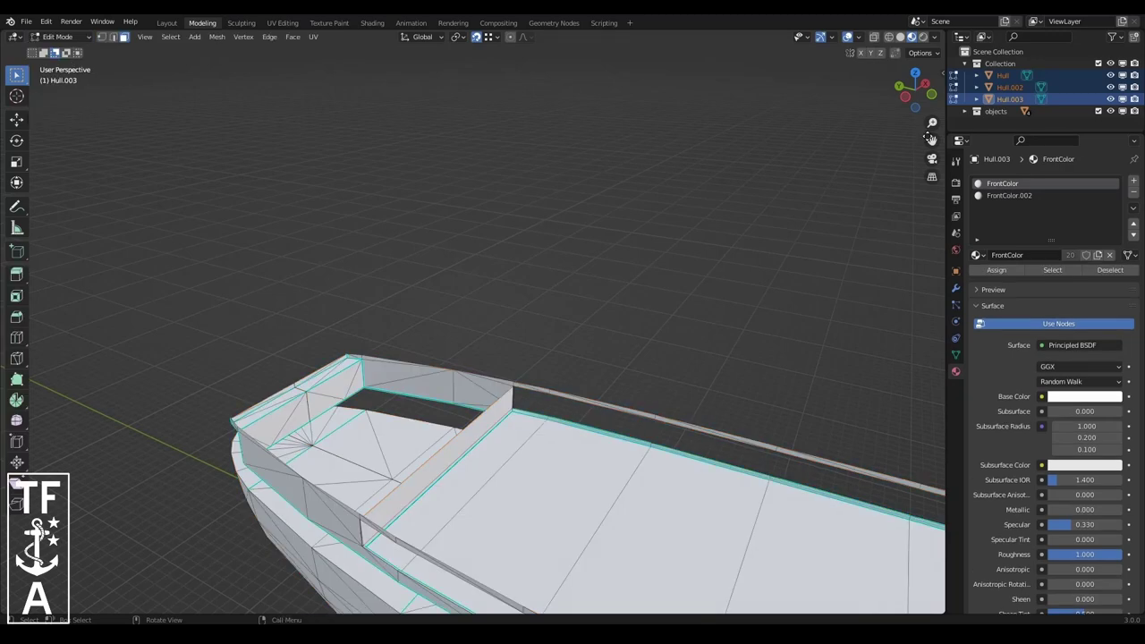
drag(481, 254, 417, 387)
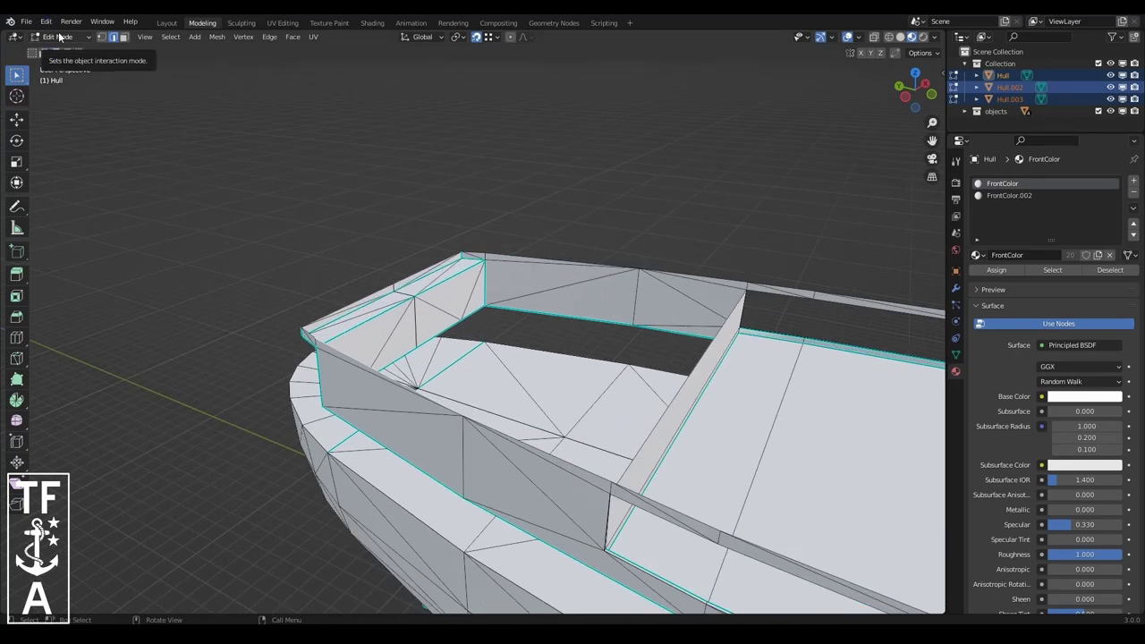
key(Tab)
key(Tab)
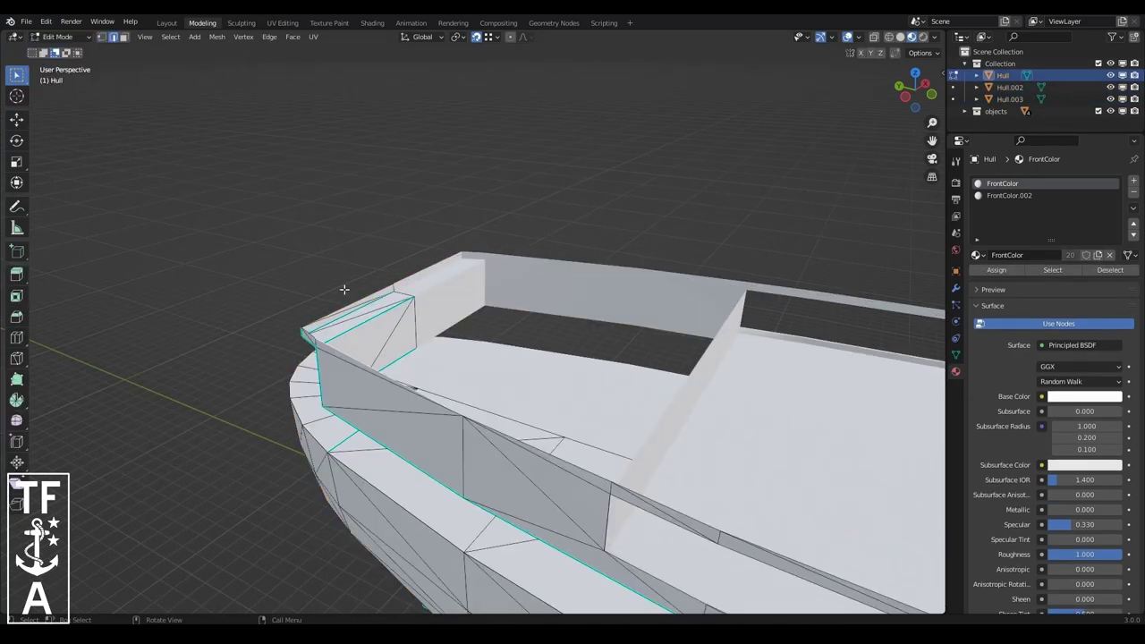
mouse_move(308, 333)
middle_down()
mouse_move(421, 365)
mouse_move(459, 322)
middle_up()
alt+click(421, 365)
right_click(420, 365)
click(421, 365)
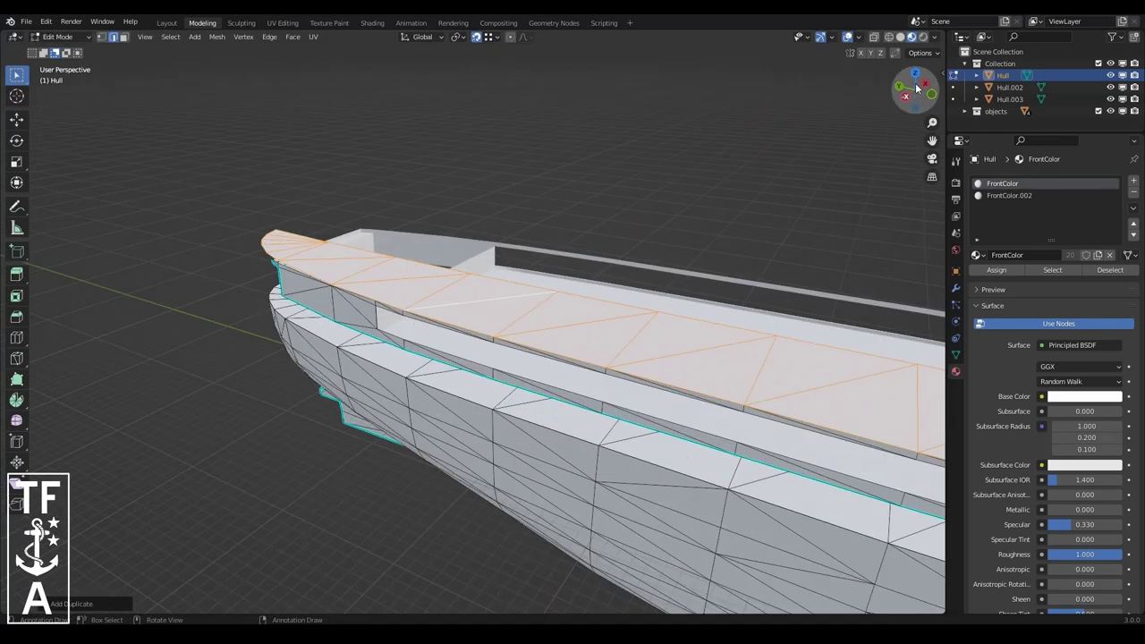
- Duplicate the deck faces in place and delete the front fan at the bow
key(shift+d)
right_click(459, 322)
key(x)
click(443, 394)
scroll(444, 395, up, 2)
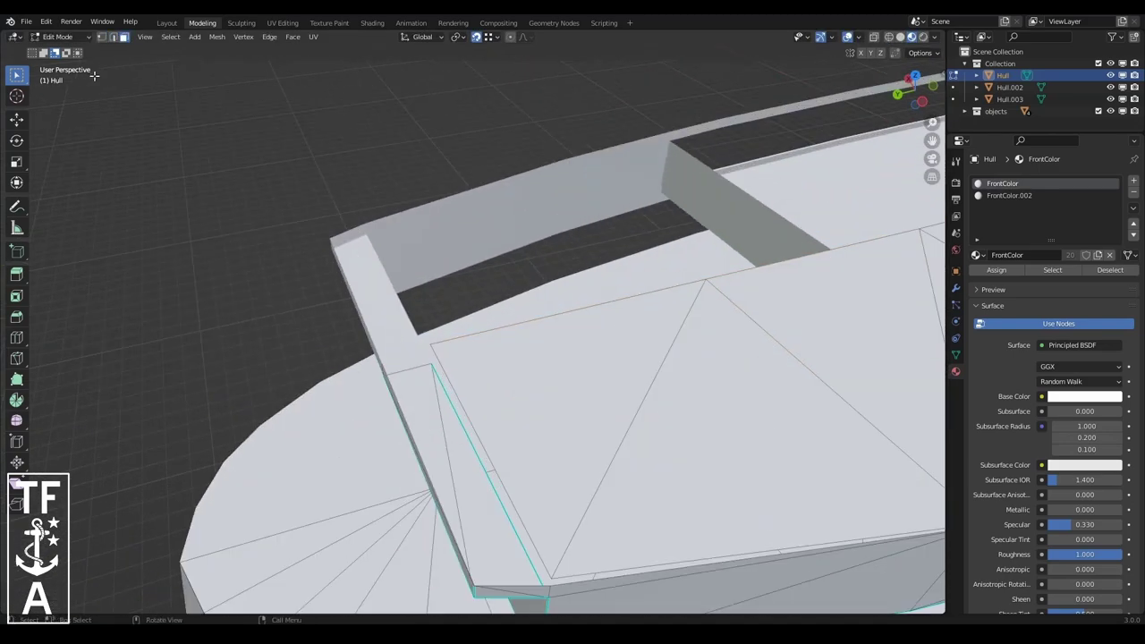
scroll(514, 352, down, 2)
scroll(515, 352, up, 2)
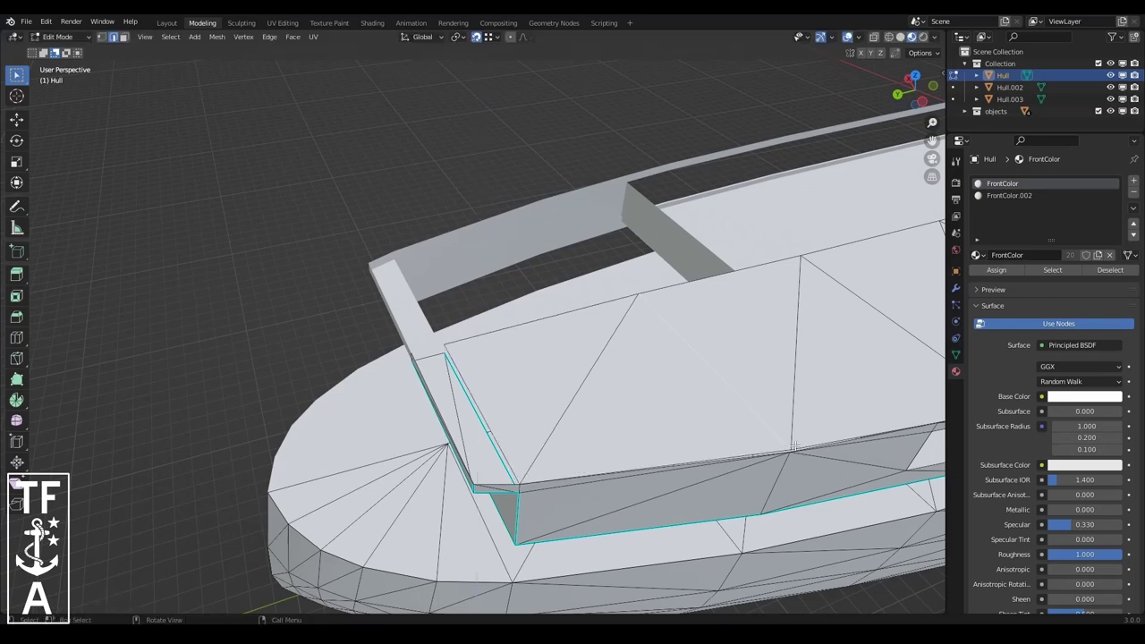
middle_drag(627, 304, 666, 292)
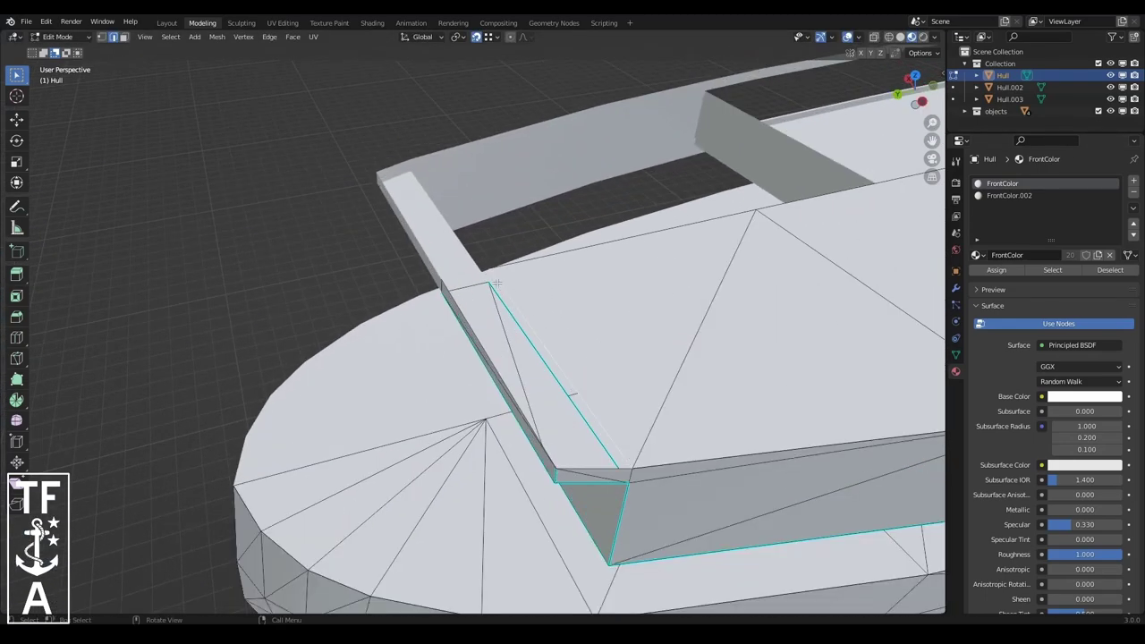
- Move the bow vertex into its new position
key(g)
click(559, 474)
scroll(559, 474, down, 3)
middle_drag(560, 474, 324, 398)
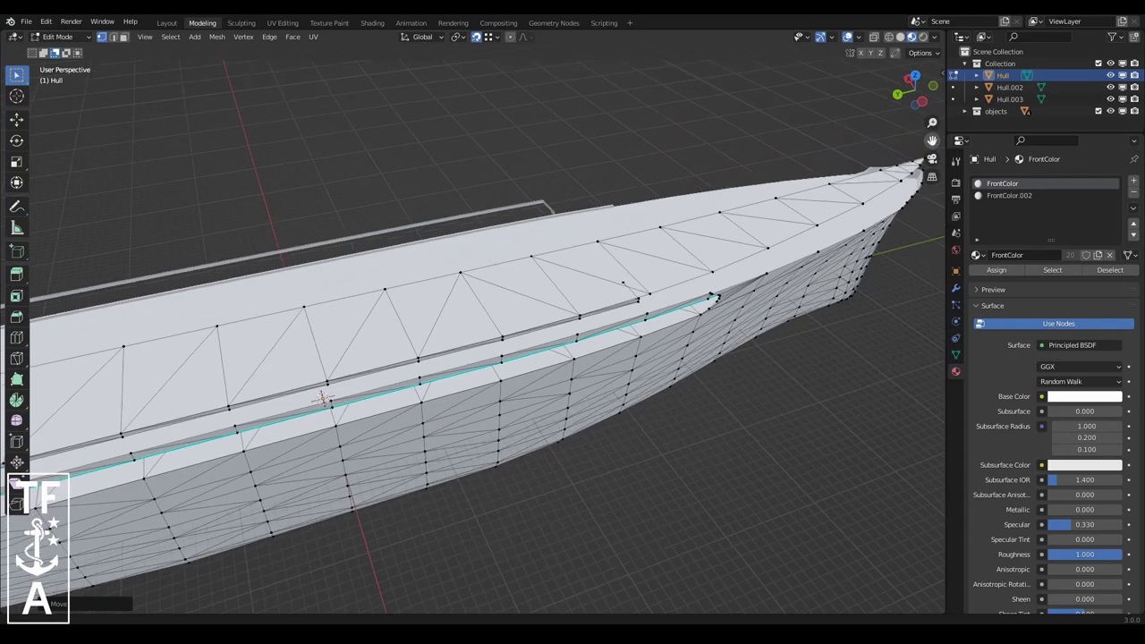
scroll(522, 326, up, 3)
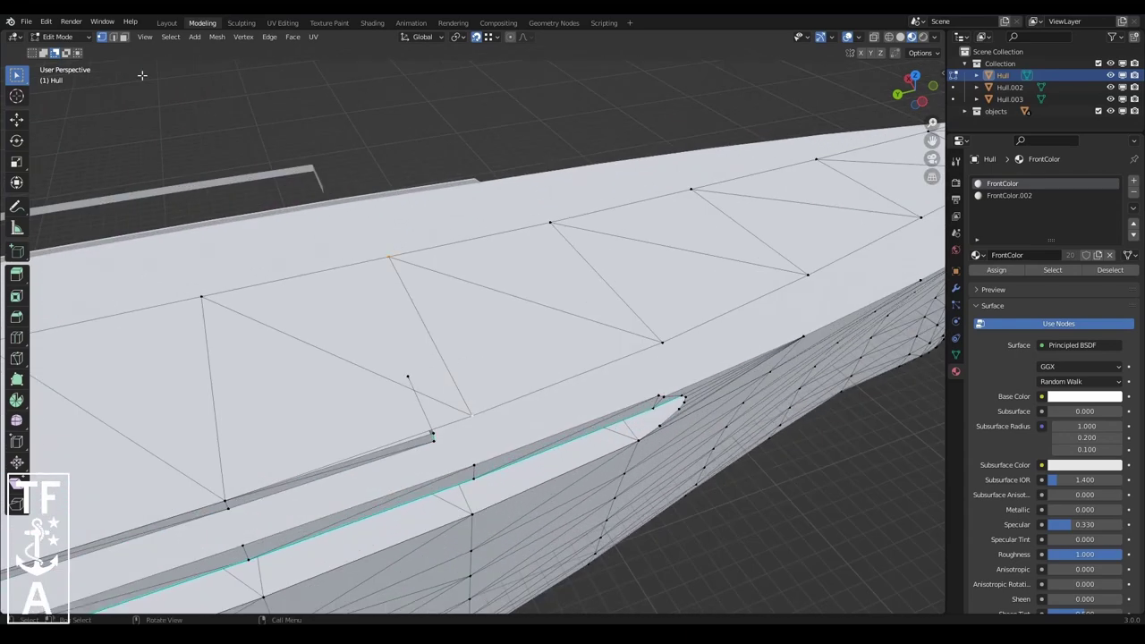
- Subdivide the selected deck edge
key(2)
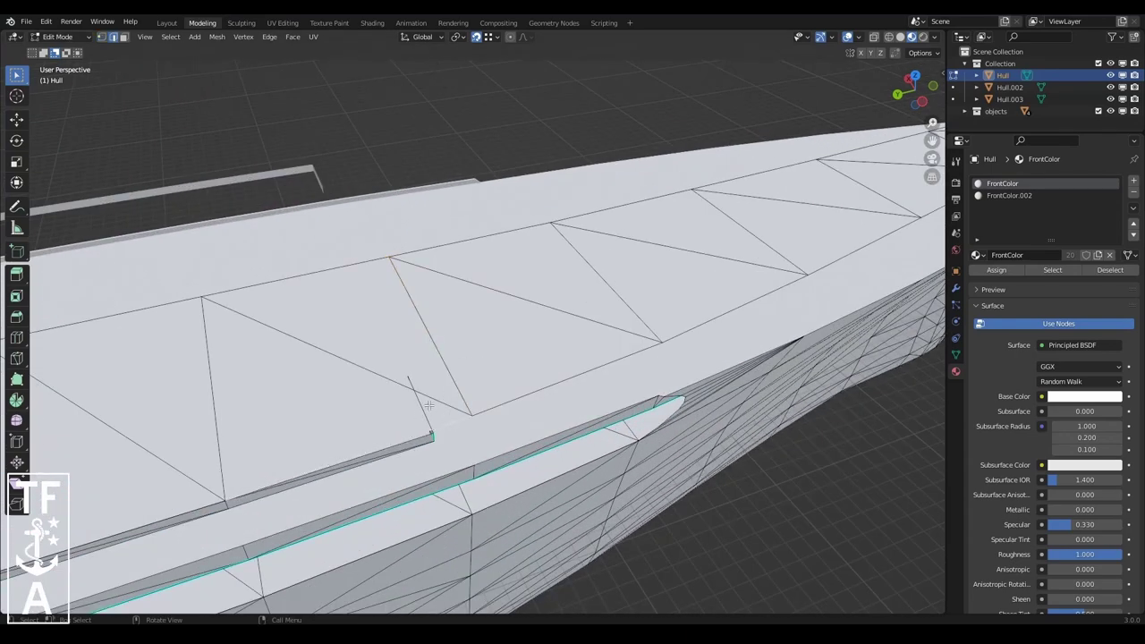
scroll(430, 405, down, 3)
scroll(430, 406, up, 3)
key(ctrl+e)
click(349, 206)
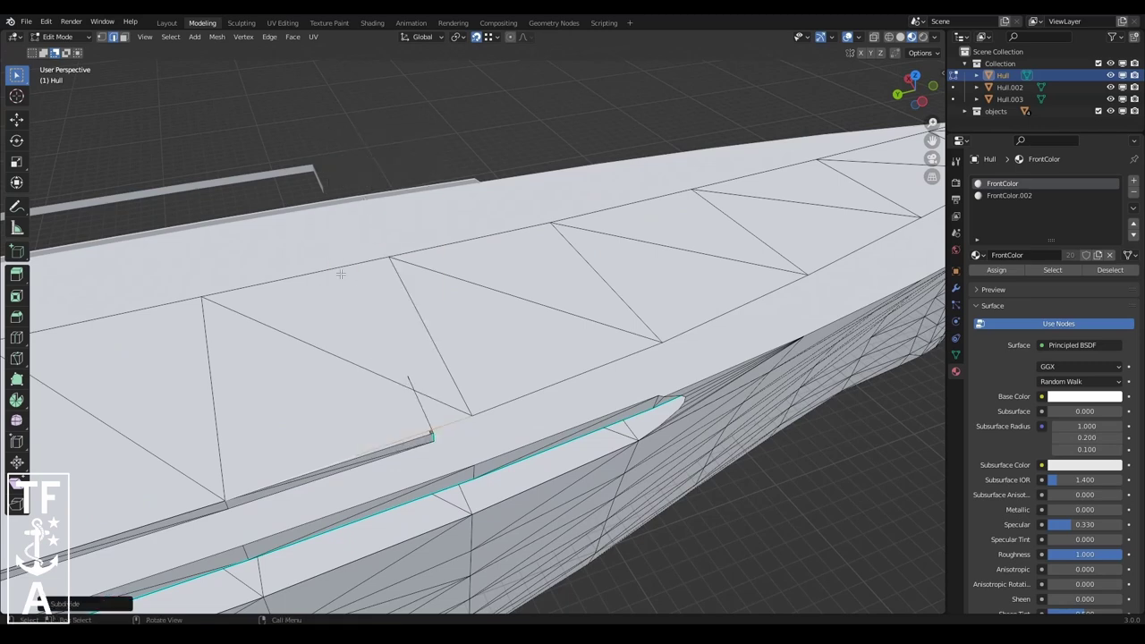
- Slide the new vertex 2.577 m along Y and rotate the diagonal edge across the deck face
key(1)
key(g)
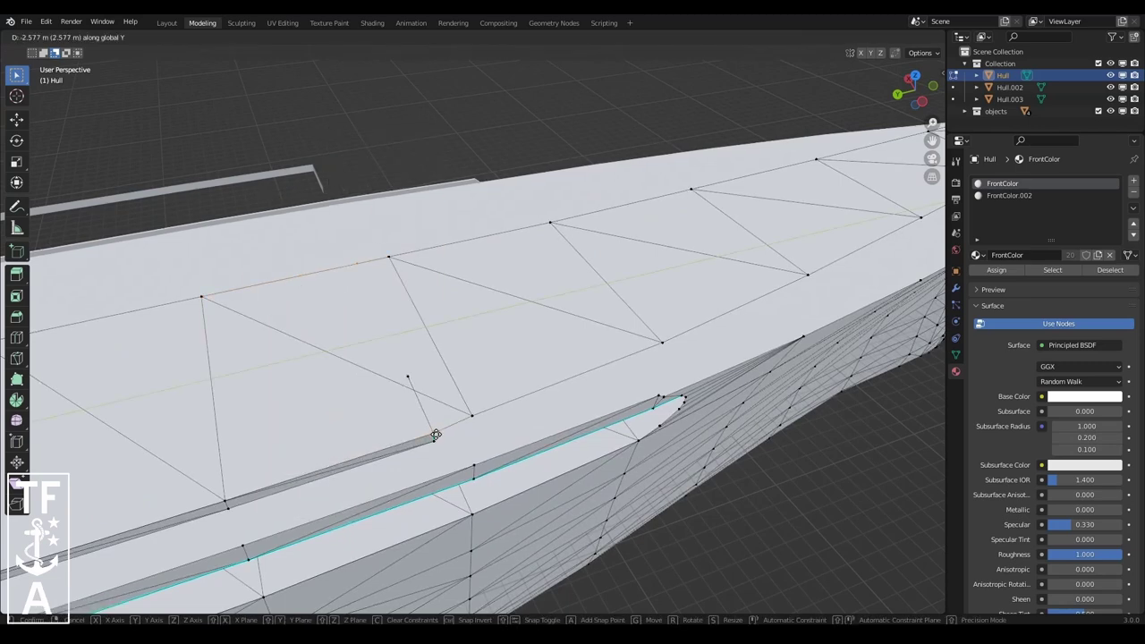
scroll(436, 435, up, 2)
click(200, 50)
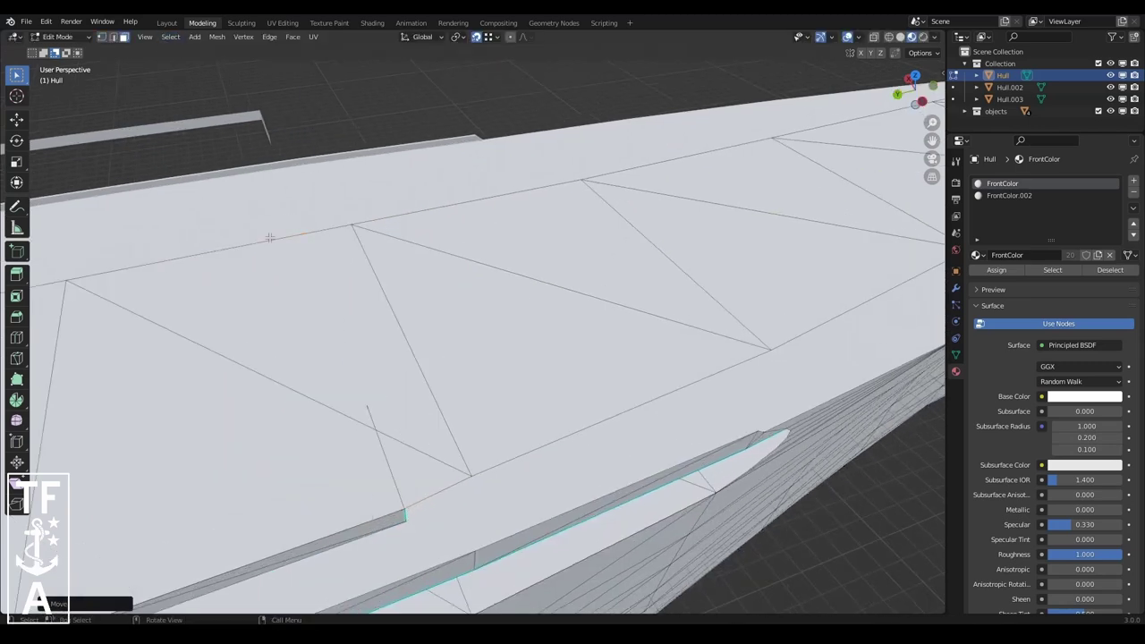
click(307, 30)
click(331, 134)
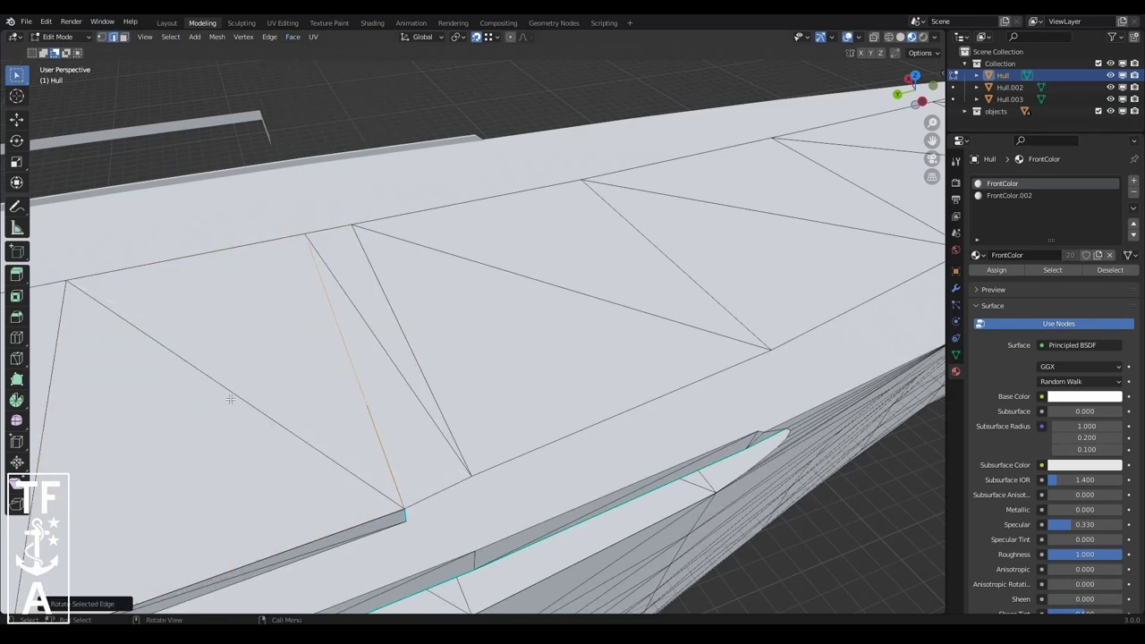
scroll(350, 331, down, 3)
- Convert the deck triangles to quads and separate the selected deck faces into Hull.004
click(293, 37)
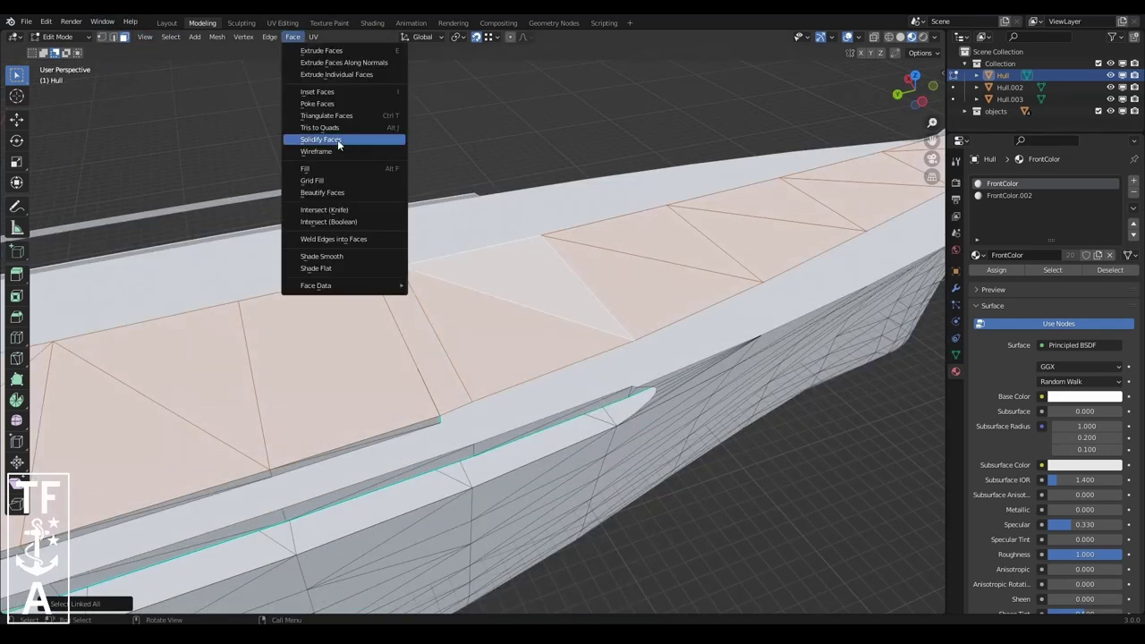
click(338, 141)
click(216, 37)
click(323, 146)
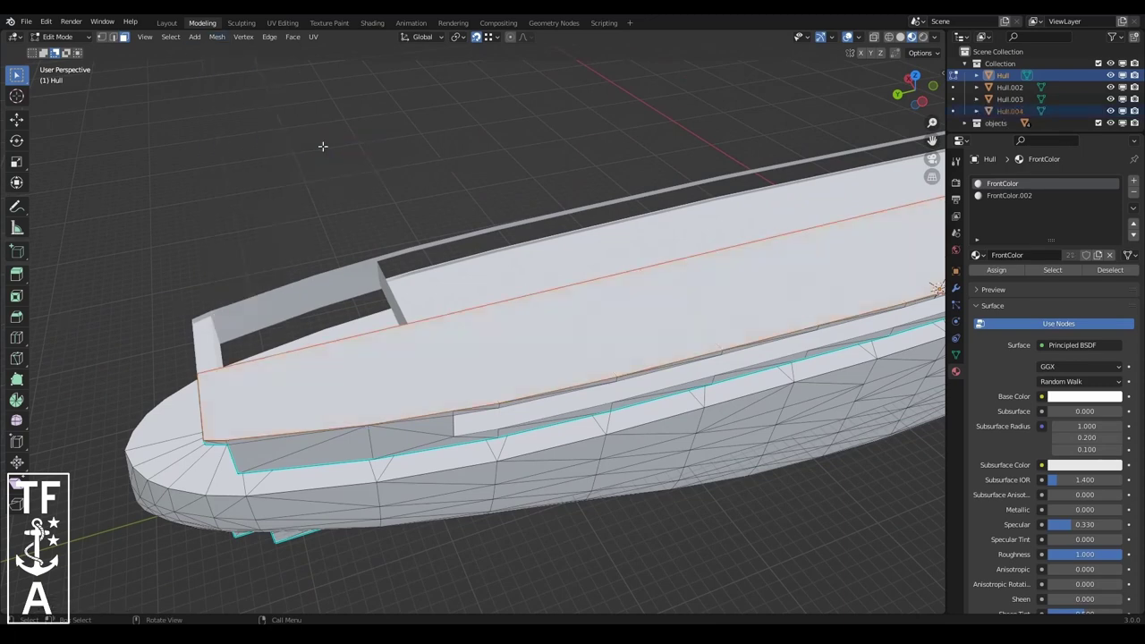
key(Tab)
click(532, 307)
scroll(427, 259, down, 3)
middle_drag(427, 259, 447, 367)
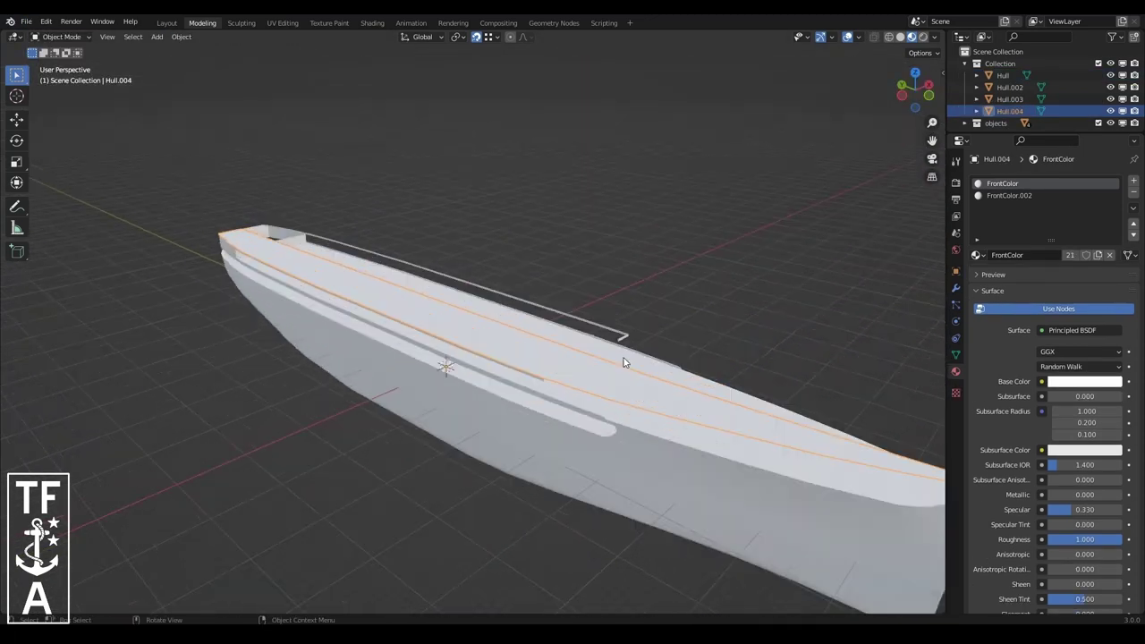
- Rename Hull.003 to Maindeck in the Outliner
click(1011, 99)
text(Maindeck)
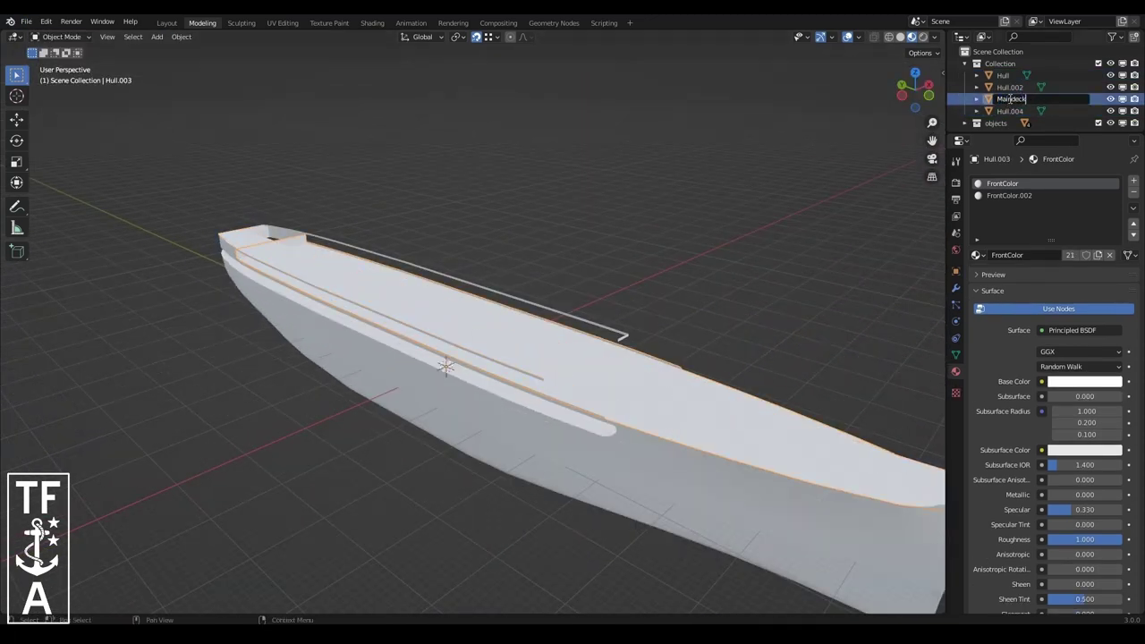
key(Return)
scroll(847, 169, up, 2)
click(1012, 111)
- Inspect Hull.002 and the Hull.004 top rail piece from several angles in the multi-viewport layout
click(1010, 86)
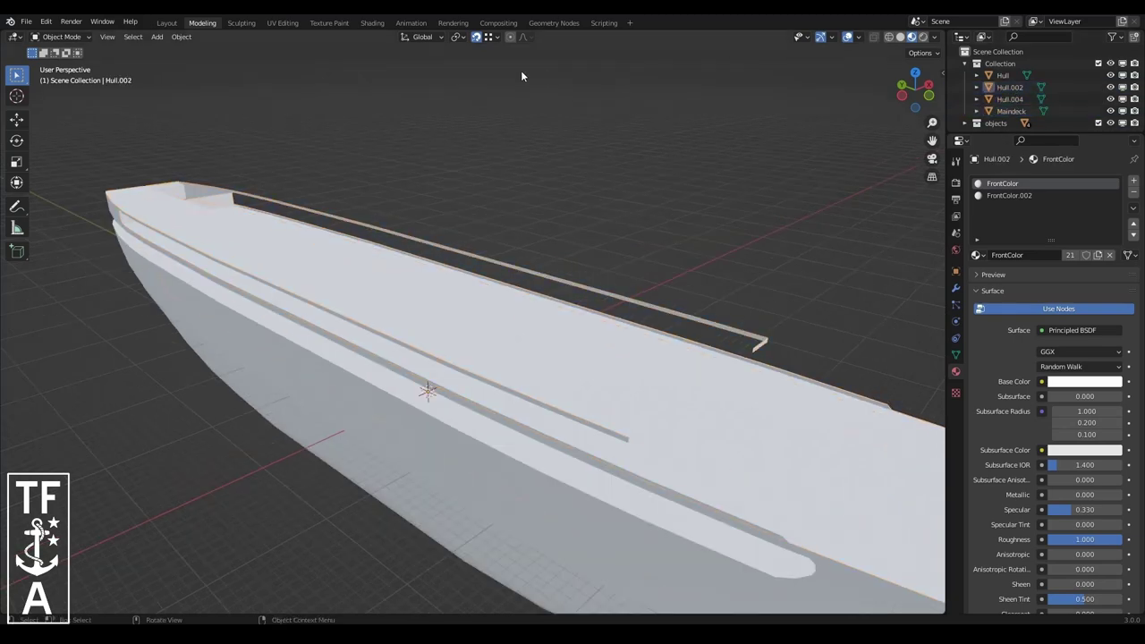
drag(916, 88, 911, 104)
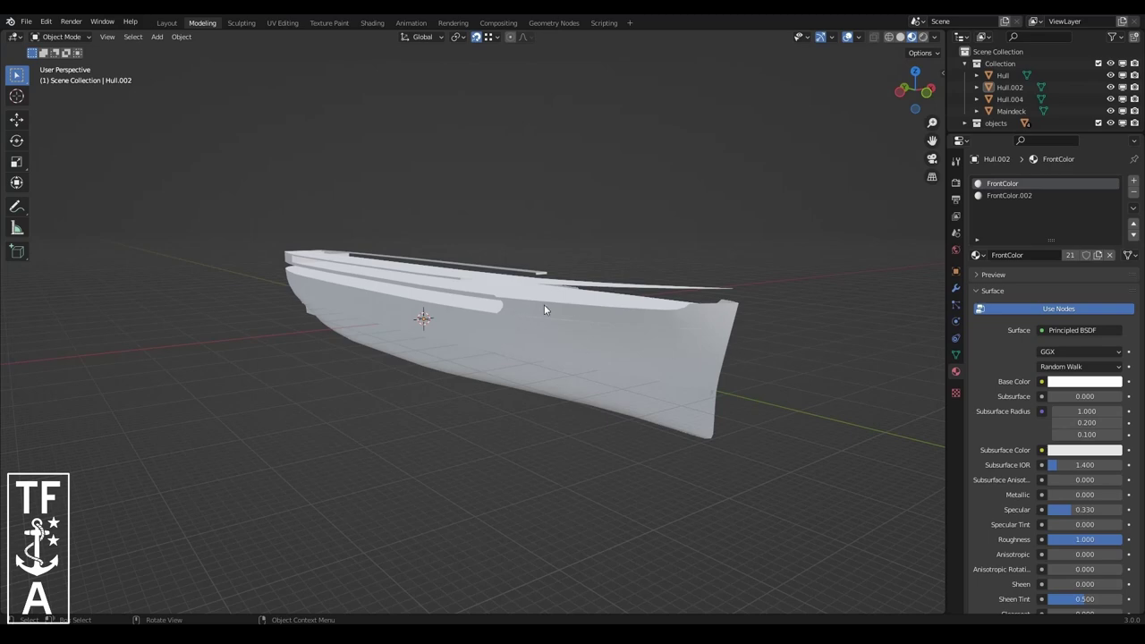
click(575, 288)
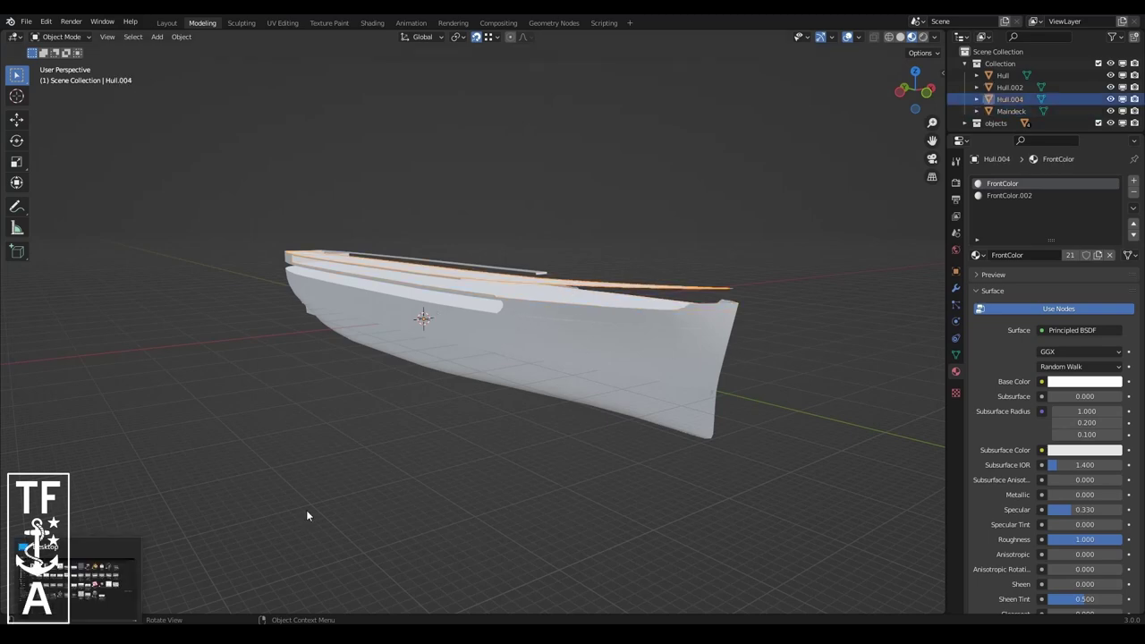
drag(926, 119, 876, 168)
drag(915, 89, 911, 100)
click(169, 24)
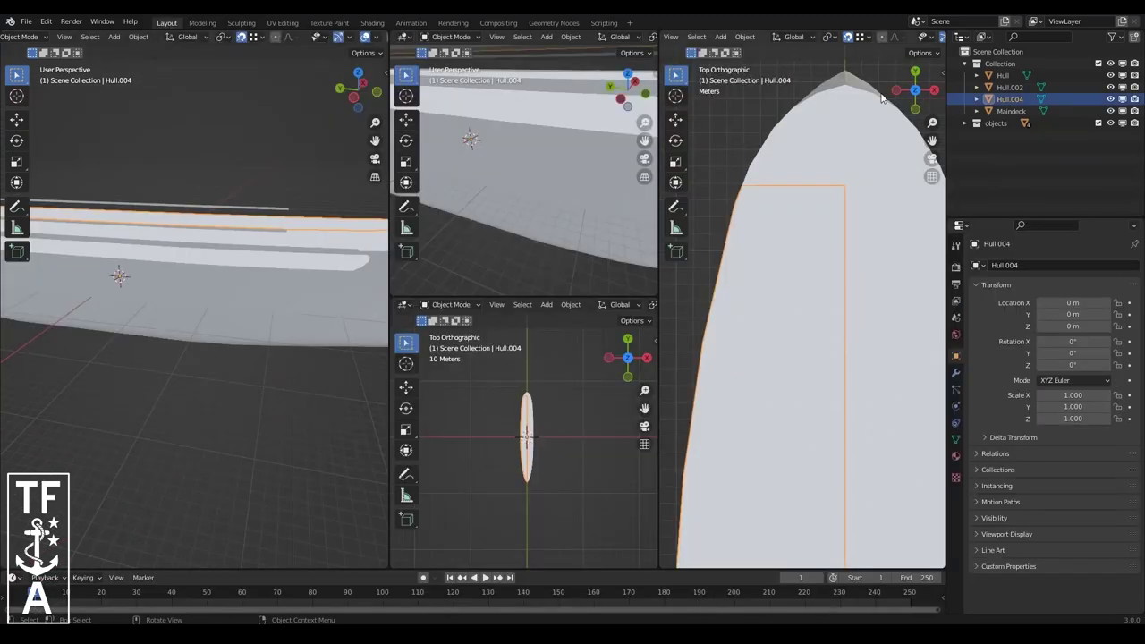
- Select the Hull object in the single-viewport workspace, then return to the multi-viewport layout
click(964, 123)
click(202, 23)
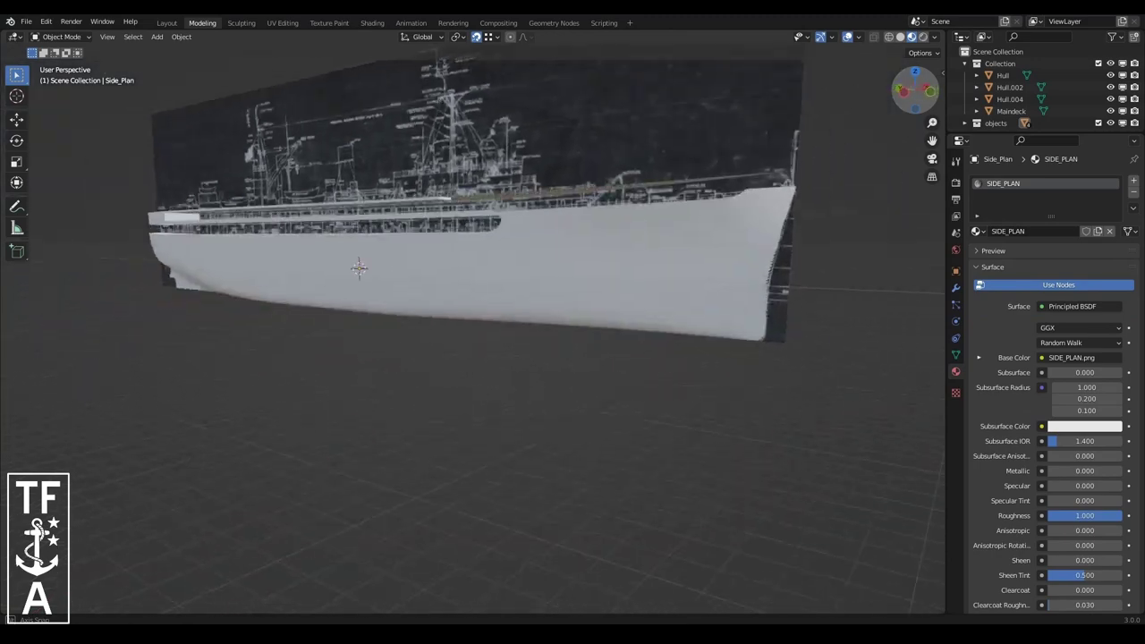
middle_drag(492, 296, 474, 360)
click(474, 361)
scroll(473, 361, down, 3)
click(167, 22)
- Show the blueprint plans, toggle Hull and Hull.004 visibility, and select Maindeck
click(781, 237)
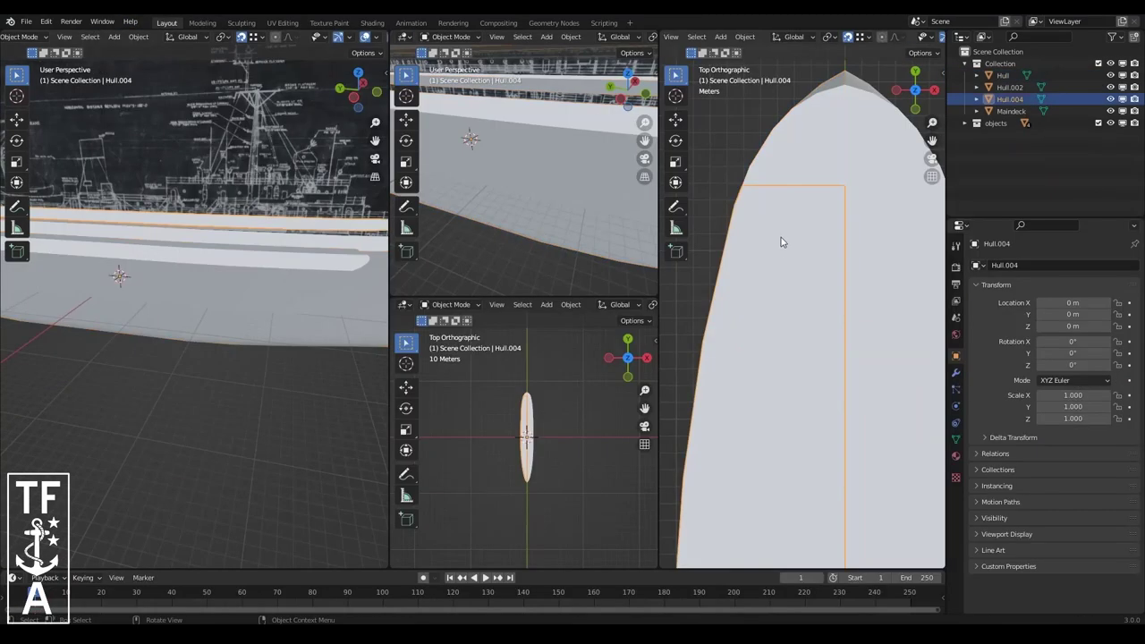
click(1110, 146)
click(965, 123)
click(1111, 99)
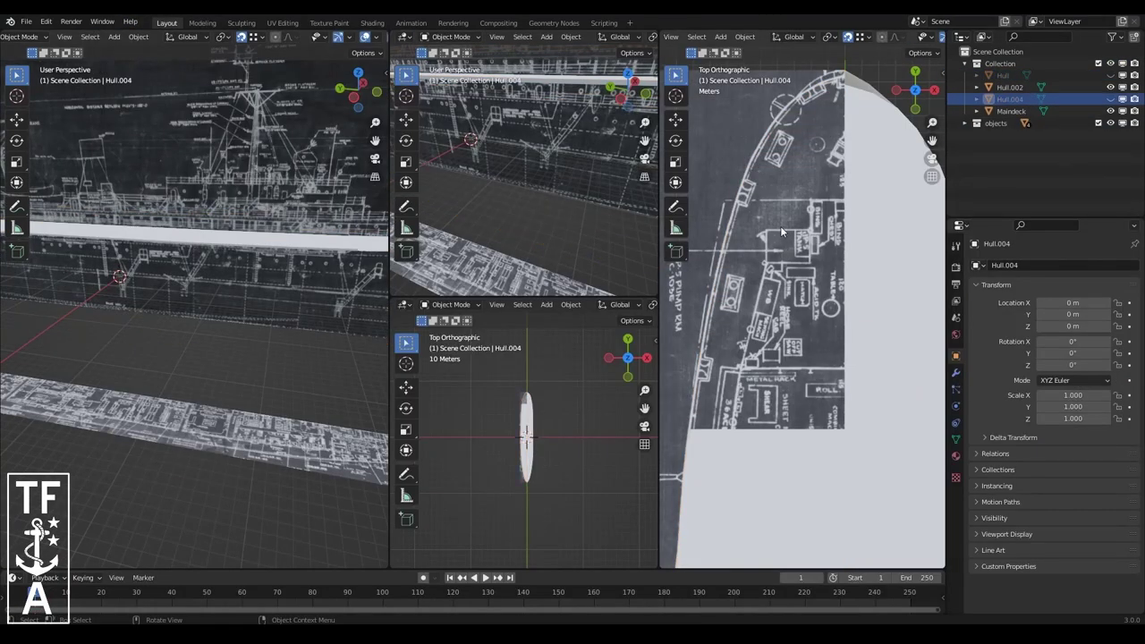
click(1110, 75)
click(1011, 111)
shift+middle_drag(805, 304, 834, 394)
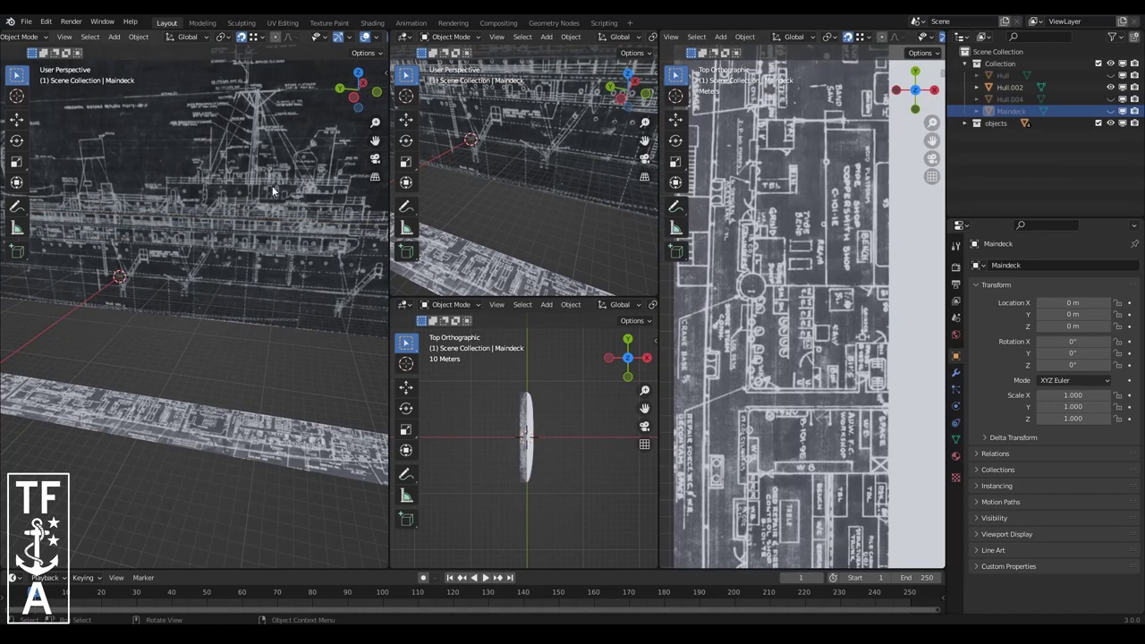
middle_drag(272, 185, 311, 239)
click(1111, 98)
click(774, 181)
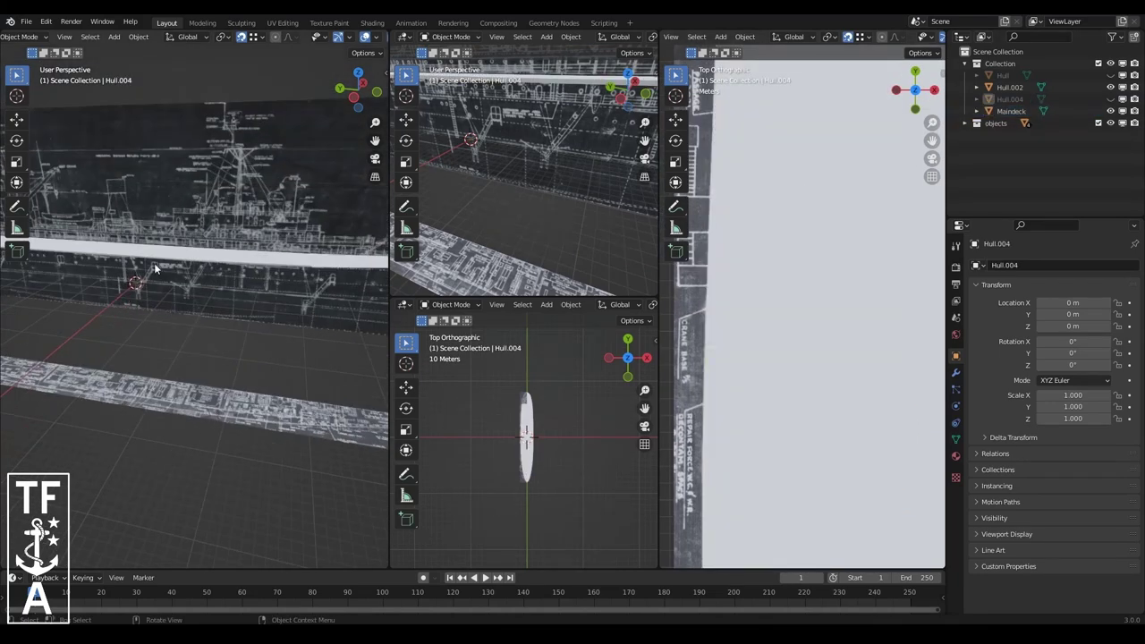
click(154, 269)
drag(358, 90, 357, 243)
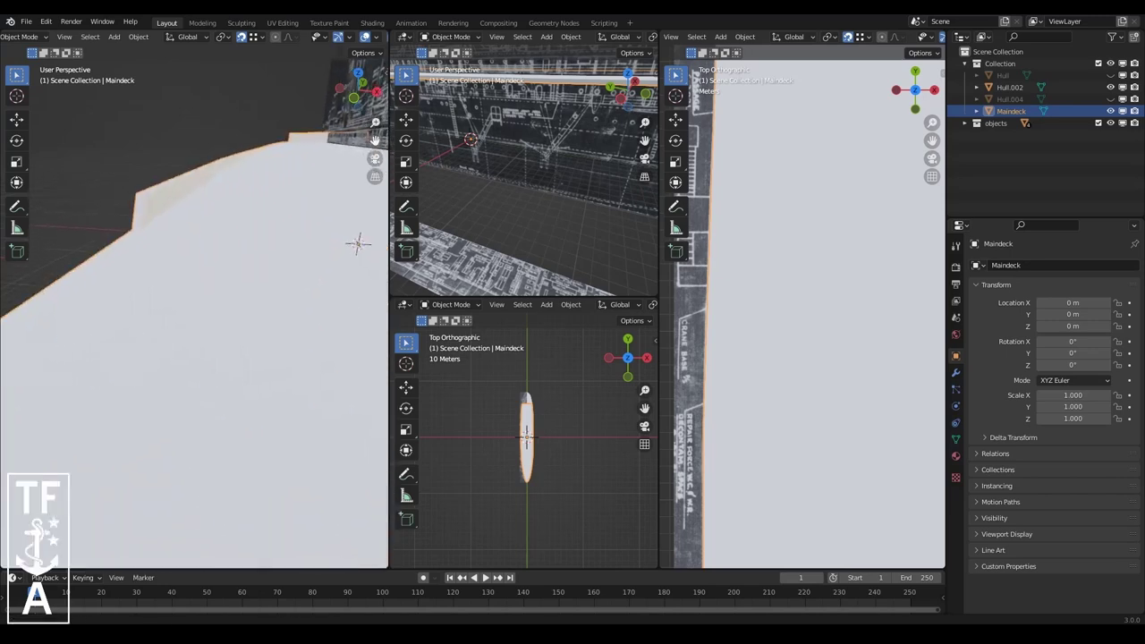
- Hide Hull.004 and Maindeck to isolate the Hull object
key(Tab)
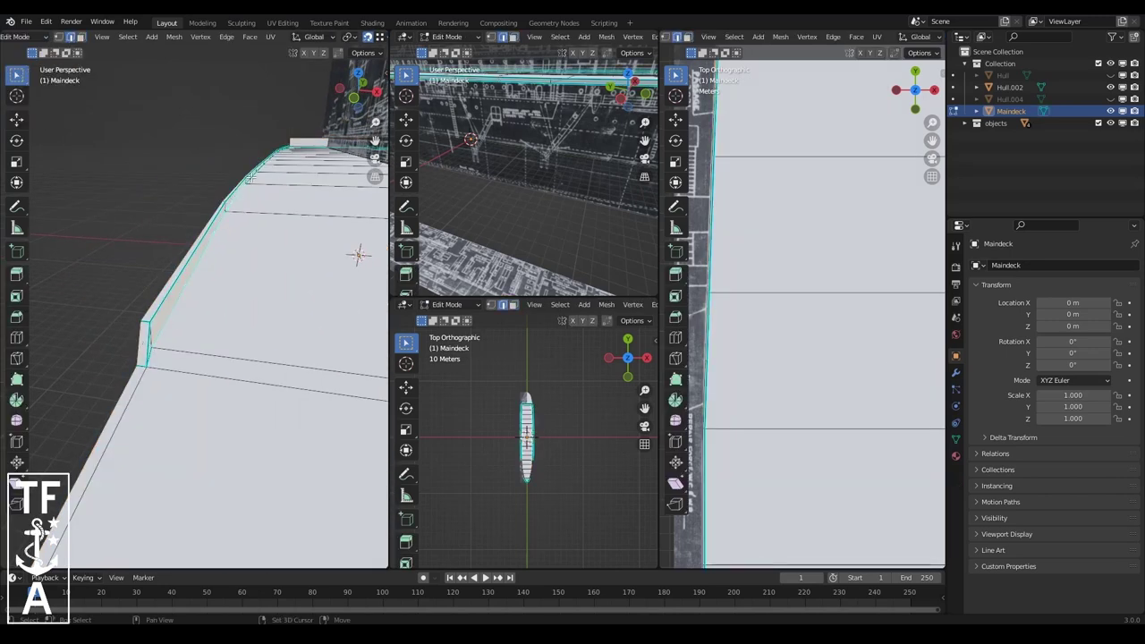
click(27, 36)
click(36, 50)
middle_drag(267, 128, 221, 172)
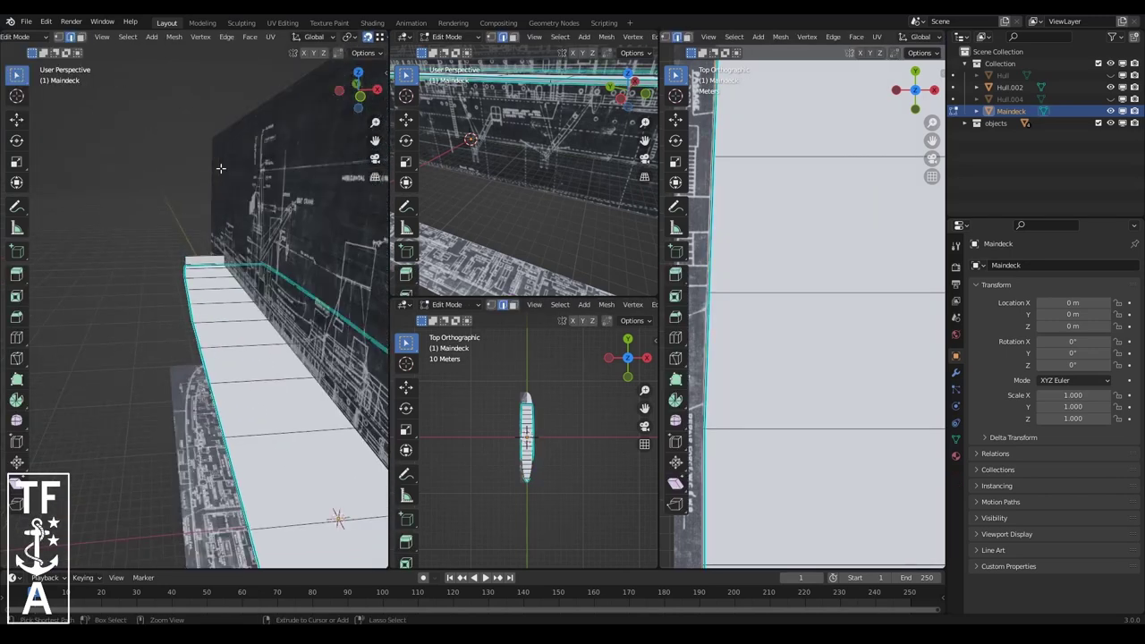
key(h)
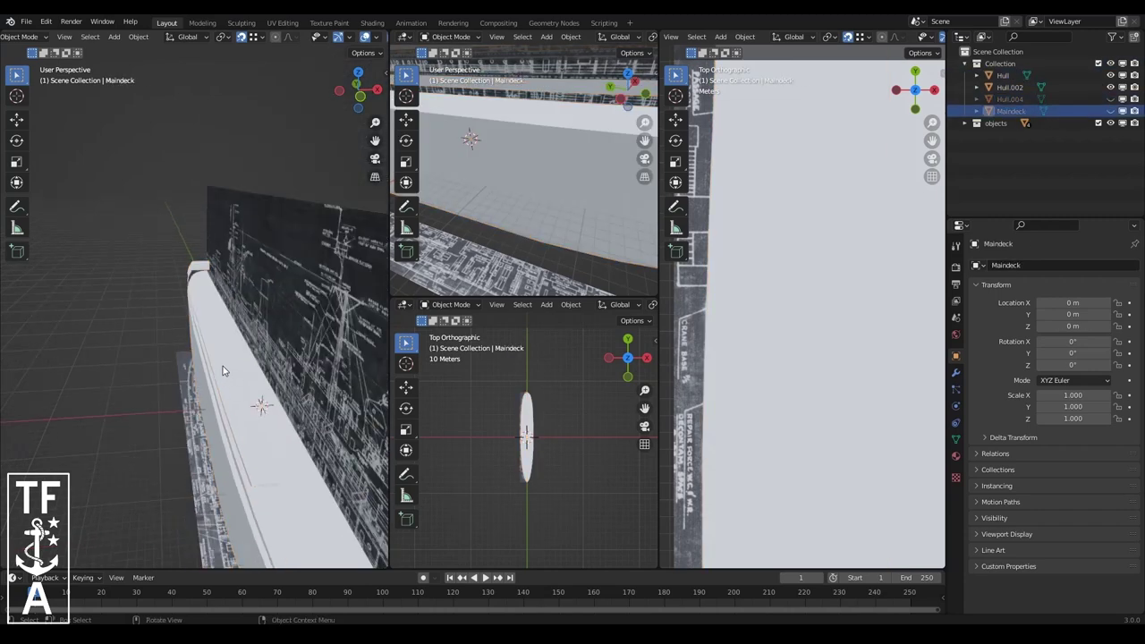
- Put Hull into Edit Mode and convert its triangles to quads
click(20, 36)
click(27, 67)
middle_drag(215, 295, 173, 327)
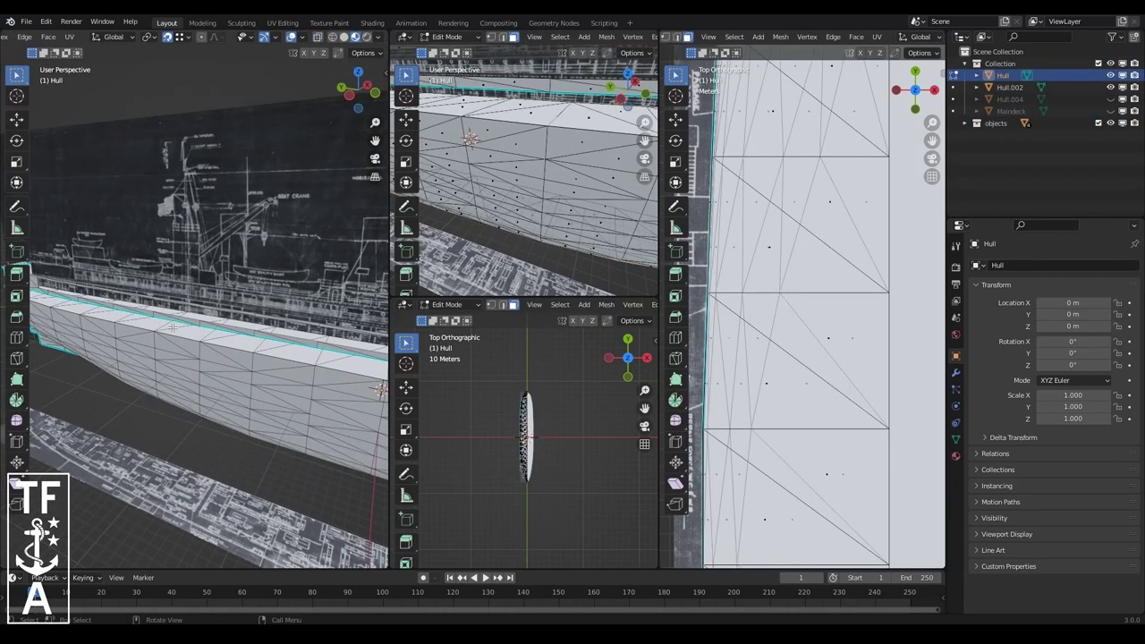
click(48, 36)
click(80, 134)
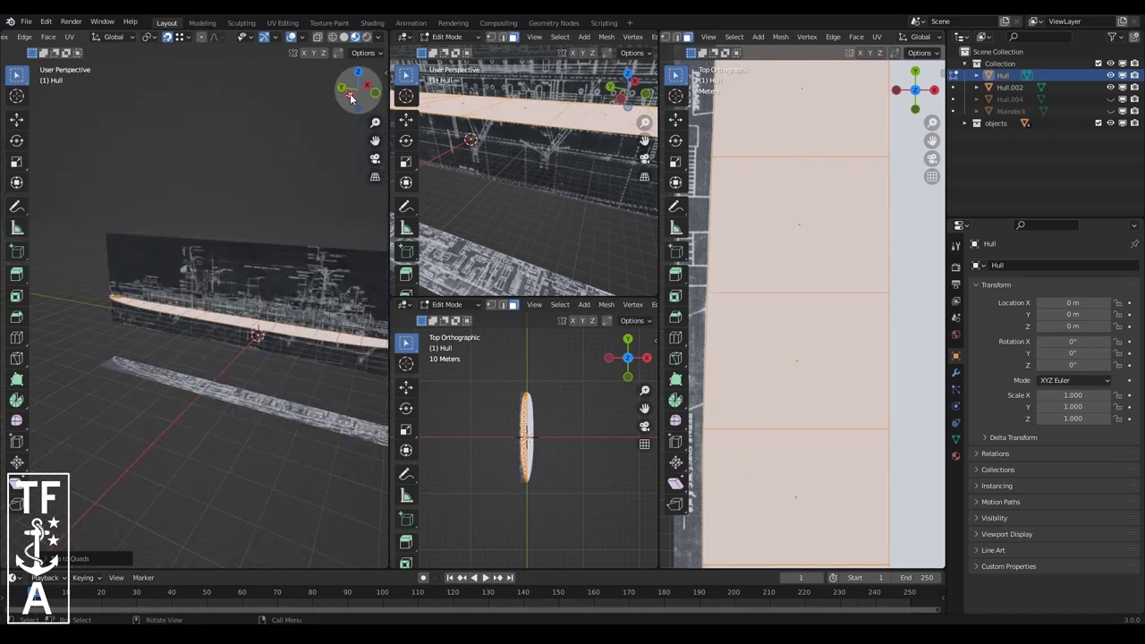
- Select the deck edge path, hide everything else, and move it along X
ctrl+click(108, 326)
mouse_move(108, 325)
middle_down()
mouse_move(285, 320)
mouse_move(232, 295)
middle_up()
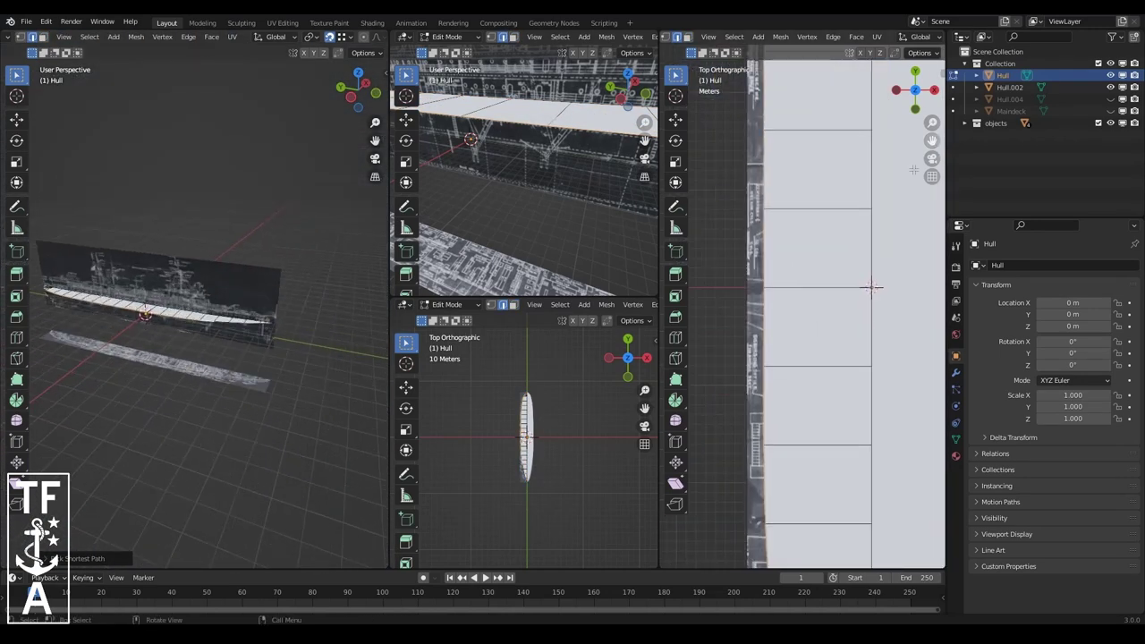
key(shift+h)
scroll(900, 279, up, 2)
key(g)
key(x)
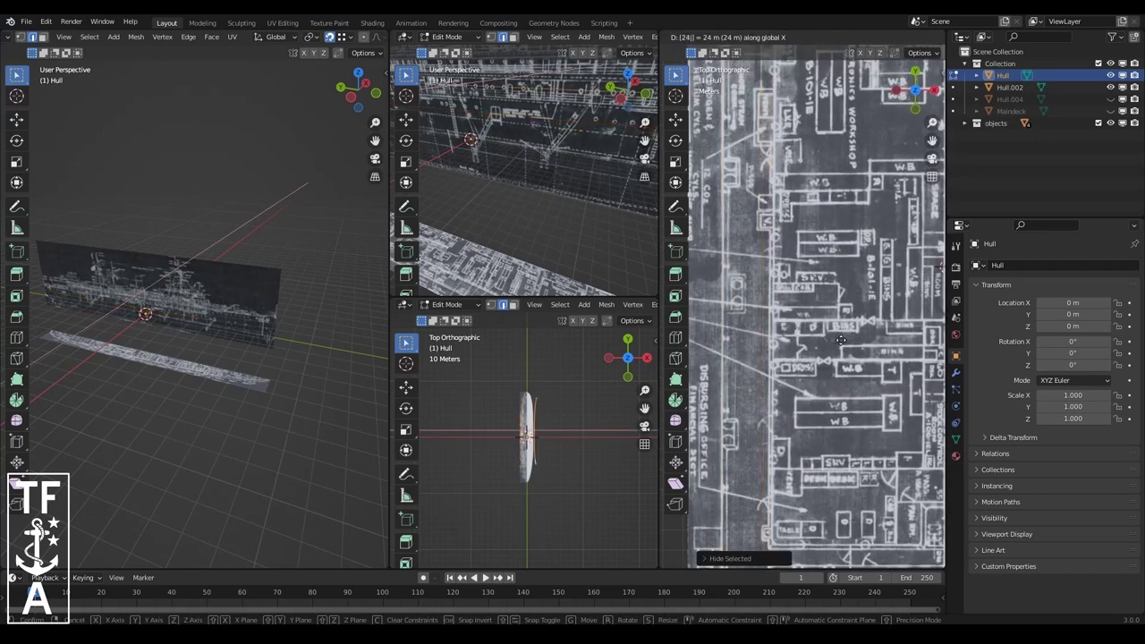
key(Return)
scroll(841, 340, up, 2)
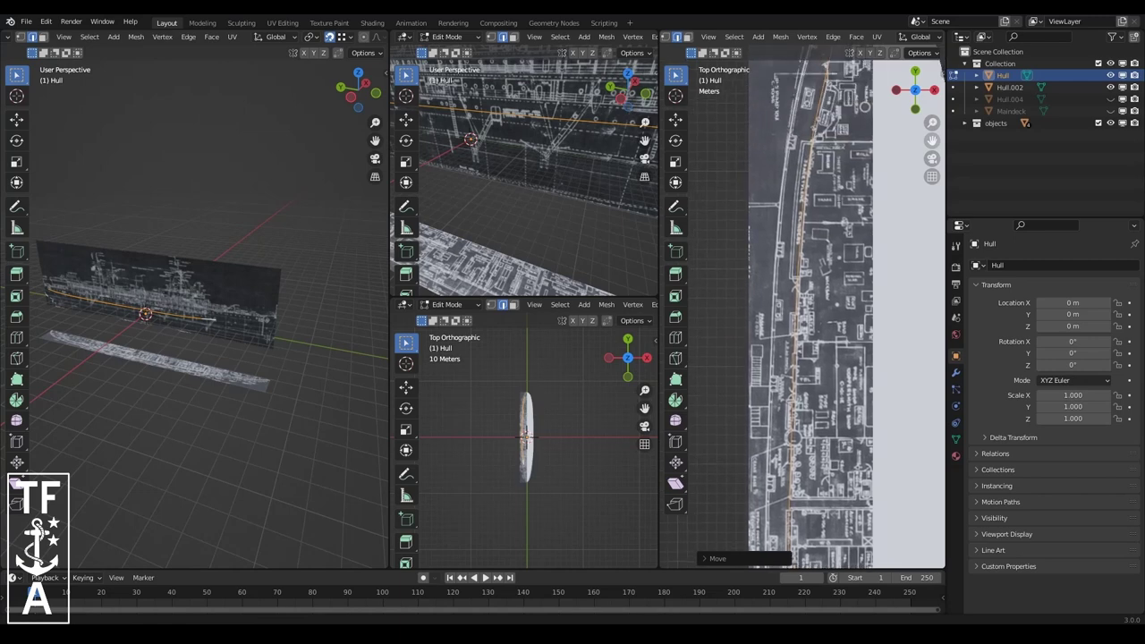
mouse_move(841, 340)
shift+middle_down()
mouse_move(806, 181)
mouse_move(818, 228)
shift+middle_up()
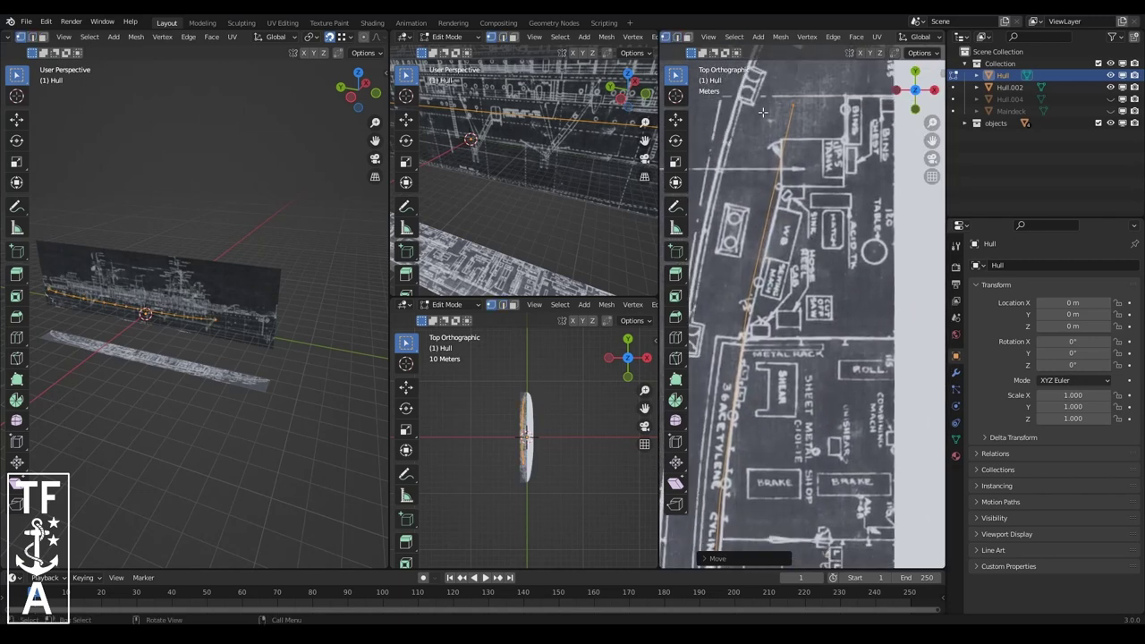
shift+middle_drag(814, 103, 802, 190)
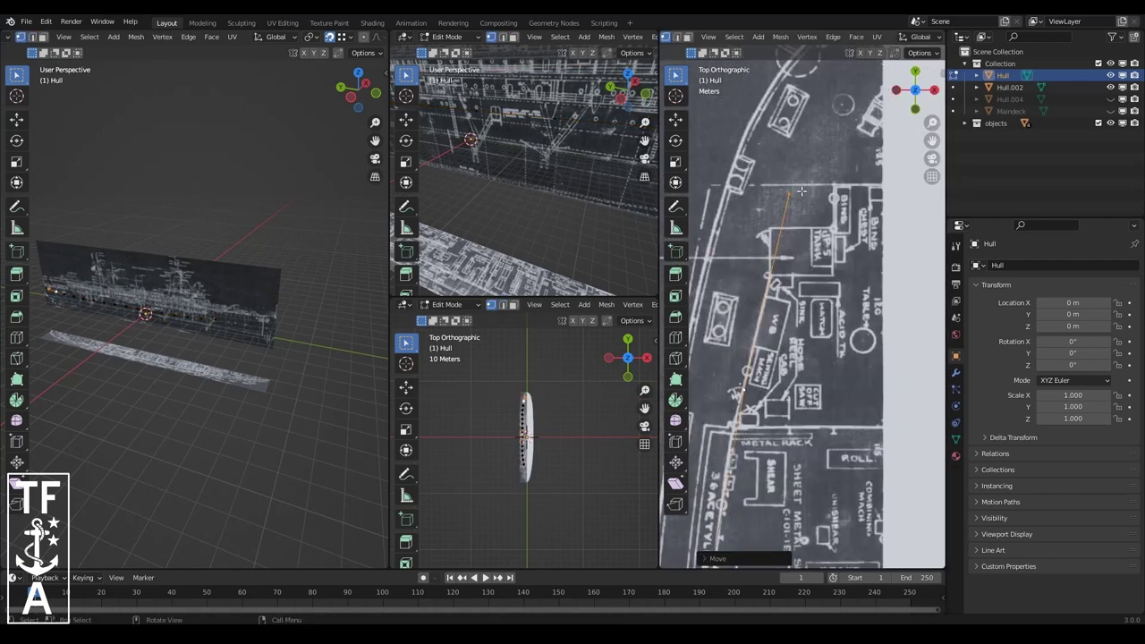
- Rotate the edge clockwise, then extrude and move vertices to trace the deck-plan outline
key(ctrl+e)
click(733, 194)
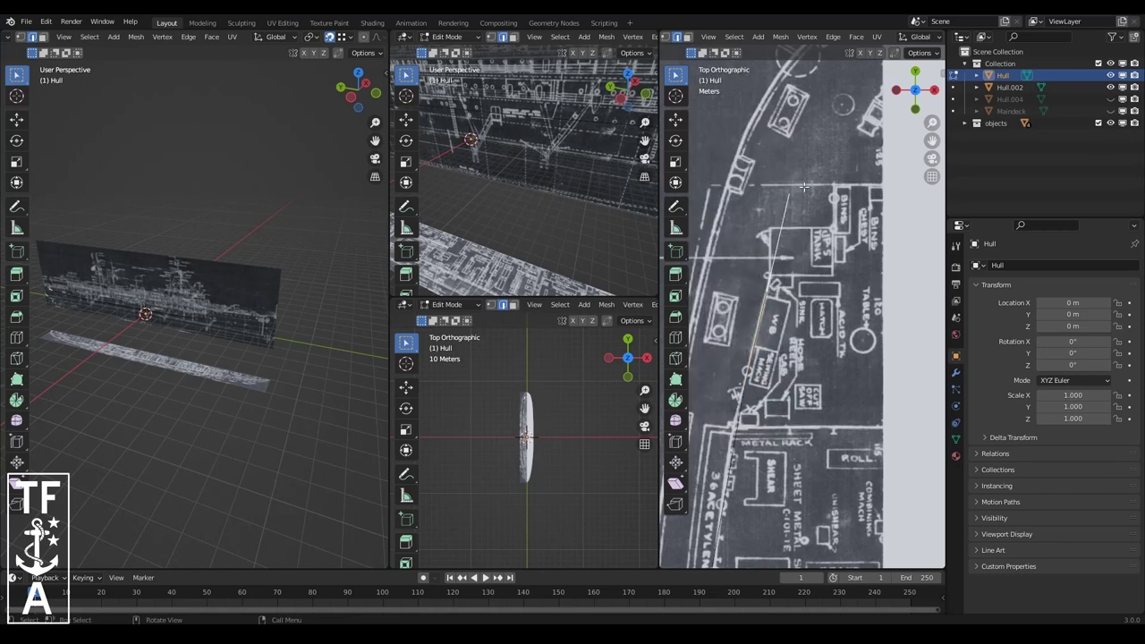
scroll(793, 192, up, 3)
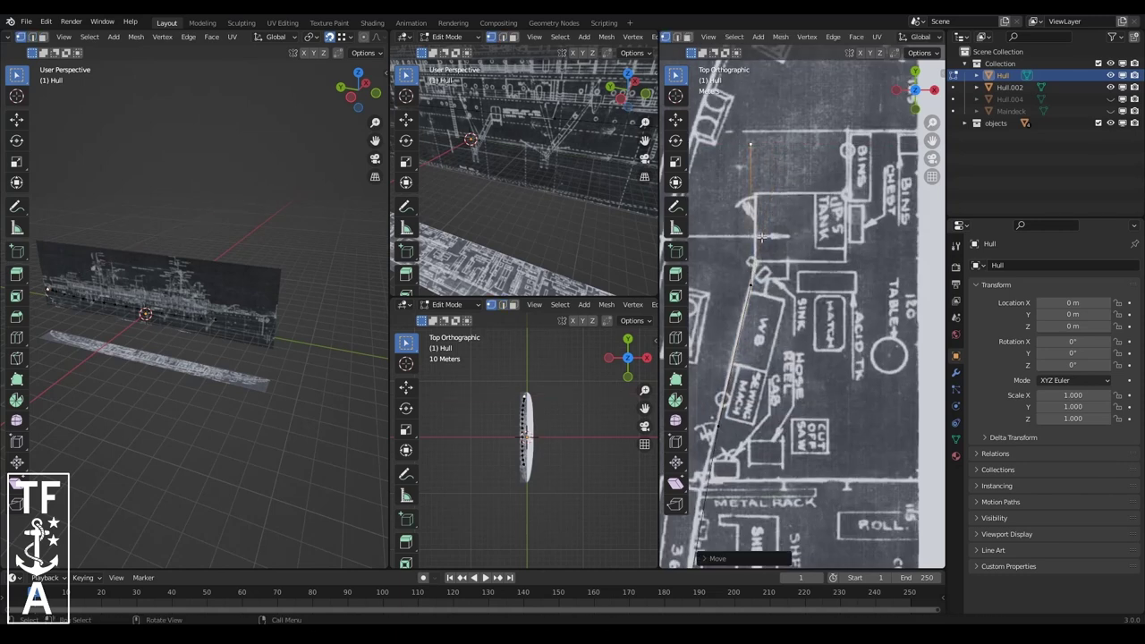
scroll(790, 240, up, 2)
key(e)
key(z)
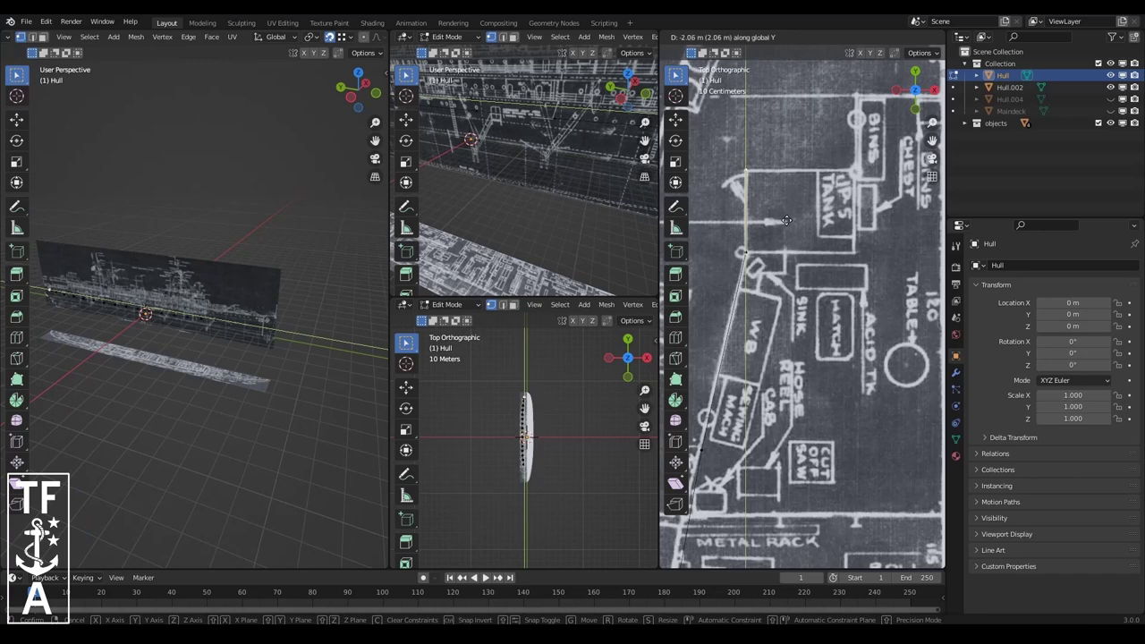
click(787, 220)
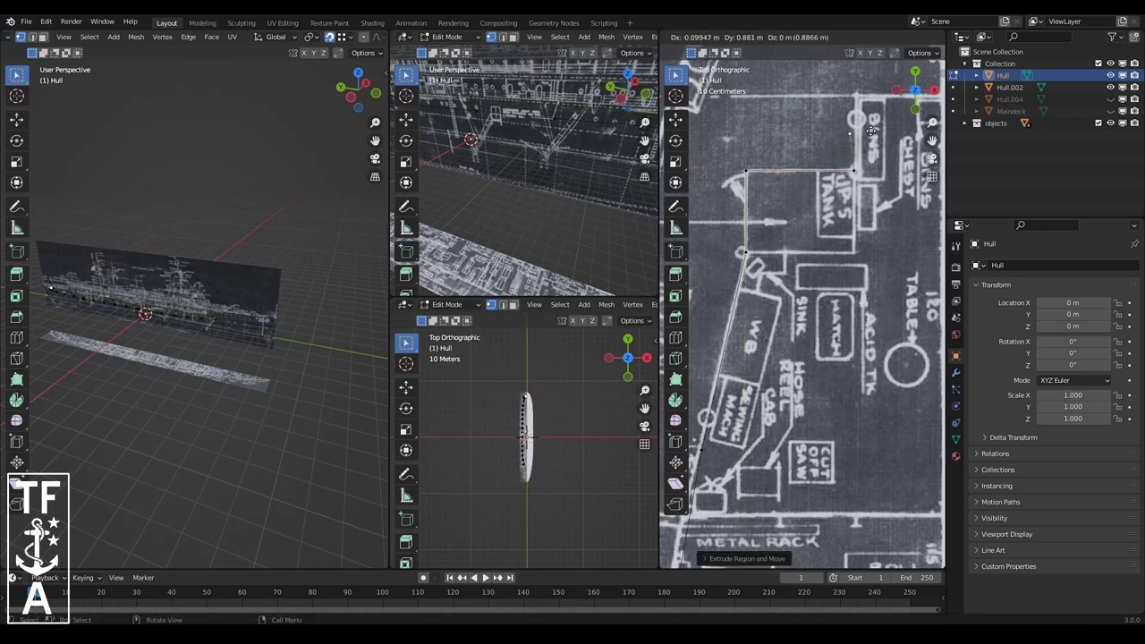
click(875, 101)
scroll(788, 219, down, 2)
scroll(785, 221, down, 2)
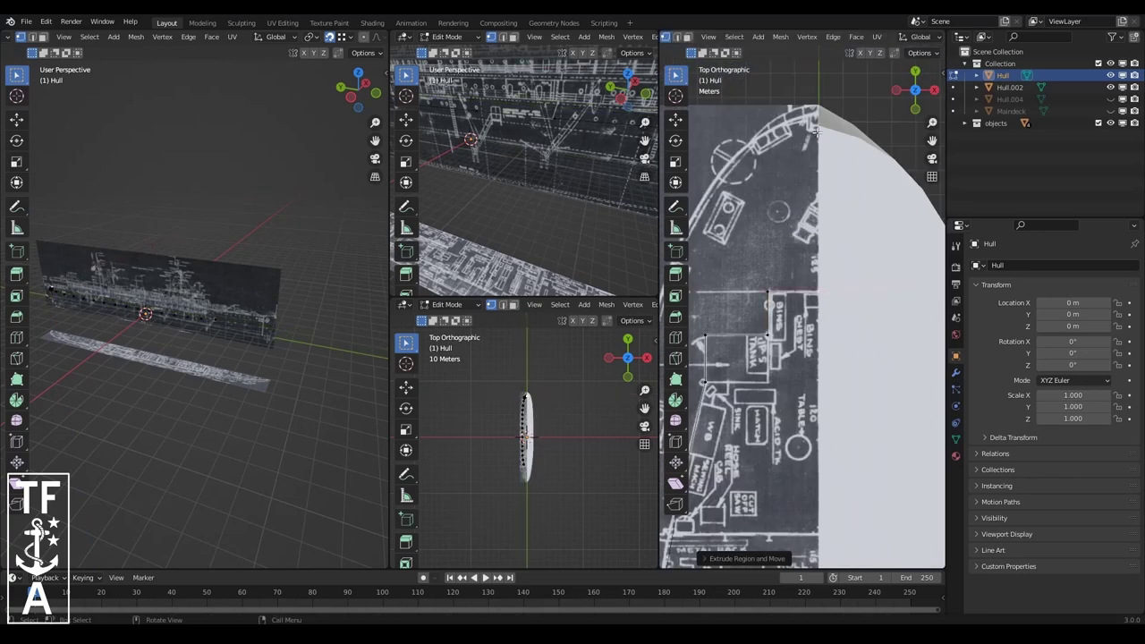
scroll(816, 132, down, 2)
scroll(805, 314, up, 4)
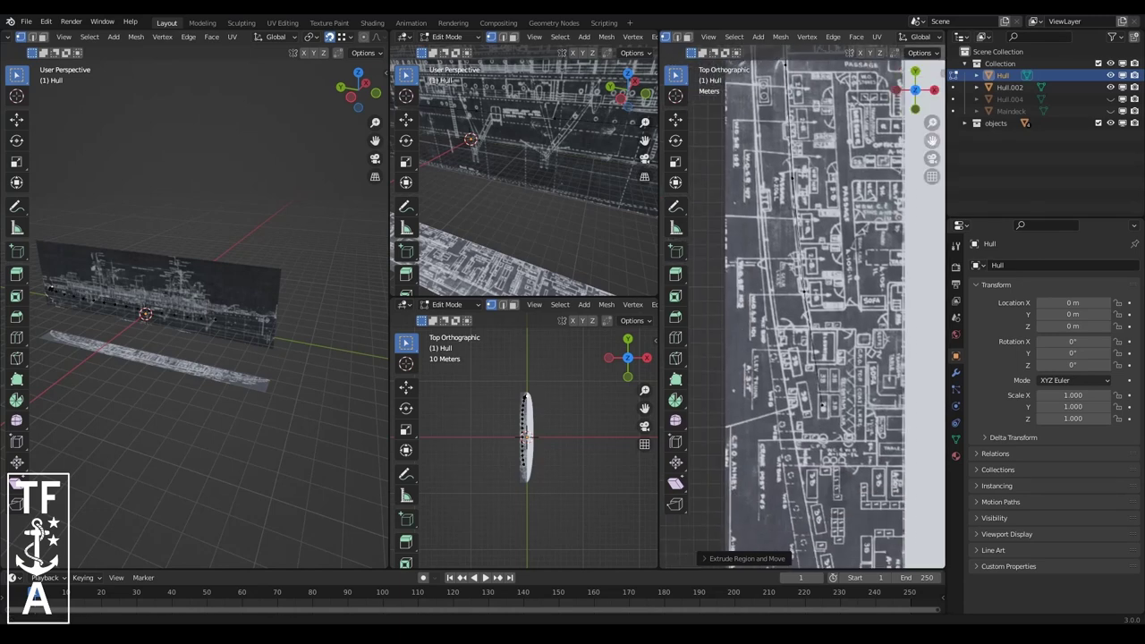
scroll(832, 443, up, 2)
scroll(832, 443, up, 2)
scroll(784, 367, up, 1)
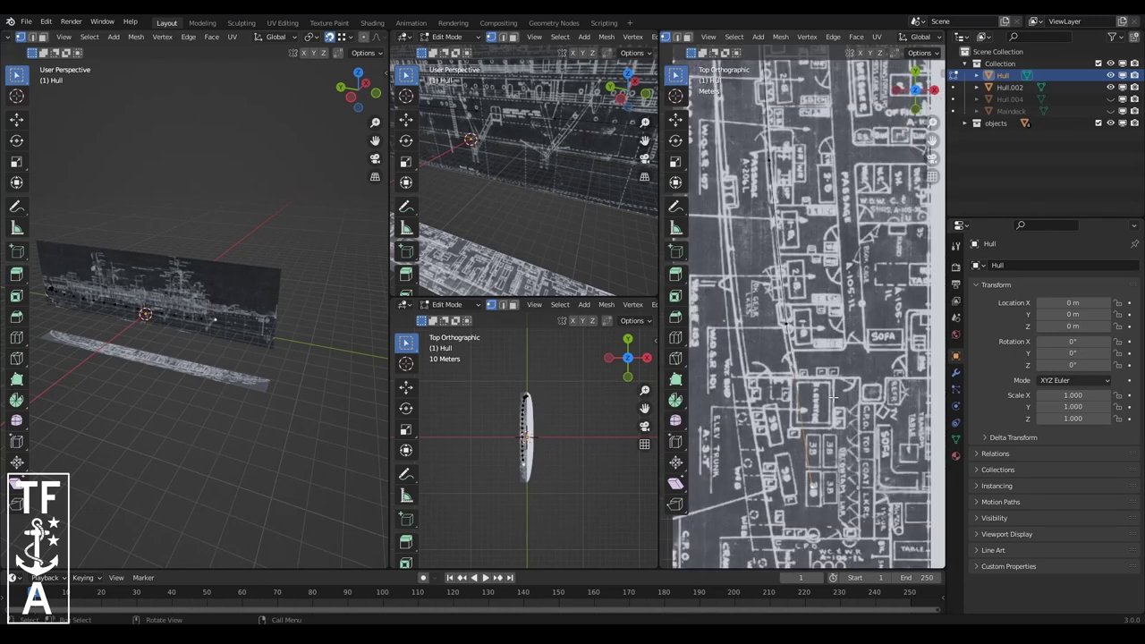
key(g)
click(794, 264)
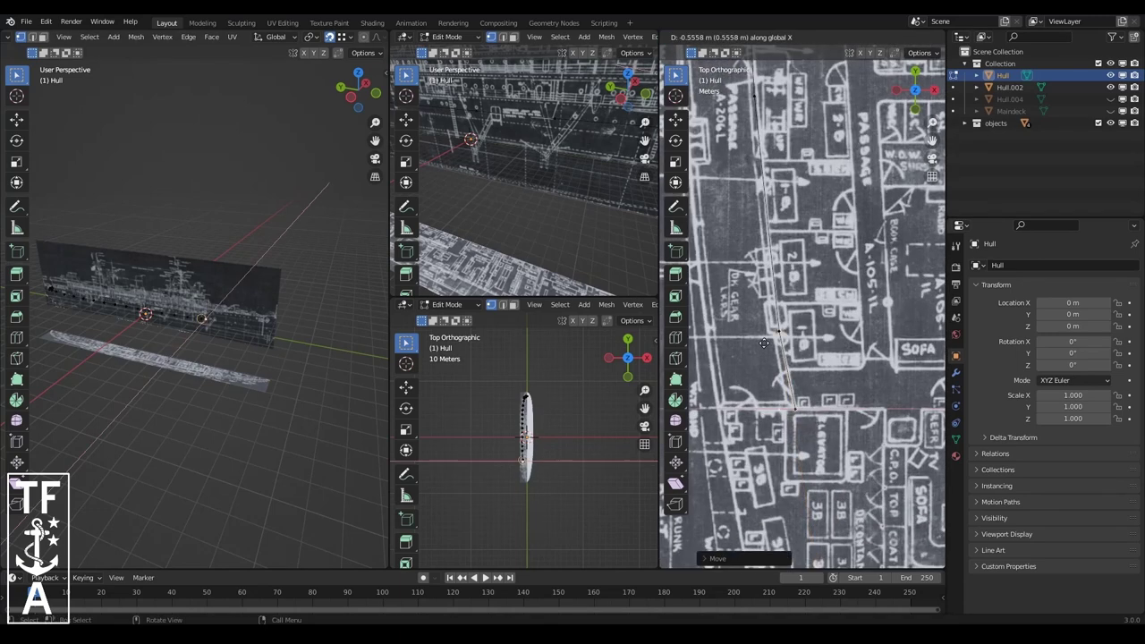
- Extrude the traced outline edges vertically along Z
scroll(238, 204, up, 5)
key(e)
key(z)
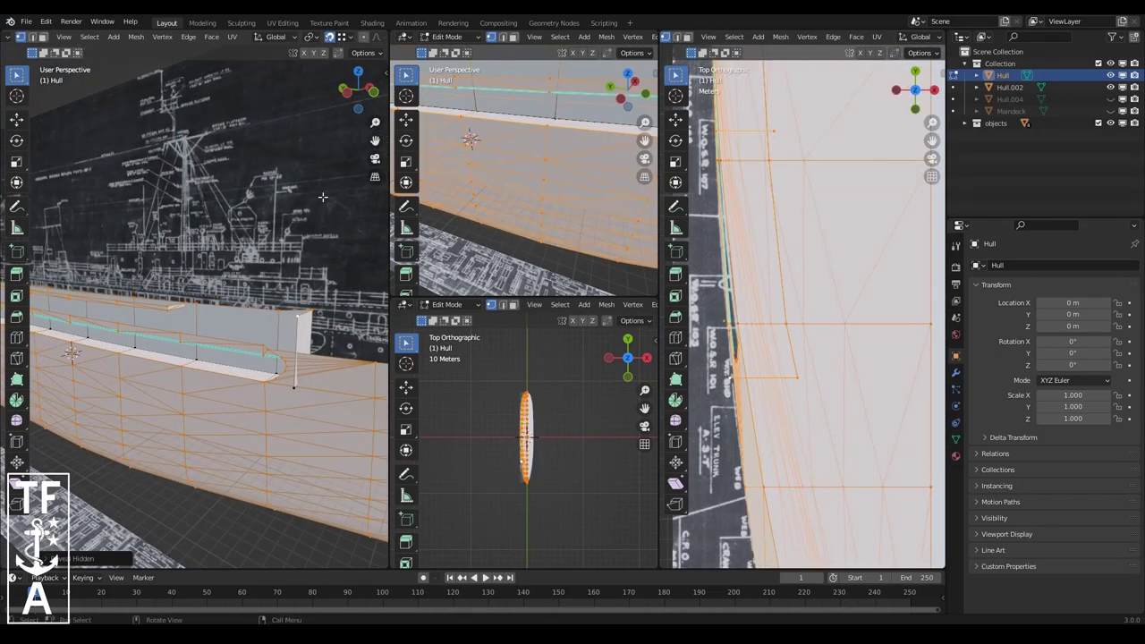
- Raise the outline into a wall and adjust its vertices vertically along Z
click(259, 260)
scroll(268, 255, down, 5)
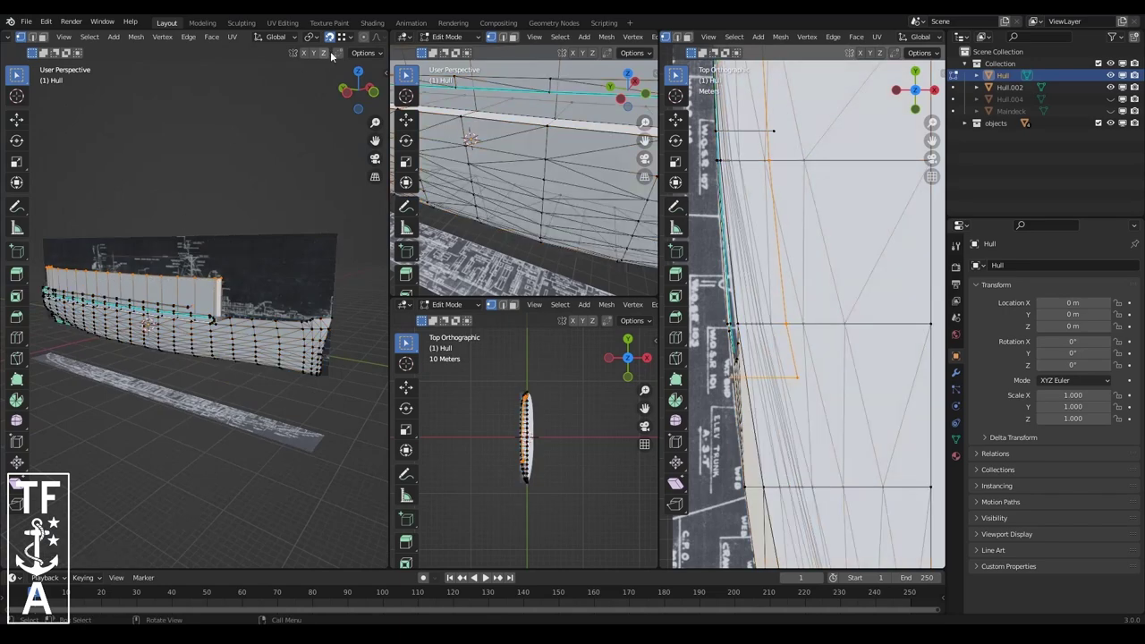
scroll(298, 159, up, 3)
scroll(298, 159, up, 3)
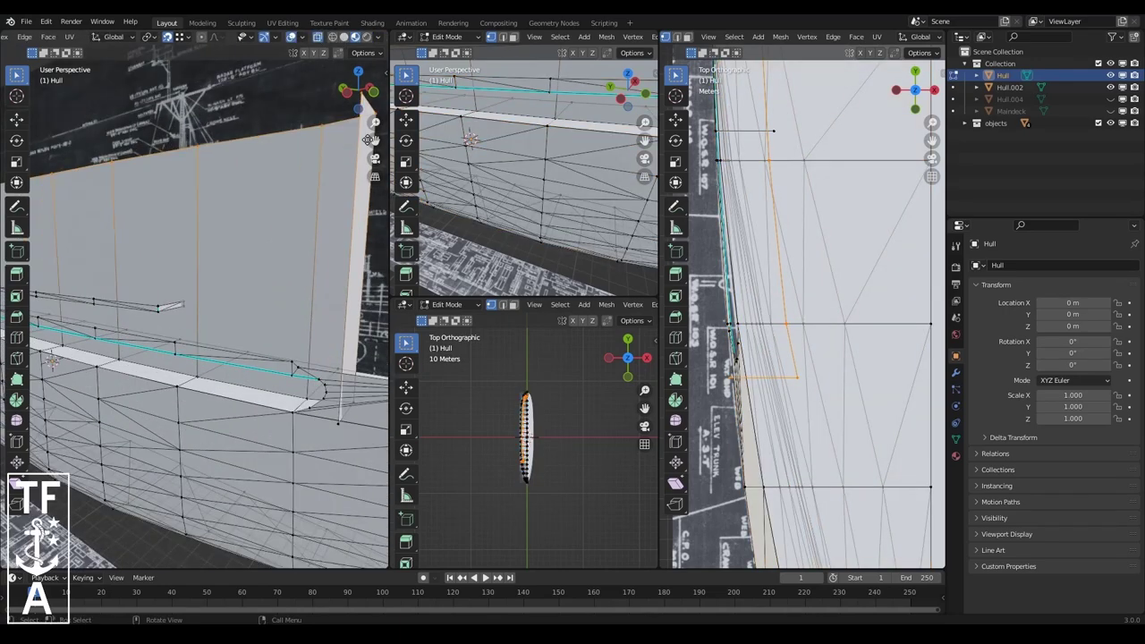
key(g)
key(Escape)
scroll(298, 159, down, 3)
scroll(297, 159, up, 4)
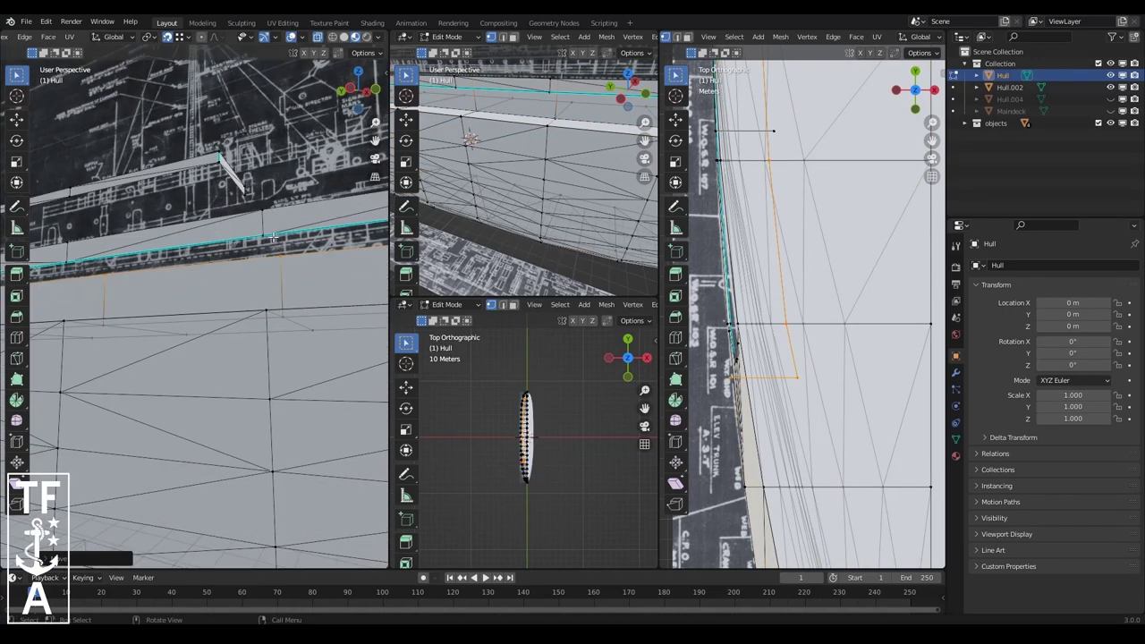
key(g)
key(z)
click(265, 239)
- Reposition the aft plane vertically along Z, checking it against the hull wall
middle_drag(265, 239, 121, 374)
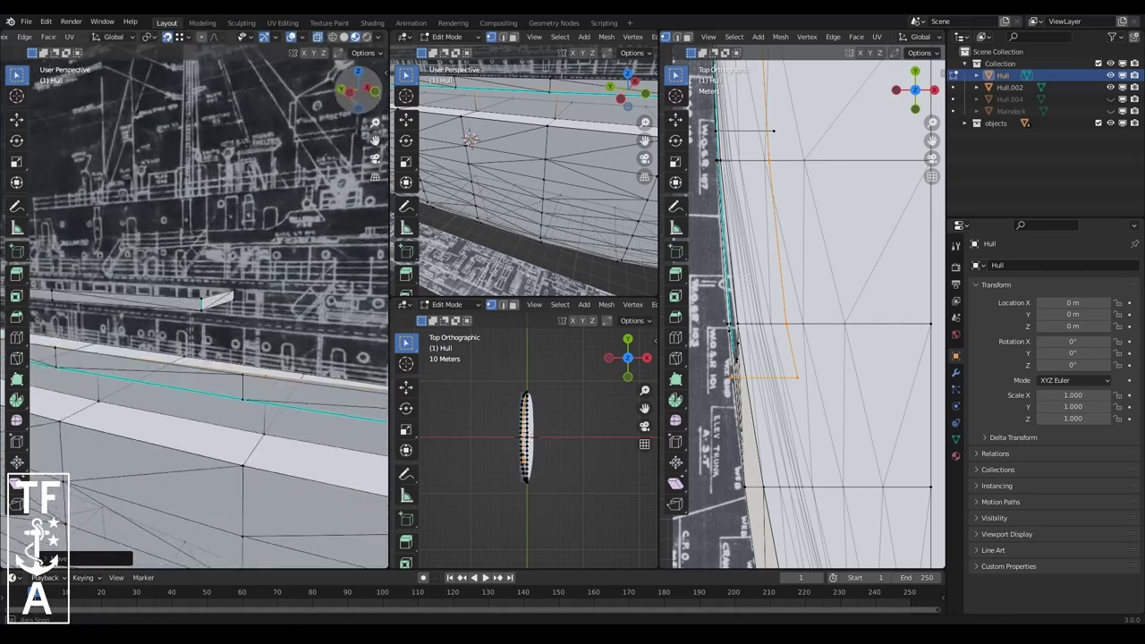
middle_drag(537, 179, 554, 166)
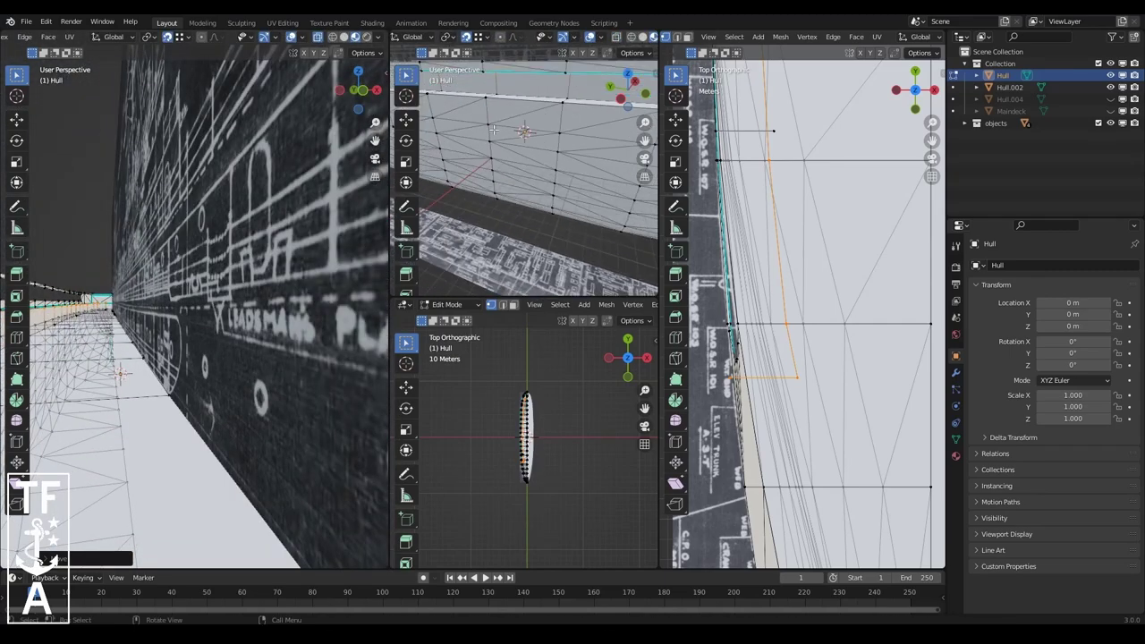
middle_drag(224, 268, 170, 322)
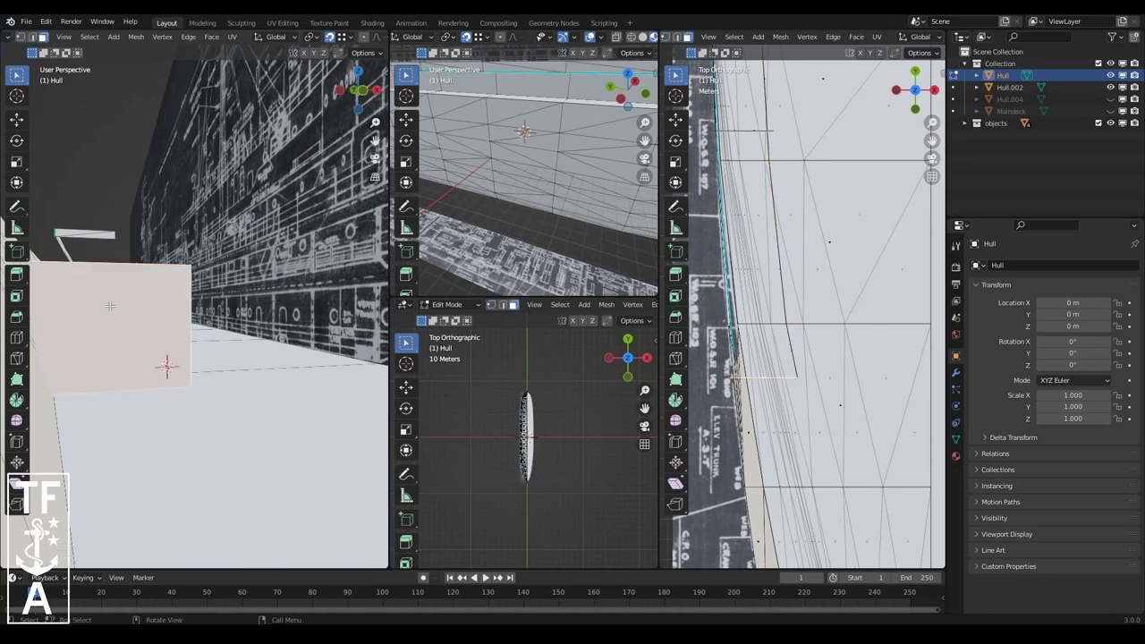
scroll(210, 404, up, 4)
key(g)
key(z)
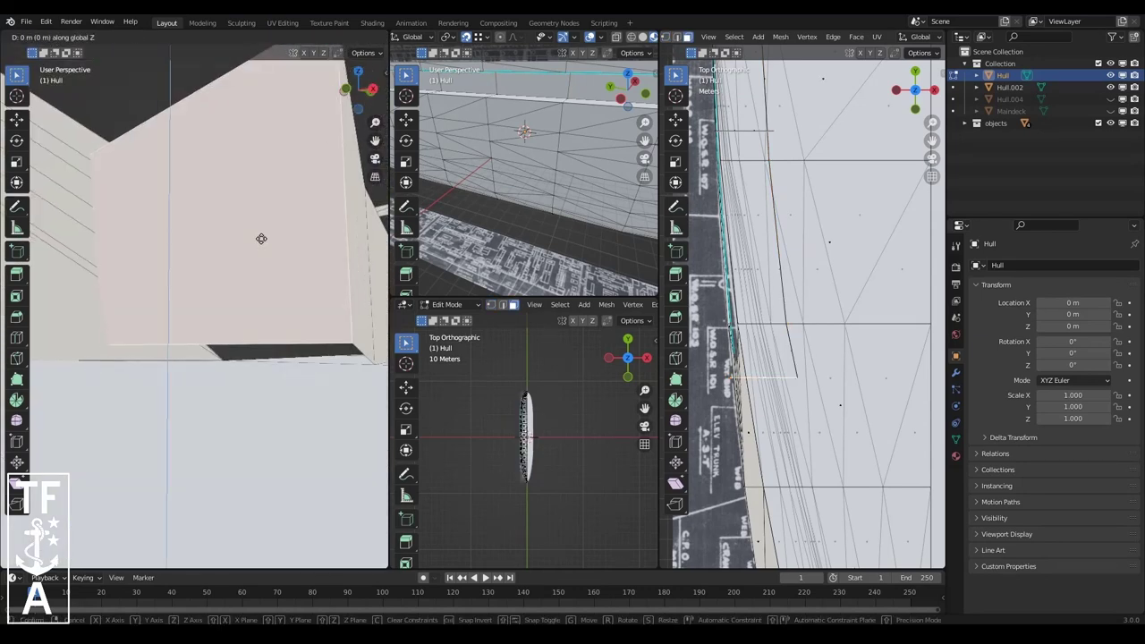
click(261, 254)
middle_drag(261, 254, 144, 250)
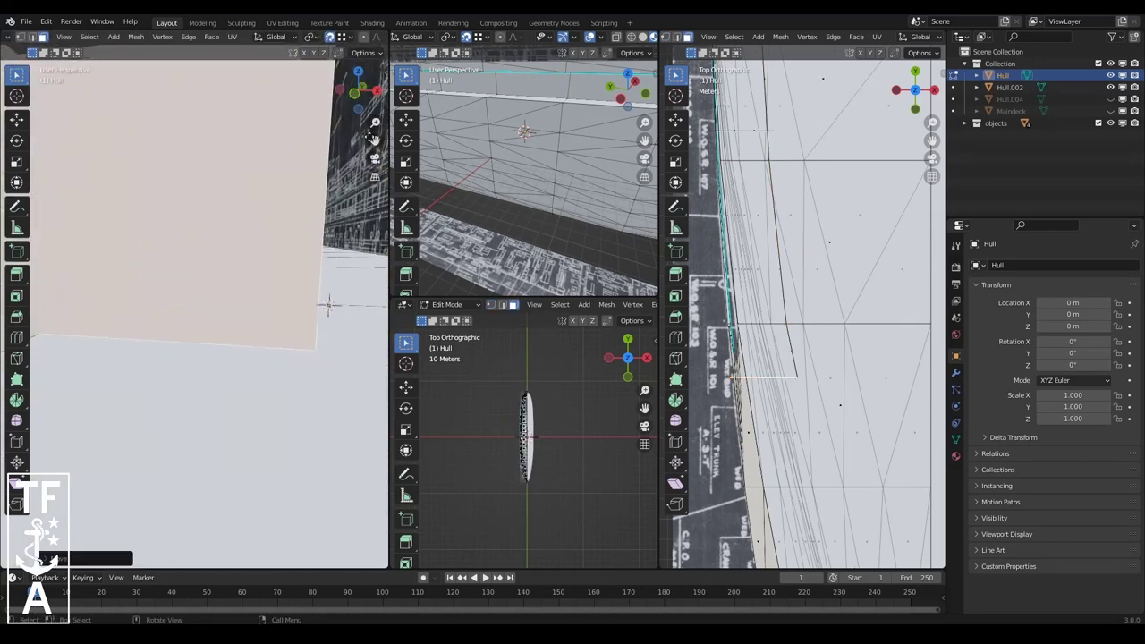
key(g)
key(z)
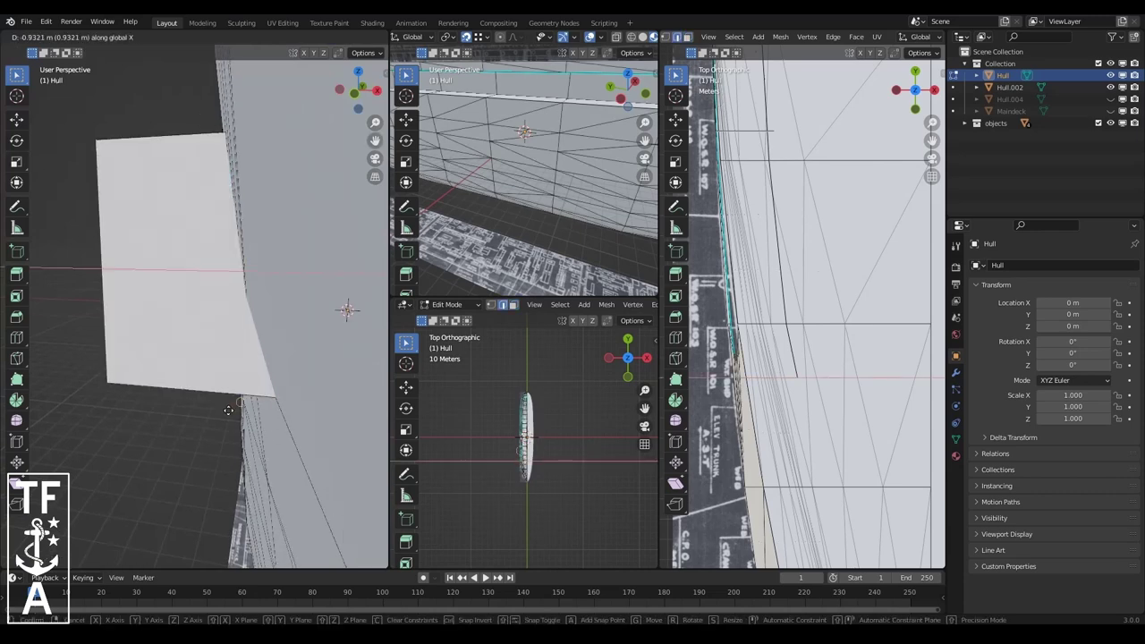
drag(357, 90, 338, 136)
middle_drag(346, 314, 30, 39)
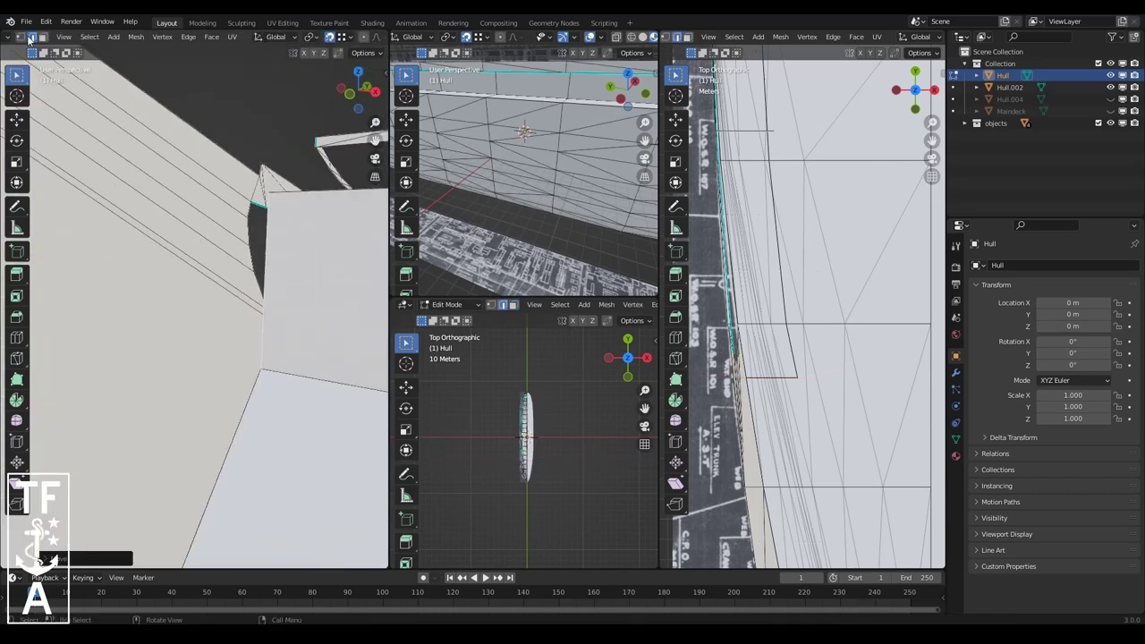
middle_drag(243, 113, 135, 179)
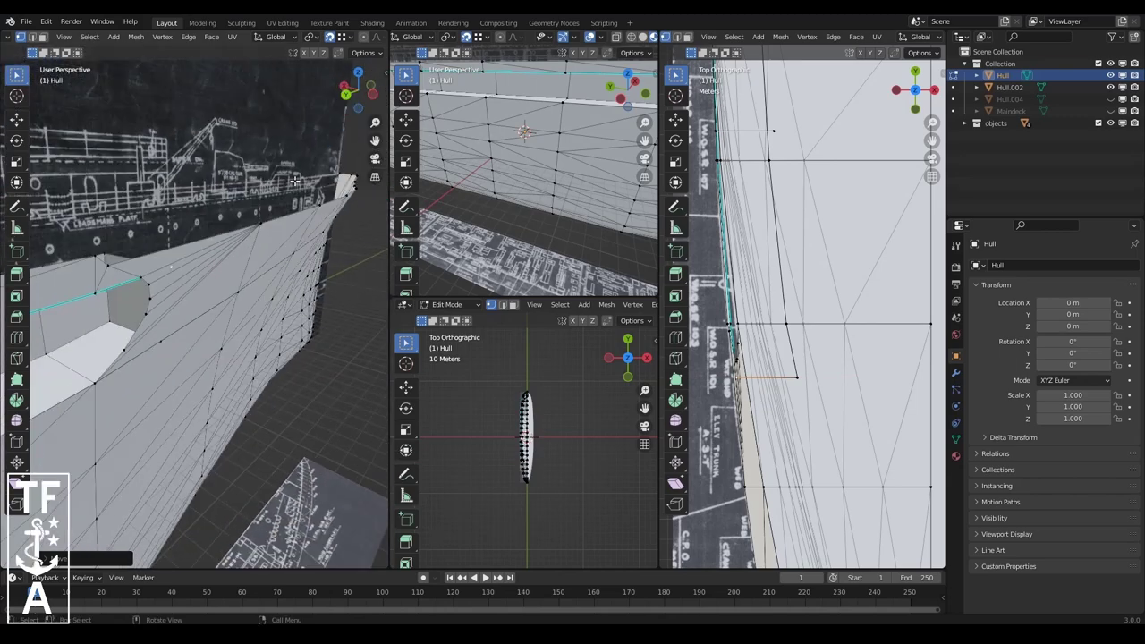
middle_drag(223, 340, 150, 361)
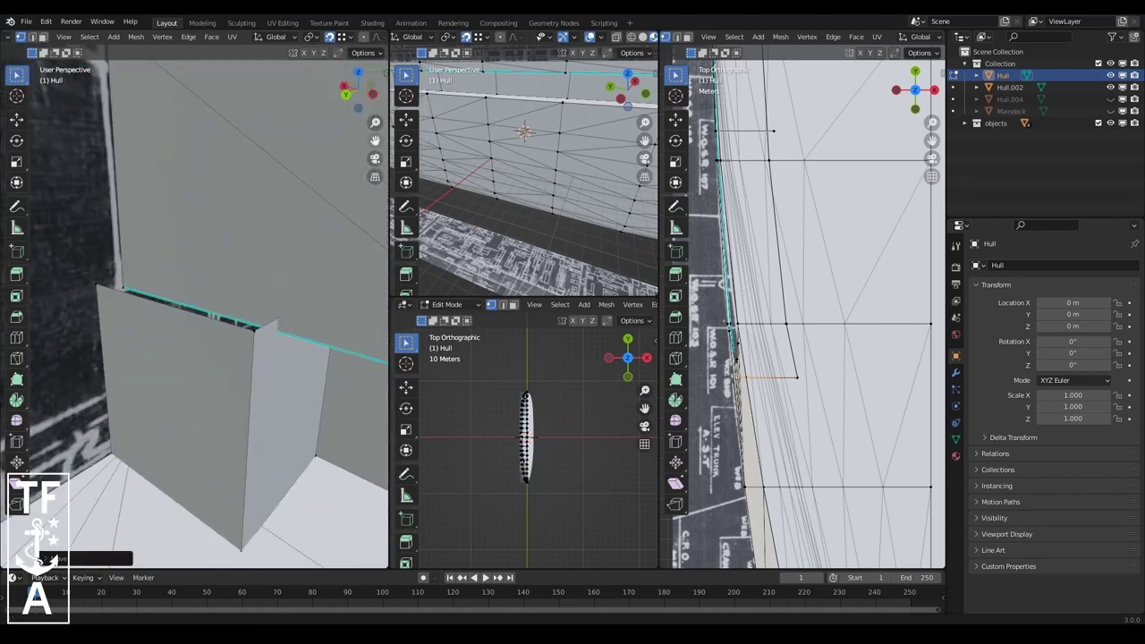
- Move the plane's face into place and extrude it vertically along Z
click(150, 361)
key(g)
click(125, 340)
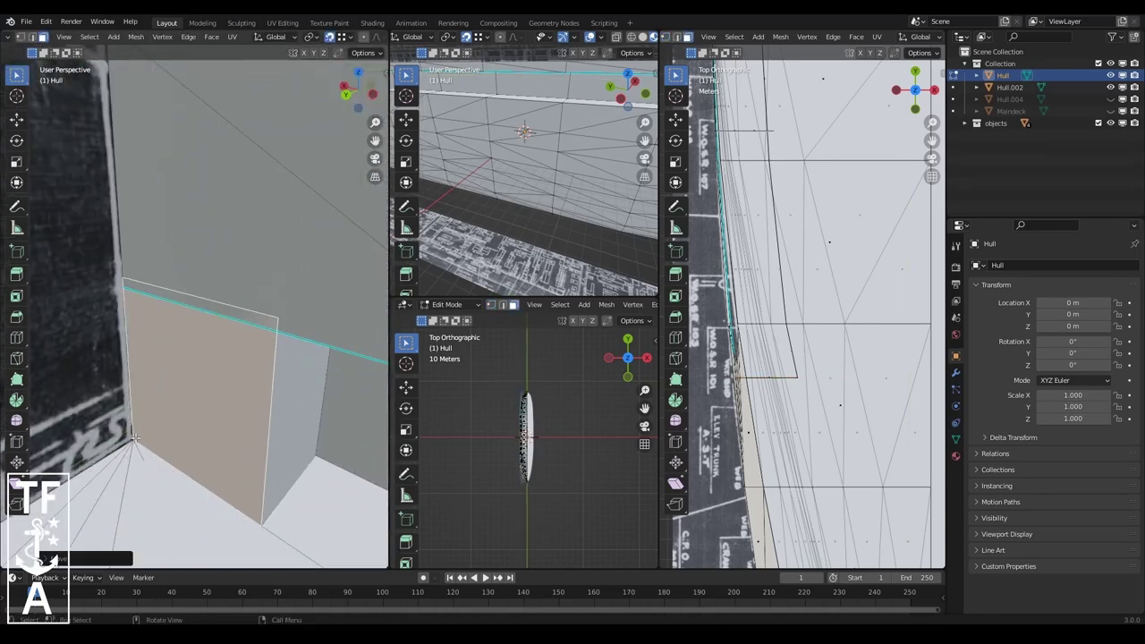
key(e)
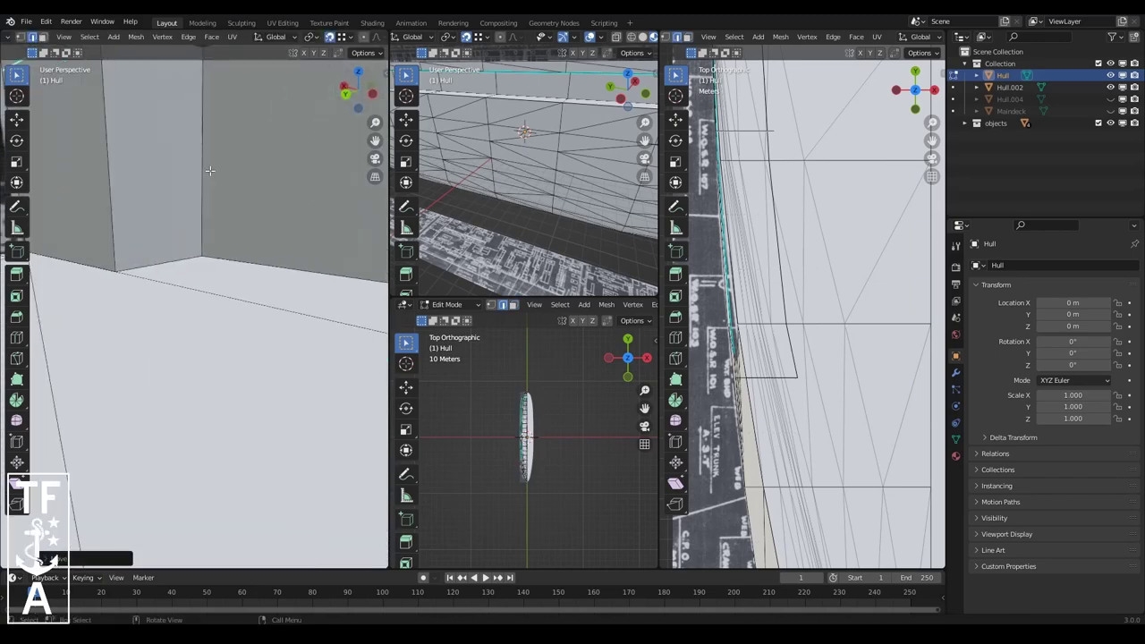
key(z)
click(203, 172)
mouse_move(203, 173)
middle_down()
mouse_move(172, 370)
mouse_move(206, 340)
middle_up()
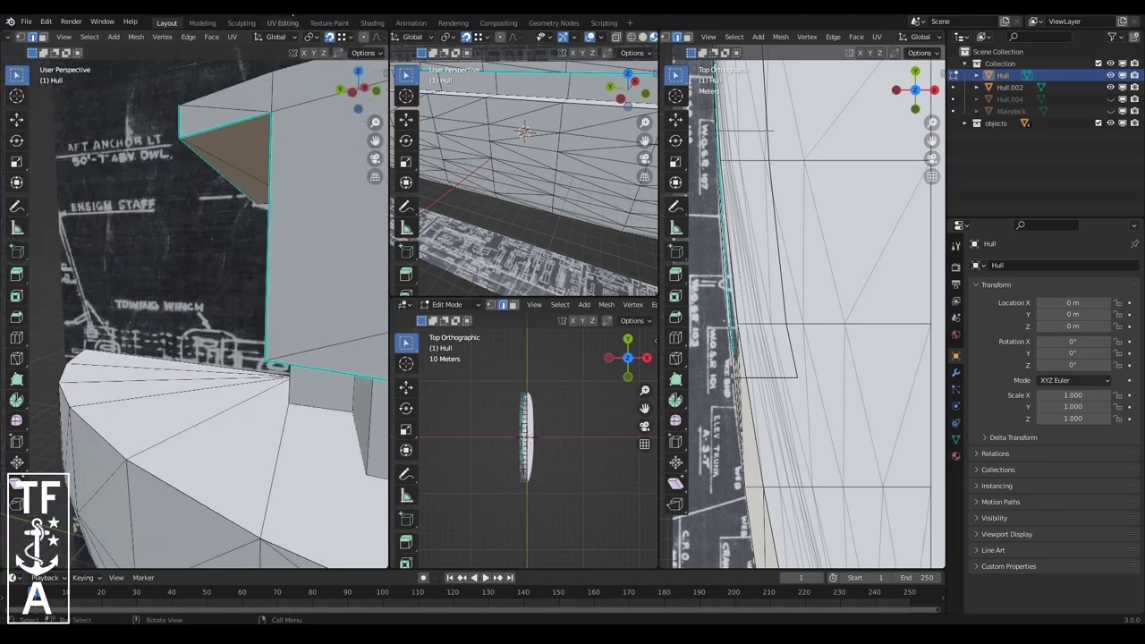
- View the whole hull at an oblique angle in the Modeling workspace
key(ctrl+Page_Down)
scroll(457, 298, down, 5)
middle_drag(456, 298, 502, 322)
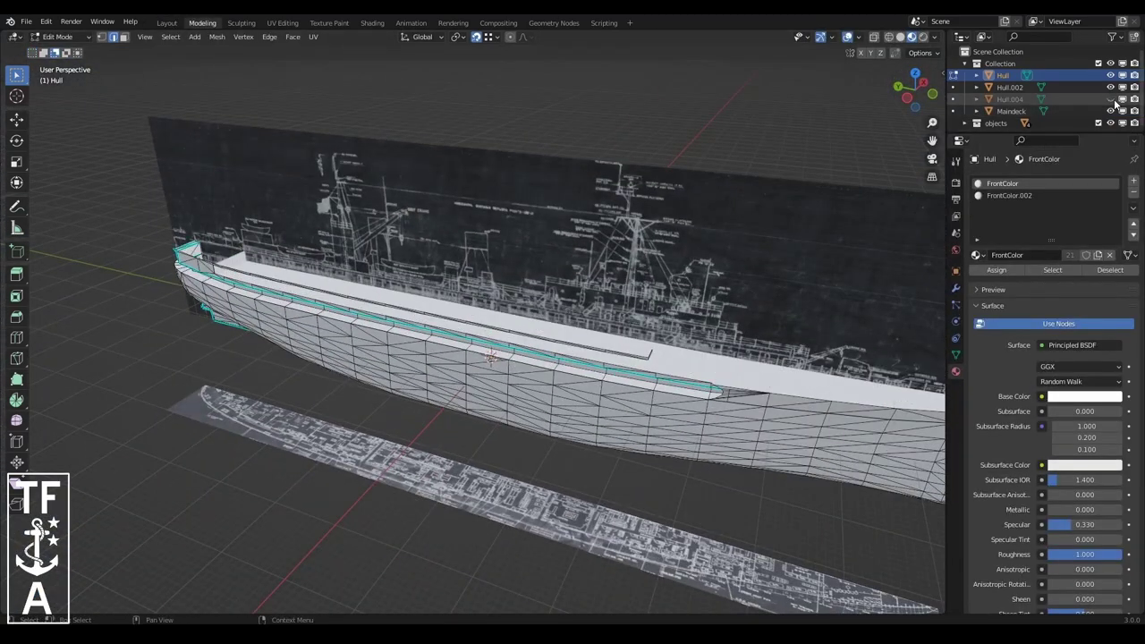
- Return to Object Mode and hide the Side_Plan blueprint
scroll(492, 358, up, 2)
click(60, 37)
click(68, 52)
click(494, 148)
click(965, 123)
key(h)
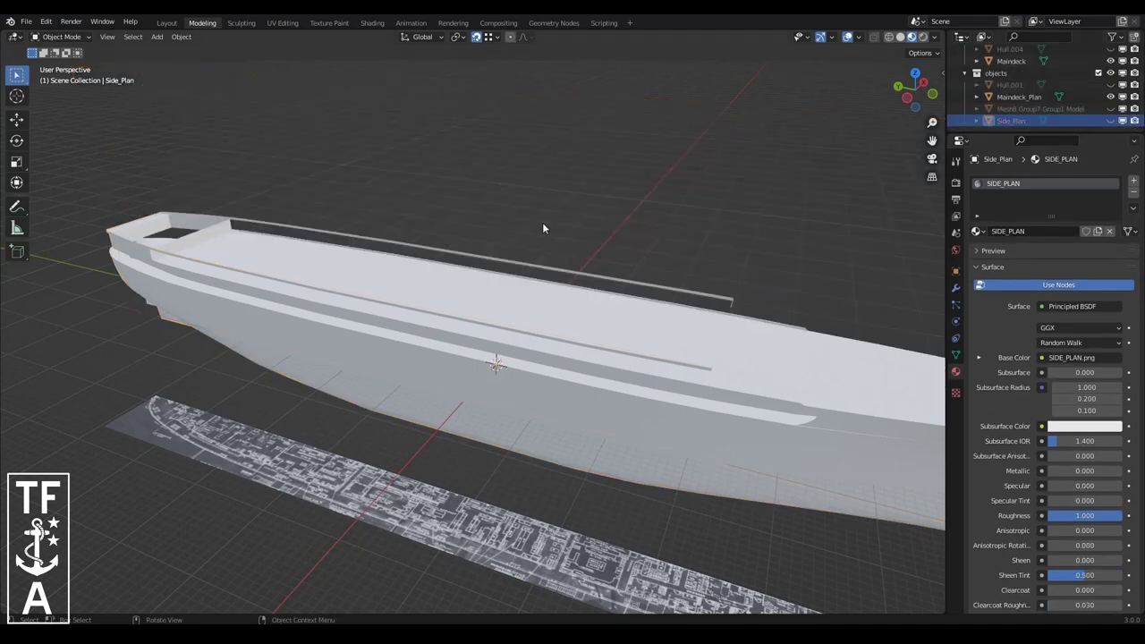
mouse_move(544, 230)
middle_down()
mouse_move(465, 286)
mouse_move(501, 295)
middle_up()
scroll(1062, 86, up, 3)
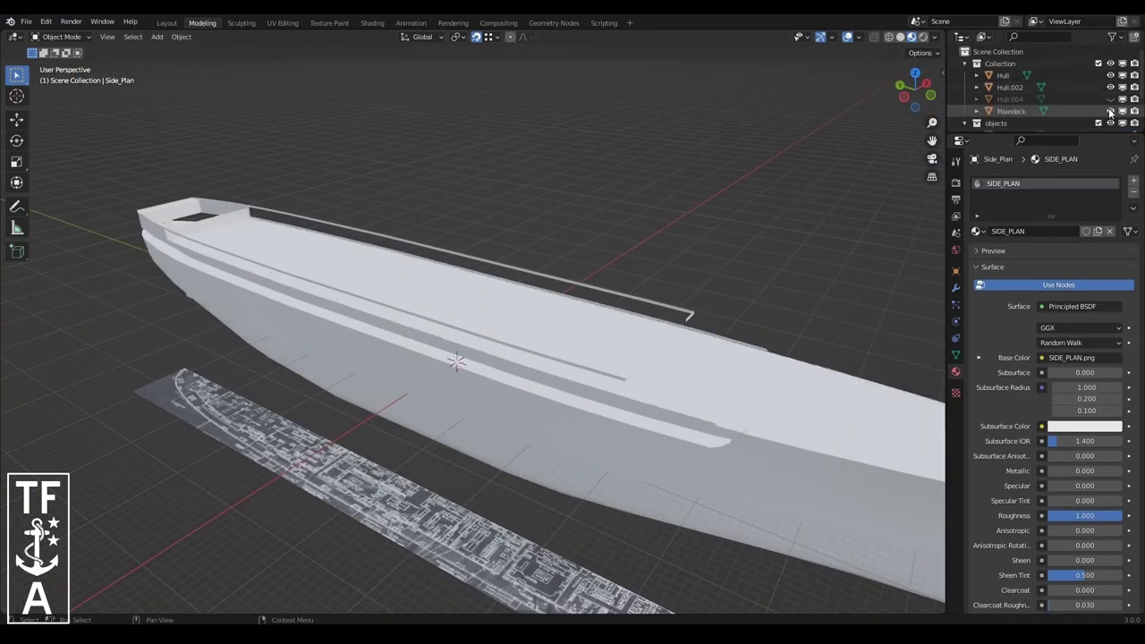
- Select Hull.004 and browse the Object menu's origin-setting options
click(1011, 99)
middle_drag(269, 268, 308, 244)
click(181, 37)
mouse_move(201, 63)
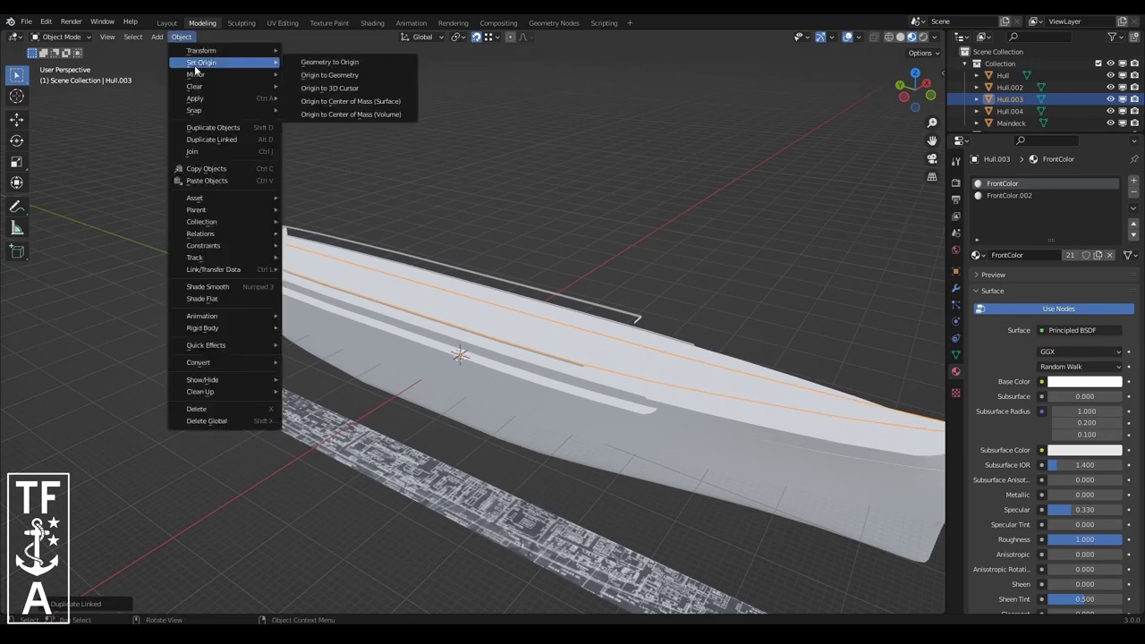
click(358, 87)
mouse_move(394, 251)
middle_down()
mouse_move(637, 218)
mouse_move(574, 83)
middle_up()
scroll(575, 82, up, 3)
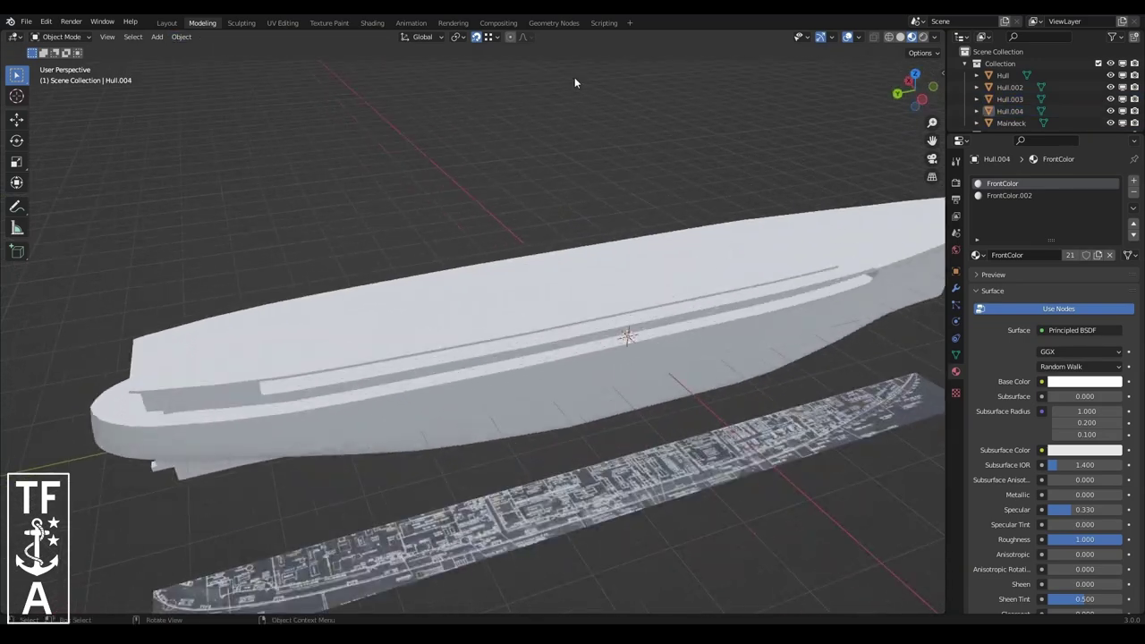
drag(924, 83, 614, 320)
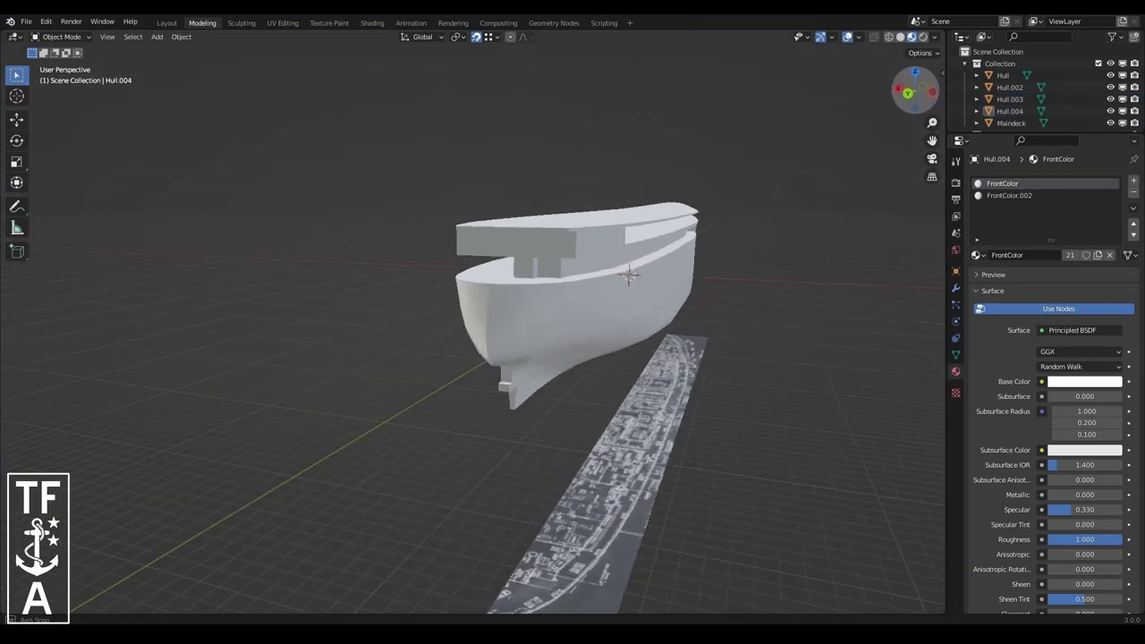
- Delete the unneeded Hull.002 object
click(555, 355)
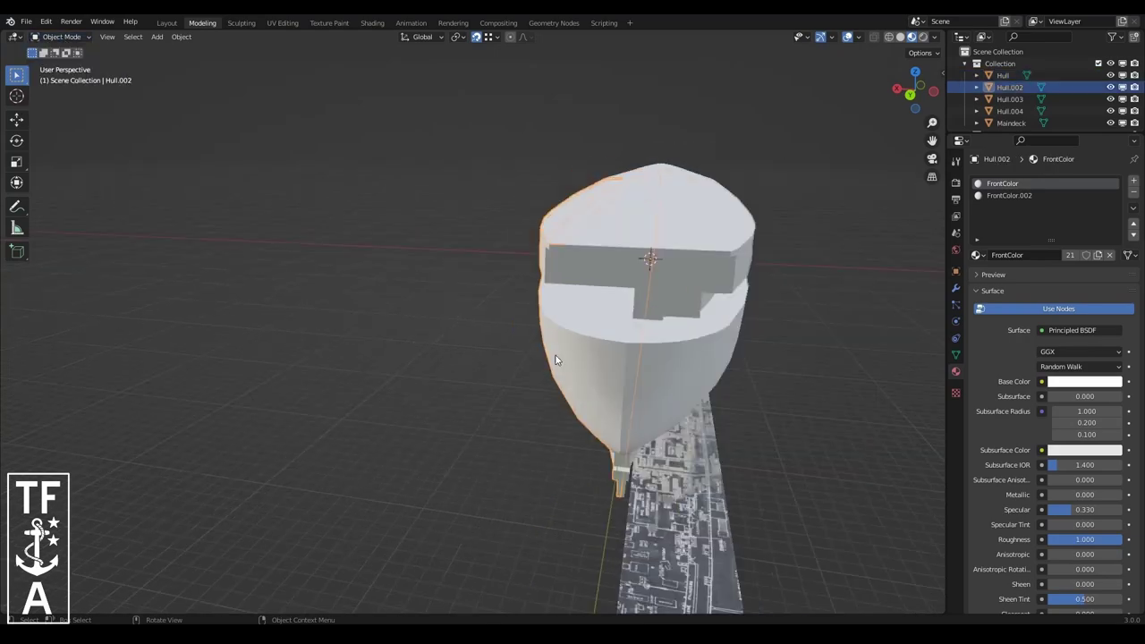
click(181, 37)
drag(915, 89, 904, 98)
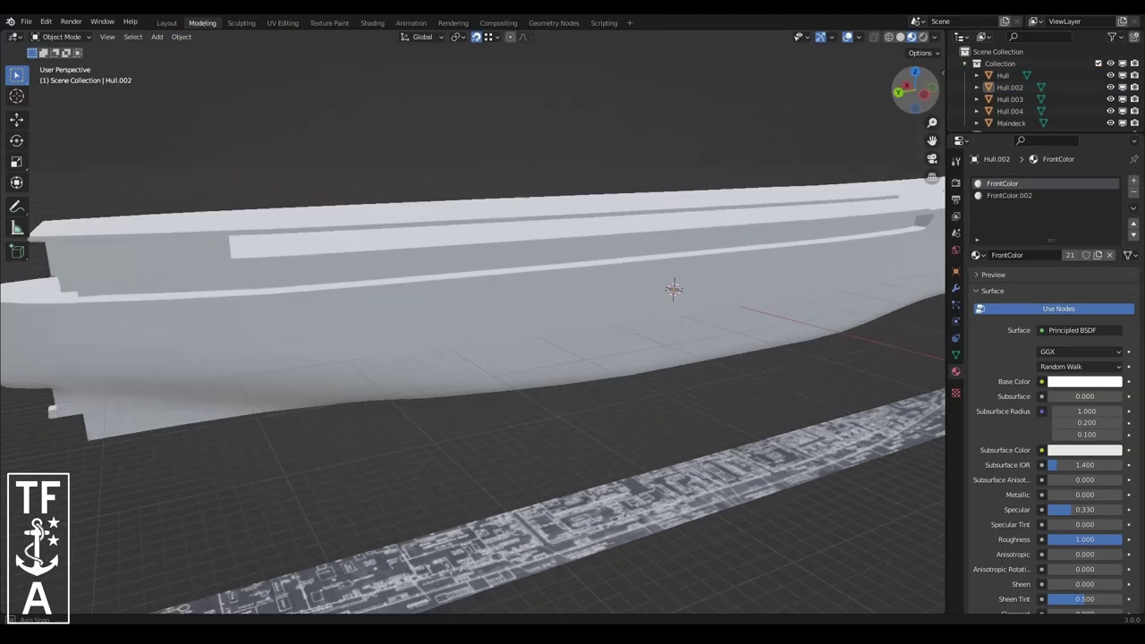
scroll(524, 281, down, 5)
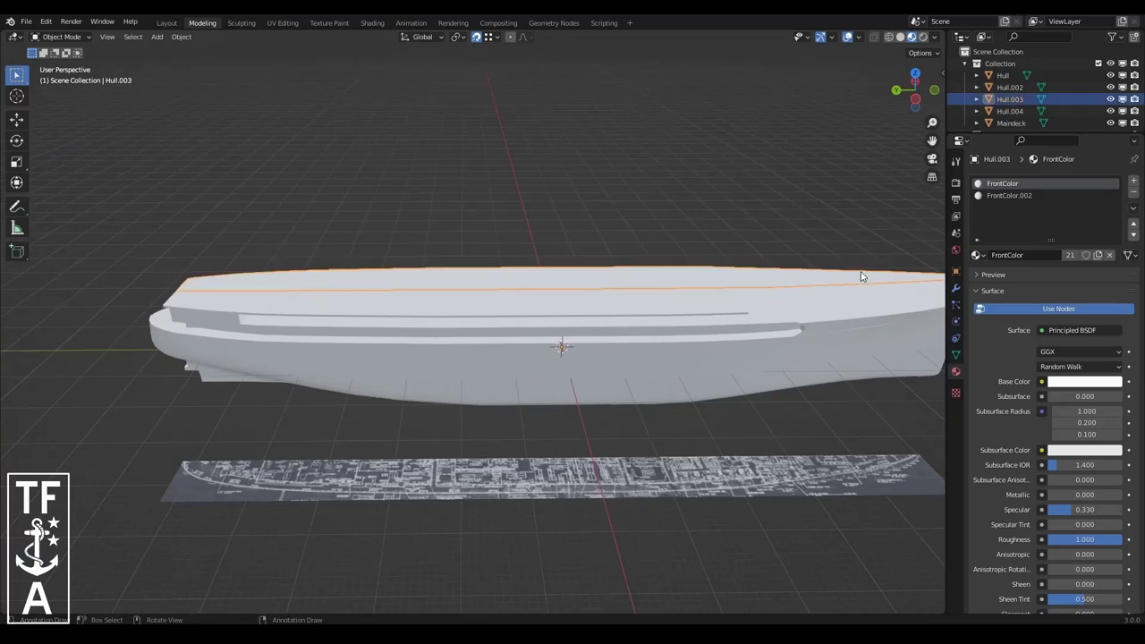
- Select Hull.003 and Hull.004 together and save the file as USS_Dixie.blend
click(843, 299)
drag(932, 141, 933, 142)
shift+middle_drag(507, 220, 517, 191)
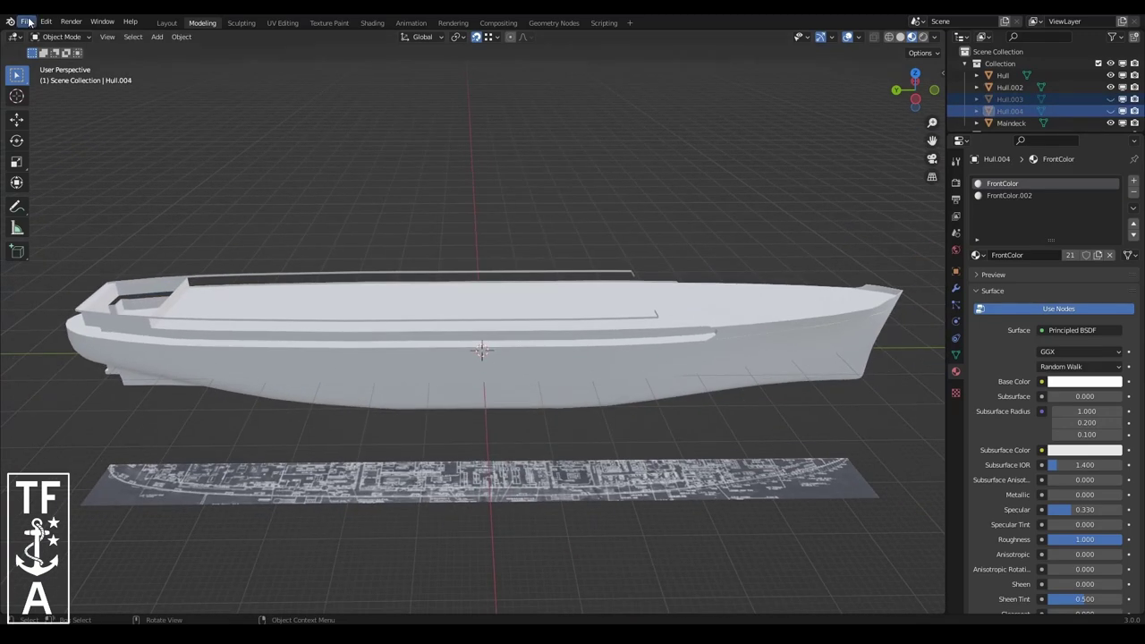
key(ctrl+s)
- Select the main deck for renaming and separate part of the Hull mesh into its own object
click(1011, 122)
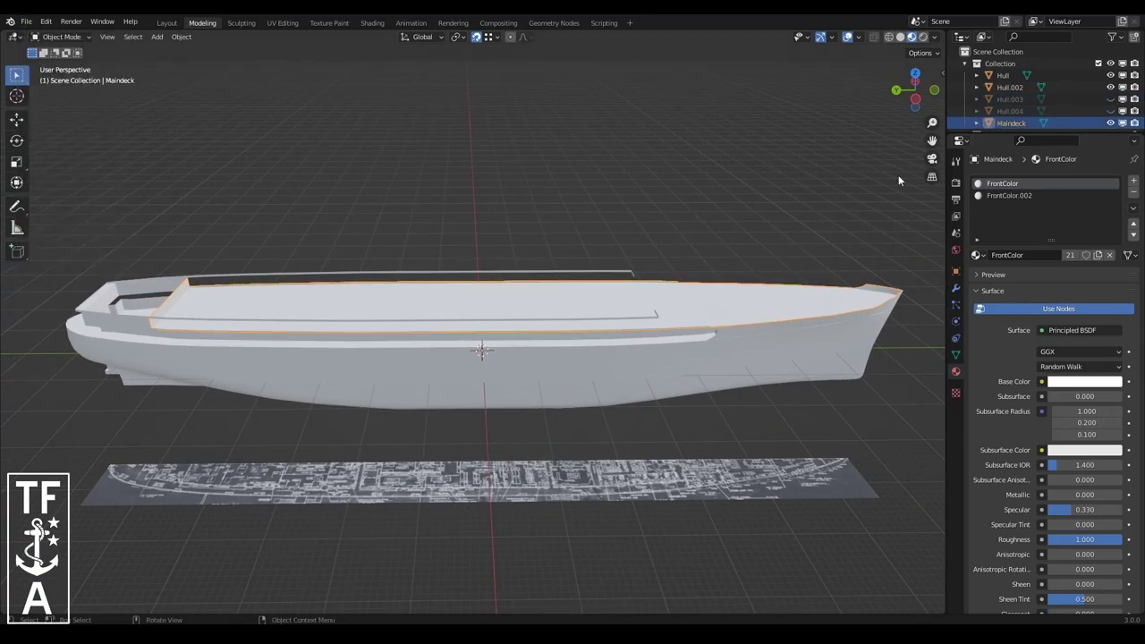
scroll(1038, 99, down, 1)
double_click(1011, 81)
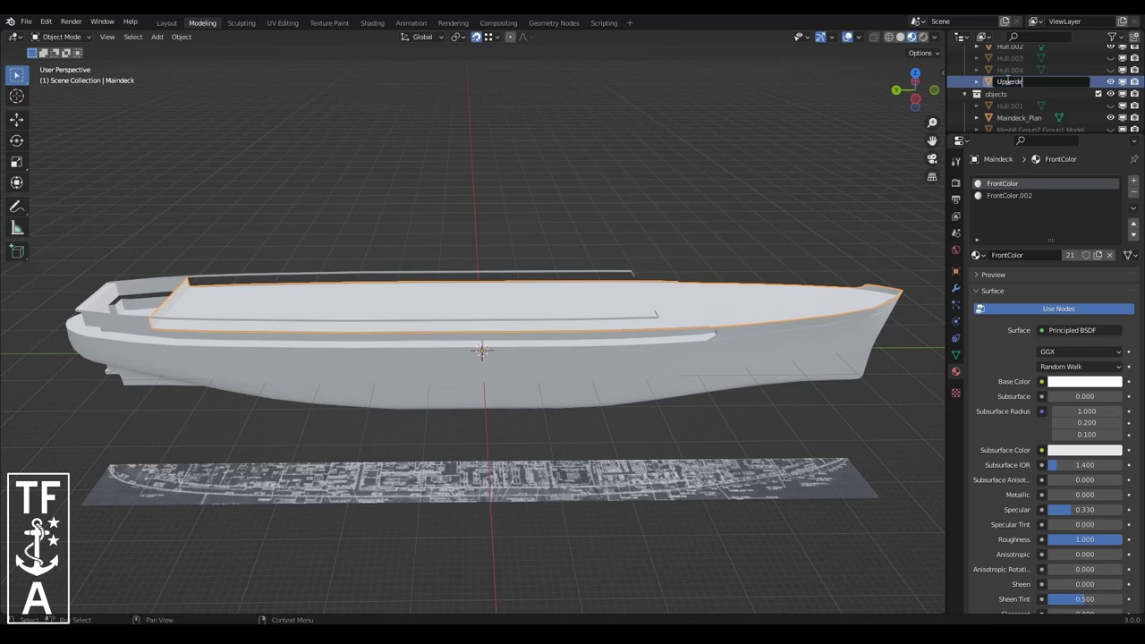
click(587, 255)
key(Tab)
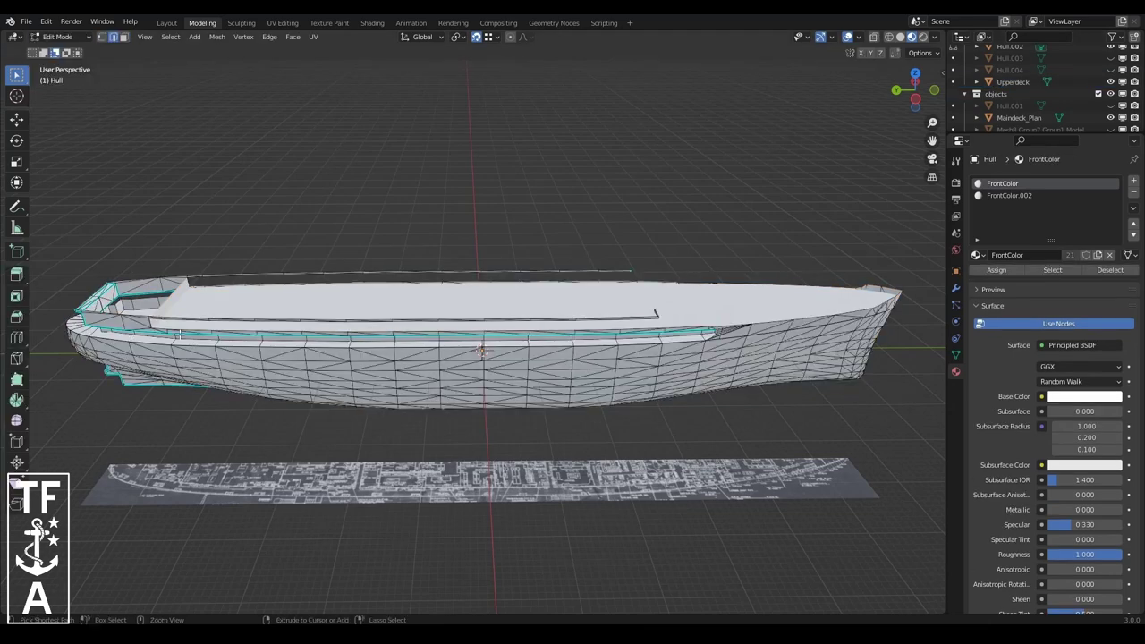
click(216, 36)
click(336, 172)
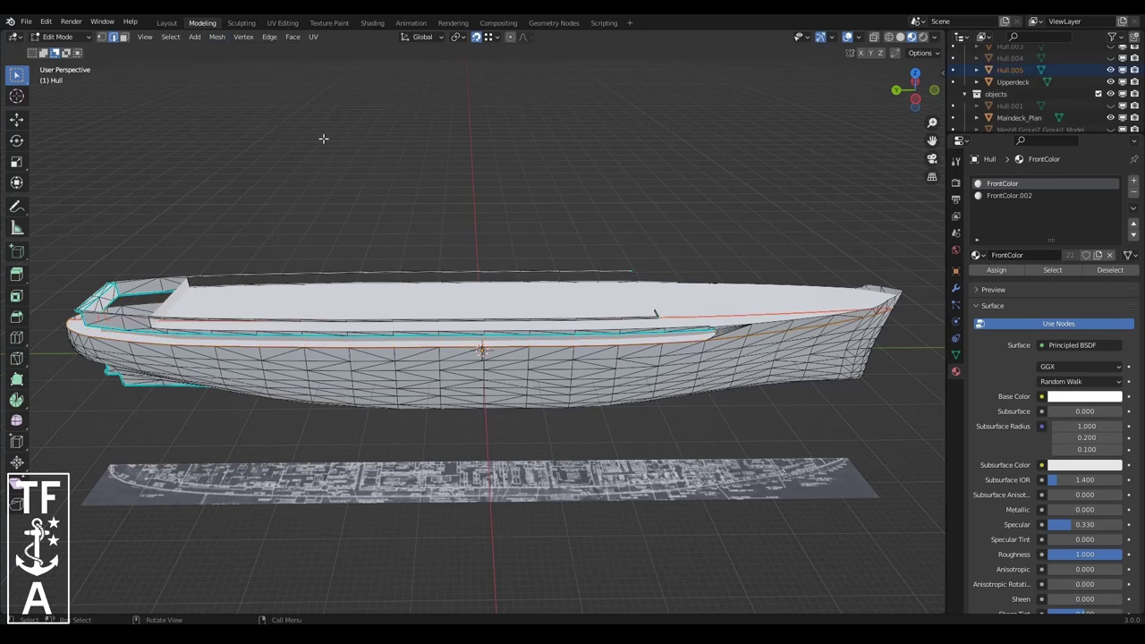
key(Tab)
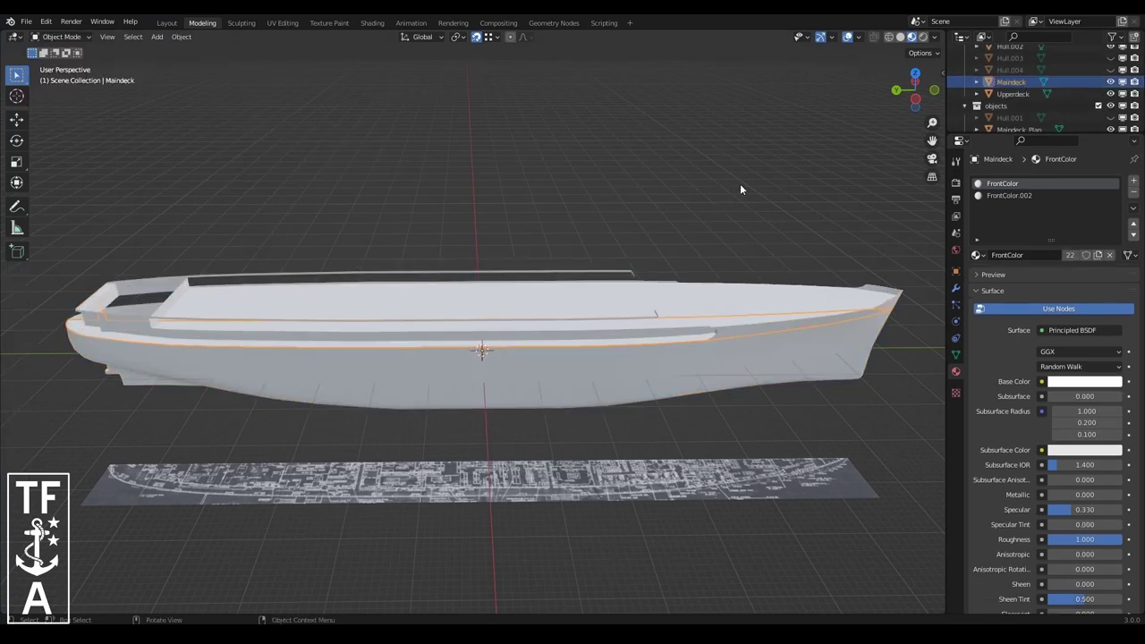
- Name the deck 00 Upperdeck and make Hull.004 visible again alongside it
double_click(1011, 81)
double_click(1013, 93)
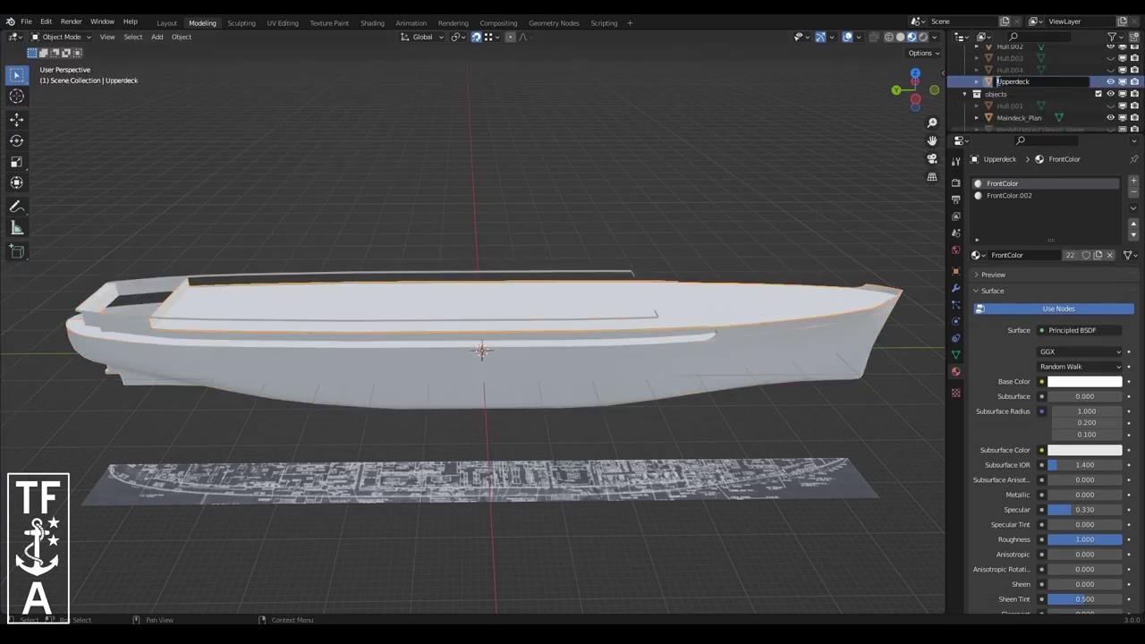
text(00)
key(Return)
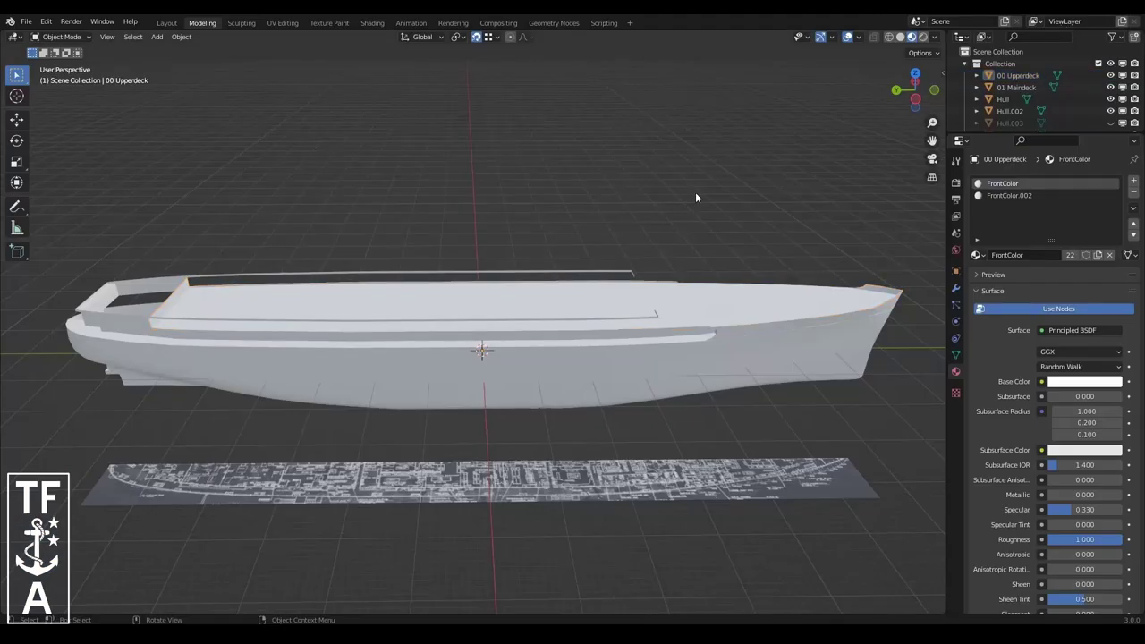
click(126, 330)
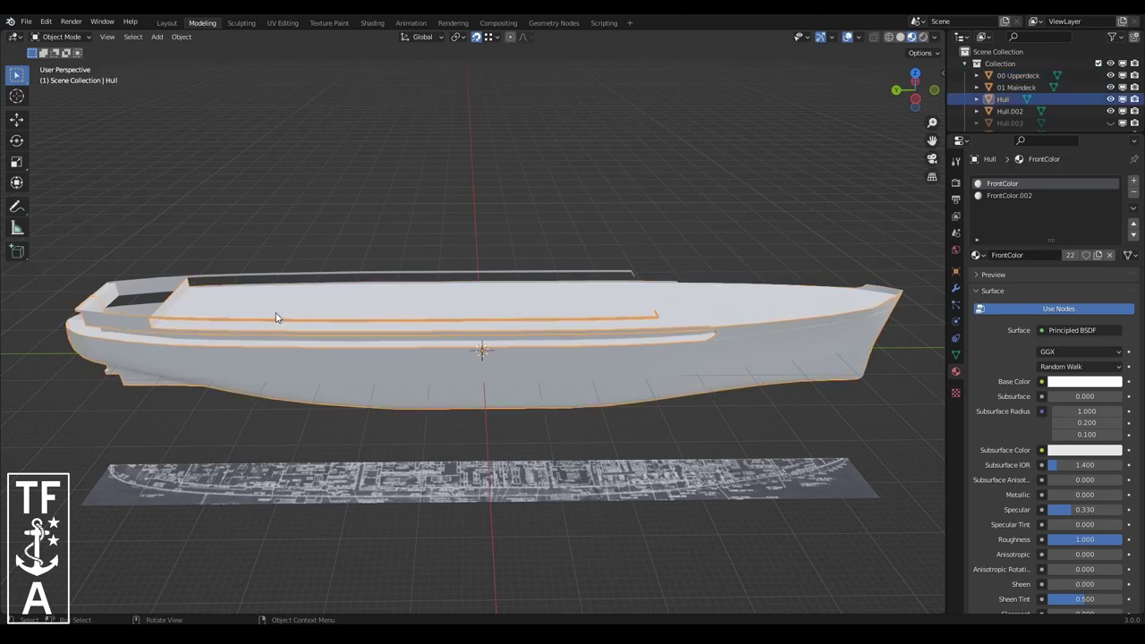
click(530, 229)
click(792, 283)
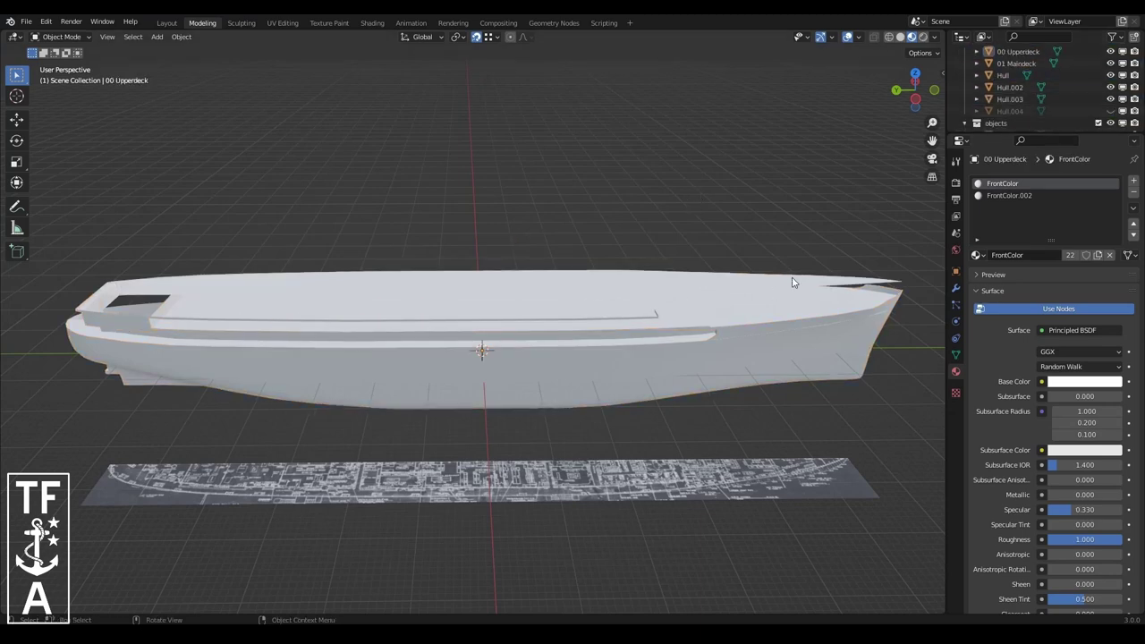
click(1010, 99)
click(1110, 111)
shift+click(735, 291)
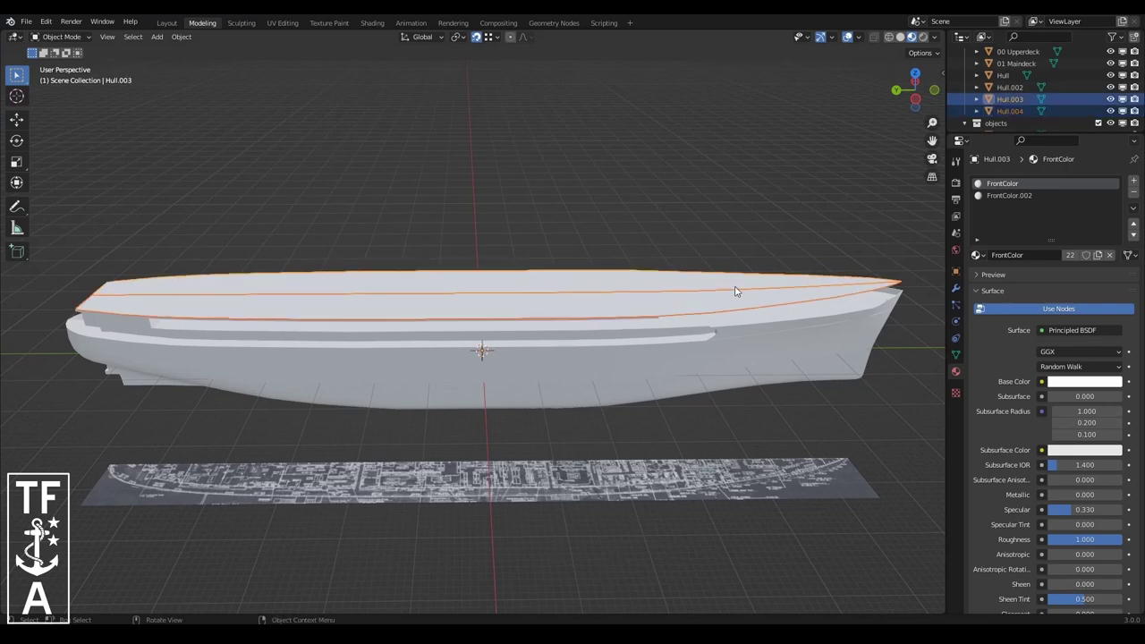
- Rename Hull.004 to 00 Bridgedeck and close the chat window
double_click(1011, 111)
scroll(1017, 107, down, 1)
text(00 Bridgedeck)
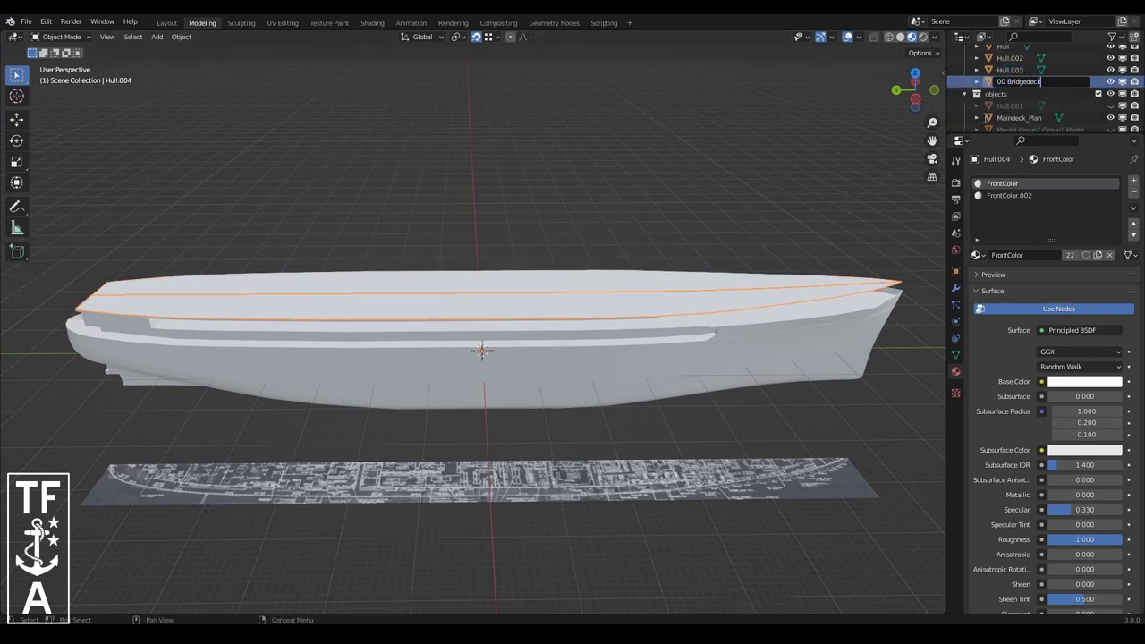
key(Return)
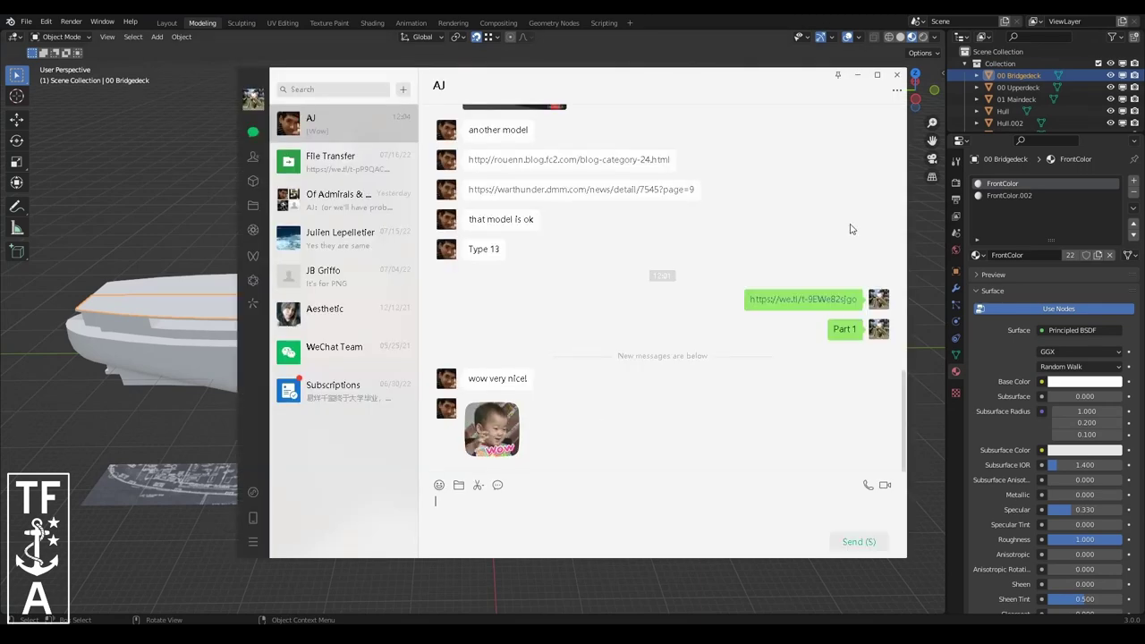
click(858, 74)
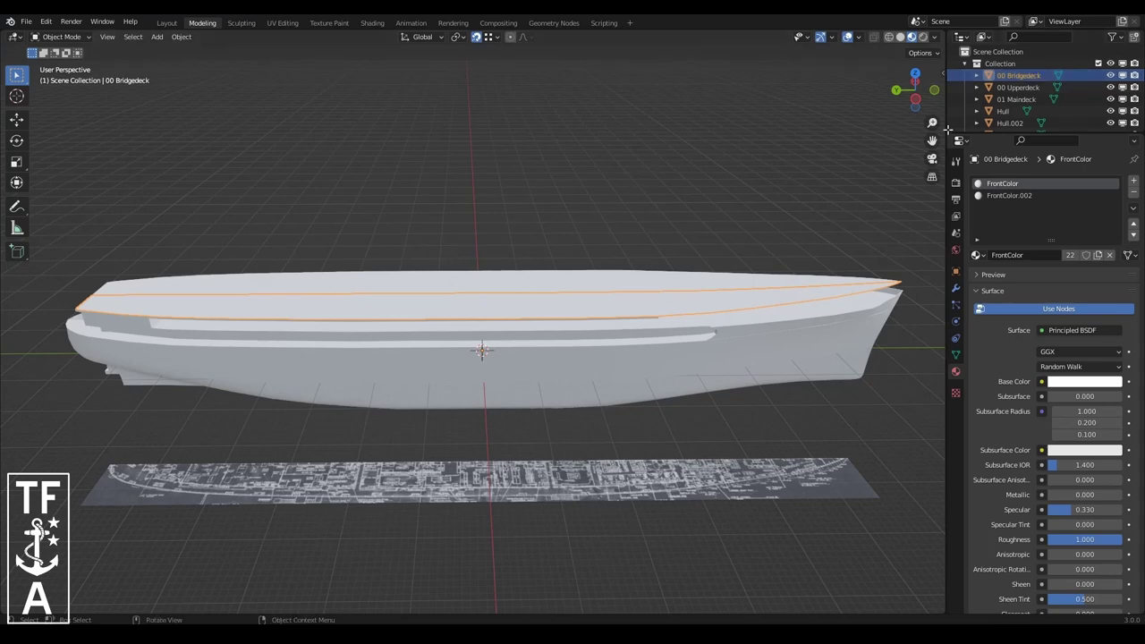
- Show the Side_Plan blueprint again and orbit to a low side view of the hull
click(1018, 86)
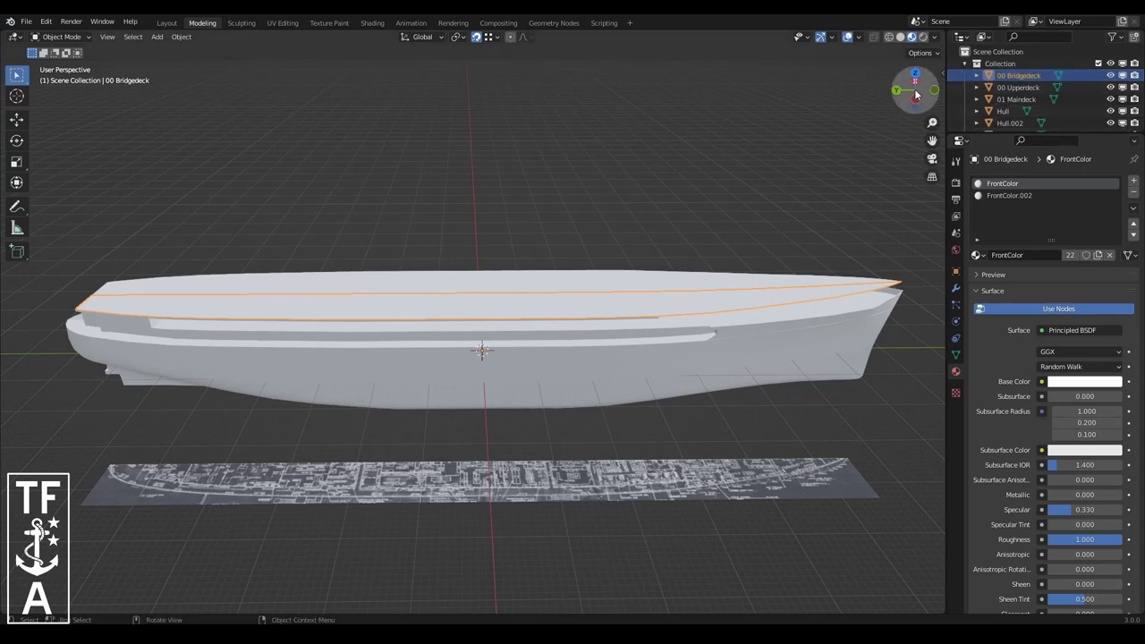
drag(897, 110, 886, 143)
click(739, 154)
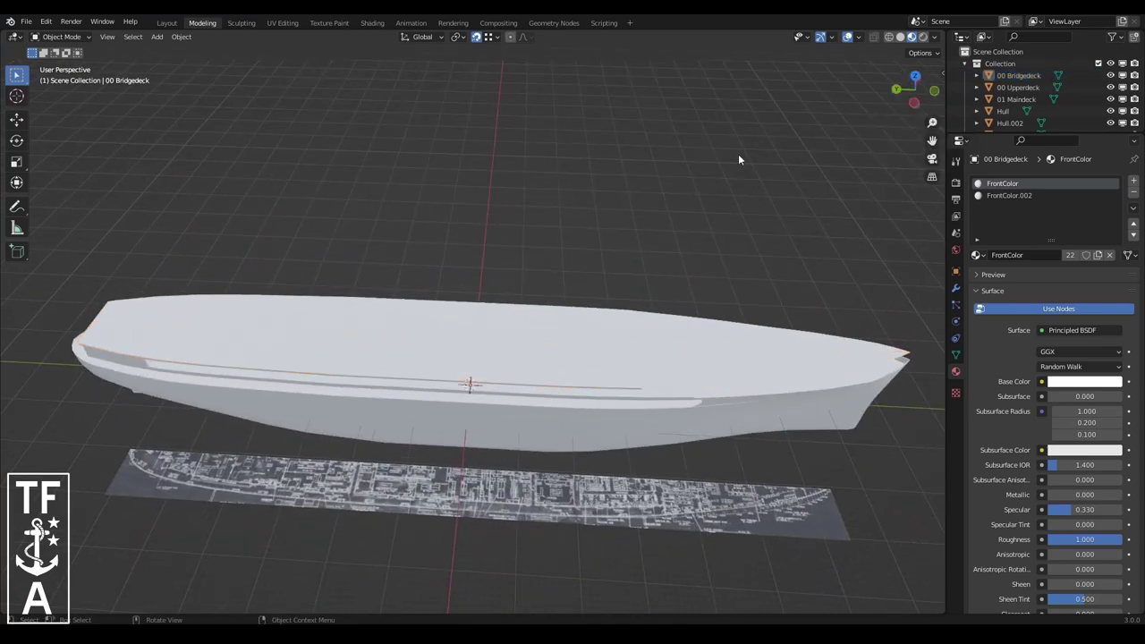
click(1111, 120)
drag(914, 90, 913, 101)
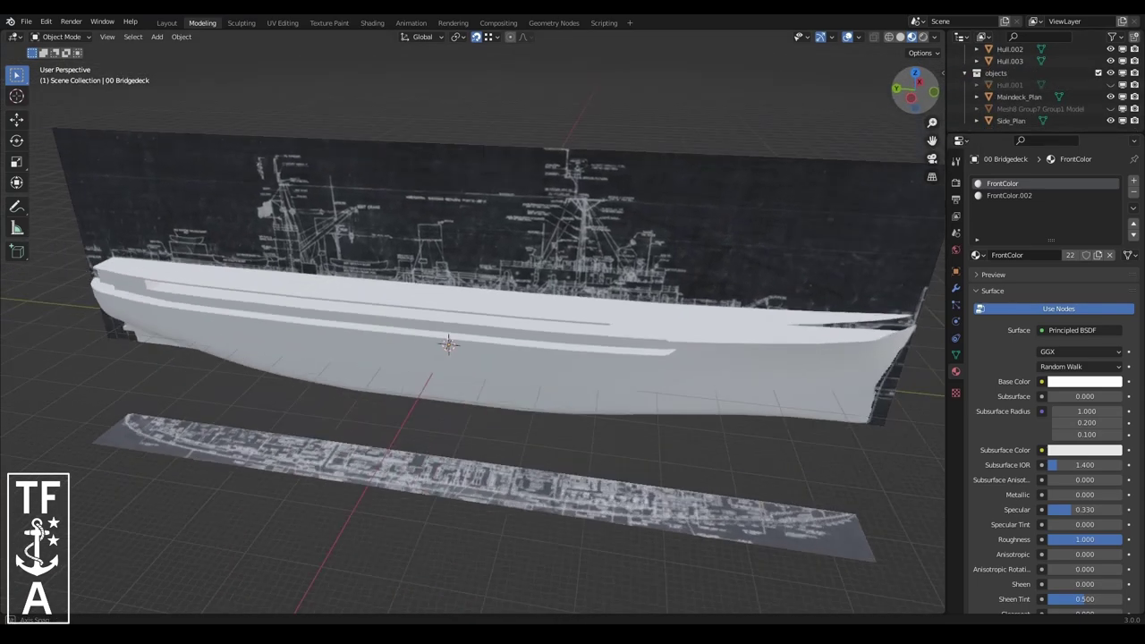
- Select the Maindeck_Plan blueprint and bring up the File menu for OBJ import
scroll(543, 294, up, 5)
scroll(761, 310, down, 4)
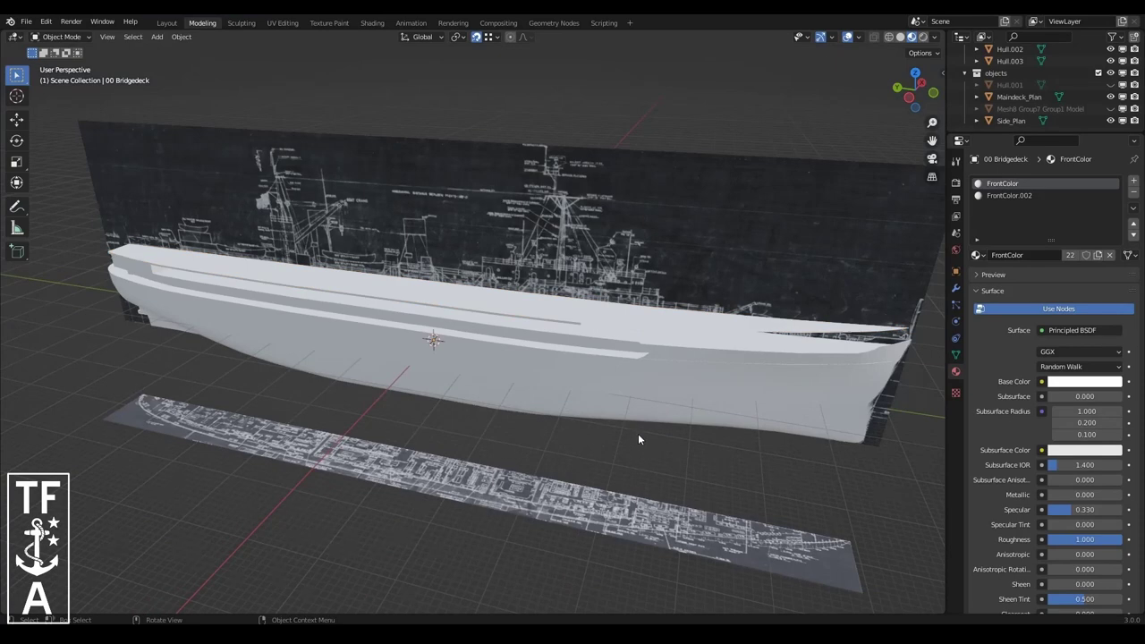
scroll(638, 436, down, 3)
click(639, 447)
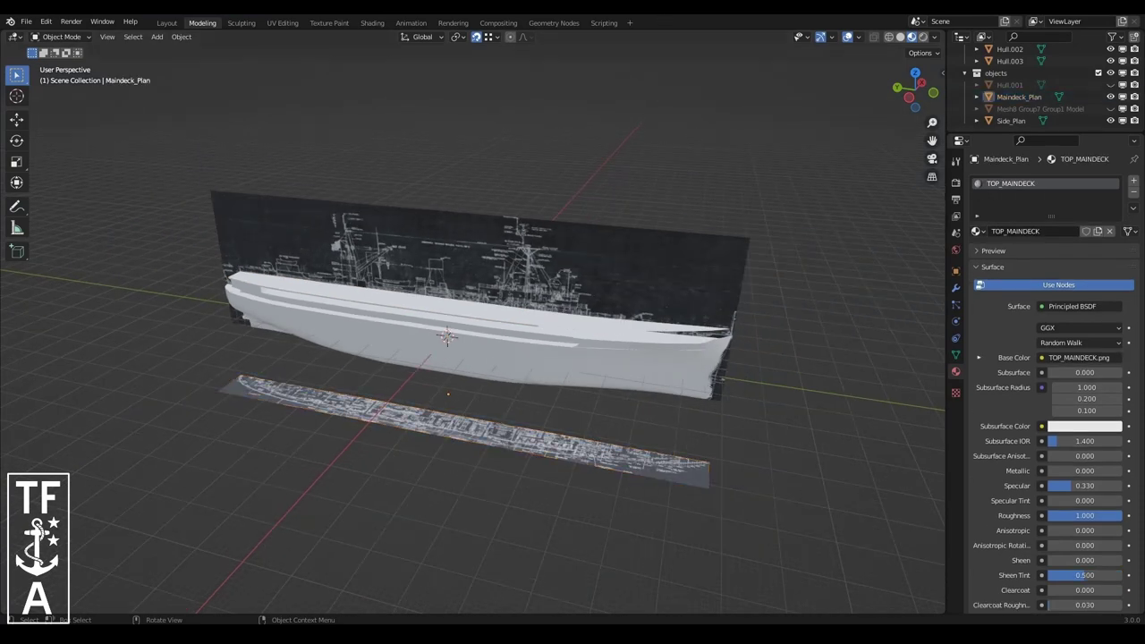
click(26, 22)
- Import USS Dixie.obj as the bridge-deck plan model
click(197, 305)
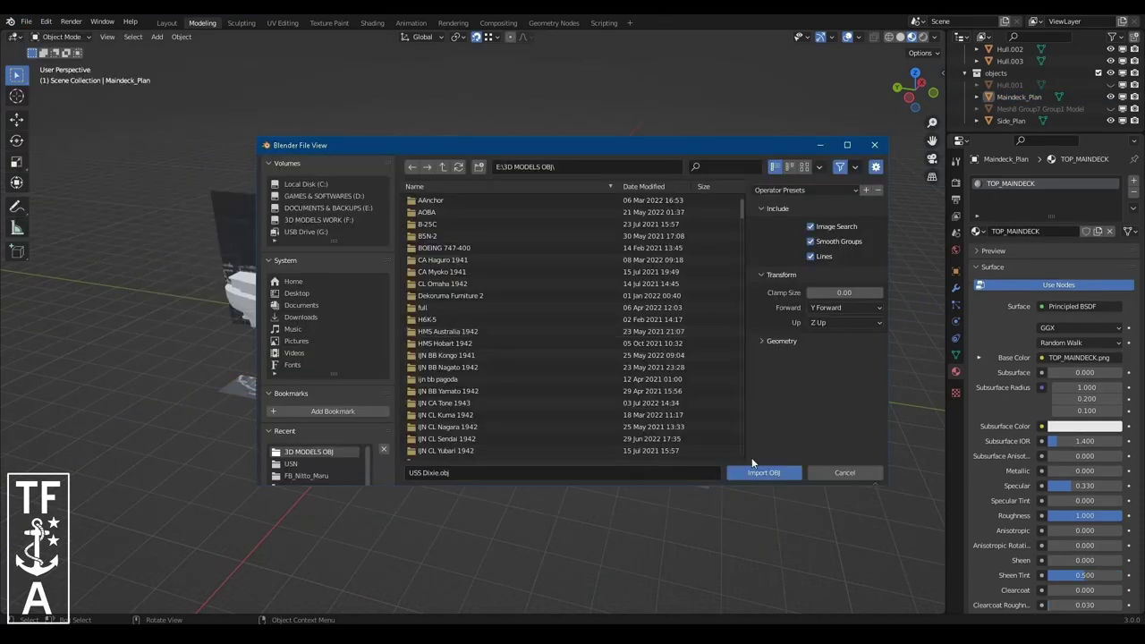
click(693, 470)
scroll(504, 297, up, 5)
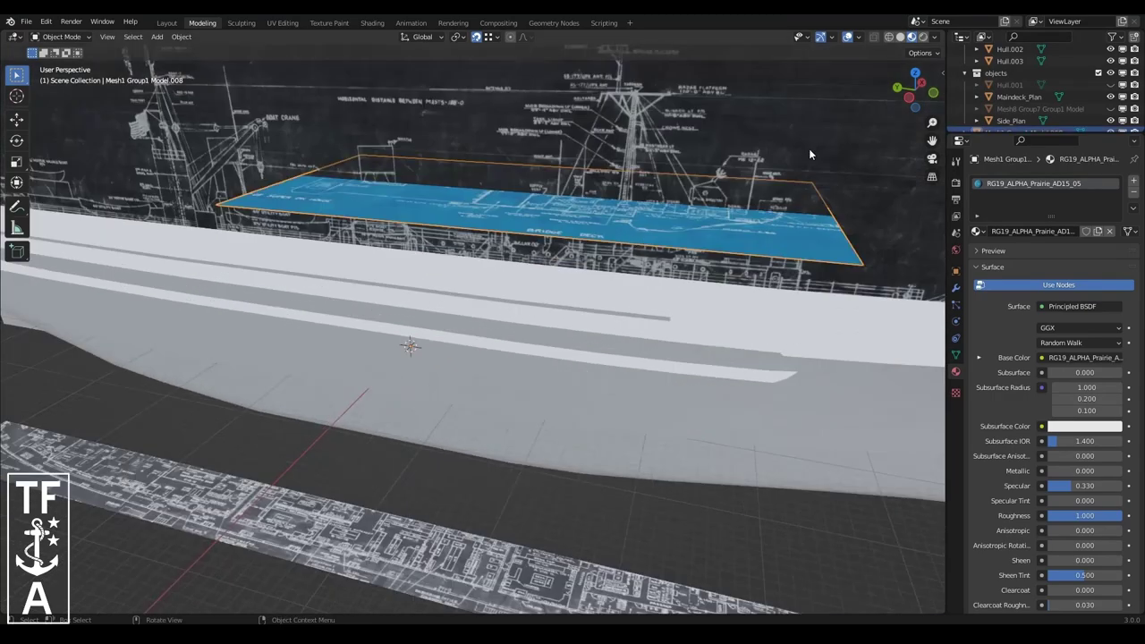
scroll(809, 154, up, 2)
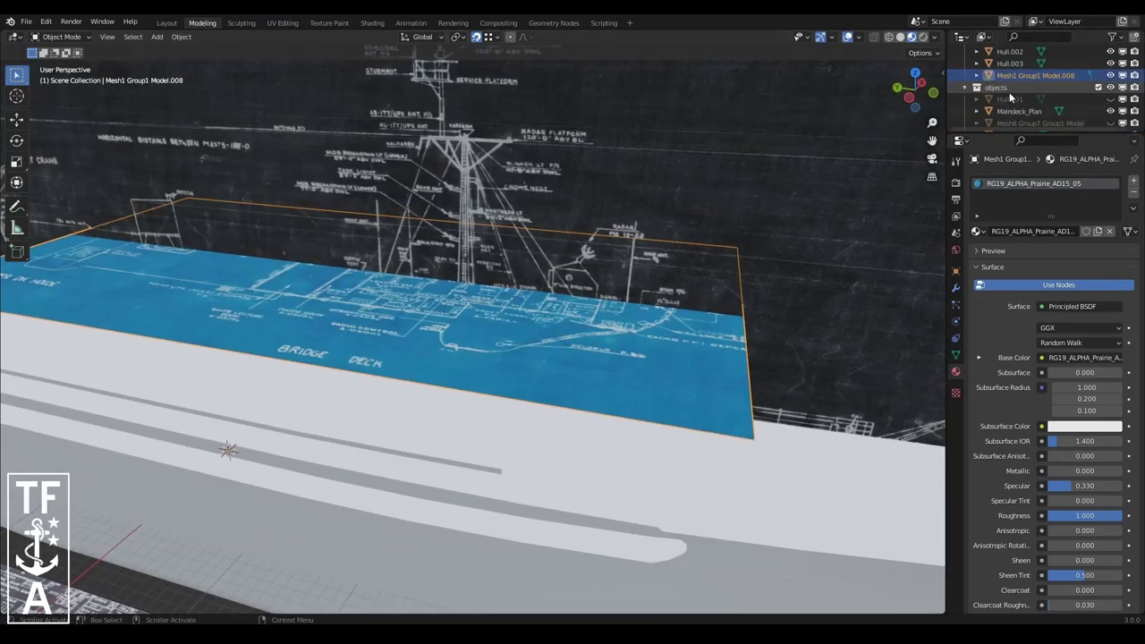
scroll(675, 300, up, 2)
- Raise the imported deck plane along Z onto the hull
key(g)
key(z)
click(837, 461)
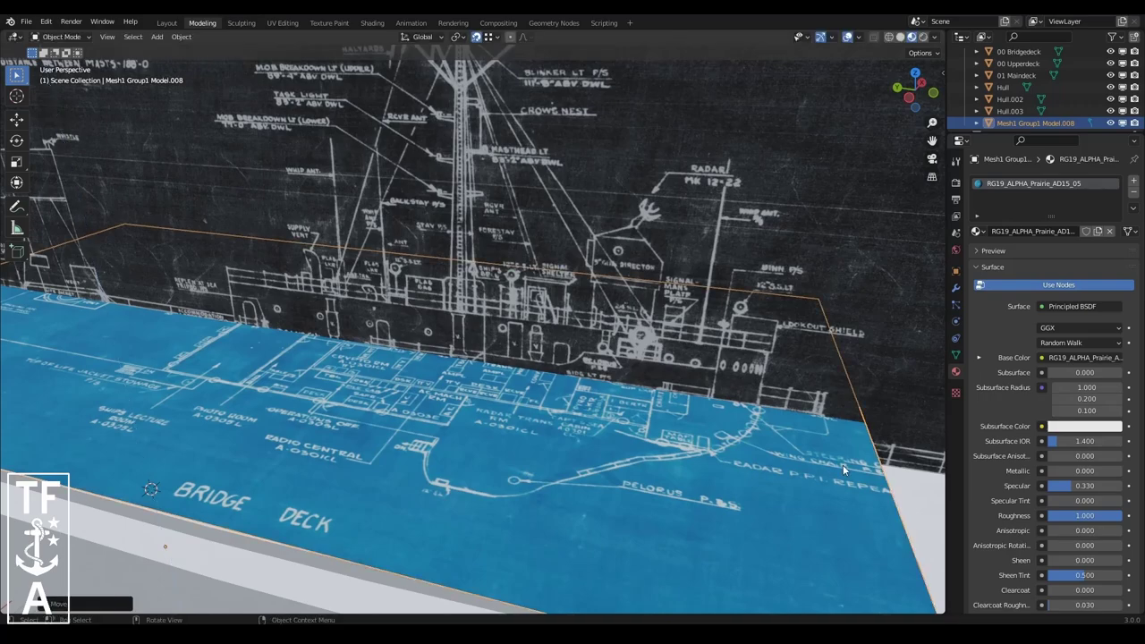
scroll(827, 457, down, 5)
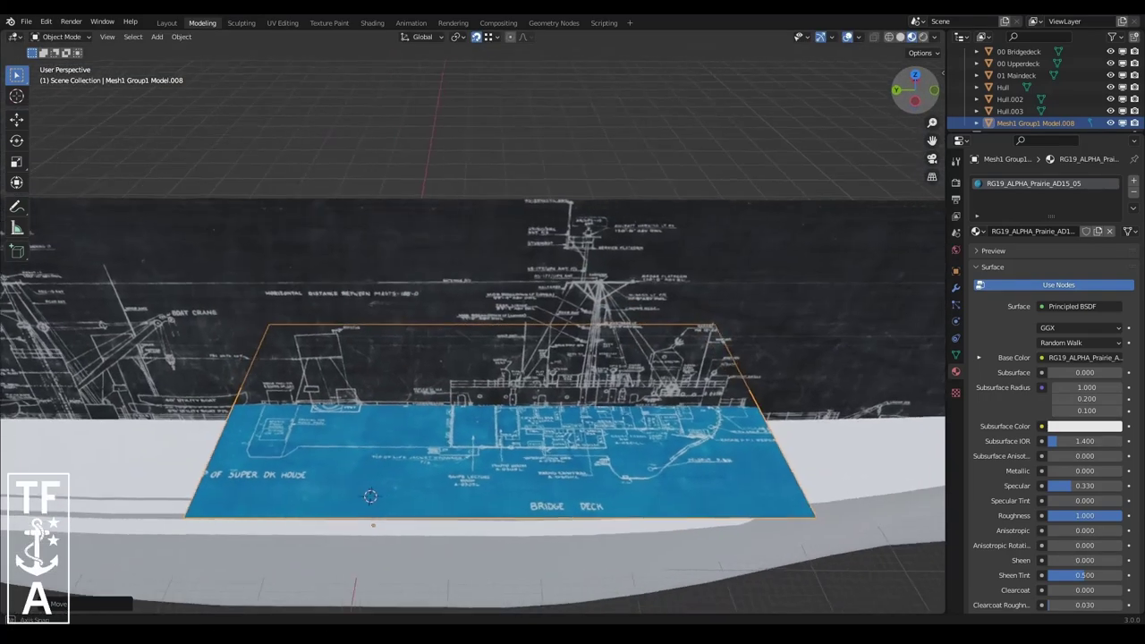
middle_drag(827, 456, 826, 376)
middle_drag(289, 441, 259, 320)
scroll(259, 320, up, 3)
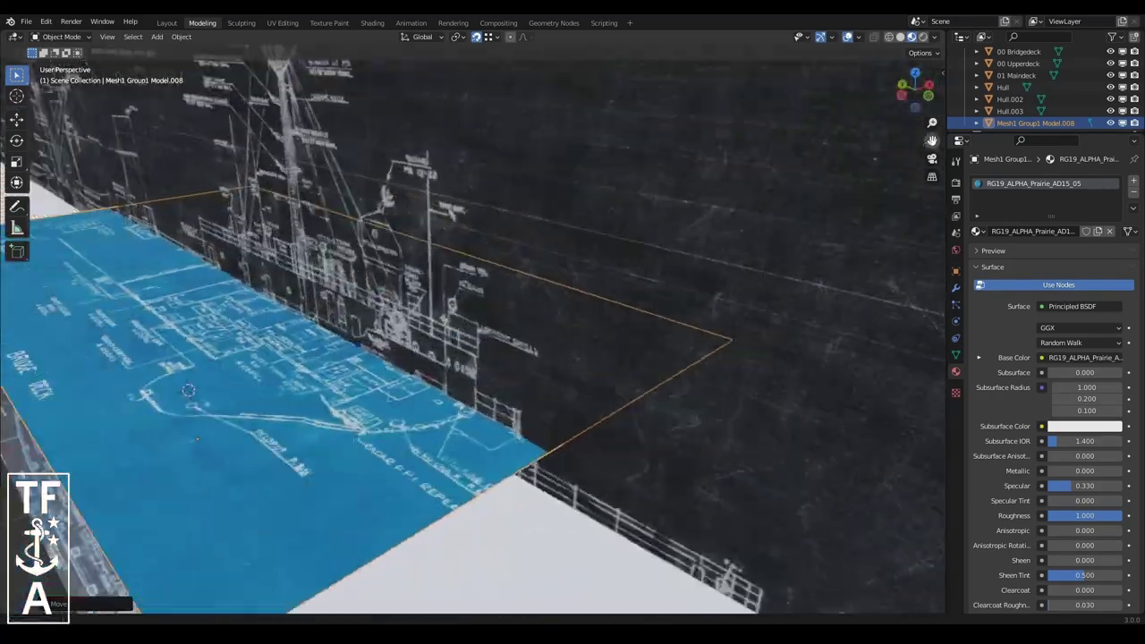
scroll(289, 441, up, 2)
- Slide the deck plane along X to match the blueprint and add a circle mesh
key(g)
key(x)
click(289, 441)
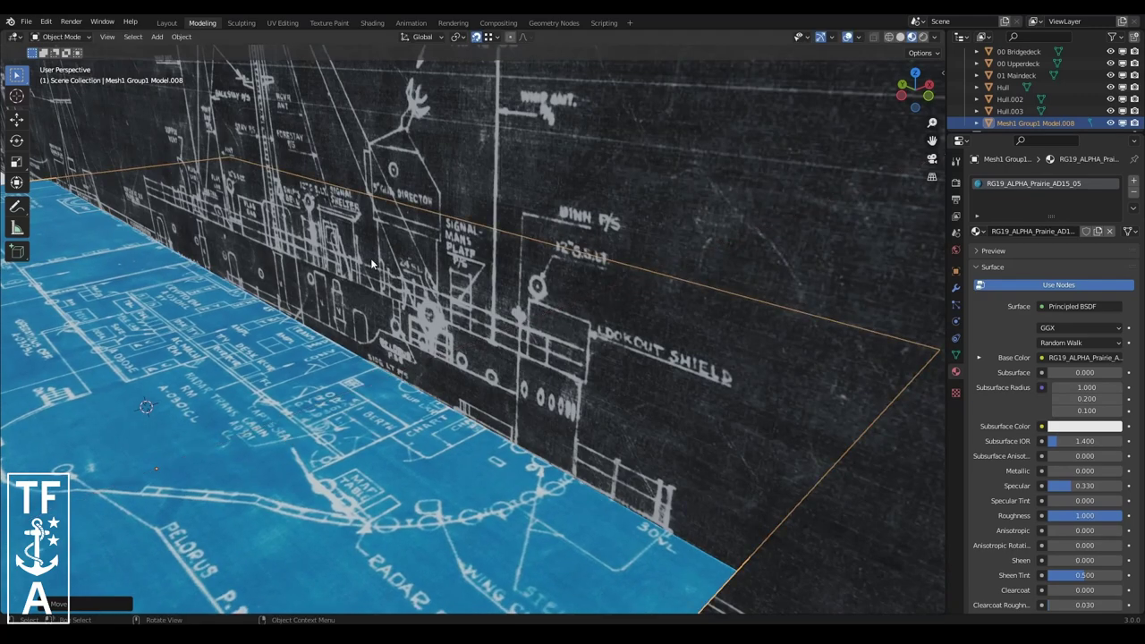
scroll(269, 358, down, 5)
click(157, 36)
click(273, 75)
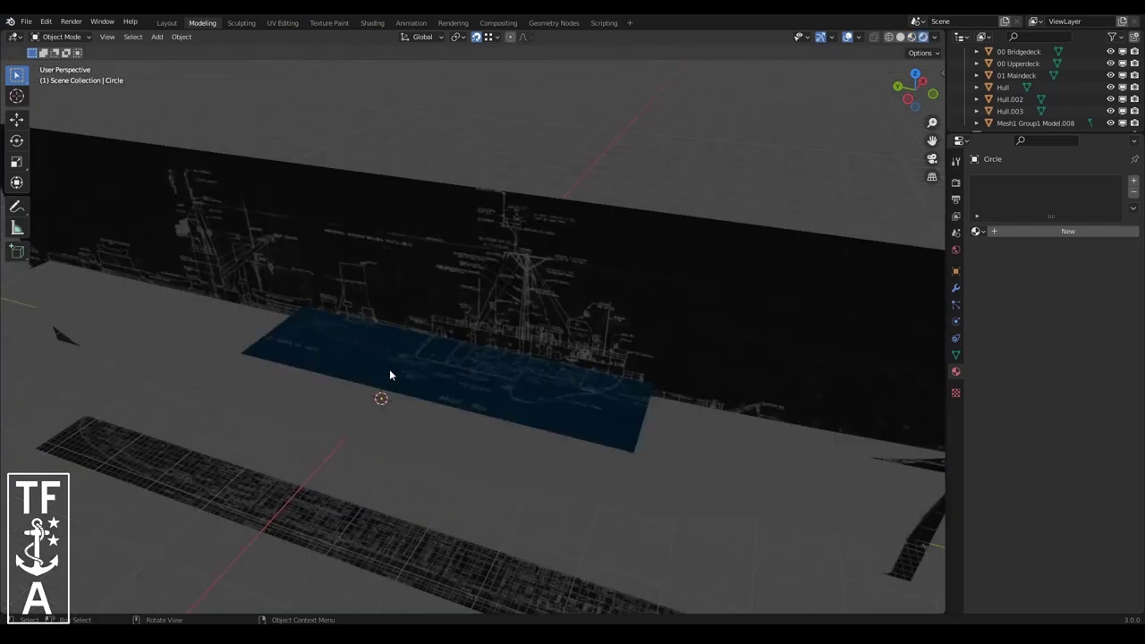
- Switch to solid shading with blueprint textures shown and select the blue bridge-deck plane
key(z)
click(461, 370)
click(912, 36)
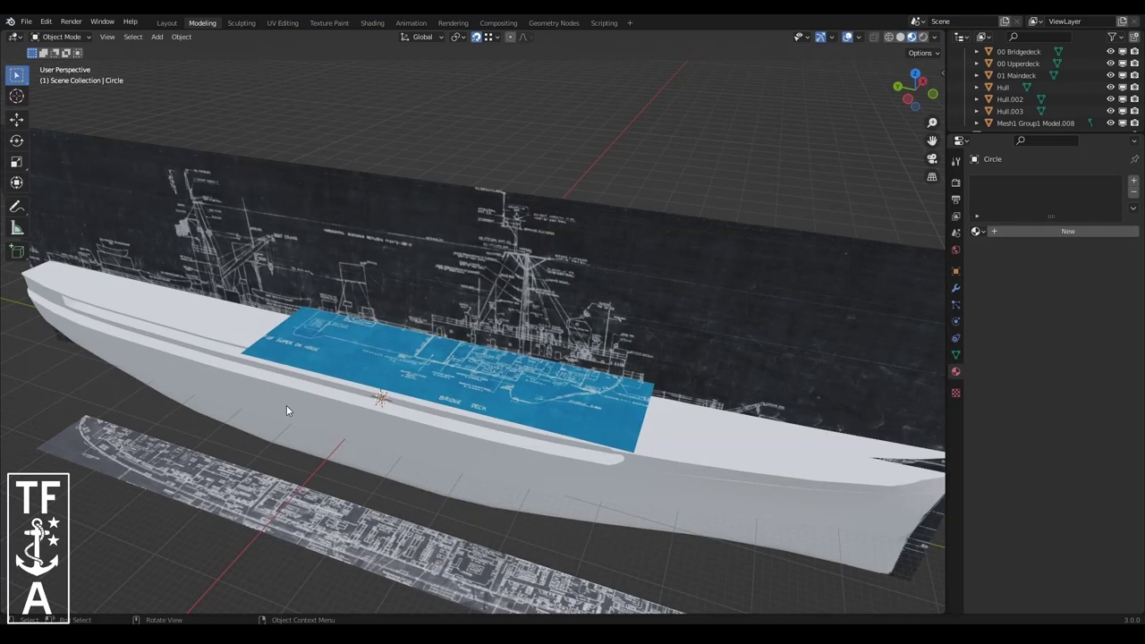
click(313, 297)
click(313, 297)
click(913, 37)
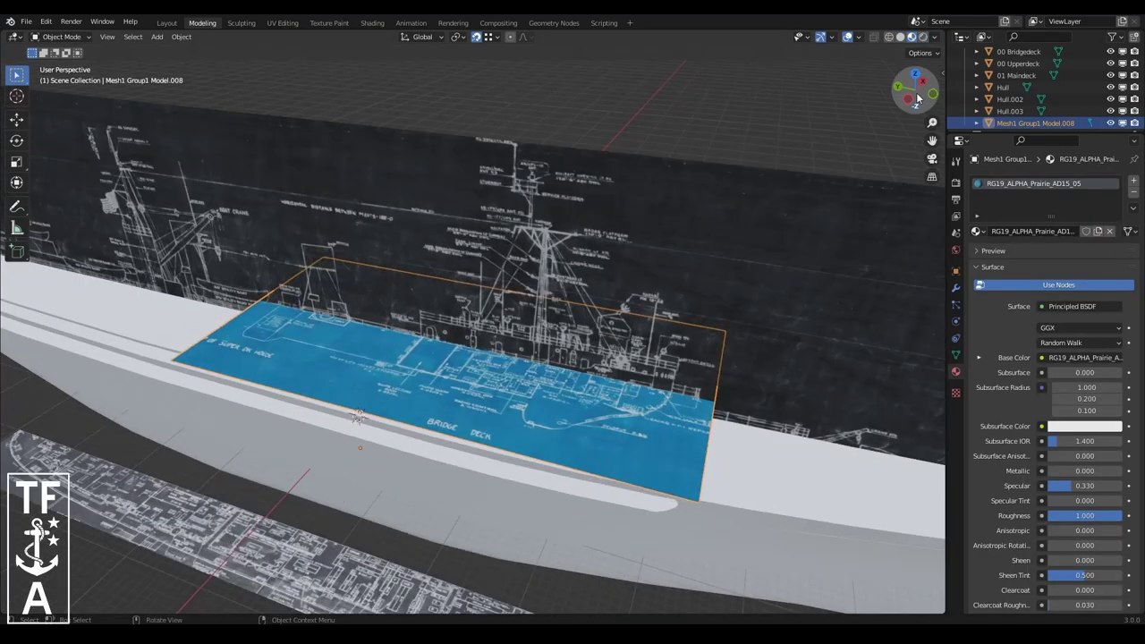
drag(914, 90, 904, 98)
- Add a circle mesh, delete it, and add a fresh circle
click(157, 37)
click(273, 76)
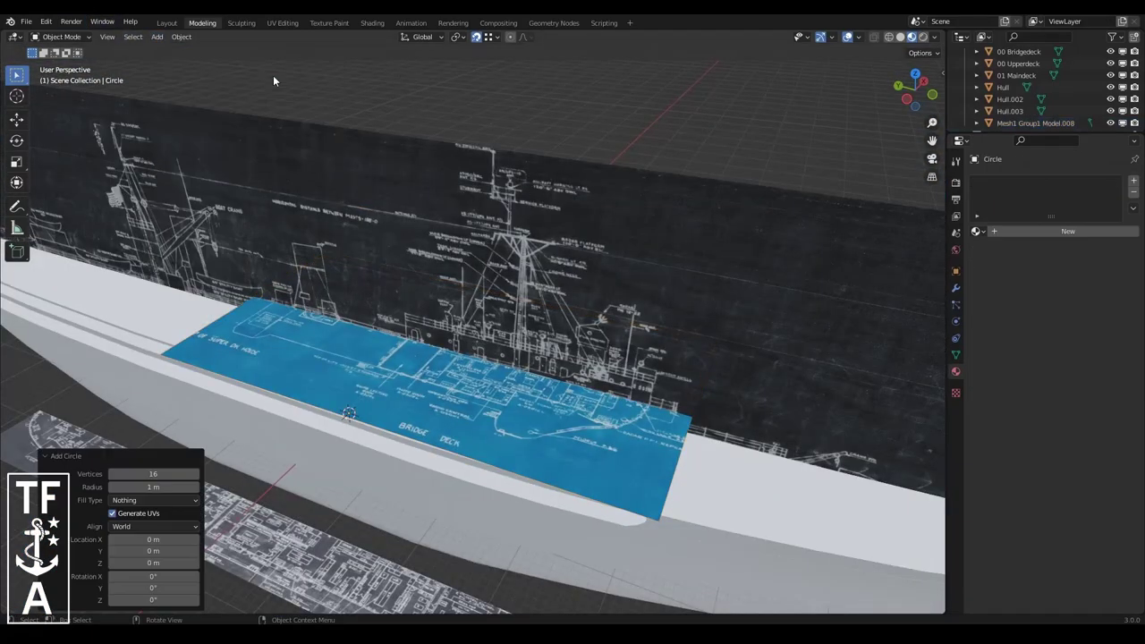
scroll(1020, 81, up, 3)
key(Delete)
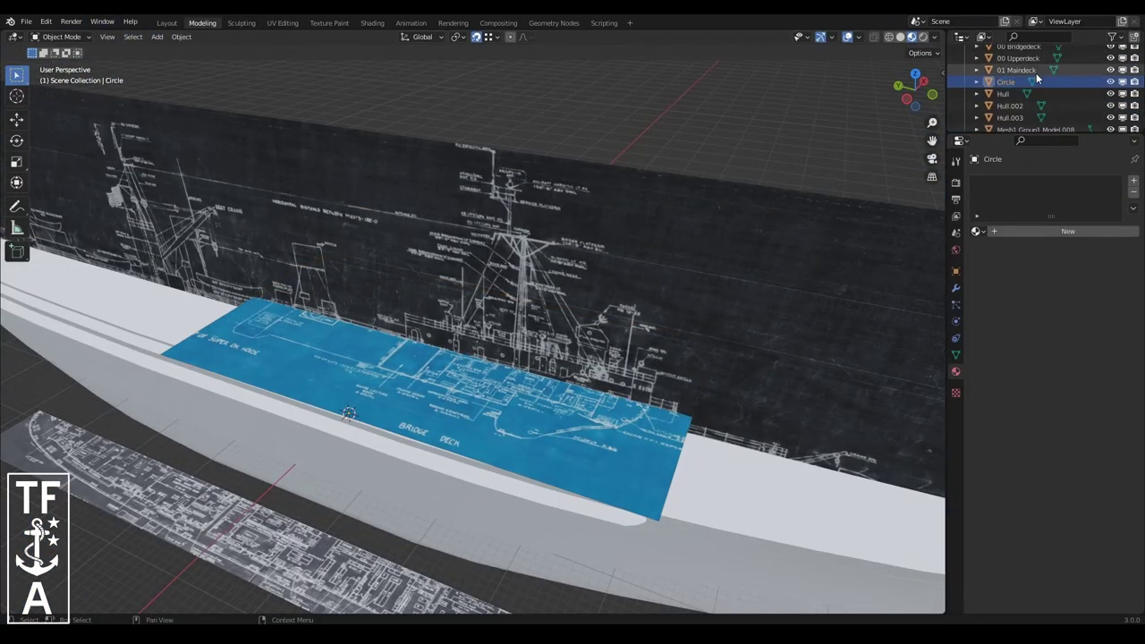
click(157, 37)
click(273, 75)
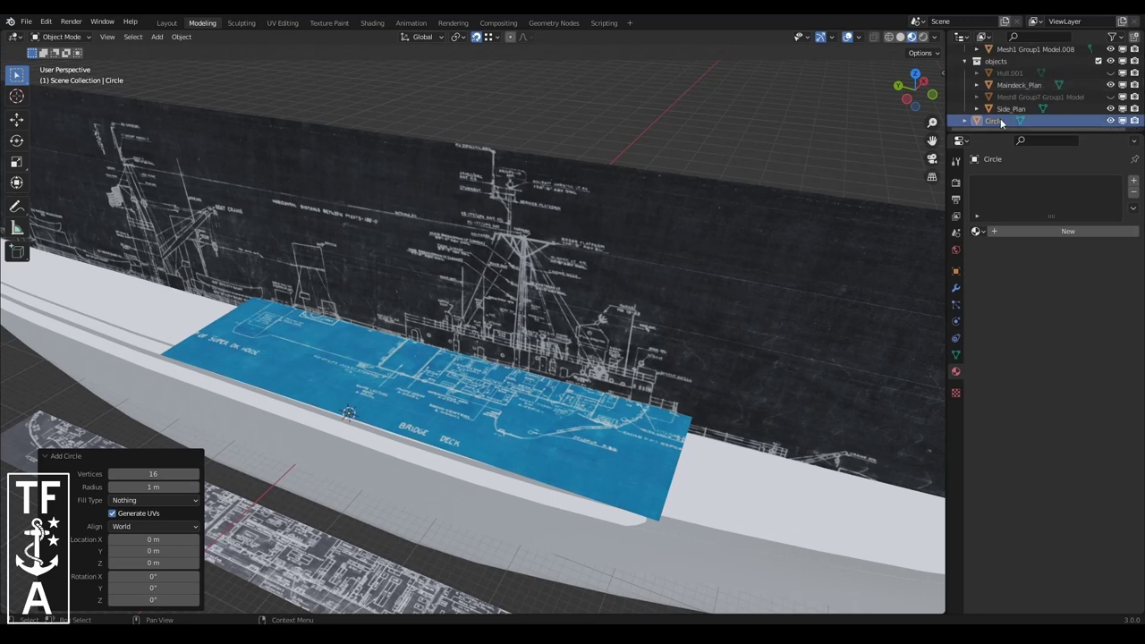
- Move the Circle into Collection, raise it to Z 15.927 m and scale it to 3.717
drag(1020, 117, 1016, 64)
click(352, 311)
key(g)
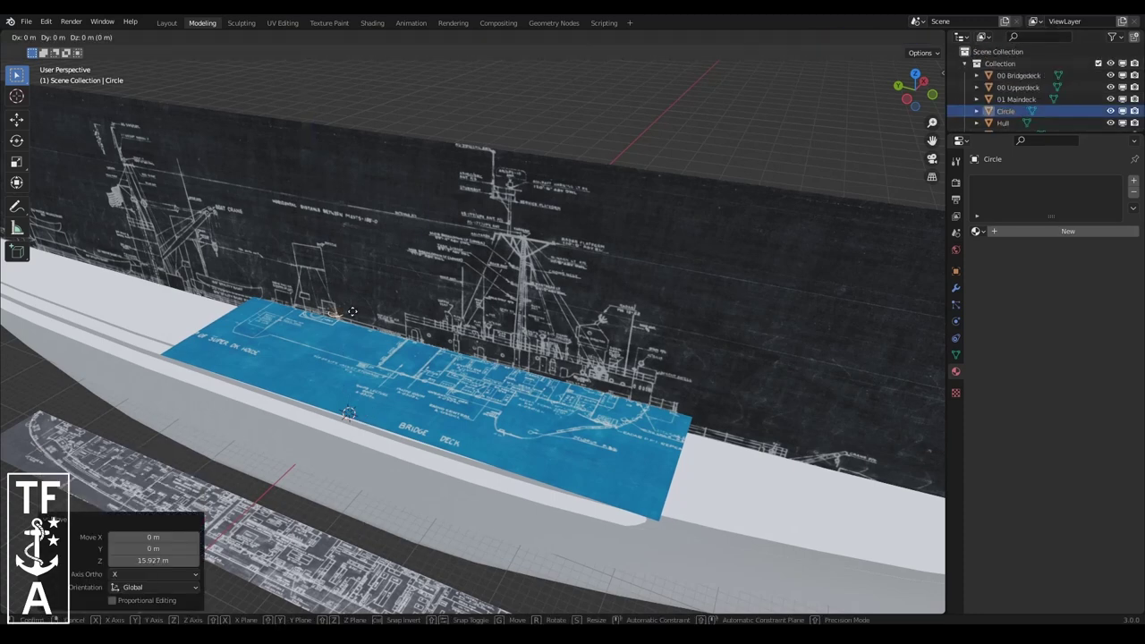
click(349, 414)
click(99, 37)
- In the multi-view layout, move the Circle to Y -32.487 m, scale it to 6.847, and fill it with a face
click(166, 22)
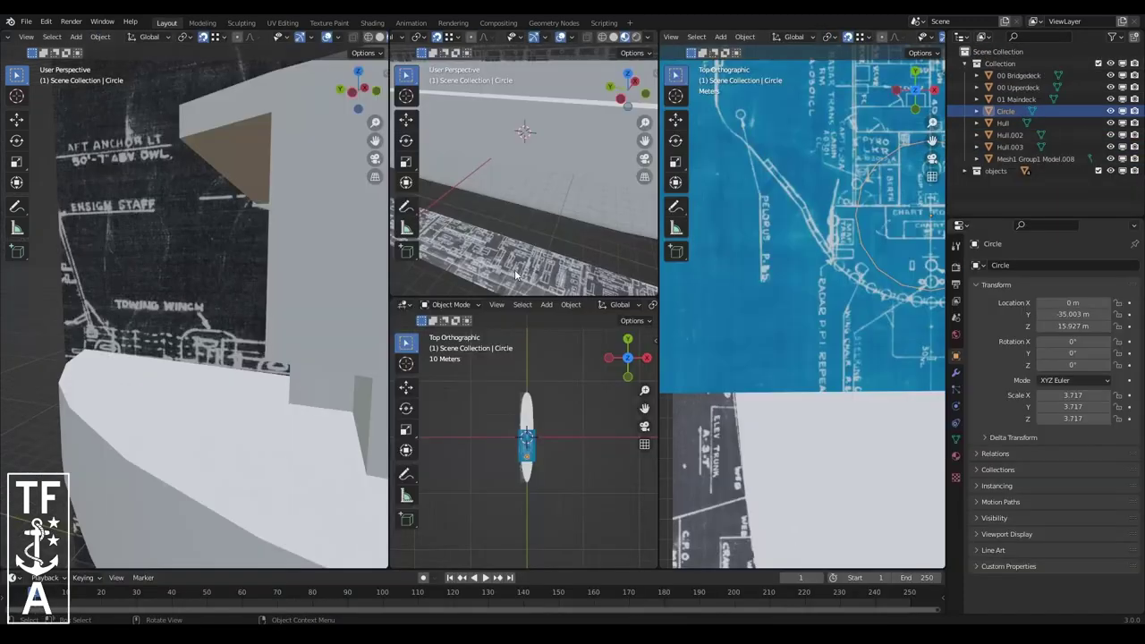
scroll(595, 410, up, 3)
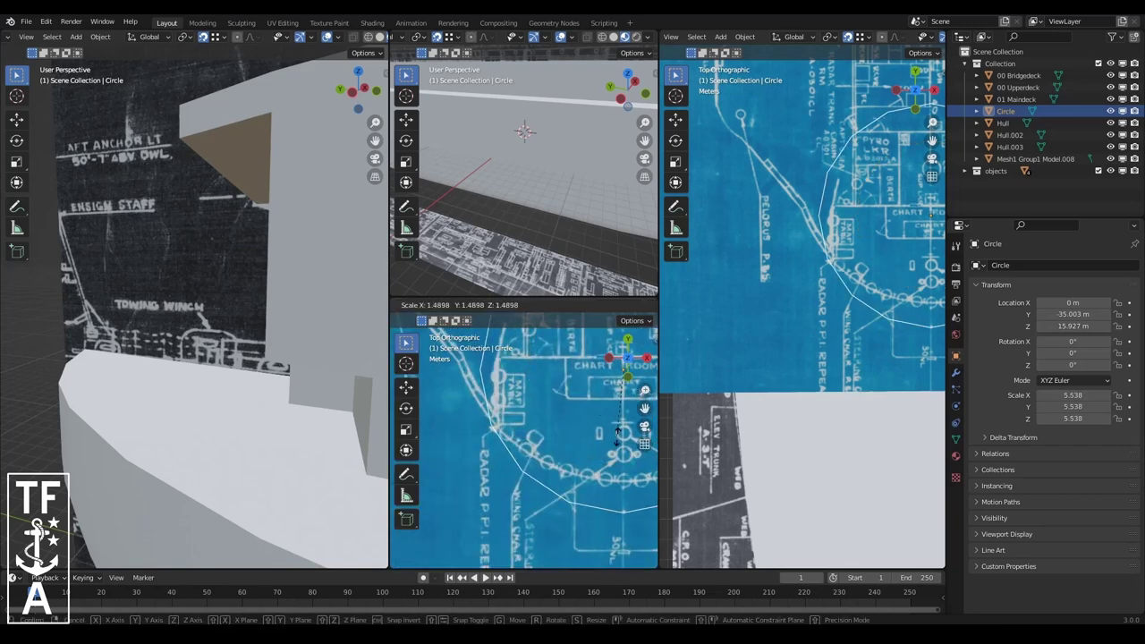
key(g)
key(y)
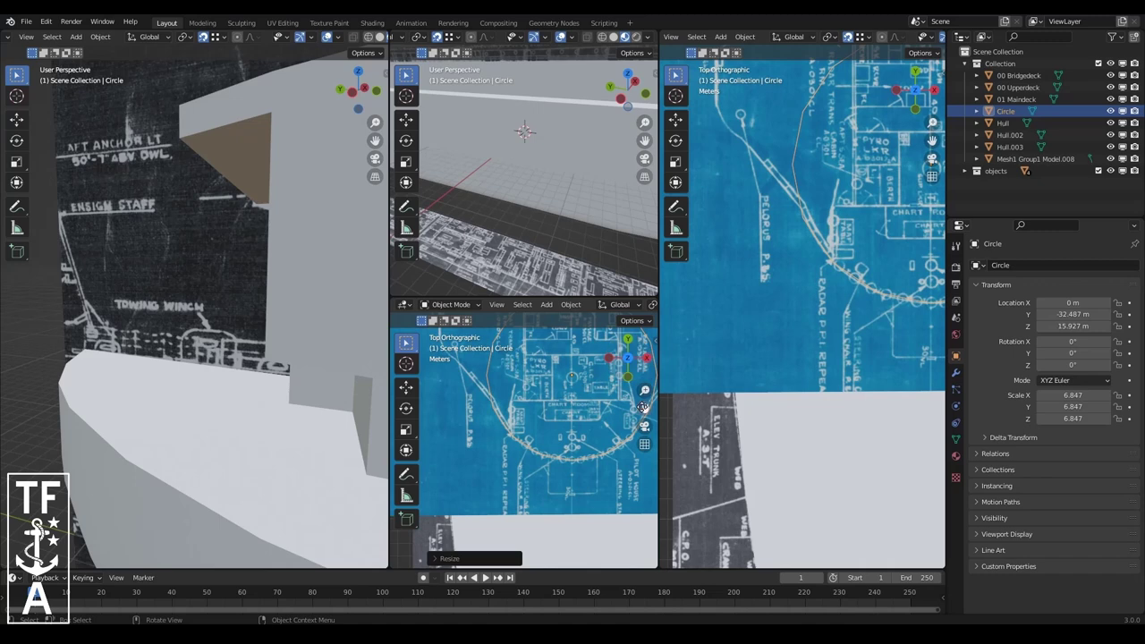
click(473, 383)
key(Tab)
key(f)
scroll(473, 383, down, 4)
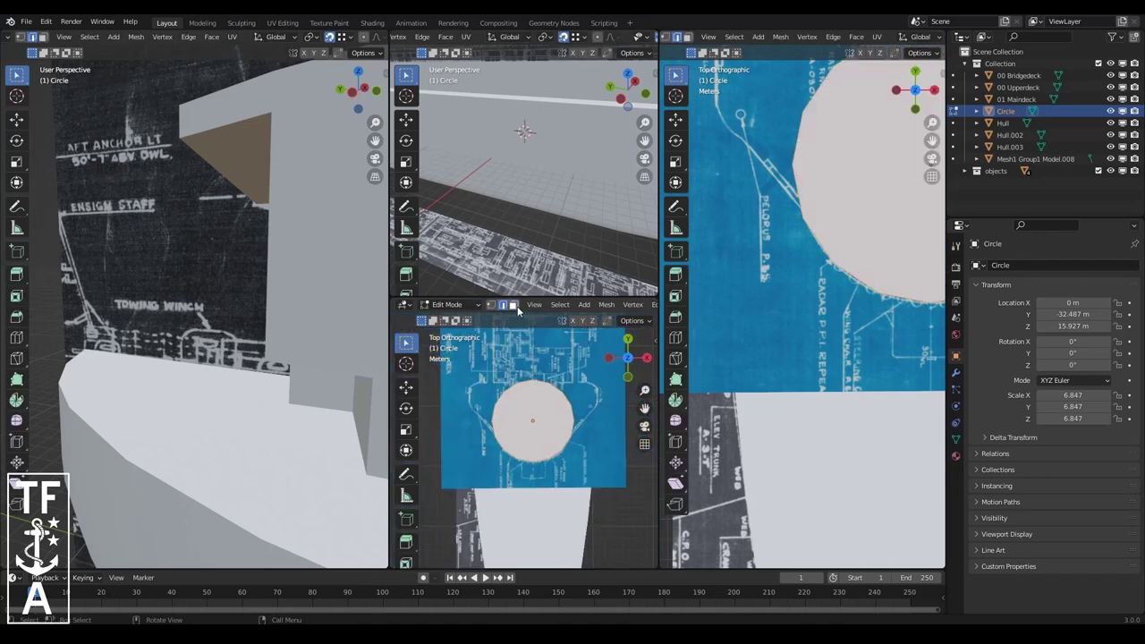
click(566, 405)
- Drag circle vertices up-left onto the bridge-deck outline on the blueprint
scroll(531, 420, up, 4)
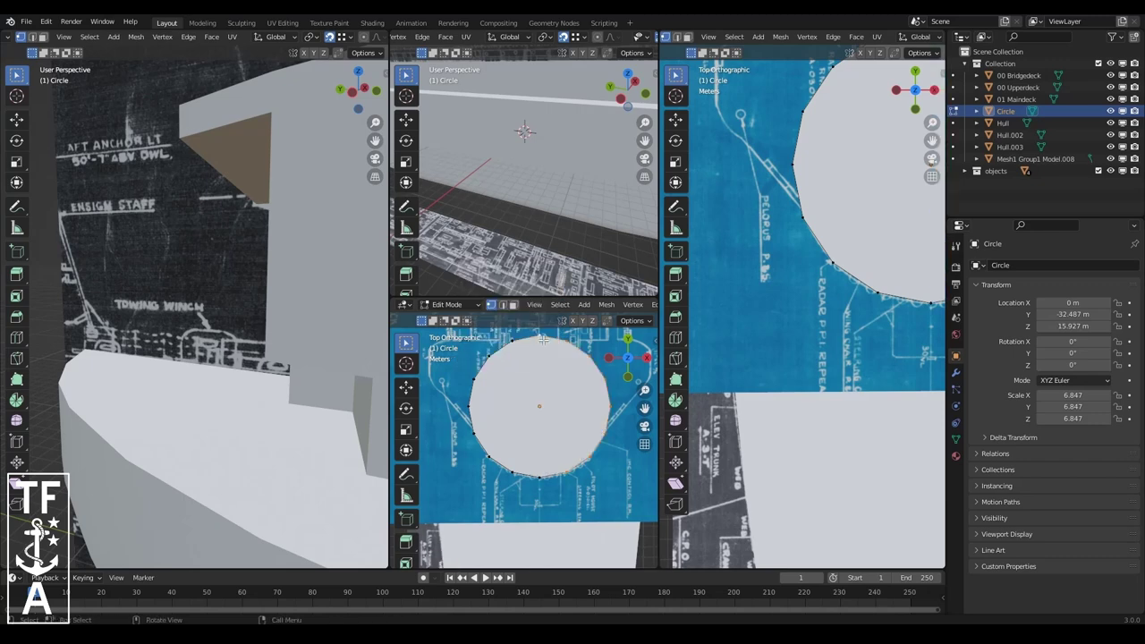
drag(647, 134, 641, 152)
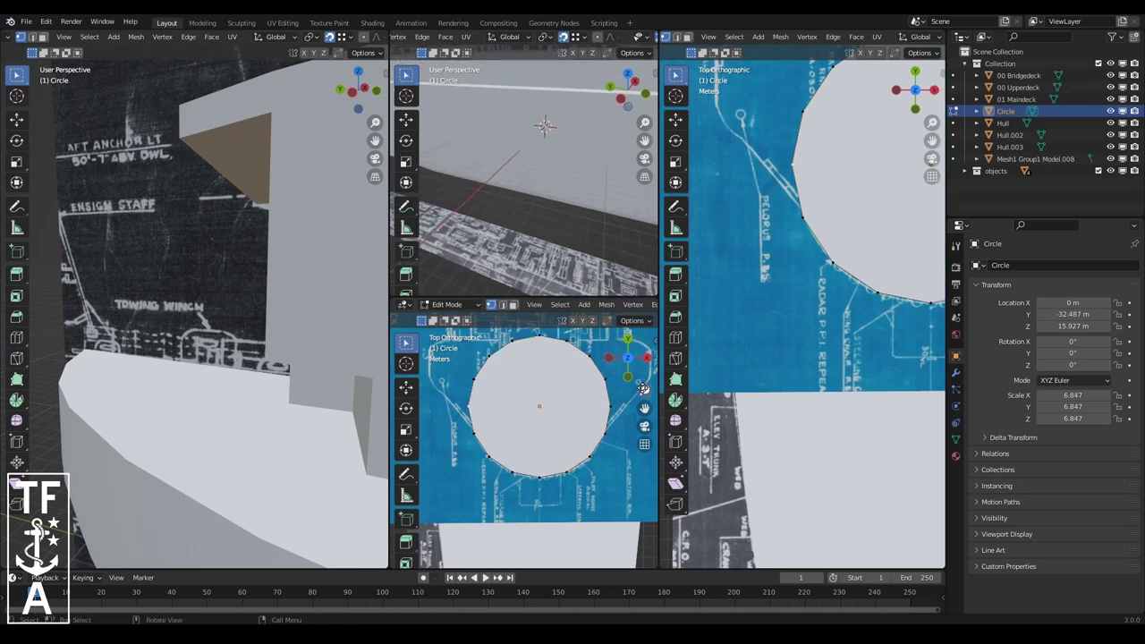
scroll(792, 331, down, 3)
scroll(792, 331, up, 3)
scroll(792, 331, up, 4)
scroll(792, 331, down, 2)
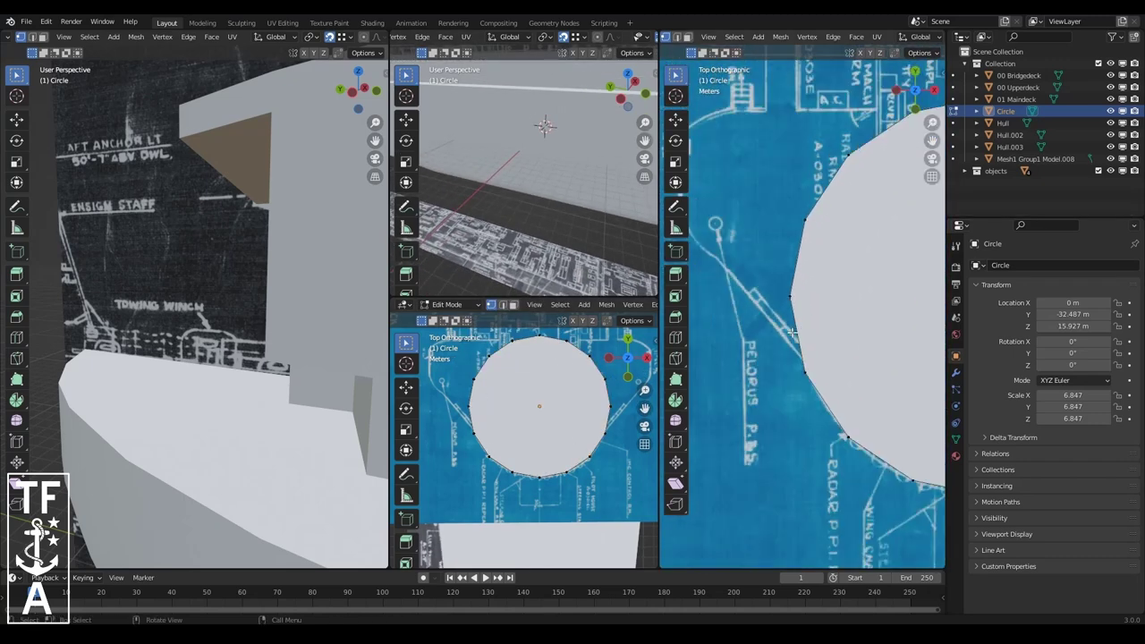
mouse_move(799, 310)
mouse_down()
mouse_move(775, 238)
mouse_move(762, 303)
mouse_up()
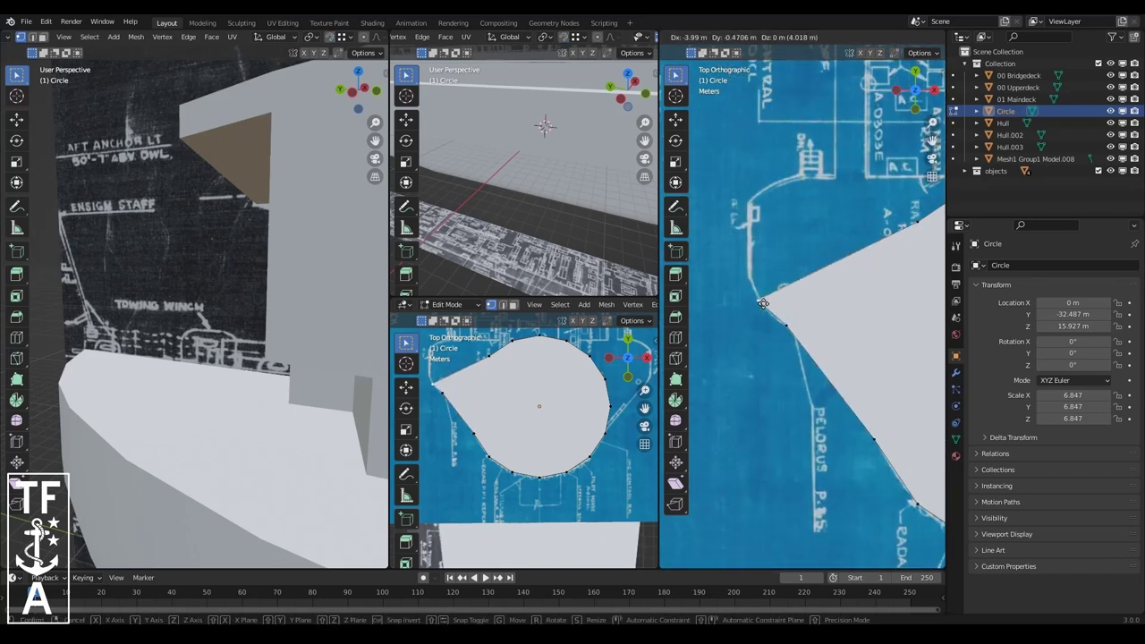
scroll(913, 268, down, 1)
scroll(912, 340, down, 1)
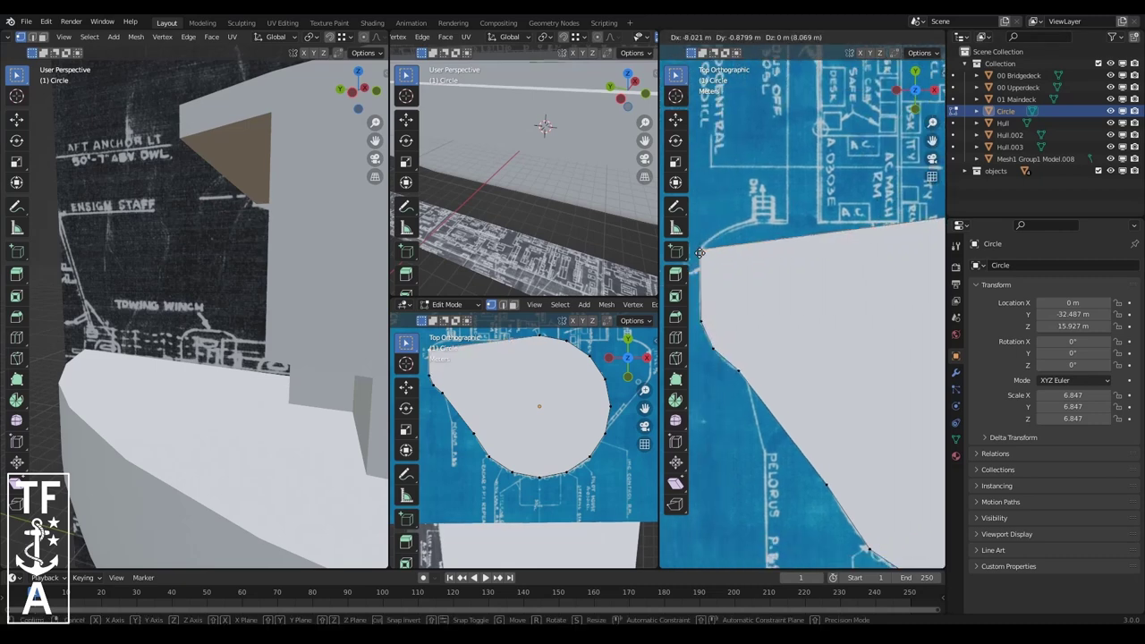
scroll(911, 396, down, 1)
scroll(910, 397, up, 3)
drag(911, 396, 759, 278)
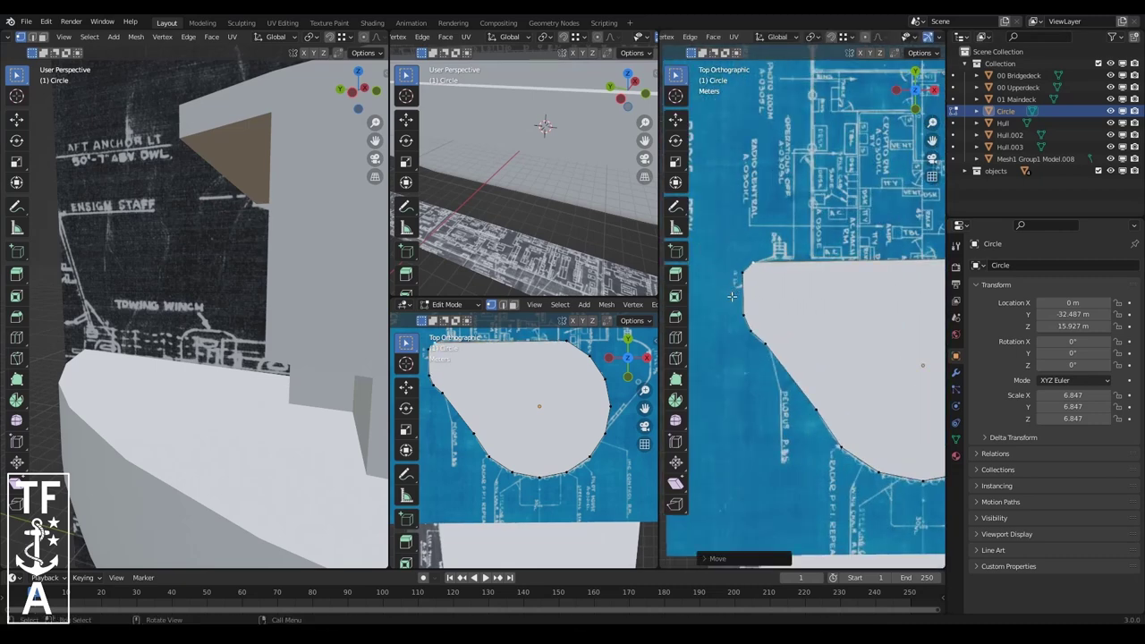
key(g)
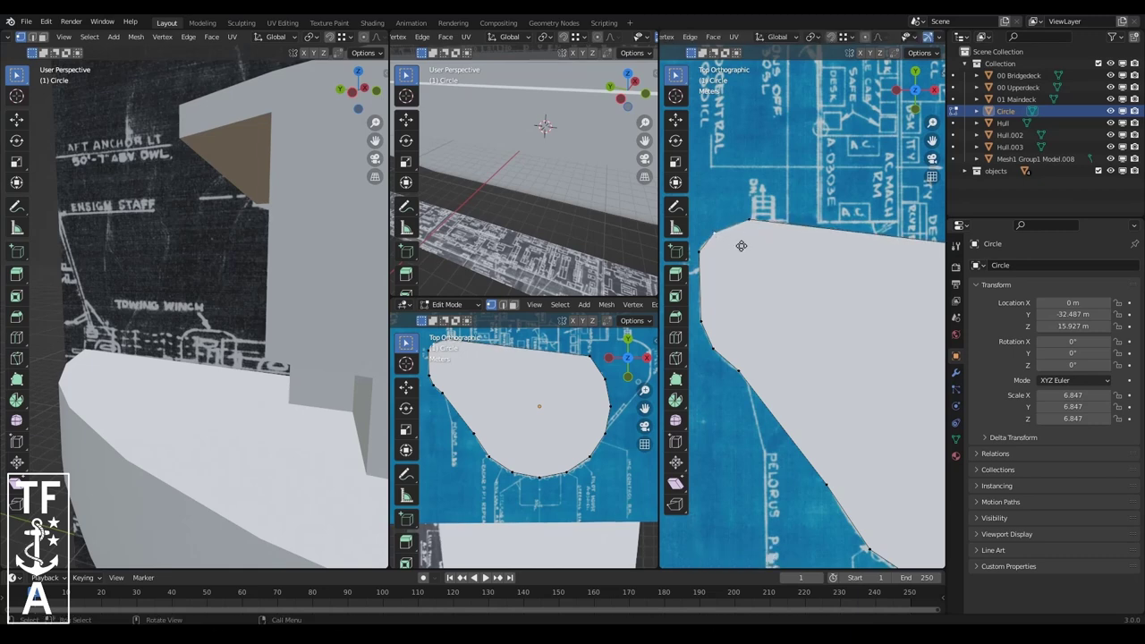
click(825, 257)
- Turn on snapping and try another vertex move, cancelling it
scroll(825, 257, down, 2)
scroll(825, 257, up, 2)
key(shift+Tab)
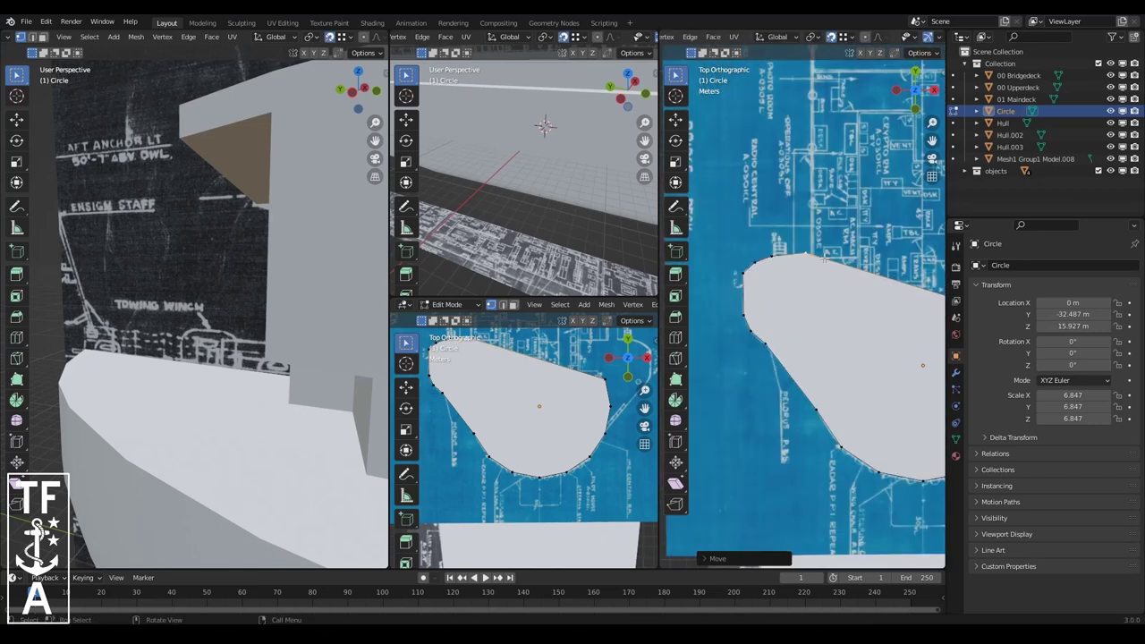
drag(827, 311, 822, 224)
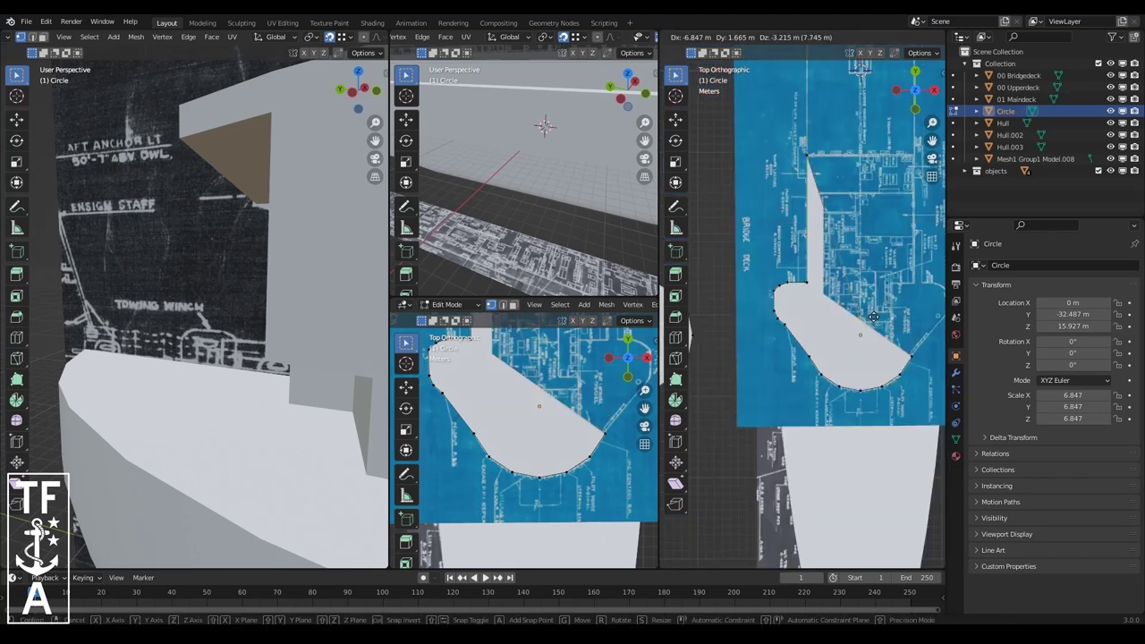
key(Escape)
- Slide the straight-section vertices sideways and along the curve to fit the outline
shift+middle_drag(898, 368, 845, 430)
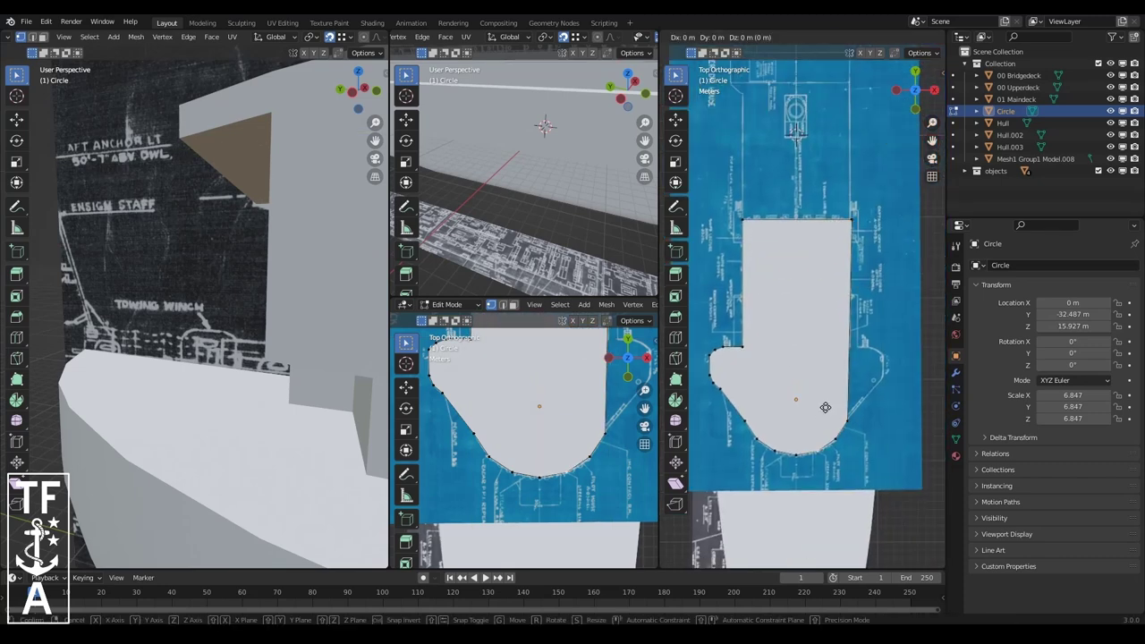
key(g)
click(827, 278)
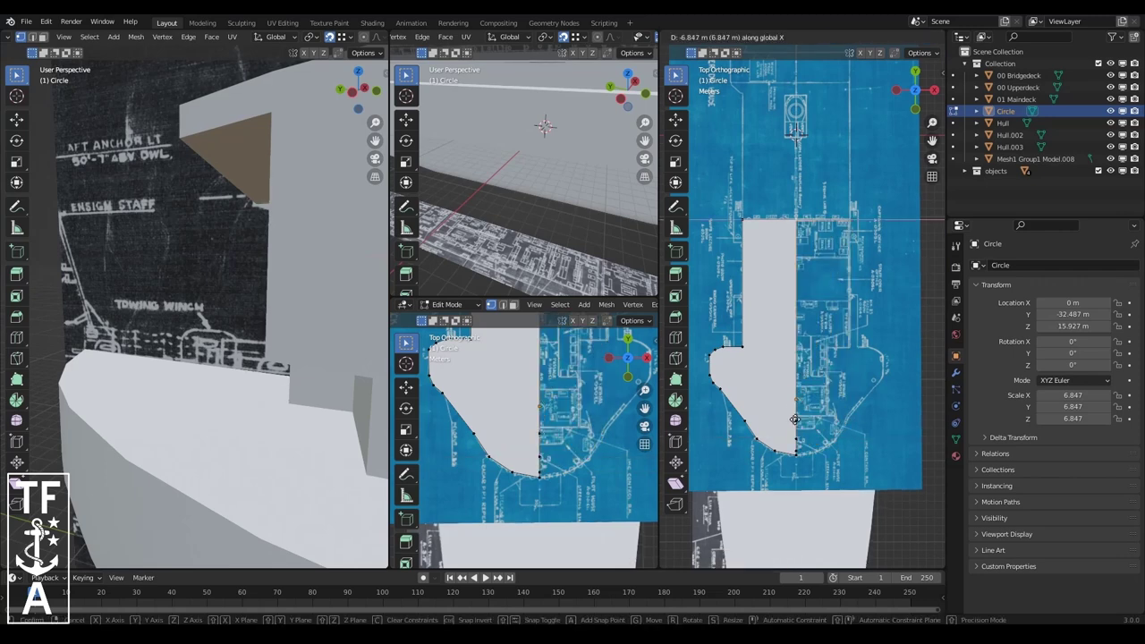
scroll(837, 286, up, 2)
scroll(837, 285, up, 2)
scroll(836, 285, up, 3)
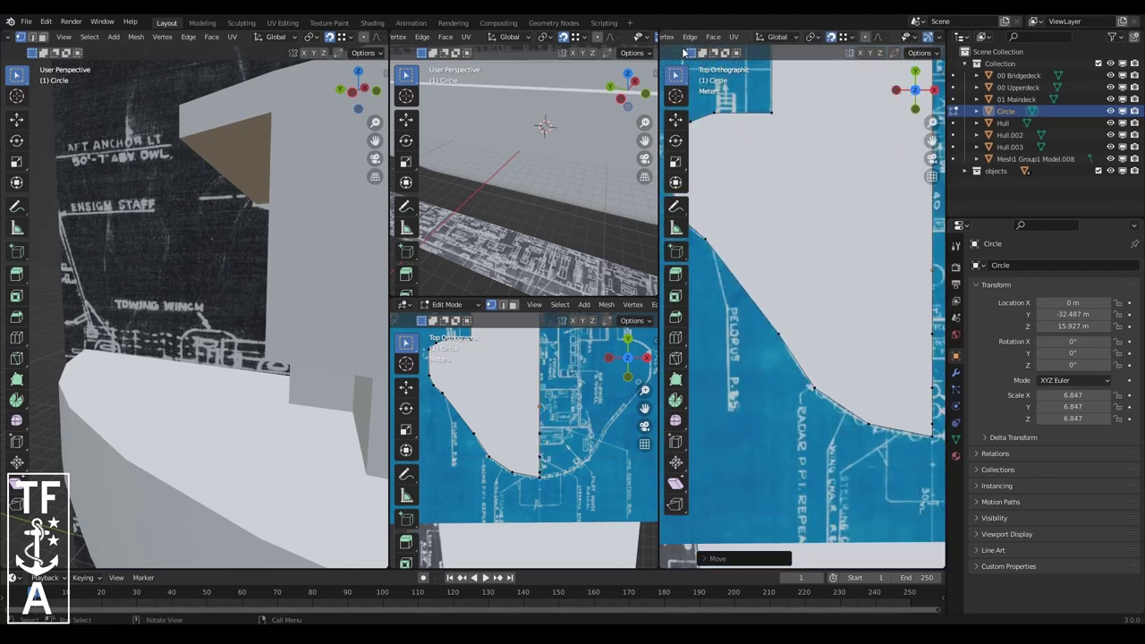
scroll(763, 286, up, 2)
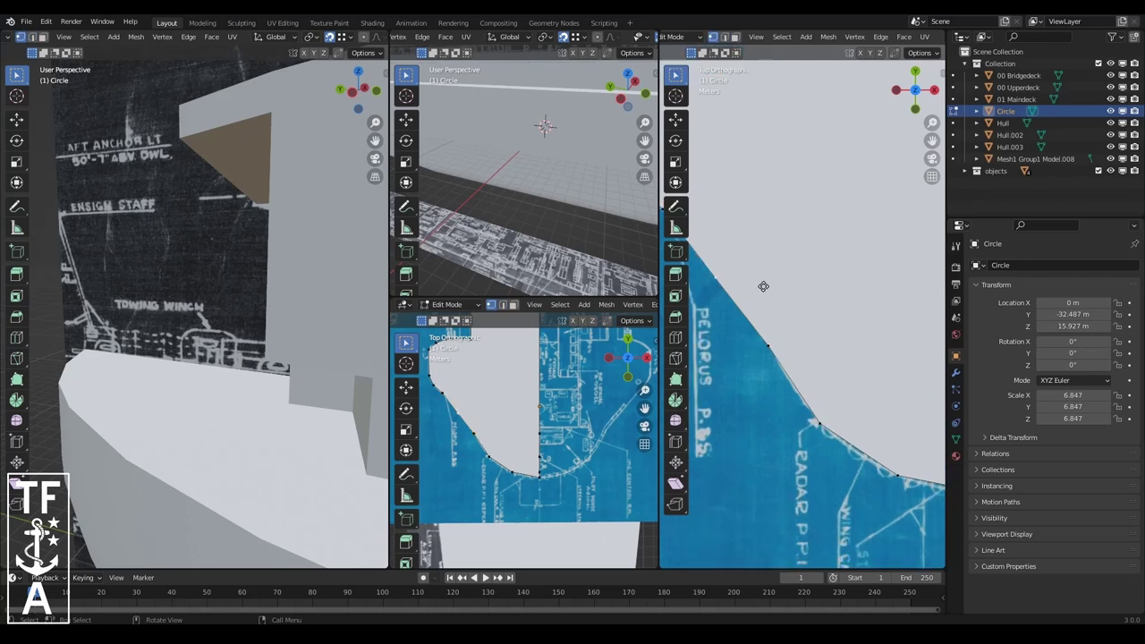
click(811, 338)
scroll(808, 269, down, 1)
scroll(808, 269, down, 2)
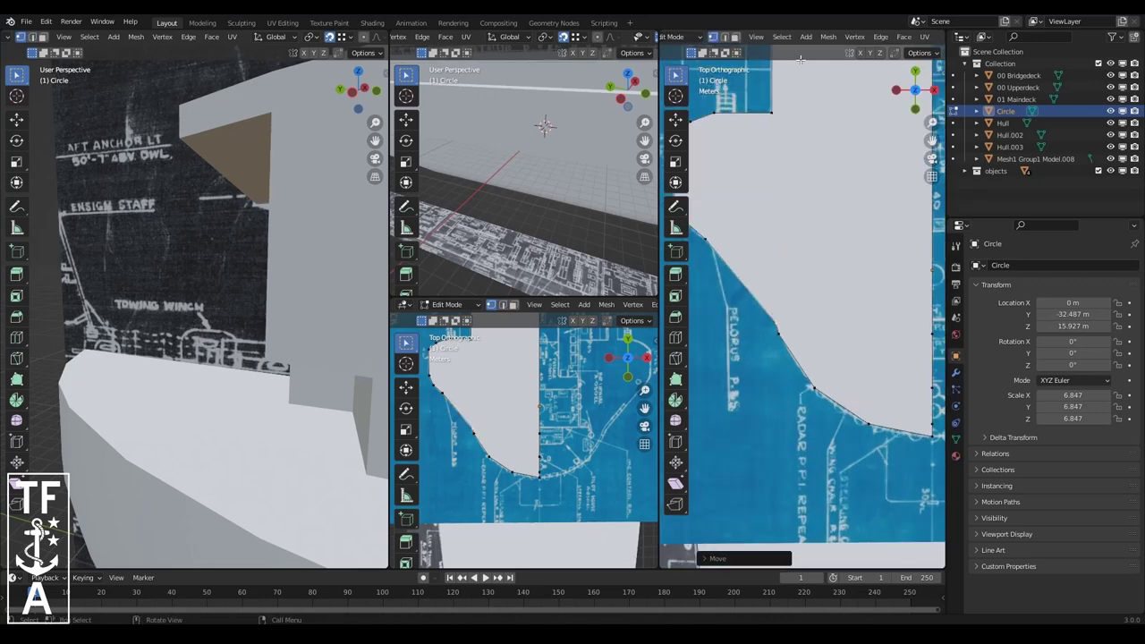
- Subdivide the selected edges, reposition the new vertex, and triangulate the faces
right_click(931, 277)
click(931, 277)
scroll(892, 115, down, 2)
click(784, 315)
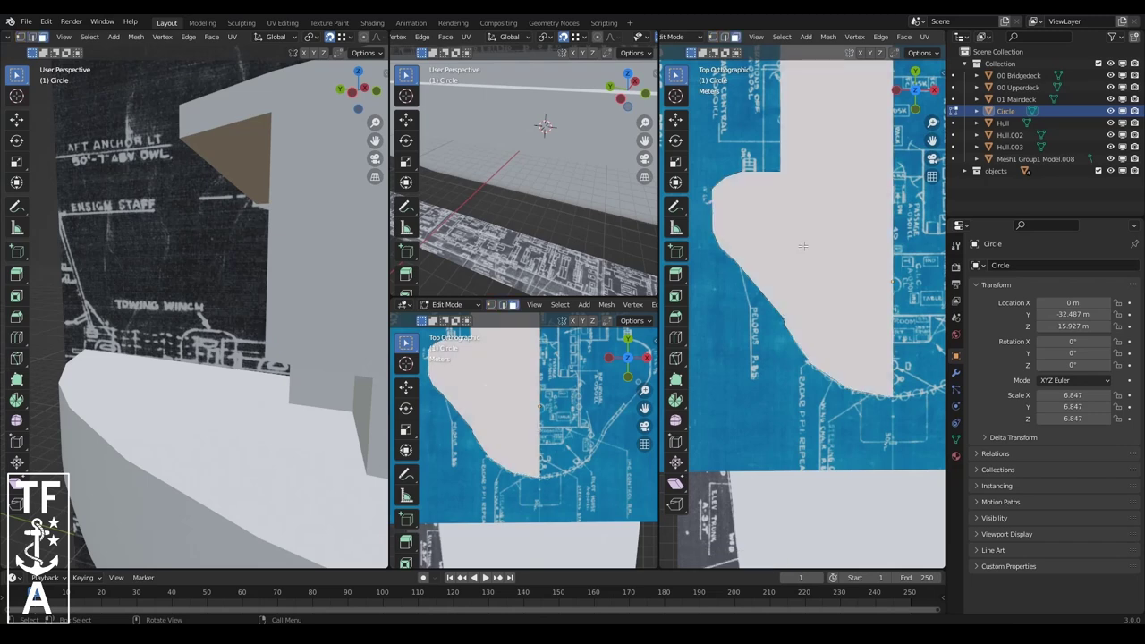
click(905, 37)
click(939, 122)
scroll(806, 268, up, 2)
- Subdivide another edge, move its new vertex, and triangulate the upper face
key(ctrl+e)
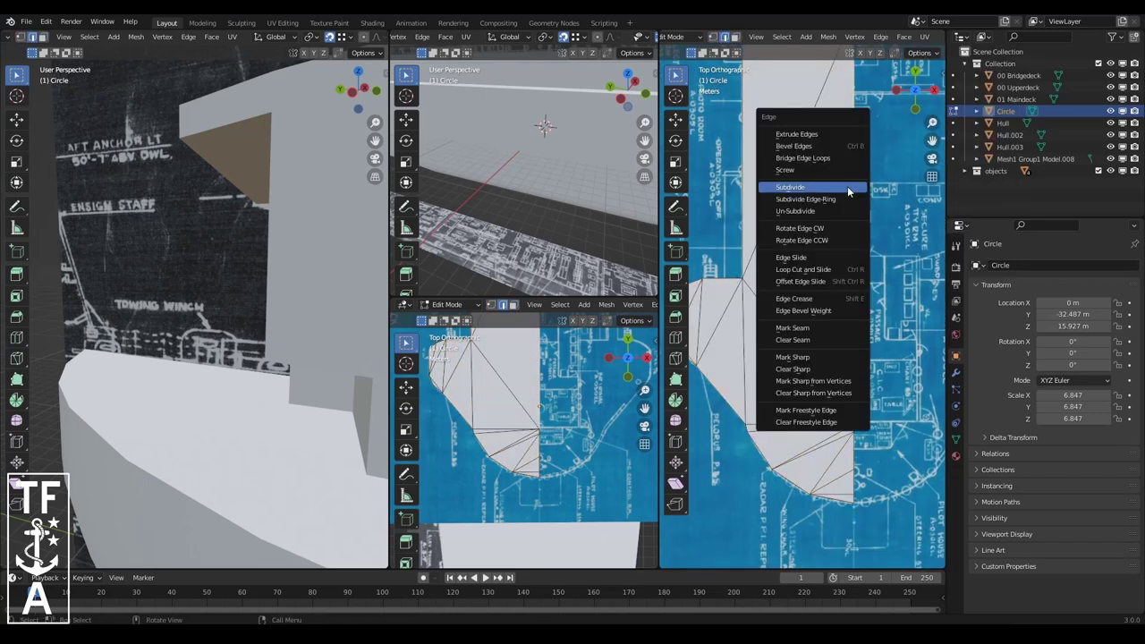
click(848, 191)
key(g)
click(749, 51)
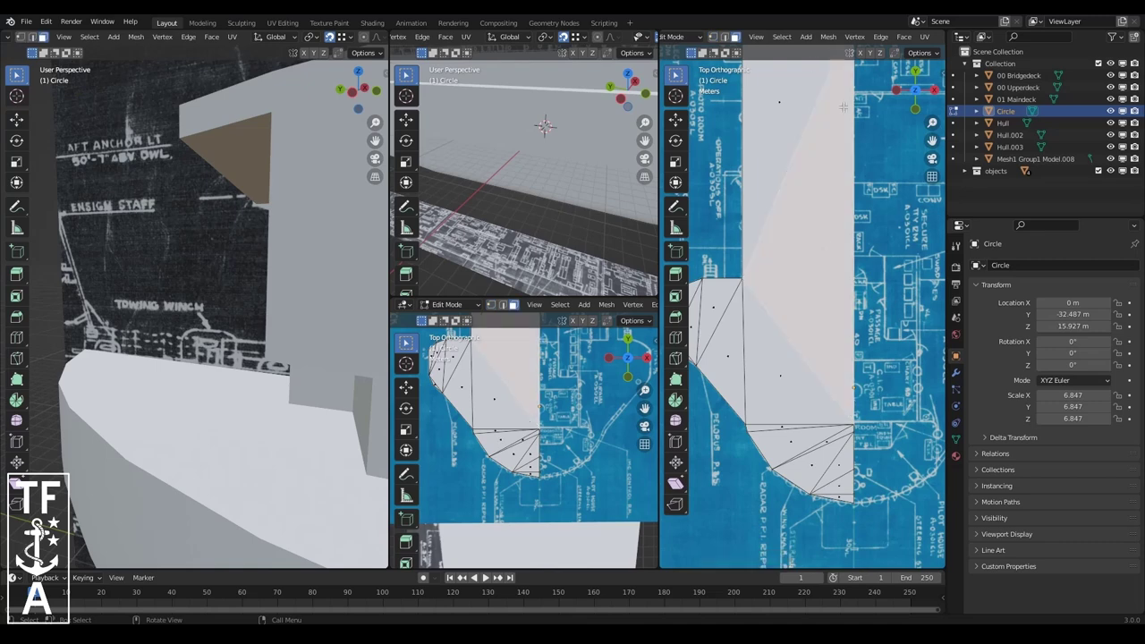
key(ctrl+t)
scroll(825, 438, up, 1)
- Rotate the selected edges to re-cut the triangles
key(ctrl+e)
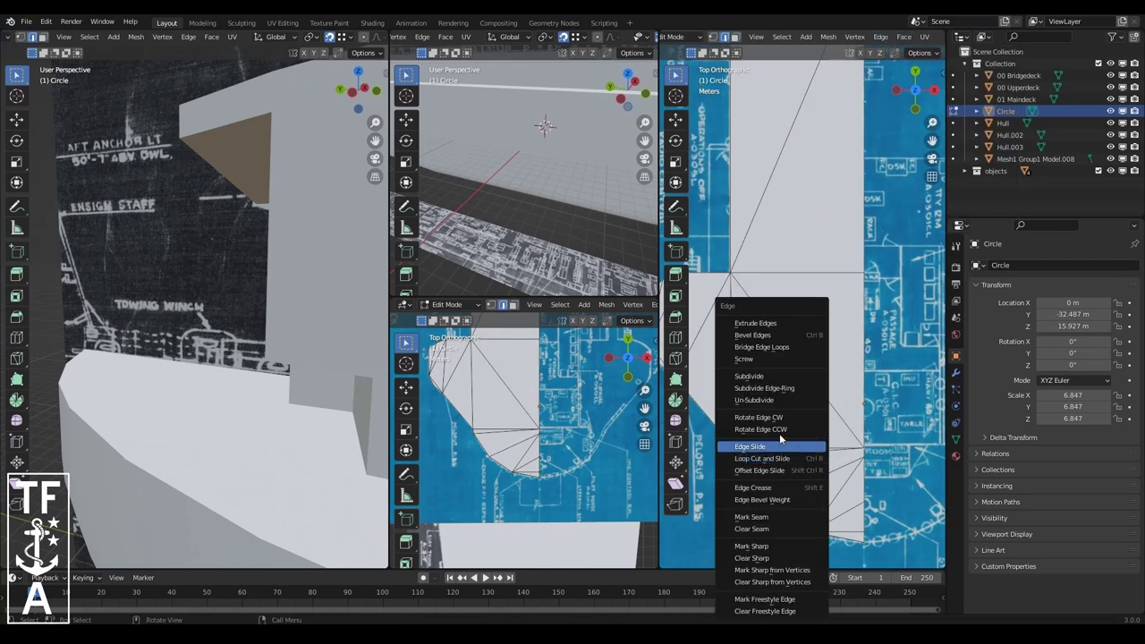
click(821, 440)
key(ctrl+e)
click(820, 478)
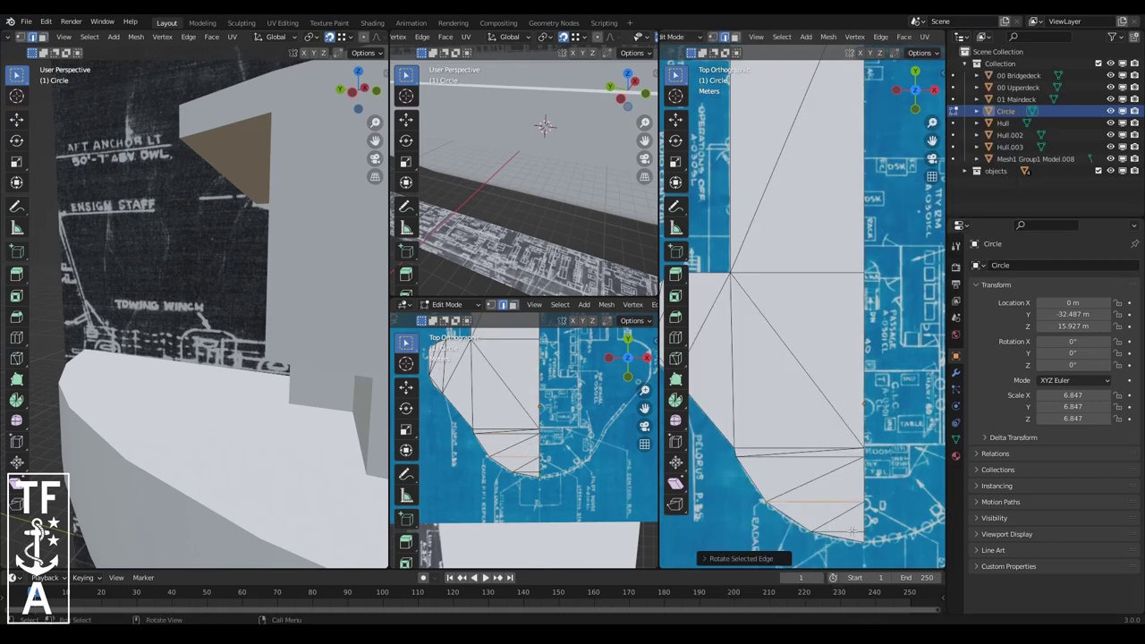
scroll(852, 531, down, 5)
- Try converting all faces to quads, undo it, and return to the single-view Modeling workspace
key(a)
click(903, 37)
click(931, 152)
scroll(835, 244, up, 2)
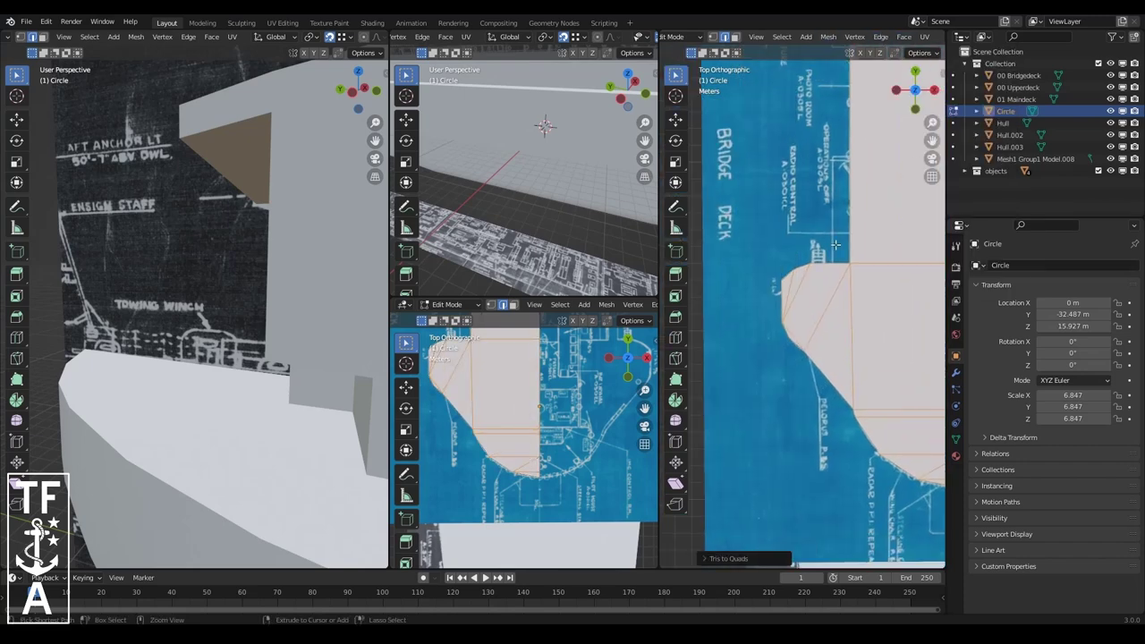
scroll(805, 260, up, 2)
key(ctrl+z)
scroll(904, 311, down, 1)
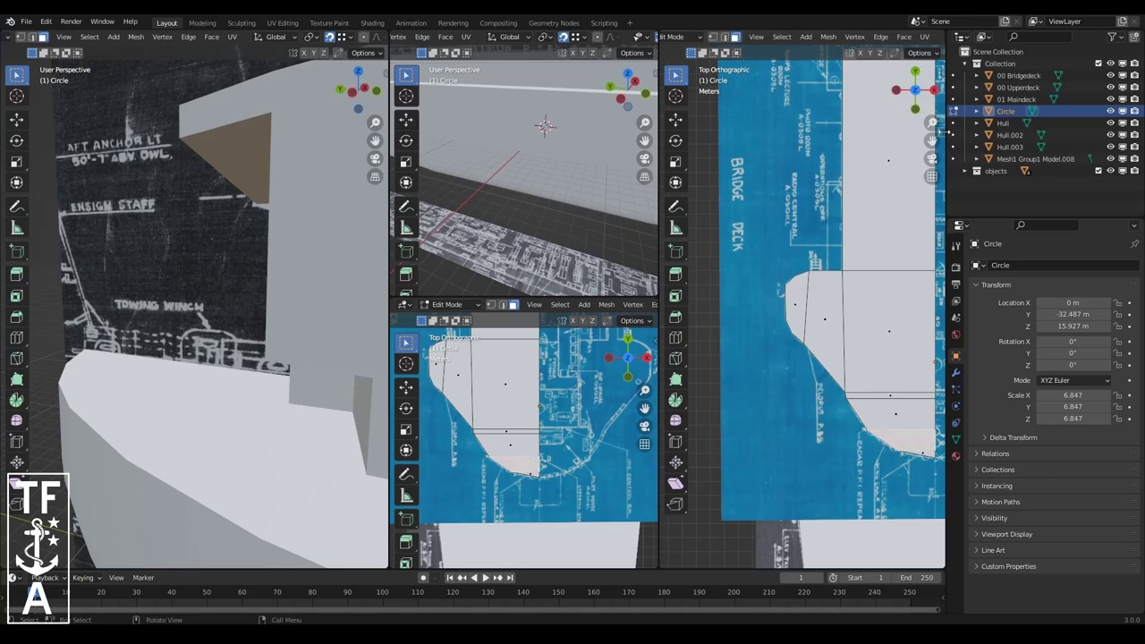
scroll(850, 268, up, 2)
middle_drag(850, 269, 733, 235)
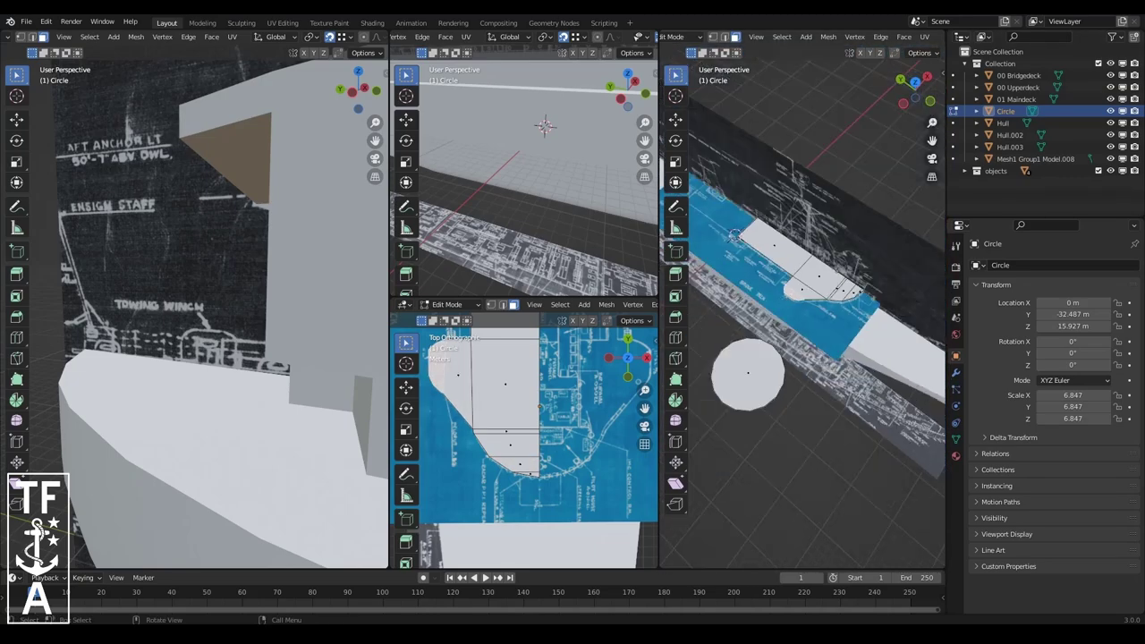
click(202, 23)
- Raise the outline face 1.7124 m and extrude it back down to the deck
key(a)
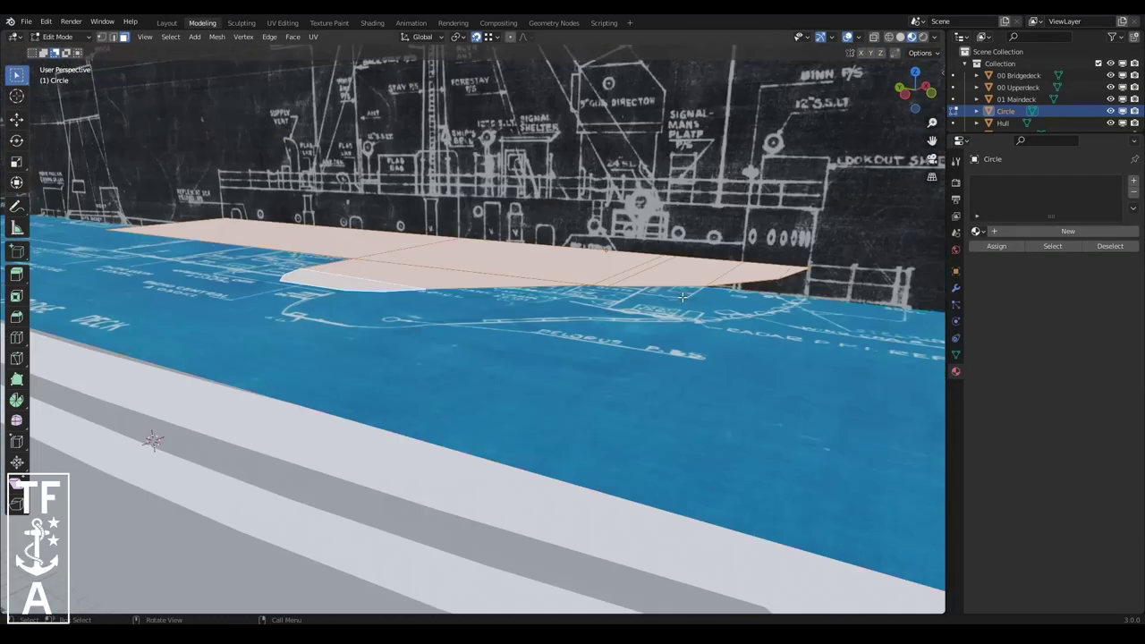
key(z)
click(687, 188)
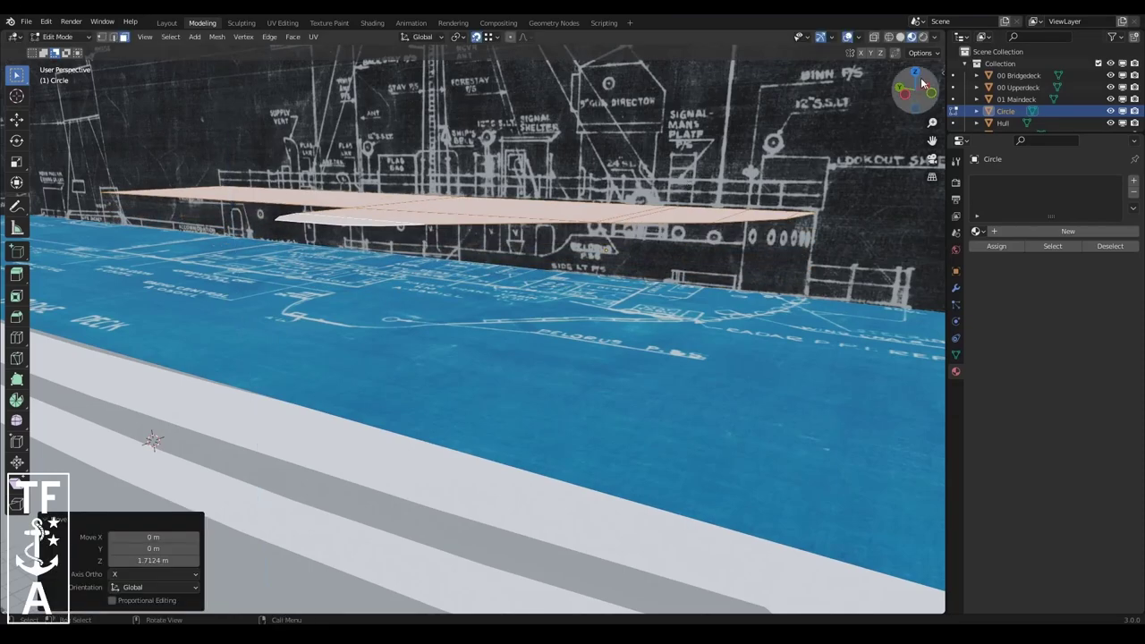
middle_drag(688, 187, 667, 220)
scroll(667, 220, up, 3)
key(e)
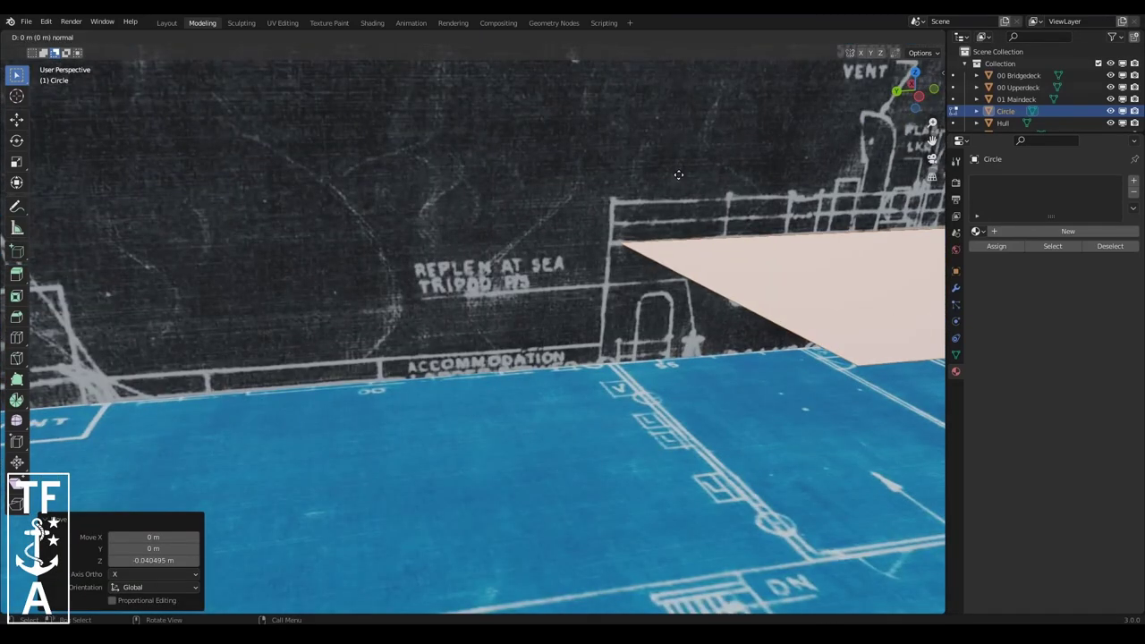
click(608, 430)
- Inspect the new block from low, top and side views and nudge its faces slightly along Z
scroll(376, 532, down, 5)
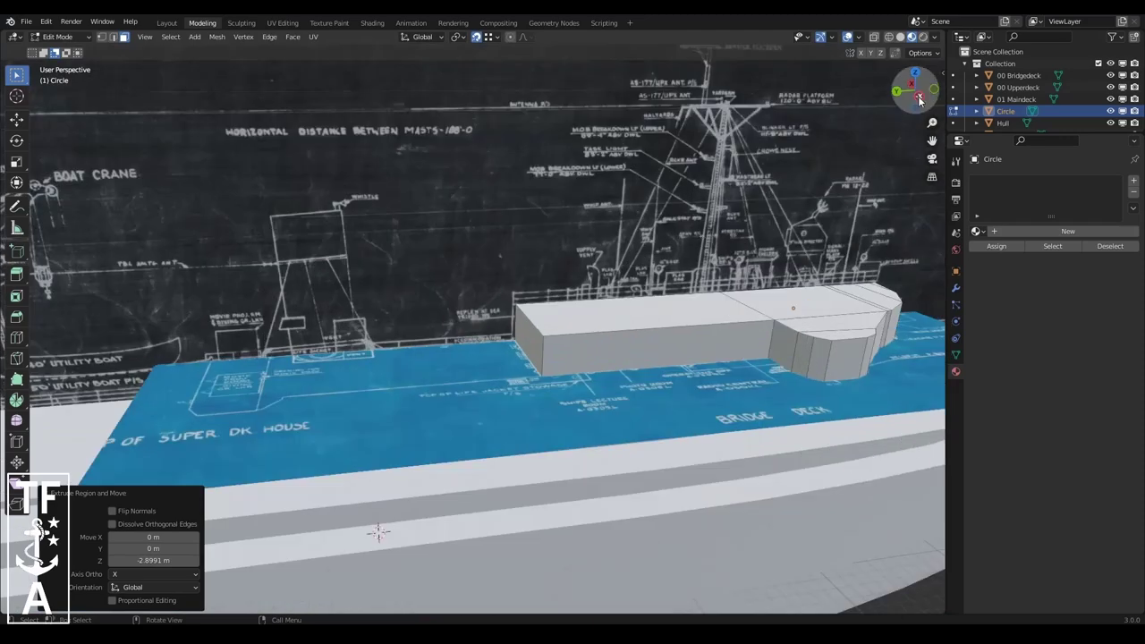
middle_drag(376, 531, 179, 401)
middle_drag(915, 91, 593, 266)
drag(931, 140, 932, 223)
key(g)
key(z)
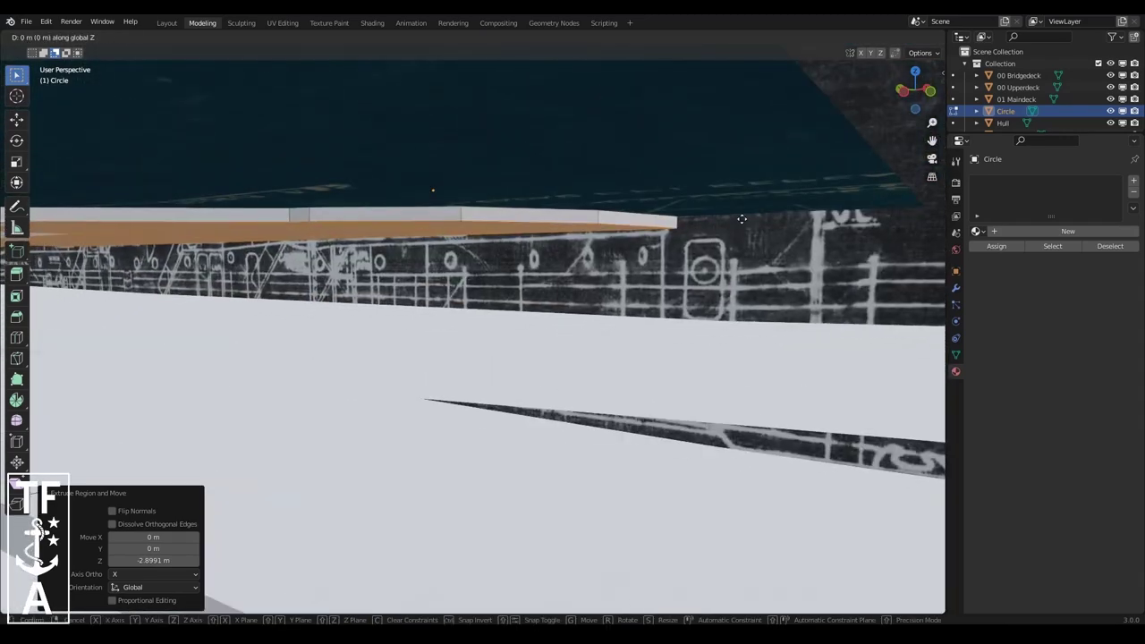
click(736, 227)
scroll(735, 227, down, 5)
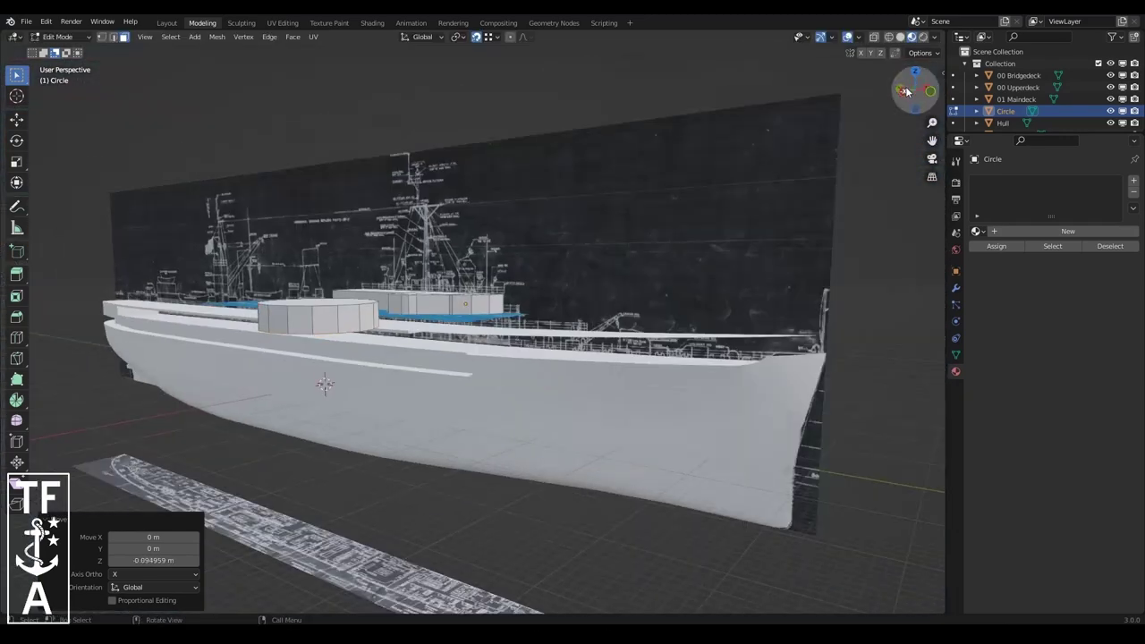
scroll(537, 357, up, 5)
mouse_move(537, 358)
middle_down()
mouse_move(448, 268)
mouse_move(536, 313)
middle_up()
- Return to Object Mode and hide the blueprint plane
key(Tab)
scroll(447, 313, down, 4)
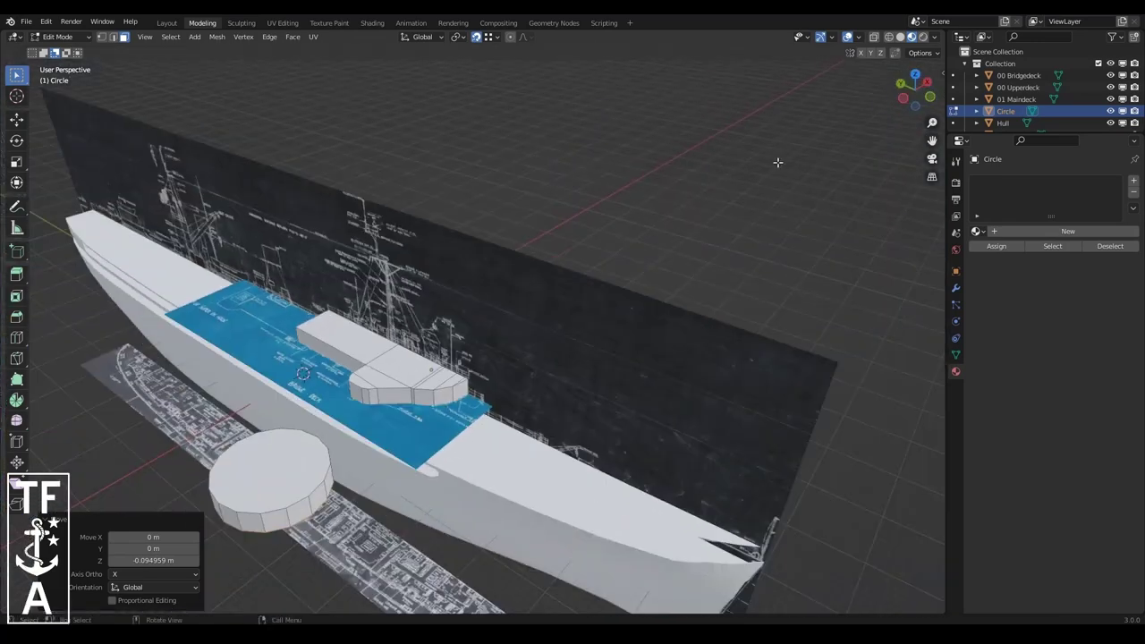
scroll(447, 313, up, 4)
middle_drag(447, 313, 358, 269)
click(201, 215)
key(h)
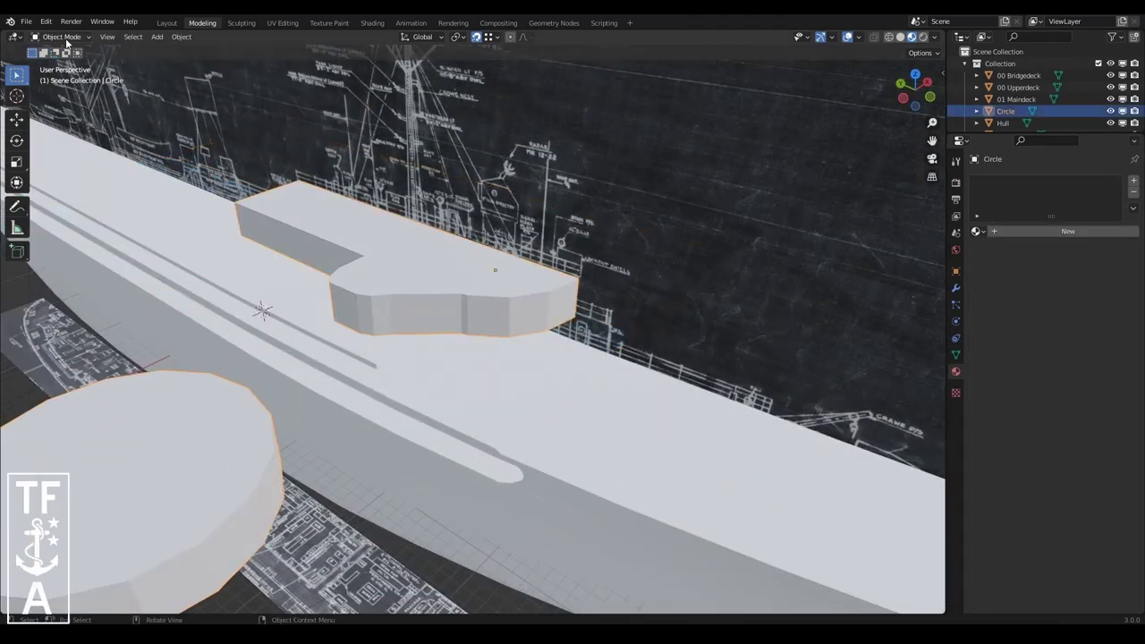
- Move the round disc onto the bridge deck along X, then shift it along the ship (Y)
click(134, 465)
key(Tab)
middle_drag(269, 402, 295, 473)
key(ctrl+l)
key(g)
key(x)
click(555, 358)
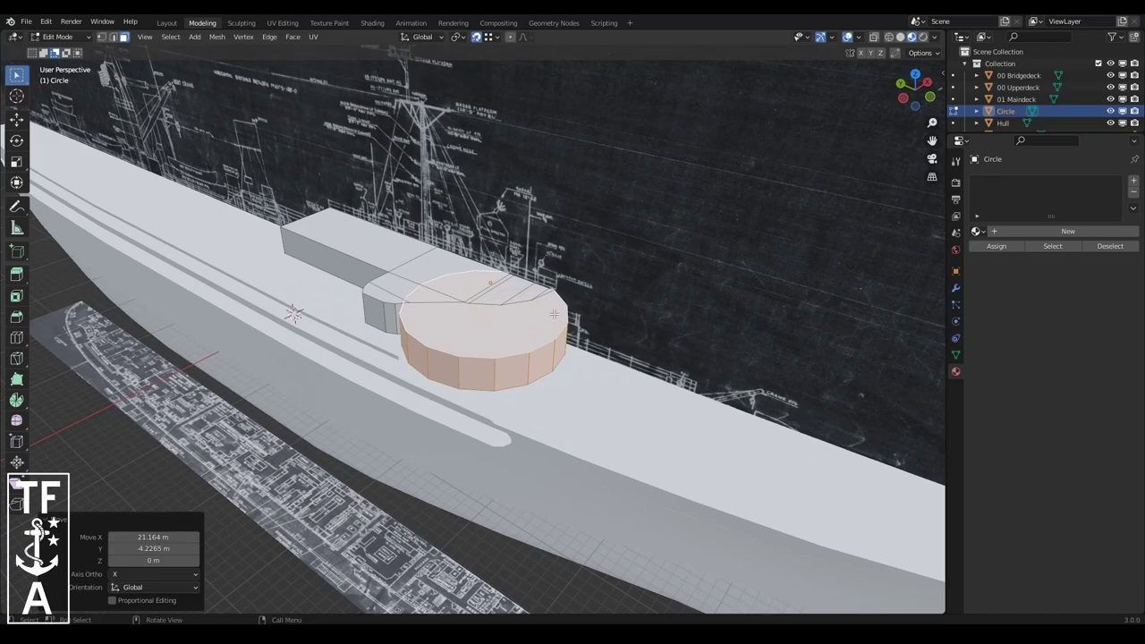
scroll(555, 358, up, 3)
key(g)
key(y)
click(617, 261)
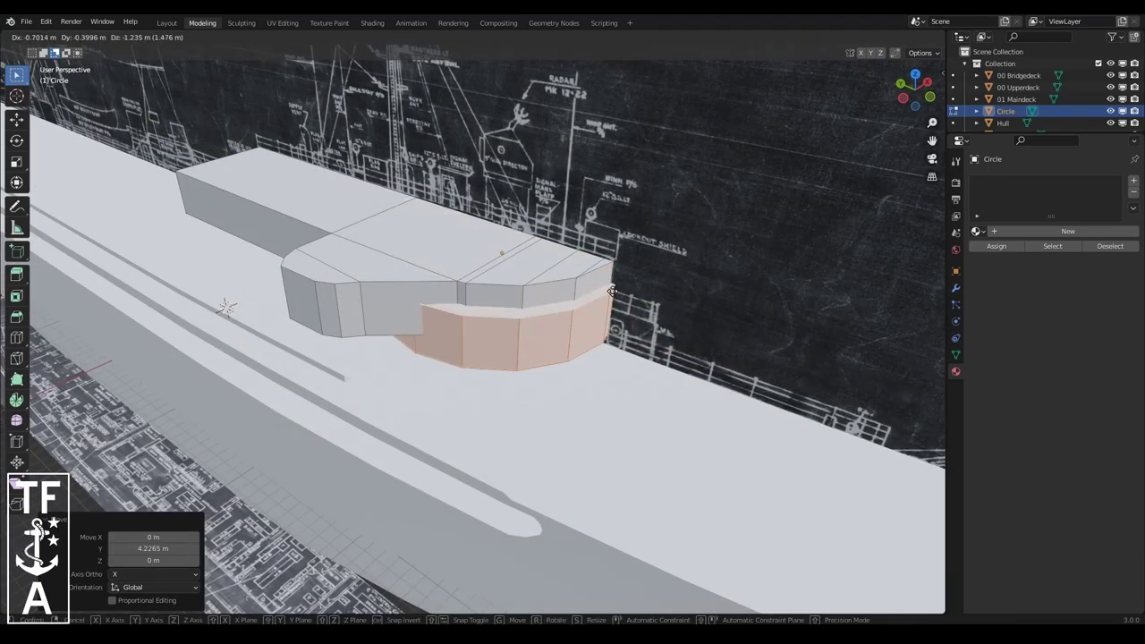
- Adjust the disc's height along Z
key(g)
key(z)
key(z)
right_click(616, 275)
scroll(617, 275, up, 1)
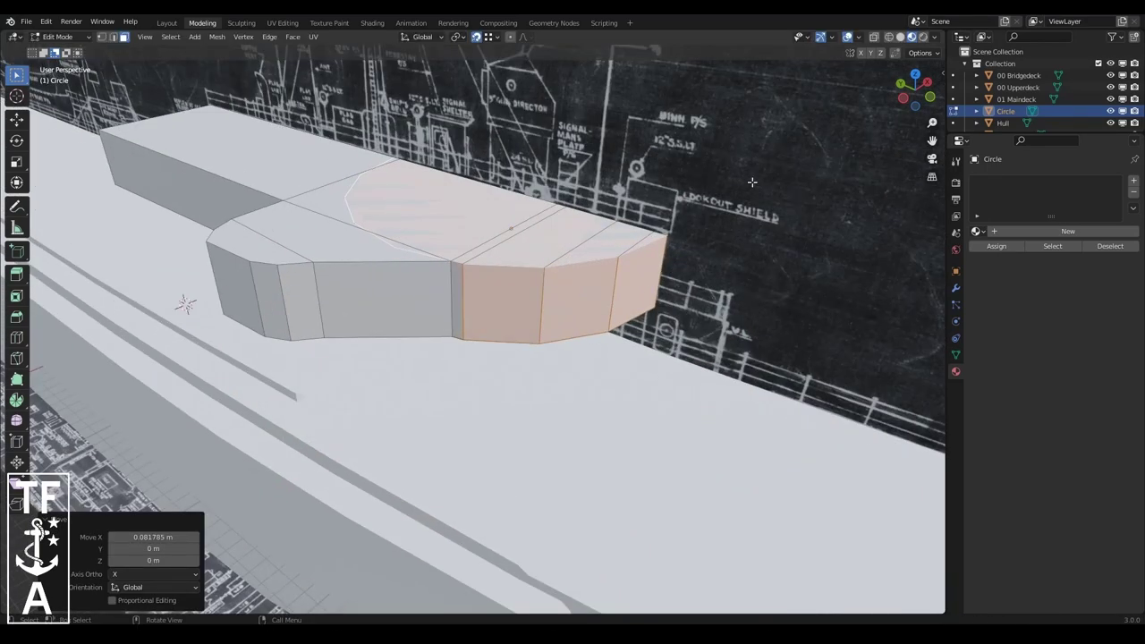
key(g)
key(z)
click(625, 286)
scroll(625, 285, down, 2)
- Move the disc forward and lower it 1.4501 m
key(g)
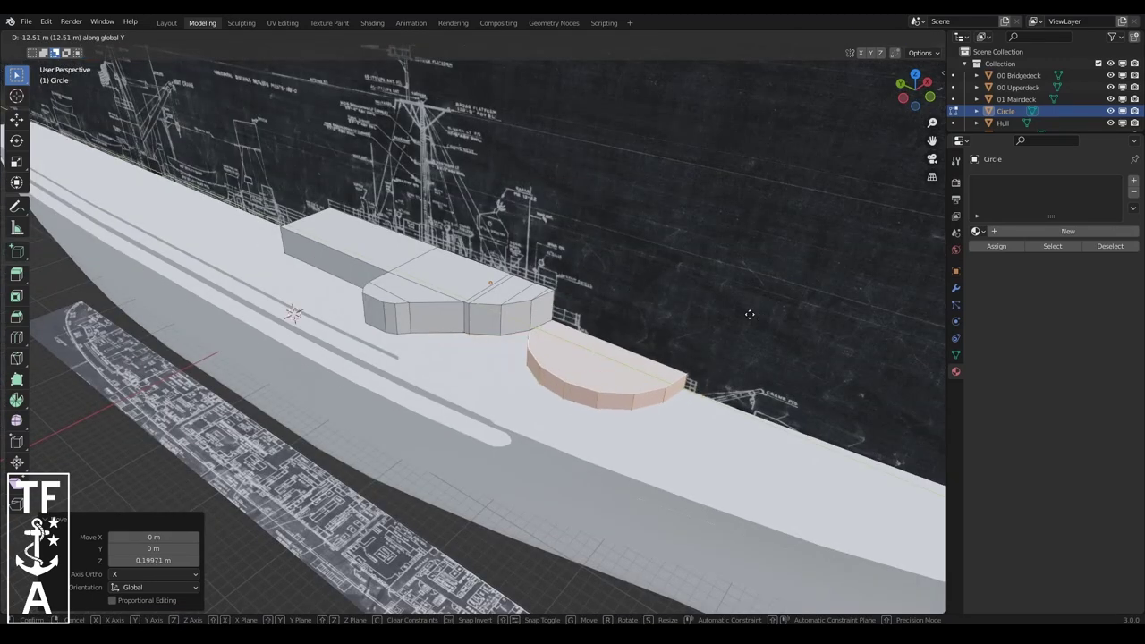
click(749, 314)
scroll(935, 156, up, 8)
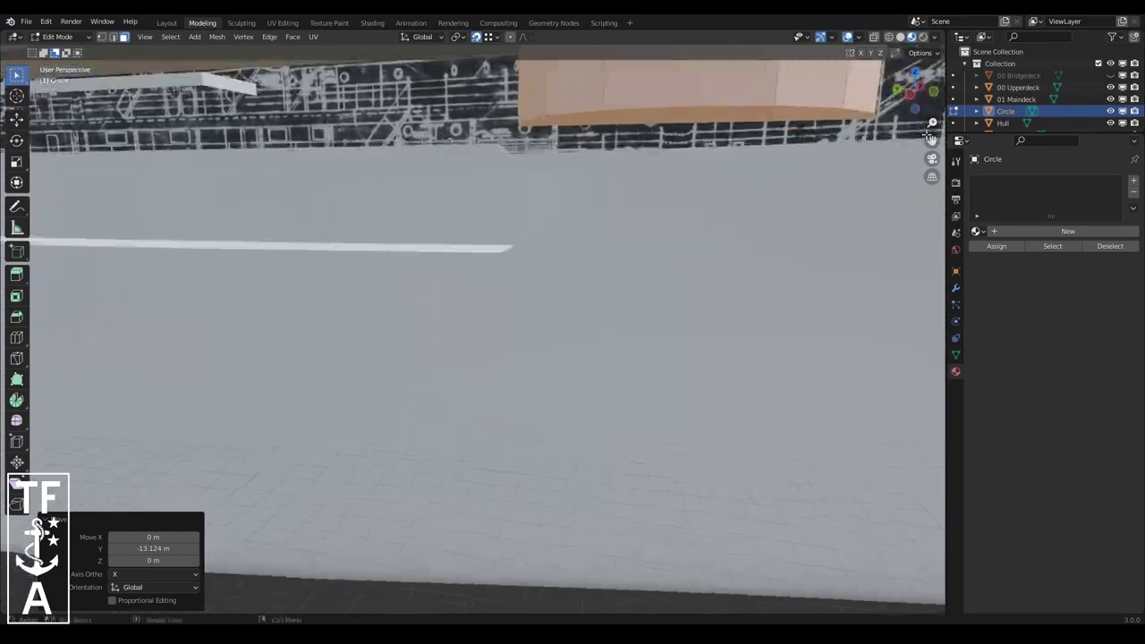
drag(932, 139, 753, 207)
key(z)
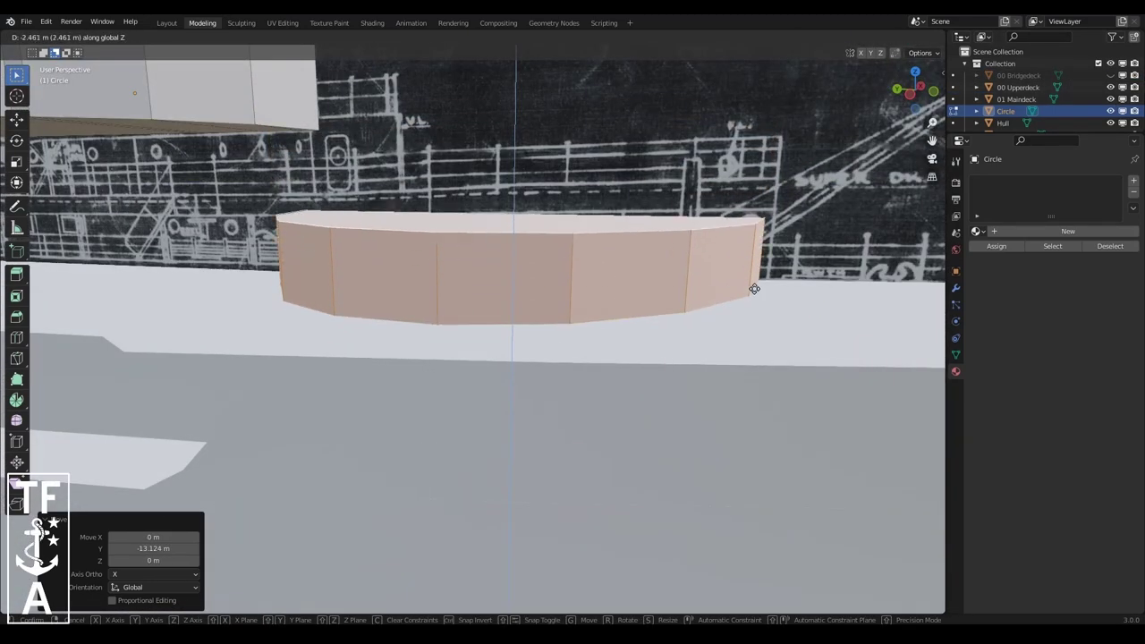
click(741, 257)
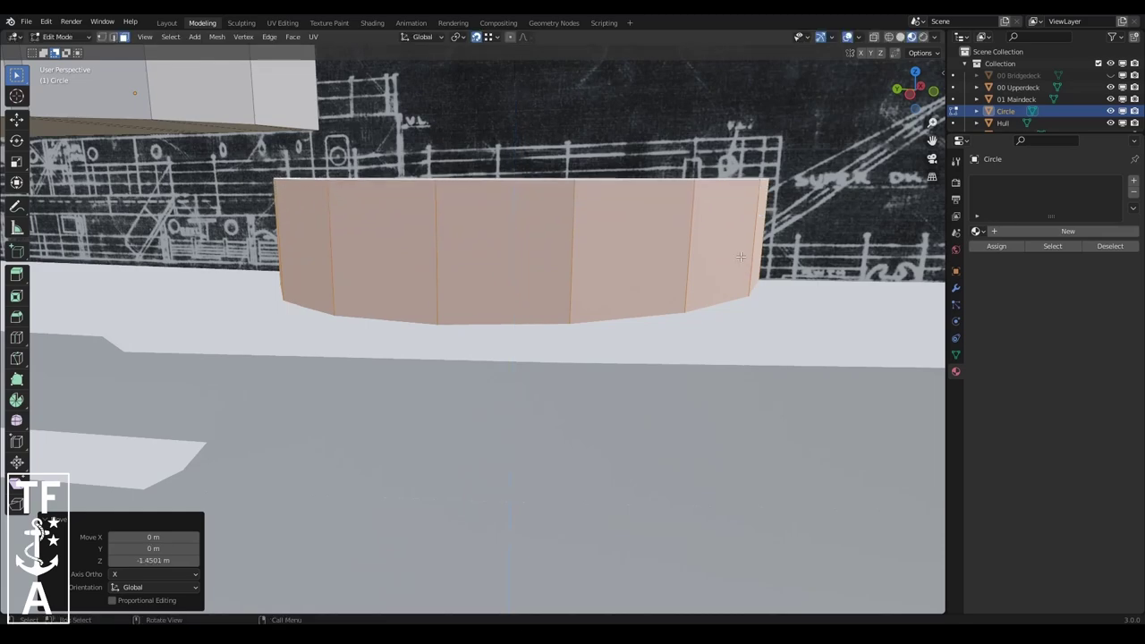
right_click(805, 220)
scroll(804, 220, down, 5)
scroll(804, 220, down, 3)
- Boolean-cut the disc's shape out of the Hull.003 deck, then reselect the Circle
key(Tab)
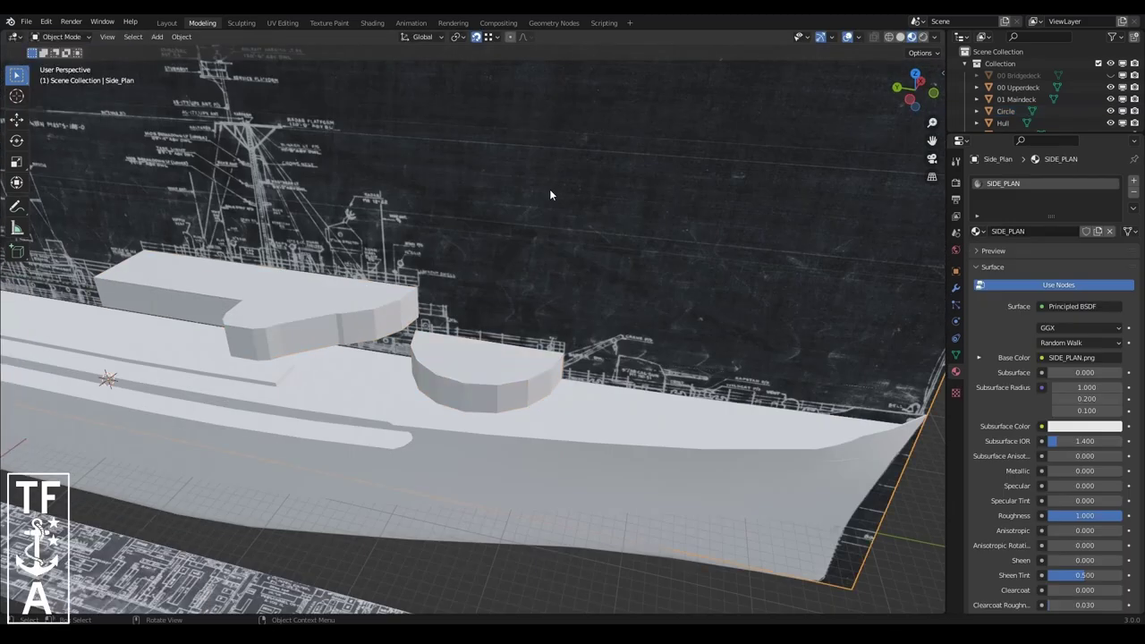
scroll(526, 340, up, 4)
shift+click(626, 331)
key(ctrl+minus)
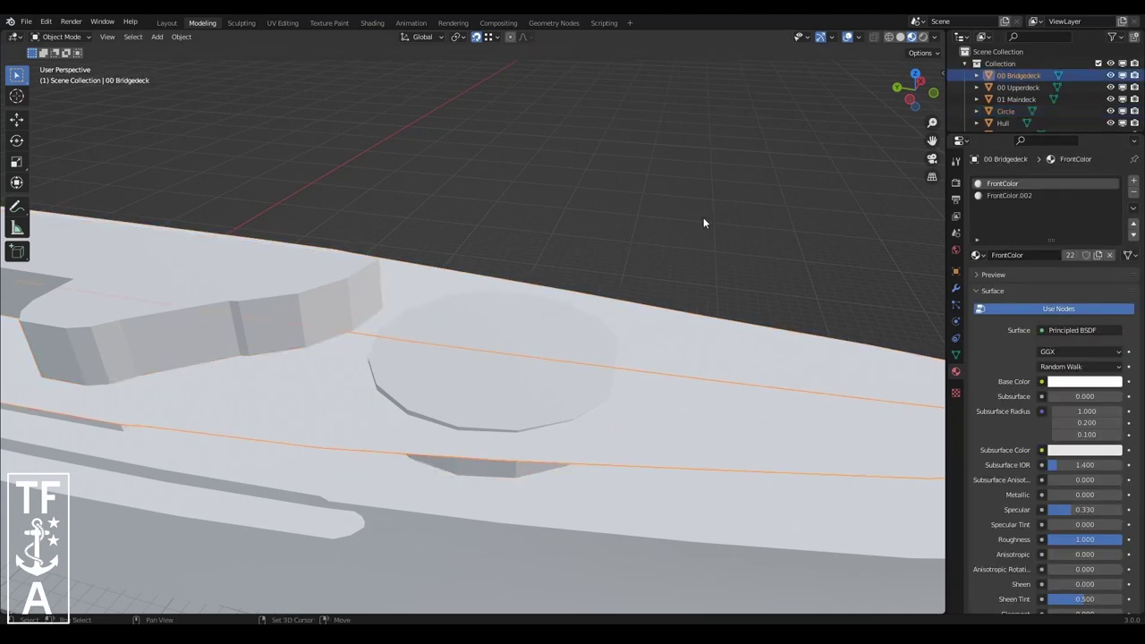
click(1006, 111)
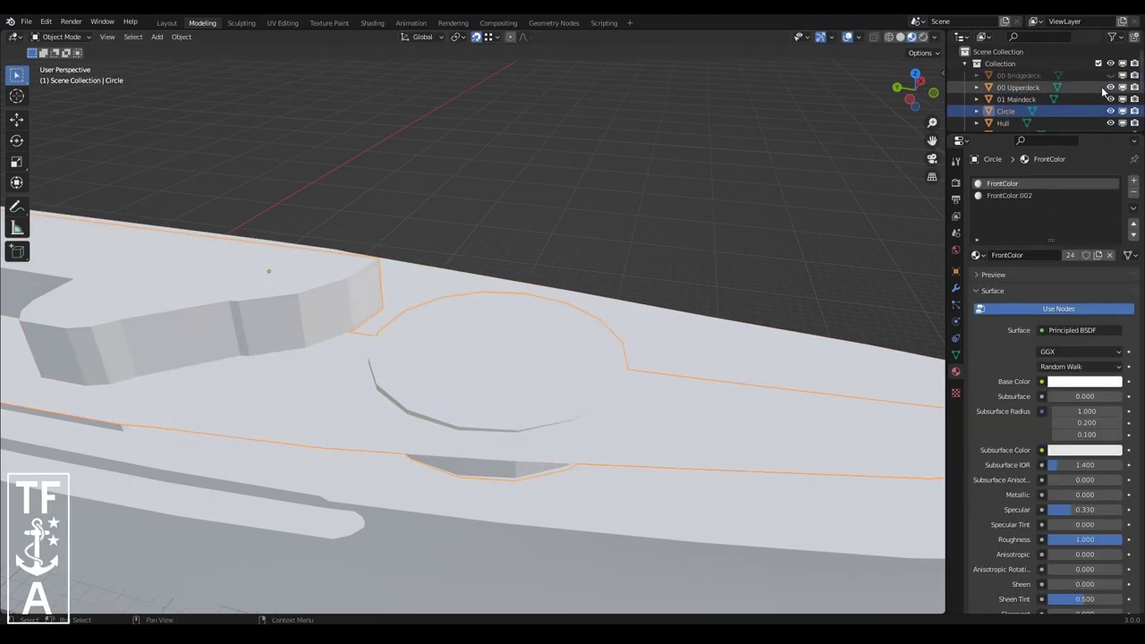
click(1102, 89)
click(487, 368)
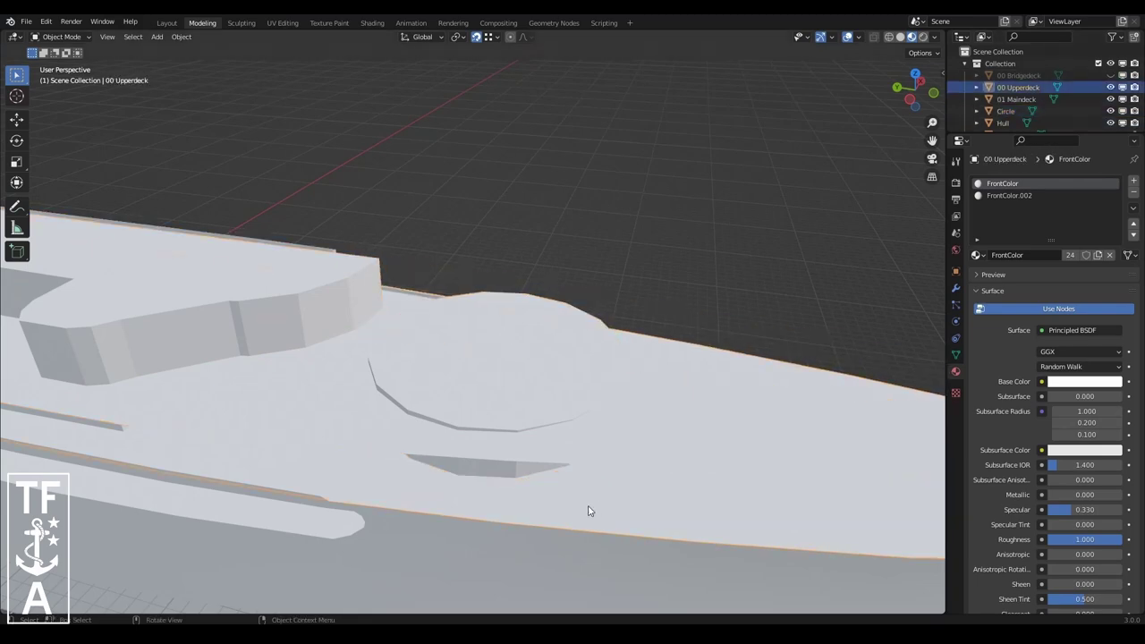
click(436, 552)
- Extrude the Circle's face straight up into a cylinder
key(Tab)
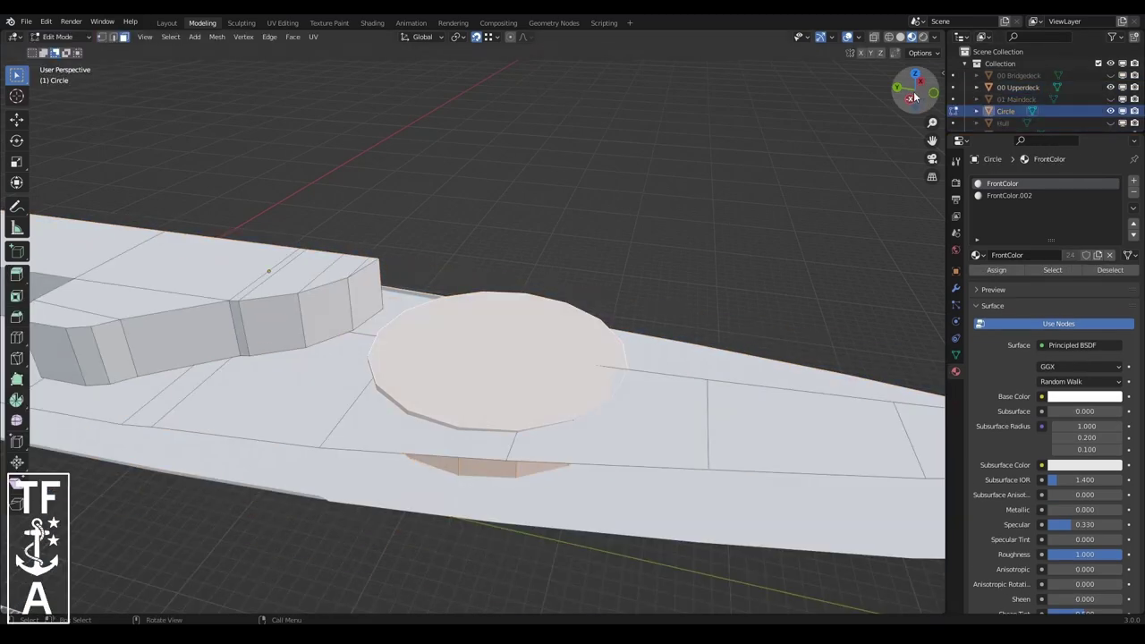
mouse_move(438, 403)
middle_down()
mouse_move(449, 227)
mouse_move(462, 274)
middle_up()
key(e)
key(g)
key(z)
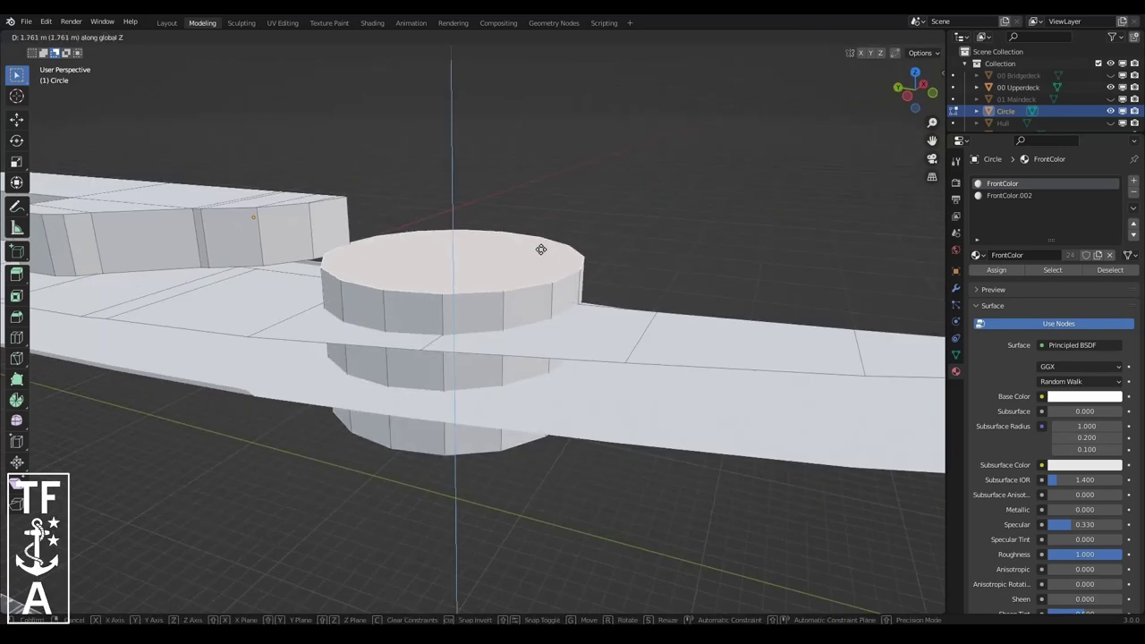
click(363, 175)
- Flatten the cylinder's left half into a D-shape and run Merge by Distance
middle_drag(540, 379, 524, 380)
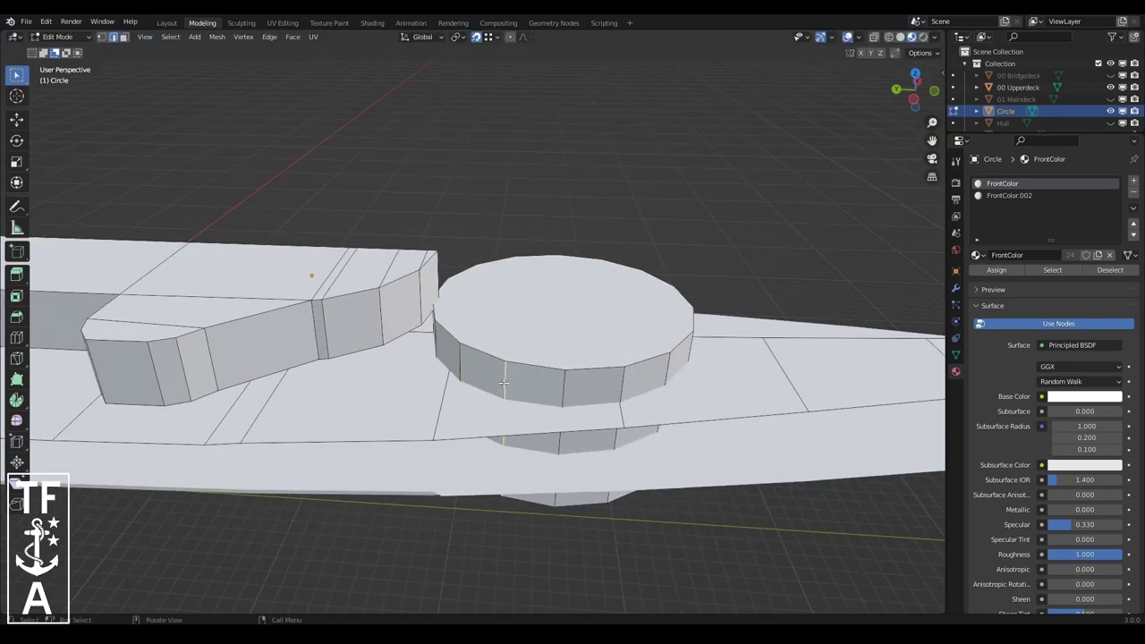
key(g)
click(554, 366)
key(g)
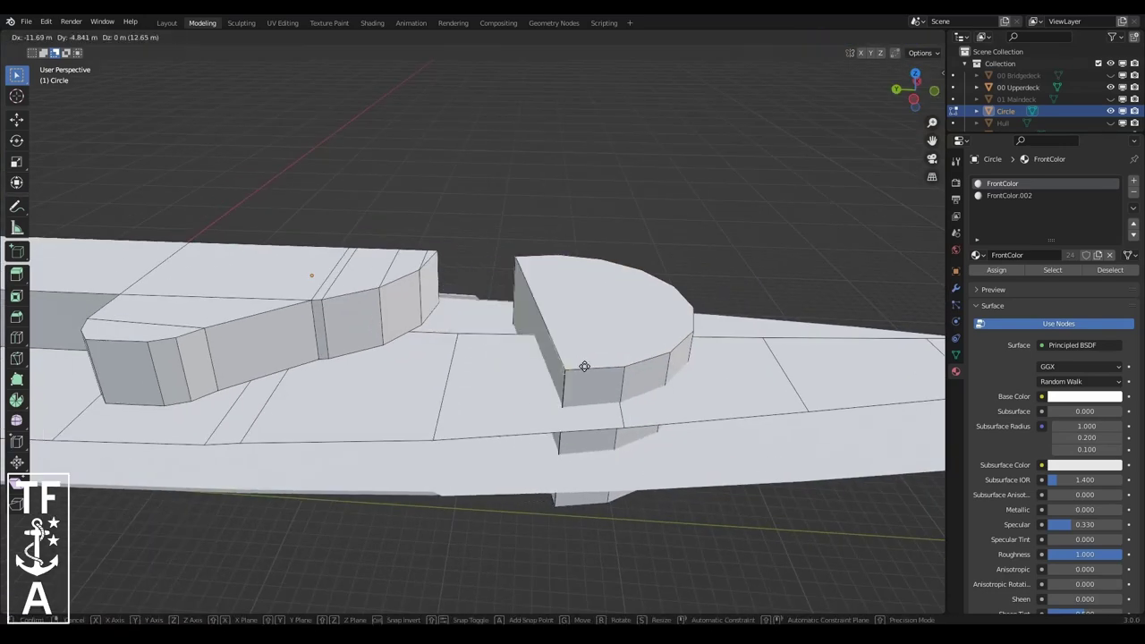
click(583, 366)
key(g)
key(Return)
key(ctrl+l)
click(217, 40)
click(260, 152)
- Extrude the D-shape's flat back face along the deck into a block and reposition it
key(alt+a)
drag(908, 89, 919, 90)
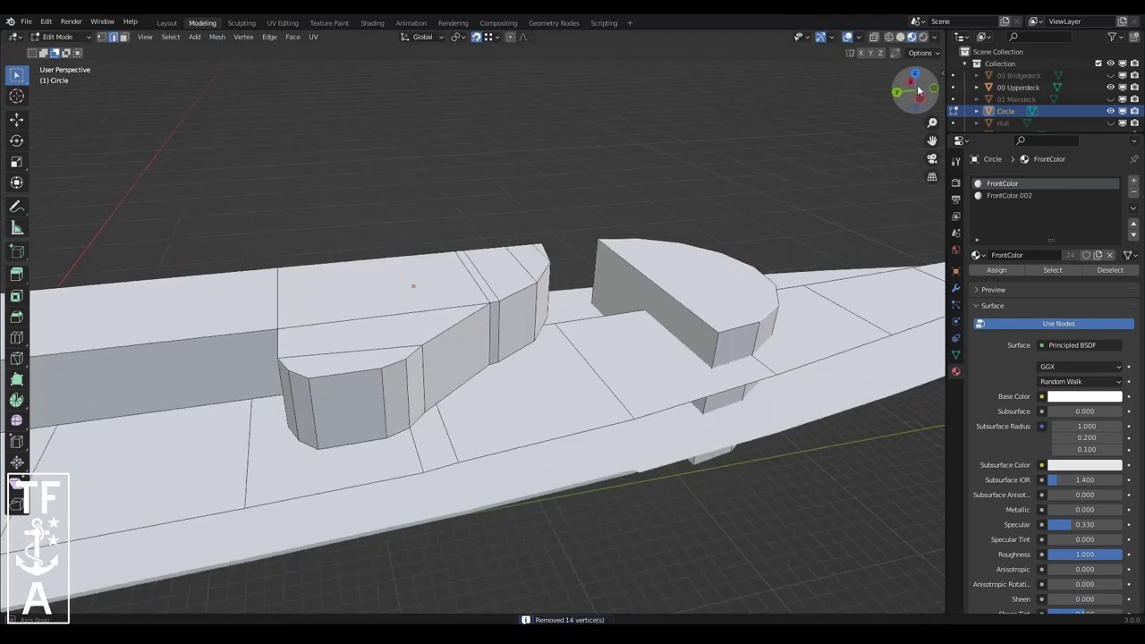
middle_drag(625, 267, 778, 171)
key(e)
click(399, 146)
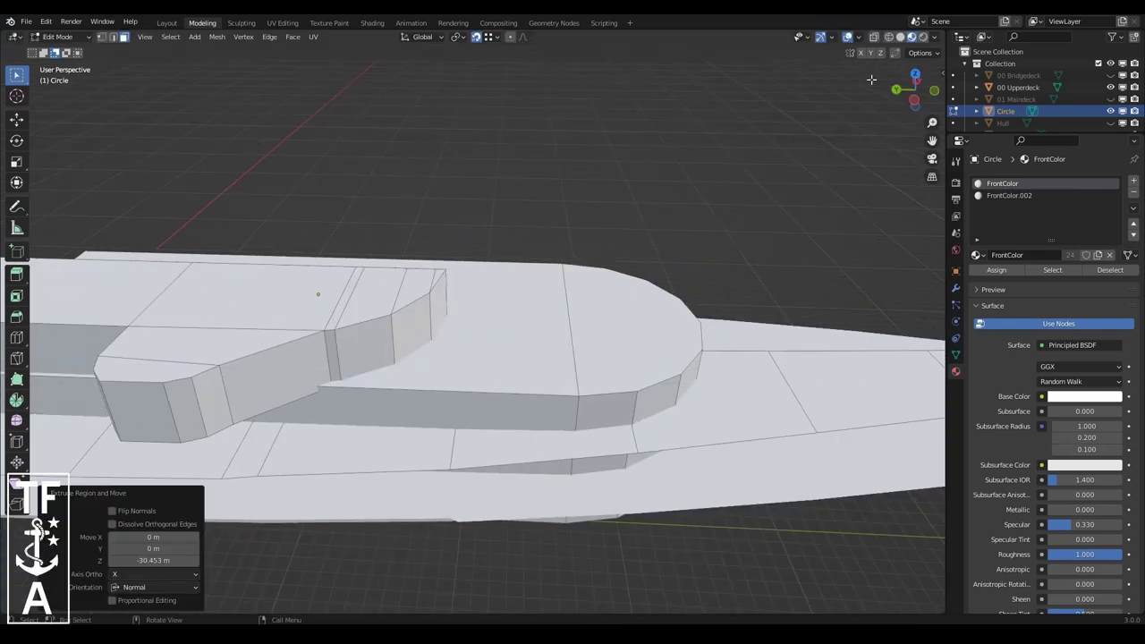
mouse_move(914, 90)
mouse_down()
mouse_move(932, 125)
mouse_move(932, 98)
mouse_up()
key(g)
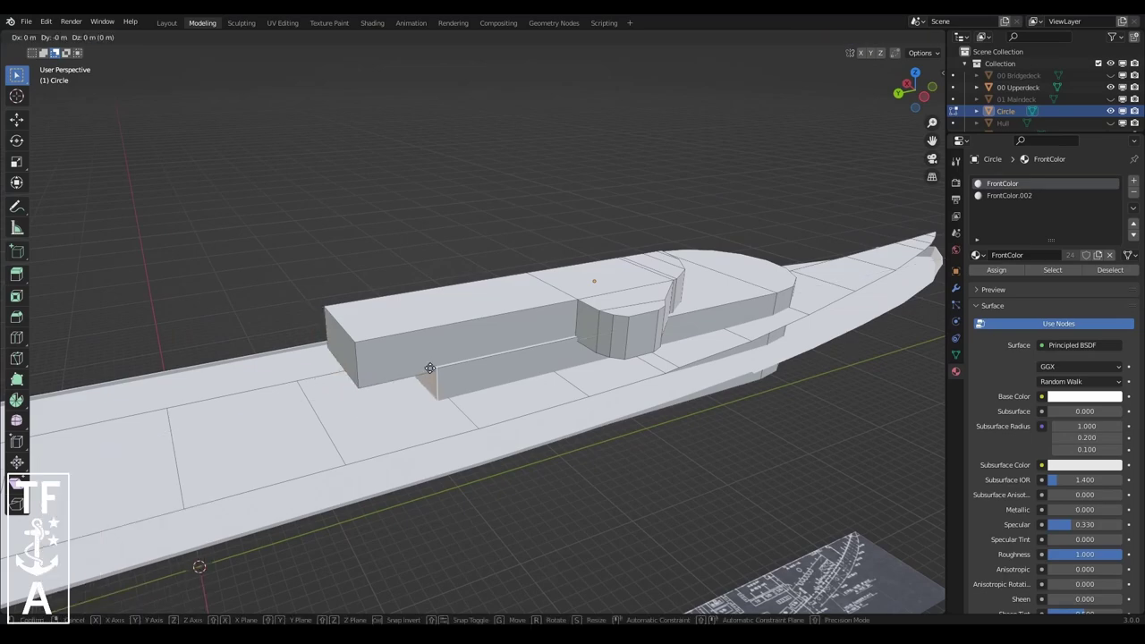
click(329, 321)
- Select a path of superstructure faces and delete them
drag(913, 90, 923, 97)
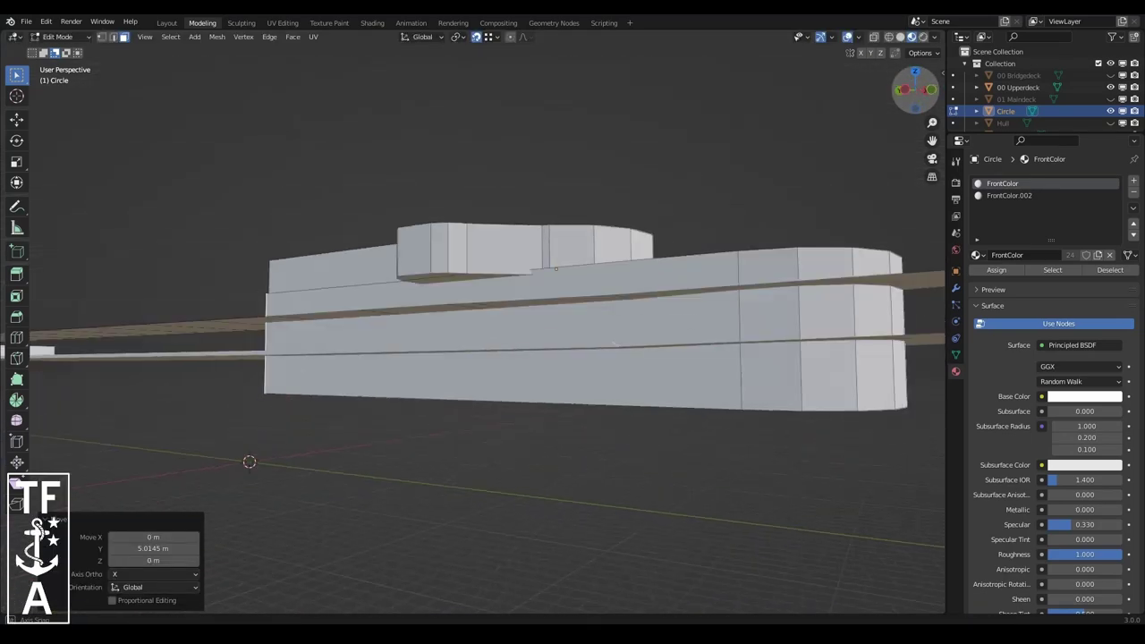
scroll(326, 419, up, 5)
middle_drag(325, 418, 376, 358)
ctrl+click(358, 269)
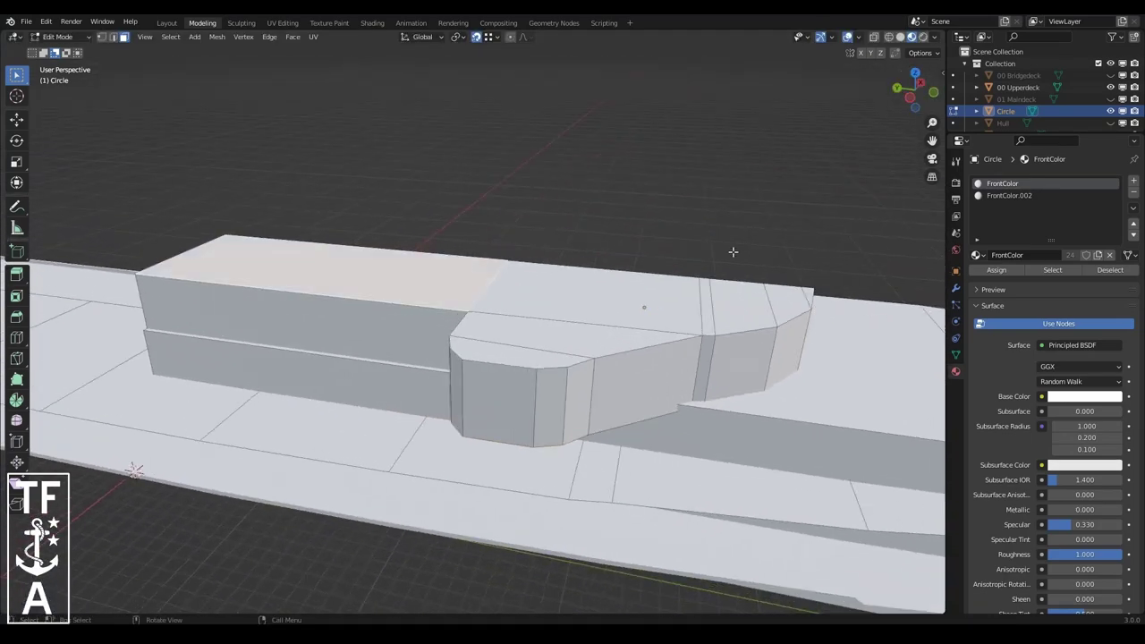
mouse_move(376, 286)
middle_down()
mouse_move(430, 269)
mouse_move(404, 319)
mouse_move(218, 348)
middle_up()
ctrl+click(447, 211)
key(x)
click(426, 249)
- Hide the connected deck faces and the front superstructure box, leaving the main block selected
ctrl+click(217, 348)
scroll(188, 258, up, 3)
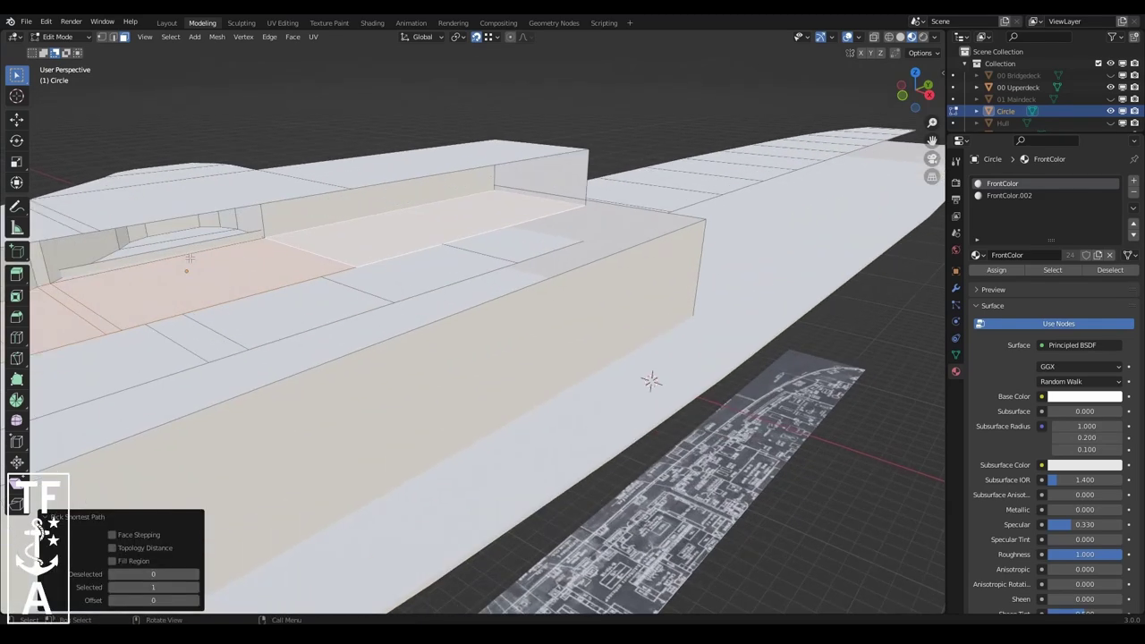
ctrl+click(499, 193)
middle_drag(499, 188, 573, 358)
key(ctrl+l)
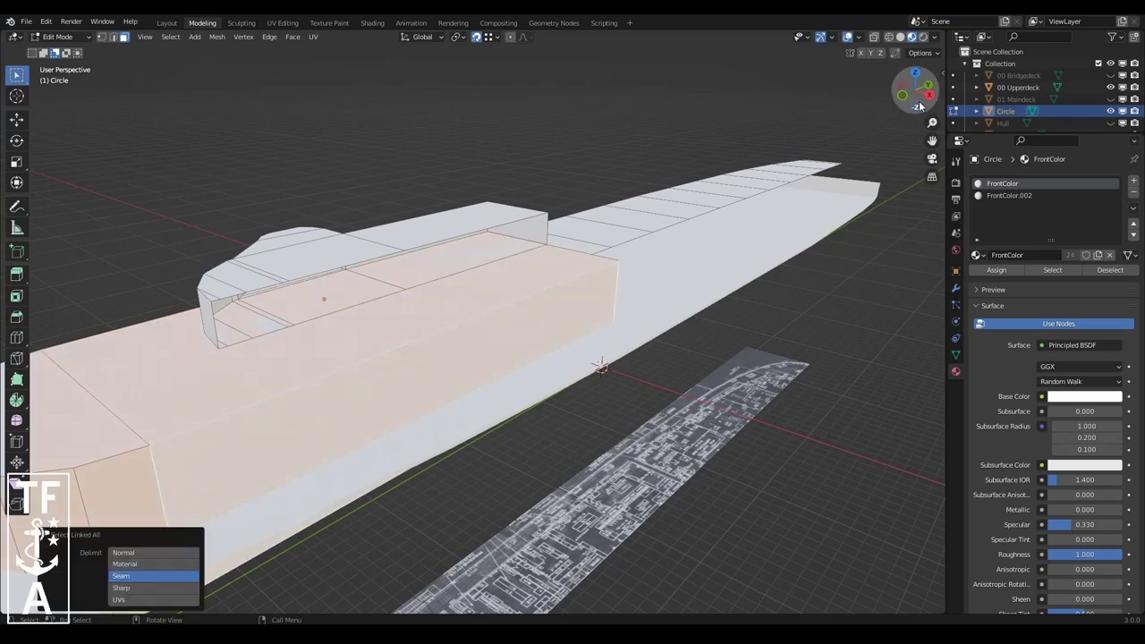
drag(919, 107, 915, 93)
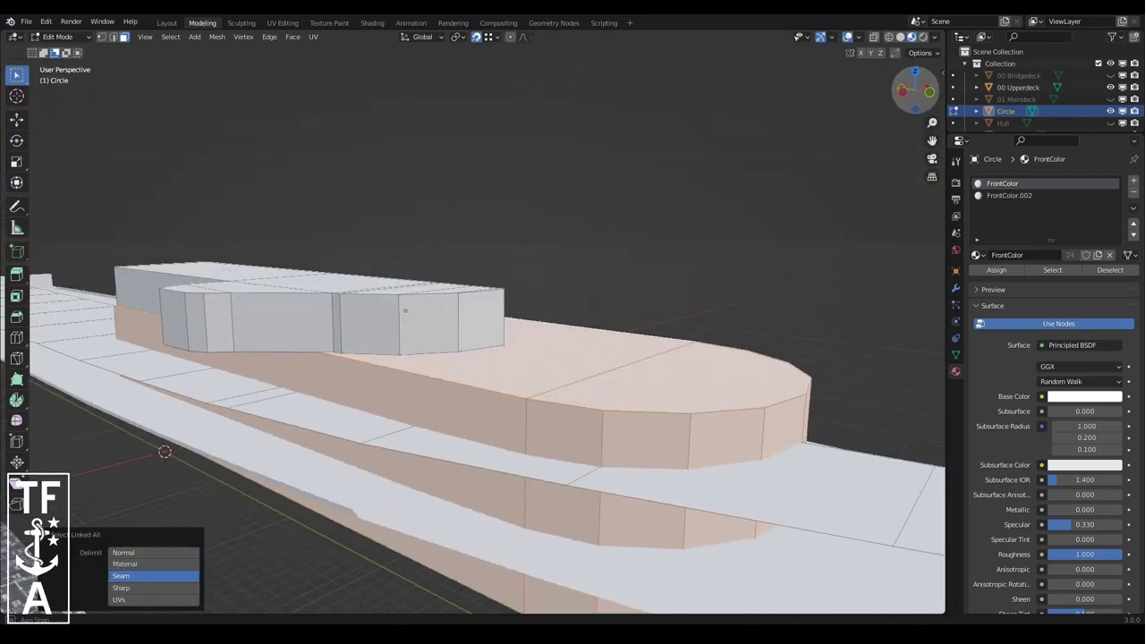
key(h)
click(408, 329)
key(ctrl+l)
key(h)
key(ctrl+l)
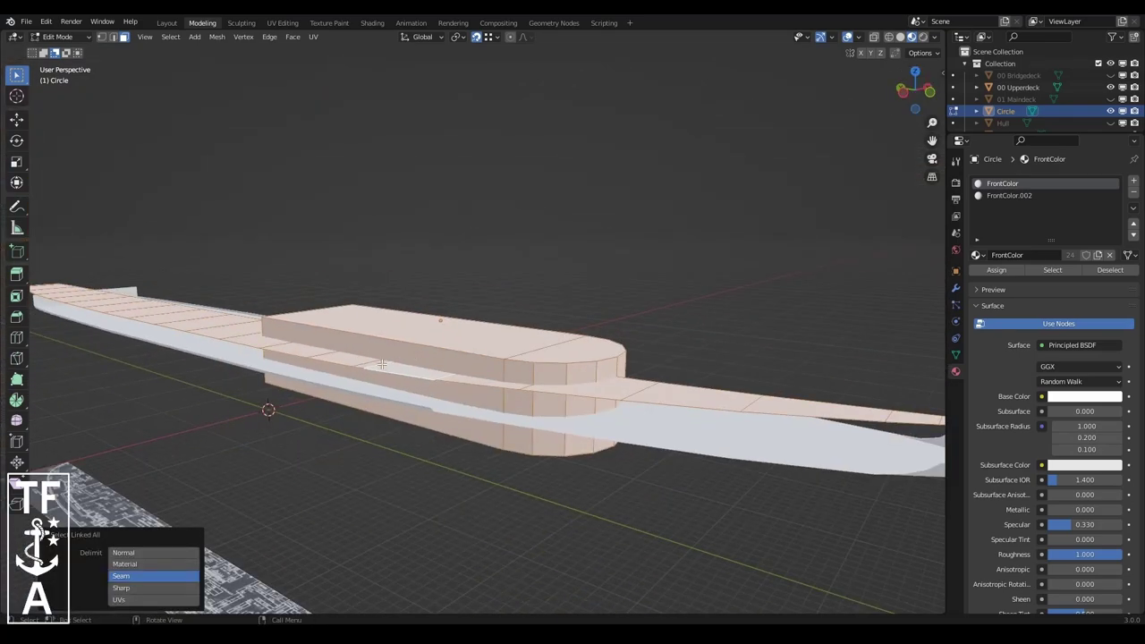
key(ctrl+z)
key(ctrl+shift+z)
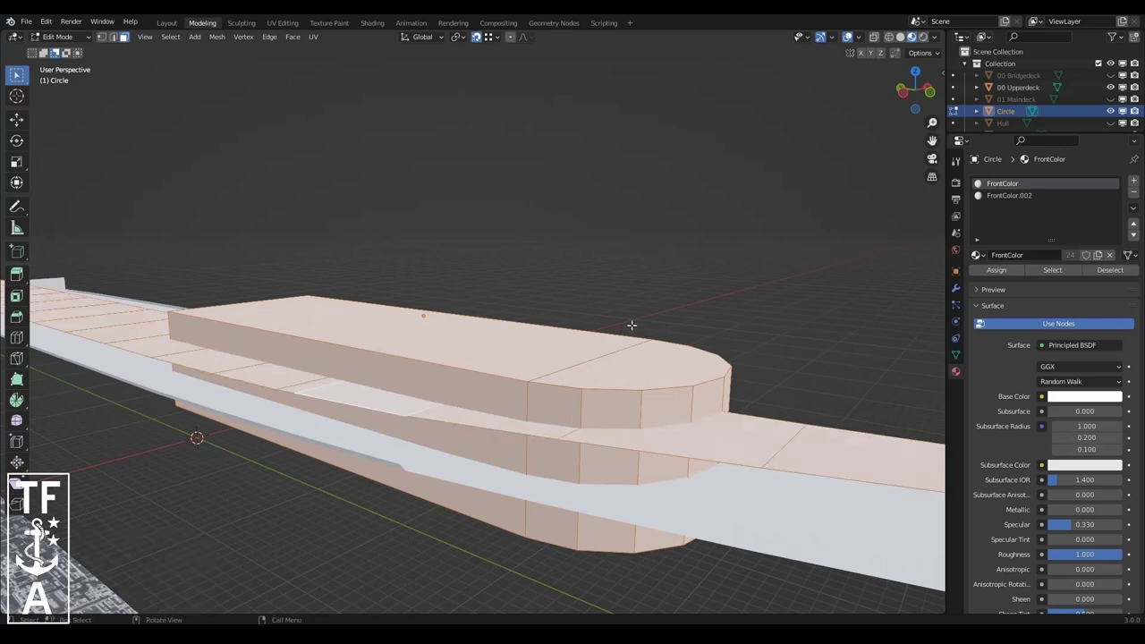
- Run Face > Intersect (Knife) on the superstructure, select all, and return to Object Mode
key(ctrl+f)
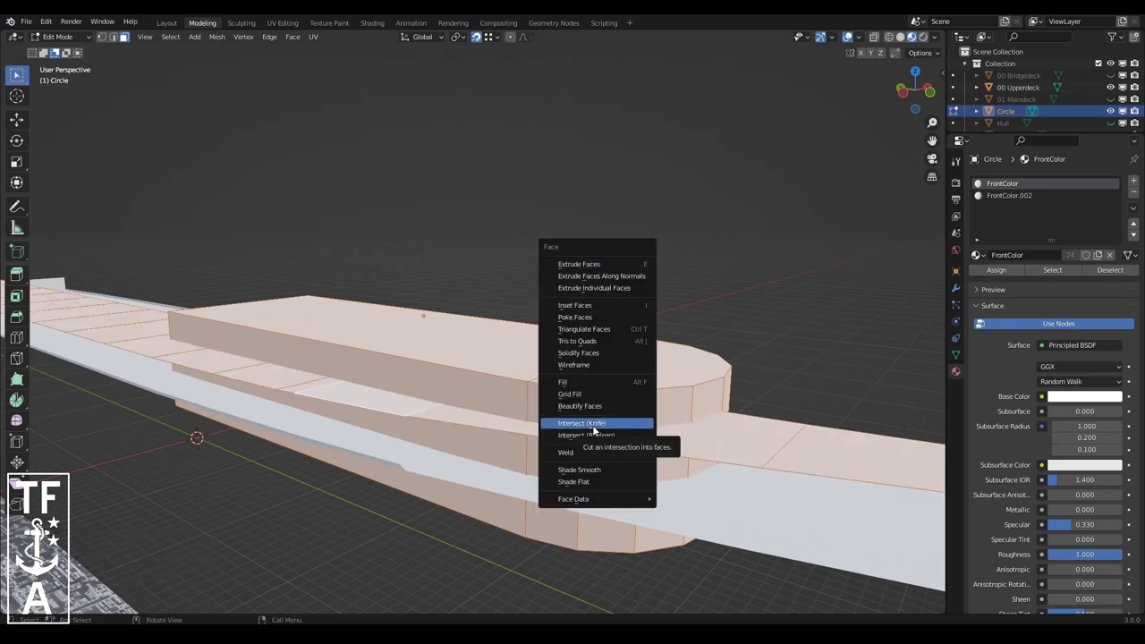
click(593, 424)
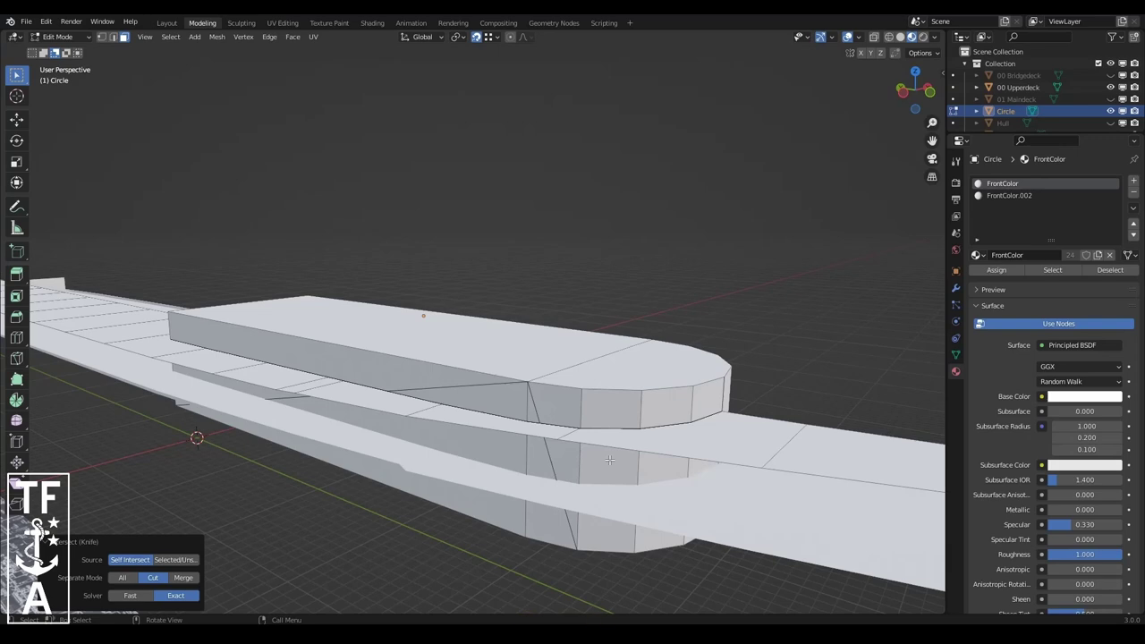
key(a)
drag(915, 90, 899, 97)
key(Tab)
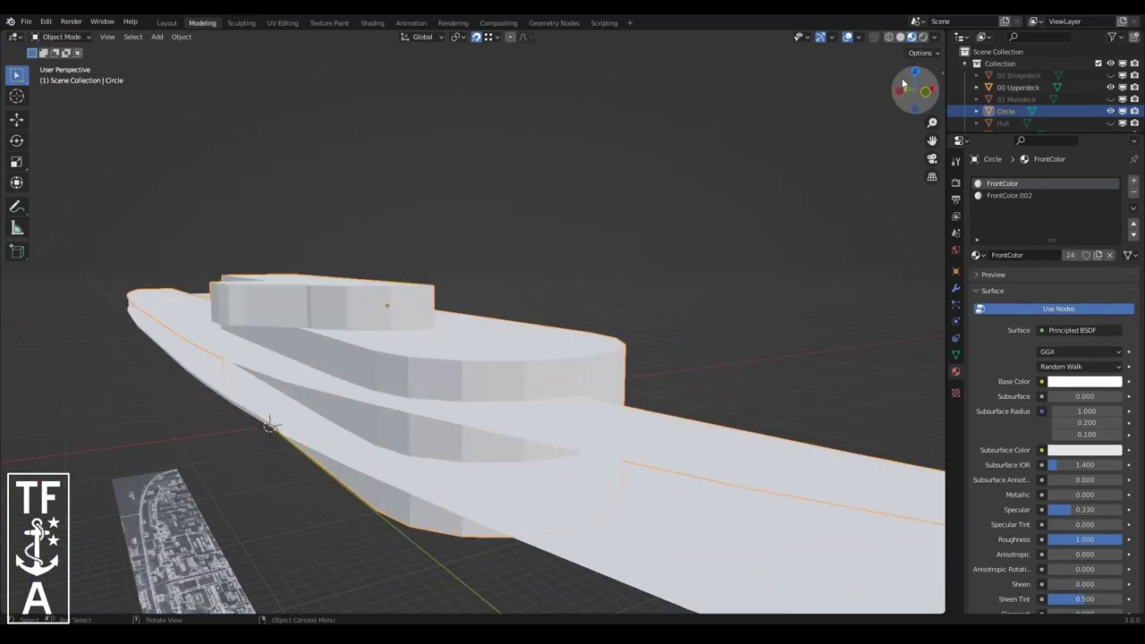
- Edit the Circle mesh and duplicate its hull faces constrained along X
drag(904, 83, 916, 90)
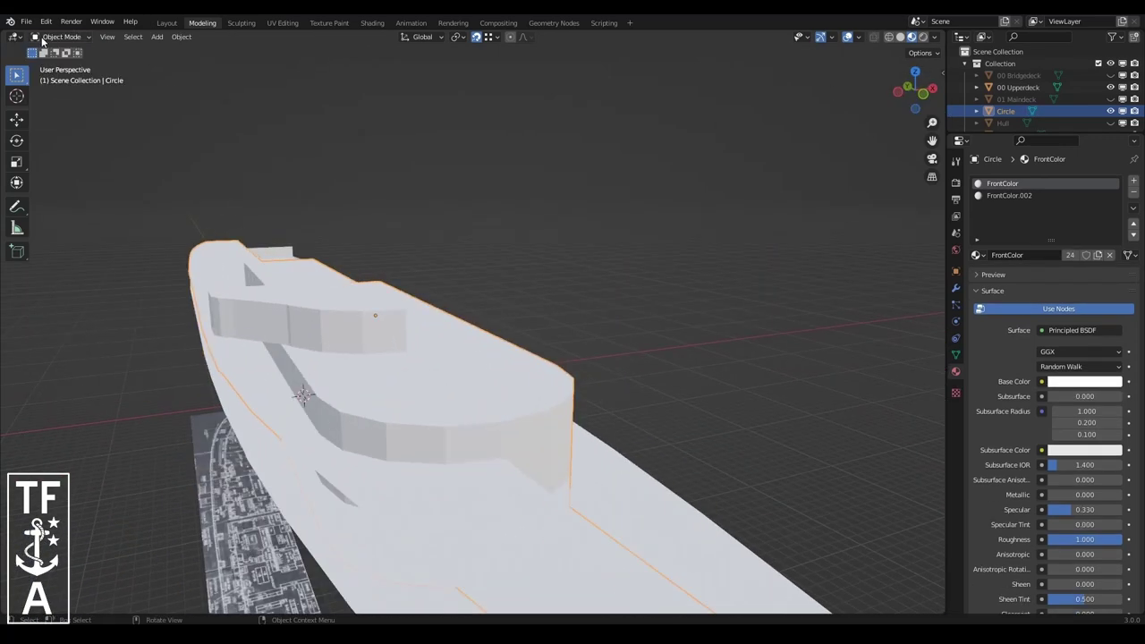
click(500, 481)
click(1019, 114)
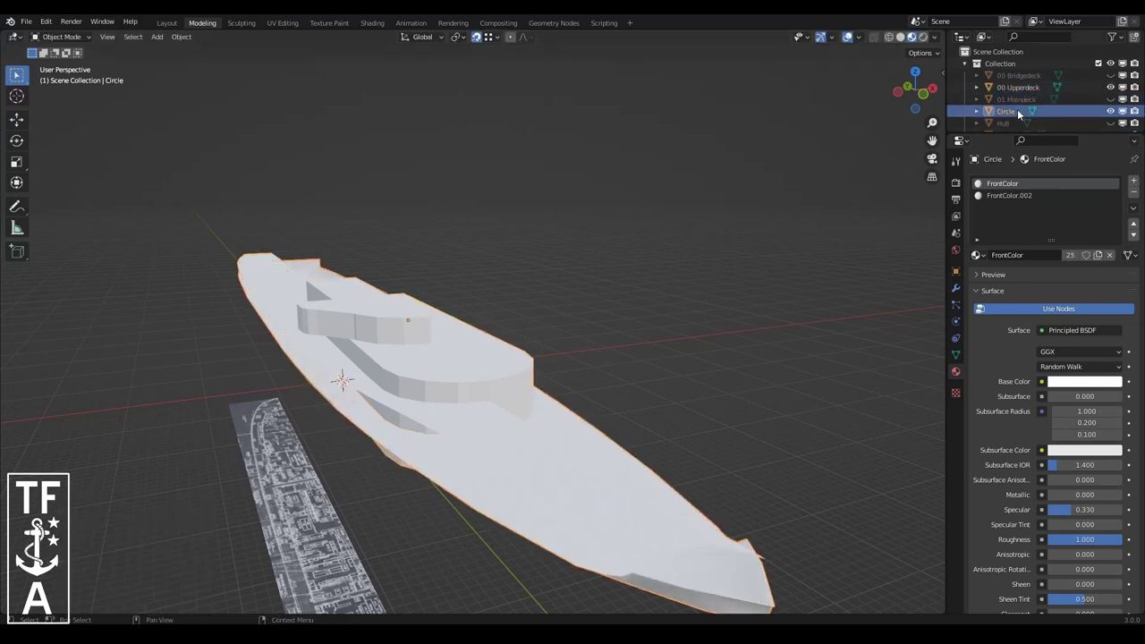
click(58, 64)
key(shift+d)
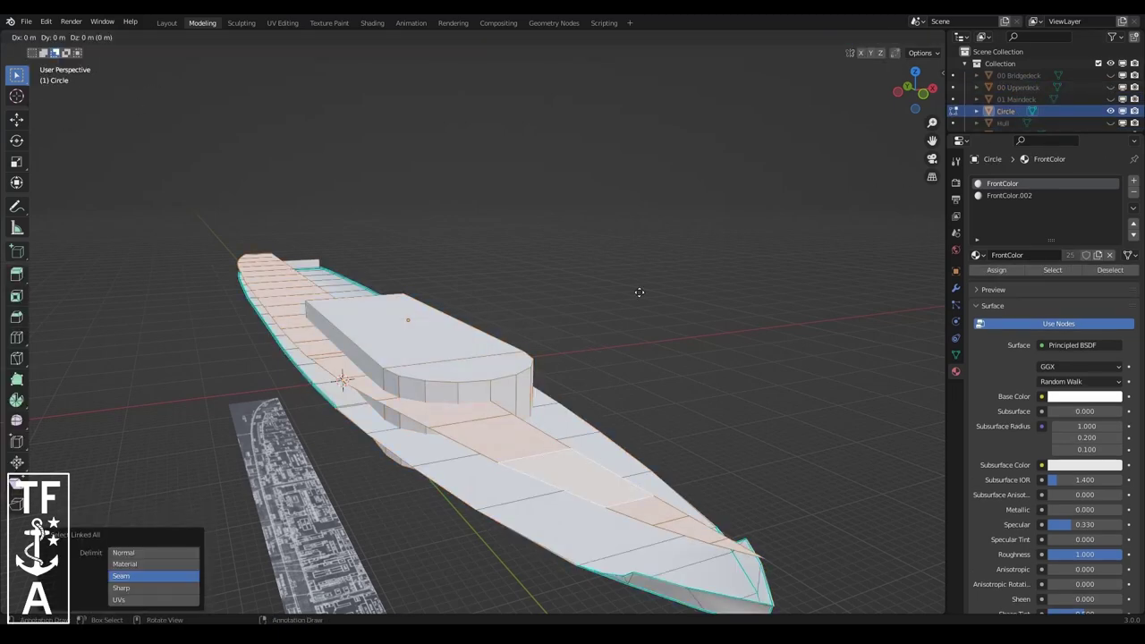
key(x)
click(200, 20)
- Knife-intersect the bridge block with the deck using Face > Intersect (Knife)
click(216, 36)
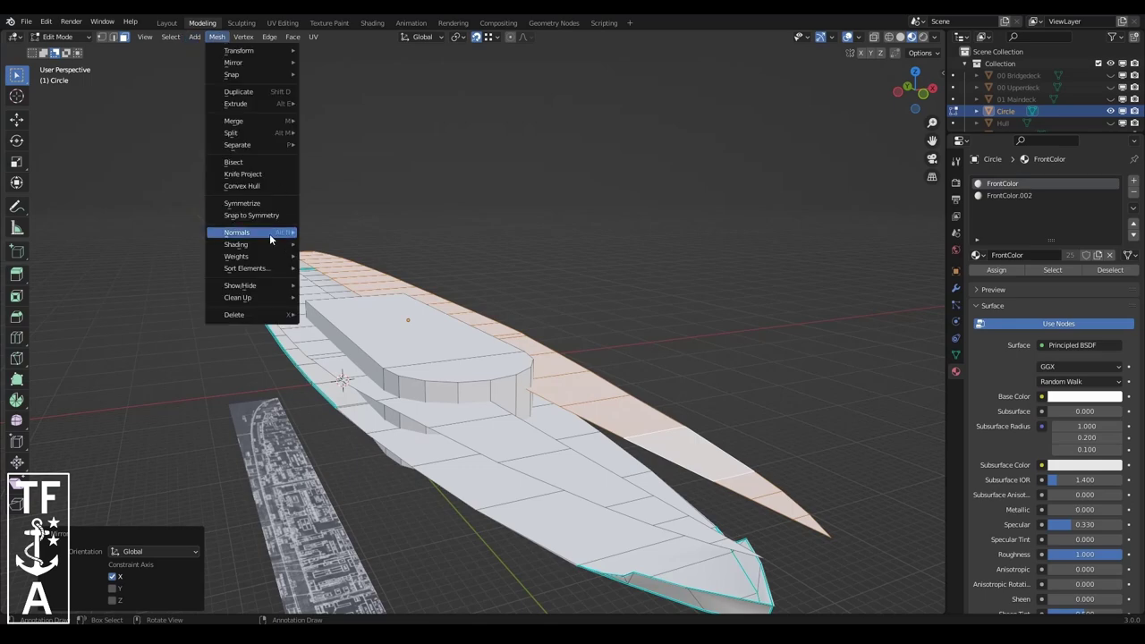
click(270, 234)
scroll(559, 445, up, 5)
scroll(559, 444, down, 8)
scroll(444, 396, up, 3)
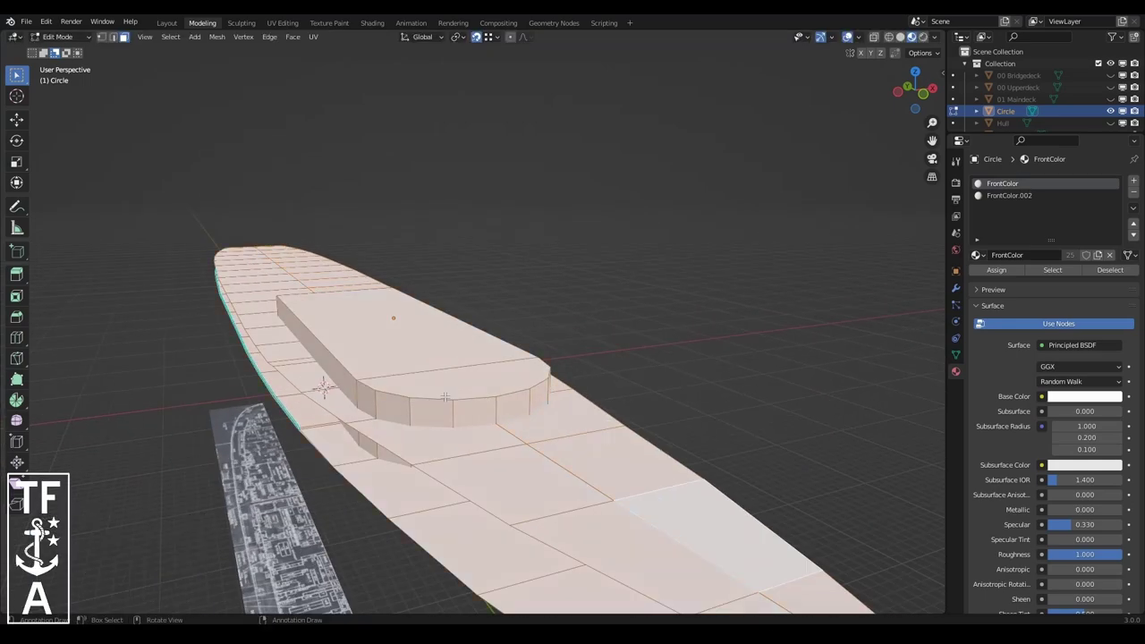
key(ctrl+f)
click(444, 396)
mouse_move(501, 375)
middle_down()
mouse_move(531, 346)
mouse_move(810, 218)
mouse_move(665, 398)
middle_up()
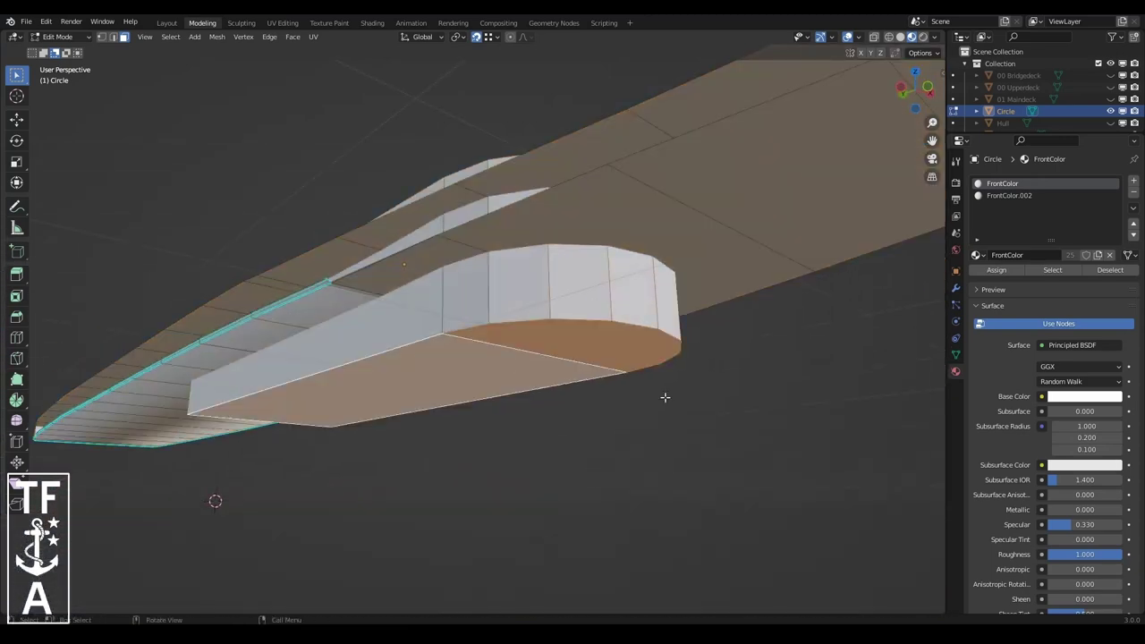
click(613, 217)
key(ctrl+f)
click(615, 284)
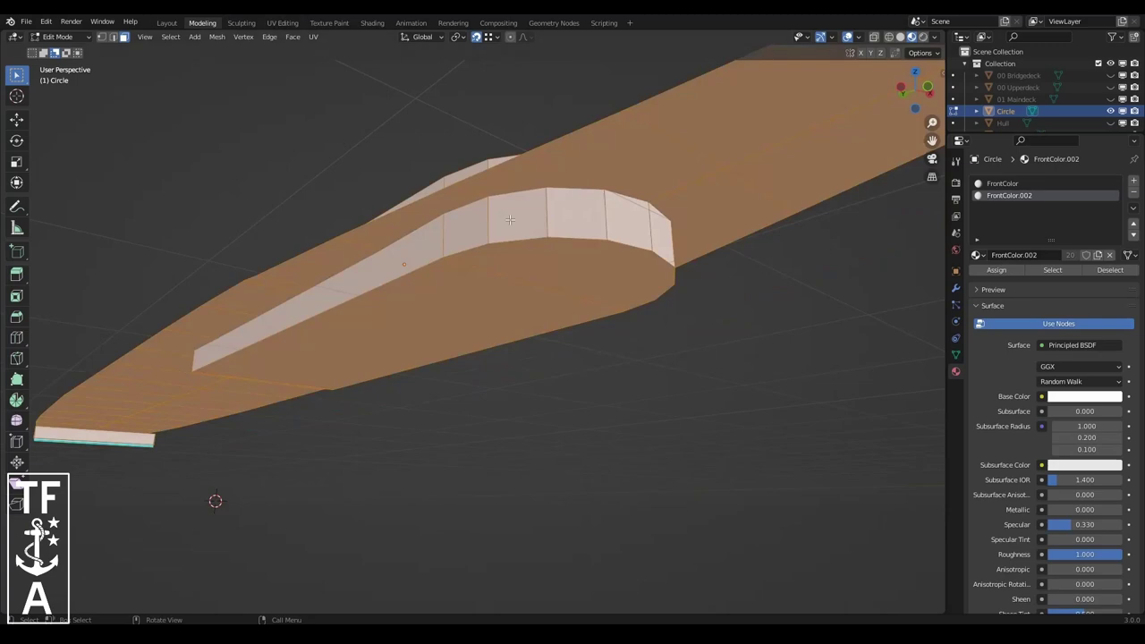
- Triangulate the underside faces, then undo the triangulation
click(436, 305)
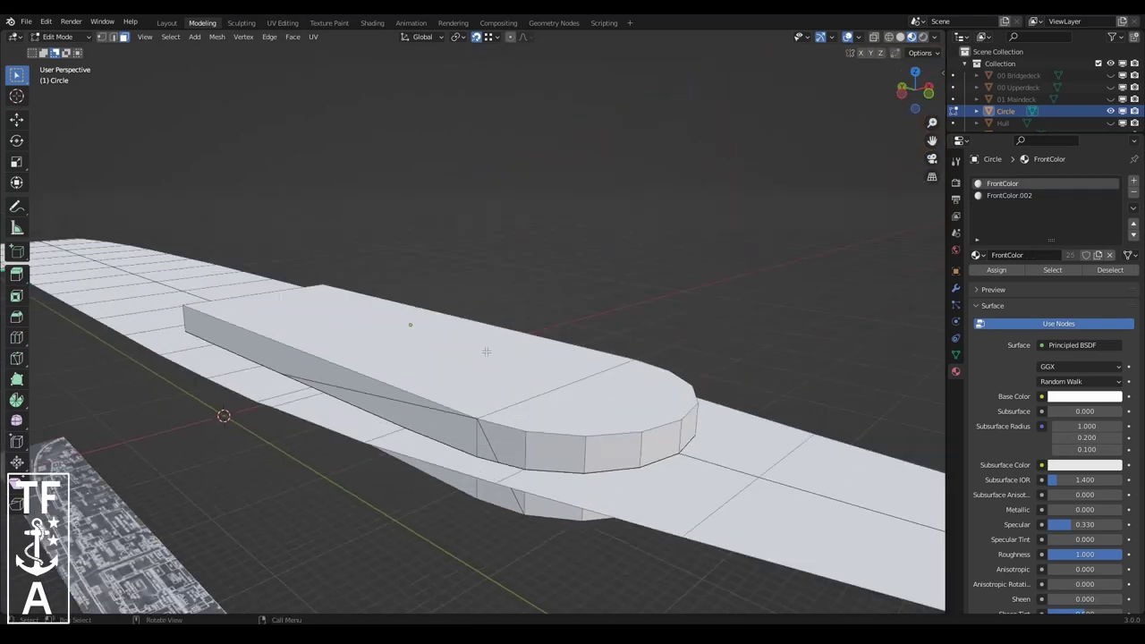
key(a)
click(292, 36)
click(332, 128)
drag(913, 89, 906, 93)
key(ctrl+z)
- Add a vertical loop cut around the bridge block, slid to factor 0.191
key(a)
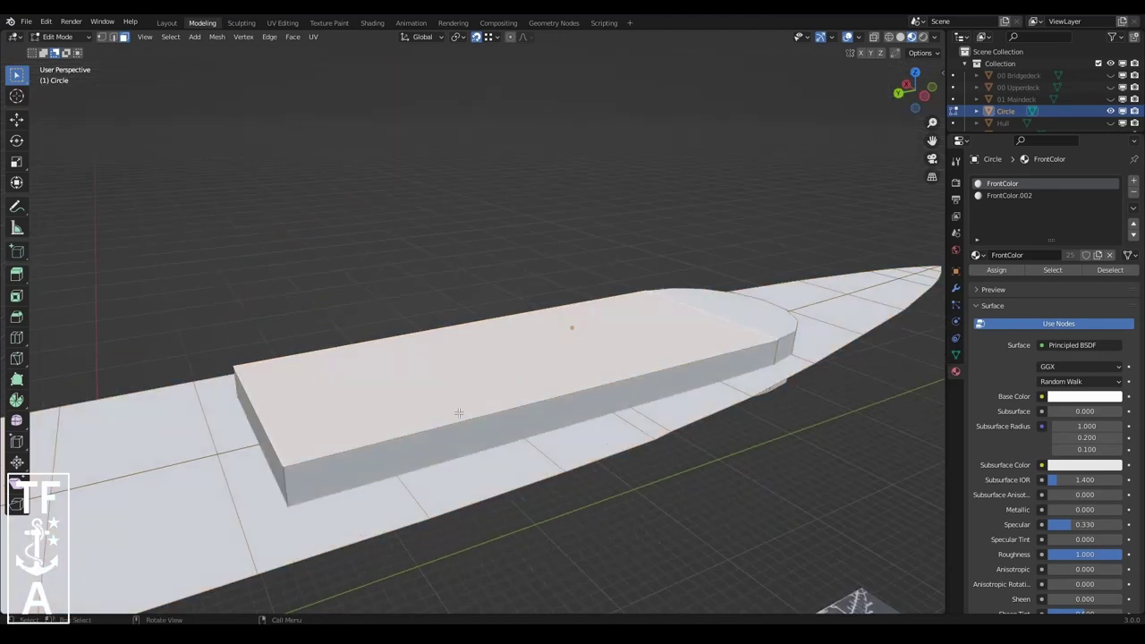
drag(585, 386, 445, 477)
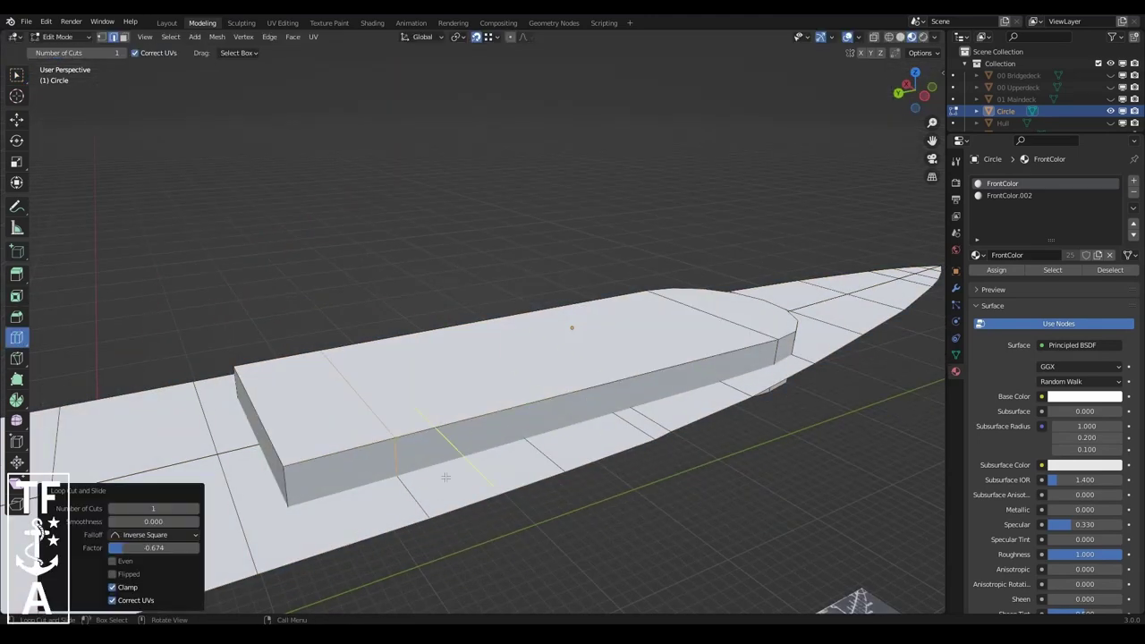
click(720, 379)
middle_drag(720, 380, 167, 424)
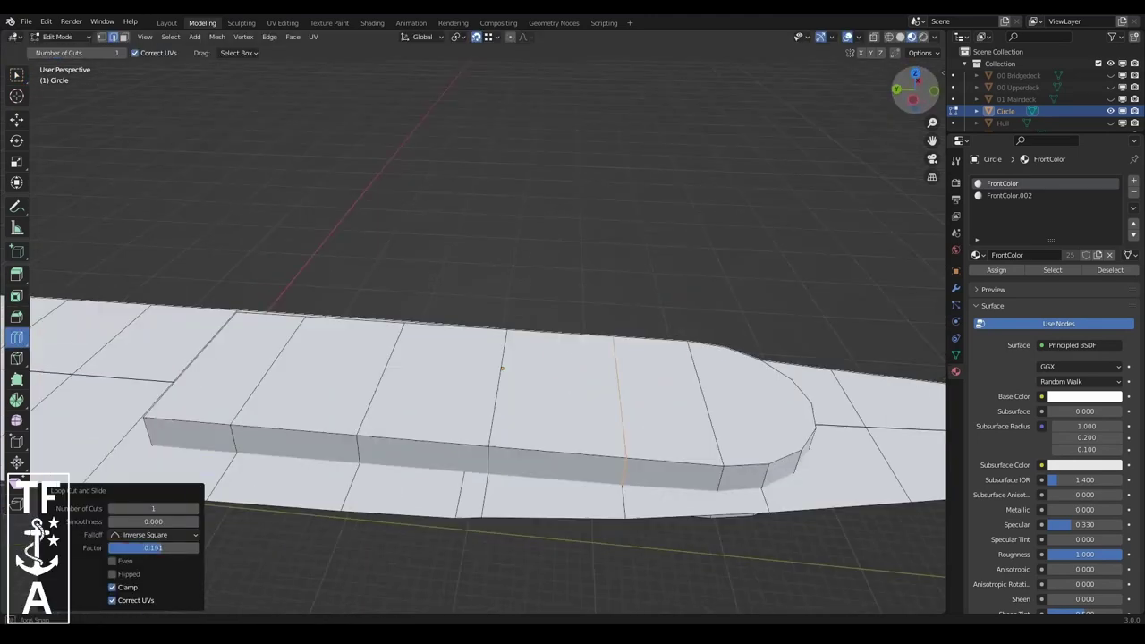
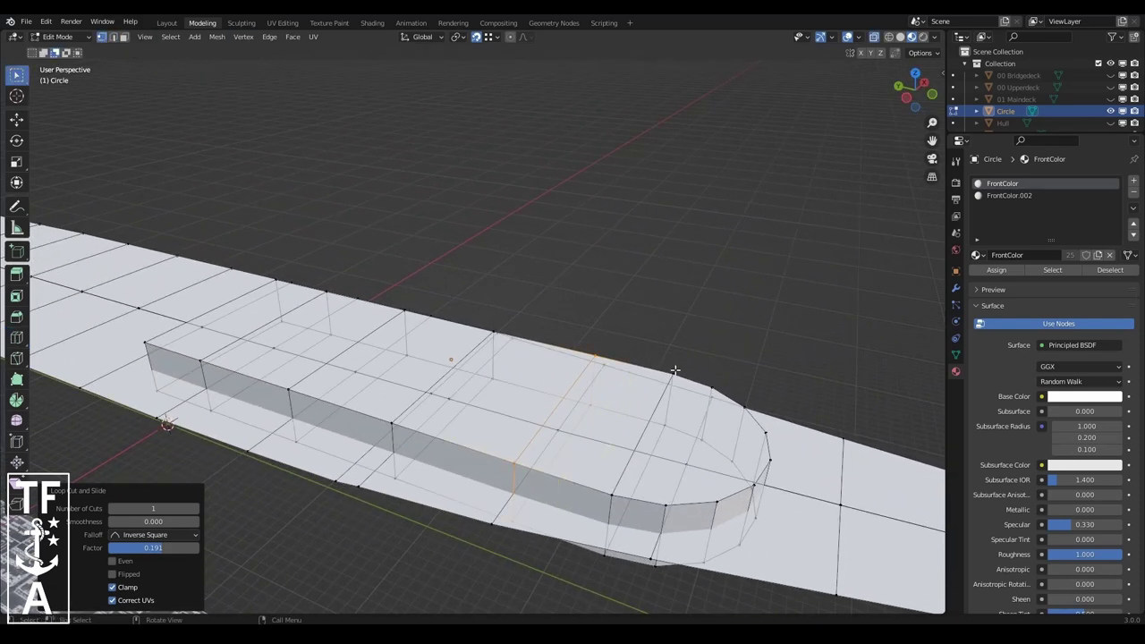
- Select the rounded nose faces plus linked geometry and cut them with Face > Intersect (Knife)
click(707, 421)
ctrl+click(741, 541)
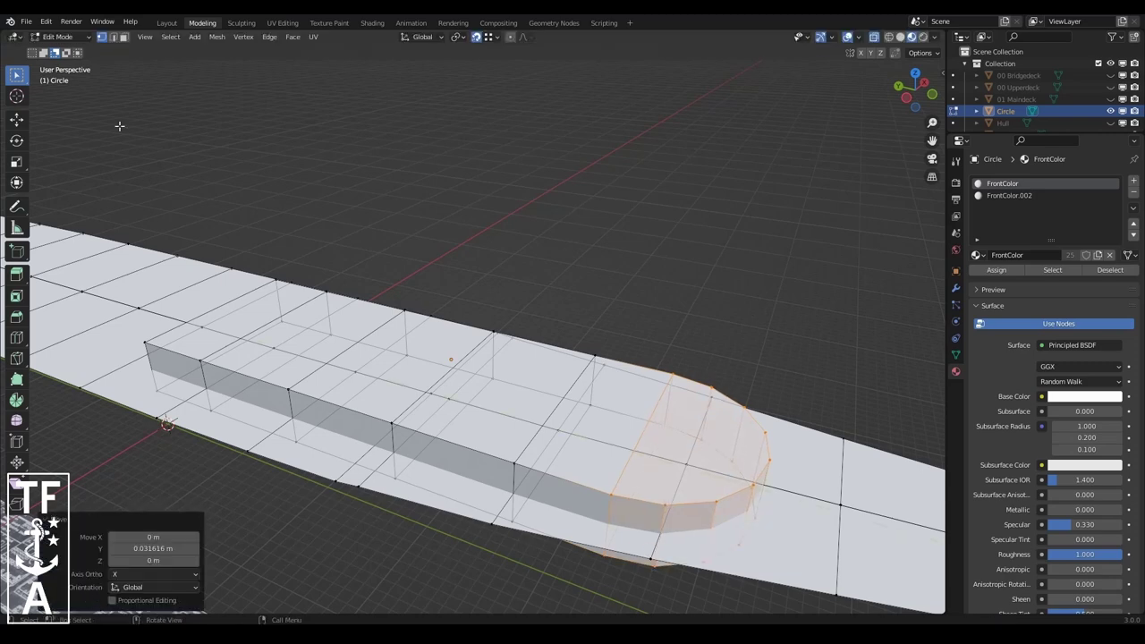
click(874, 38)
key(Up)
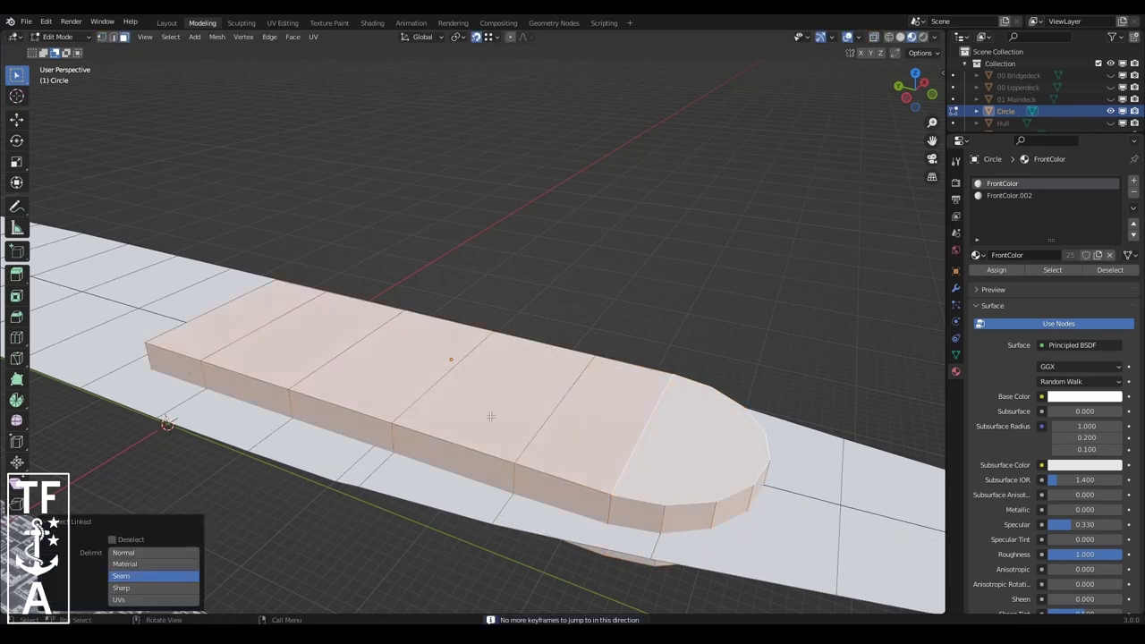
key(ctrl+f)
click(578, 322)
- Orbit beneath the block and select its bottom face
key(ctrl+f)
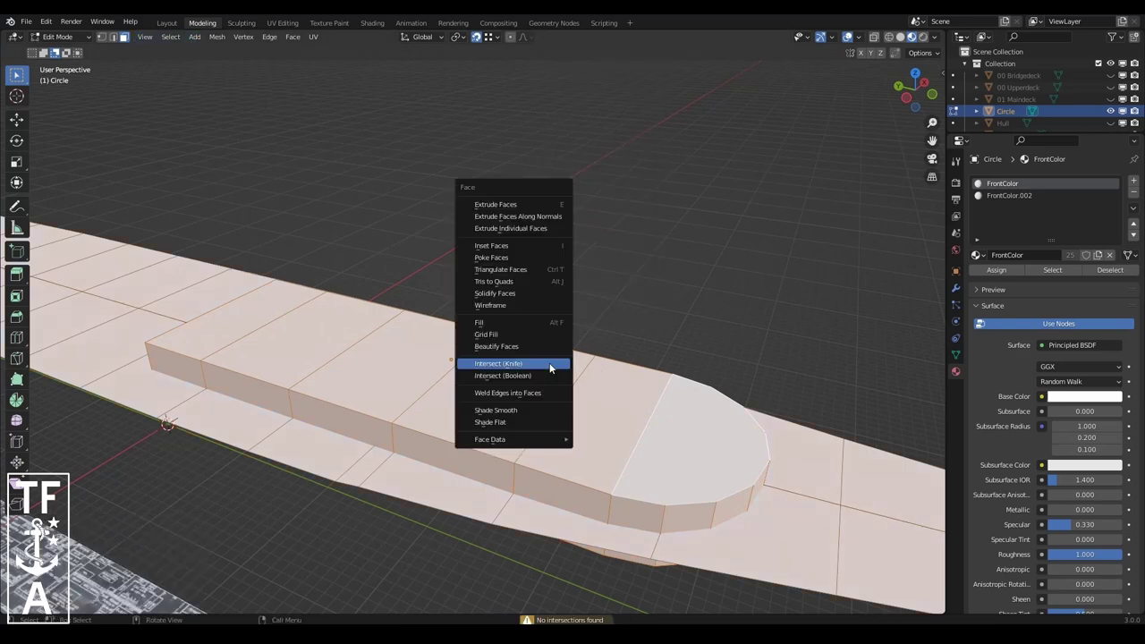
click(553, 365)
middle_drag(552, 365, 639, 283)
ctrl+click(238, 367)
middle_drag(237, 368, 295, 296)
- Check the block from Front and Left ortho views and box-select the lower side faces
click(145, 37)
click(353, 229)
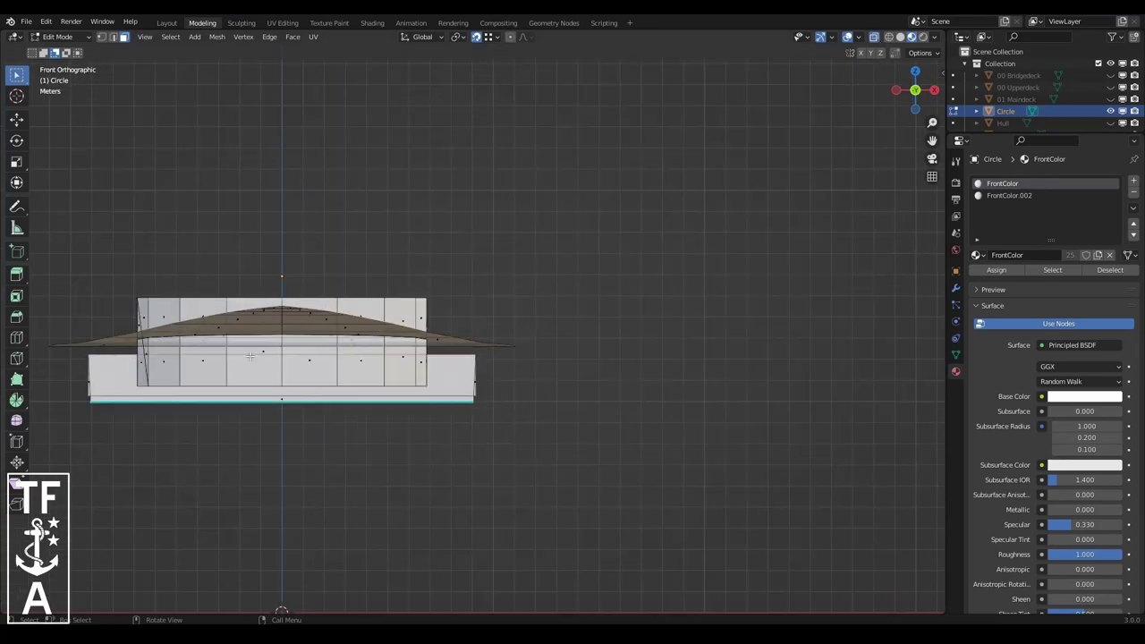
click(145, 37)
click(370, 274)
drag(135, 350, 843, 417)
click(723, 360)
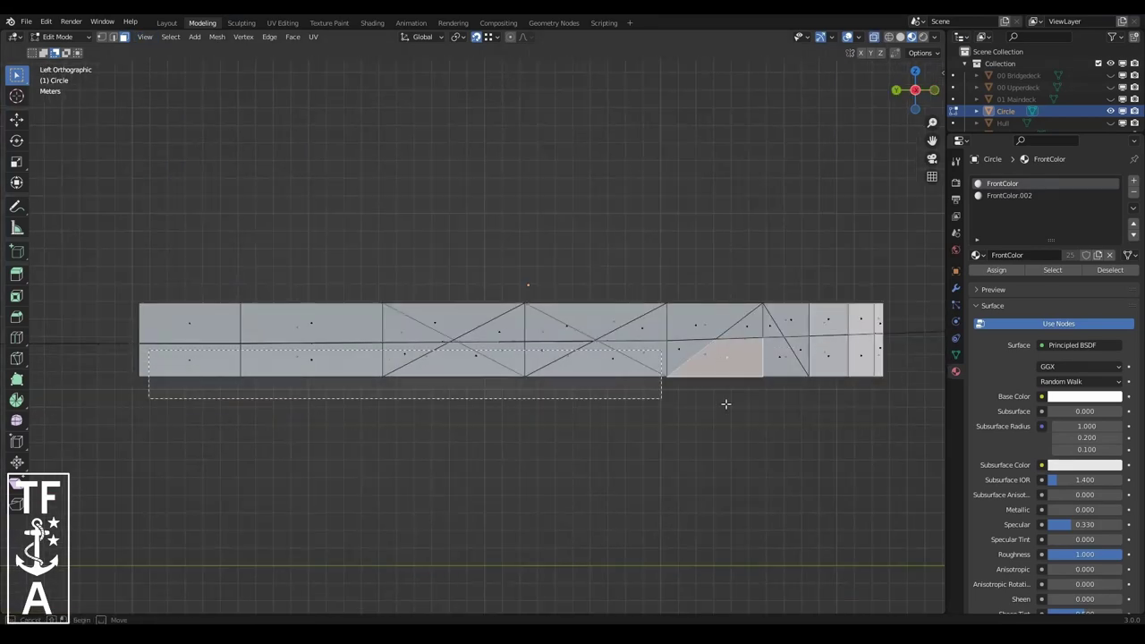
- From the Left ortho view, bring up the delete options for the selected side faces
drag(936, 99, 46, 58)
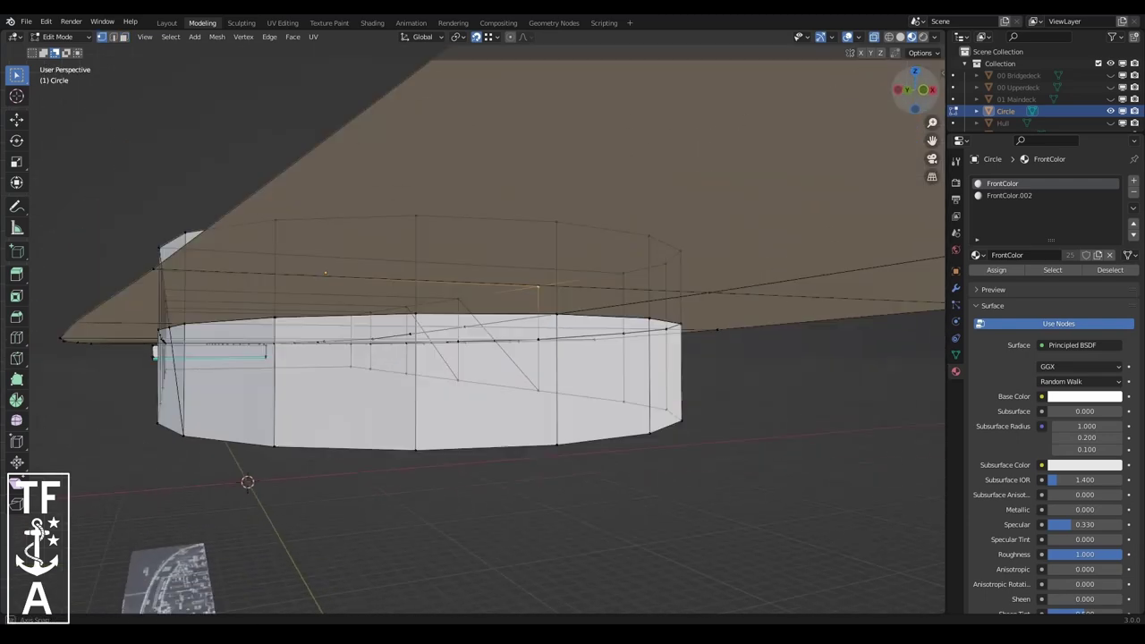
click(145, 37)
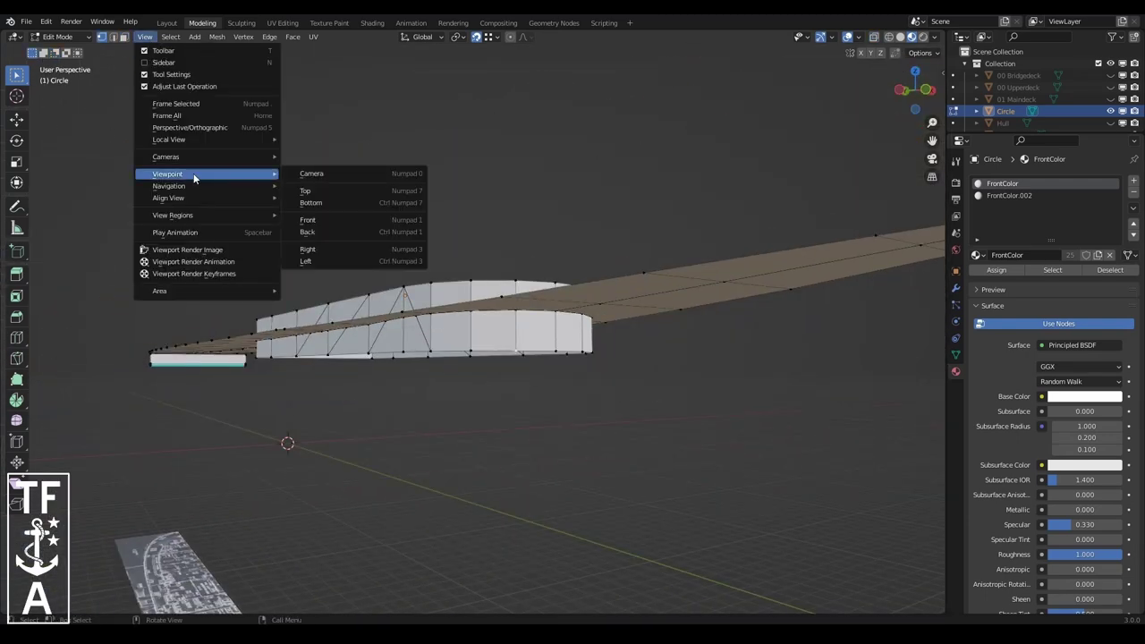
click(371, 274)
key(x)
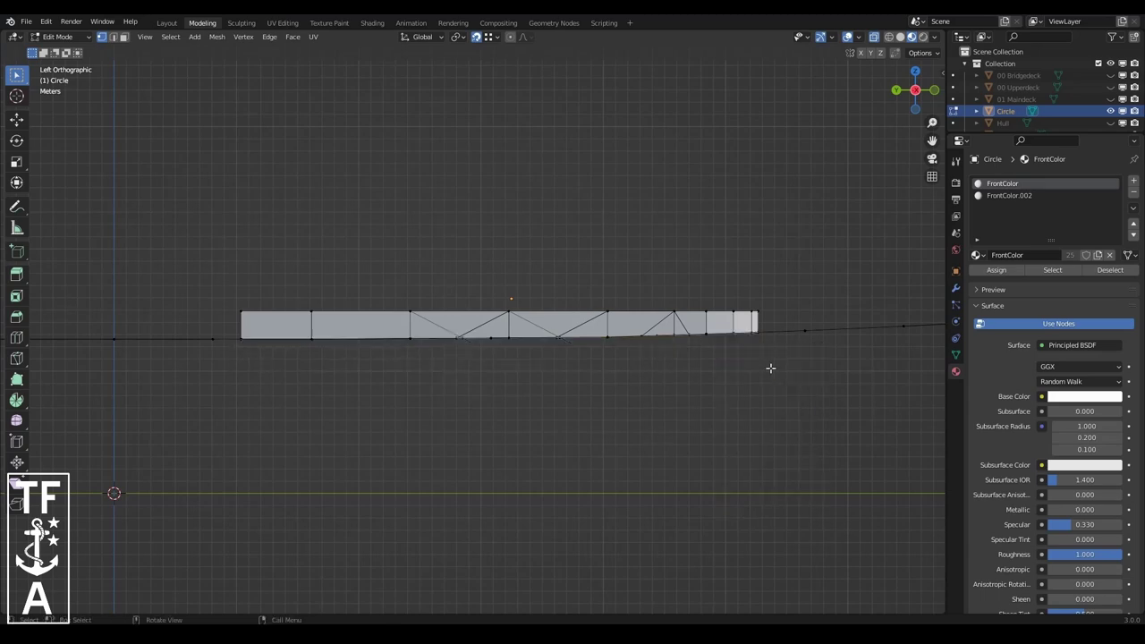
scroll(770, 366, up, 3)
drag(916, 89, 112, 40)
- Move the selected geometry along Y and select all linked geometry
key(g)
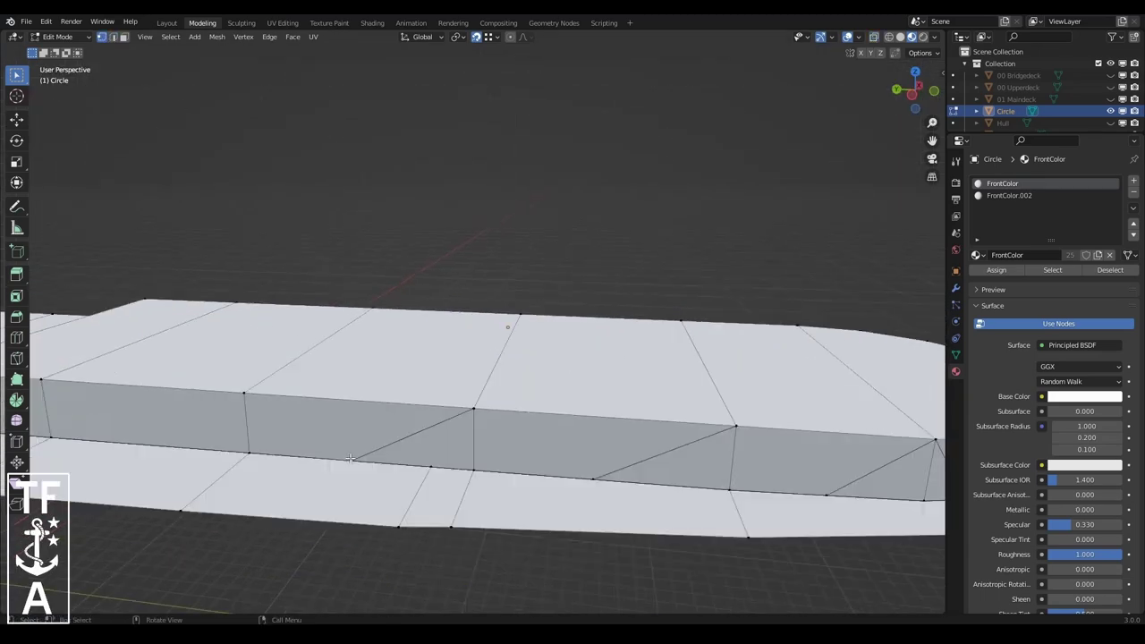
click(356, 459)
key(ctrl+l)
scroll(411, 475, down, 4)
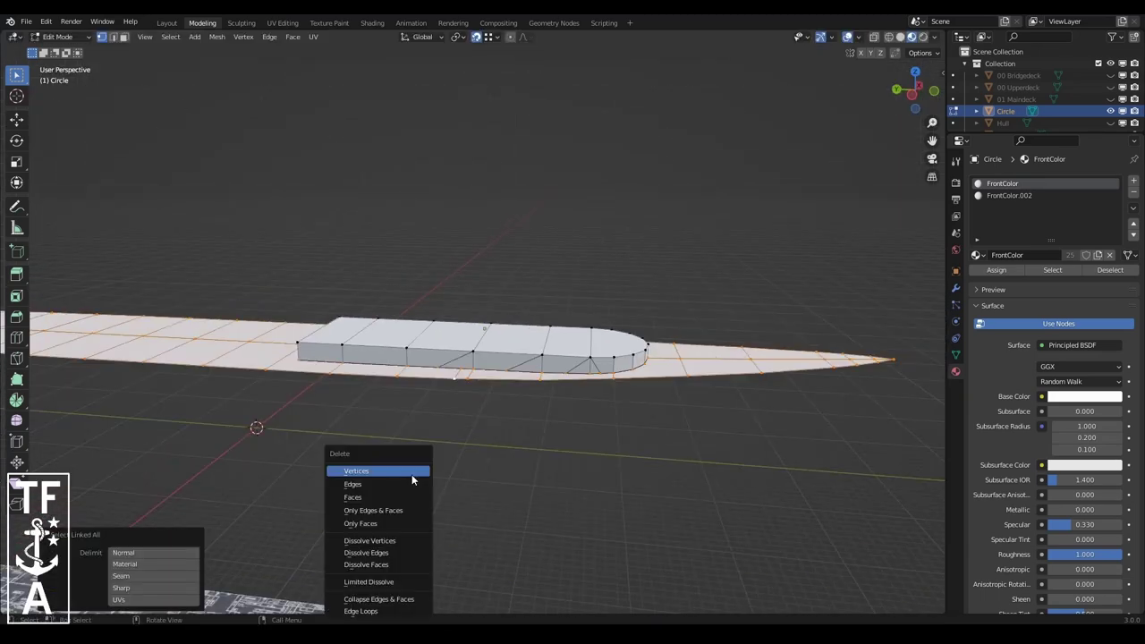
- Delete the outer deck faces, merge vertices at last, and reposition the merged vertex
click(412, 478)
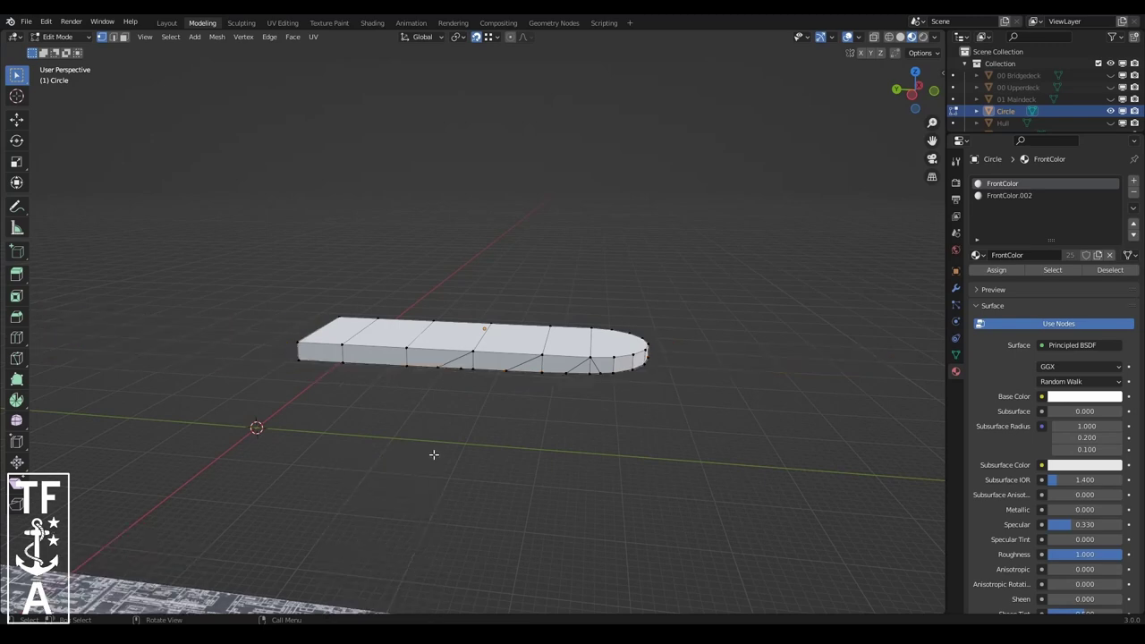
scroll(426, 424, up, 4)
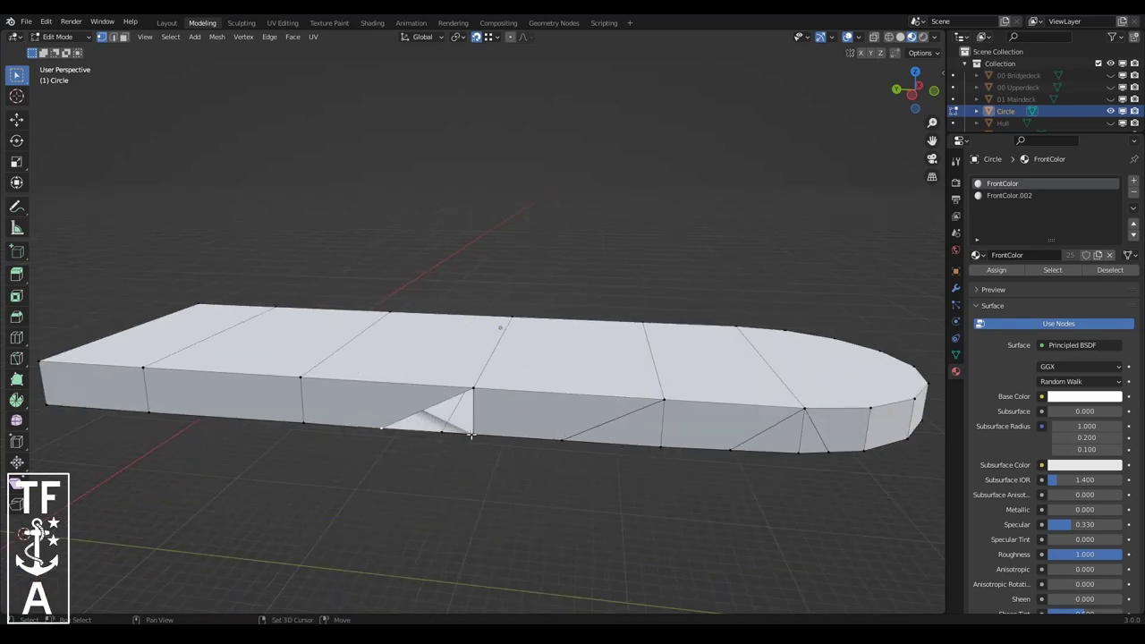
click(511, 436)
key(g)
click(473, 430)
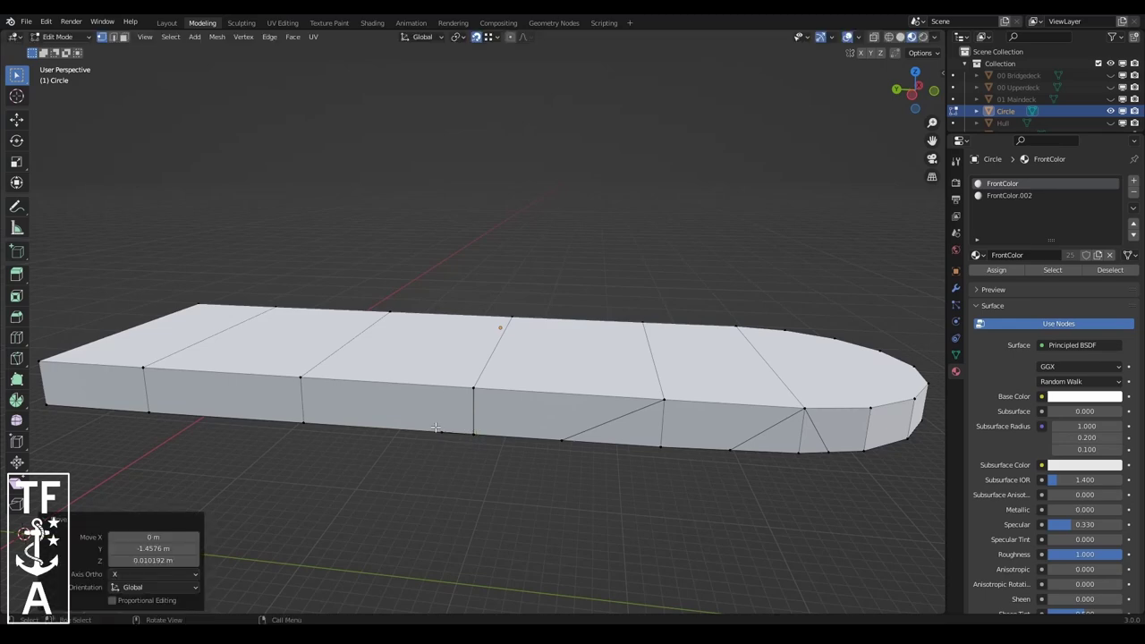
- Select and delete the bottom faces of the hull
middle_drag(630, 365, 573, 268)
middle_drag(385, 221, 385, 304)
key(ctrl+l)
key(x)
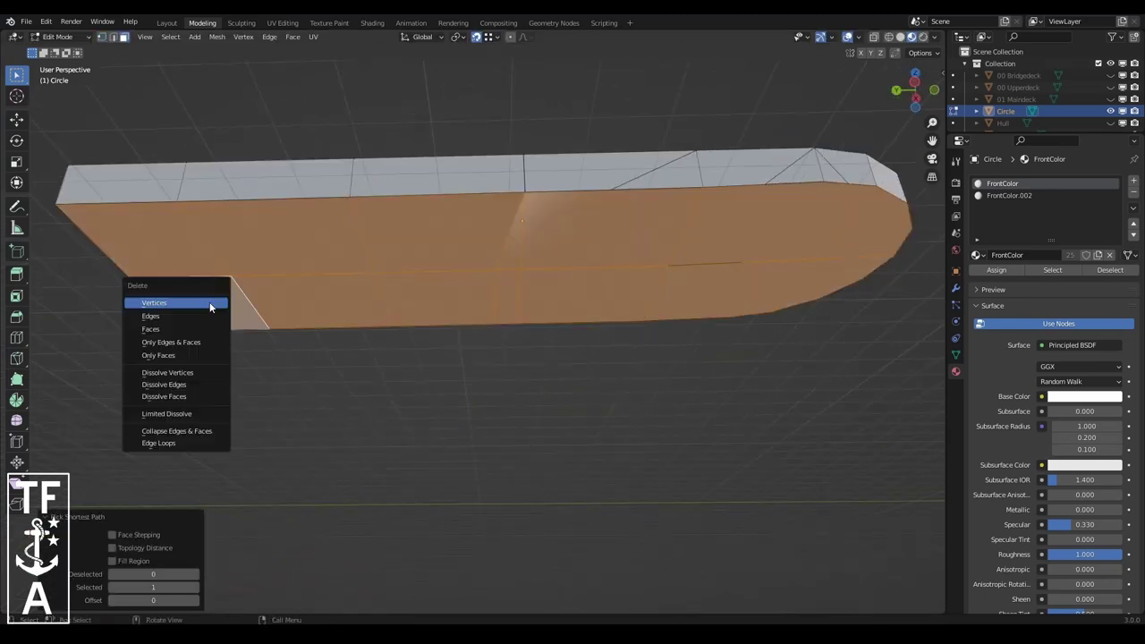
click(170, 331)
- Delete the stray edges and drag the lower vertex into place
mouse_move(605, 260)
middle_down()
mouse_move(250, 475)
mouse_move(132, 53)
middle_up()
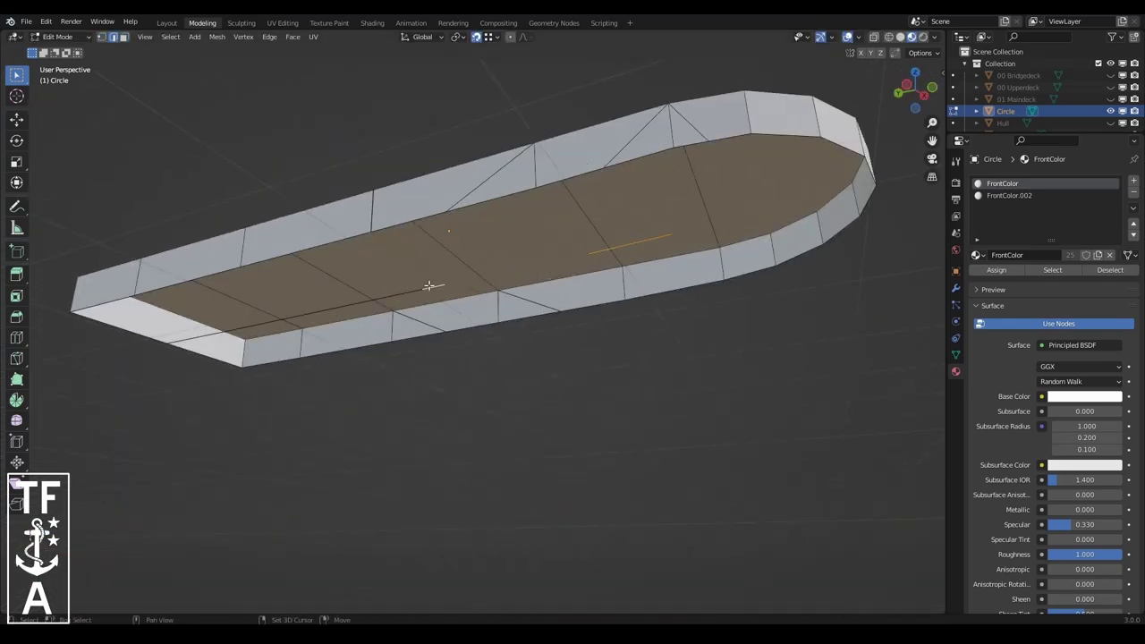
key(x)
click(205, 324)
click(645, 242)
key(x)
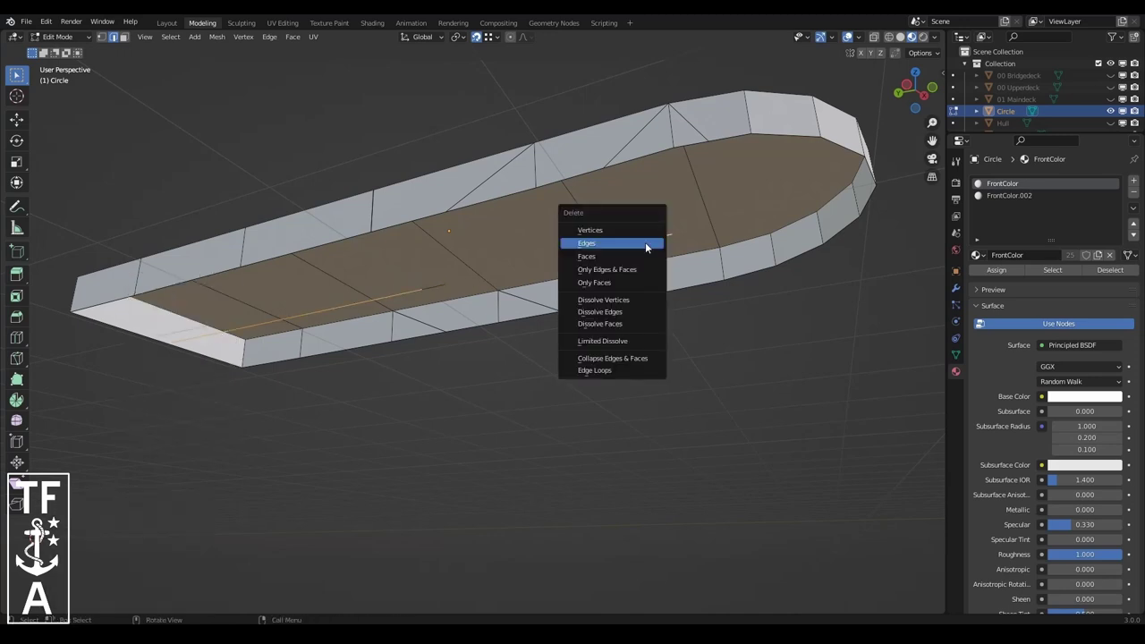
key(x)
click(647, 241)
drag(912, 90, 866, 91)
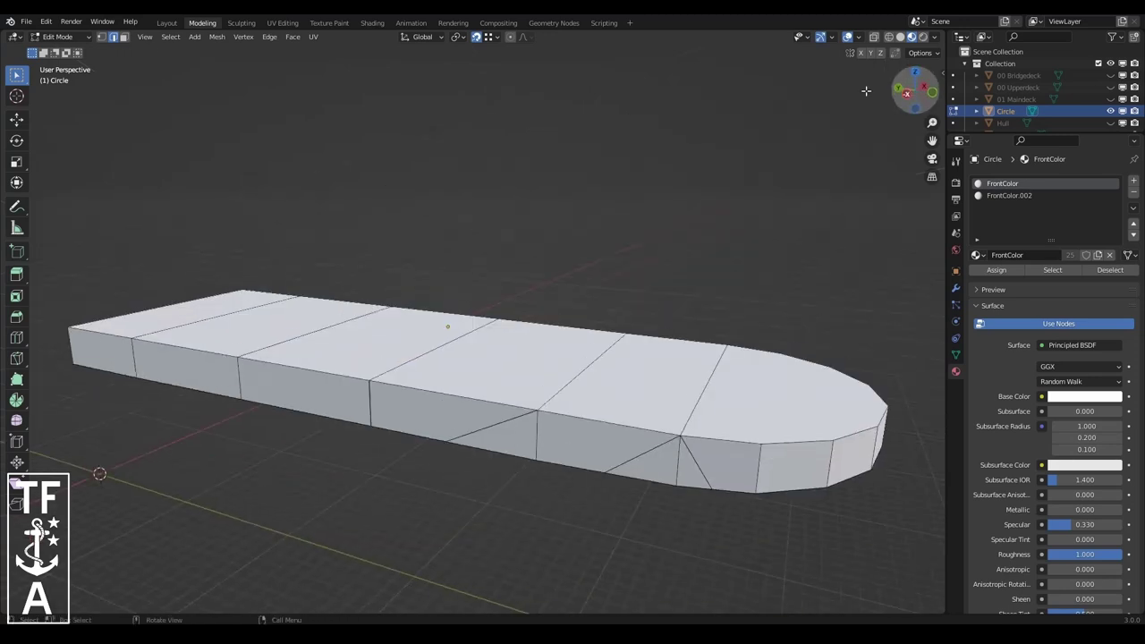
drag(453, 441, 536, 461)
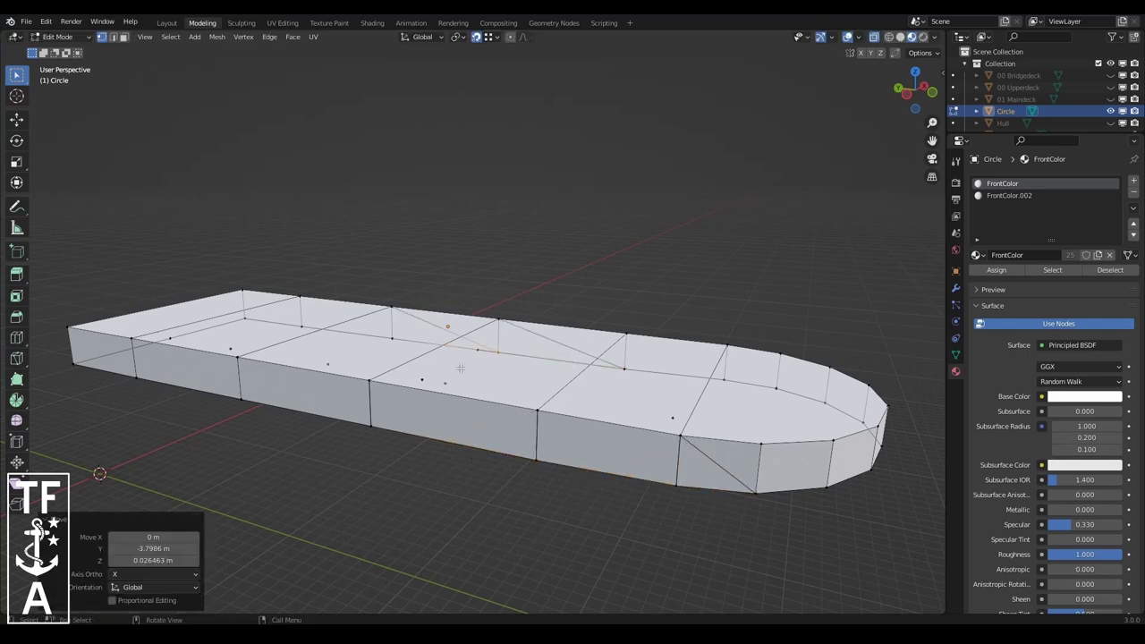
- Merge by Distance on the linked mesh, removing 49 vertices, and convert triangles to quads
key(ctrl+l)
scroll(454, 357, down, 5)
scroll(454, 357, up, 5)
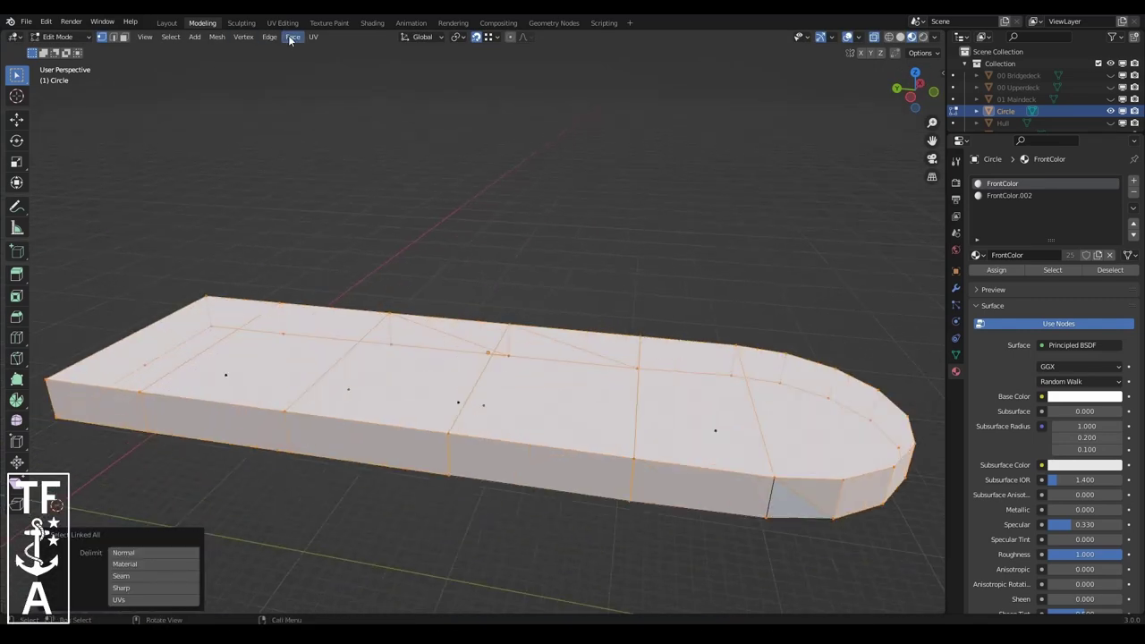
click(217, 36)
click(333, 165)
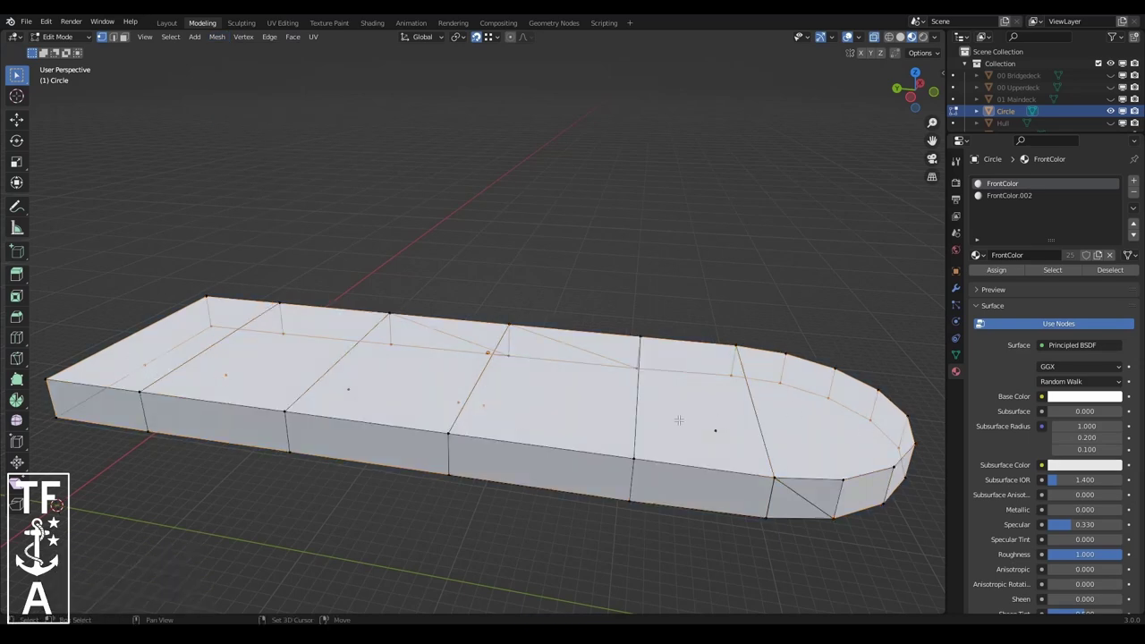
key(x)
key(x)
key(alt+j)
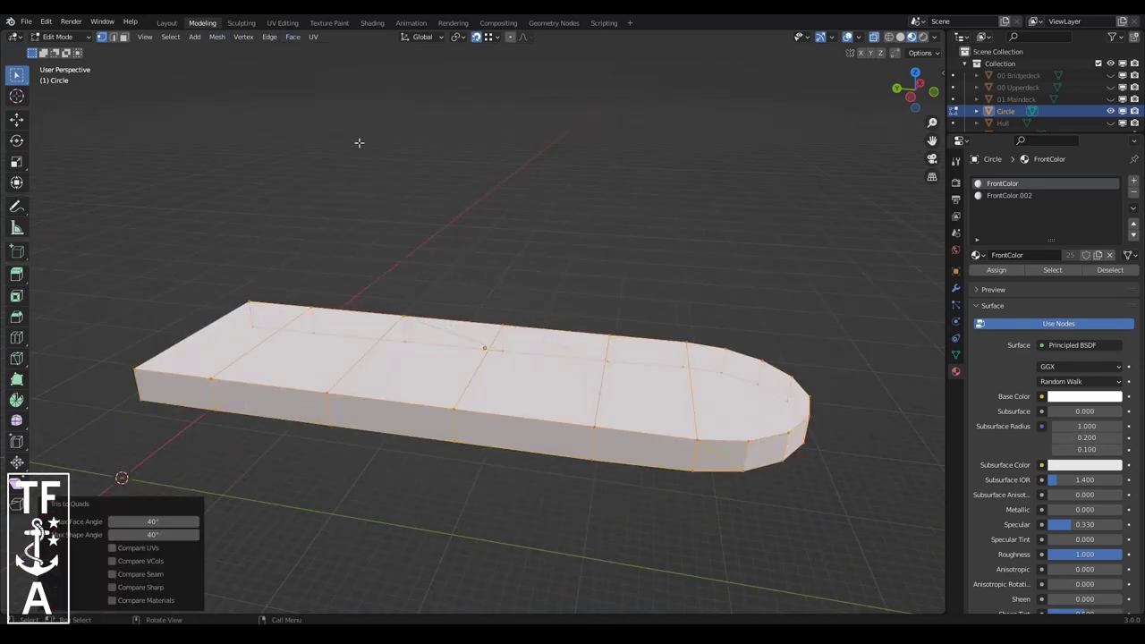
- Fill the triangular hole in the hull side with a new face
middle_drag(359, 142, 429, 268)
scroll(446, 301, up, 5)
key(alt+a)
click(394, 297)
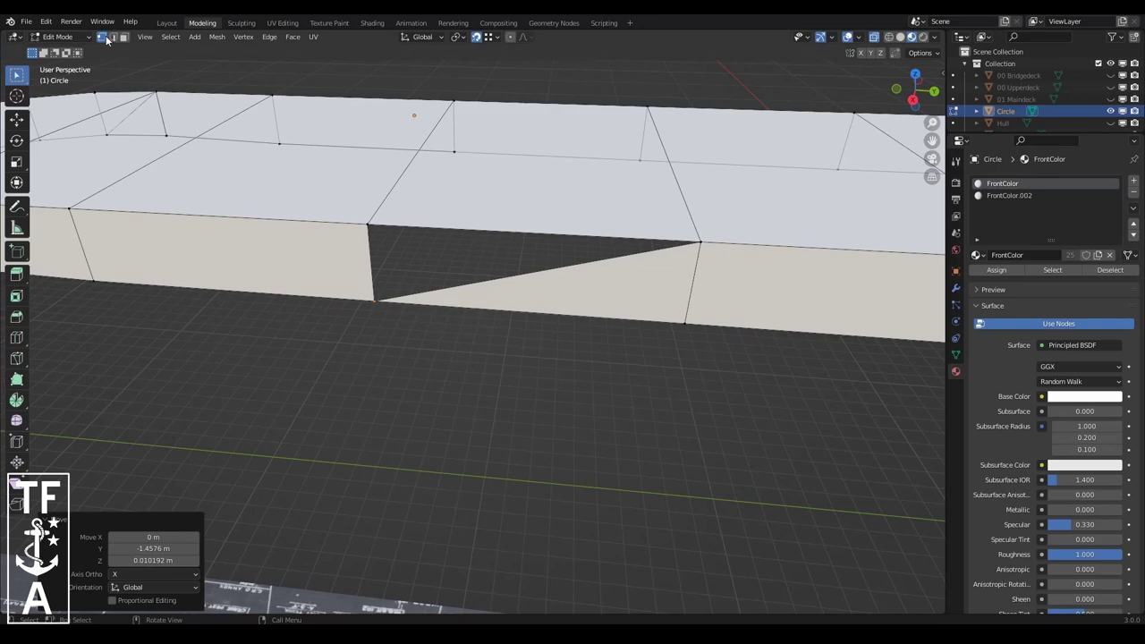
key(f)
scroll(448, 304, down, 5)
- Run Merge by Distance again on the whole linked mesh and clear the selection
key(ctrl+l)
click(292, 36)
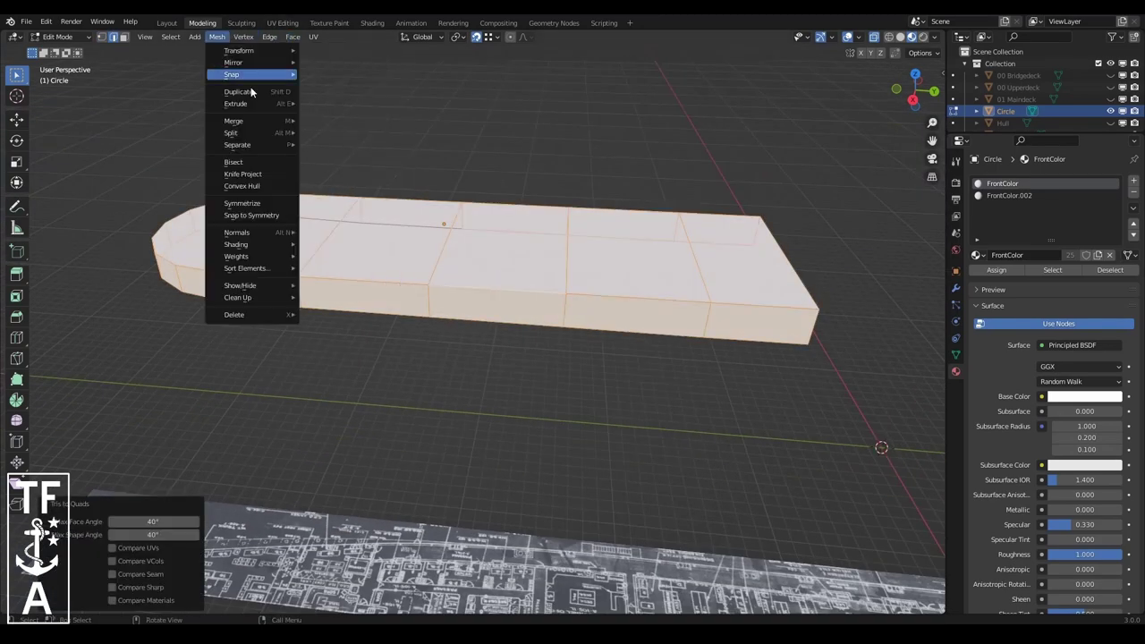
click(335, 166)
middle_drag(289, 205, 718, 471)
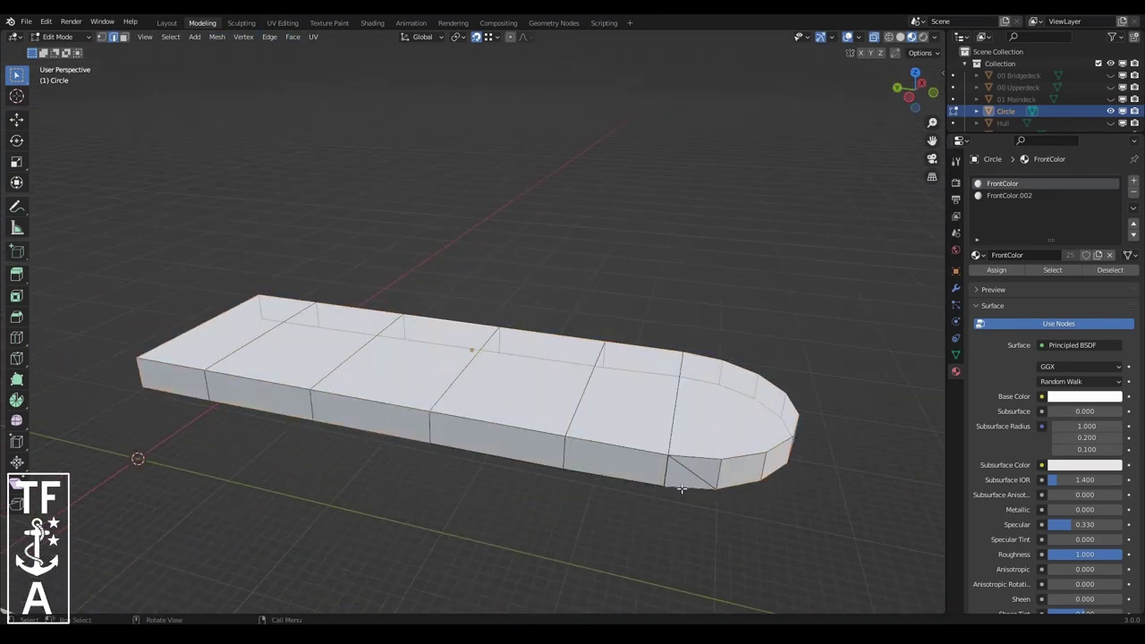
key(x)
key(Escape)
key(alt+a)
scroll(660, 358, up, 3)
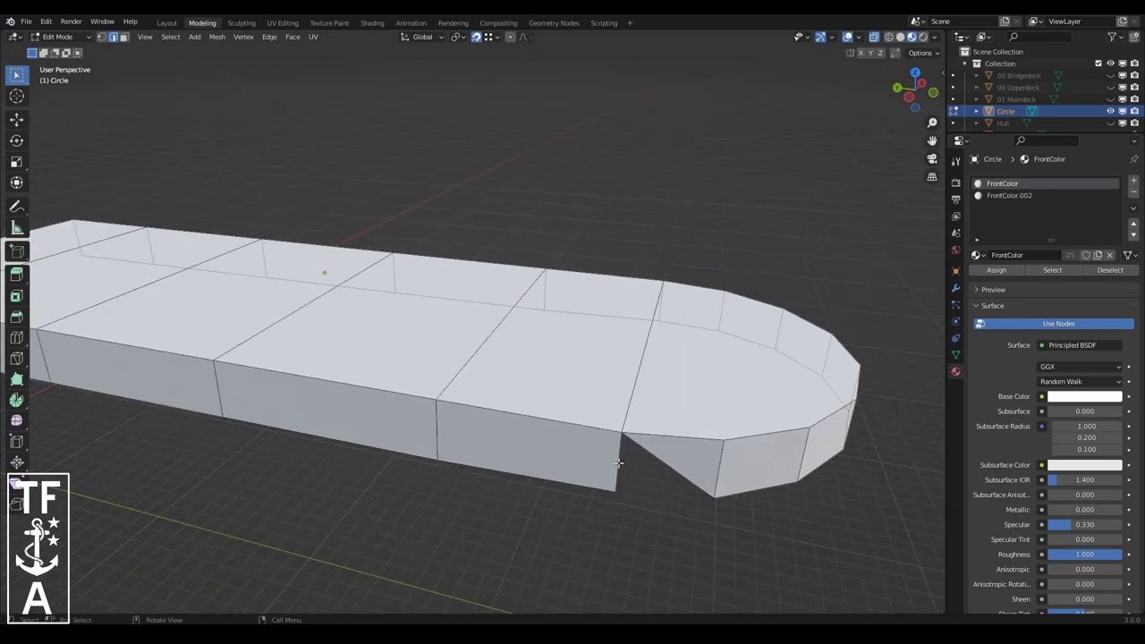
- Try filling the missing stern triangle, undo it, and reselect the linked hull
key(ctrl+l)
click(293, 37)
key(Escape)
key(ctrl+z)
scroll(640, 360, down, 2)
key(ctrl+l)
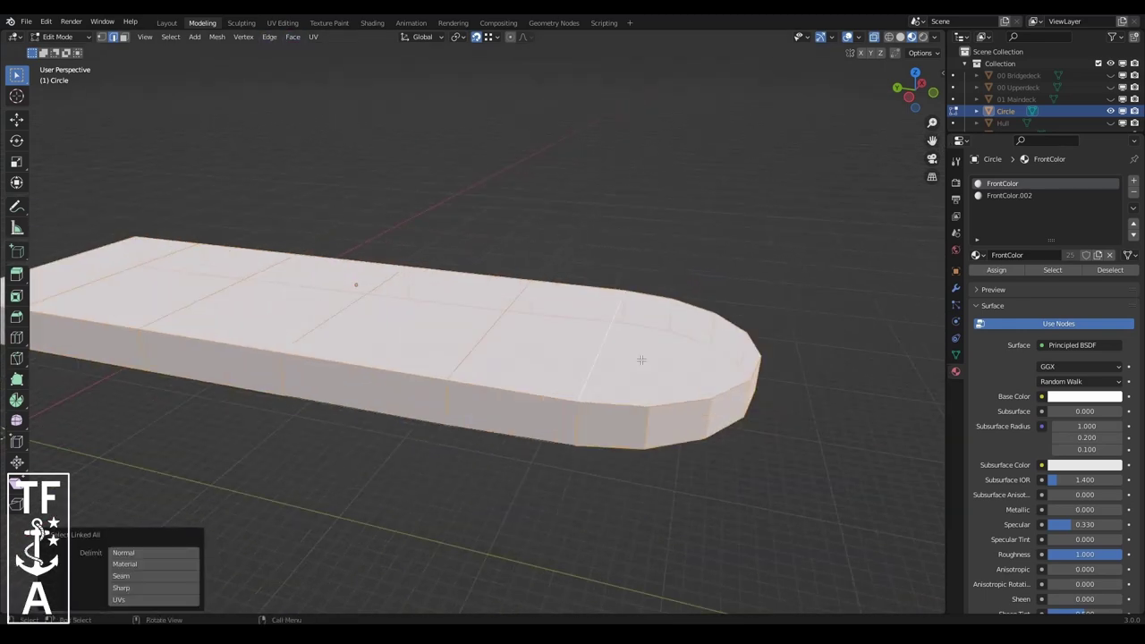
click(244, 37)
key(Escape)
middle_drag(447, 269, 626, 340)
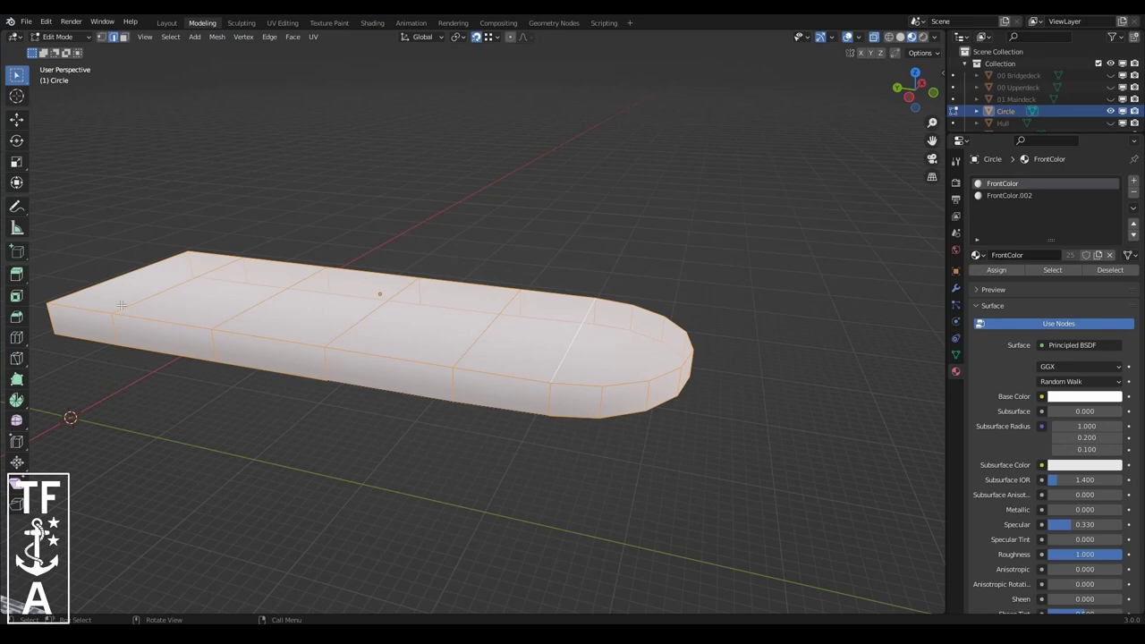
- Select the top-rim edge loop and deck outline edges and mark them sharp
ctrl+click(692, 343)
right_click(160, 265)
click(116, 333)
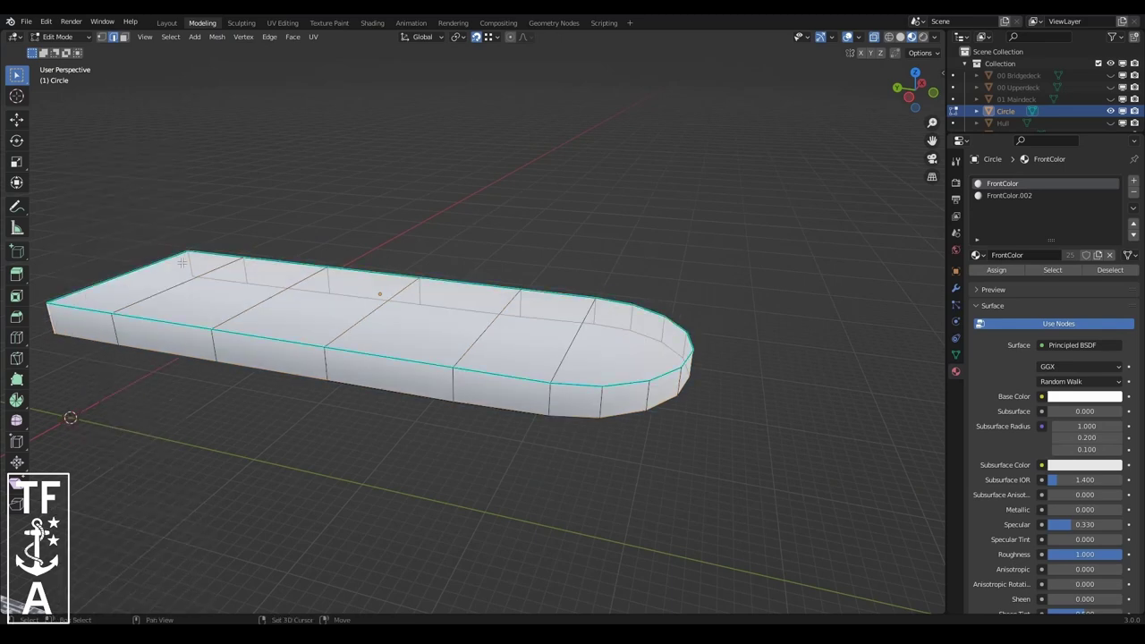
right_click(769, 373)
click(769, 373)
drag(910, 95, 895, 100)
key(ctrl+z)
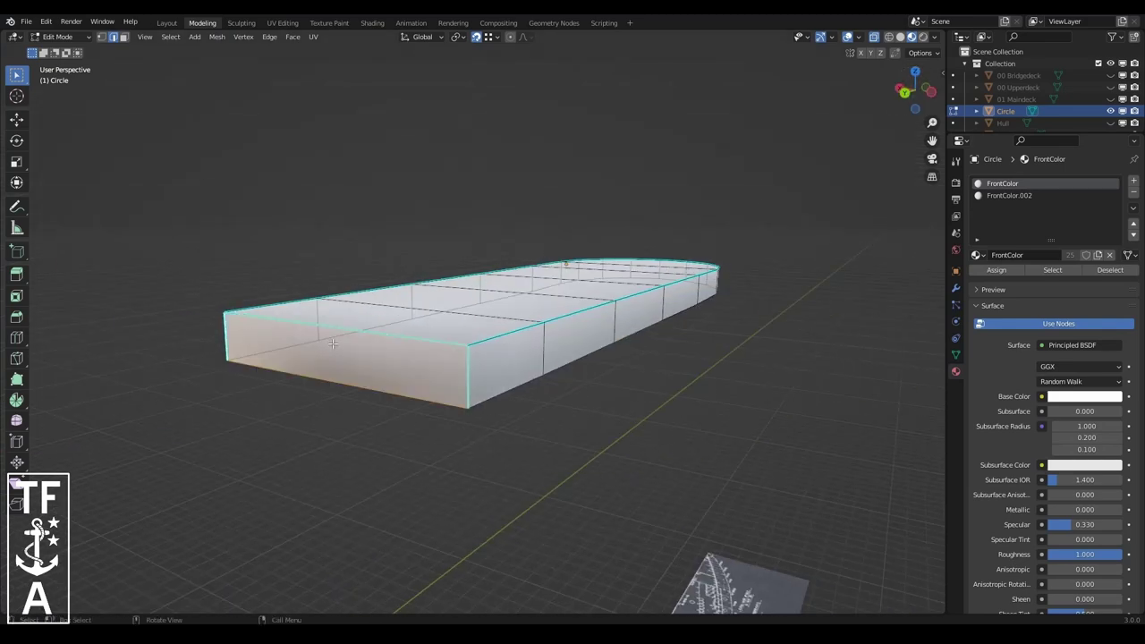
right_click(332, 345)
click(333, 344)
- Set the deck mesh normals from faces
key(a)
click(216, 37)
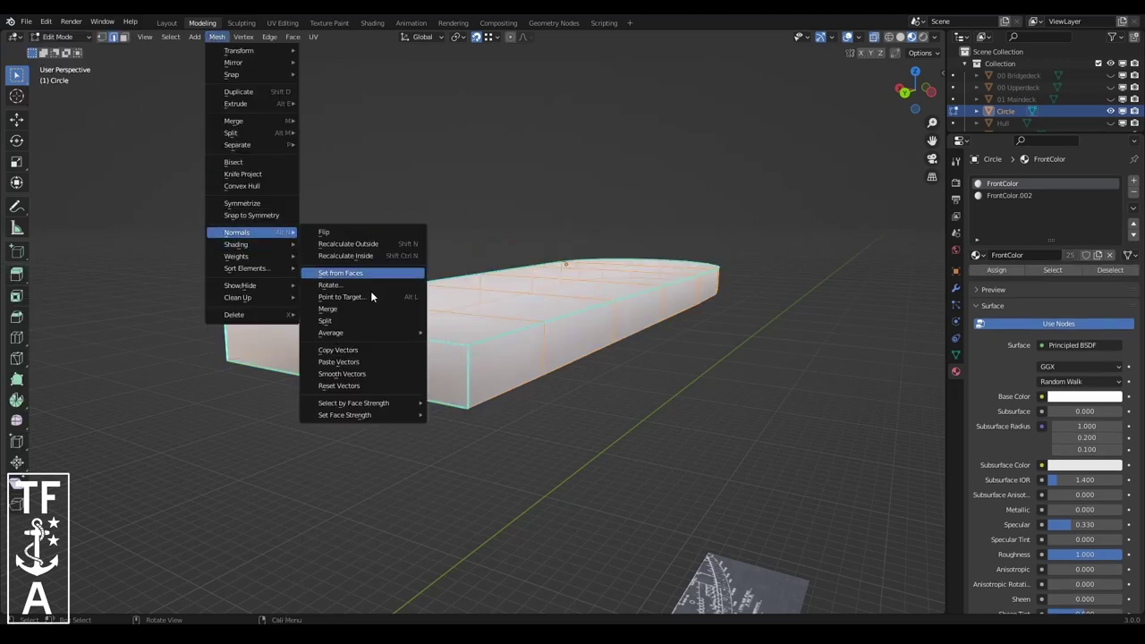
click(376, 374)
- Unhide the Hull and orbit to check the deck against it
key(Tab)
click(71, 63)
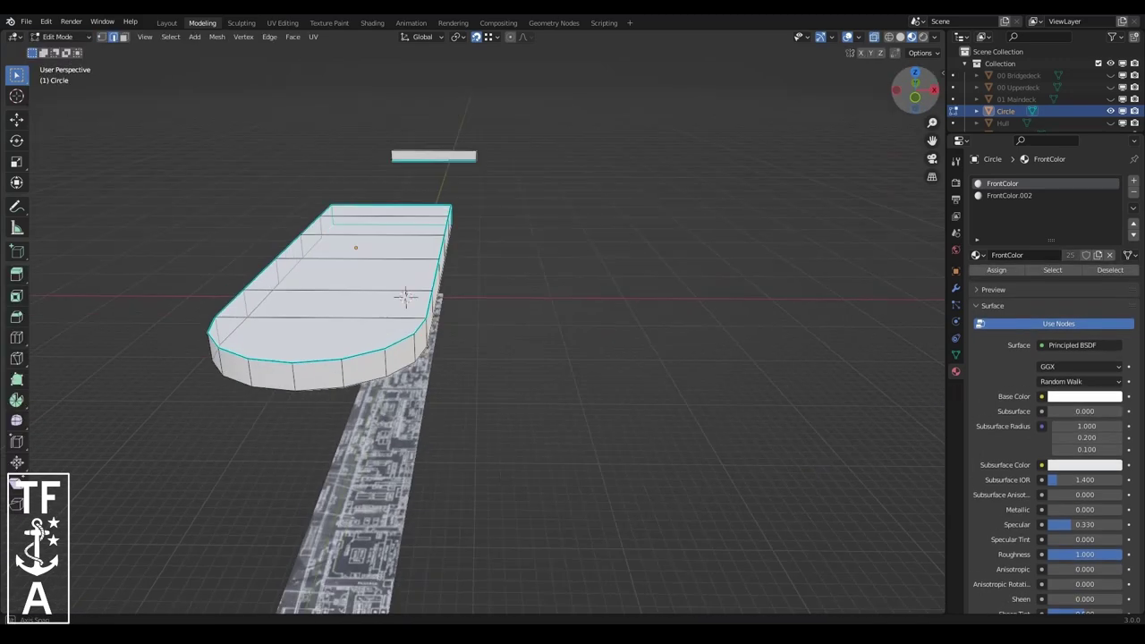
click(1110, 122)
middle_drag(537, 313, 377, 334)
- Undo back to the smaller deckhouse box and select all linked deck geometry
key(Tab)
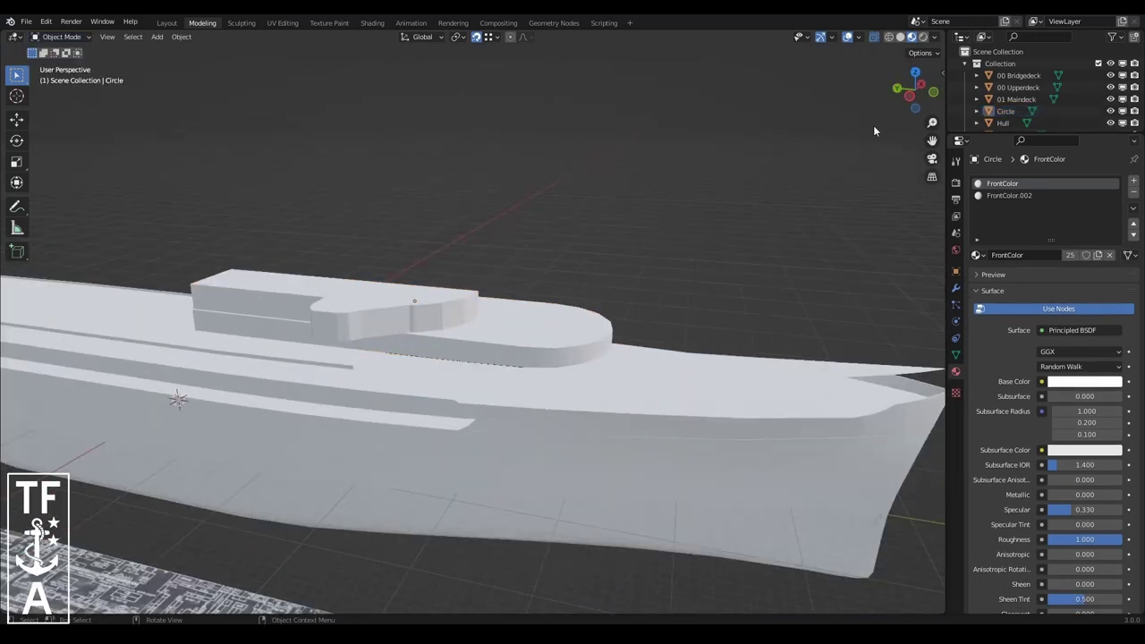
key(Tab)
key(ctrl+z)
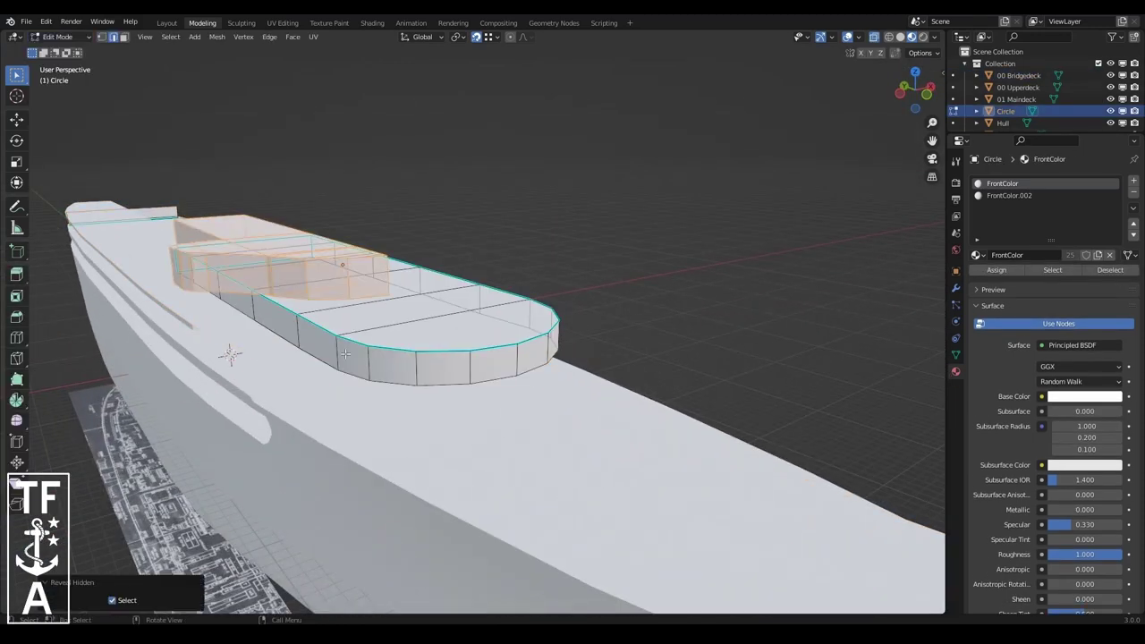
key(ctrl+z)
key(ctrl+z)
key(ctrl+z)
key(ctrl+l)
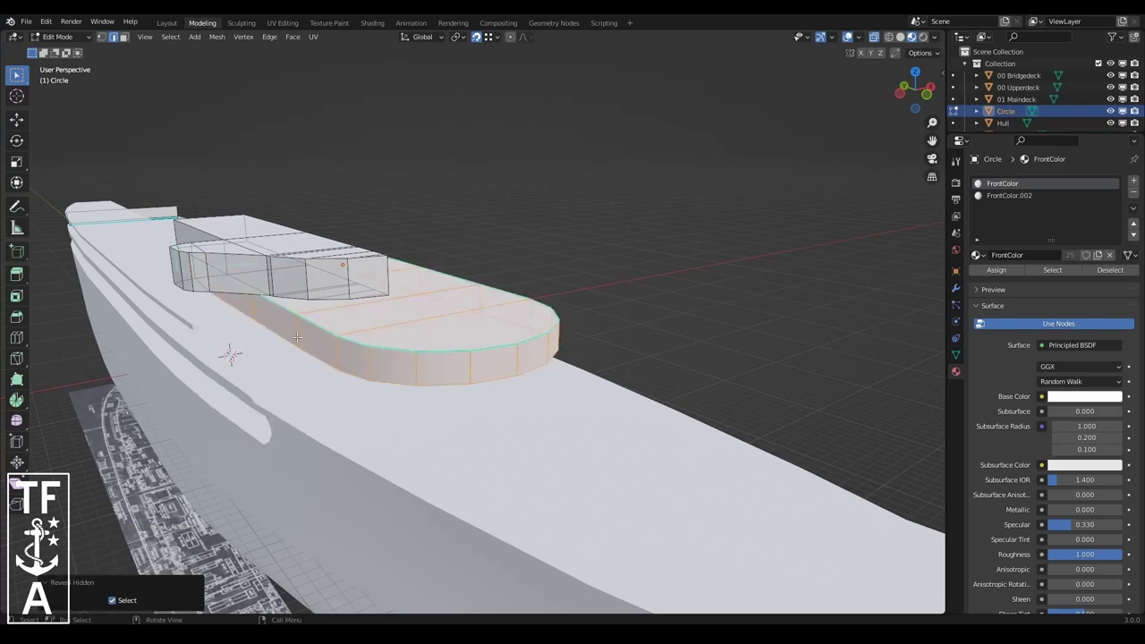
mouse_move(282, 339)
middle_down()
mouse_move(365, 252)
mouse_move(378, 371)
mouse_move(914, 96)
middle_up()
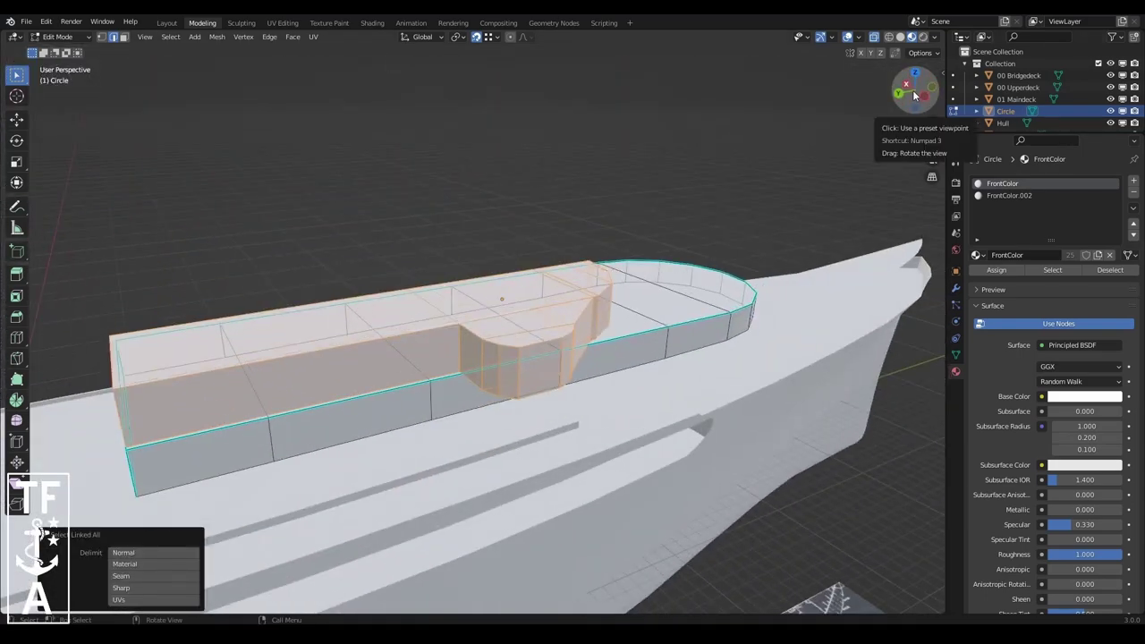
- In Object Mode, show the Side_Plan blueprint
click(61, 50)
scroll(1074, 113, down, 5)
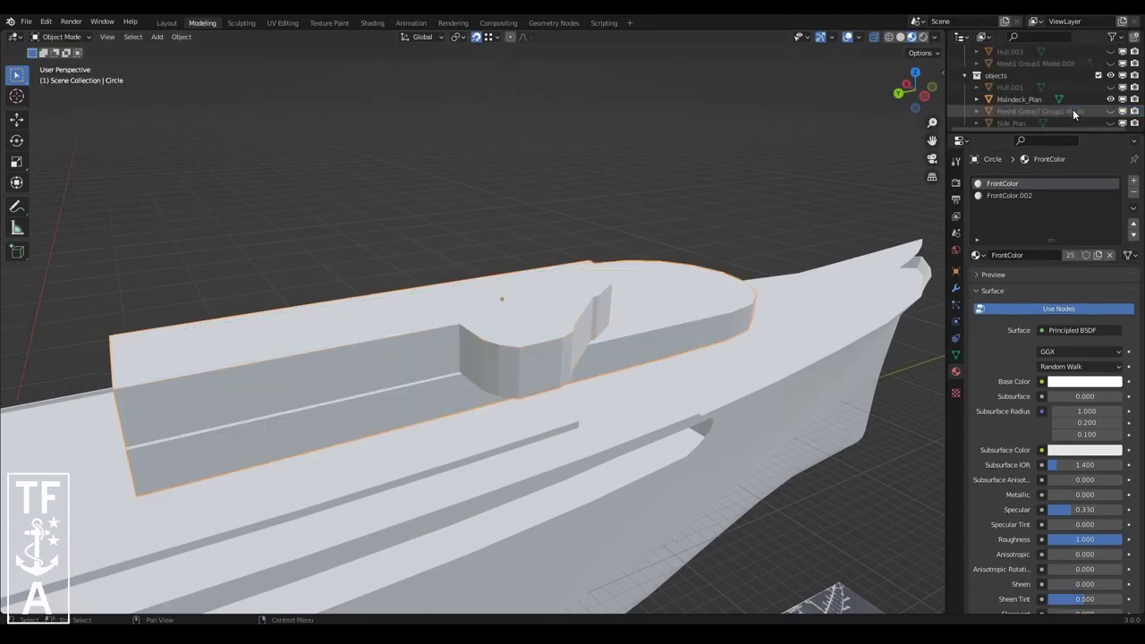
click(1110, 123)
middle_drag(501, 295, 570, 337)
- In Left ortho view, select and hide the deckhouse's lower face
key(Tab)
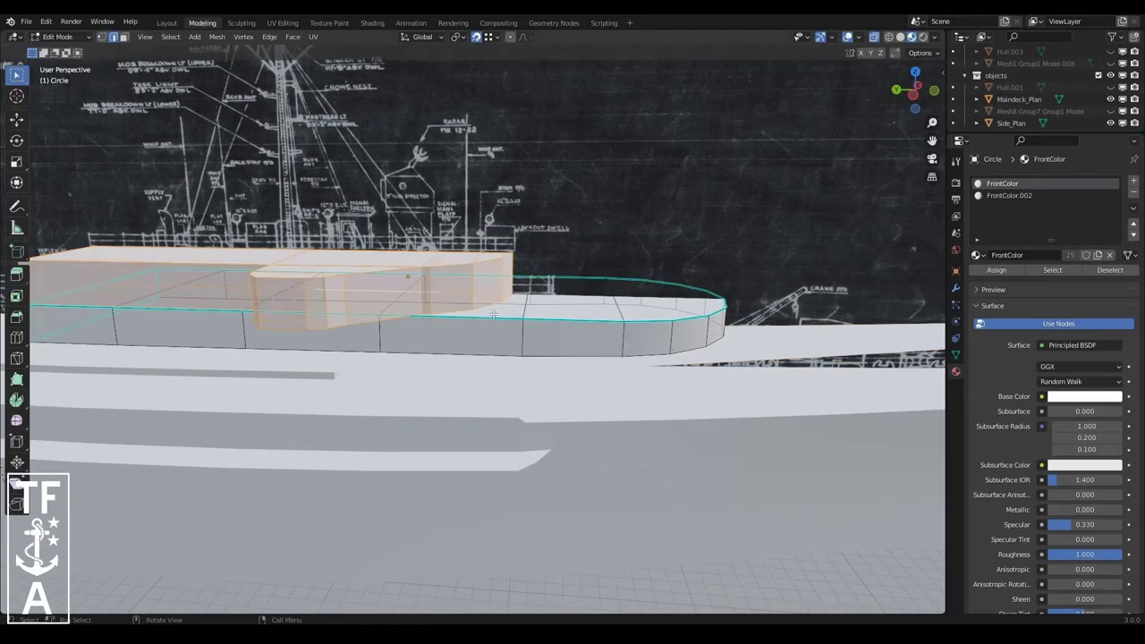
click(145, 36)
click(322, 246)
scroll(537, 269, up, 3)
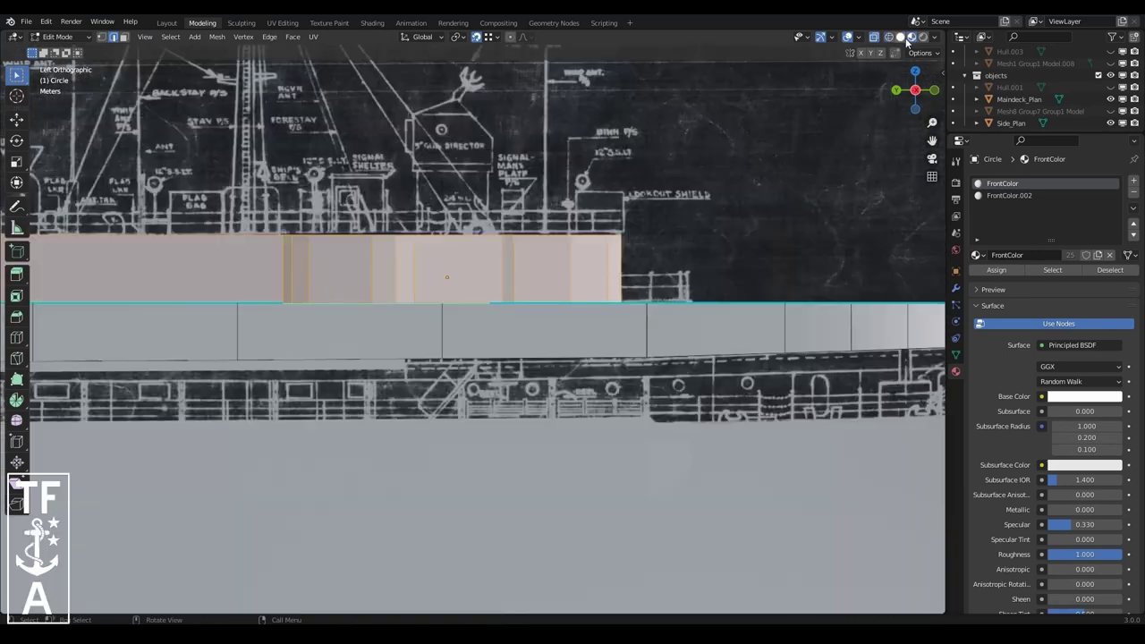
click(337, 331)
key(h)
scroll(465, 332, up, 2)
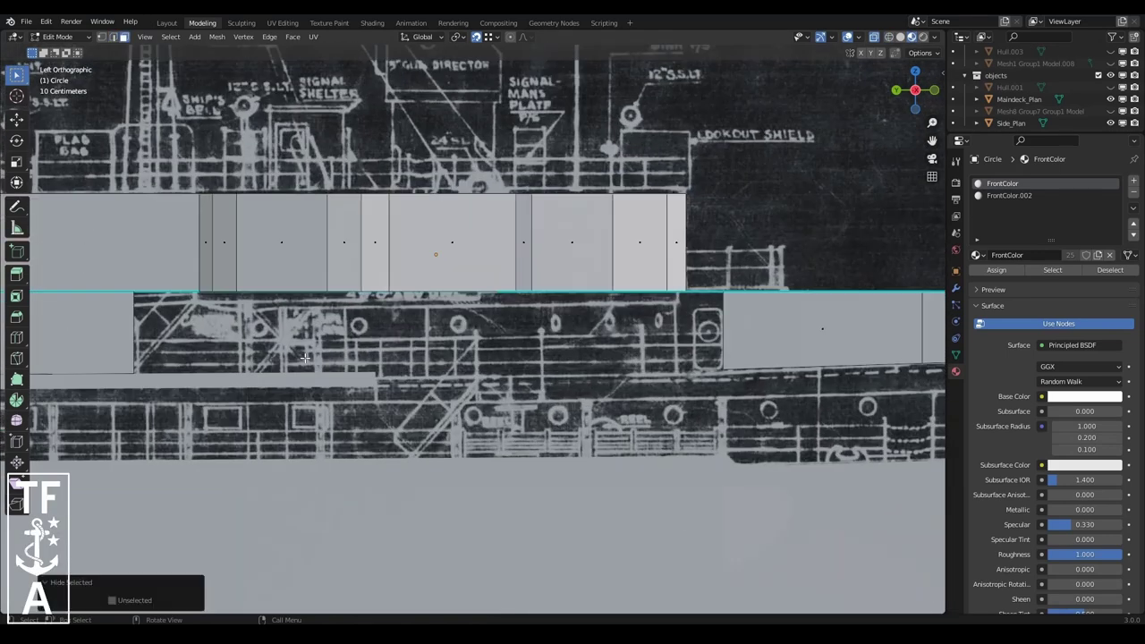
scroll(537, 332, down, 1)
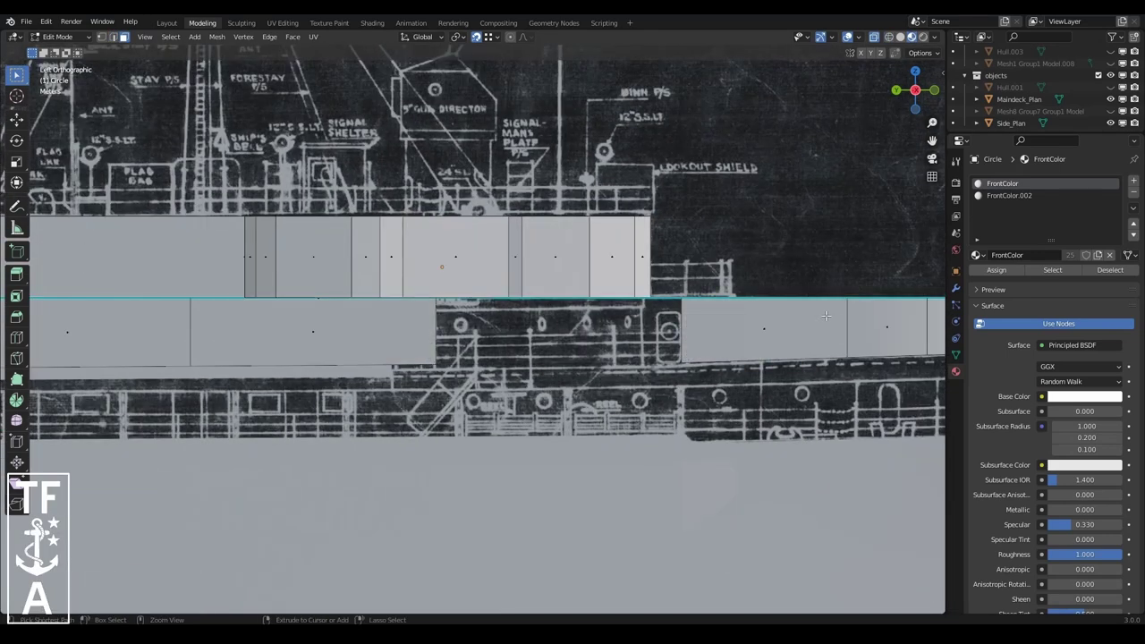
scroll(826, 316, down, 5)
- Re-enter Edit Mode on the deckhouse and zoom in on the bridge wing
click(60, 36)
mouse_move(128, 470)
middle_down()
mouse_move(357, 314)
mouse_move(269, 268)
middle_up()
click(64, 50)
click(61, 36)
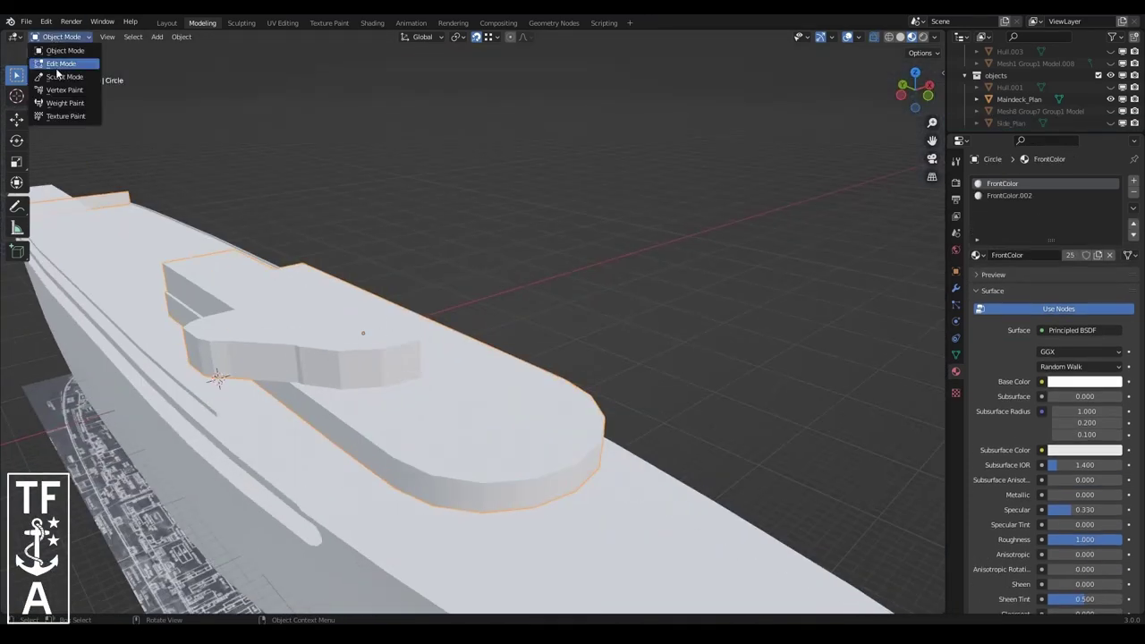
click(61, 63)
middle_drag(358, 268, 417, 383)
scroll(385, 322, up, 3)
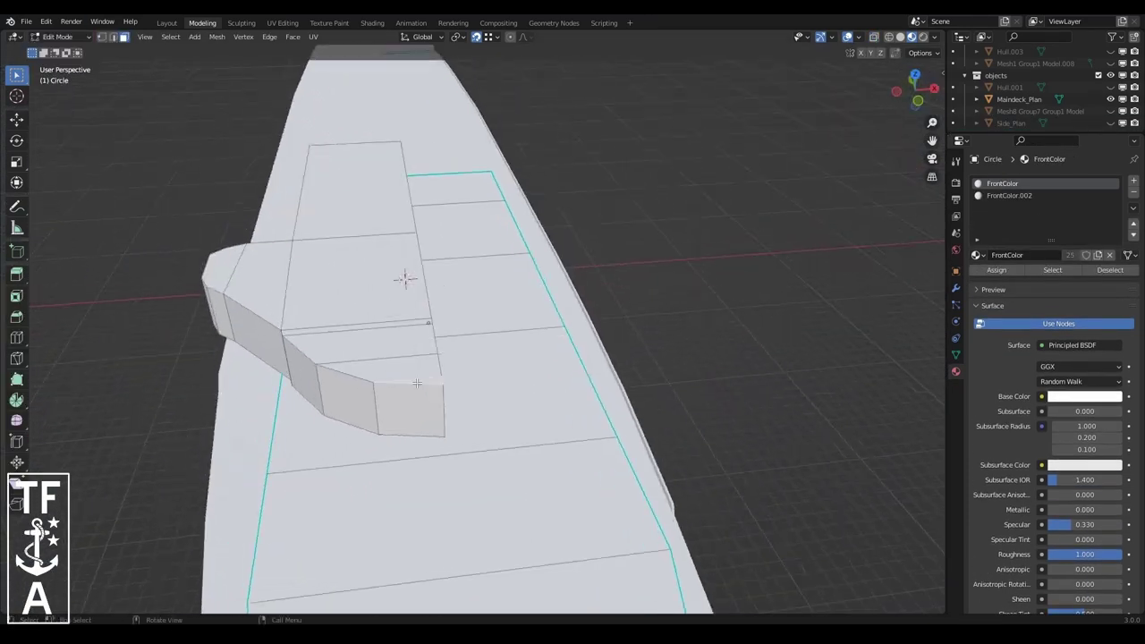
- Duplicate the bridge wing, mirror it with flipped normals, and move it along X
click(217, 36)
click(340, 89)
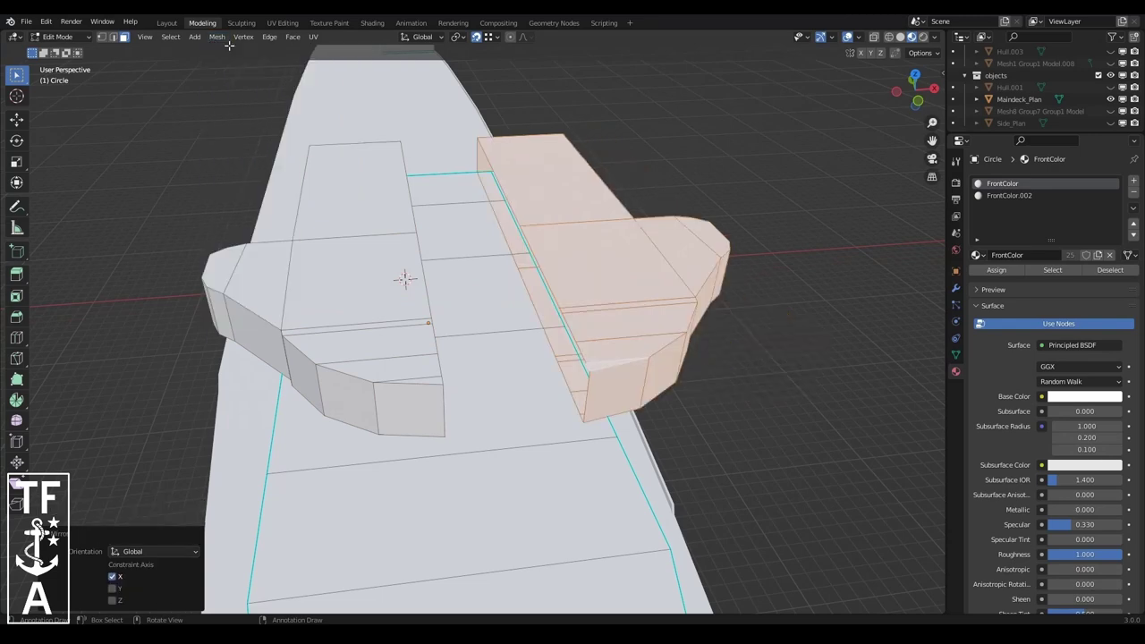
click(218, 37)
click(340, 260)
key(g)
key(x)
click(433, 317)
- Merge by Distance across the deckhouse, removing 14 duplicates, and select the centre edge loop
key(a)
click(218, 37)
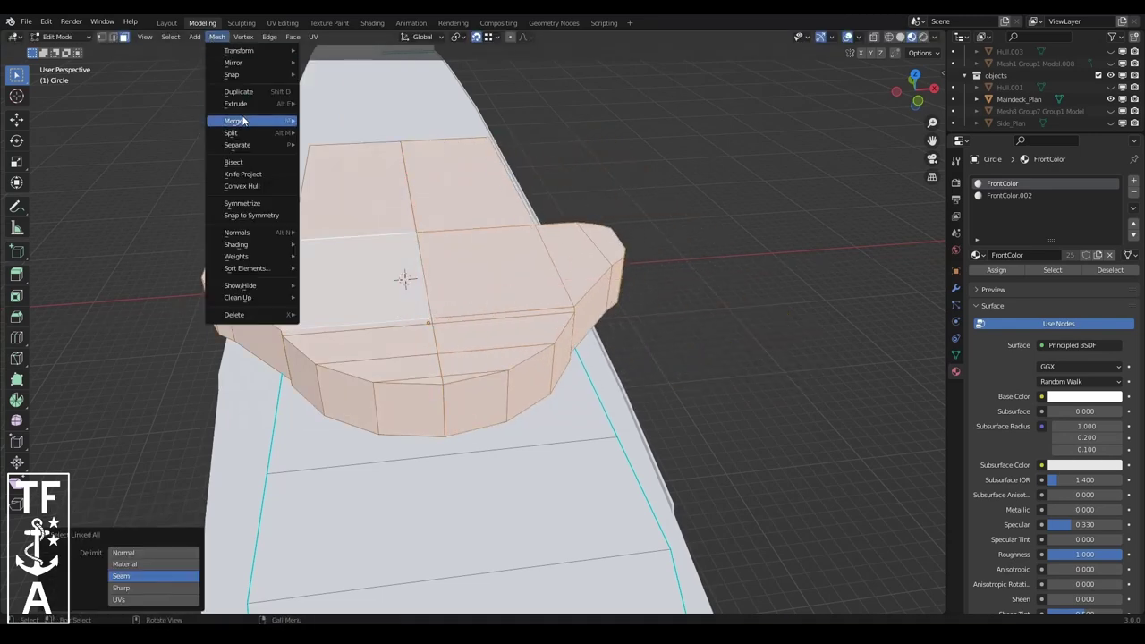
click(242, 117)
scroll(403, 313, up, 2)
right_click(459, 408)
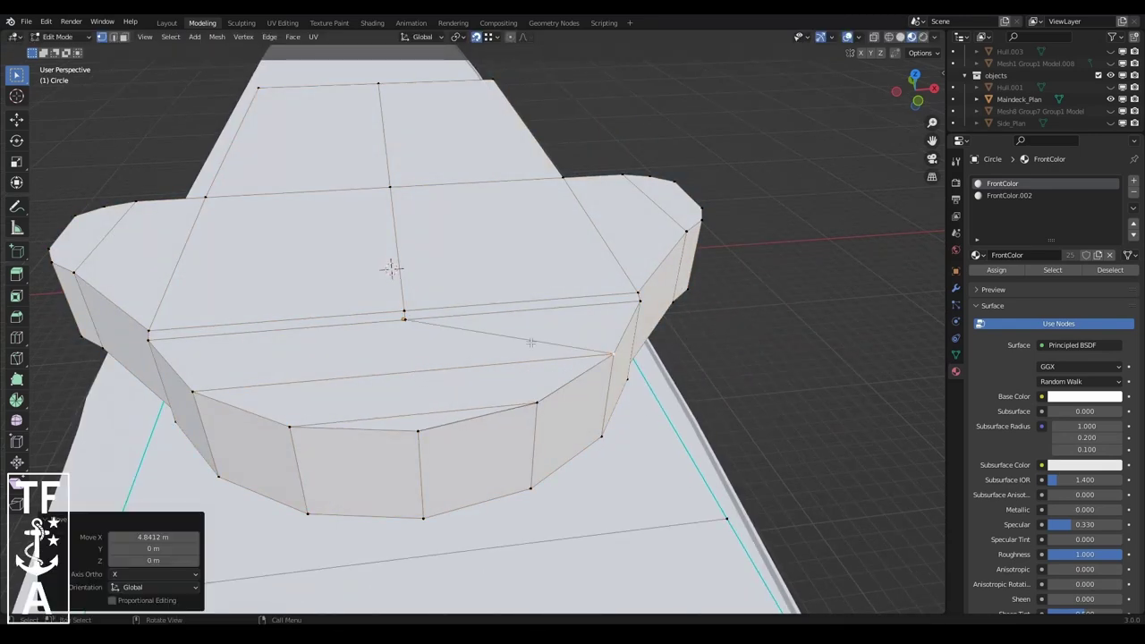
alt+click(407, 344)
- Move the centre loop along X and snap it onto the deckhouse's right corner
key(g)
click(496, 79)
scroll(496, 80, down, 4)
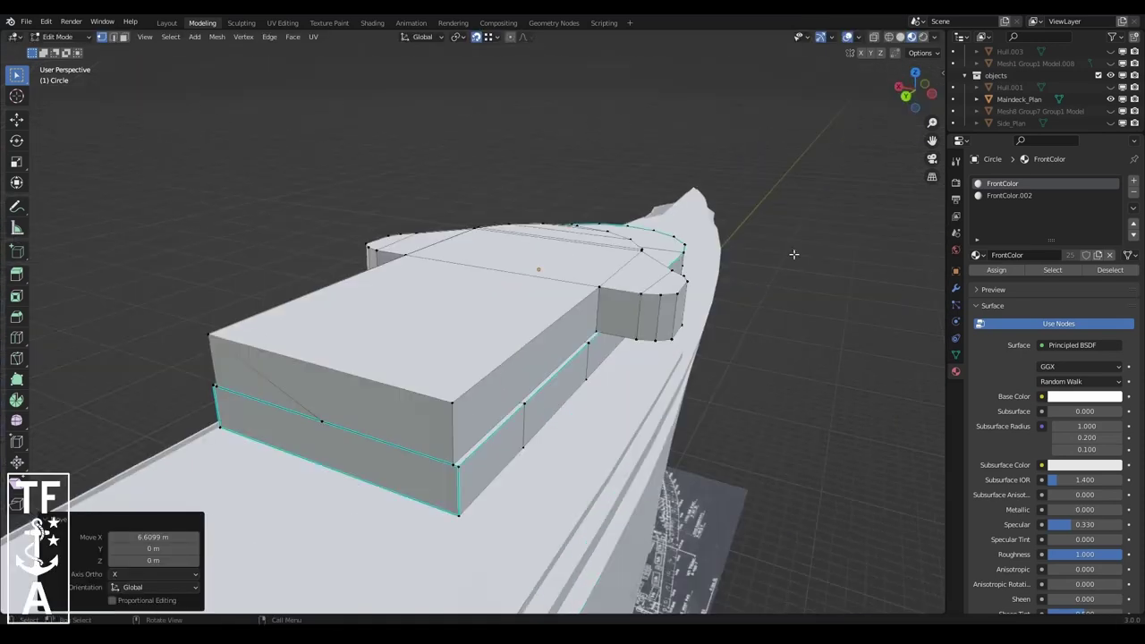
scroll(170, 399, up, 2)
middle_drag(170, 399, 387, 256)
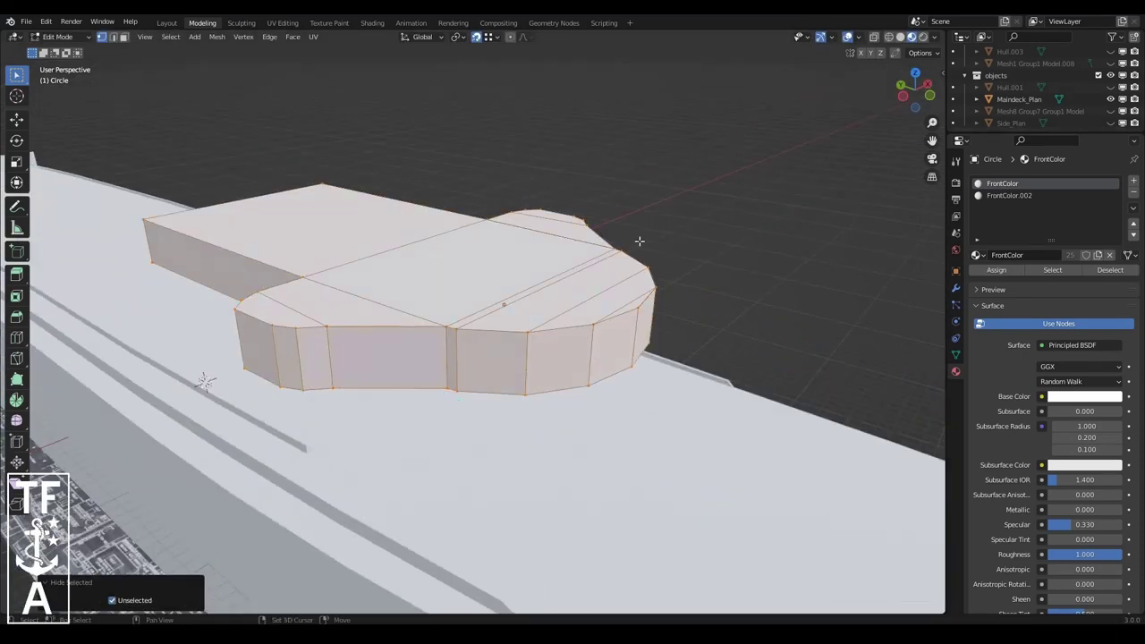
scroll(601, 261, up, 4)
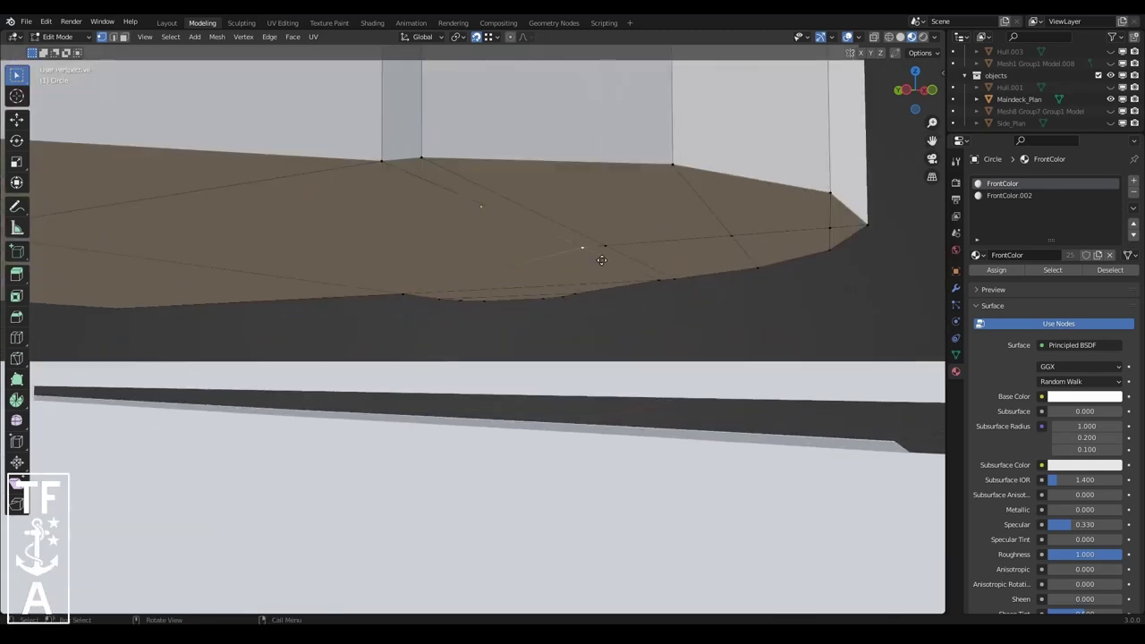
- Merge the 12 remaining duplicate vertices by distance and recalculate normals outside
click(217, 37)
scroll(448, 268, down, 5)
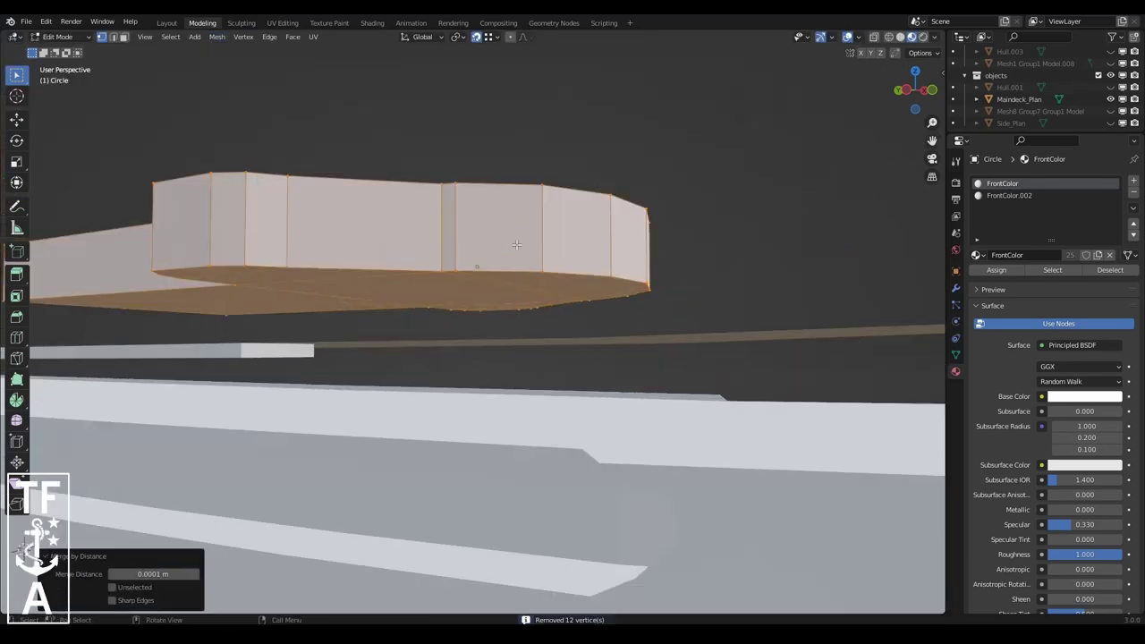
middle_drag(447, 268, 268, 224)
click(217, 37)
click(348, 243)
click(218, 37)
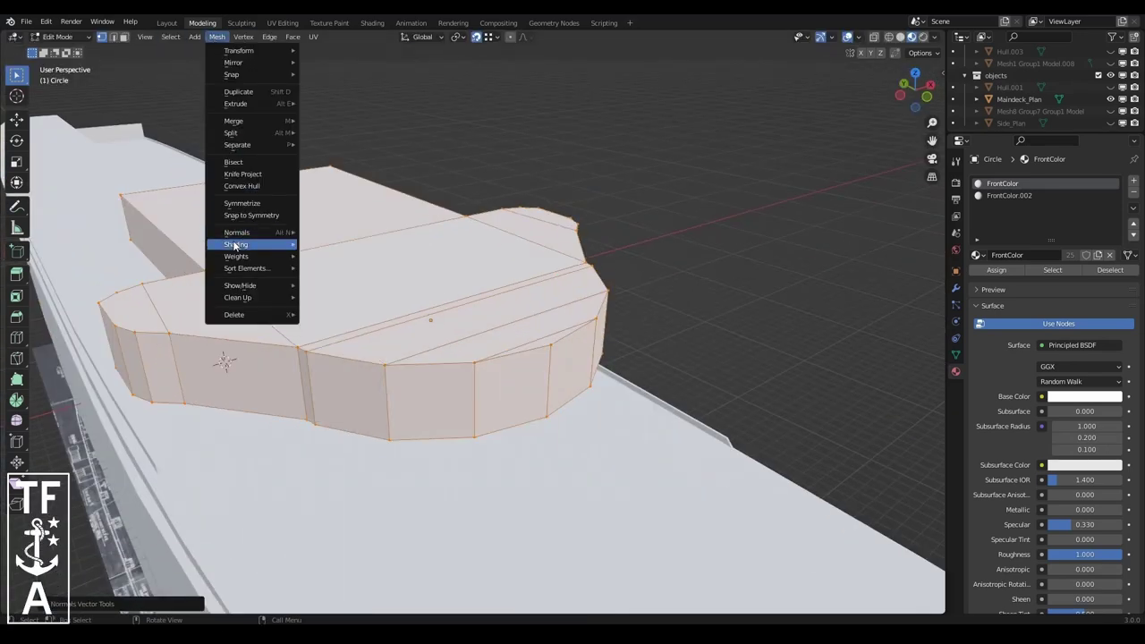
click(348, 244)
- Select the deckhouse's top outline edges and mark them sharp
ctrl+click(139, 321)
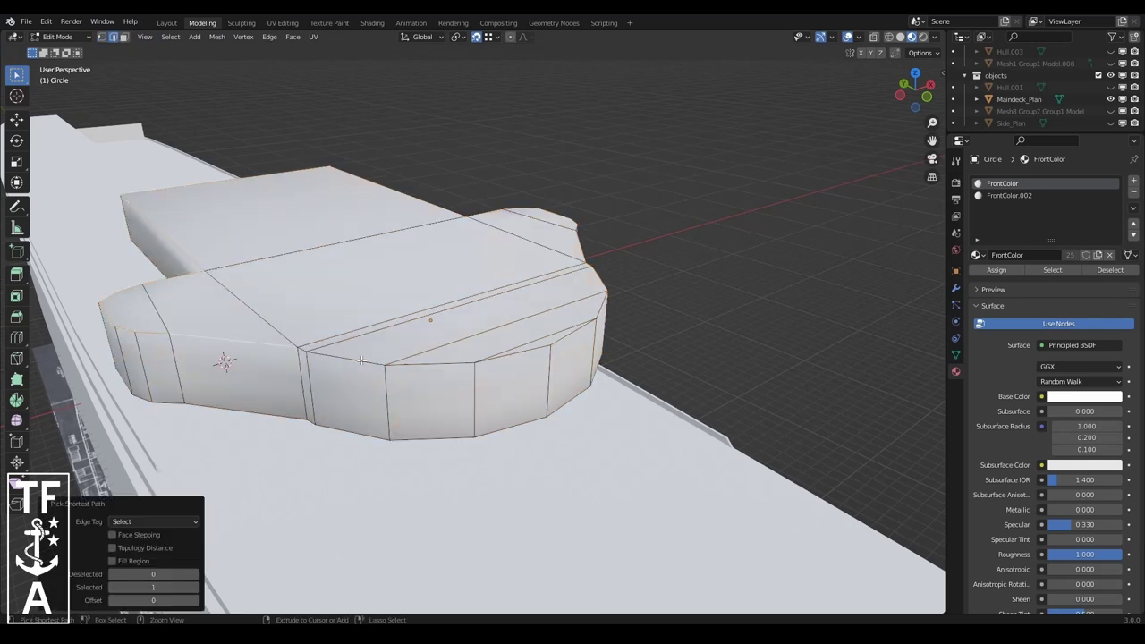
key(ctrl+e)
click(381, 265)
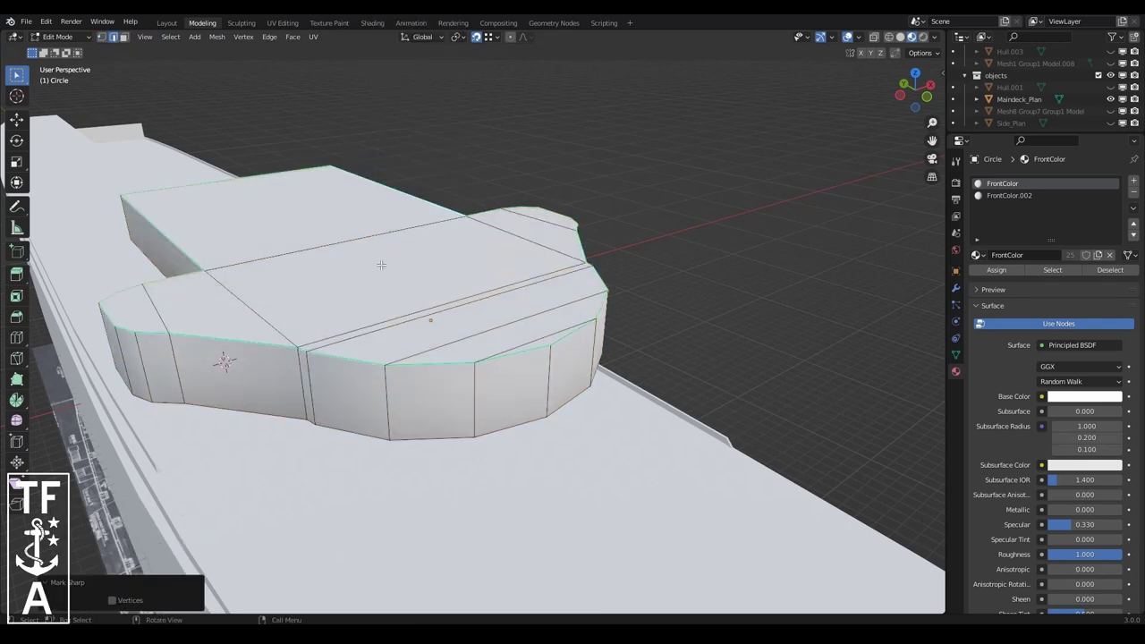
key(ctrl+e)
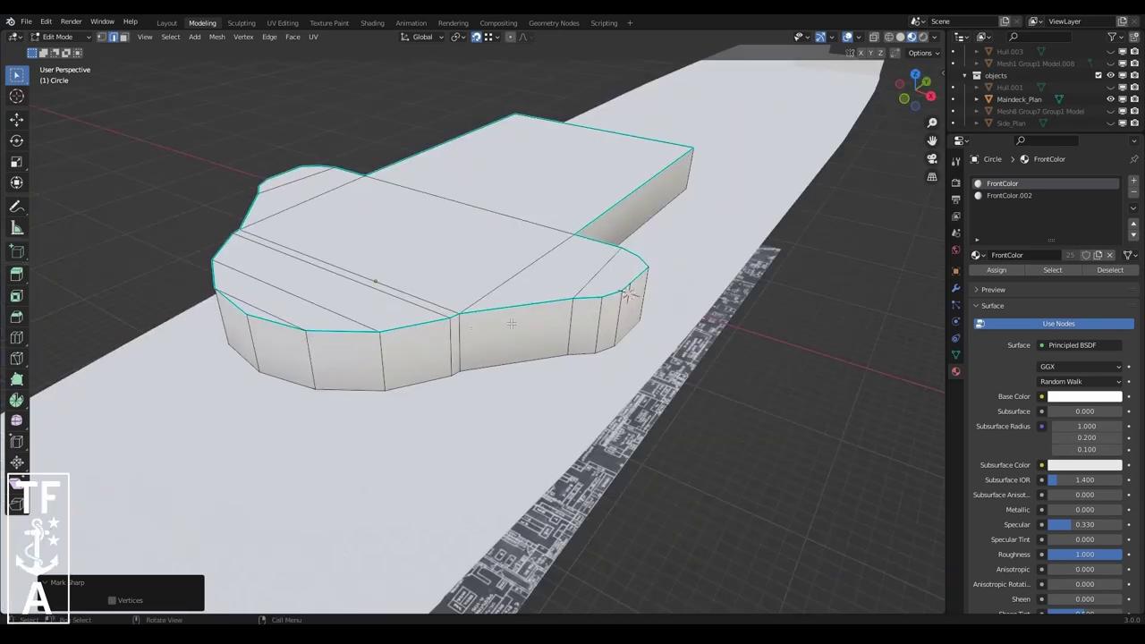
key(ctrl+e)
click(461, 331)
- Mark the bottom outline edges sharp, leaving the bottom open after undoing a fill
ctrl+click(550, 351)
key(KP_Decimal)
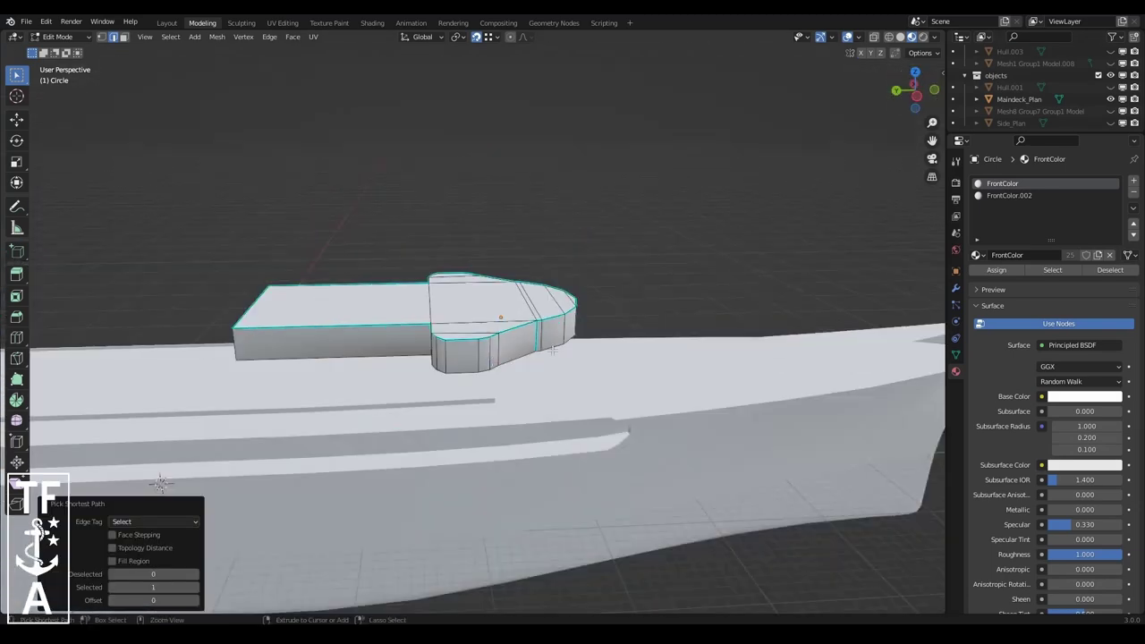
middle_drag(455, 370, 590, 284)
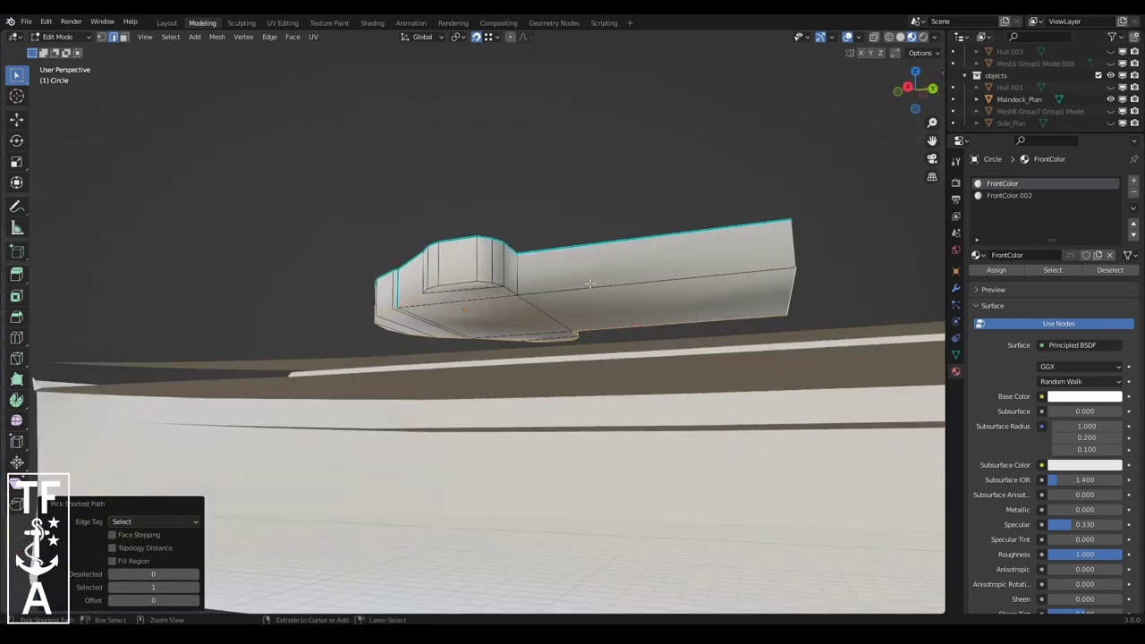
key(ctrl+e)
click(427, 291)
drag(915, 90, 914, 89)
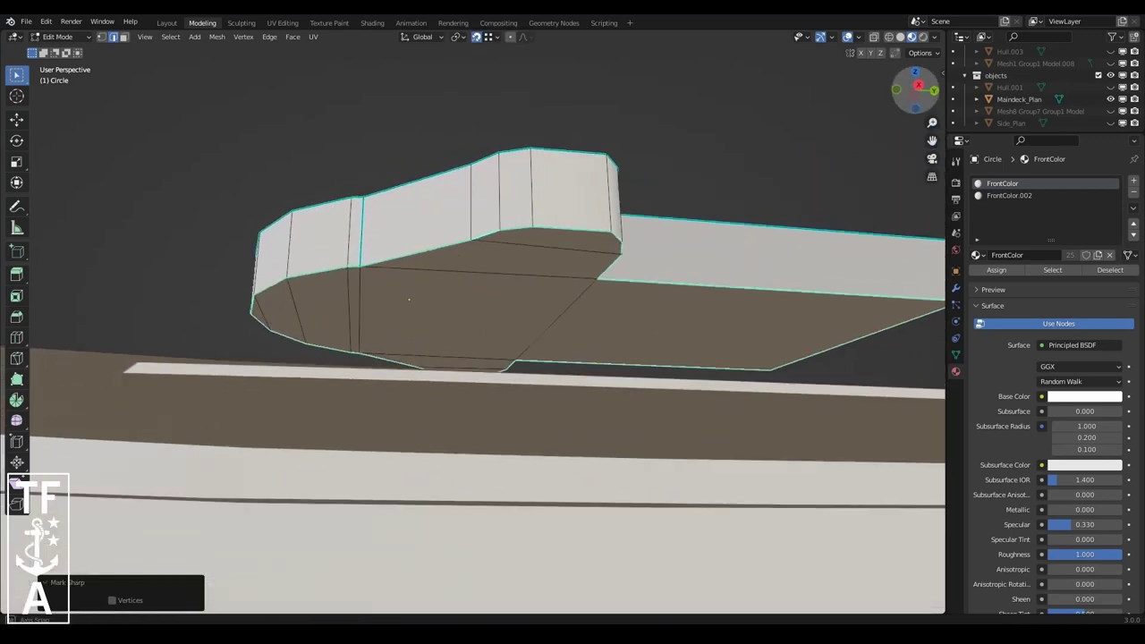
key(f)
key(ctrl+z)
mouse_move(543, 319)
middle_down()
mouse_move(397, 242)
mouse_move(582, 382)
mouse_move(525, 301)
mouse_move(624, 318)
middle_up()
scroll(545, 302, up, 3)
- Lower the selected deck faces 2.68 m straight down along Z
ctrl+click(451, 246)
key(g)
key(z)
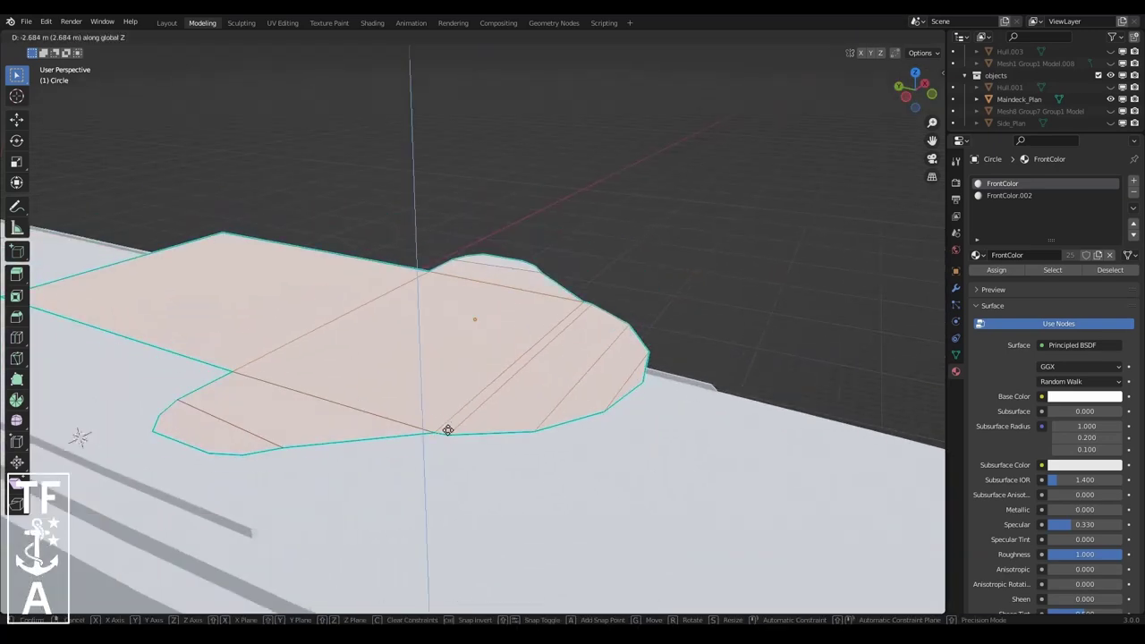
click(473, 281)
scroll(716, 248, up, 3)
key(g)
key(z)
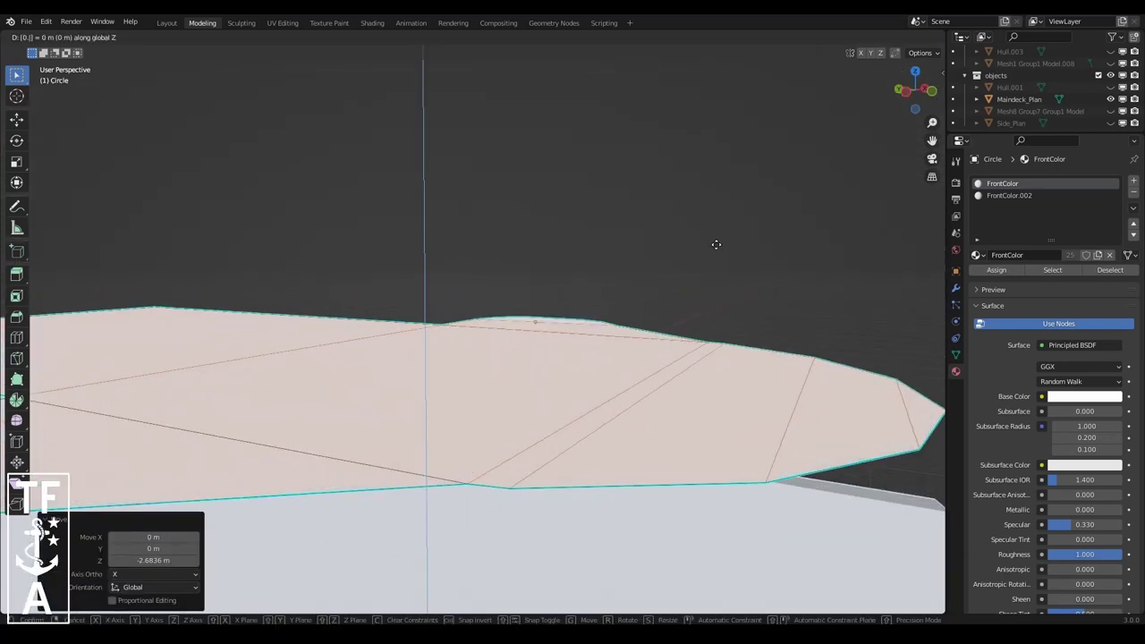
click(716, 245)
scroll(557, 317, down, 4)
- Isolate the bridge-deck faces with a shortest-path selection, hiding everything else
middle_drag(558, 317, 488, 265)
scroll(501, 352, up, 4)
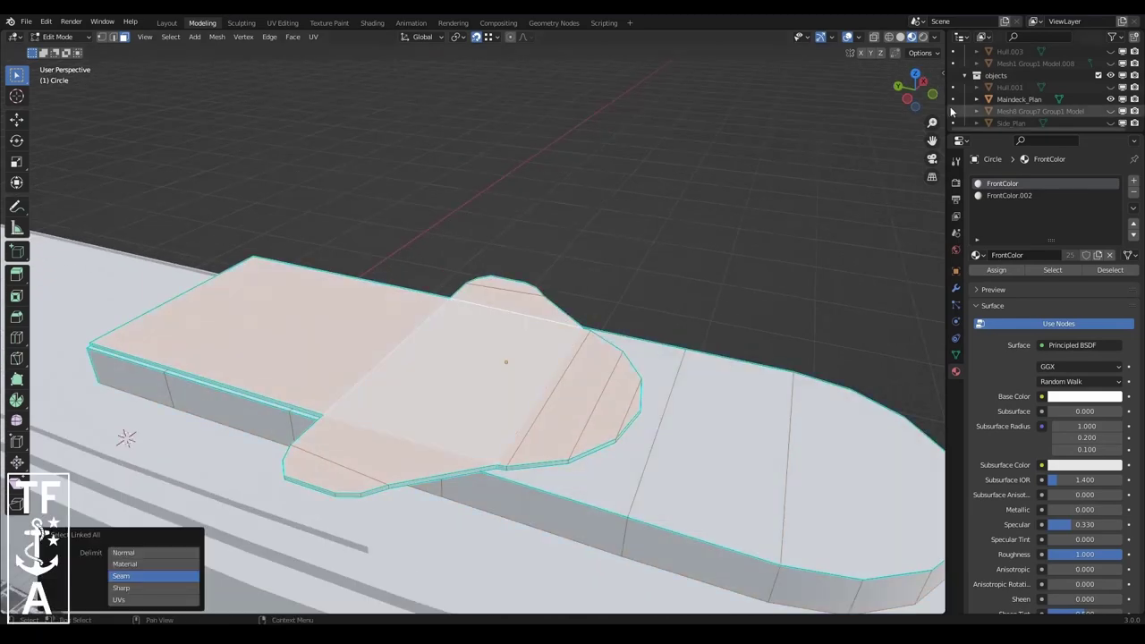
drag(921, 95, 914, 89)
scroll(914, 90, down, 4)
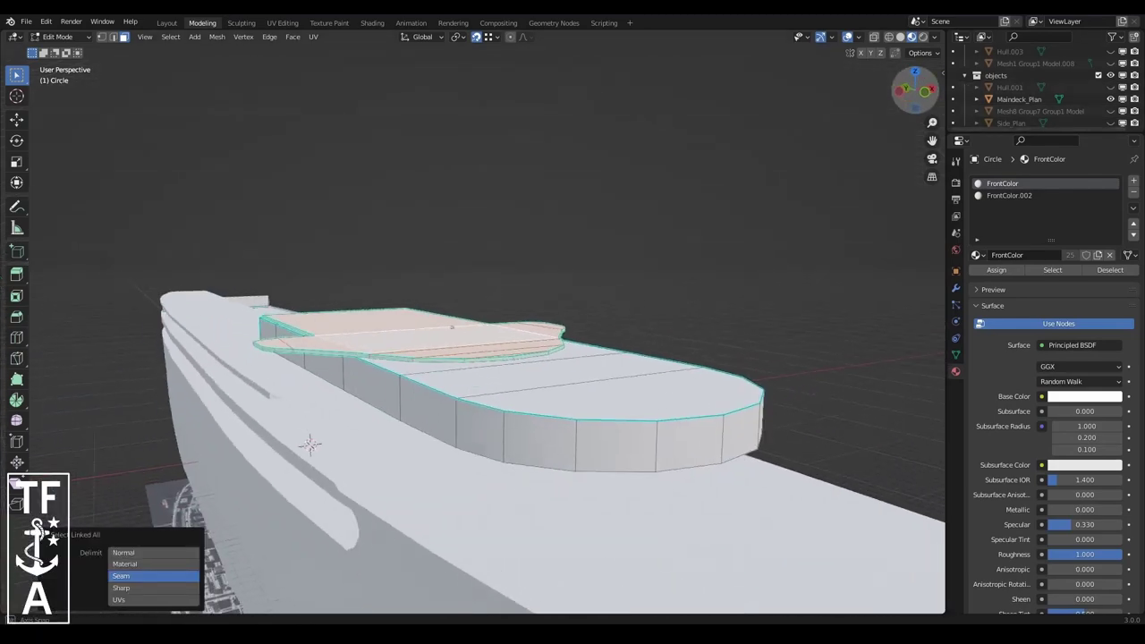
drag(915, 89, 911, 93)
key(alt+a)
scroll(729, 368, up, 2)
ctrl+click(631, 363)
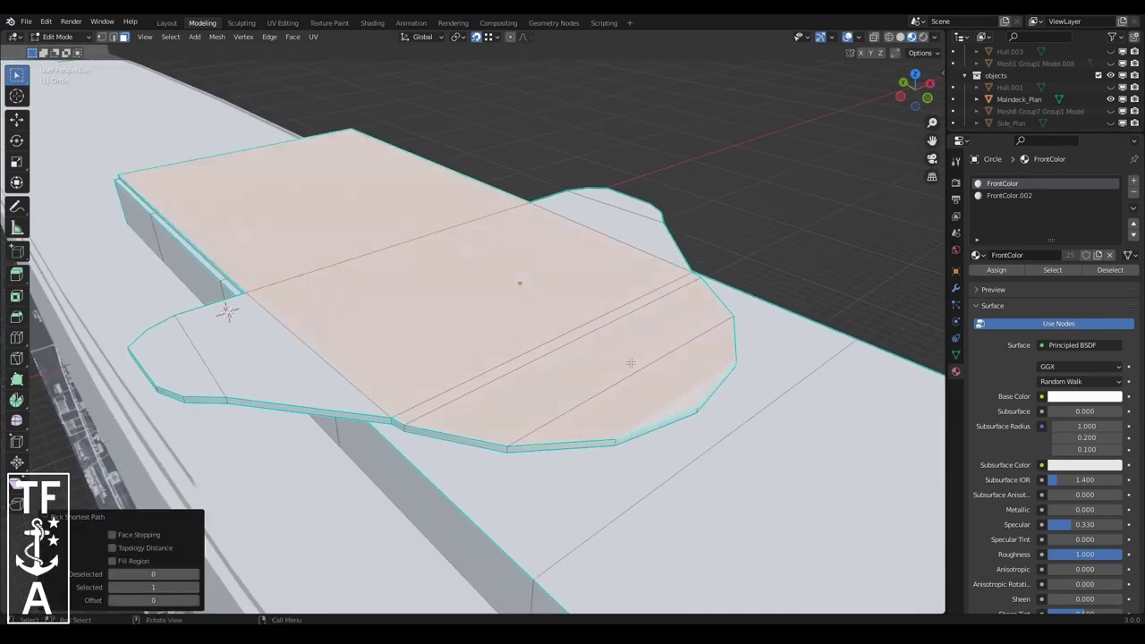
key(shift+h)
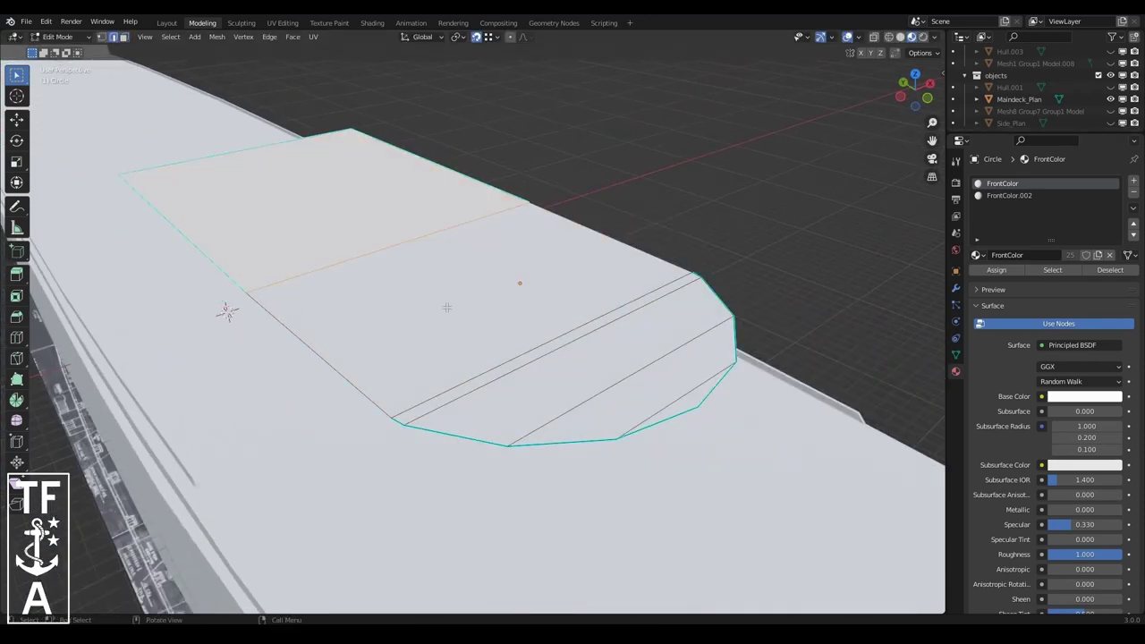
- Subdivide the selected faces and slide the new edges along X
key(ctrl+e)
click(501, 187)
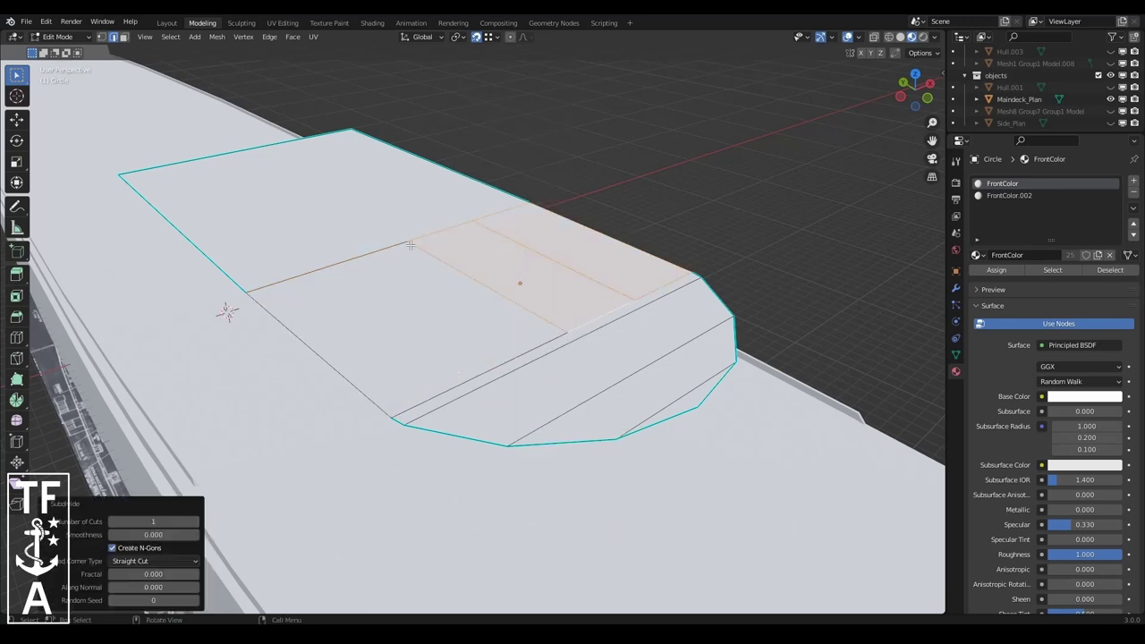
key(g)
key(x)
click(664, 320)
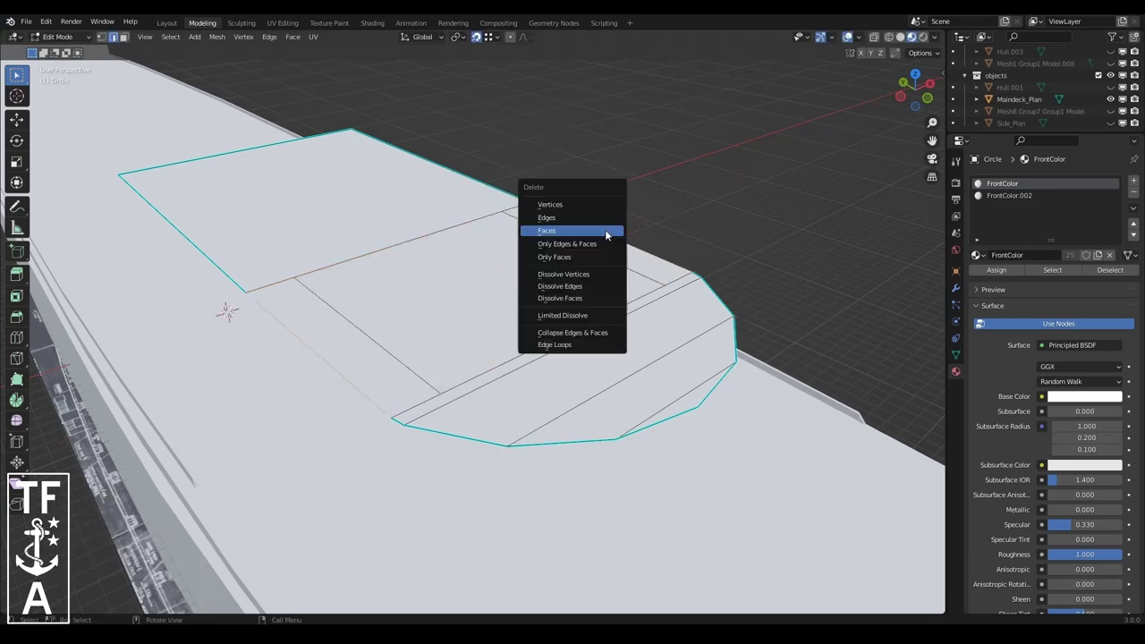
- Delete the side strip of faces and triangulate the remaining deck faces
click(292, 37)
click(345, 112)
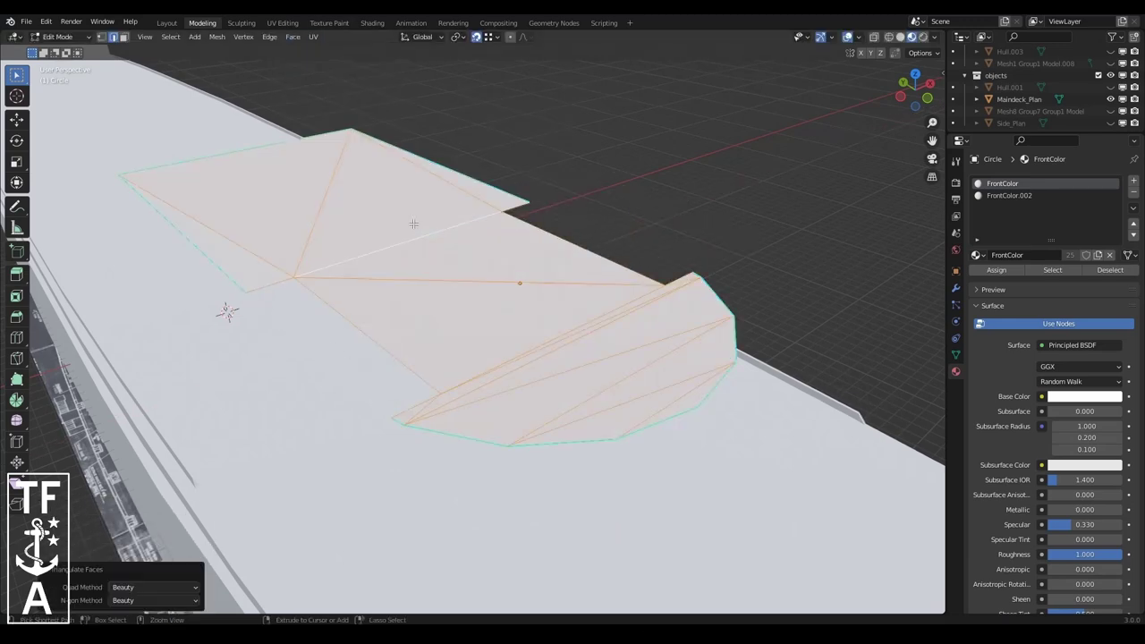
scroll(426, 217, down, 5)
middle_drag(426, 216, 564, 259)
scroll(1062, 86, up, 5)
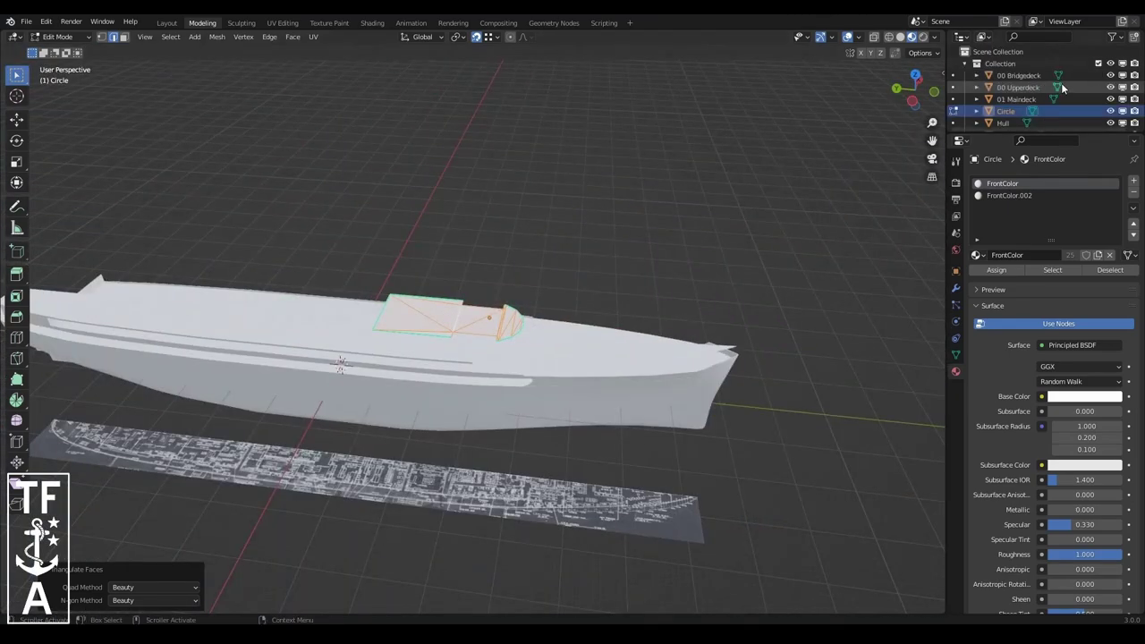
- Show the bridge-deck blueprint in top view and scale the deck along X to fit it
click(1111, 111)
key(KP_Decimal)
click(916, 75)
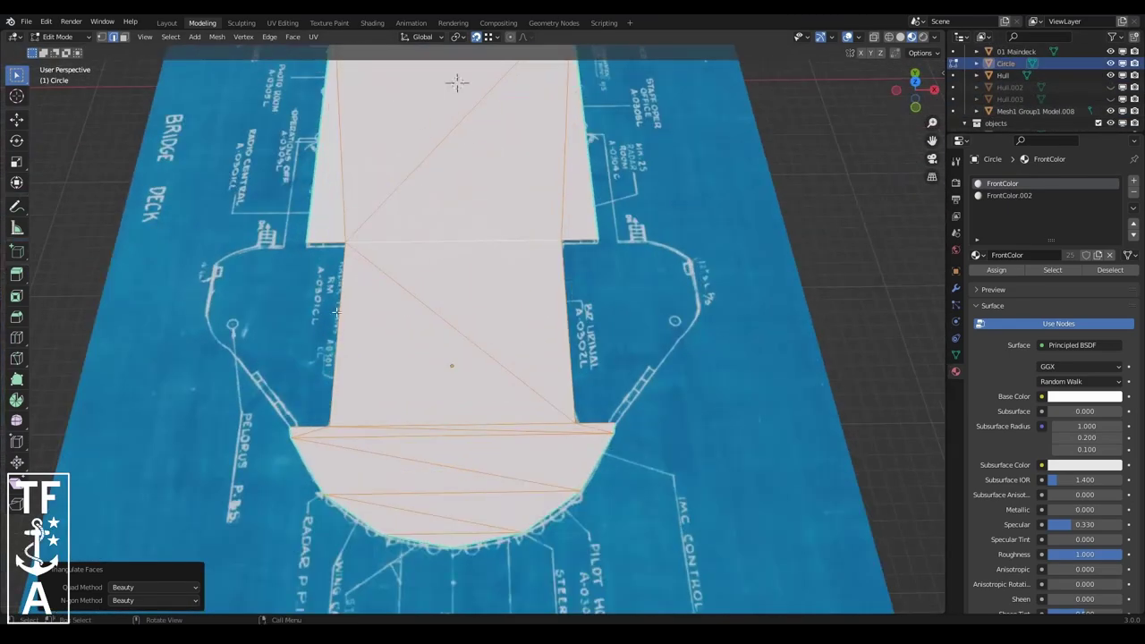
scroll(654, 310, up, 2)
scroll(654, 310, down, 3)
key(s)
key(x)
click(599, 318)
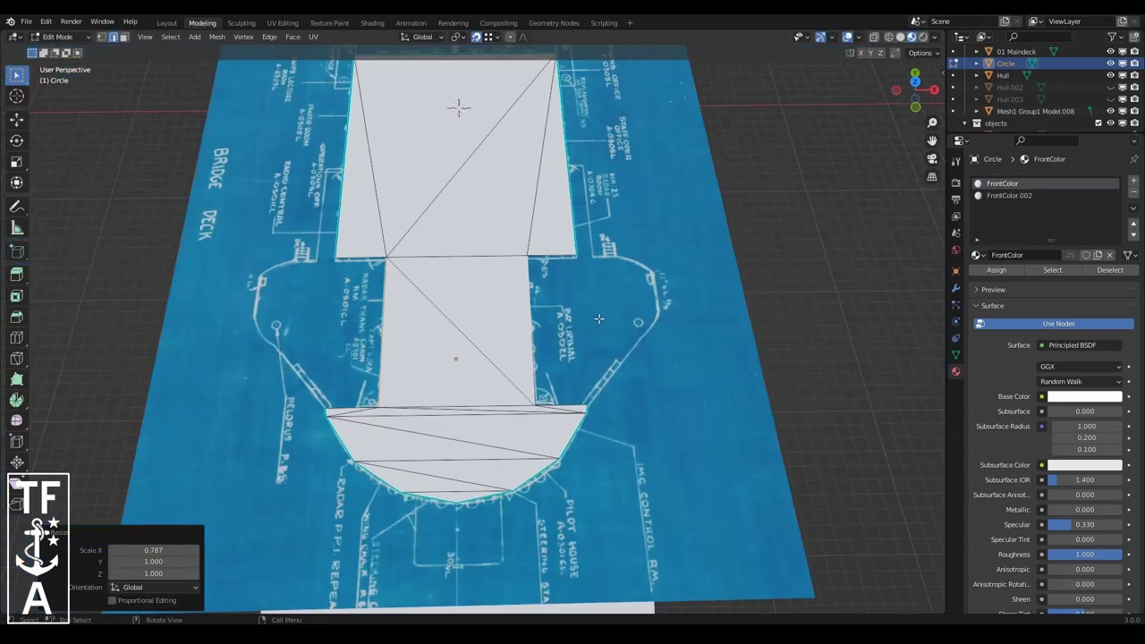
- Narrow the deck's rounded end along X to match the blueprint
drag(915, 109, 859, 125)
scroll(132, 264, up, 3)
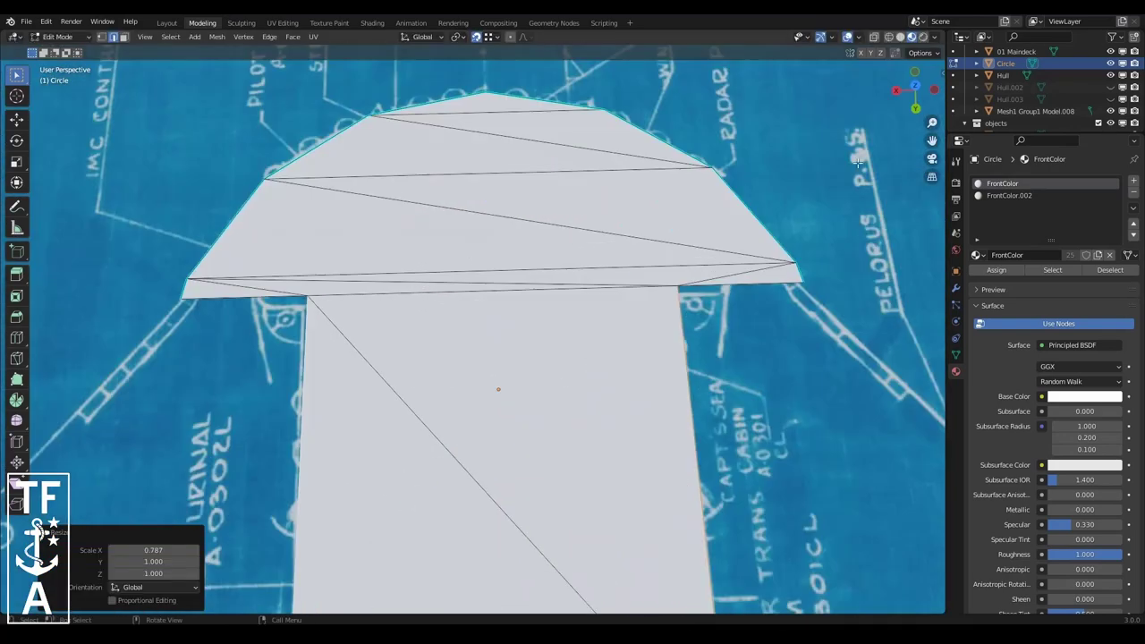
middle_drag(132, 264, 555, 230)
key(a)
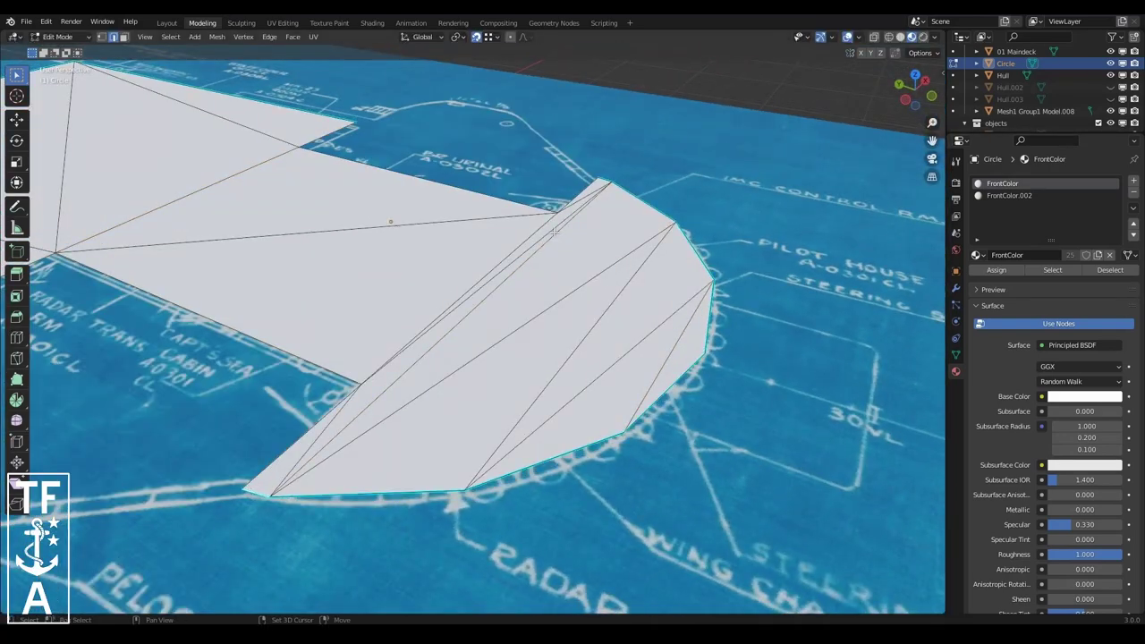
key(x)
click(651, 213)
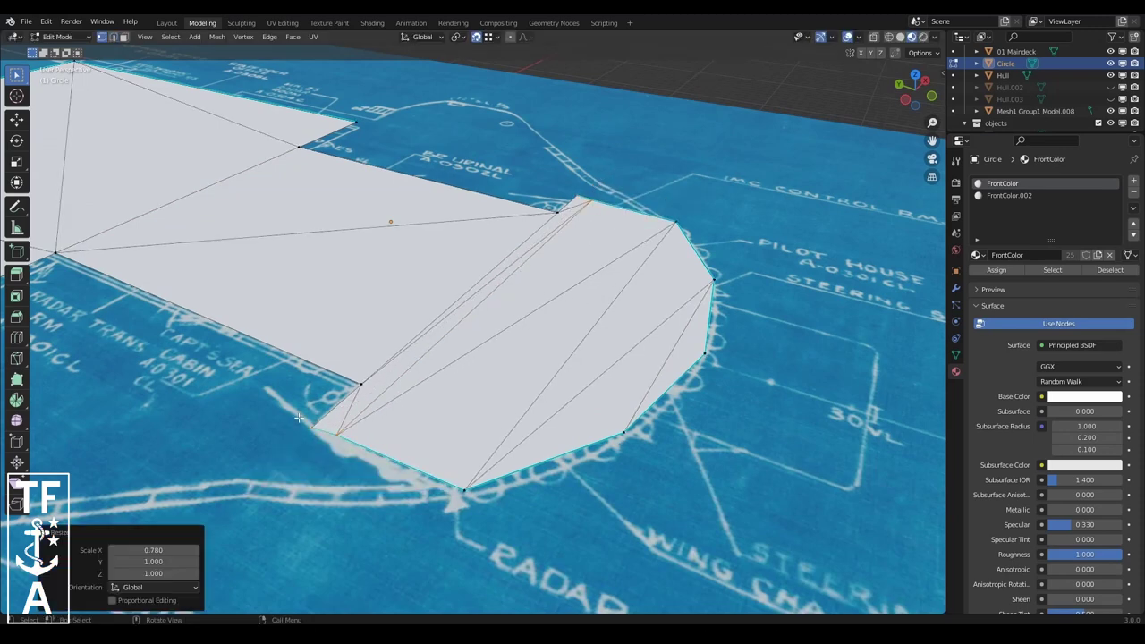
- Nudge the lower-left and top corner vertices along X onto the outline
key(x)
click(453, 484)
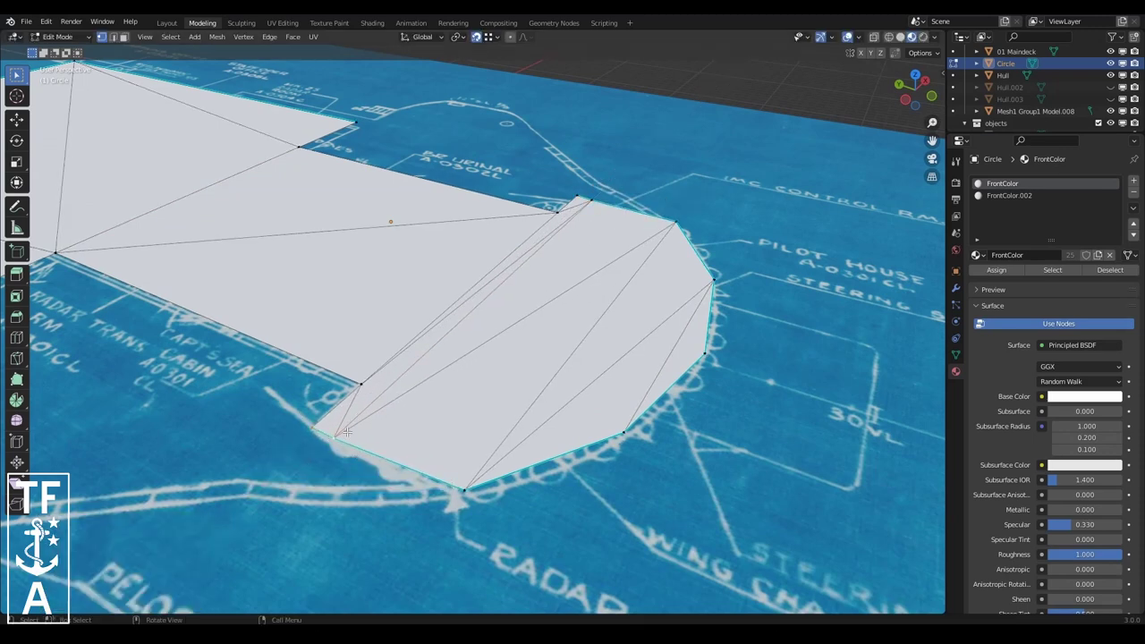
key(g)
key(x)
click(605, 200)
key(g)
key(x)
click(590, 205)
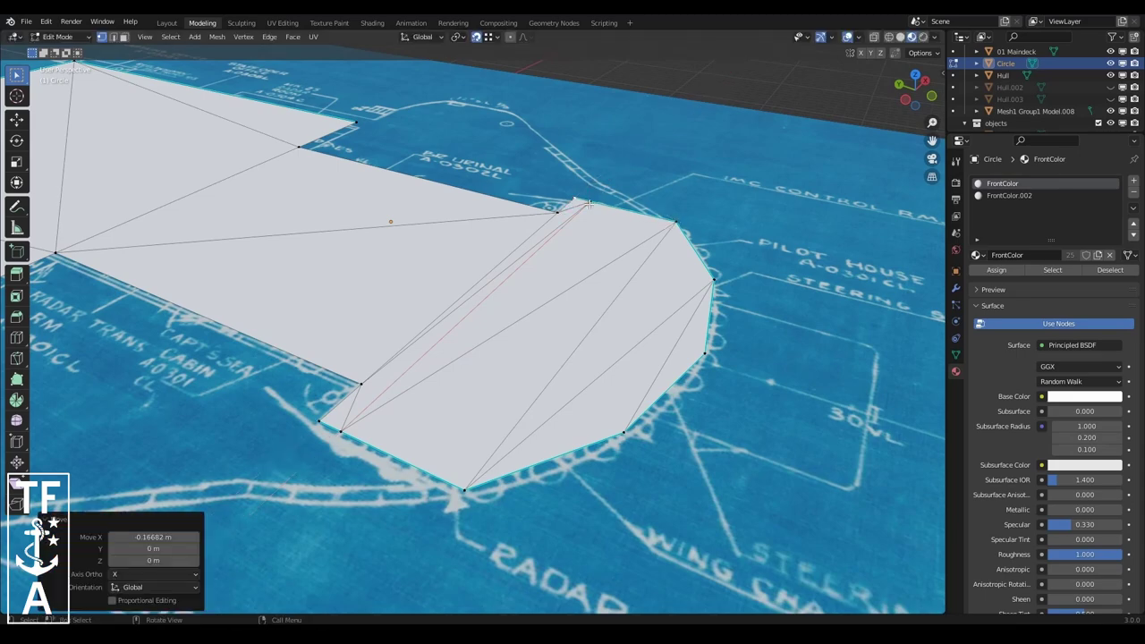
- Merge overlapping vertices by distance across the whole mesh
key(a)
click(216, 37)
click(340, 183)
middle_drag(340, 183, 369, 282)
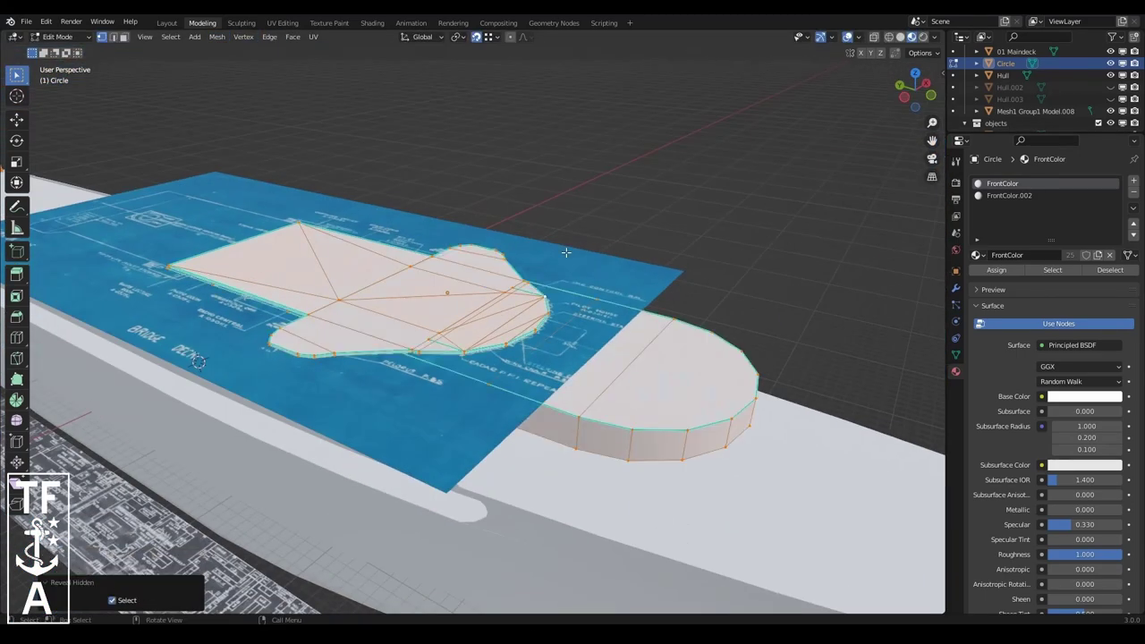
scroll(370, 282, up, 3)
- Show the side-view blueprint and extrude the deck faces into a 2.6 m tall wall
key(alt+a)
middle_drag(775, 153, 769, 98)
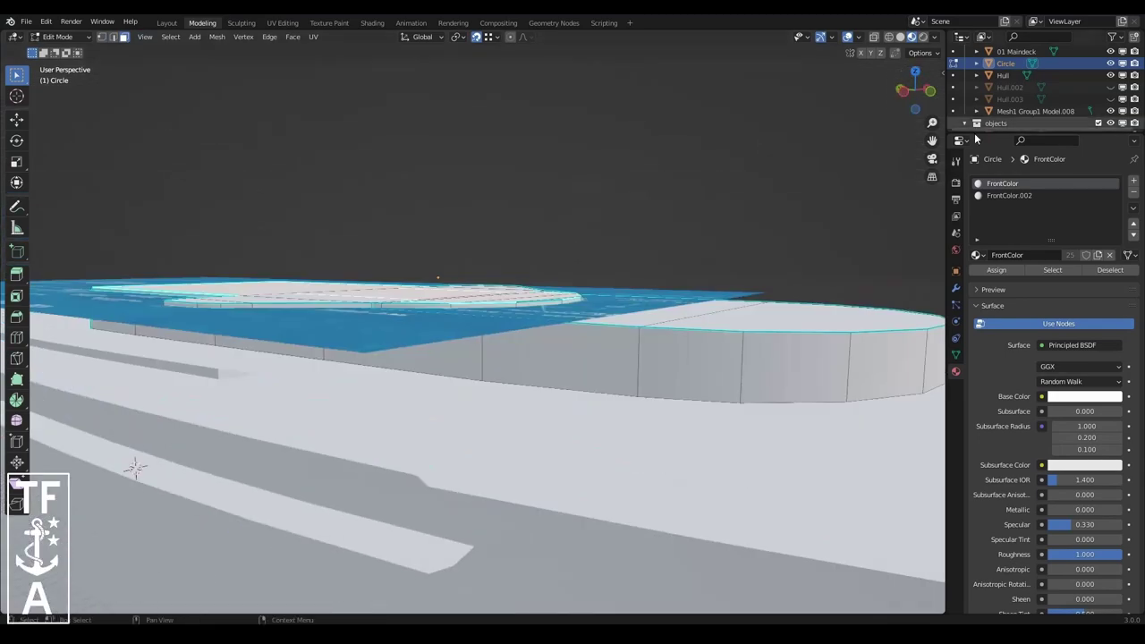
scroll(1038, 89, down, 2)
click(1111, 120)
scroll(537, 313, up, 2)
key(e)
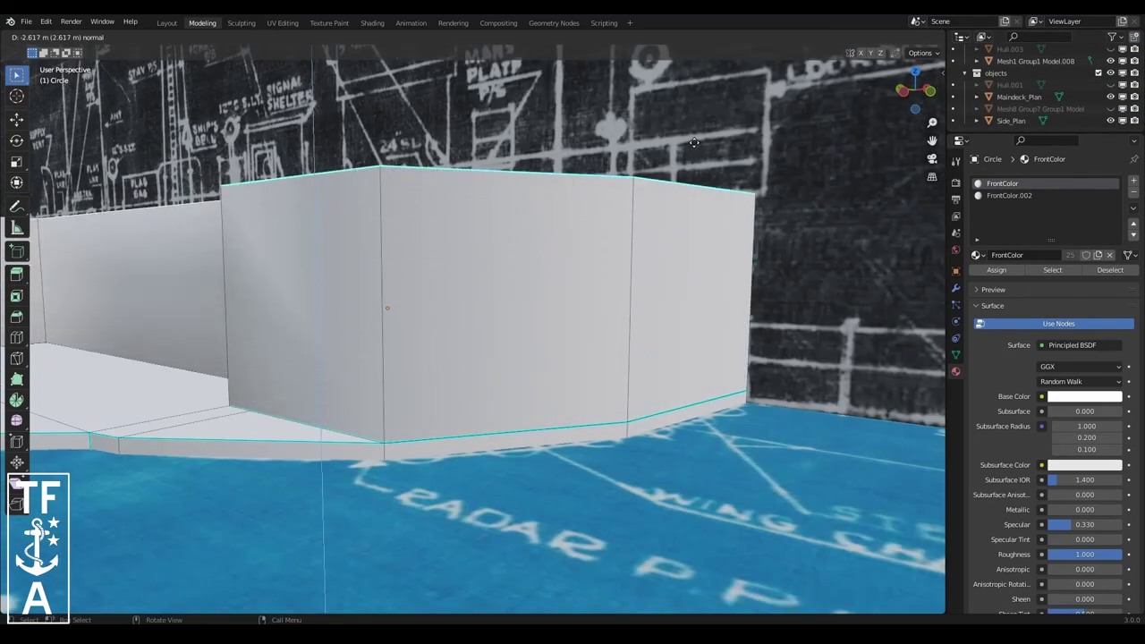
click(695, 143)
middle_drag(694, 143, 618, 295)
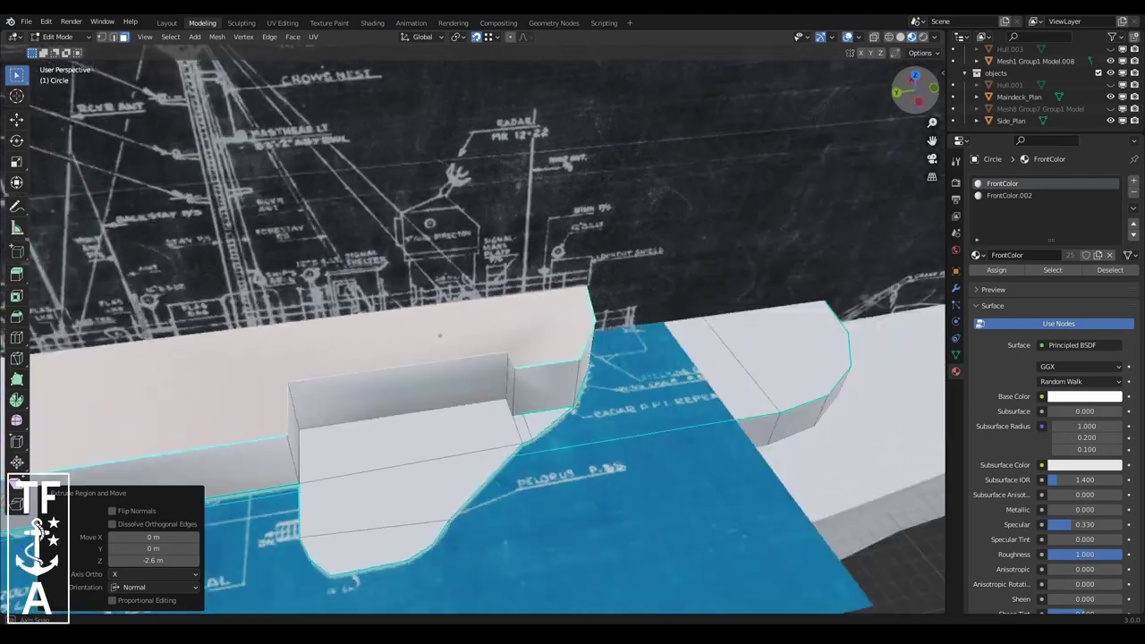
- Select the linked lower-deck faces and delete them
key(ctrl+e)
click(626, 302)
key(h)
middle_drag(731, 289, 596, 377)
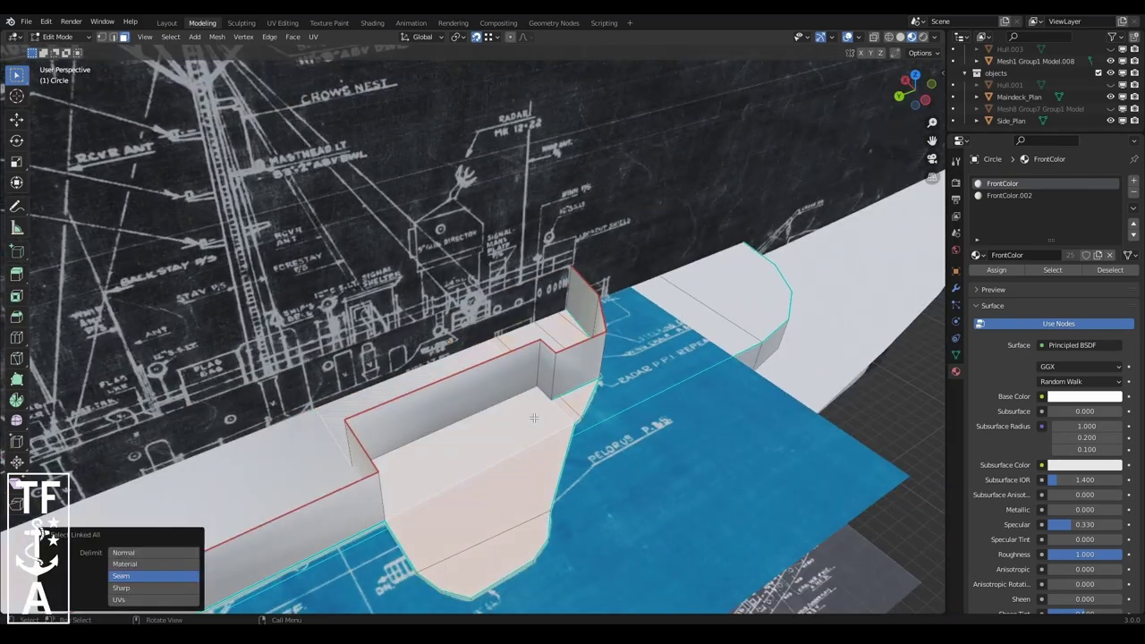
key(x)
click(259, 445)
- Mark the selected outline edges sharp and return to Object Mode
mouse_move(357, 491)
middle_down()
mouse_move(447, 403)
mouse_move(393, 370)
middle_up()
key(ctrl+e)
click(357, 371)
middle_drag(677, 246, 403, 286)
key(Tab)
click(46, 40)
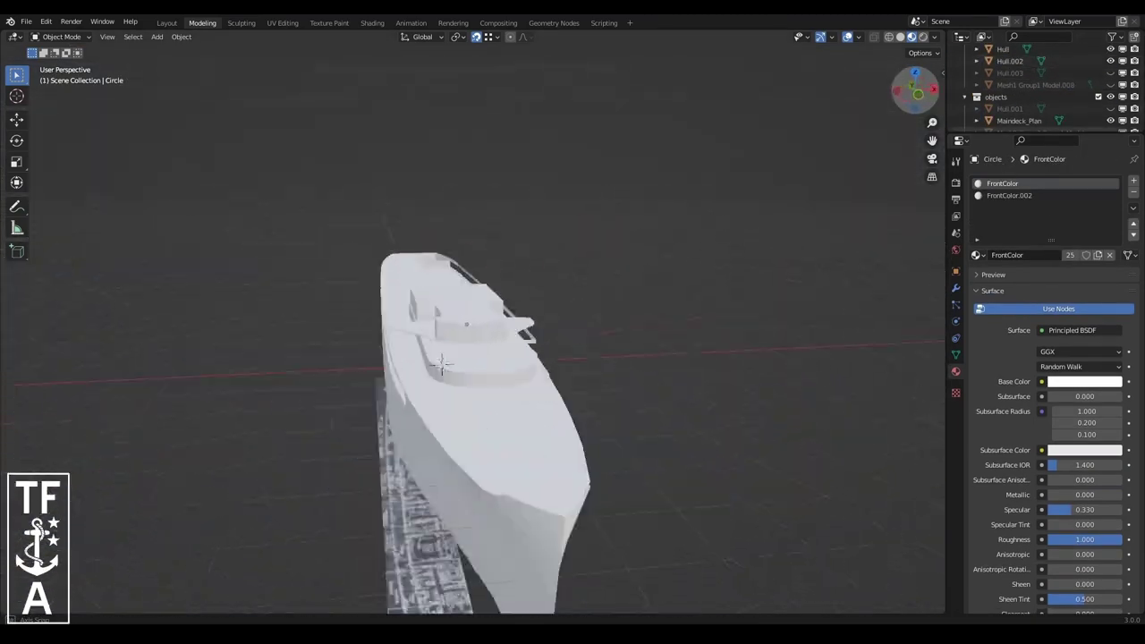
- Return to mesh editing and confirm a new loop cut on the deck
middle_drag(465, 340, 502, 415)
click(62, 72)
middle_drag(108, 224, 16, 356)
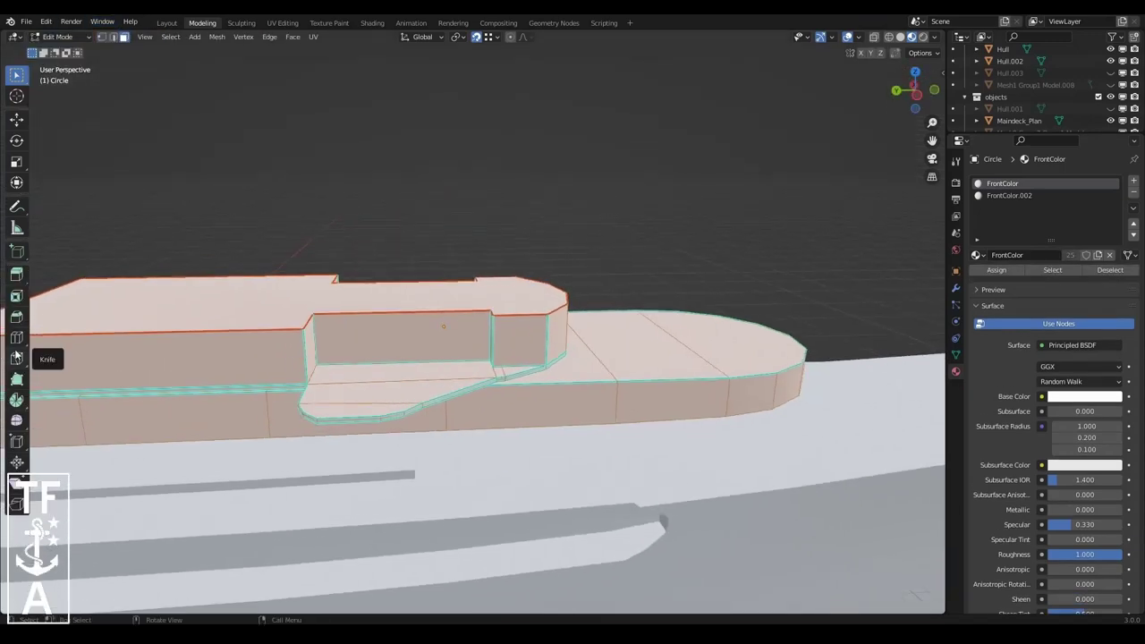
click(420, 465)
middle_drag(419, 465, 426, 297)
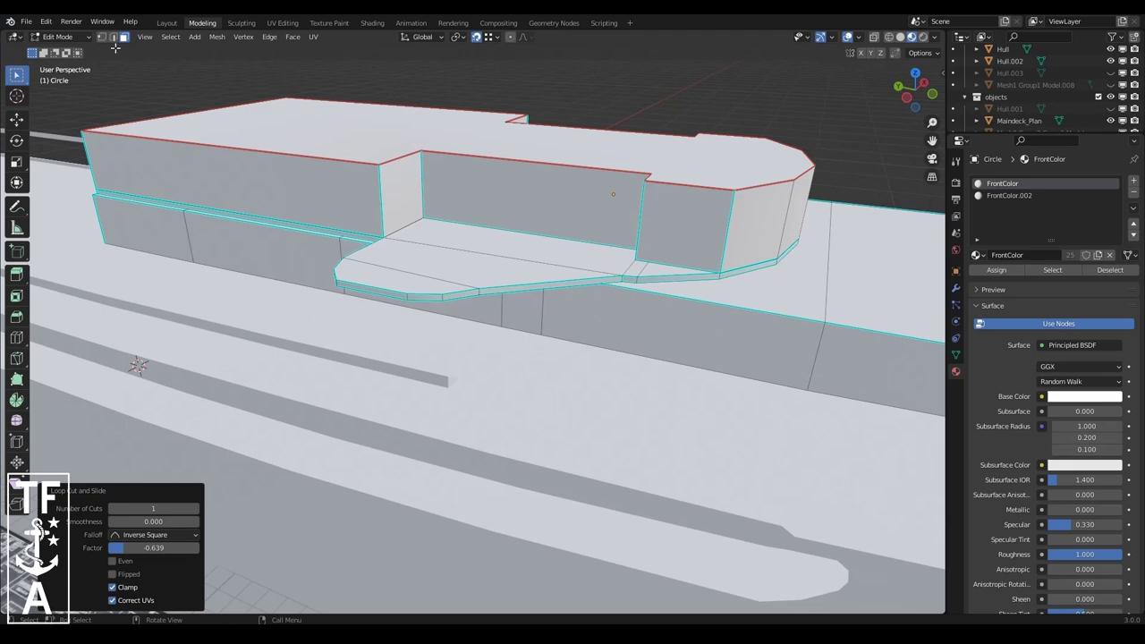
key(w)
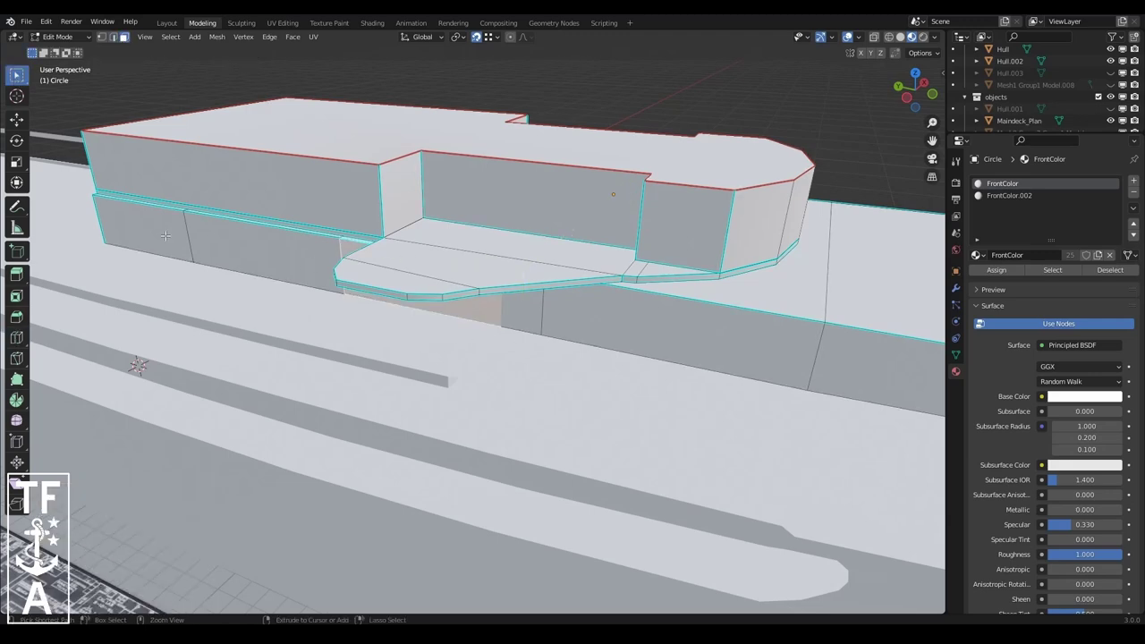
middle_drag(484, 306, 372, 321)
middle_drag(890, 490, 728, 204)
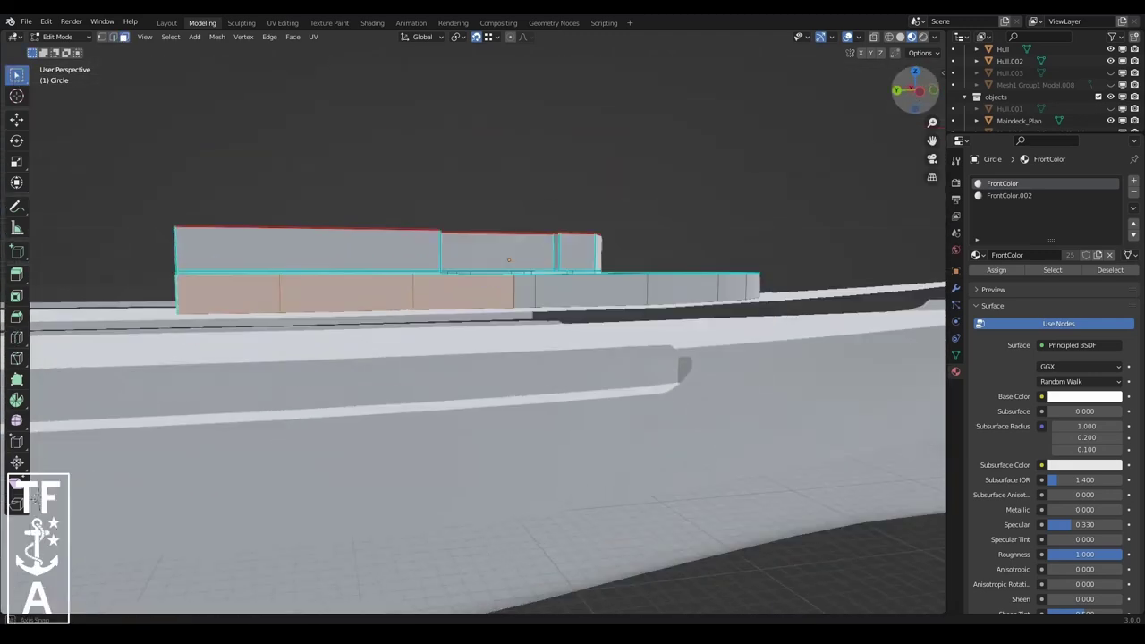
scroll(505, 325, up, 3)
- Select deck edges along a path, undo the wall move, and cancel an X-axis scale
key(2)
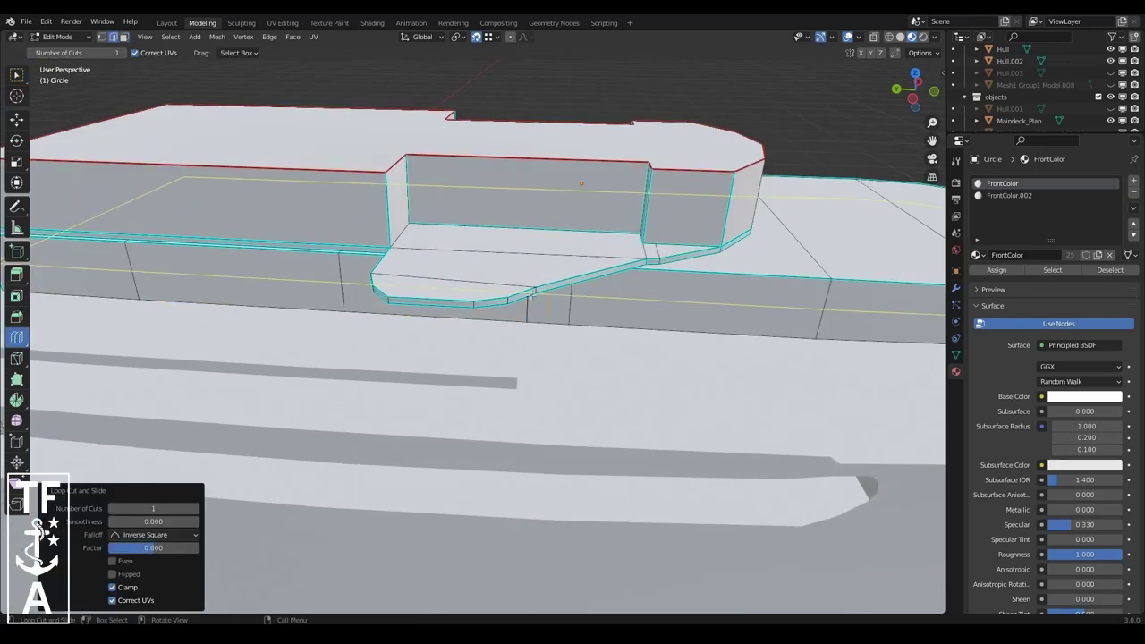
click(518, 309)
ctrl+click(340, 289)
mouse_move(341, 289)
middle_down()
mouse_move(110, 404)
mouse_move(837, 305)
middle_up()
key(ctrl+z)
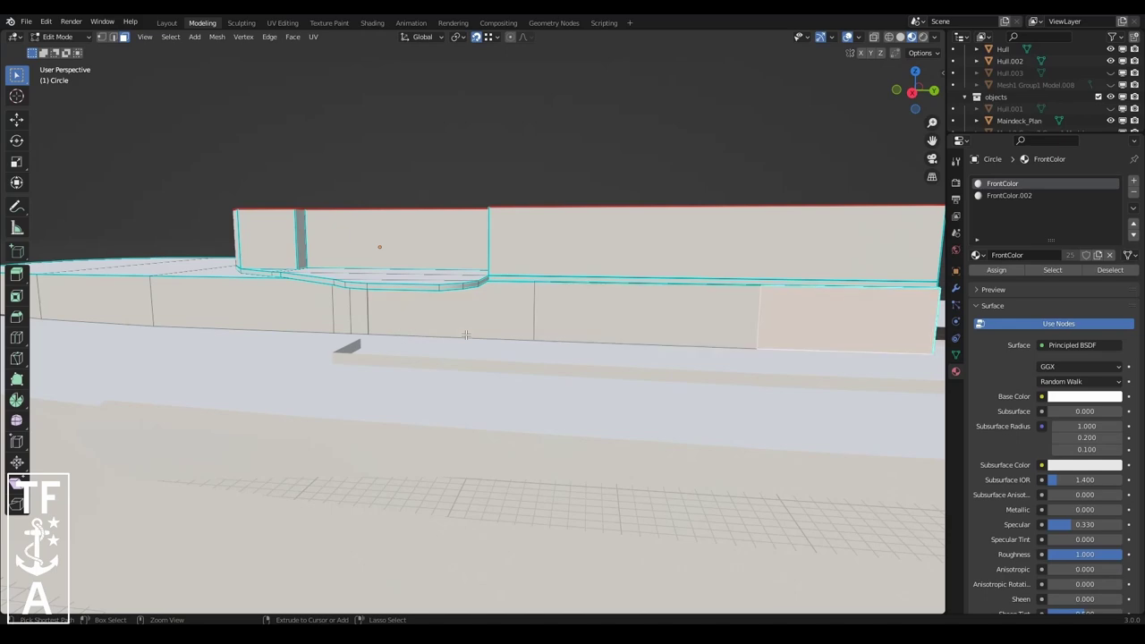
mouse_move(915, 89)
mouse_down()
mouse_move(904, 97)
mouse_move(863, 78)
mouse_move(872, 133)
mouse_up()
key(s)
key(x)
key(Escape)
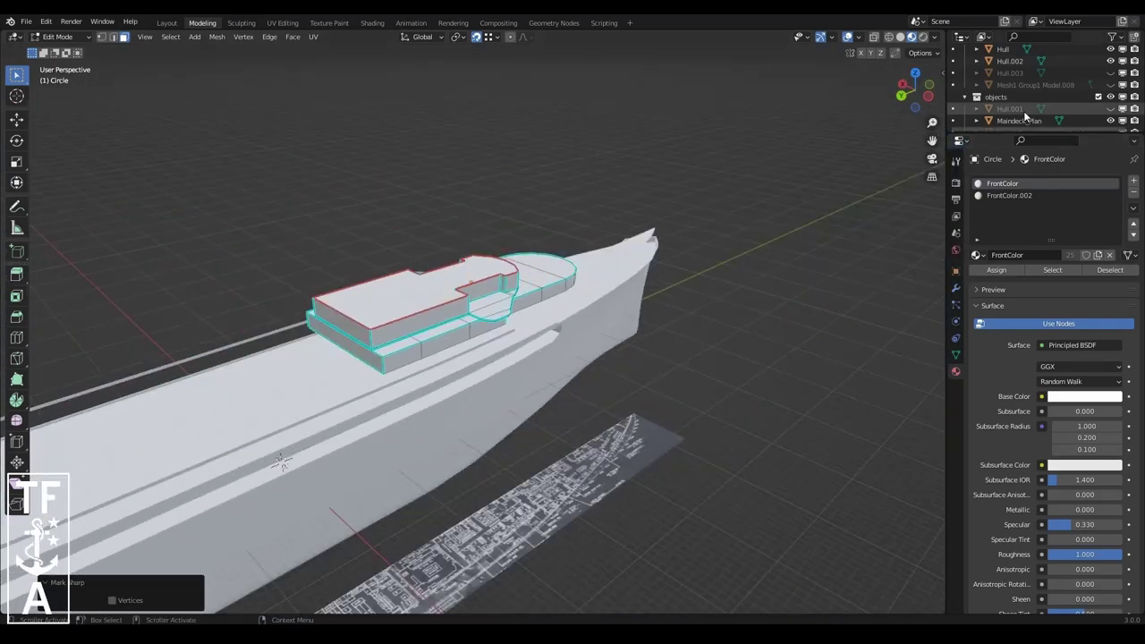
middle_drag(872, 132, 706, 312)
- Grab the Circle superstructure parts into their new positions on the deck
key(g)
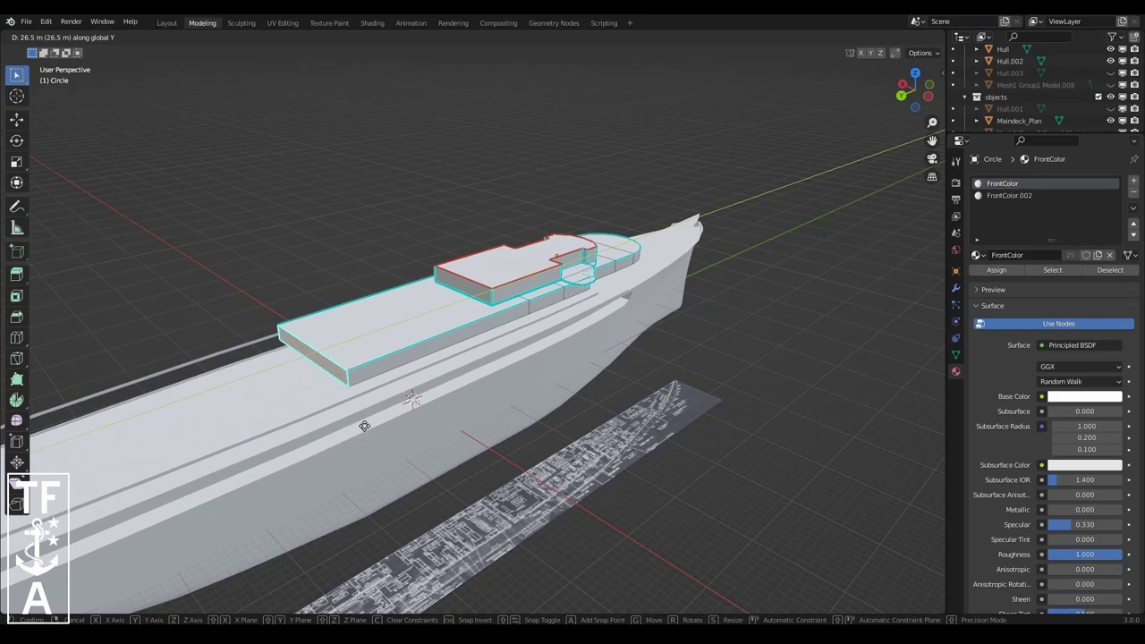
click(364, 426)
middle_drag(364, 426, 429, 393)
scroll(613, 197, up, 5)
key(g)
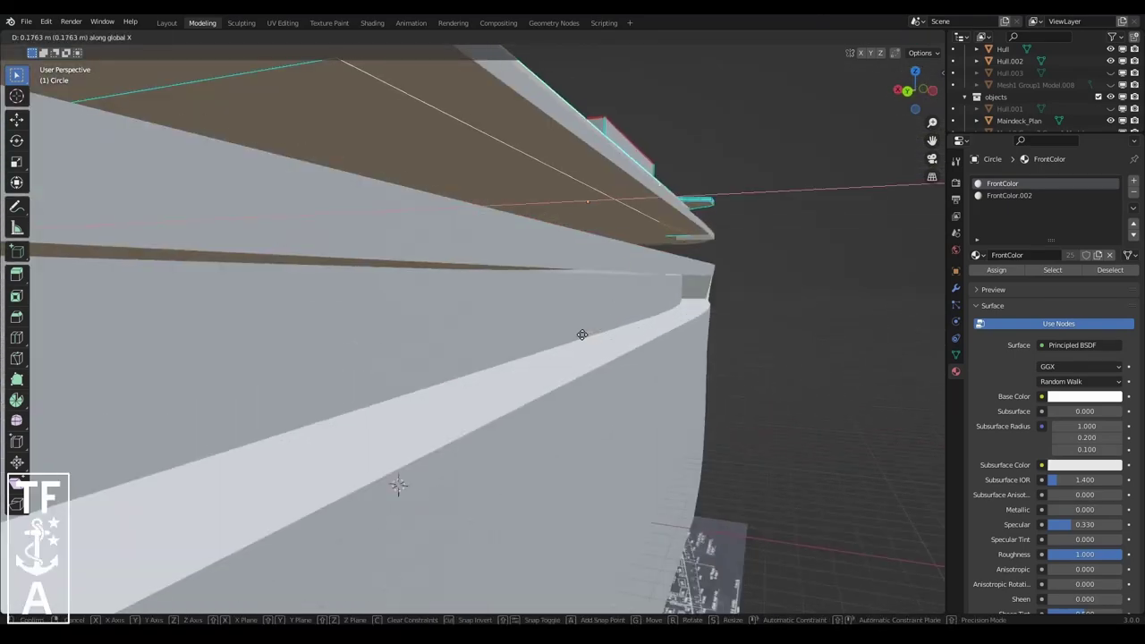
click(581, 334)
scroll(582, 334, down, 5)
middle_drag(501, 295, 417, 247)
drag(906, 97, 907, 93)
- Duplicate the 01 Maindeck object in place in Object Mode
key(Tab)
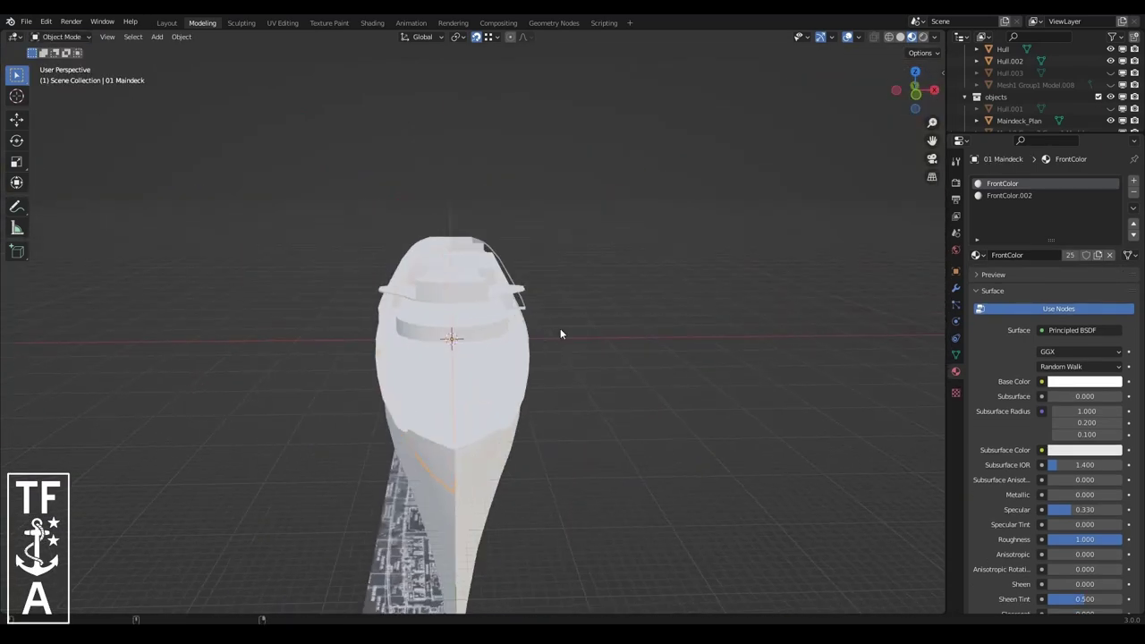
key(shift+d)
right_click(560, 328)
click(181, 37)
scroll(569, 295, up, 5)
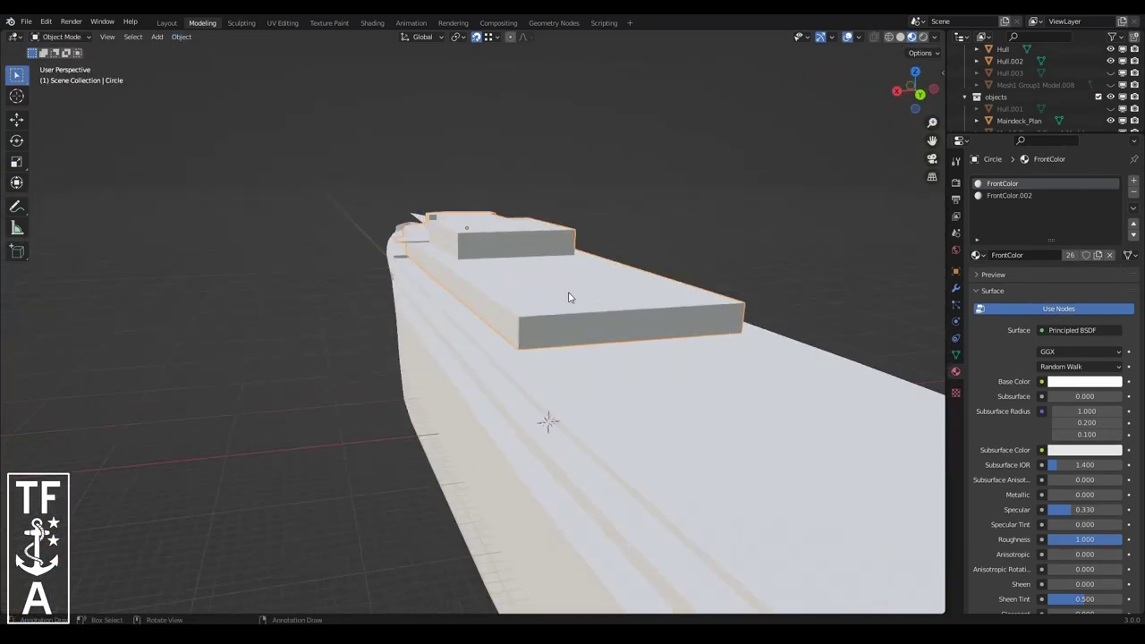
- Shift the Circle superstructure mesh -0.176 m along the X axis
click(569, 295)
key(Tab)
scroll(492, 310, up, 4)
key(x)
click(483, 349)
scroll(524, 388, down, 5)
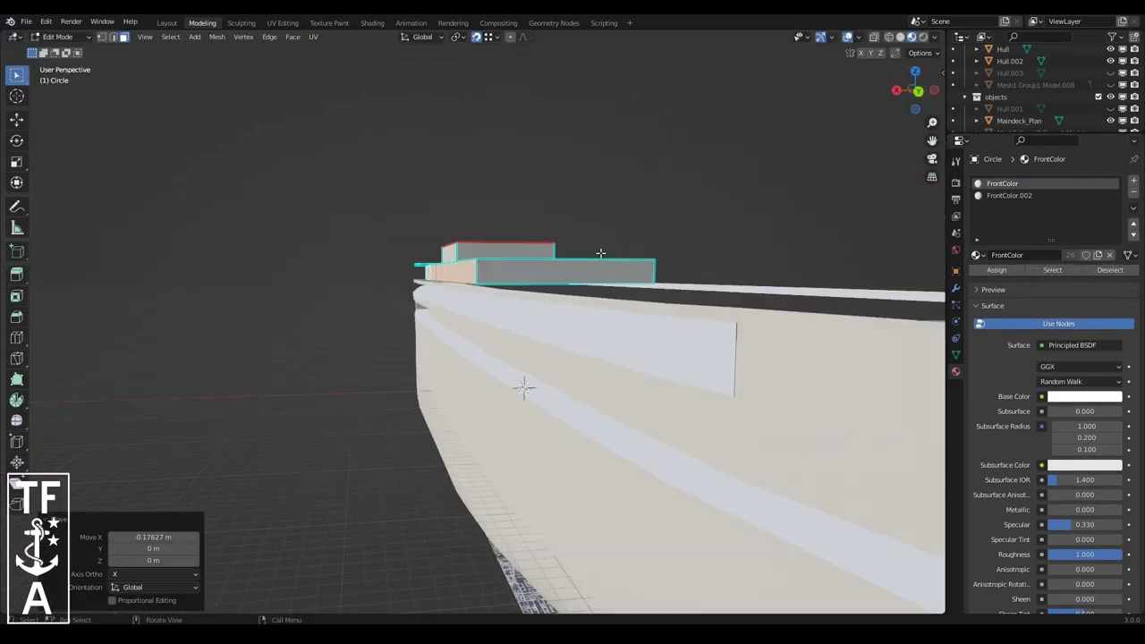
mouse_move(524, 389)
middle_down()
mouse_move(358, 357)
mouse_move(596, 379)
mouse_move(543, 354)
middle_up()
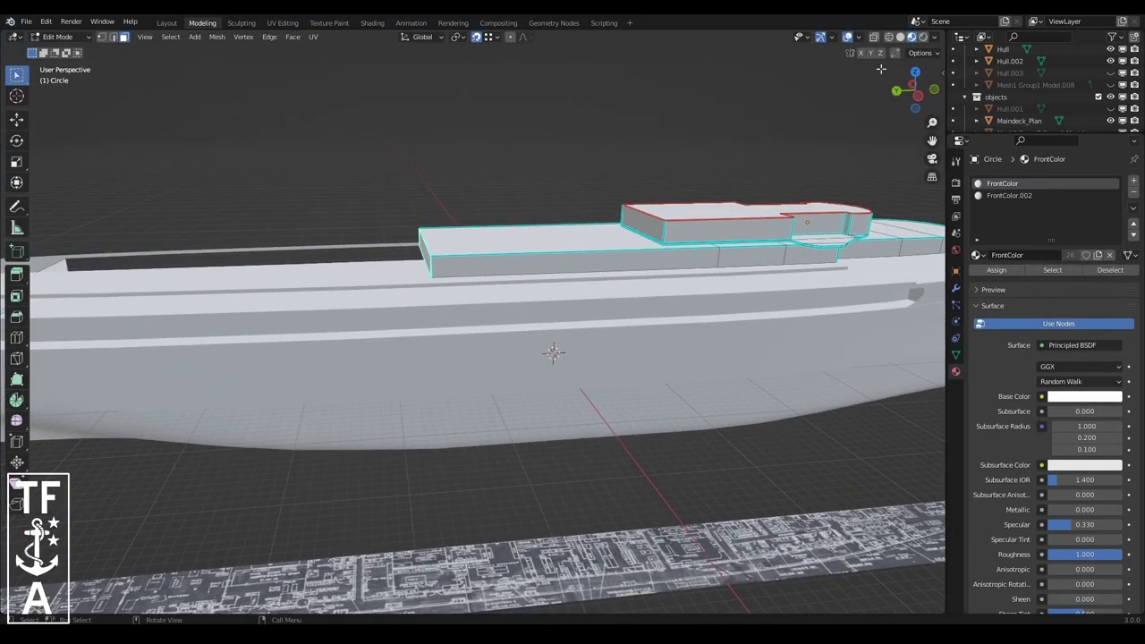
- Select the 01 Maindeck object and enter its Edit Mode
key(shift+z)
middle_drag(430, 266, 578, 358)
key(shift+z)
key(Tab)
click(61, 37)
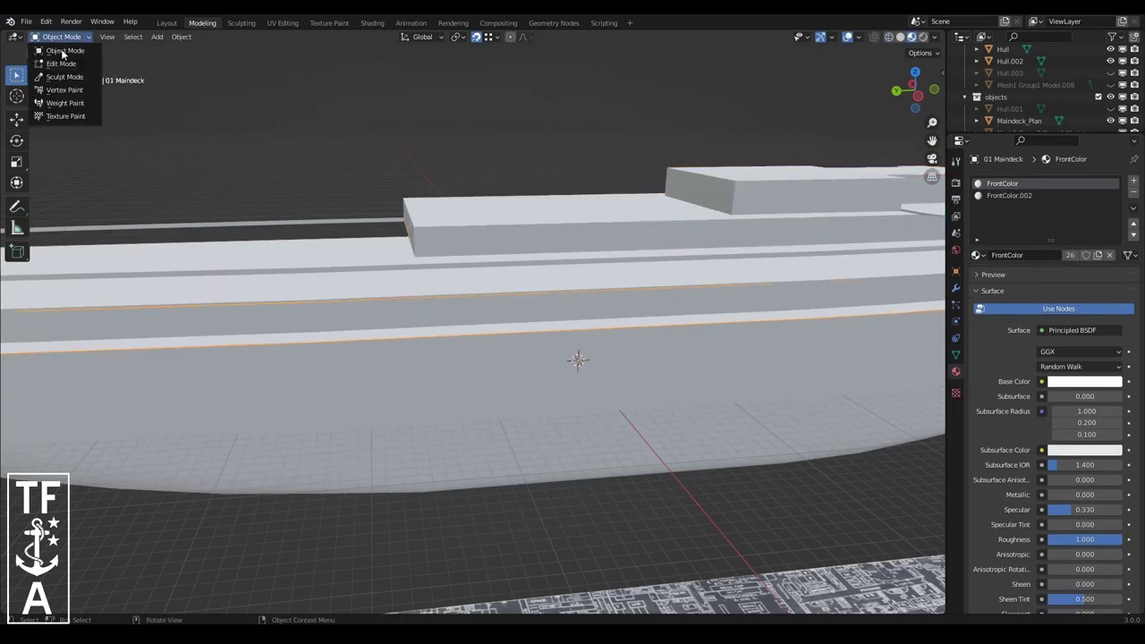
click(62, 61)
scroll(483, 322, down, 4)
- Copy a strip of deck wall faces and raise it 5.52 m along Z
ctrl+click(375, 336)
scroll(425, 334, up, 3)
key(g)
key(z)
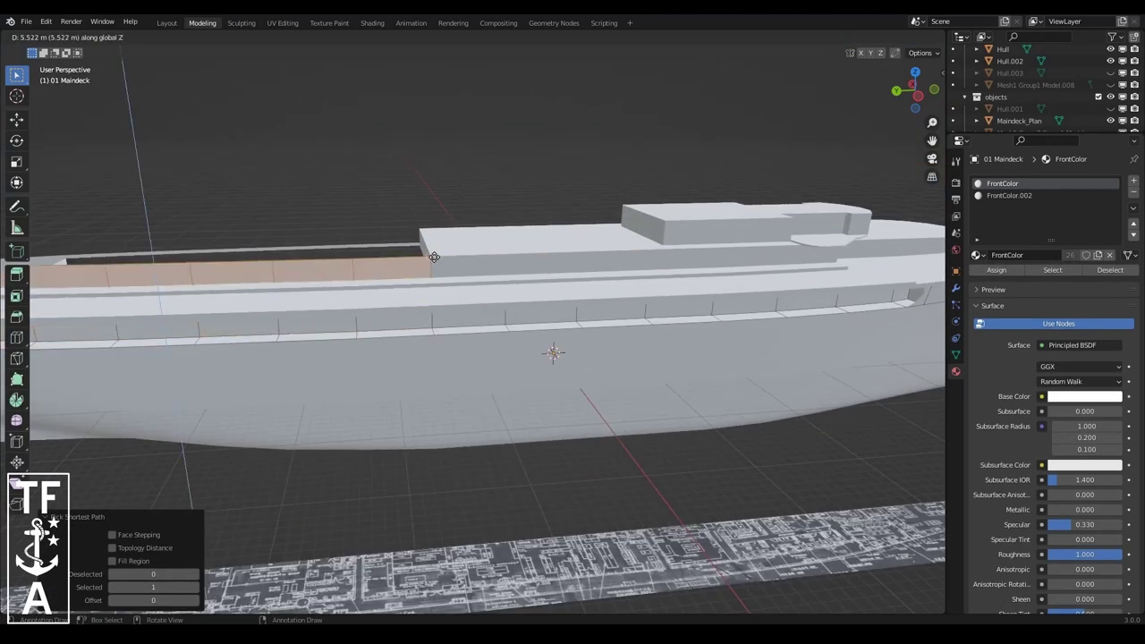
click(434, 257)
scroll(434, 257, up, 3)
mouse_move(434, 256)
middle_down()
mouse_move(660, 212)
mouse_move(885, 148)
middle_up()
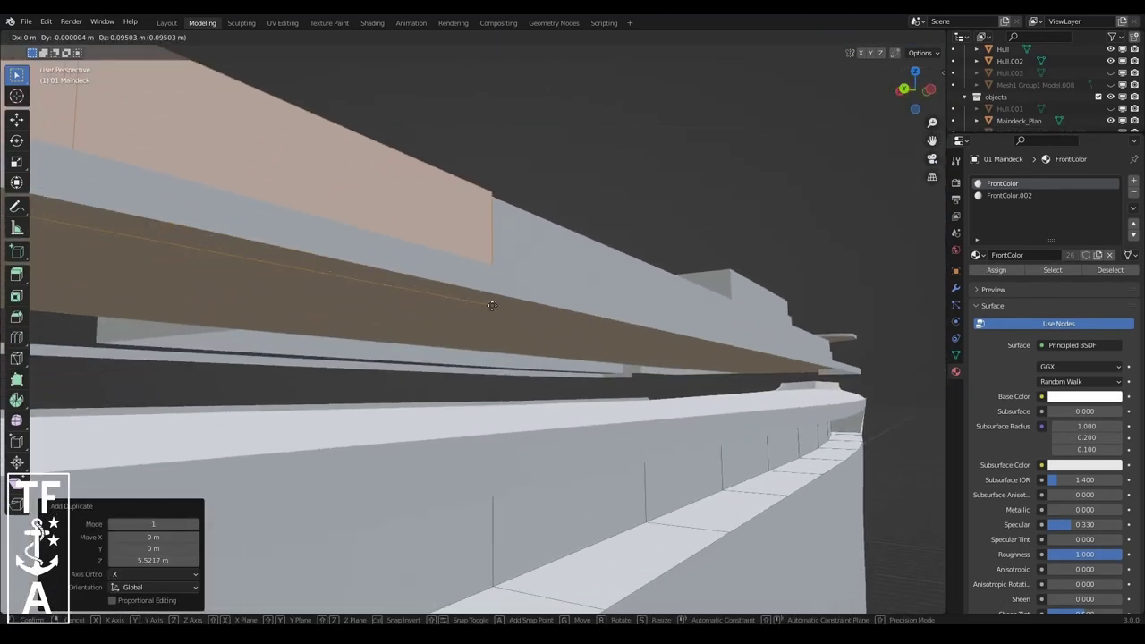
right_click(493, 306)
scroll(492, 306, down, 4)
mouse_move(492, 306)
middle_down()
mouse_move(304, 276)
mouse_move(358, 268)
mouse_move(268, 179)
middle_up()
- Select the linked strip and separate it into its own object
key(ctrl+l)
click(216, 36)
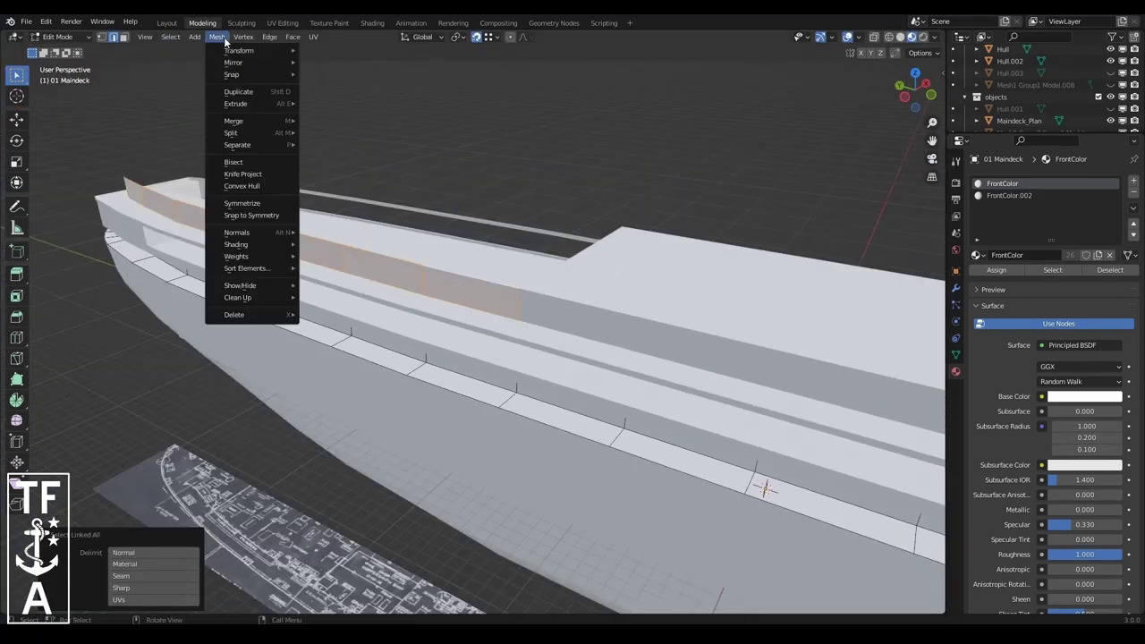
click(340, 145)
click(58, 37)
click(63, 51)
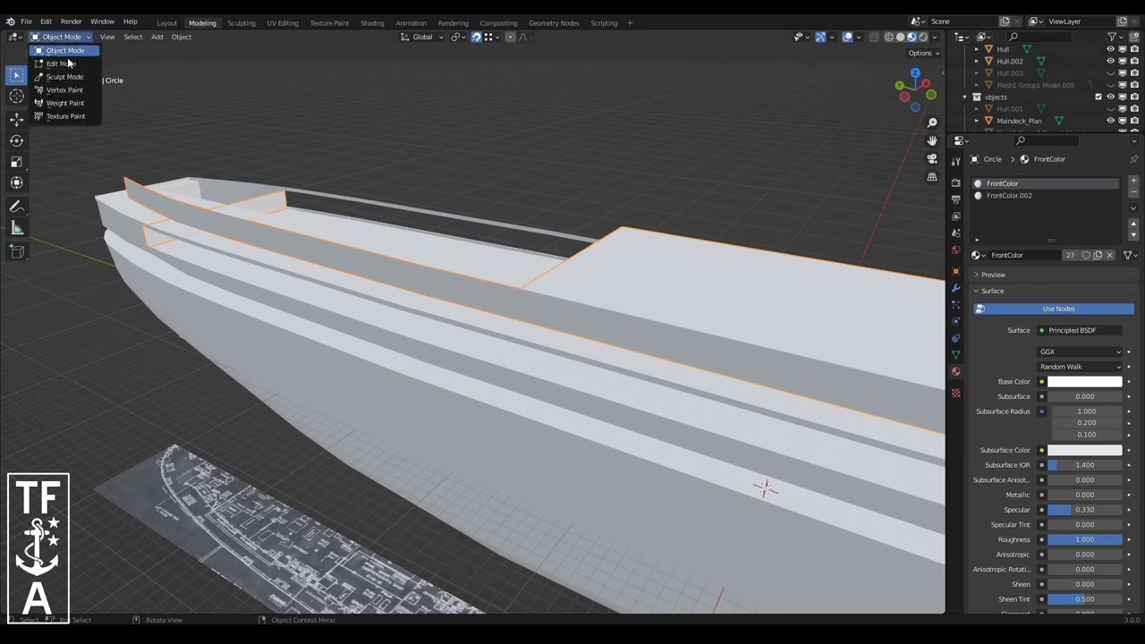
- Lower the Circle superstructure walls about 0.295 m along Z
click(68, 62)
middle_drag(685, 396, 636, 319)
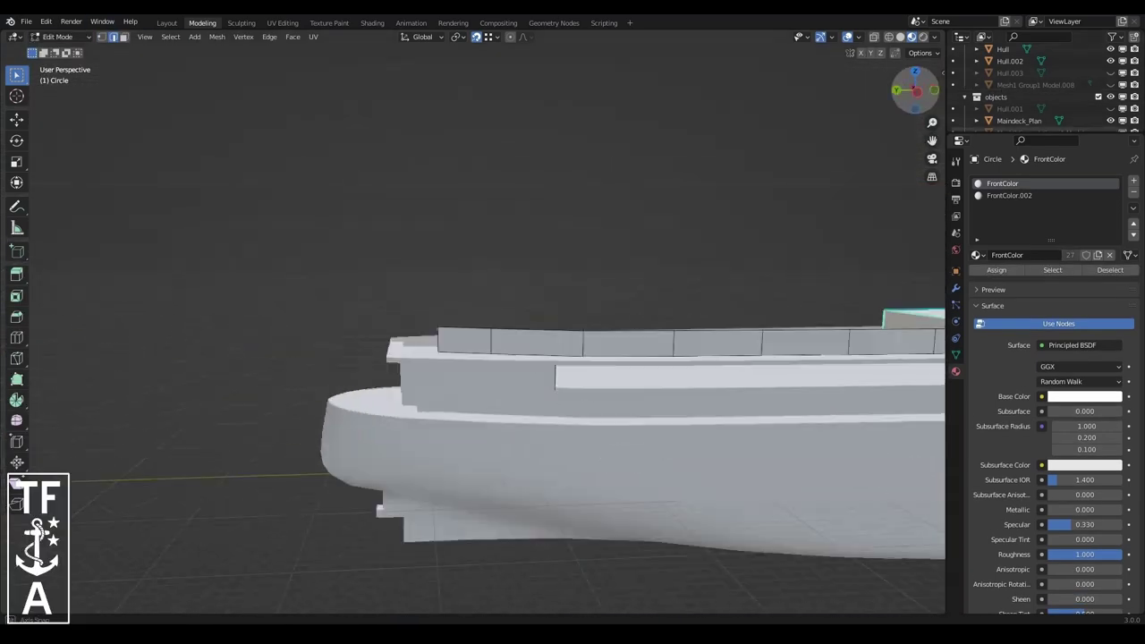
mouse_move(555, 340)
middle_down()
mouse_move(511, 378)
mouse_move(882, 168)
middle_up()
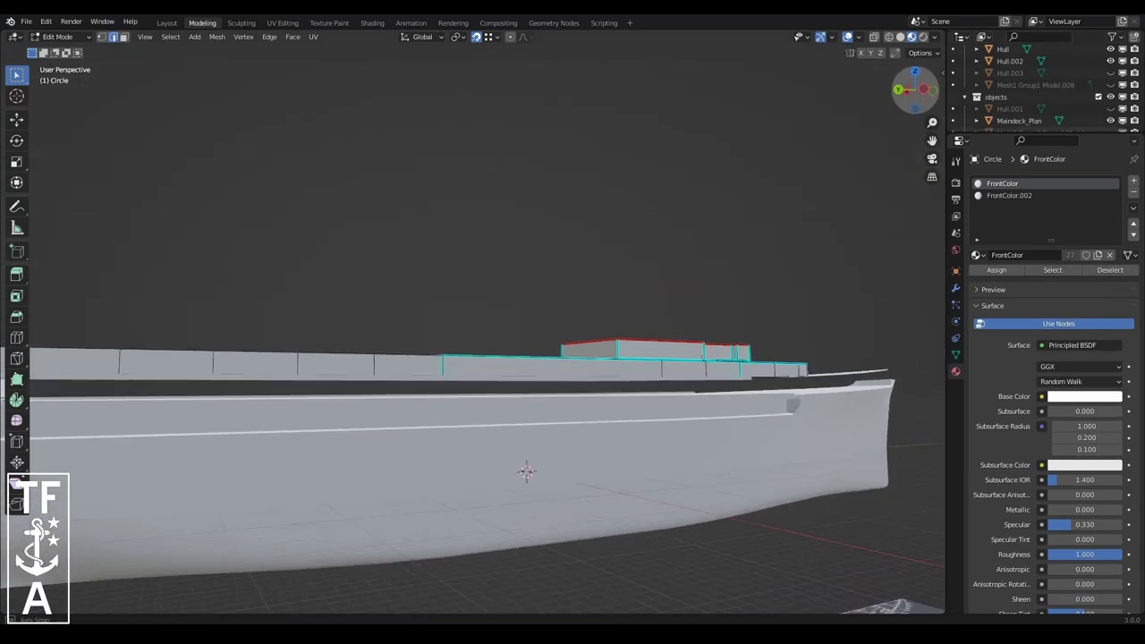
drag(915, 90, 913, 101)
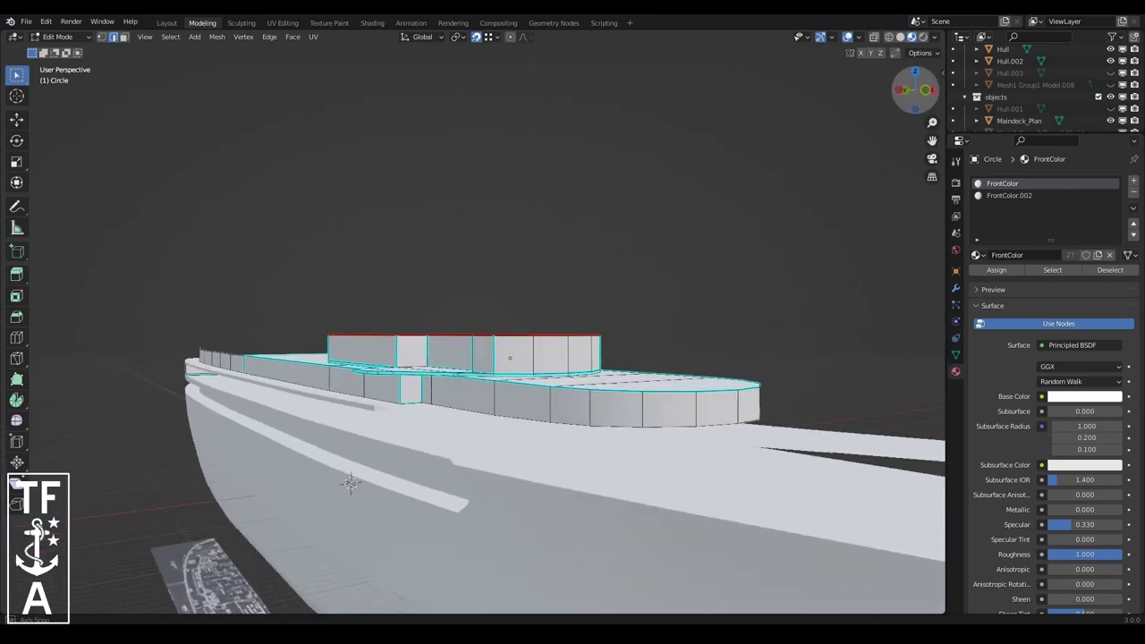
middle_drag(492, 349, 706, 174)
key(g)
key(z)
click(609, 185)
scroll(313, 400, up, 2)
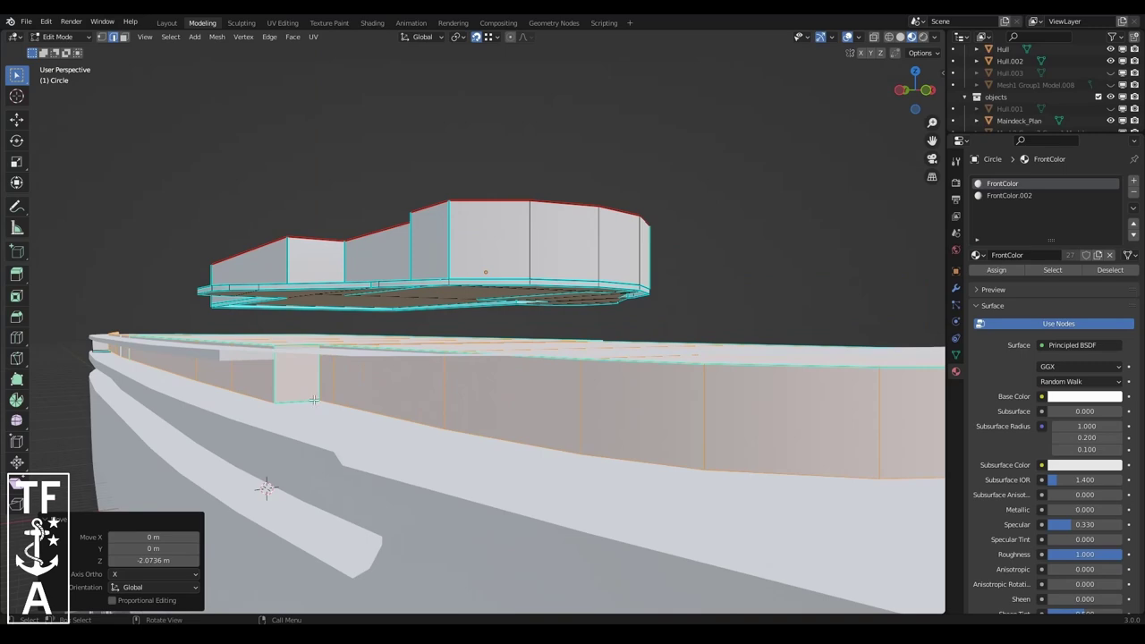
click(179, 391)
scroll(181, 456, up, 4)
scroll(242, 528, up, 3)
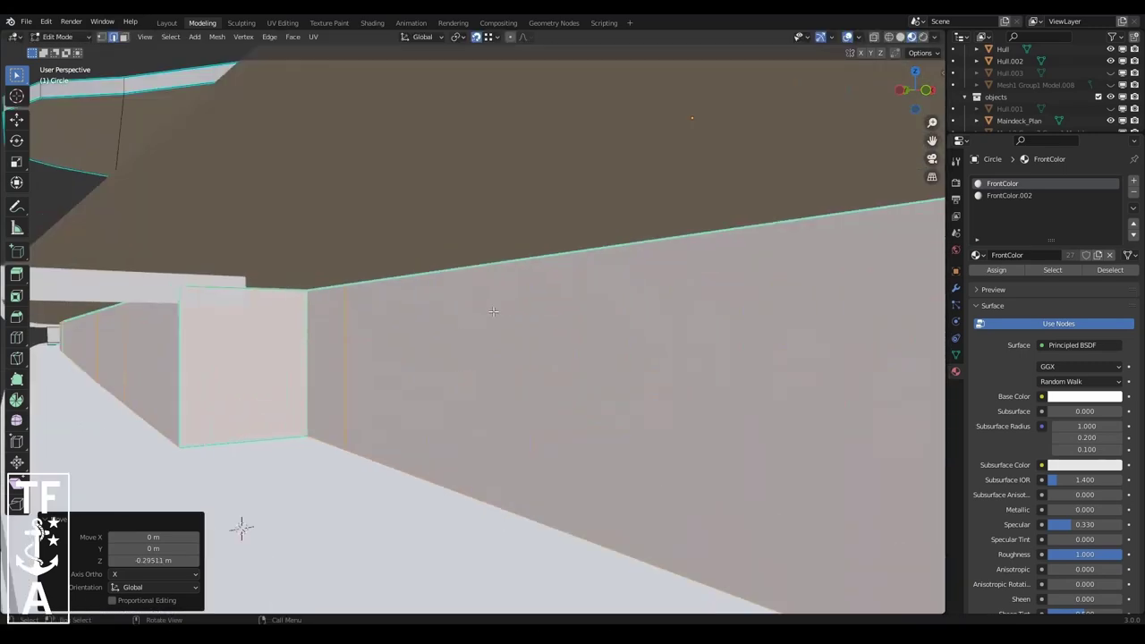
mouse_move(241, 528)
middle_down()
mouse_move(381, 558)
mouse_move(465, 549)
mouse_move(489, 607)
mouse_move(361, 397)
middle_up()
- Nudge the walls vertically once more, then start editing the 00 Bridgedeck mesh
key(g)
key(z)
scroll(927, 101, down, 3)
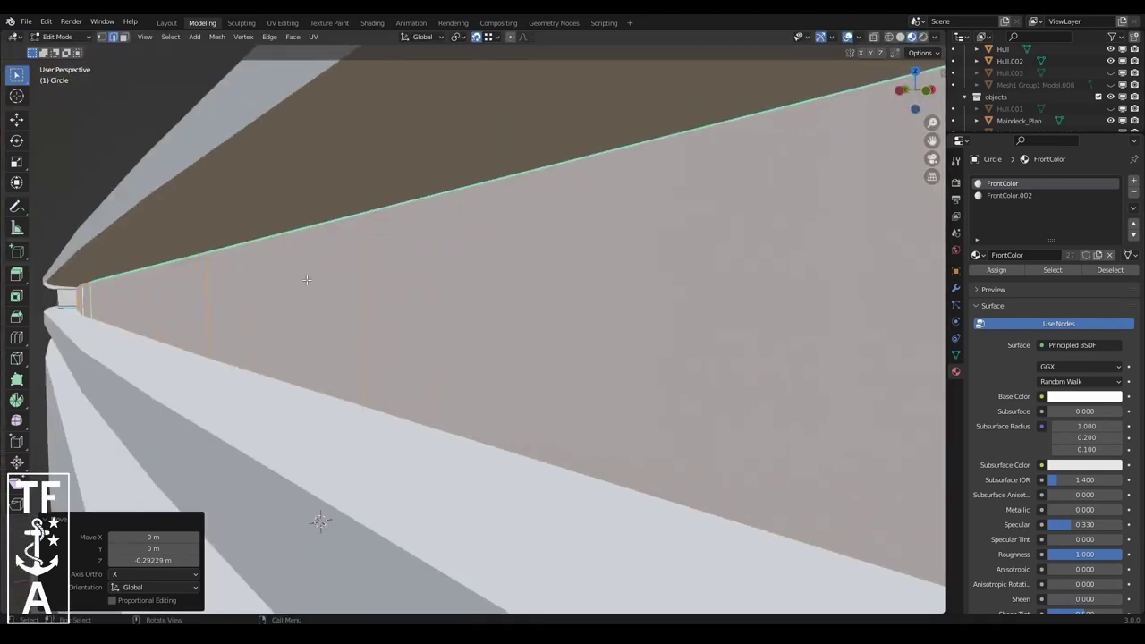
scroll(927, 101, down, 4)
middle_drag(927, 101, 785, 337)
key(Tab)
click(785, 336)
scroll(784, 336, up, 3)
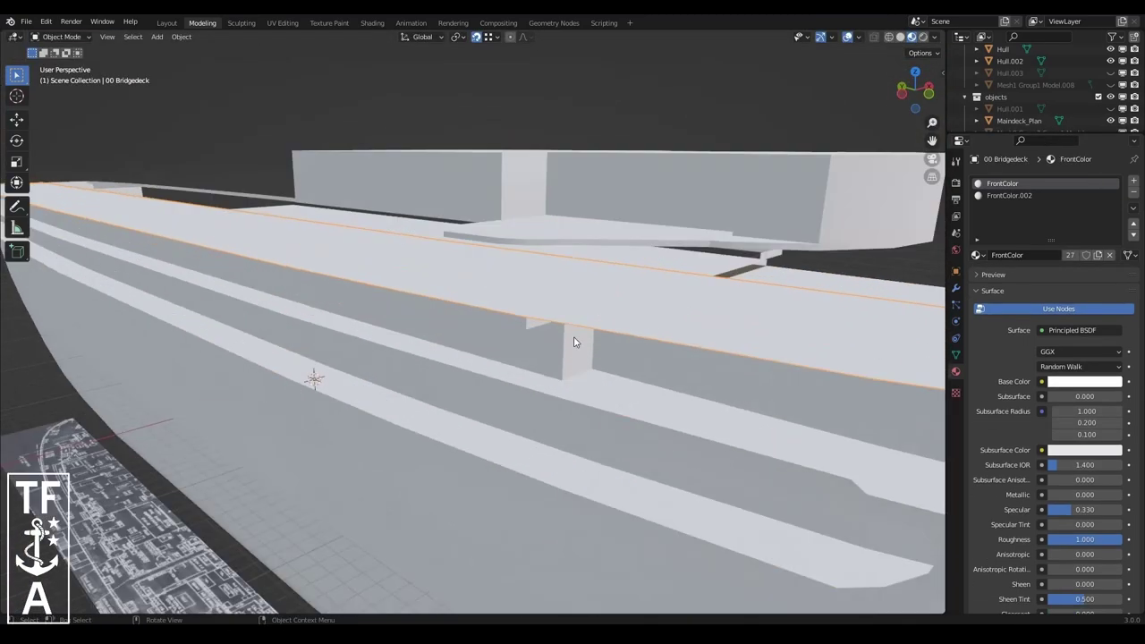
middle_drag(576, 340, 936, 126)
key(Tab)
- Put Circle in Edit Mode and view the ship from the Left viewpoint
scroll(936, 126, down, 3)
click(57, 36)
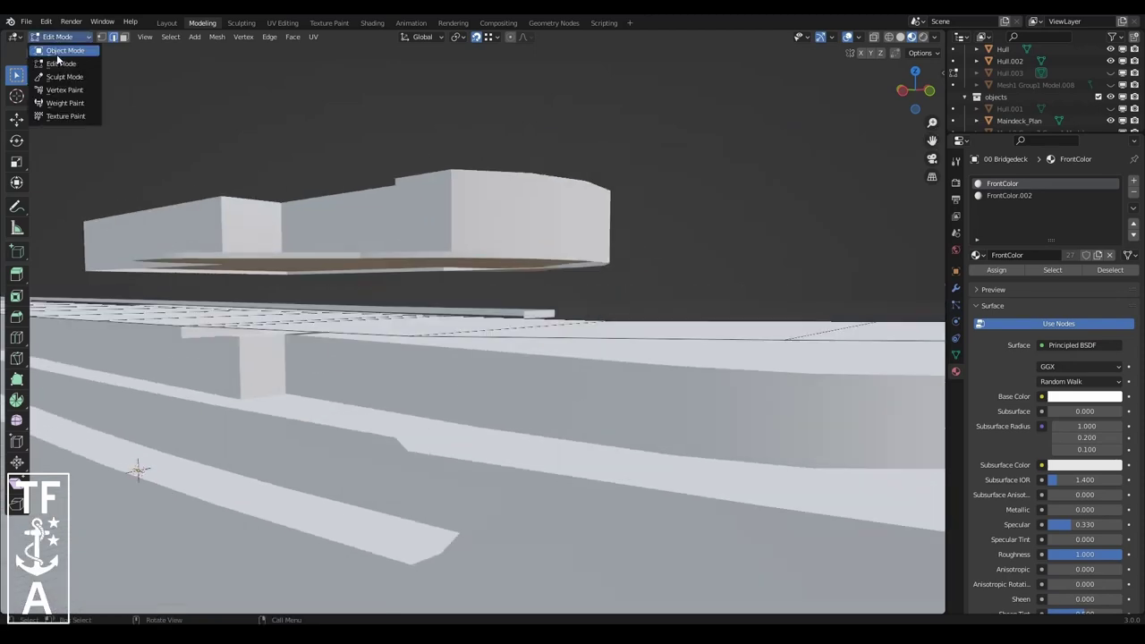
click(80, 63)
click(145, 37)
click(306, 261)
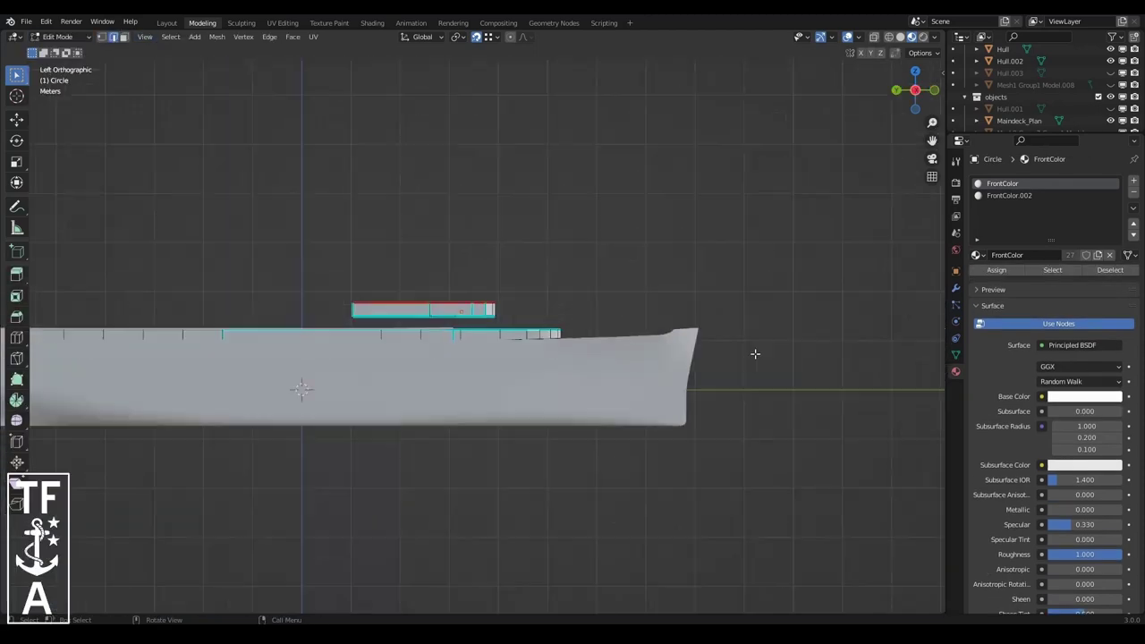
scroll(110, 324, up, 5)
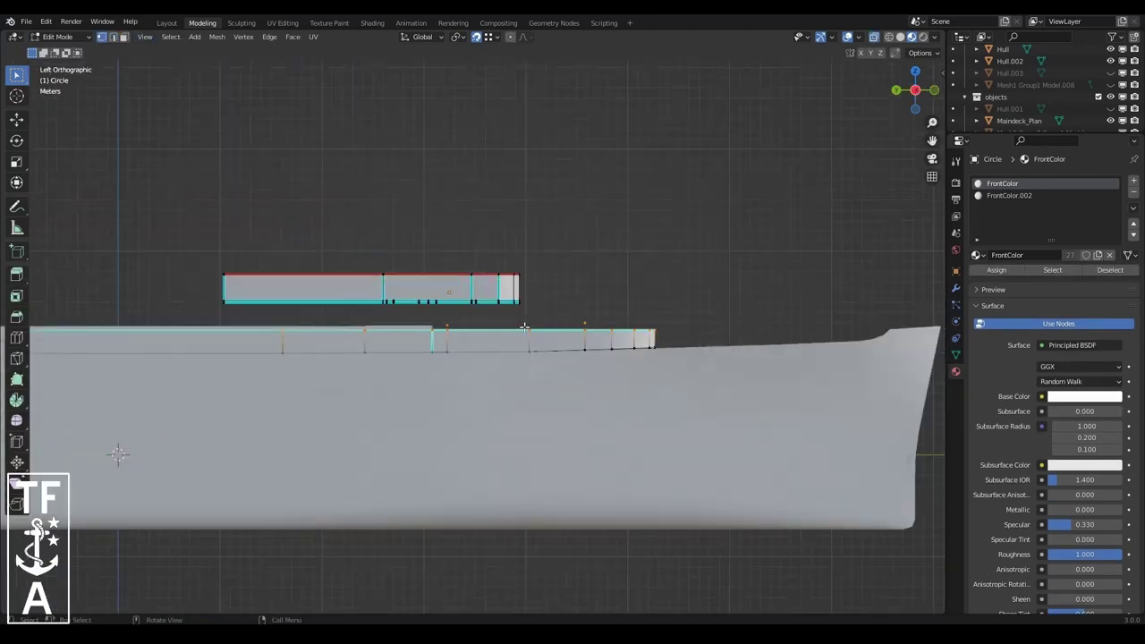
middle_drag(110, 324, 376, 309)
click(224, 346)
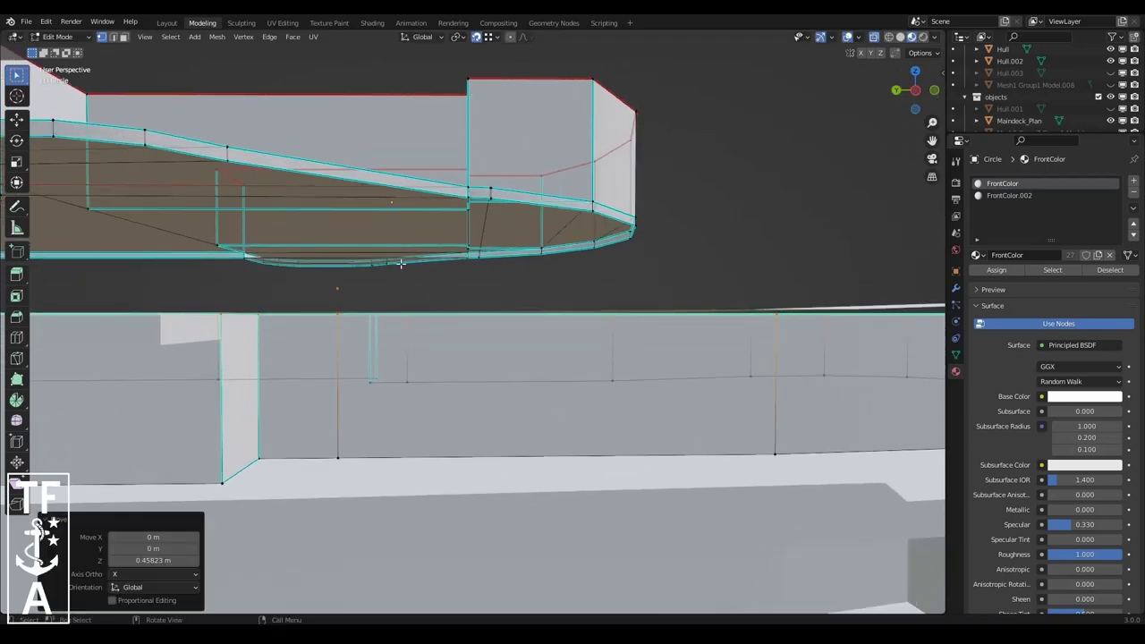
scroll(396, 299, down, 3)
scroll(396, 299, down, 2)
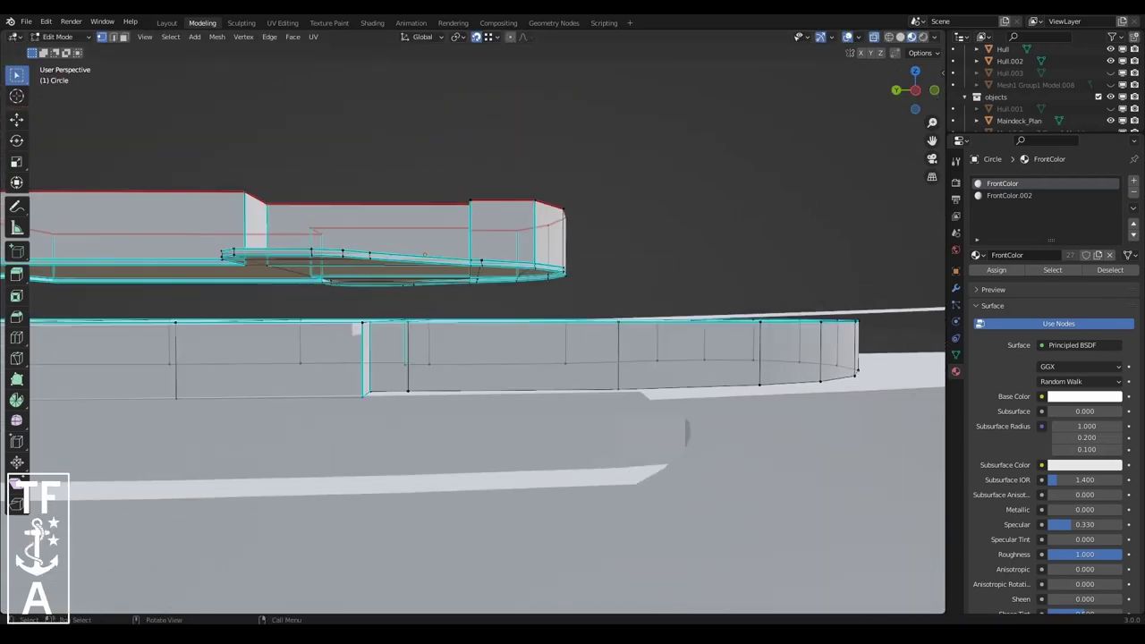
- Lower the wall's forward bottom edges about 0.0113 m along Z onto the deck
click(144, 37)
click(307, 261)
scroll(471, 409, up, 2)
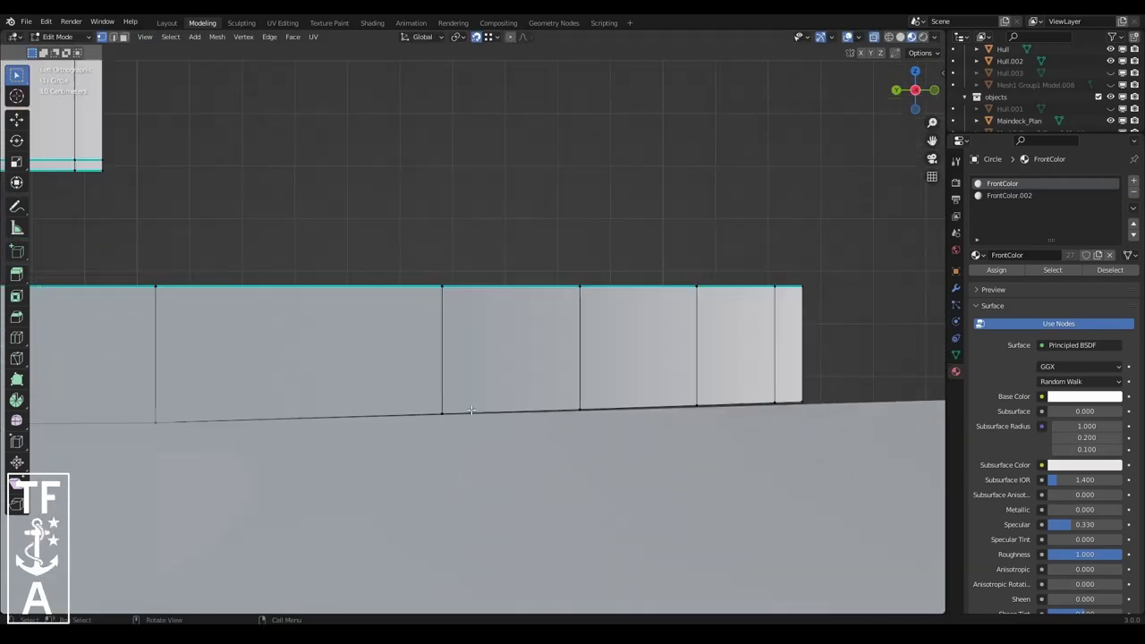
click(617, 180)
key(g)
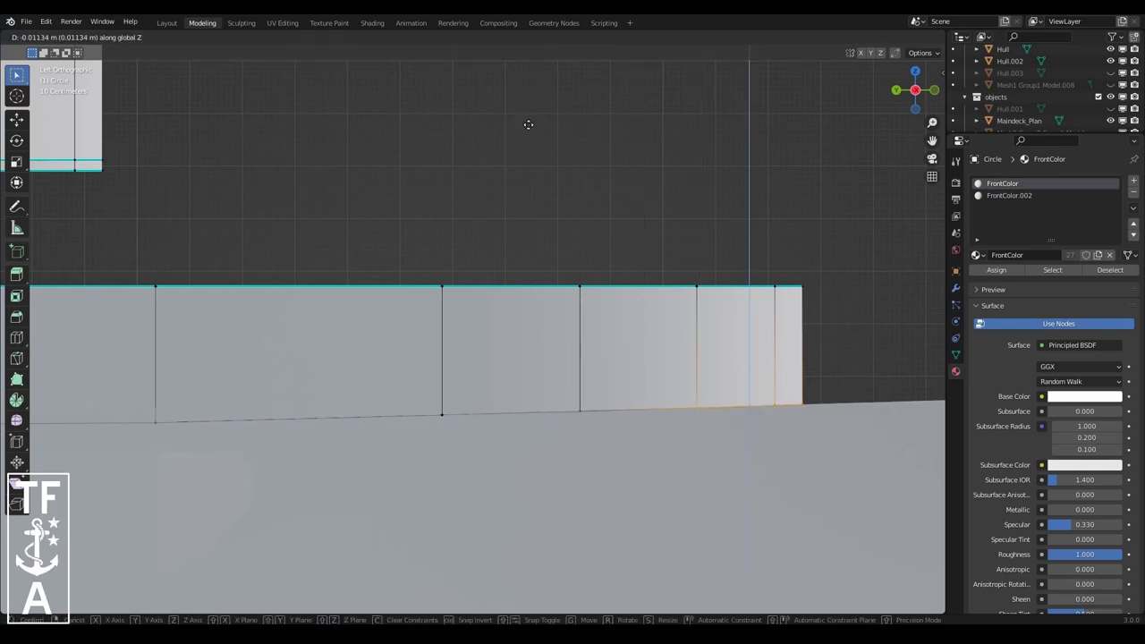
click(529, 123)
mouse_move(530, 122)
middle_down()
mouse_move(465, 161)
mouse_move(626, 268)
middle_up()
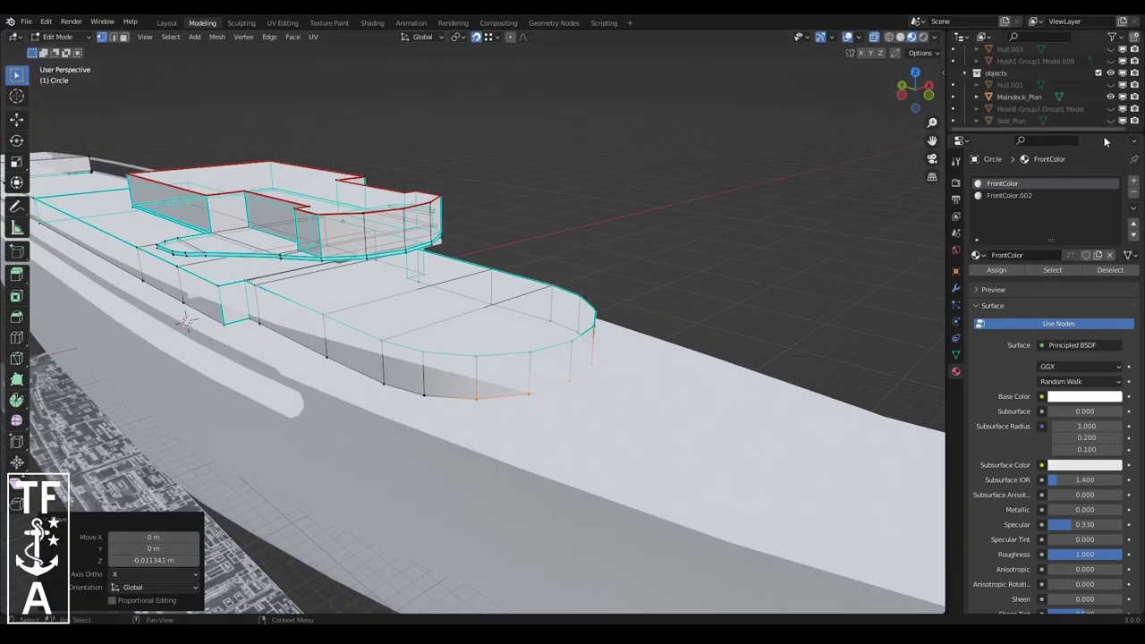
scroll(1074, 99, down, 2)
- Unhide the blue bridge deck plan and drop the duplicated wing face 2.40 m along Z
click(1110, 98)
middle_drag(537, 268, 390, 100)
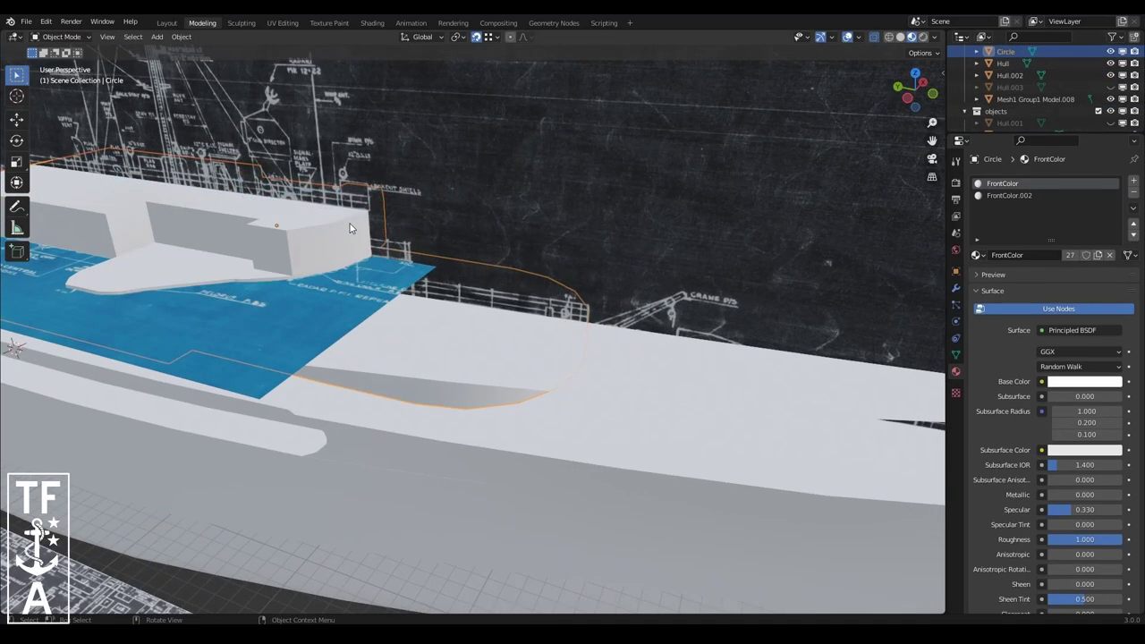
middle_drag(931, 142, 676, 176)
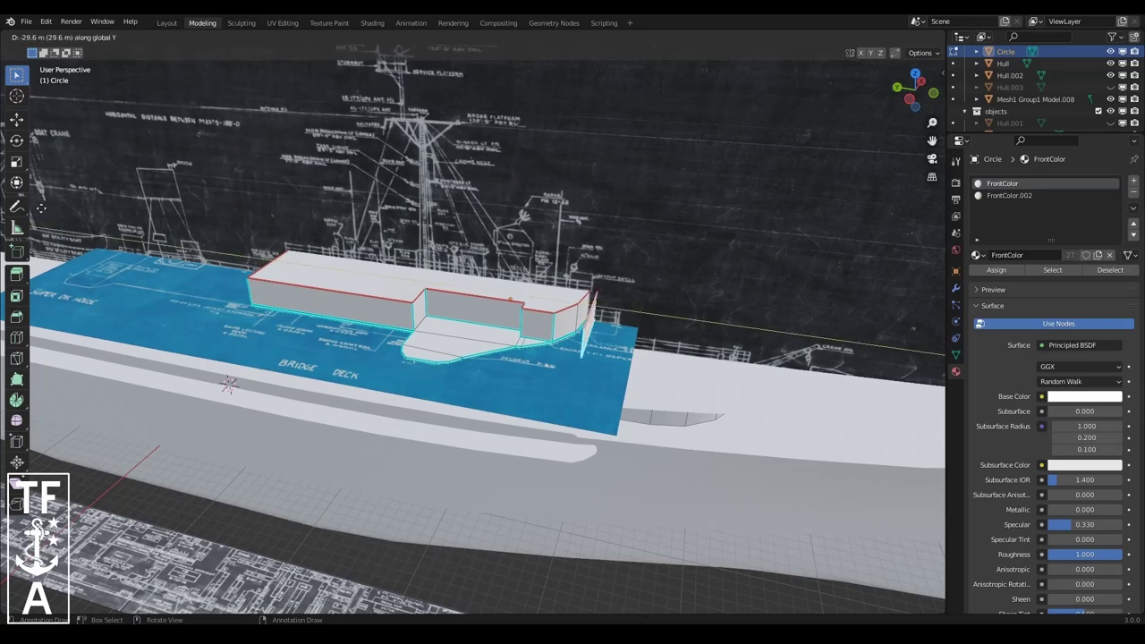
click(41, 208)
mouse_move(537, 269)
middle_down()
mouse_move(680, 288)
mouse_move(96, 42)
middle_up()
key(g)
key(z)
click(680, 322)
- Lower the wing part further along the vertical axis
drag(922, 90, 776, 265)
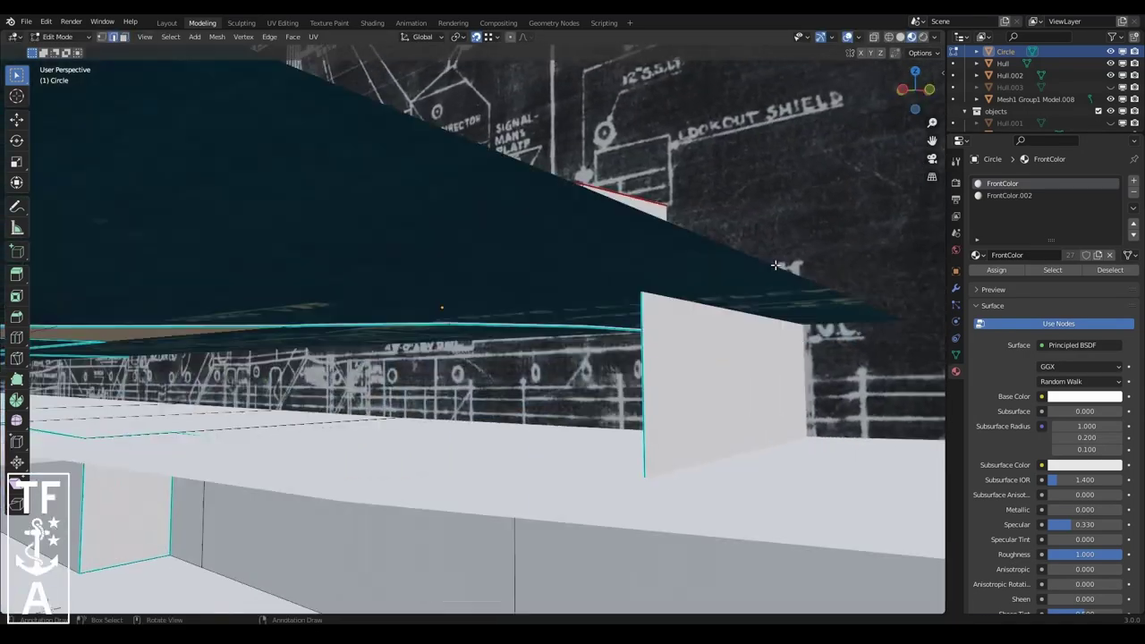
click(590, 329)
key(g)
key(z)
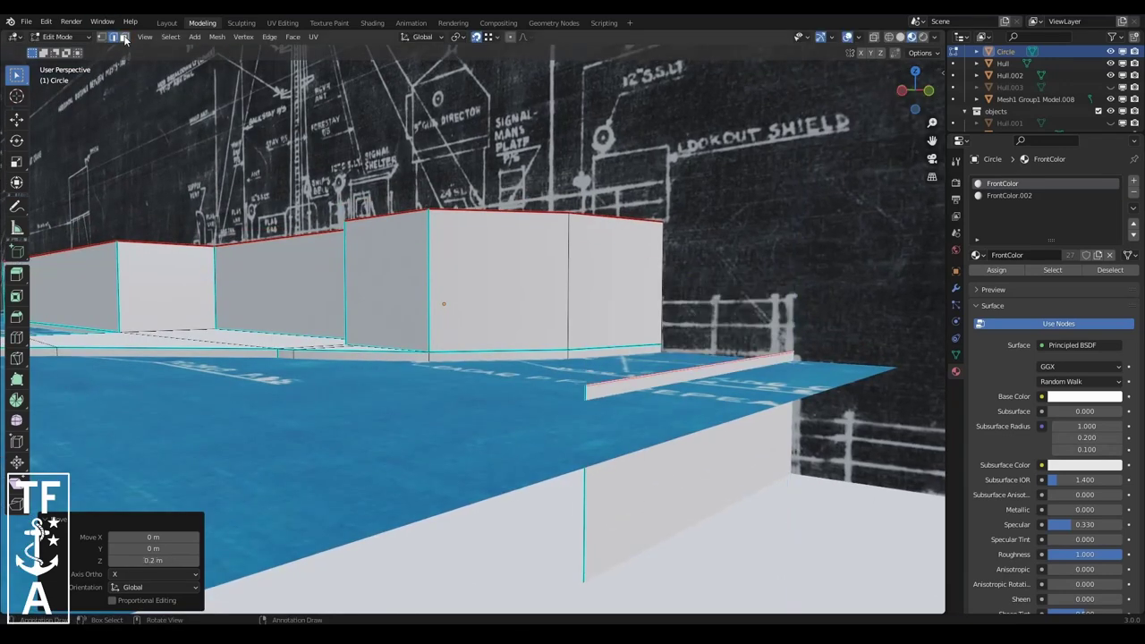
click(696, 405)
- Select the whole linked wing part and shrink it along X
key(l)
key(s)
key(x)
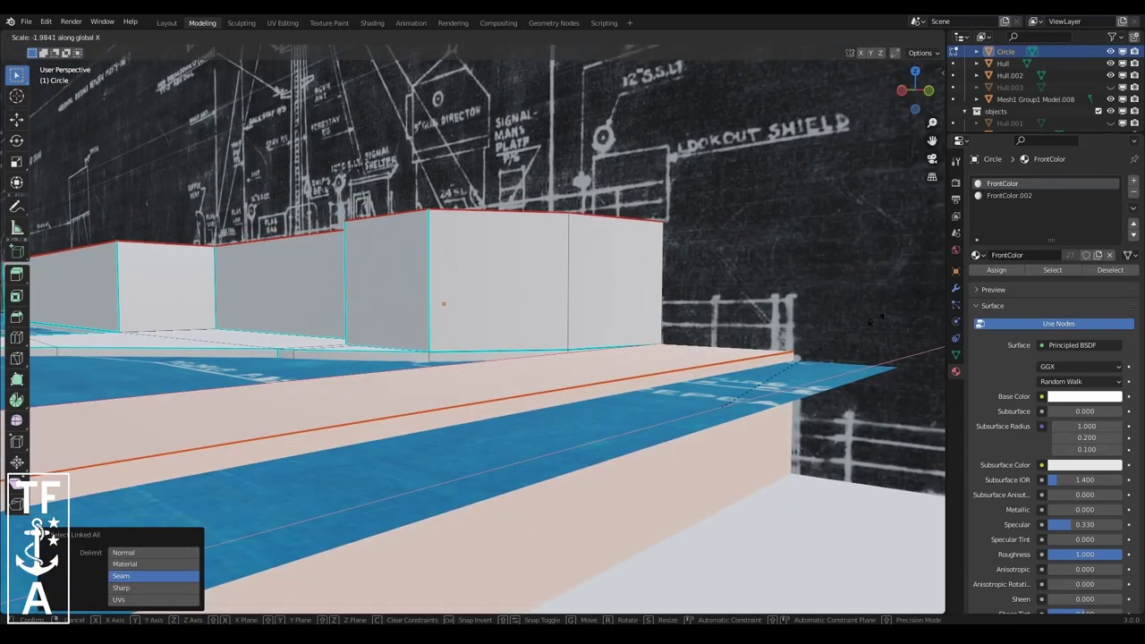
key(Return)
drag(909, 96, 700, 358)
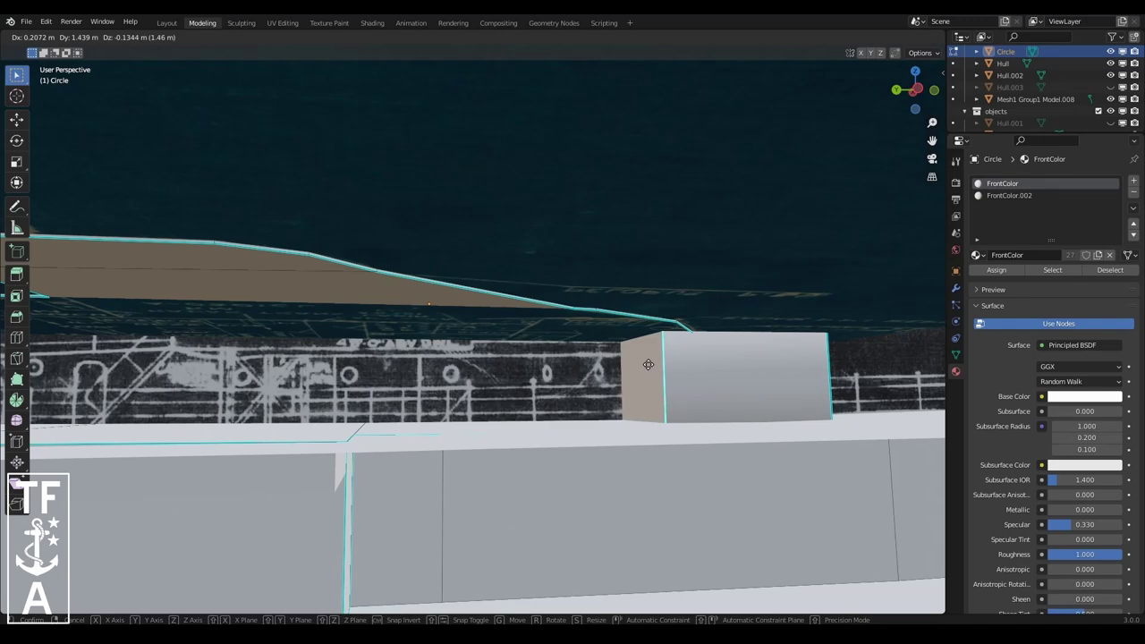
click(667, 375)
- Mark the wing's outer edge as sharp
right_click(626, 403)
mouse_move(626, 402)
middle_down()
mouse_move(548, 439)
mouse_move(424, 341)
mouse_move(526, 332)
middle_up()
click(425, 341)
right_click(425, 340)
click(424, 341)
scroll(527, 332, up, 5)
- Narrow the platform to 0.610 along X and bevel the wing corner
key(s)
key(x)
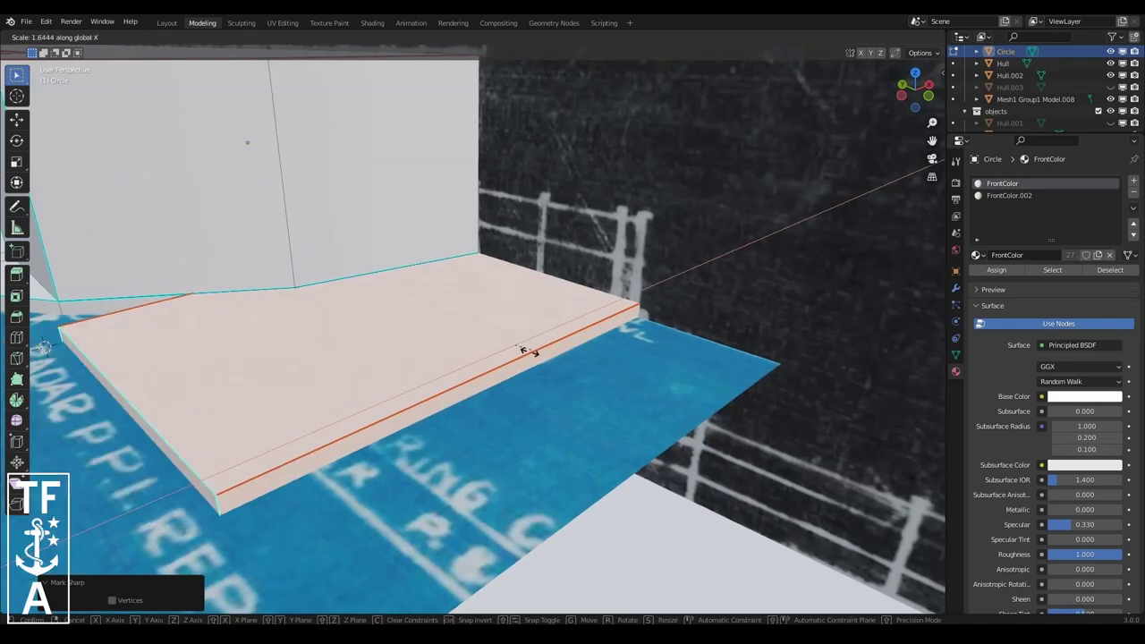
click(510, 346)
mouse_move(510, 345)
middle_down()
mouse_move(469, 438)
mouse_move(114, 360)
middle_up()
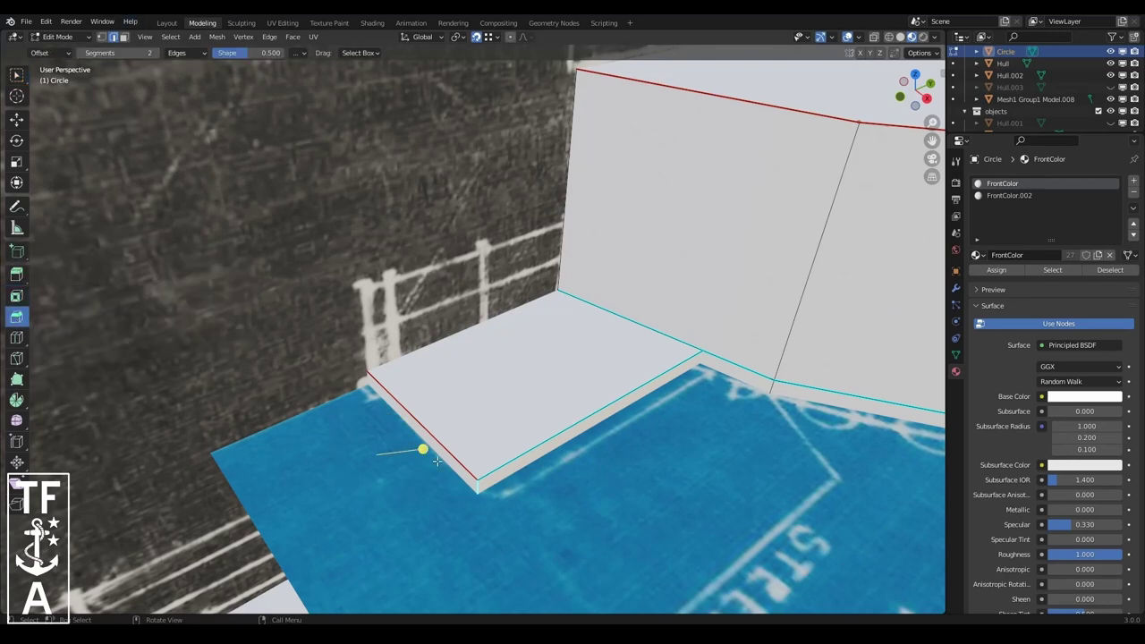
click(459, 481)
mouse_move(459, 482)
middle_down()
mouse_move(501, 340)
mouse_move(652, 226)
middle_up()
- In Object Mode, raise the blue deck-plan plane along Z
key(Tab)
scroll(506, 324, down, 5)
click(506, 324)
scroll(485, 339, up, 4)
scroll(651, 225, up, 5)
click(560, 215)
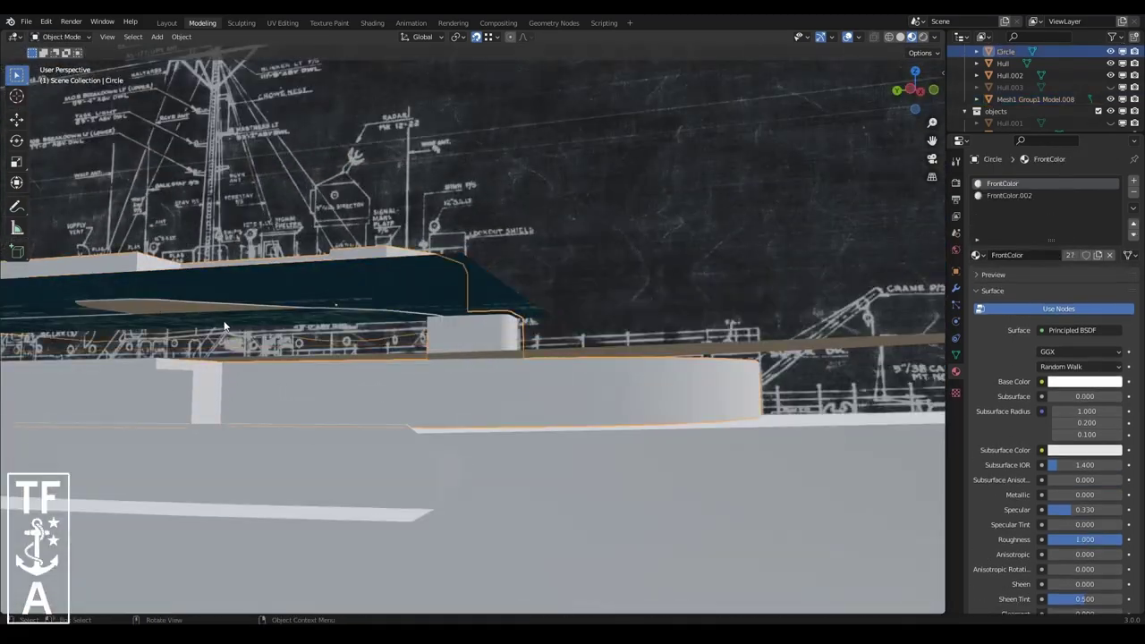
click(332, 295)
mouse_move(560, 221)
middle_down()
mouse_move(332, 294)
mouse_move(723, 230)
middle_up()
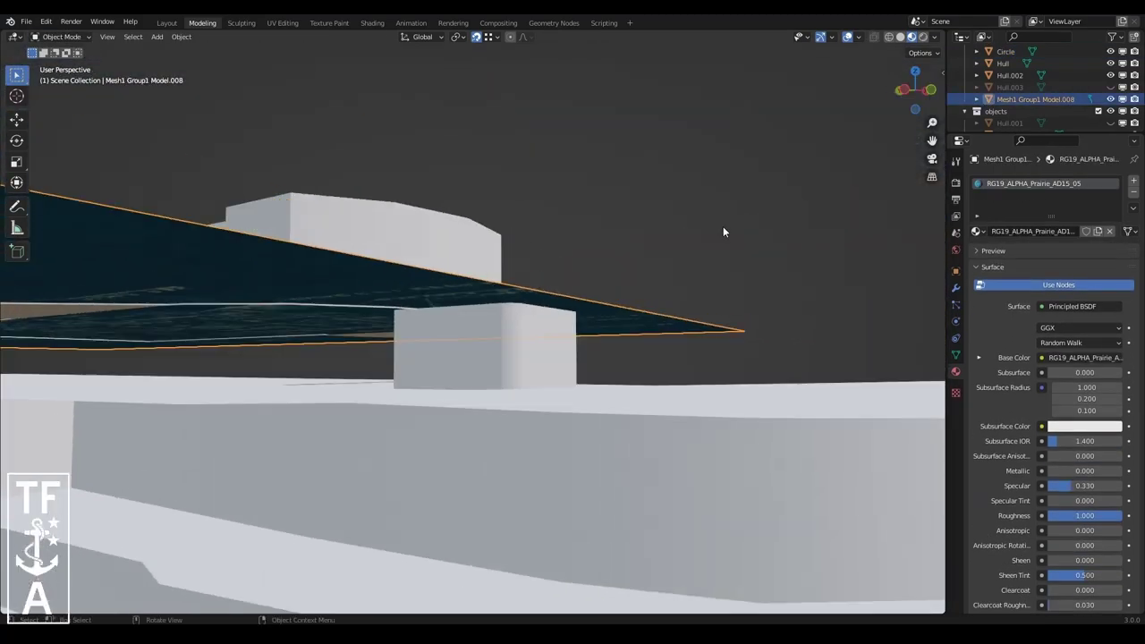
key(g)
key(z)
click(716, 135)
- Return to Edit Mode on the Circle mesh and inspect the superstructure
click(54, 37)
click(53, 51)
mouse_move(159, 544)
middle_down()
mouse_move(198, 231)
mouse_move(498, 345)
mouse_move(638, 279)
middle_up()
scroll(364, 346, up, 1)
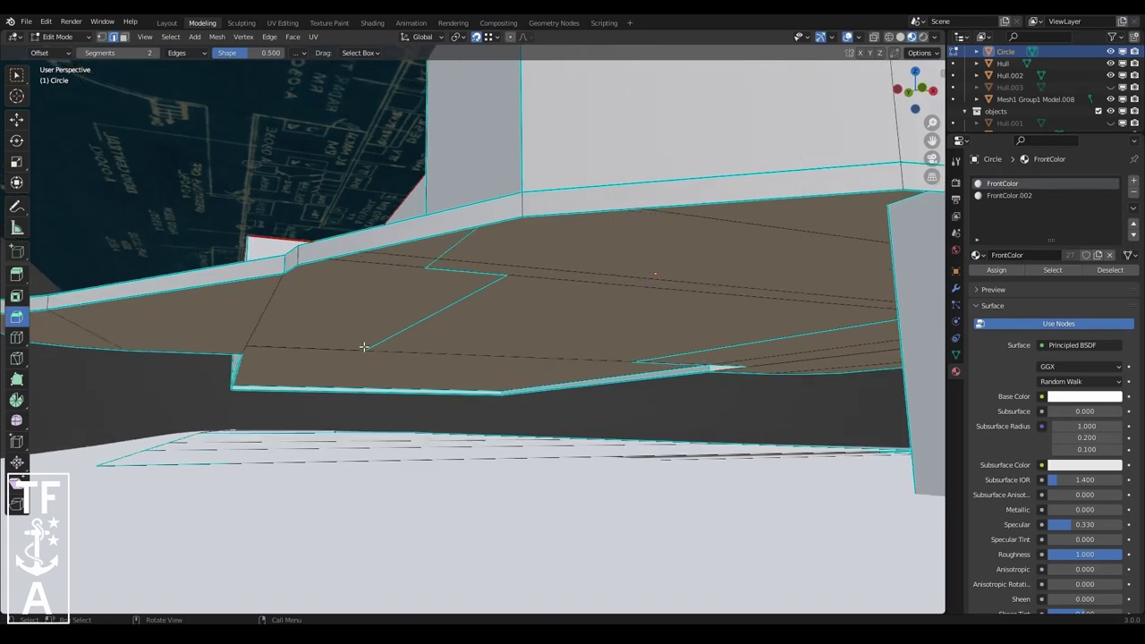
middle_drag(364, 346, 598, 320)
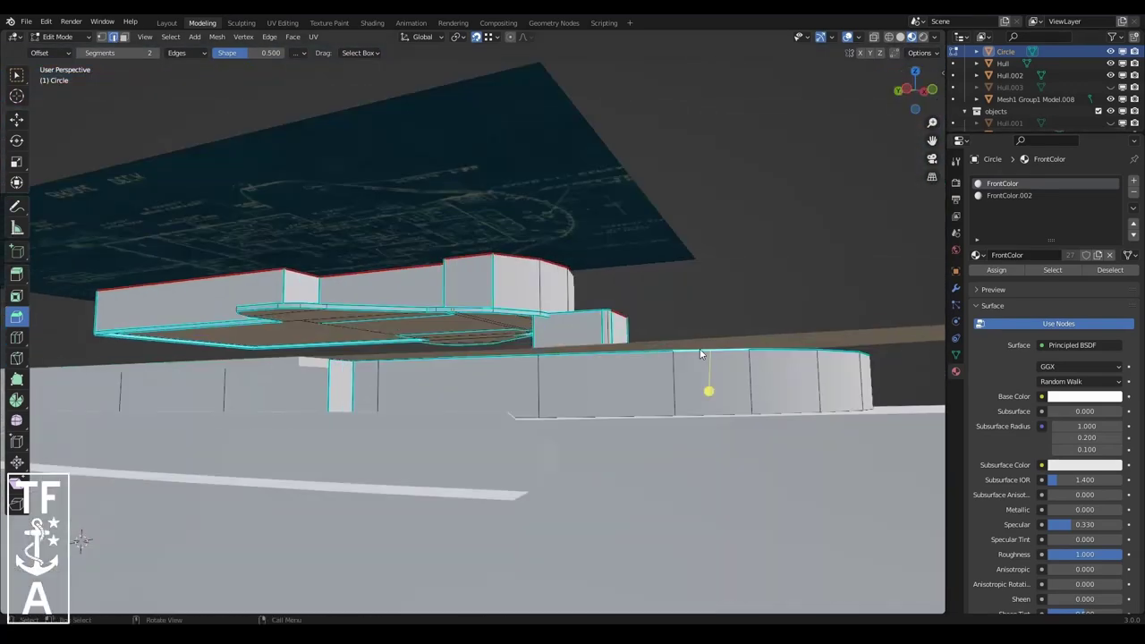
- Move the duplicated deck outline aside, select the whole ring and hide everything else
middle_drag(701, 355, 364, 380)
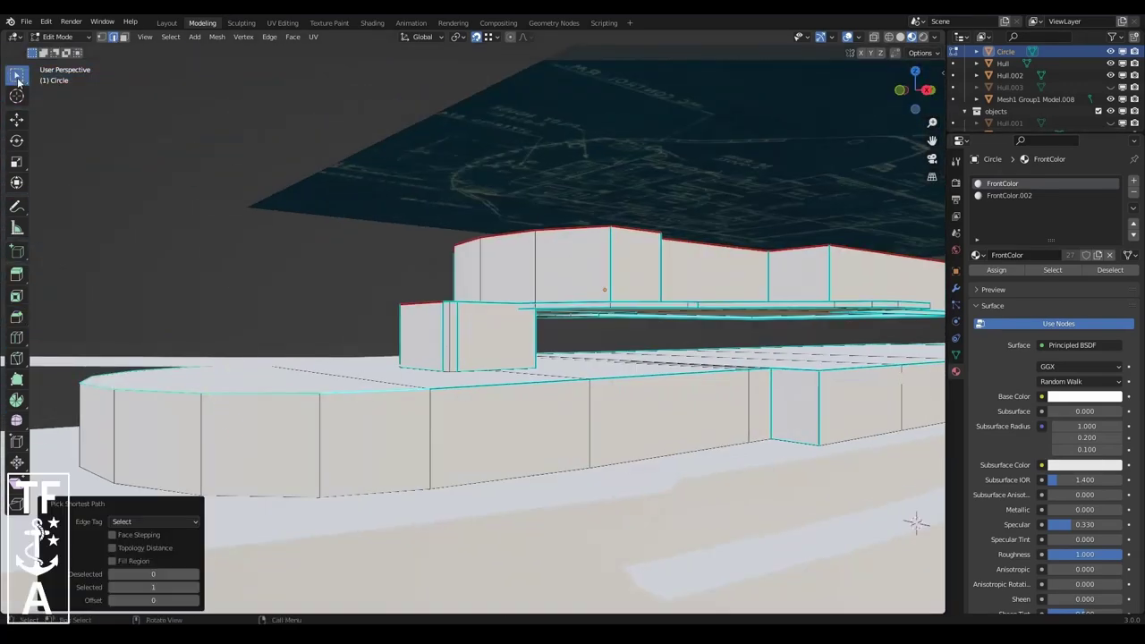
middle_drag(448, 358, 671, 268)
drag(642, 242, 824, 257)
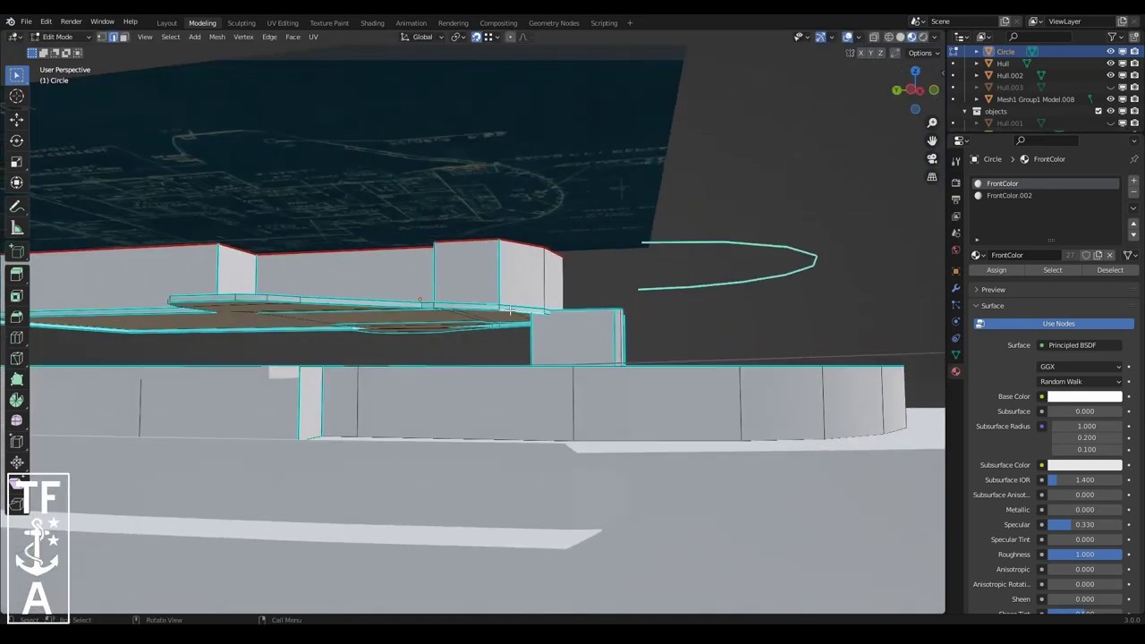
key(ctrl+l)
key(shift+h)
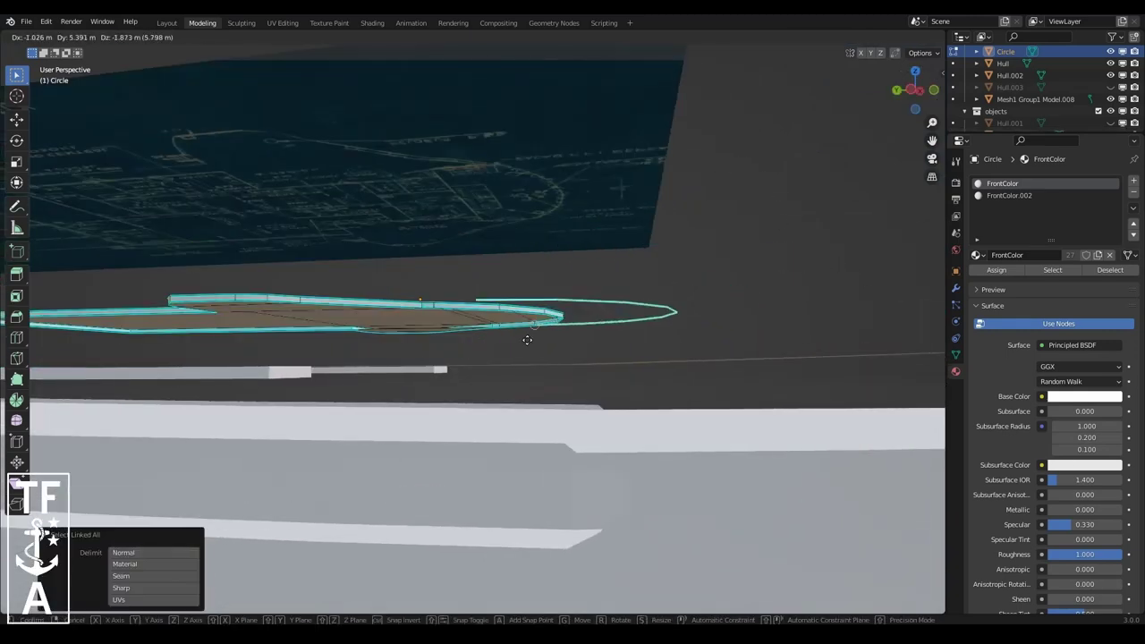
click(549, 330)
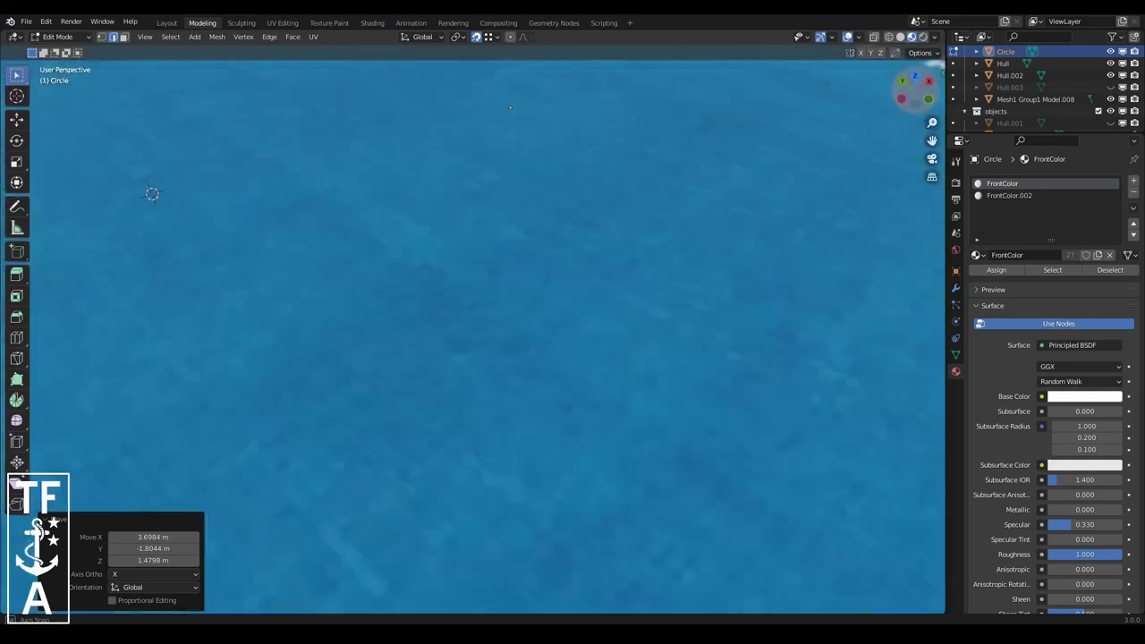
- Fill the ring outline with a face and extrude it down into a deckhouse
key(f)
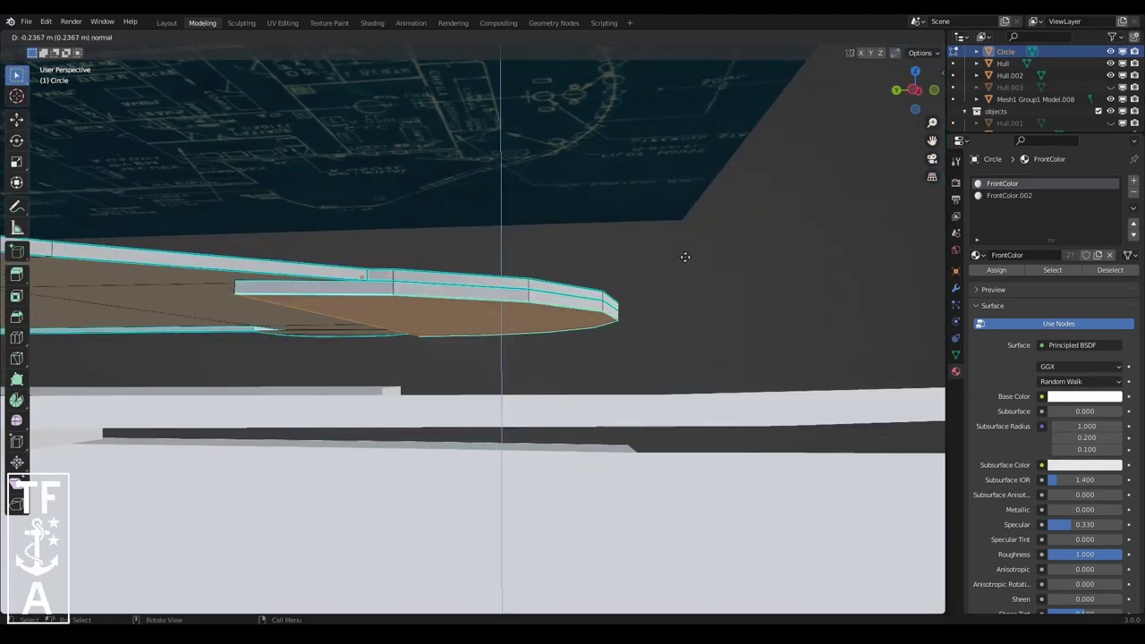
click(686, 295)
drag(914, 89, 934, 142)
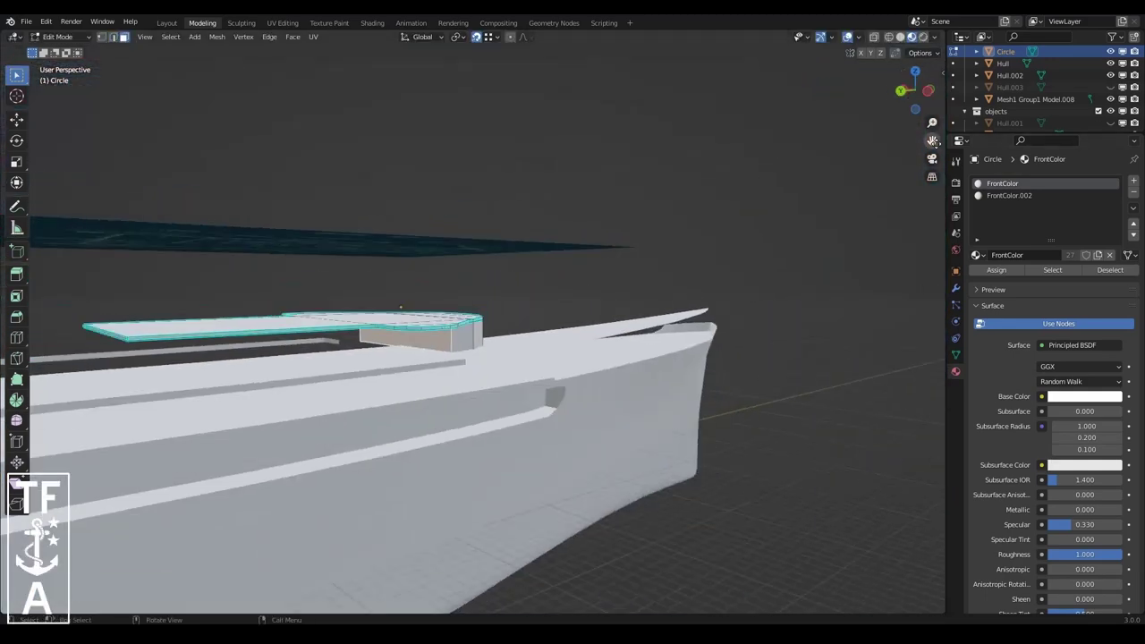
scroll(630, 345, up, 4)
click(604, 354)
drag(914, 89, 921, 93)
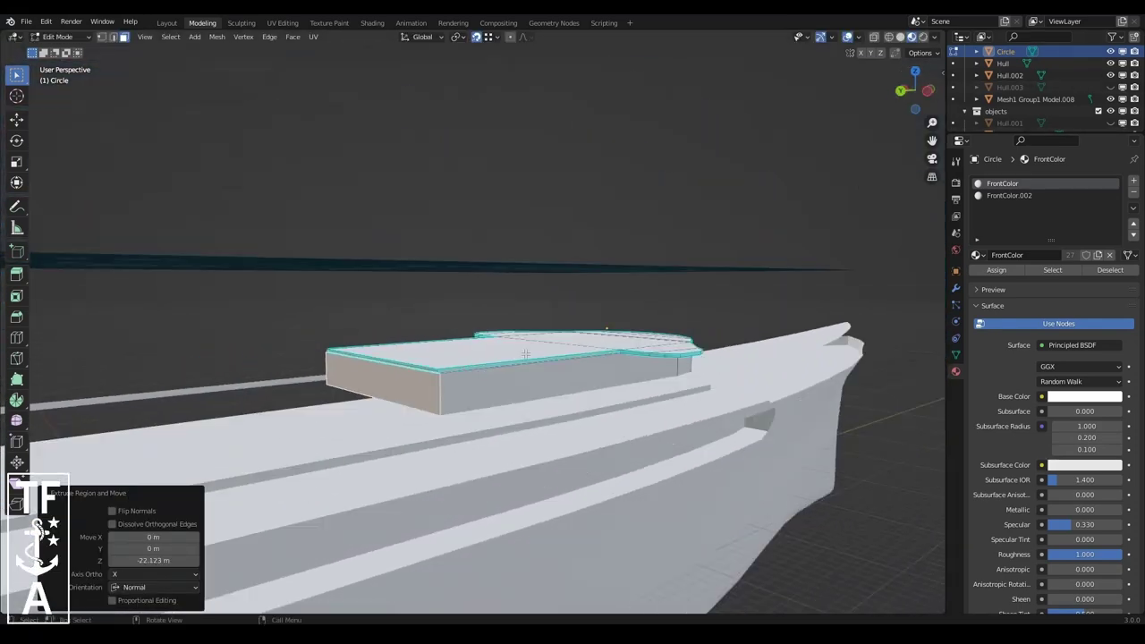
middle_drag(526, 354, 537, 286)
scroll(548, 214, down, 3)
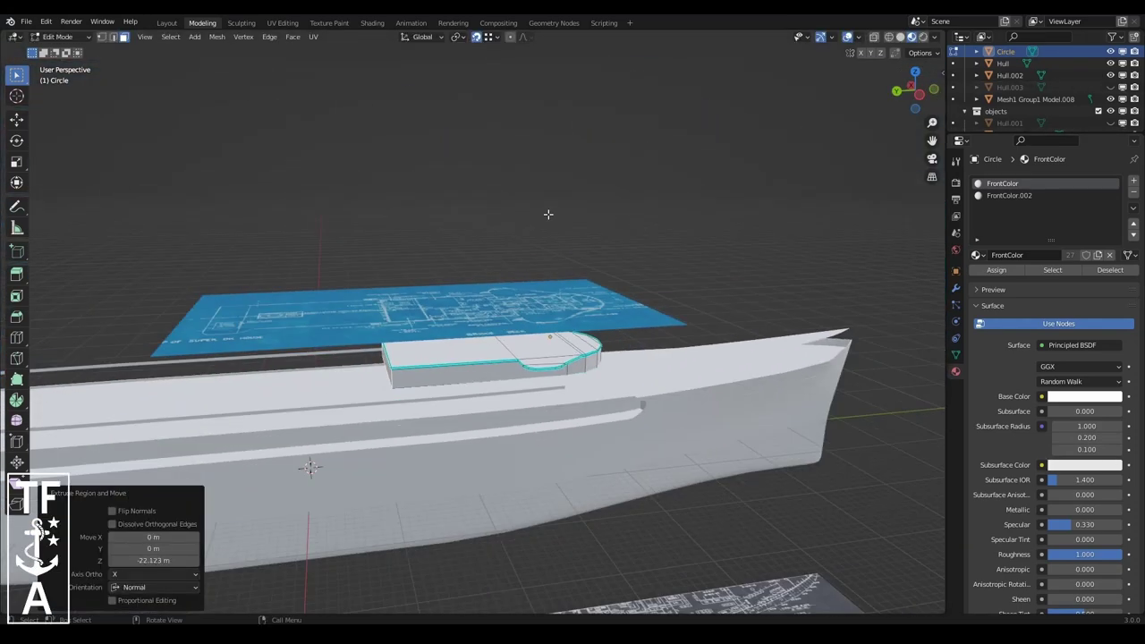
click(525, 219)
- Stretch the deckhouse along Y, using the side-plan image as reference
scroll(375, 332, up, 1)
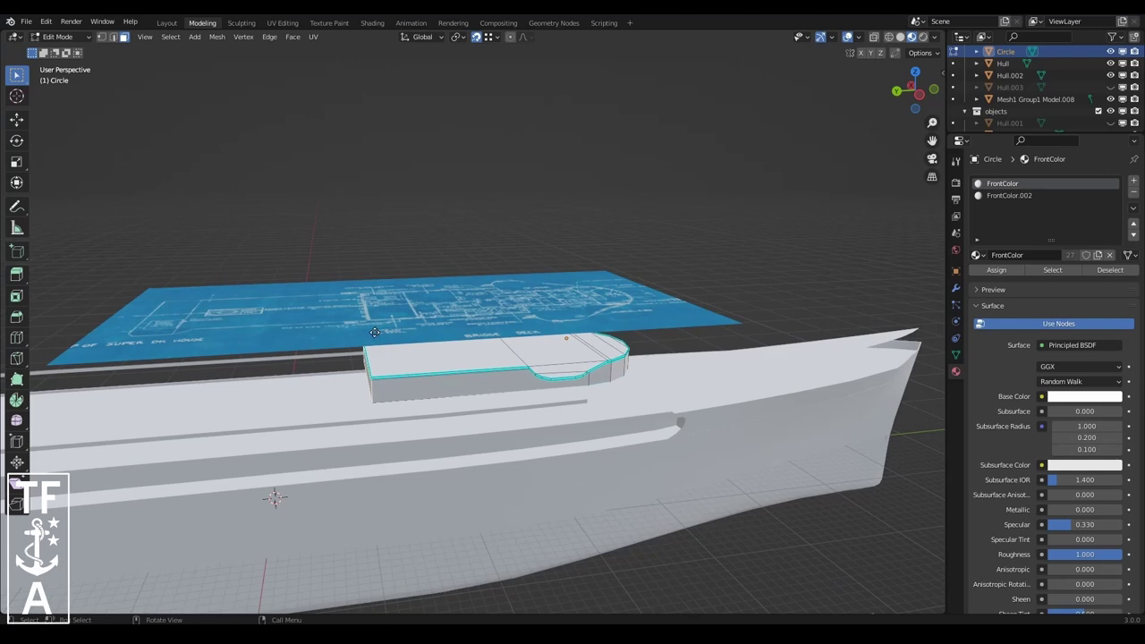
click(157, 327)
scroll(300, 360, up, 2)
scroll(301, 360, down, 3)
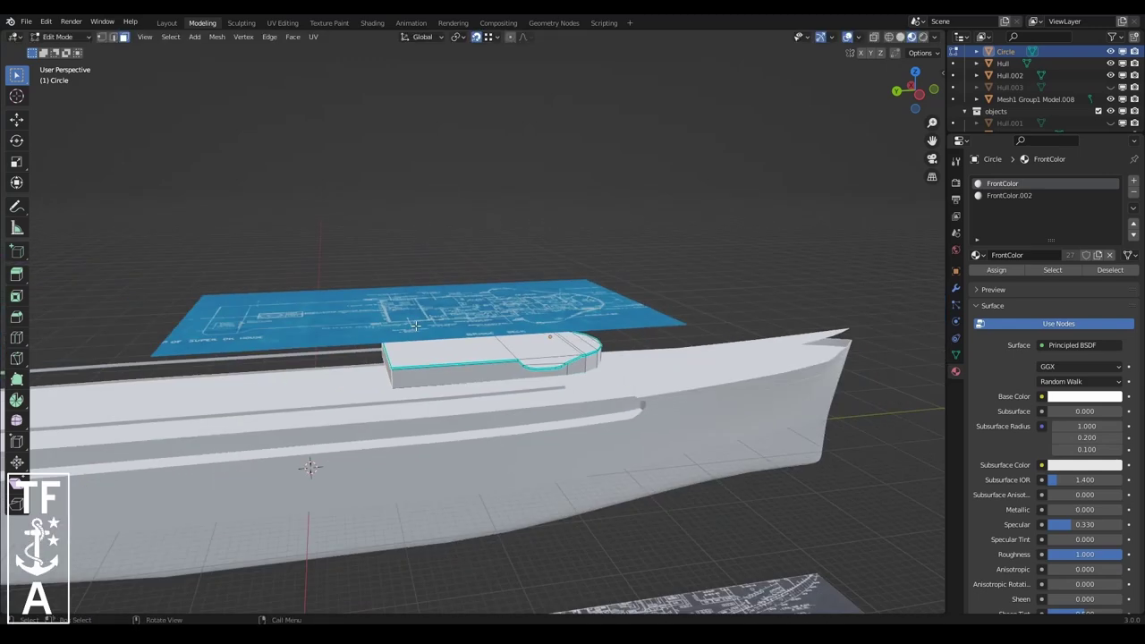
click(230, 319)
click(1110, 120)
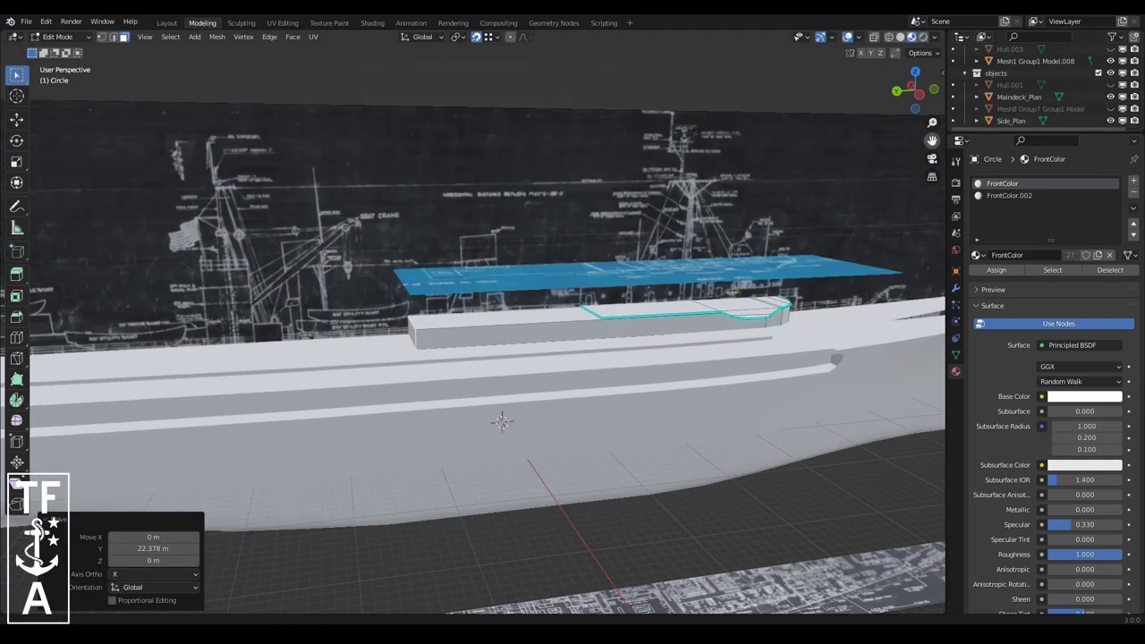
scroll(463, 270, up, 5)
key(g)
key(y)
click(510, 277)
scroll(506, 414, down, 4)
- Adjust the deckhouse sides along X
mouse_move(506, 415)
middle_down()
mouse_move(573, 375)
mouse_move(537, 358)
mouse_move(866, 366)
middle_up()
scroll(537, 358, up, 3)
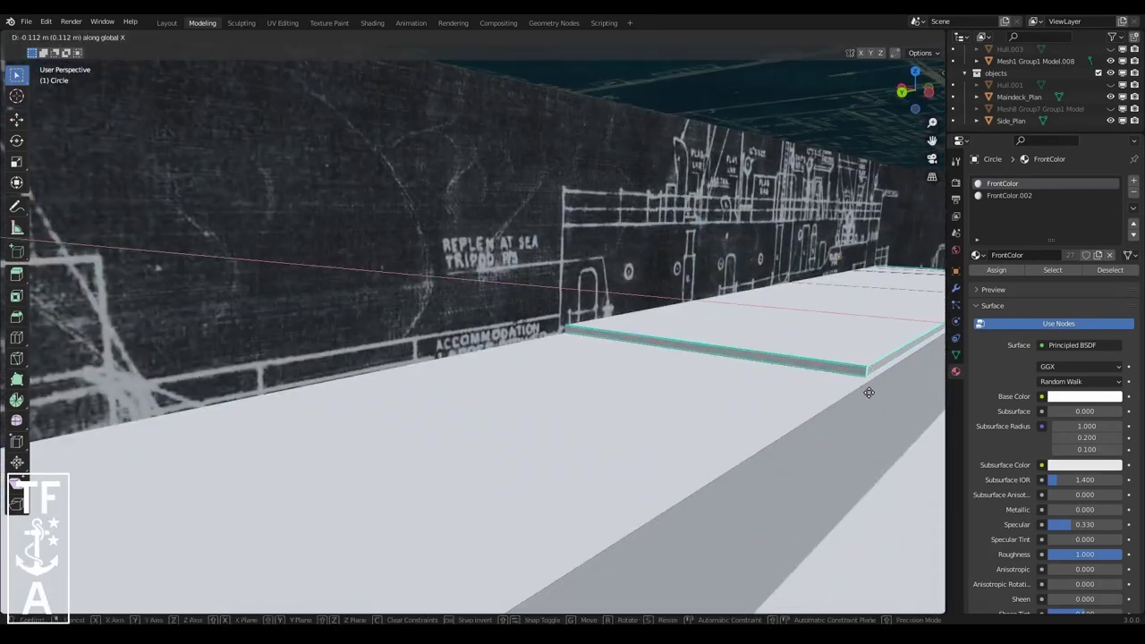
click(868, 393)
scroll(603, 349, down, 5)
click(320, 405)
middle_drag(319, 404, 591, 289)
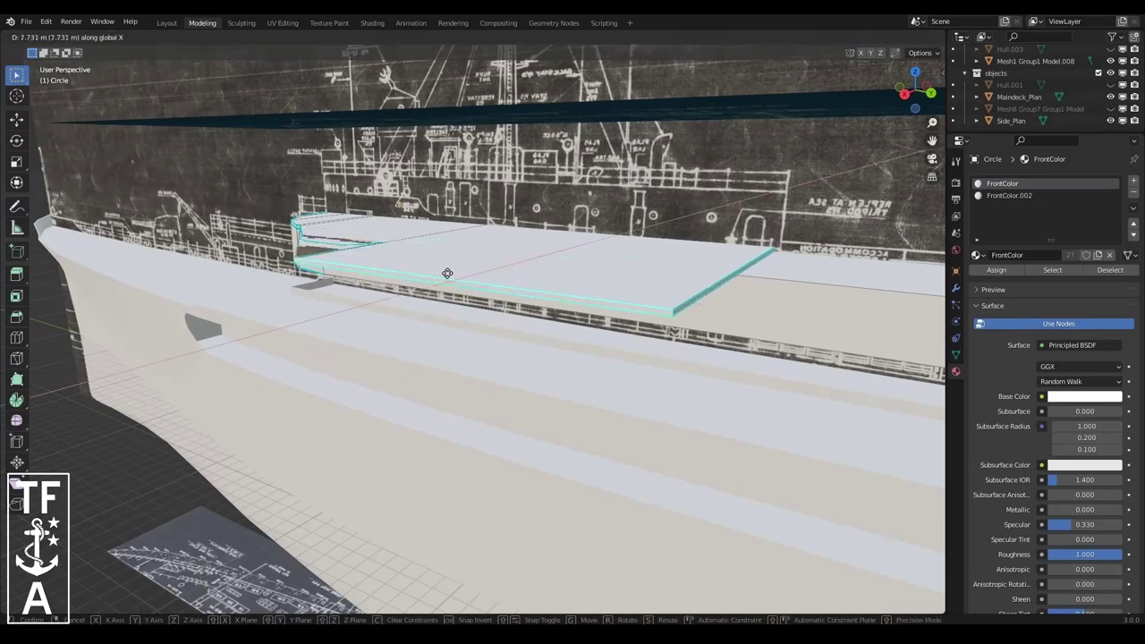
click(447, 273)
mouse_move(447, 273)
middle_down()
mouse_move(734, 474)
mouse_move(608, 273)
mouse_move(841, 531)
middle_up()
- Nudge the deckhouse's side face along X
key(Tab)
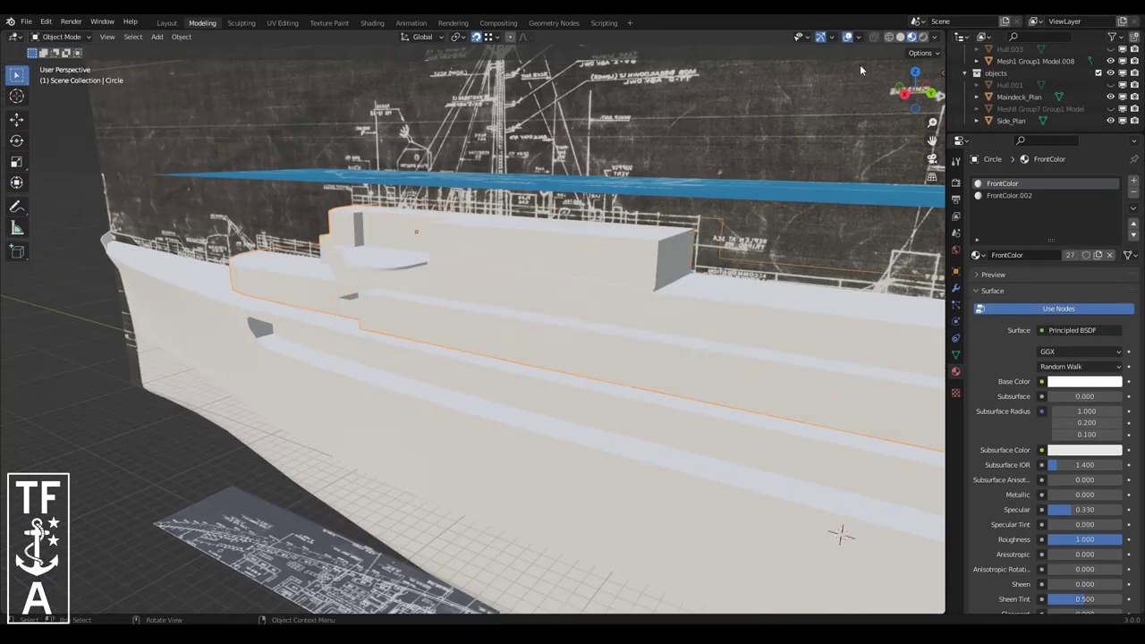
scroll(498, 162, up, 5)
key(Tab)
click(562, 421)
key(g)
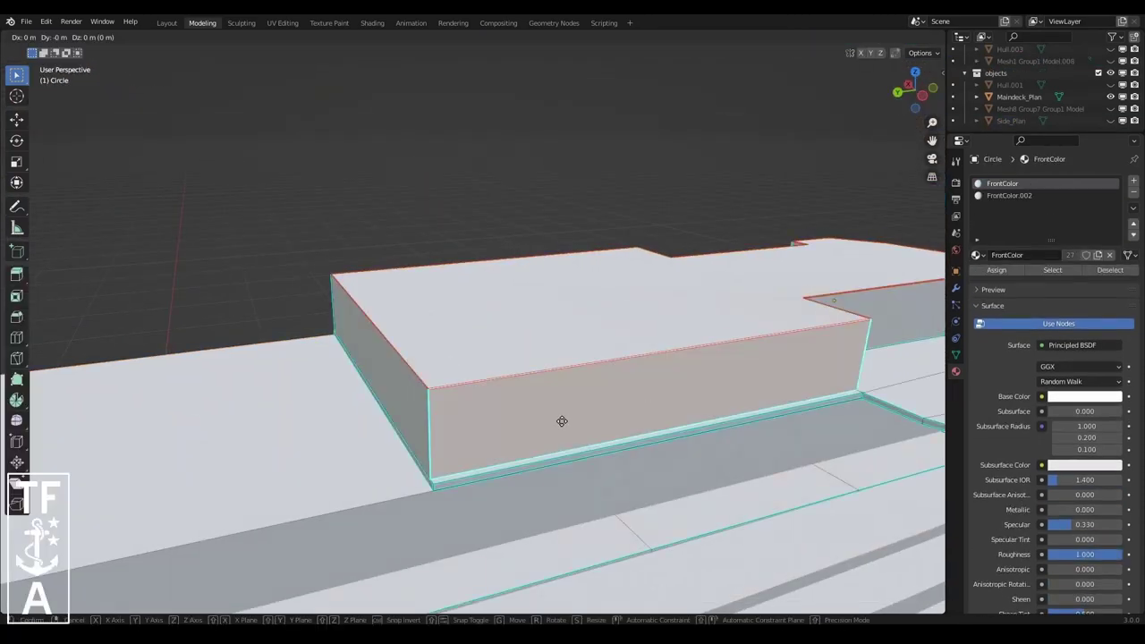
key(x)
click(734, 207)
mouse_move(734, 207)
middle_down()
mouse_move(788, 463)
mouse_move(563, 198)
middle_up()
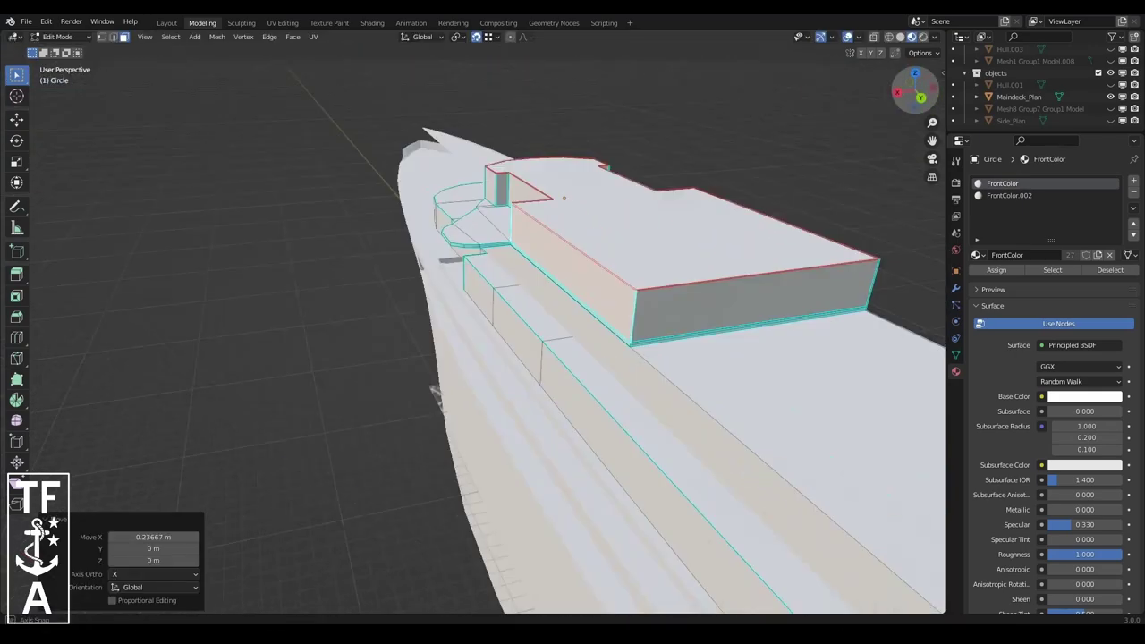
mouse_move(435, 395)
middle_down()
mouse_move(567, 479)
mouse_move(145, 491)
mouse_move(506, 378)
mouse_move(536, 415)
mouse_move(486, 348)
middle_up()
- Delete the deckhouse's top face and extrude the open rim edges up along Z
key(ctrl+x)
key(2)
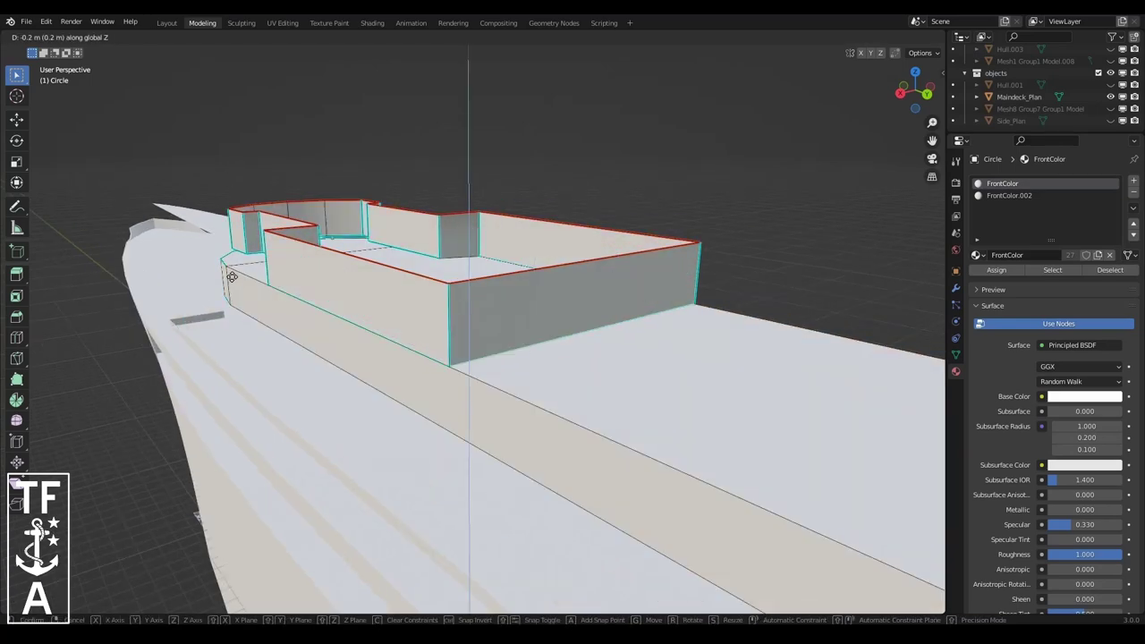
click(231, 276)
mouse_move(232, 276)
middle_down()
mouse_move(532, 400)
mouse_move(300, 317)
middle_up()
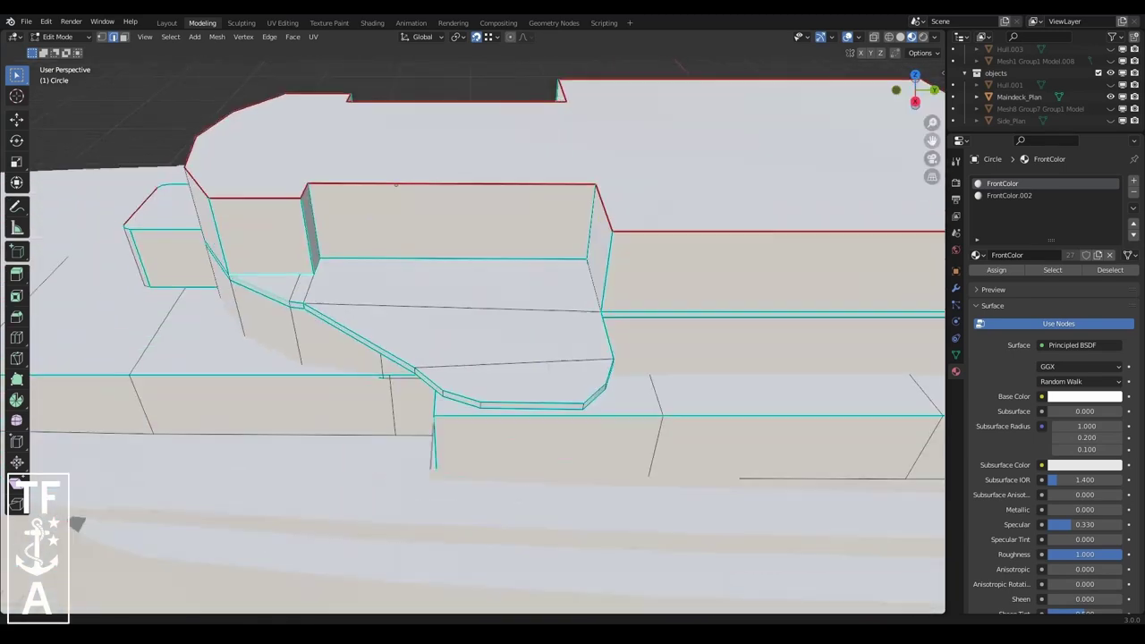
- Select a diagonal edge path on the deckhouse and delete it
ctrl+click(300, 316)
click(407, 229)
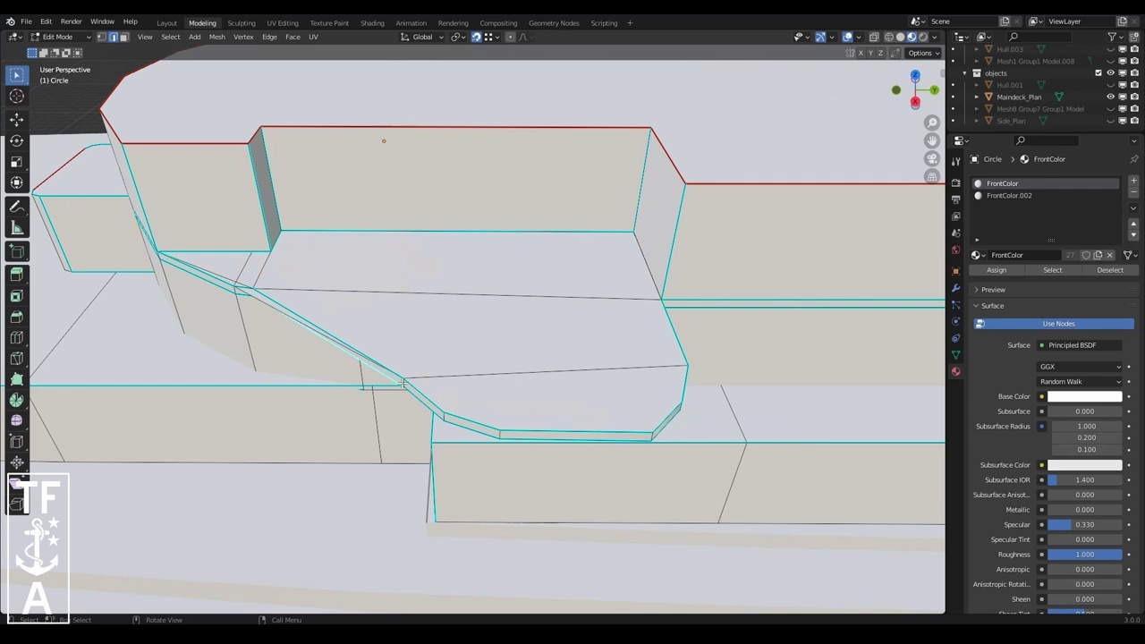
key(x)
click(381, 358)
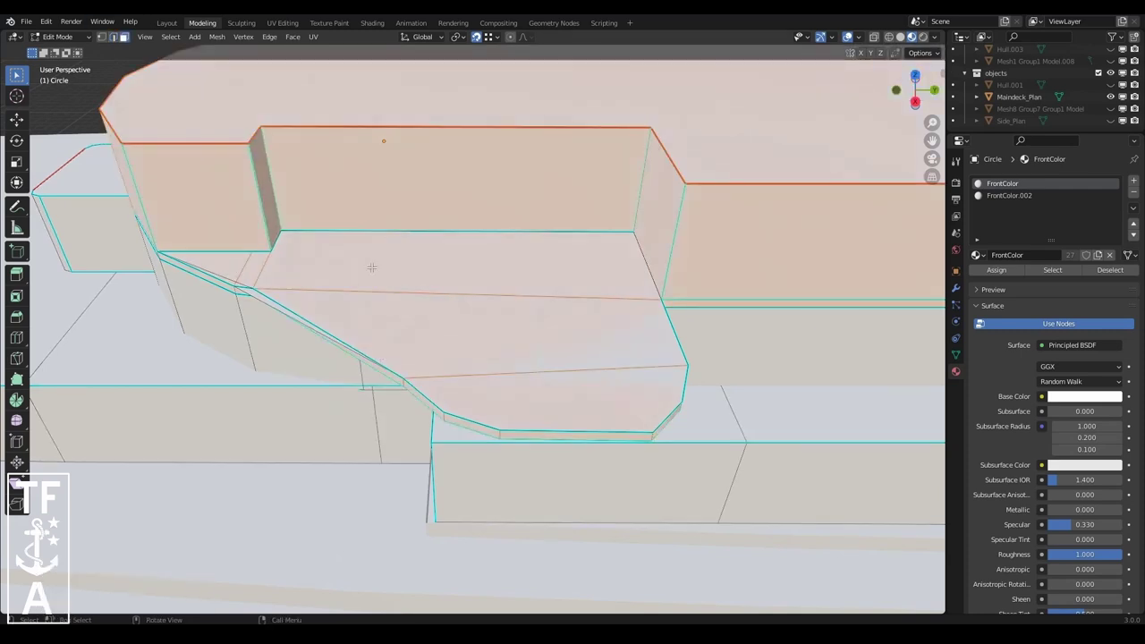
right_click(445, 509)
middle_drag(444, 509, 325, 315)
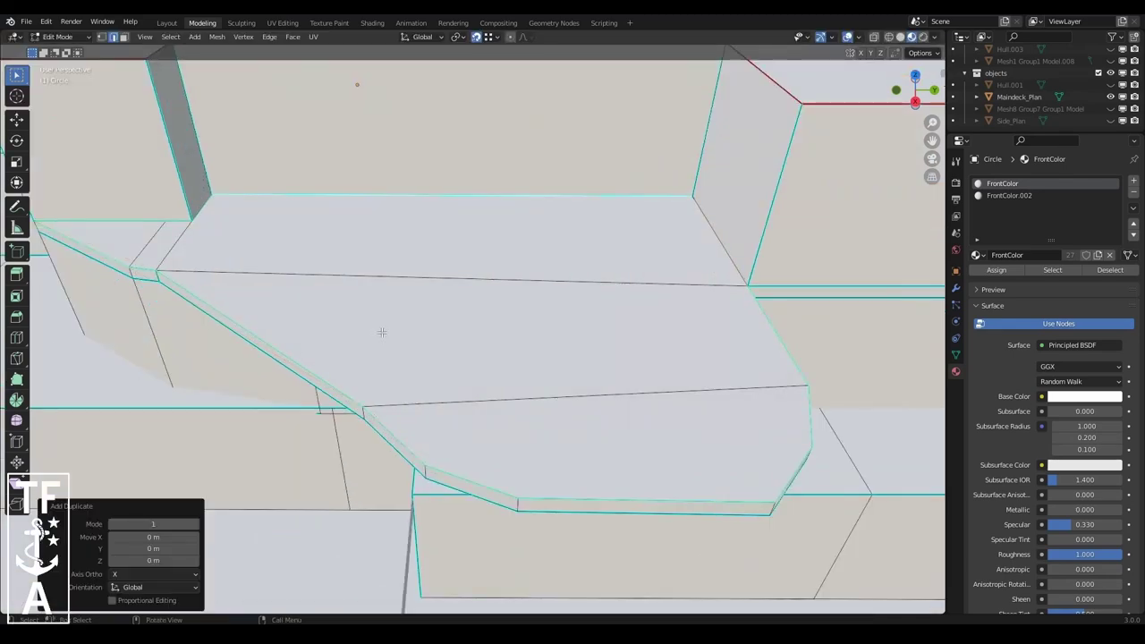
- Isolate the bridge-wing deck outline and mark its edges sharp
key(shift+h)
middle_drag(381, 331, 213, 61)
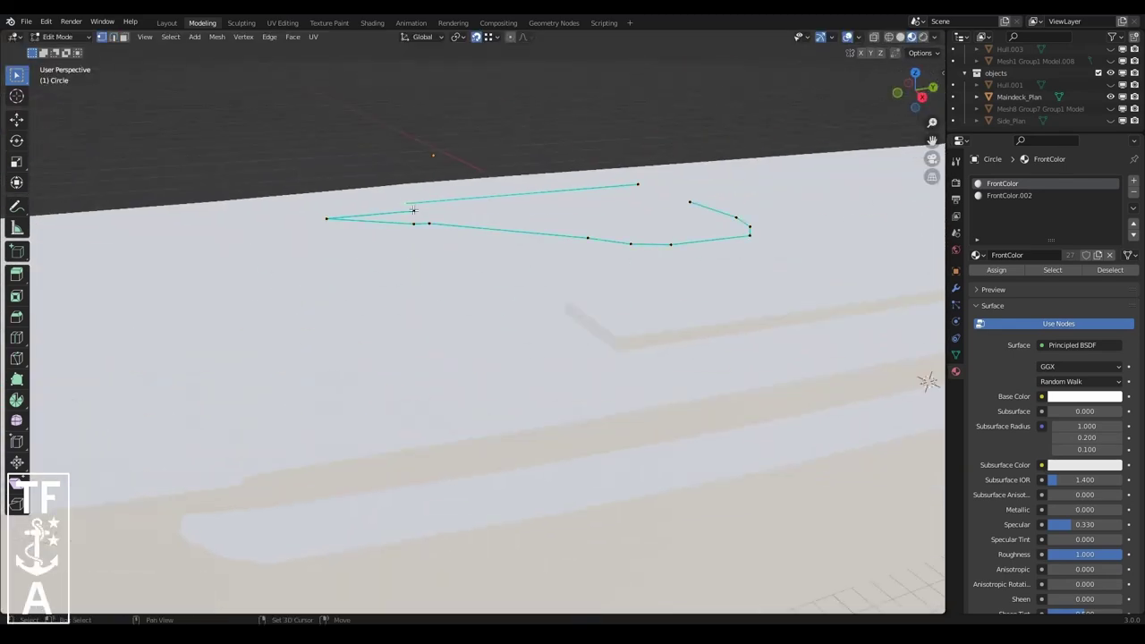
key(ctrl+e)
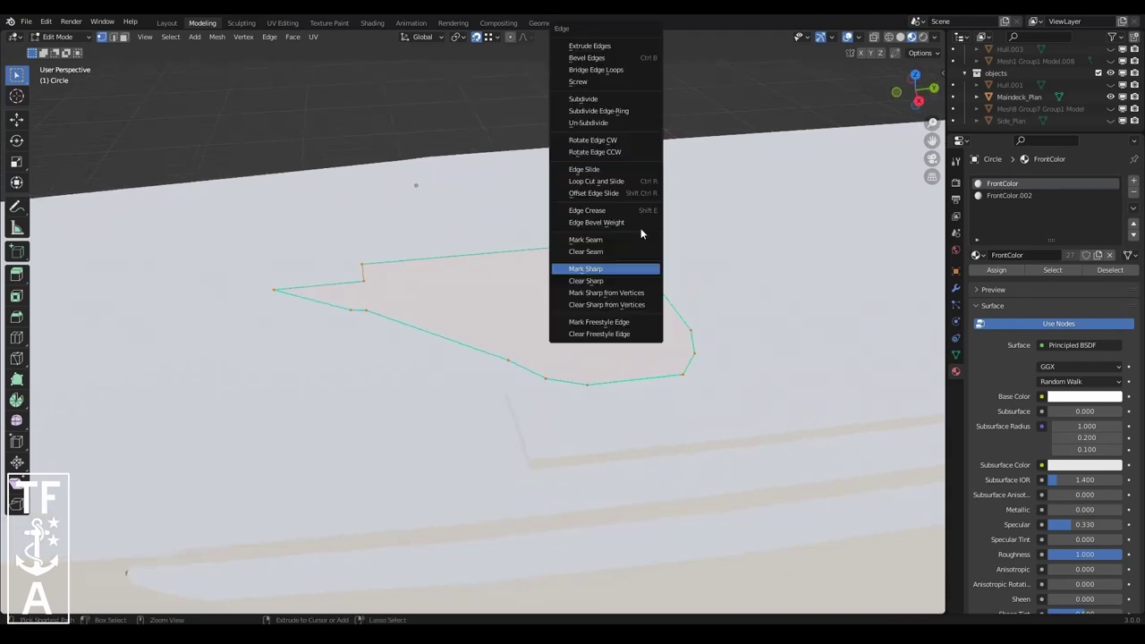
click(605, 265)
click(859, 75)
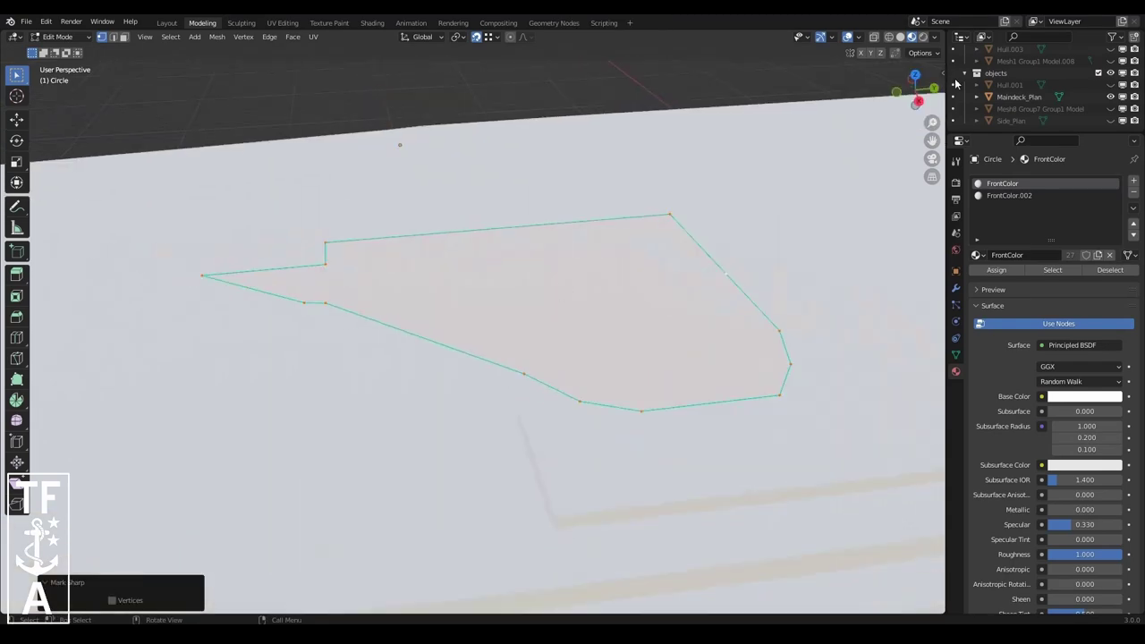
mouse_move(862, 74)
middle_down()
mouse_move(890, 294)
mouse_move(622, 325)
middle_up()
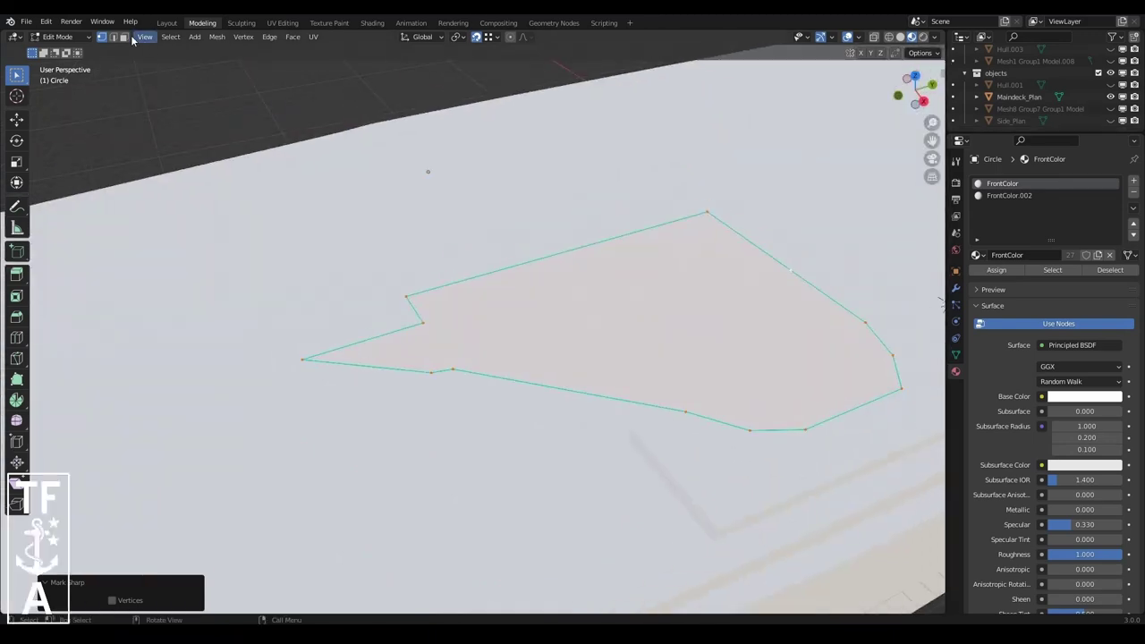
- Switch to face select and reveal all hidden geometry
key(3)
key(alt+h)
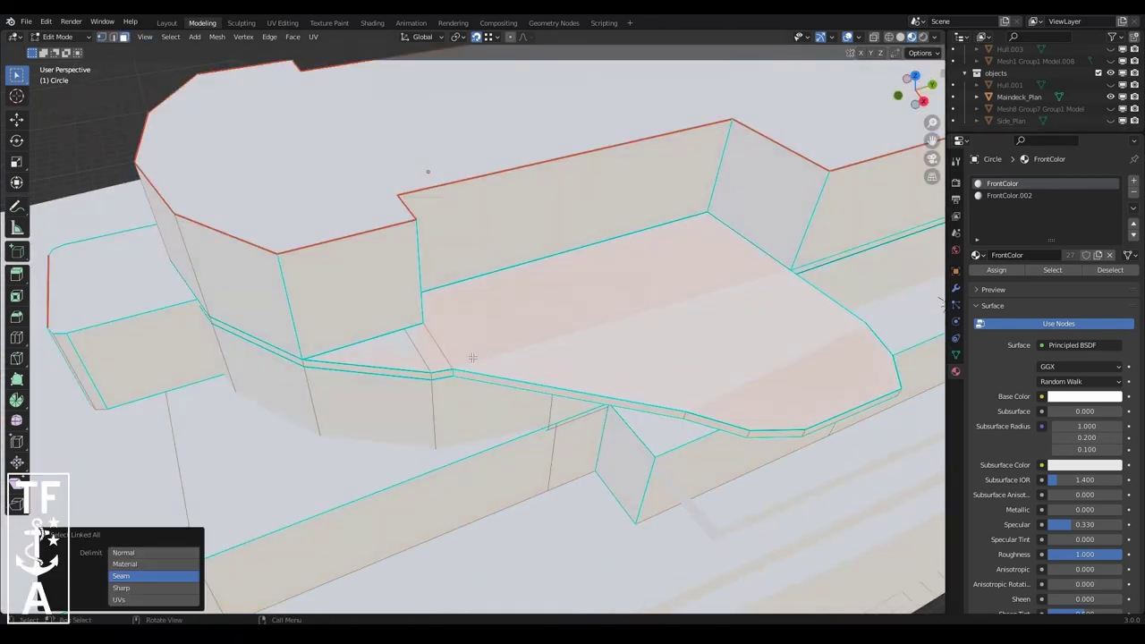
right_click(482, 372)
drag(916, 90, 314, 337)
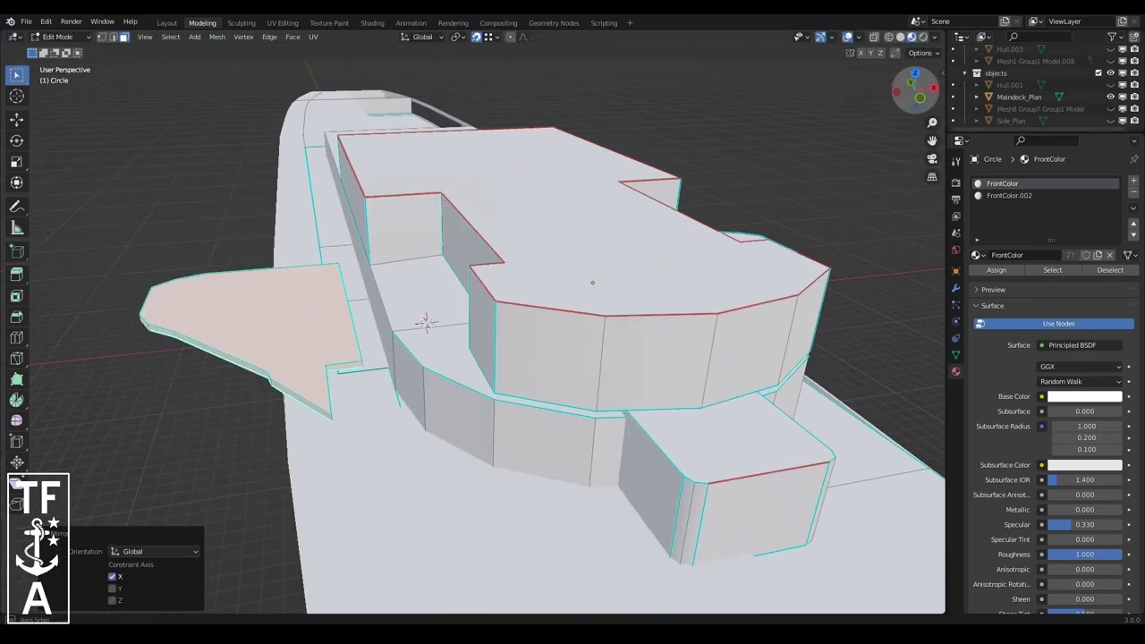
- Deselect the left wing piece and select an edge of the wing deck
click(801, 298)
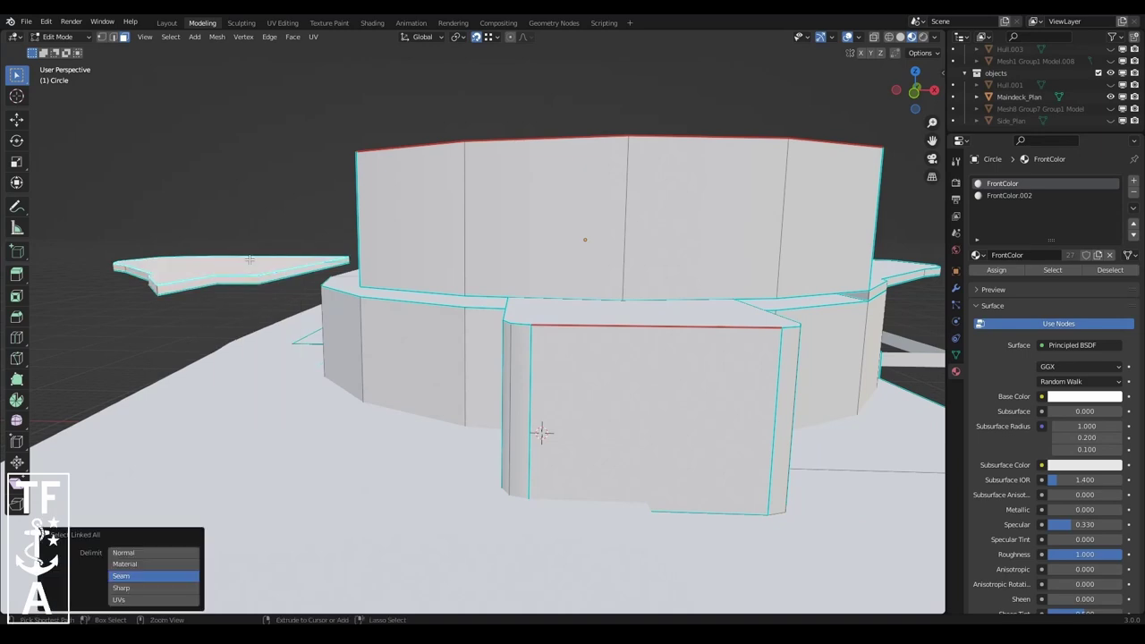
click(362, 307)
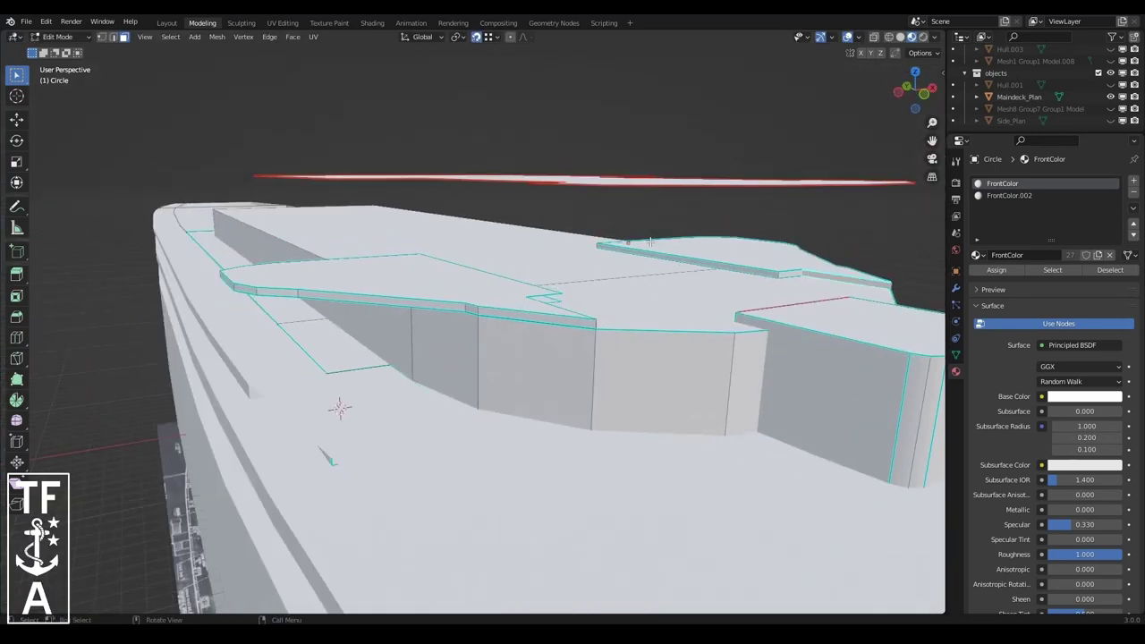
middle_drag(639, 251, 323, 304)
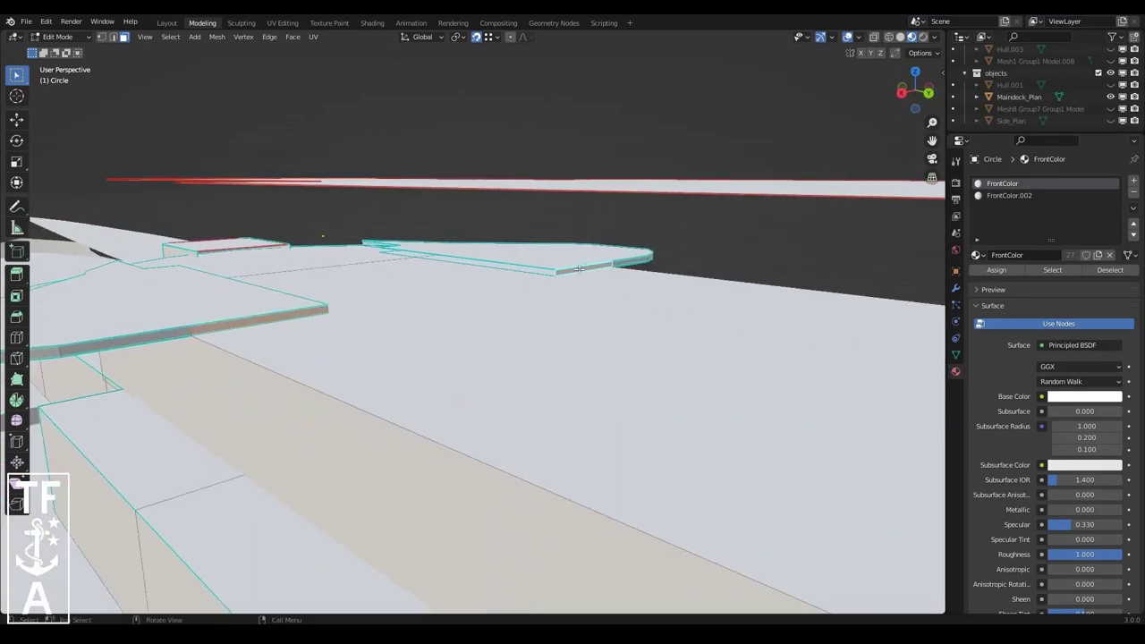
mouse_move(901, 89)
mouse_down()
mouse_move(915, 89)
mouse_move(780, 460)
mouse_up()
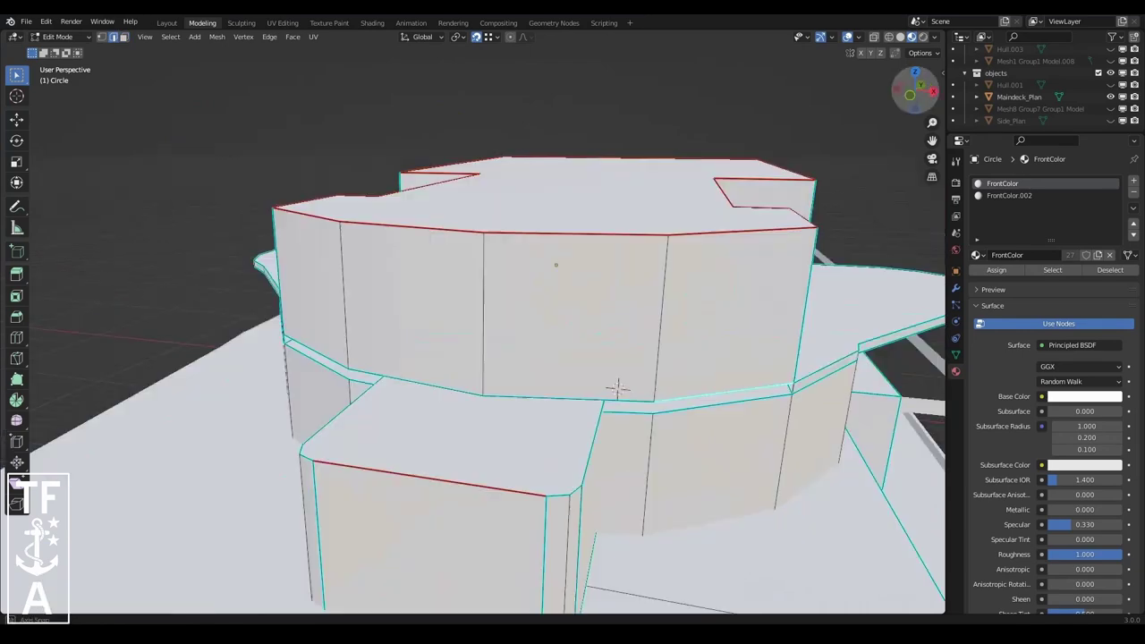
ctrl+click(551, 326)
mouse_move(617, 388)
middle_down()
mouse_move(551, 326)
mouse_move(420, 245)
middle_up()
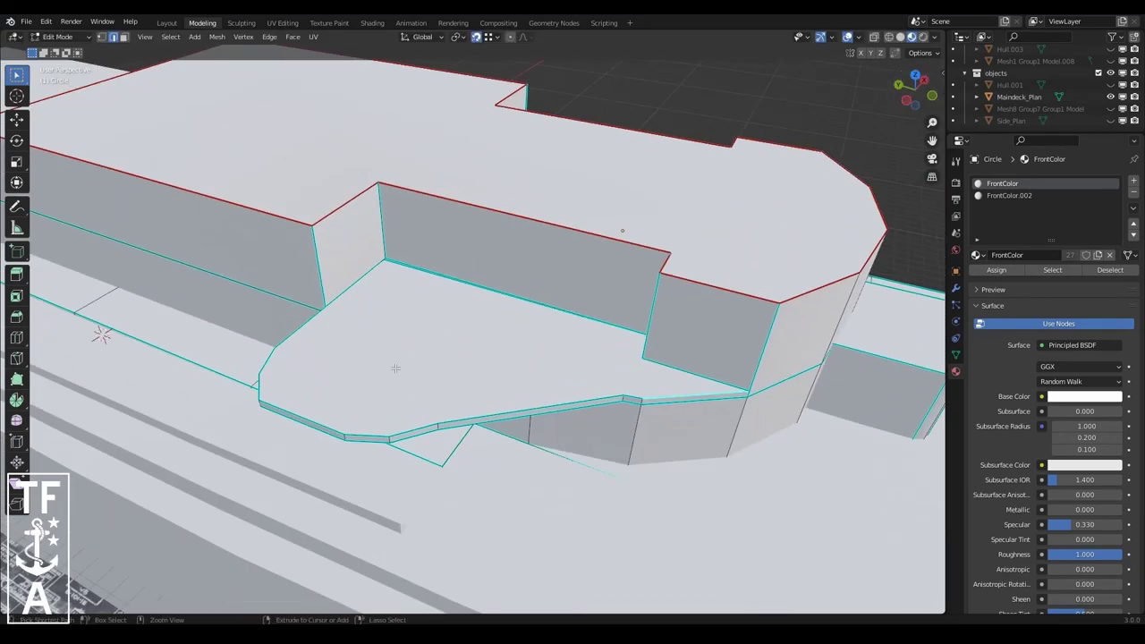
- Select the linked wing deck face and inset it by 0.01 m to form a thin rim
key(ctrl+l)
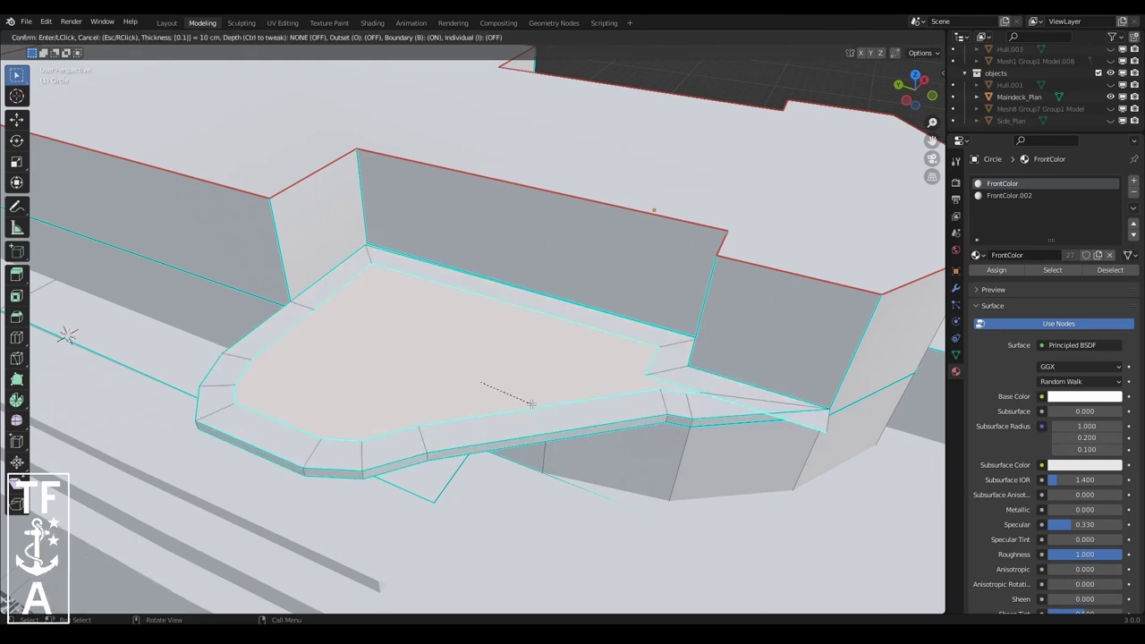
key(Return)
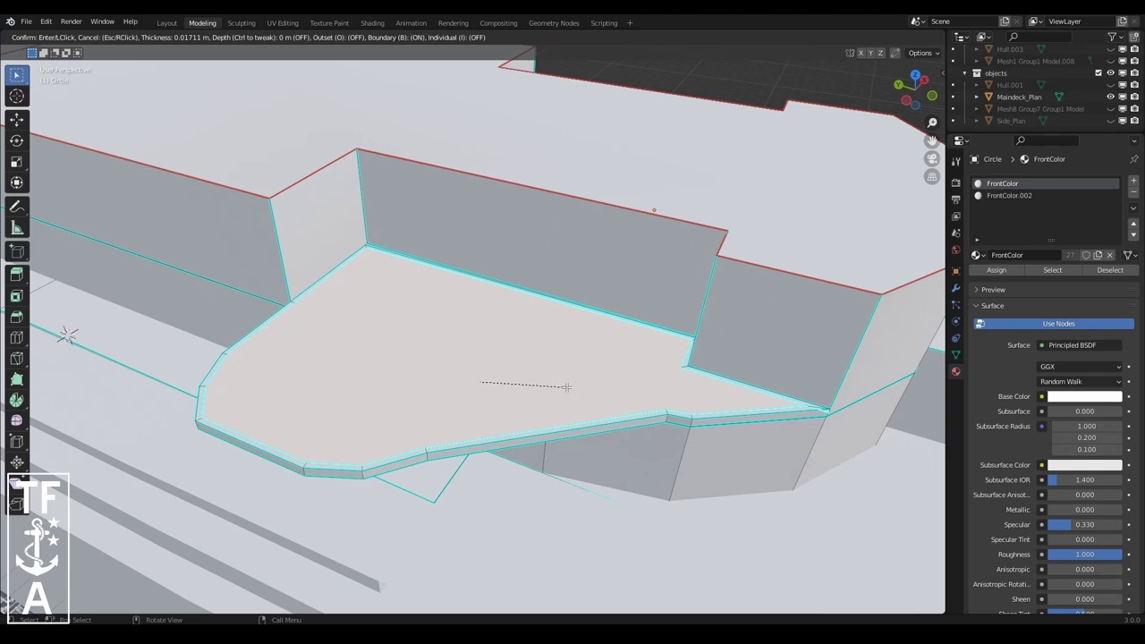
key(Escape)
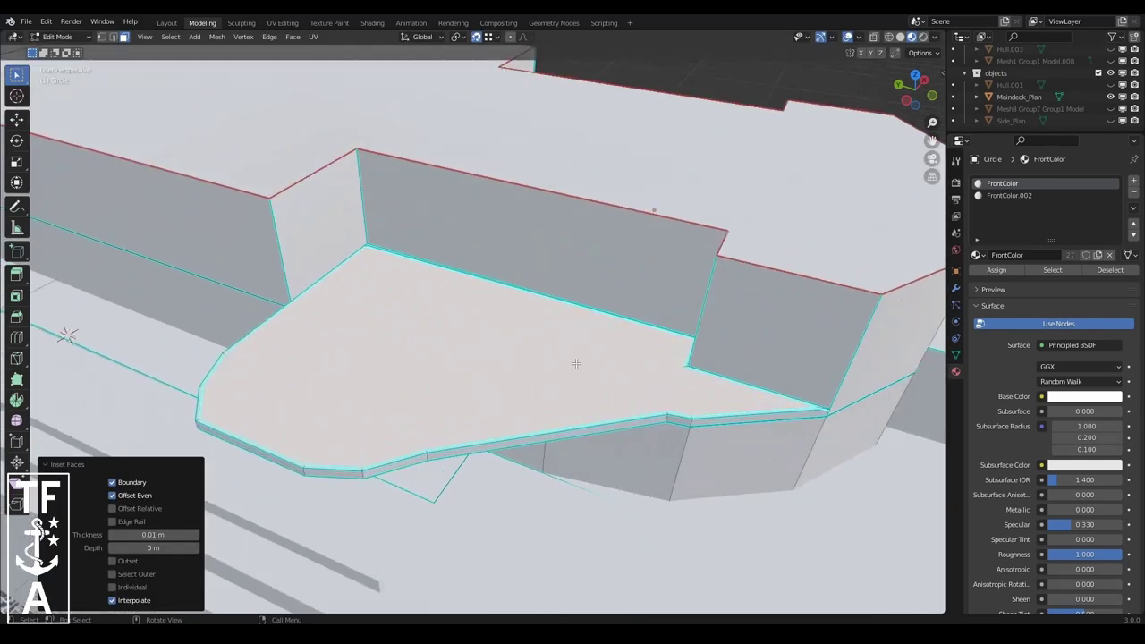
key(shift+h)
scroll(582, 364, up, 4)
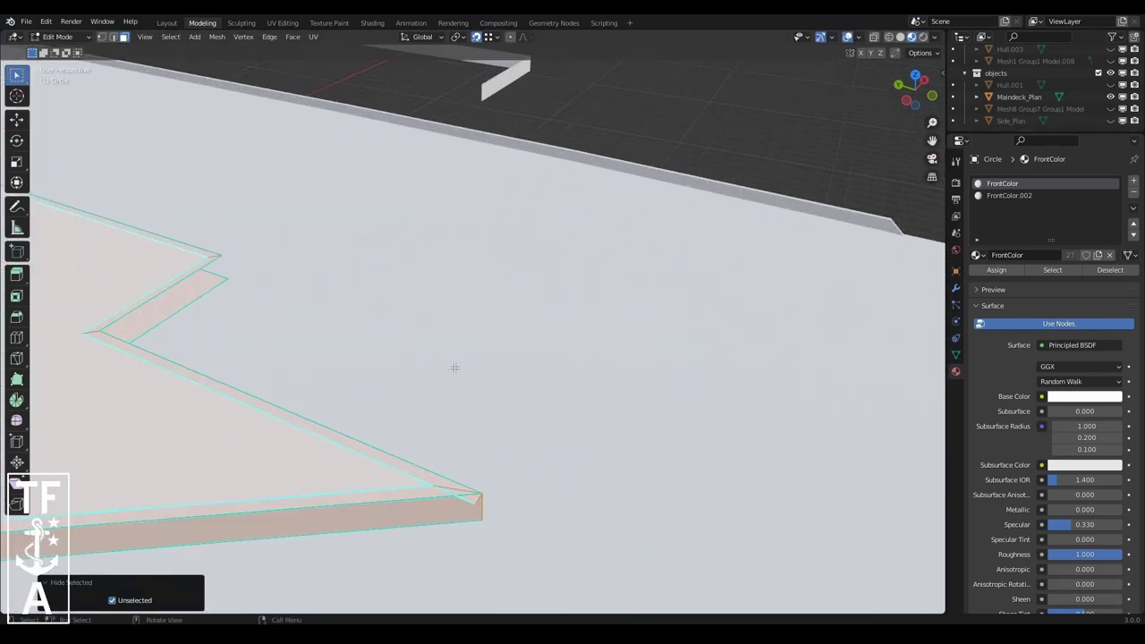
key(ctrl+z)
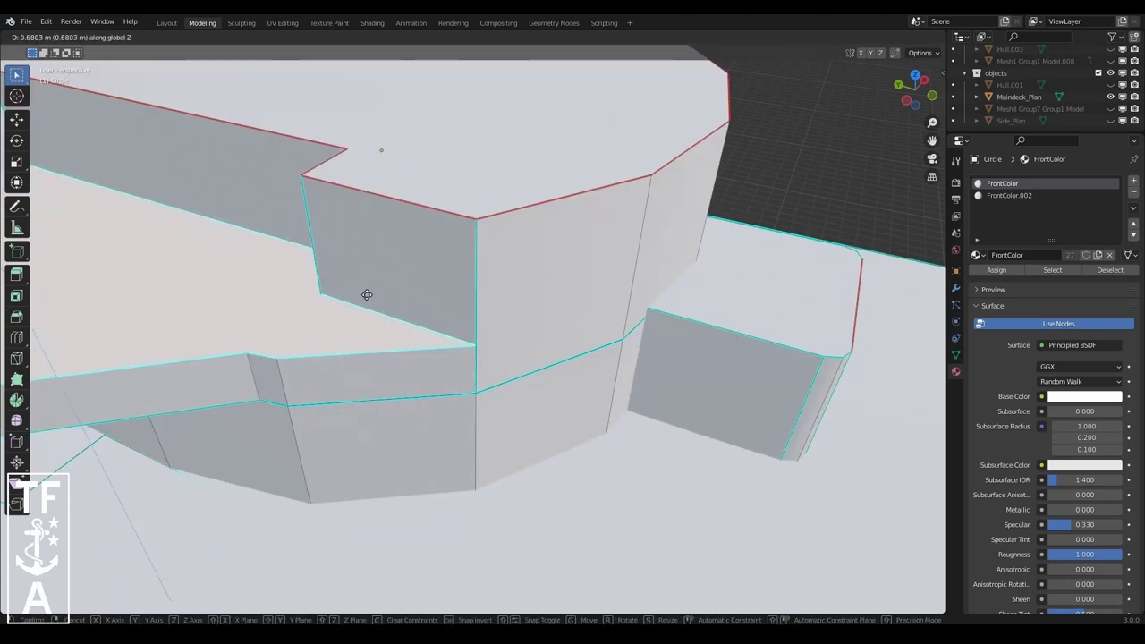
click(363, 294)
scroll(363, 294, up, 2)
scroll(607, 367, up, 2)
key(i)
click(584, 362)
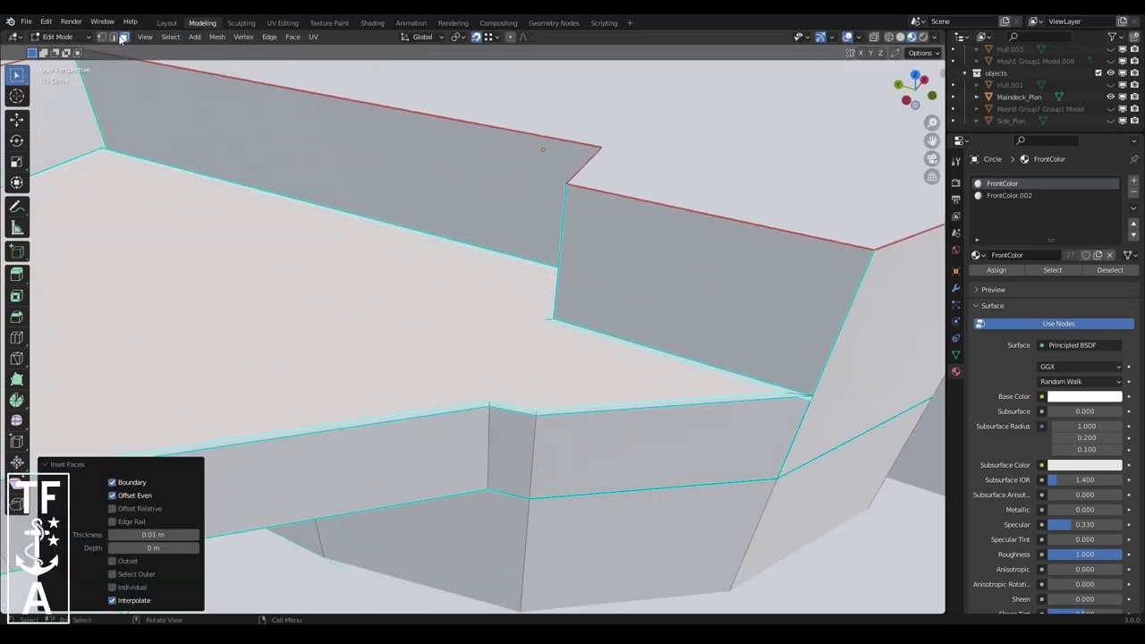
- Tidy the notch corner by moving its vertices, including one along X
scroll(584, 363, up, 2)
scroll(646, 444, up, 3)
click(649, 438)
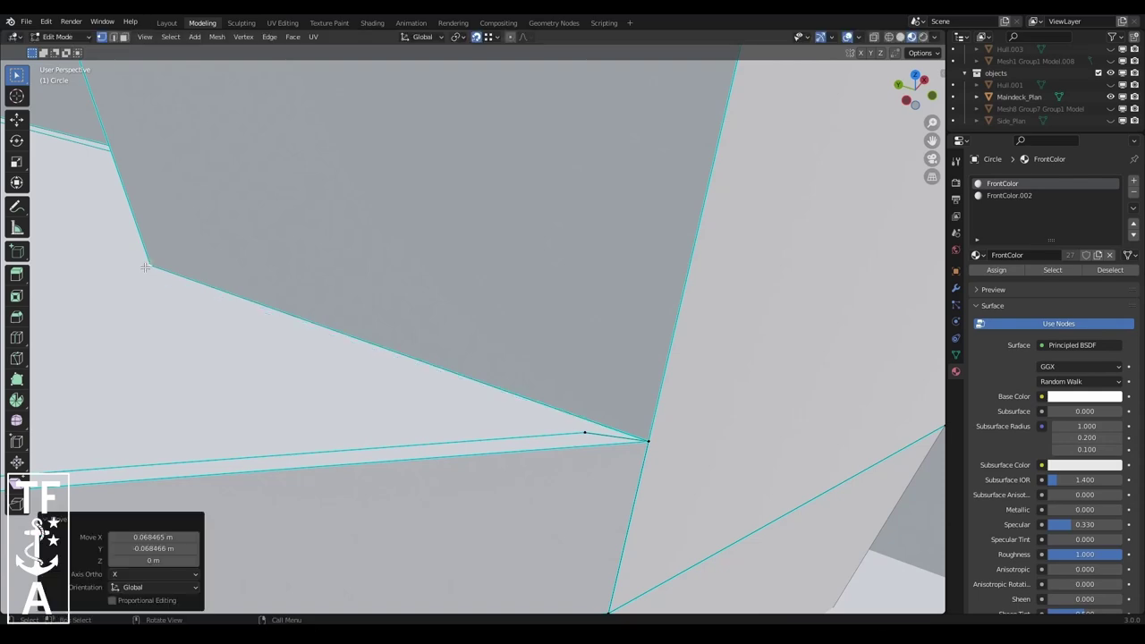
middle_drag(649, 438, 915, 159)
scroll(171, 176, down, 3)
scroll(358, 268, up, 3)
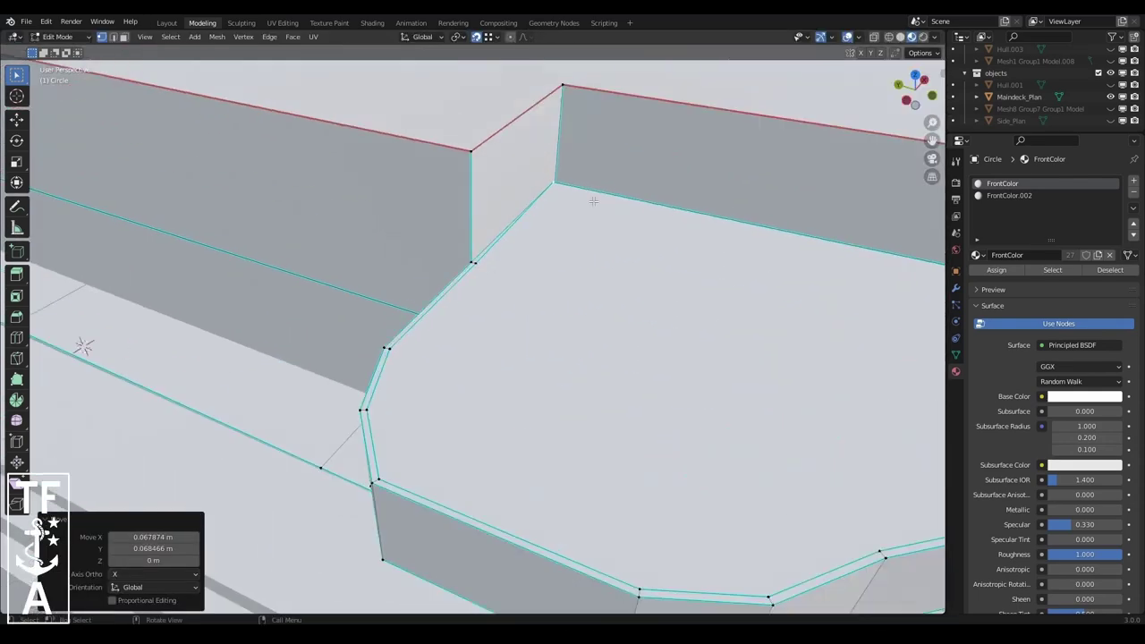
middle_drag(358, 268, 537, 304)
scroll(570, 317, up, 2)
scroll(570, 318, up, 3)
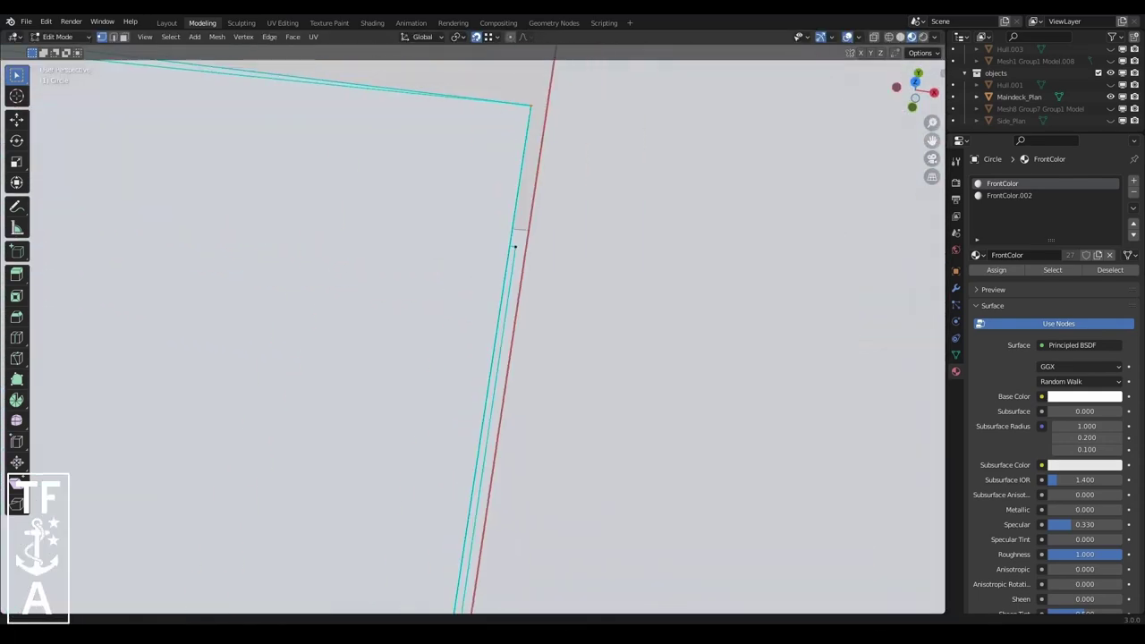
middle_drag(944, 161, 522, 286)
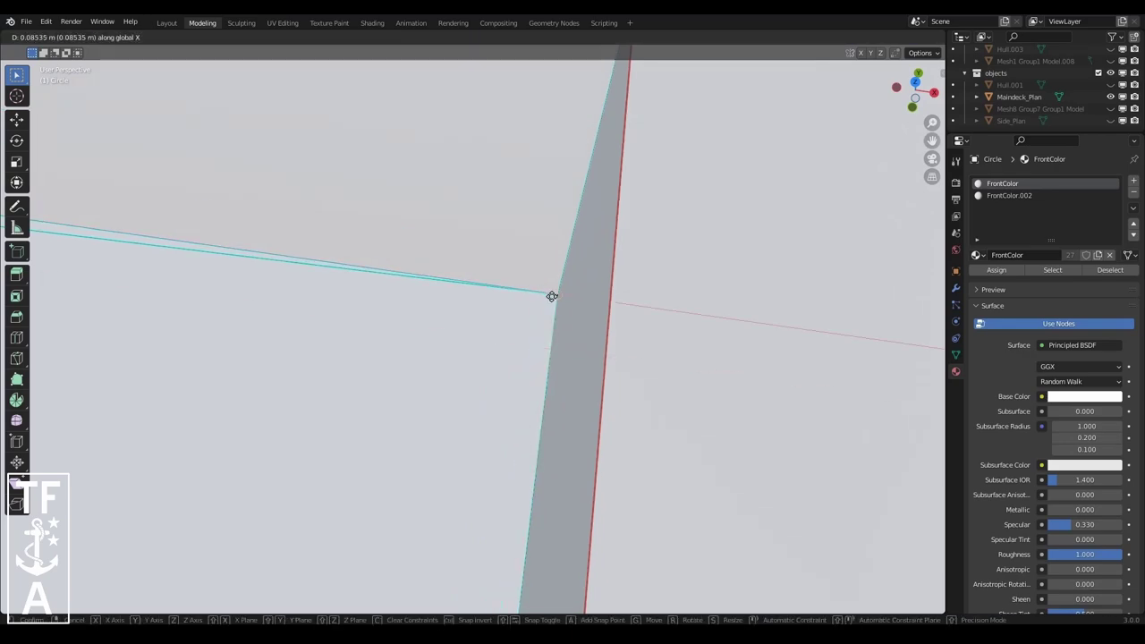
click(552, 297)
scroll(552, 296, down, 5)
scroll(358, 268, down, 3)
- Select all connected geometry and merge overlapping vertices by distance
key(ctrl+l)
click(217, 36)
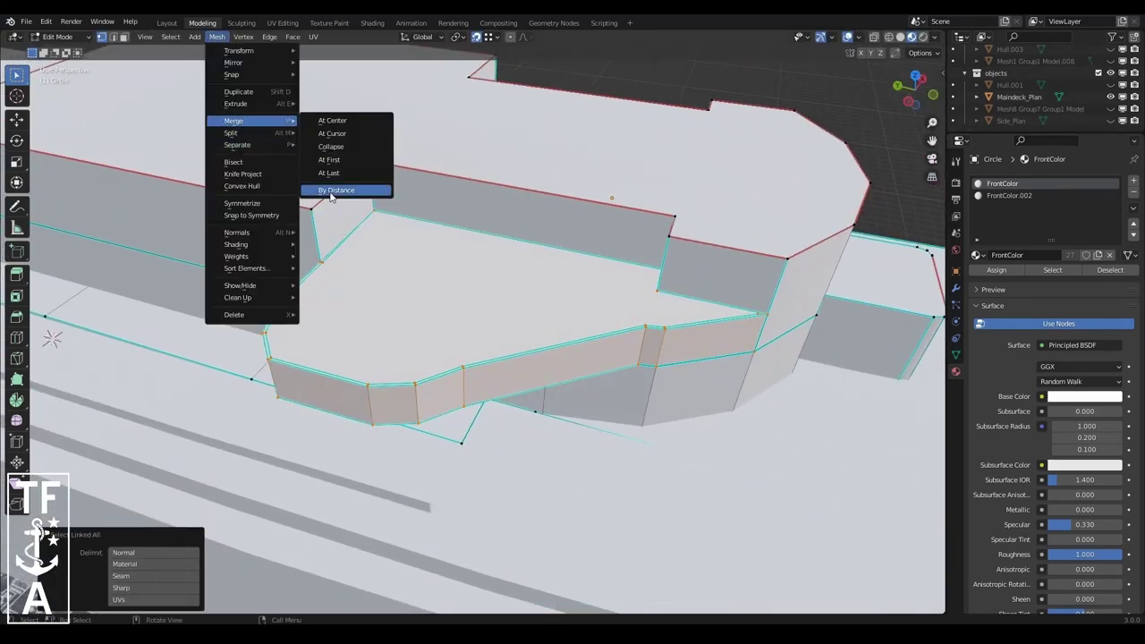
click(330, 190)
scroll(240, 250, up, 2)
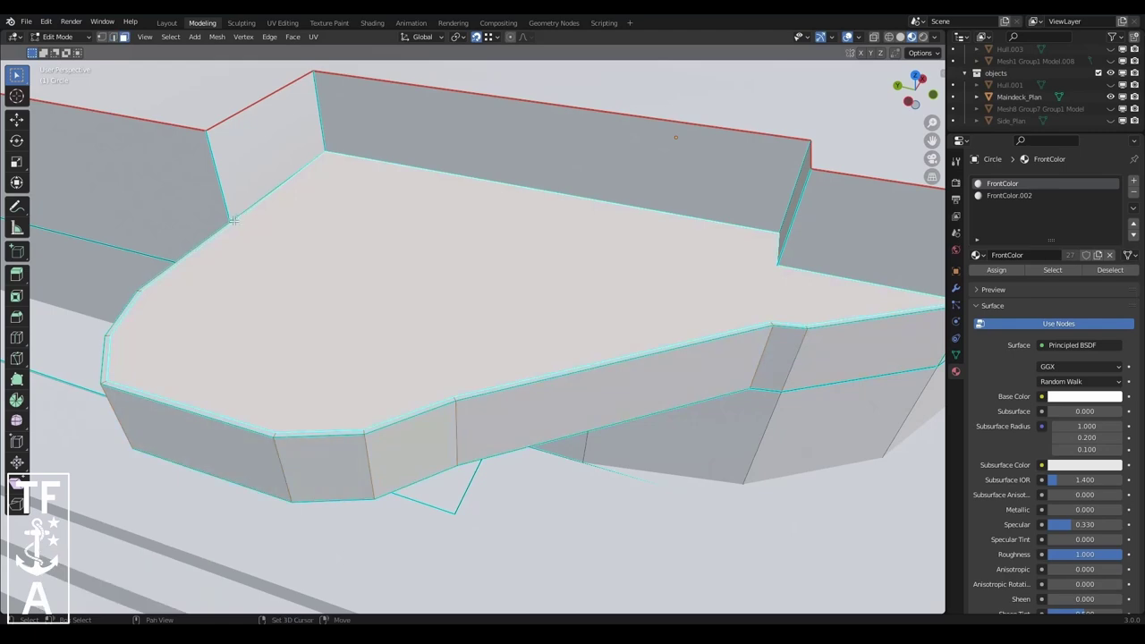
- Extrude the deck face down by 1 m, isolate it and merge duplicate vertices by distance
text(e-1)
key(Return)
scroll(433, 269, down, 1)
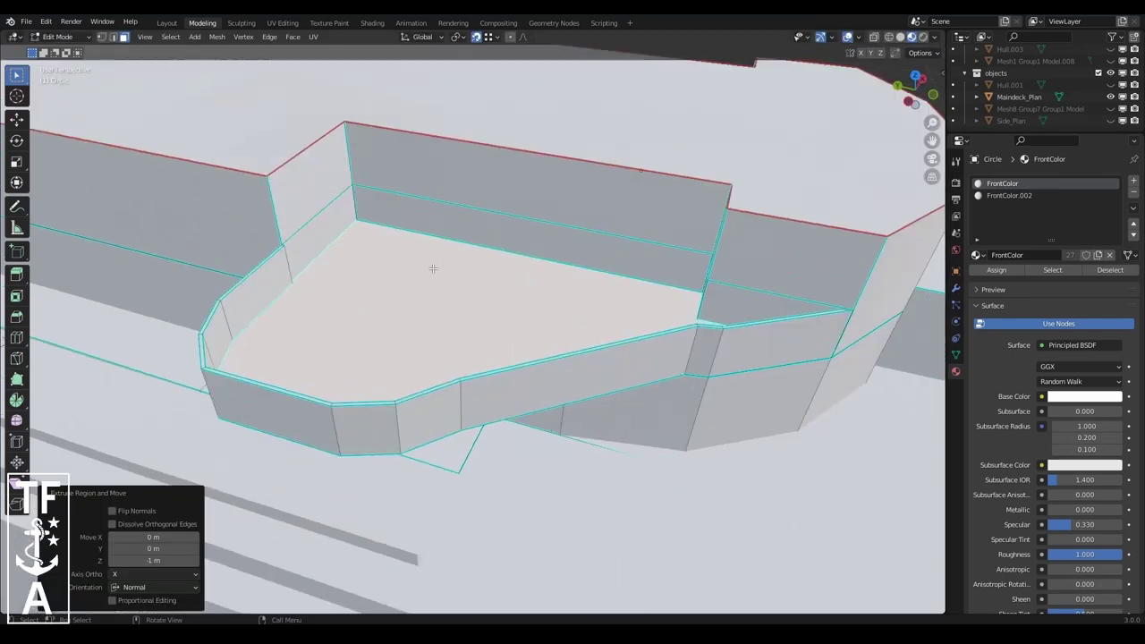
key(shift+h)
click(216, 37)
click(330, 190)
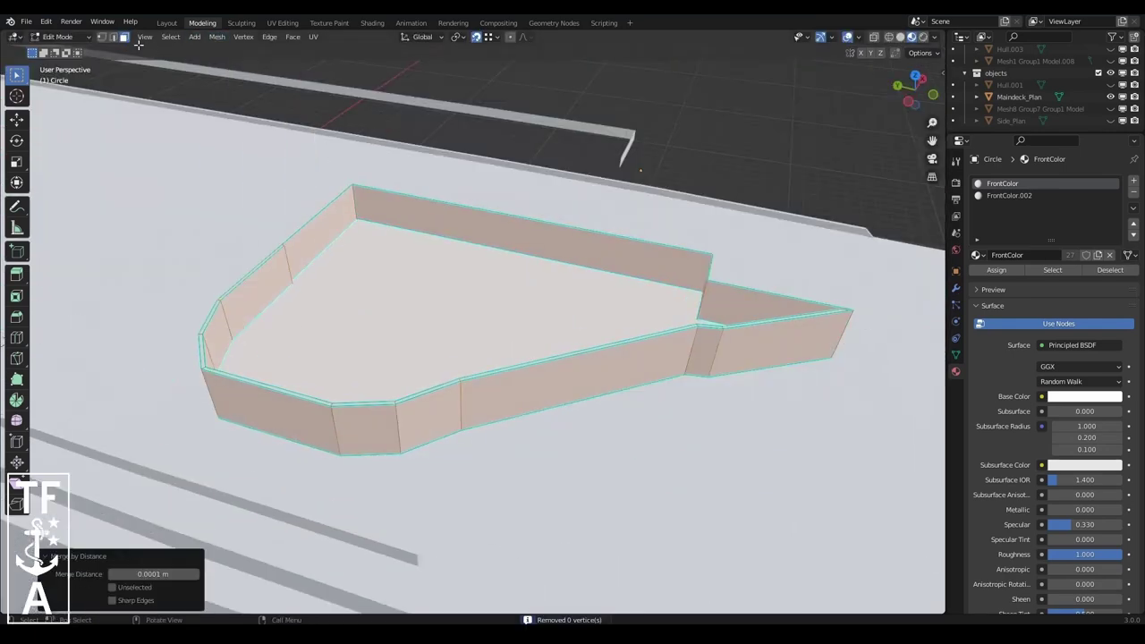
- Delete the back wall faces, then try an edge move along Y and undo it
key(x)
click(403, 195)
scroll(820, 279, up, 2)
mouse_move(521, 243)
middle_down()
mouse_move(51, 332)
mouse_move(771, 289)
middle_up()
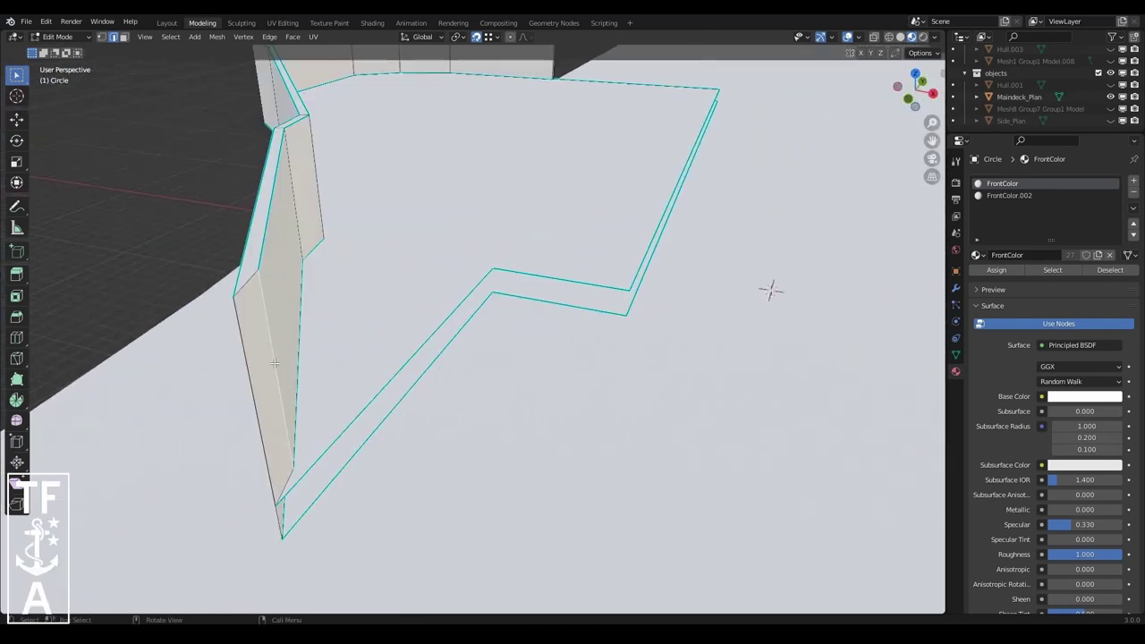
click(274, 498)
key(g)
key(y)
key(ctrl+z)
key(x)
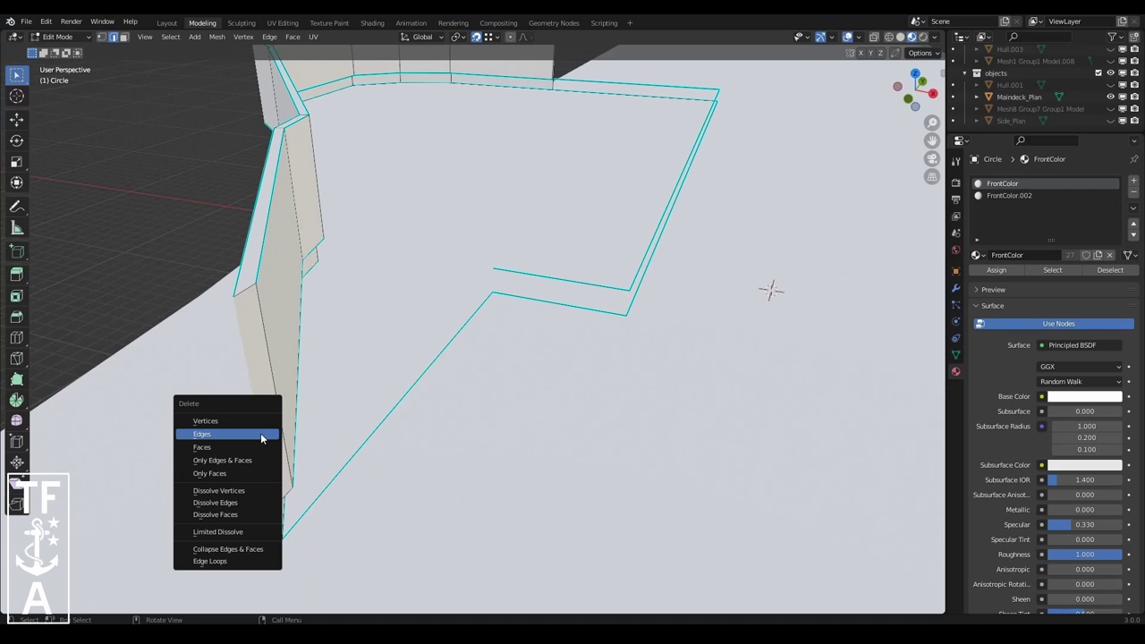
key(ctrl+z)
key(x)
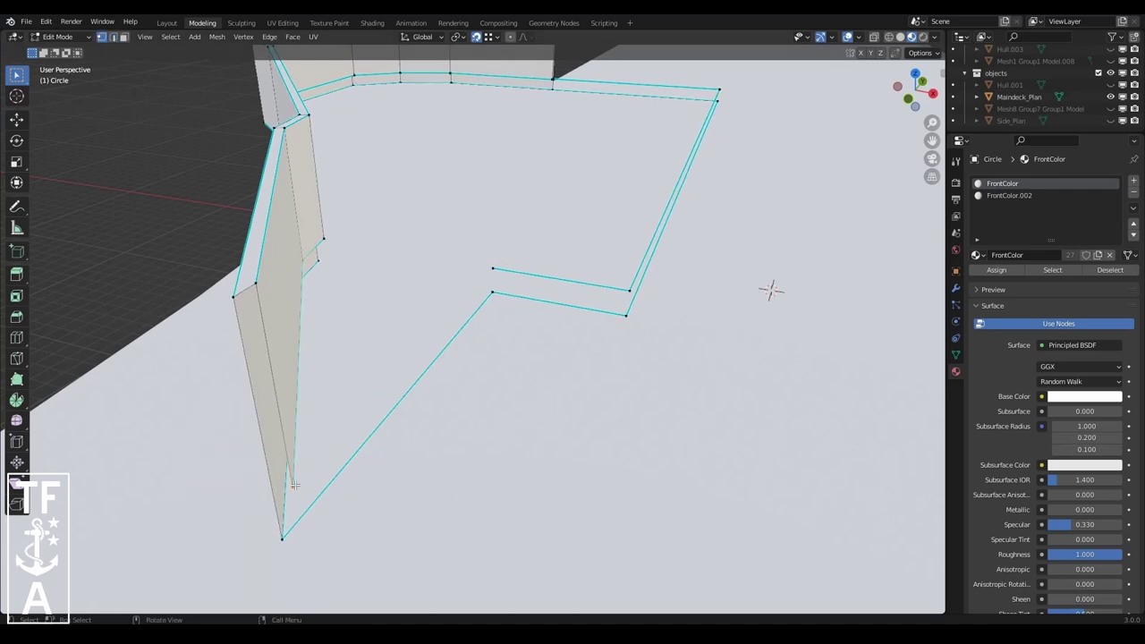
- Fill the wing outline with a face and mark its boundary edges sharp
key(f)
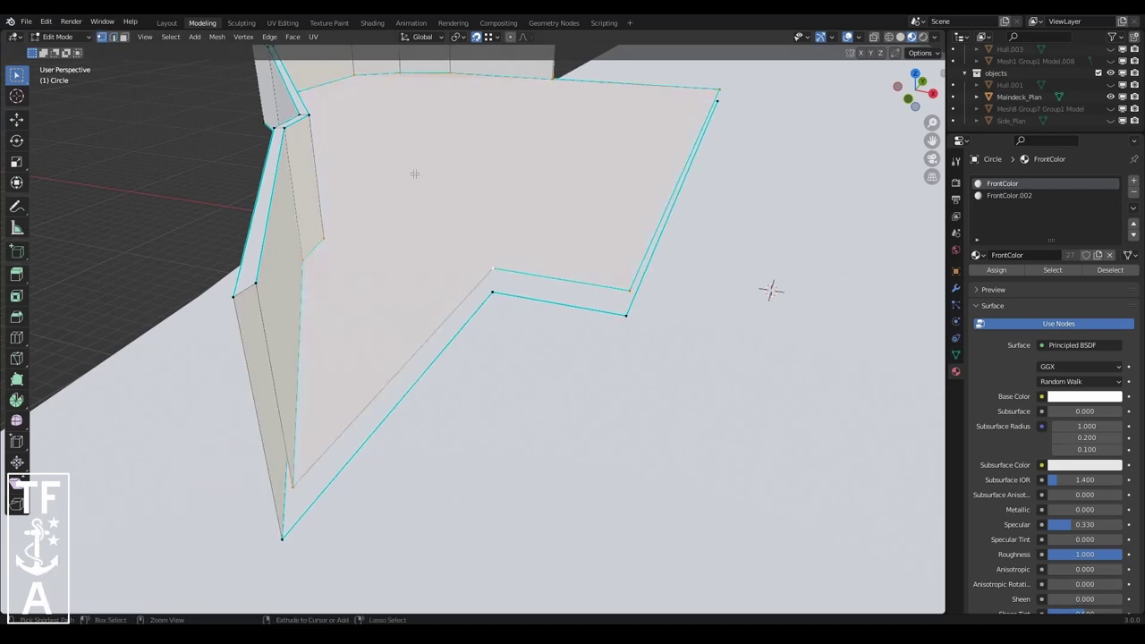
key(ctrl+e)
click(376, 269)
key(ctrl+e)
click(316, 296)
mouse_move(414, 253)
middle_down()
mouse_move(650, 508)
mouse_move(261, 483)
middle_up()
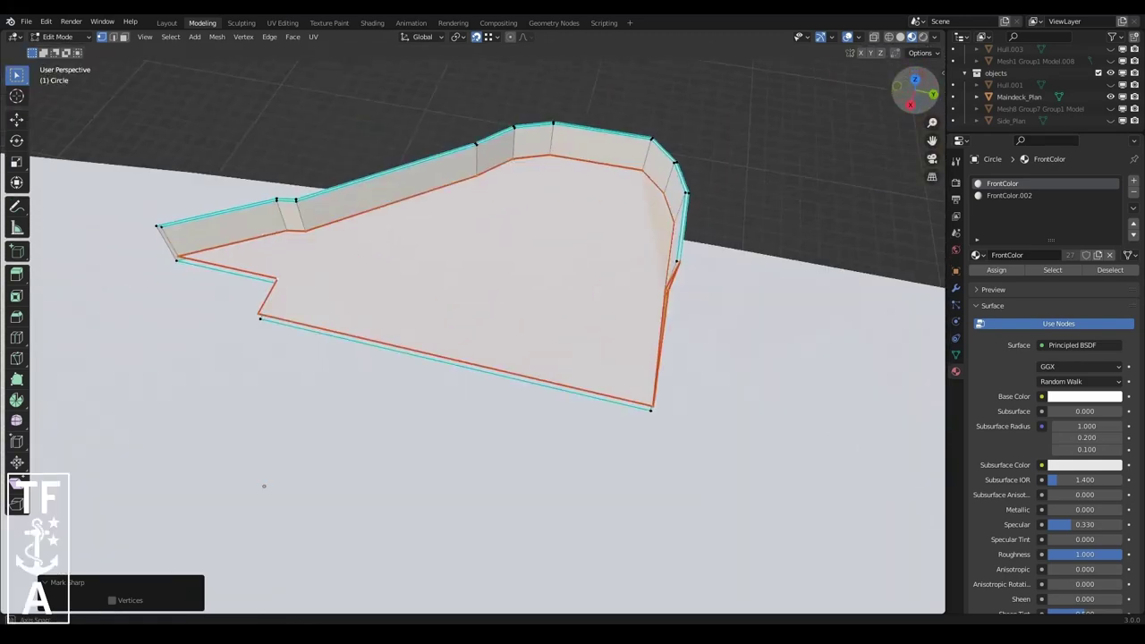
- Select the wall corner edge and mark it sharp
scroll(261, 483, up, 5)
mouse_move(358, 358)
middle_down()
mouse_move(550, 277)
mouse_move(190, 57)
middle_up()
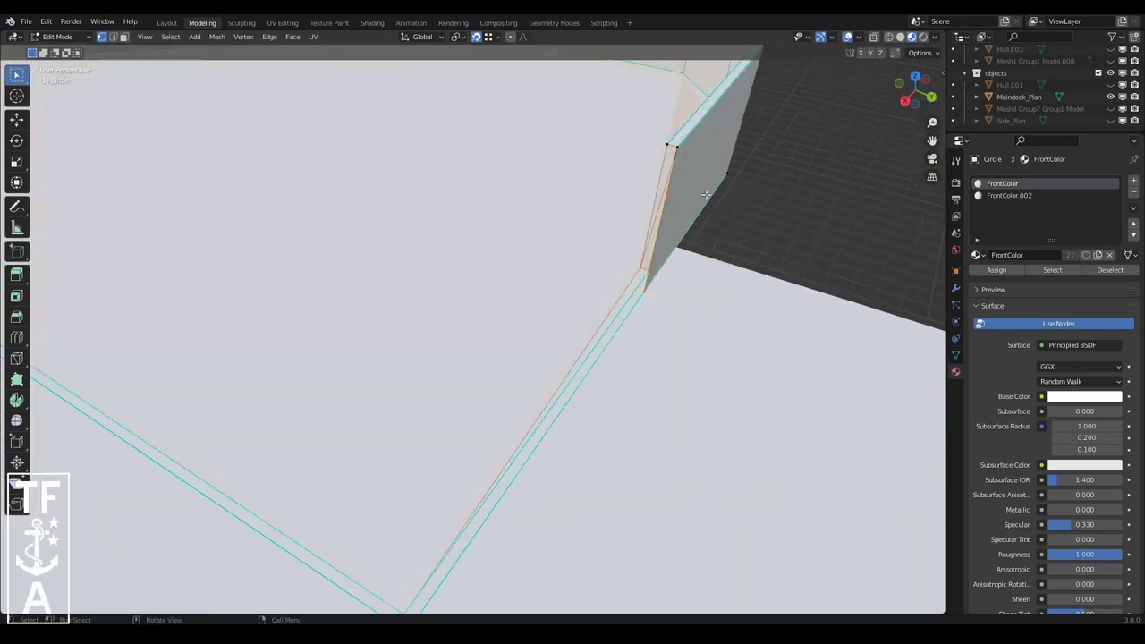
middle_drag(706, 195, 596, 201)
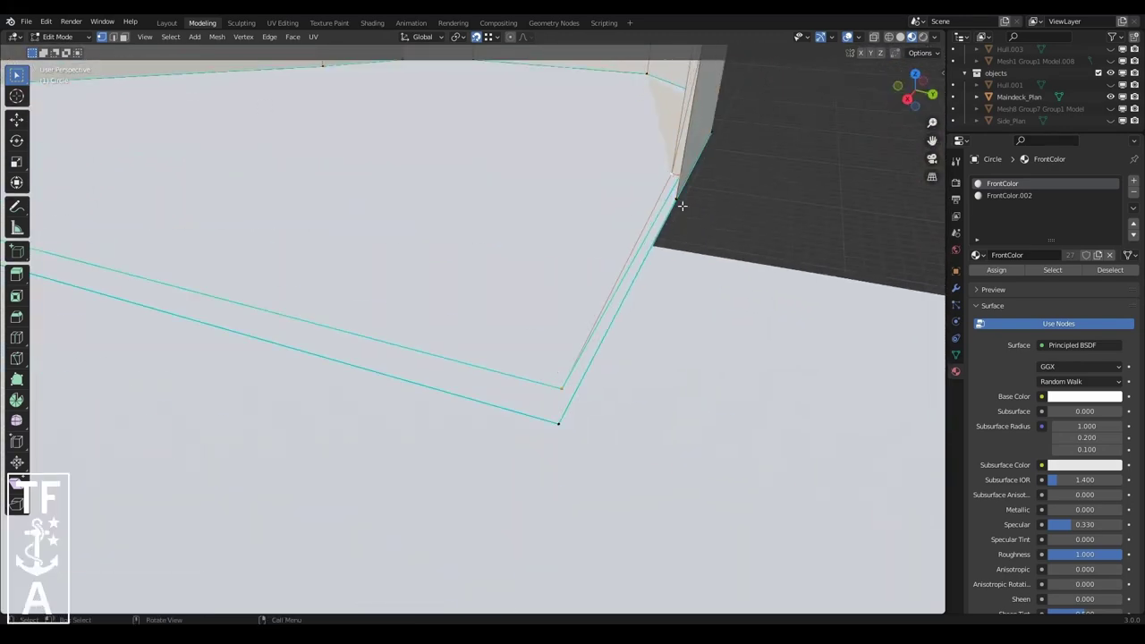
middle_drag(515, 210, 604, 183)
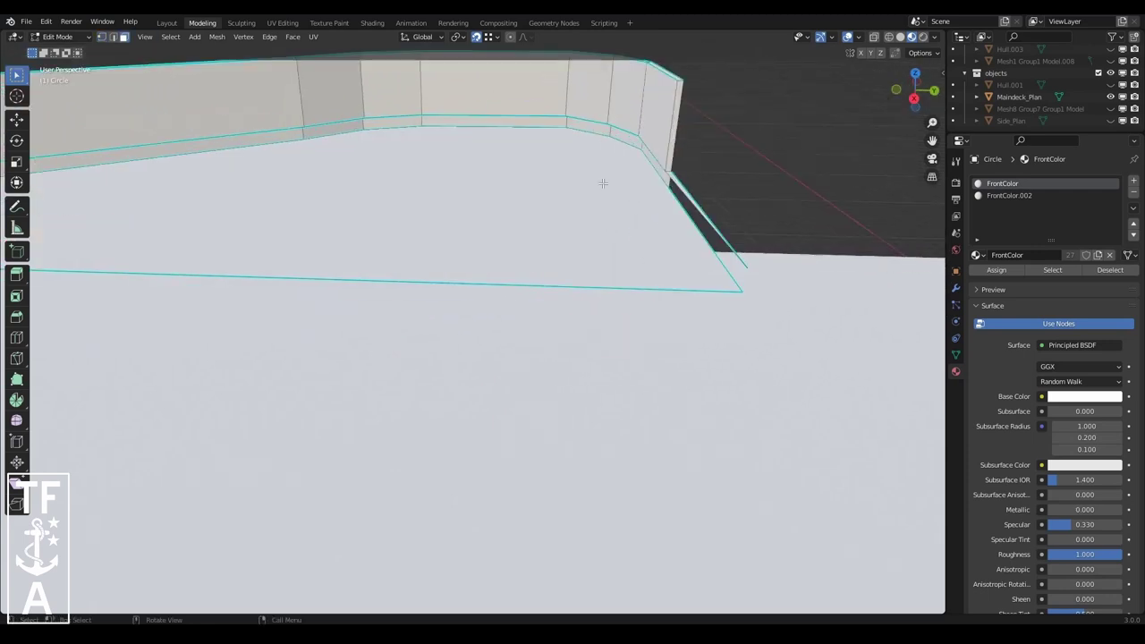
key(ctrl+e)
click(662, 119)
middle_drag(662, 119, 553, 253)
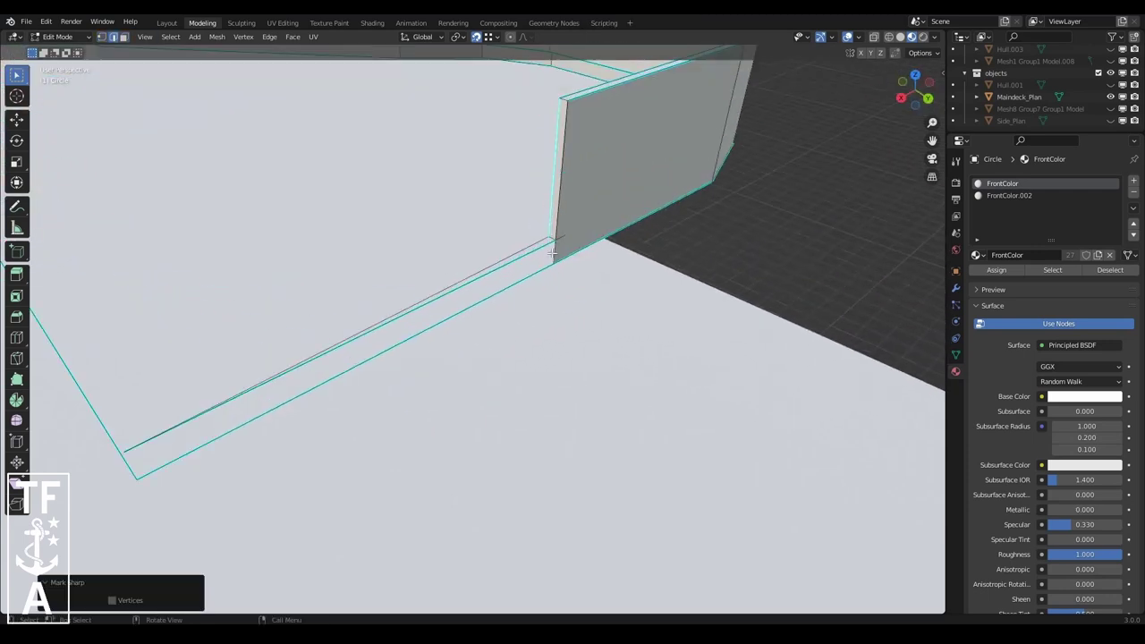
- Select a shortest path of edges along the wall top and open the Delete options
key(ctrl+e)
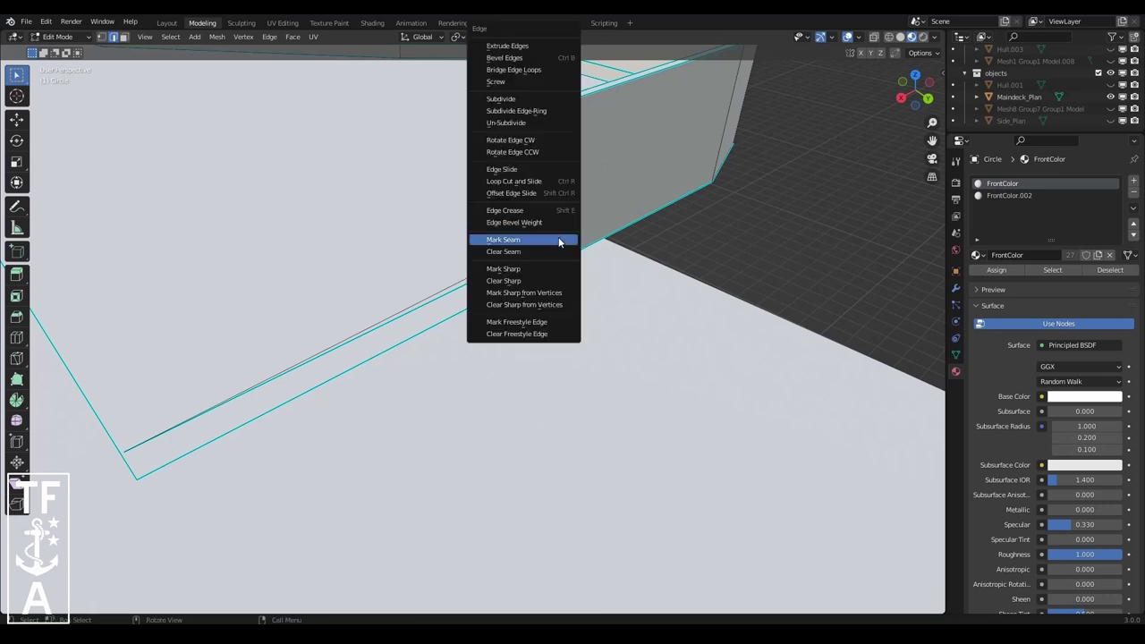
click(558, 237)
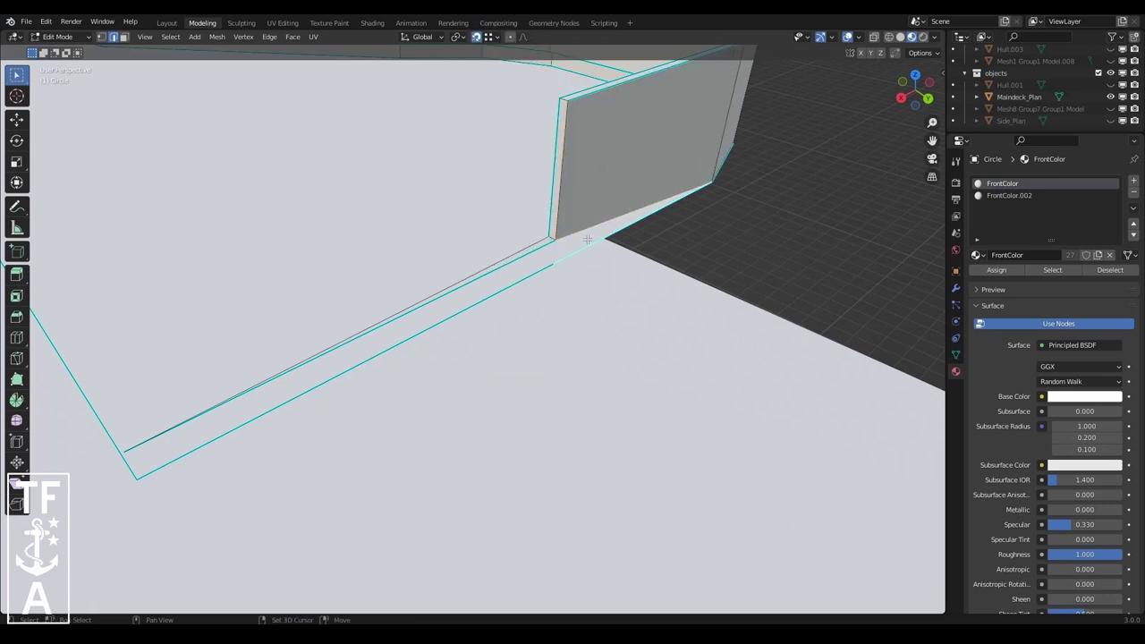
mouse_move(516, 258)
middle_down()
mouse_move(498, 309)
mouse_move(684, 231)
middle_up()
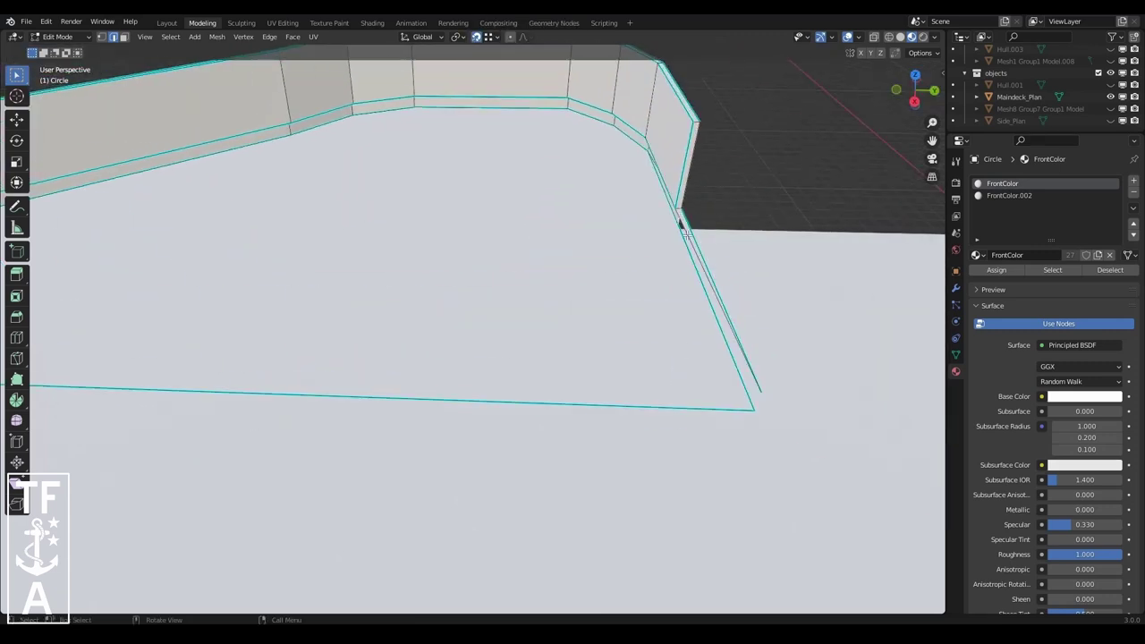
ctrl+click(516, 94)
mouse_move(516, 94)
middle_down()
mouse_move(196, 291)
mouse_move(877, 425)
middle_up()
click(723, 202)
key(x)
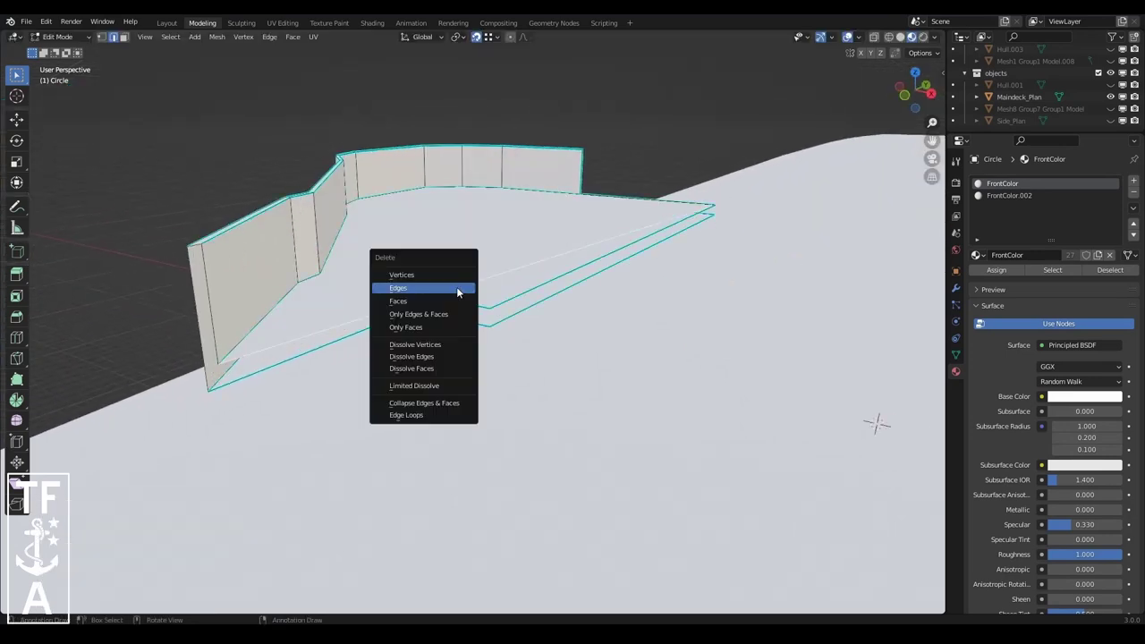
ctrl+click(386, 194)
- Fill the deck outline with a face and triangulate it
mouse_move(904, 102)
mouse_down()
mouse_move(921, 94)
mouse_move(713, 184)
mouse_up()
key(f)
click(293, 37)
click(331, 157)
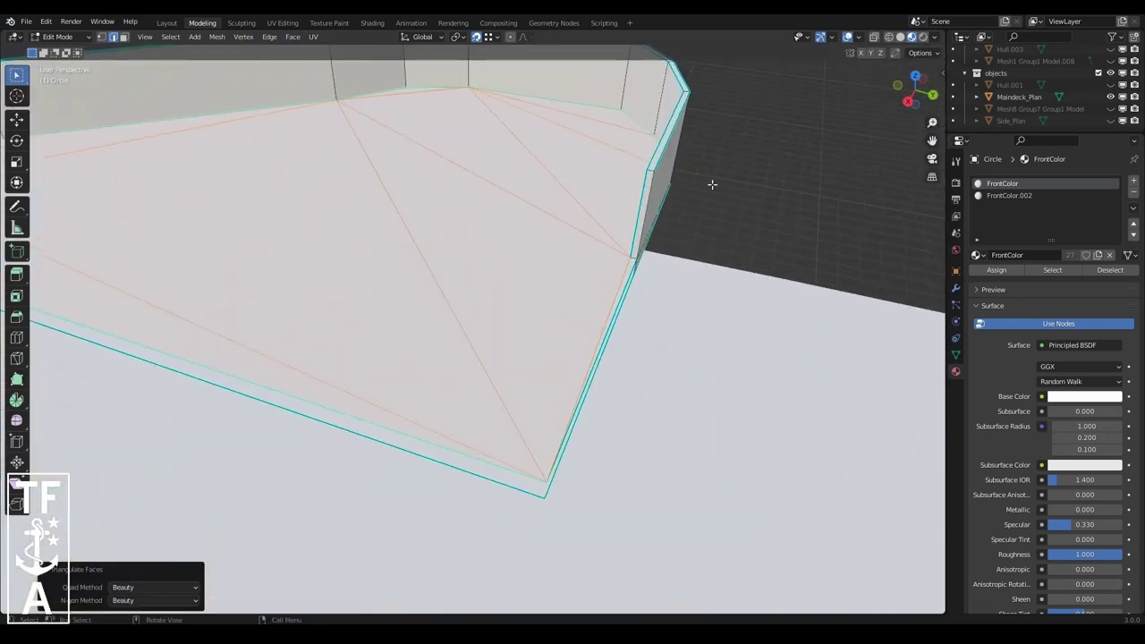
click(222, 37)
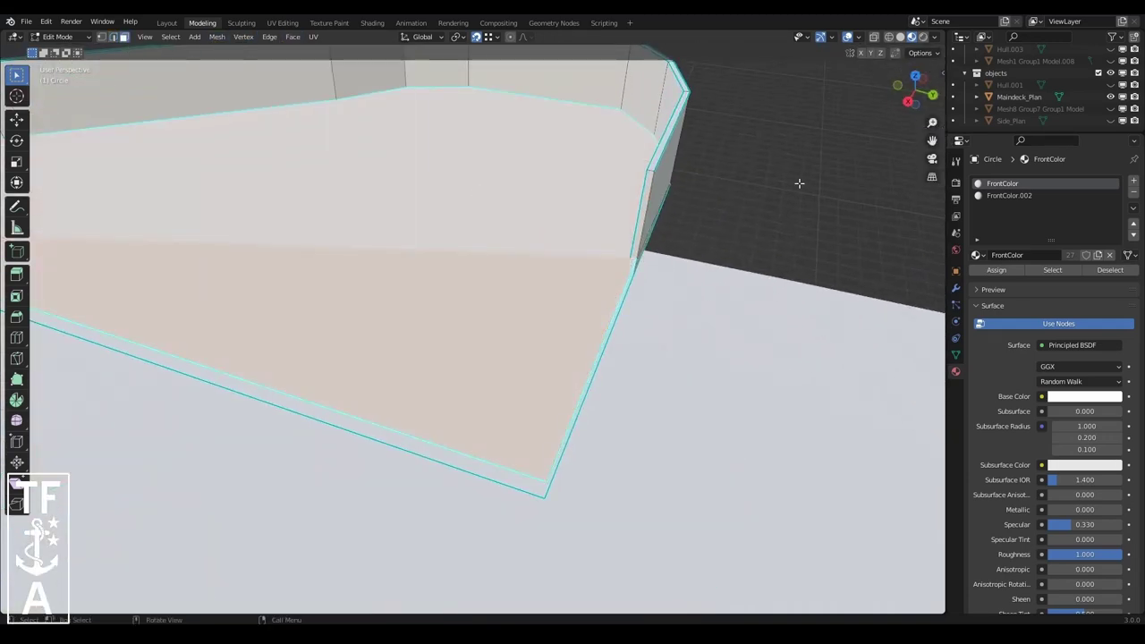
middle_drag(797, 182, 879, 382)
- Select all the wing geometry and recalculate its normals to face outside
key(a)
click(216, 37)
click(340, 243)
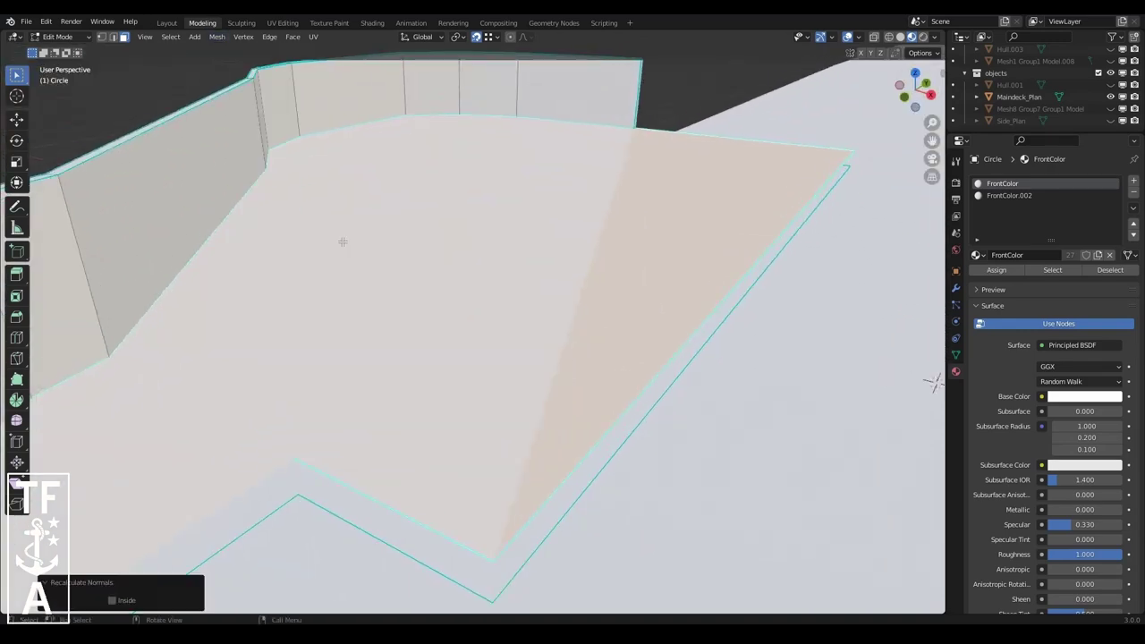
click(217, 36)
click(340, 243)
drag(914, 90, 905, 100)
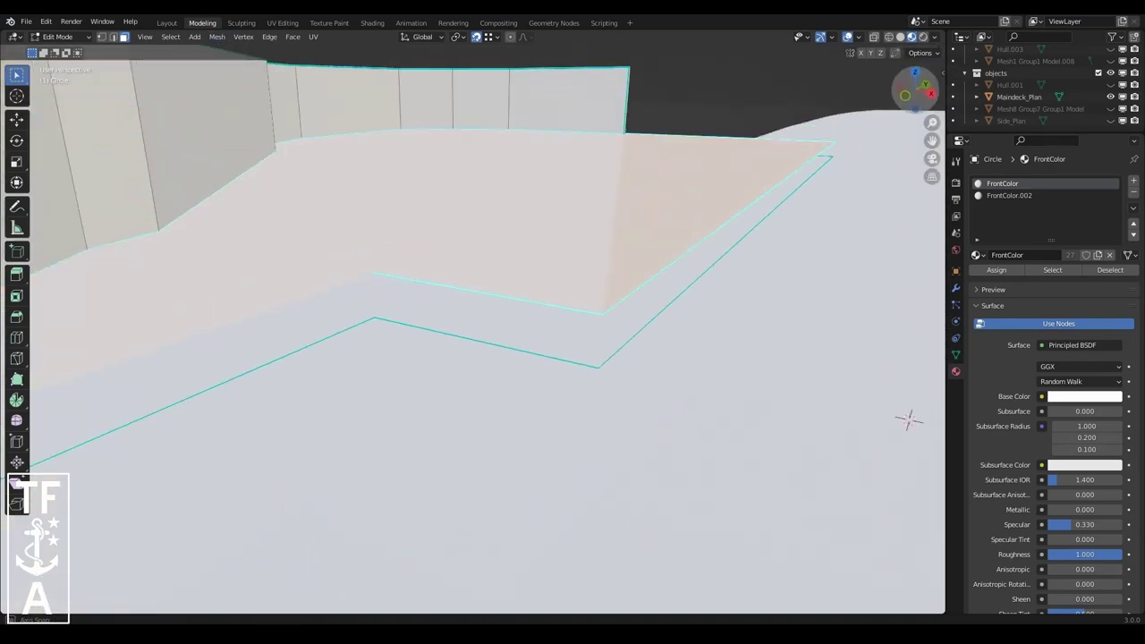
click(216, 36)
click(340, 385)
mouse_move(584, 229)
middle_down()
mouse_move(501, 552)
mouse_move(563, 173)
middle_up()
- Triangulate the deck faces again and merge duplicate vertices by distance
key(Tab)
key(Tab)
click(302, 38)
click(340, 143)
middle_drag(669, 138, 537, 268)
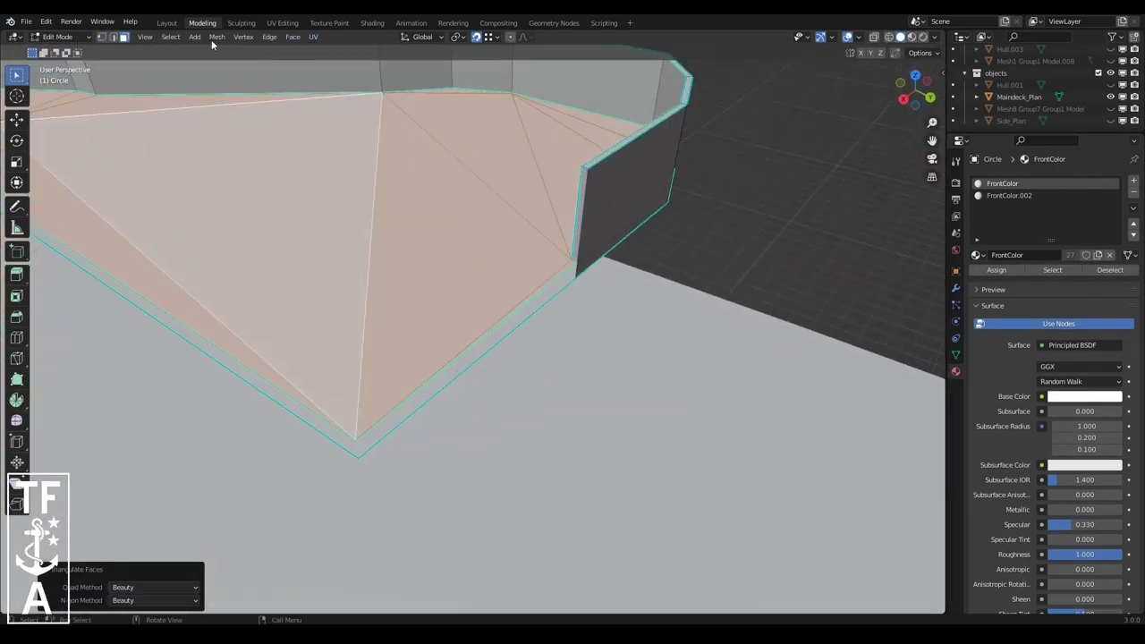
click(217, 37)
click(268, 143)
- Rotate a diagonal deck edge clockwise, then select the linked wing geometry
middle_drag(626, 314, 403, 179)
click(269, 36)
click(394, 162)
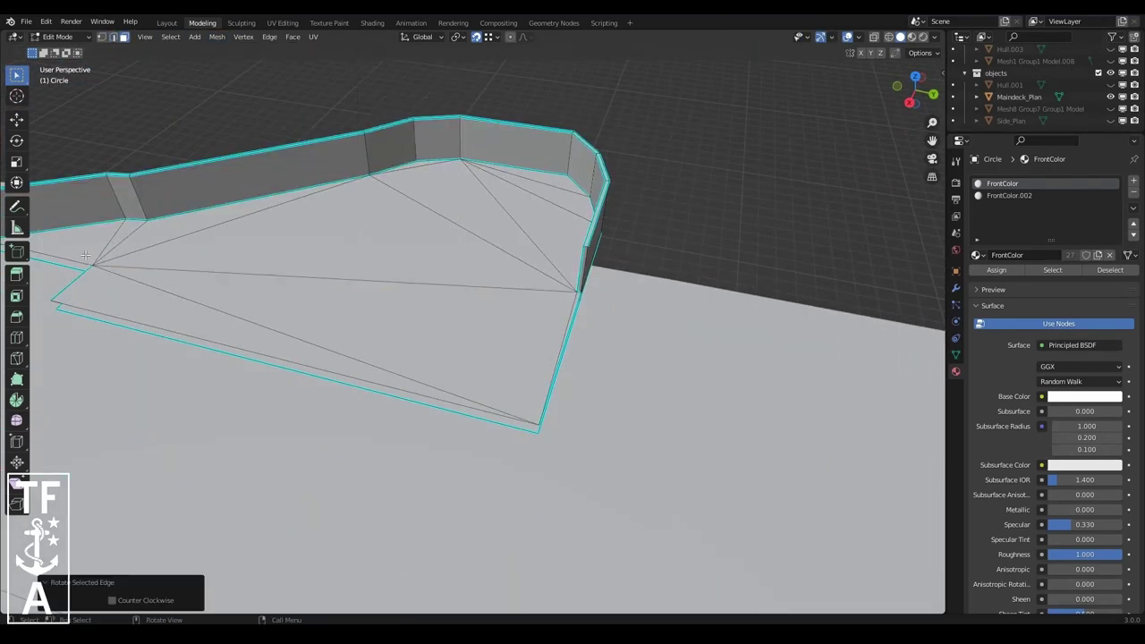
ctrl+click(455, 200)
drag(909, 86, 560, 365)
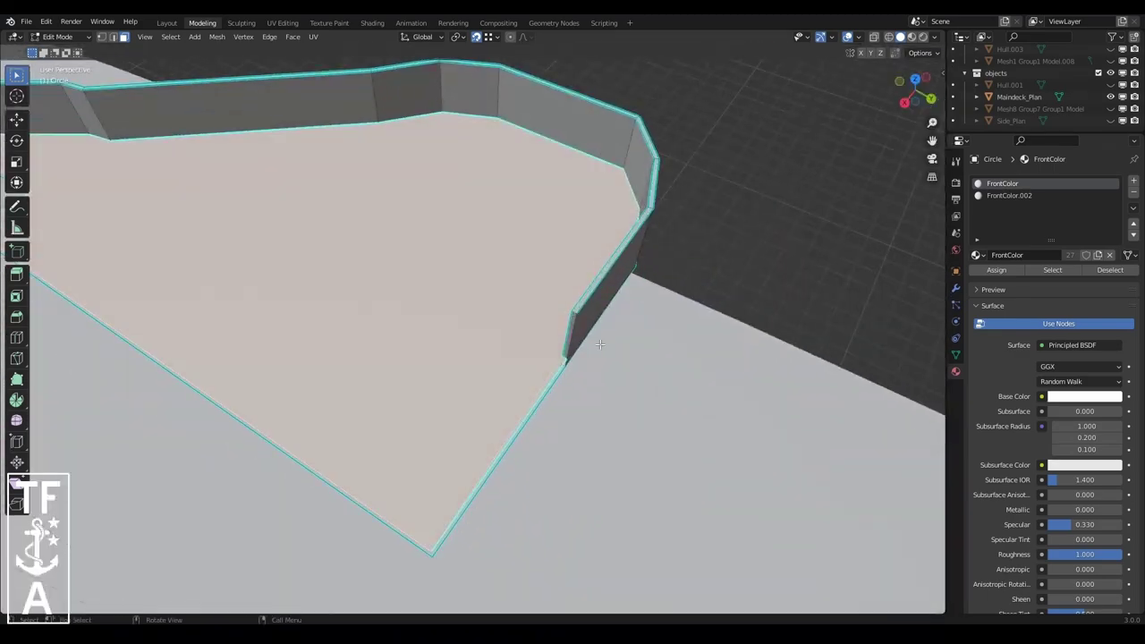
mouse_move(560, 365)
middle_down()
mouse_move(703, 242)
mouse_move(535, 158)
mouse_move(573, 358)
mouse_move(627, 340)
middle_up()
key(ctrl+e)
key(ctrl+l)
- Delete the old deck section from the selection
click(63, 534)
click(121, 575)
key(x)
click(704, 345)
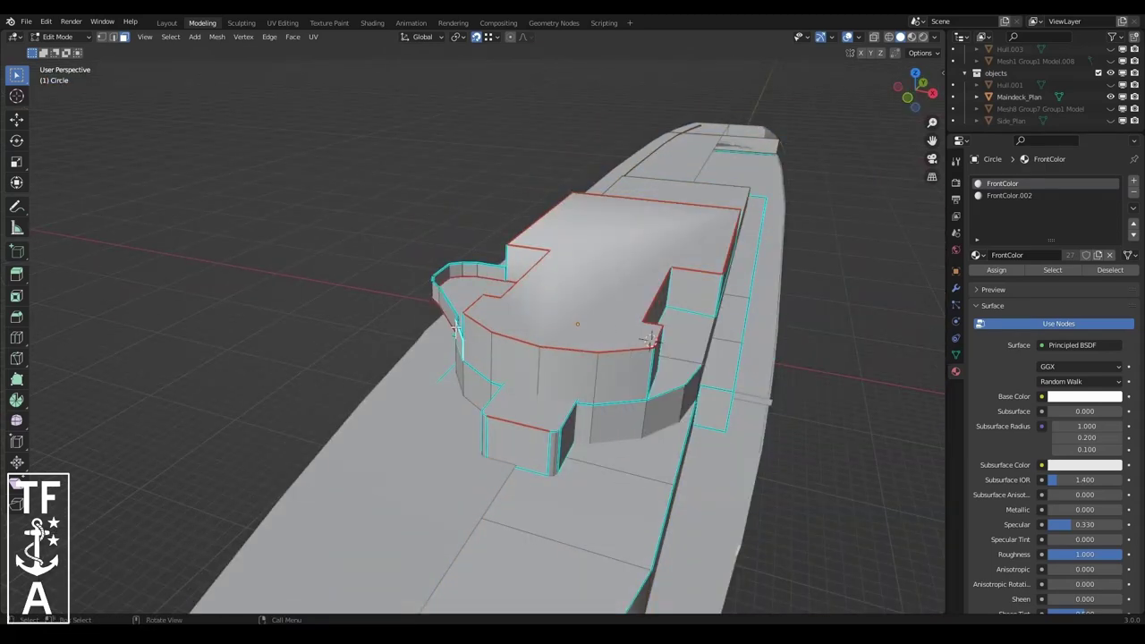
- Duplicate the wing and bulwark, placing the copy 4.79 m along X
key(shift+d)
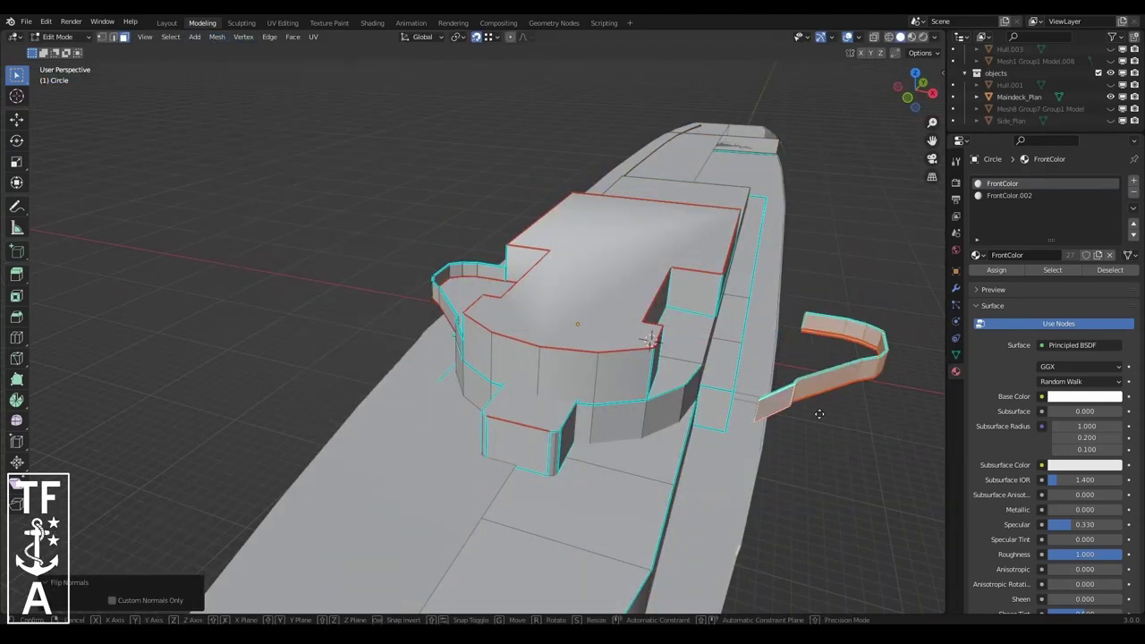
click(648, 404)
scroll(647, 403, up, 3)
drag(915, 90, 908, 94)
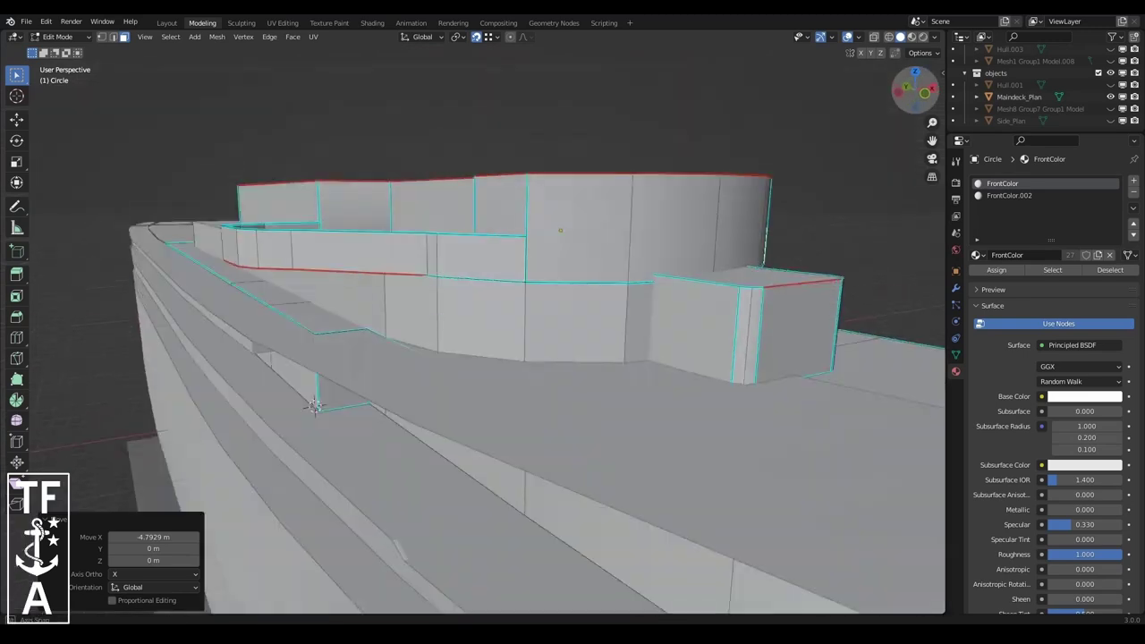
key(ctrl+z)
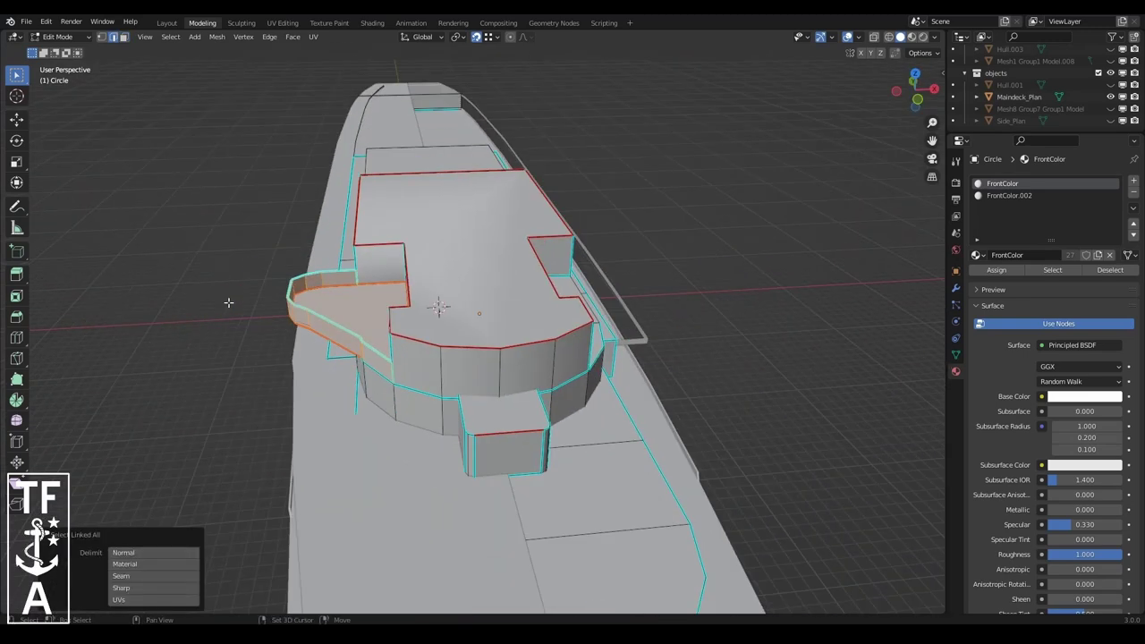
key(ctrl+shift+z)
- Mirror the copy across X and move it 8.3088 m onto the superstructure's other side
click(217, 37)
click(328, 77)
key(g)
key(x)
click(624, 384)
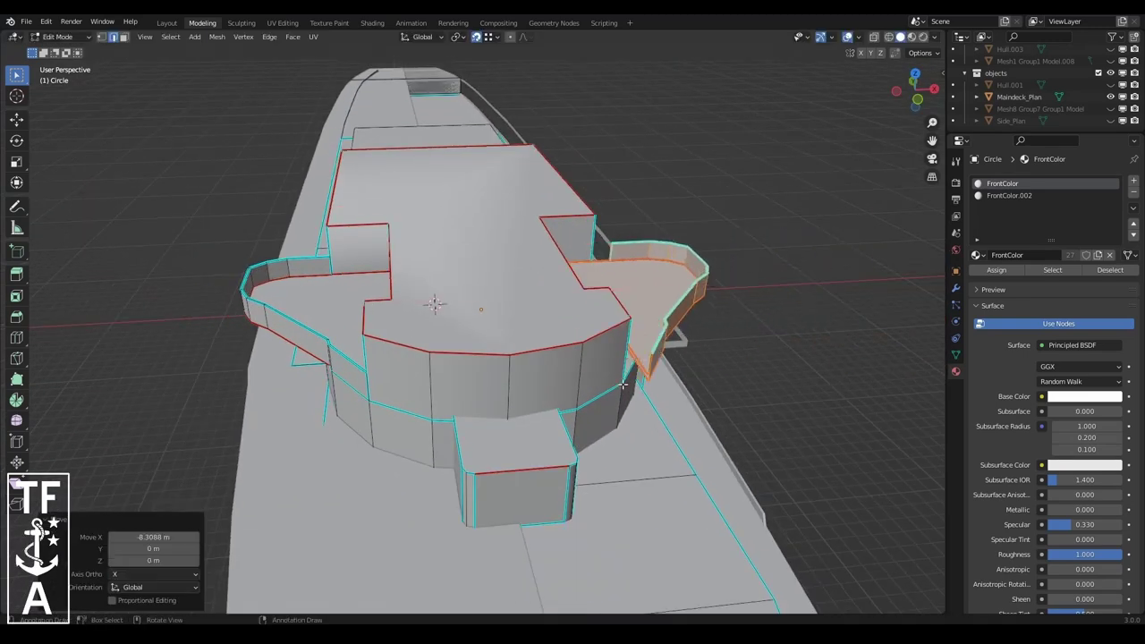
mouse_move(792, 222)
middle_down()
mouse_move(774, 499)
mouse_move(435, 141)
middle_up()
- Select the whole mesh, hide unselected geometry and merge vertices by distance
key(a)
click(217, 36)
mouse_move(238, 232)
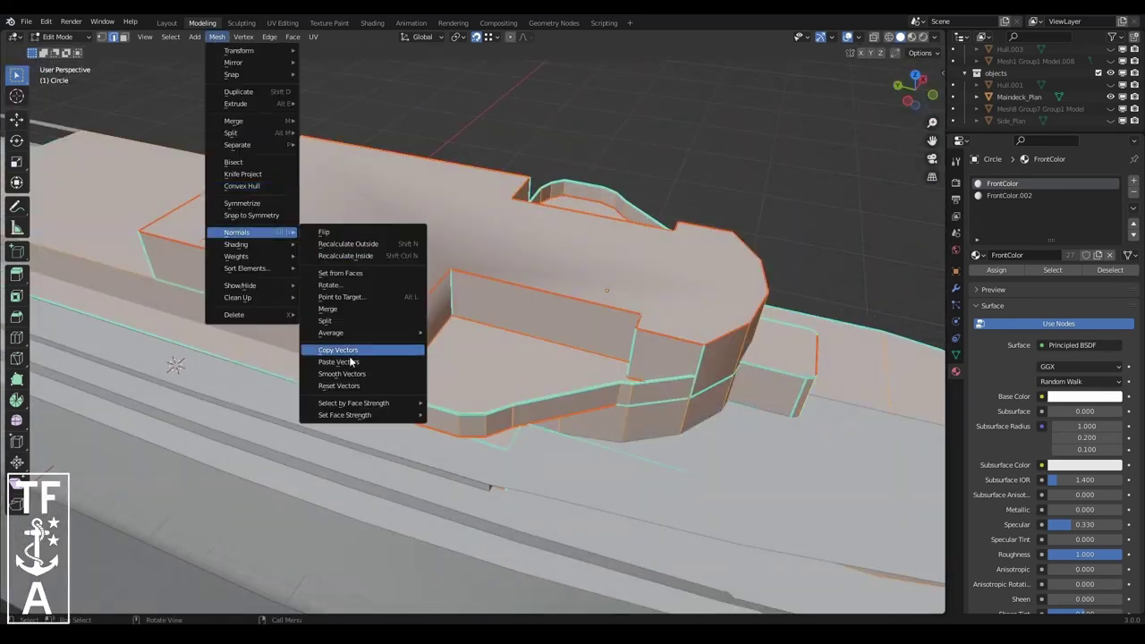
click(345, 386)
scroll(416, 269, up, 3)
key(shift+h)
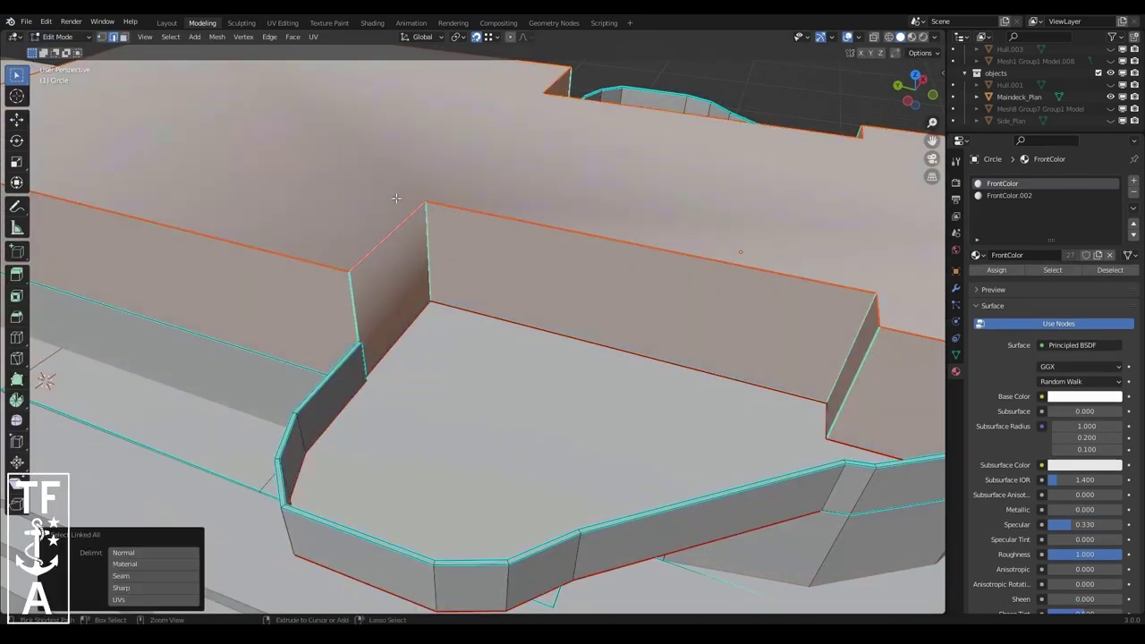
scroll(416, 269, down, 5)
click(217, 36)
click(219, 144)
- Recalculate the normals to face outside and switch between Edit and Object Mode
click(217, 37)
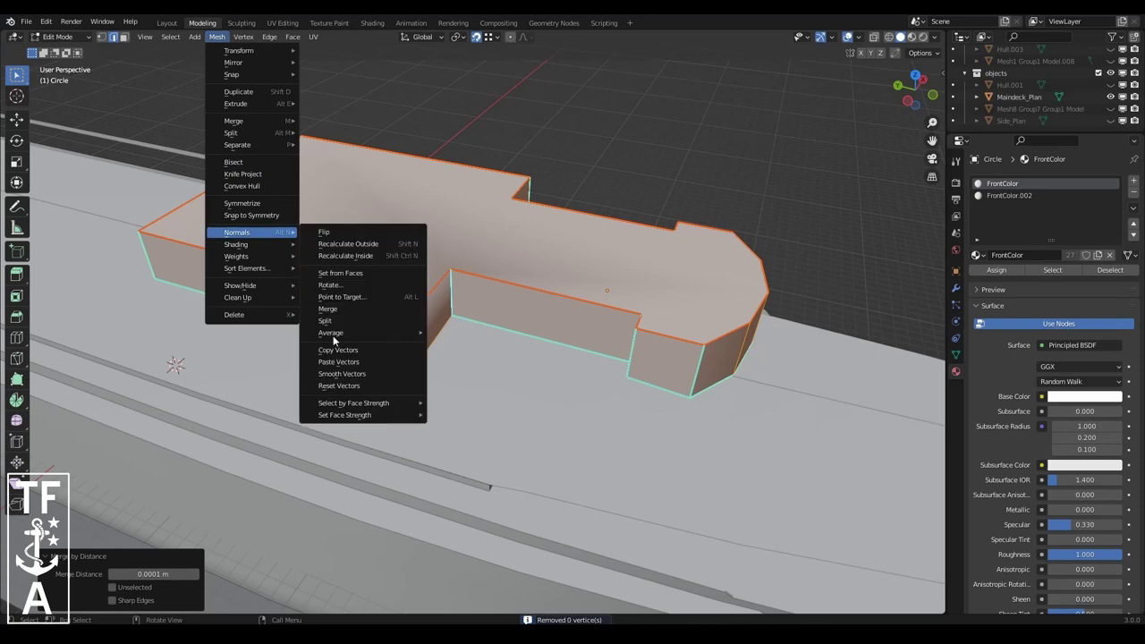
click(358, 329)
key(Tab)
key(Tab)
click(218, 37)
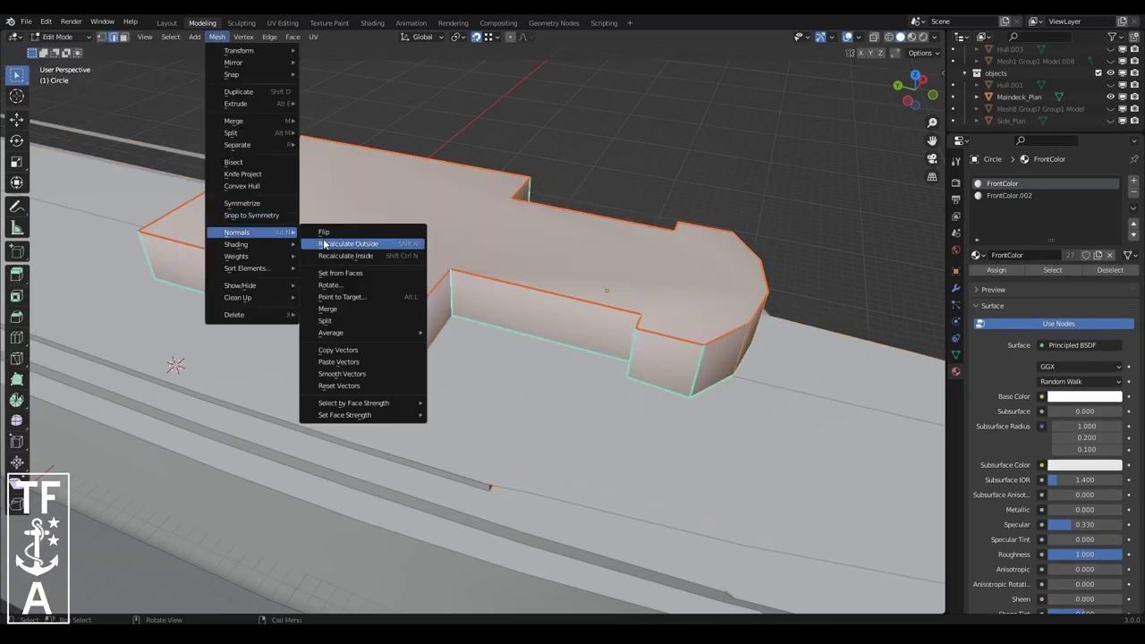
click(358, 243)
key(Tab)
key(Tab)
click(218, 37)
click(340, 352)
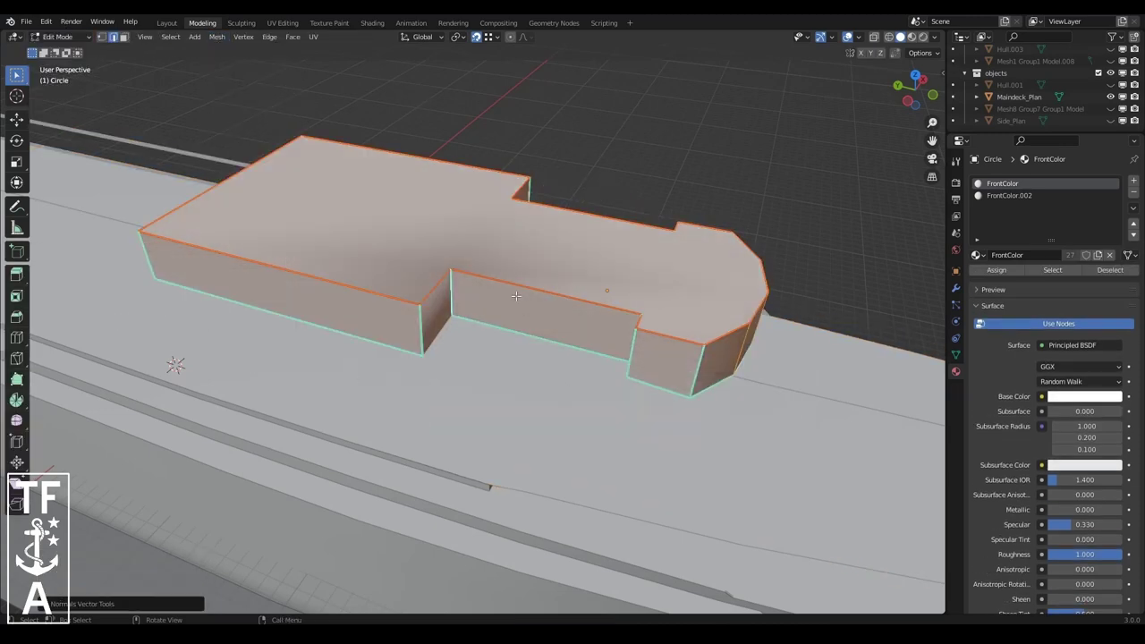
mouse_move(912, 90)
mouse_down()
mouse_move(904, 83)
mouse_move(891, 112)
mouse_move(908, 94)
mouse_move(918, 104)
mouse_move(913, 89)
mouse_up()
scroll(359, 276, down, 5)
key(Tab)
- Select the superstructure object and switch it into Edit Mode
scroll(548, 377, up, 3)
scroll(547, 376, down, 1)
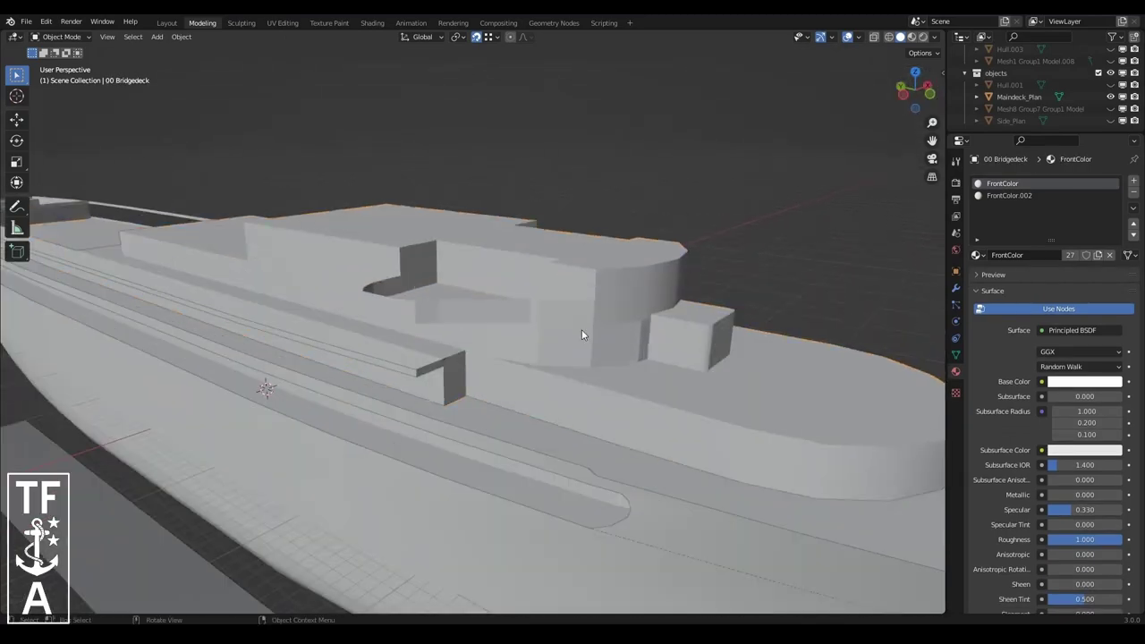
click(581, 329)
click(60, 36)
click(65, 63)
scroll(448, 269, up, 4)
scroll(908, 98, down, 4)
drag(913, 90, 912, 81)
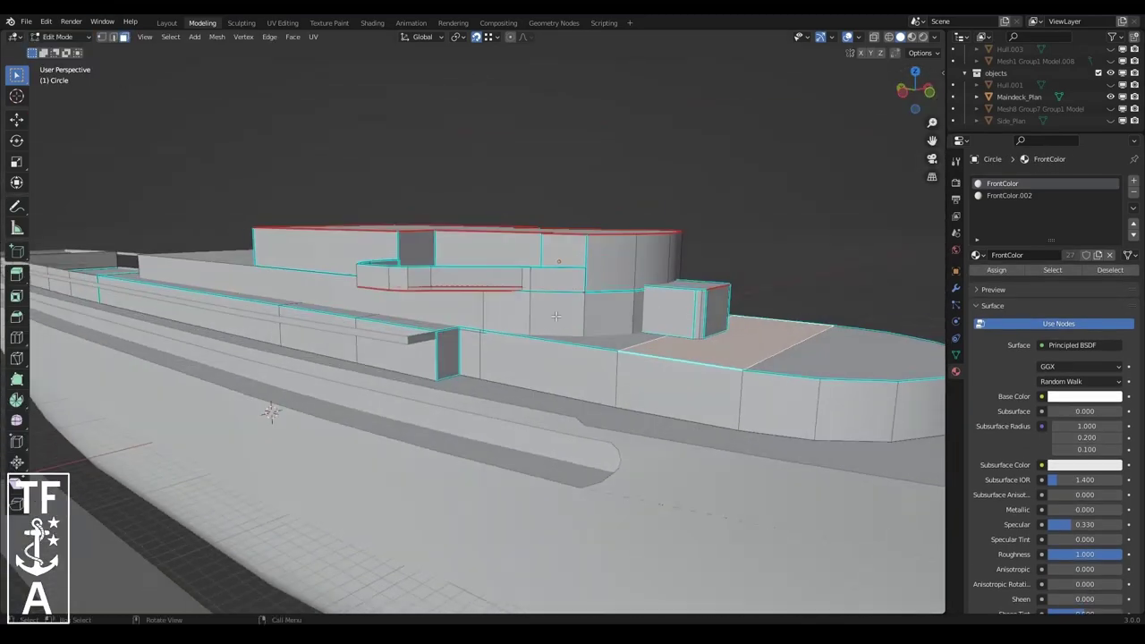
scroll(560, 319, up, 4)
scroll(560, 319, down, 4)
- Isolate the linked deck part, box-select its geometry, then reveal everything again
key(ctrl+l)
key(shift+h)
middle_drag(560, 318, 537, 296)
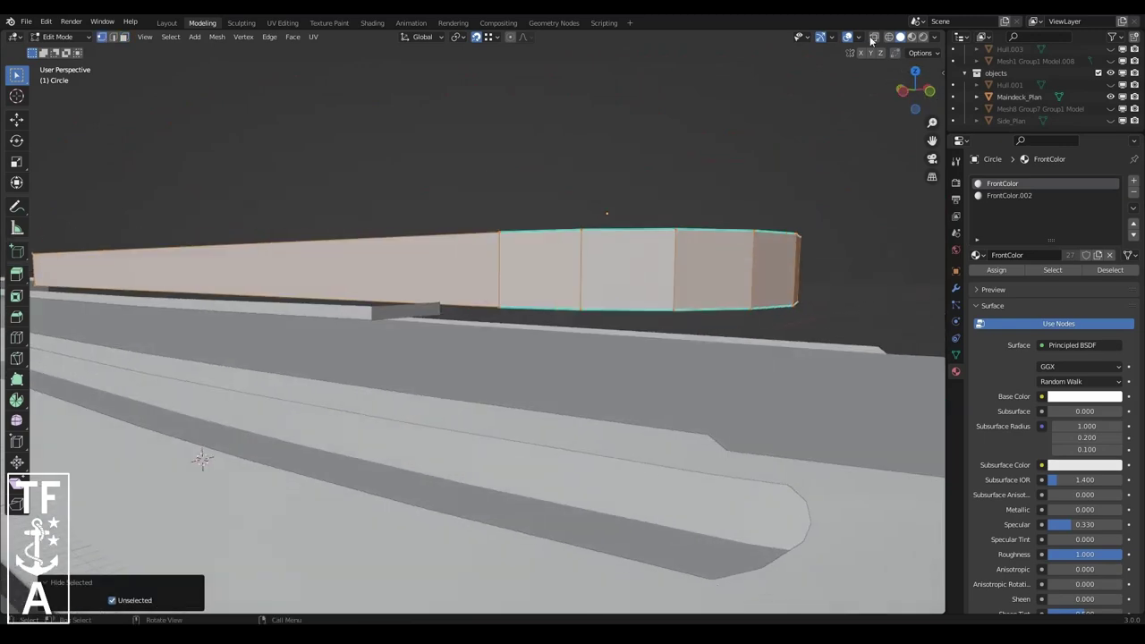
drag(122, 287, 807, 361)
key(alt+h)
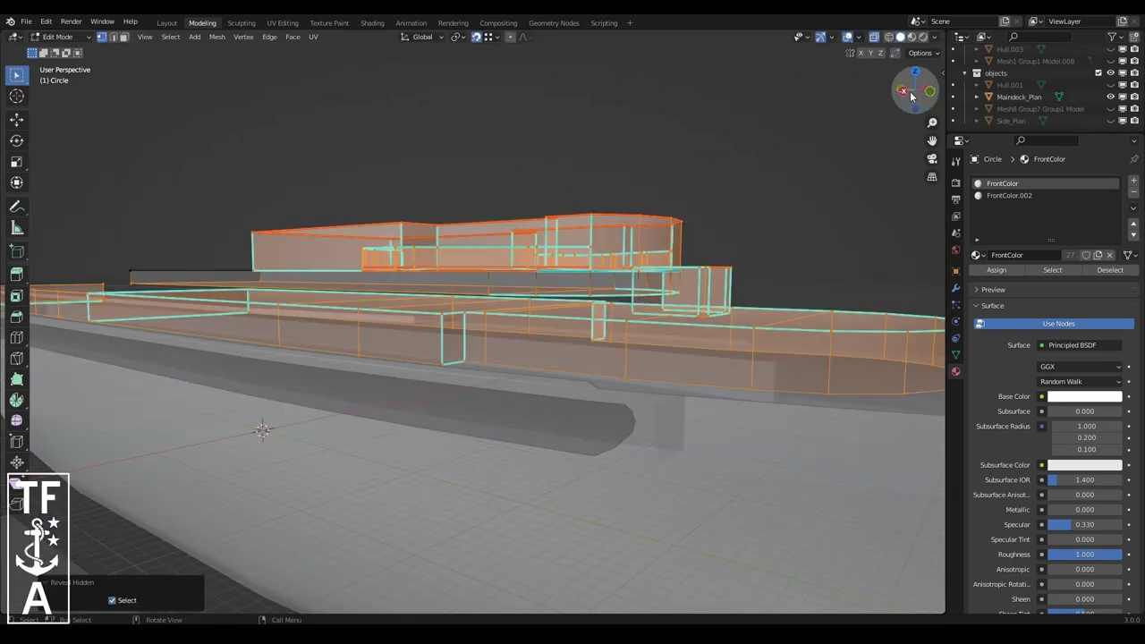
- In left side view, move one superstructure edge to a new position
drag(913, 90, 916, 97)
click(152, 37)
click(317, 260)
click(802, 259)
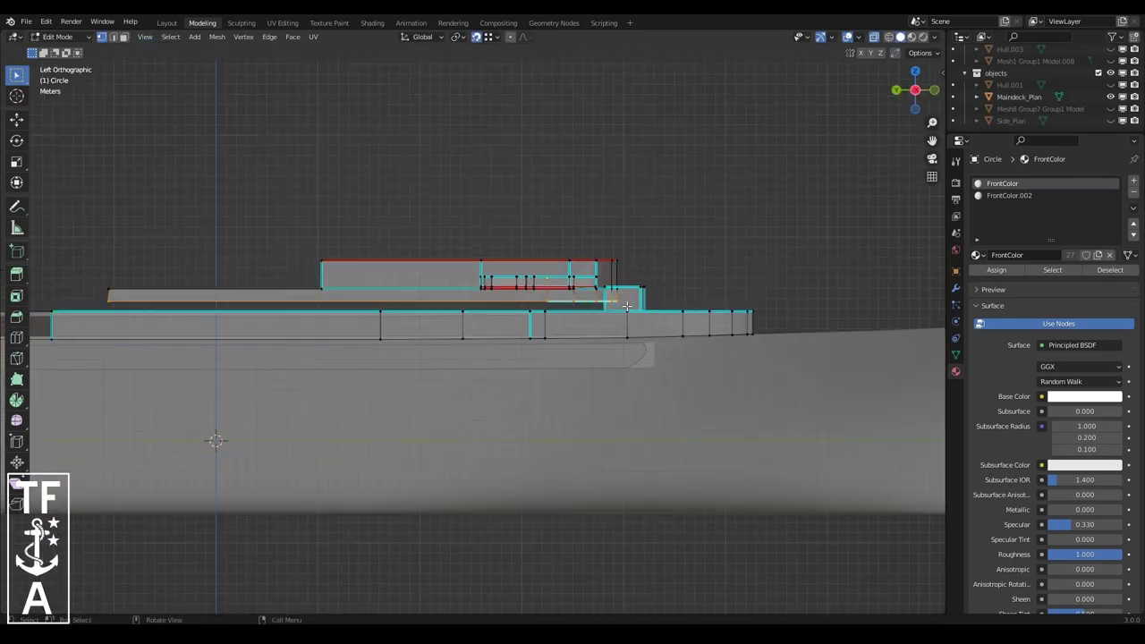
key(alt+z)
key(g)
click(801, 254)
middle_drag(802, 254, 355, 211)
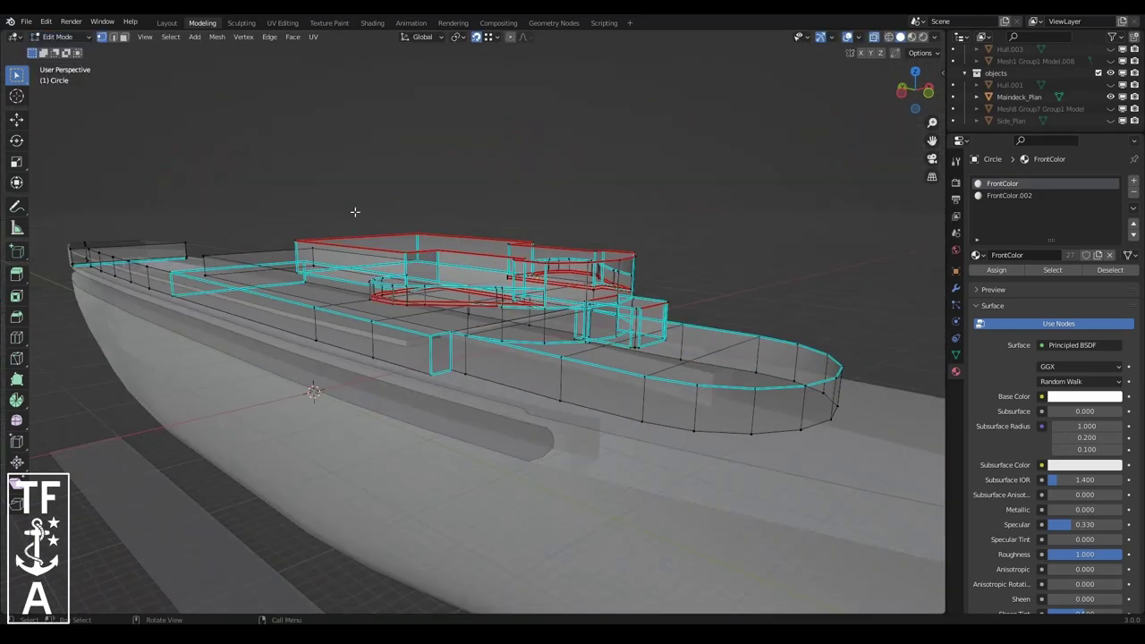
key(alt+z)
- Isolate the rounded forward deck part and mark its outline edges sharp, then unhide all
key(ctrl+l)
click(216, 37)
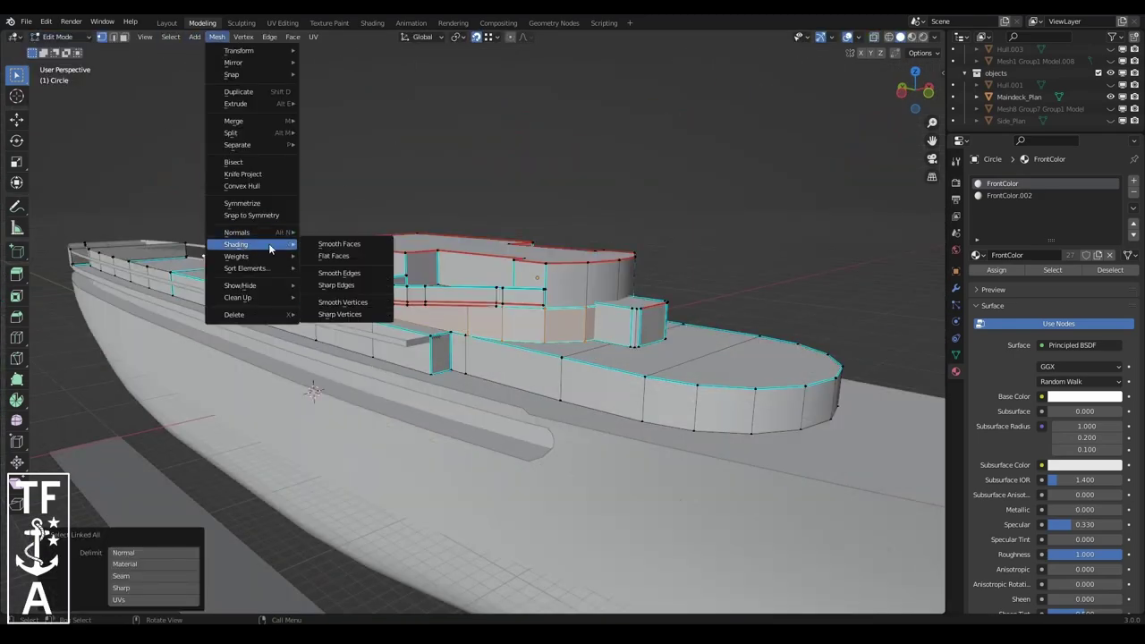
key(KP_Decimal)
key(shift+h)
click(125, 36)
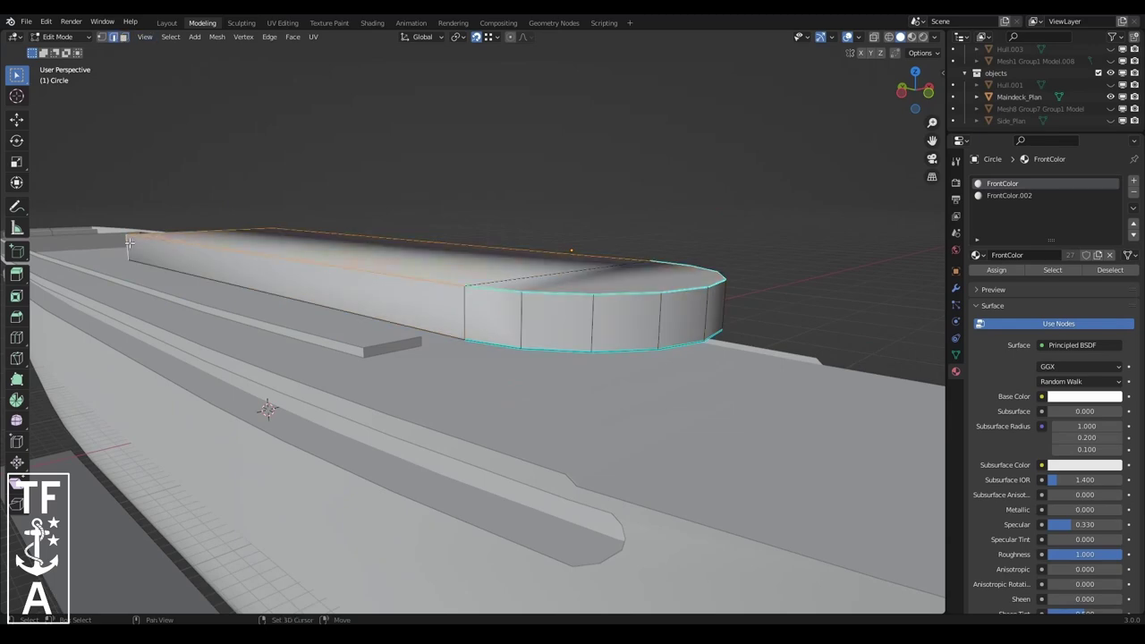
middle_drag(129, 241, 510, 397)
key(ctrl+e)
click(510, 397)
scroll(628, 268, up, 3)
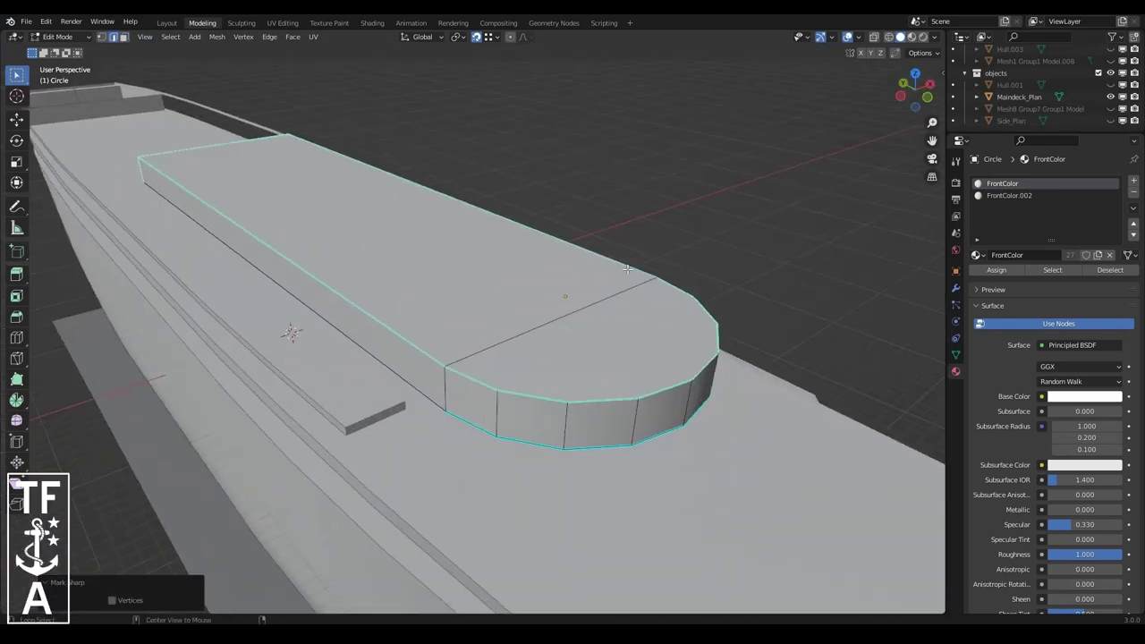
key(alt+h)
scroll(628, 269, down, 4)
middle_drag(628, 268, 19, 279)
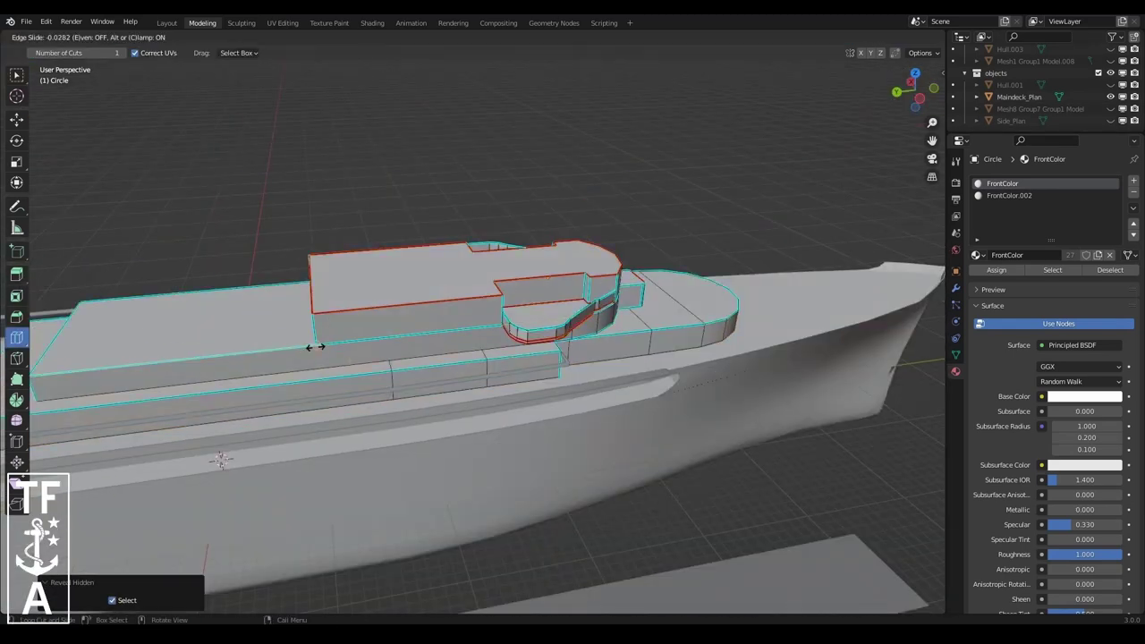
- Isolate the long deck box and delete its top faces to leave an open rim
click(315, 347)
key(KP_Decimal)
key(shift+h)
key(x)
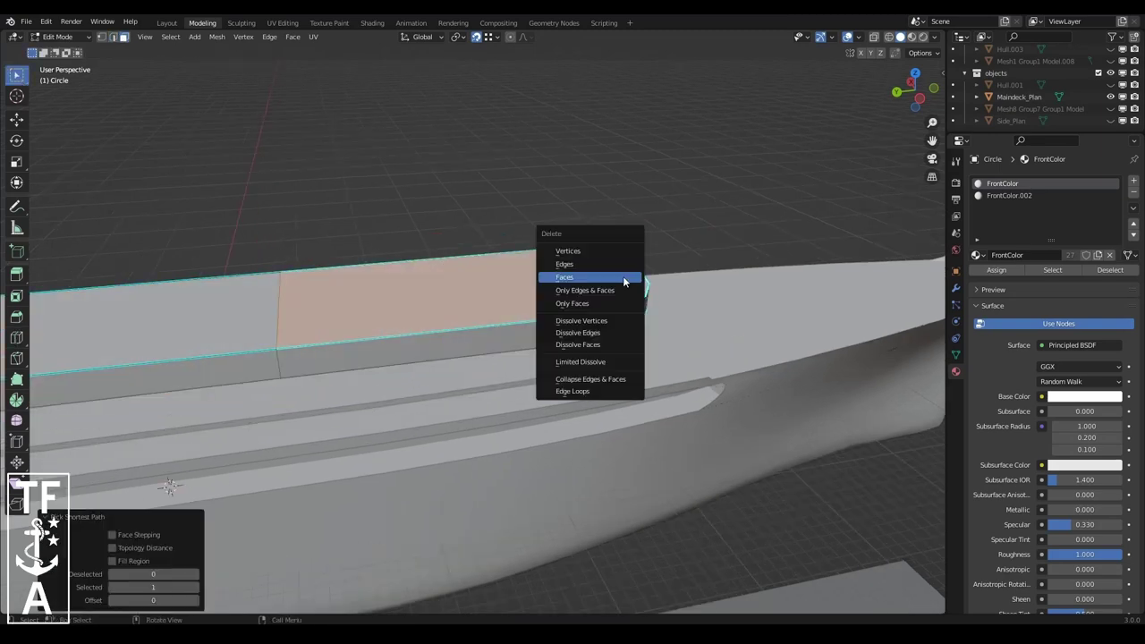
click(618, 275)
middle_drag(626, 278, 644, 298)
- Clear the sharp marking from the selected edges, then reveal and deselect all geometry
key(ctrl+e)
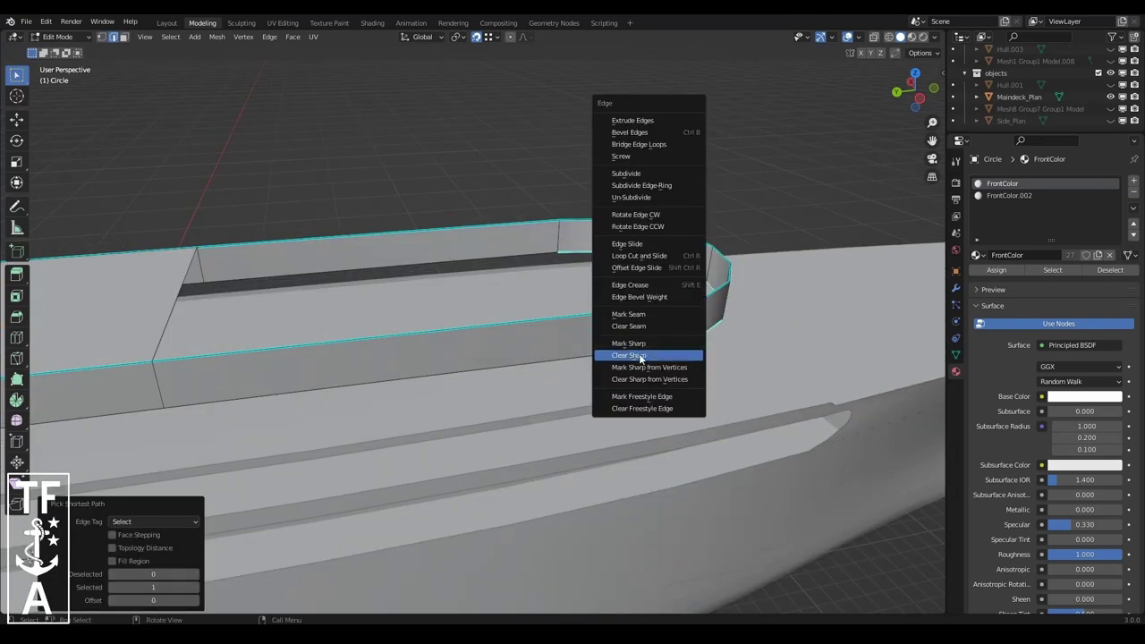
click(662, 352)
key(alt+h)
key(alt+a)
mouse_move(663, 353)
middle_down()
mouse_move(185, 446)
mouse_move(548, 309)
middle_up()
scroll(548, 309, up, 4)
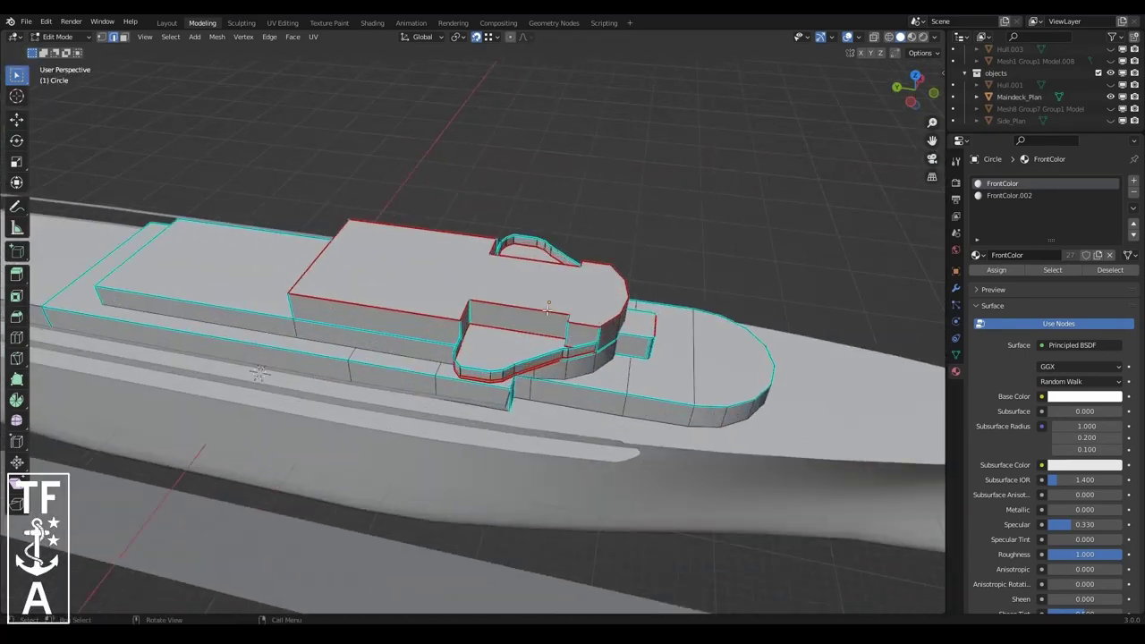
- Mark the forward deck's outline edges and check the superstructure top faces from the side
key(ctrl+e)
click(614, 376)
drag(915, 89, 247, 535)
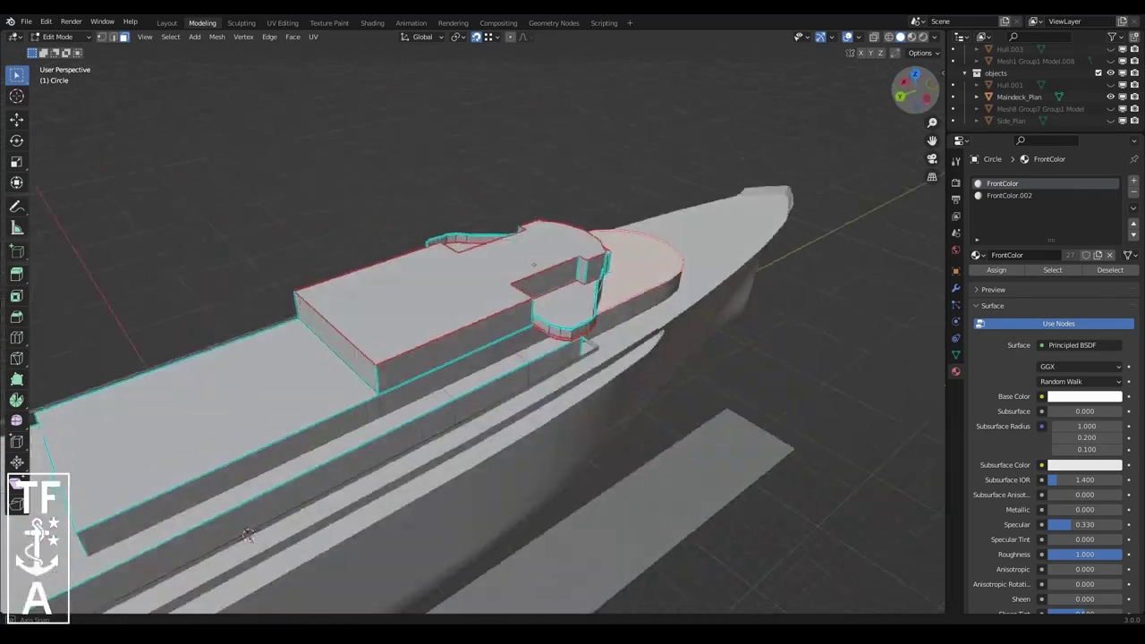
drag(915, 90, 925, 92)
click(697, 356)
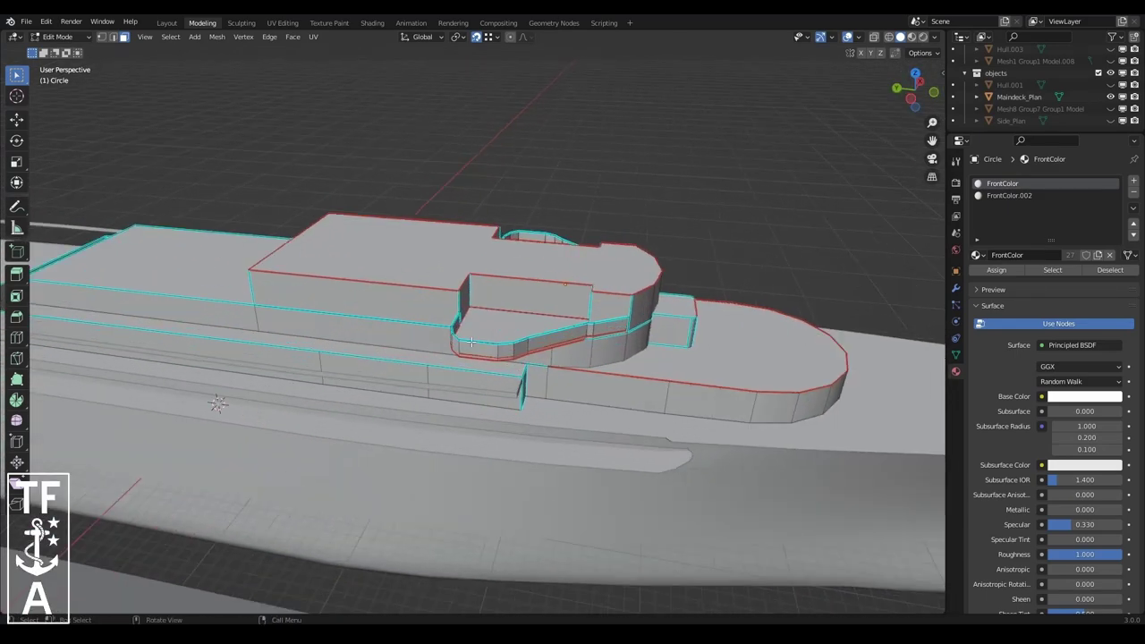
key(ctrl+v)
click(222, 263)
key(alt+a)
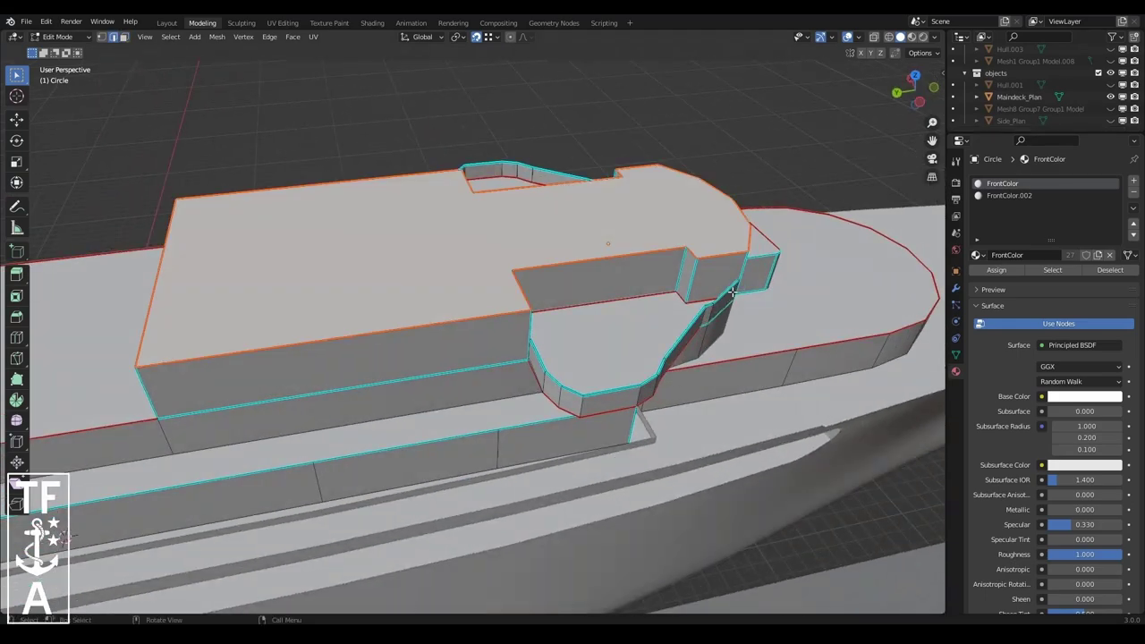
- Orbit around the superstructure and bridge wing to inspect the opened deck
drag(915, 89, 286, 235)
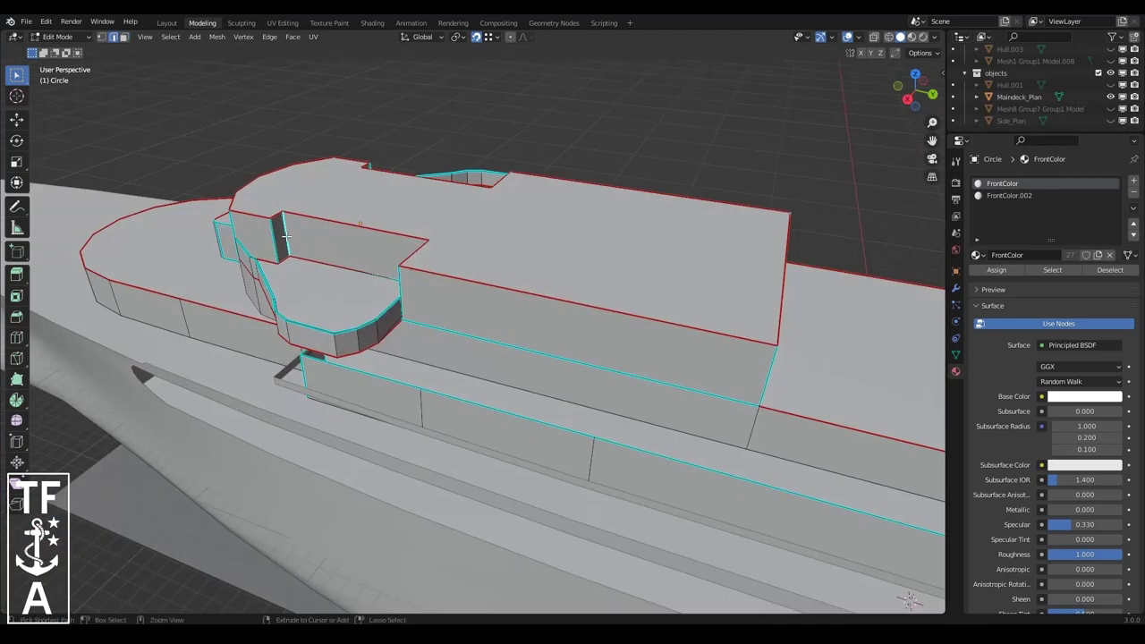
ctrl+middle_drag(286, 235, 479, 317)
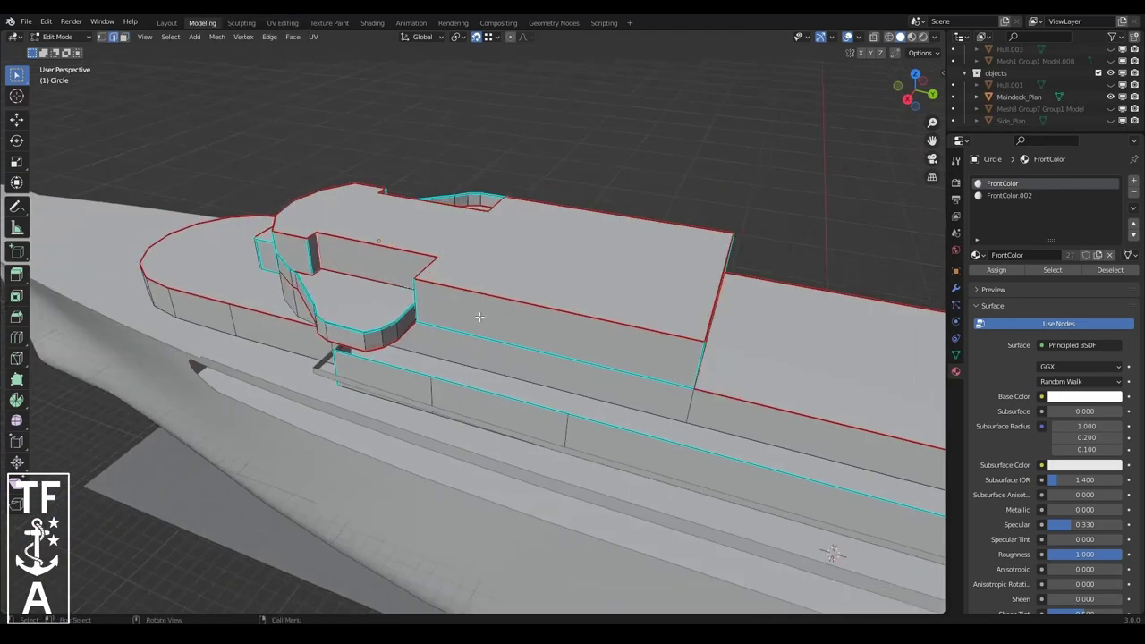
middle_drag(717, 375, 775, 171)
drag(912, 89, 566, 383)
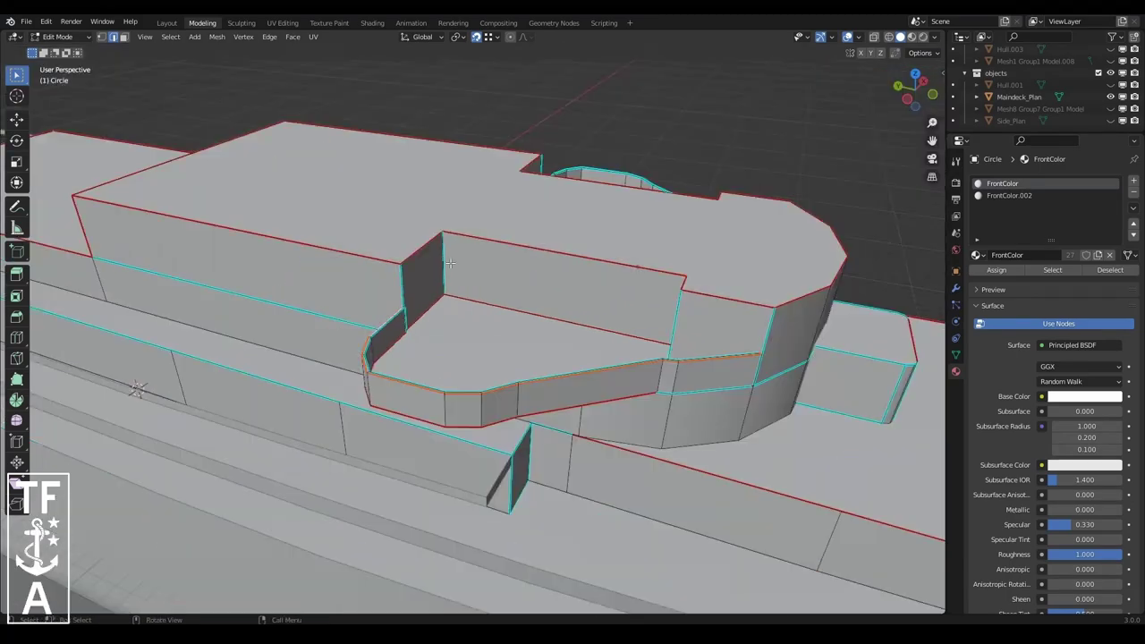
mouse_move(545, 382)
middle_down()
mouse_move(387, 288)
mouse_move(713, 229)
middle_up()
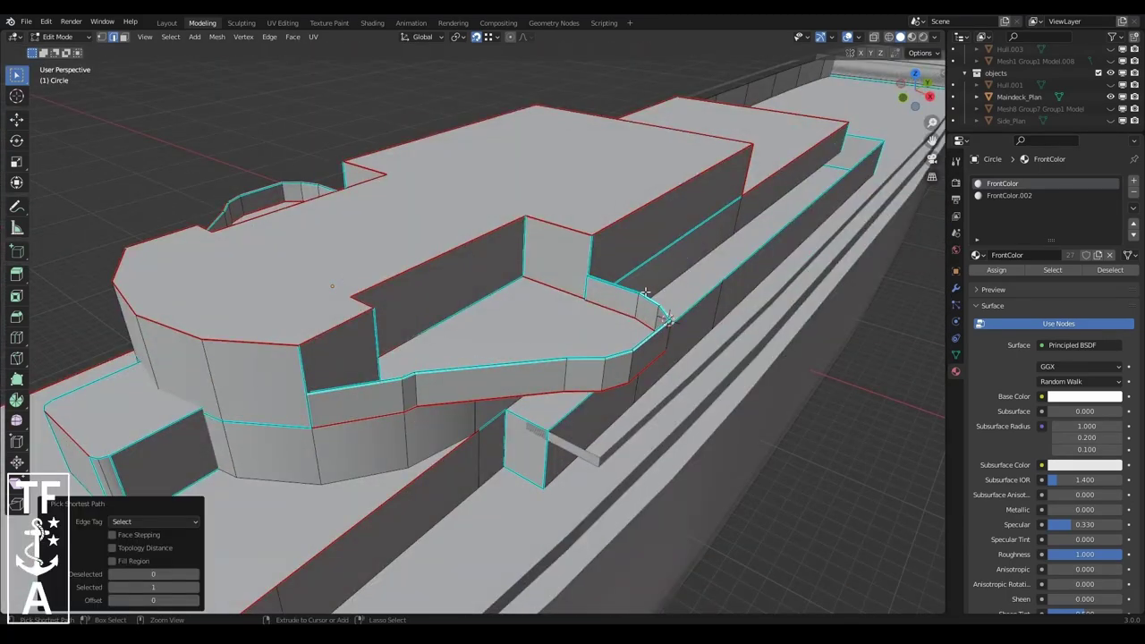
middle_drag(603, 277, 501, 340)
scroll(1077, 72, up, 5)
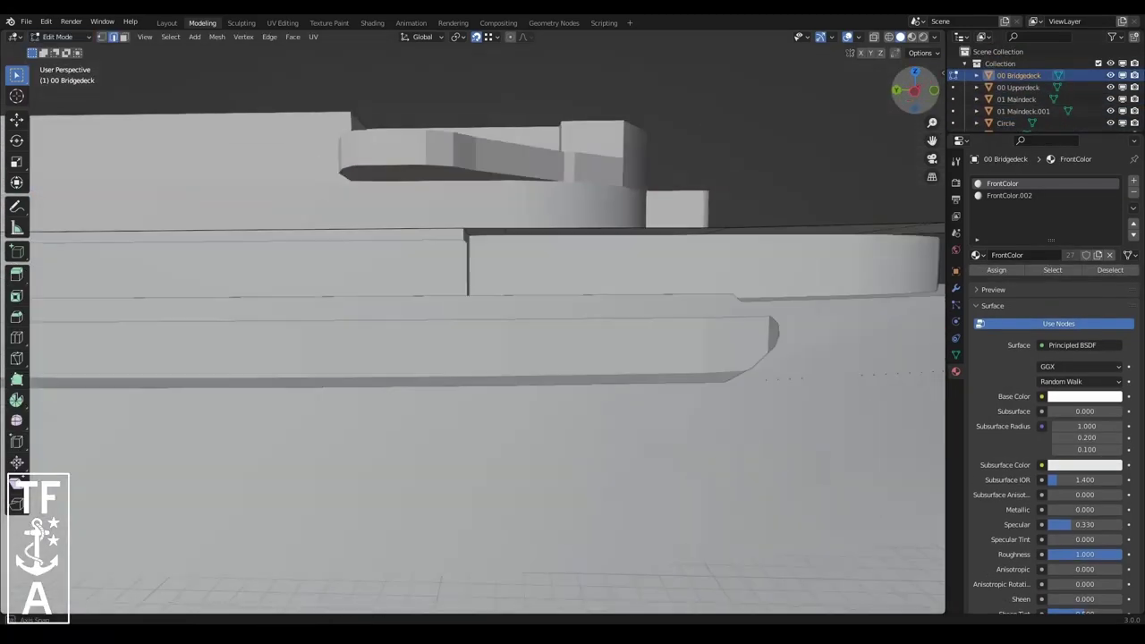
- Delete a strip of bridge-deck faces
scroll(472, 331, down, 3)
scroll(472, 332, down, 3)
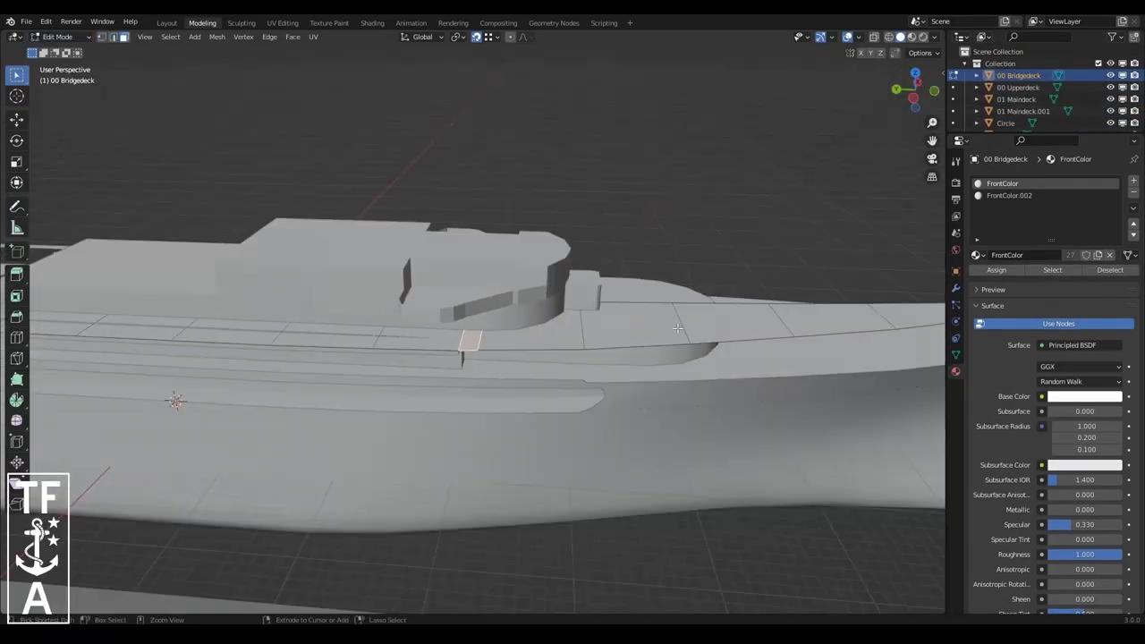
ctrl+click(841, 315)
key(x)
click(853, 315)
middle_drag(853, 315, 659, 323)
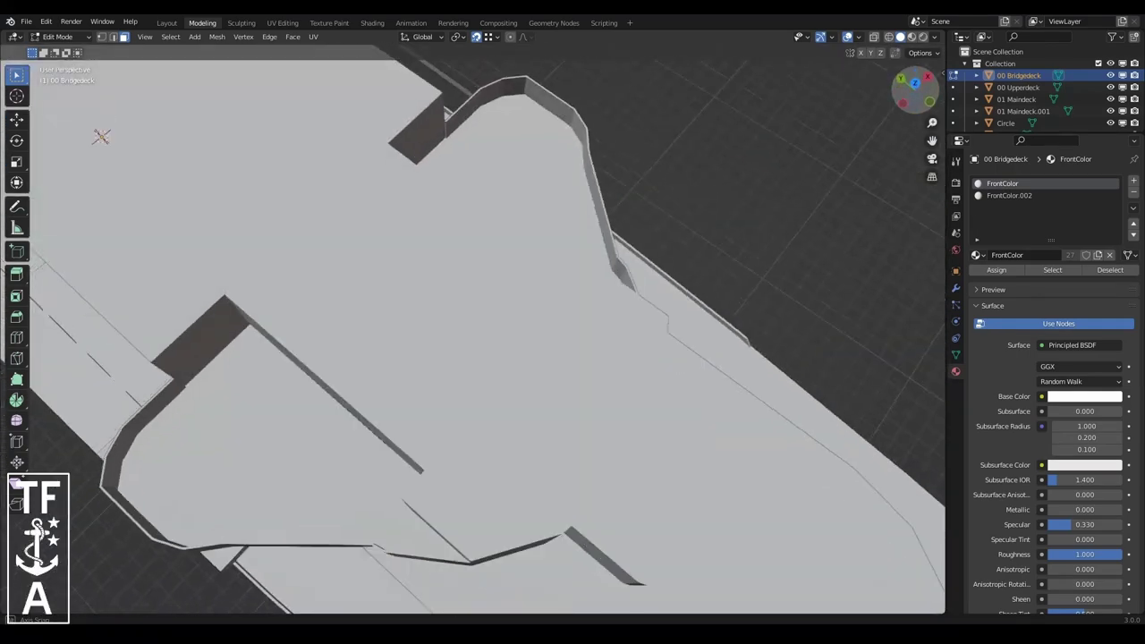
- Return to Object Mode, then make the Circle superstructure active and edit its mesh
key(Tab)
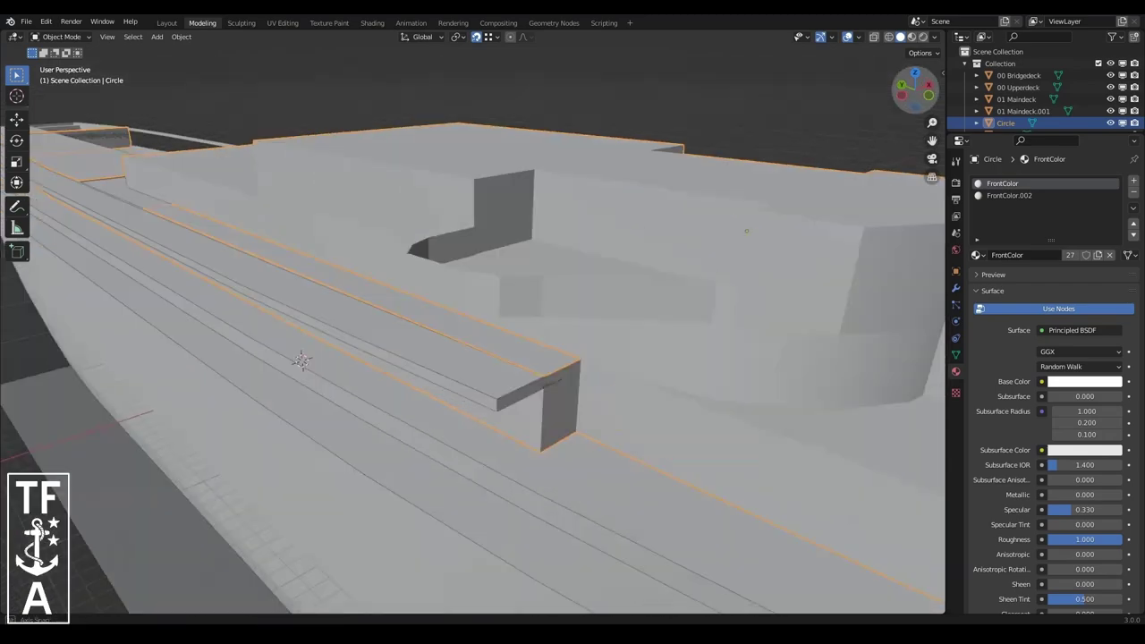
click(61, 36)
click(54, 54)
drag(933, 140, 859, 125)
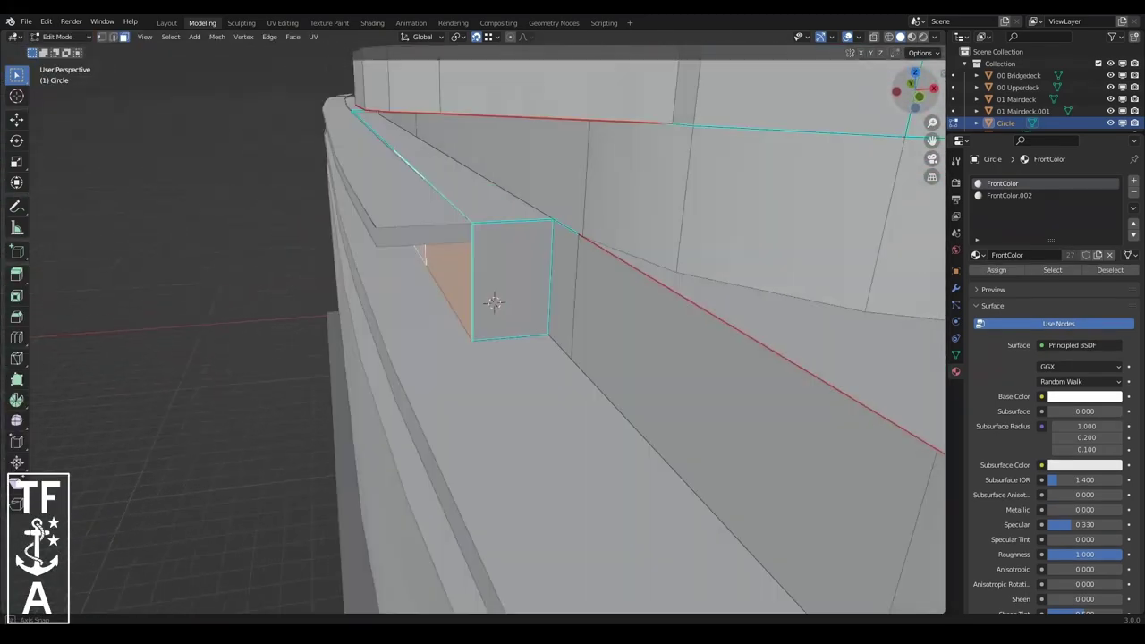
scroll(393, 297, down, 6)
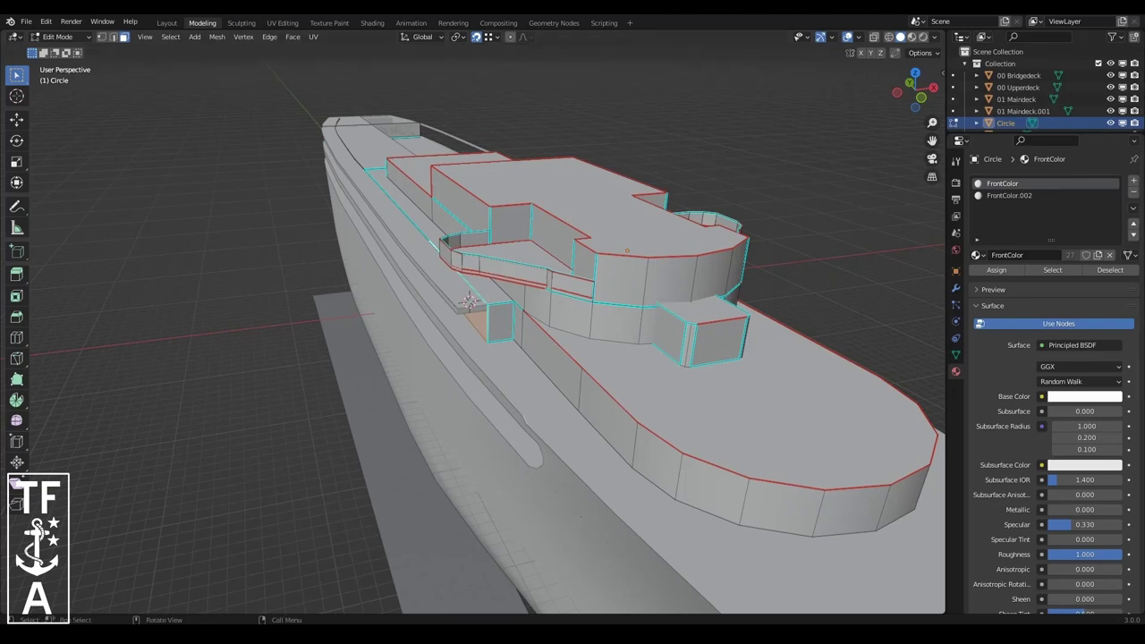
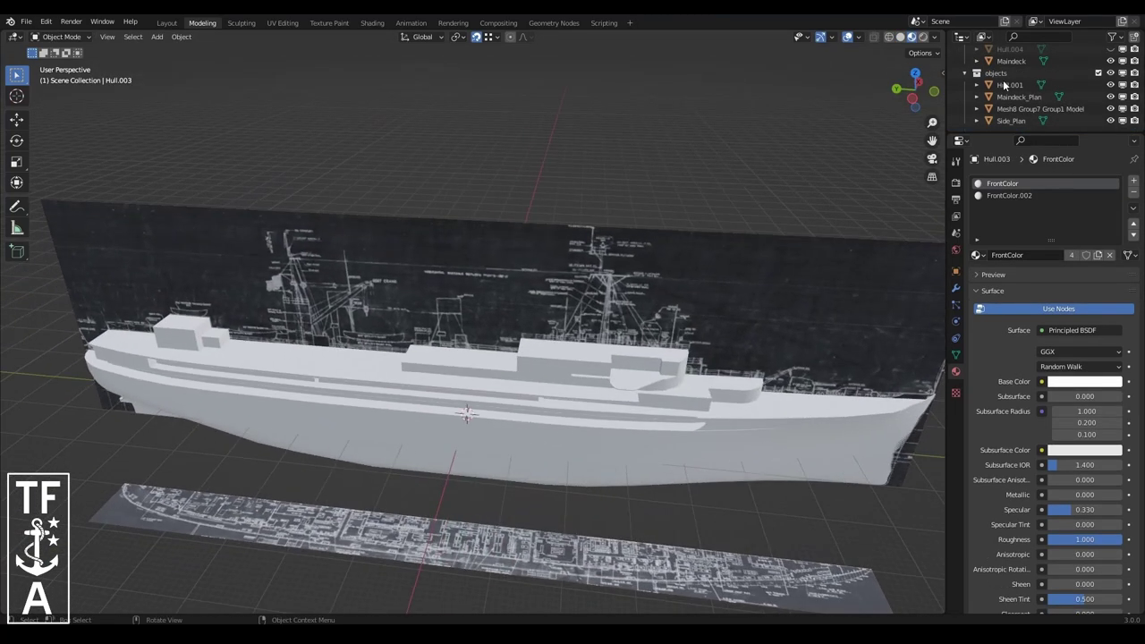
- Add a circle mesh and move it up onto the ship's deck
click(756, 130)
click(157, 37)
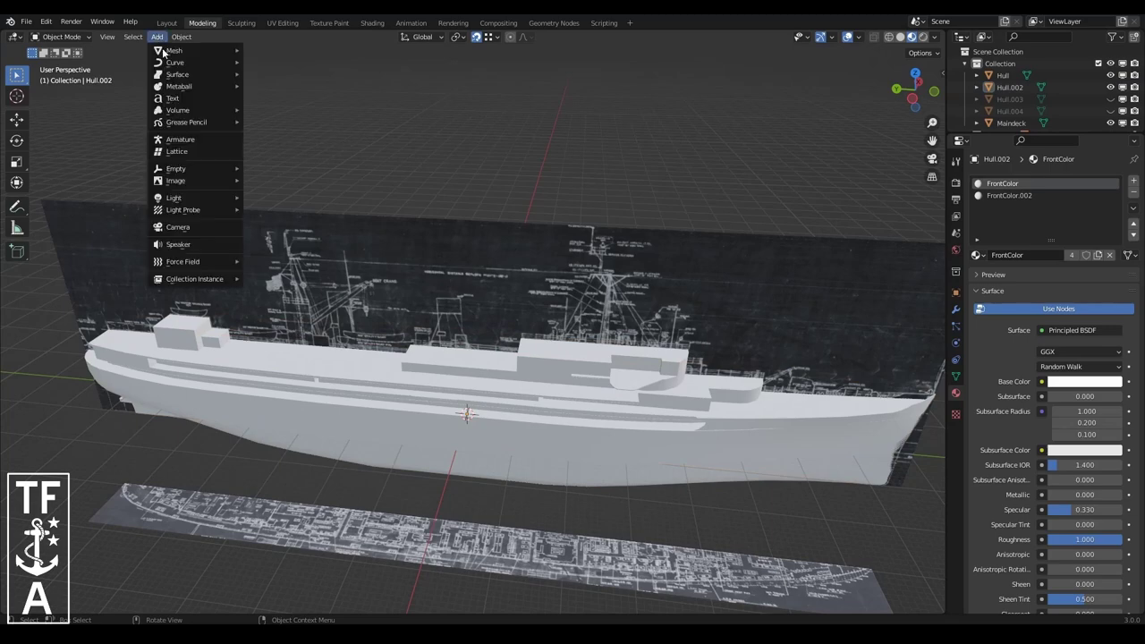
click(267, 74)
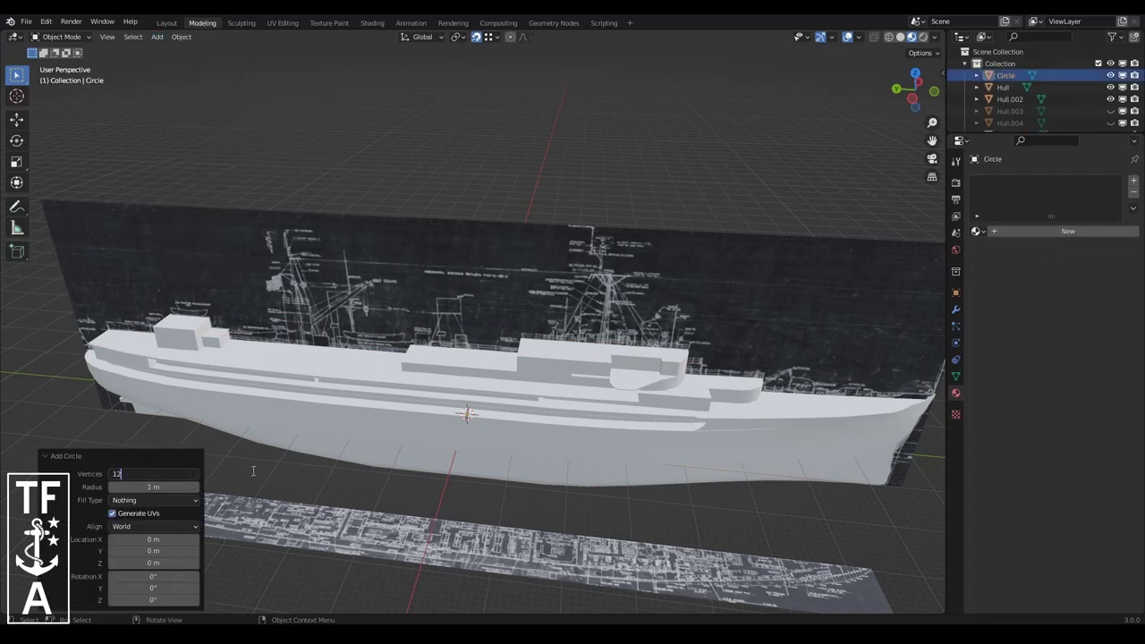
scroll(515, 282, up, 5)
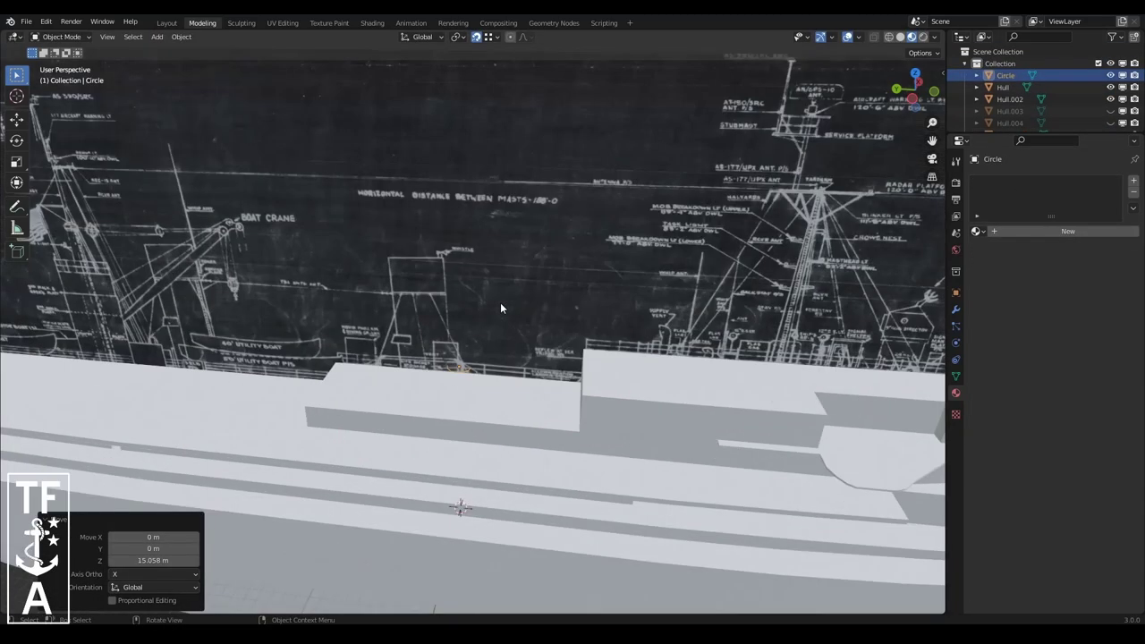
scroll(500, 302, up, 3)
key(g)
- Size the circle to the funnel width and extrude it upward into a cylinder
key(Tab)
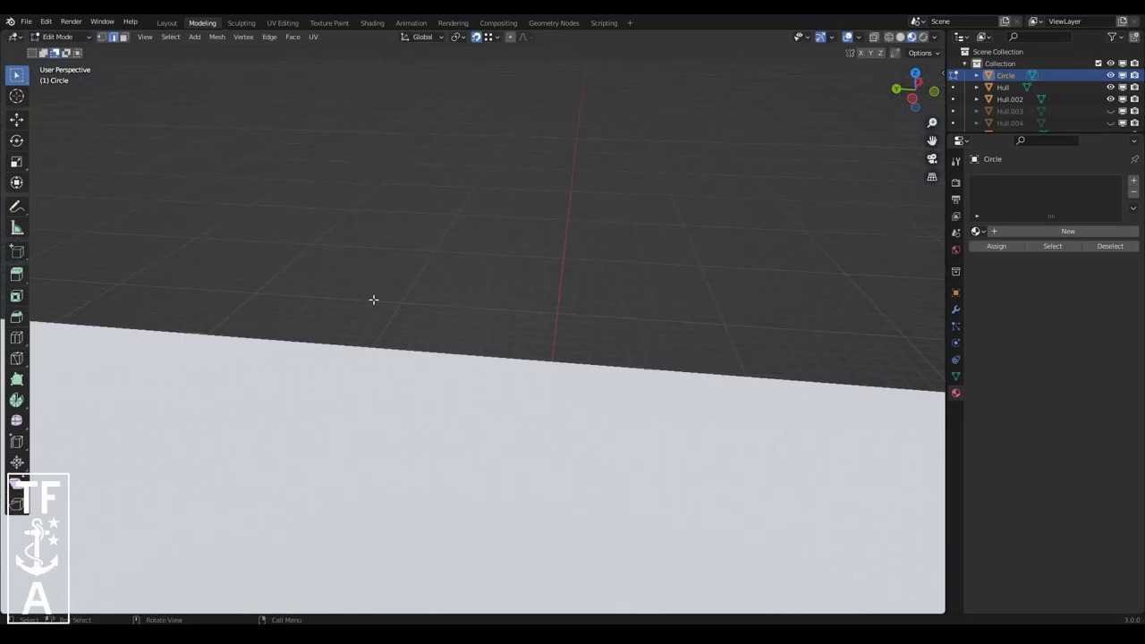
scroll(434, 316, up, 3)
click(555, 349)
key(e)
key(Return)
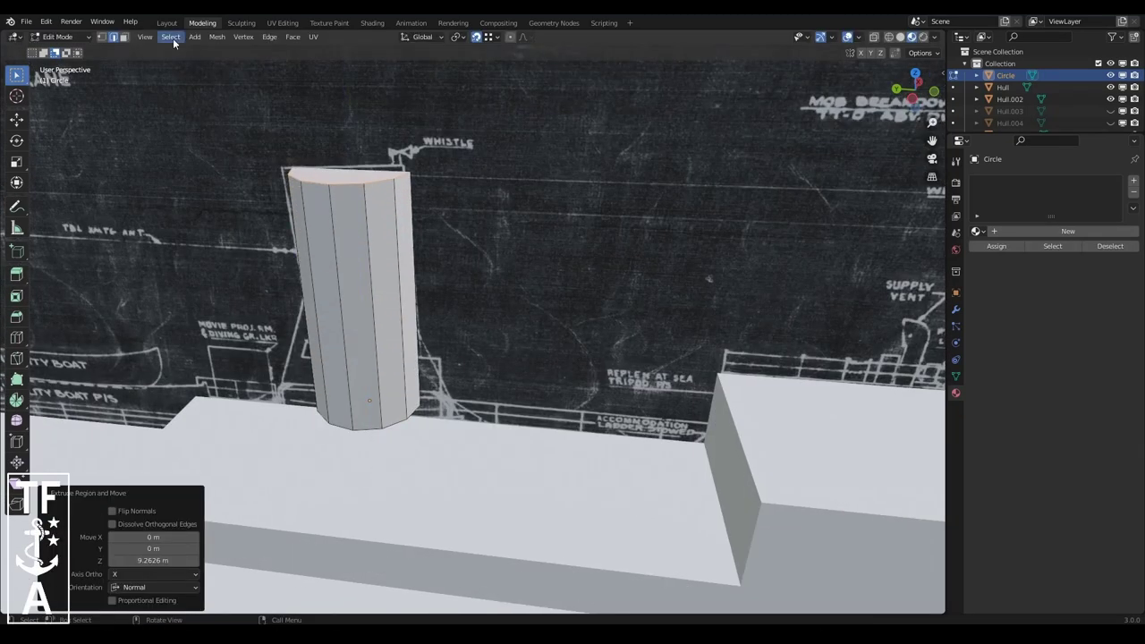
- From the left side view, offset the funnel's top ring along Y to rake it
click(144, 37)
click(320, 266)
scroll(541, 533, up, 8)
key(g)
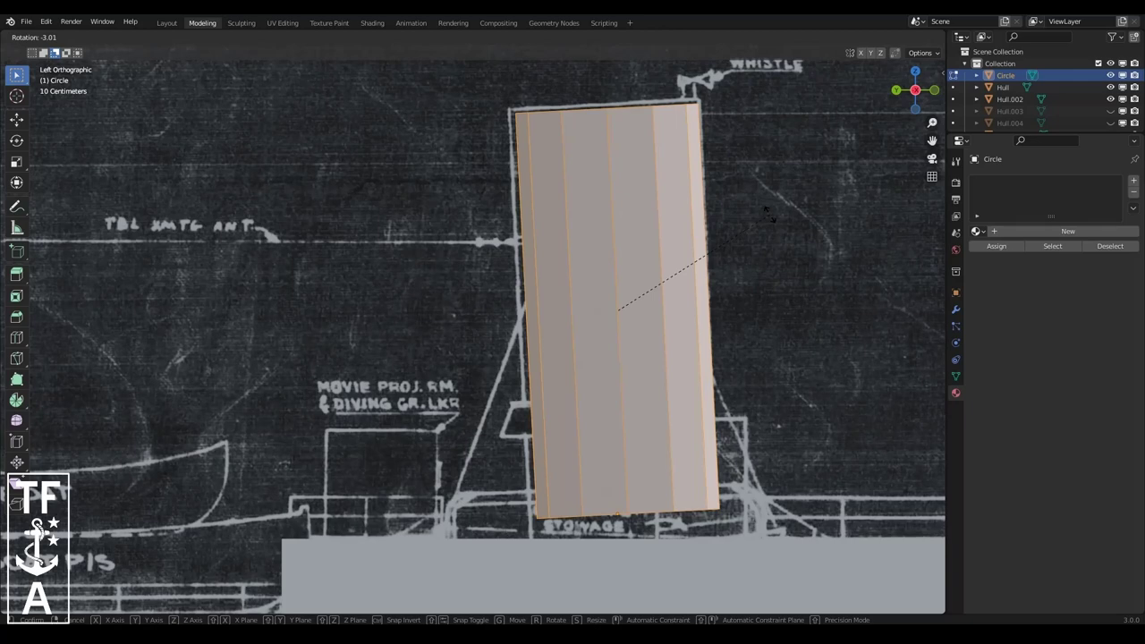
click(768, 211)
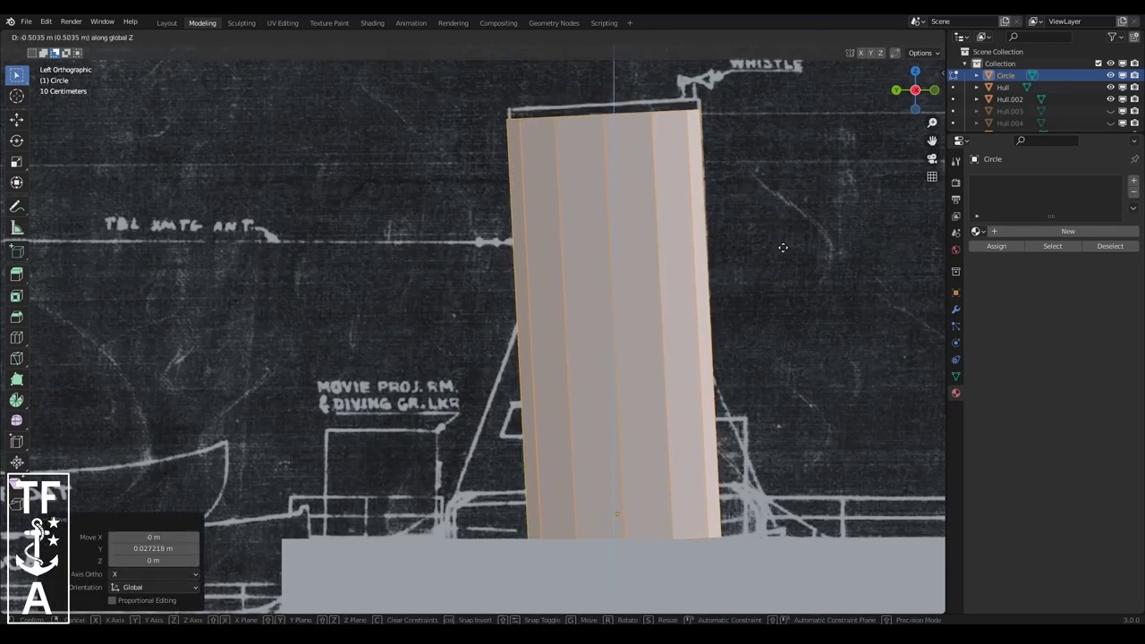
click(787, 250)
scroll(722, 241, down, 1)
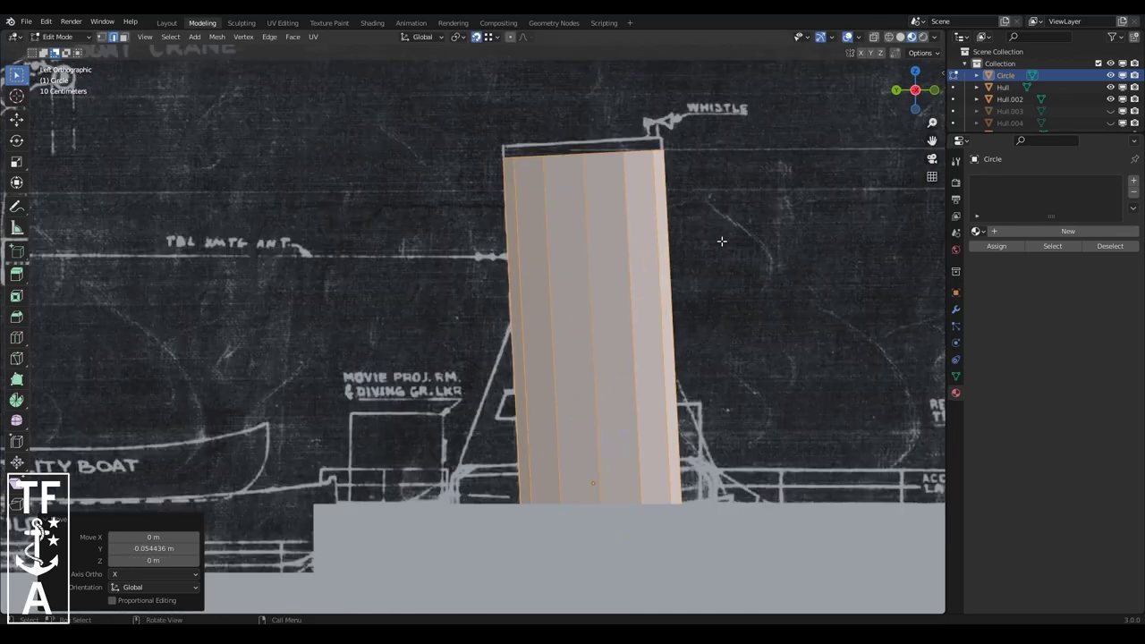
key(ctrl+z)
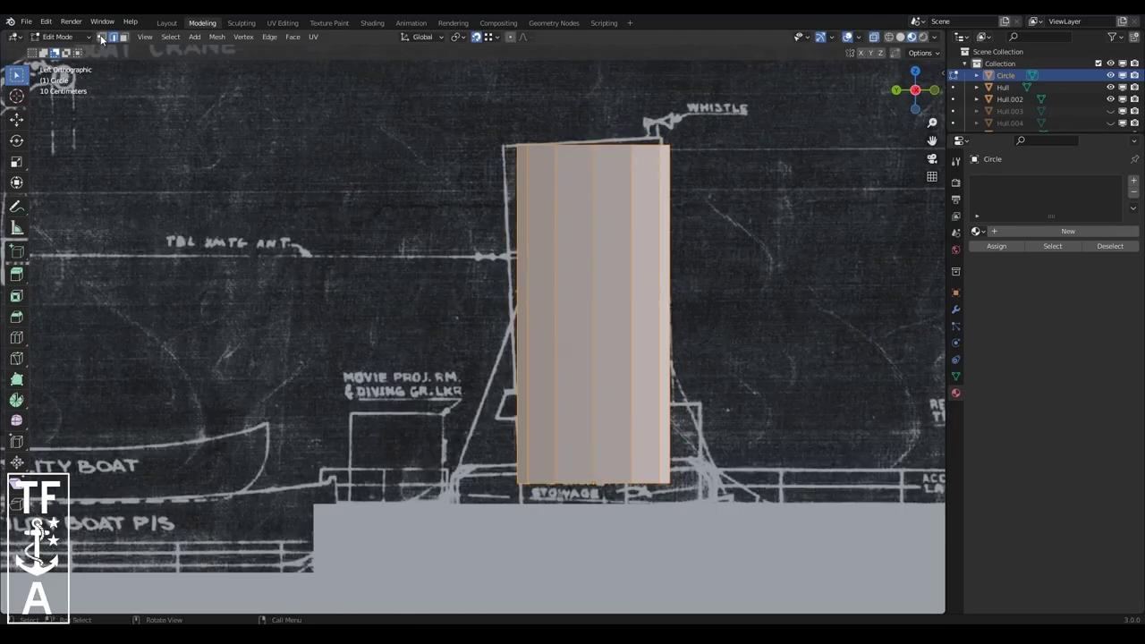
- Rotate the funnel to the blueprint angle and lower it onto the deck
key(r)
click(734, 265)
key(g)
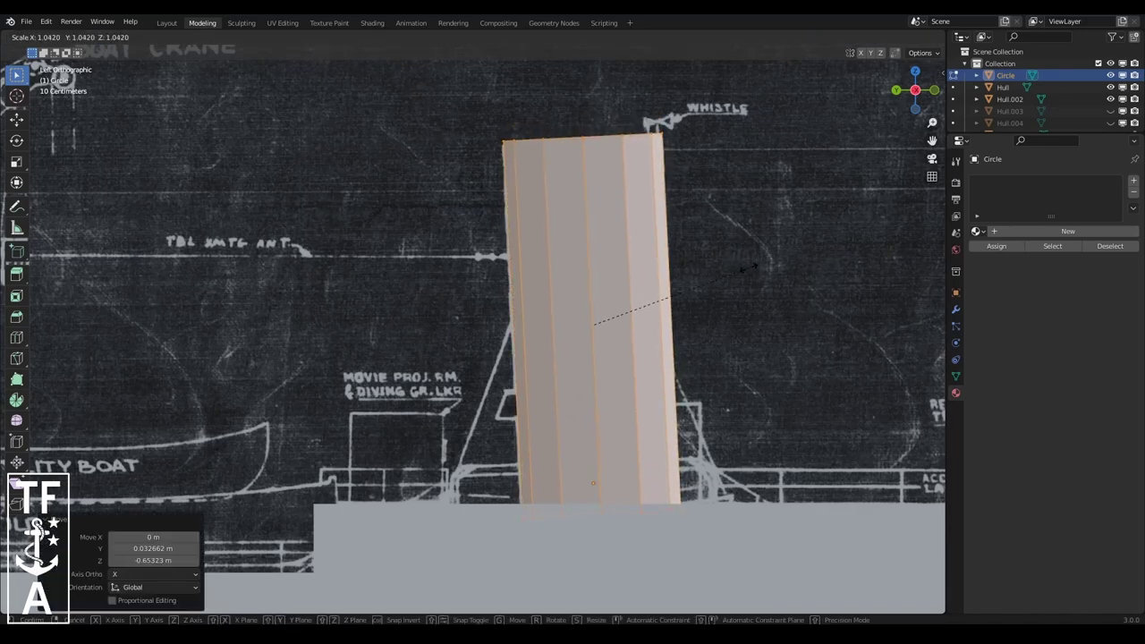
click(750, 267)
key(g)
click(750, 276)
- Delete the funnel's selected faces and view it in perspective
right_click(626, 445)
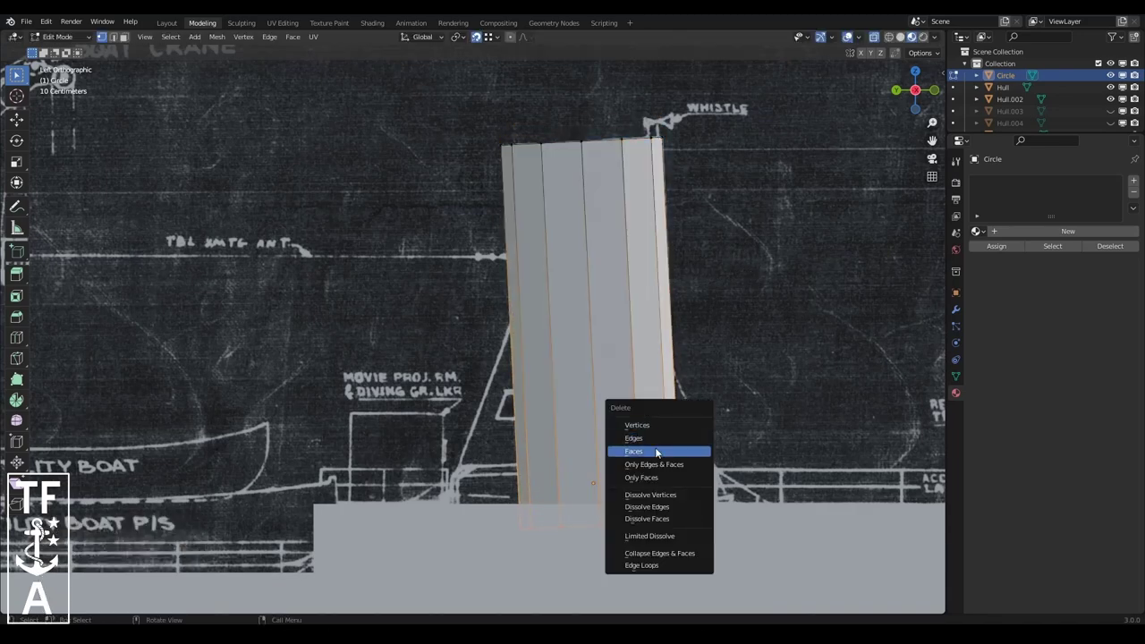
click(626, 445)
scroll(574, 343, down, 5)
middle_drag(574, 343, 700, 149)
scroll(701, 149, up, 5)
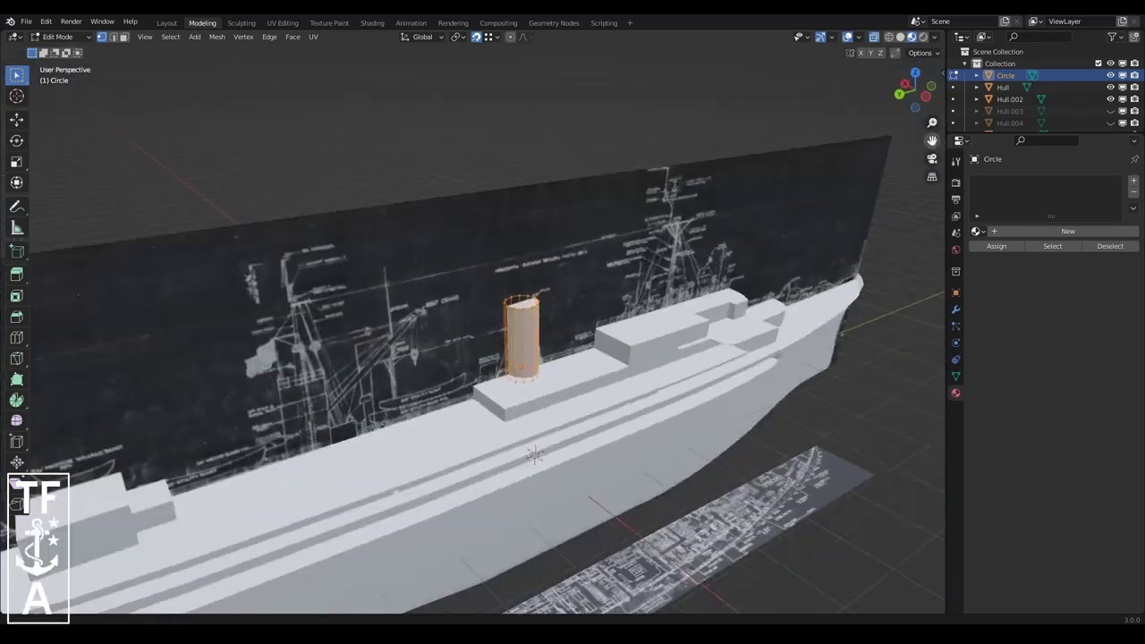
scroll(670, 383, up, 3)
- Narrow the funnel along the X axis to match the blueprint
key(s)
key(x)
click(650, 369)
middle_drag(650, 370, 806, 367)
key(s)
key(x)
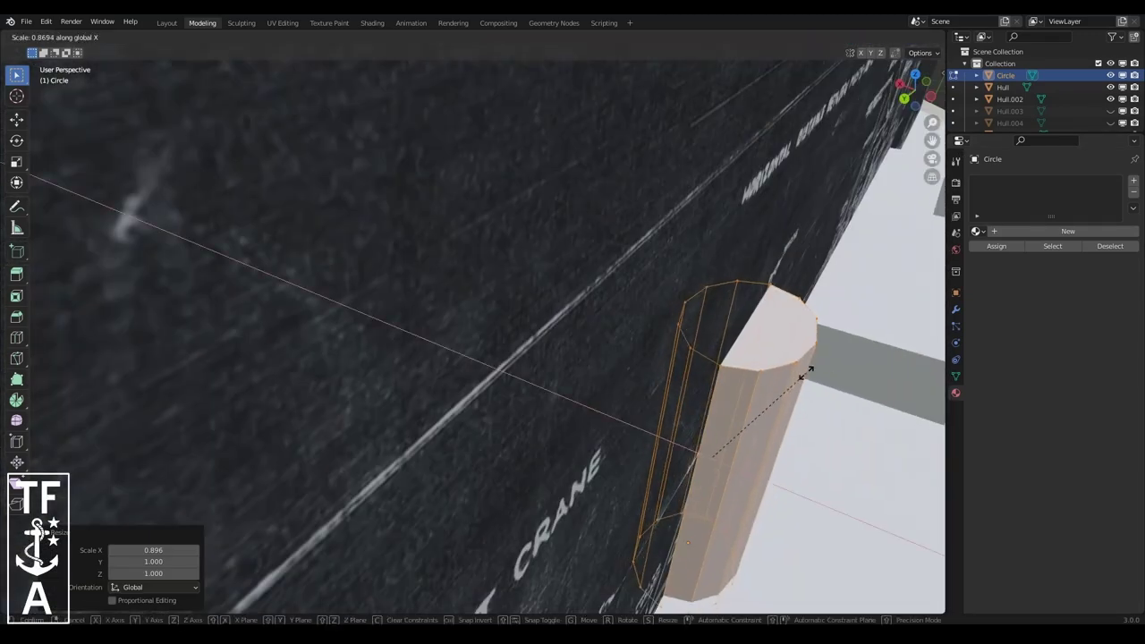
- Frame the funnel in side view, return to Object Mode and duplicate it
key(KP_3)
click(144, 37)
click(313, 192)
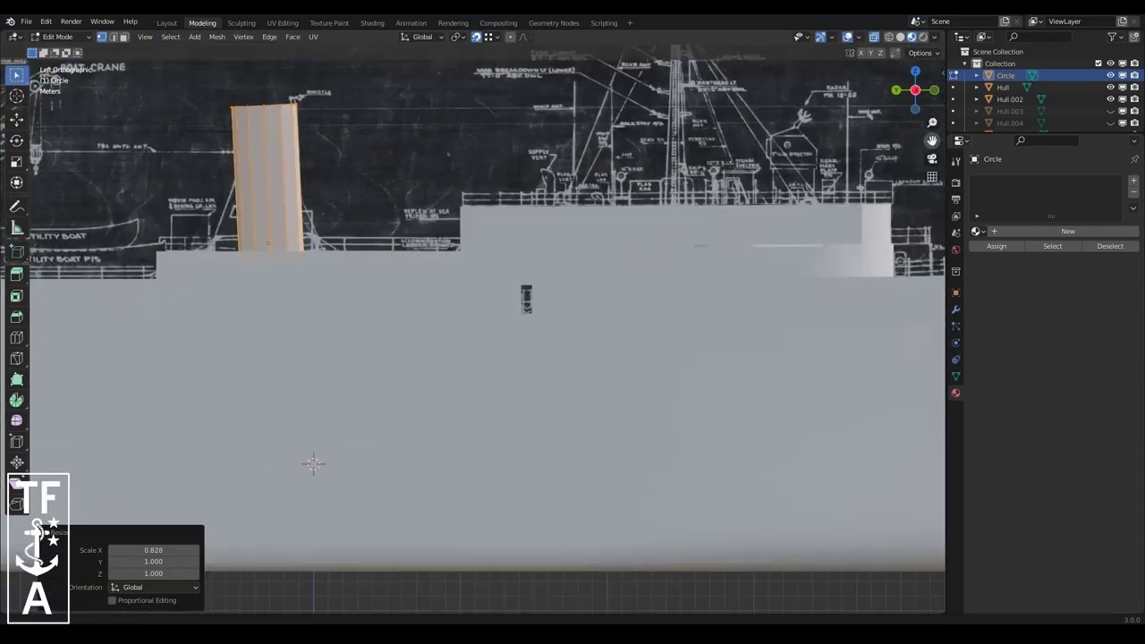
click(57, 36)
click(75, 51)
key(shift+d)
- Move the funnel copy along Y to the blueprint's second funnel position
key(y)
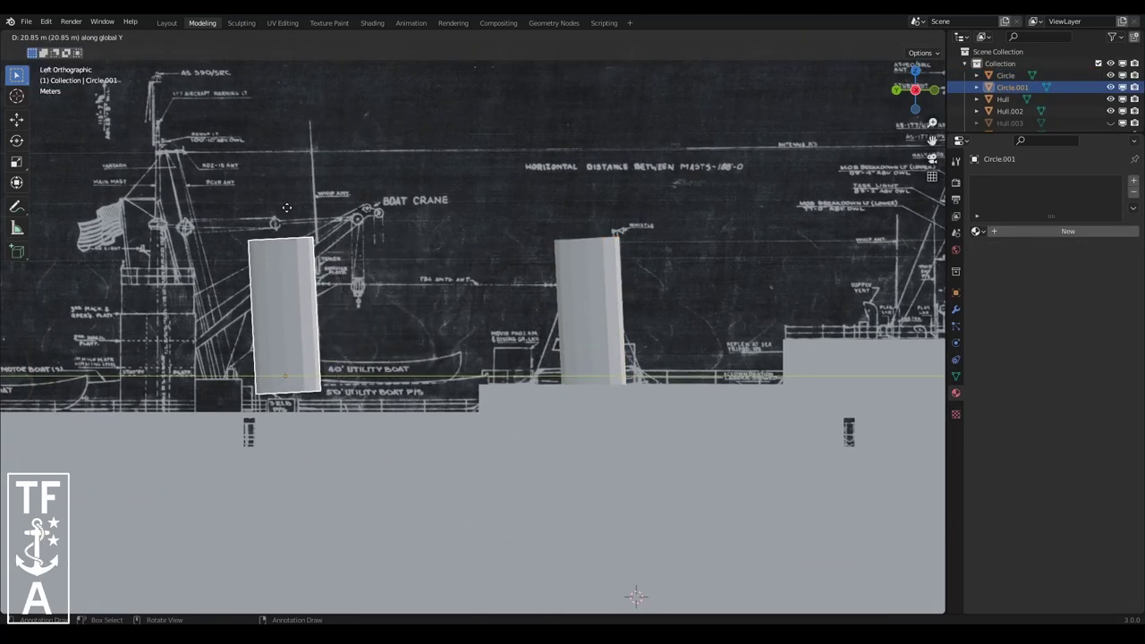
click(287, 207)
scroll(286, 207, up, 2)
shift+middle_drag(126, 412, 331, 374)
- Make an extra copy of the second funnel, then delete it
key(Tab)
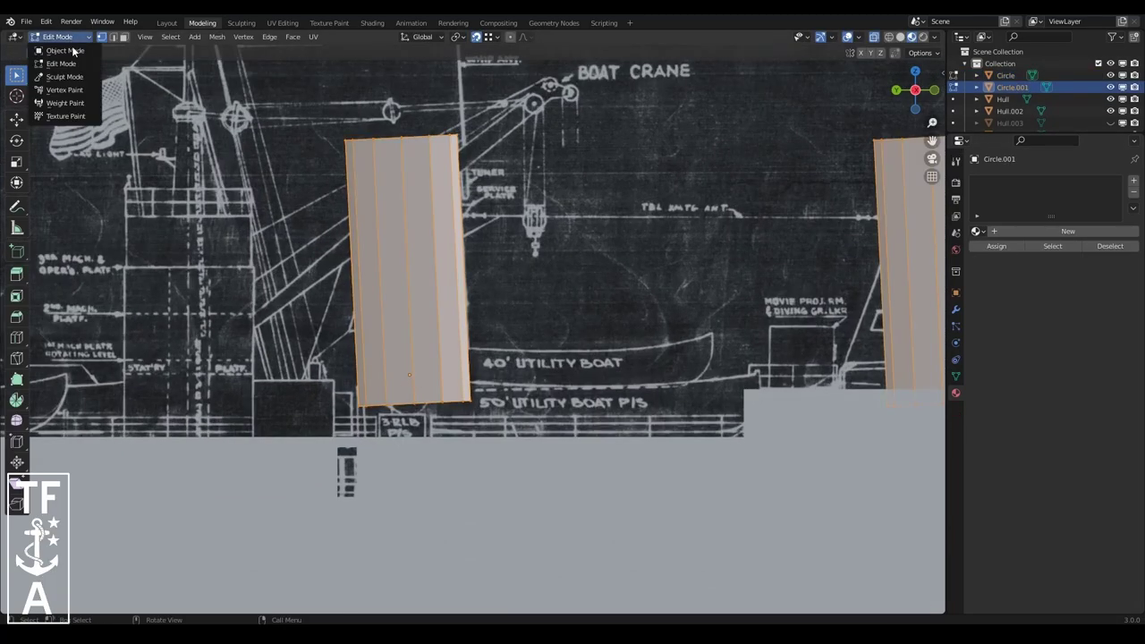
click(75, 51)
key(shift+d)
click(410, 430)
click(488, 37)
scroll(452, 179, up, 3)
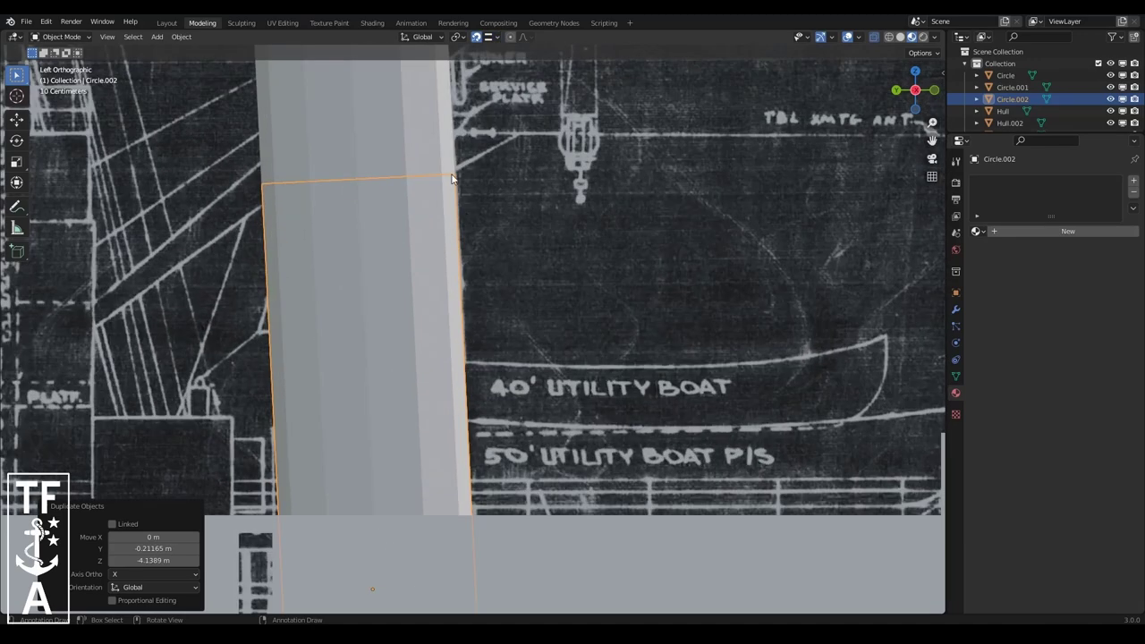
key(g)
scroll(469, 379, down, 3)
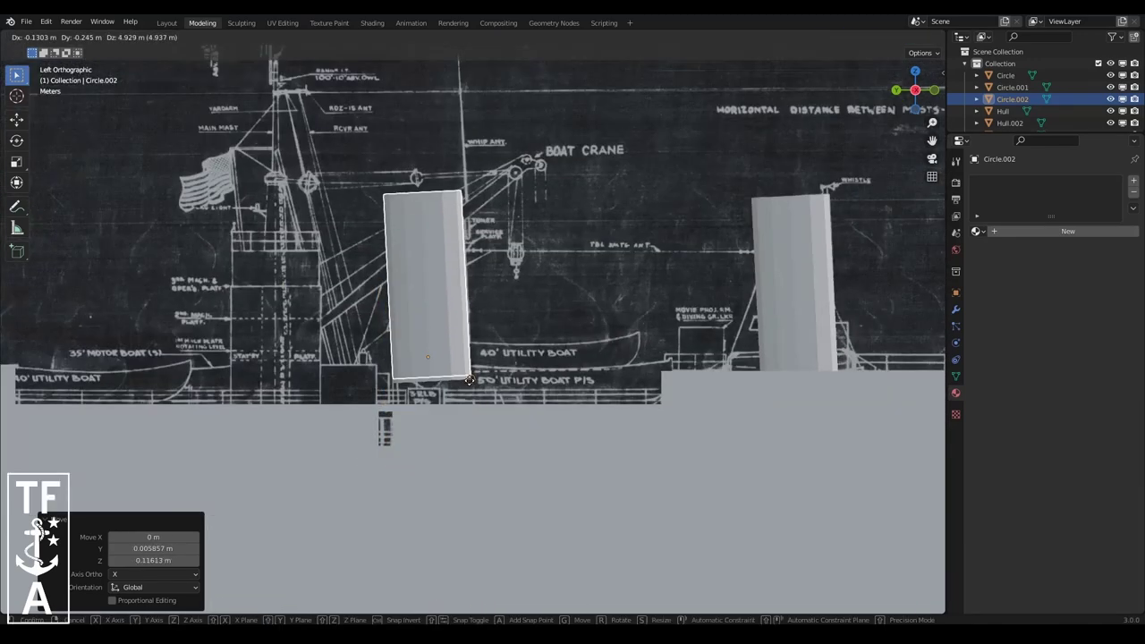
scroll(469, 379, up, 3)
key(Escape)
key(Delete)
- Reposition the second funnel's geometry in Edit Mode
click(61, 37)
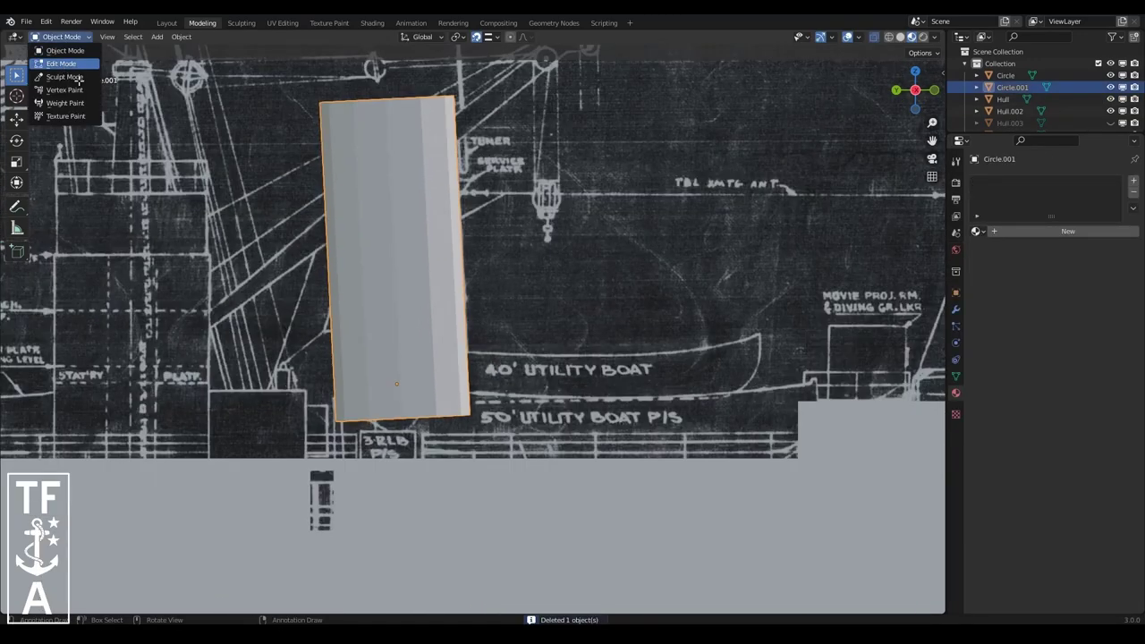
click(60, 64)
scroll(580, 377, up, 2)
key(g)
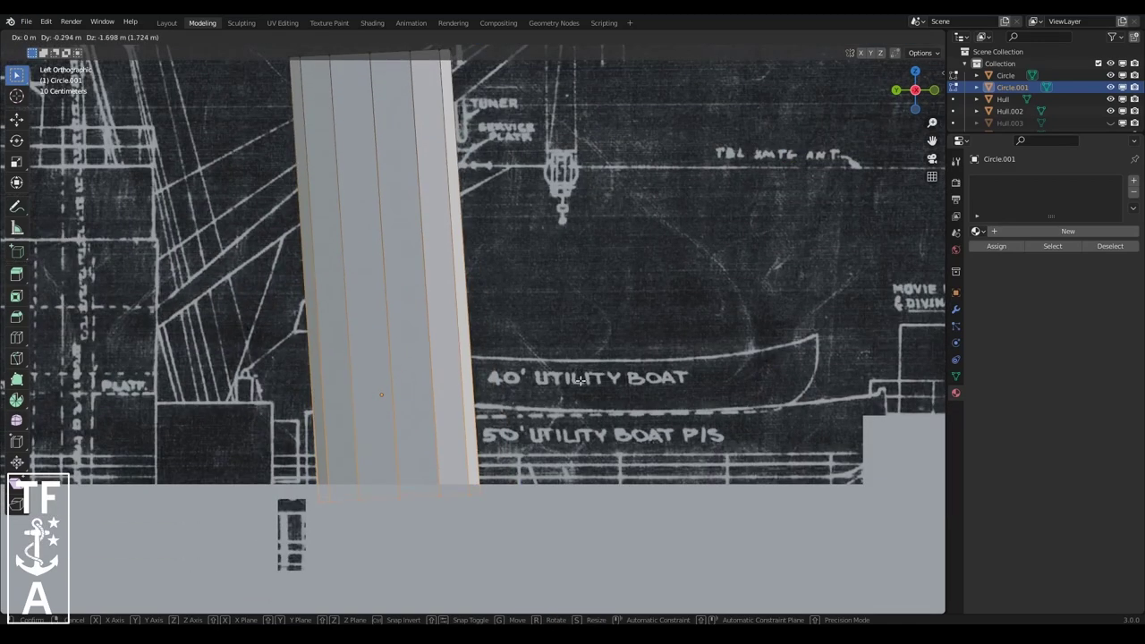
click(580, 379)
scroll(580, 379, down, 3)
key(g)
right_click(580, 328)
middle_drag(580, 329, 793, 105)
scroll(793, 105, down, 4)
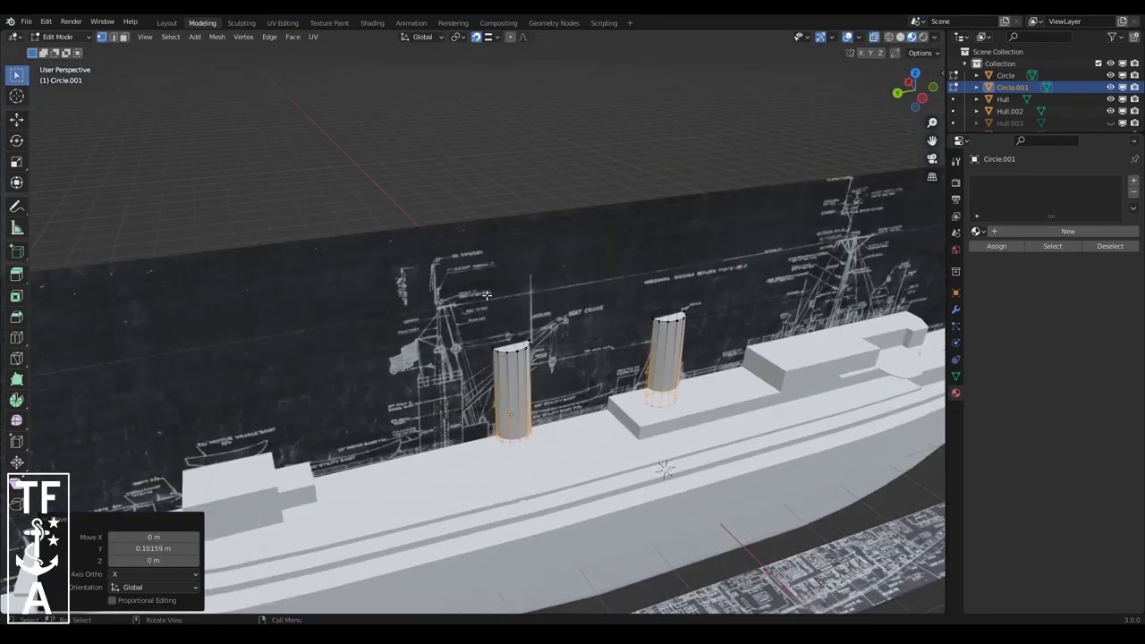
- Select the funnels' top rim edges and mark them sharp
key(a)
click(217, 37)
click(334, 276)
scroll(537, 358, up, 3)
key(3)
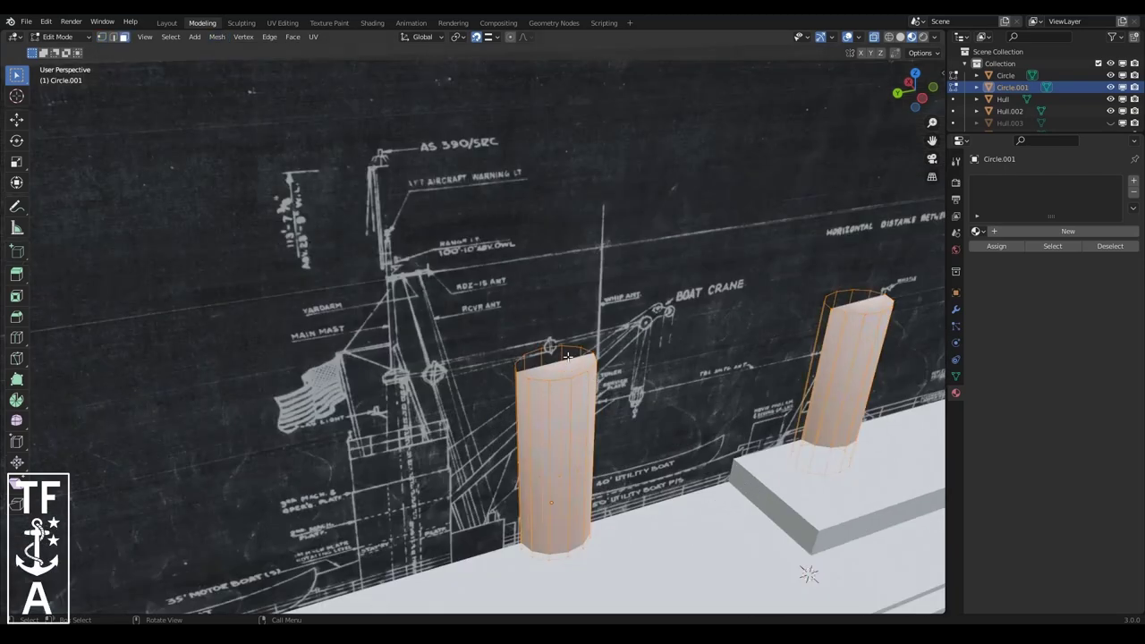
right_click(536, 526)
click(535, 527)
- Apply smooth shading to the funnels and go back to Object Mode
click(217, 37)
click(359, 386)
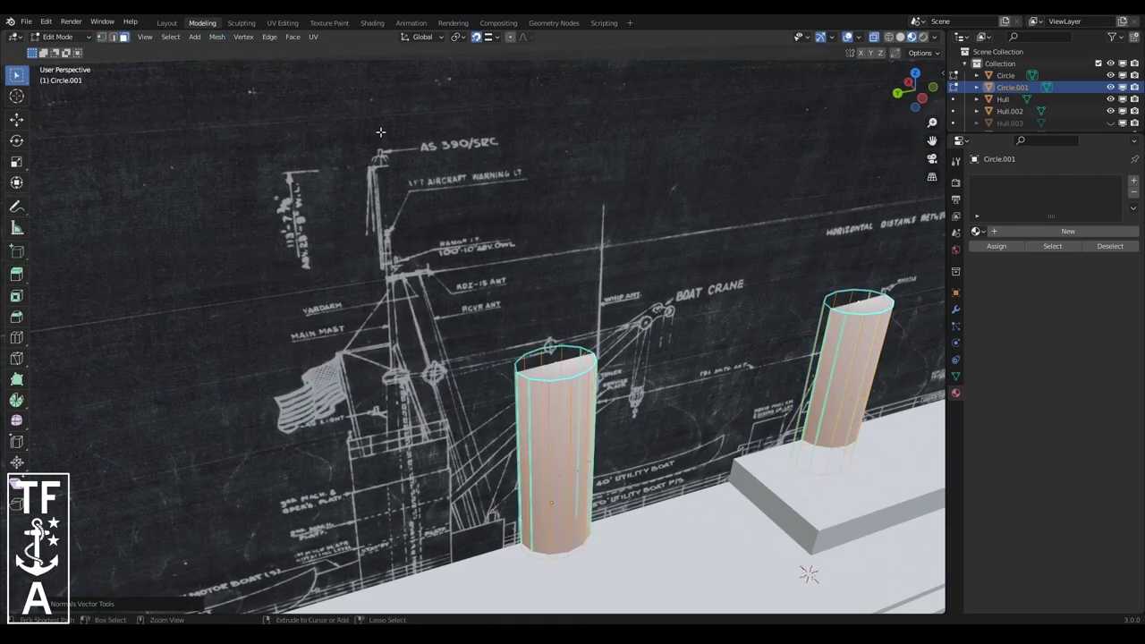
key(alt+a)
key(ctrl+e)
click(544, 358)
click(60, 37)
click(58, 40)
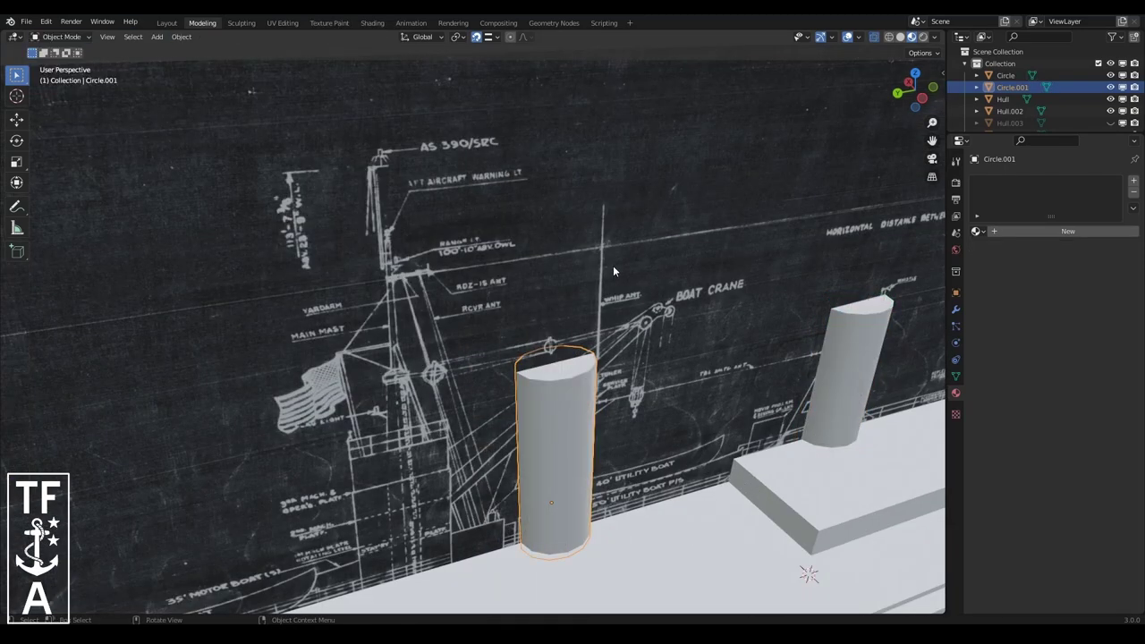
- Smooth the funnels' normals from the mesh Normals menu
middle_drag(613, 264, 522, 329)
click(61, 64)
click(216, 36)
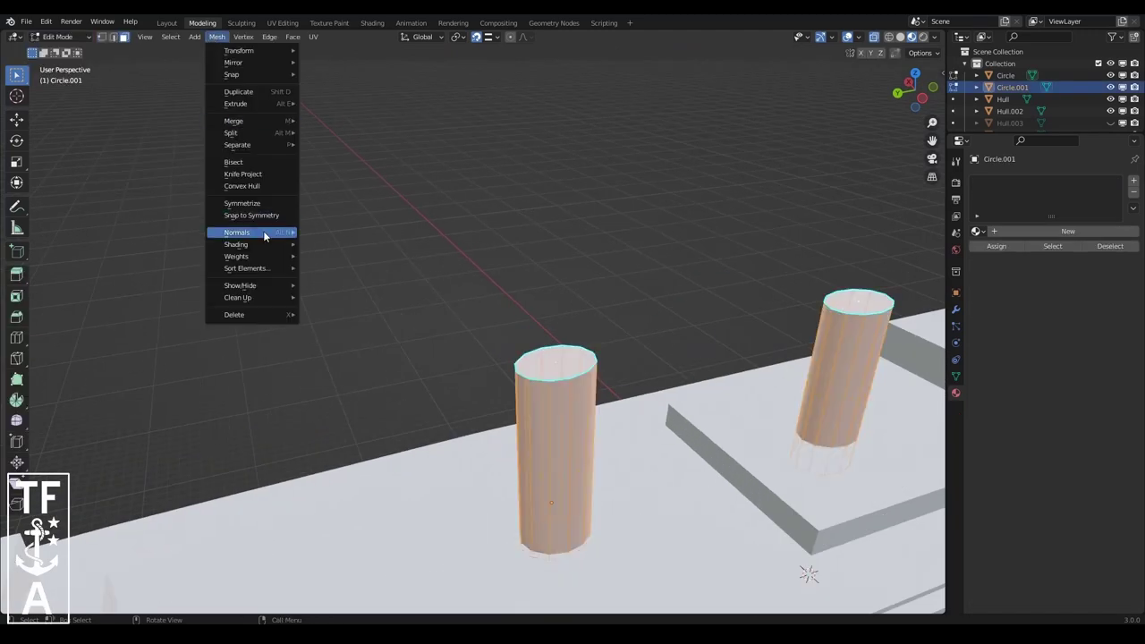
click(358, 268)
key(Tab)
drag(909, 87, 918, 95)
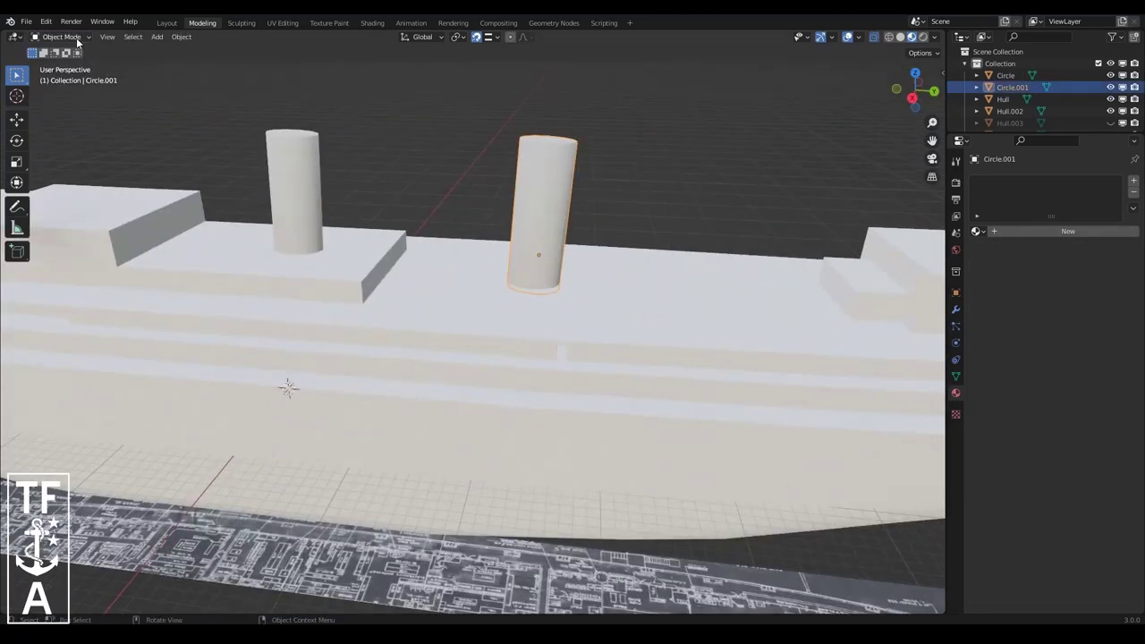
- Turn on see-through viewport shading and smooth the funnels' normal vectors again
click(873, 37)
click(935, 37)
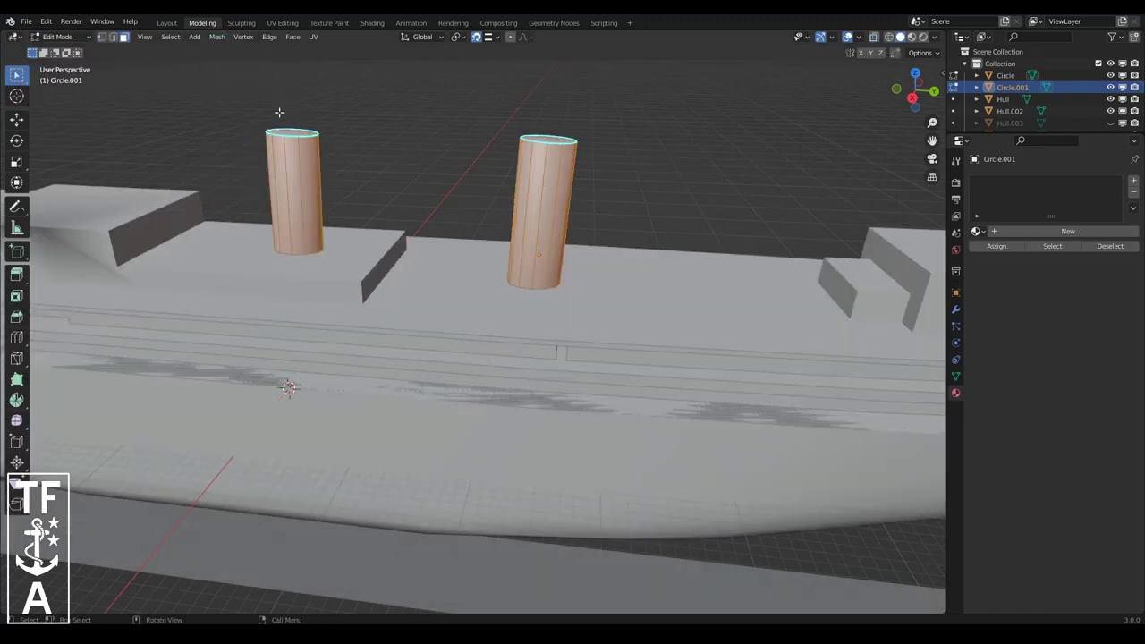
click(217, 37)
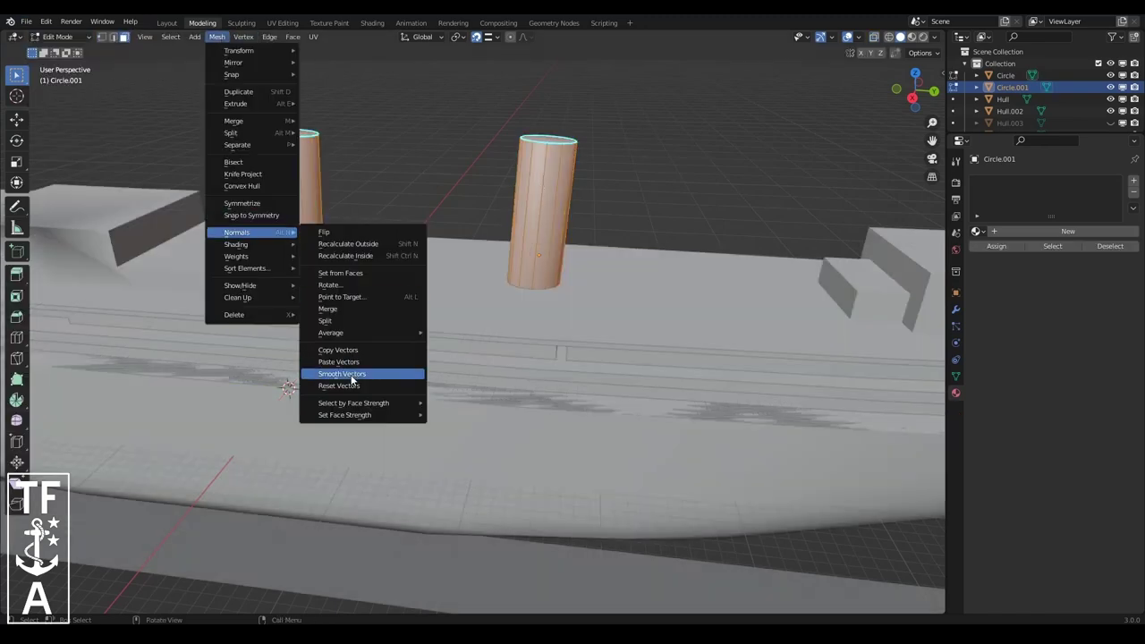
click(356, 379)
key(Tab)
click(232, 268)
- Adjust the hull's normals, add an edge shading mark, and return to Object Mode
key(Tab)
click(216, 37)
mouse_move(237, 232)
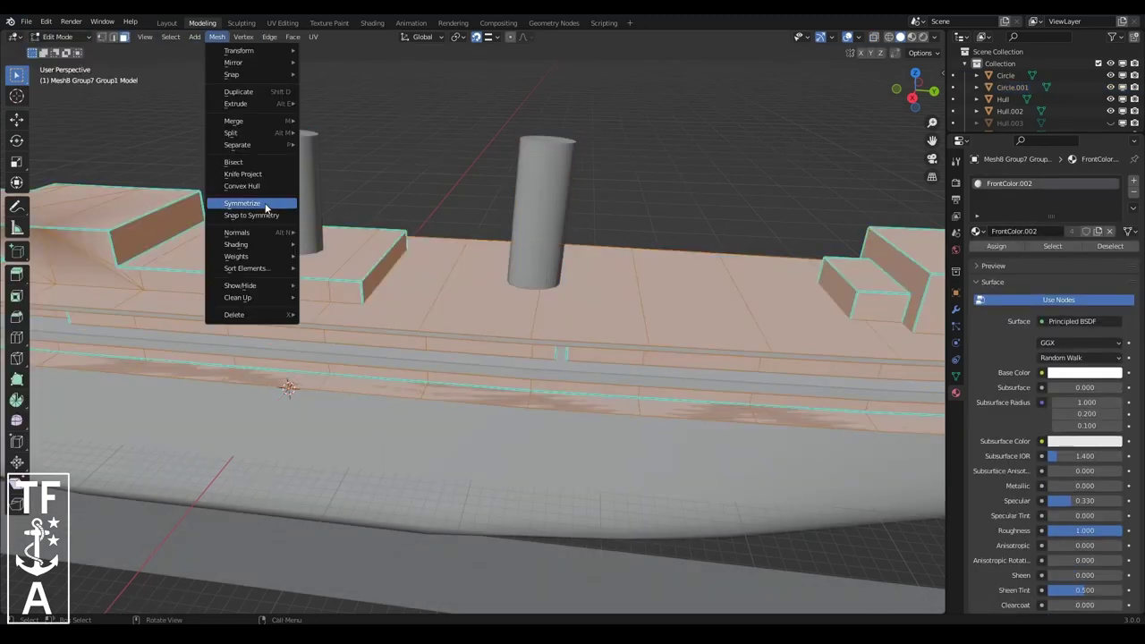
click(358, 387)
key(alt+a)
key(ctrl+e)
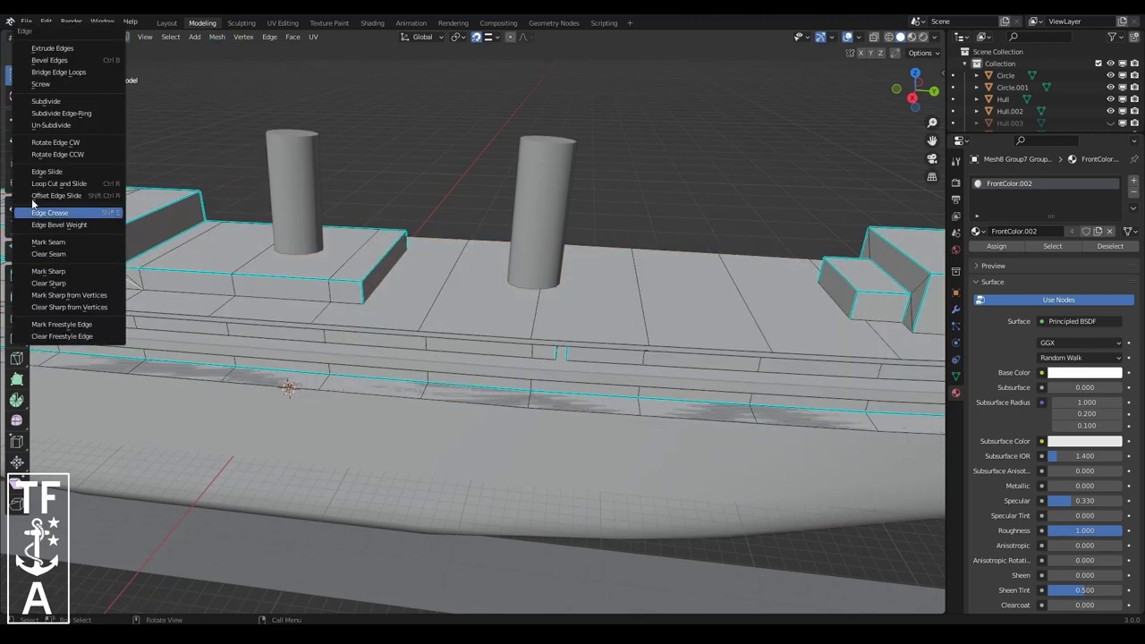
click(77, 209)
click(61, 37)
click(54, 39)
scroll(850, 161, down, 5)
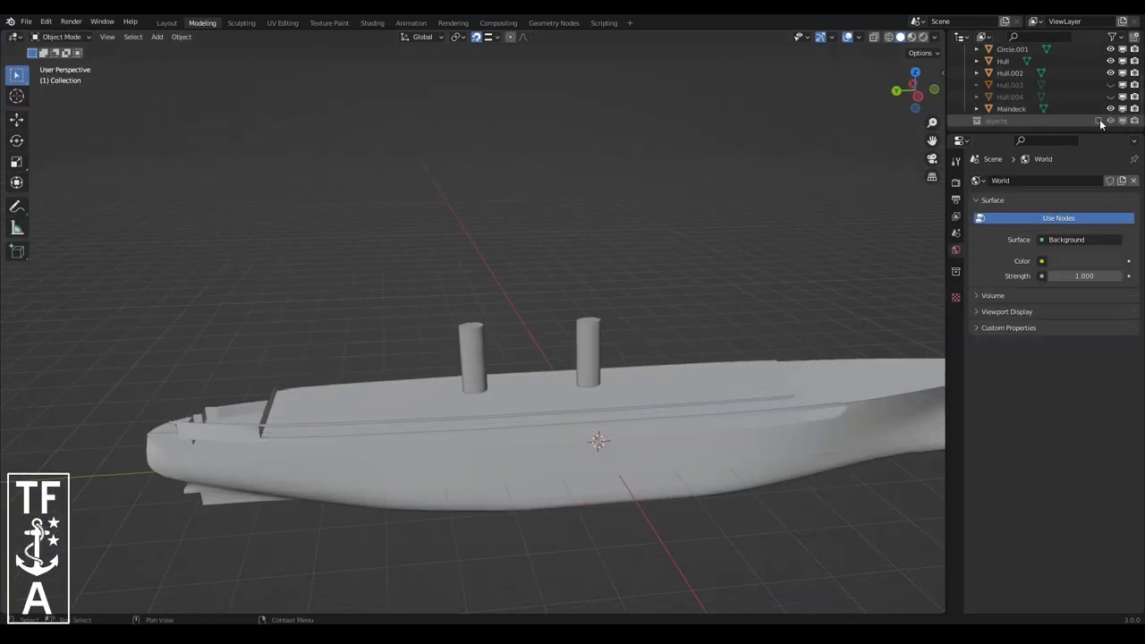
- Move the whole ship model into the main Collection
click(769, 420)
right_click(710, 514)
right_click(687, 380)
click(687, 380)
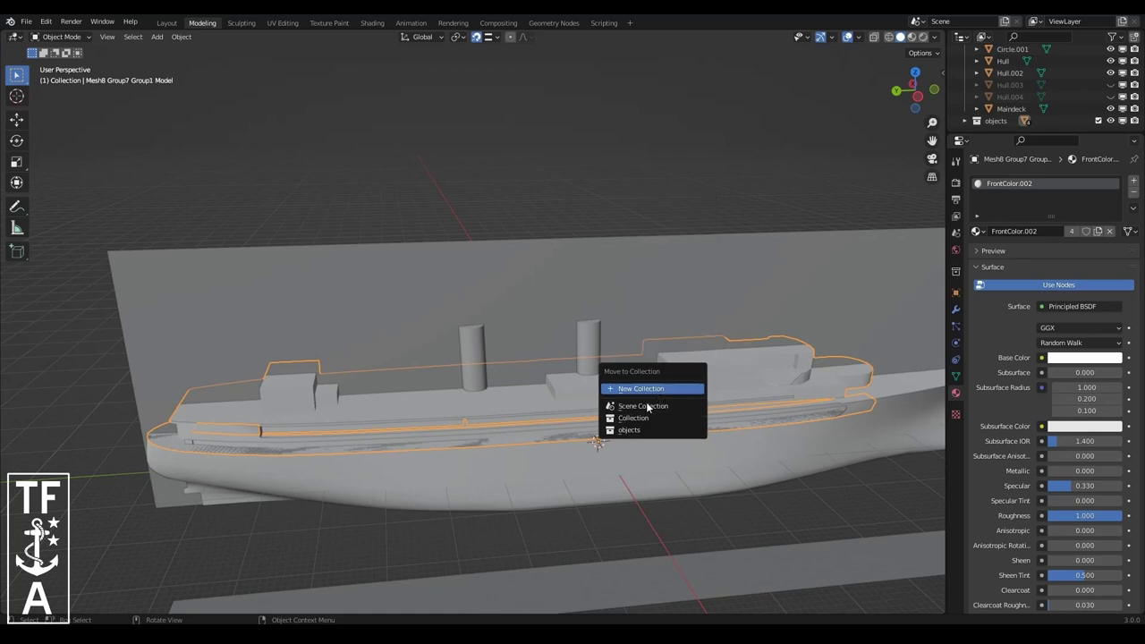
click(649, 407)
- Select all linked Hull geometry in Edit Mode and apply a mesh command to it
click(475, 446)
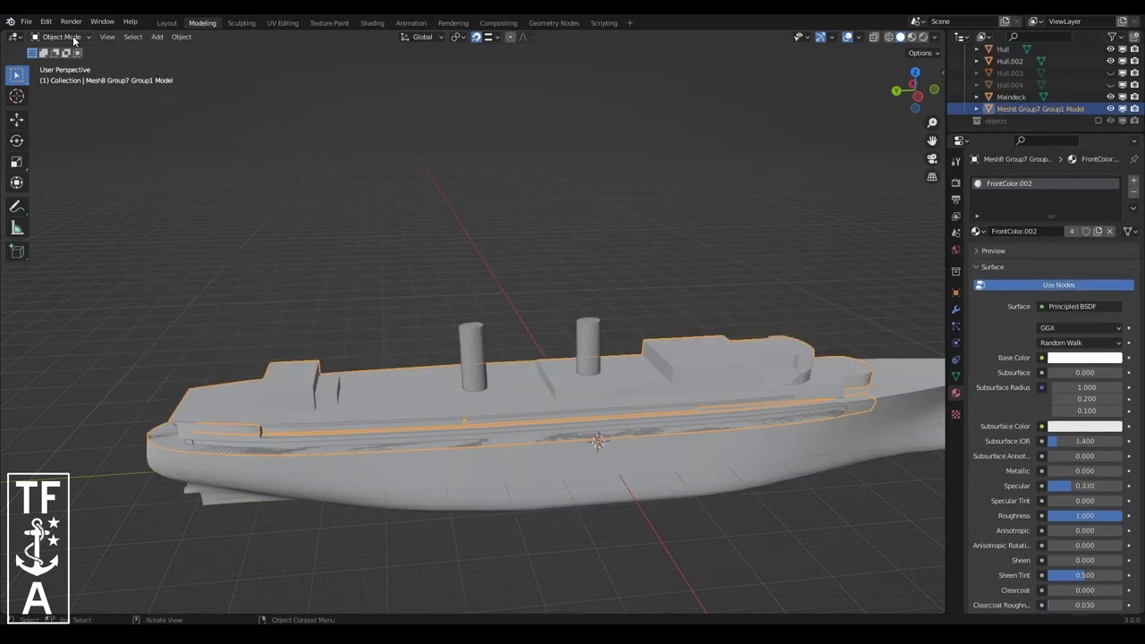
key(Tab)
key(ctrl+l)
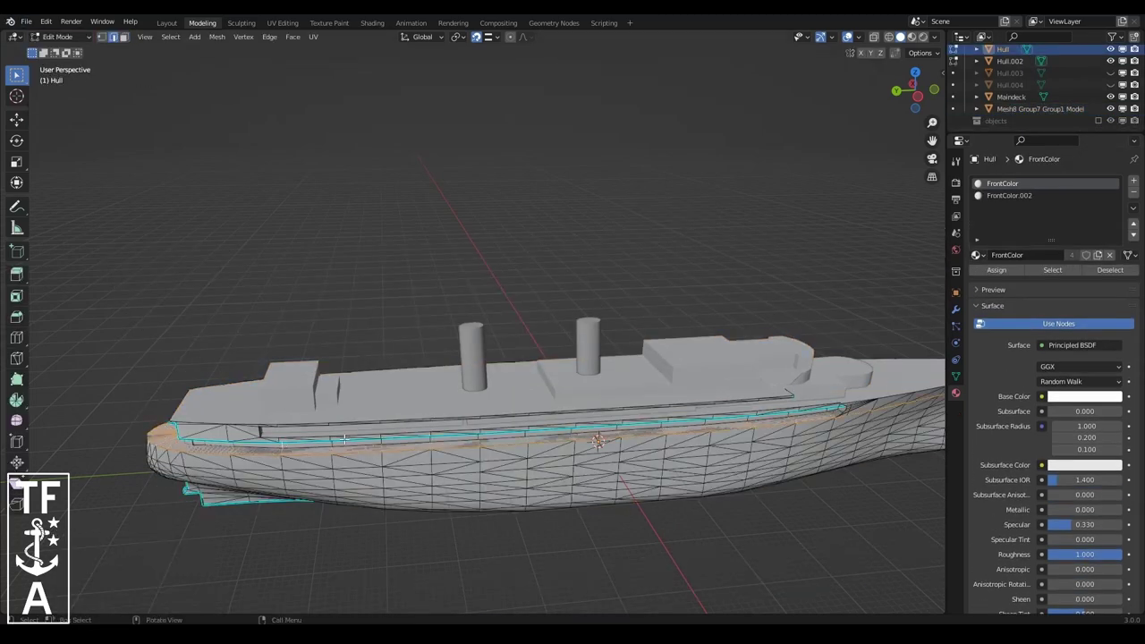
right_click(343, 439)
click(332, 435)
key(Tab)
click(504, 358)
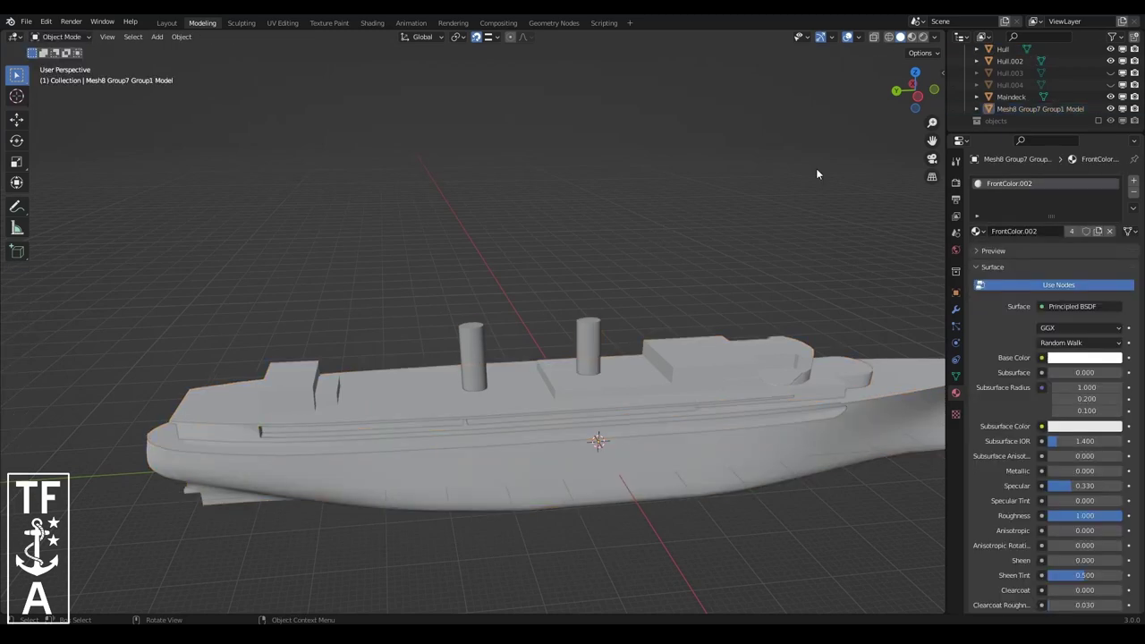
middle_drag(817, 173, 614, 377)
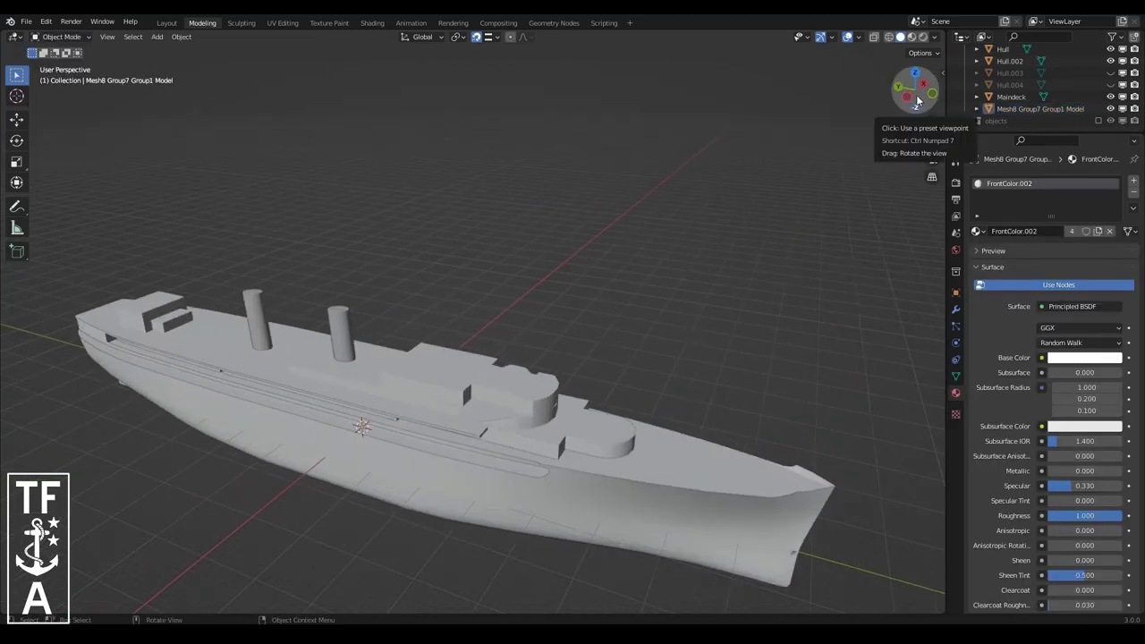
drag(916, 101, 881, 93)
- Run a normals command on the Hull mesh, then return to Object Mode
click(1003, 48)
click(61, 36)
click(66, 60)
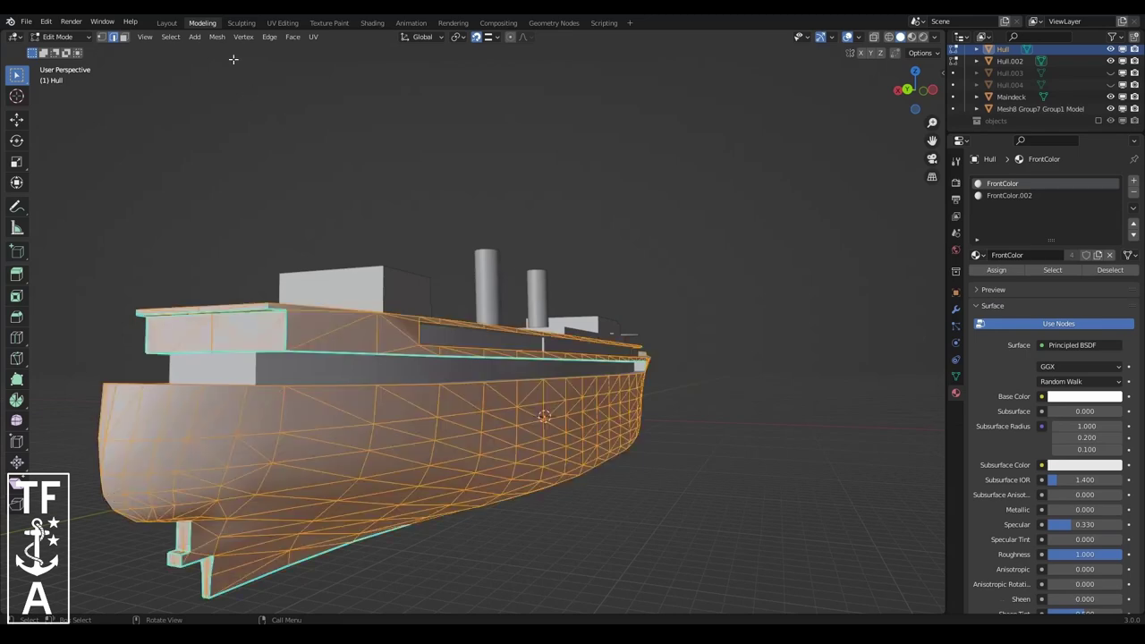
click(216, 37)
click(334, 376)
click(61, 37)
click(59, 49)
- Show the 'objects' blueprint collection and view the ship in Material Preview shading
drag(909, 99, 912, 89)
click(1099, 121)
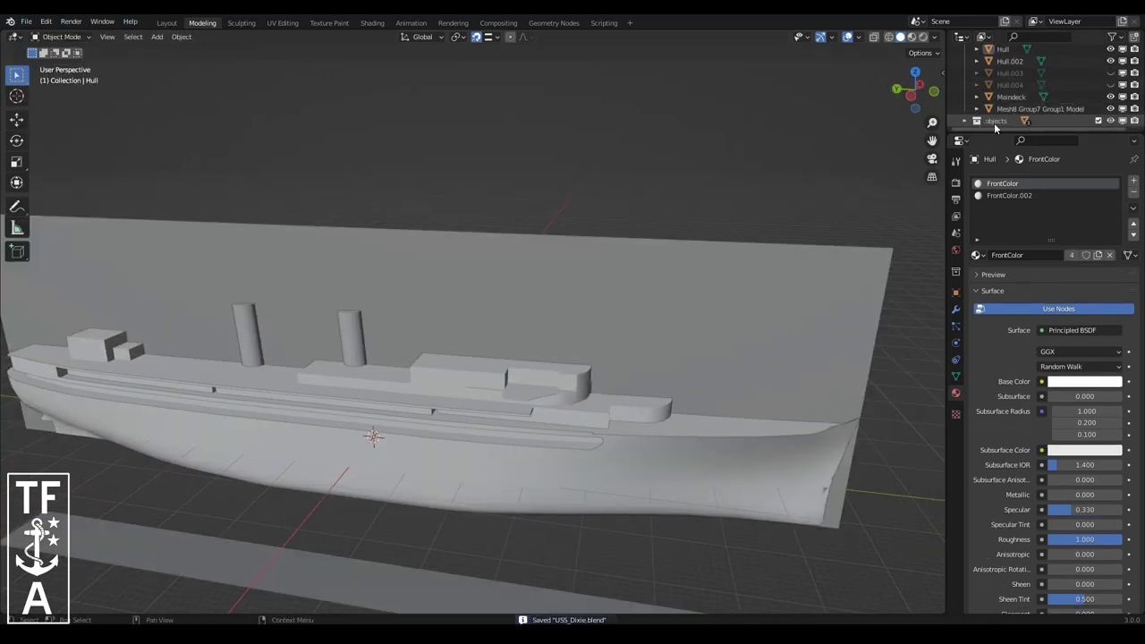
click(911, 38)
click(580, 355)
scroll(467, 268, up, 3)
scroll(467, 268, up, 4)
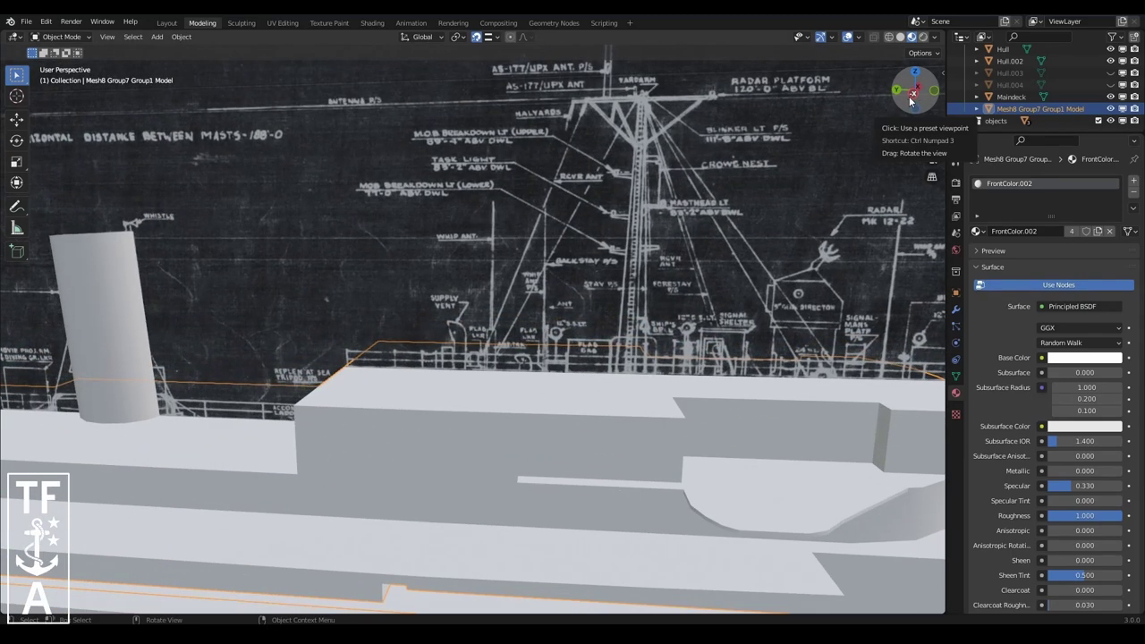
scroll(487, 295, down, 3)
shift+middle_drag(487, 295, 486, 296)
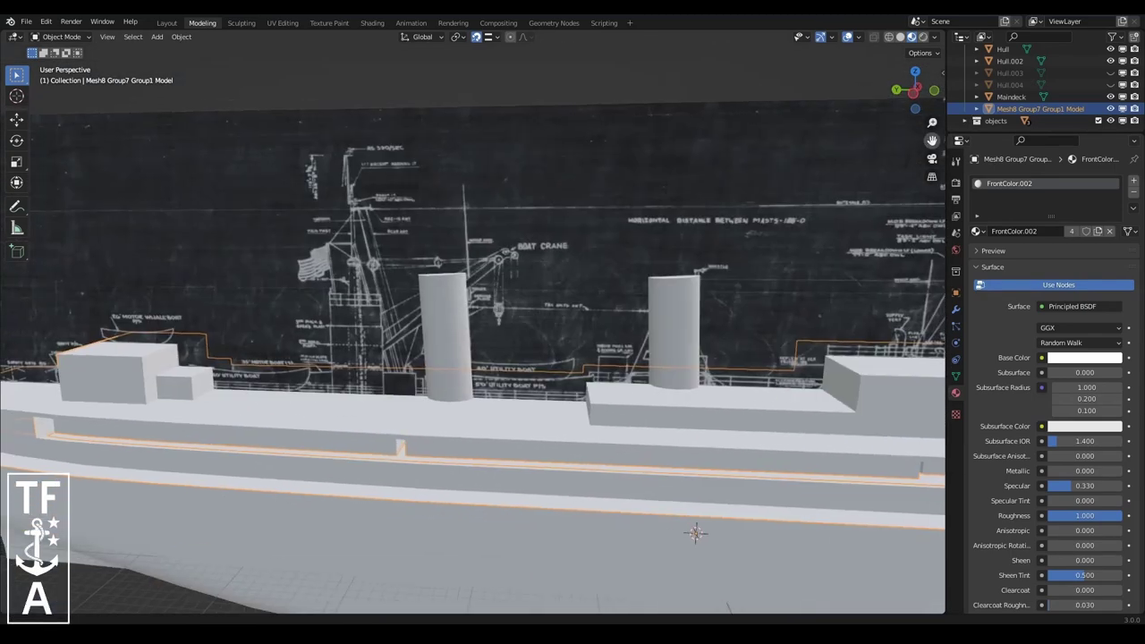
scroll(487, 296, up, 3)
scroll(486, 302, down, 3)
scroll(487, 302, down, 4)
middle_drag(614, 204, 904, 89)
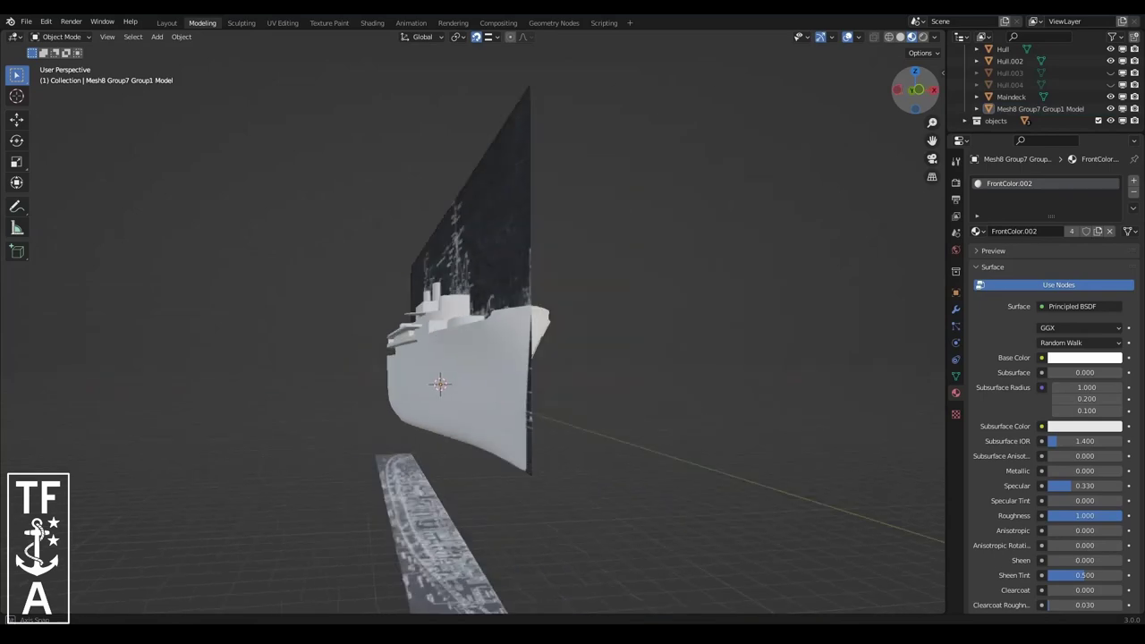
click(605, 323)
middle_drag(605, 323, 883, 155)
drag(913, 90, 966, 93)
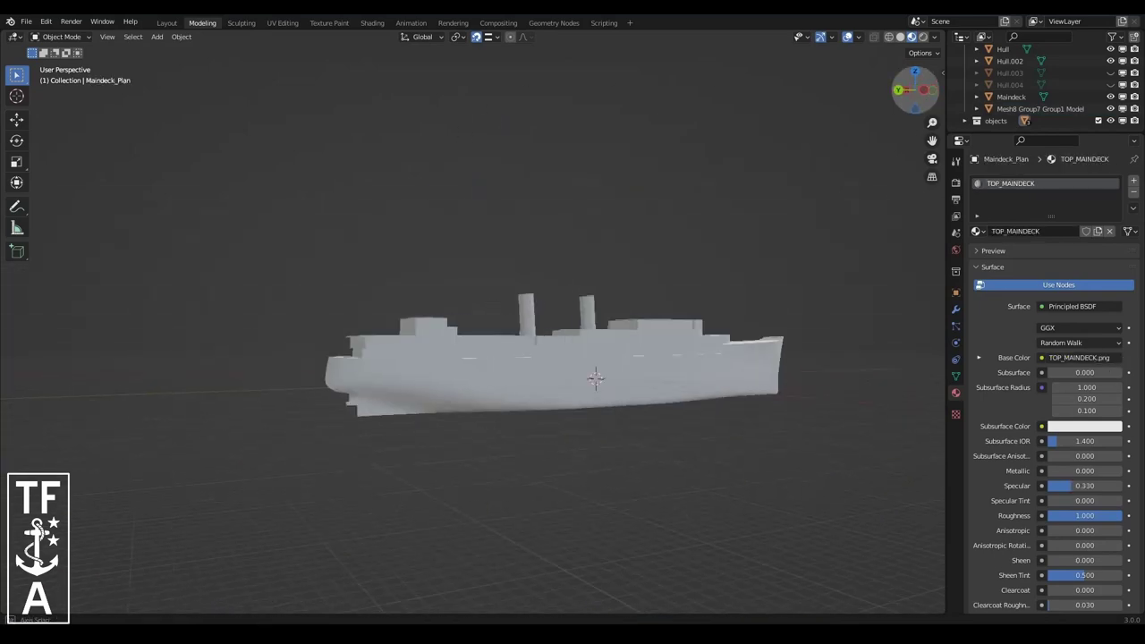
- Select Side_Plan, switch to the Left viewpoint, and zoom in on the blueprint's stern
click(456, 258)
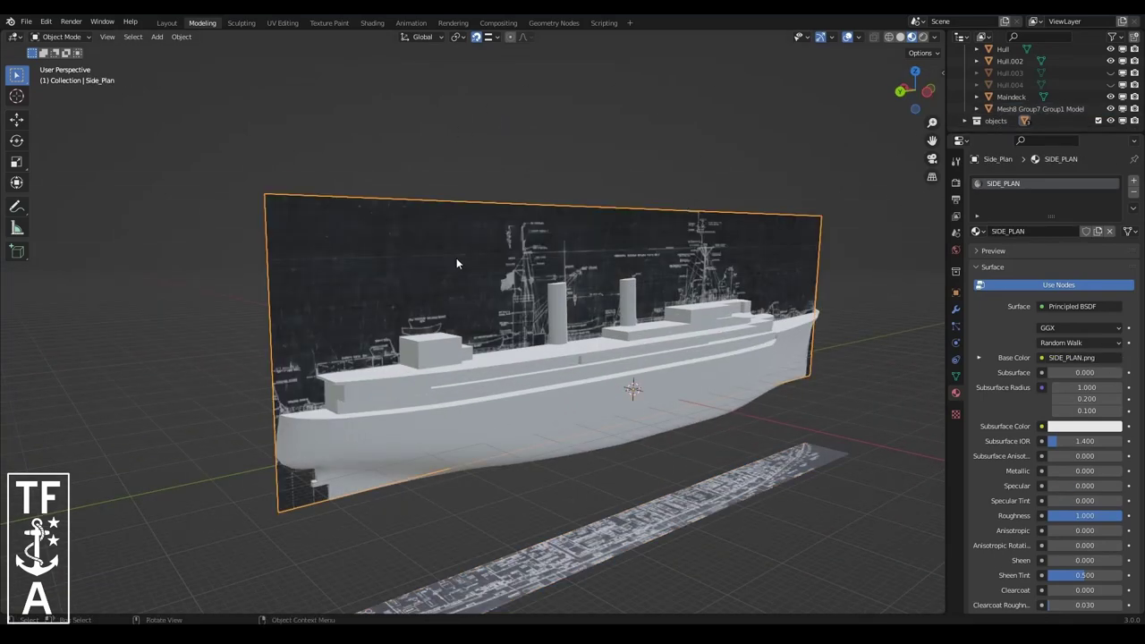
click(106, 37)
click(286, 252)
scroll(472, 334, up, 2)
shift+middle_drag(76, 508, 374, 371)
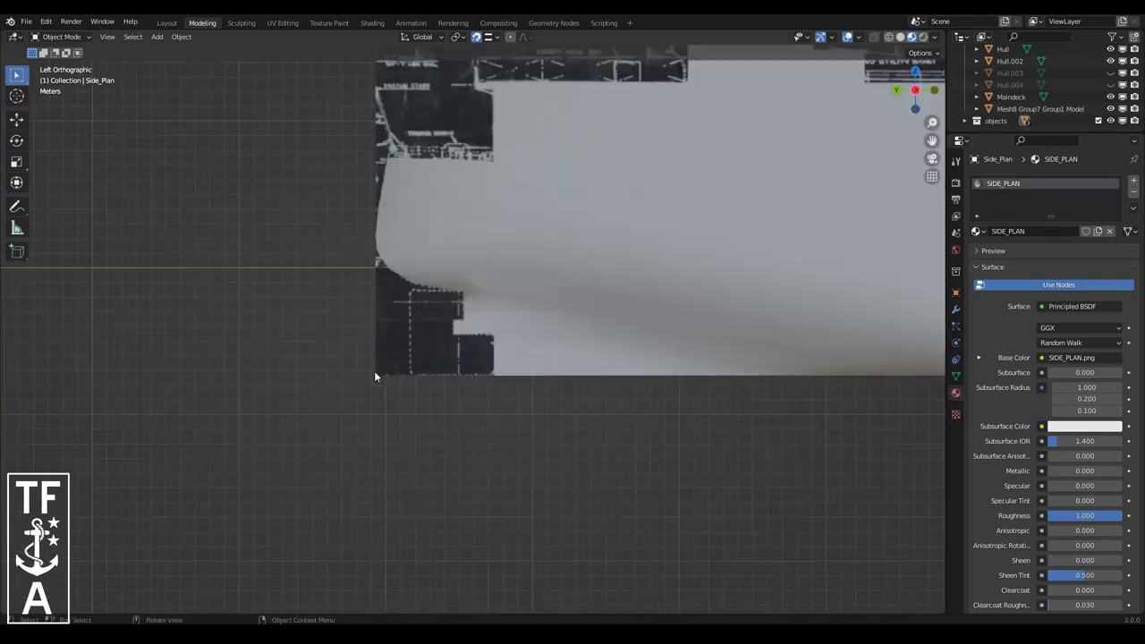
scroll(374, 371, up, 3)
- Add a circle mesh placed at the stern propeller shaft
scroll(573, 324, up, 2)
click(157, 36)
click(268, 72)
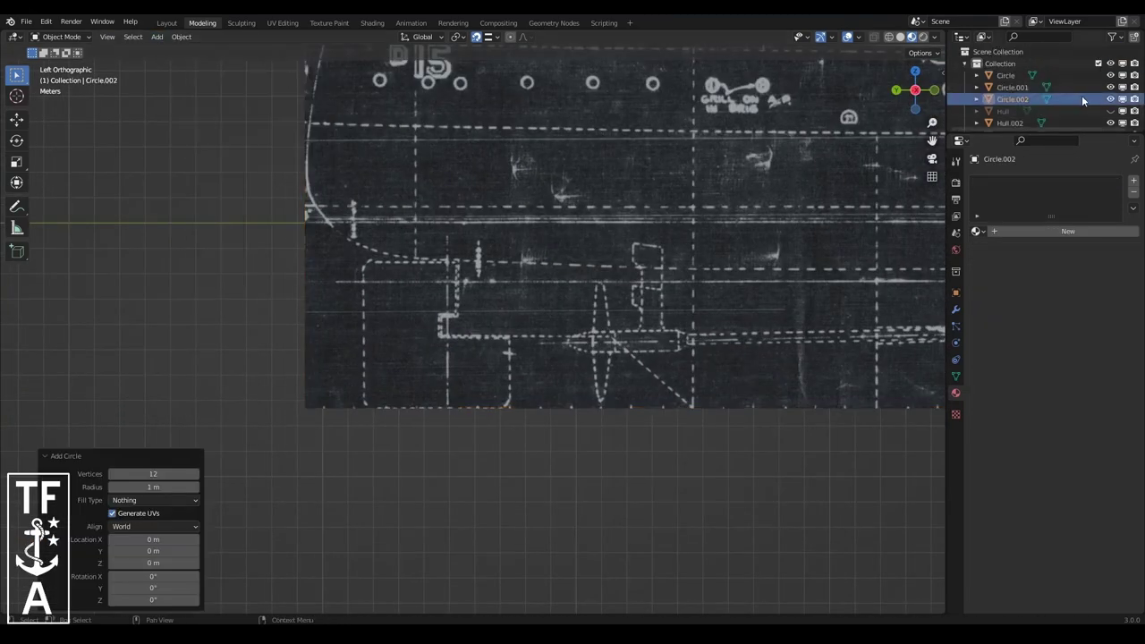
scroll(567, 245, down, 4)
scroll(887, 333, down, 1)
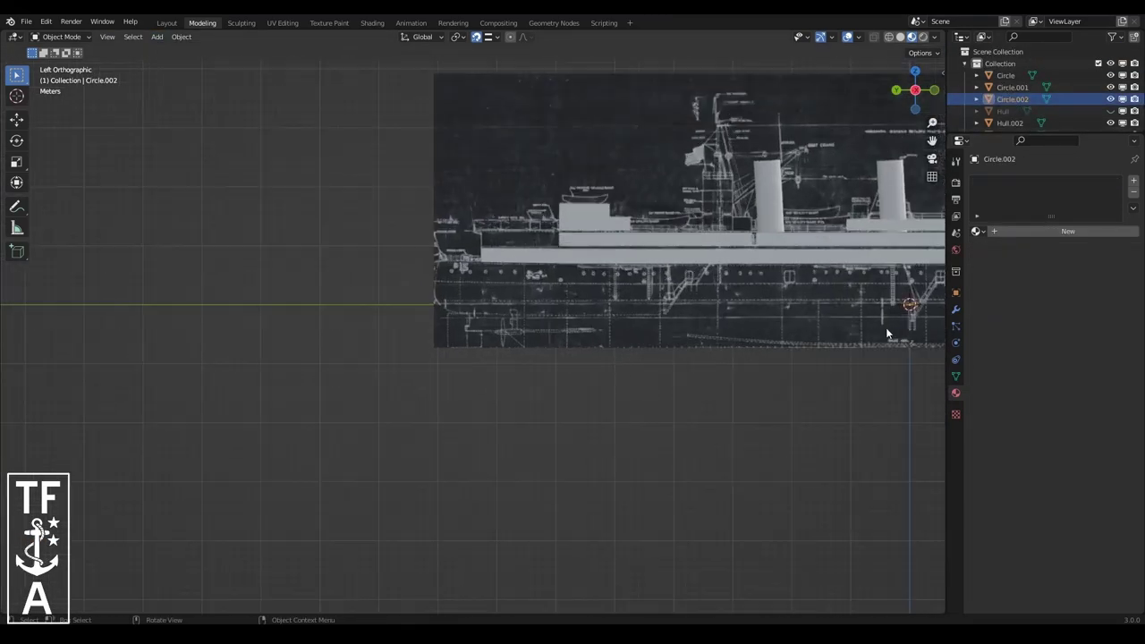
click(434, 331)
scroll(514, 339, up, 3)
scroll(514, 339, up, 2)
scroll(570, 344, down, 3)
scroll(569, 344, up, 3)
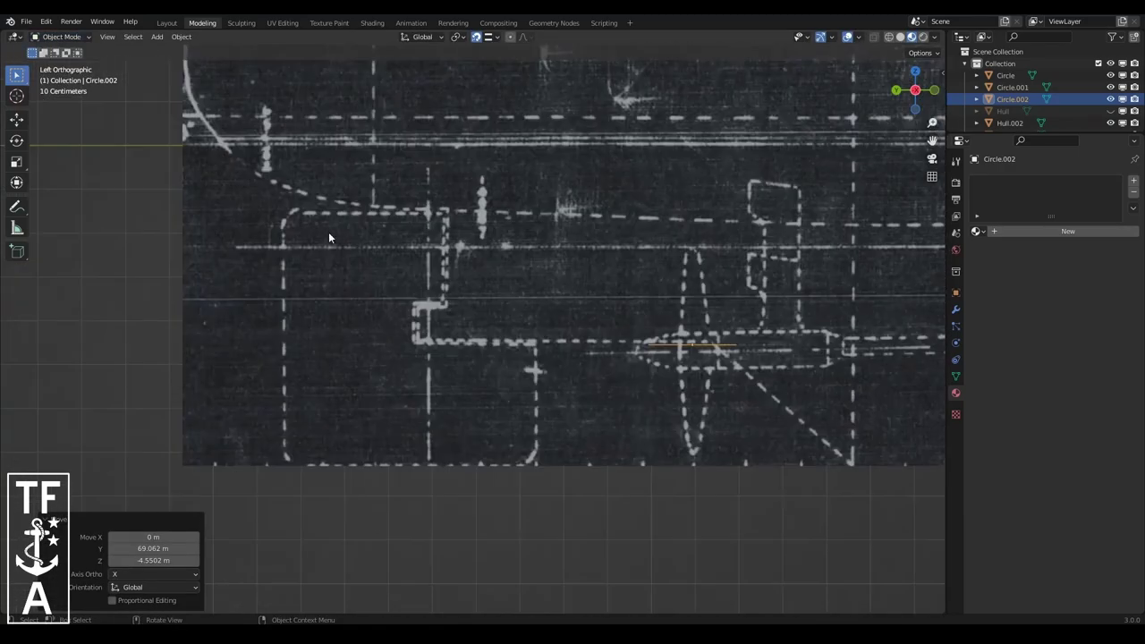
scroll(736, 334, up, 1)
- Rotate the circle 90°, shrink it to shaft size, and position it on the shaft line
key(Tab)
text(90)
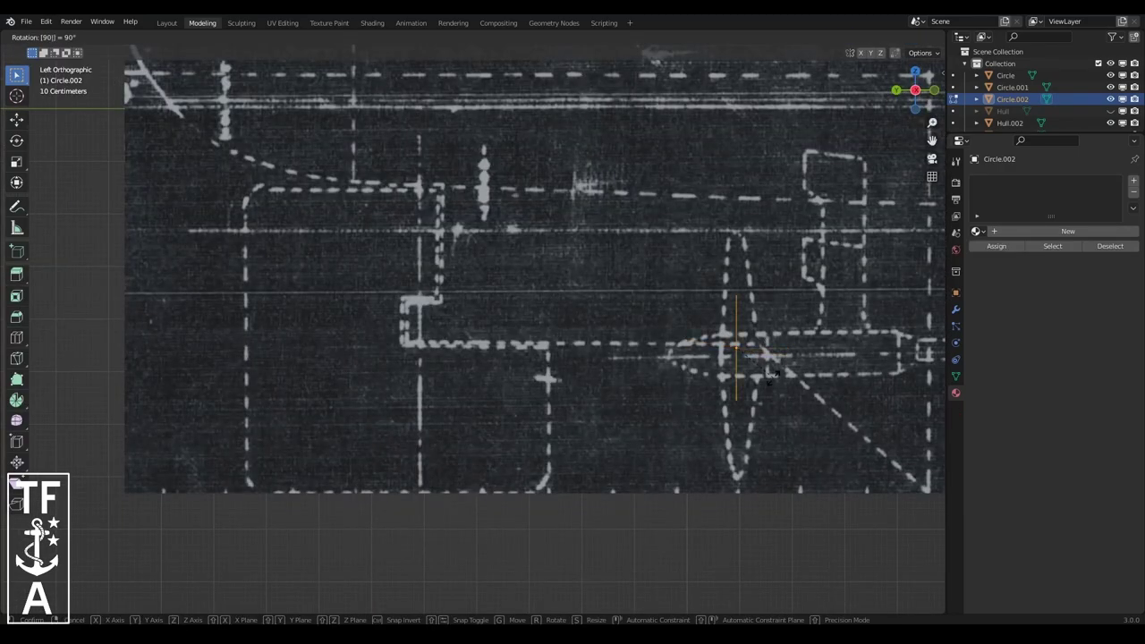
key(s)
key(Return)
key(g)
click(817, 414)
scroll(817, 413, up, 1)
key(s)
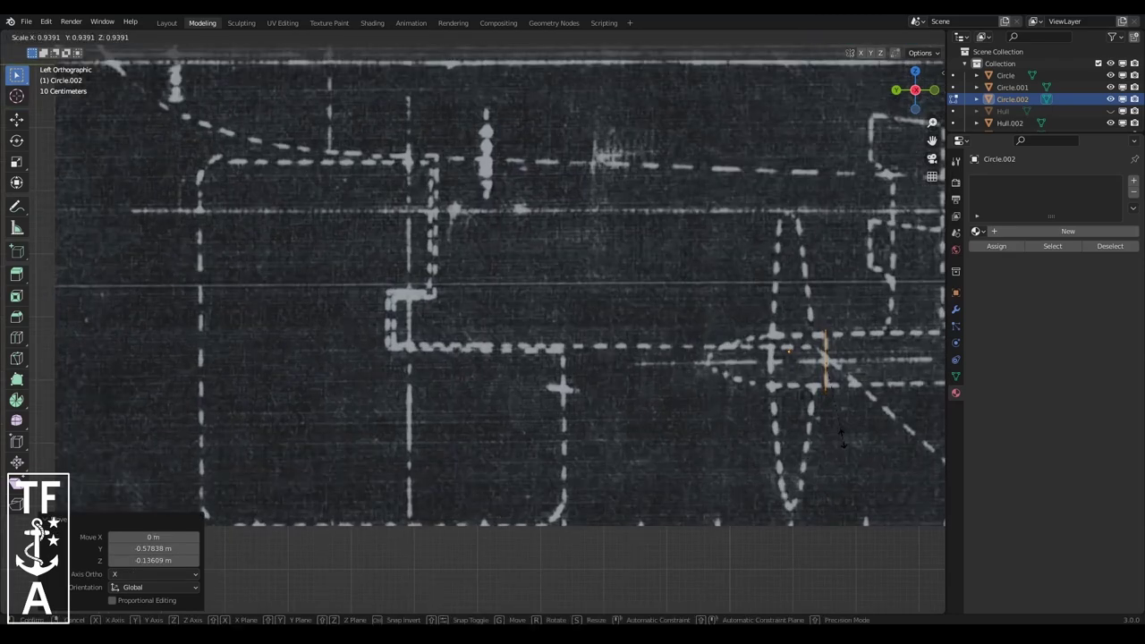
click(841, 434)
- Extrude and scale the circle repeatedly into a stepped shaft with a long thin section and flared end
middle_drag(841, 434, 686, 270)
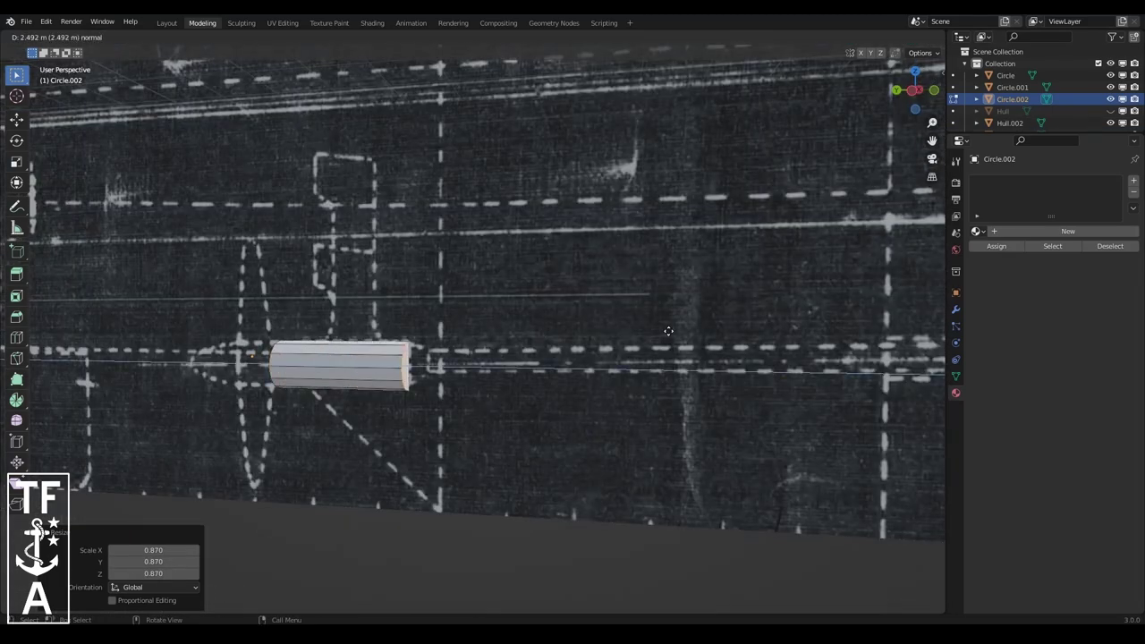
click(669, 331)
scroll(669, 331, up, 1)
key(e)
click(556, 356)
scroll(556, 356, down, 2)
key(e)
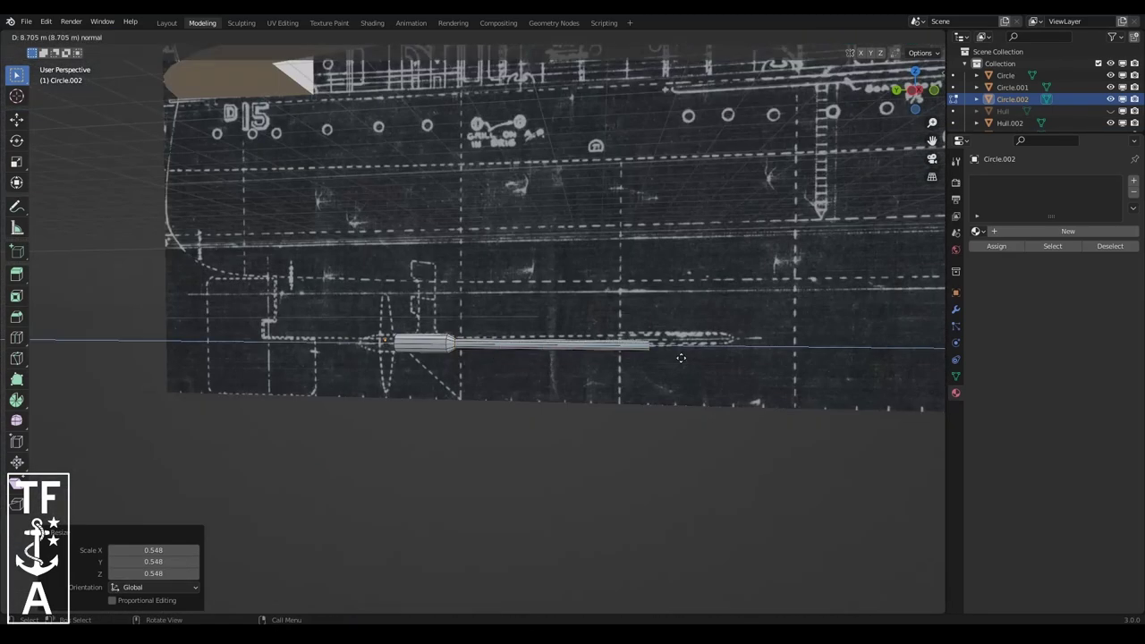
click(644, 363)
scroll(644, 363, up, 1)
key(e)
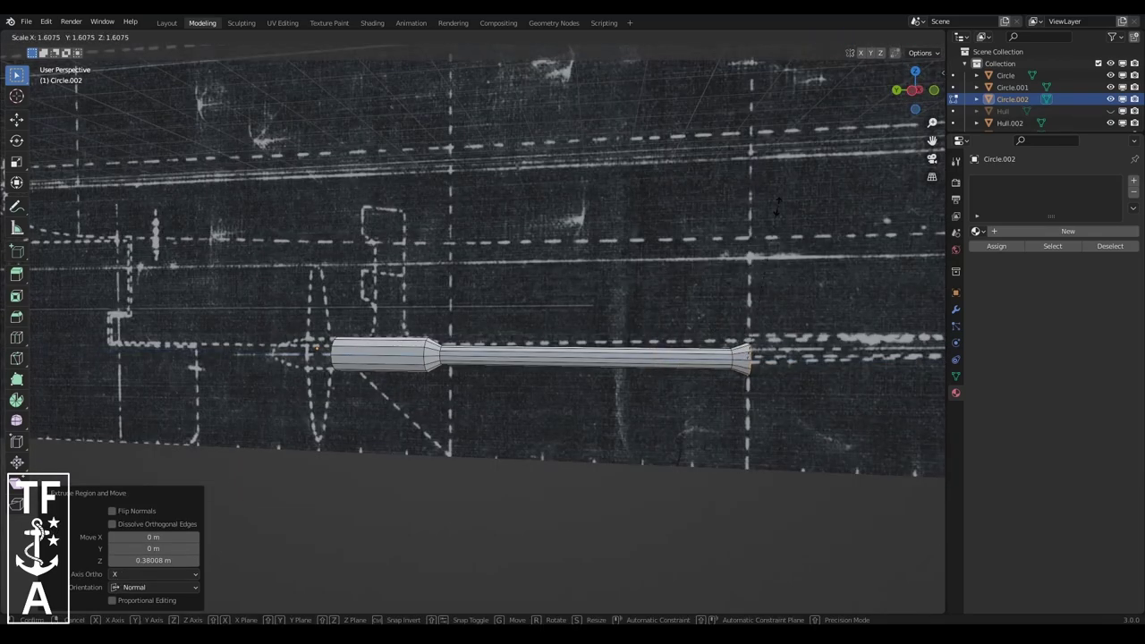
click(777, 208)
key(e)
click(776, 207)
key(a)
- From the Left view, tilt the shaft slightly and move it to match the blueprint
click(144, 37)
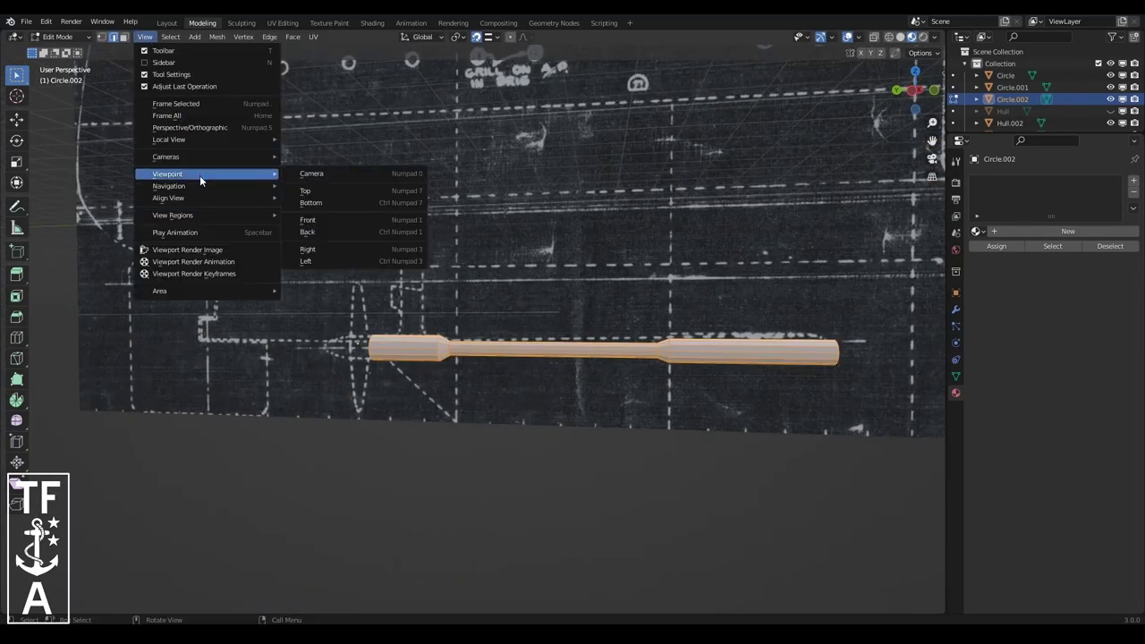
click(305, 261)
key(r)
click(743, 207)
key(g)
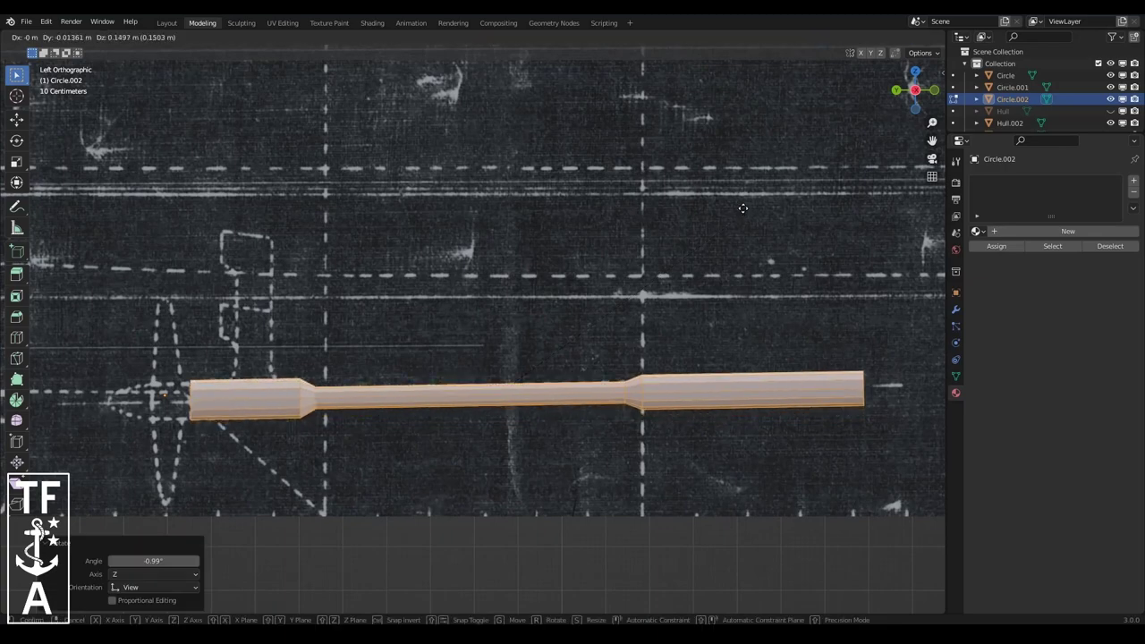
click(743, 207)
scroll(742, 208, down, 3)
middle_drag(743, 208, 728, 266)
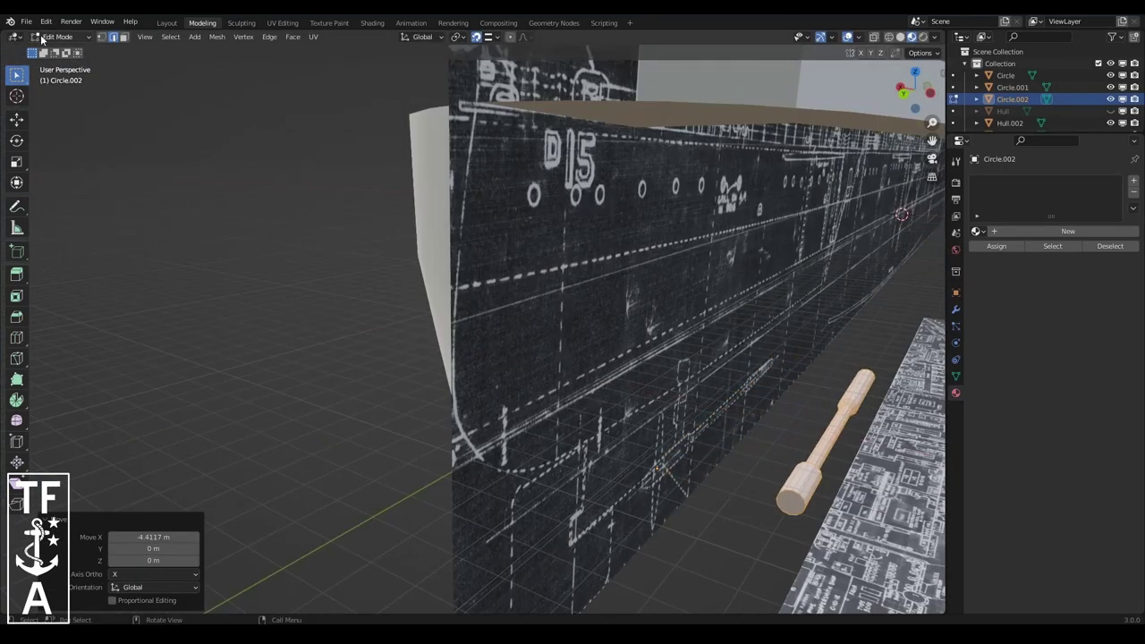
key(Tab)
middle_drag(805, 268, 618, 275)
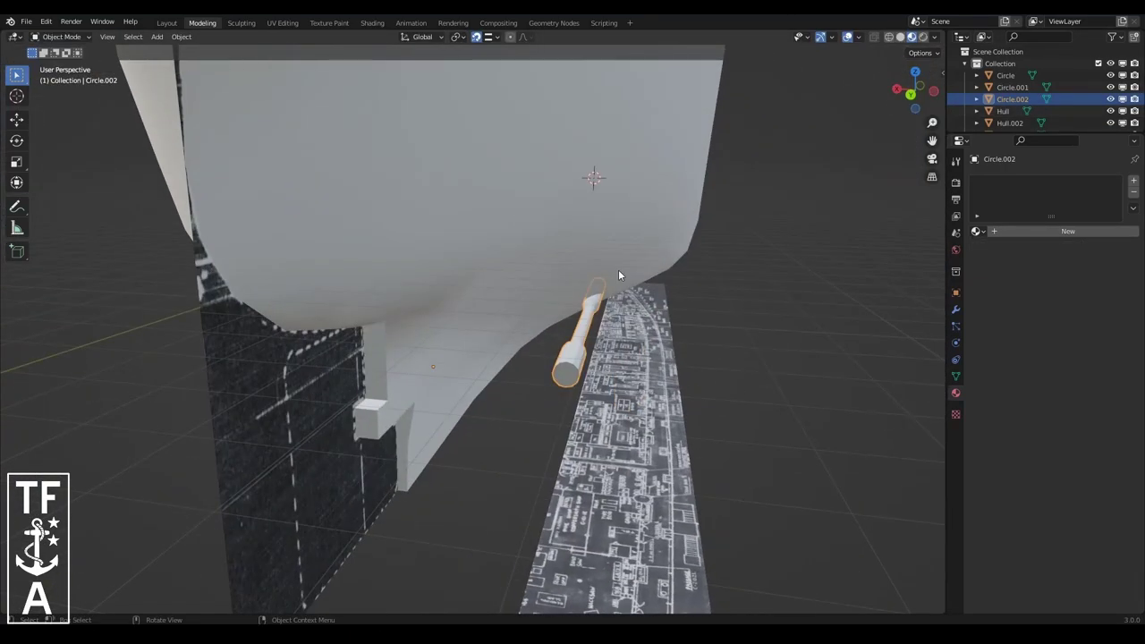
- Fix the shaft's face normals and apply edge shading settings to its edges
key(Tab)
scroll(589, 329, up, 2)
click(218, 37)
click(348, 243)
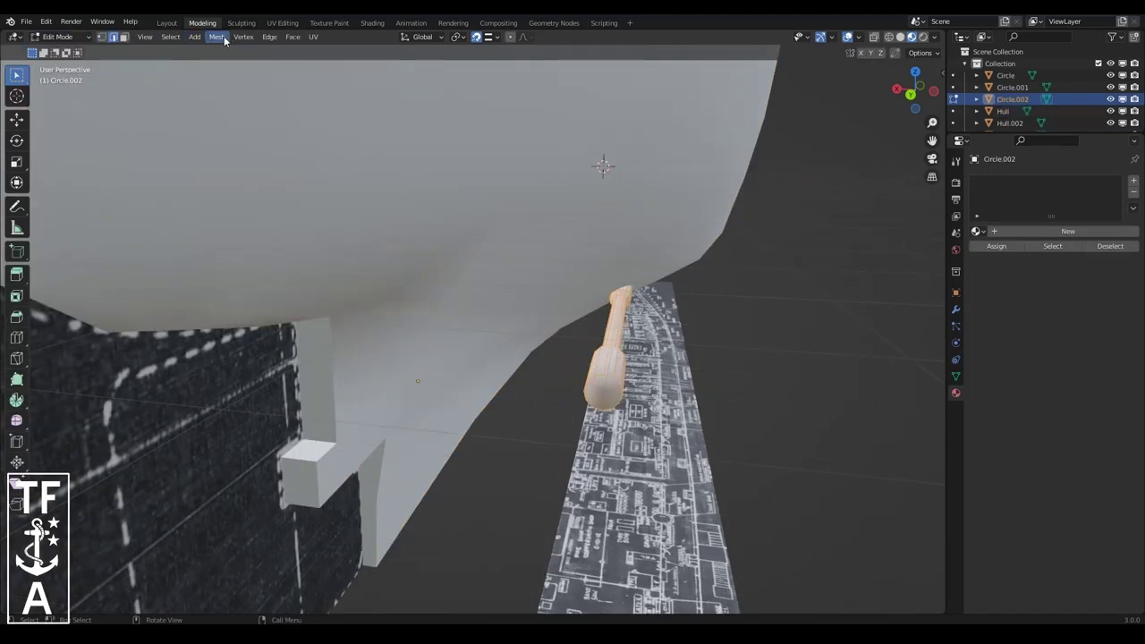
click(218, 37)
click(345, 387)
right_click(511, 470)
click(511, 470)
right_click(589, 375)
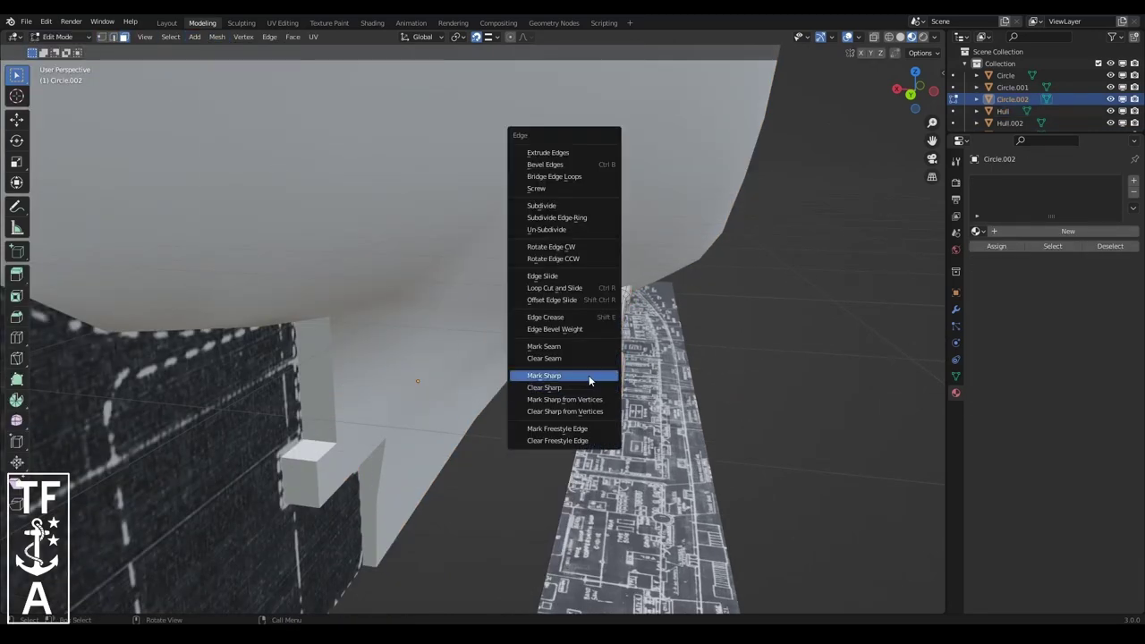
click(589, 375)
- Mark the thin shaft section's edges sharp
middle_drag(603, 166, 706, 125)
scroll(724, 112, up, 3)
scroll(724, 112, up, 3)
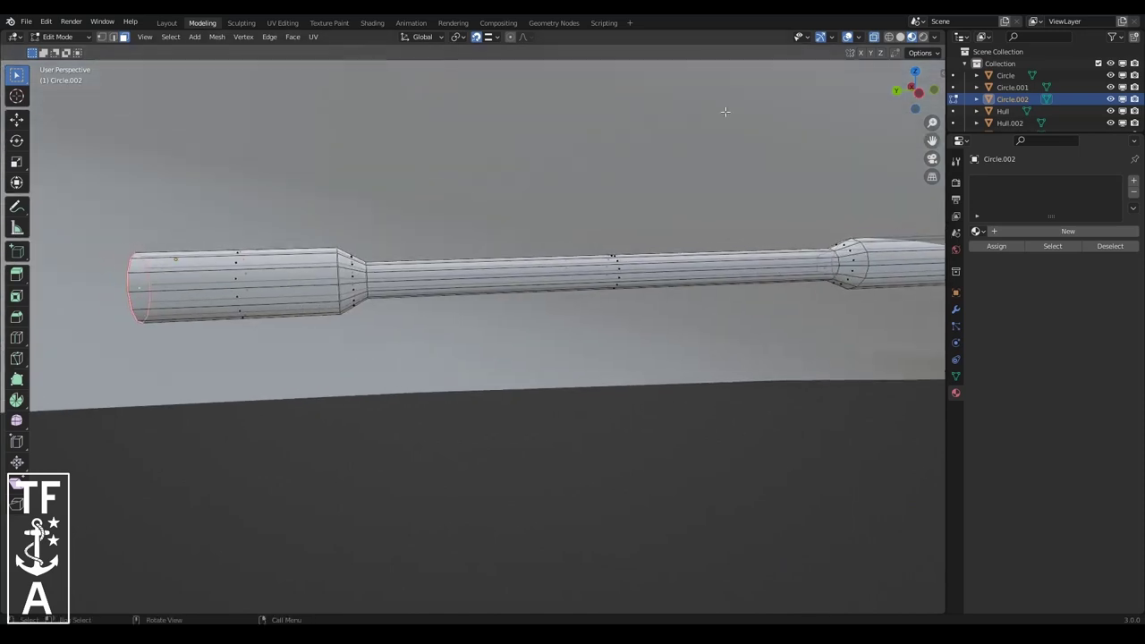
drag(933, 143, 512, 134)
right_click(388, 324)
click(389, 325)
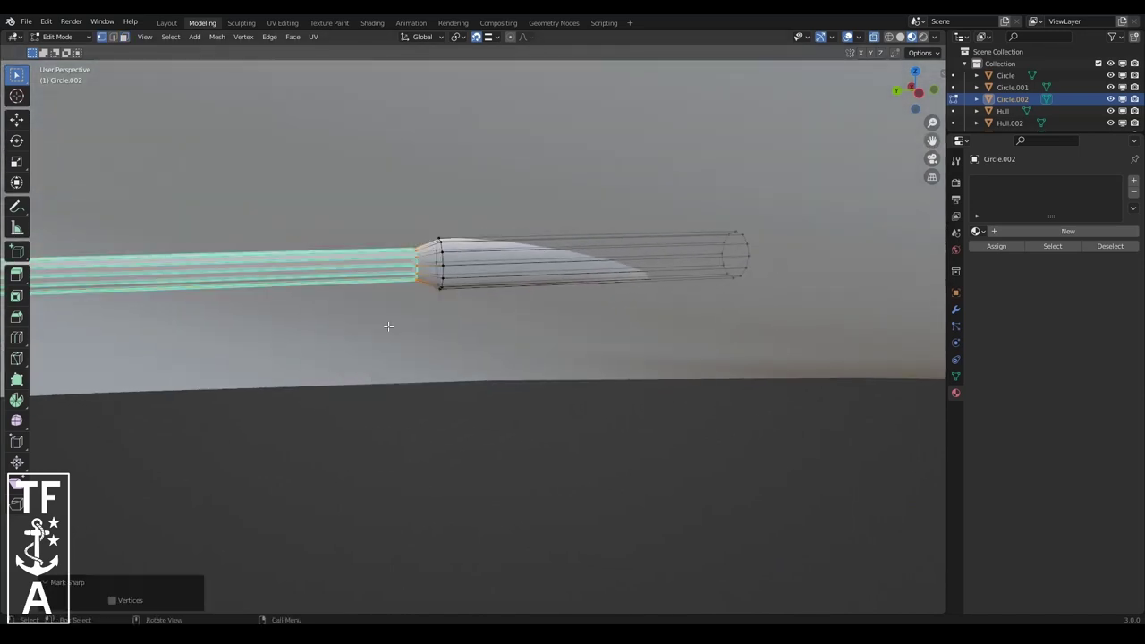
click(778, 315)
- Shift the entire shaft 0.48551 m along the X axis
scroll(713, 337, down, 5)
middle_drag(714, 337, 691, 195)
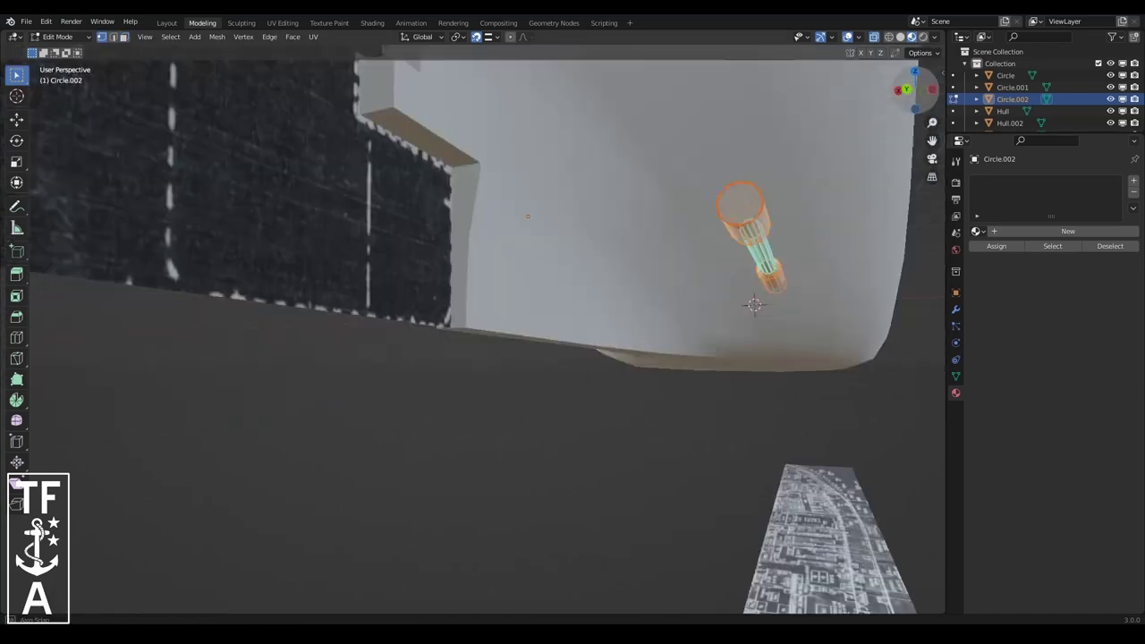
key(l)
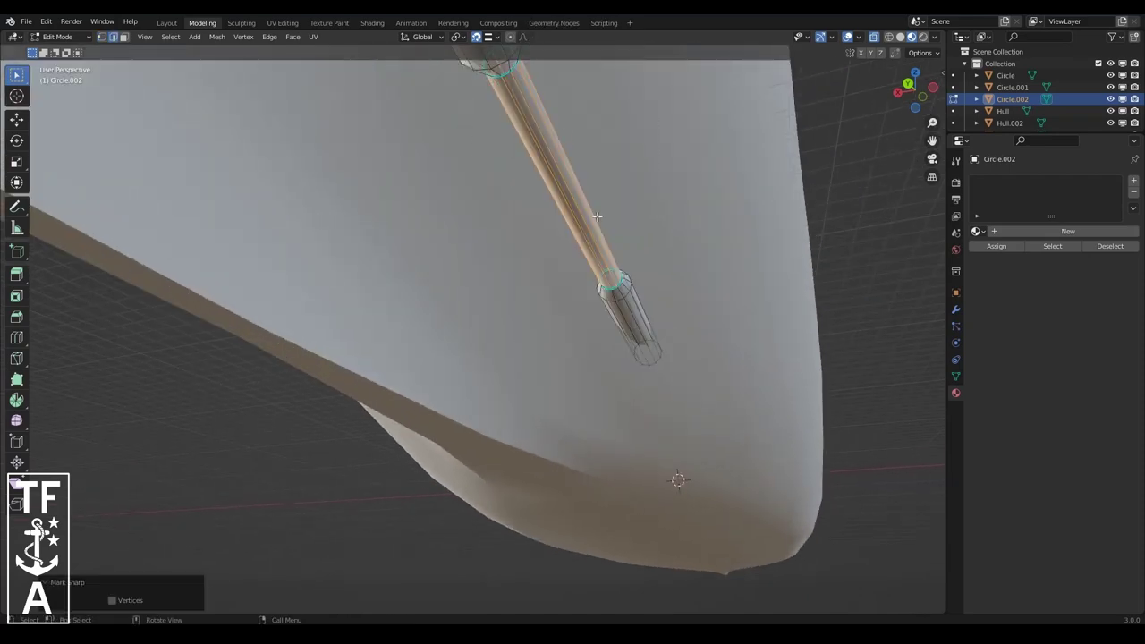
mouse_move(629, 306)
middle_down()
mouse_move(703, 306)
mouse_move(627, 269)
middle_up()
key(a)
key(g)
key(x)
click(703, 306)
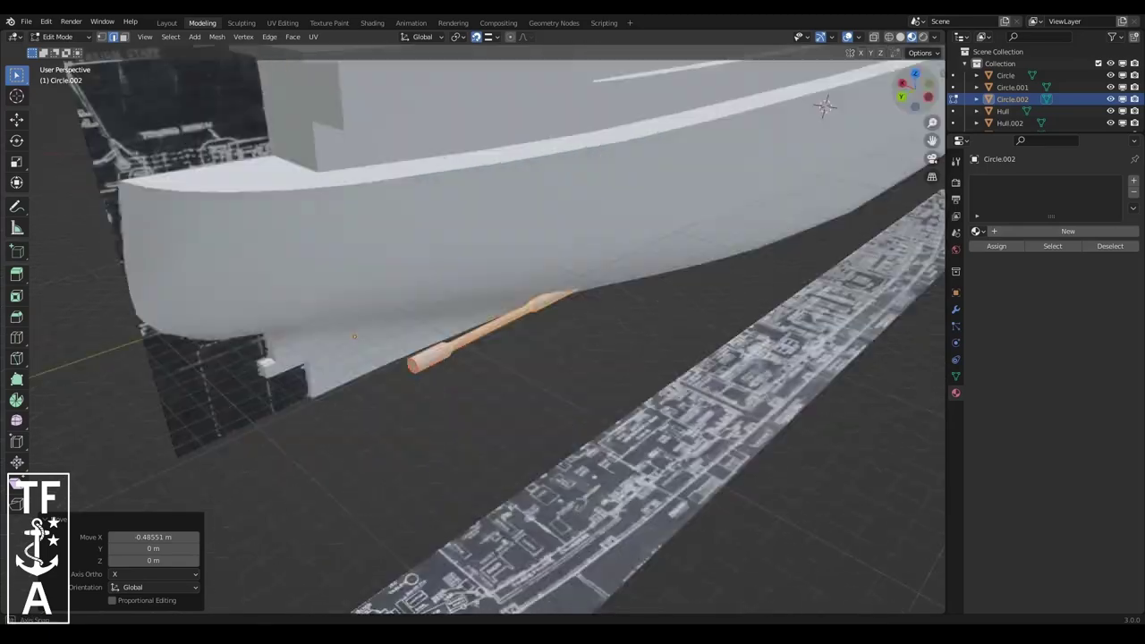
- Create Circle.003 as a linked duplicate of the shaft, left in place
key(Tab)
key(alt+d)
right_click(675, 322)
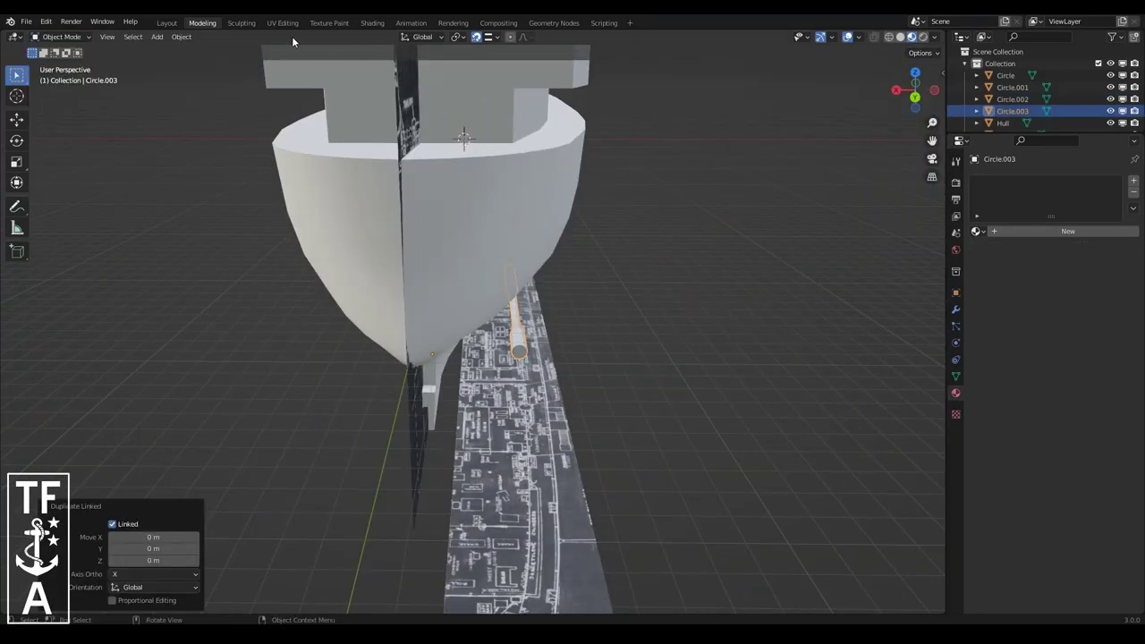
click(182, 36)
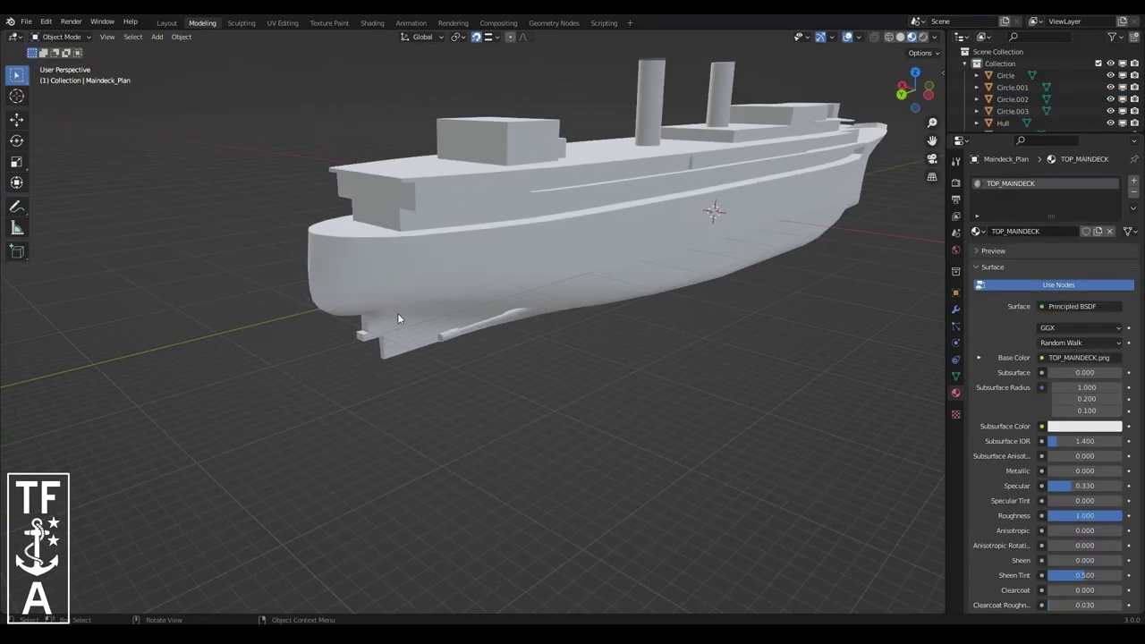
click(61, 36)
click(61, 63)
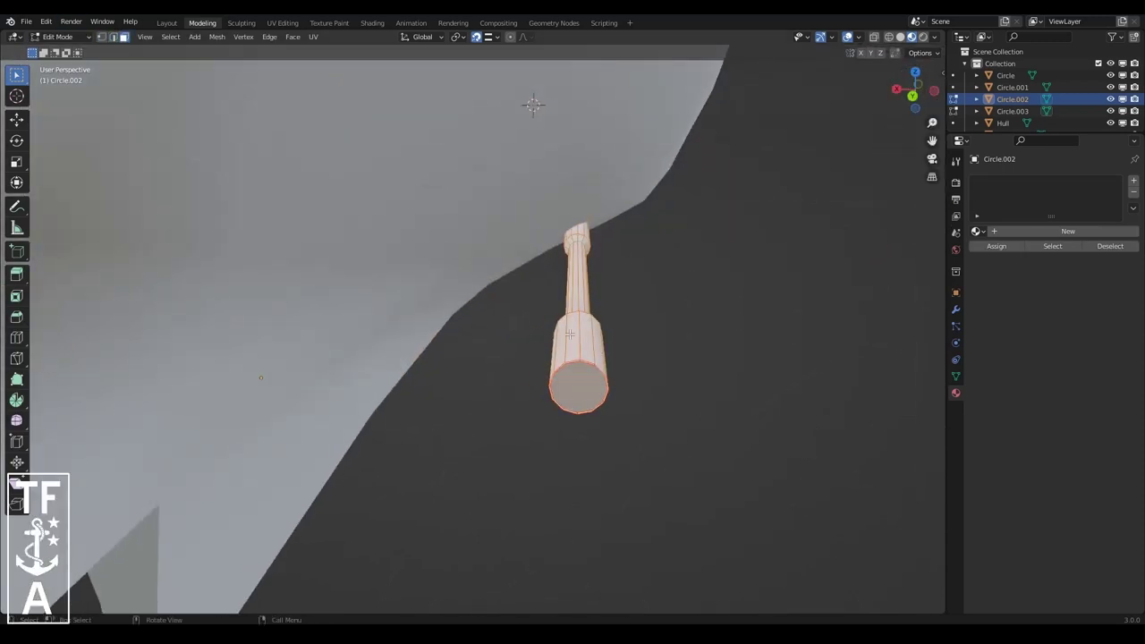
- Duplicate a shaft part in place, then scale the plane face along Y and slide it along the shaft
key(shift+d)
right_click(687, 352)
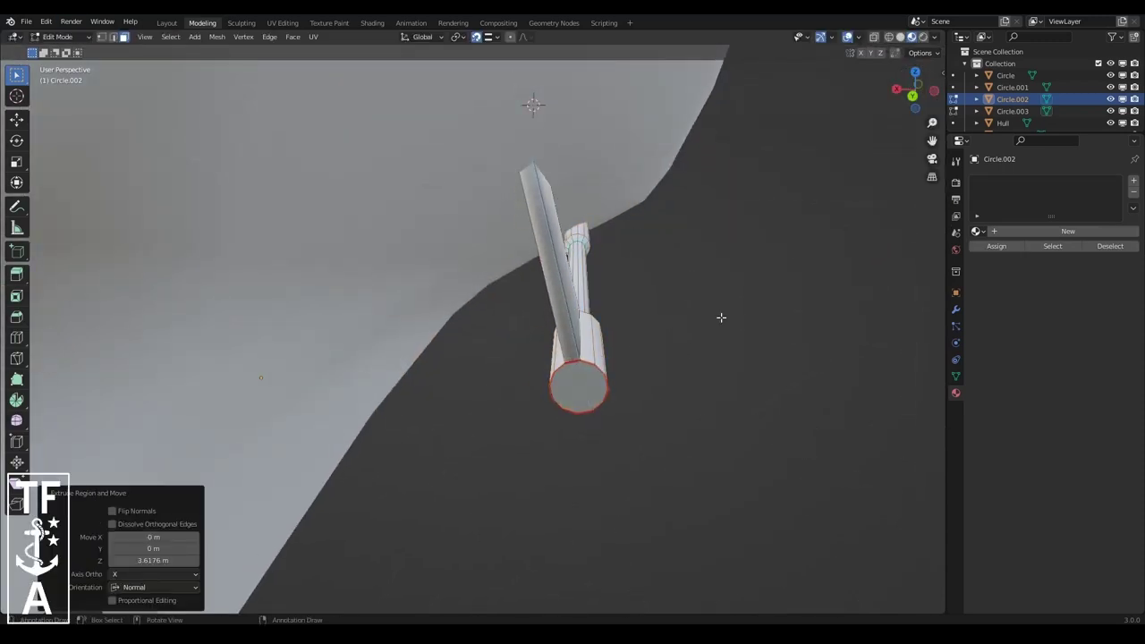
key(ctrl+z)
key(ctrl+l)
middle_drag(718, 233, 632, 428)
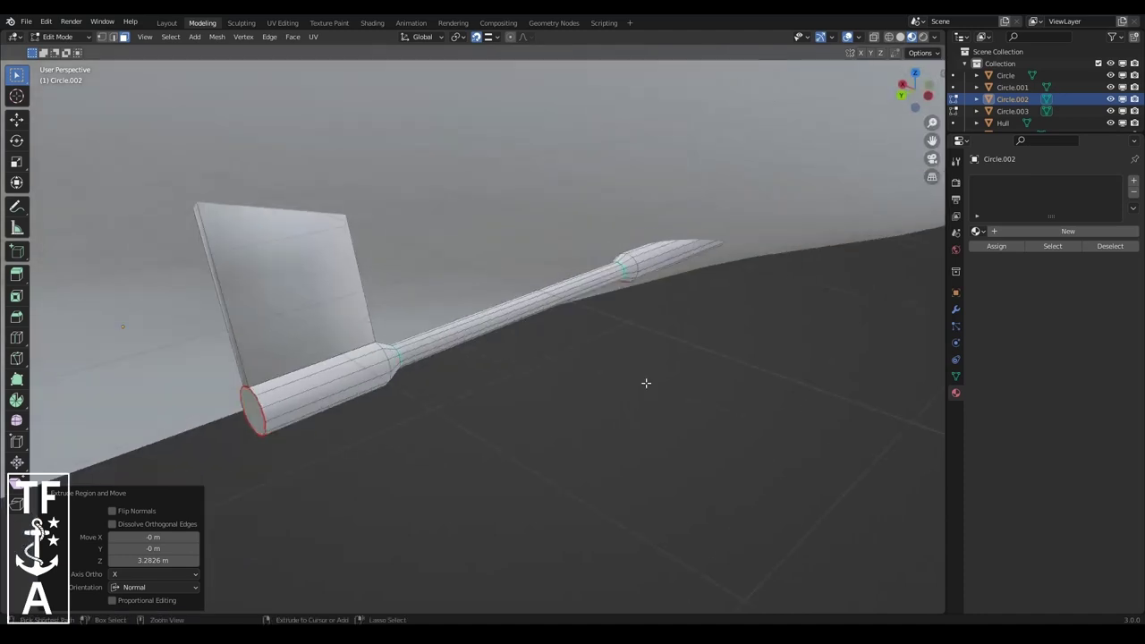
key(s)
key(y)
mouse_move(568, 306)
middle_down()
mouse_move(590, 269)
mouse_move(555, 286)
mouse_move(530, 331)
middle_up()
key(g)
click(591, 231)
key(alt+a)
click(450, 361)
middle_drag(450, 361, 546, 309)
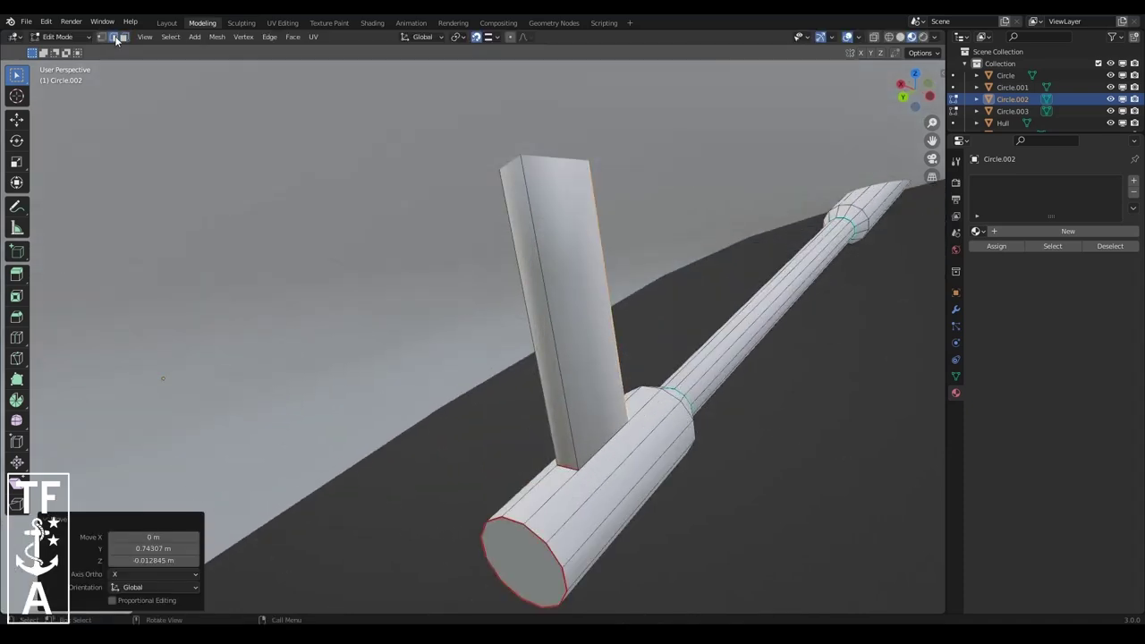
- Bevel the plank's selected edges and merge its top vertices at center
click(525, 306)
mouse_move(919, 101)
mouse_down()
mouse_move(603, 102)
mouse_move(25, 315)
mouse_up()
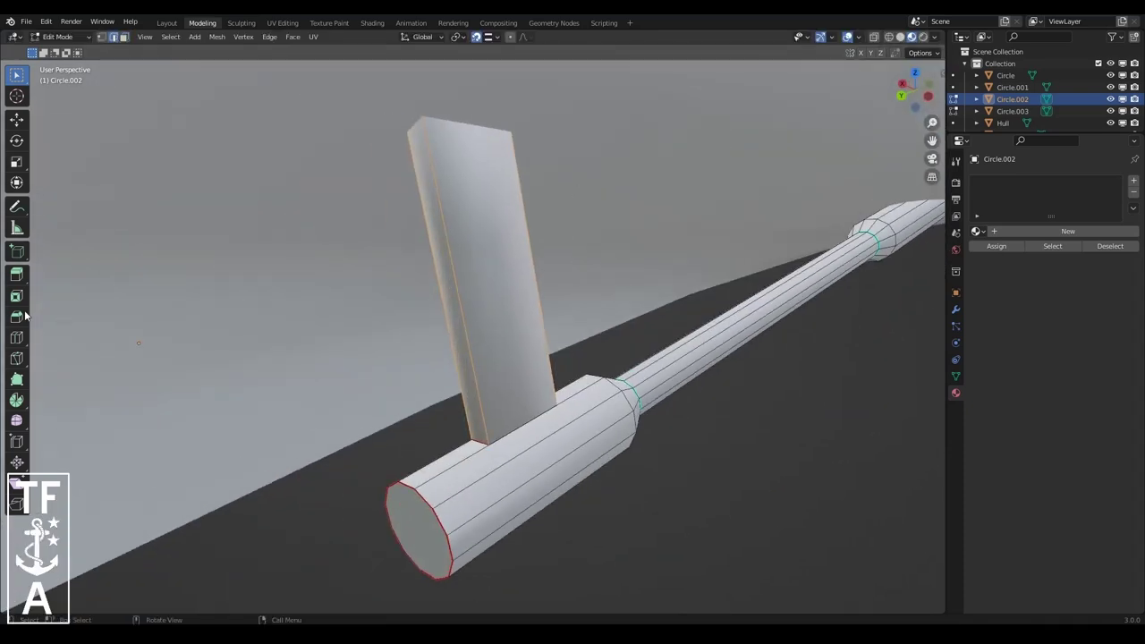
click(17, 318)
drag(529, 283, 537, 287)
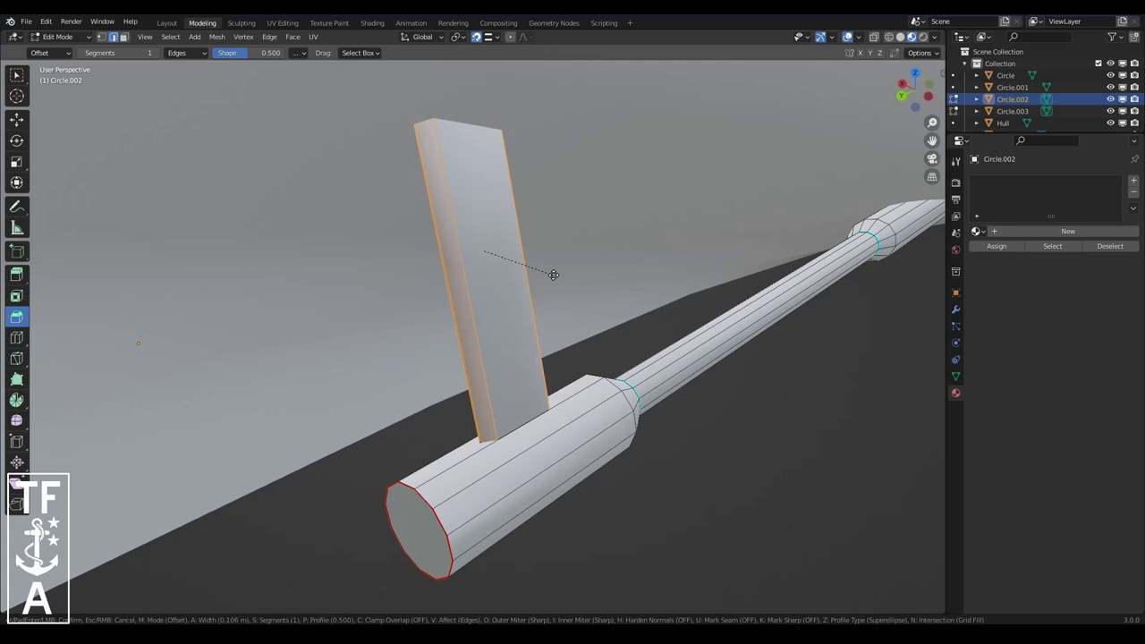
click(558, 274)
middle_drag(542, 248, 764, 230)
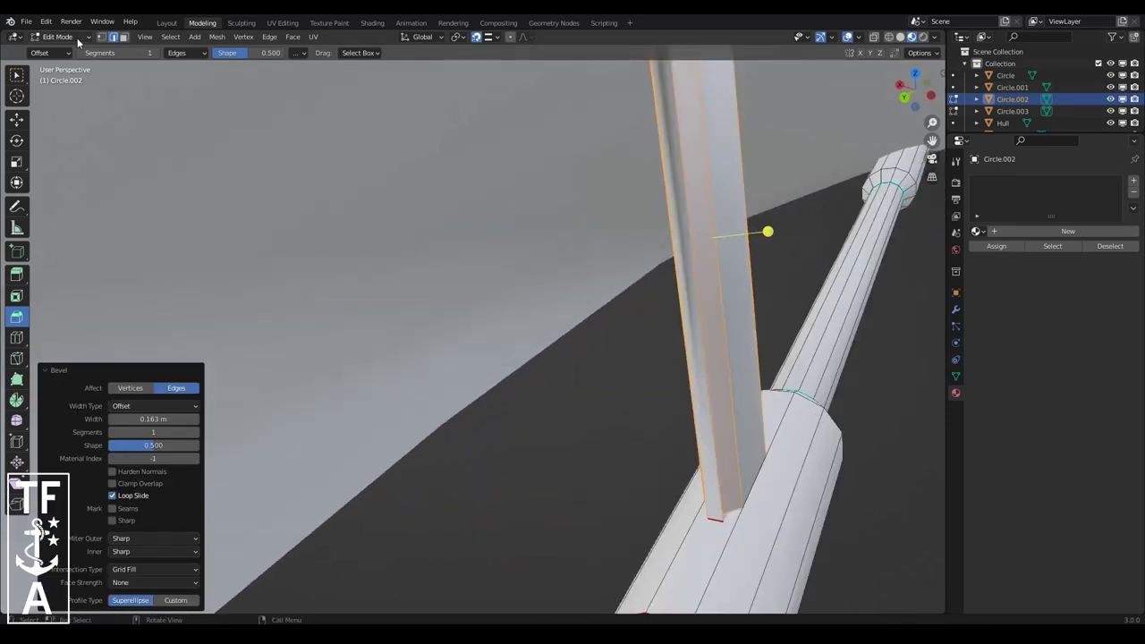
scroll(686, 526, up, 3)
click(658, 523)
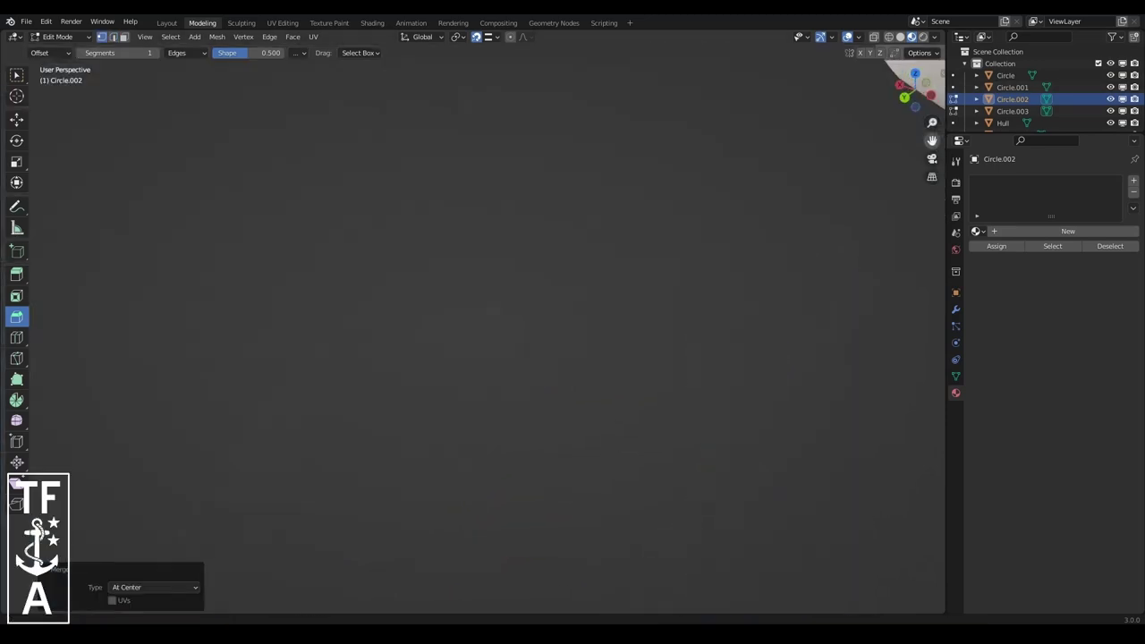
middle_drag(889, 294, 802, 259)
click(765, 270)
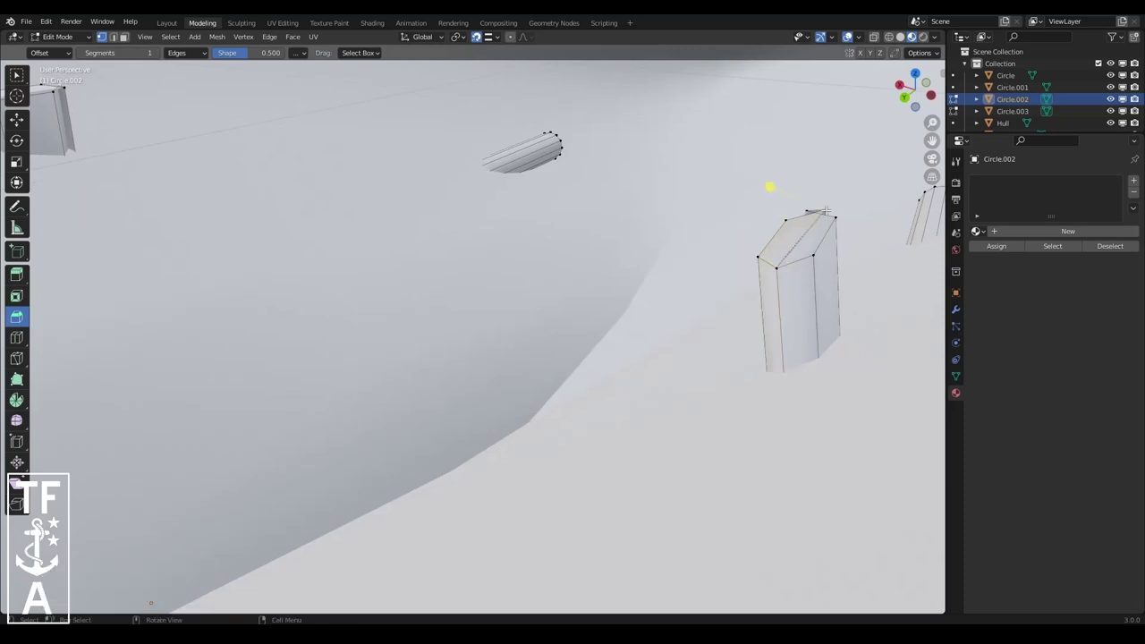
click(833, 229)
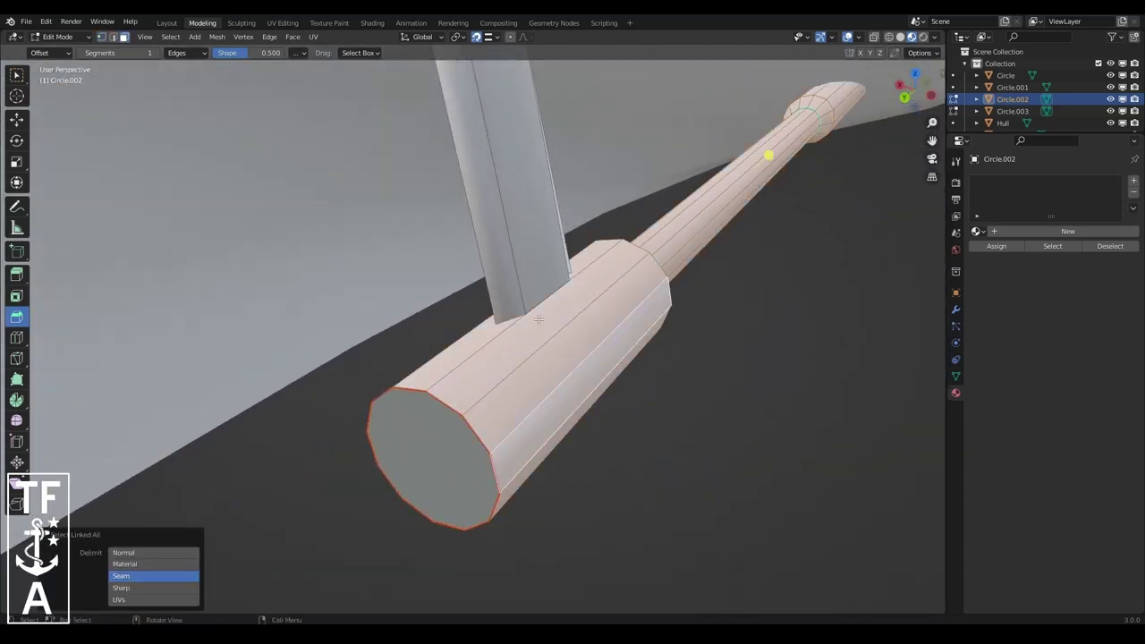
- Hide the cylinder section, merge the selected vertices, and mark the prism's side edges sharp
key(h)
middle_drag(538, 320, 381, 254)
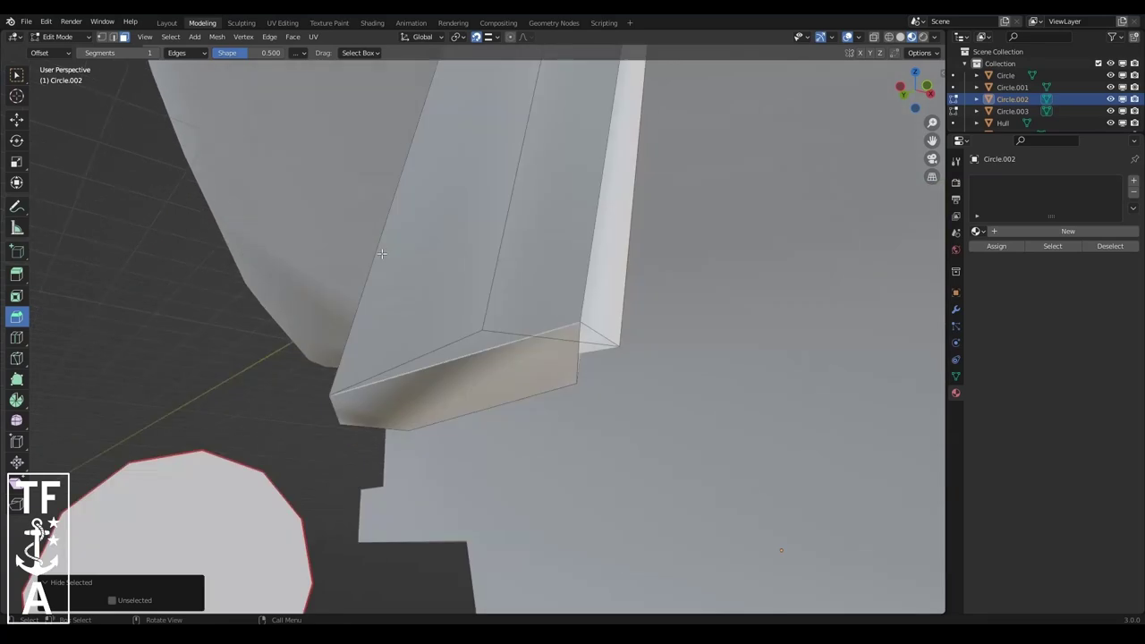
click(620, 346)
middle_drag(501, 332, 558, 265)
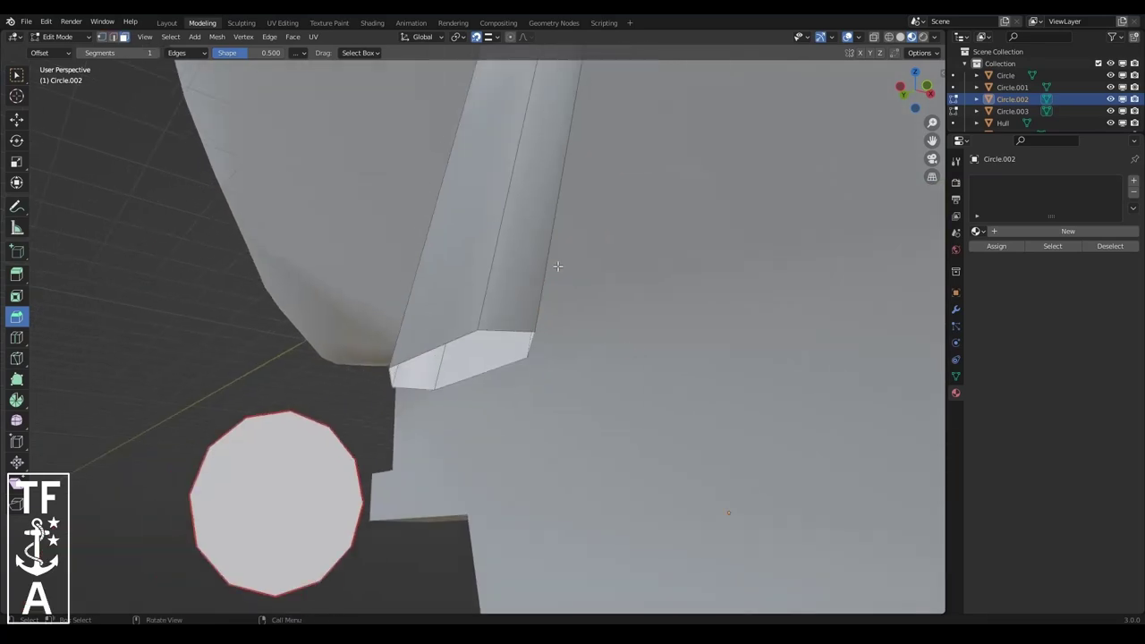
mouse_move(554, 197)
middle_down()
mouse_move(328, 246)
mouse_move(14, 351)
middle_up()
key(ctrl+e)
click(327, 238)
key(ctrl+e)
click(318, 262)
- Reveal the hidden shaft section and add a slid loop cut across the upright prism
key(alt+h)
drag(382, 121, 417, 294)
scroll(417, 295, down, 5)
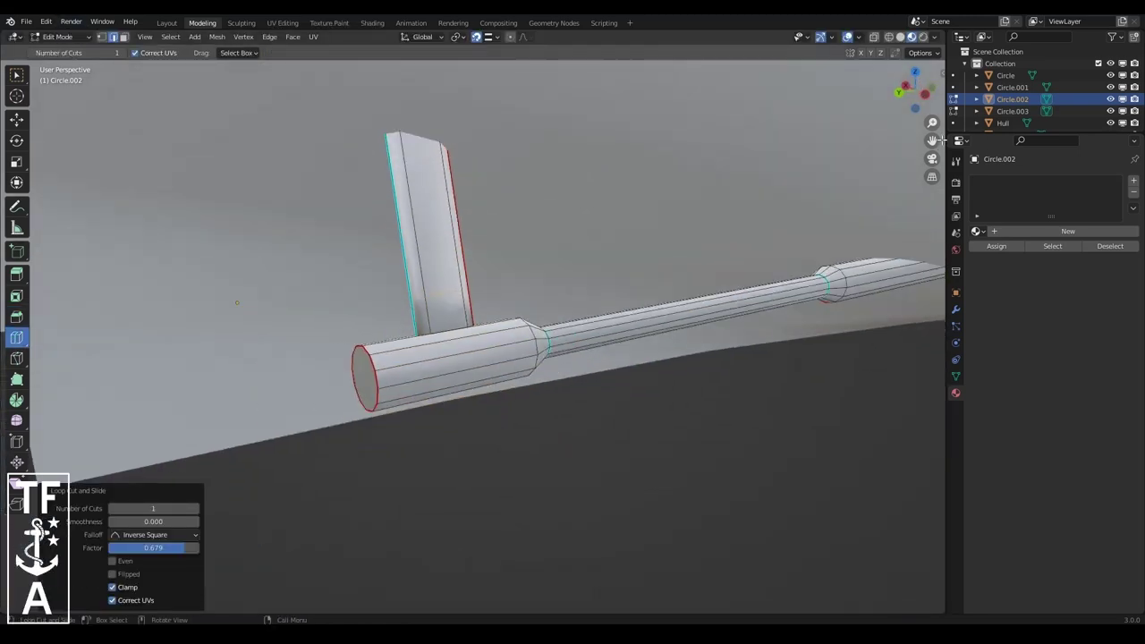
middle_drag(416, 294, 463, 472)
scroll(463, 473, up, 5)
drag(463, 473, 453, 396)
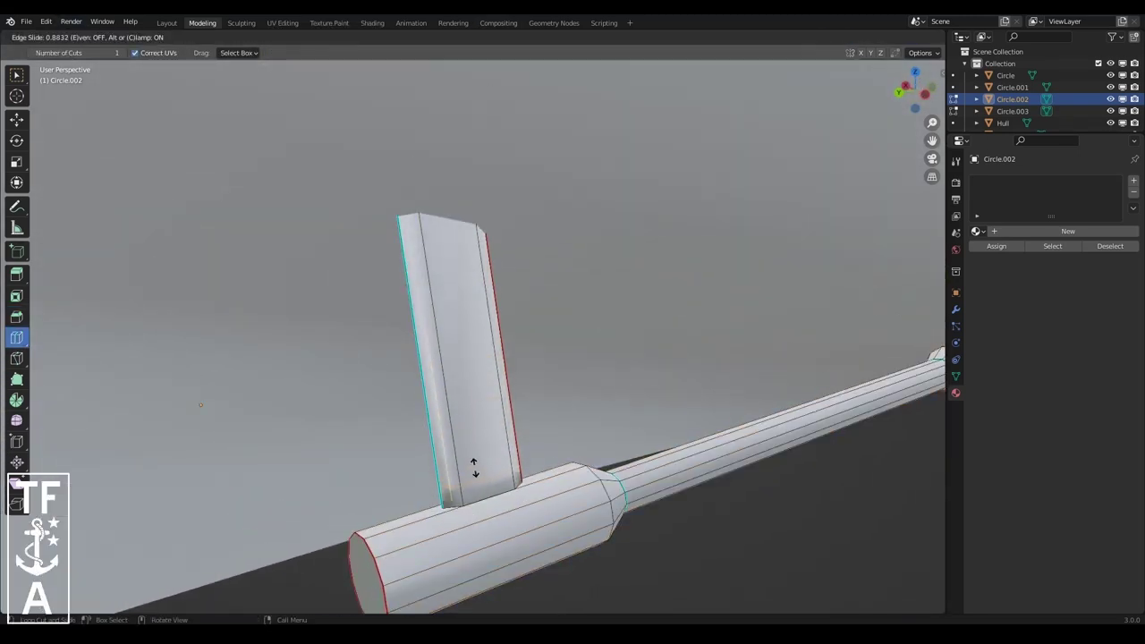
drag(474, 465, 475, 468)
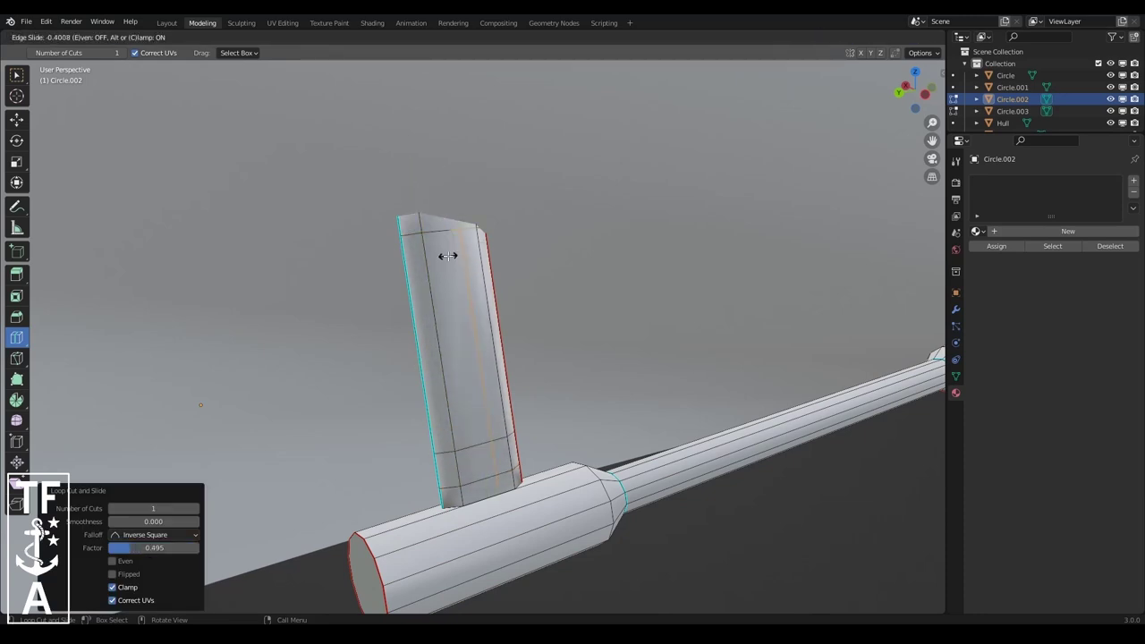
click(427, 191)
- In wireframe X-ray view, select the top edge loop and scale it down twice
key(shift+z)
key(alt+z)
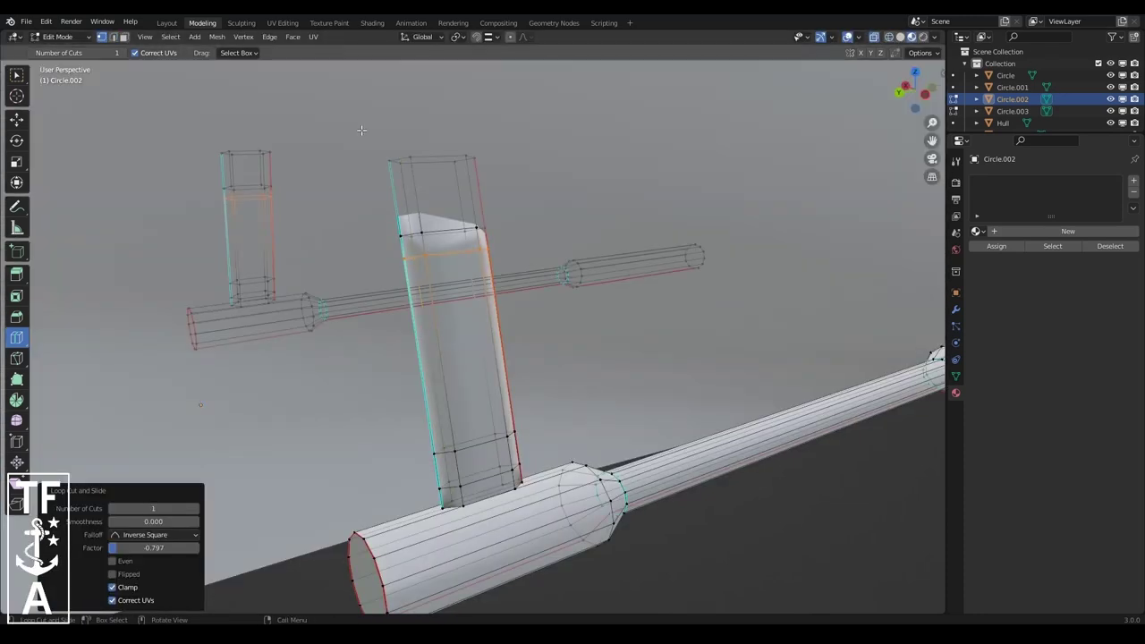
alt+click(422, 158)
key(s)
click(707, 199)
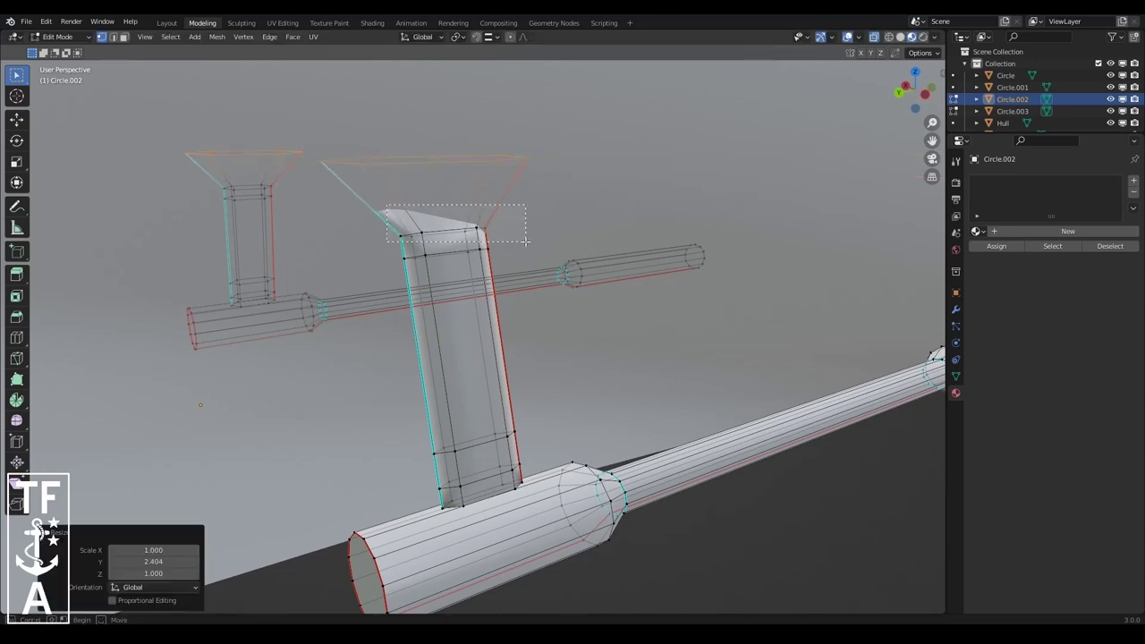
key(s)
click(551, 240)
- Add a loop cut near the pipe top, slide it down, and scale along Y
mouse_move(550, 240)
middle_down()
mouse_move(466, 269)
mouse_move(504, 256)
middle_up()
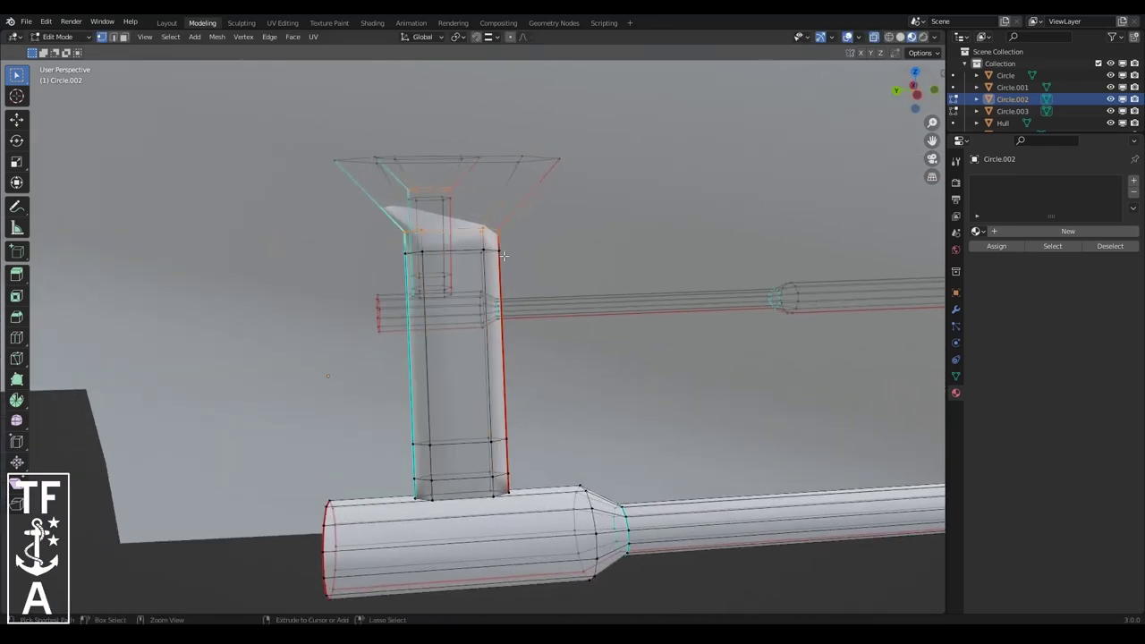
drag(534, 309, 493, 259)
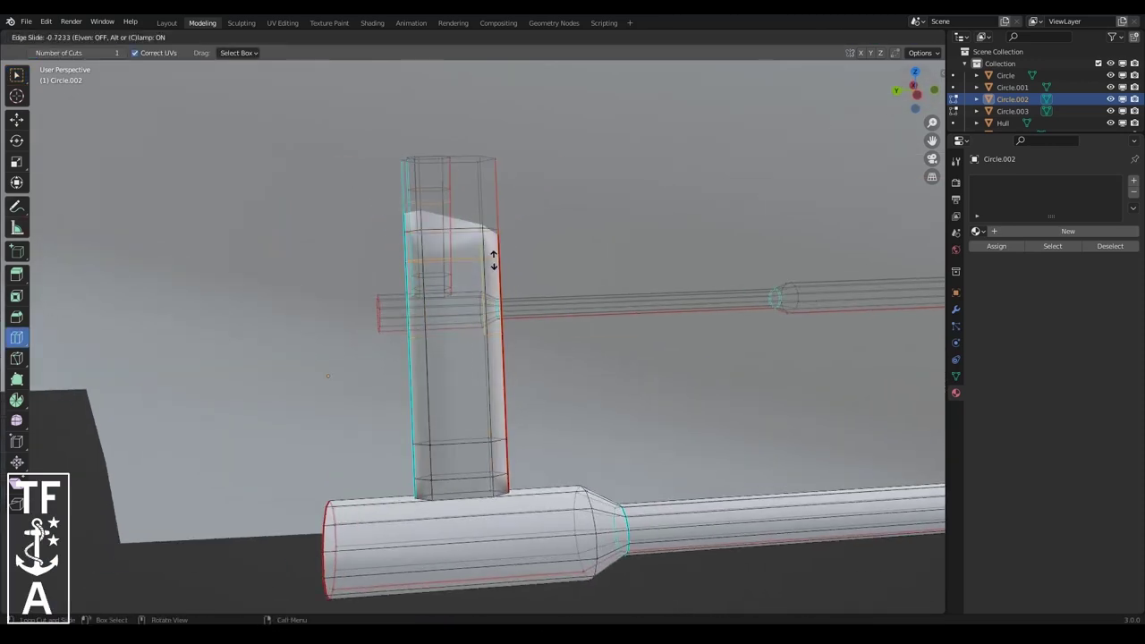
mouse_move(532, 188)
mouse_down()
mouse_move(506, 190)
mouse_move(514, 175)
mouse_up()
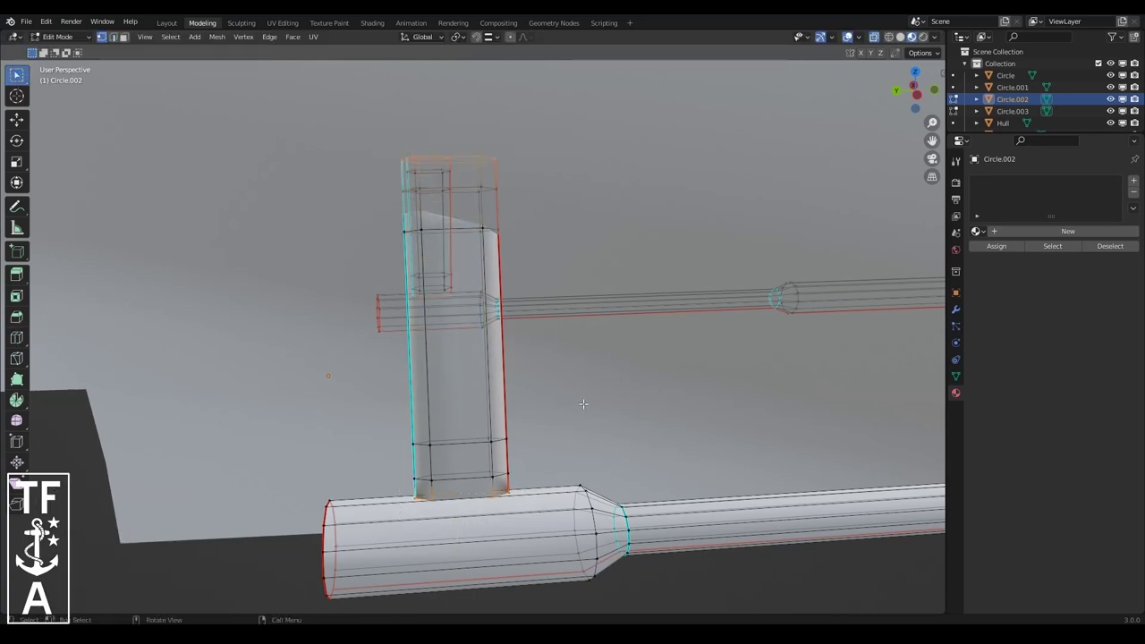
right_click(522, 385)
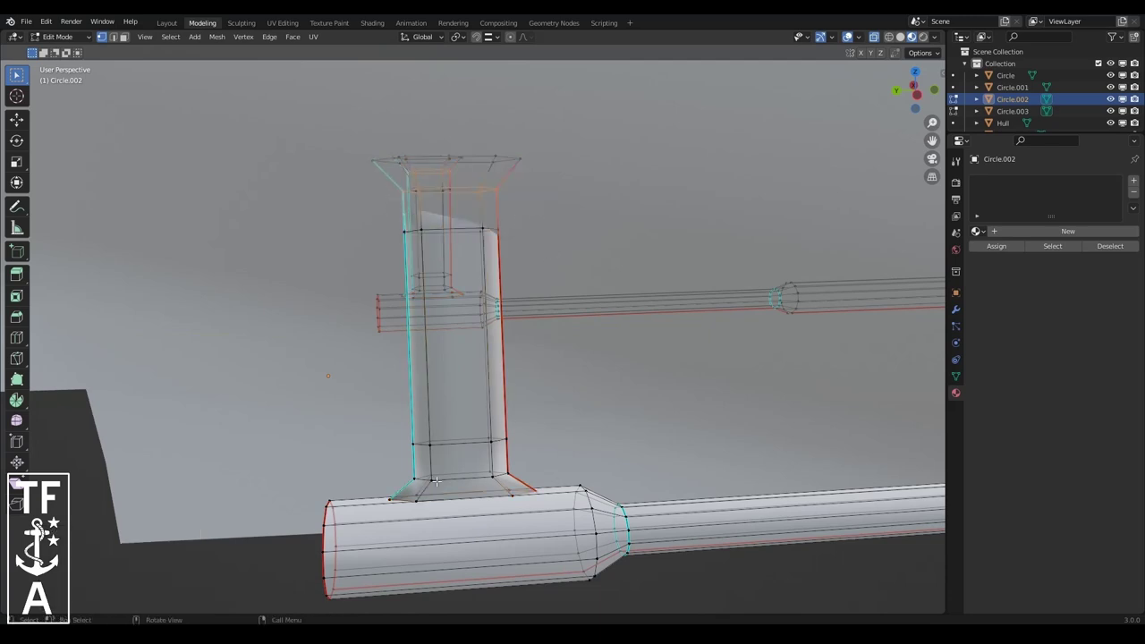
click(604, 440)
scroll(604, 441, down, 5)
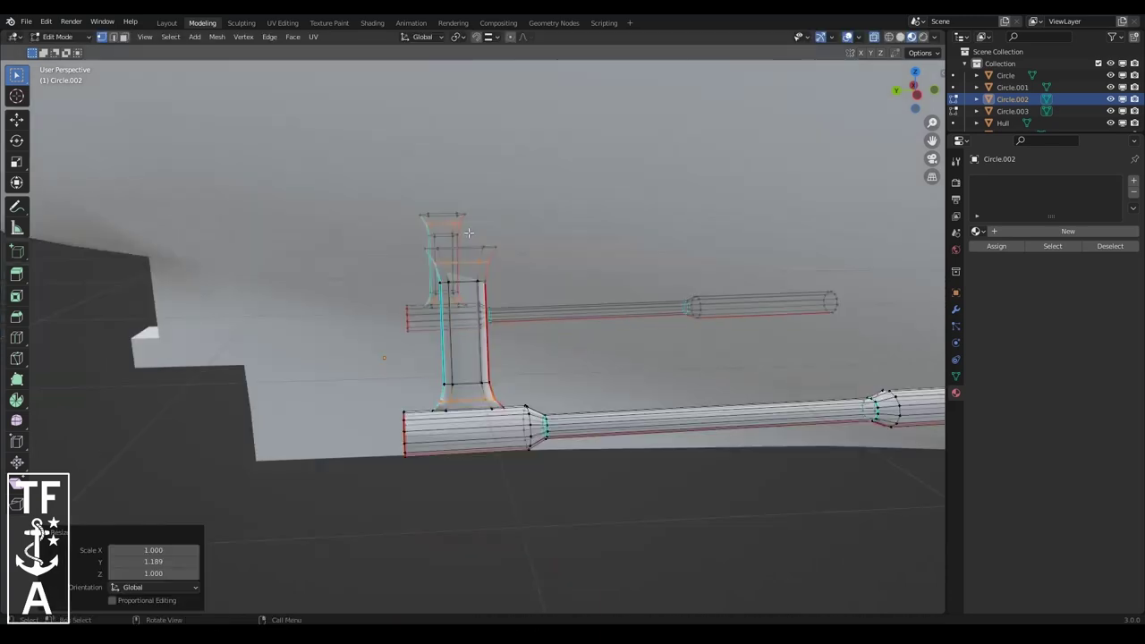
- In back orthographic view, place and rotate the duplicated pipe
key(ctrl+KP_1)
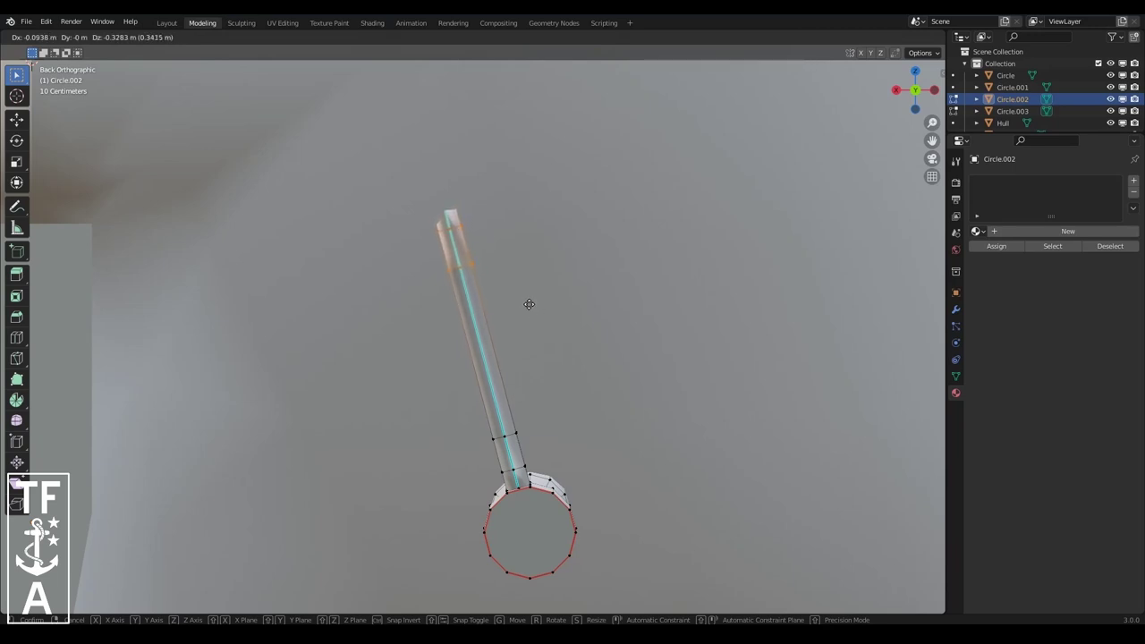
click(529, 304)
key(r)
click(715, 339)
key(g)
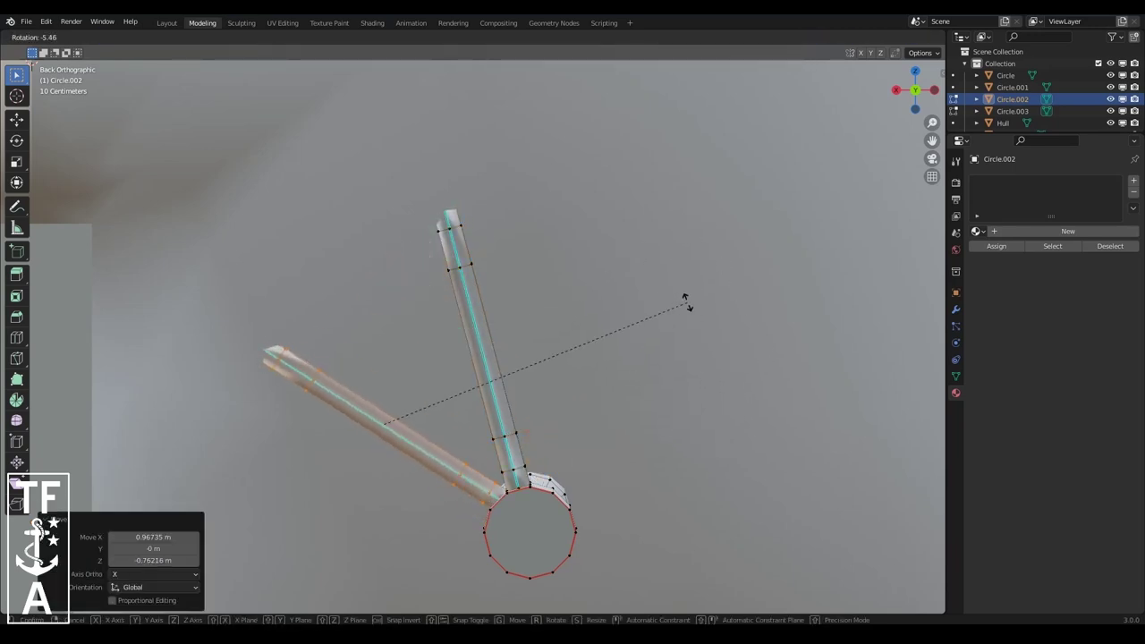
click(686, 302)
- Move and rotate the angled strut so it meets the shaft
key(g)
click(683, 316)
scroll(683, 316, down, 4)
scroll(644, 331, up, 1)
key(r)
click(626, 335)
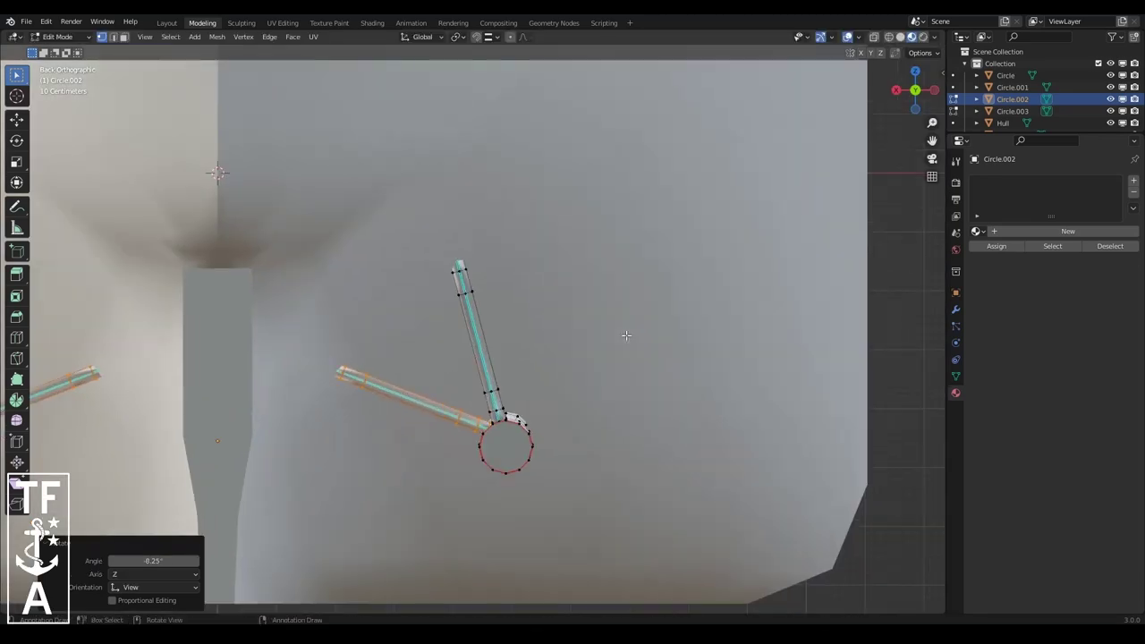
click(622, 346)
middle_drag(622, 347, 733, 268)
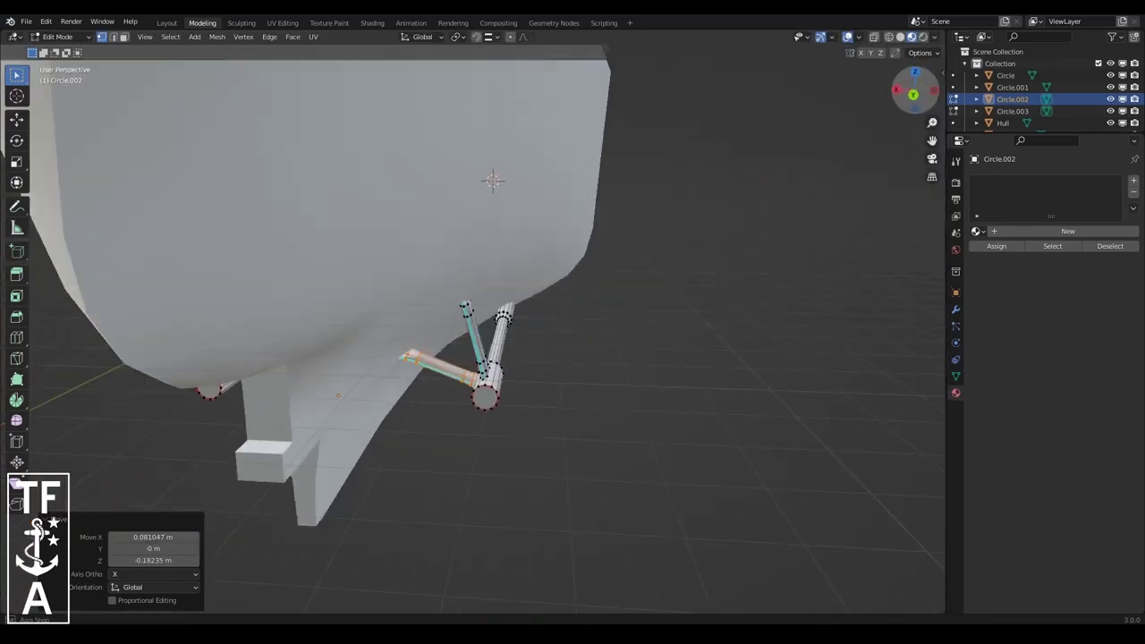
- Apply Smooth Vectors to the strut's normals and deselect it in Object Mode
click(218, 37)
click(337, 379)
key(Tab)
scroll(616, 350, down, 4)
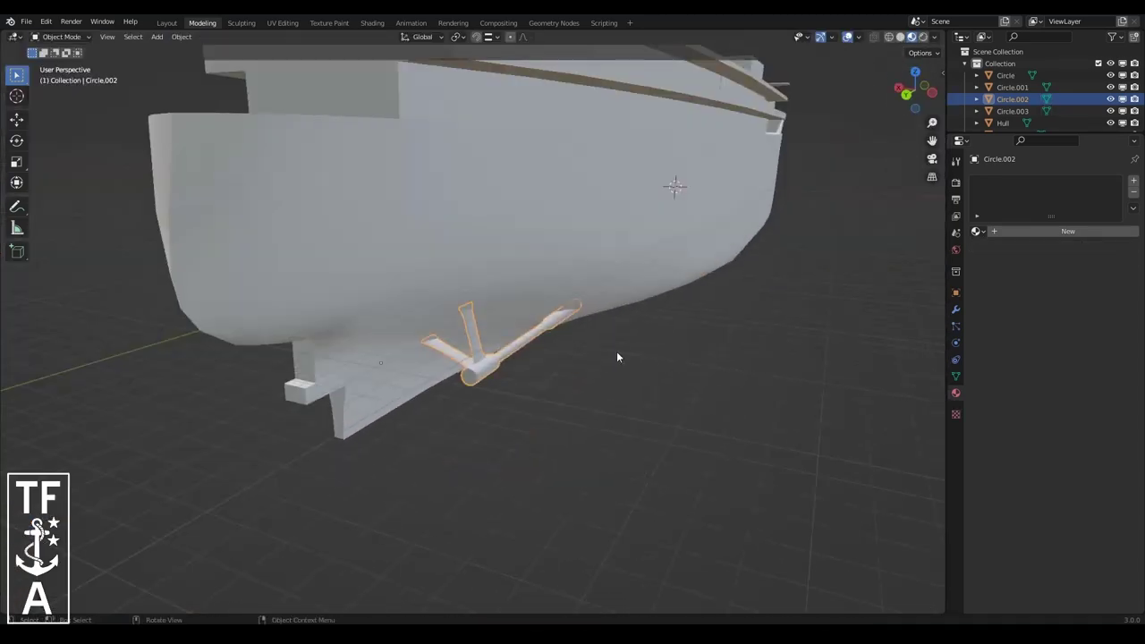
click(616, 351)
- Select Hull in the outliner, pick the vertical skeg edge, and run Tris to Quads
middle_drag(617, 351, 555, 340)
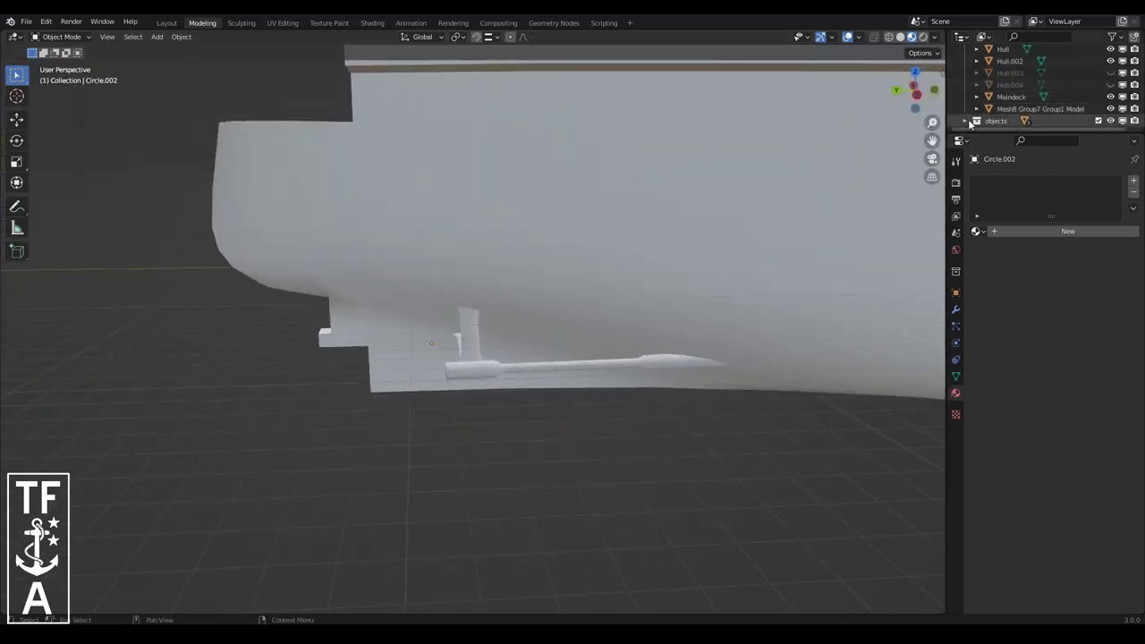
click(965, 121)
click(743, 206)
mouse_move(743, 207)
middle_down()
mouse_move(636, 220)
mouse_move(646, 236)
middle_up()
key(Tab)
click(648, 186)
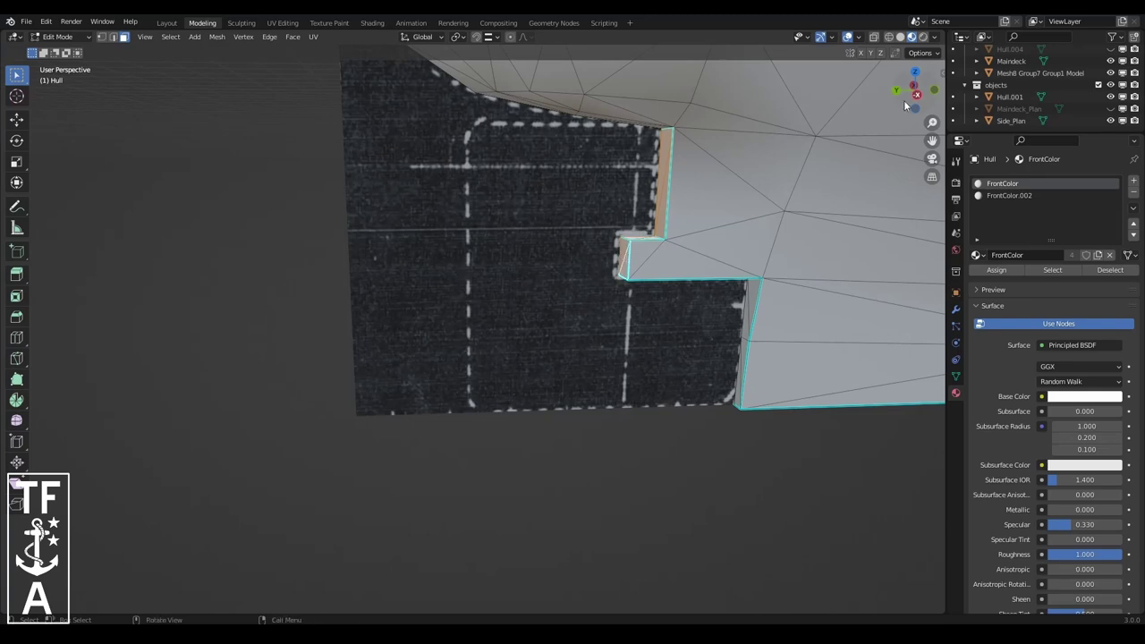
drag(906, 106, 718, 433)
click(293, 36)
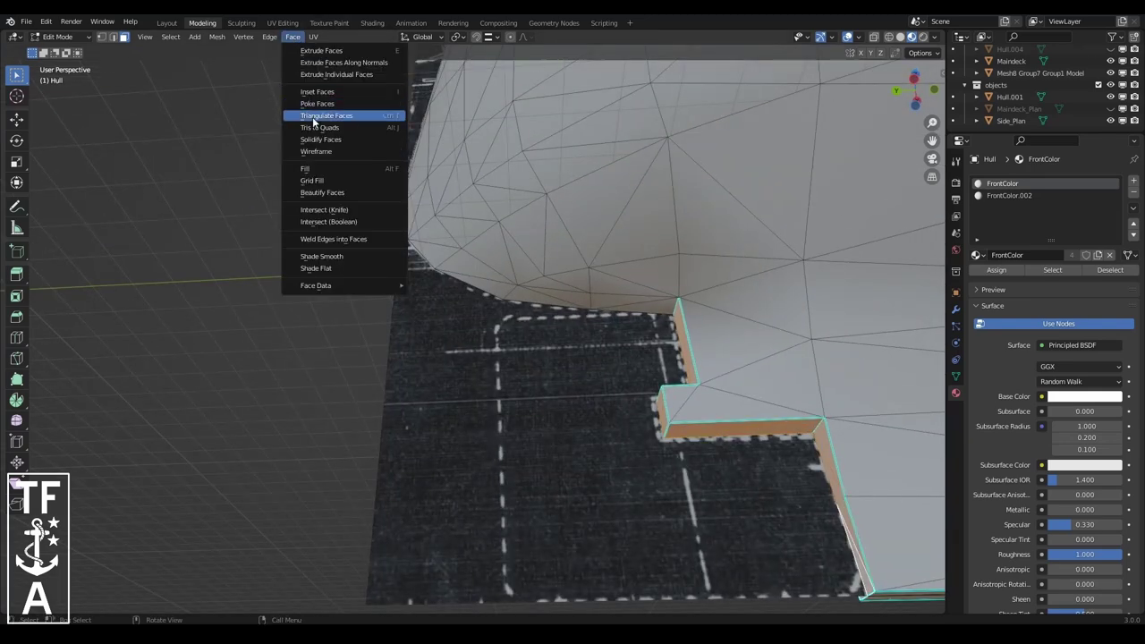
click(319, 131)
- Hide all but the outline, extrude its faces, and move the extrusion along Y
click(217, 37)
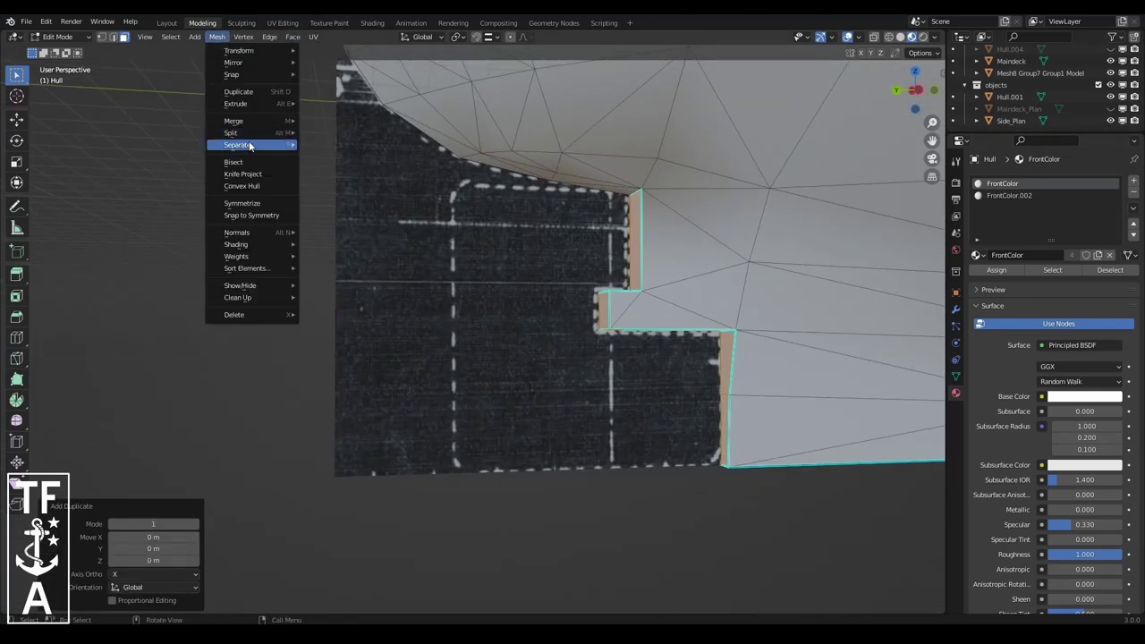
key(shift+h)
key(e)
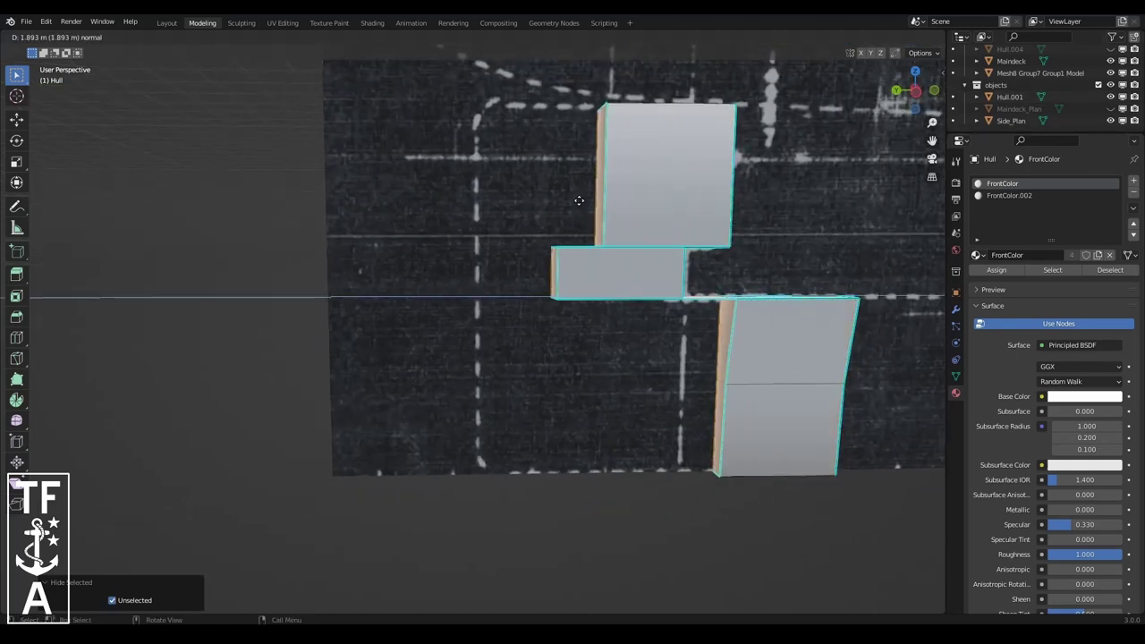
click(720, 204)
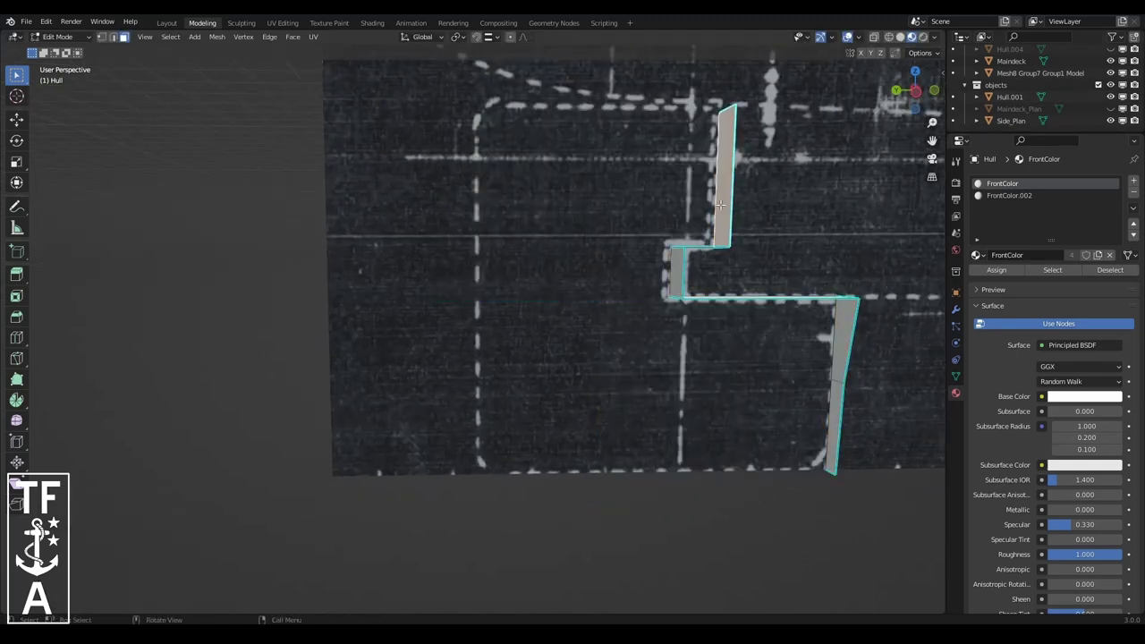
key(y)
click(423, 207)
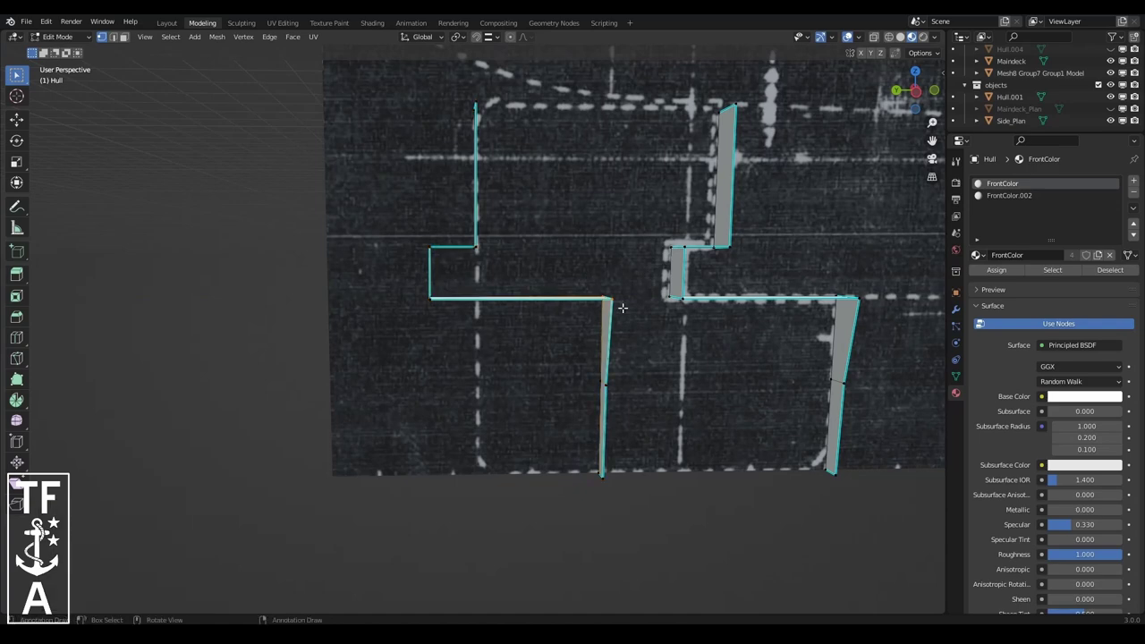
- Turn on snapping, place the lower outline vertex, and straighten the diagonal edge vertically
click(487, 37)
click(475, 77)
key(g)
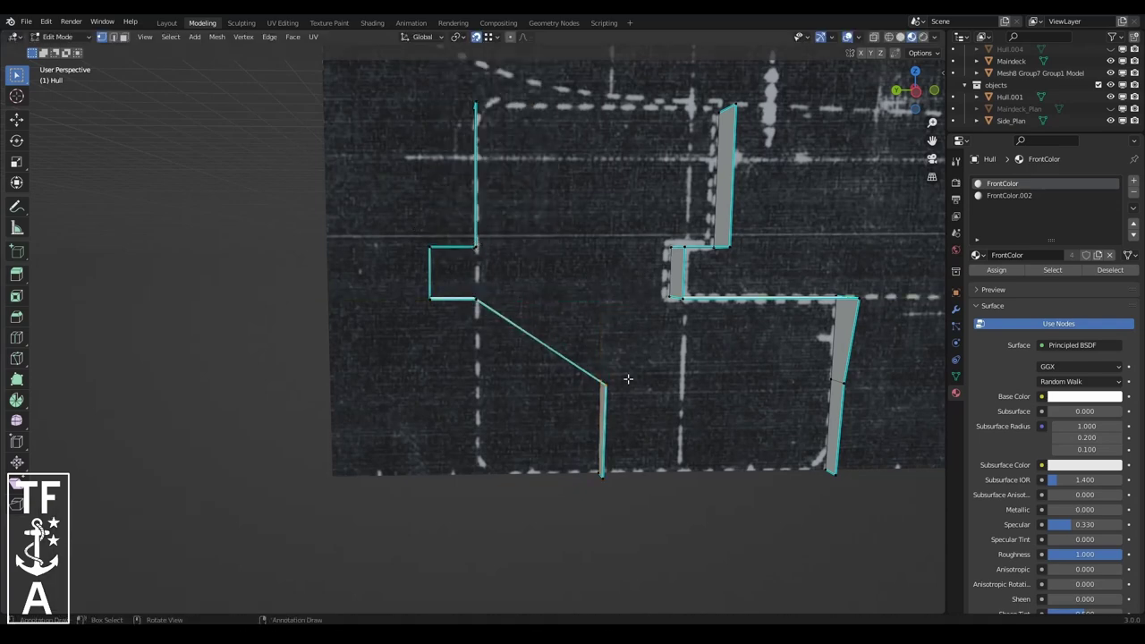
click(601, 436)
key(g)
click(463, 376)
key(g)
key(z)
click(531, 409)
- Move the notch vertex along Y onto the blueprint outline
scroll(531, 409, up, 4)
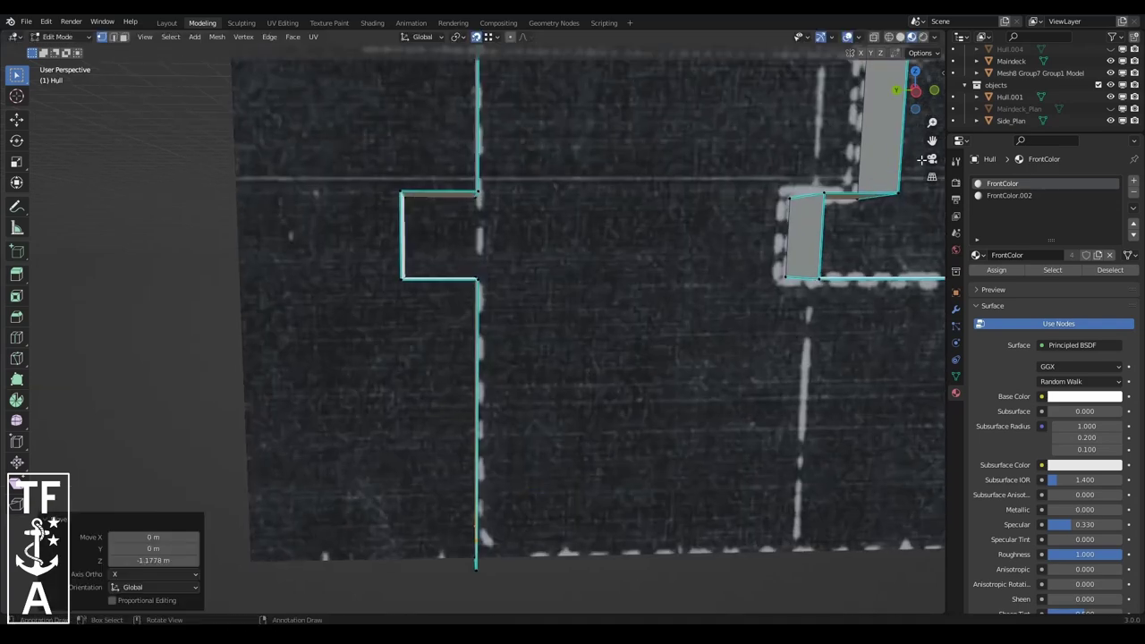
drag(382, 362, 463, 394)
key(g)
key(y)
click(593, 266)
scroll(594, 265, down, 2)
- Select the notch vertices and move them and nearby vertices to match the stern profile
middle_drag(593, 265, 501, 295)
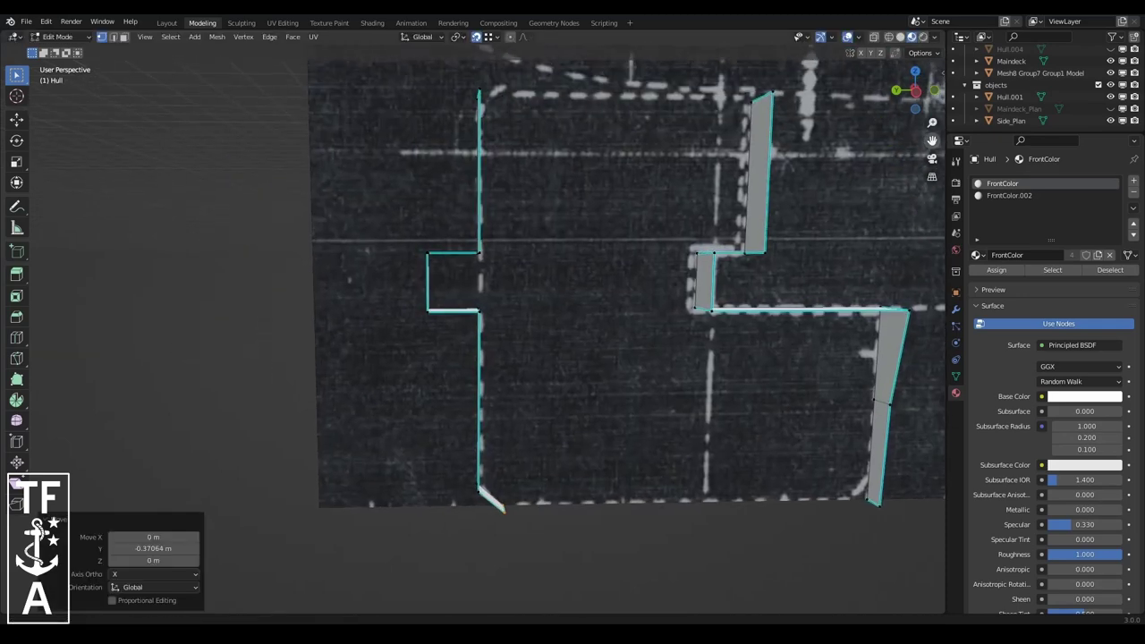
drag(405, 291, 437, 328)
middle_drag(438, 328, 415, 128)
drag(414, 128, 528, 282)
key(g)
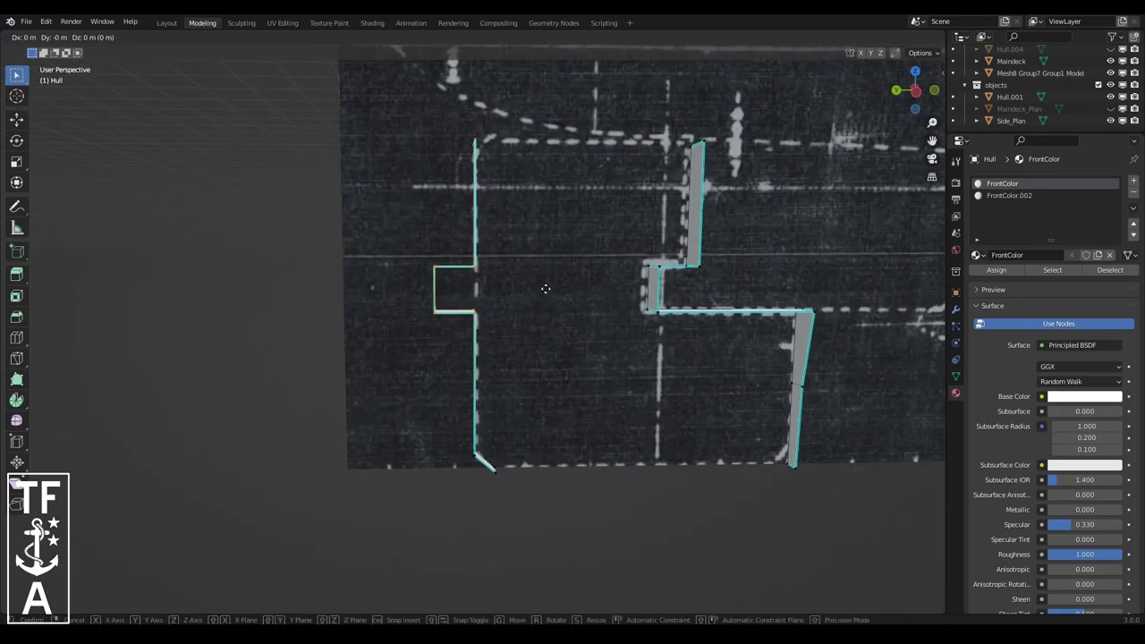
click(564, 165)
middle_drag(563, 164, 464, 318)
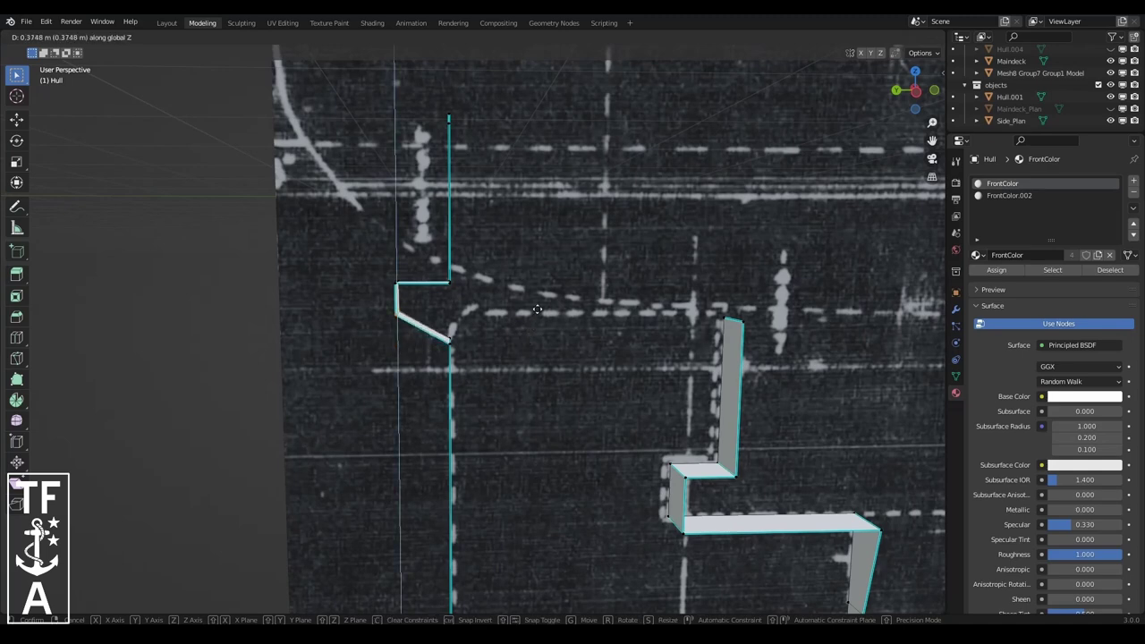
click(479, 295)
click(734, 278)
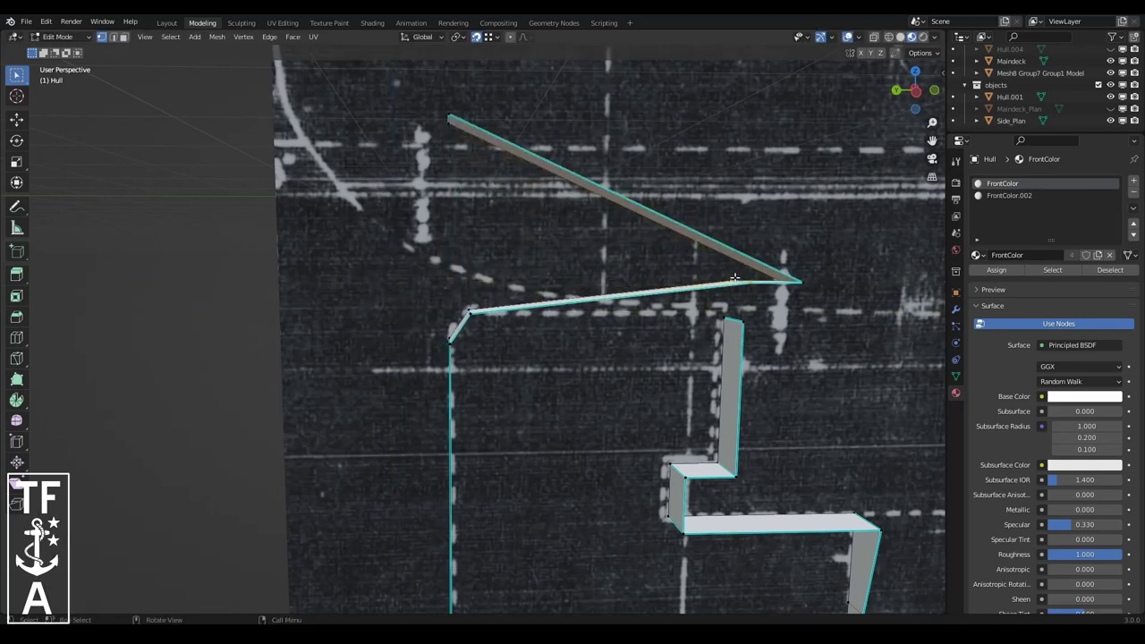
click(732, 310)
click(726, 311)
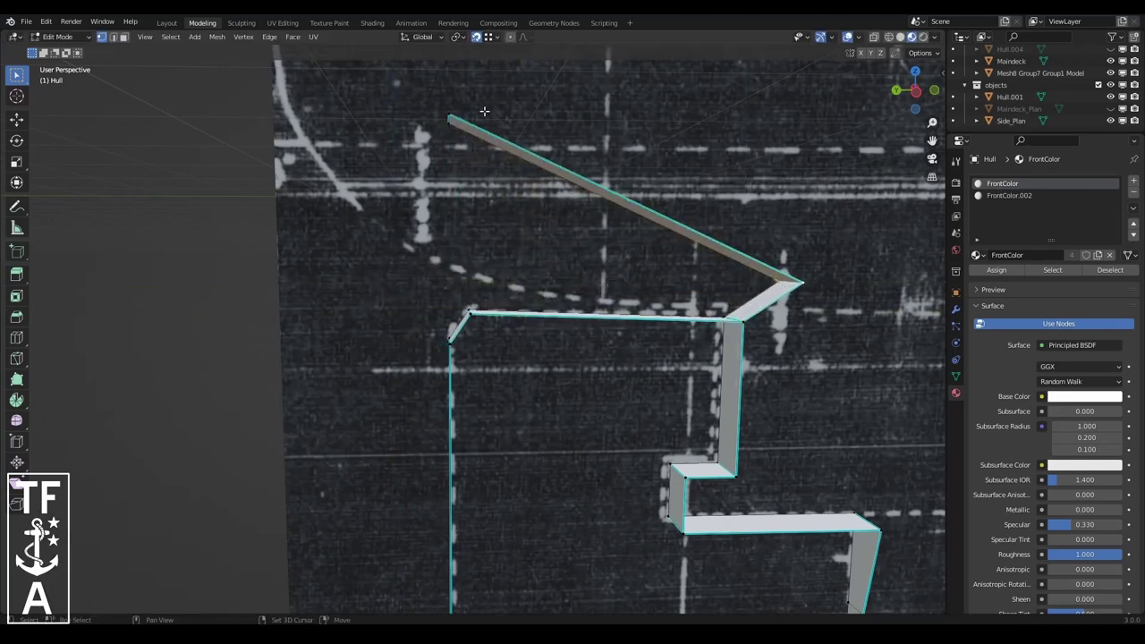
- Delete the stray top edge of the outline
shift+click(447, 117)
key(x)
click(416, 99)
middle_drag(416, 99, 362, 457)
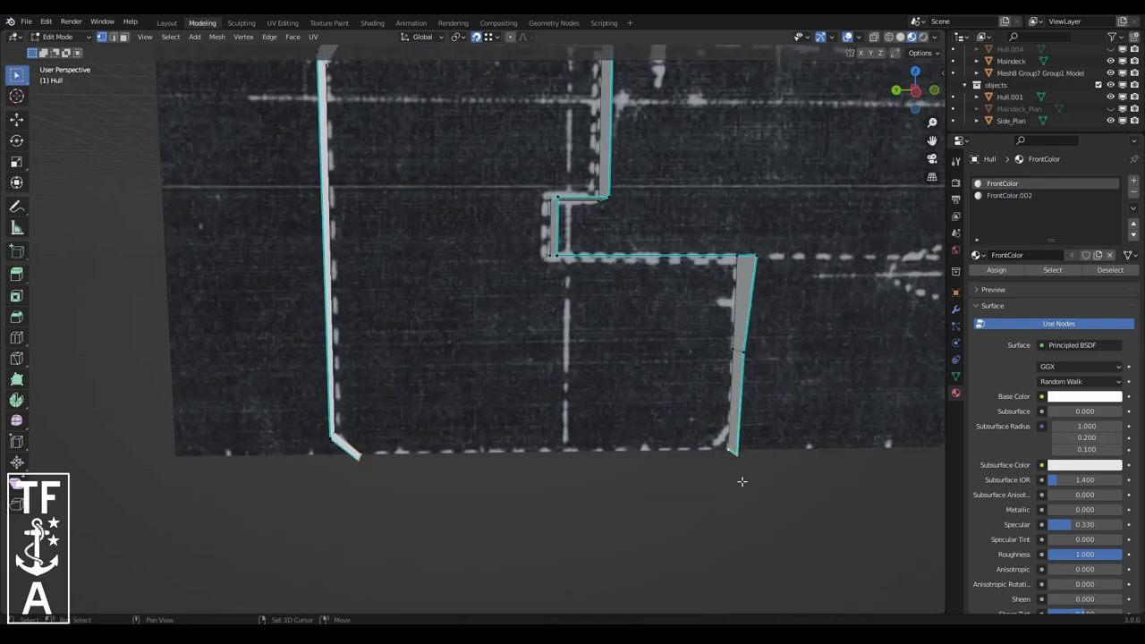
middle_drag(921, 136, 295, 109)
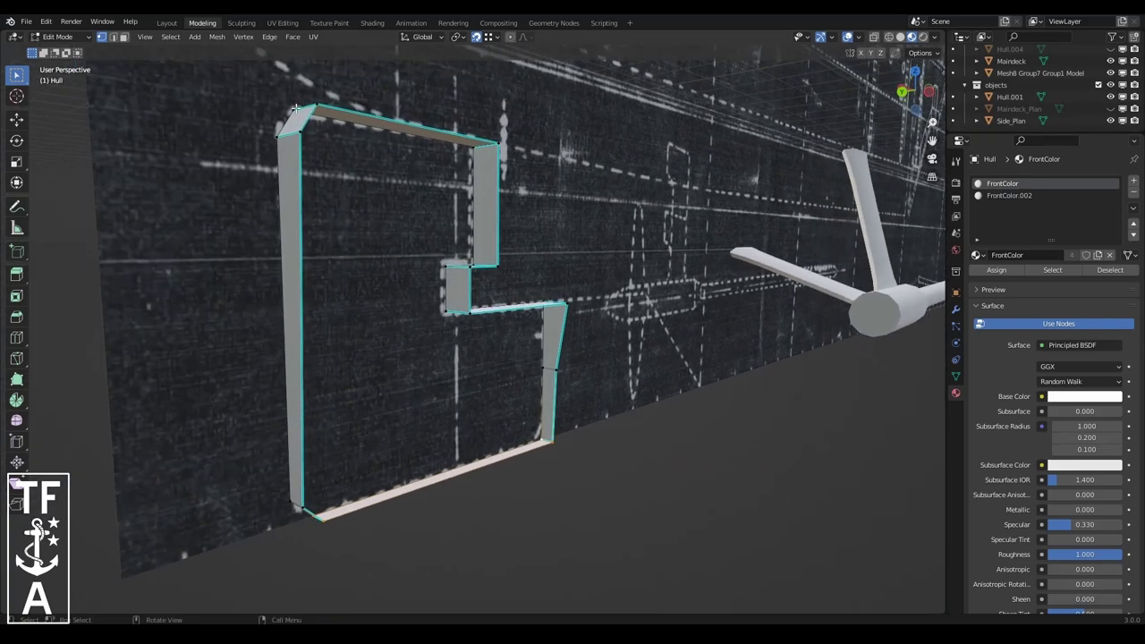
- Select the inner notch faces and flip their normals
shift+click(482, 202)
shift+click(456, 286)
shift+click(553, 358)
click(217, 36)
click(345, 236)
middle_drag(344, 235, 45, 106)
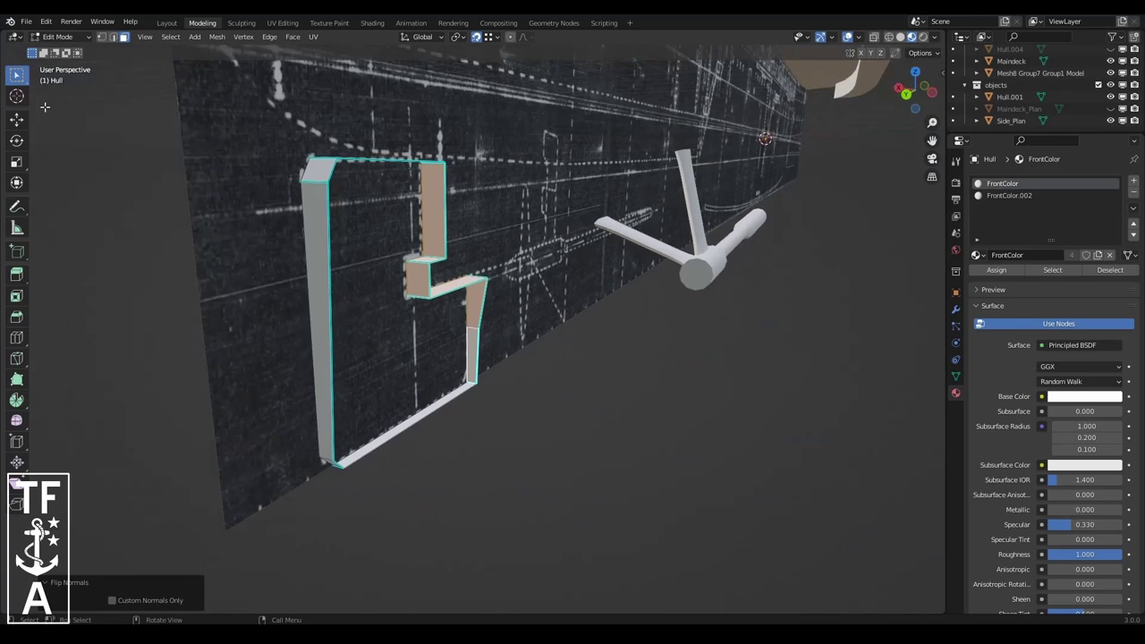
- Shift the frame 0.24218 m along X, then move the next part along Y
key(g)
key(x)
click(322, 177)
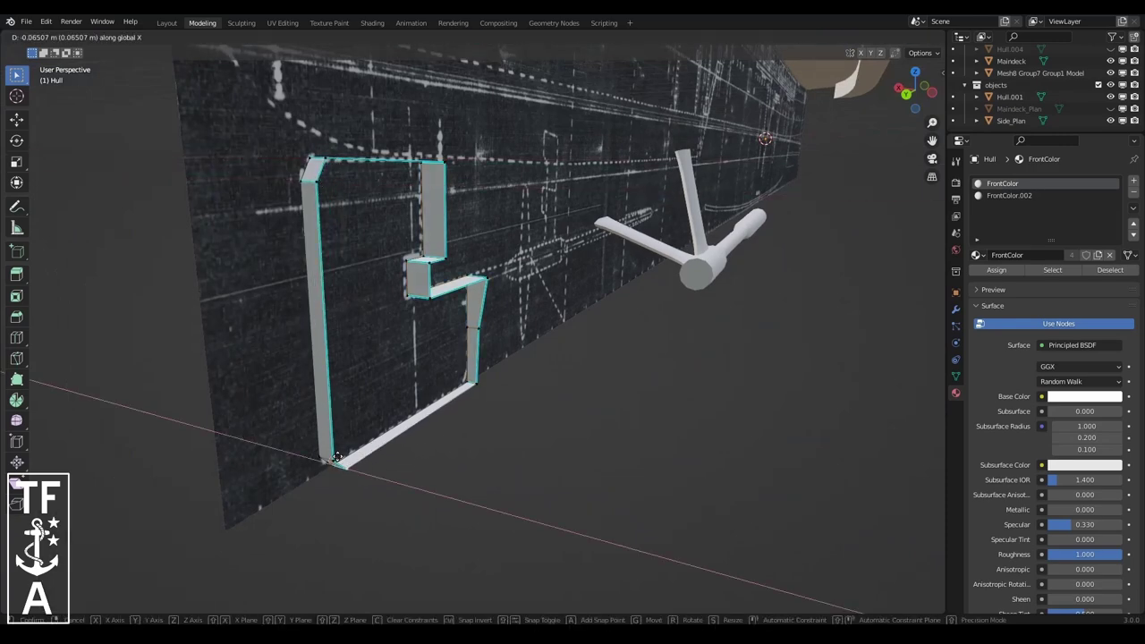
middle_drag(322, 177, 287, 152)
key(g)
key(x)
click(430, 447)
key(g)
key(y)
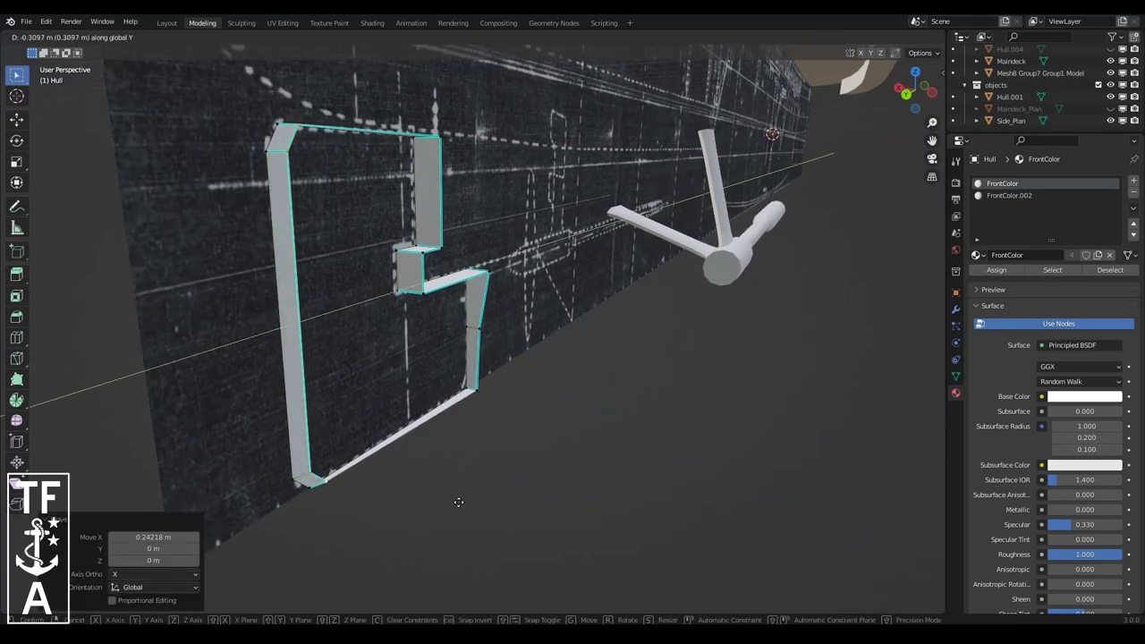
middle_drag(913, 106, 413, 519)
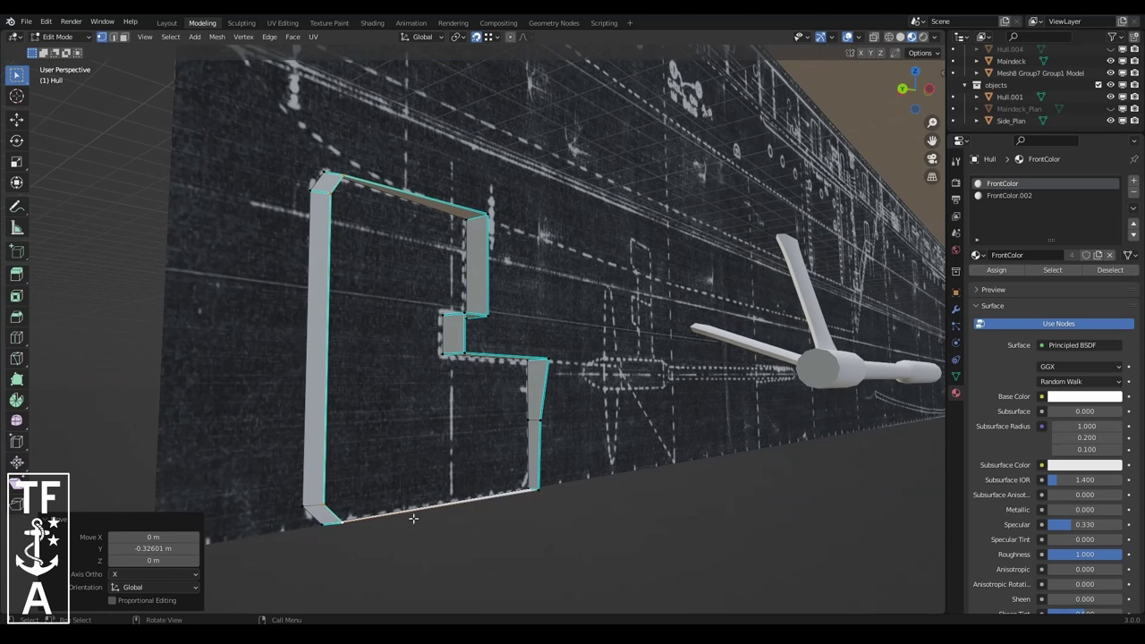
click(524, 541)
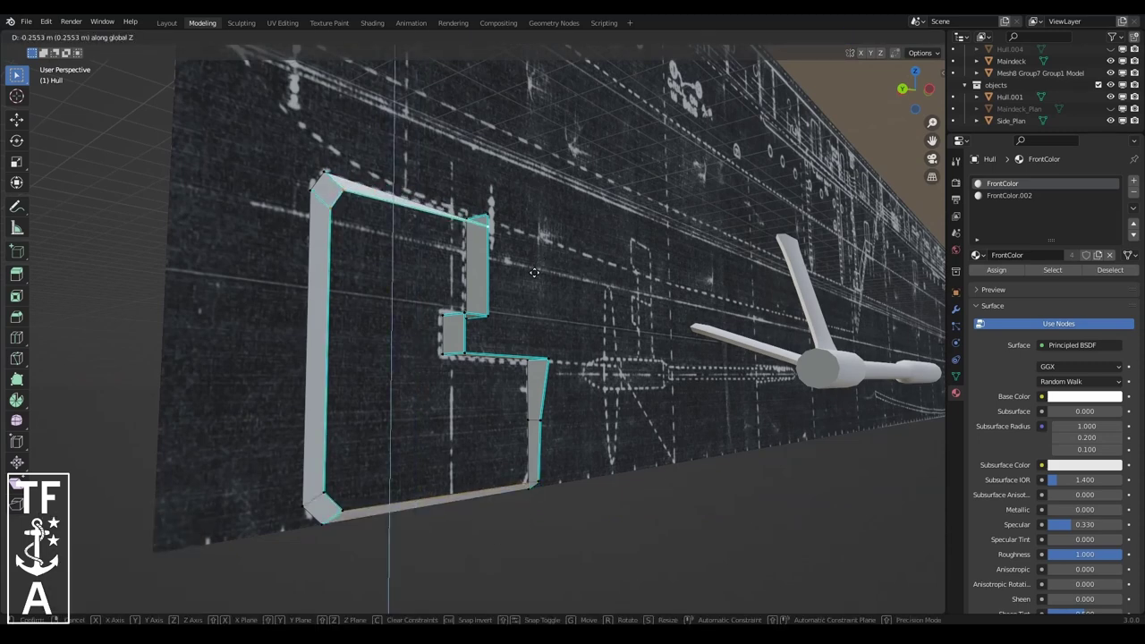
middle_drag(447, 313, 548, 233)
- Merge the skeg frame's duplicate vertices by distance and fill the gap with a face
key(a)
click(216, 37)
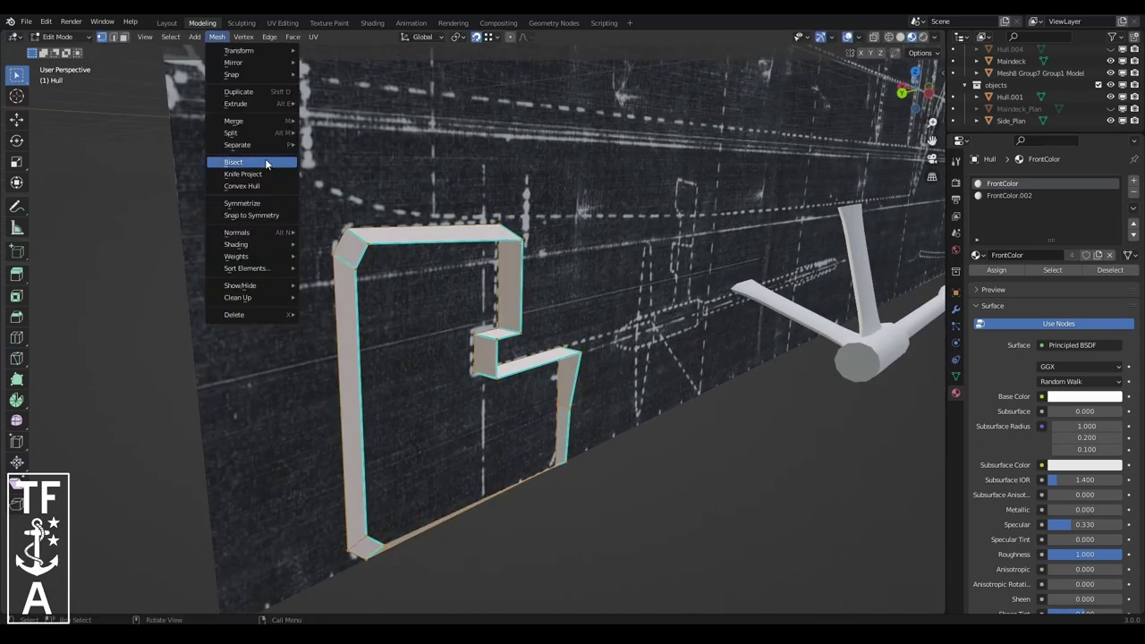
click(340, 191)
key(alt+a)
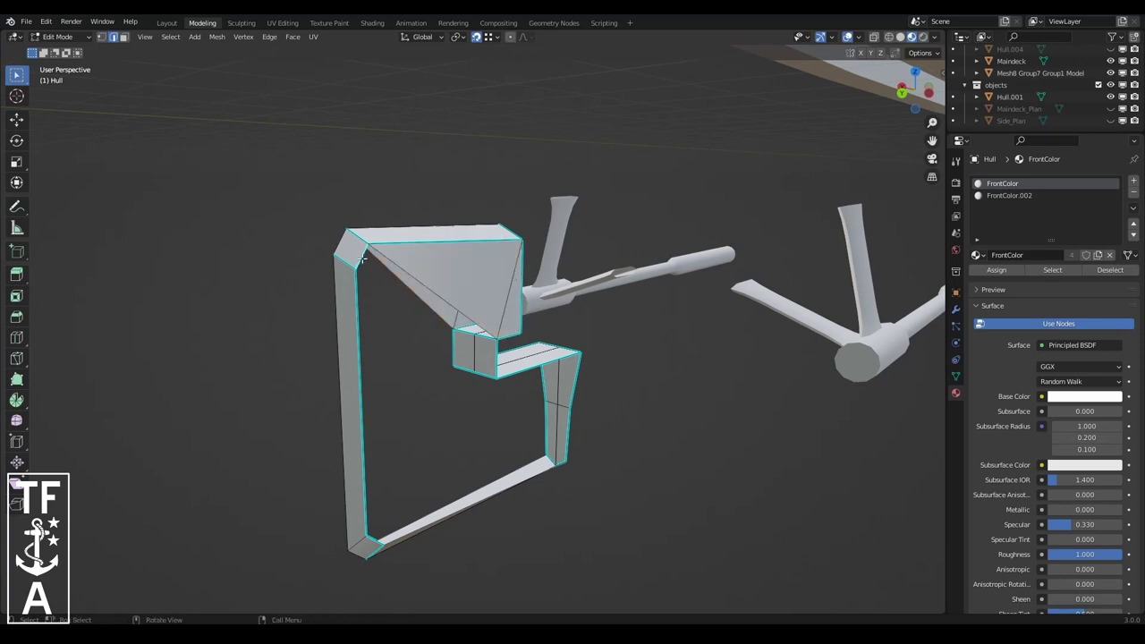
key(f)
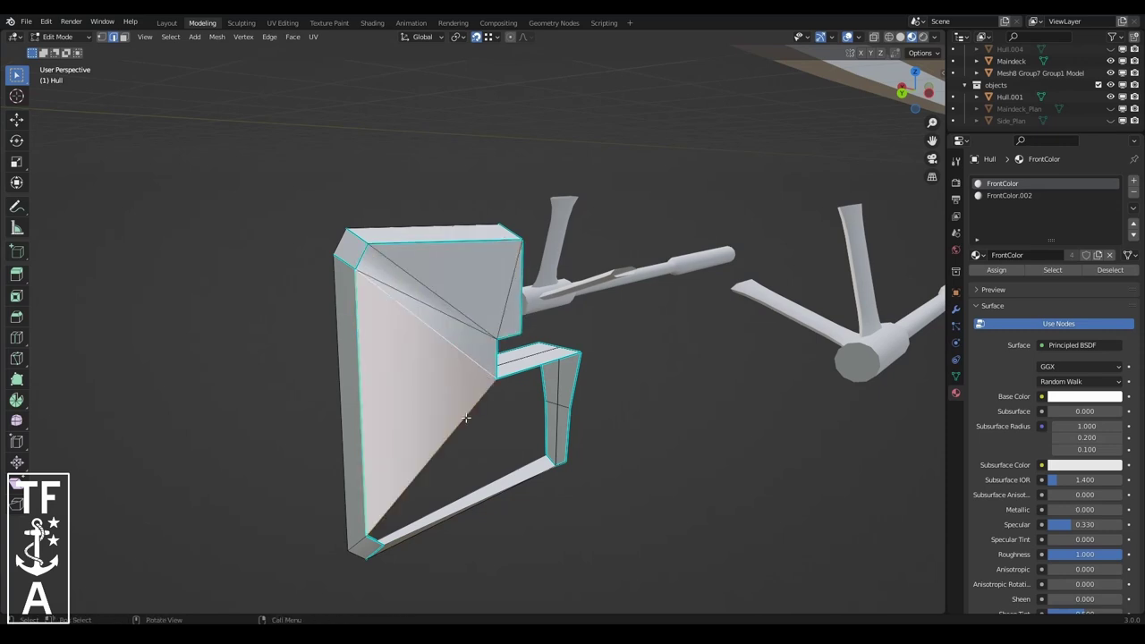
- Shift the selected skeg geometry along the X axis
drag(915, 96, 914, 94)
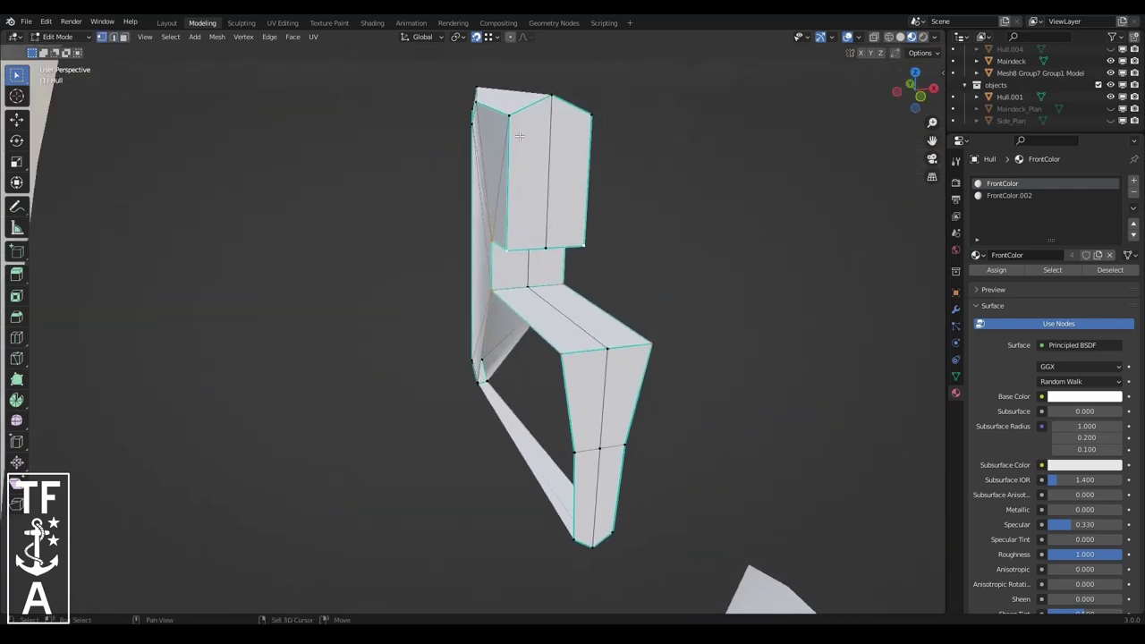
key(g)
key(x)
key(Escape)
key(g)
key(x)
key(Return)
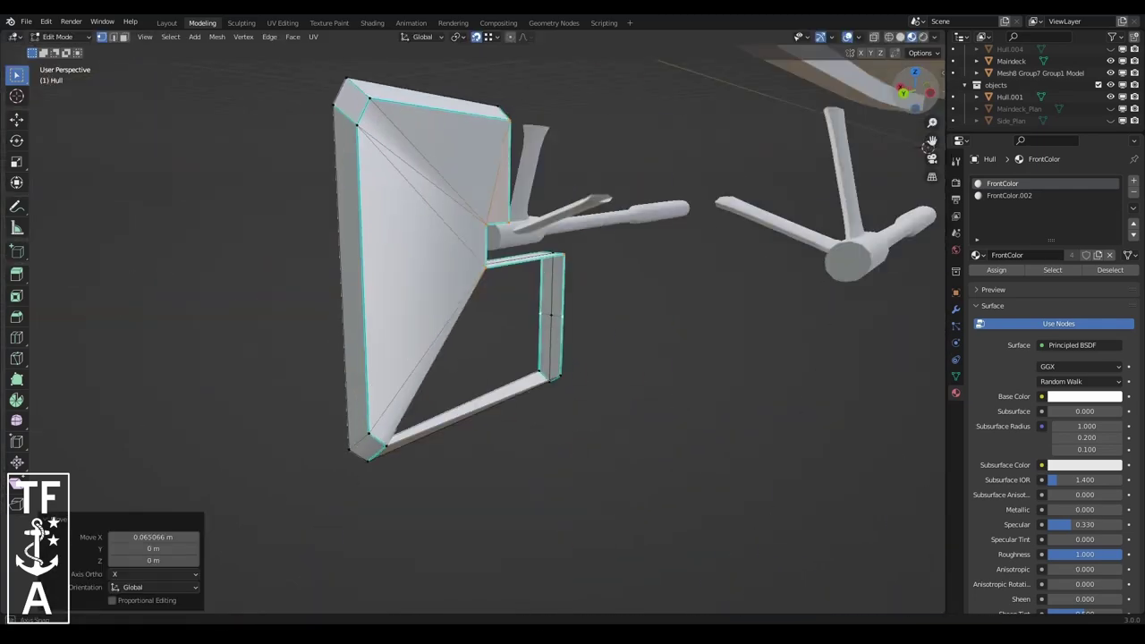
middle_drag(577, 451, 725, 362)
- Merge the whole skeg mesh by distance again and fill the remaining hole with a face
key(a)
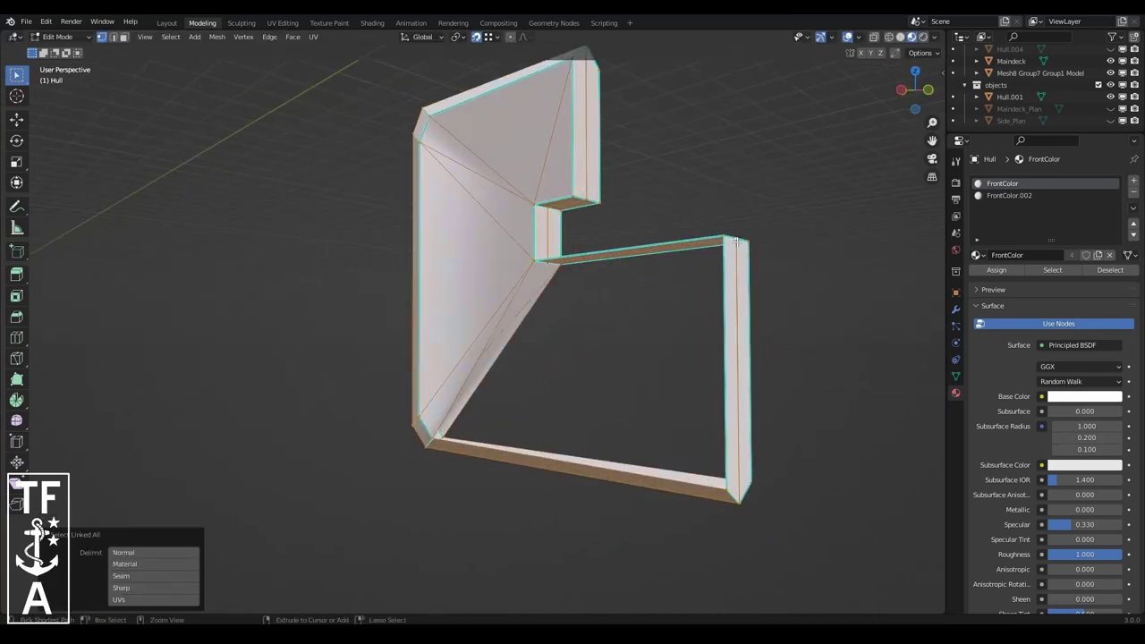
click(217, 37)
click(340, 175)
key(alt+a)
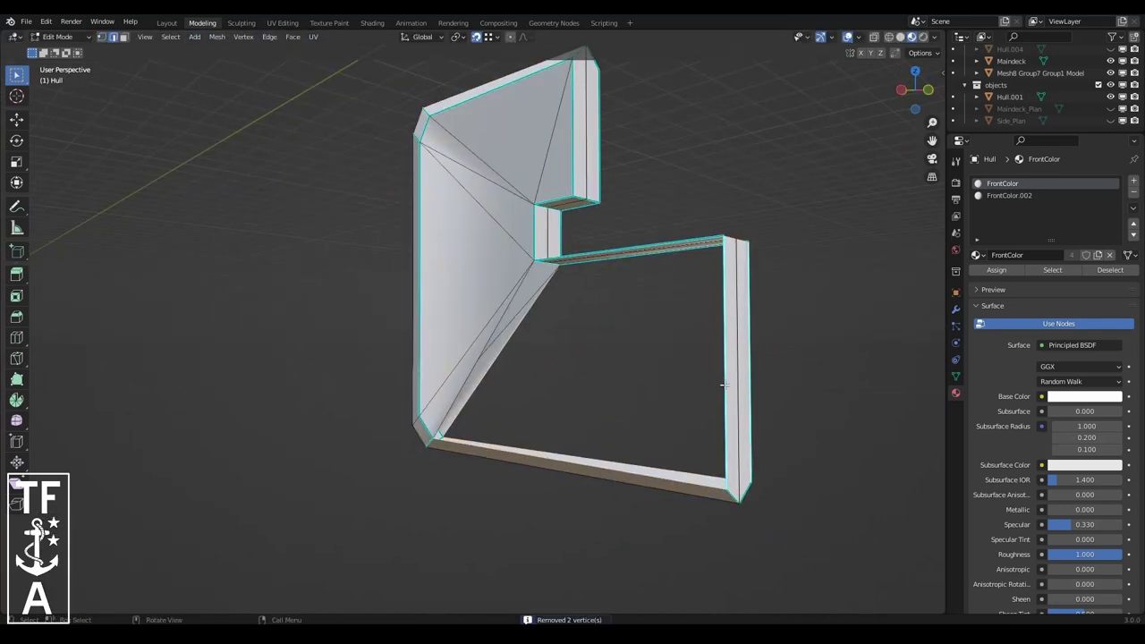
alt+click(725, 385)
key(f)
- Reset the skeg's normal vectors and clear sharp marking from its edges
key(a)
click(217, 37)
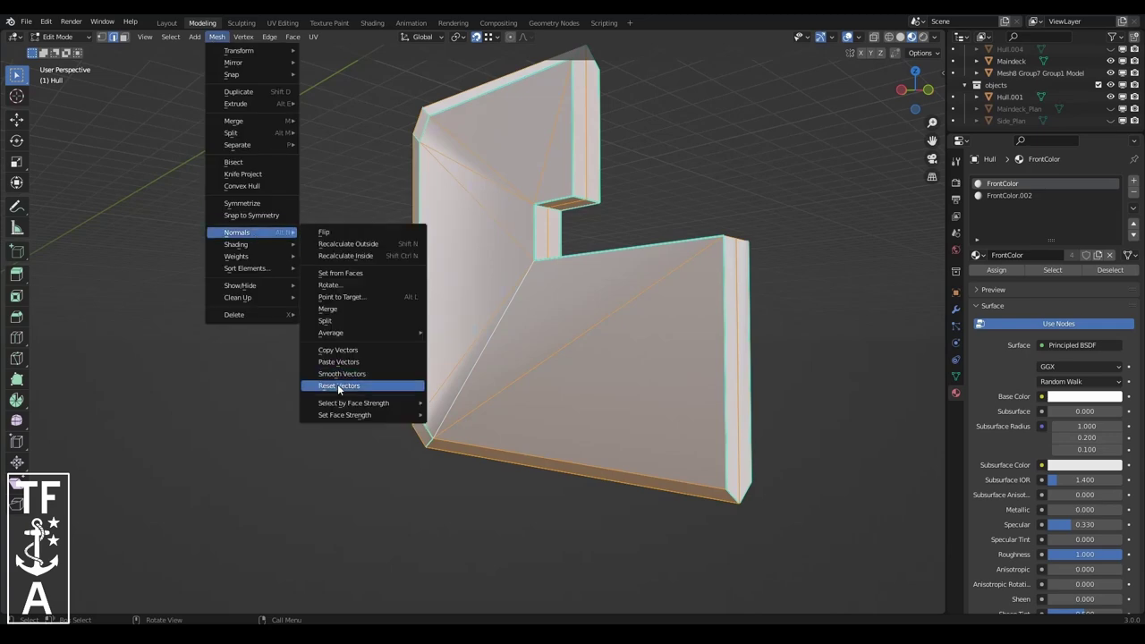
click(340, 390)
middle_drag(339, 389, 298, 64)
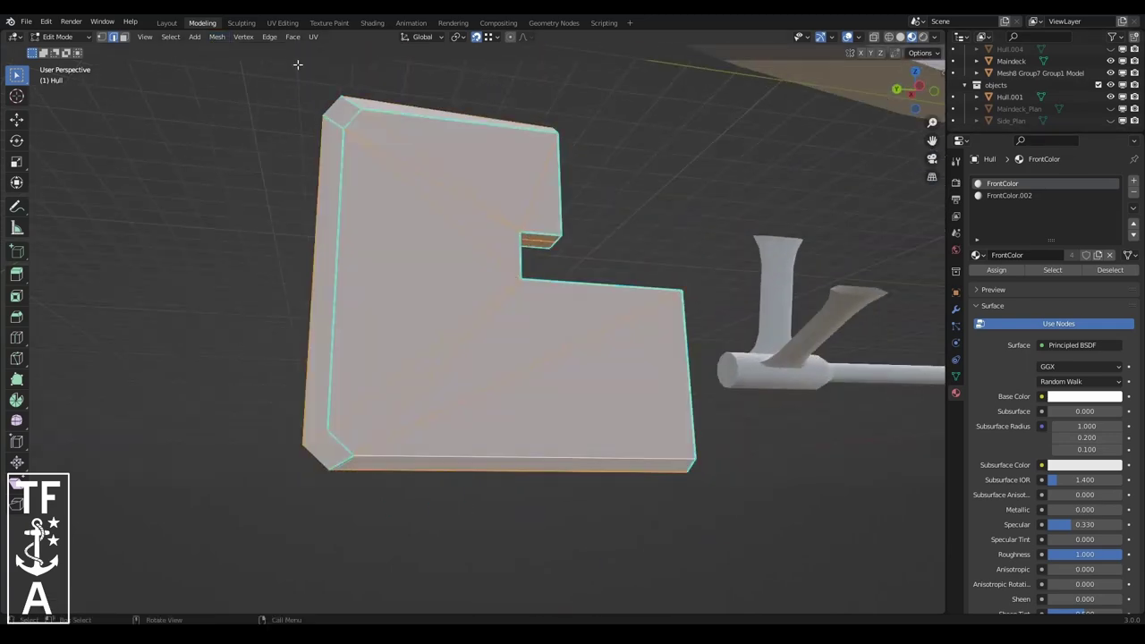
click(216, 37)
key(ctrl+e)
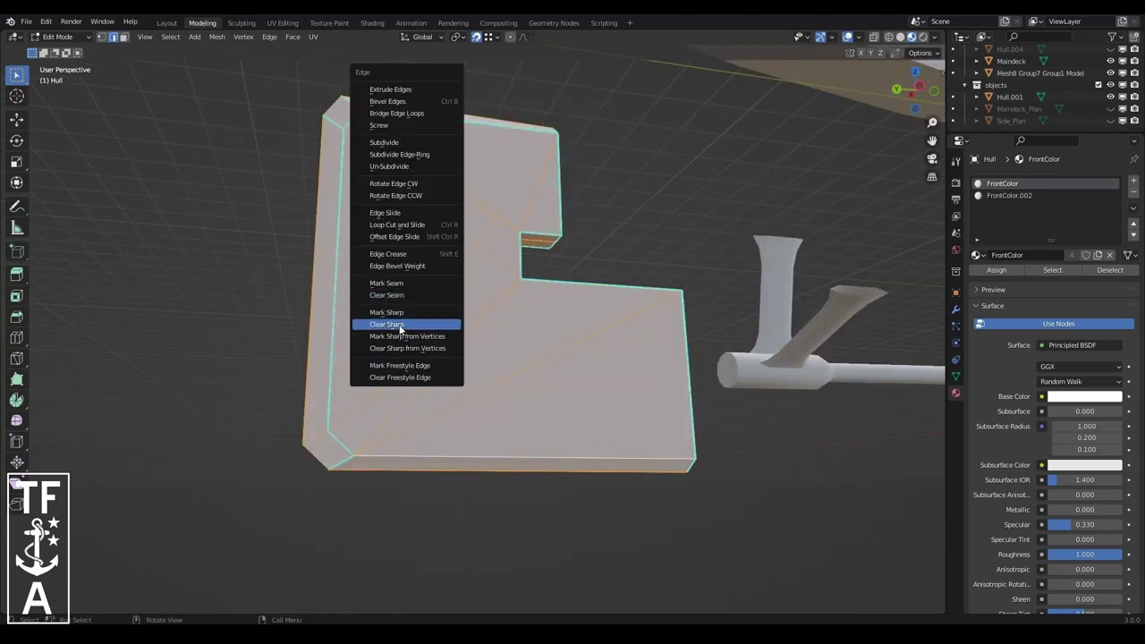
click(399, 328)
key(Tab)
key(Tab)
- Select the skeg's outer outline edges, mark them sharp, and return to object mode
click(216, 37)
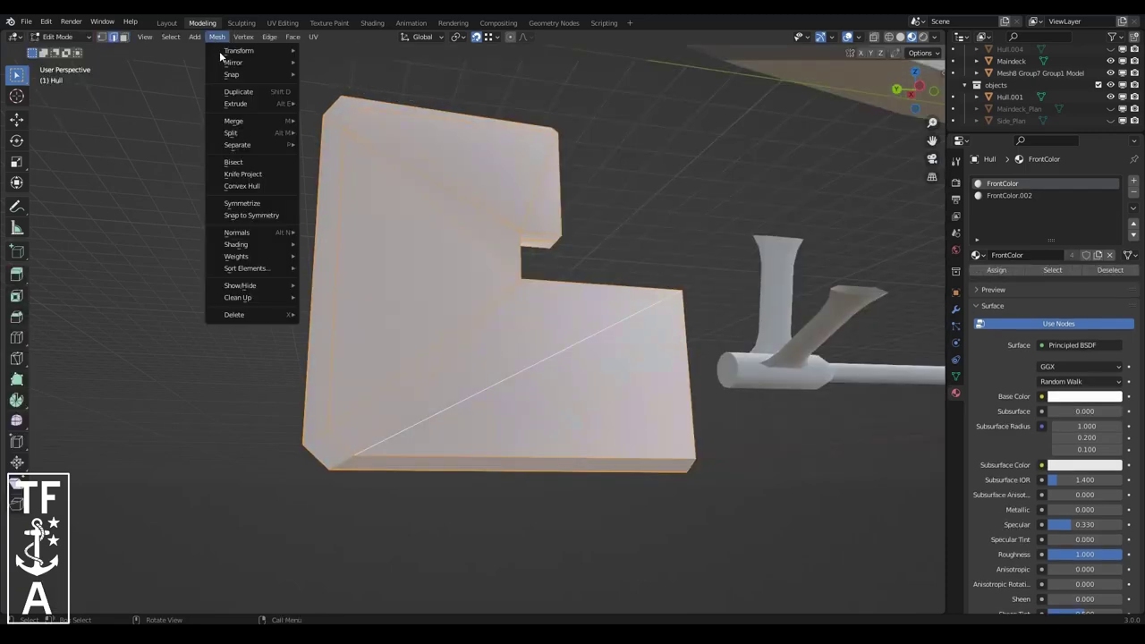
key(Escape)
ctrl+click(504, 113)
middle_drag(503, 112, 536, 231)
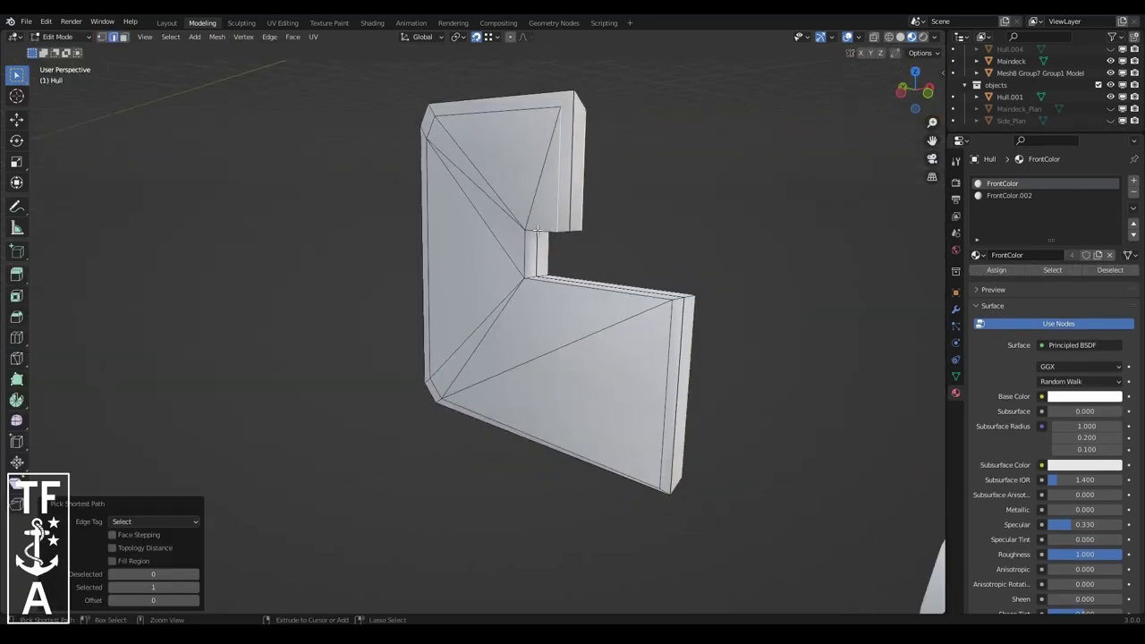
ctrl+click(501, 94)
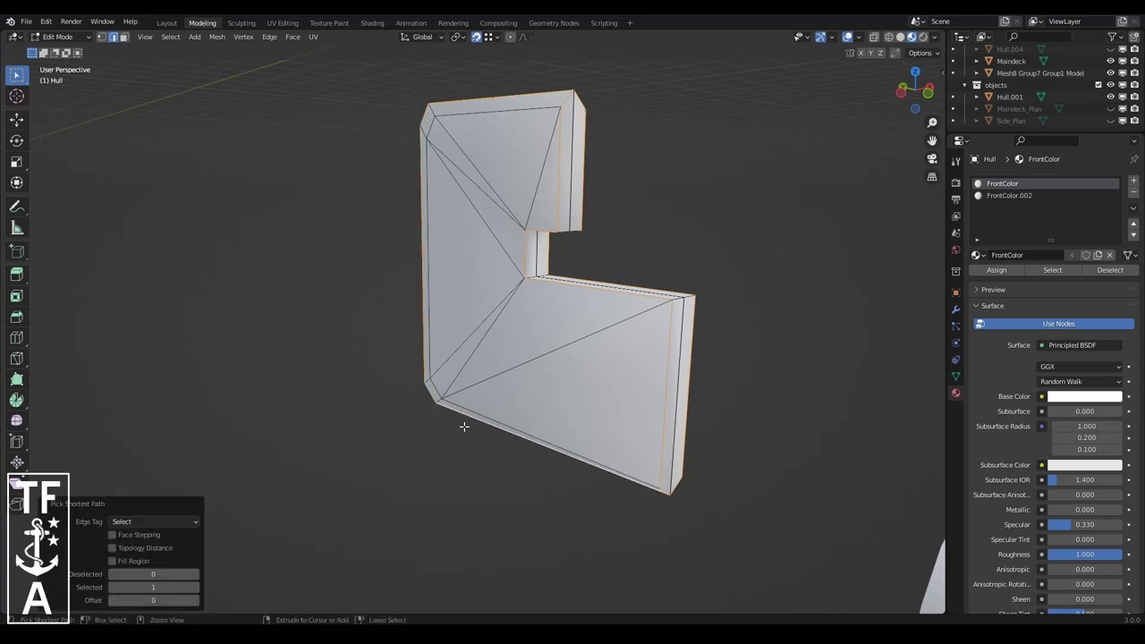
key(ctrl+e)
click(662, 493)
drag(915, 91, 906, 97)
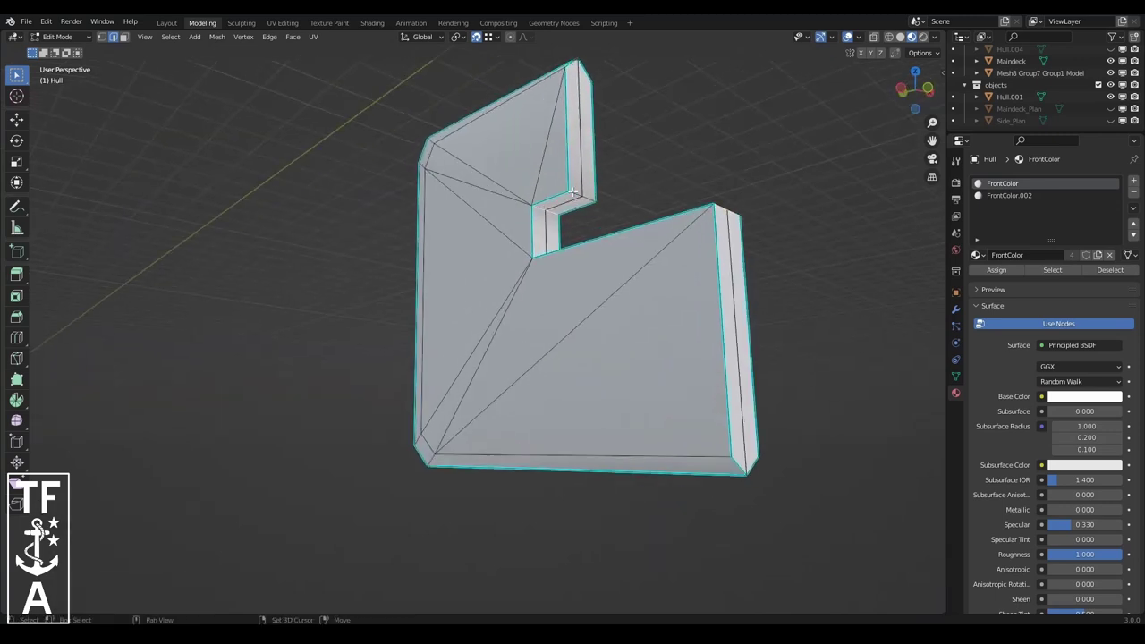
key(ctrl+e)
click(626, 266)
middle_drag(626, 266, 702, 81)
key(Tab)
scroll(372, 230, up, 3)
- Switch back to Edit Mode and confirm the skeg edge's 0.3378 m move along X
click(61, 36)
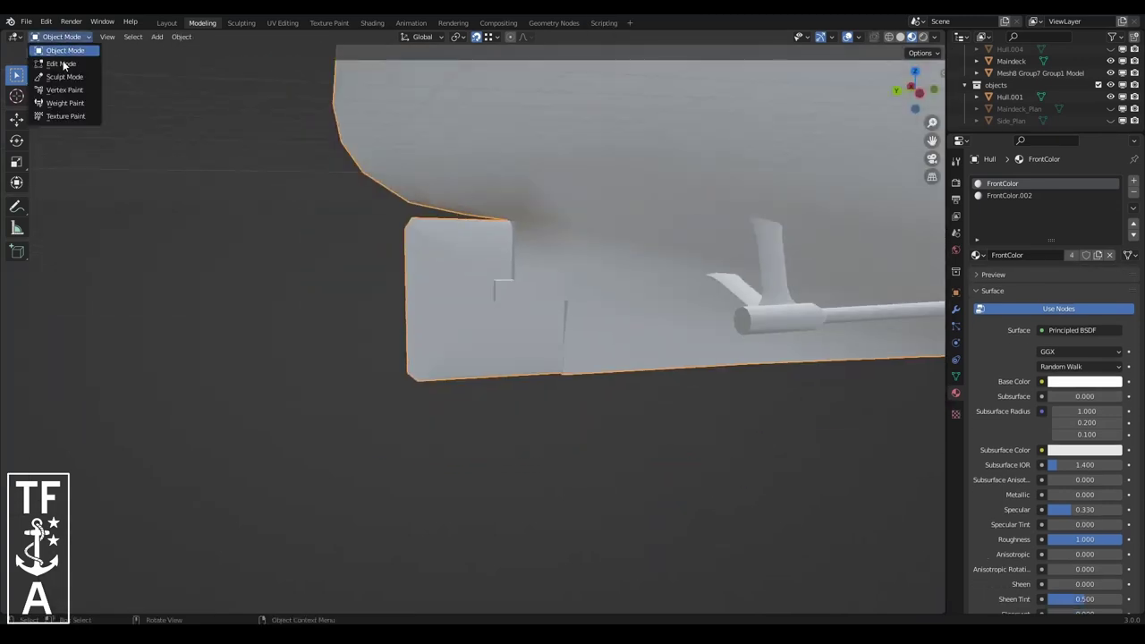
click(58, 64)
scroll(501, 313, up, 3)
mouse_move(501, 313)
middle_down()
mouse_move(448, 224)
mouse_move(480, 265)
middle_up()
mouse_move(472, 356)
middle_down()
mouse_move(708, 221)
mouse_move(572, 322)
middle_up()
click(729, 224)
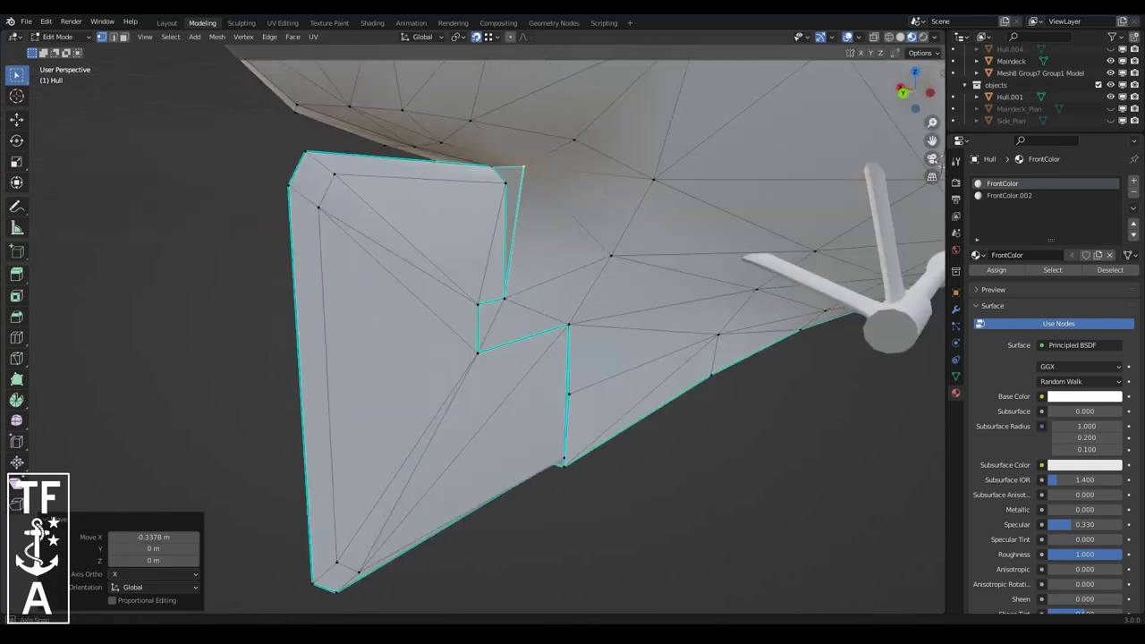
scroll(572, 322, up, 5)
- Slide the skeg edge along Y against the hull underside, then return to object mode
key(g)
key(y)
click(541, 325)
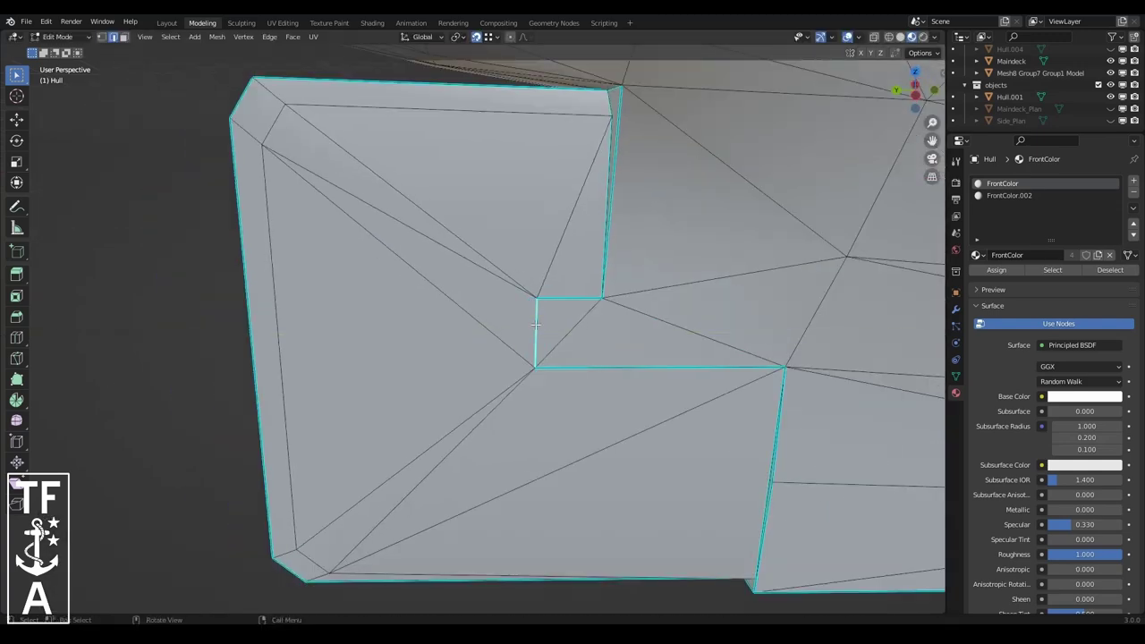
key(h)
click(550, 324)
scroll(549, 325, down, 5)
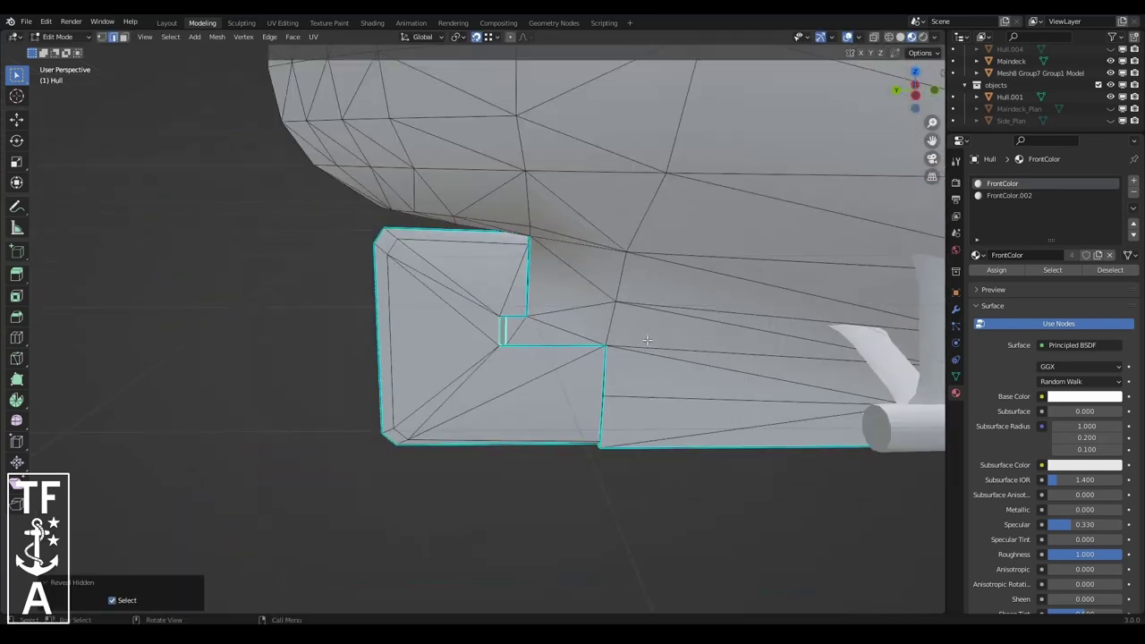
mouse_move(549, 325)
middle_down()
mouse_move(260, 300)
mouse_move(627, 268)
middle_up()
key(Tab)
- Select the funnels object and inset its tops by 0.1 m
scroll(851, 243, down, 4)
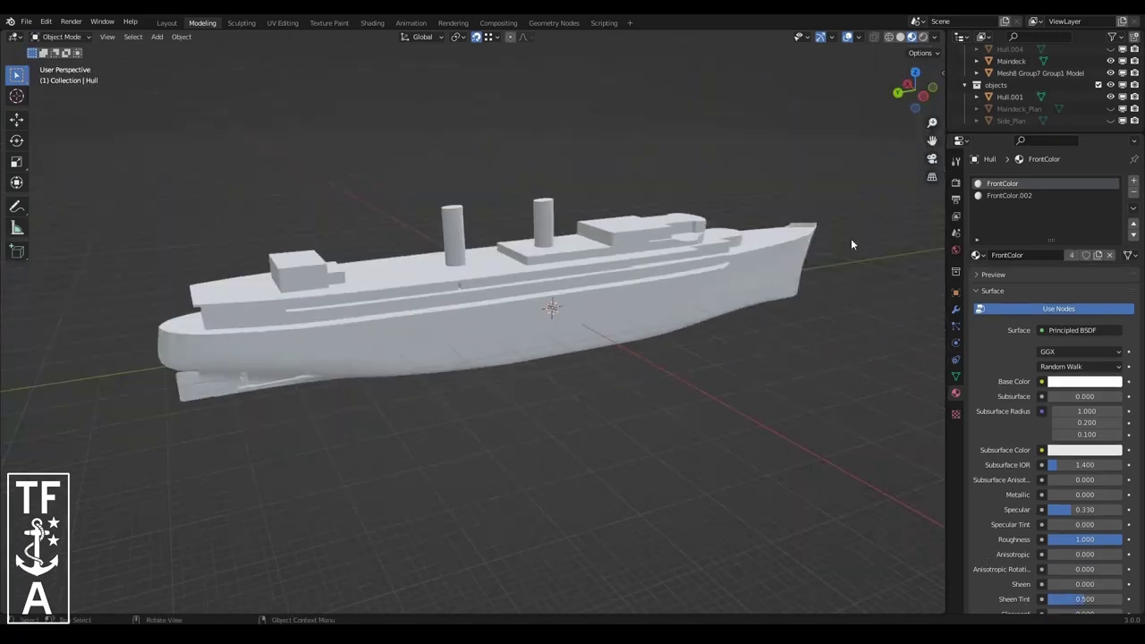
middle_drag(851, 242, 607, 260)
scroll(607, 261, up, 5)
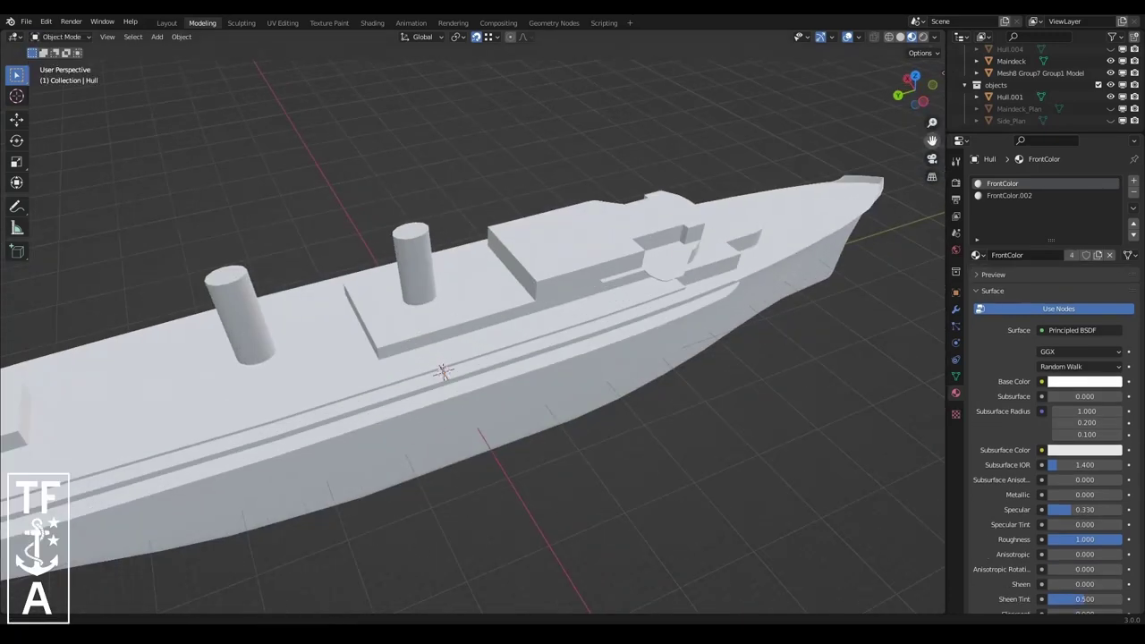
click(409, 269)
middle_drag(409, 268, 170, 132)
key(Tab)
scroll(326, 227, up, 2)
scroll(518, 276, up, 2)
text(i)
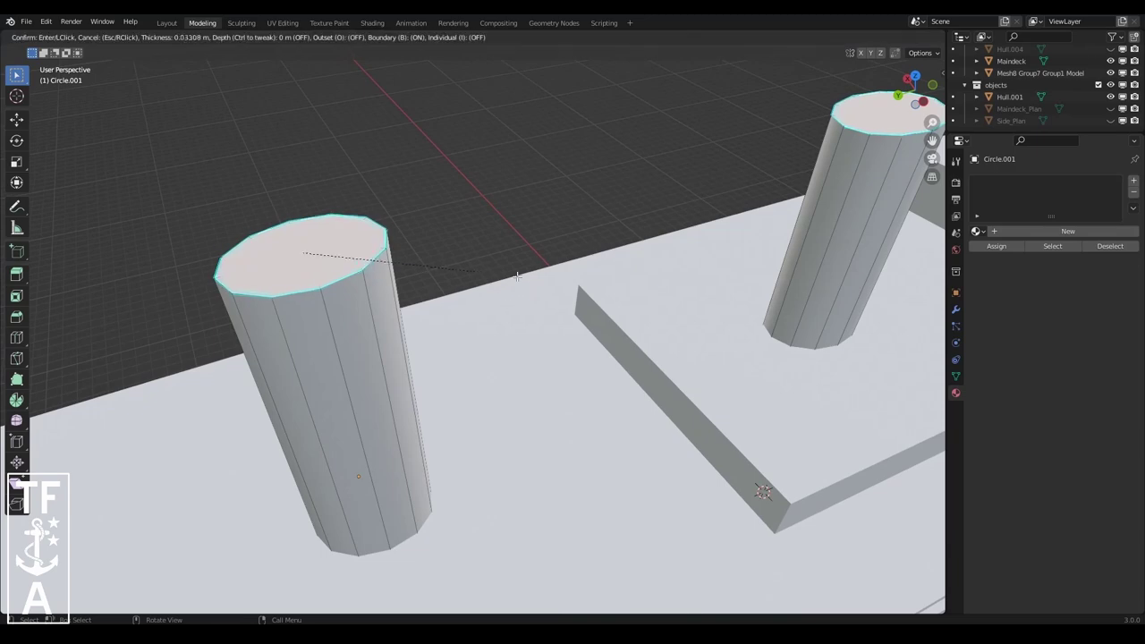
text(.1)
key(Return)
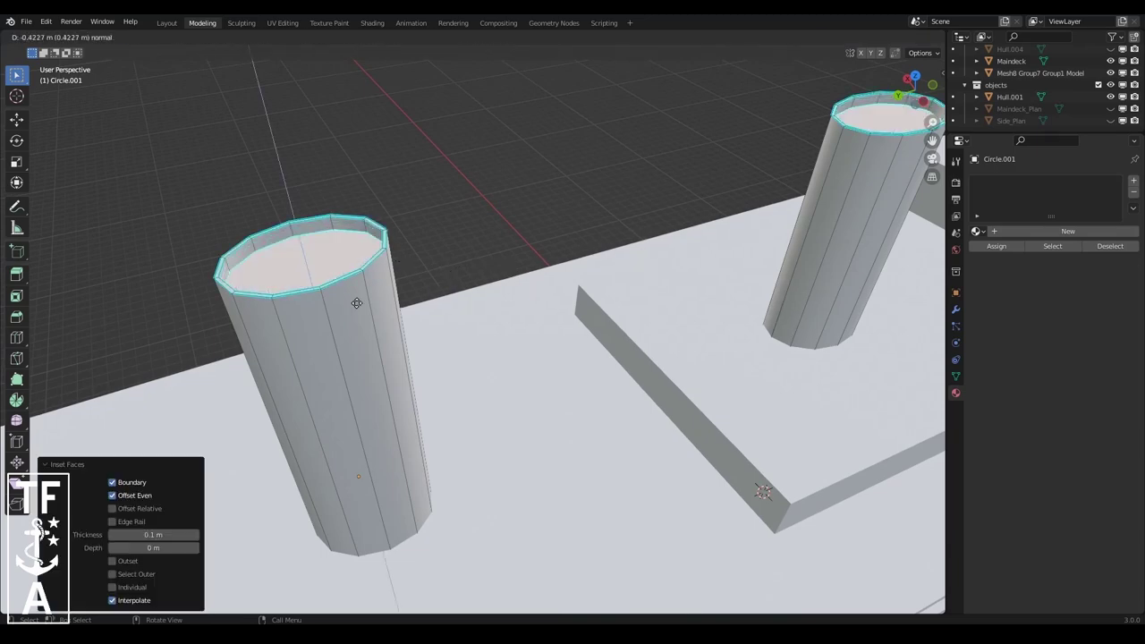
- Extrude the inset funnel tops -2 m downward and return to object mode
text(-2)
key(Return)
scroll(504, 230, down, 4)
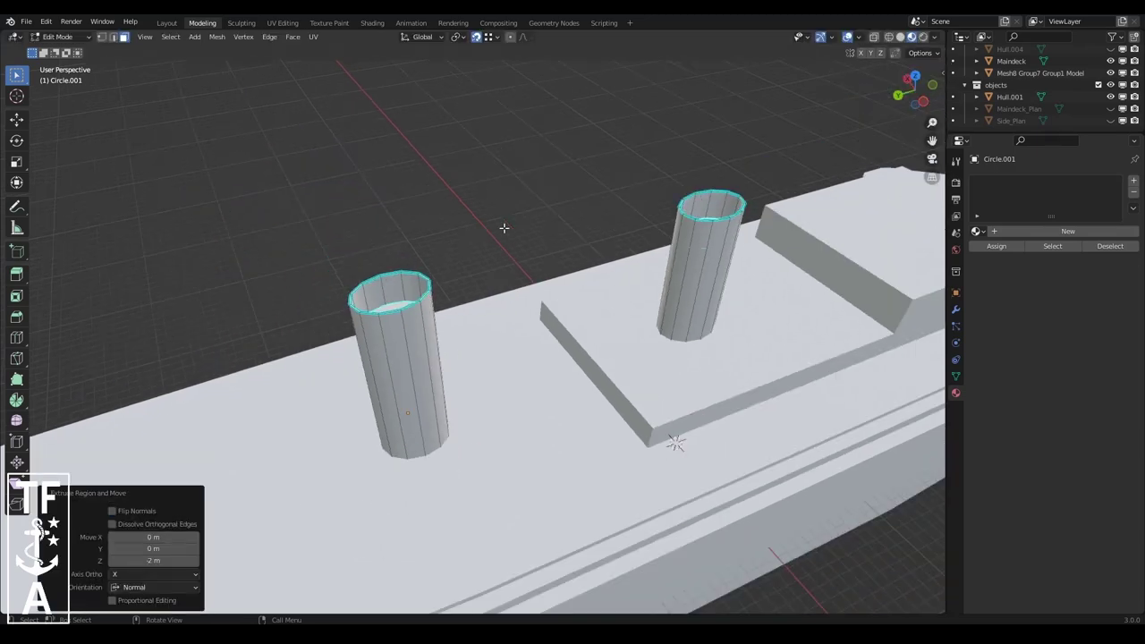
scroll(504, 230, up, 1)
scroll(573, 357, up, 3)
scroll(573, 358, down, 5)
key(Tab)
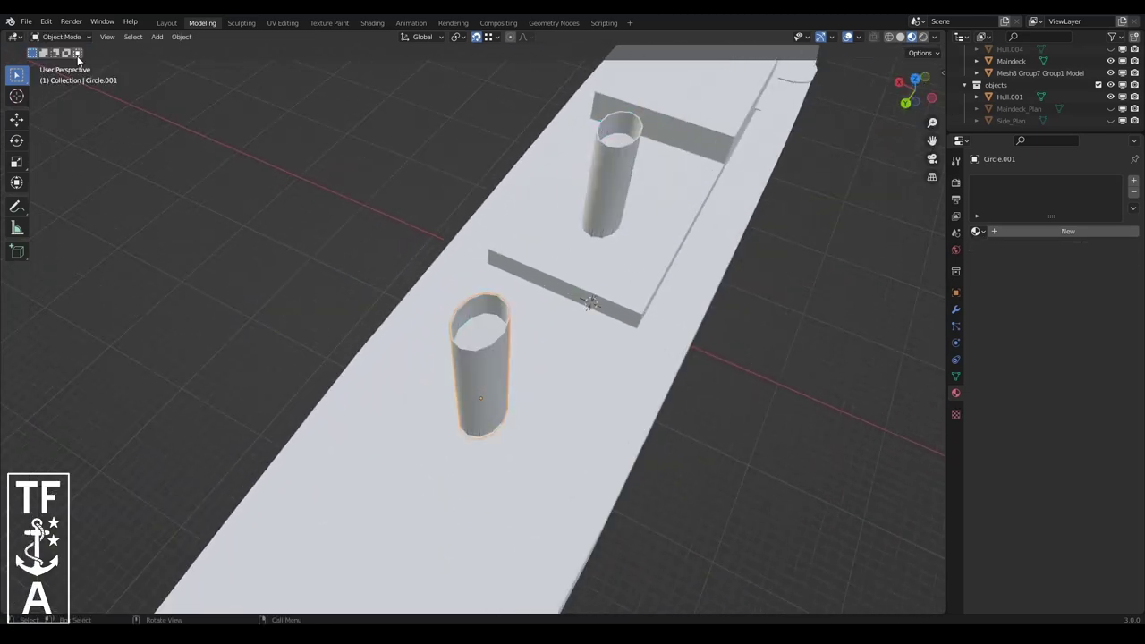
middle_drag(573, 358, 609, 443)
mouse_move(915, 89)
mouse_down()
mouse_move(908, 97)
mouse_move(905, 85)
mouse_up()
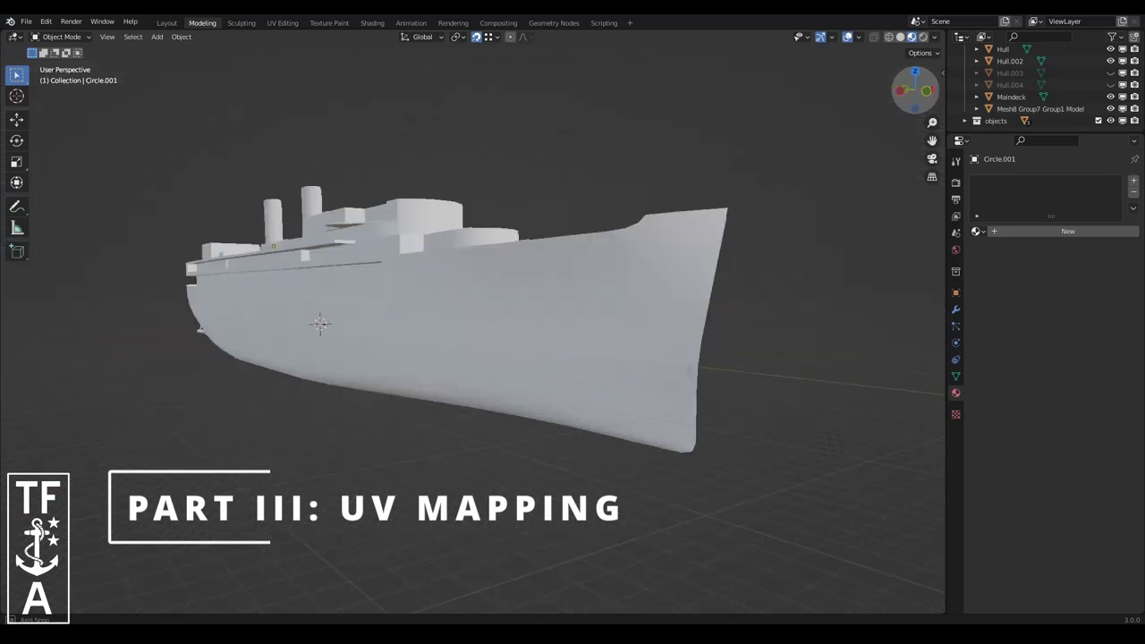
- Edit the hull mesh in left orthographic view with all its geometry selected
click(626, 331)
key(Tab)
click(144, 36)
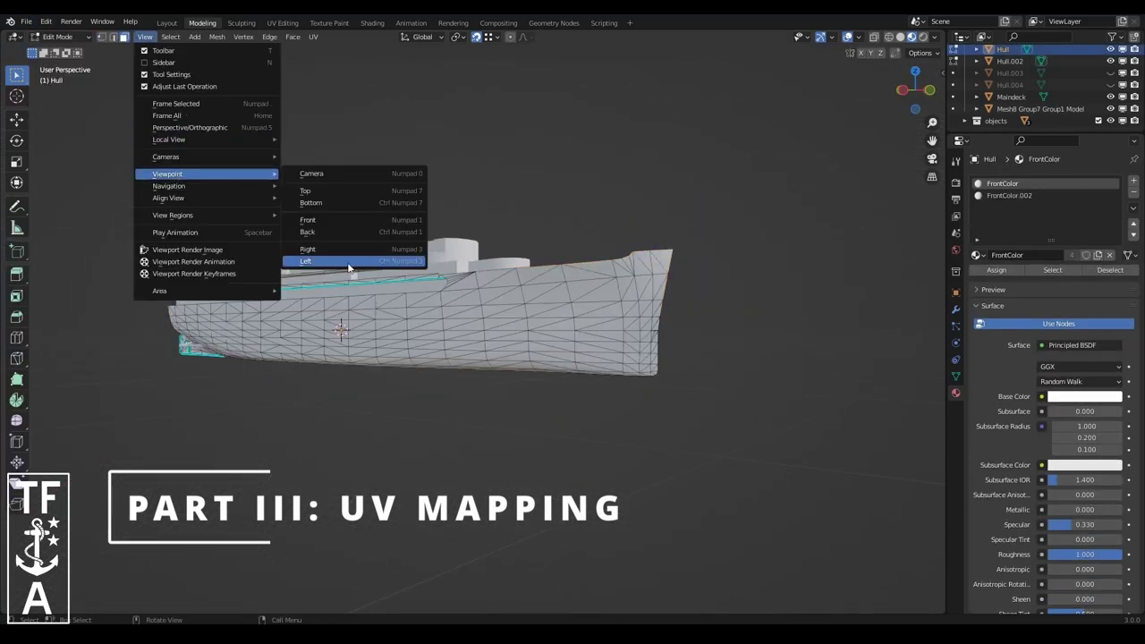
click(345, 259)
key(a)
scroll(405, 332, down, 3)
scroll(405, 332, up, 4)
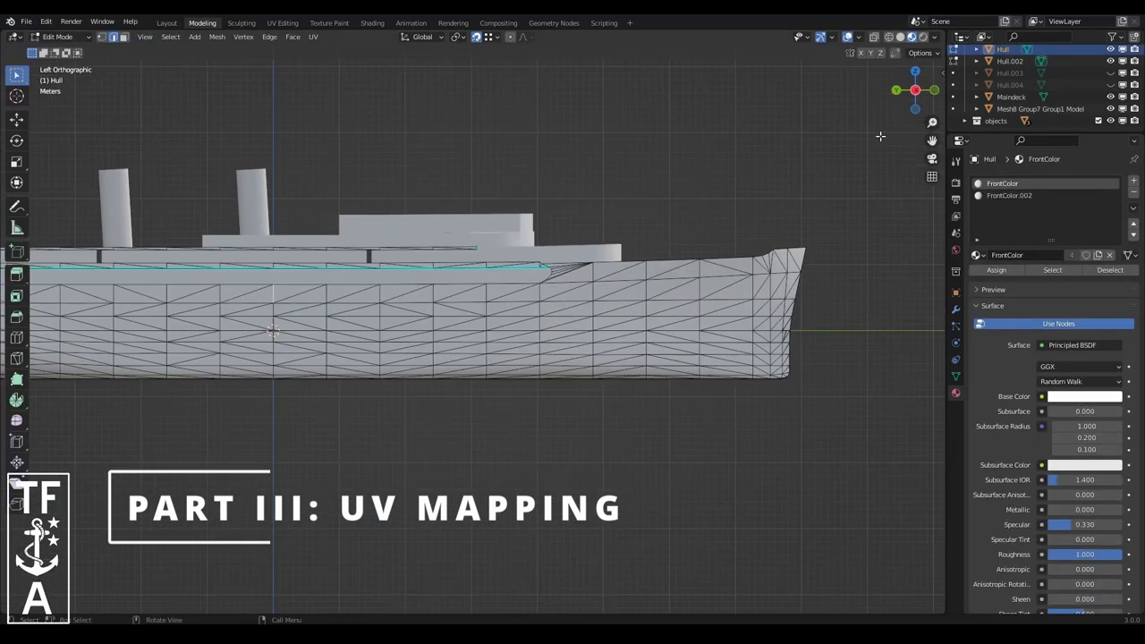
middle_drag(405, 332, 430, 295)
middle_drag(218, 309, 224, 308)
drag(914, 96, 885, 116)
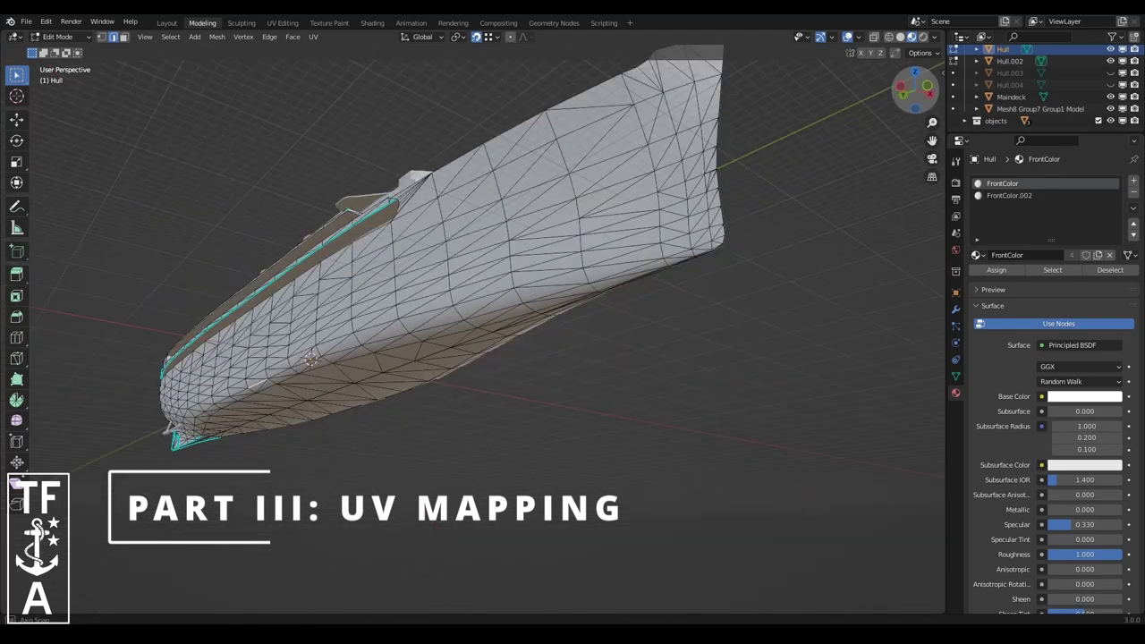
- Mark the hull's bottom edge loop as a seam and select the seam-bounded faces
ctrl+click(352, 341)
mouse_move(627, 273)
middle_down()
mouse_move(684, 259)
mouse_move(667, 302)
middle_up()
key(ctrl+e)
click(667, 276)
mouse_move(915, 96)
mouse_down()
mouse_move(908, 87)
mouse_move(912, 99)
mouse_up()
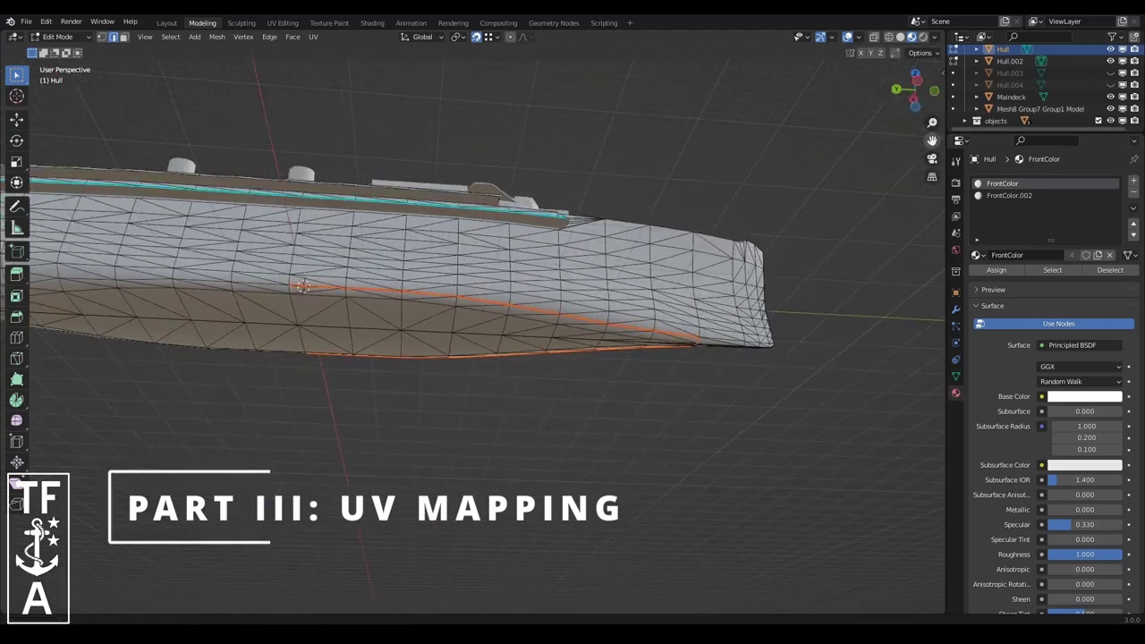
ctrl+click(365, 298)
scroll(365, 298, up, 2)
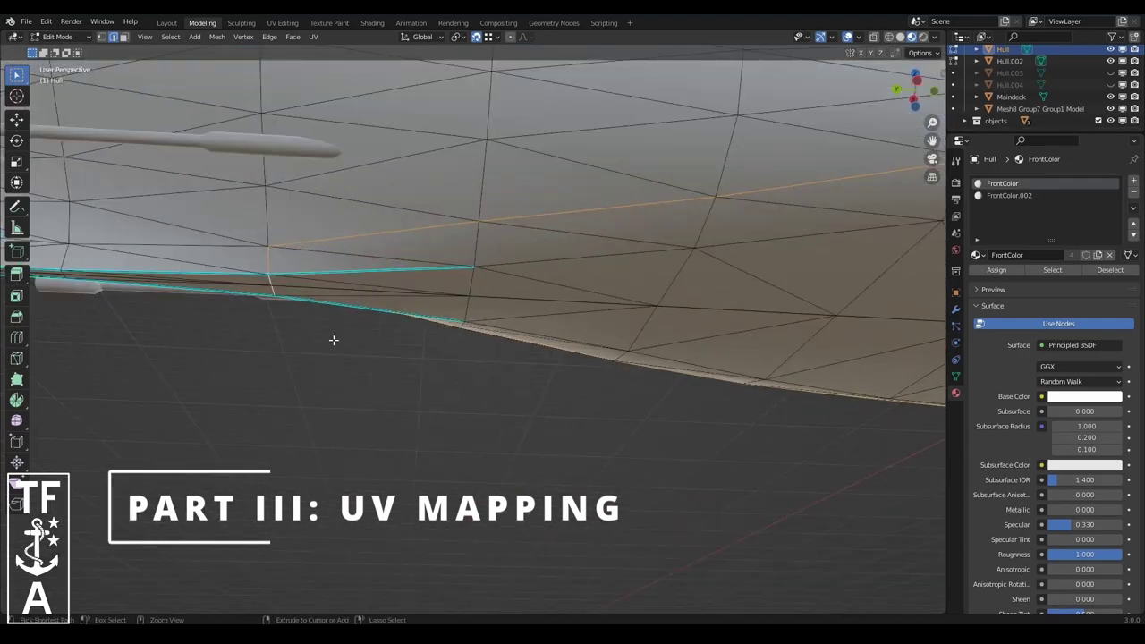
scroll(334, 335, down, 5)
mouse_move(334, 334)
middle_down()
mouse_move(907, 251)
mouse_move(923, 369)
middle_up()
click(144, 37)
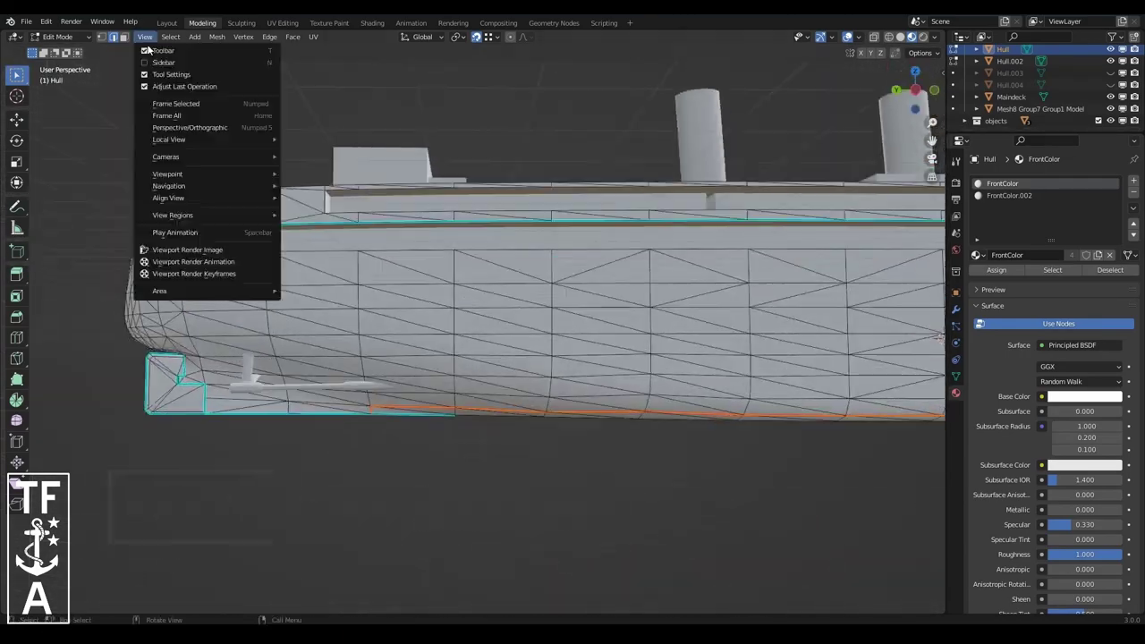
click(322, 258)
key(ctrl+l)
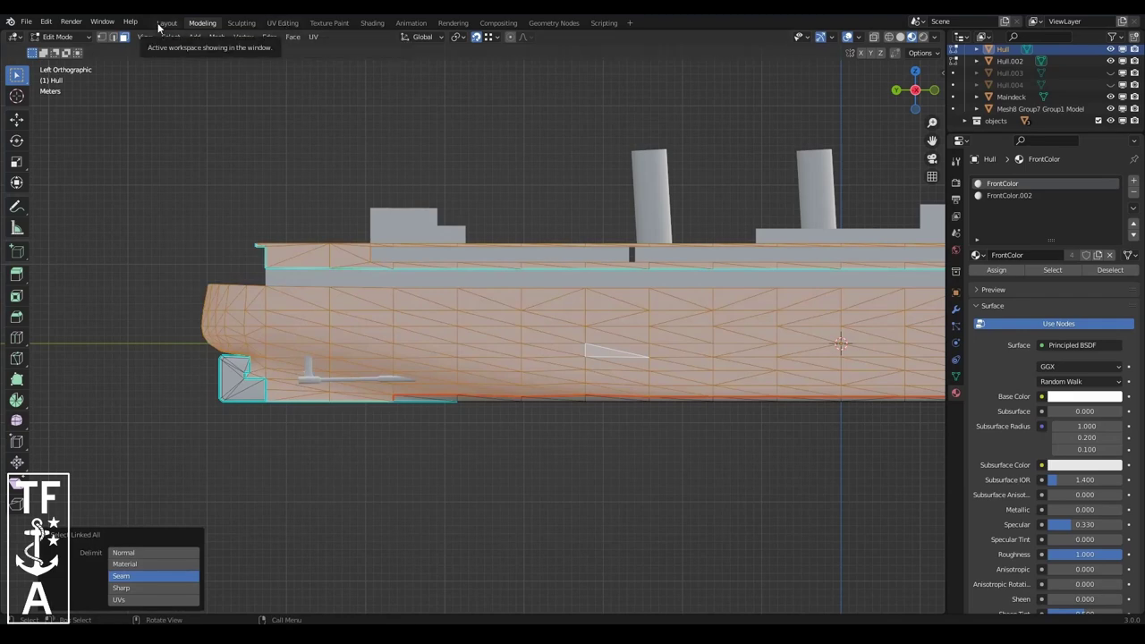
- Maximize the Layout viewport to a single side orthographic view
click(166, 23)
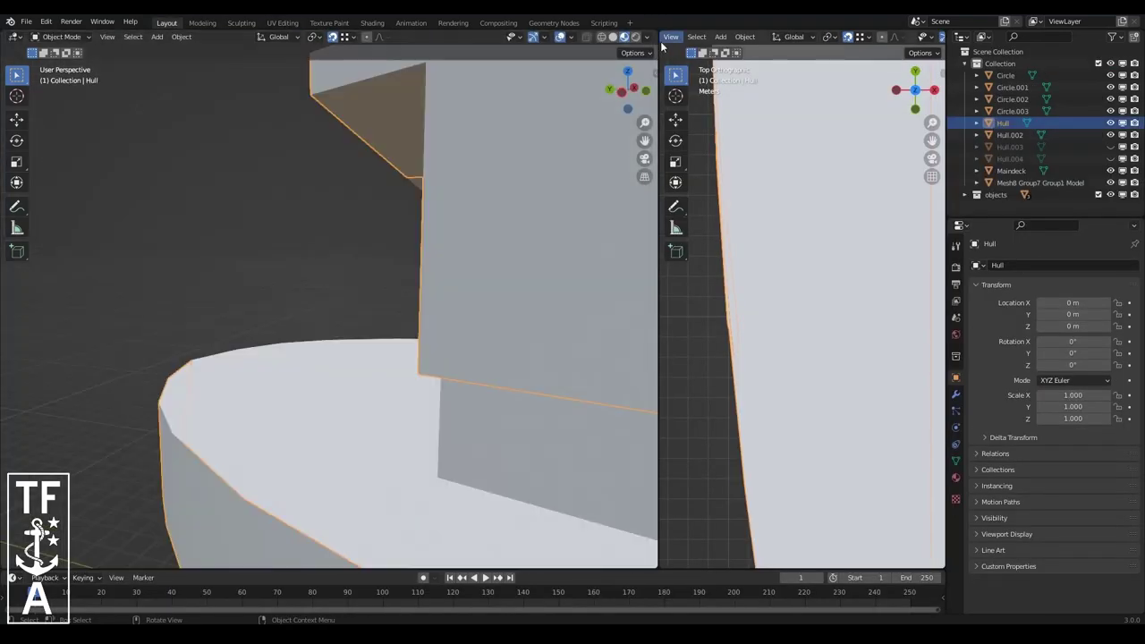
click(106, 37)
key(ctrl+space)
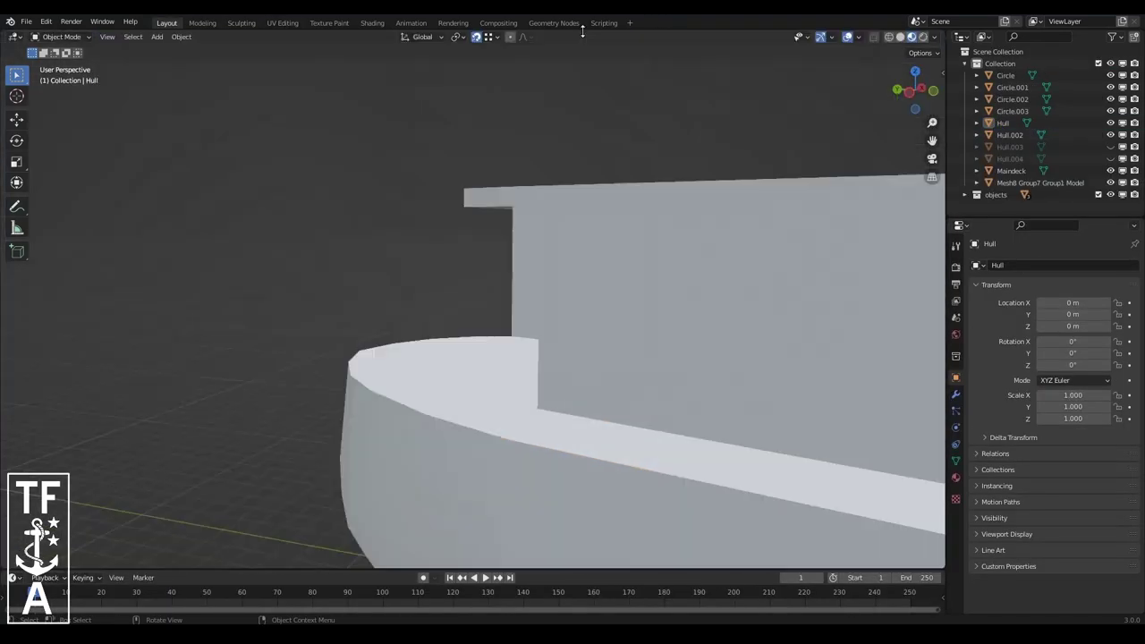
click(106, 37)
click(304, 224)
scroll(462, 414, up, 3)
click(202, 23)
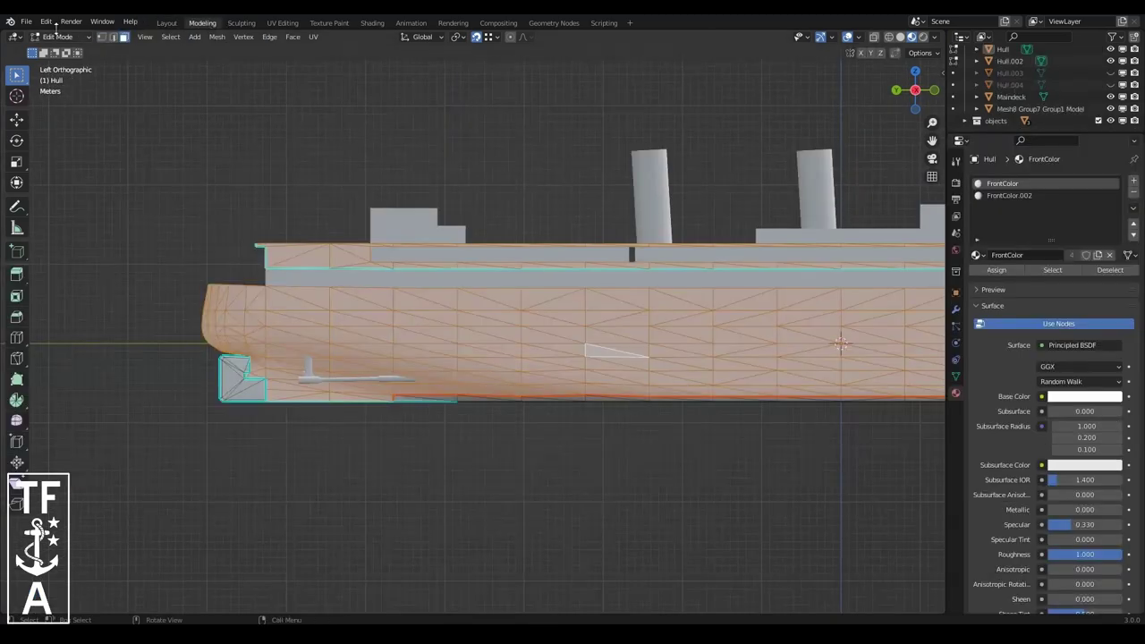
click(167, 23)
- Project all of Hull.002's faces into UVs from the bottom view, then switch to UV Editing
click(554, 343)
key(Tab)
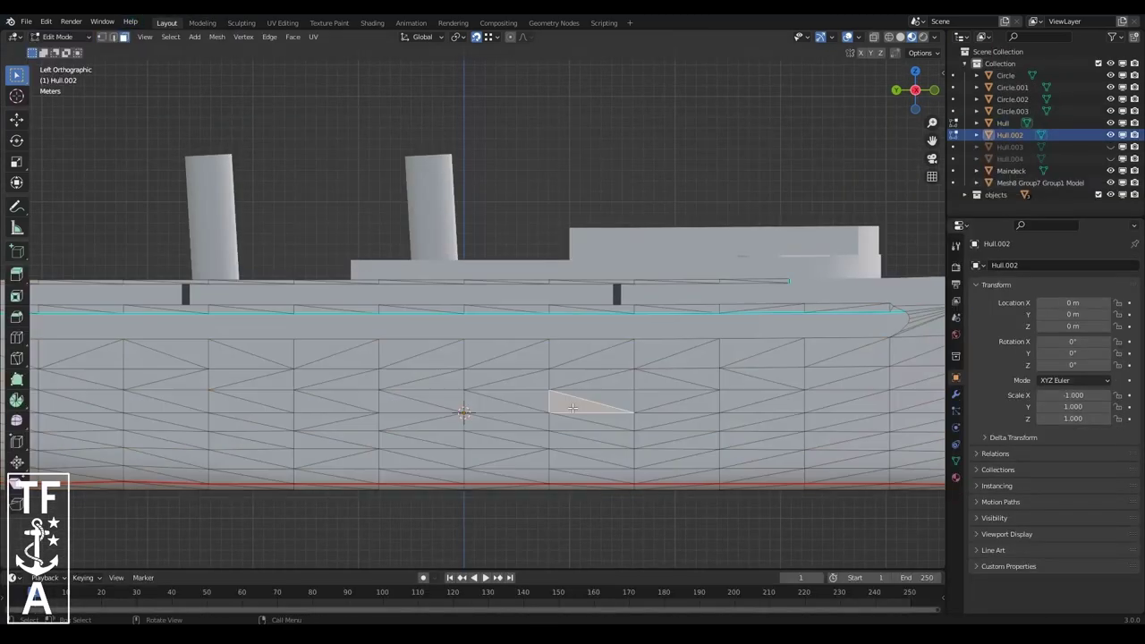
key(ctrl+l)
scroll(572, 408, down, 5)
scroll(573, 408, up, 4)
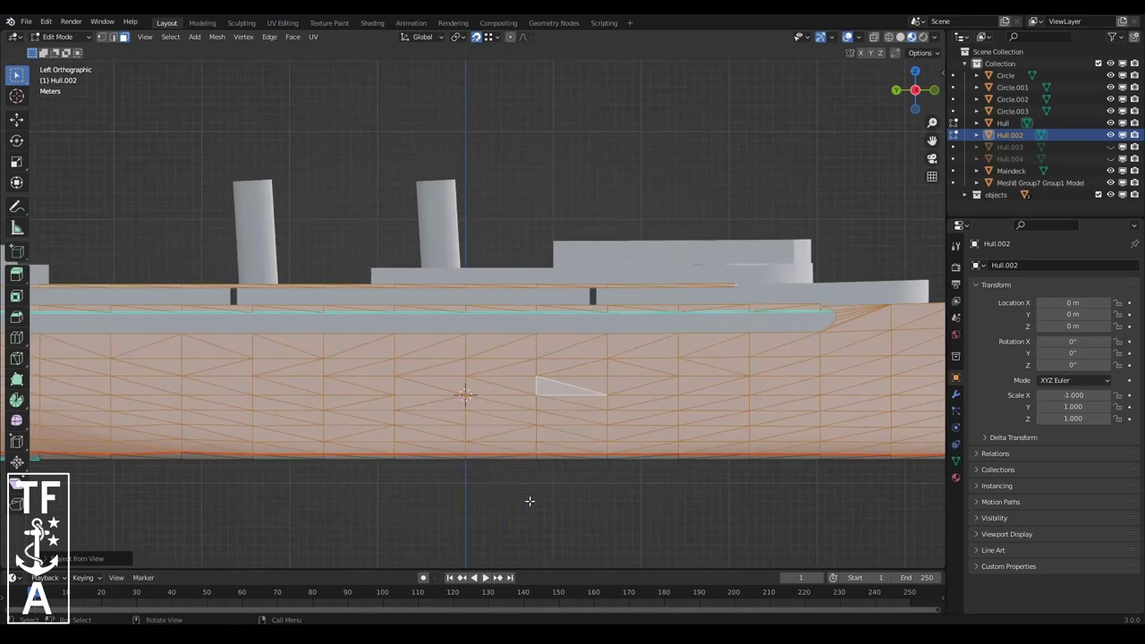
click(145, 36)
click(313, 207)
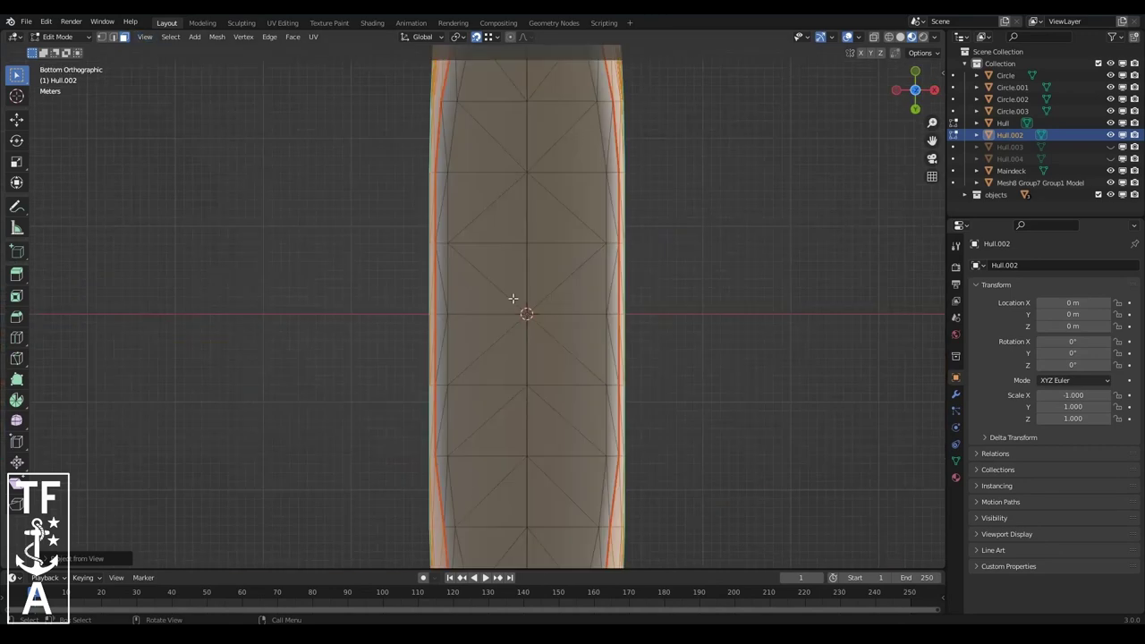
key(a)
key(u)
click(547, 195)
click(202, 22)
- With Hull in UV Editing, rotate the vertical UV island 90° and move it below the other island
click(282, 22)
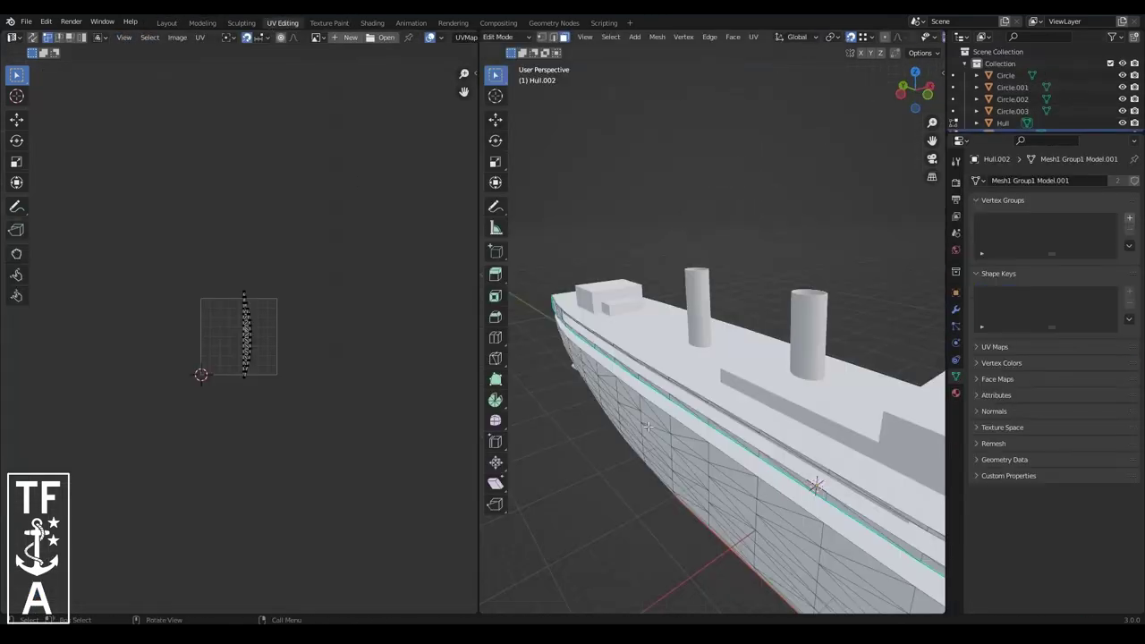
key(Tab)
click(648, 428)
key(Tab)
key(a)
scroll(351, 364, up, 3)
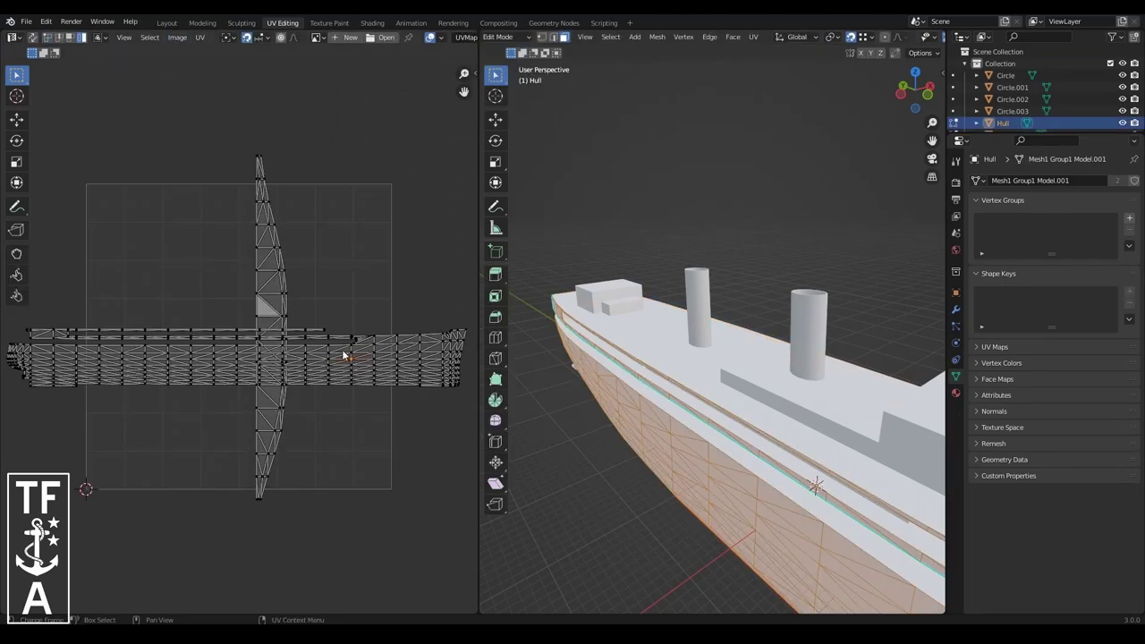
click(342, 357)
click(270, 285)
text(90)
key(Return)
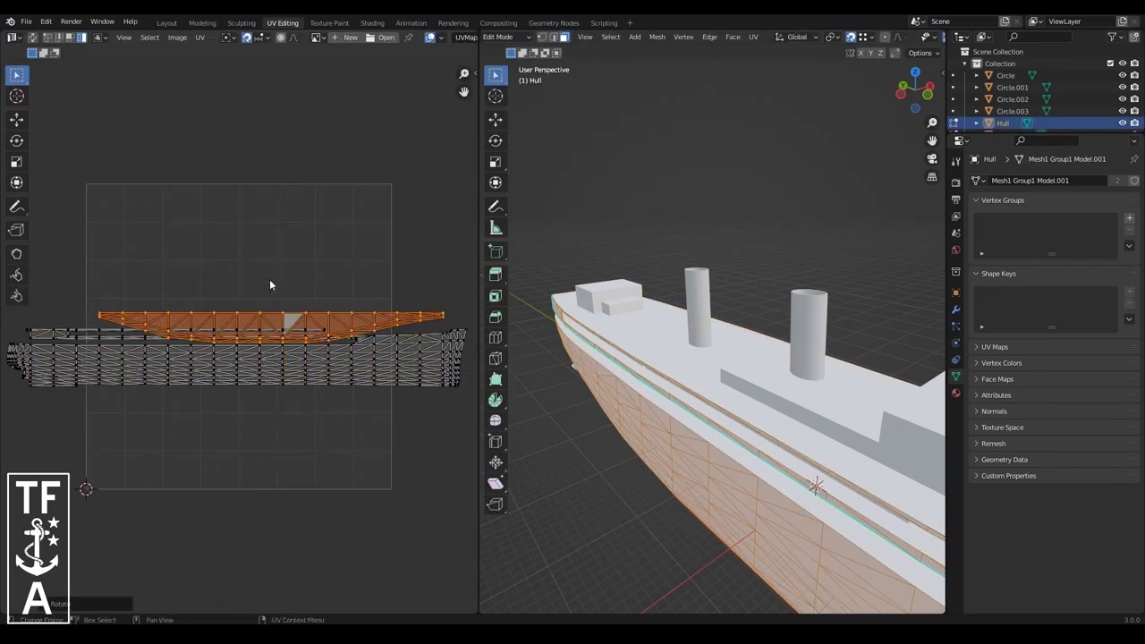
key(g)
click(268, 406)
- Fine-tune the island's position with UV snapping turned on
key(g)
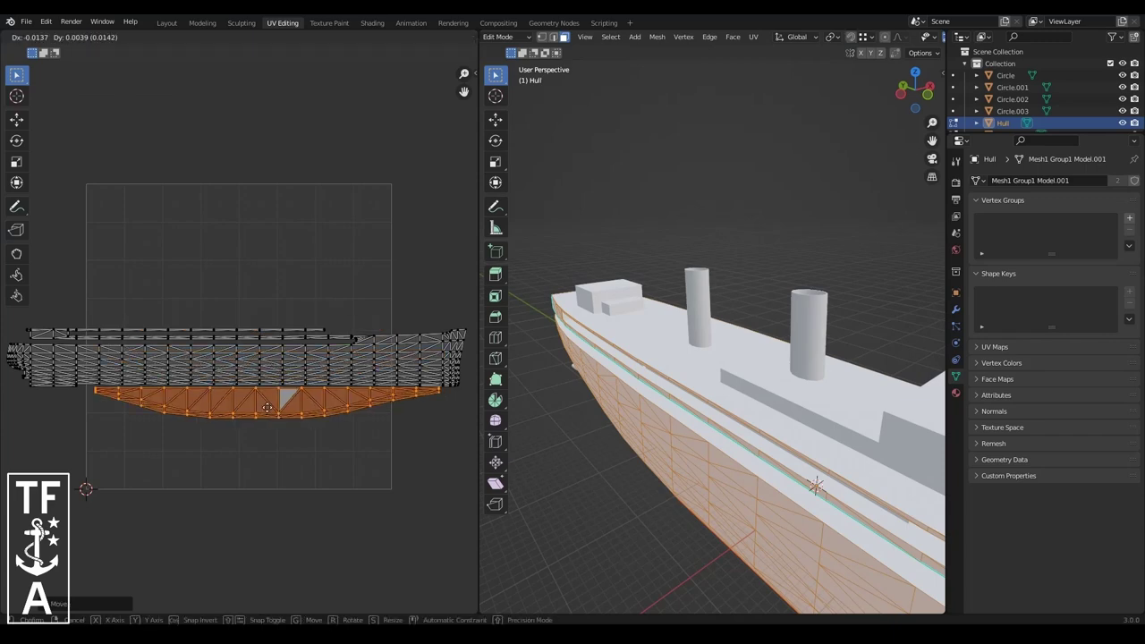
scroll(264, 409, up, 3)
scroll(264, 409, up, 3)
scroll(263, 409, up, 3)
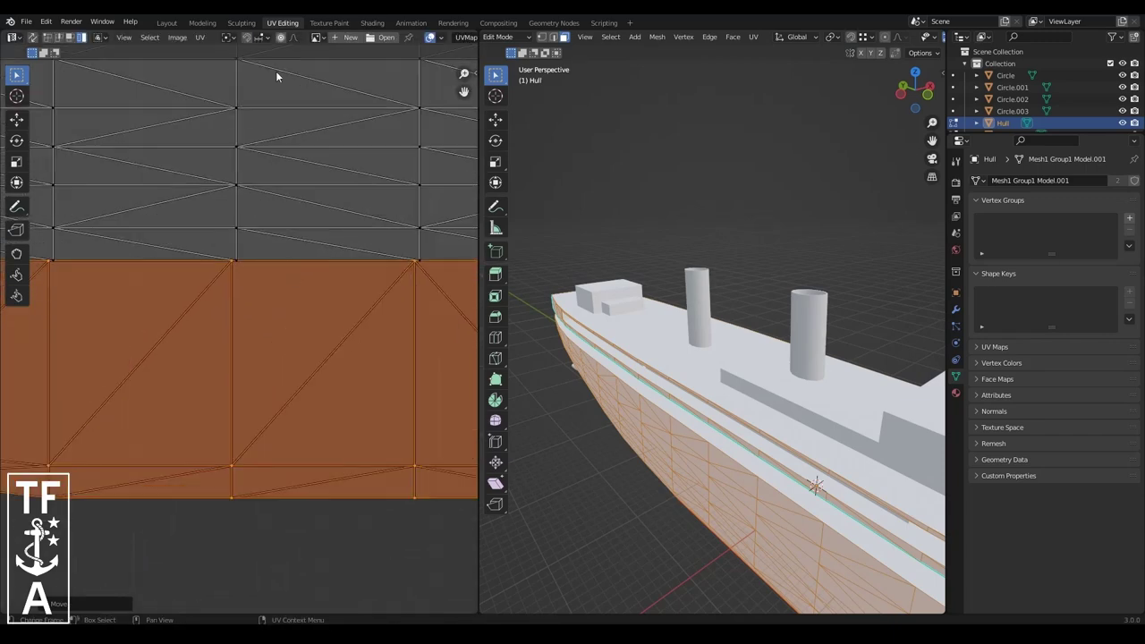
click(247, 37)
click(258, 37)
scroll(263, 330, down, 5)
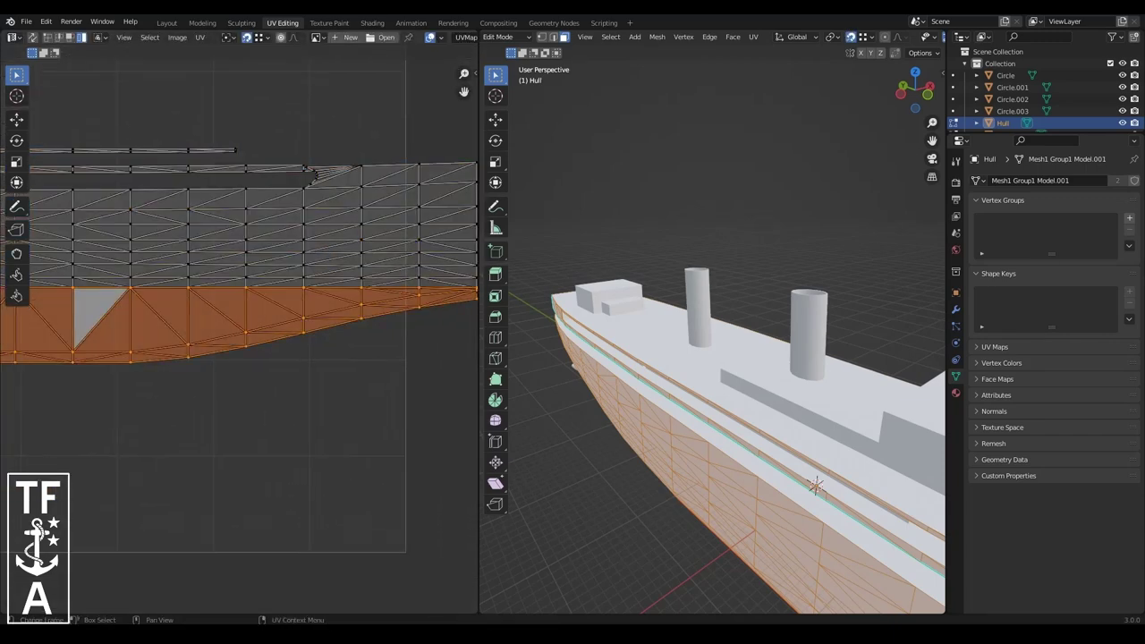
click(167, 23)
- Re-project the hull's UVs with Project from View from the bottom view
click(63, 64)
key(a)
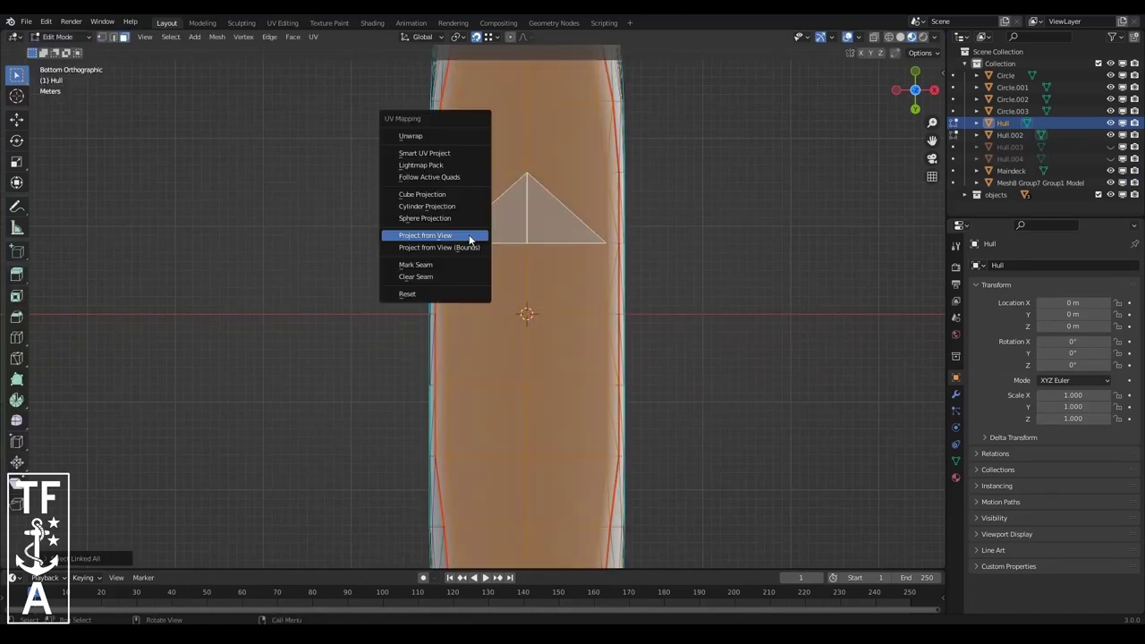
click(144, 37)
click(616, 367)
key(a)
key(u)
click(616, 367)
click(283, 22)
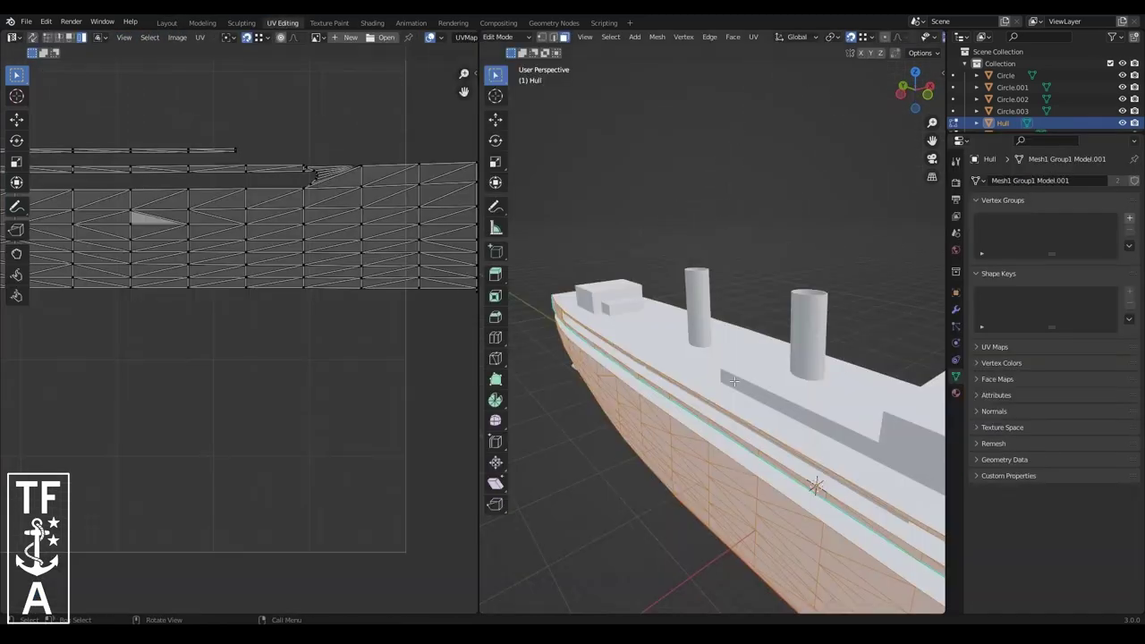
- Rotate the new bottom island flat and move it beneath the side islands
key(r)
click(240, 201)
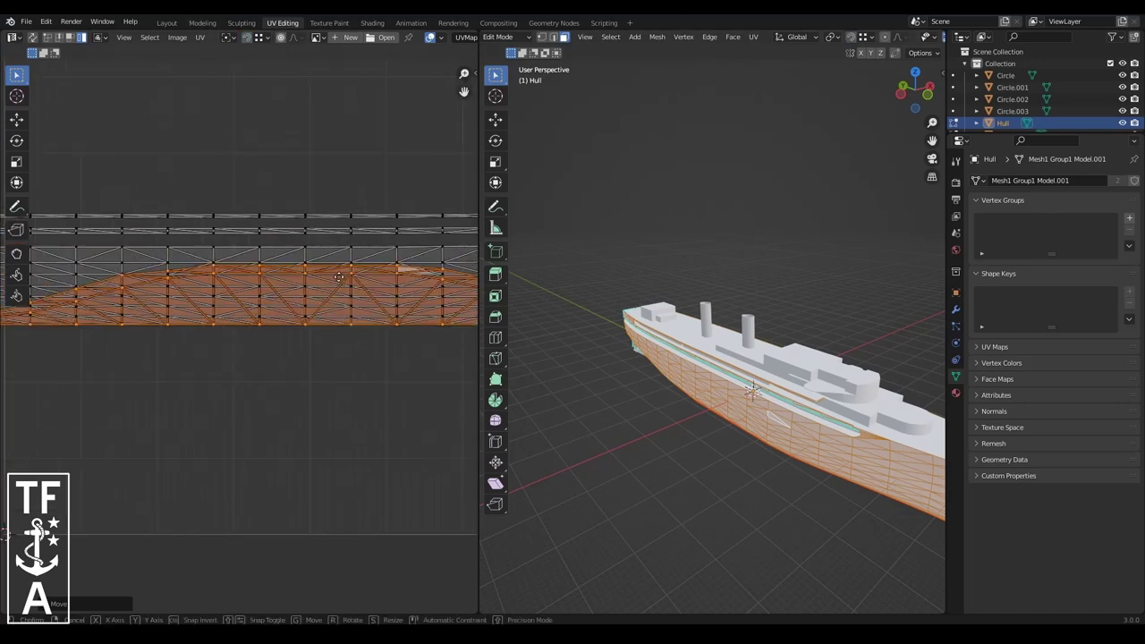
key(g)
scroll(261, 305, up, 3)
scroll(262, 304, down, 2)
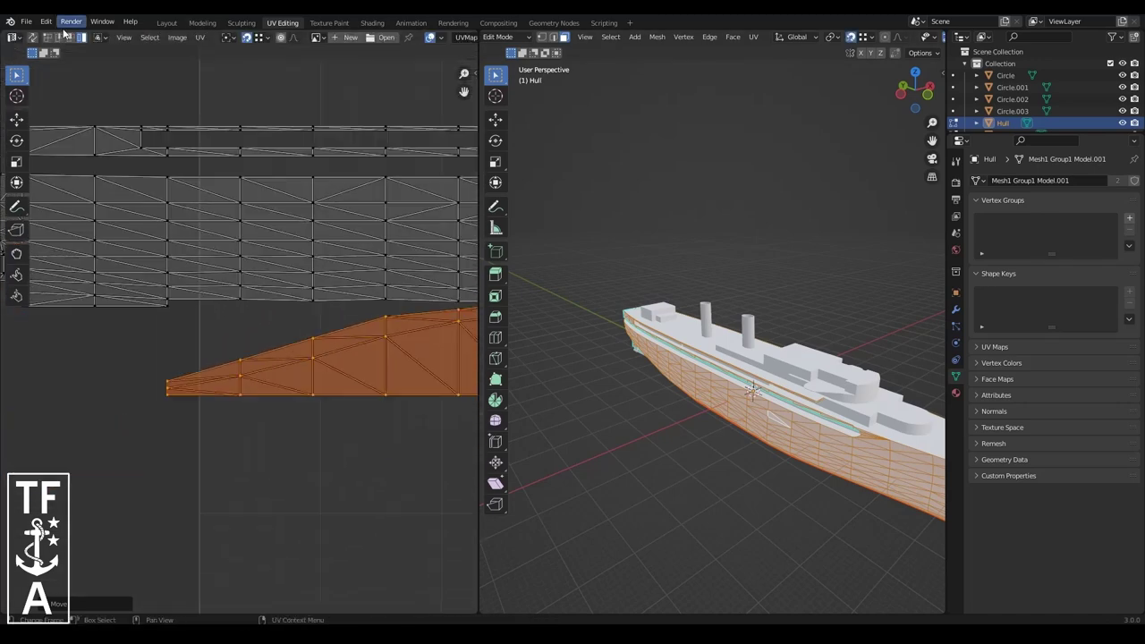
- Select the corner UV vertices of the hull bottom island
click(458, 306)
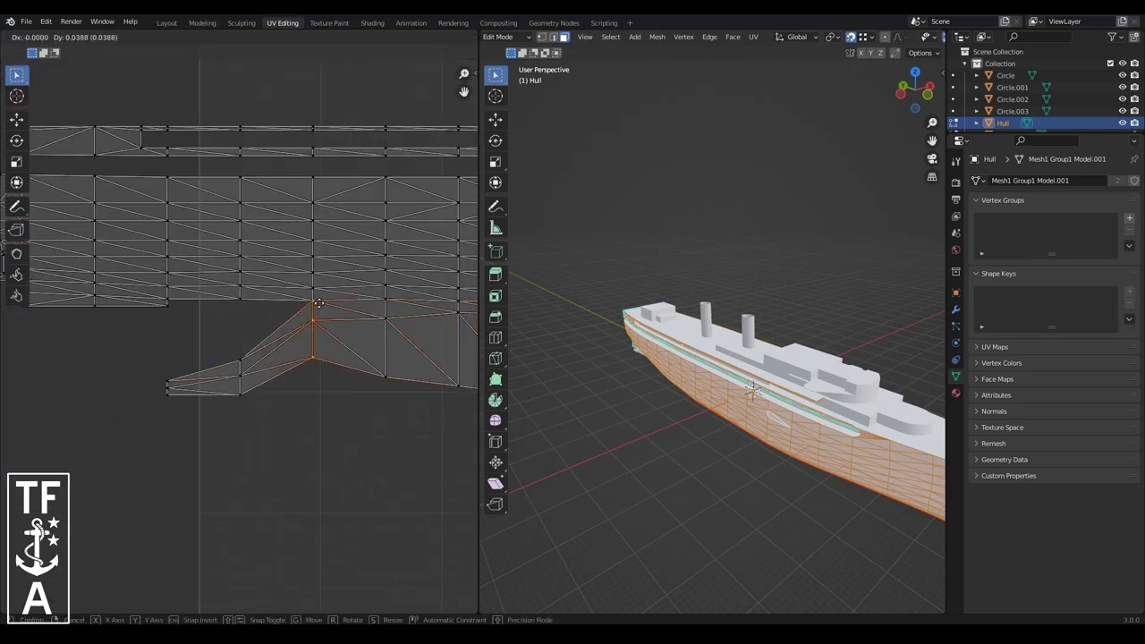
scroll(172, 301, up, 2)
scroll(324, 295, up, 3)
scroll(373, 251, up, 2)
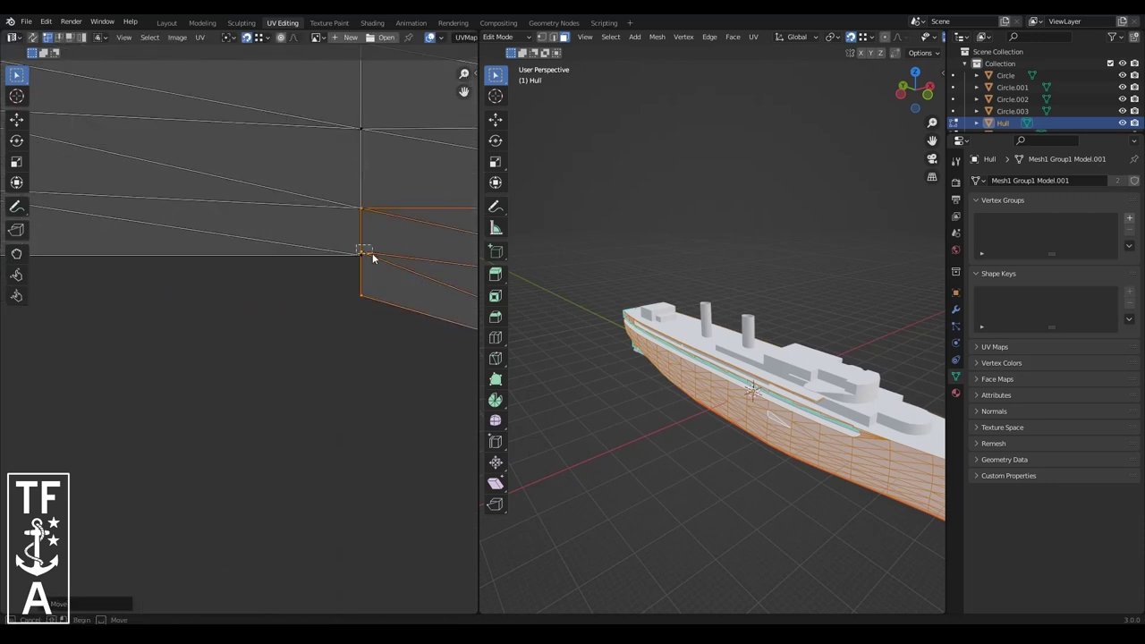
drag(352, 279, 377, 328)
scroll(355, 262, down, 2)
scroll(268, 296, down, 3)
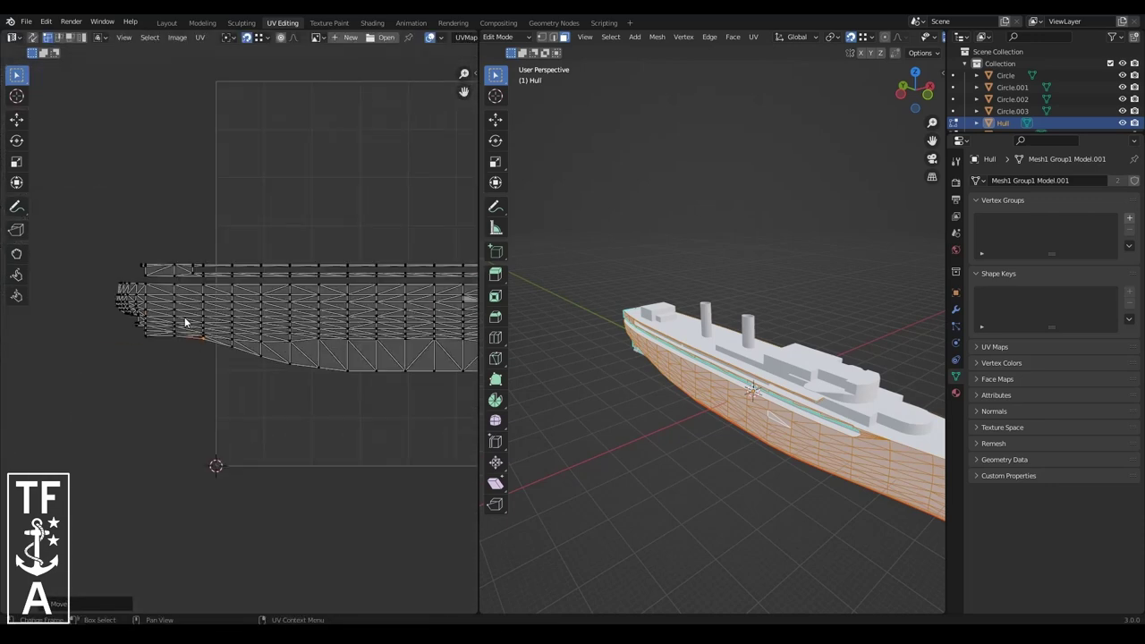
scroll(187, 322, up, 3)
scroll(263, 301, up, 2)
scroll(286, 246, up, 1)
click(289, 248)
scroll(248, 305, down, 1)
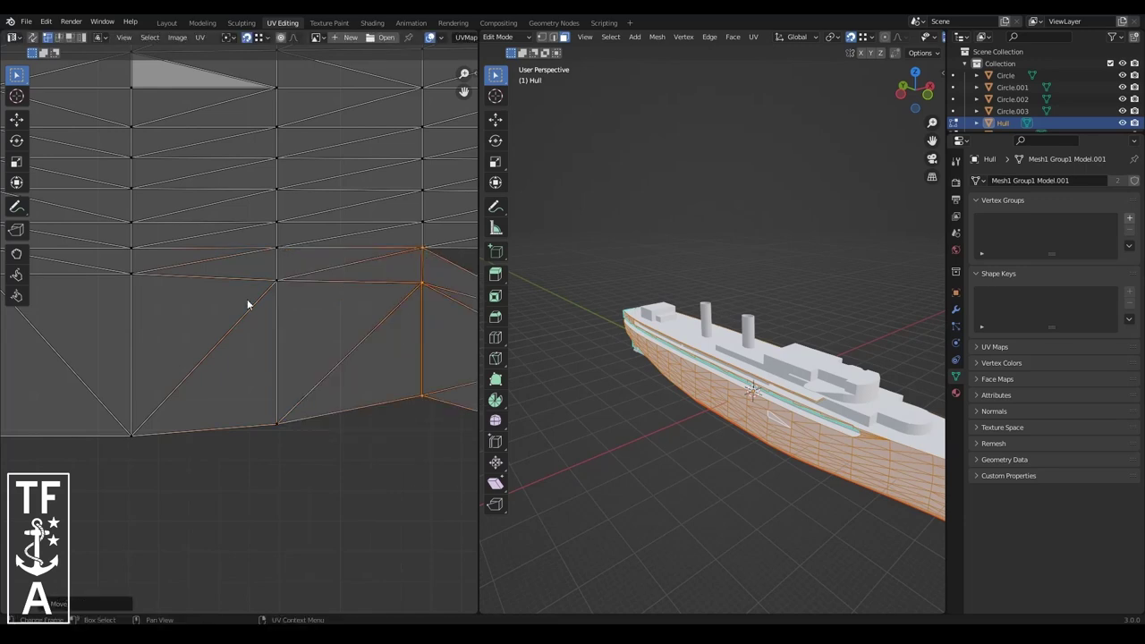
scroll(367, 306, down, 2)
scroll(345, 400, up, 2)
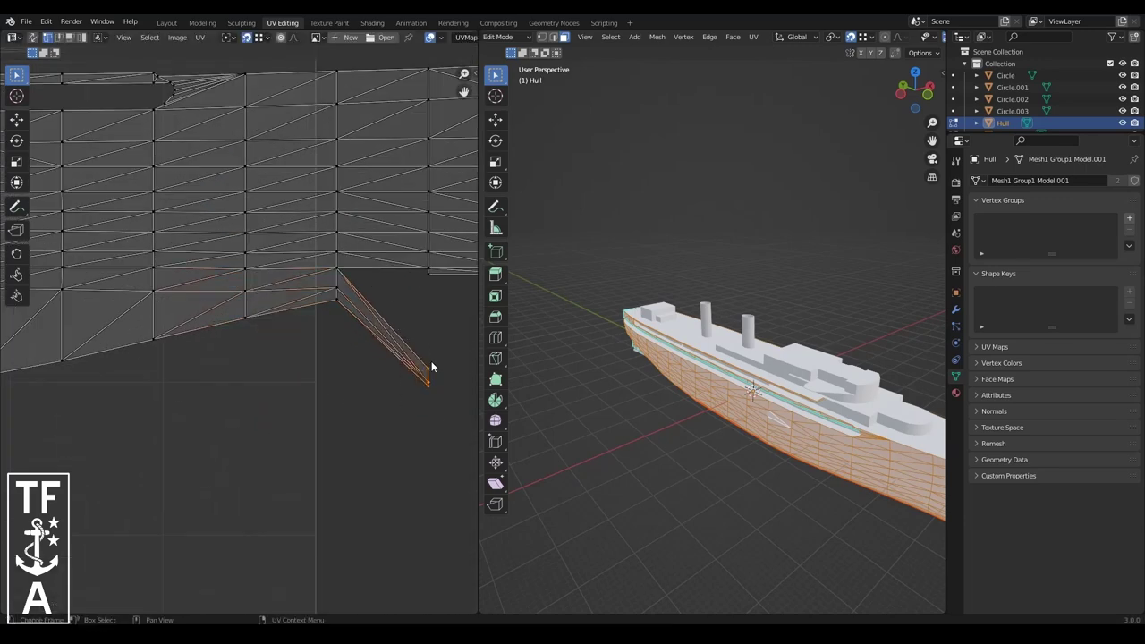
scroll(429, 367, up, 2)
scroll(358, 331, up, 1)
drag(313, 302, 345, 314)
scroll(331, 349, down, 2)
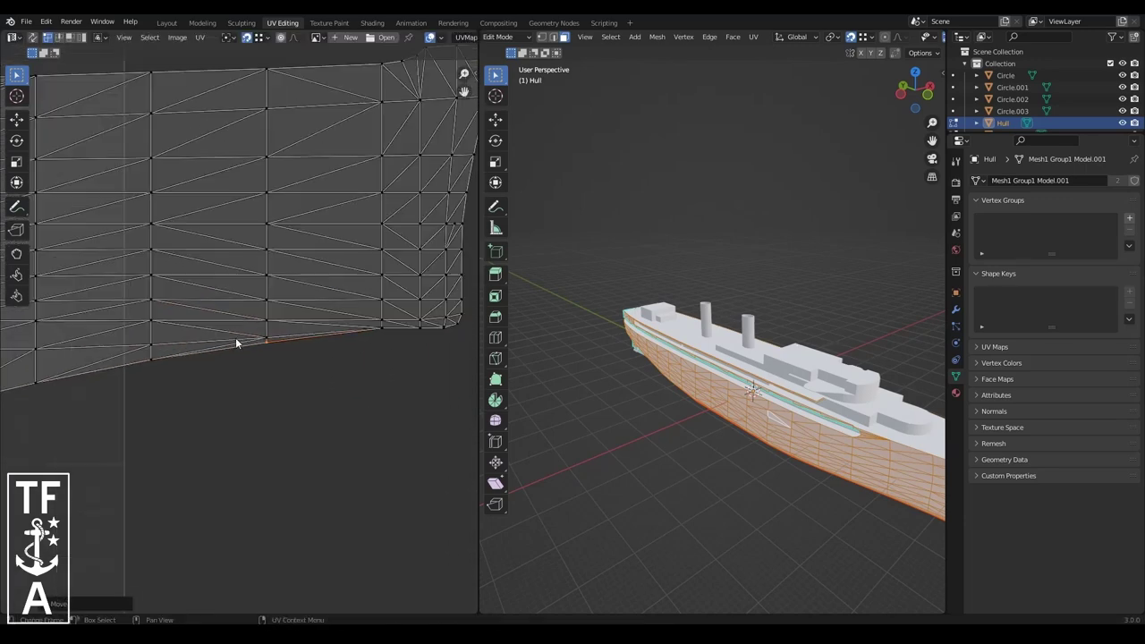
scroll(340, 224, down, 1)
scroll(435, 282, up, 3)
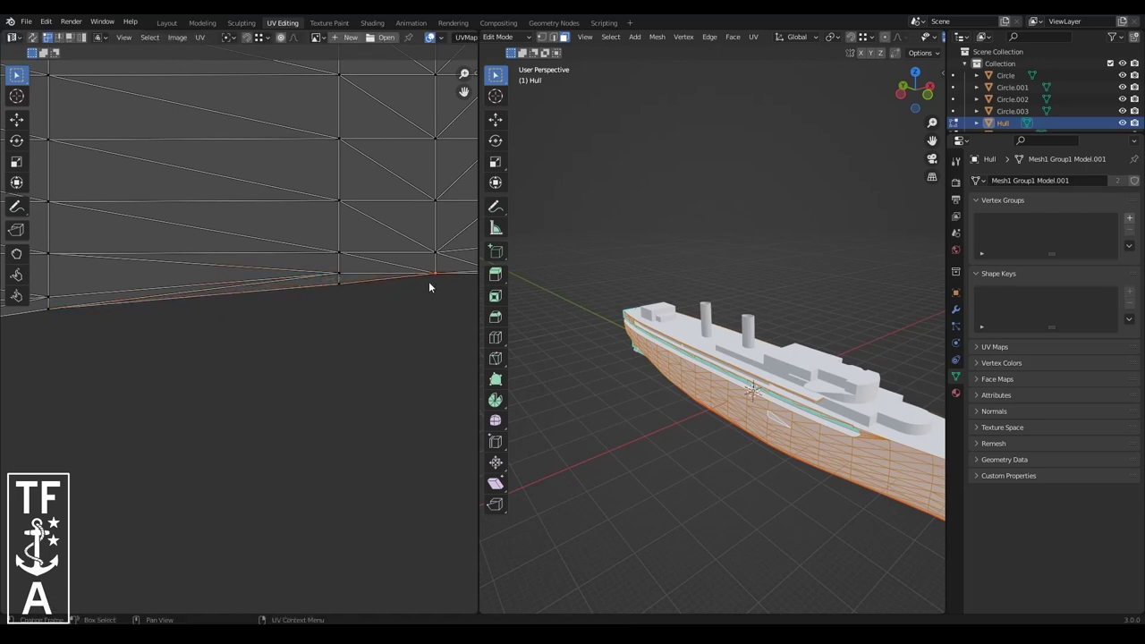
- Move the selected corner vertices into line with the side island
click(430, 290)
scroll(378, 345, down, 1)
click(409, 330)
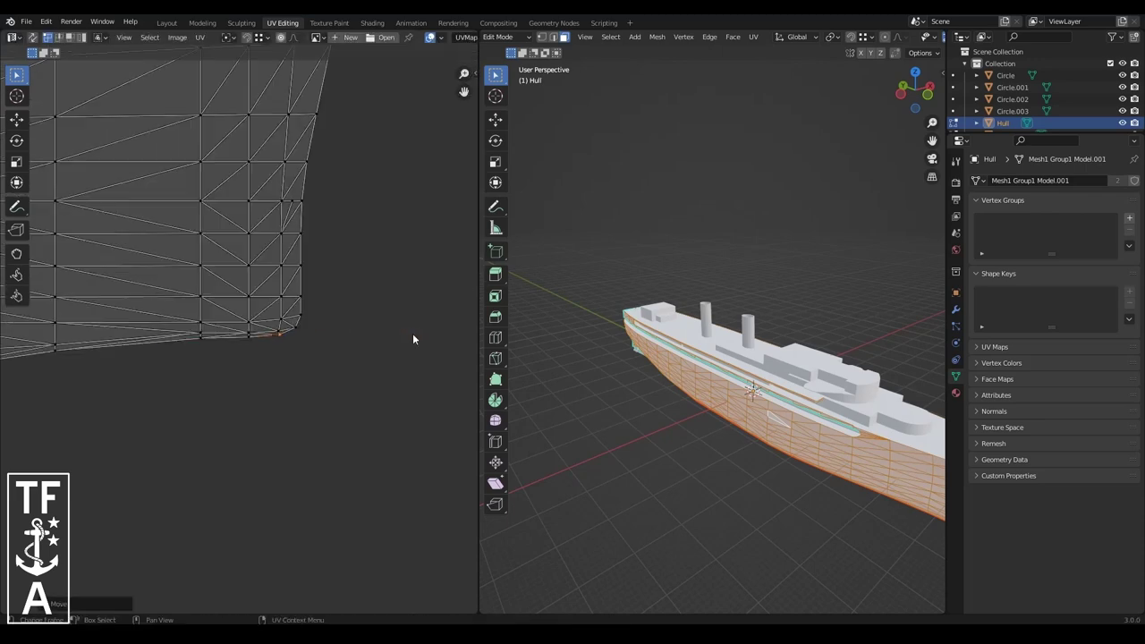
scroll(411, 336, down, 2)
scroll(325, 253, up, 3)
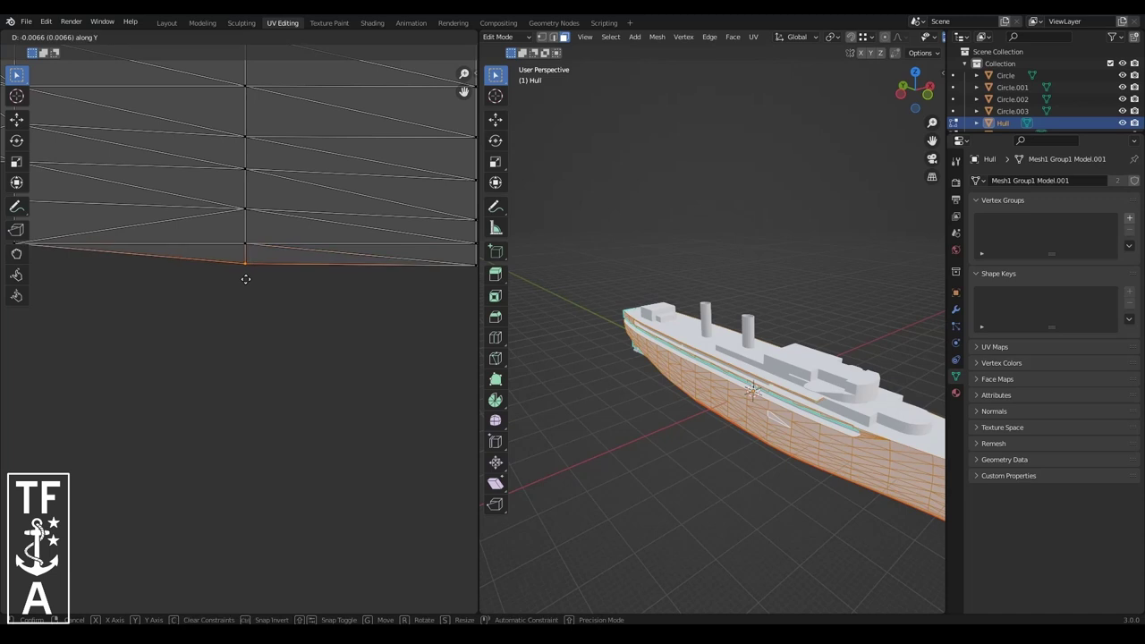
click(245, 280)
scroll(245, 279, down, 2)
scroll(180, 259, up, 2)
middle_drag(183, 278, 363, 388)
scroll(362, 388, up, 2)
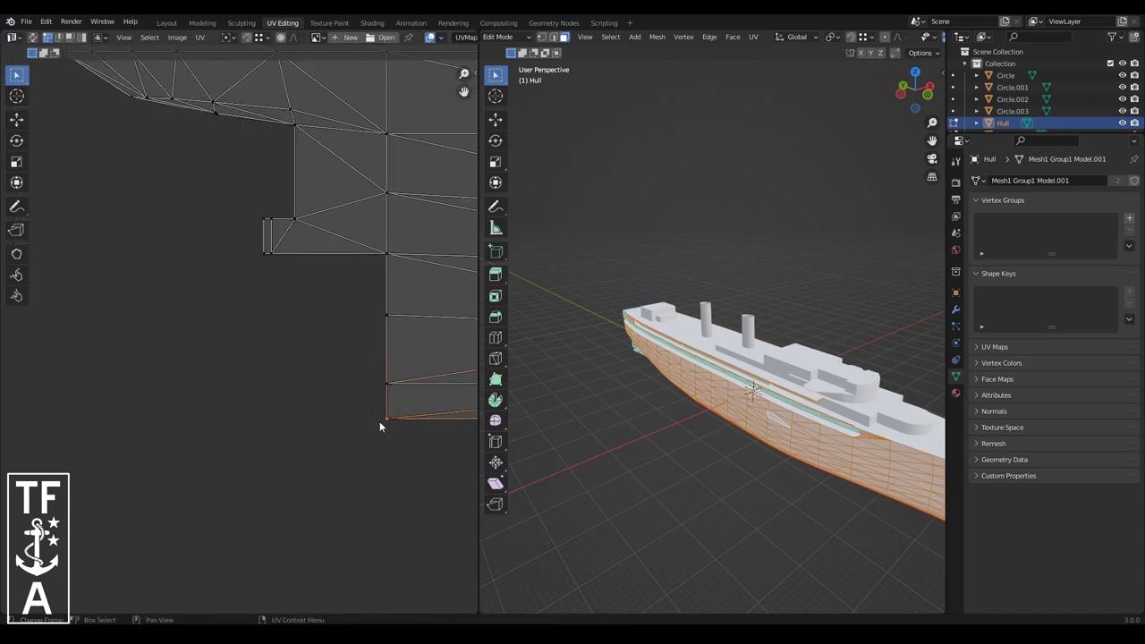
- Move the tab-corner vertex down to line up with the bottom edge
key(g)
middle_drag(348, 331, 377, 263)
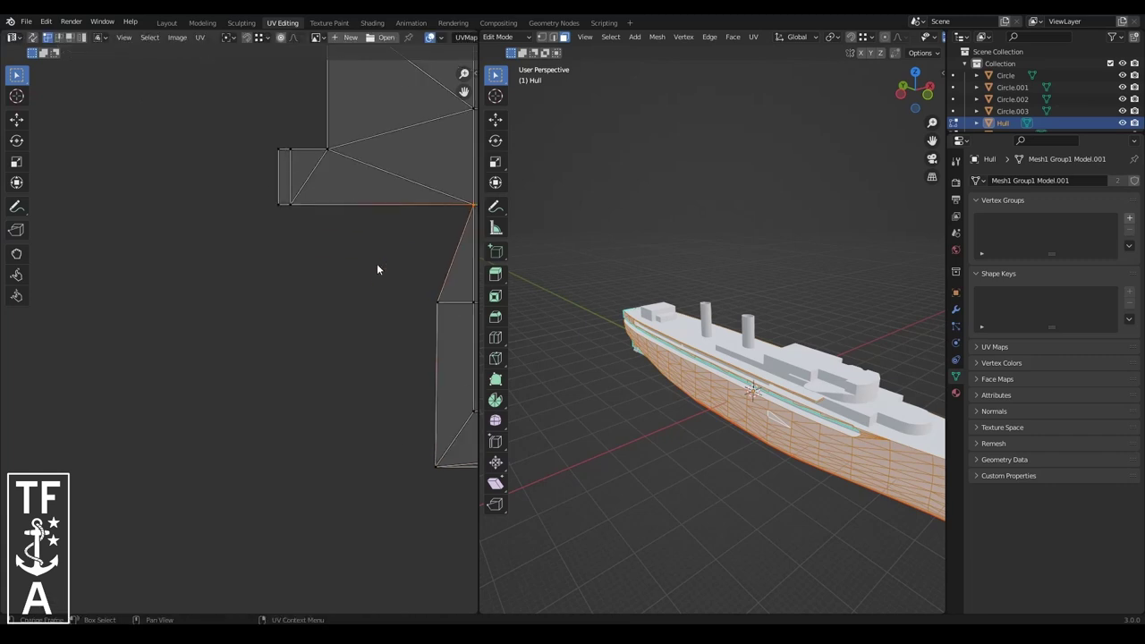
click(278, 211)
key(g)
click(401, 240)
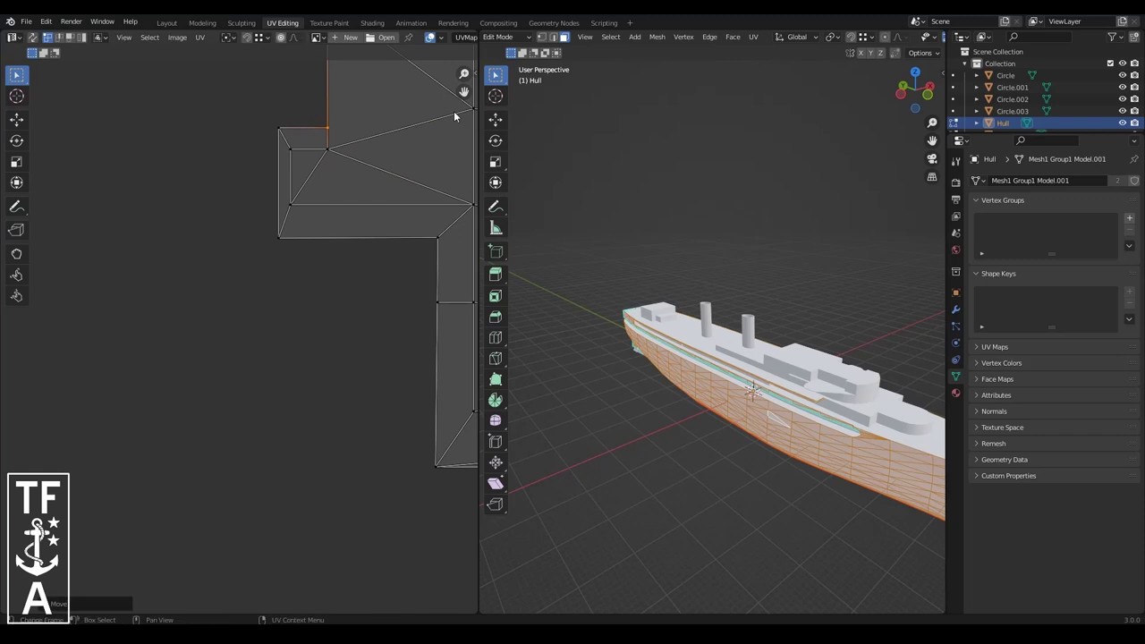
- Align the vertex beside the island's upper corner, then return to the Modeling workspace
middle_drag(454, 116, 357, 230)
click(357, 229)
key(g)
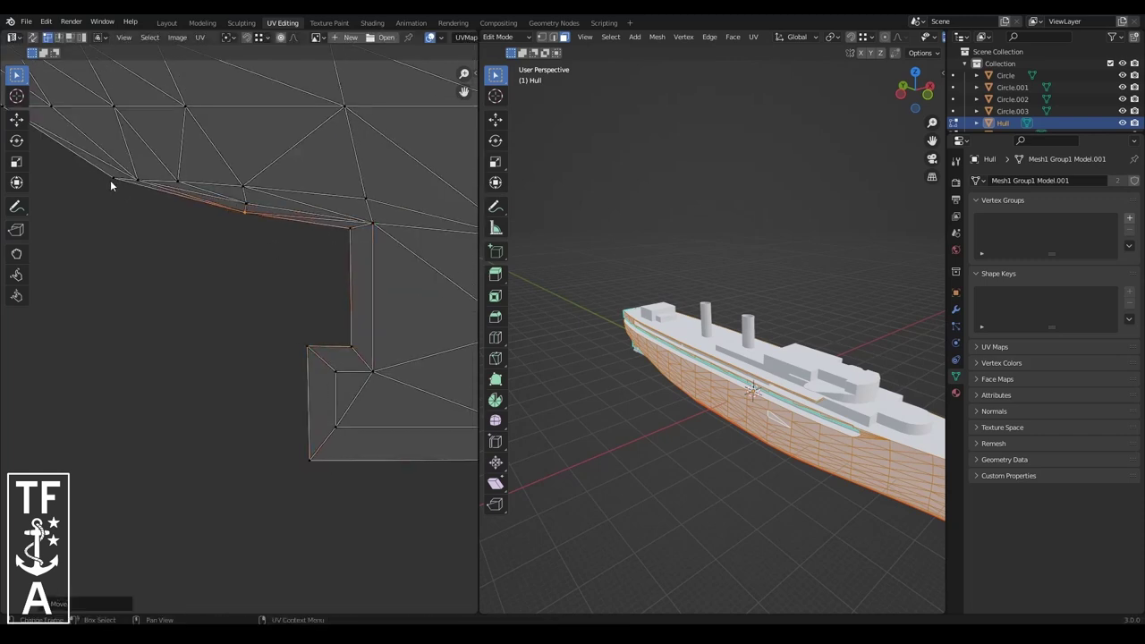
scroll(227, 279, down, 3)
scroll(261, 304, down, 4)
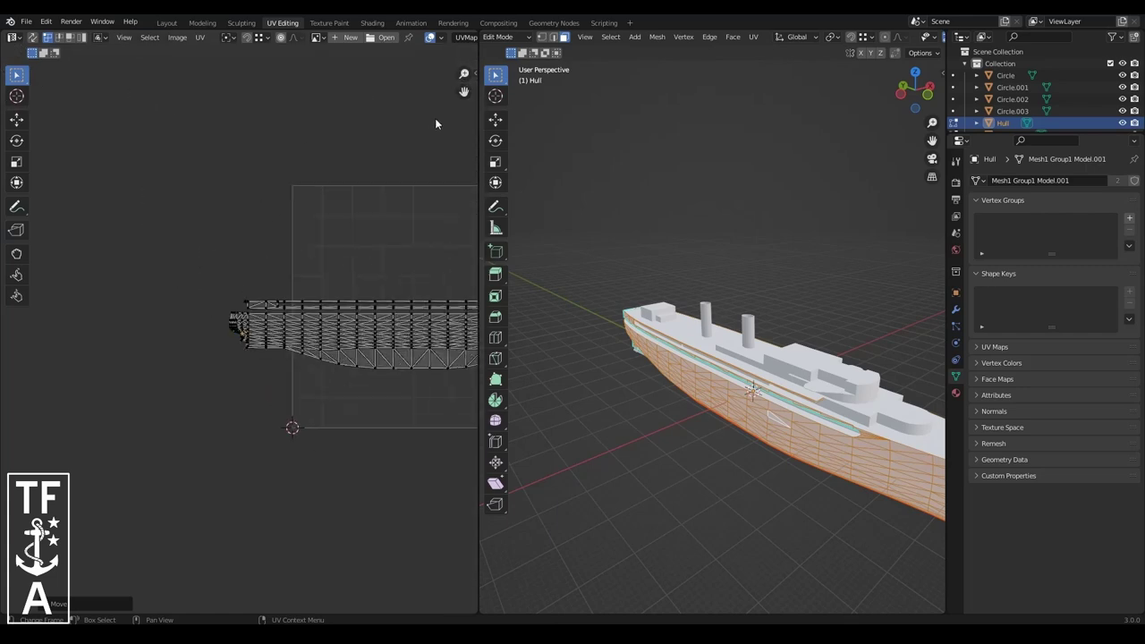
drag(59, 278, 461, 392)
click(398, 183)
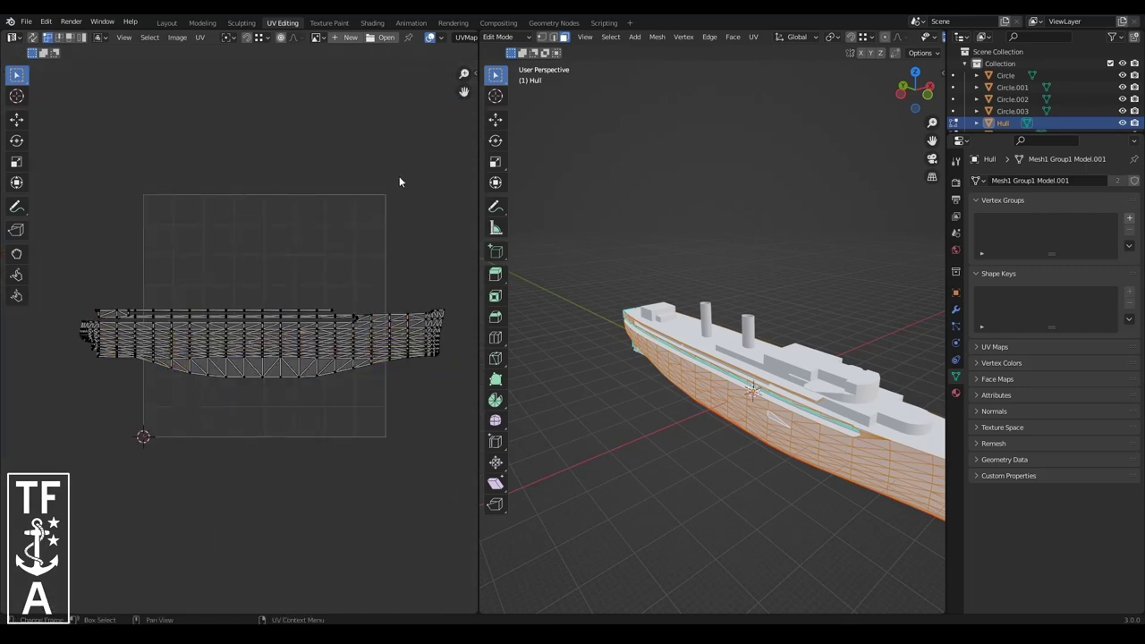
click(202, 22)
- Delete the stray object and flip the normals of the selected skeg faces
middle_drag(447, 268, 7, 24)
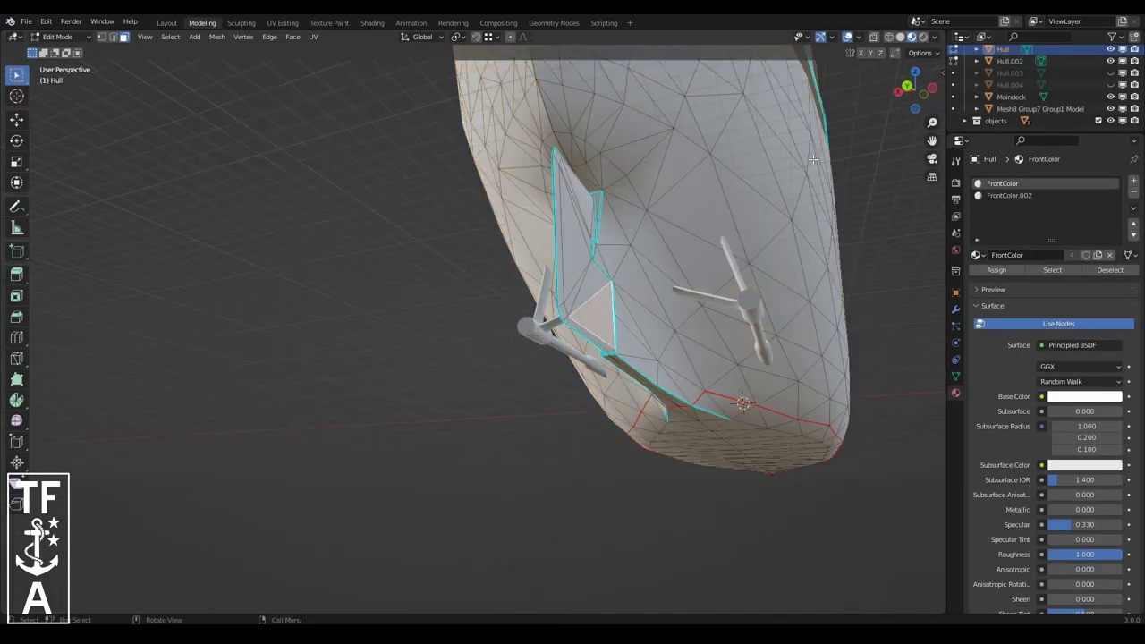
key(Tab)
middle_drag(224, 135, 441, 204)
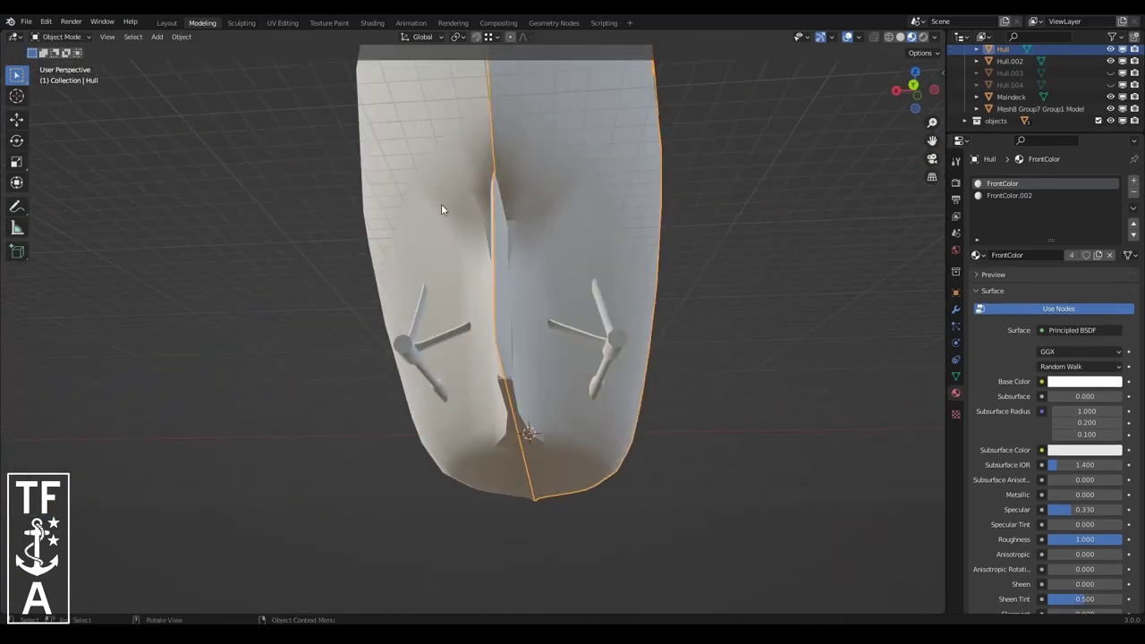
key(Delete)
click(61, 64)
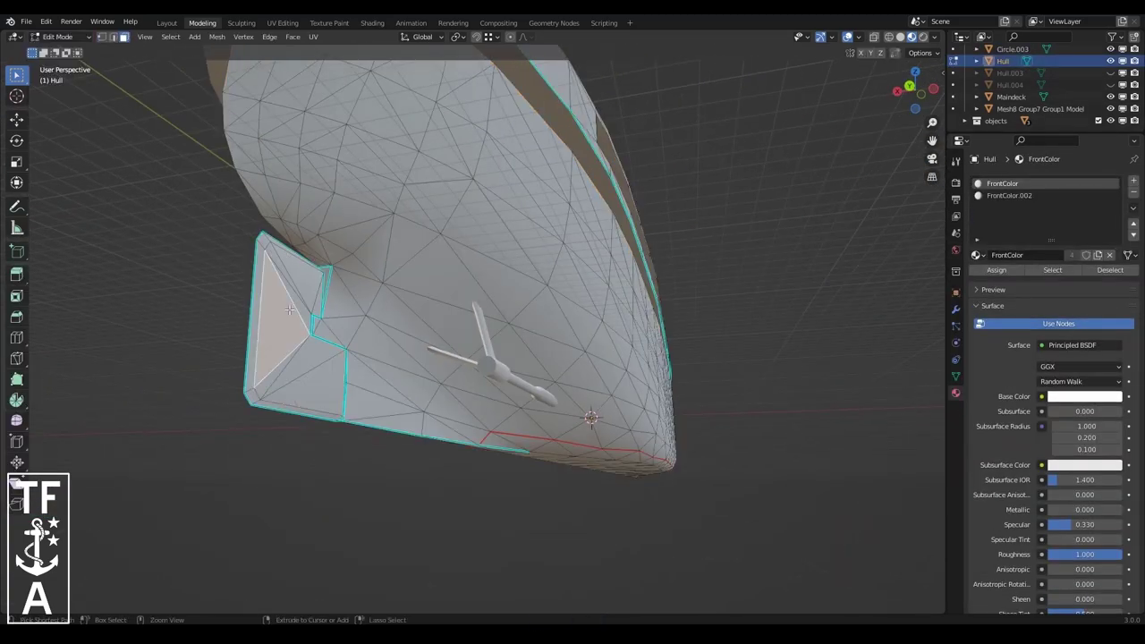
click(216, 37)
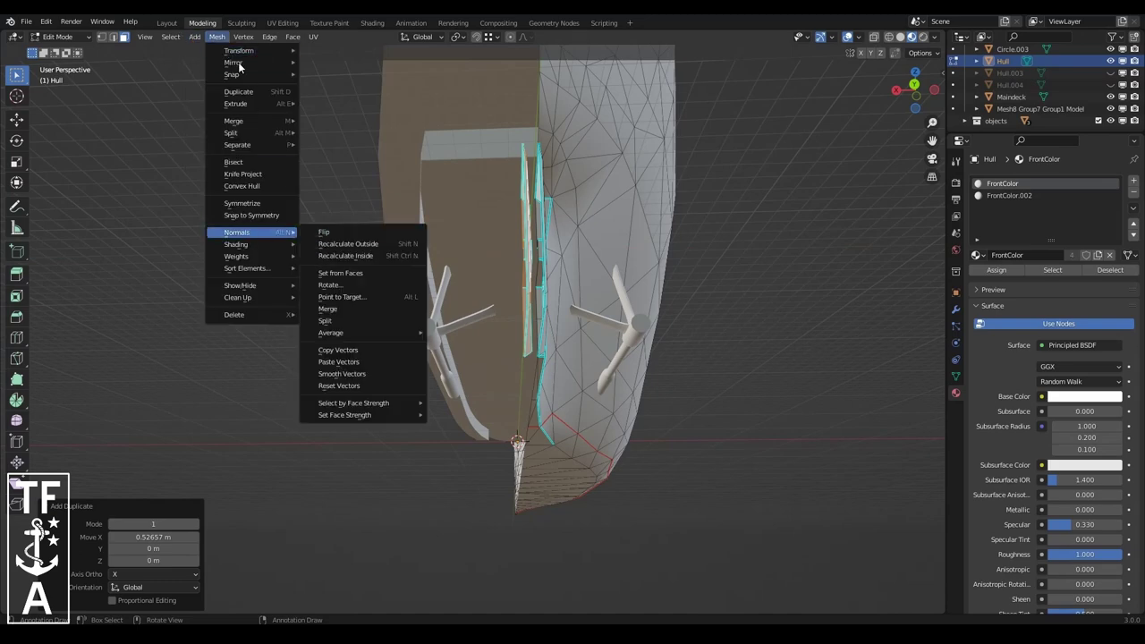
click(321, 232)
- Merge the skeg's overlapping vertices and hide everything except the skeg
click(475, 37)
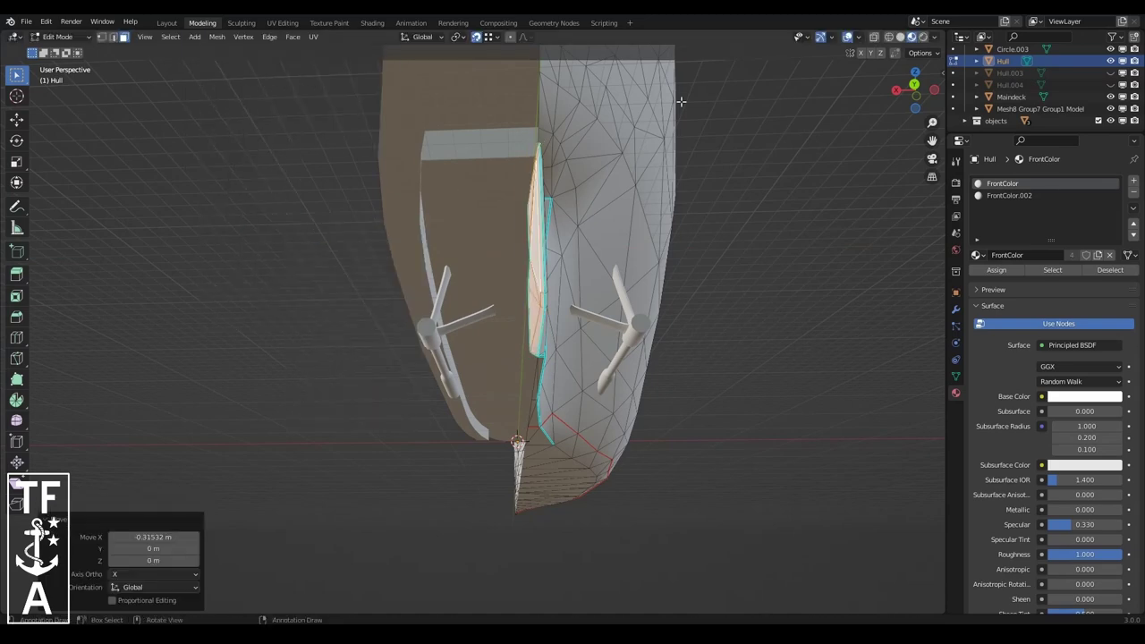
drag(913, 84, 479, 293)
click(243, 36)
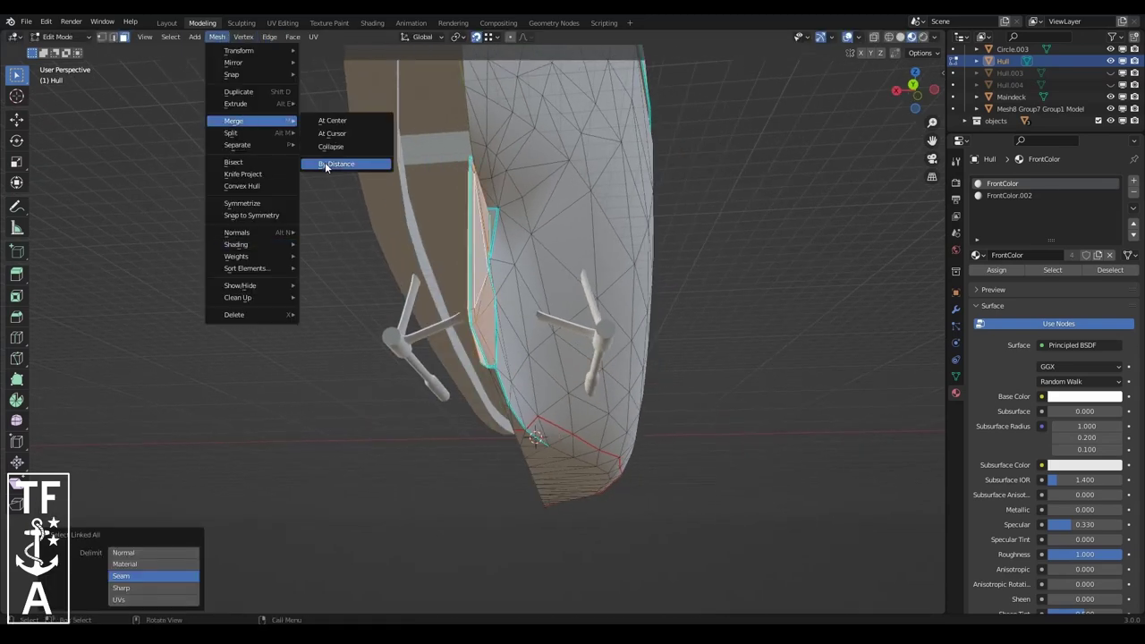
click(327, 163)
key(shift+h)
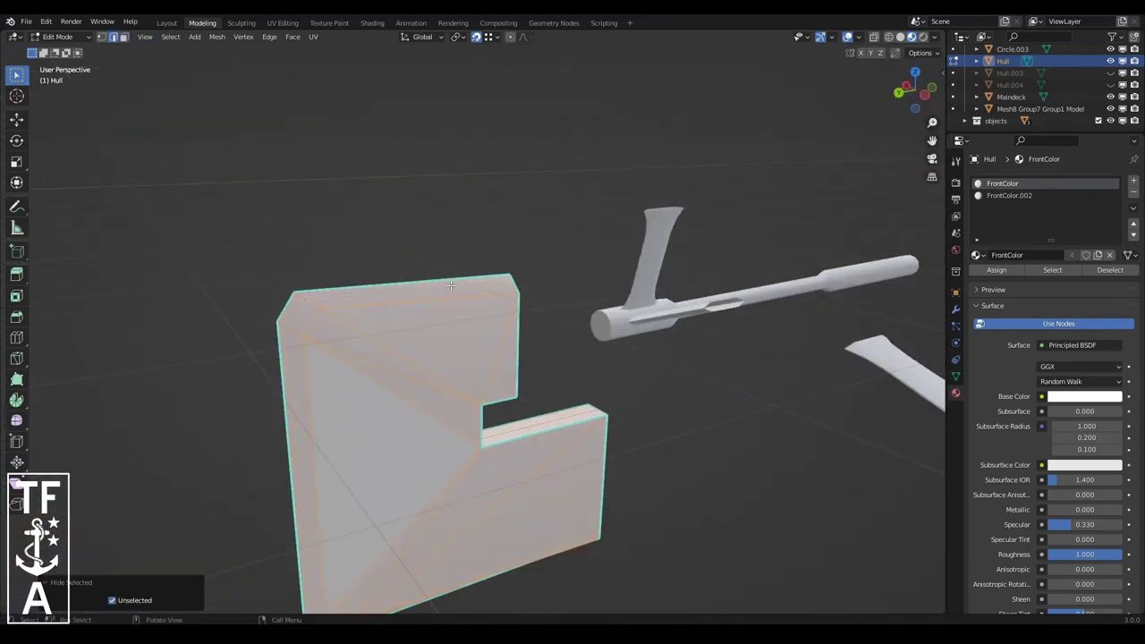
key(alt+a)
- Mark seams along the skeg's edges from two viewing sides
scroll(398, 473, down, 4)
scroll(427, 473, up, 2)
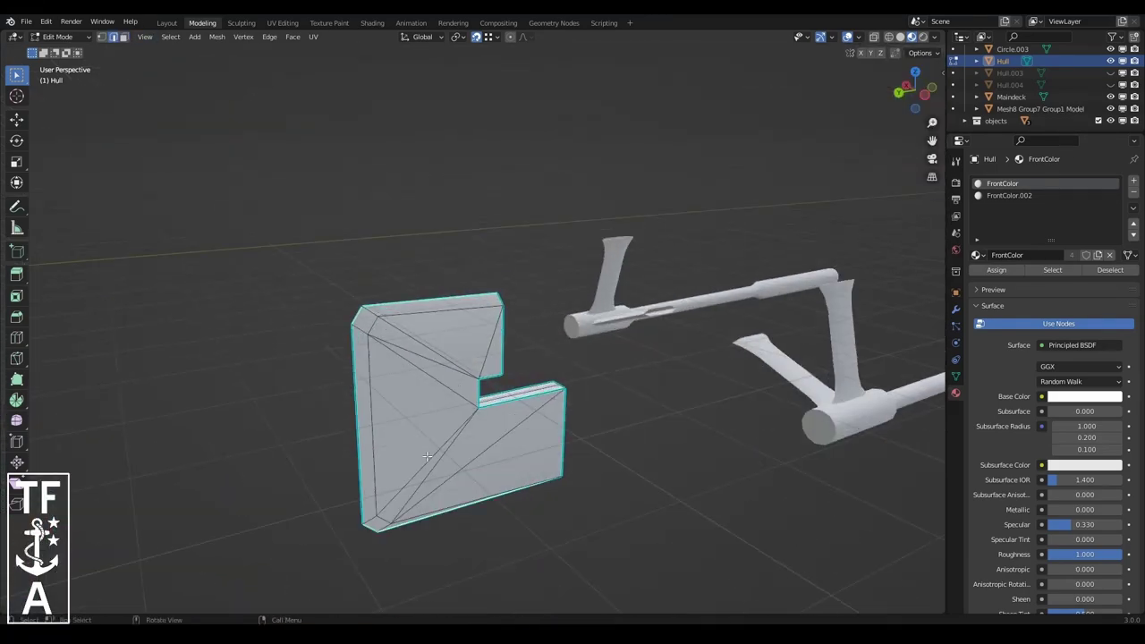
right_click(353, 406)
click(355, 402)
middle_drag(353, 405, 466, 385)
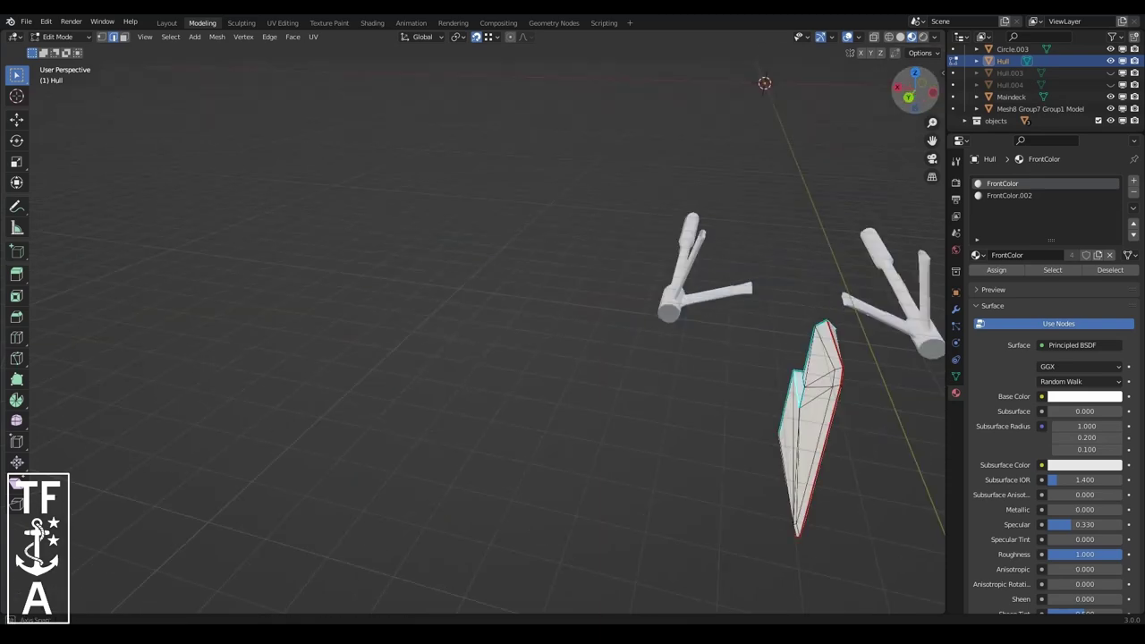
mouse_move(845, 349)
middle_down()
mouse_move(844, 322)
mouse_move(537, 358)
mouse_move(67, 56)
middle_up()
right_click(844, 321)
click(844, 318)
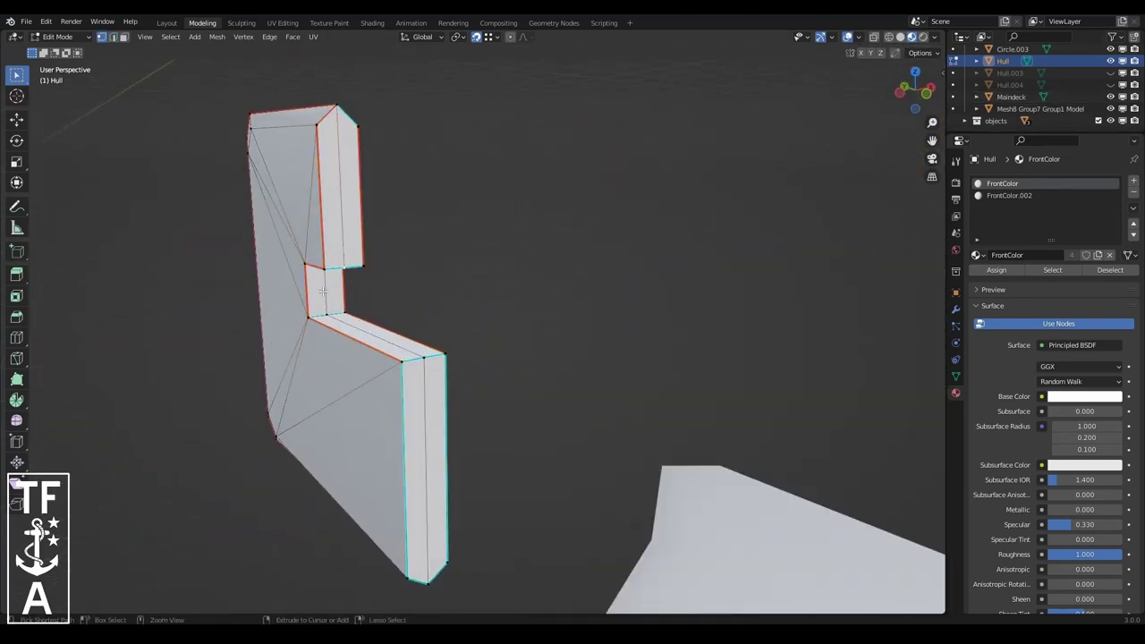
- Select all skeg geometry and merge by distance, removing 4 duplicate vertices
key(a)
click(217, 37)
click(331, 190)
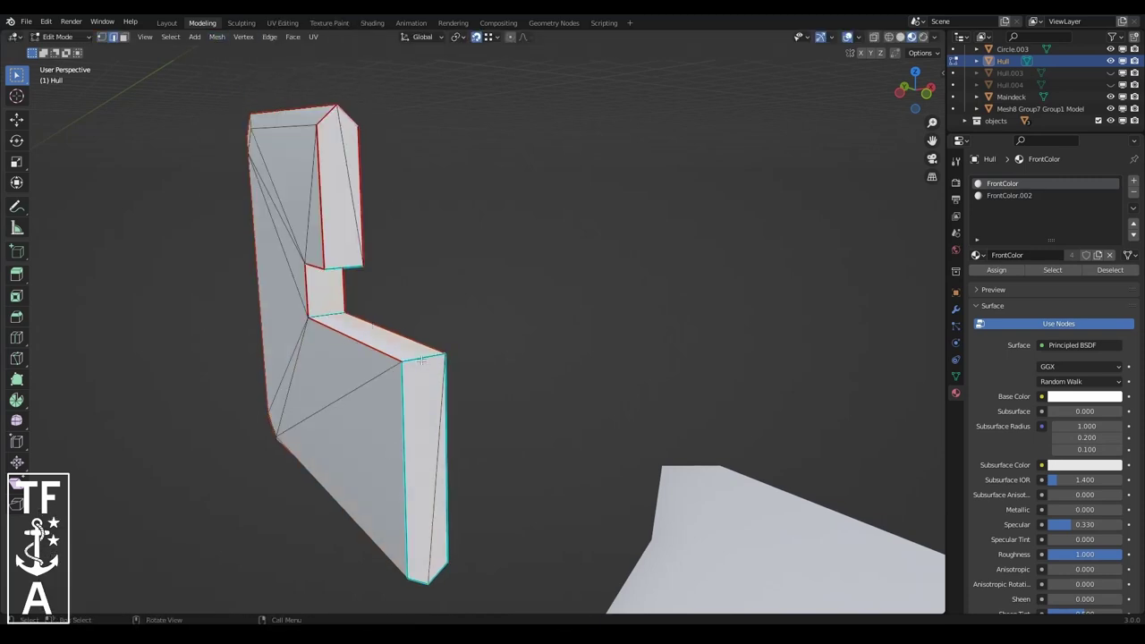
- Project the connected skeg geometry's UVs from the current view and check the layout
key(ctrl+l)
key(u)
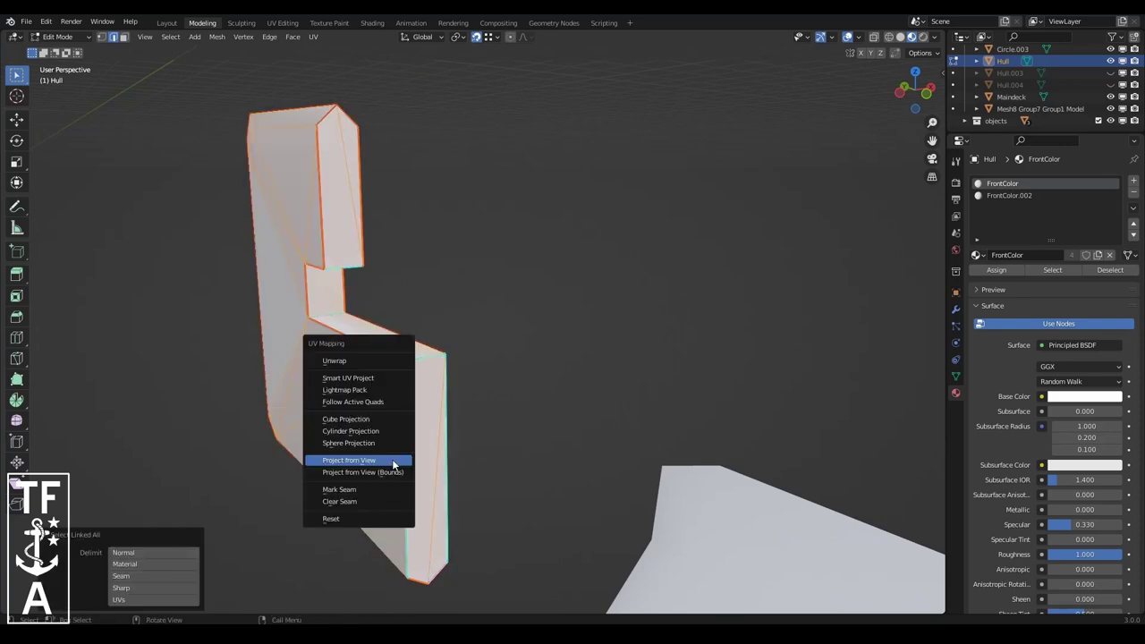
click(394, 465)
click(282, 23)
key(a)
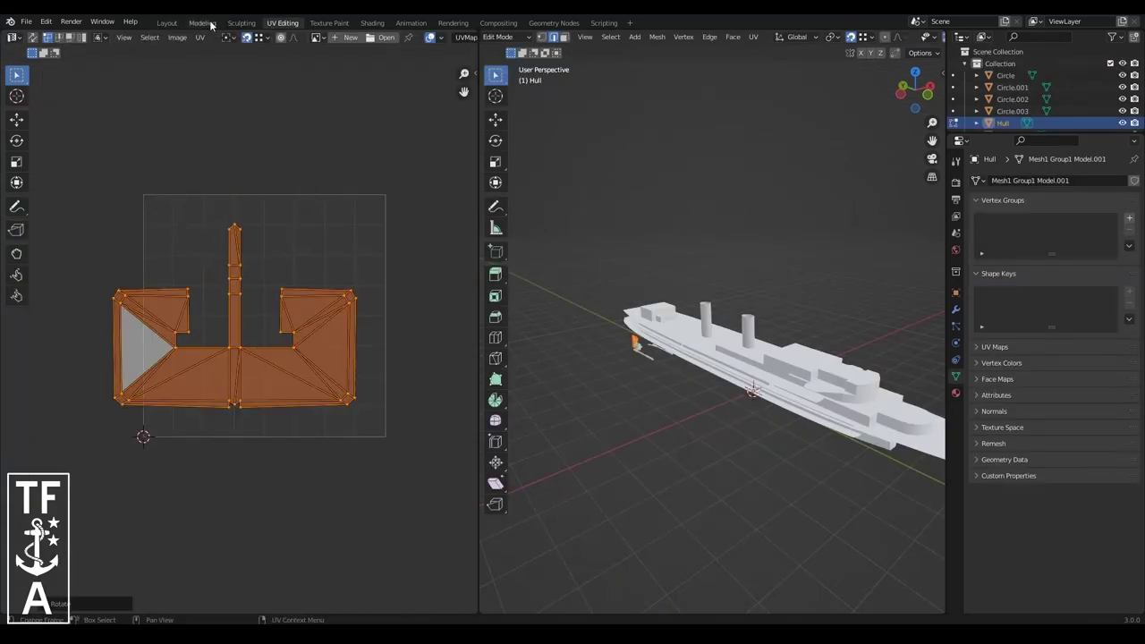
click(202, 22)
- Separate the skeg into its own object and return to Object Mode
drag(914, 89, 142, 39)
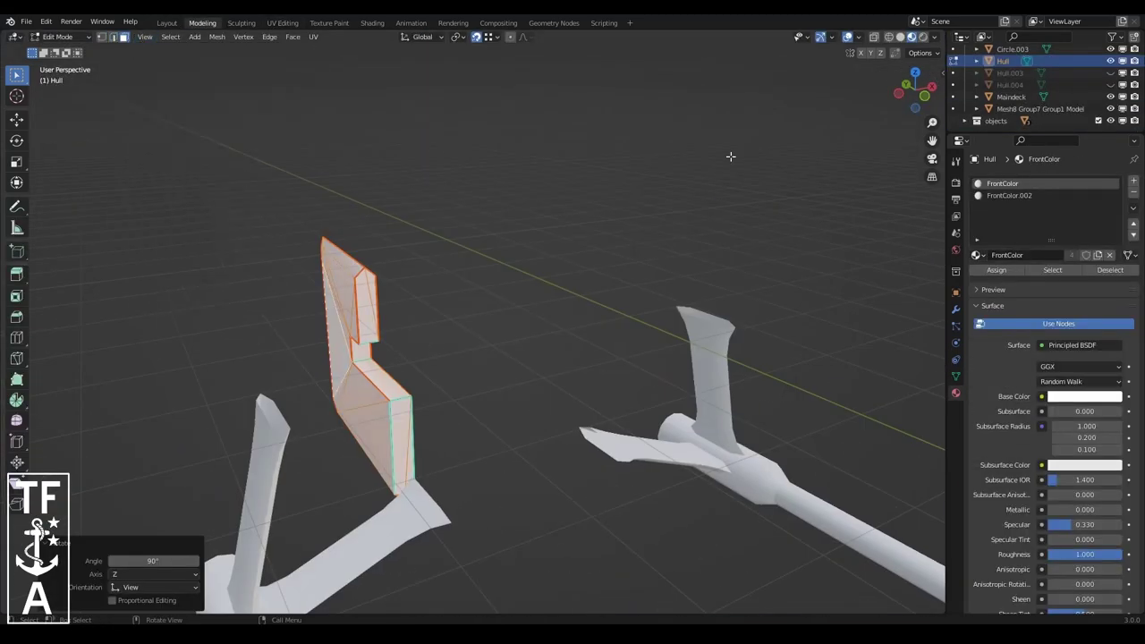
middle_drag(731, 157, 627, 224)
scroll(537, 269, down, 3)
click(217, 37)
click(367, 158)
click(57, 37)
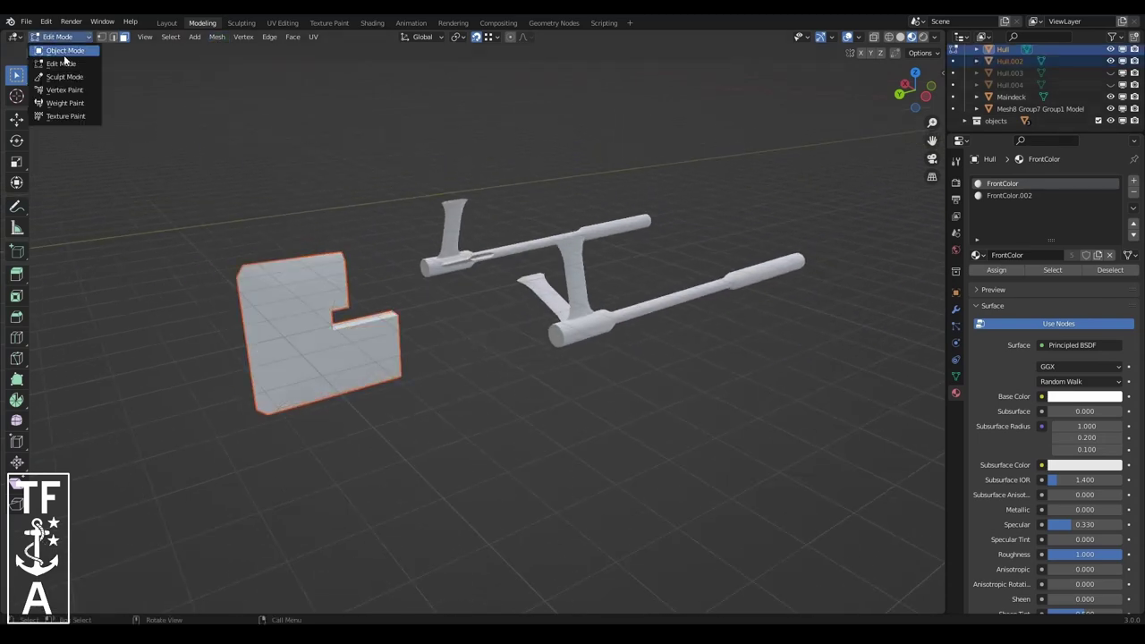
click(64, 50)
- Lay out the propeller shaft Circle.002's UVs as strips in UV Editing
key(Tab)
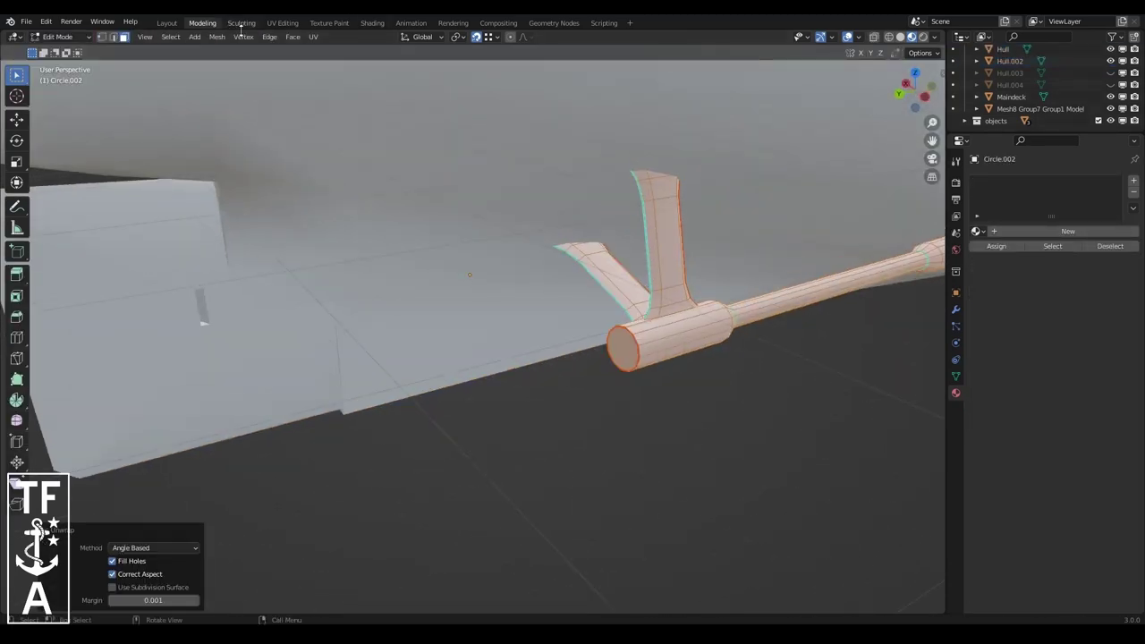
click(283, 23)
key(a)
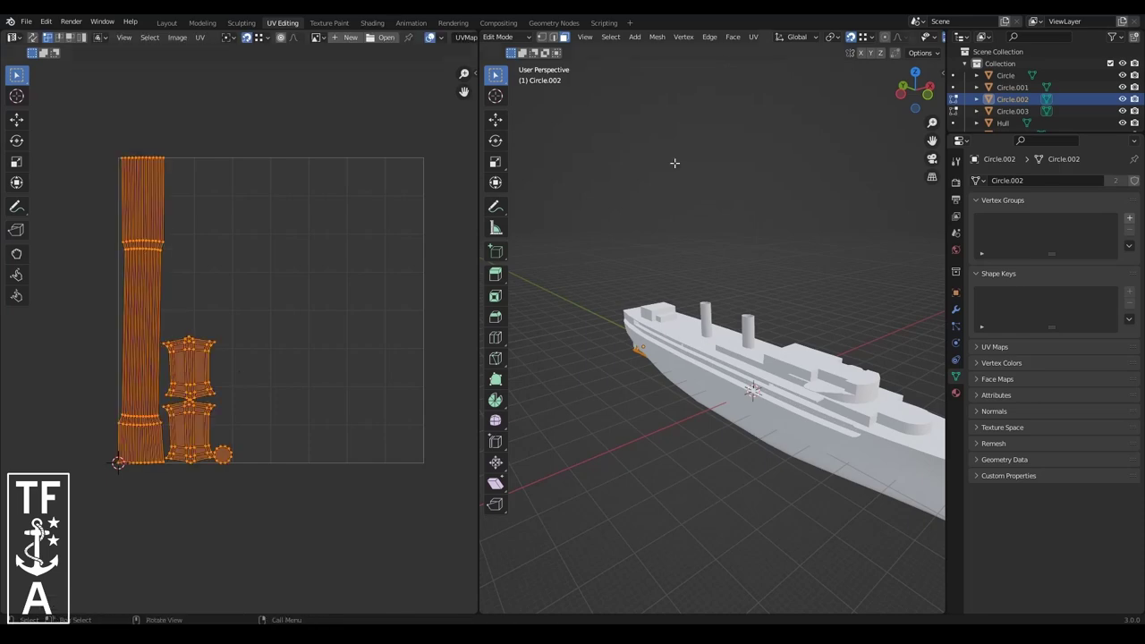
click(202, 22)
key(Tab)
- Duplicate the Hull as Hull.005 and mirror it for the other side
click(764, 189)
mouse_move(915, 90)
mouse_down()
mouse_move(893, 90)
mouse_move(912, 90)
mouse_up()
key(shift+d)
right_click(561, 285)
click(181, 36)
- Mirror the Hull.005 copy along global X and join it into Hull
click(307, 92)
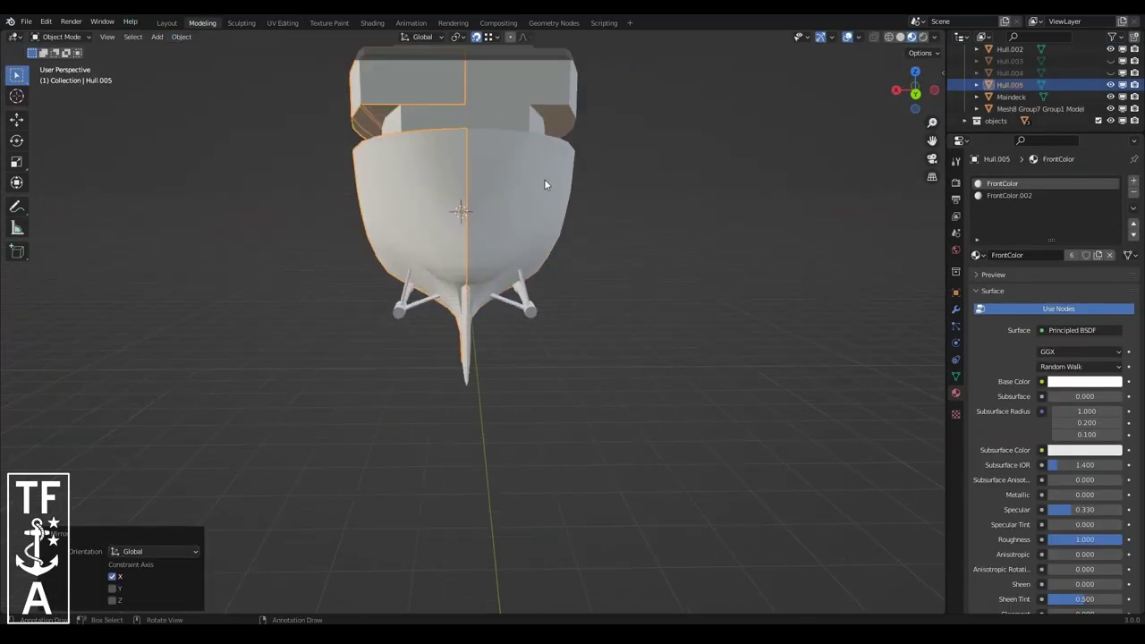
shift+click(544, 179)
key(ctrl+j)
- Merge the joined hull's duplicate vertices by distance and recalculate its normals
key(Tab)
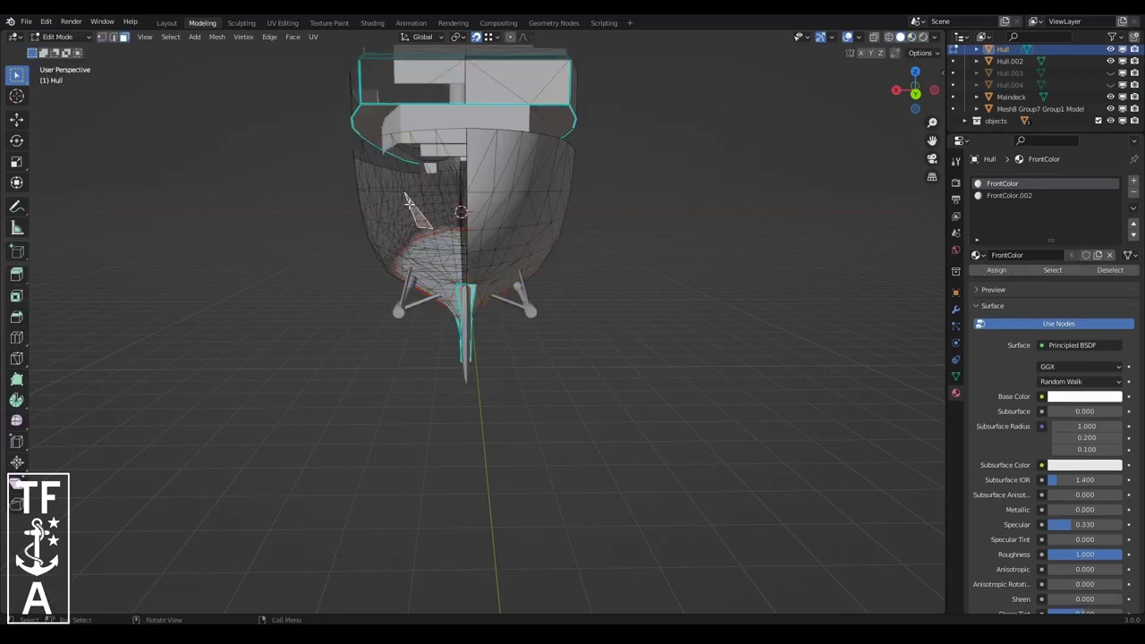
key(a)
click(217, 37)
click(322, 179)
key(Tab)
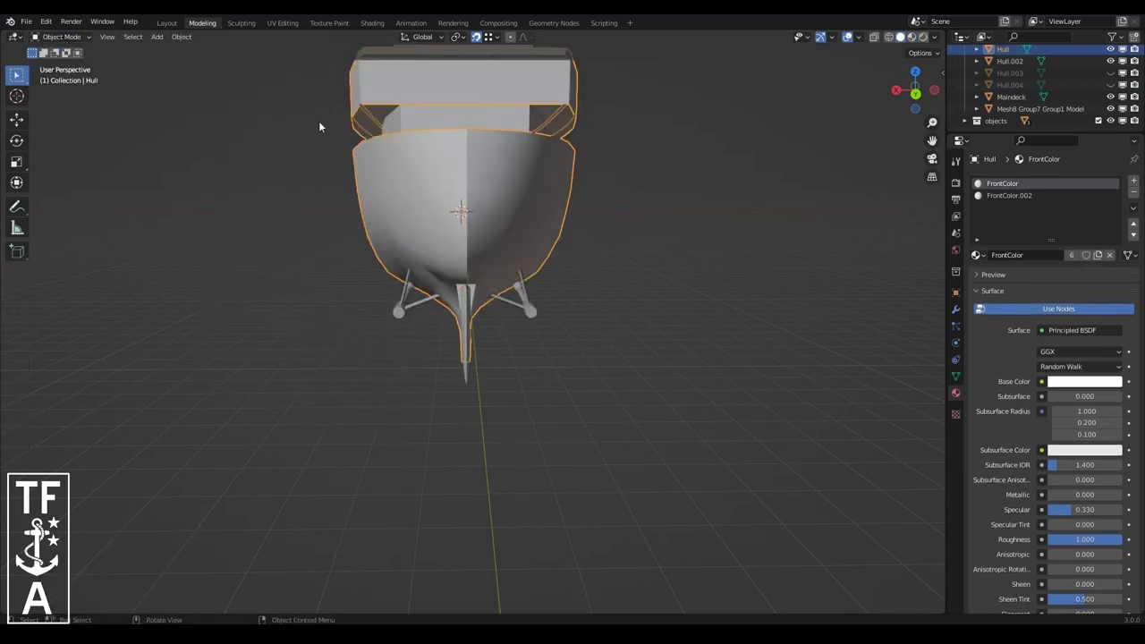
click(60, 64)
click(216, 37)
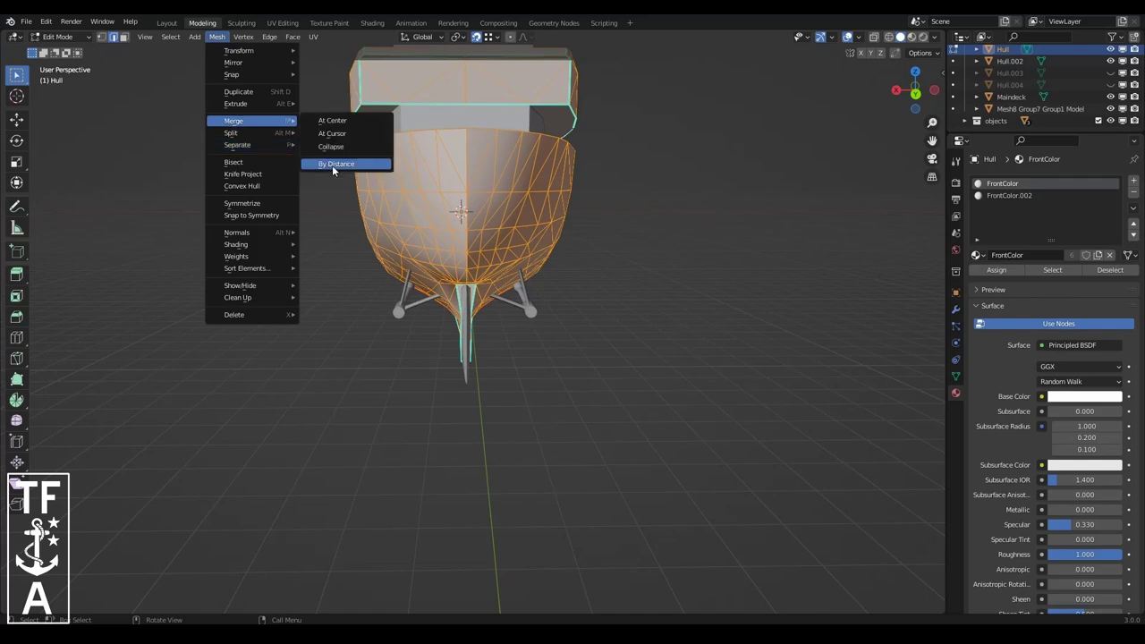
click(340, 167)
click(217, 36)
mouse_move(237, 232)
click(378, 377)
- Mark seams along the keel edge path and a second edge path on the hull
scroll(787, 171, up, 3)
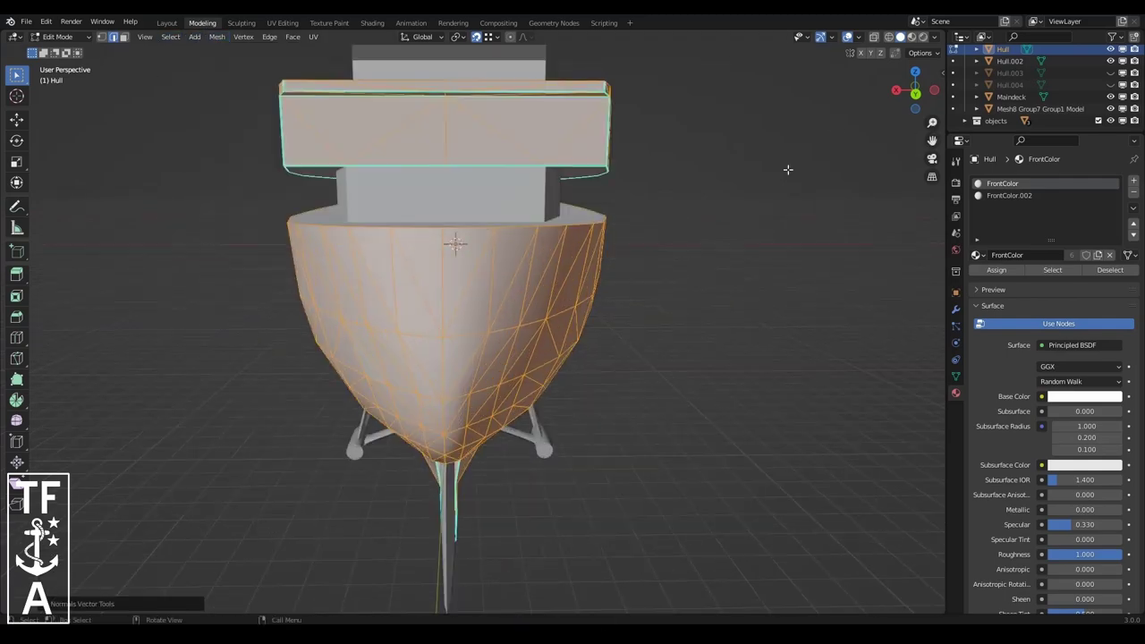
middle_drag(788, 171, 779, 179)
middle_drag(536, 402, 446, 514)
ctrl+click(486, 460)
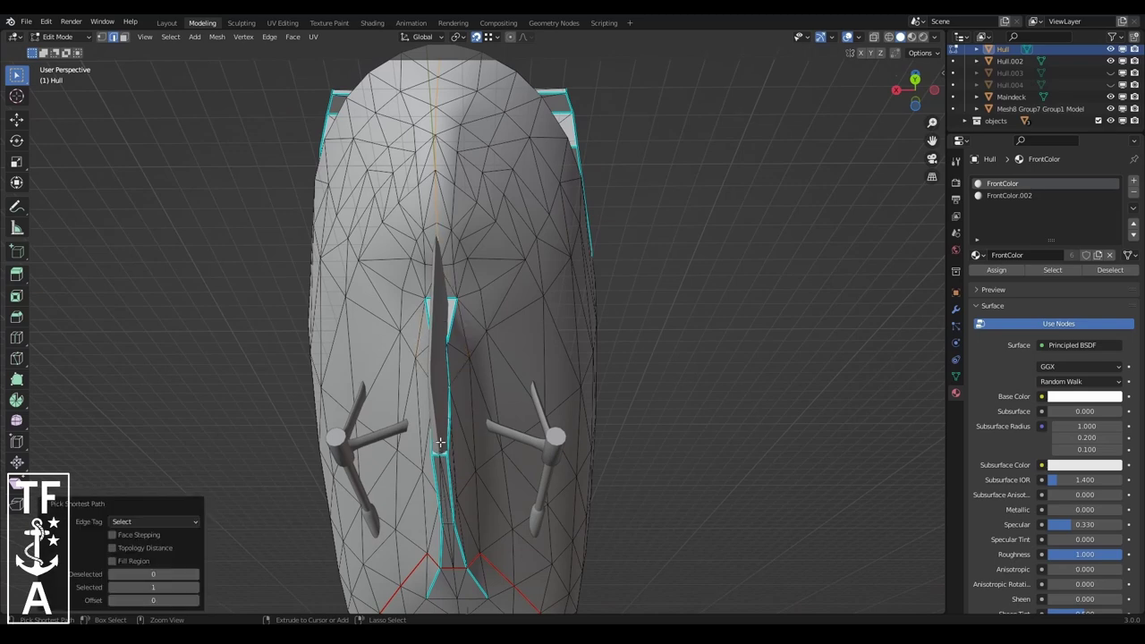
middle_drag(454, 579, 486, 397)
scroll(474, 466, down, 3)
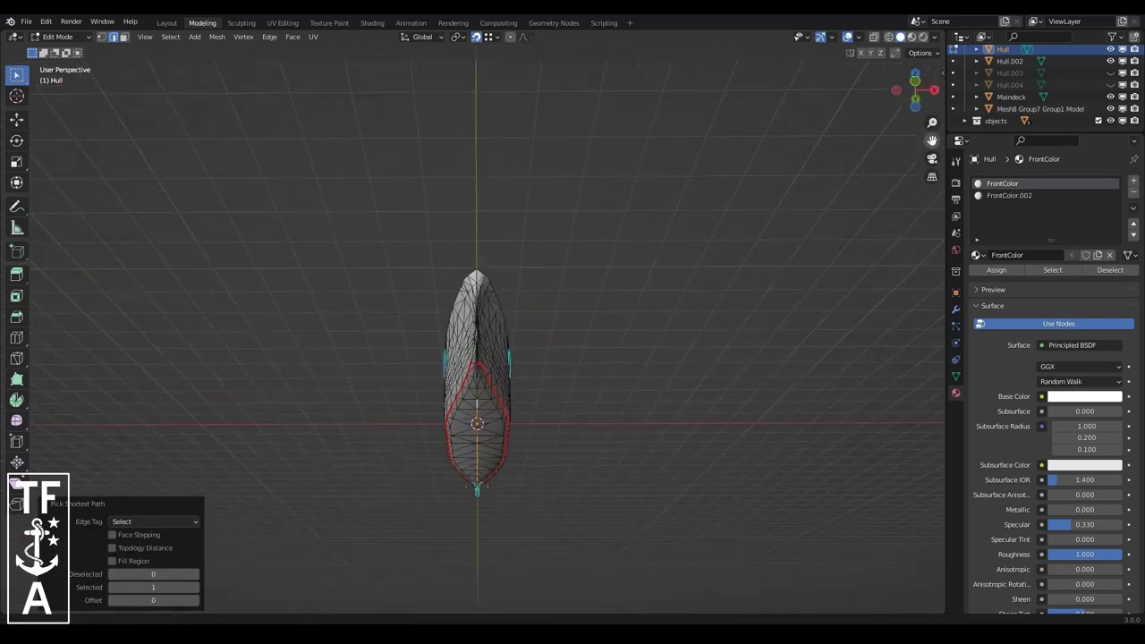
scroll(487, 398, up, 3)
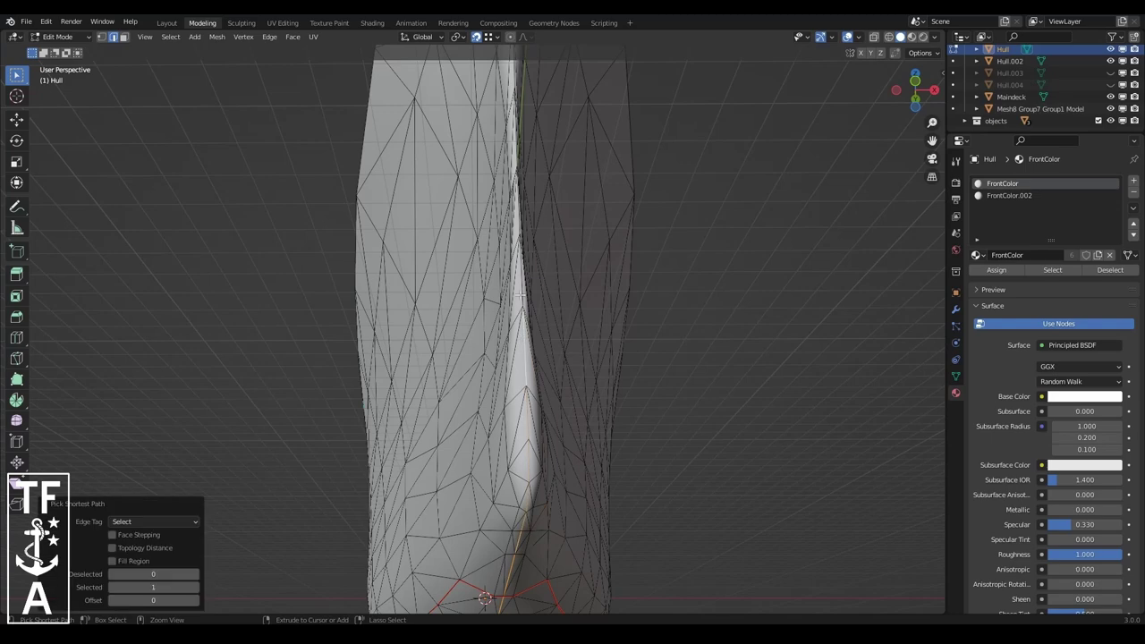
key(ctrl+e)
click(436, 240)
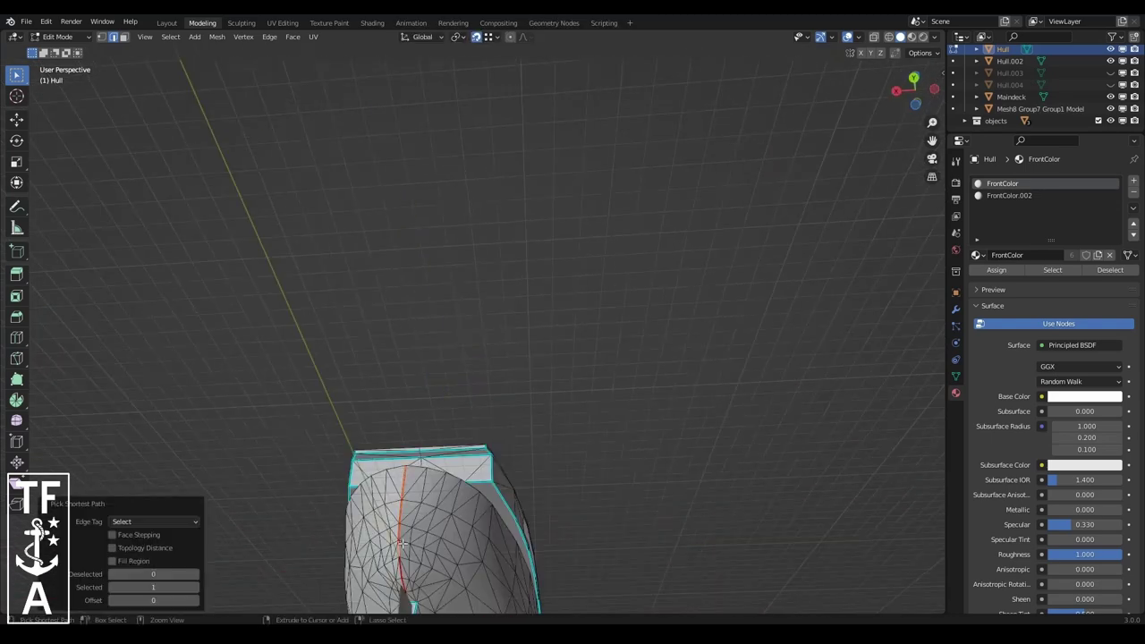
click(402, 531)
key(Tab)
- Seam the bow edges, select the seam-bounded hull side and select all its UVs in UV Editing
drag(910, 92, 895, 116)
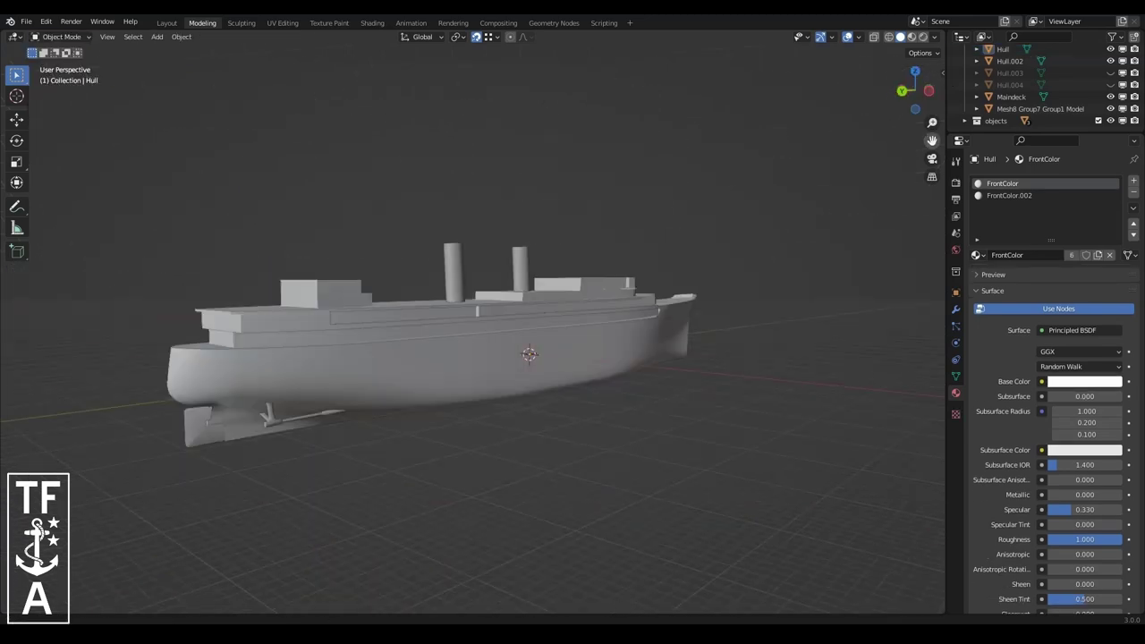
key(Tab)
ctrl+click(541, 358)
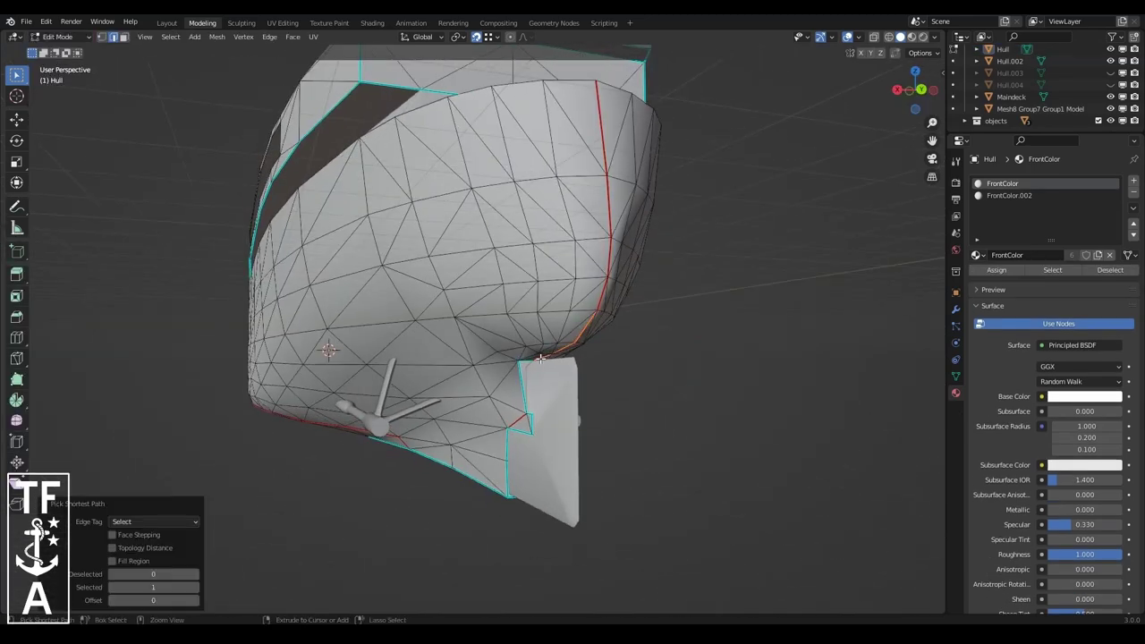
right_click(541, 358)
click(542, 360)
key(3)
click(347, 300)
key(ctrl+l)
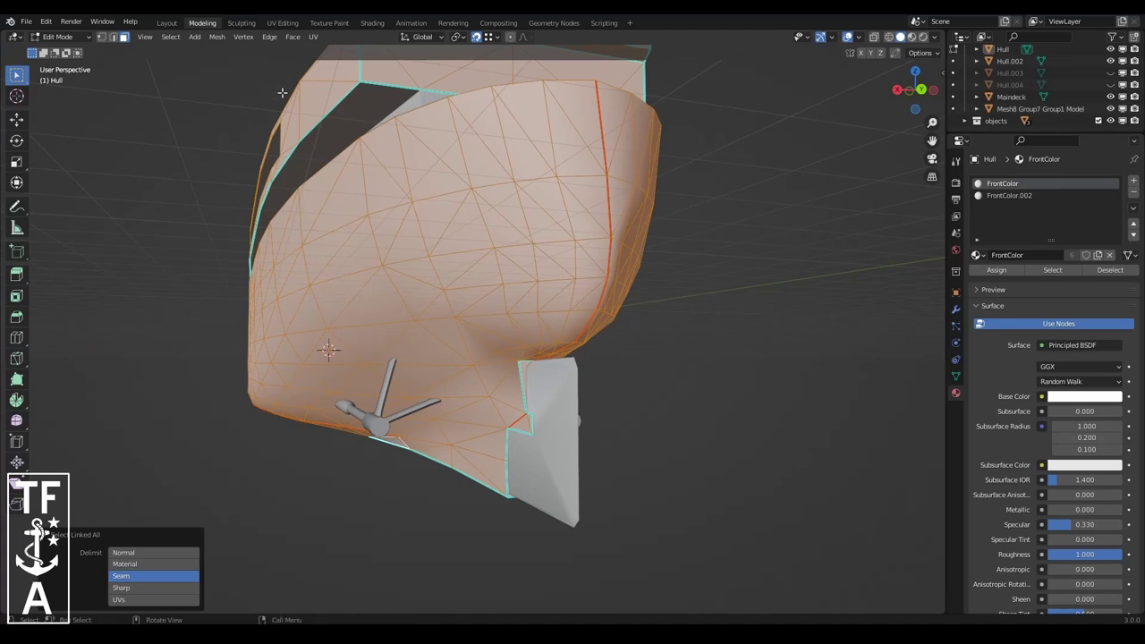
click(282, 23)
key(a)
click(200, 37)
- Unwrap the selected hull faces, undoing a stray island move, and select the linked geometry
click(251, 59)
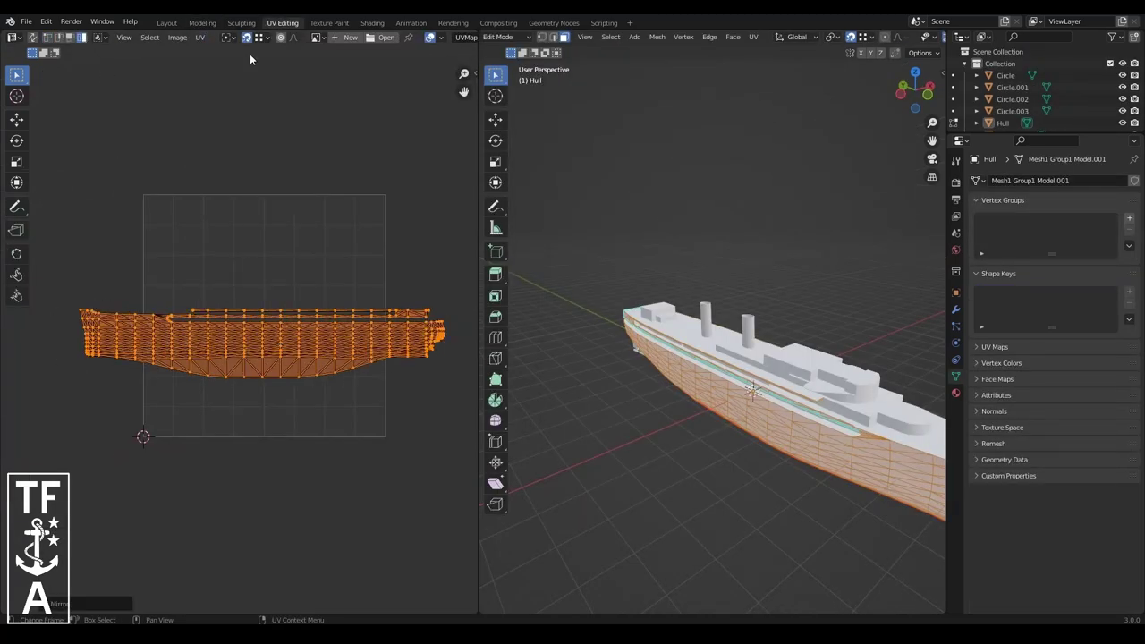
key(g)
key(y)
mouse_move(626, 358)
middle_down()
mouse_move(690, 329)
mouse_move(795, 243)
middle_up()
key(ctrl+z)
key(ctrl+shift+z)
key(ctrl+z)
key(ctrl+l)
- Mark seams on the bow cabin's vertical edges and isolate the cabin mesh
scroll(795, 243, up, 3)
scroll(677, 418, up, 2)
middle_drag(677, 418, 683, 417)
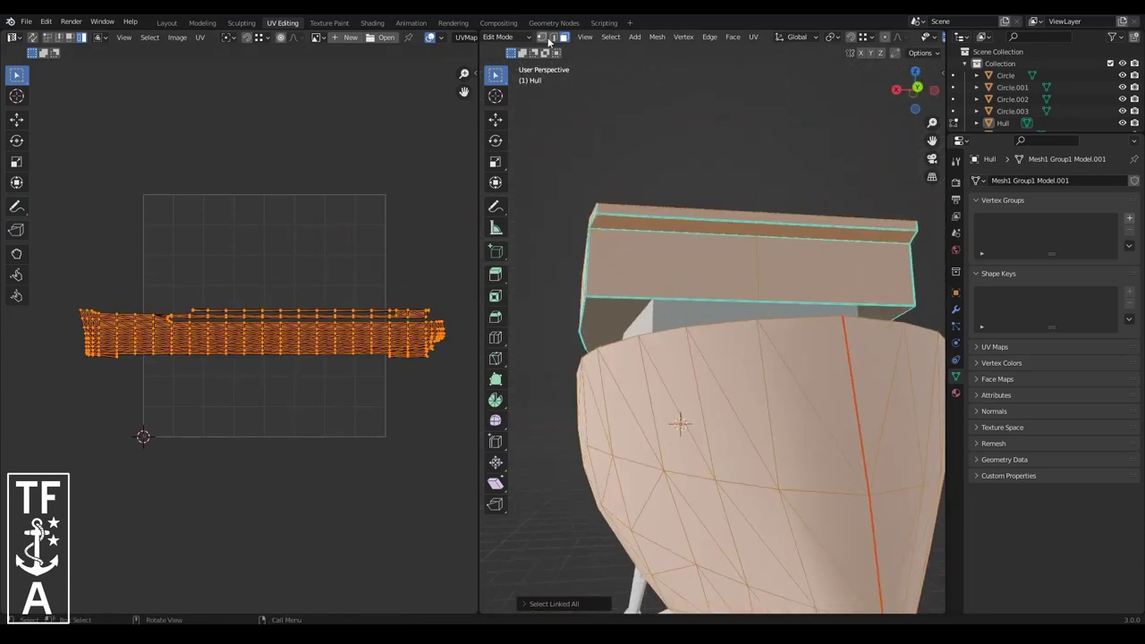
ctrl+click(598, 212)
right_click(913, 238)
click(908, 242)
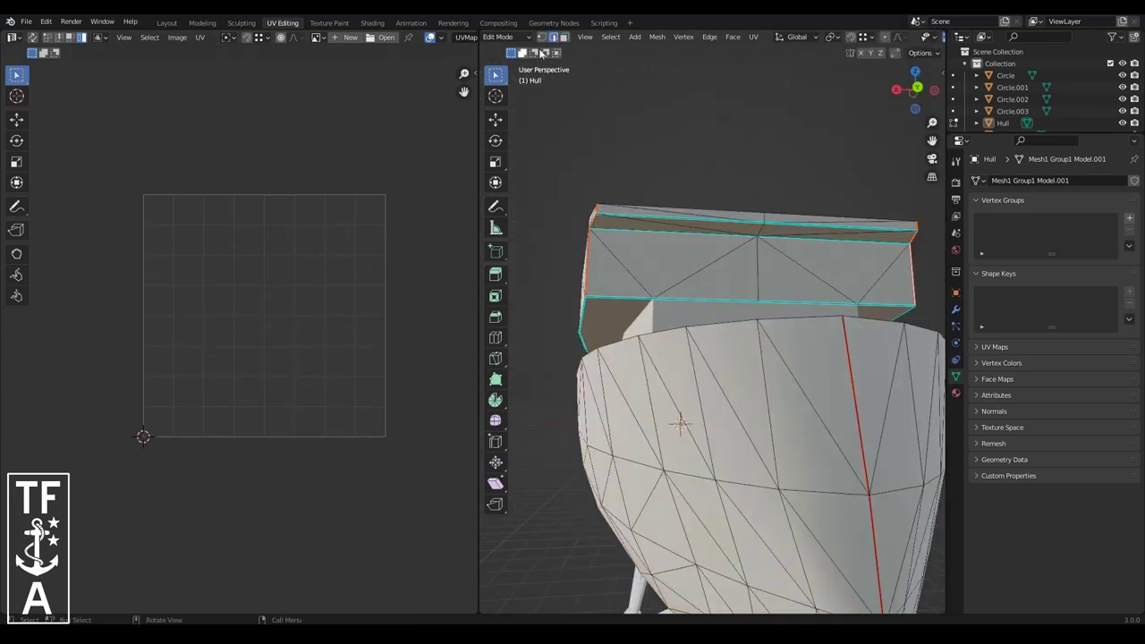
key(l)
key(shift+h)
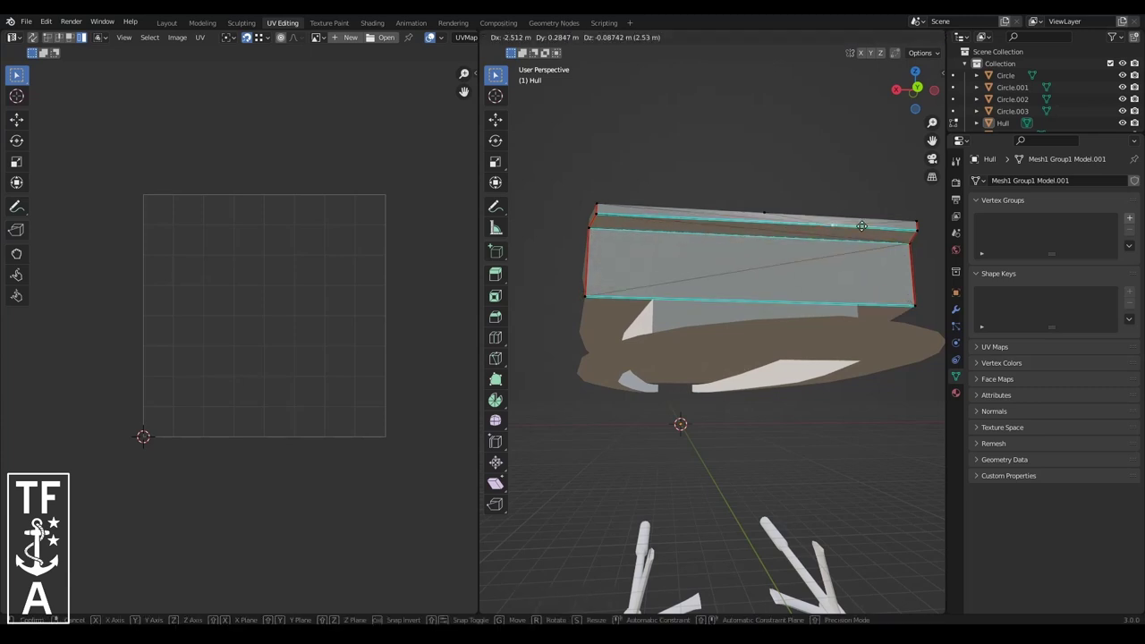
- Merge the hull's duplicate vertices, mark edges sharp and convert top-face triangles to quads
key(a)
click(657, 36)
click(843, 174)
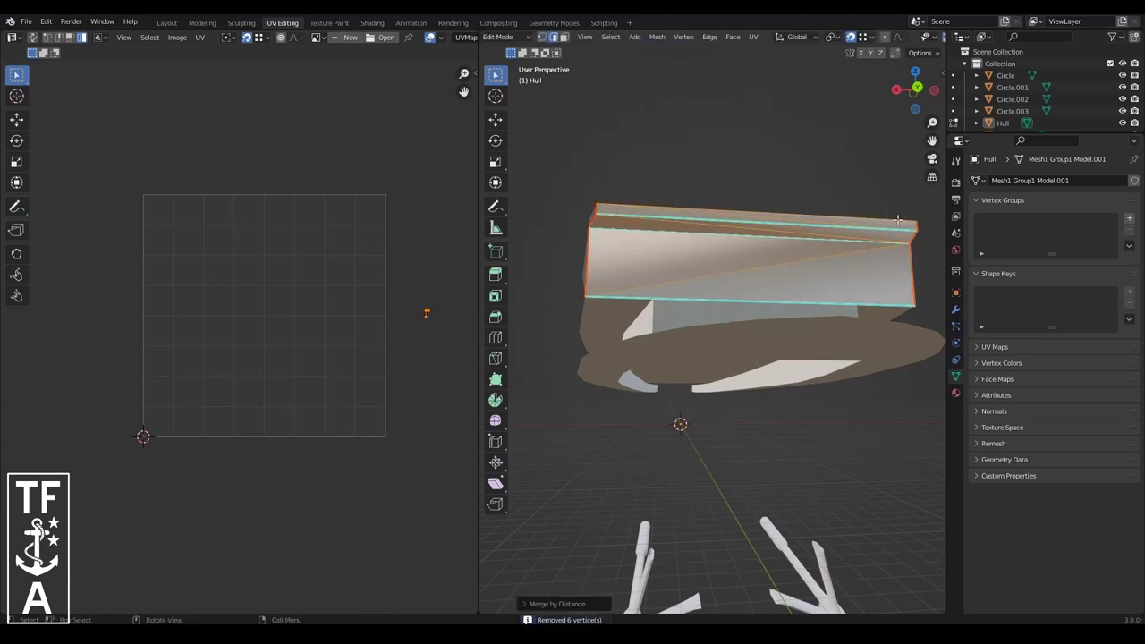
right_click(641, 234)
click(644, 238)
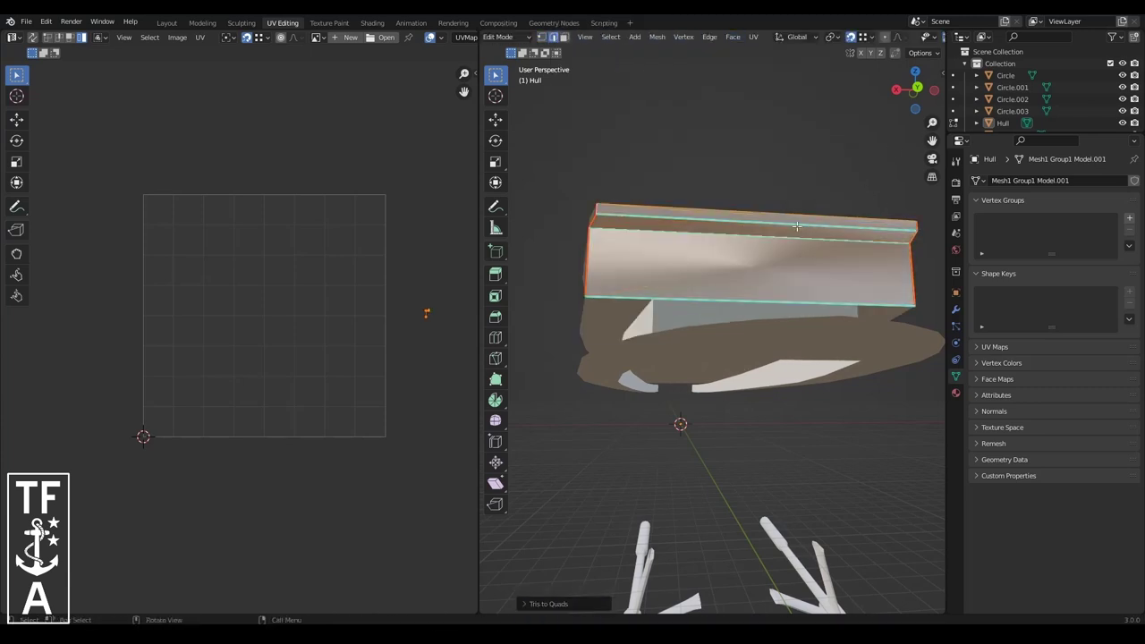
right_click(692, 234)
click(693, 234)
key(alt+h)
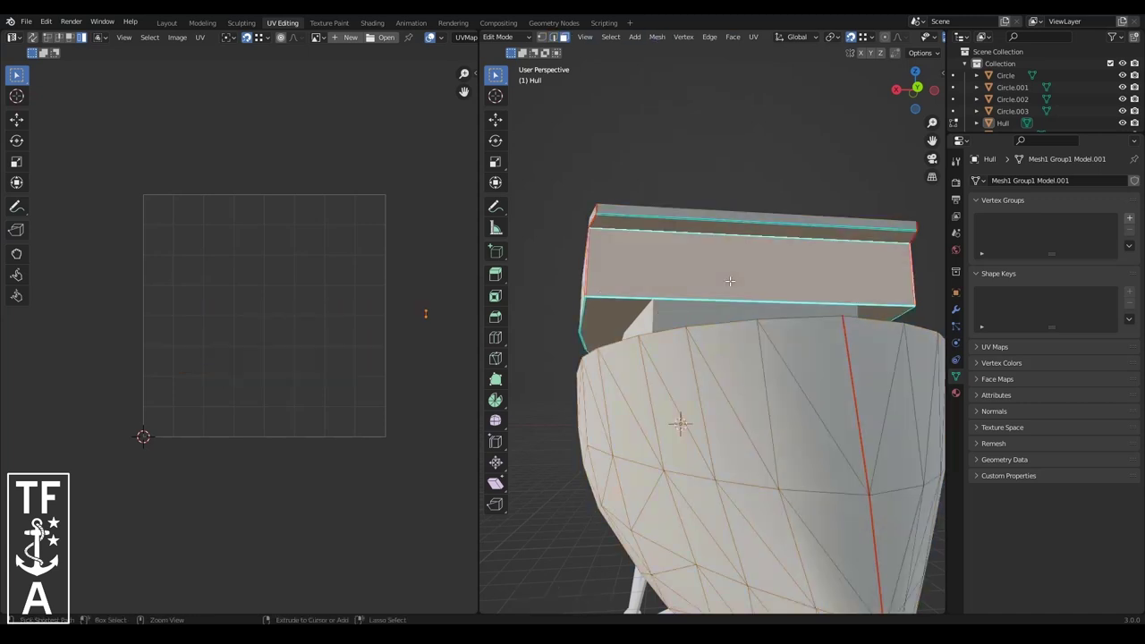
- Unwrap the top strip, then rotate its UV island 90 degrees and shrink it
key(u)
click(730, 281)
key(r)
key(9)
key(0)
key(Return)
key(s)
click(355, 184)
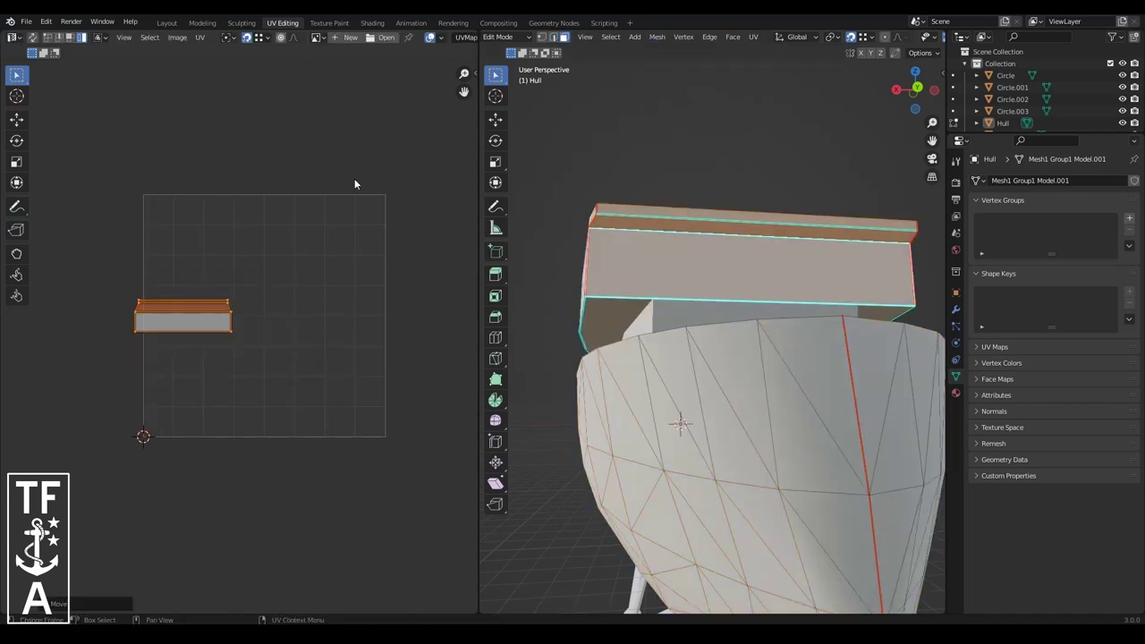
- Select the hull's upper strip and mirror the UV layout along X
key(a)
scroll(664, 400, down, 5)
middle_drag(626, 376, 664, 400)
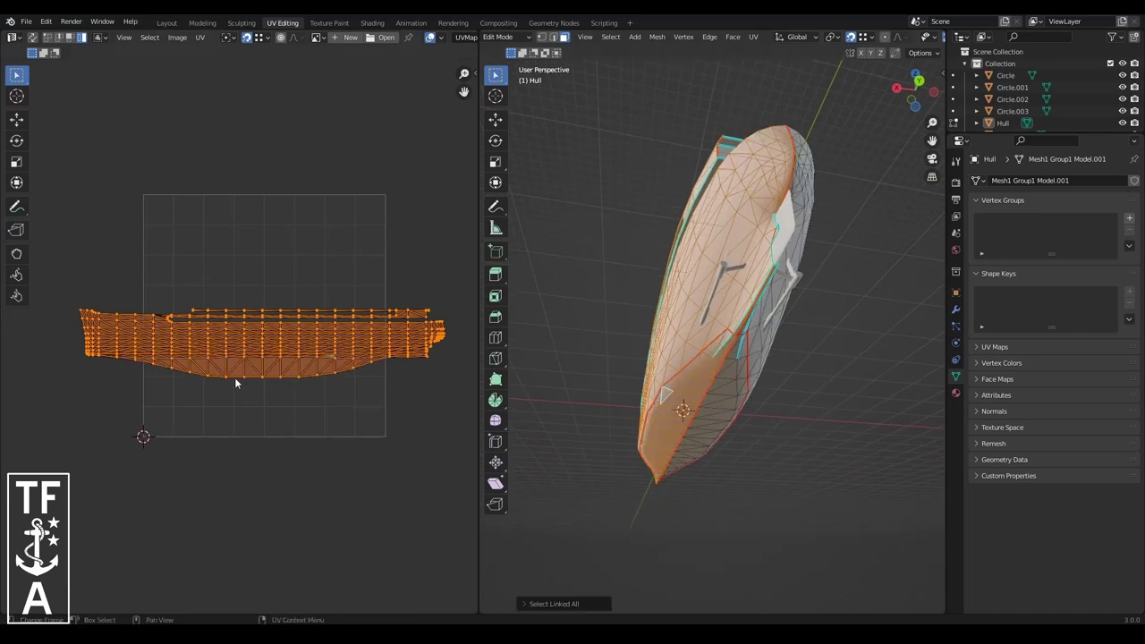
scroll(236, 383, up, 1)
click(305, 340)
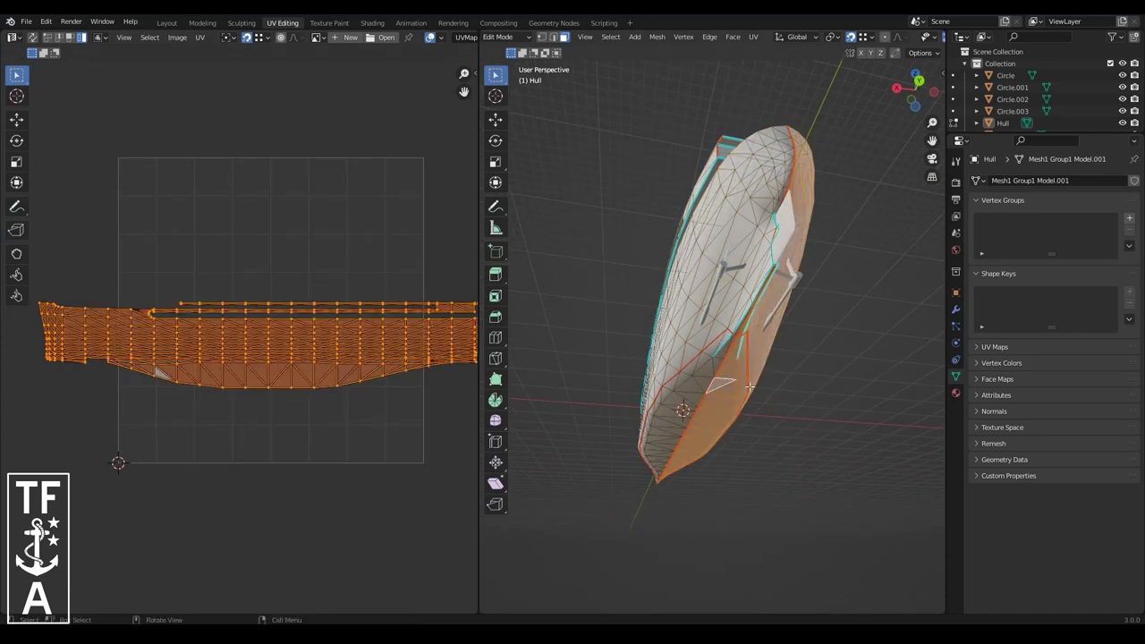
click(397, 358)
key(a)
click(200, 37)
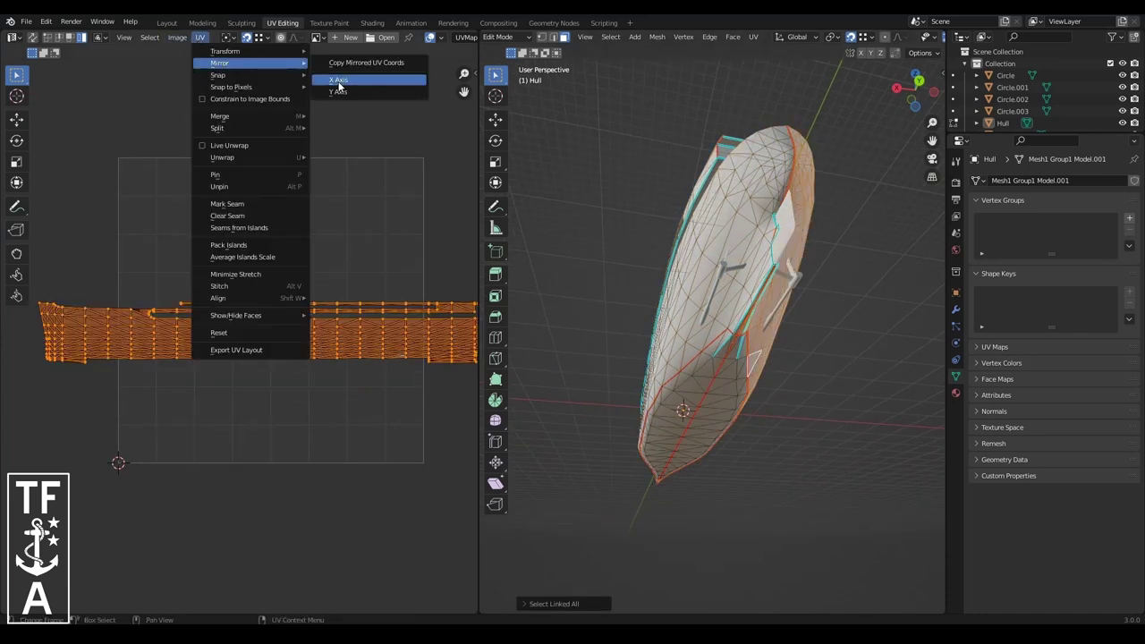
- Shrink the small box-shaped UV island slightly
key(shift+l)
scroll(273, 417, up, 3)
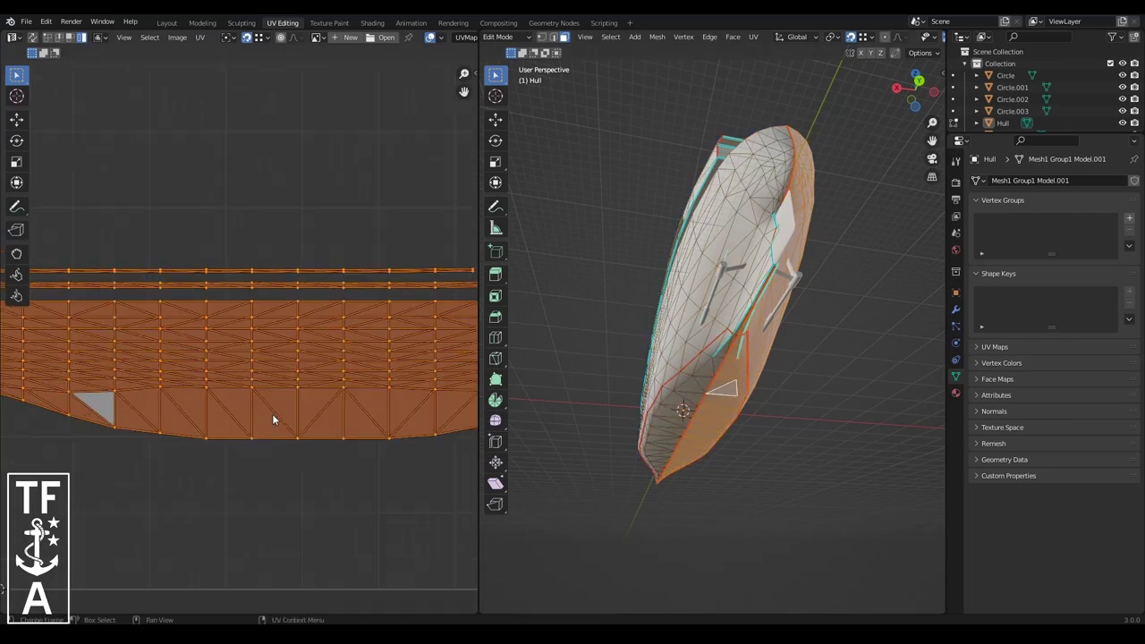
scroll(277, 328, down, 3)
key(a)
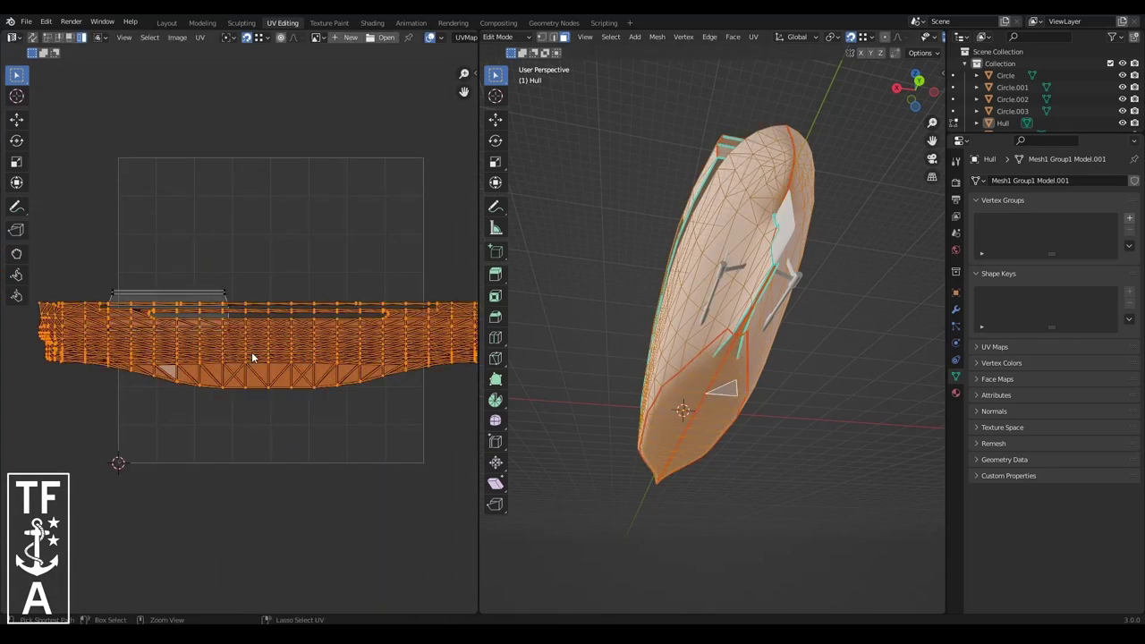
key(shift+l)
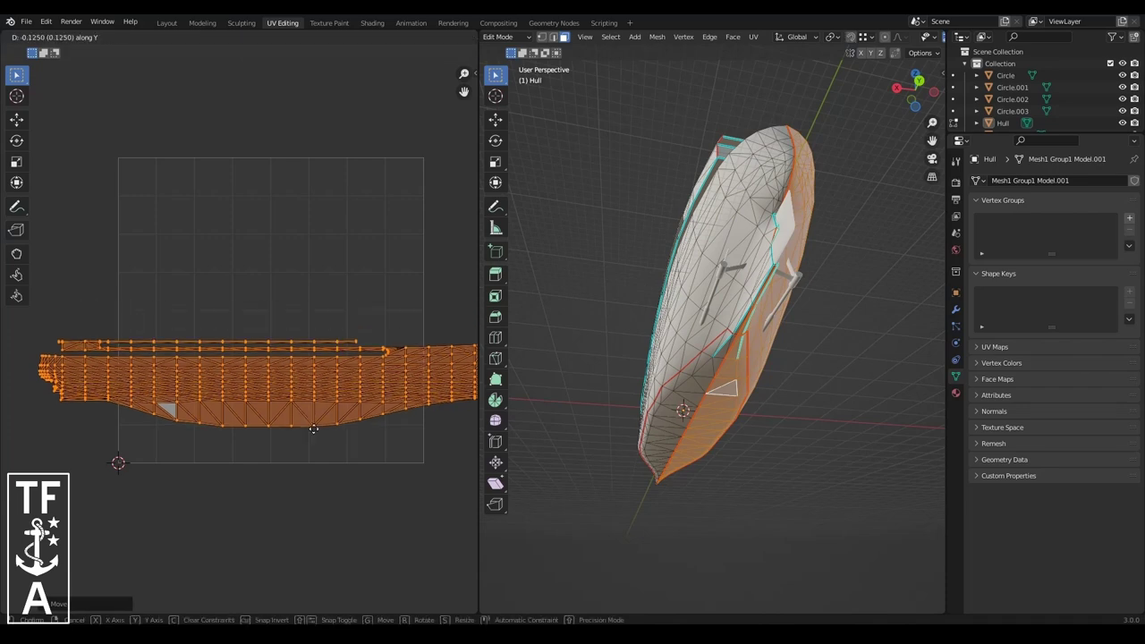
key(a)
middle_drag(189, 296, 36, 307)
scroll(345, 401, up, 4)
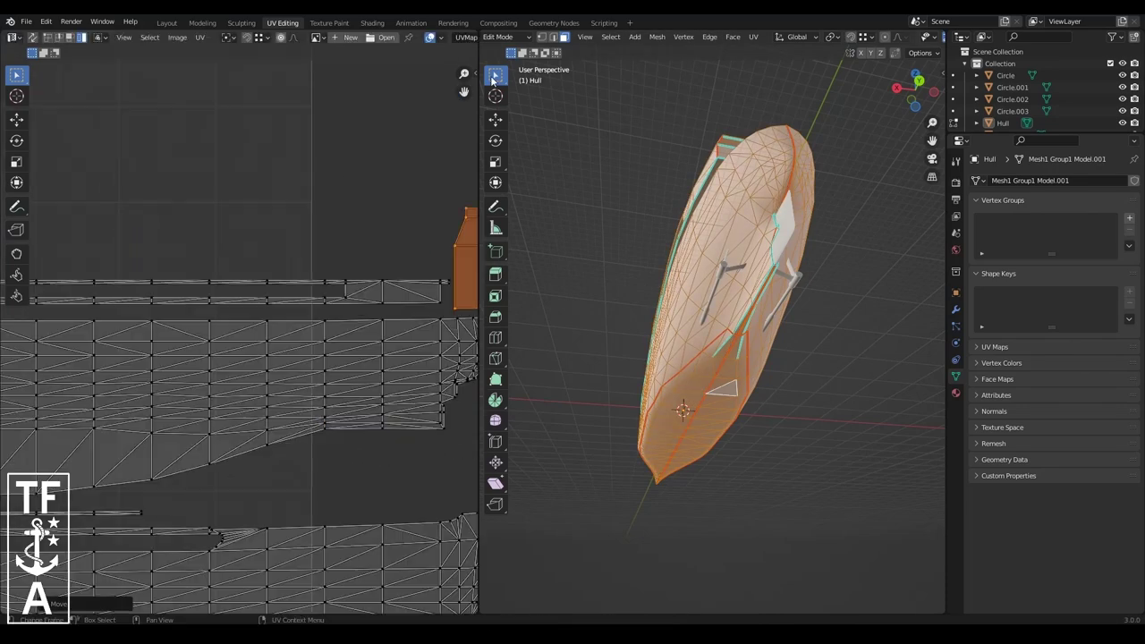
scroll(328, 399, up, 4)
key(s)
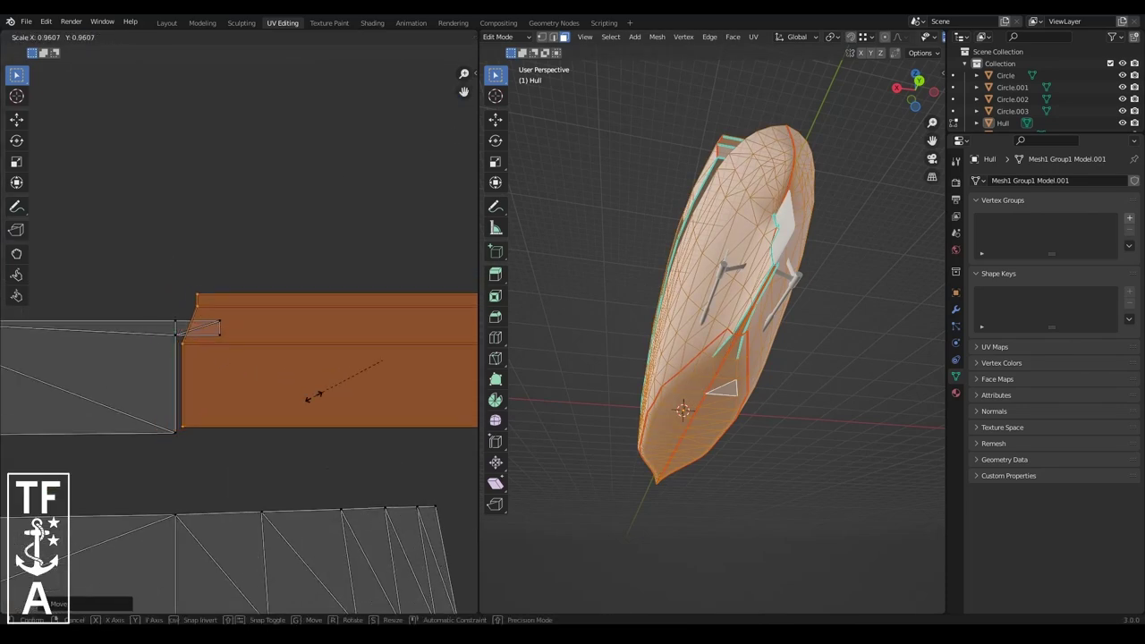
click(311, 396)
scroll(295, 380, down, 5)
- Pack all UV islands into the UV square with a 0.05 margin
key(a)
click(199, 36)
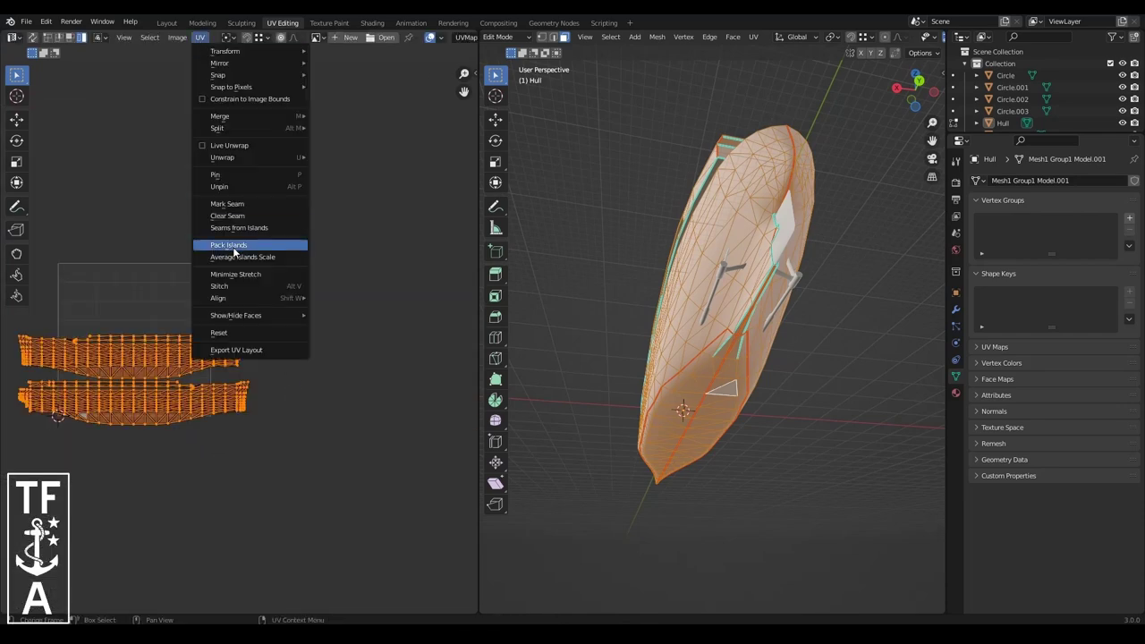
click(233, 245)
text(0.05)
key(Return)
scroll(286, 376, up, 3)
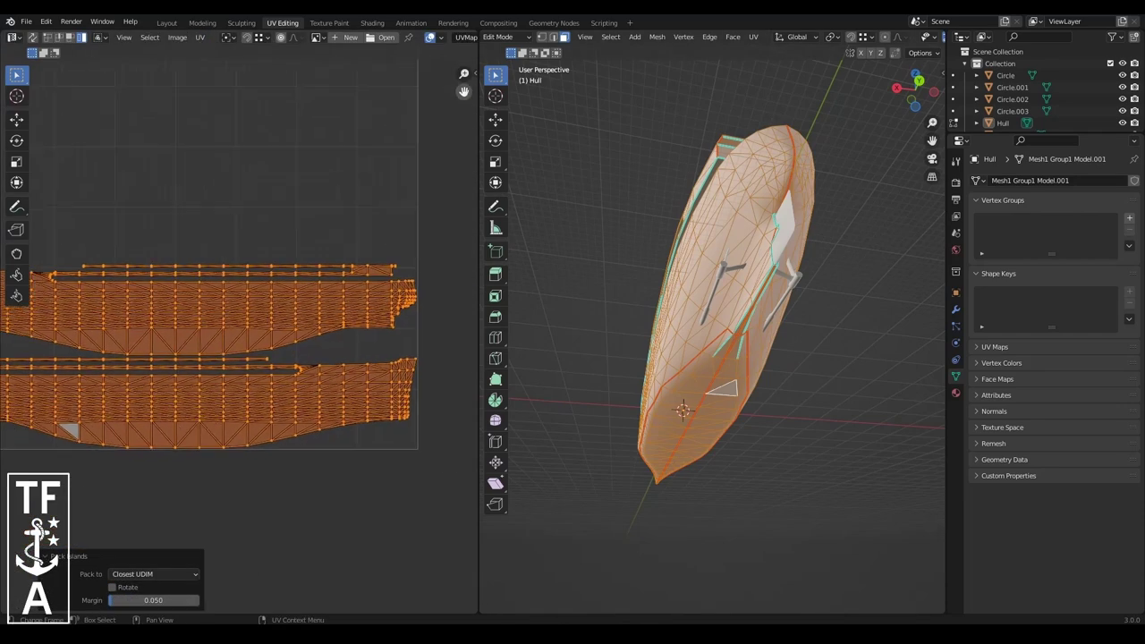
scroll(303, 369, up, 2)
- Return to object mode and save USS_Dixie.blend
click(504, 50)
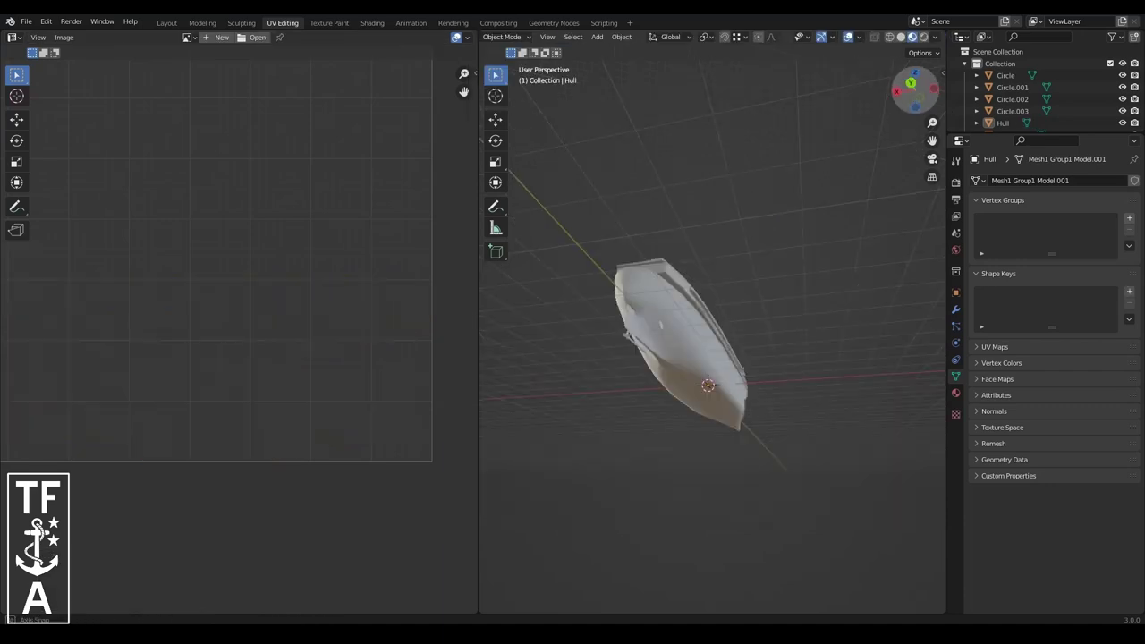
middle_drag(680, 340, 734, 358)
key(ctrl+s)
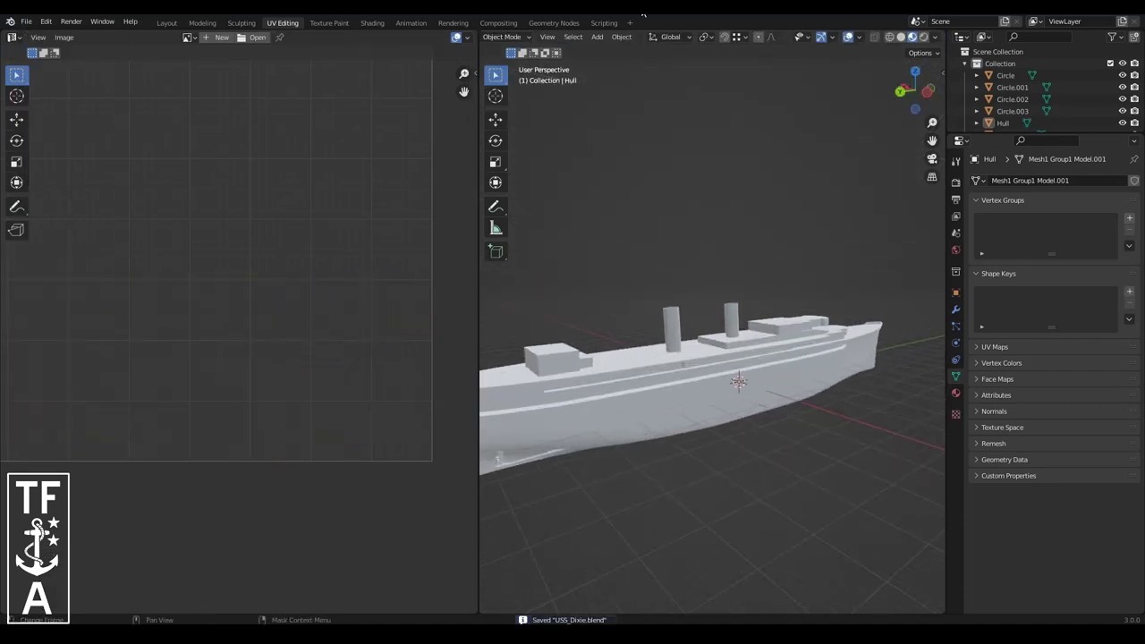
- Edit the hull mesh in the Modeling workspace, viewed from a low bow angle
click(202, 22)
key(Tab)
scroll(464, 388, up, 3)
scroll(464, 389, down, 1)
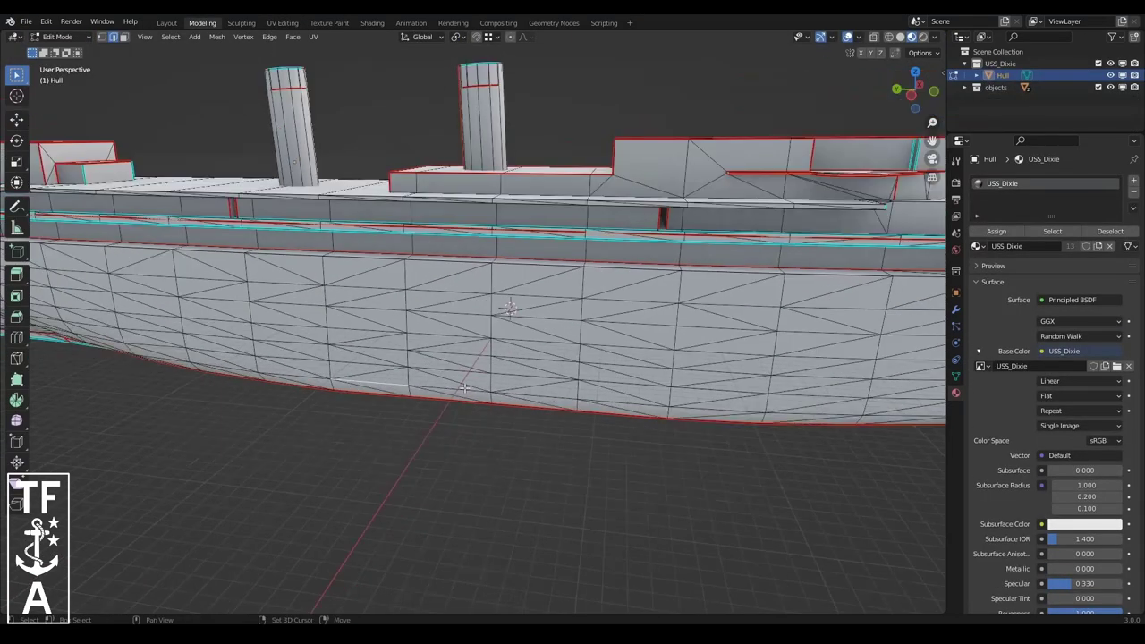
scroll(297, 374, down, 3)
mouse_move(298, 374)
middle_down()
mouse_move(367, 394)
mouse_move(428, 382)
middle_up()
scroll(428, 382, up, 3)
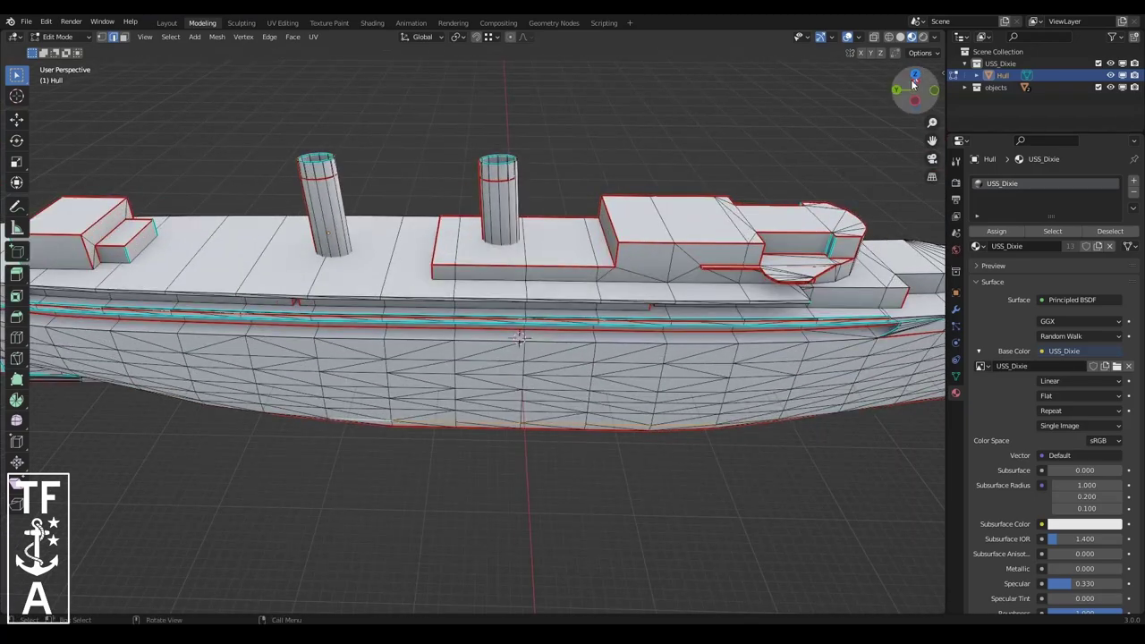
drag(913, 83, 290, 416)
- Duplicate the selected hull geometry with a -1 m offset along X
key(shift+d)
key(x)
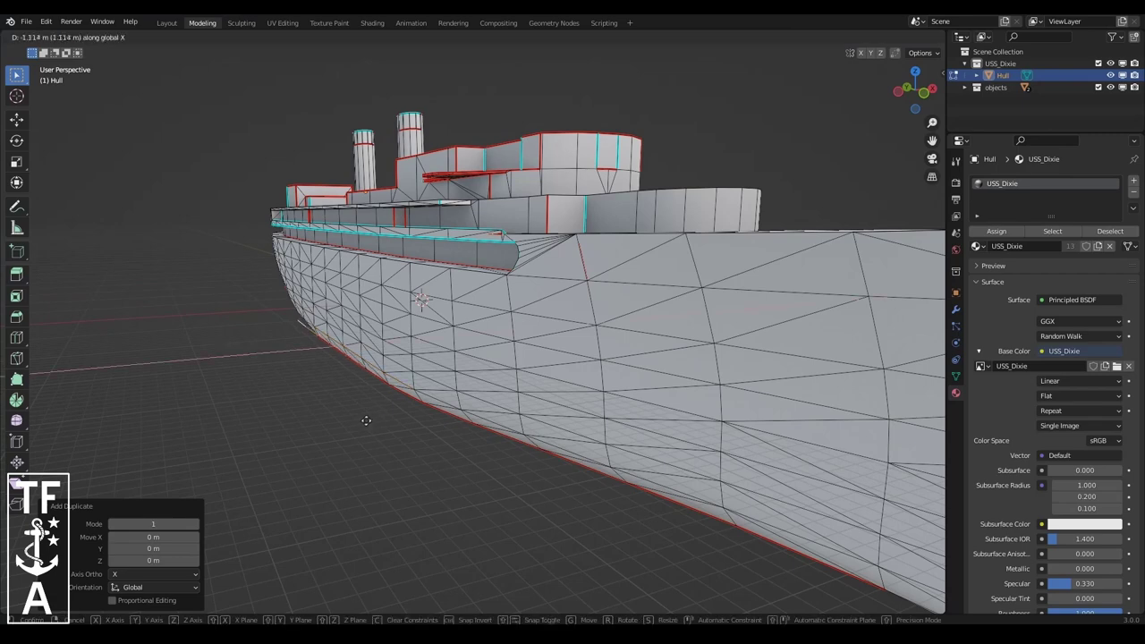
key(Return)
click(145, 36)
click(179, 104)
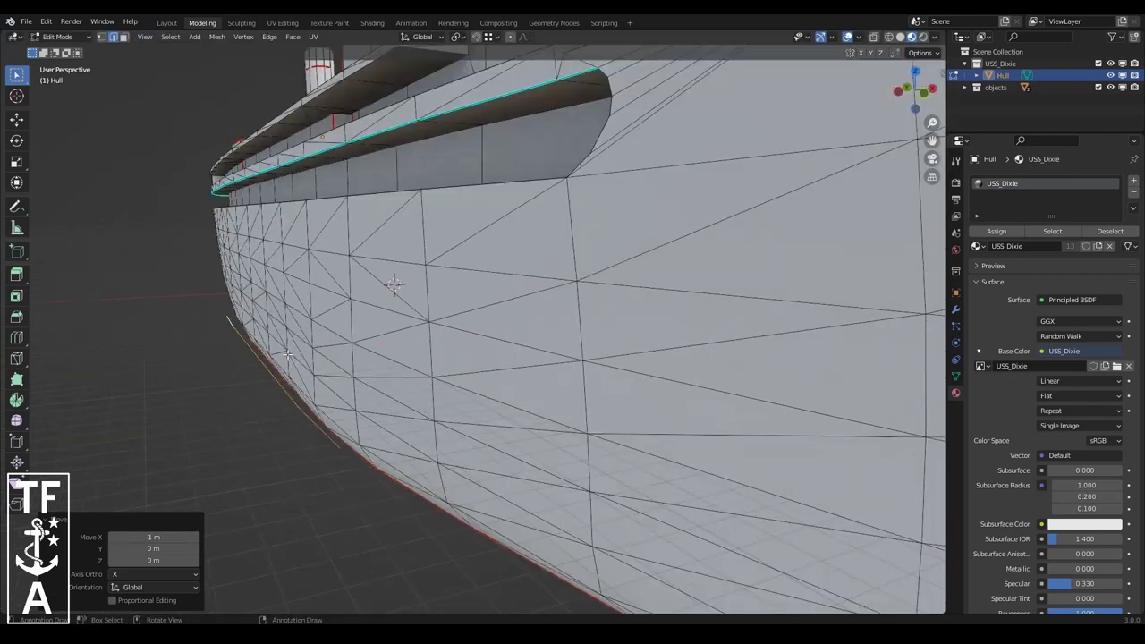
right_click(359, 446)
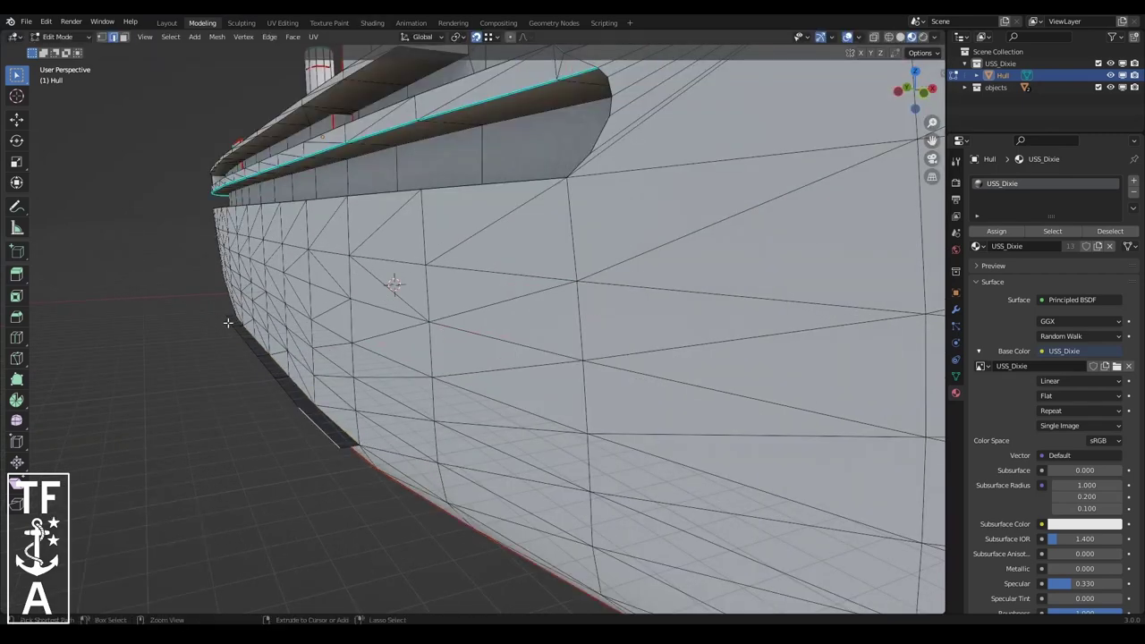
- Select the hull's whole bottom strip from an edge path and frame it in view
ctrl+click(230, 324)
click(145, 36)
click(179, 104)
key(ctrl+l)
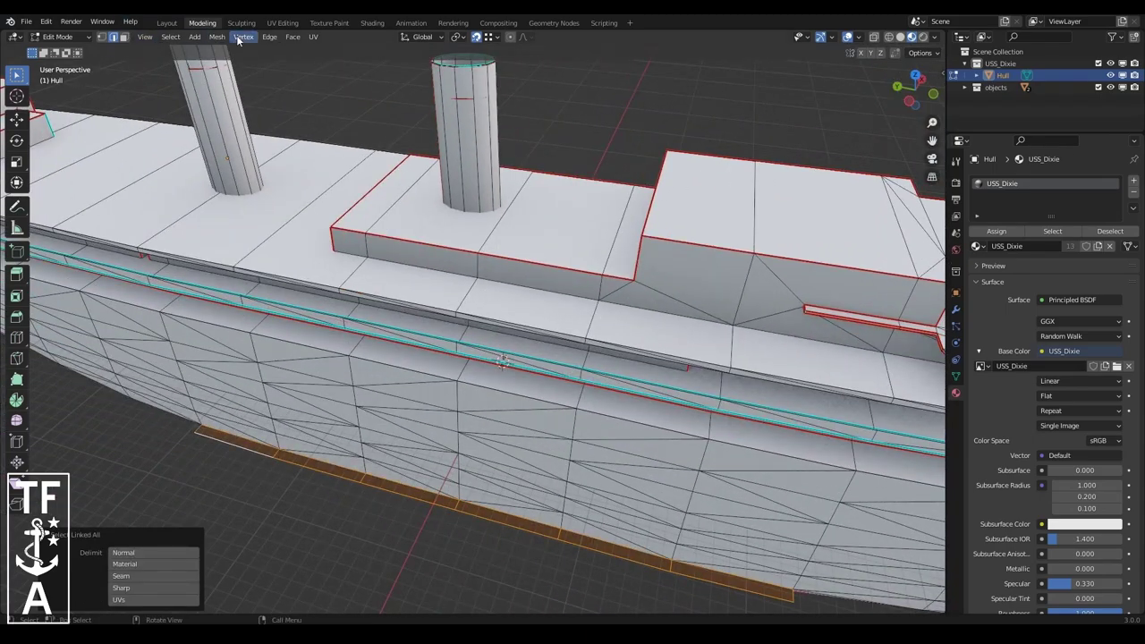
click(145, 37)
click(179, 105)
scroll(705, 264, down, 5)
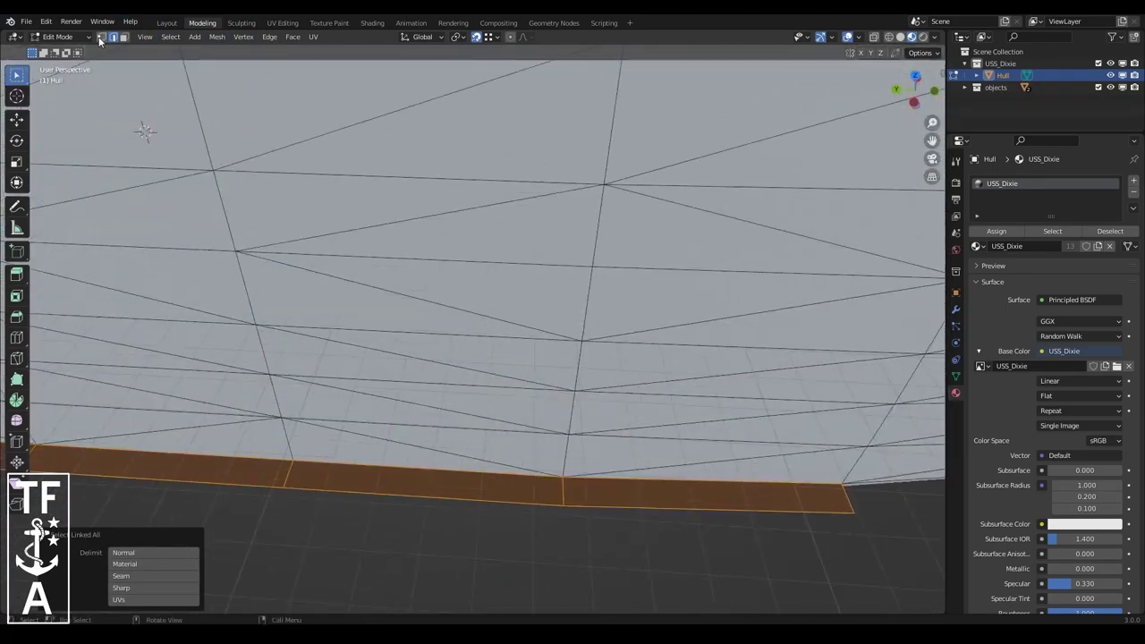
scroll(705, 264, up, 5)
- Narrow the bottom strip to 0.921 along Y, mark it as a seam, and shift it -0.32365 m along X
key(s)
key(y)
click(699, 557)
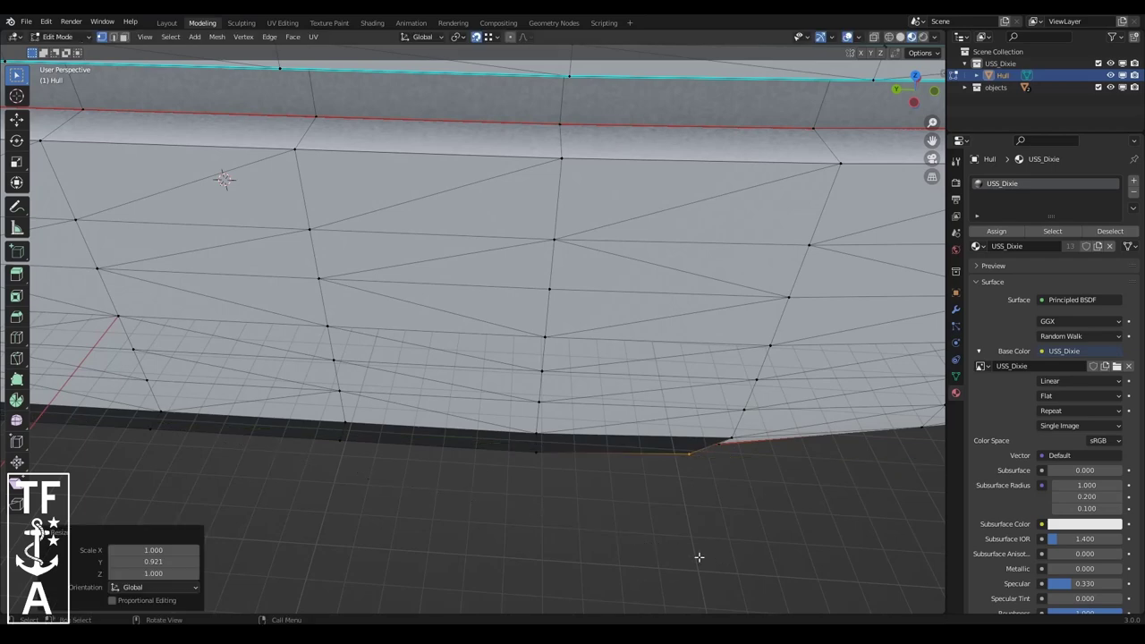
scroll(691, 440, down, 5)
key(ctrl+e)
click(296, 352)
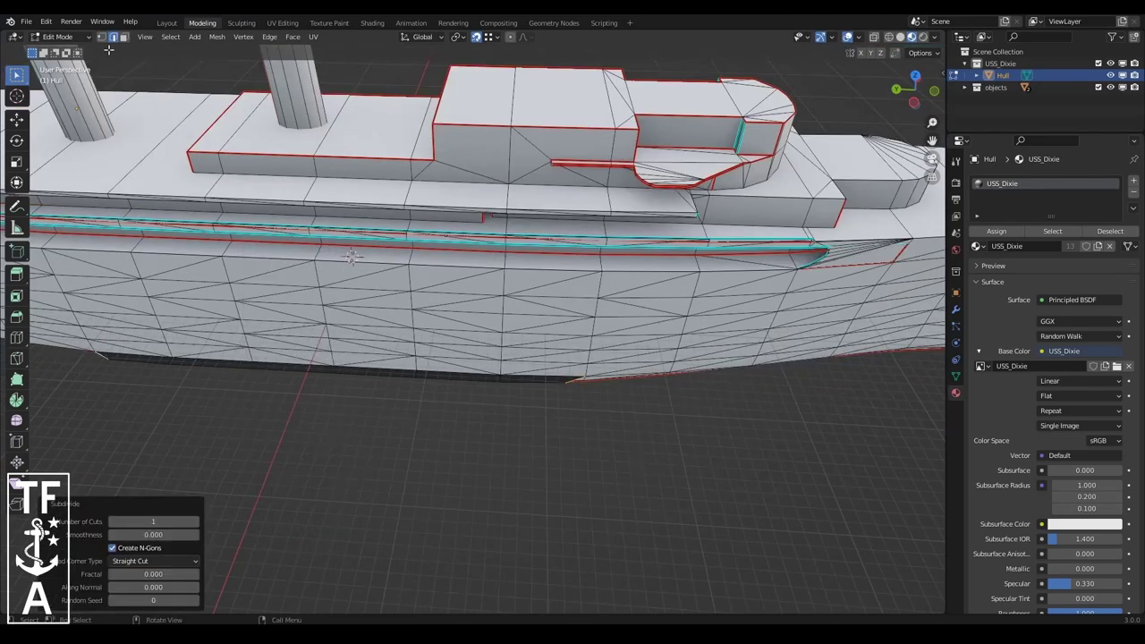
scroll(635, 423, up, 5)
click(830, 541)
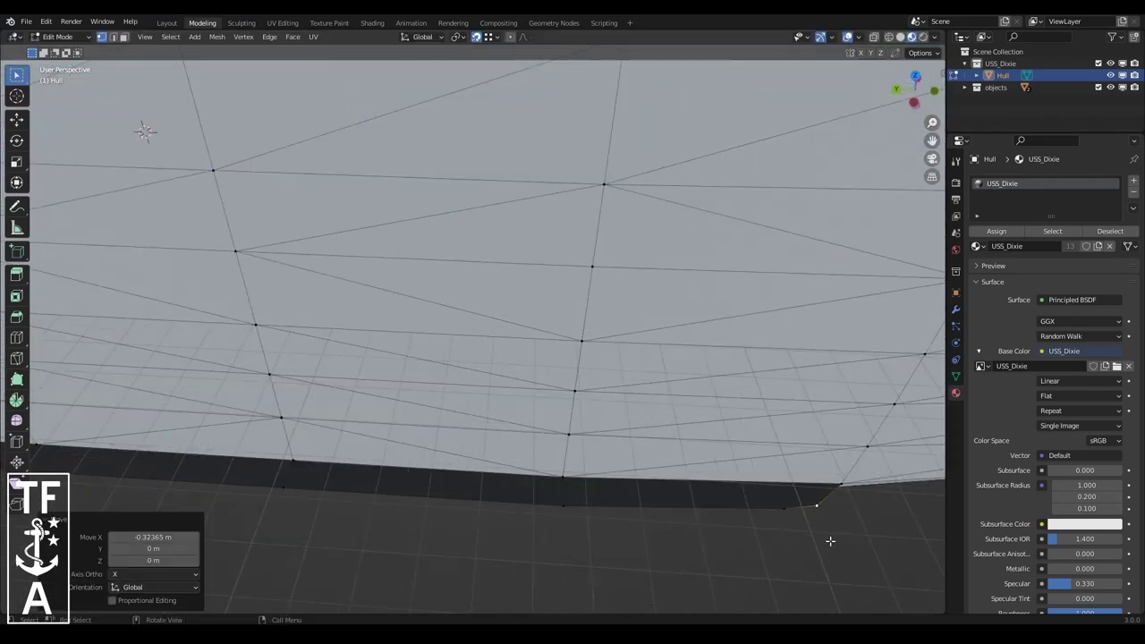
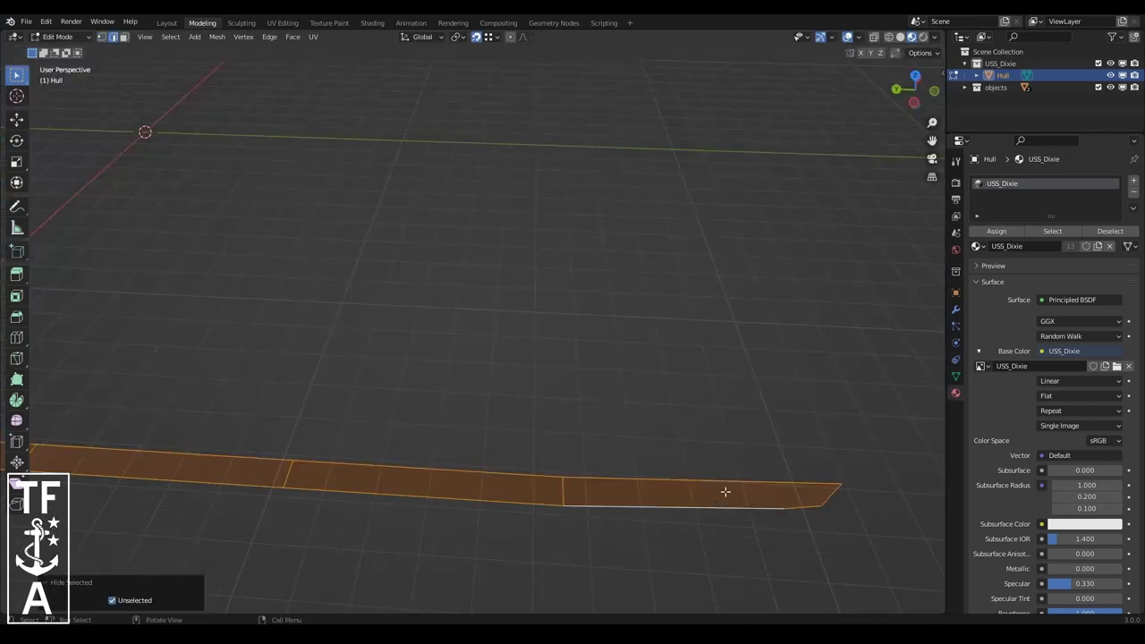
- Subdivide the strip's edge ring and nudge its edges and vertices into shape
scroll(726, 492, down, 5)
right_click(537, 388)
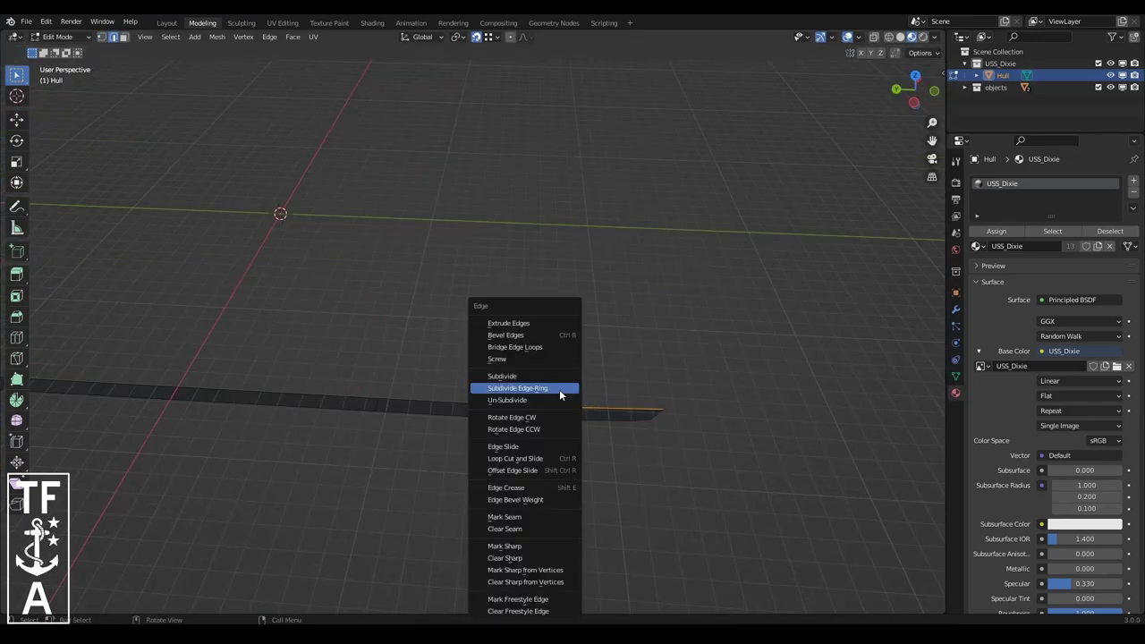
click(559, 389)
scroll(133, 345, down, 3)
scroll(677, 388, up, 5)
key(g)
click(778, 481)
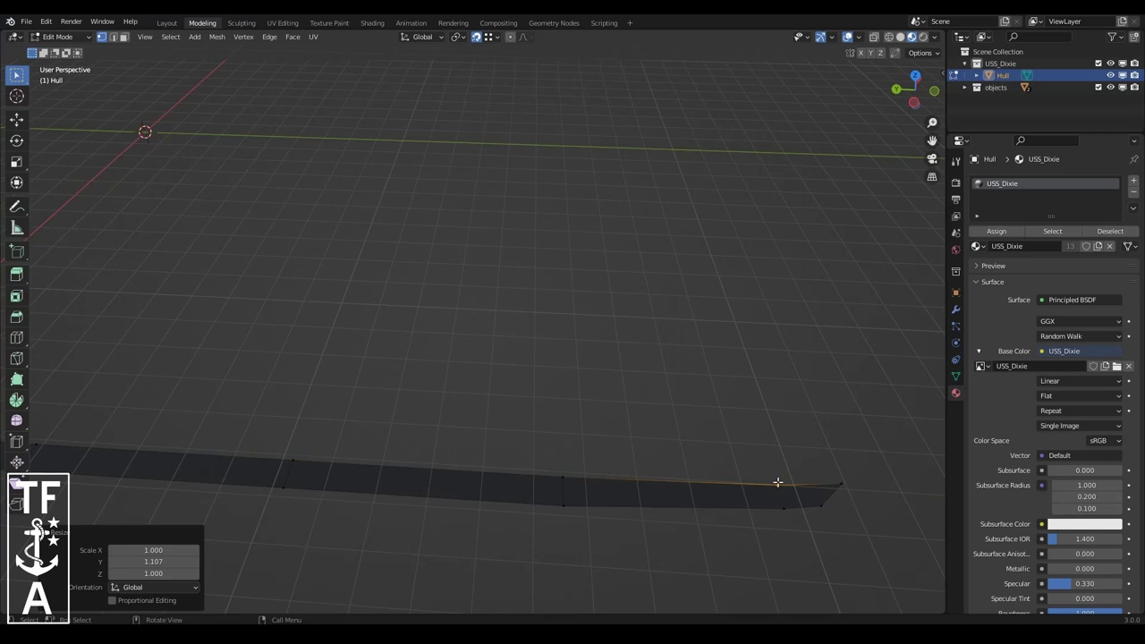
scroll(531, 409, down, 2)
key(g)
click(525, 411)
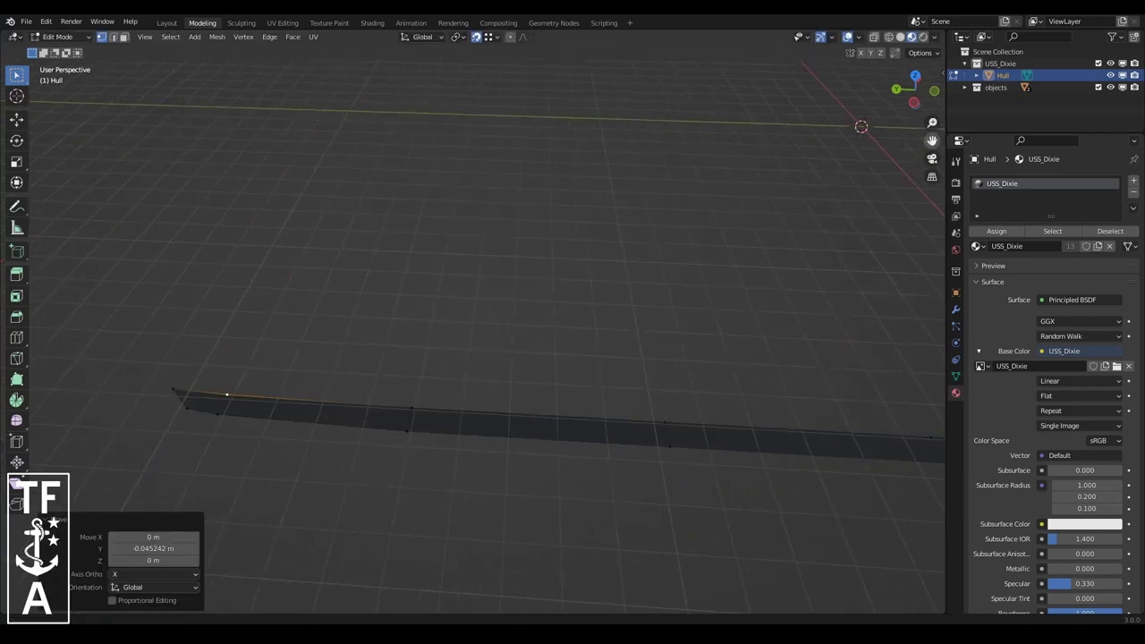
shift+middle_drag(524, 412, 633, 418)
scroll(633, 418, up, 2)
key(g)
click(677, 348)
- Triangulate all of the strip's faces, then convert the triangles back into quads
key(a)
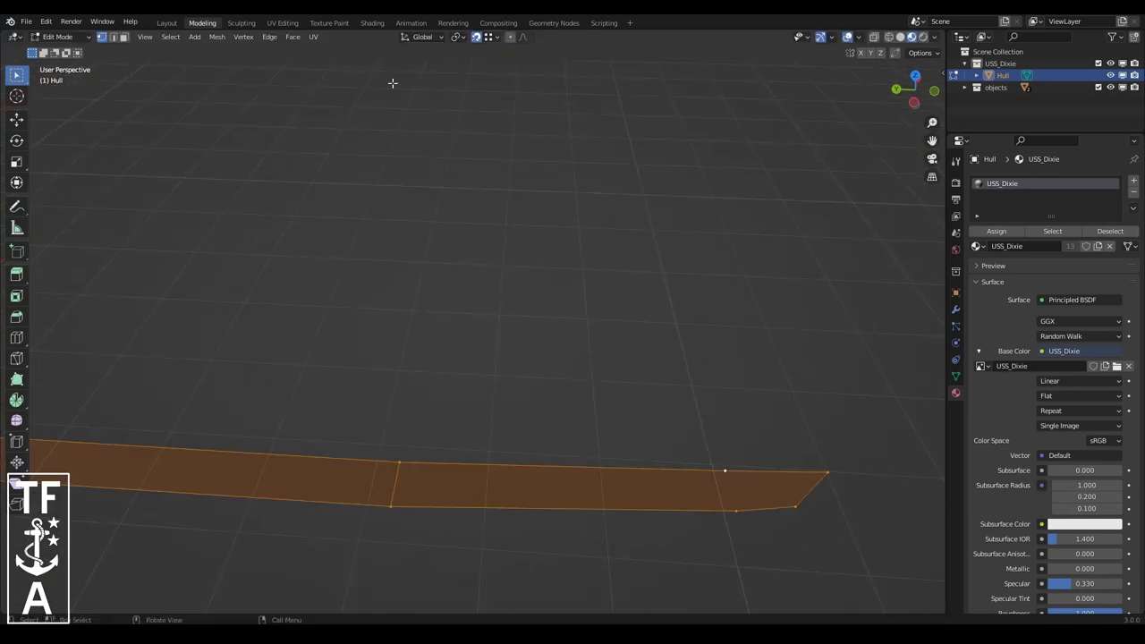
click(293, 37)
click(338, 113)
middle_drag(294, 38, 928, 138)
click(293, 37)
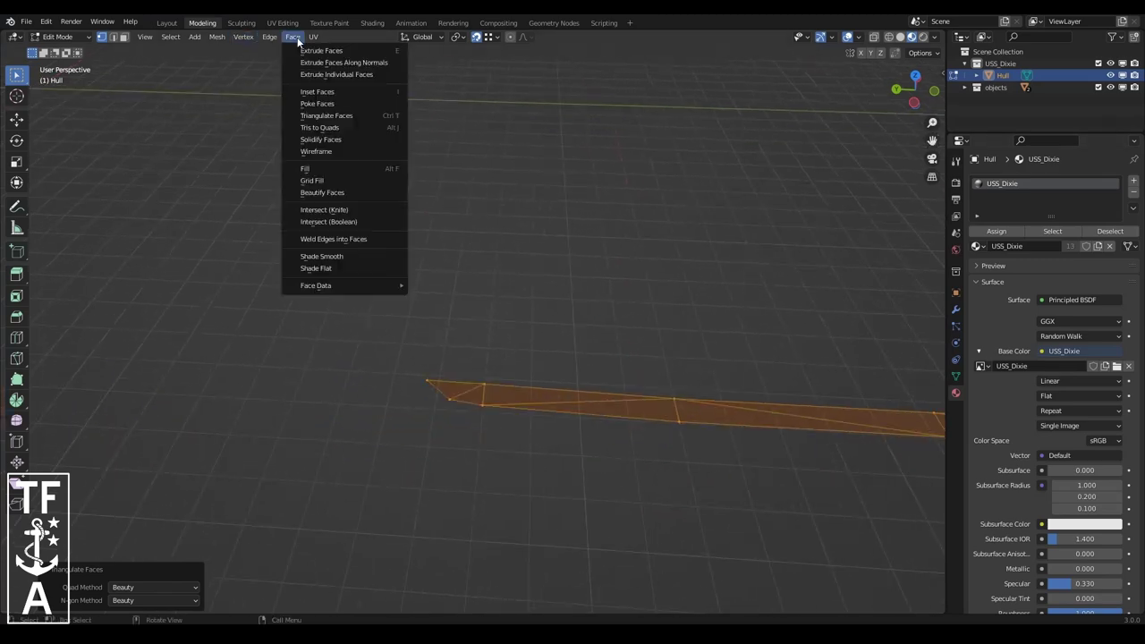
click(338, 128)
key(alt+a)
- In Front view, tilt the strip and move it against the hull's lower edge
middle_drag(451, 396, 673, 382)
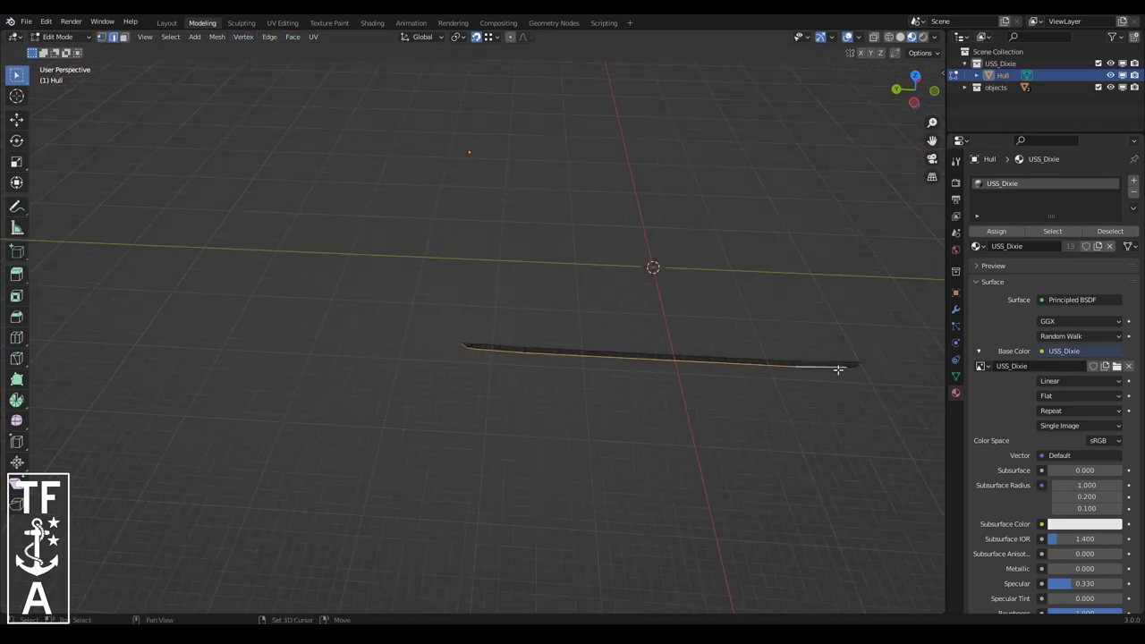
click(145, 37)
click(313, 222)
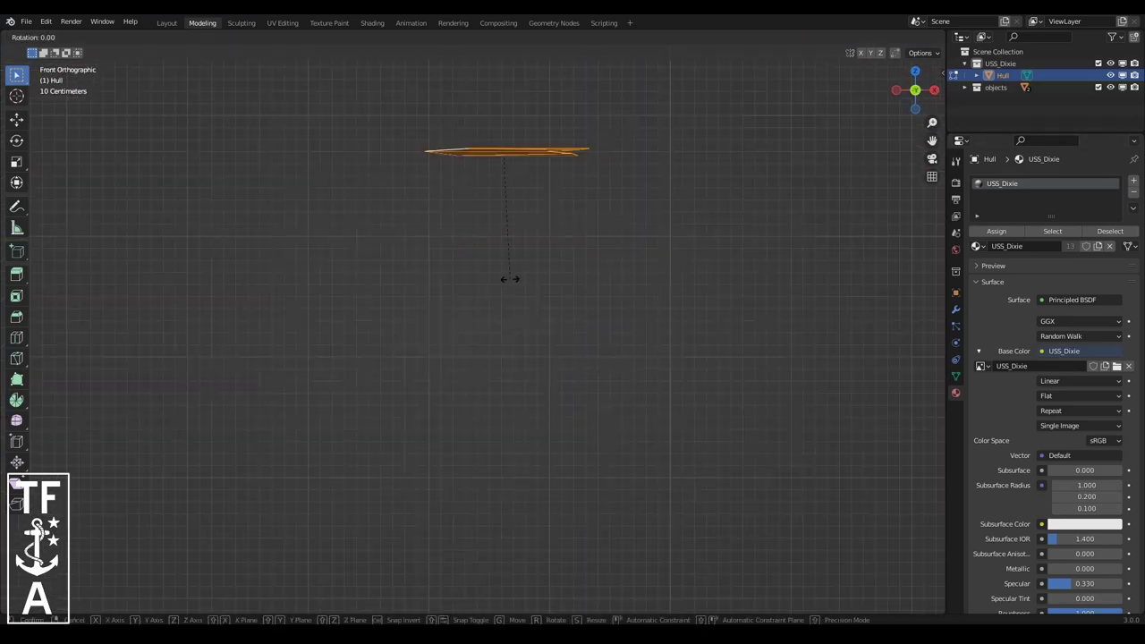
key(0)
key(Return)
key(ctrl+l)
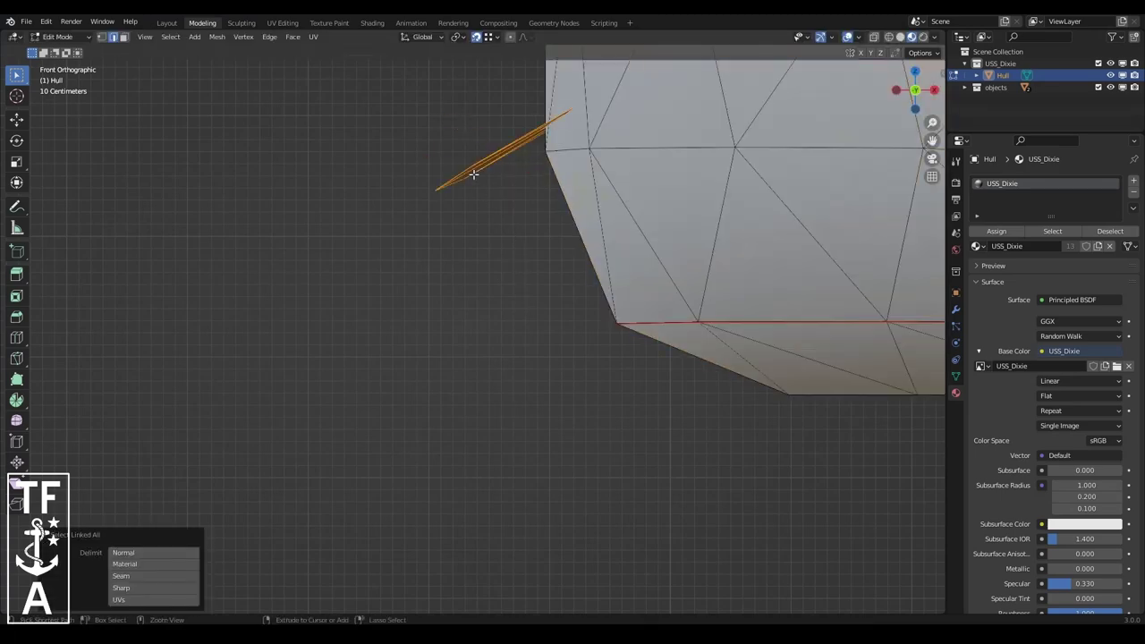
click(506, 310)
key(g)
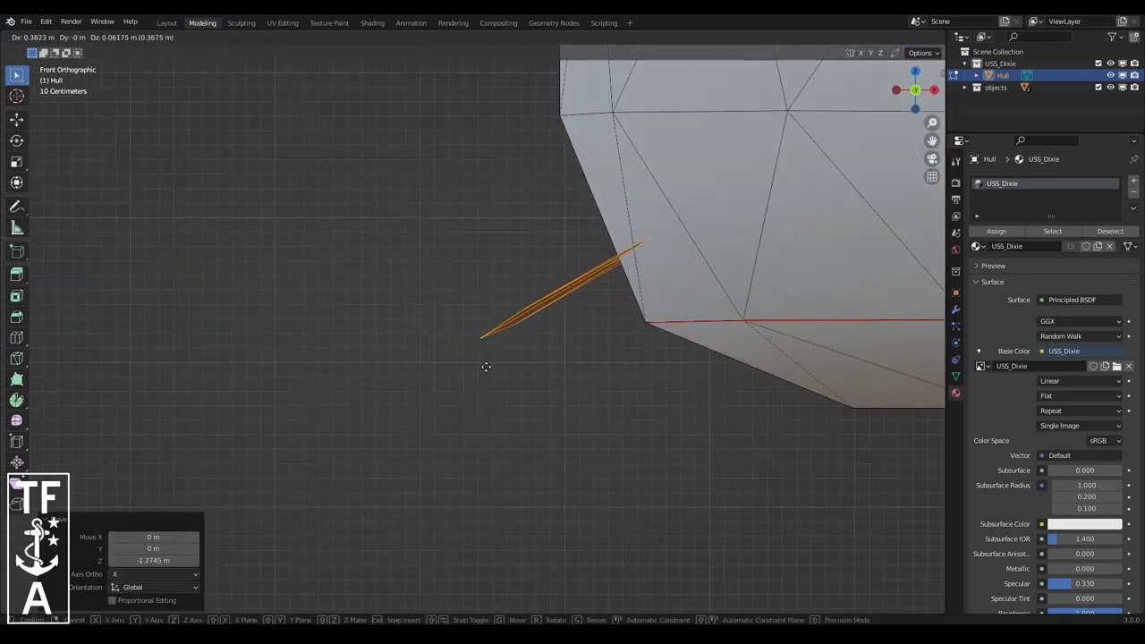
click(508, 362)
middle_drag(508, 362, 682, 268)
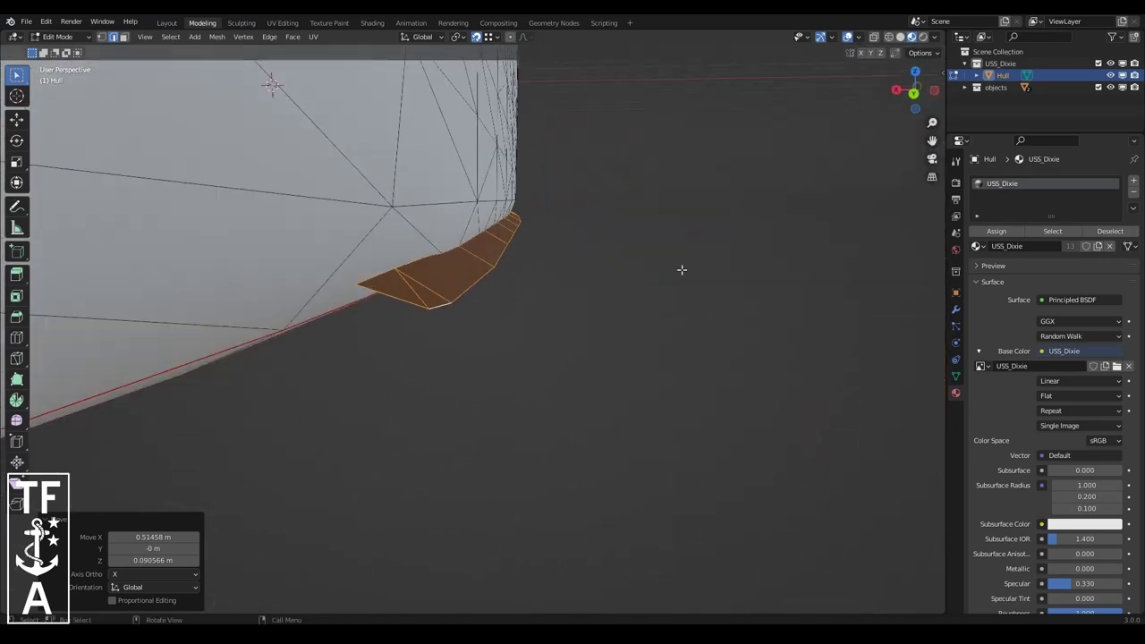
key(alt+a)
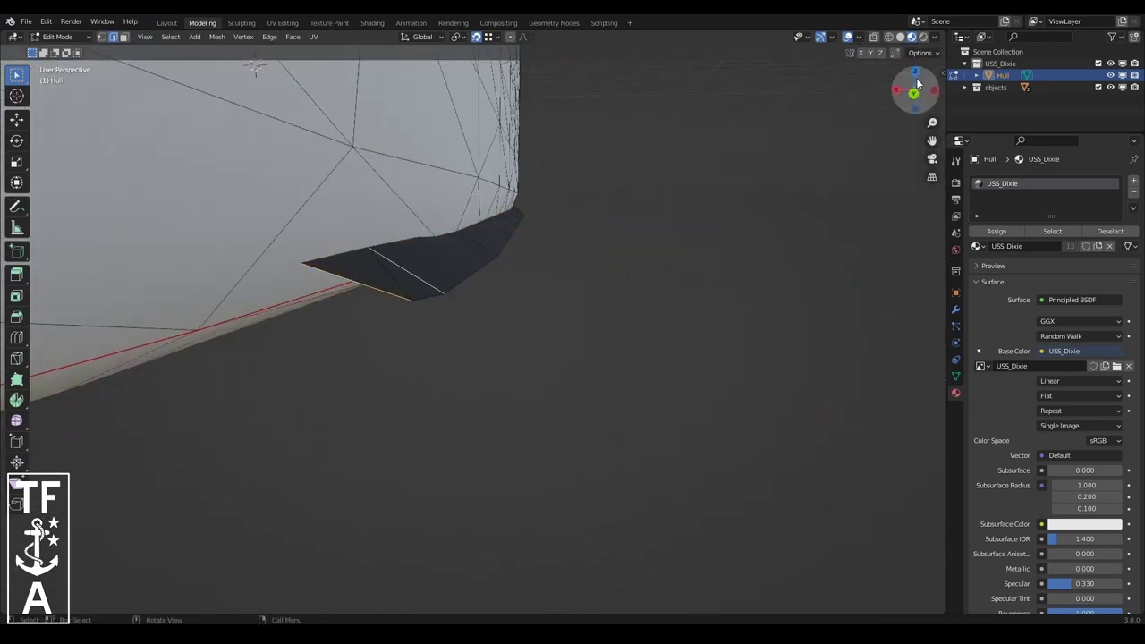
mouse_move(343, 275)
middle_down()
mouse_move(711, 273)
mouse_move(692, 268)
middle_up()
- In Front view, move the dark bottom faces into position and raise them
click(145, 35)
mouse_move(167, 174)
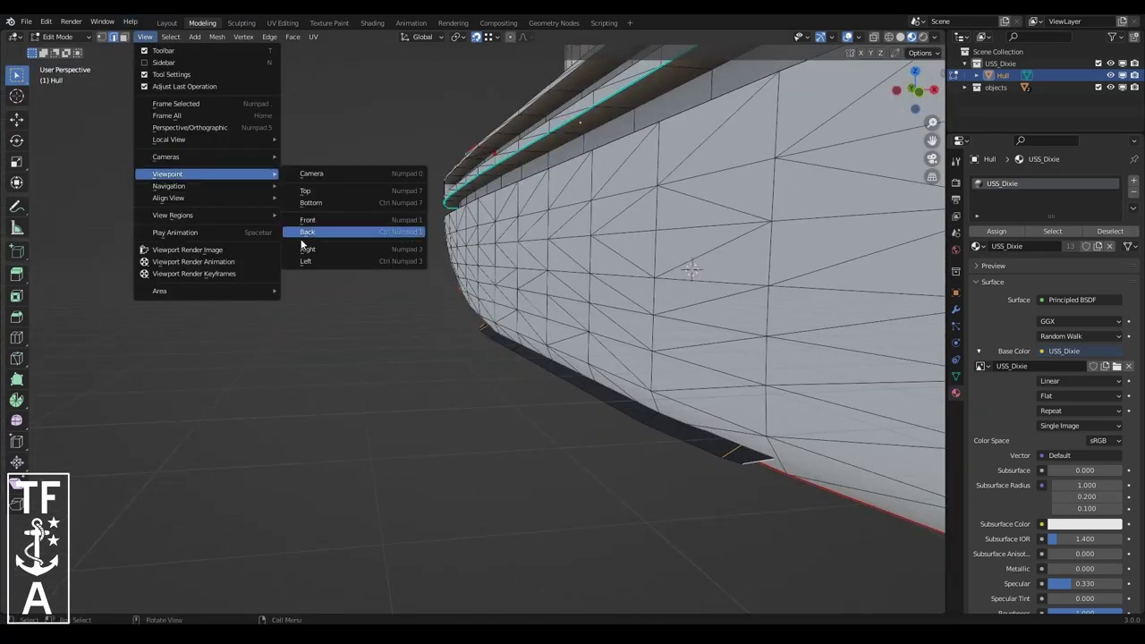
click(313, 224)
click(520, 253)
middle_drag(521, 254, 447, 251)
key(g)
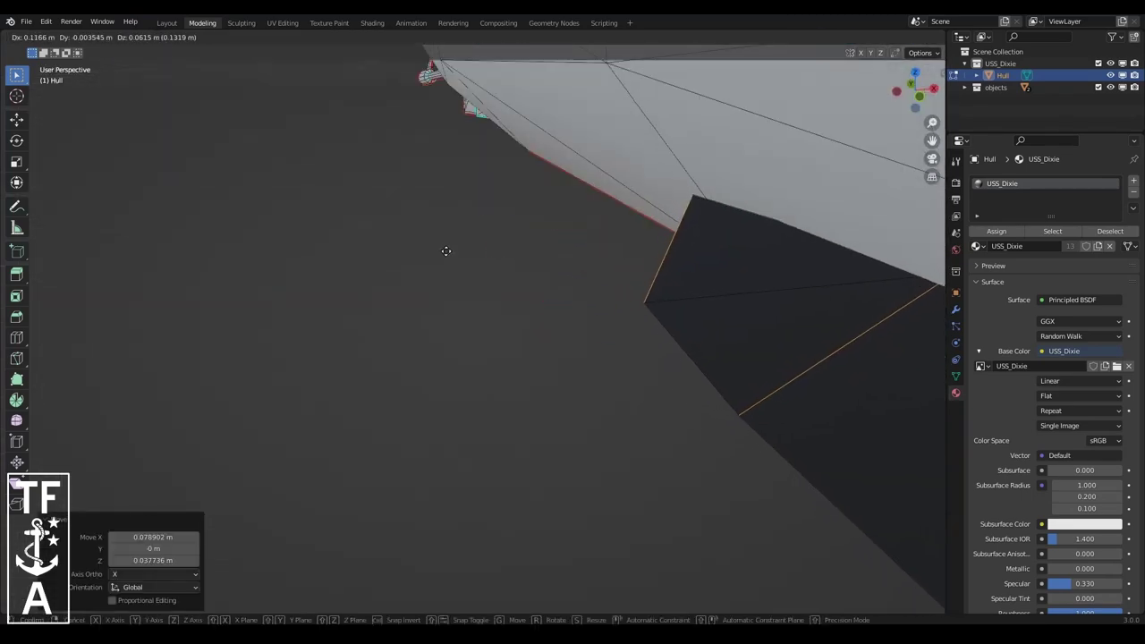
click(444, 255)
click(145, 35)
click(302, 222)
key(g)
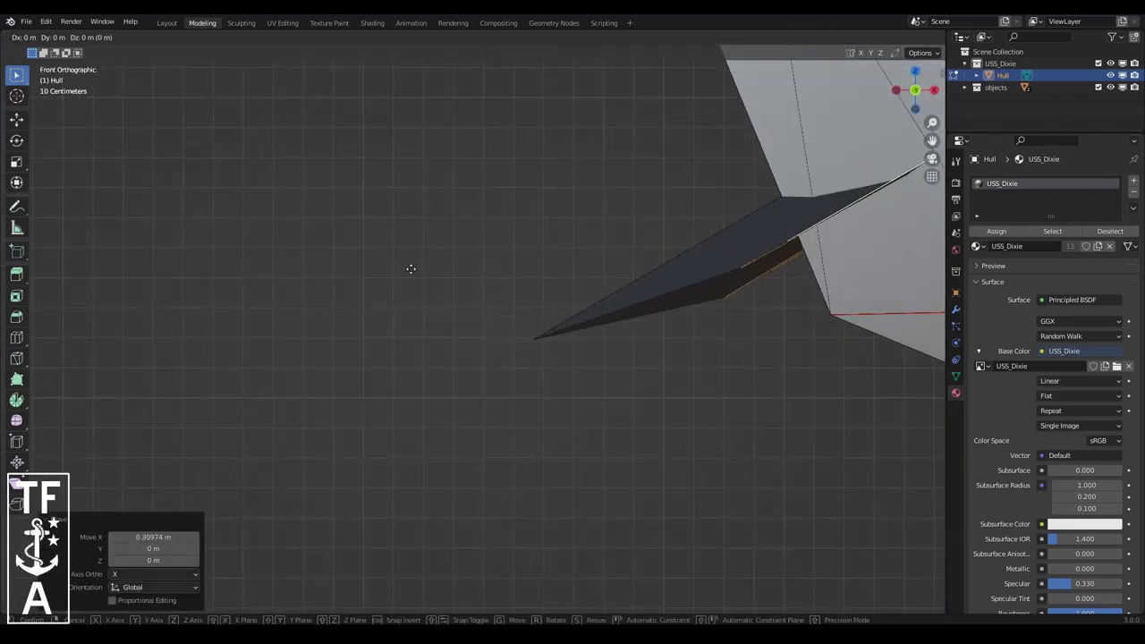
click(406, 213)
middle_drag(406, 212, 115, 43)
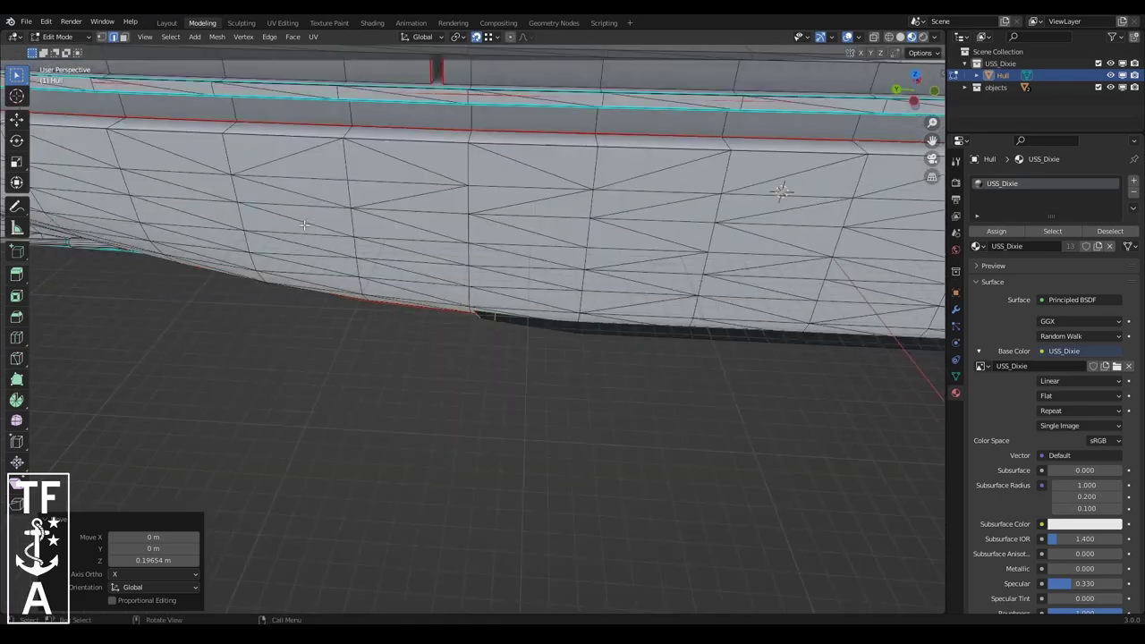
- Inspect the bow and shift the strip again from the Front view
click(465, 262)
middle_drag(466, 262, 240, 150)
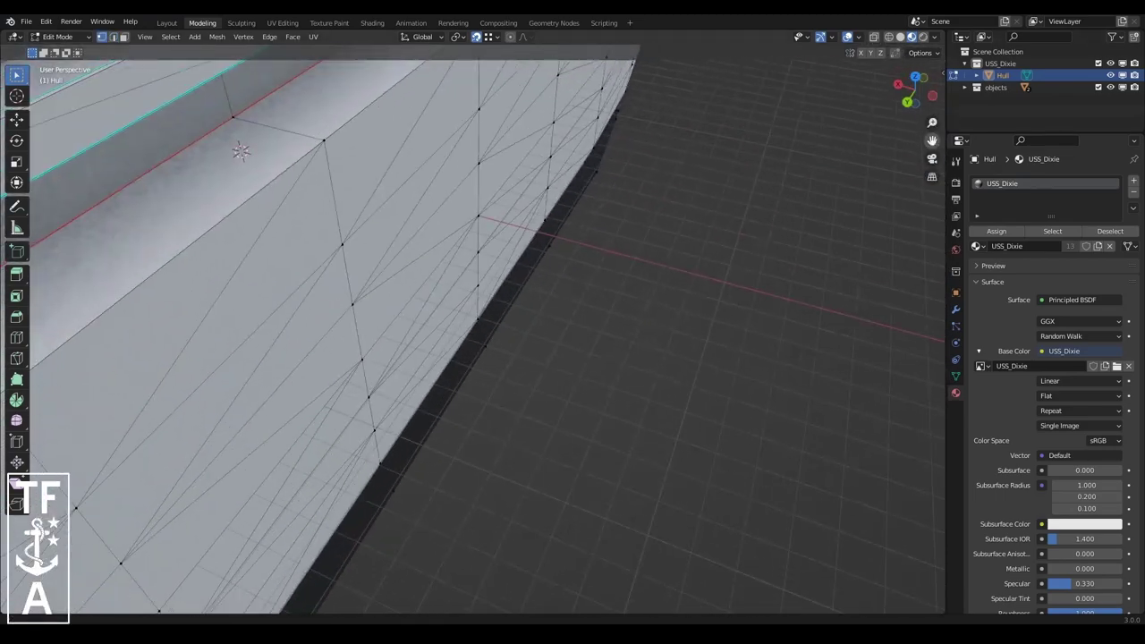
scroll(771, 201, down, 8)
middle_drag(734, 197, 920, 92)
scroll(438, 85, up, 8)
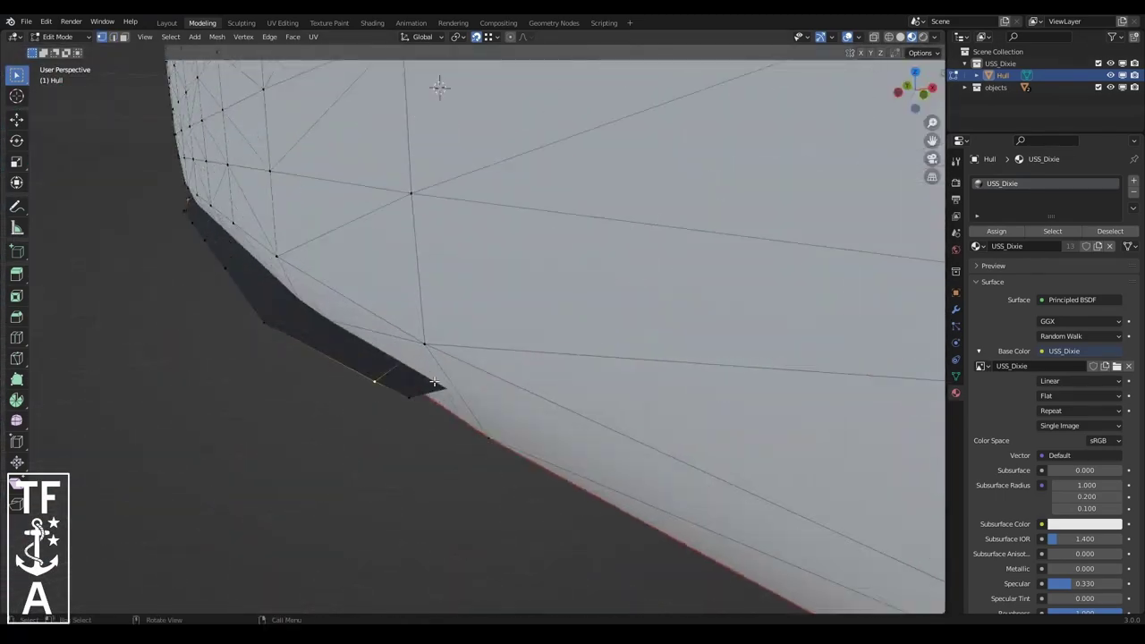
click(145, 35)
click(308, 219)
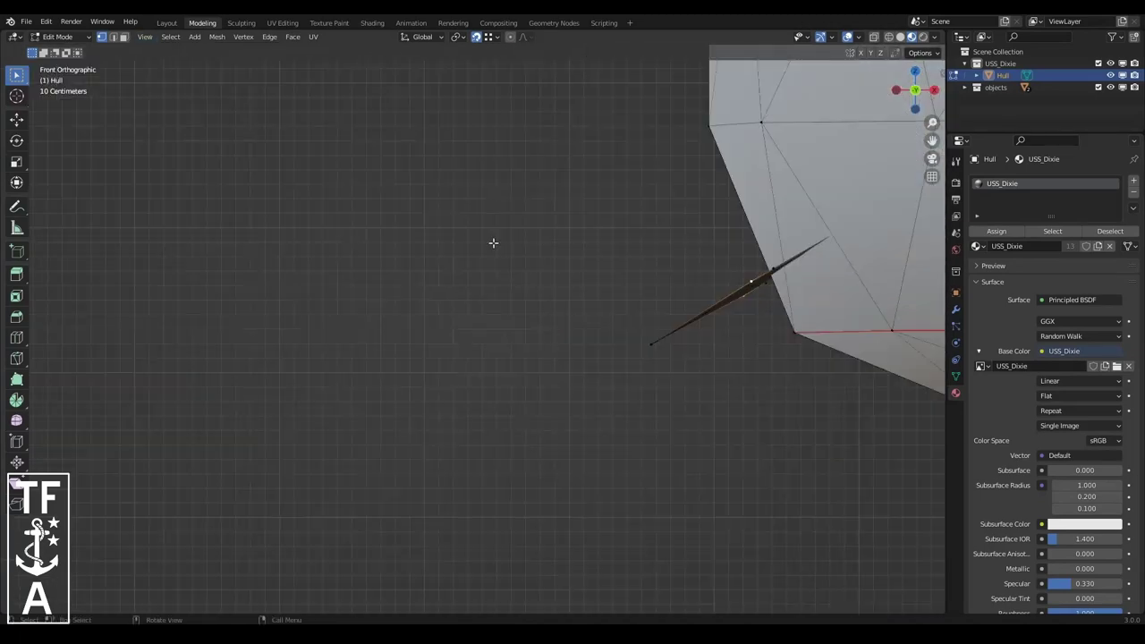
click(471, 254)
middle_drag(471, 254, 516, 233)
scroll(528, 231, up, 2)
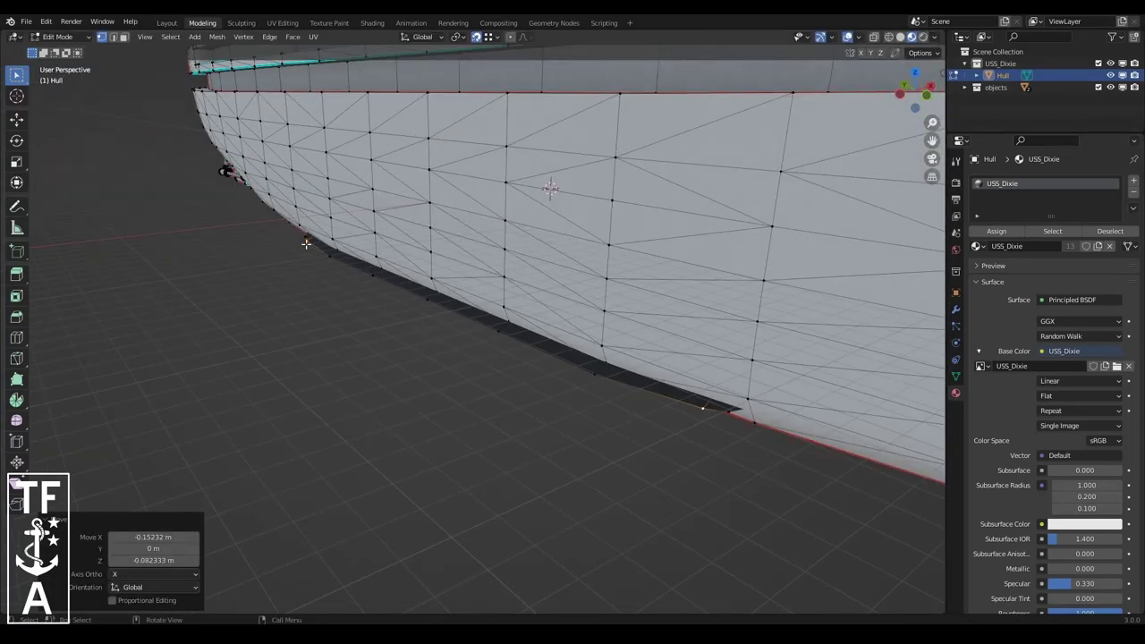
- Isolate the bottom strip with Shift+H and duplicate its geometry in place
key(l)
key(shift+h)
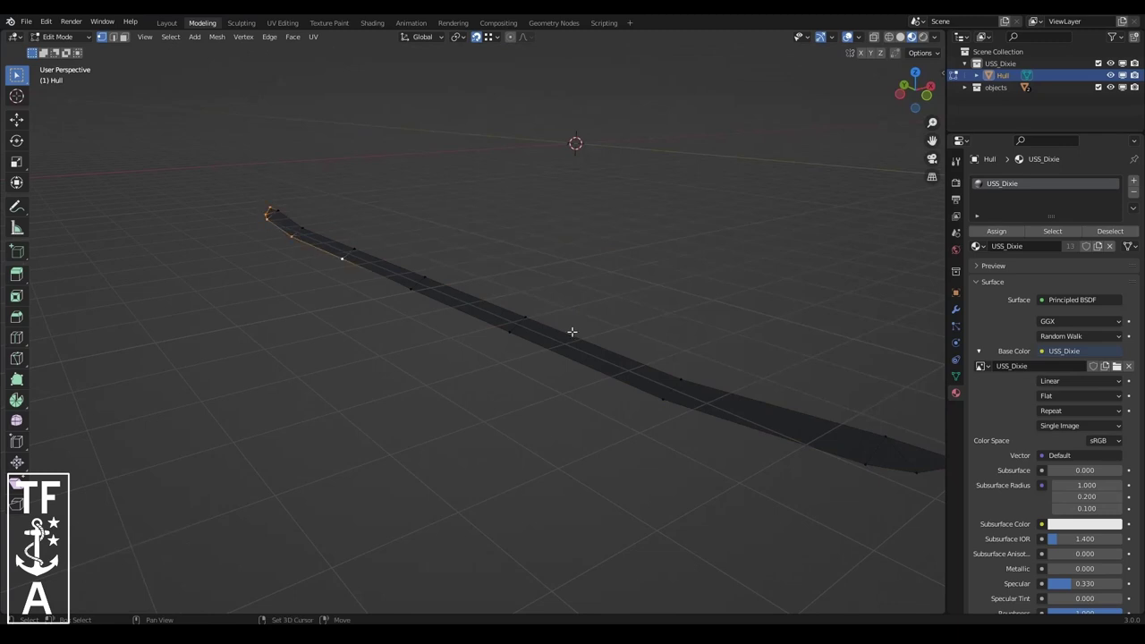
ctrl+click(909, 473)
middle_drag(857, 202, 634, 358)
key(g)
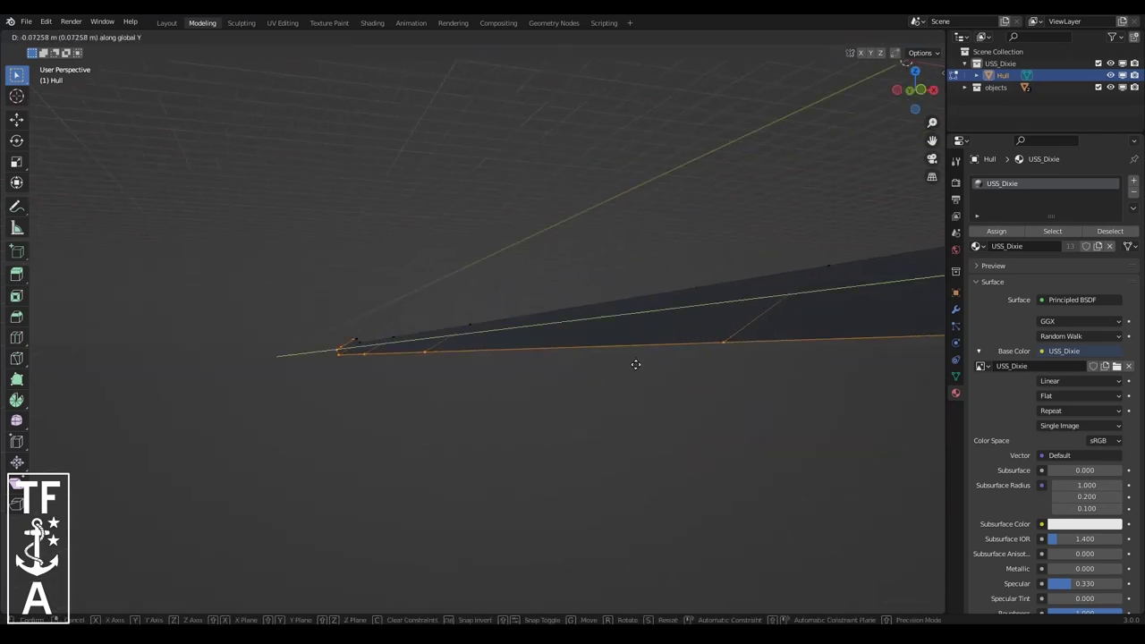
key(z)
key(Escape)
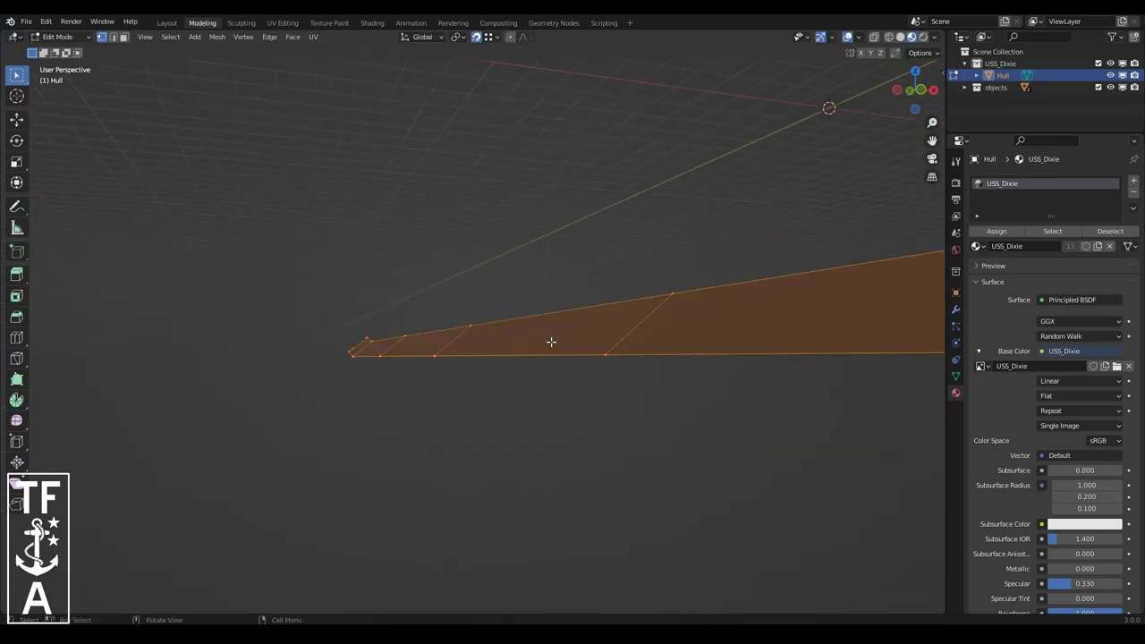
- Mirror the duplicate across local Y and move it vertically along Z
click(217, 36)
click(340, 131)
key(g)
key(z)
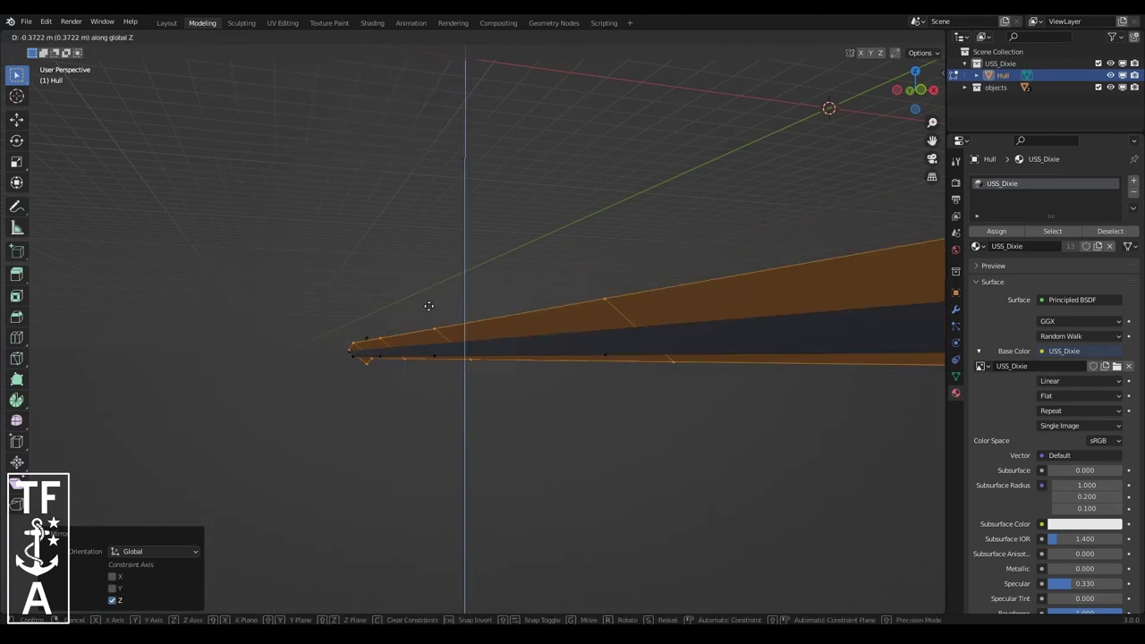
click(435, 358)
middle_drag(435, 358, 572, 353)
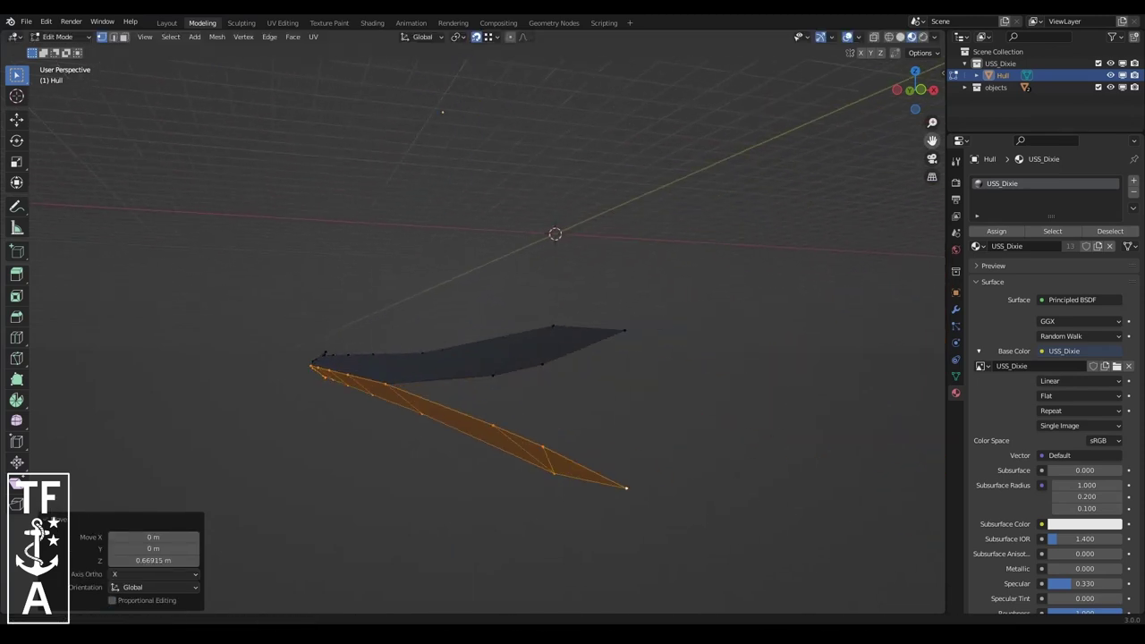
key(g)
click(614, 396)
- Raise the strip's end vertices and edges in Front view, then return to Object Mode
key(g)
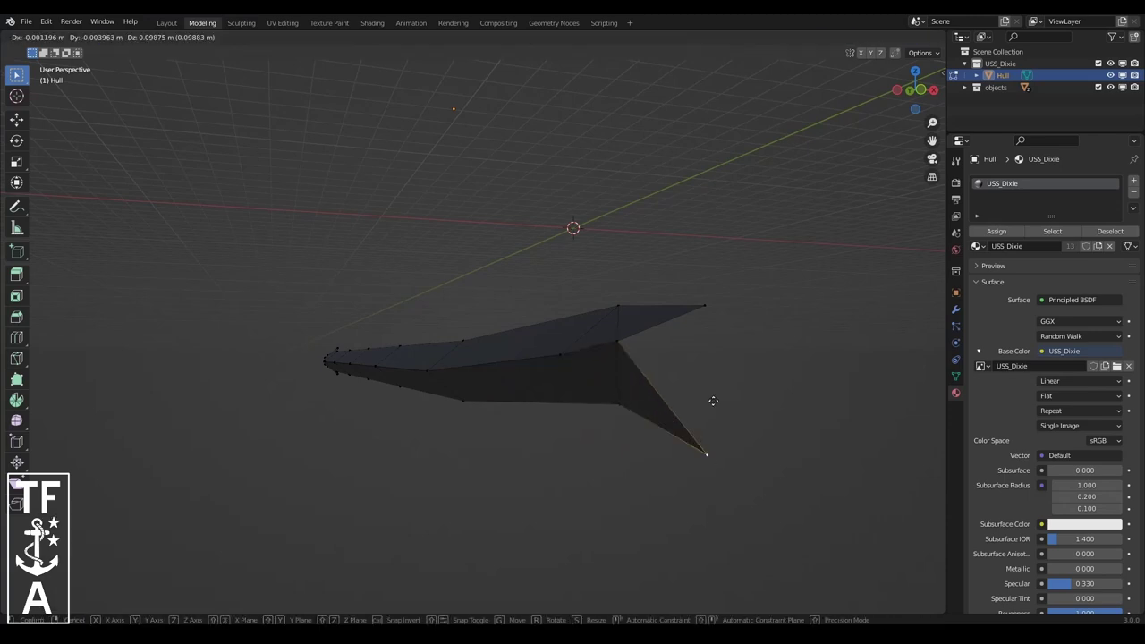
click(710, 399)
drag(915, 90, 906, 108)
click(299, 400)
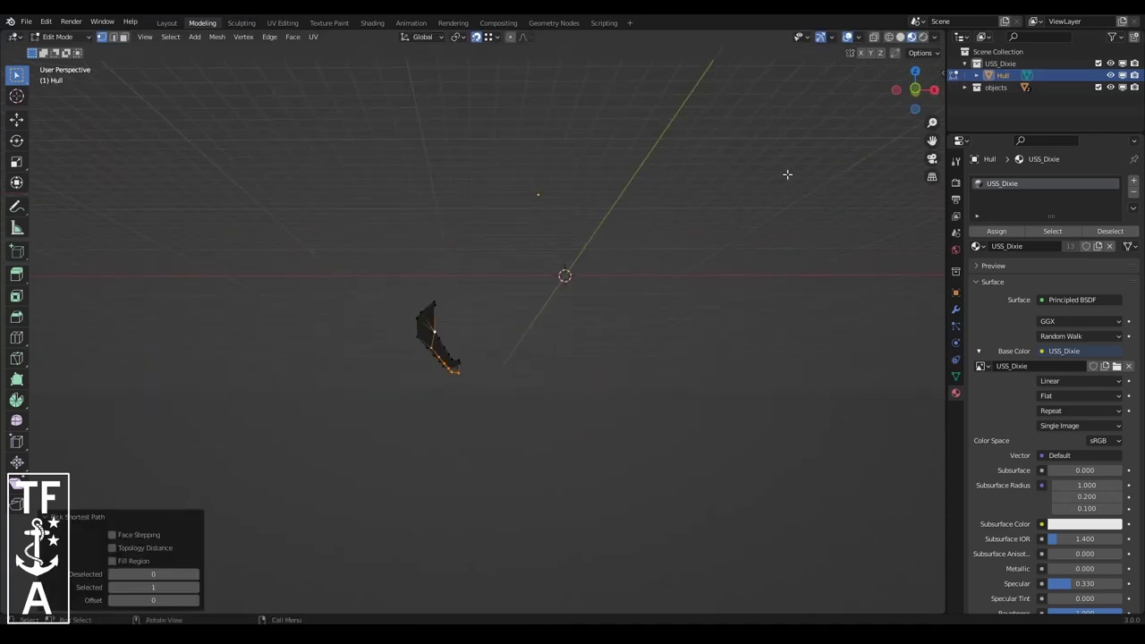
key(KP_Decimal)
middle_drag(787, 174, 671, 492)
click(144, 37)
key(KP_1)
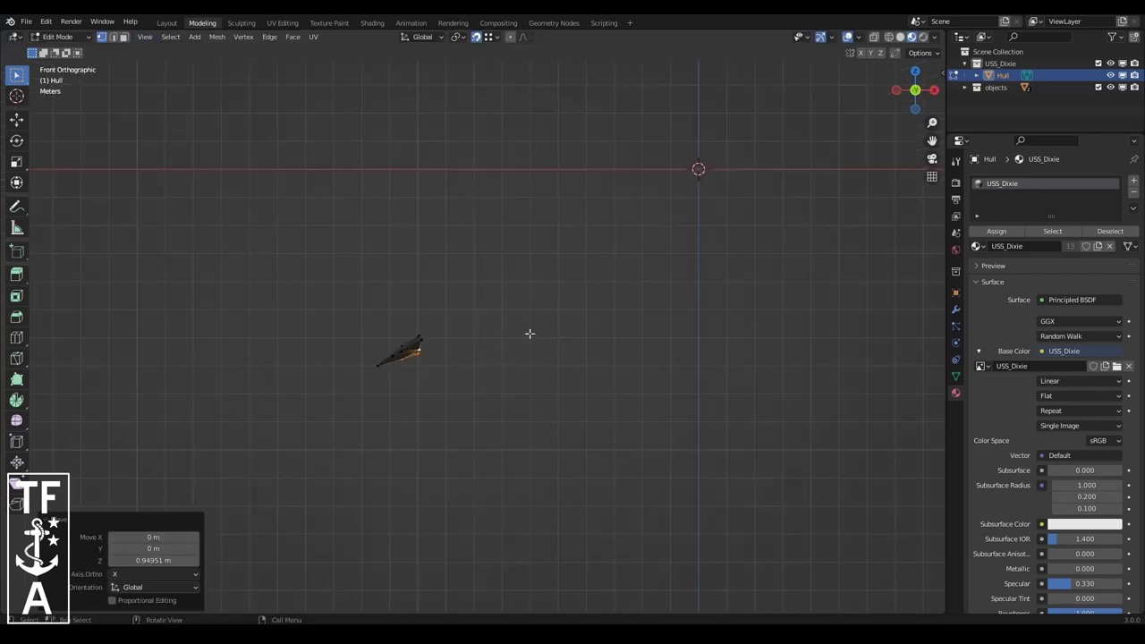
click(468, 354)
key(Tab)
mouse_move(698, 166)
middle_down()
mouse_move(698, 281)
mouse_move(884, 117)
mouse_move(417, 263)
middle_up()
scroll(596, 322, up, 3)
- Return to Edit Mode on the hull and select an edge along the bottom strip
click(596, 322)
click(60, 37)
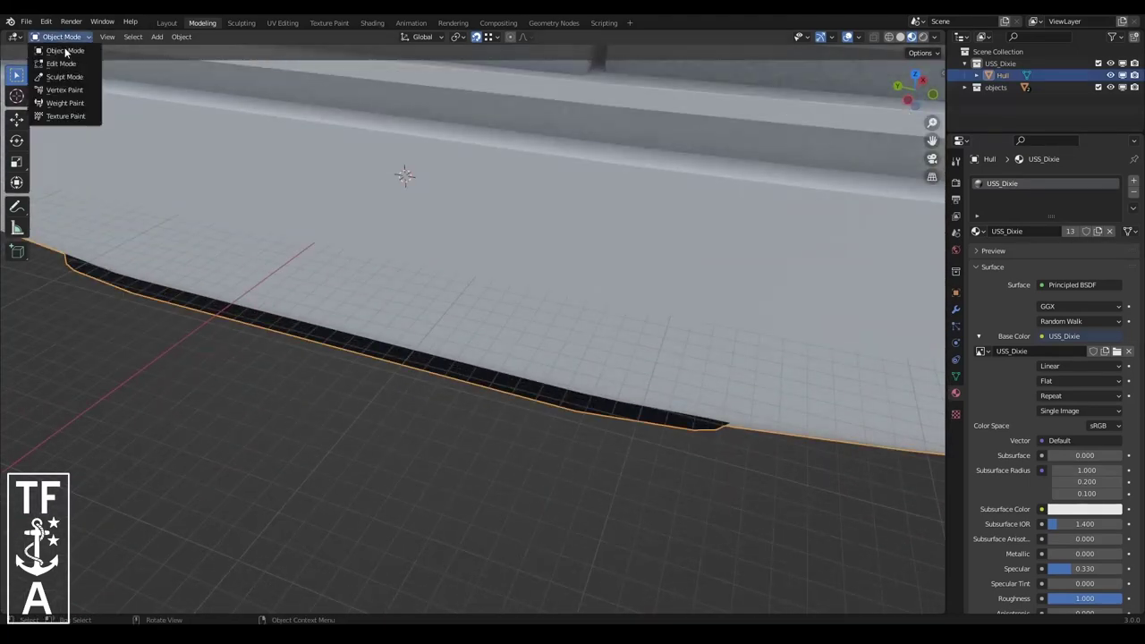
click(56, 55)
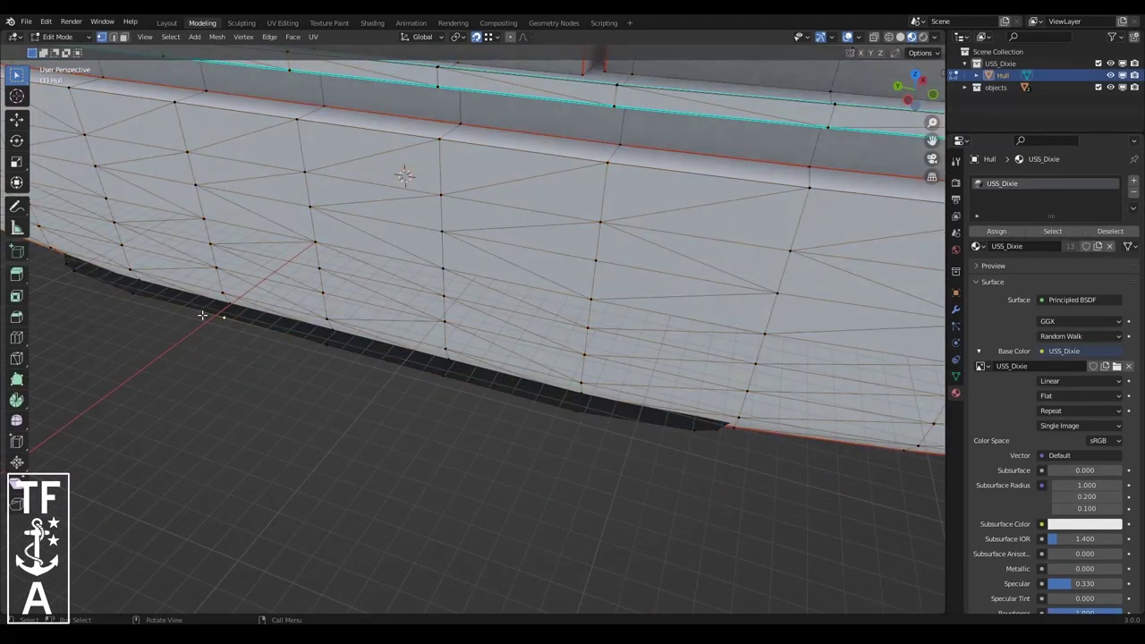
click(217, 36)
click(366, 341)
key(g)
- Select the shortest edge path along the strip's border and mark it as a seam
right_click(252, 322)
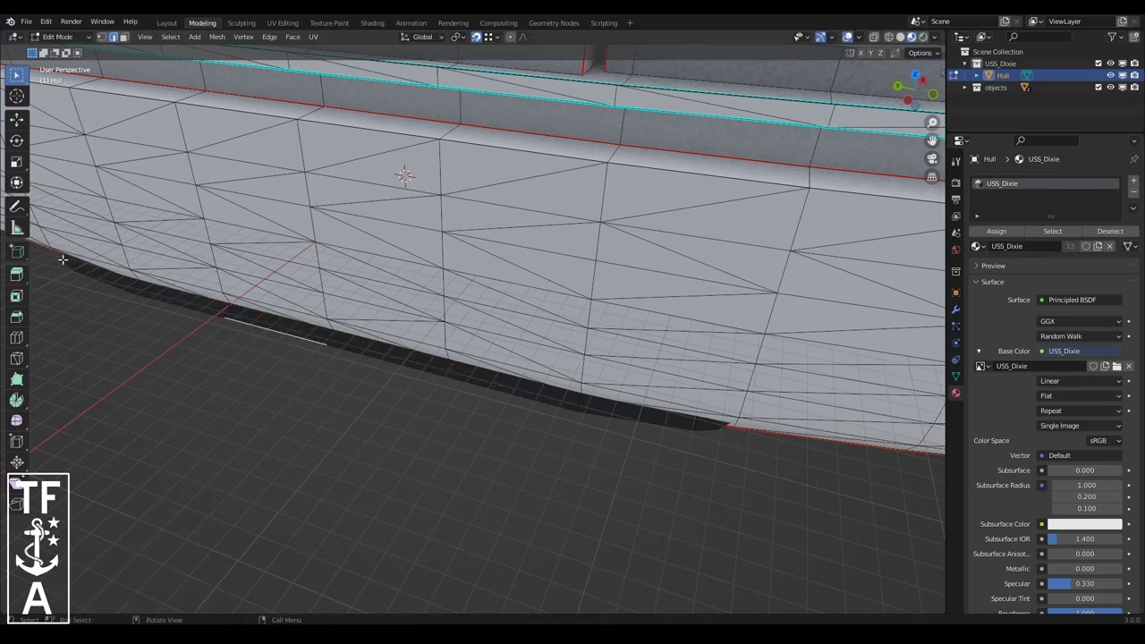
ctrl+click(245, 332)
ctrl+click(719, 435)
key(ctrl+e)
click(687, 506)
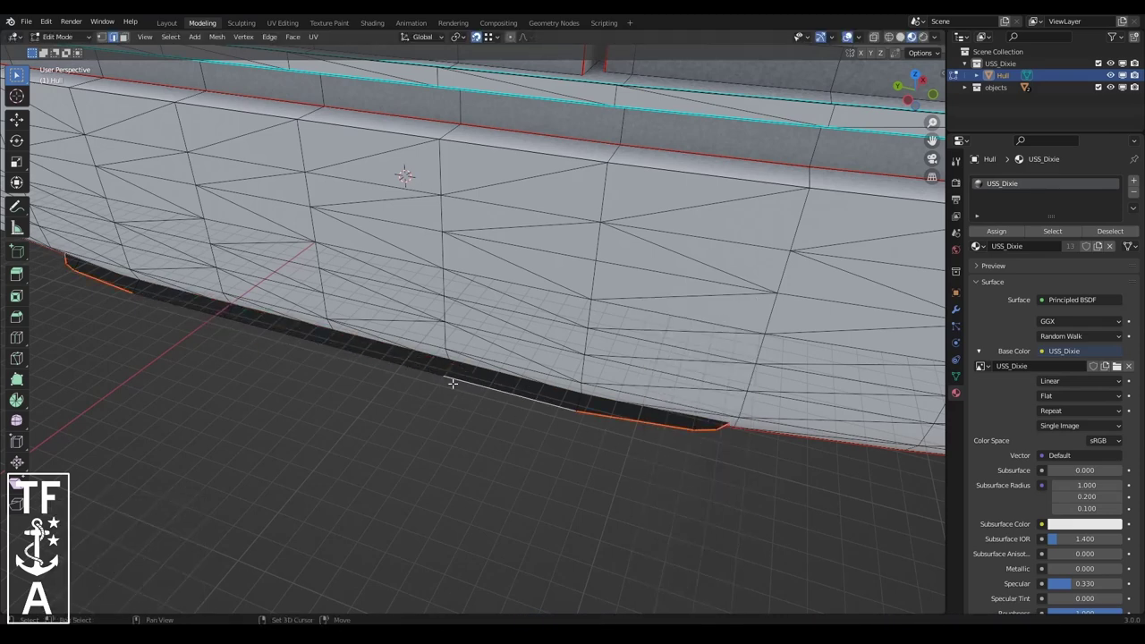
key(ctrl+e)
click(237, 375)
- Select the linked strip faces and recalculate their normals
key(ctrl+l)
click(217, 36)
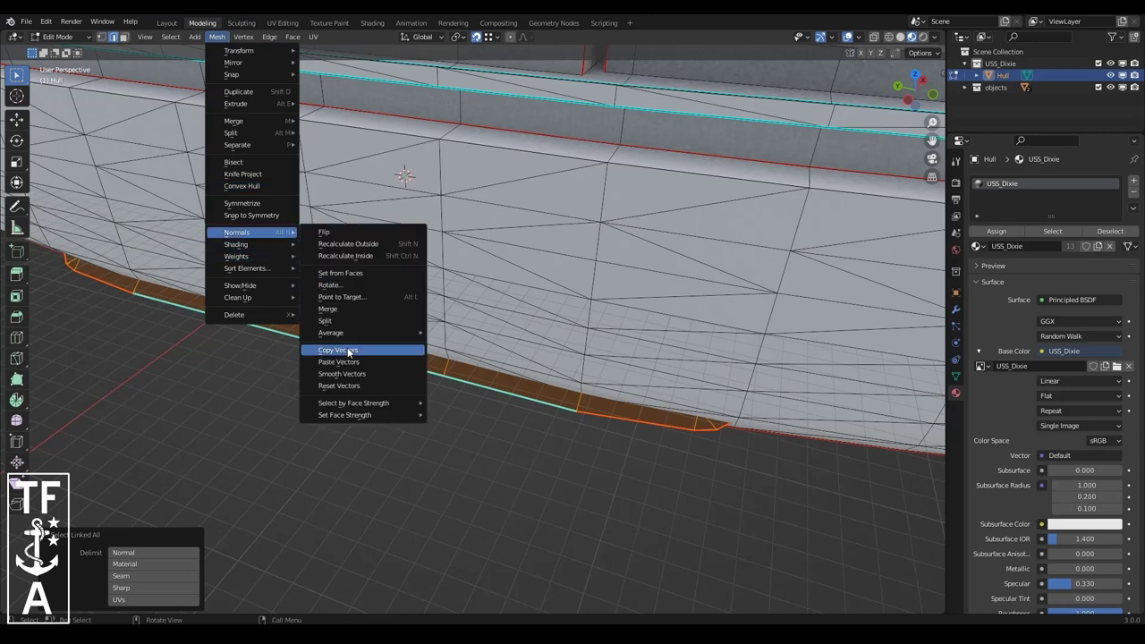
click(353, 350)
click(217, 37)
click(349, 244)
- Unwrap the bottom strip's UVs and switch to the UV Editing workspace
click(217, 37)
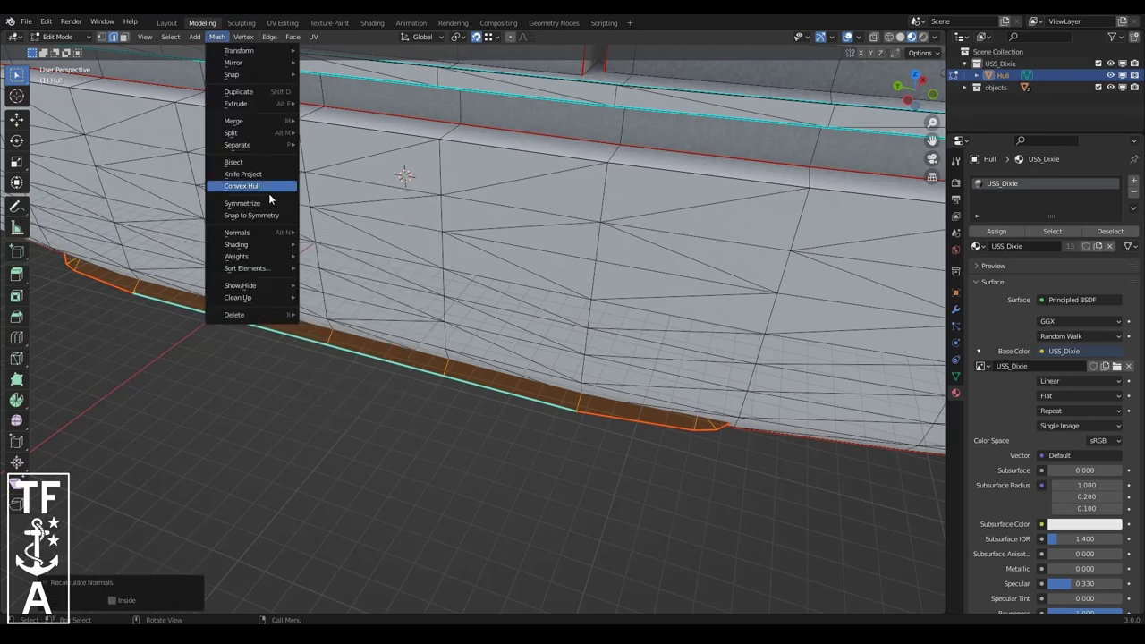
click(268, 193)
key(u)
click(269, 260)
click(282, 23)
- Reposition the strip's UV island within the UV layout
key(g)
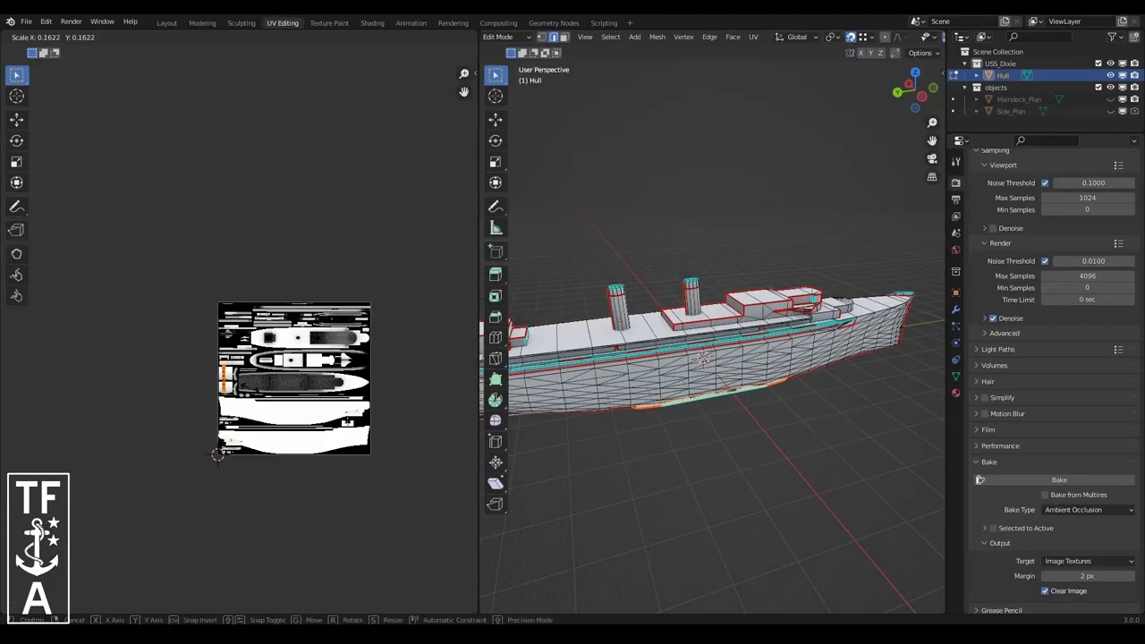
scroll(238, 342, up, 1)
key(g)
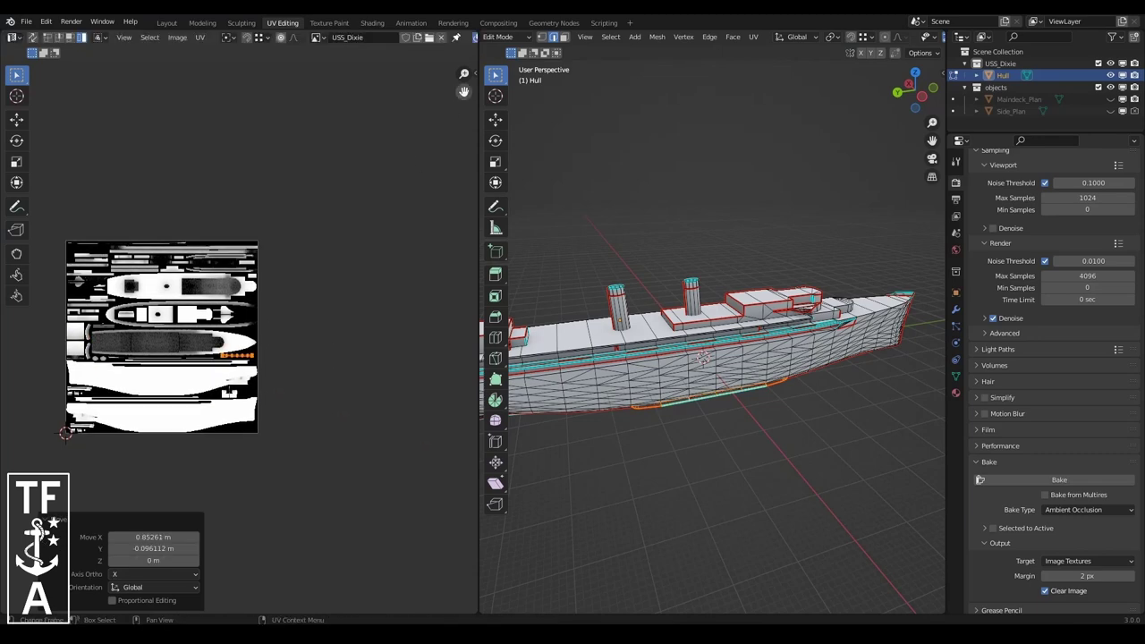
scroll(321, 198, up, 5)
click(323, 202)
scroll(716, 376, up, 4)
scroll(716, 376, up, 5)
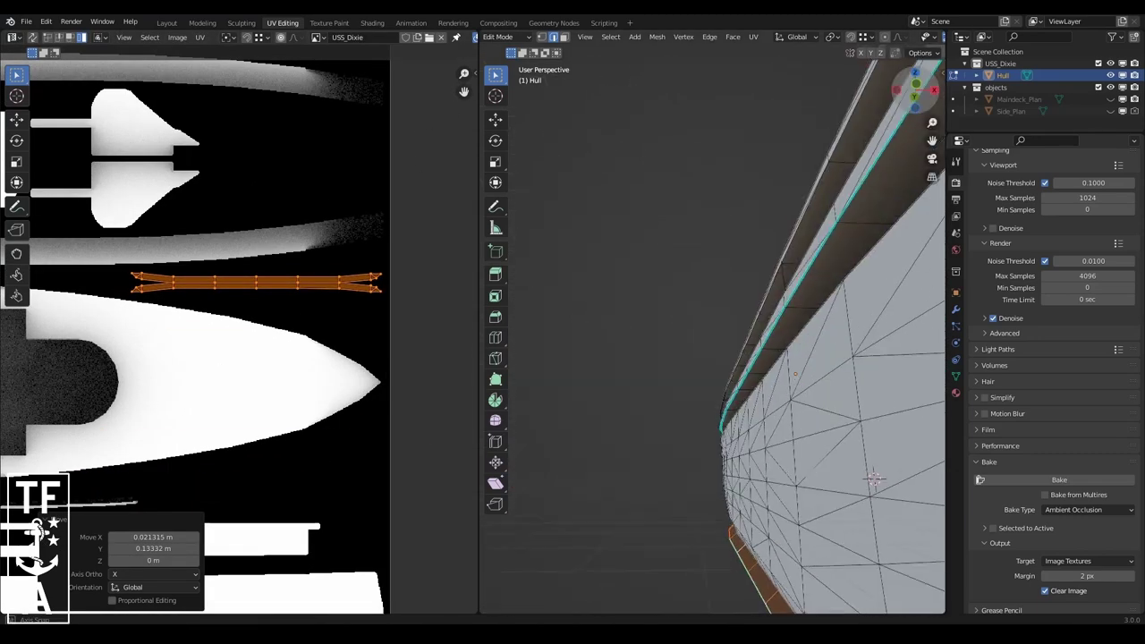
- Duplicate the strip faces, separate them into an object, and join it back into Hull
key(shift+d)
key(Escape)
click(657, 37)
click(772, 144)
key(Tab)
click(621, 37)
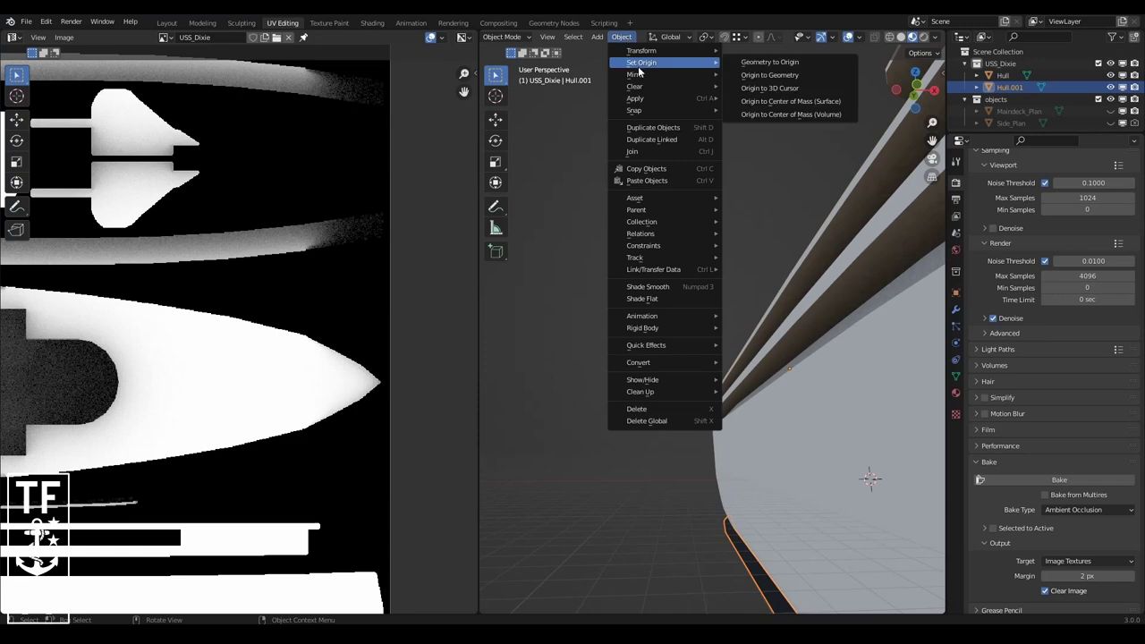
click(725, 80)
middle_drag(770, 269, 792, 313)
key(ctrl+j)
- Move the strip's UV island lower, select the whole hull mesh, and leave Edit Mode
key(Tab)
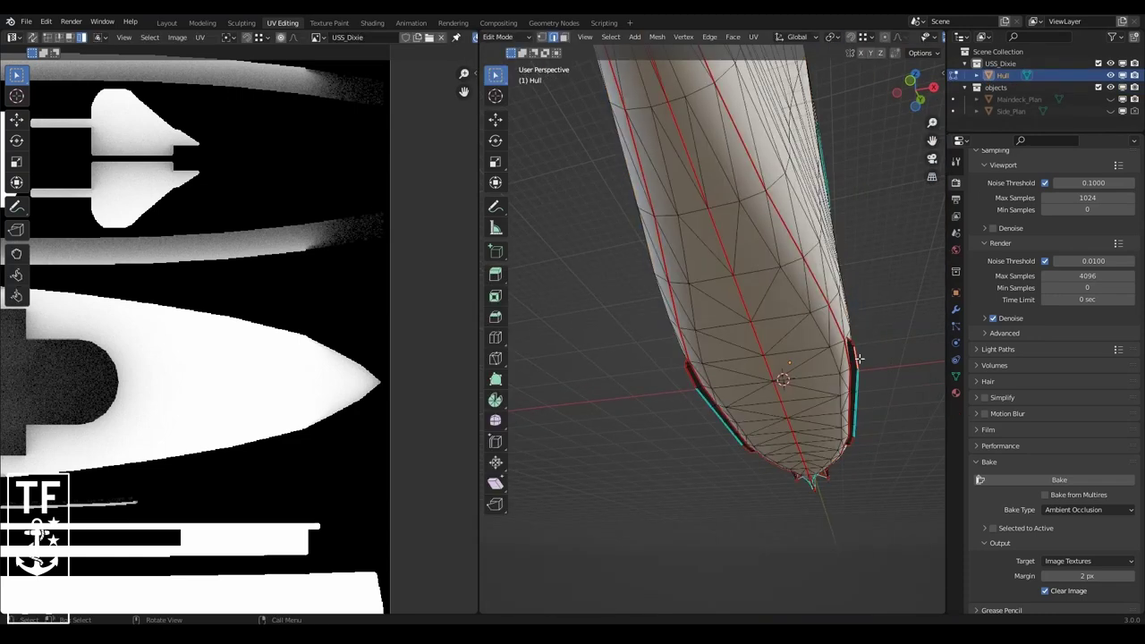
key(g)
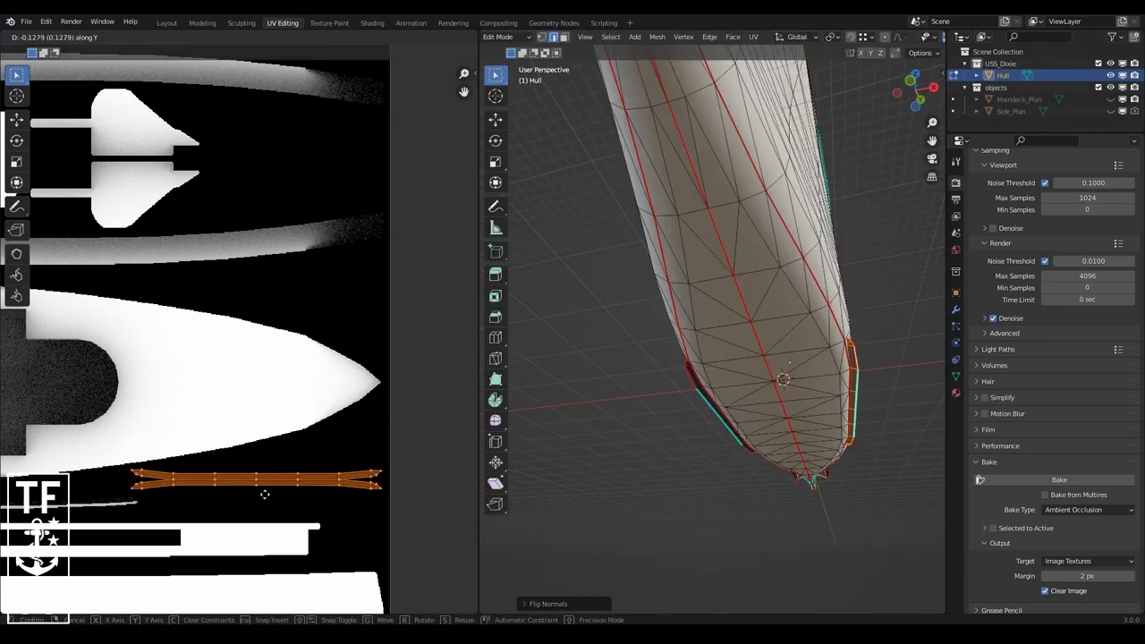
click(263, 495)
key(a)
key(Tab)
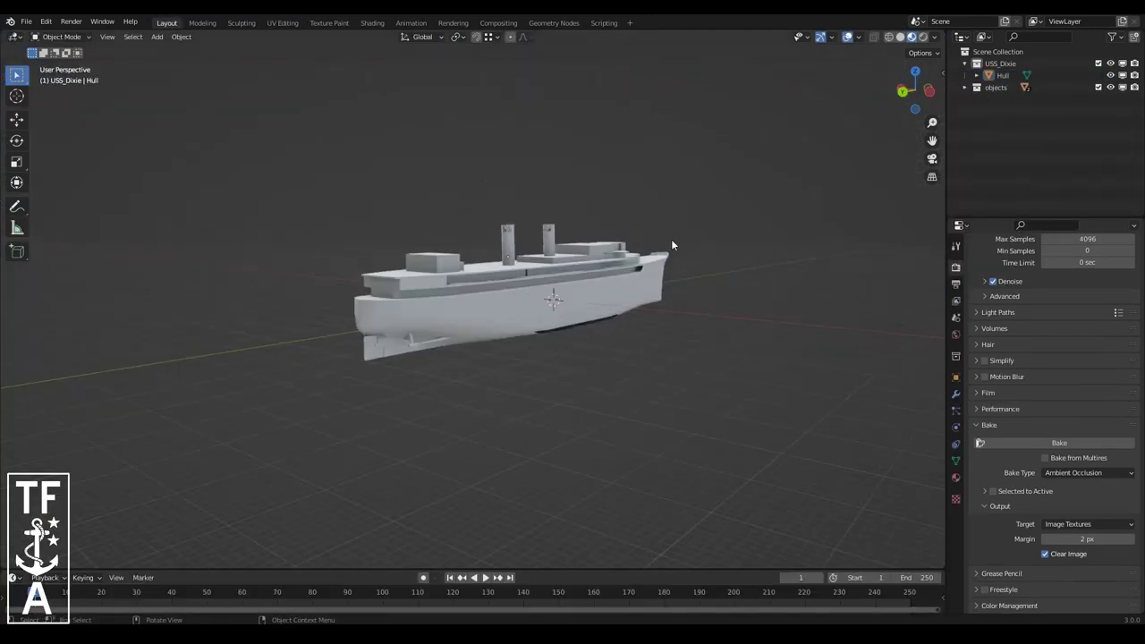
- Save the USS_Dixie.blend file
scroll(671, 239, up, 3)
scroll(586, 203, up, 2)
key(ctrl+s)
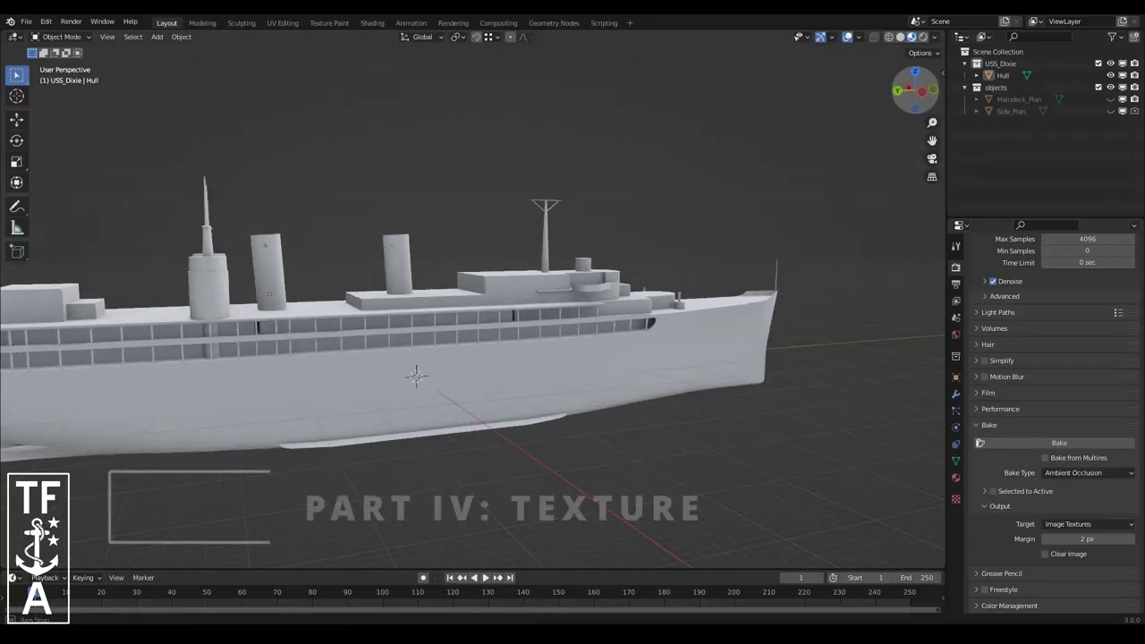
- Review the ship's UVs in UV Editing and switch back to Object Mode
click(283, 22)
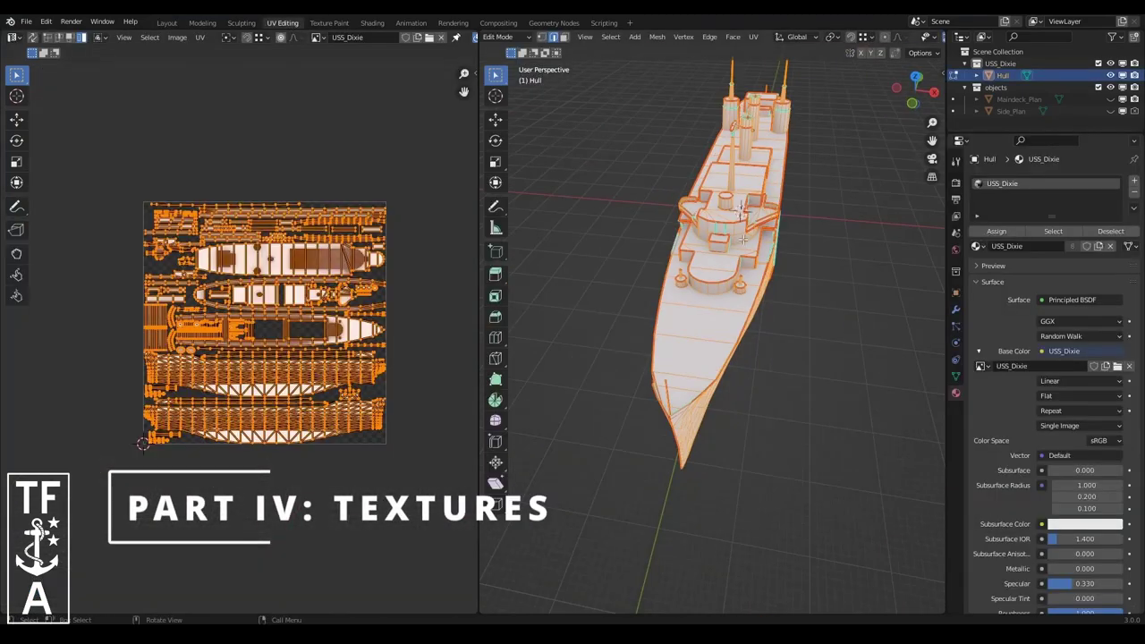
mouse_move(915, 90)
mouse_down()
mouse_move(731, 244)
mouse_move(913, 89)
mouse_move(933, 140)
mouse_up()
click(506, 36)
click(528, 46)
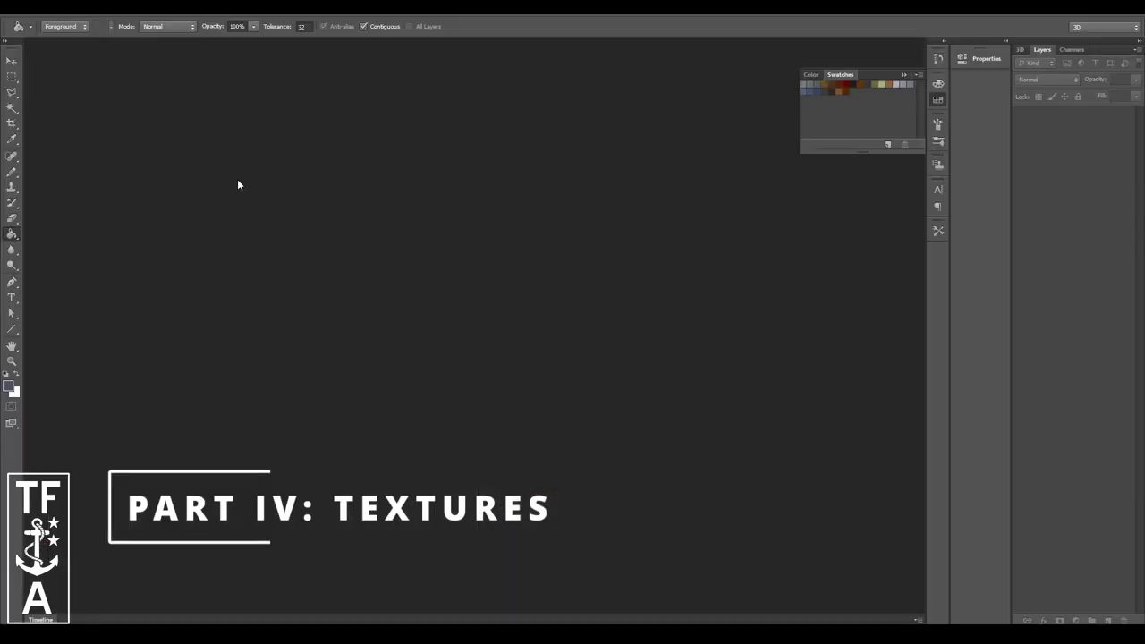
- In Photoshop, open USS_Dixie_AO.png and then USS_Dixie_UV.png
click(27, 20)
click(45, 33)
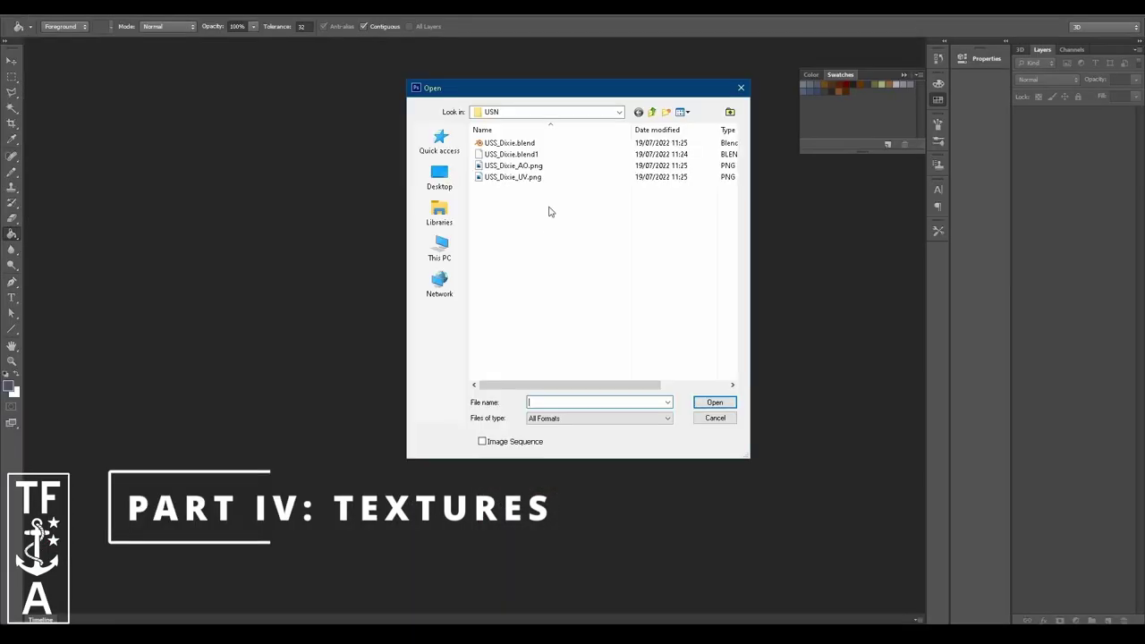
double_click(501, 170)
click(27, 21)
click(40, 34)
- Paste the USS_Dixie_UV.png layout into the AO texture as a layer named UV
double_click(505, 177)
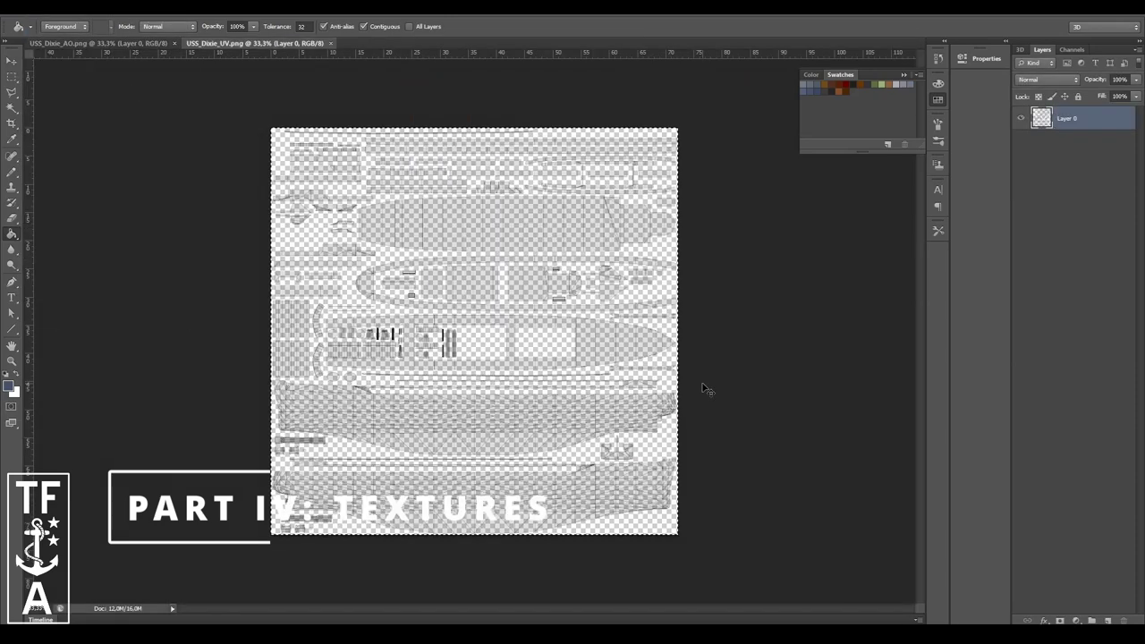
click(51, 21)
click(63, 120)
double_click(1067, 118)
key(Return)
- Duplicate Layer 0 as a new layer named AO
right_click(1064, 141)
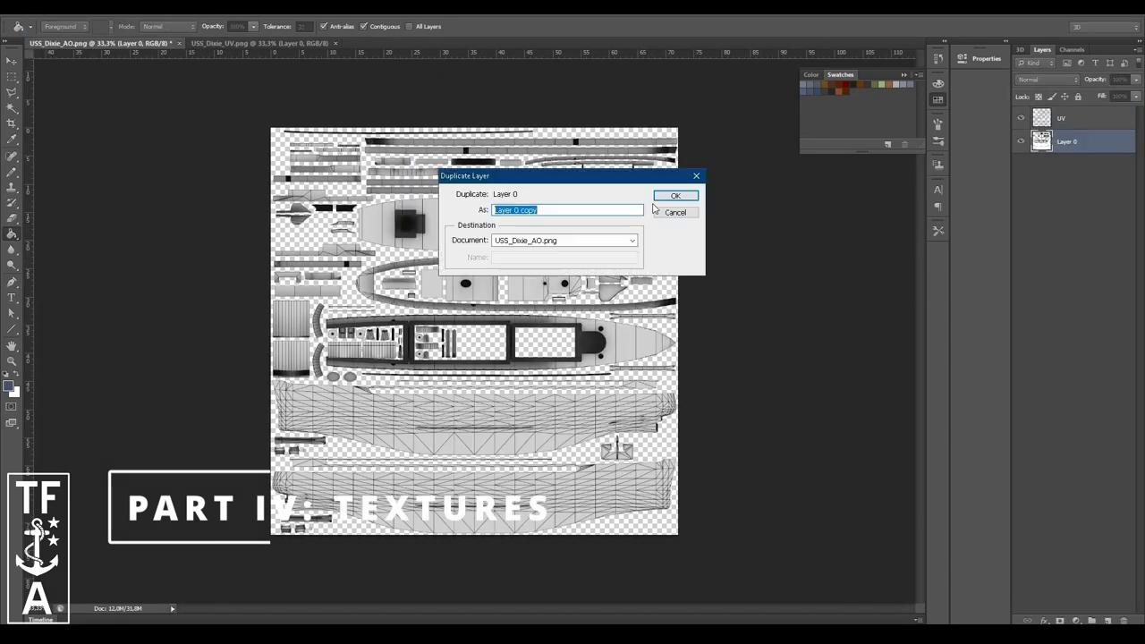
text(AO)
key(Return)
right_click(1065, 165)
key(Escape)
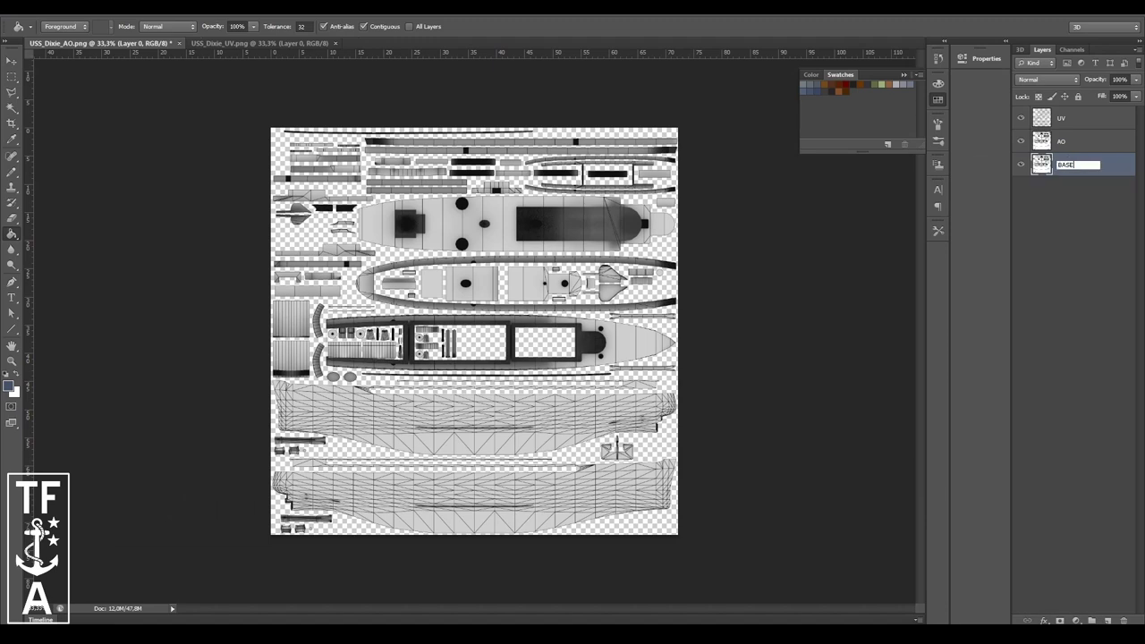
- Confirm the BASE layer's name and rasterize the BASE layer
double_click(1057, 176)
click(963, 187)
key(Escape)
key(Escape)
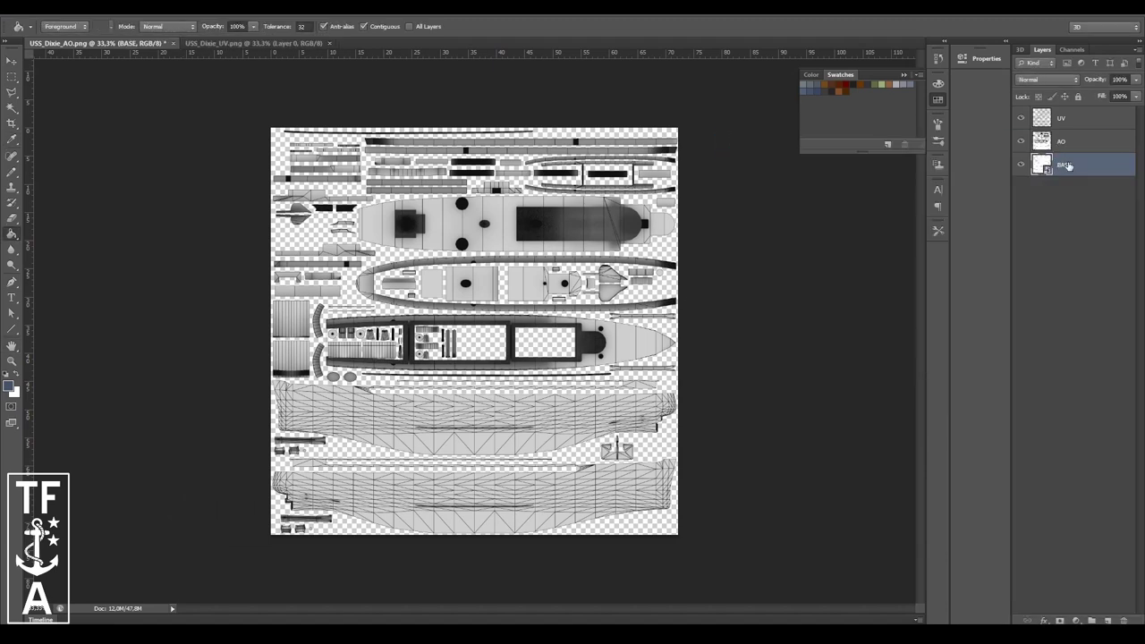
right_click(1060, 165)
click(1003, 286)
- Set the AO layer to Multiply, fade the UV layer to about 26% and hide it
click(1047, 80)
click(1038, 134)
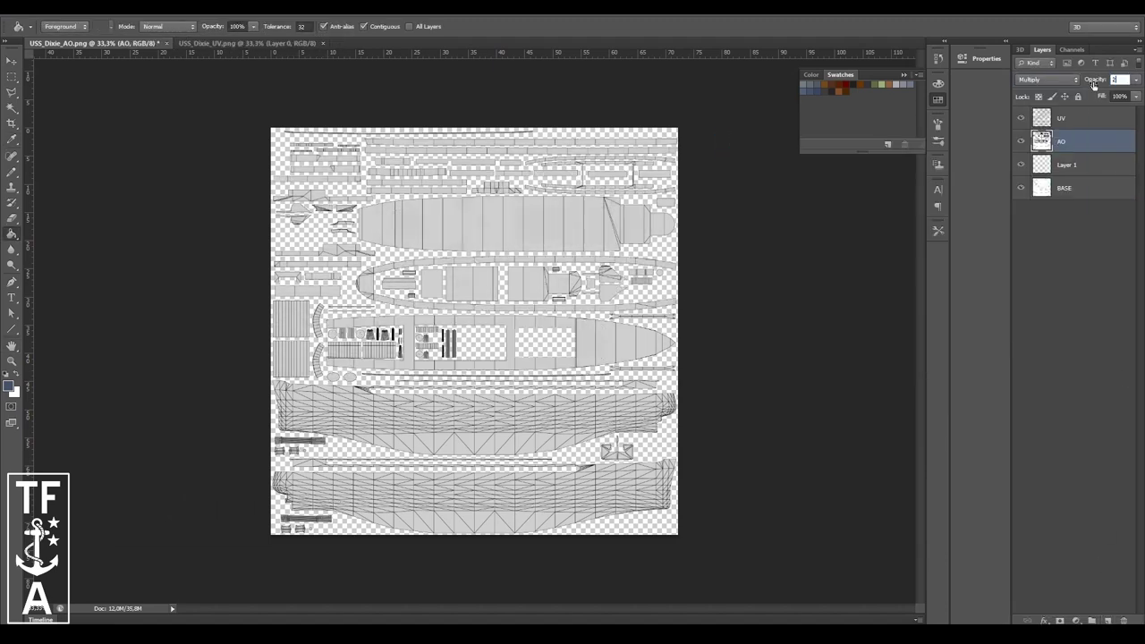
click(1064, 118)
drag(1140, 82, 1093, 96)
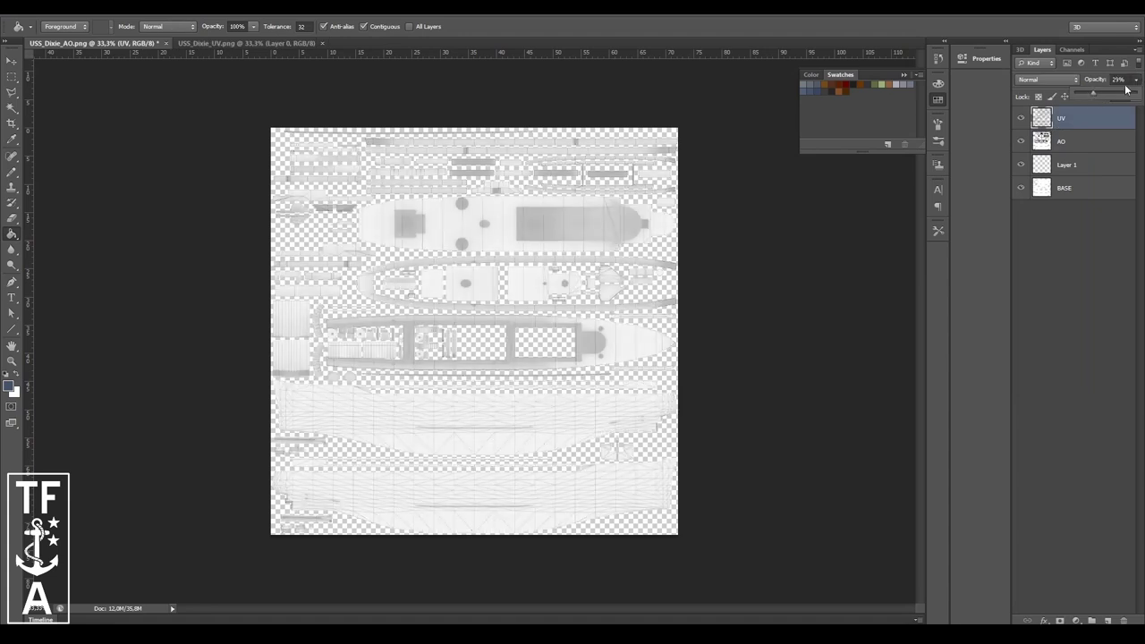
click(1021, 117)
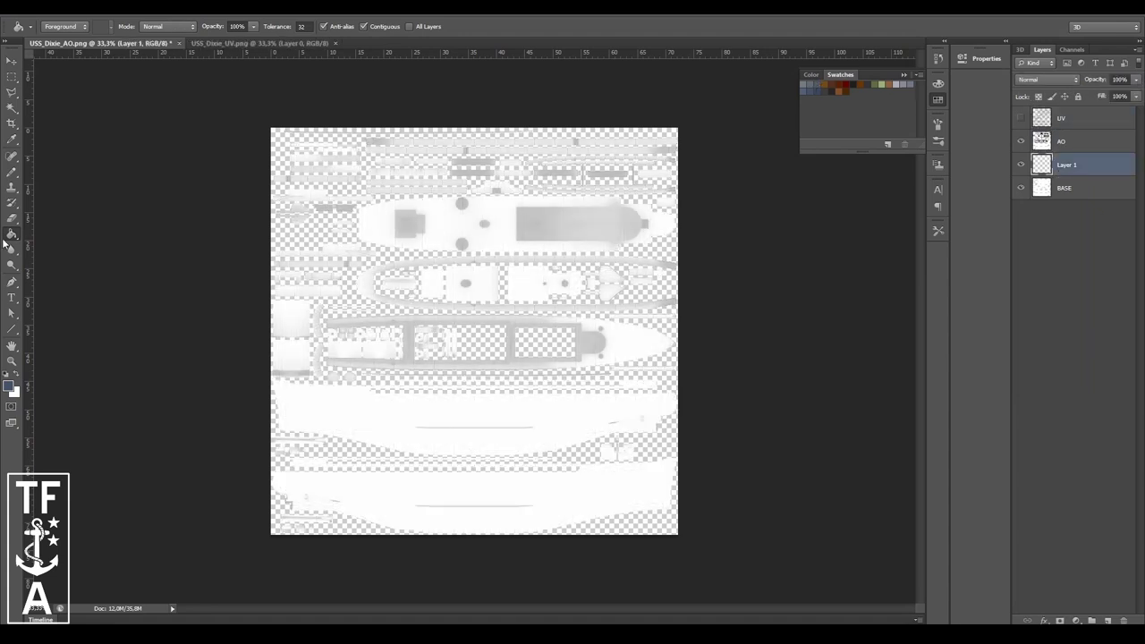
- Bucket-fill a layer blue, name it BASE_COLOR, and add an empty HULL BOTTOM layer
click(474, 331)
double_click(1066, 164)
text(BASE)
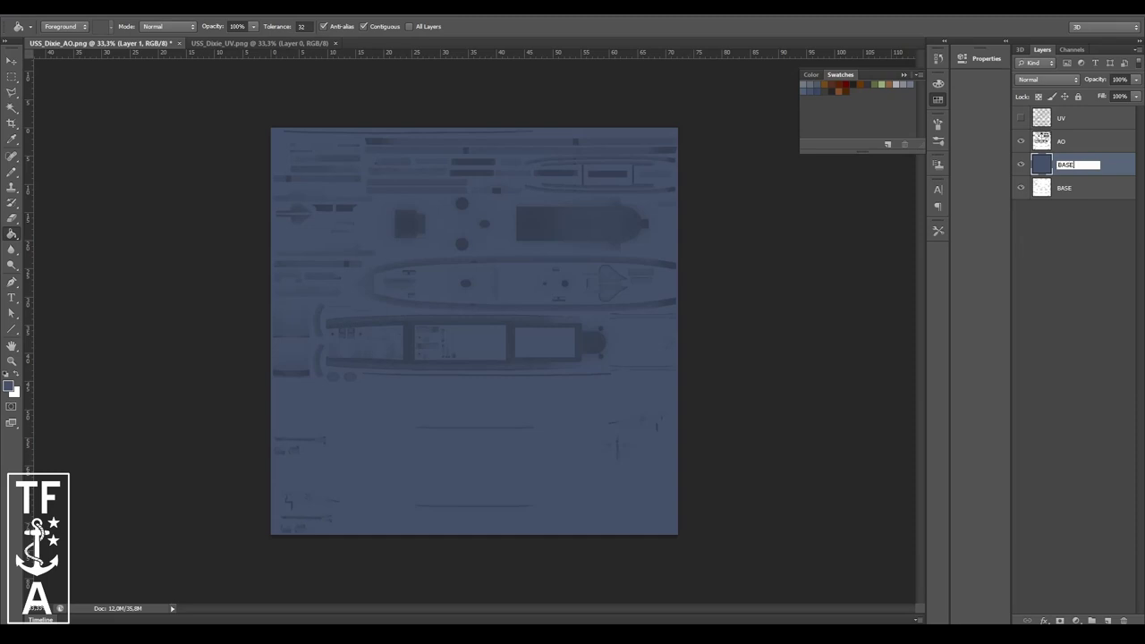
text(_COLOR)
key(Return)
key(ctrl+shift+alt+n)
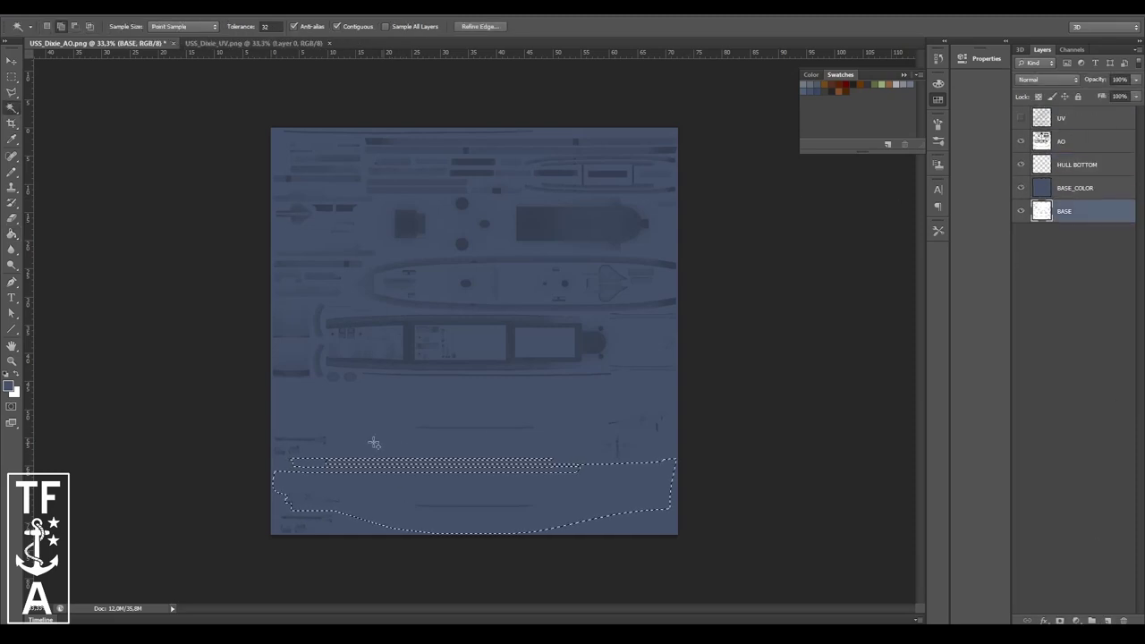
- Fill the selected hull bottom on HULL BOTTOM with Dull Red (TS33)
click(1074, 165)
key(g)
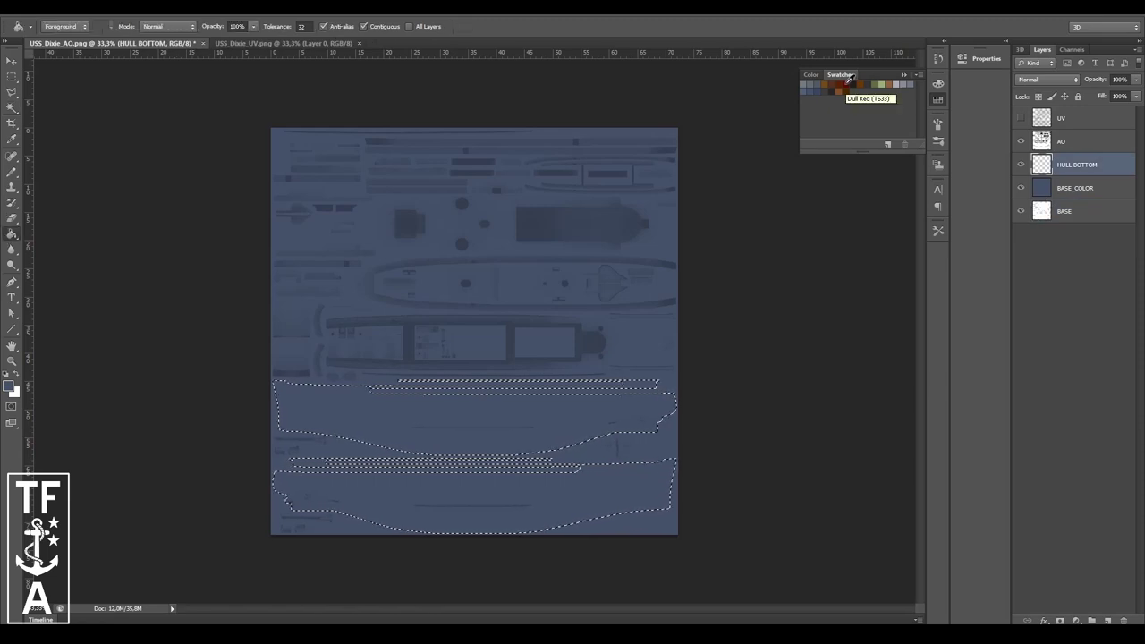
click(841, 83)
click(349, 517)
- Marquee-select the remaining hull-bottom parts and fill them red-brown on HULL BOTTOM
key(m)
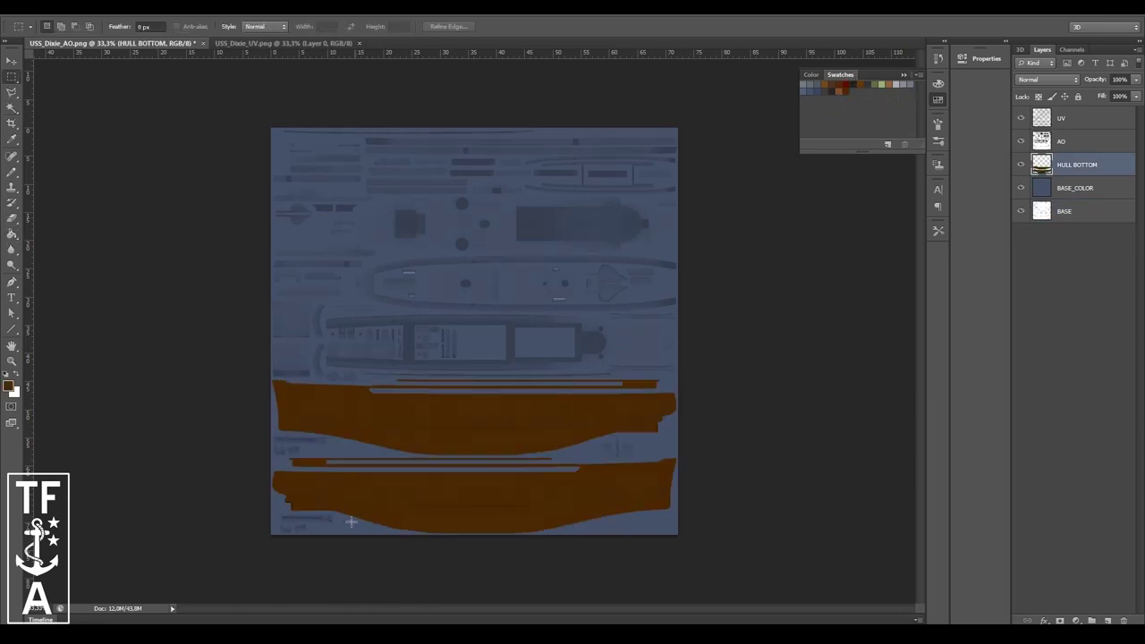
key(ctrl+d)
alt+scroll(235, 442, up, 5)
alt+scroll(236, 442, up, 3)
mouse_move(260, 233)
mouse_down()
mouse_move(601, 382)
mouse_move(802, 393)
mouse_up()
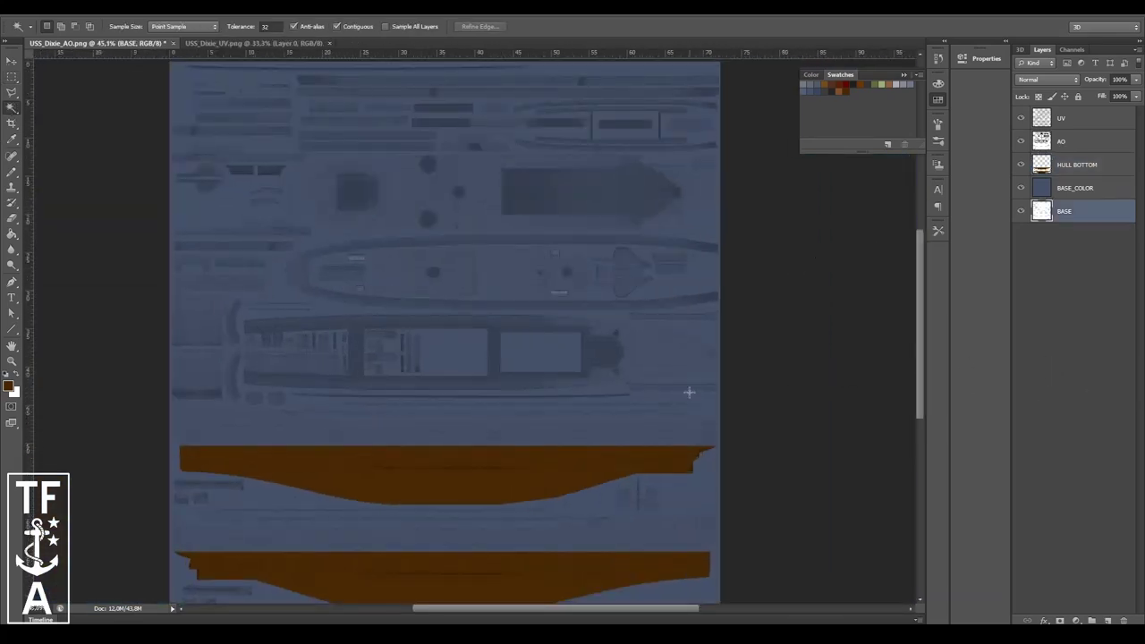
alt+scroll(656, 498, up, 2)
shift+click(243, 423)
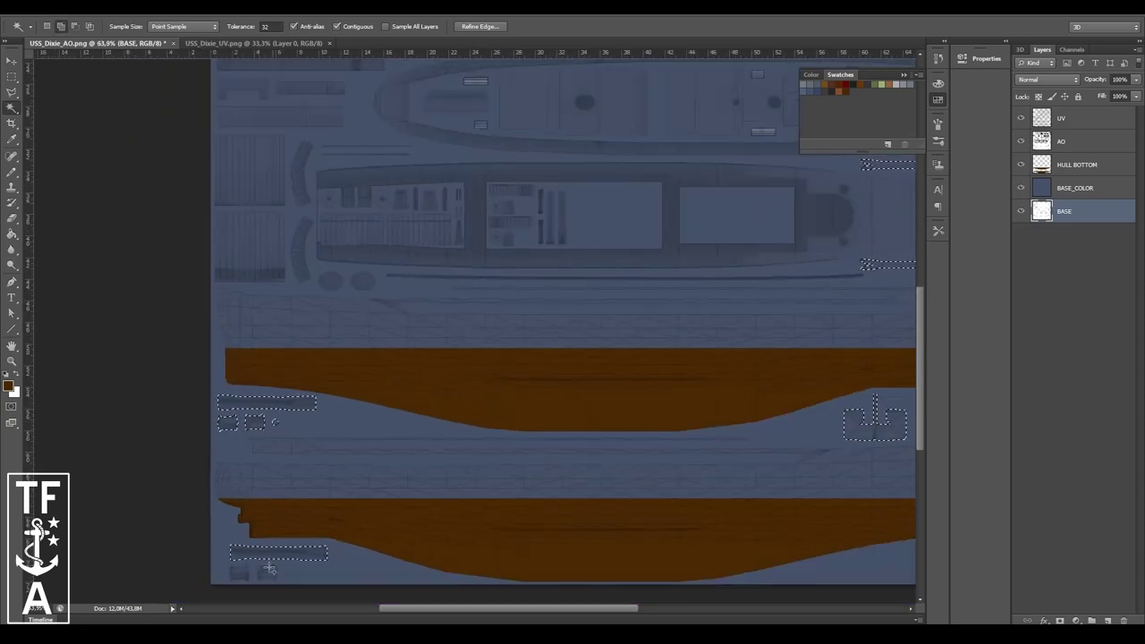
click(1077, 164)
key(g)
key(alt+BackSpace)
text(MAIN_DECK)
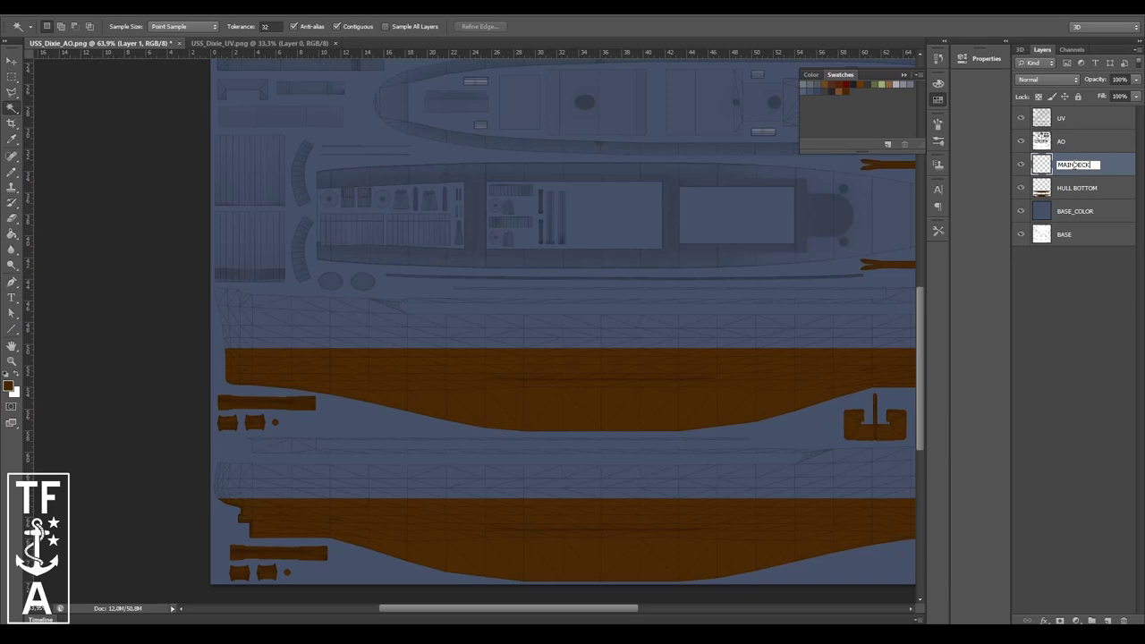
- Name the new layer MAINDECK and add the second and third hull outlines to the selection
key(Return)
alt+scroll(537, 358, down, 3)
alt+scroll(537, 313, up, 2)
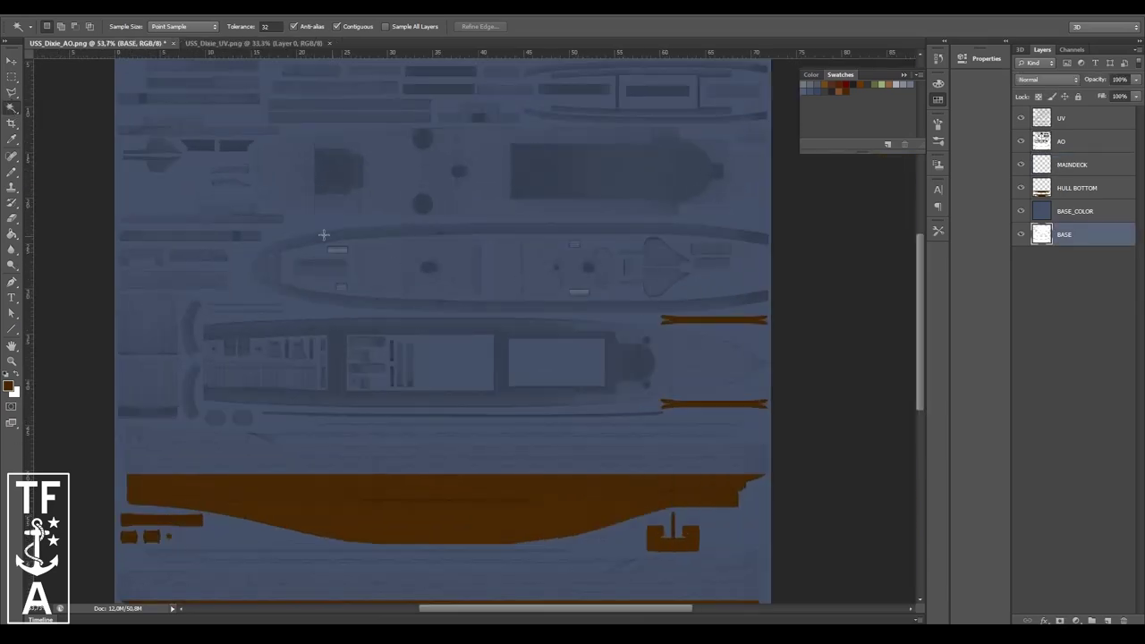
scroll(408, 233, up, 2)
shift+click(415, 295)
shift+click(617, 407)
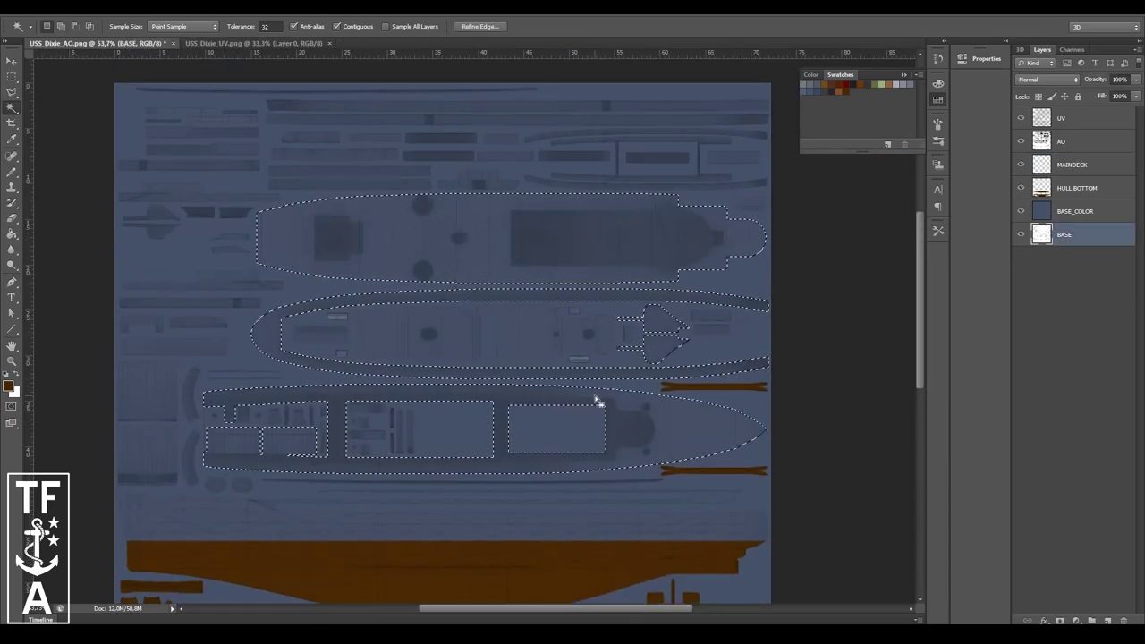
alt+scroll(573, 376, up, 2)
scroll(436, 279, up, 2)
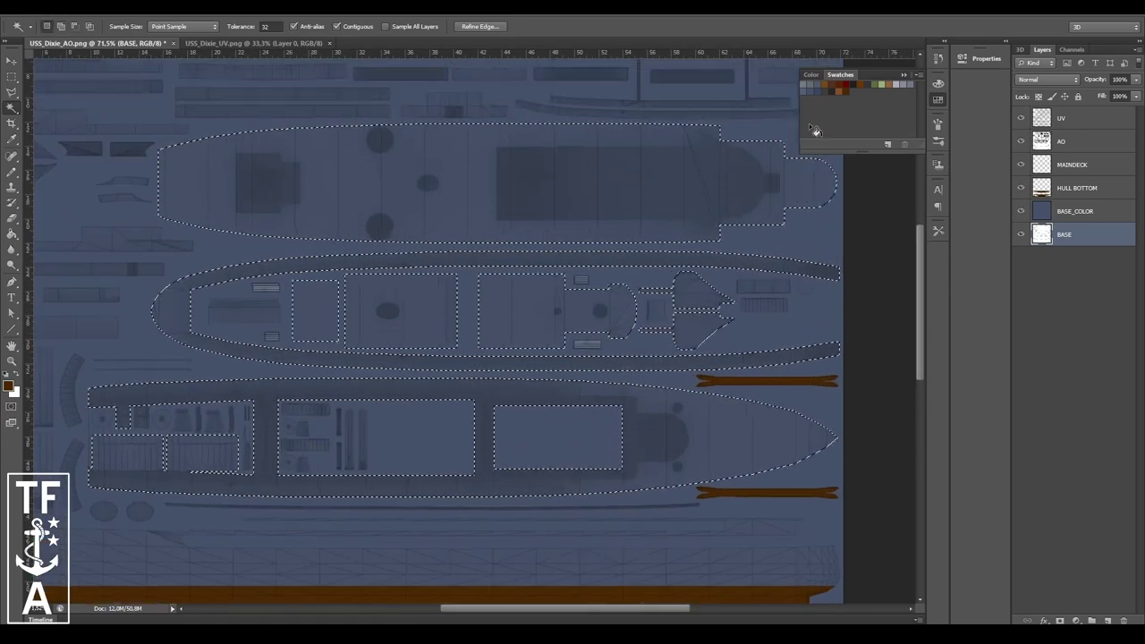
- Add the remaining deck areas and fill them with the foreground colour on MAINDECK
shift+click(317, 309)
click(1074, 164)
shift+click(448, 260)
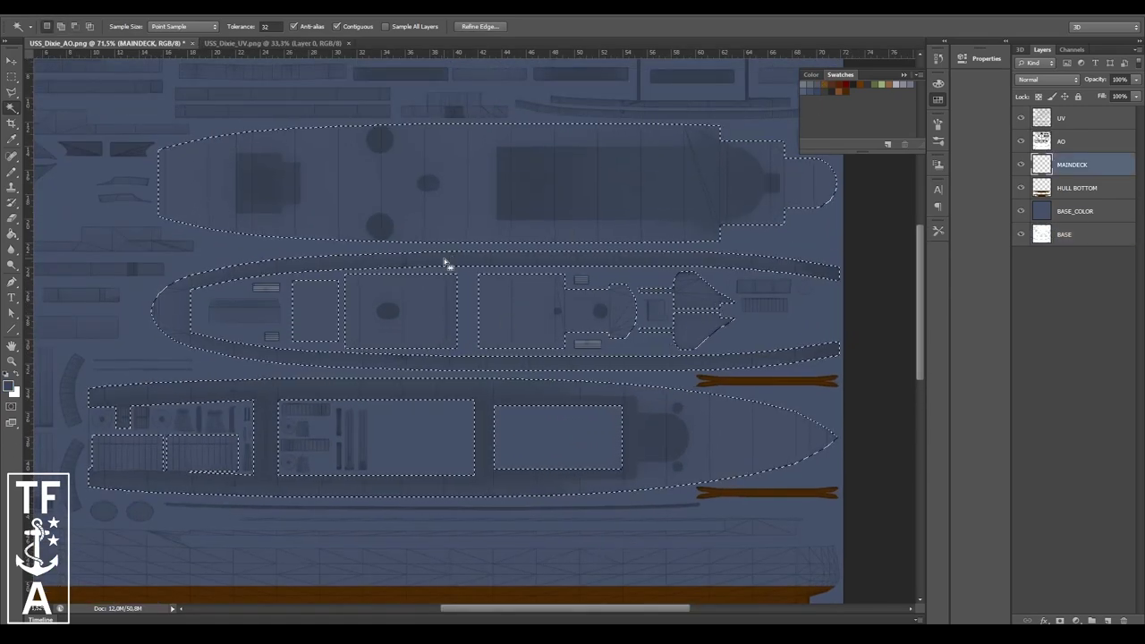
key(alt+BackSpace)
key(m)
alt+scroll(502, 236, down, 3)
- Save the texture as USS_Dixie.psd, accepting the compatibility prompt
click(29, 7)
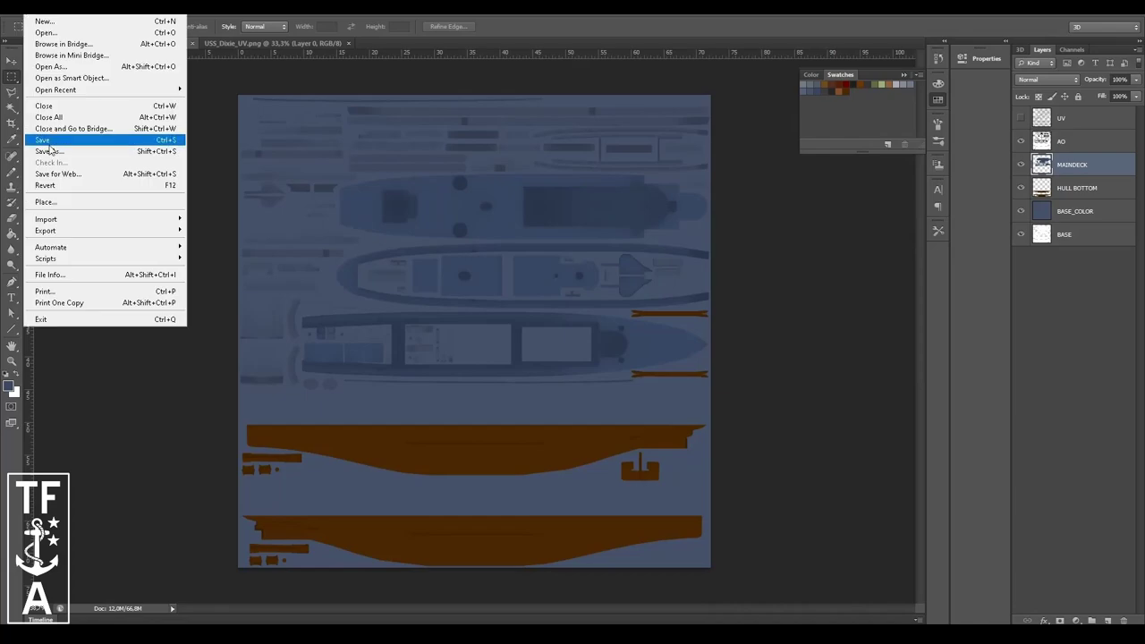
click(53, 135)
click(720, 299)
key(Return)
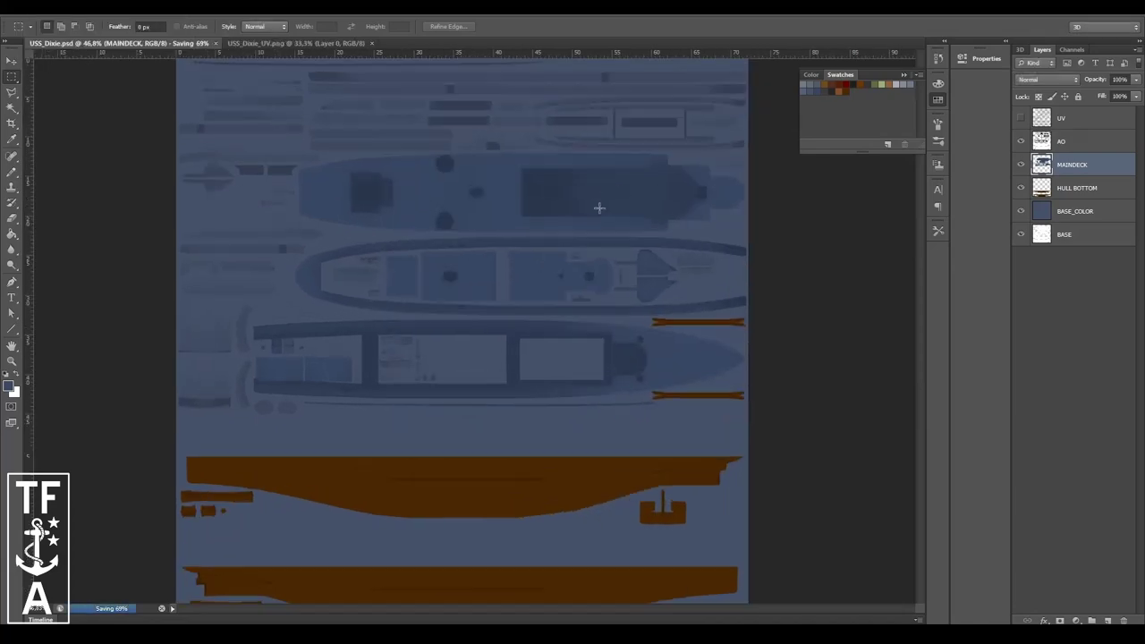
- Fill a funnel band black on FUNNEL_BLACK and copy it upward to a second position
alt+scroll(192, 379, up, 3)
alt+scroll(191, 378, up, 3)
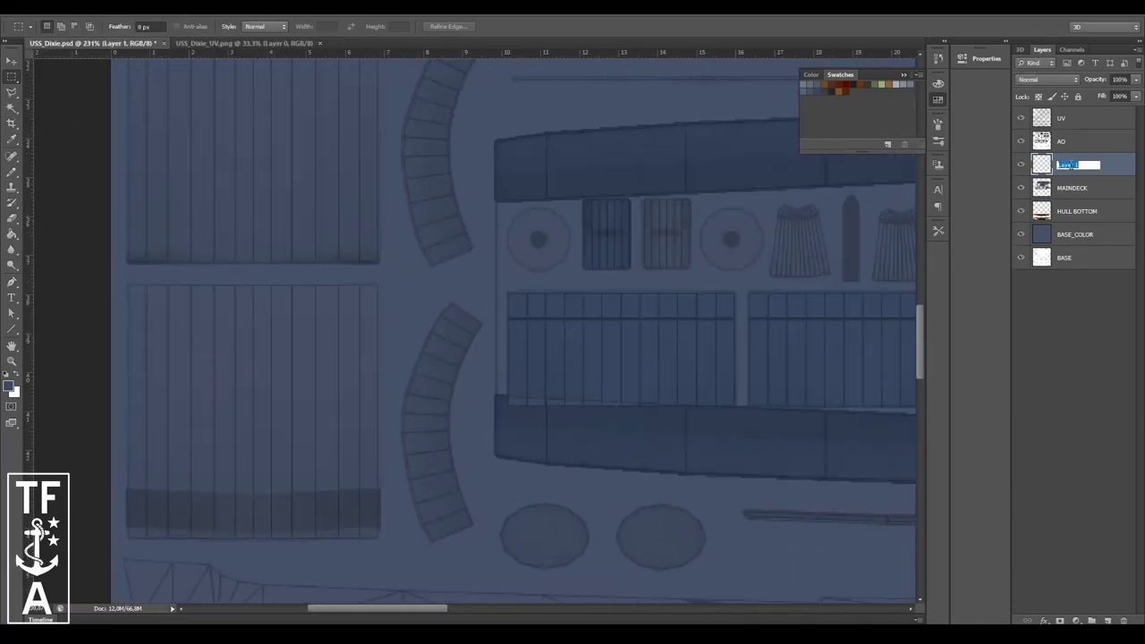
scroll(125, 301, up, 1)
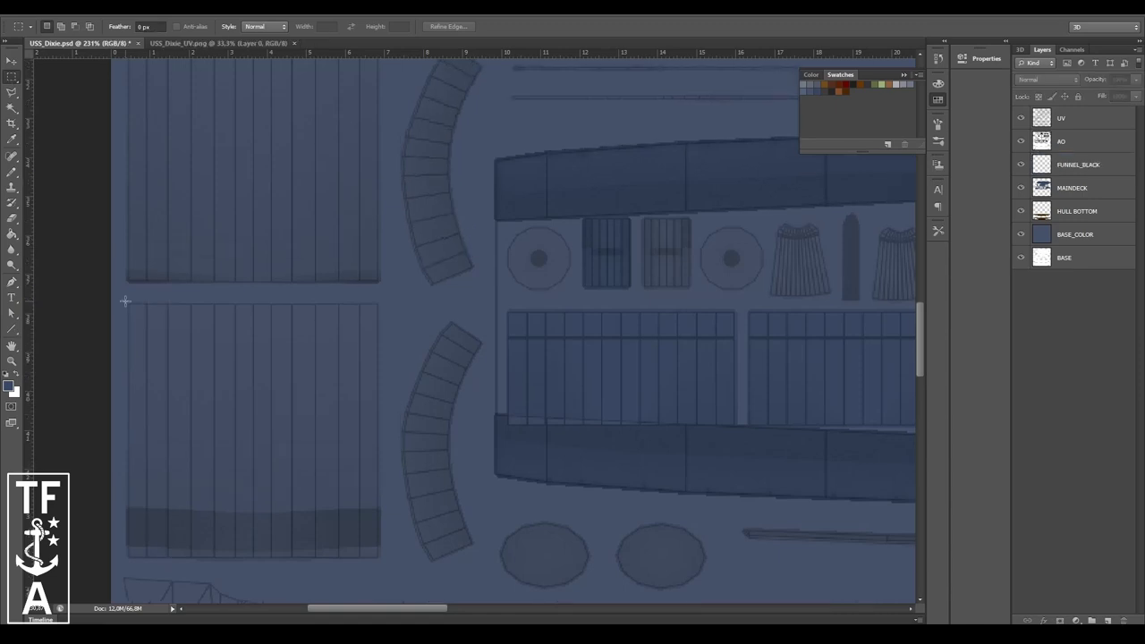
click(10, 386)
click(1007, 162)
click(1079, 165)
key(alt+BackSpace)
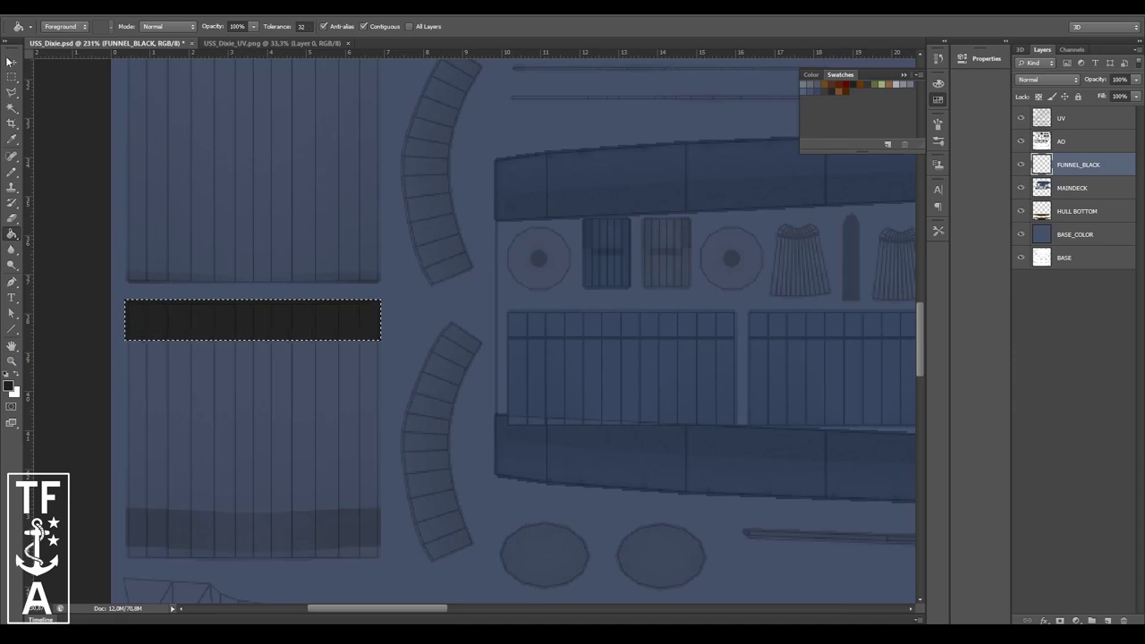
scroll(166, 295, up, 5)
key(v)
alt+drag(239, 437, 238, 199)
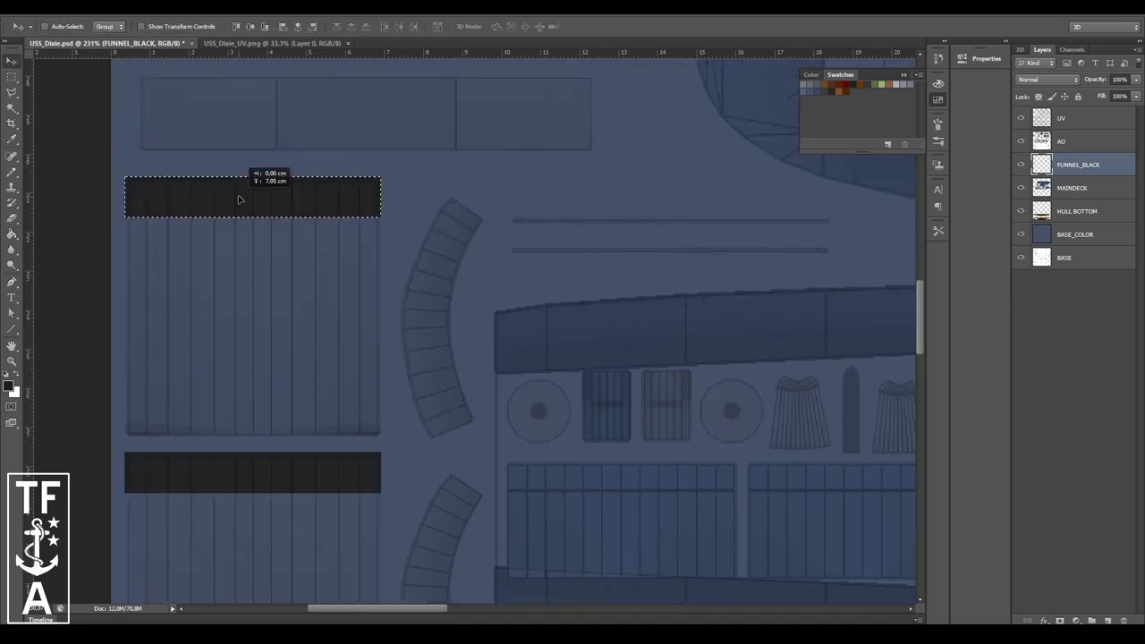
- Fill the two curved funnel strips and the two ovals black
click(1076, 260)
scroll(519, 331, down, 2)
shift+click(525, 537)
key(g)
click(1078, 165)
click(420, 215)
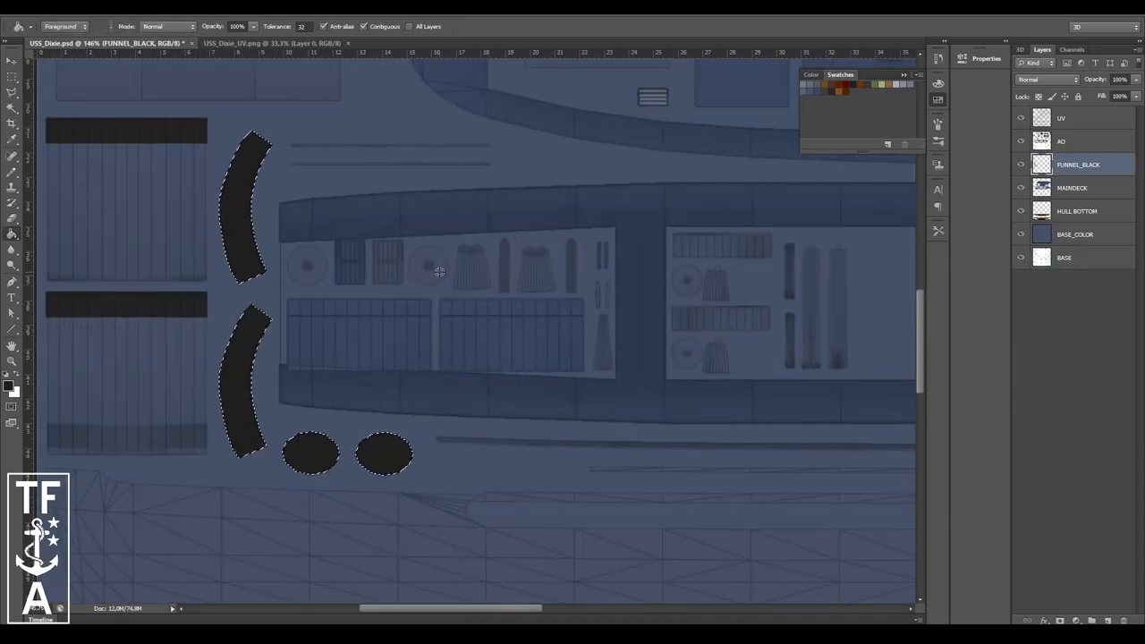
alt+scroll(440, 271, up, 1)
key(m)
- Pan around the funnel texture with the Rectangular Marquee tool active
alt+scroll(338, 280, down, 4)
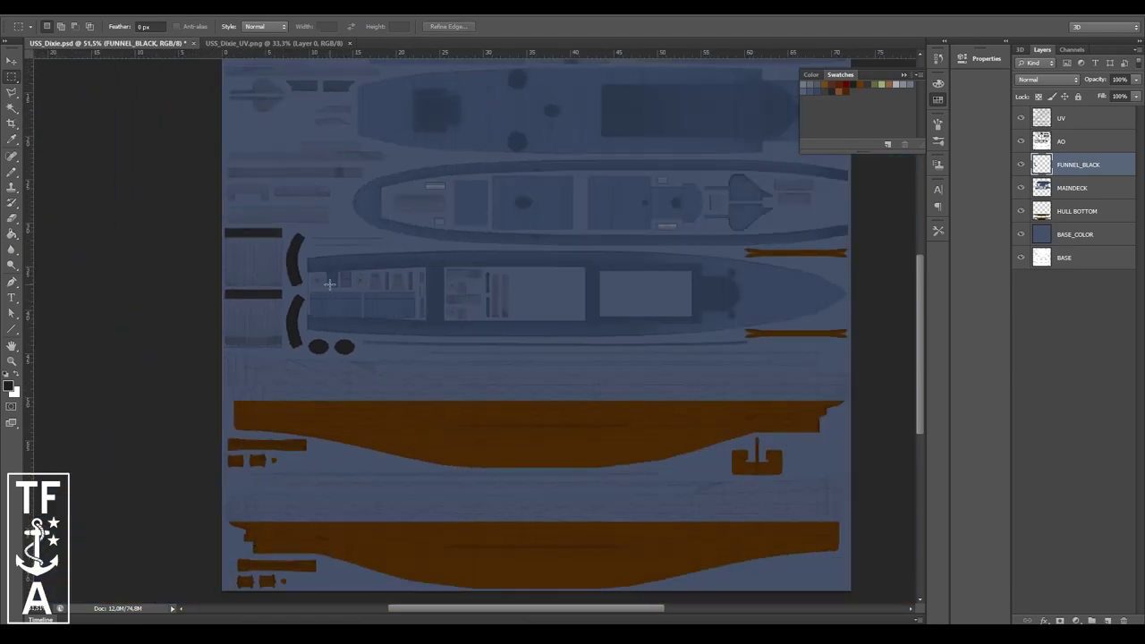
scroll(518, 301, up, 2)
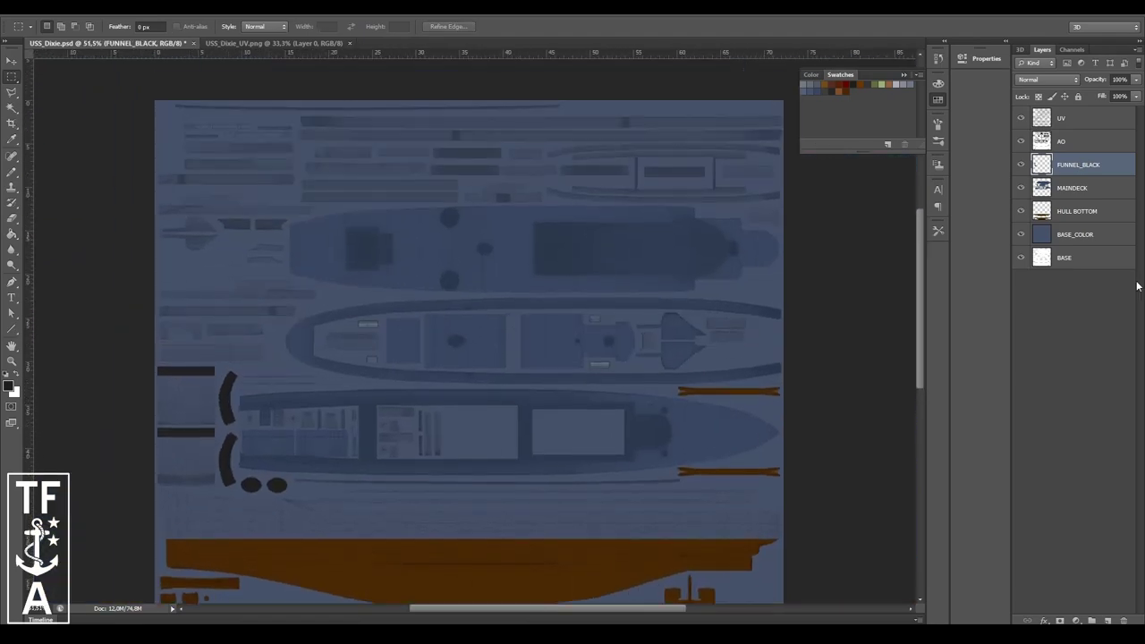
alt+scroll(517, 251, down, 1)
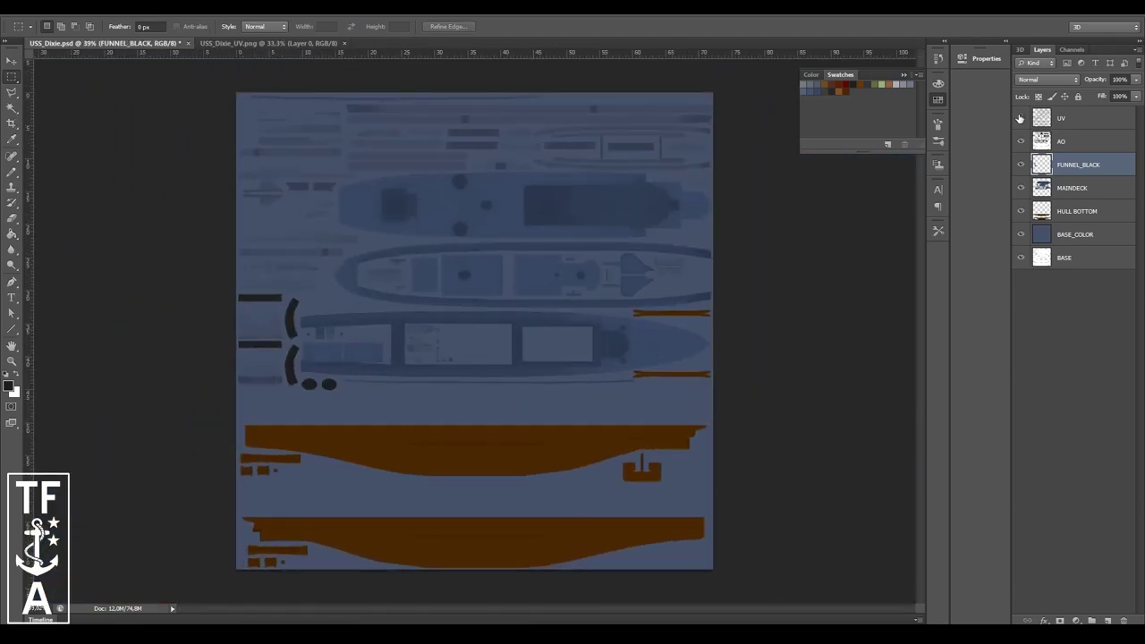
alt+scroll(536, 299, up, 2)
alt+scroll(281, 431, up, 2)
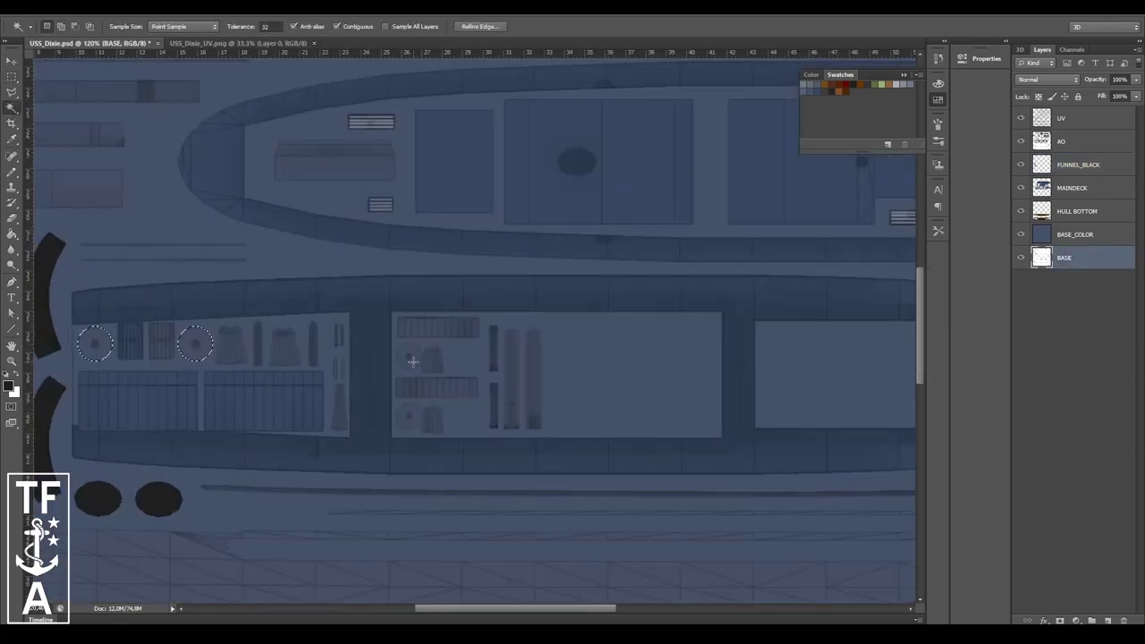
alt+scroll(412, 361, down, 2)
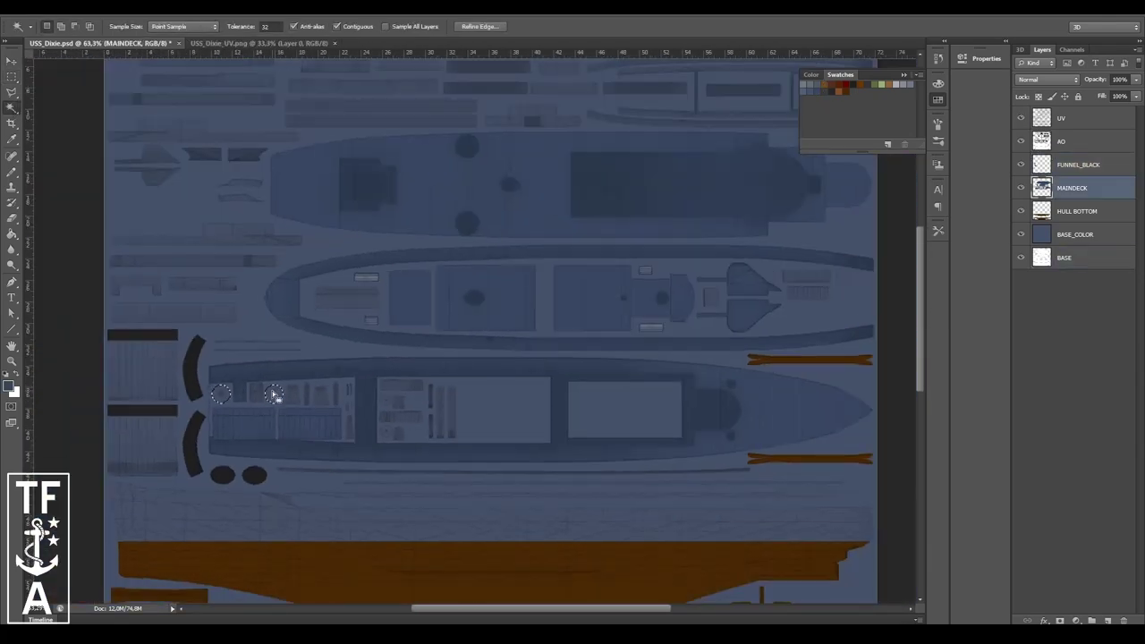
click(11, 79)
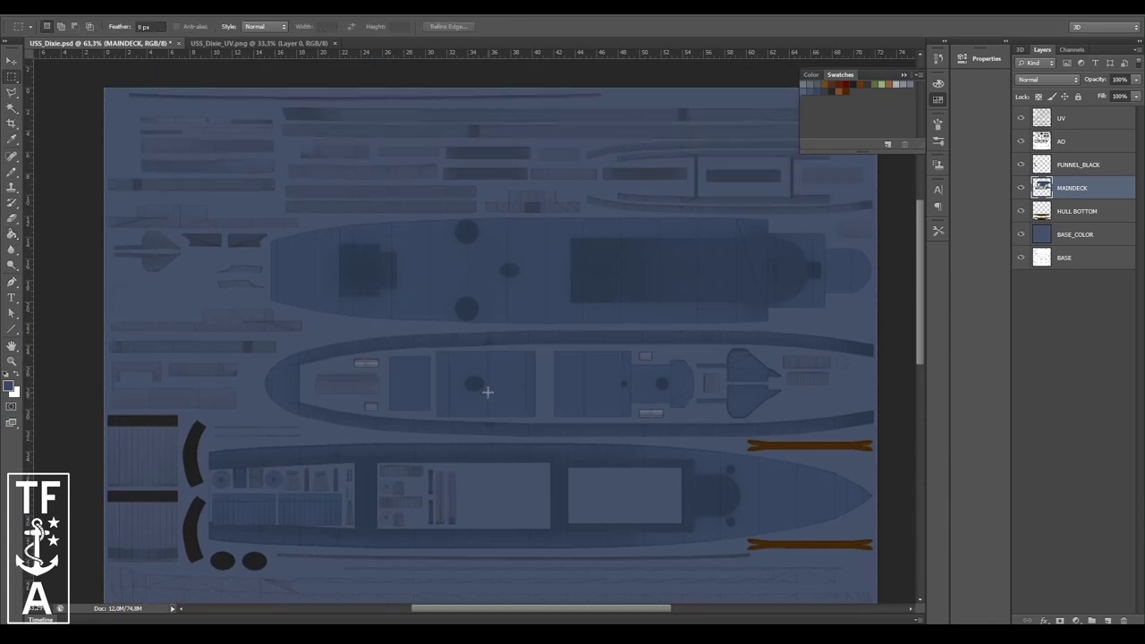
alt+scroll(289, 373, up, 2)
alt+scroll(181, 293, down, 1)
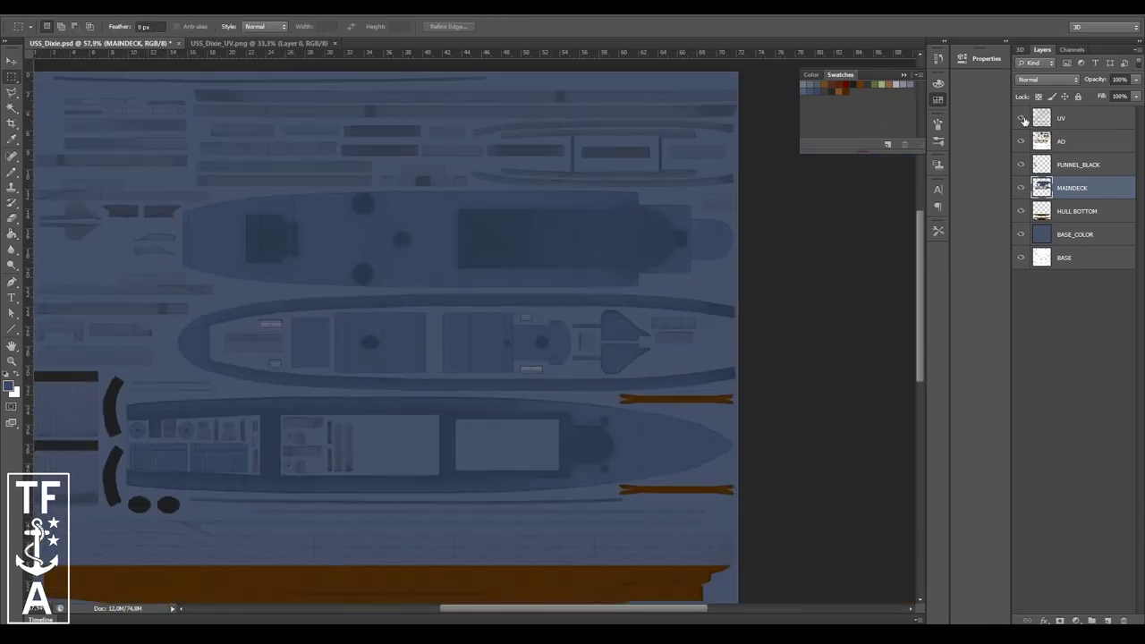
alt+scroll(537, 304, down, 2)
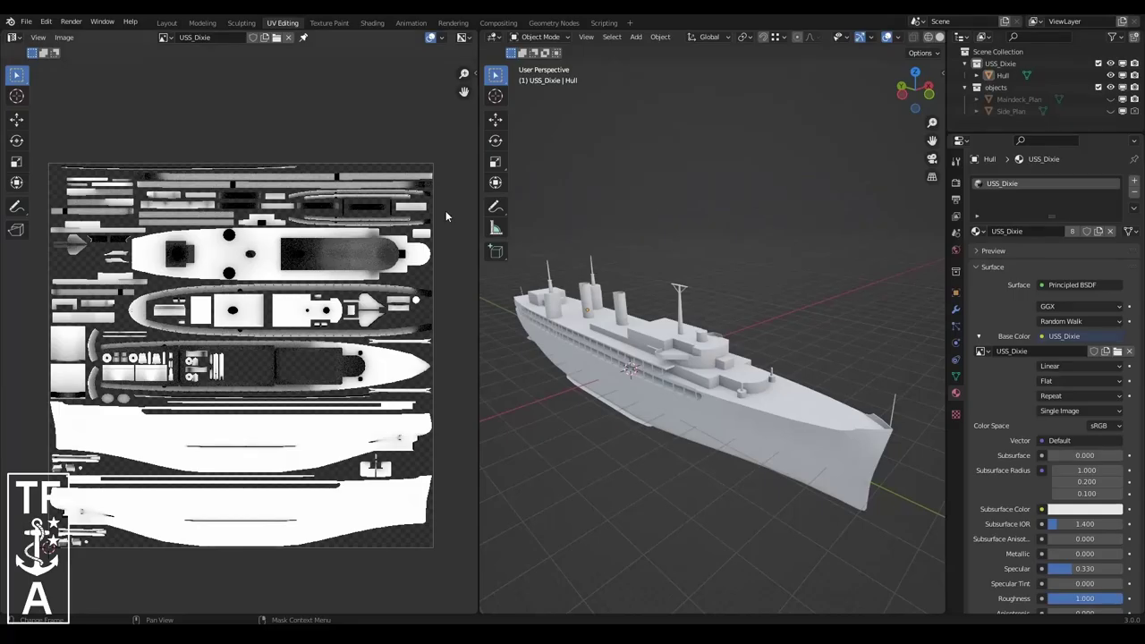
- Replace the hull's UV image with the saved USS_Dixie_AO.png texture and select the Hull
key(alt+o)
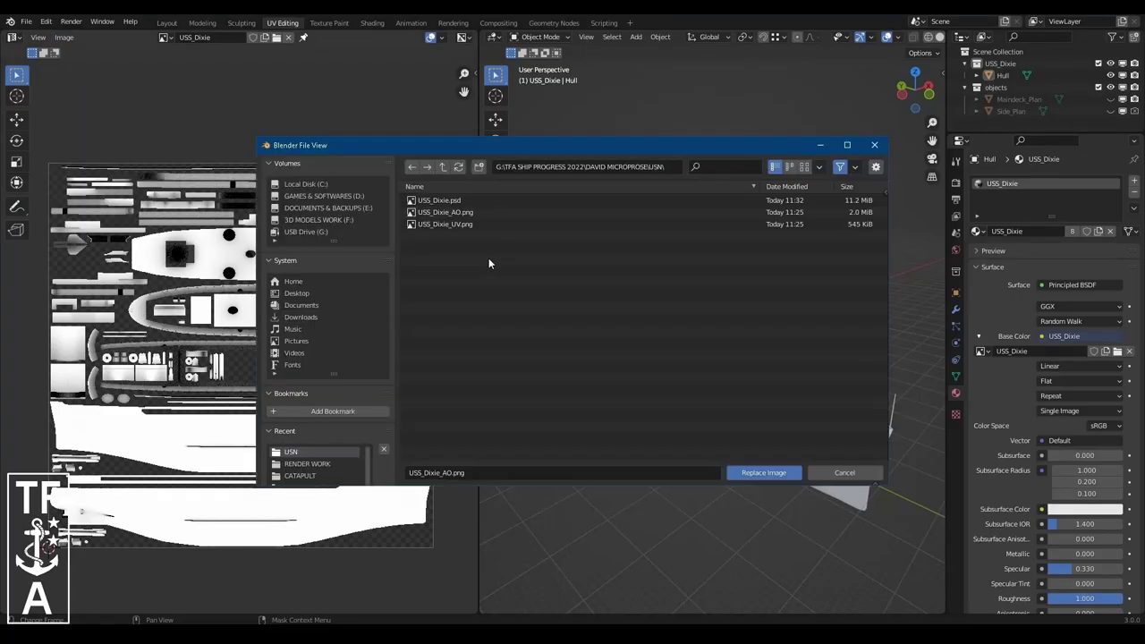
double_click(446, 202)
mouse_move(611, 413)
middle_down()
mouse_move(742, 382)
mouse_move(680, 340)
middle_up()
click(743, 382)
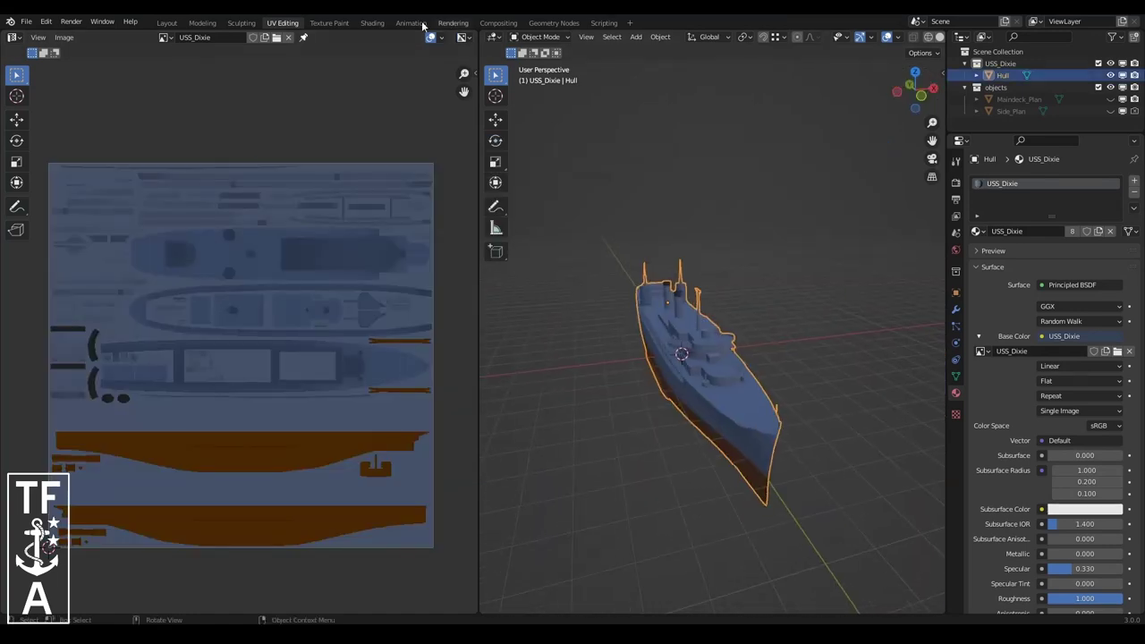
- Set the hull material's roughness to 0.25 in the Shading workspace
click(372, 23)
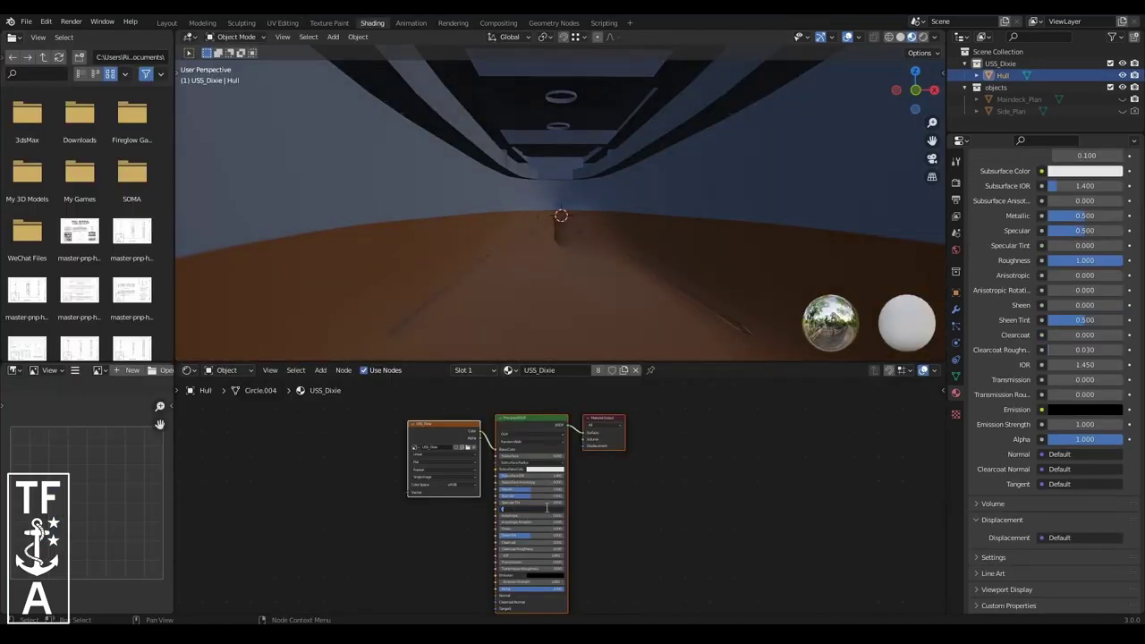
text(.25)
key(Return)
click(283, 23)
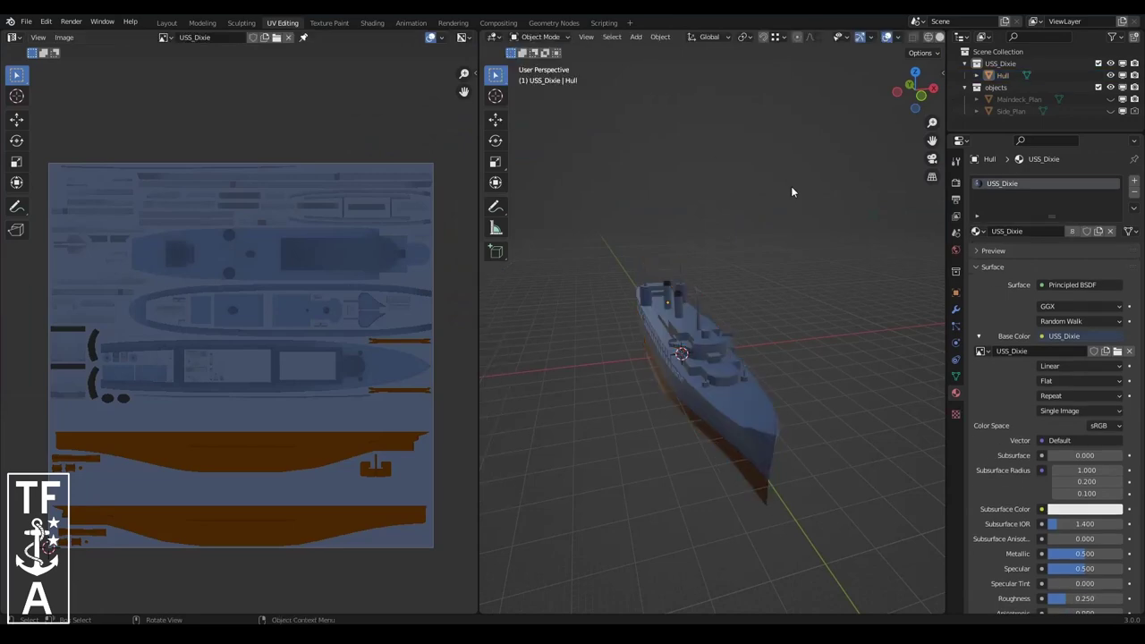
- Adjust viewport shading and orbit close to inspect the painted deck
click(936, 36)
middle_drag(893, 184, 752, 430)
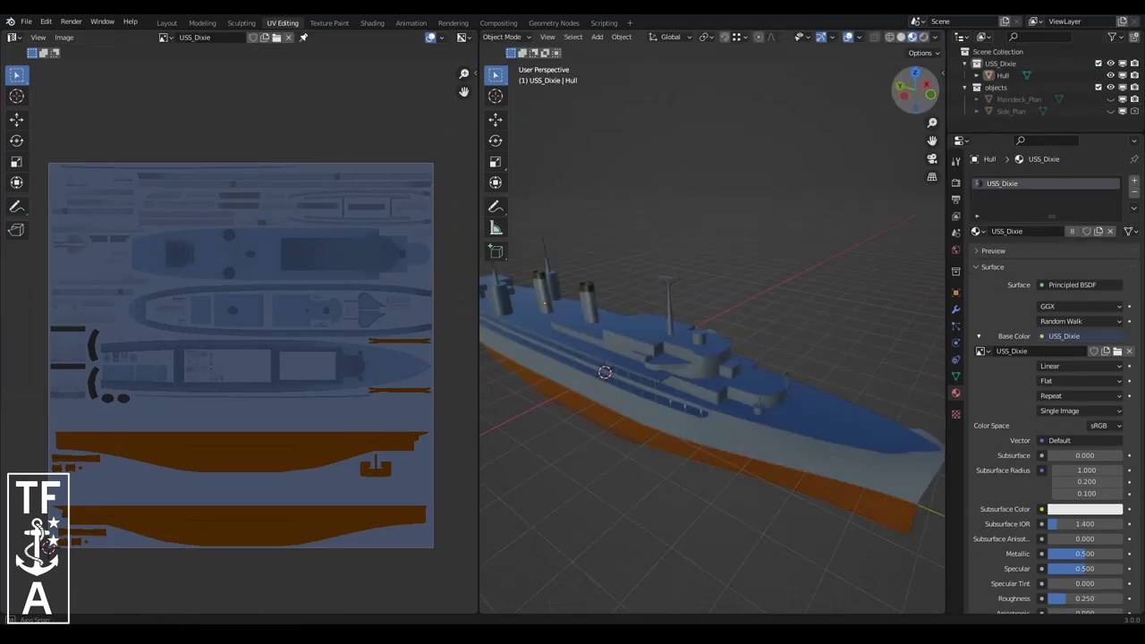
scroll(752, 429, up, 5)
key(Tab)
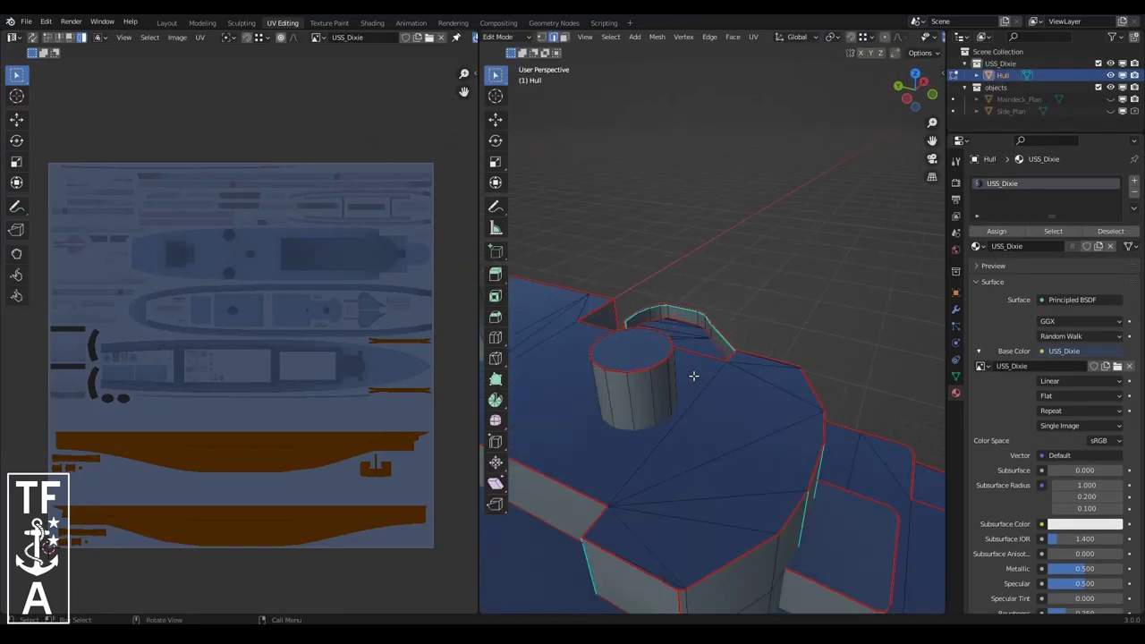
scroll(713, 358, down, 5)
middle_drag(716, 269, 892, 123)
key(Tab)
- Orbit to a side view and enter Edit Mode to show the hull UVs over the texture
mouse_move(913, 94)
mouse_down()
mouse_move(910, 115)
mouse_move(906, 100)
mouse_up()
scroll(742, 397, up, 5)
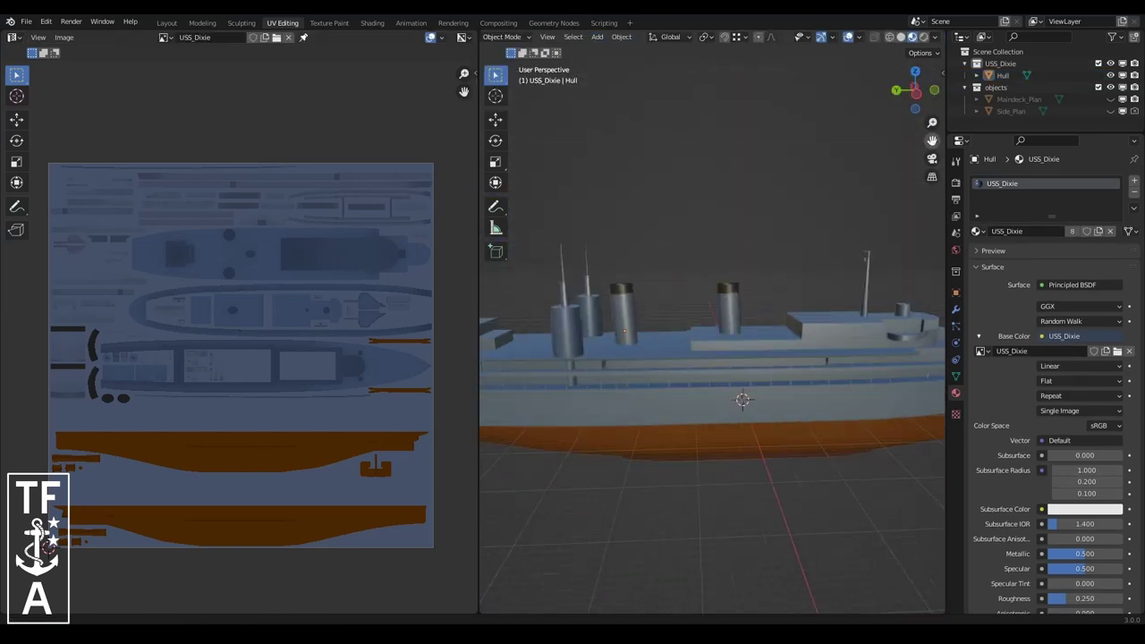
scroll(742, 396, up, 4)
key(Tab)
scroll(323, 365, up, 2)
- Stretch the deck UV island vertically, scaling it 1.19 along Y
scroll(173, 378, up, 2)
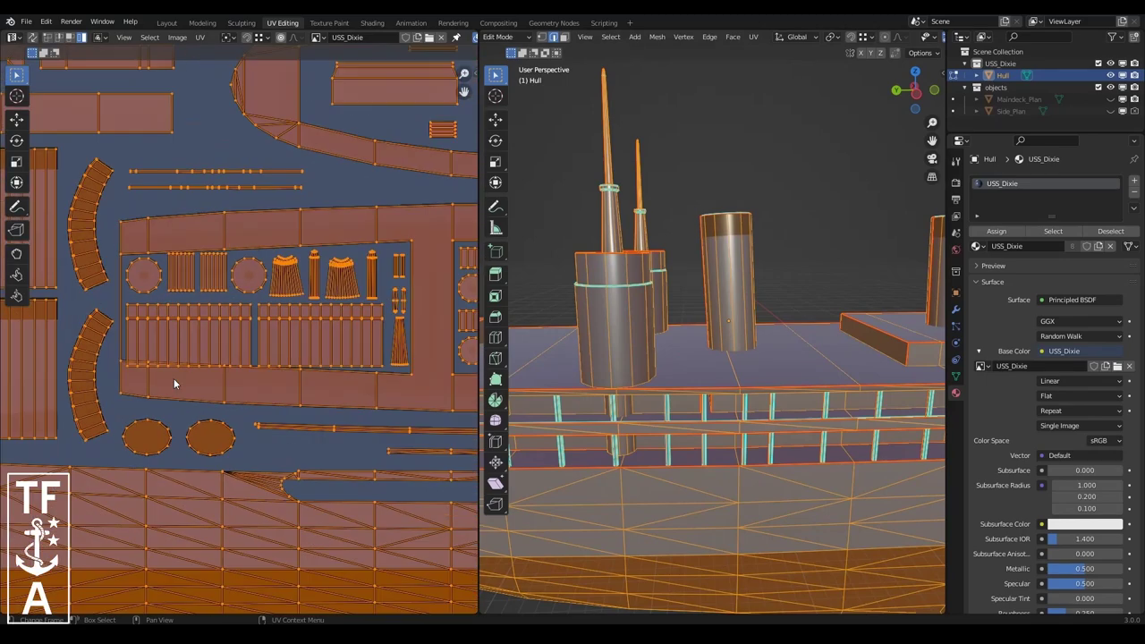
scroll(84, 370, up, 2)
click(90, 368)
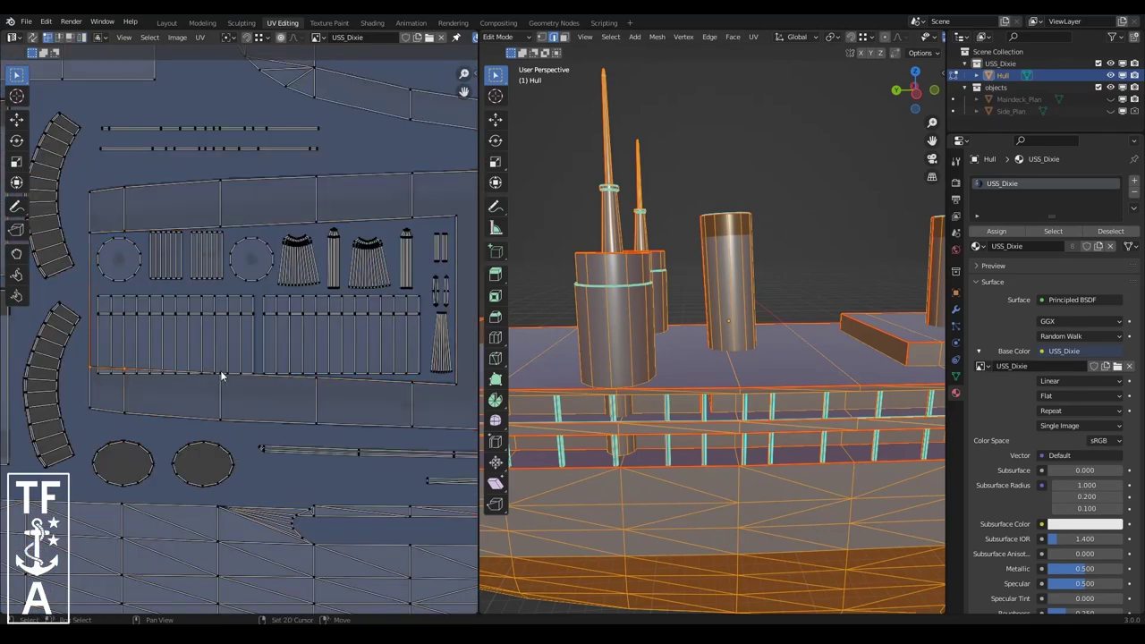
click(379, 402)
click(275, 225)
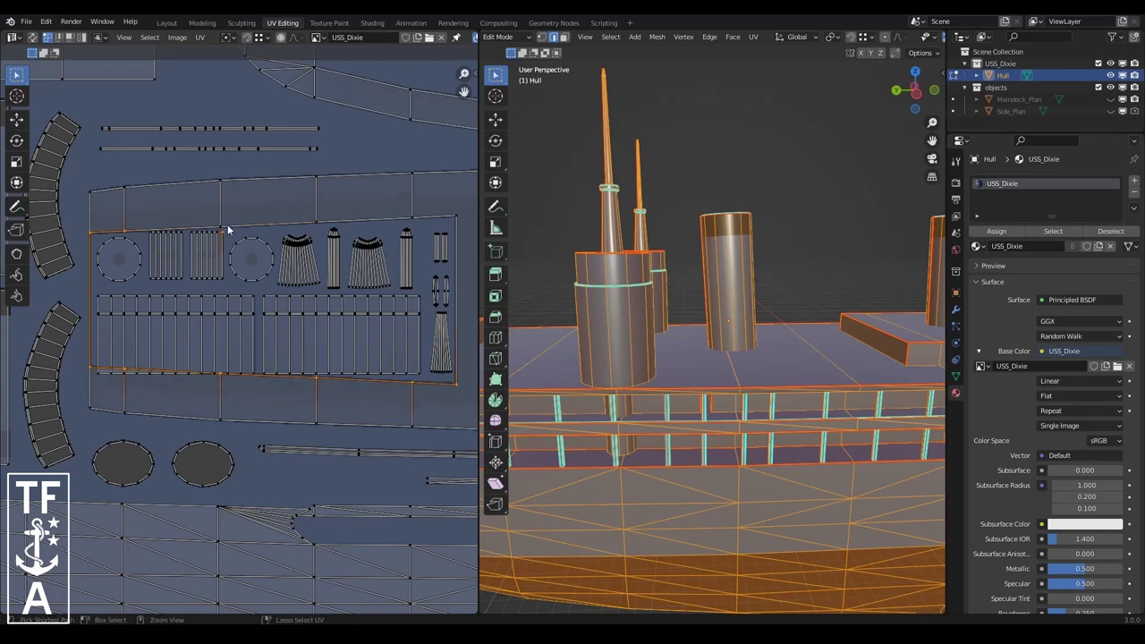
click(385, 408)
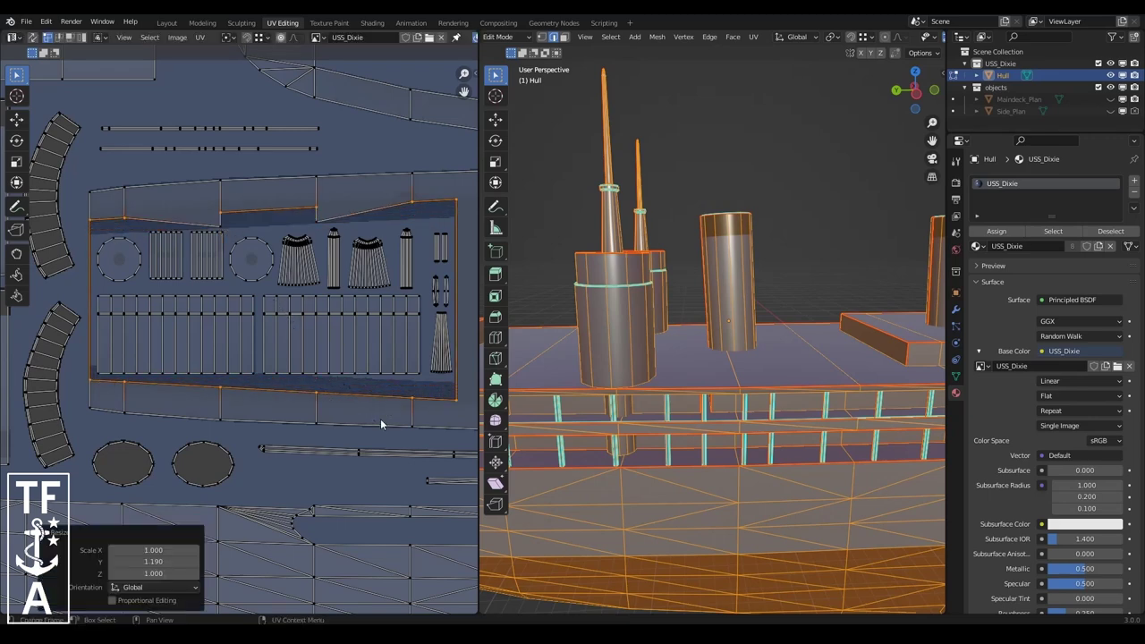
click(251, 232)
key(s)
key(y)
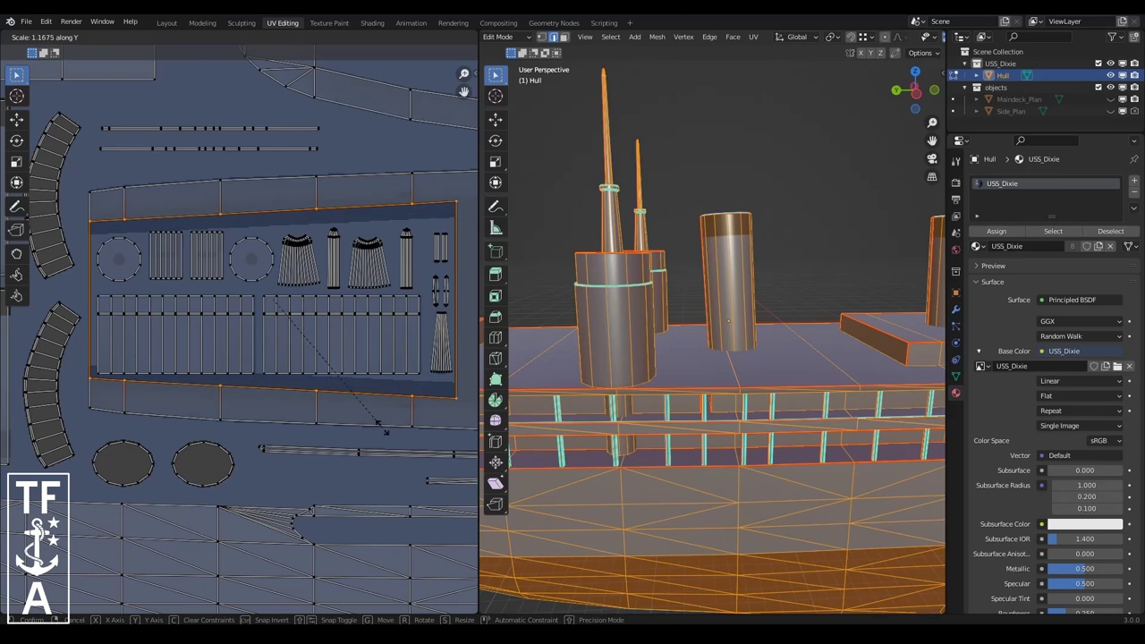
click(385, 432)
- Isolate the linked hull strips and view them from above
key(ctrl+l)
key(shift+h)
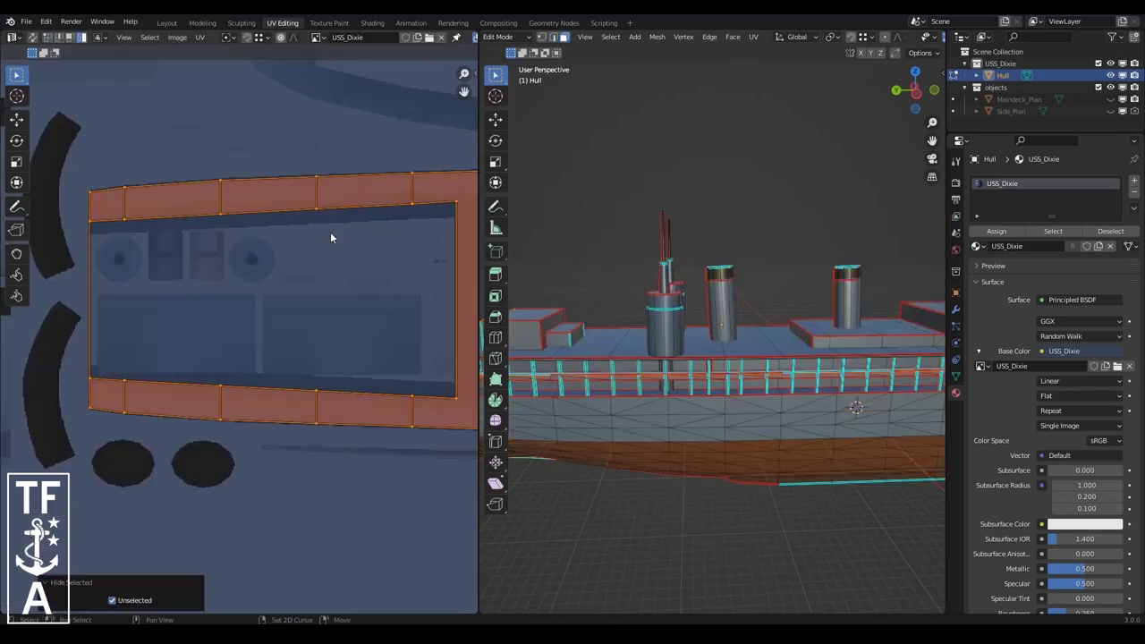
middle_drag(715, 358, 767, 262)
key(alt+a)
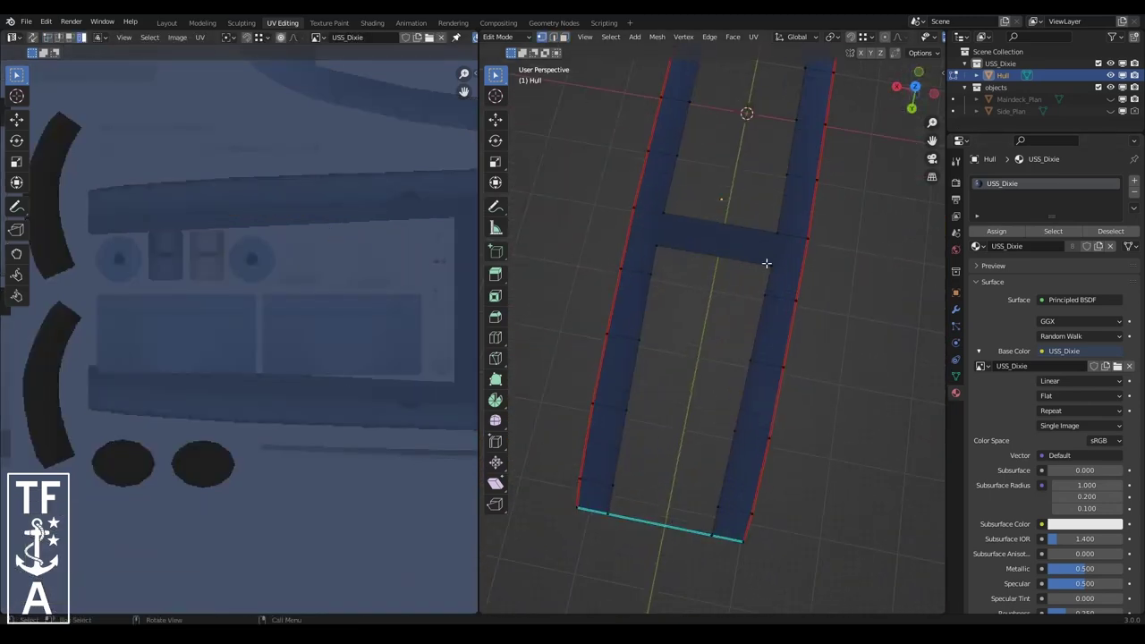
- Merge vertices by distance, then scale the inner lower face loop along X
key(l)
click(657, 37)
click(779, 193)
scroll(805, 385, up, 2)
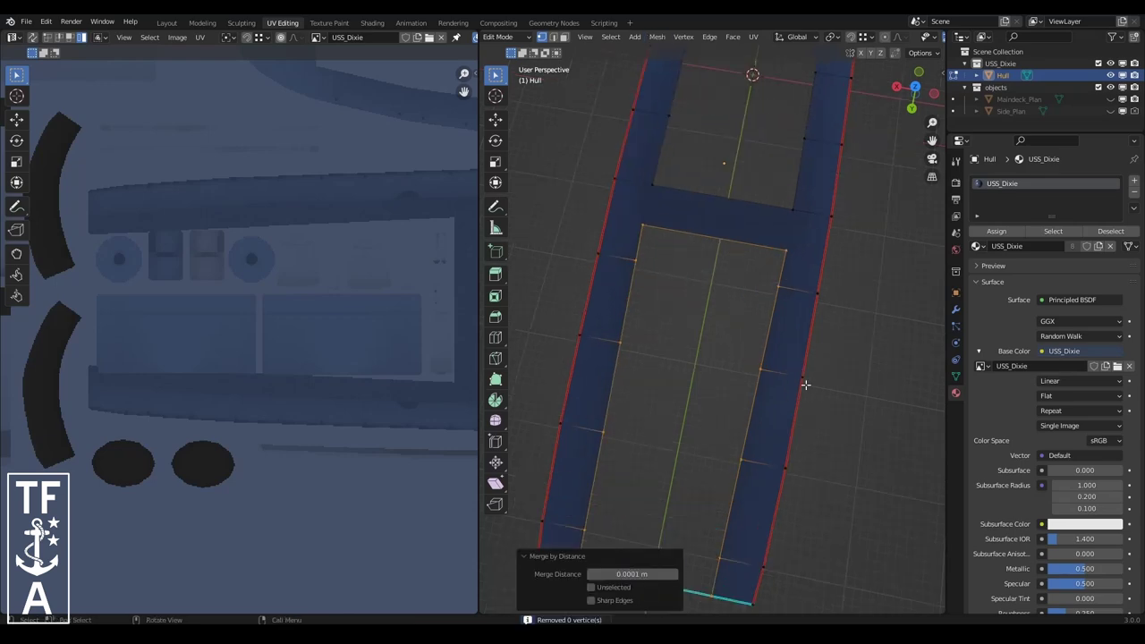
key(s)
key(x)
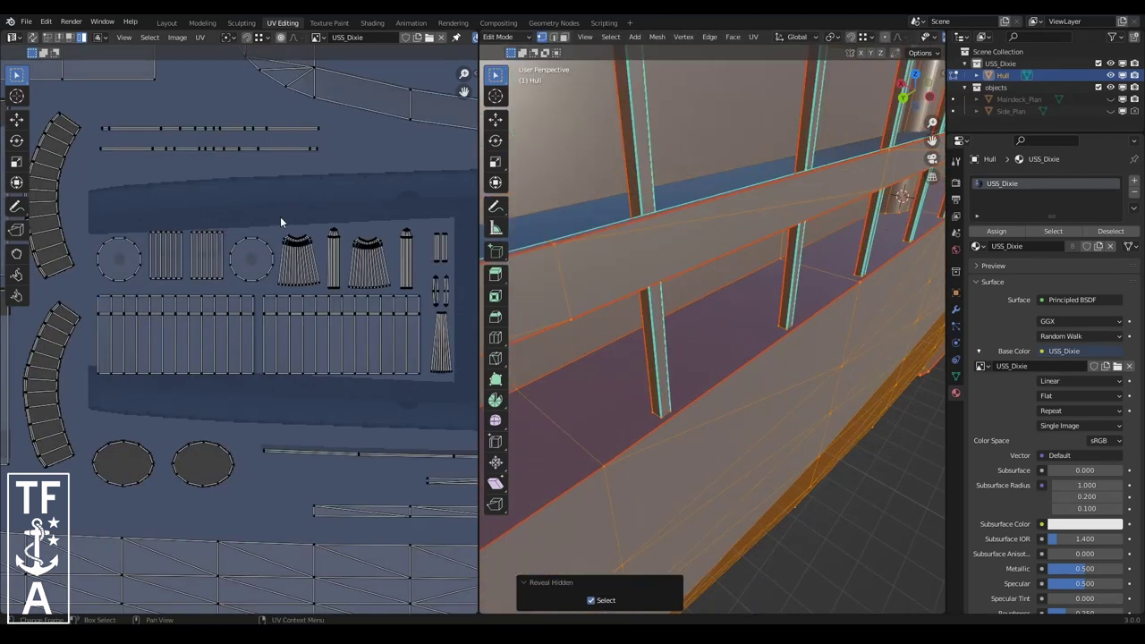
- Select the deck panels by colour and fill them with a lighter shade
click(236, 218)
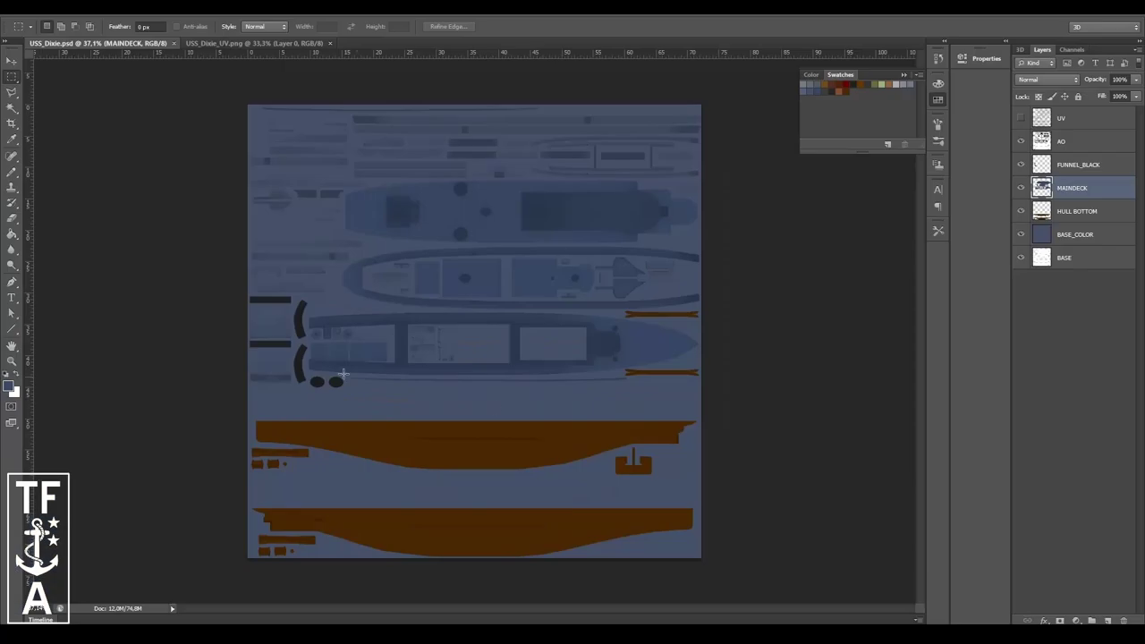
alt+scroll(343, 374, up, 5)
key(w)
key(alt+comma)
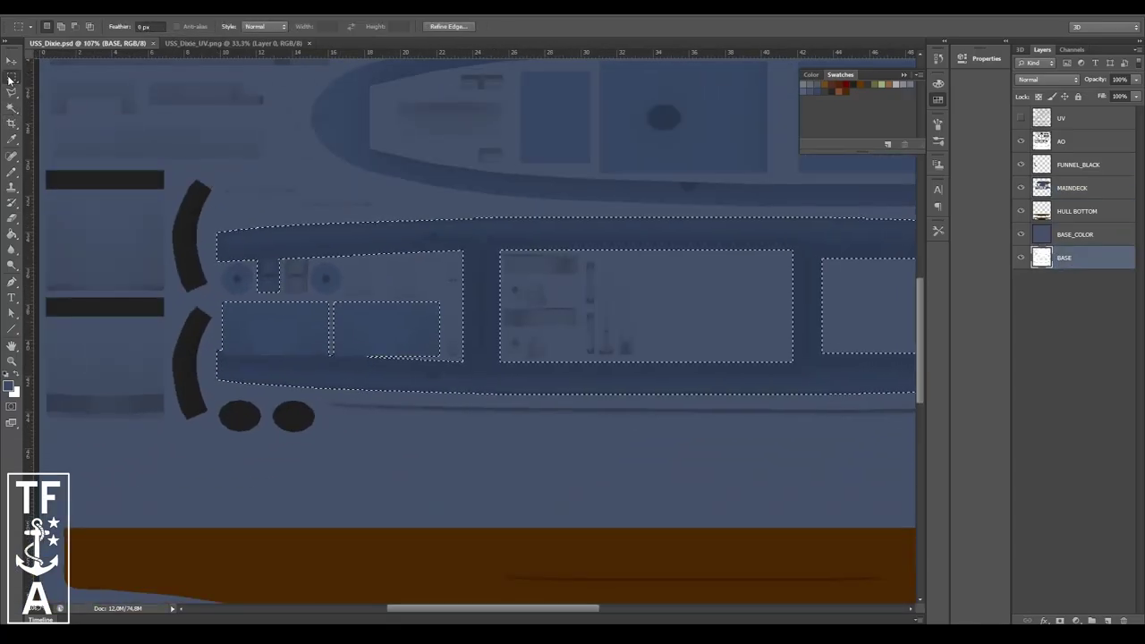
alt+scroll(239, 291, up, 3)
alt+scroll(239, 291, up, 3)
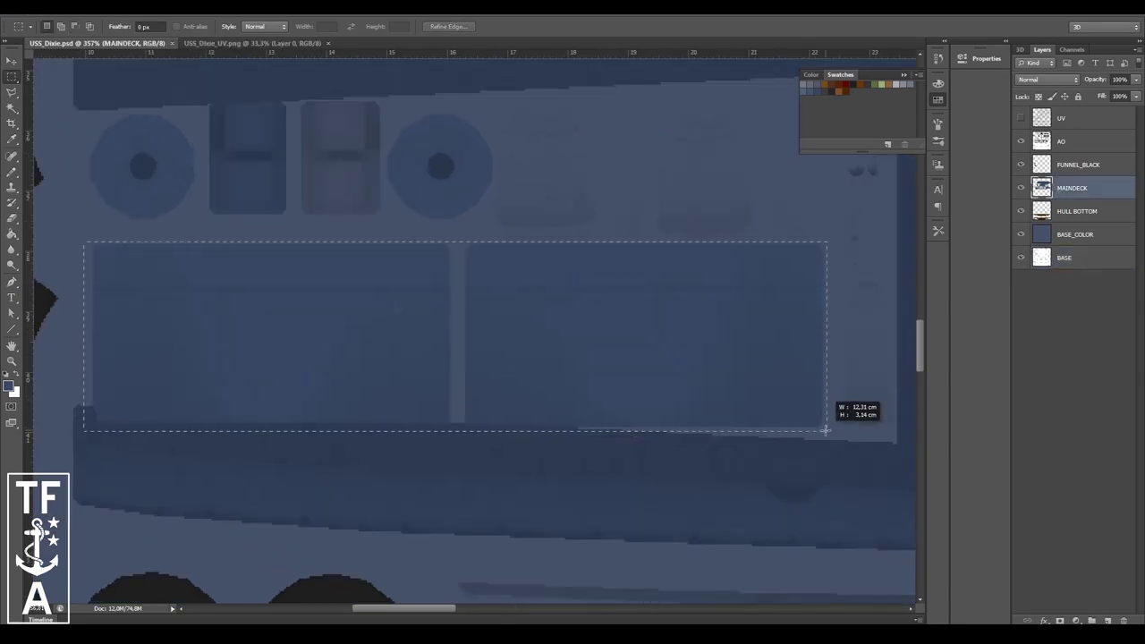
key(Delete)
key(alt+period)
key(ctrl+d)
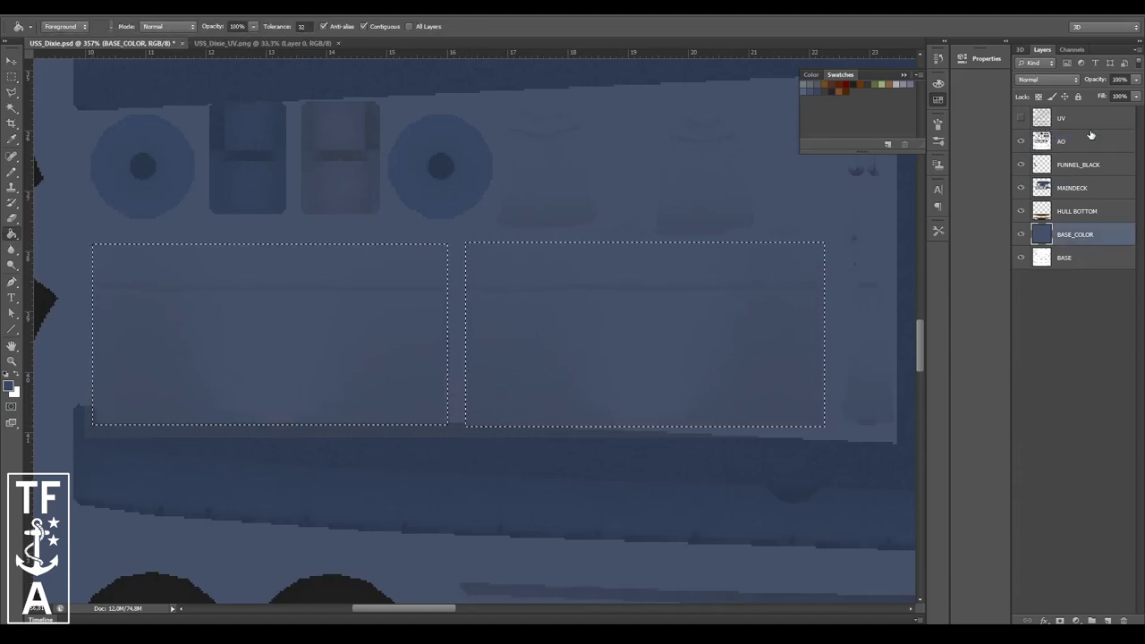
- Hide the ambient occlusion layer and show the UV wireframe over the full texture
click(1021, 140)
key(ctrl+0)
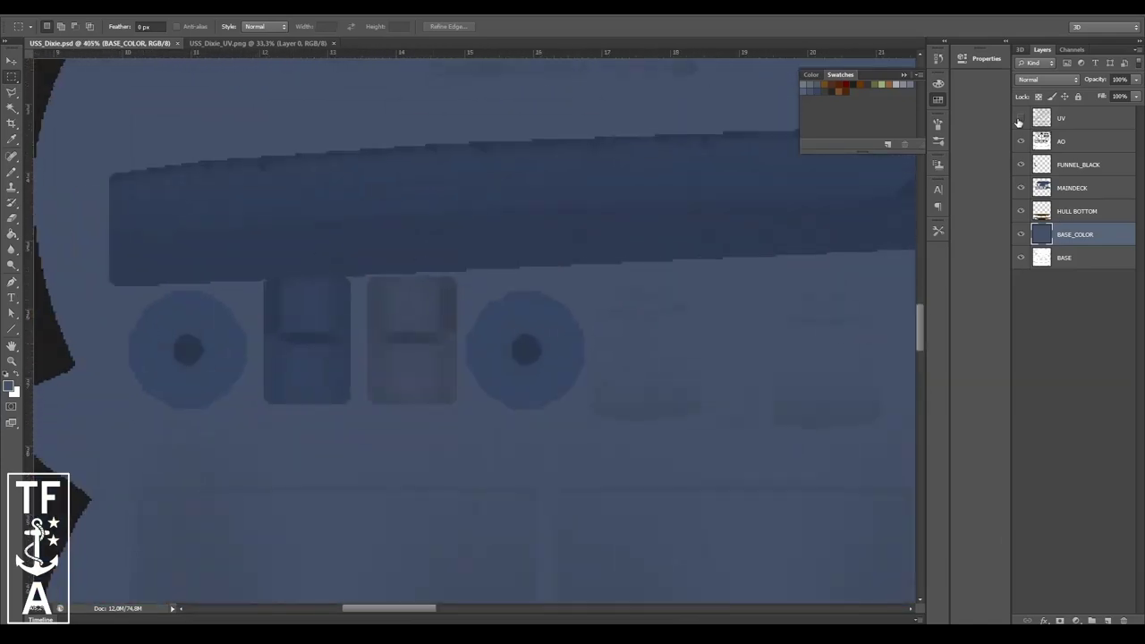
click(1020, 118)
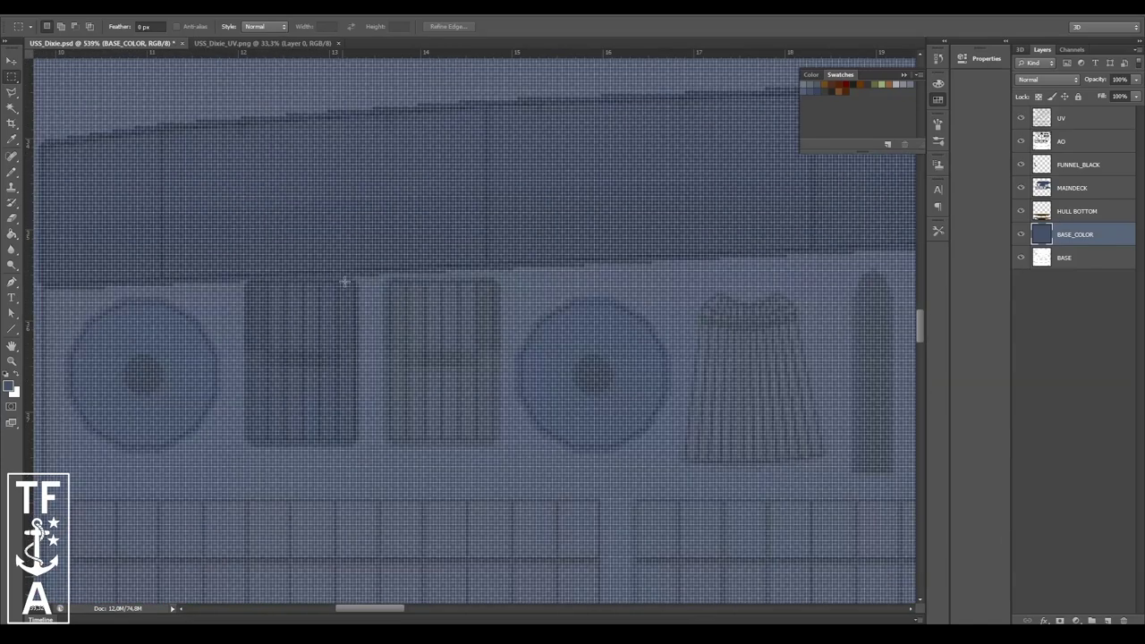
- On MAINDECK, outline the hull side band below the deck edge with the Polygonal Lasso
key(l)
drag(344, 293, 349, 290)
key(alt+bracketright)
key(alt+bracketright)
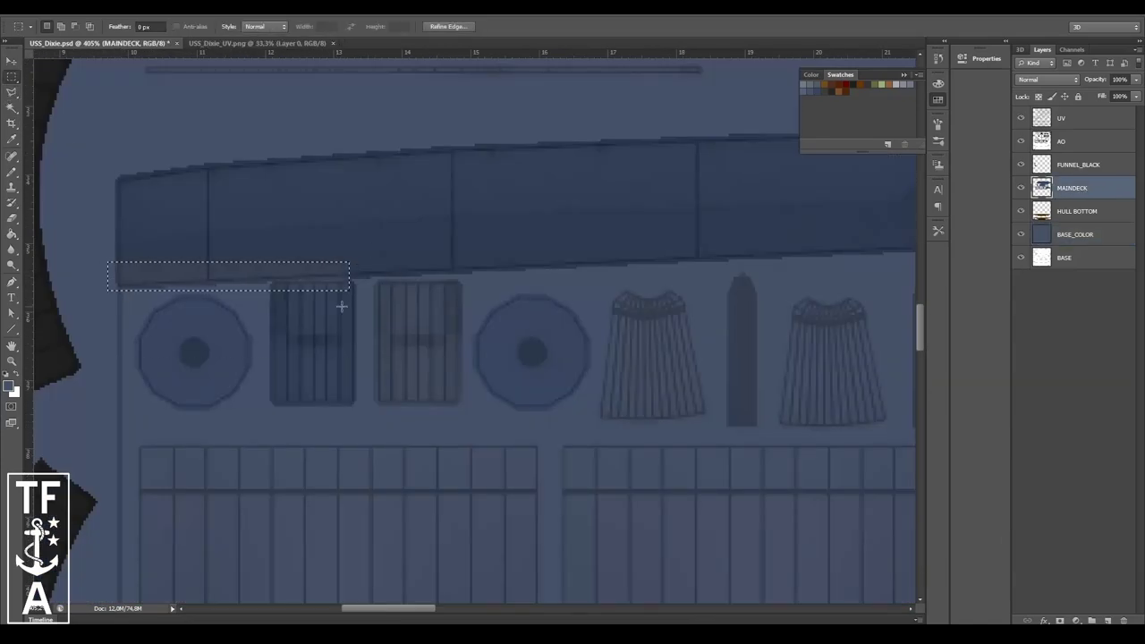
click(11, 82)
click(119, 261)
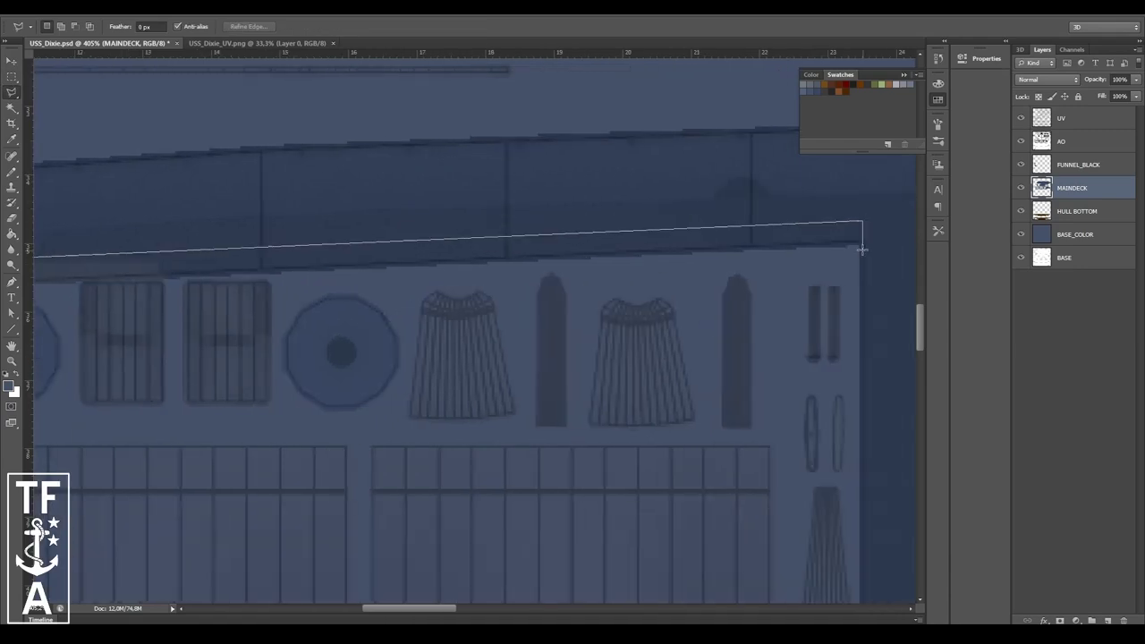
scroll(862, 403, down, 3)
click(862, 472)
scroll(537, 448, left, 3)
click(199, 427)
scroll(215, 376, up, 3)
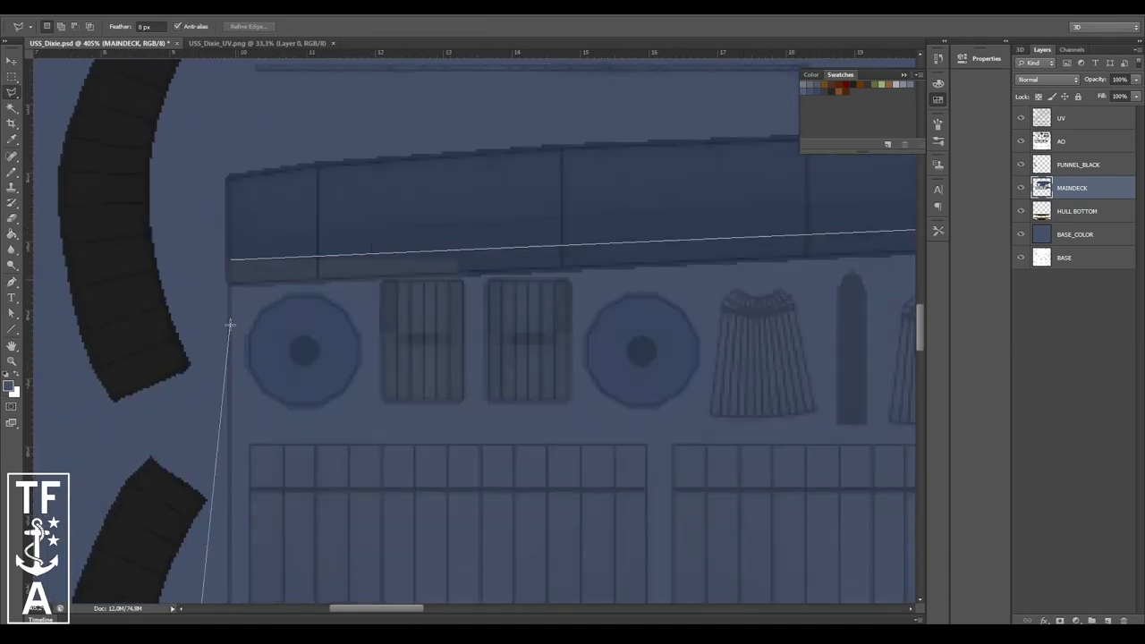
click(288, 286)
key(m)
alt+scroll(295, 241, down, 2)
key(alt+comma)
- Select the MAINDECK layer, then open SIDE PLAN.png as a new Photoshop document
ctrl+click(507, 336)
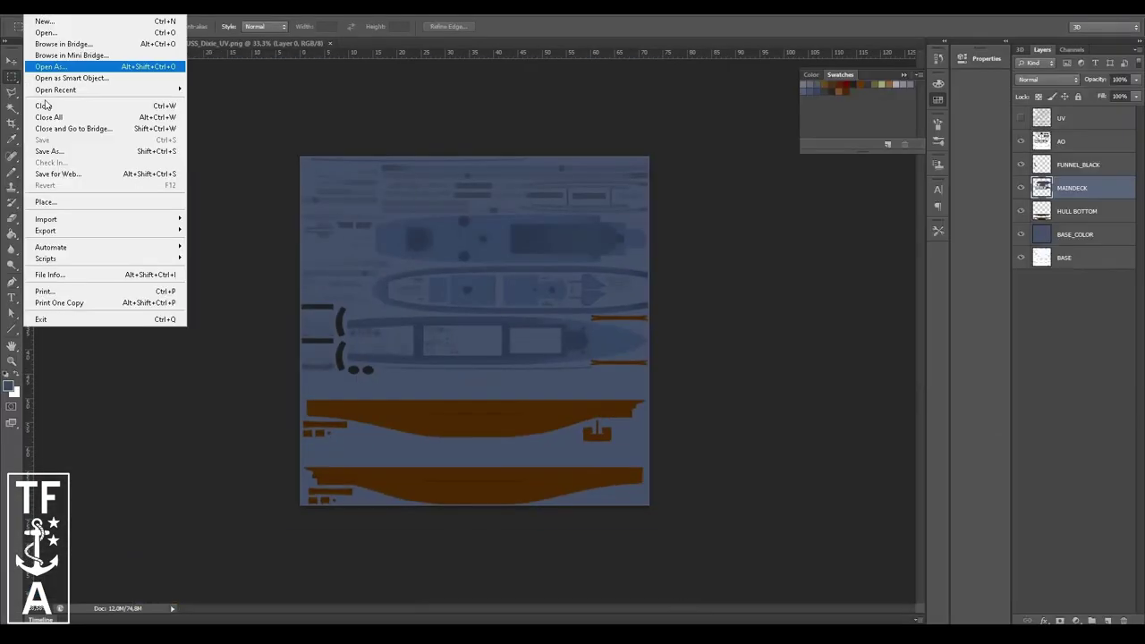
click(46, 202)
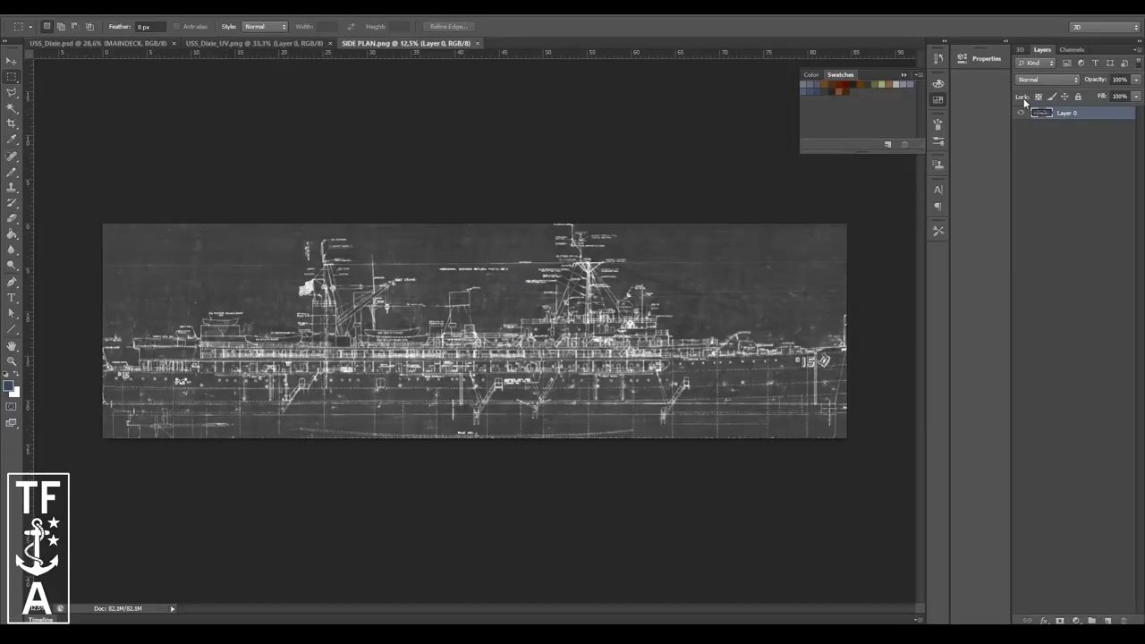
- Duplicate the blueprint layer into USS_Dixie.psd and switch to that document
right_click(1029, 112)
click(1009, 140)
click(565, 238)
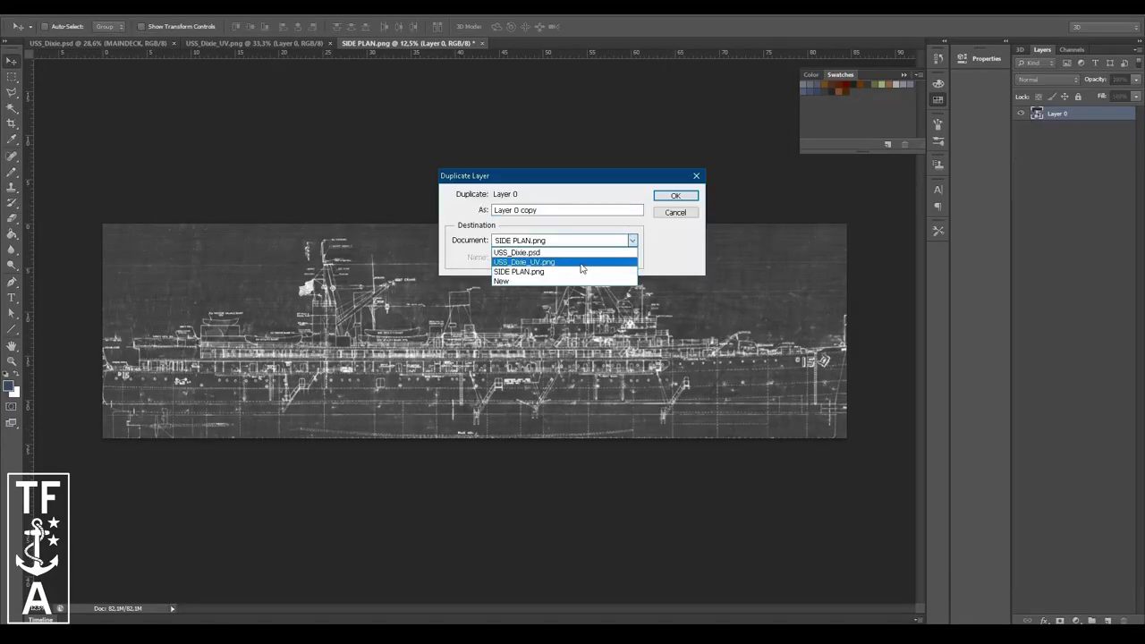
click(525, 251)
click(675, 195)
click(88, 43)
- Resize the copied blueprint and move it down over the hull side strip
key(ctrl+t)
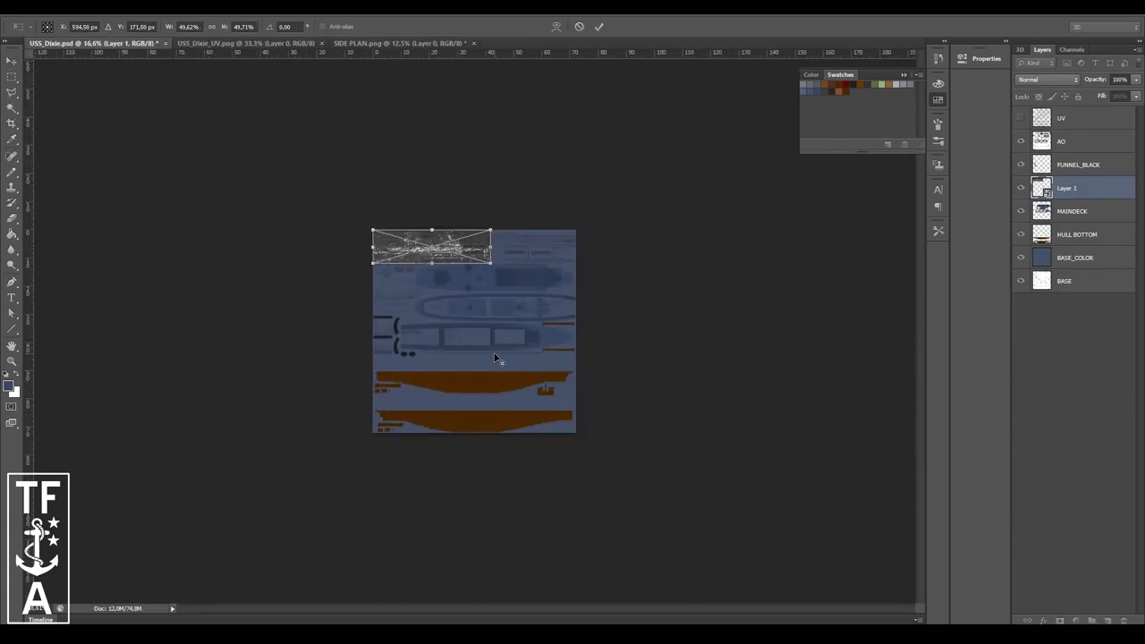
key(Return)
drag(418, 150, 463, 491)
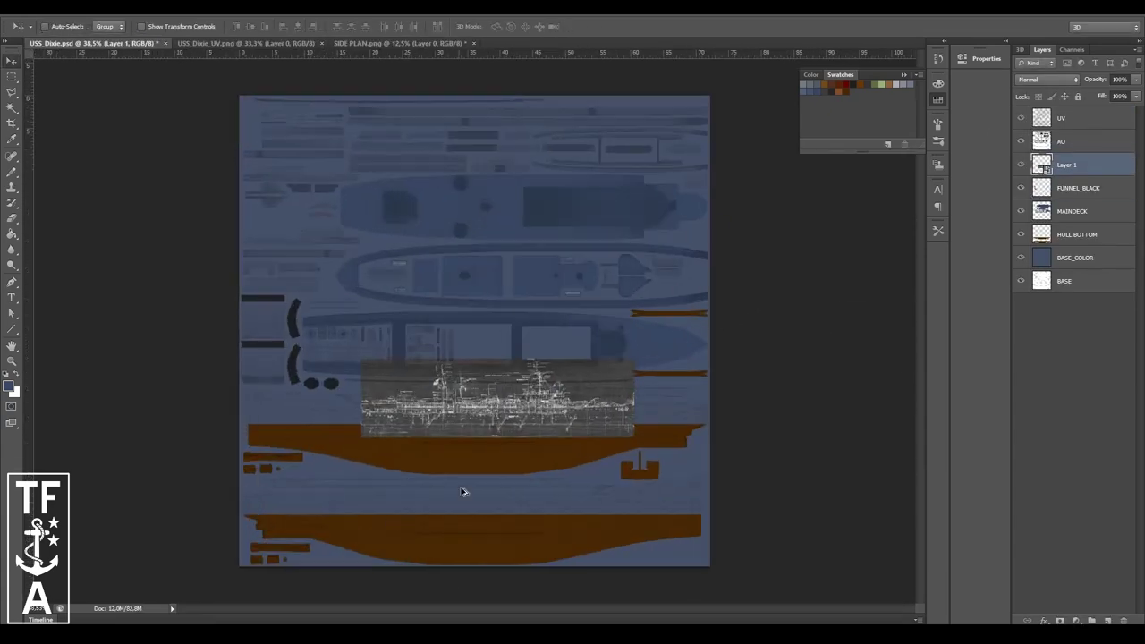
key(ctrl+t)
alt+scroll(462, 491, up, 3)
alt+scroll(541, 356, up, 2)
alt+scroll(540, 356, up, 3)
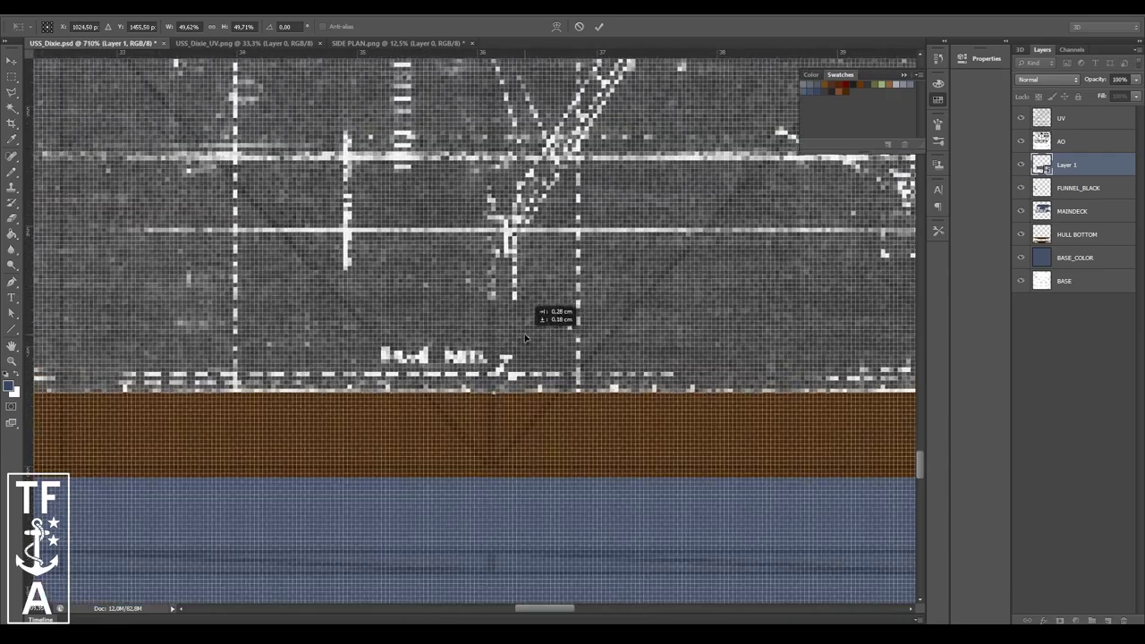
alt+scroll(541, 356, down, 6)
- Stretch the blueprint across the hull strip and nudge it into alignment
drag(767, 409, 703, 417)
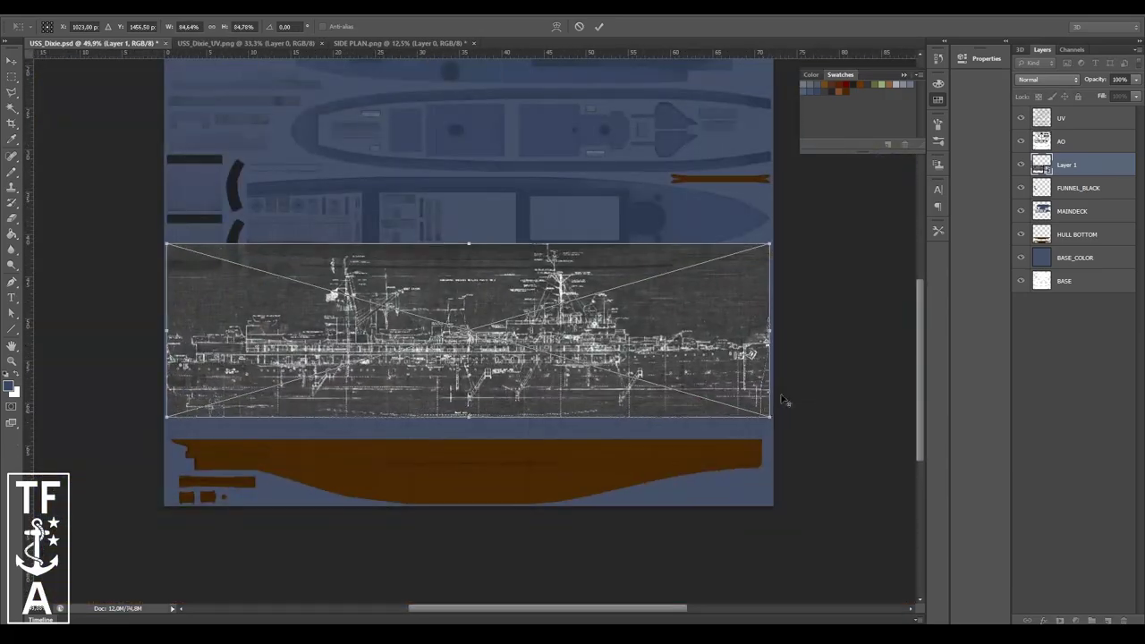
alt+scroll(703, 358, up, 3)
alt+scroll(680, 268, up, 2)
alt+scroll(656, 125, down, 5)
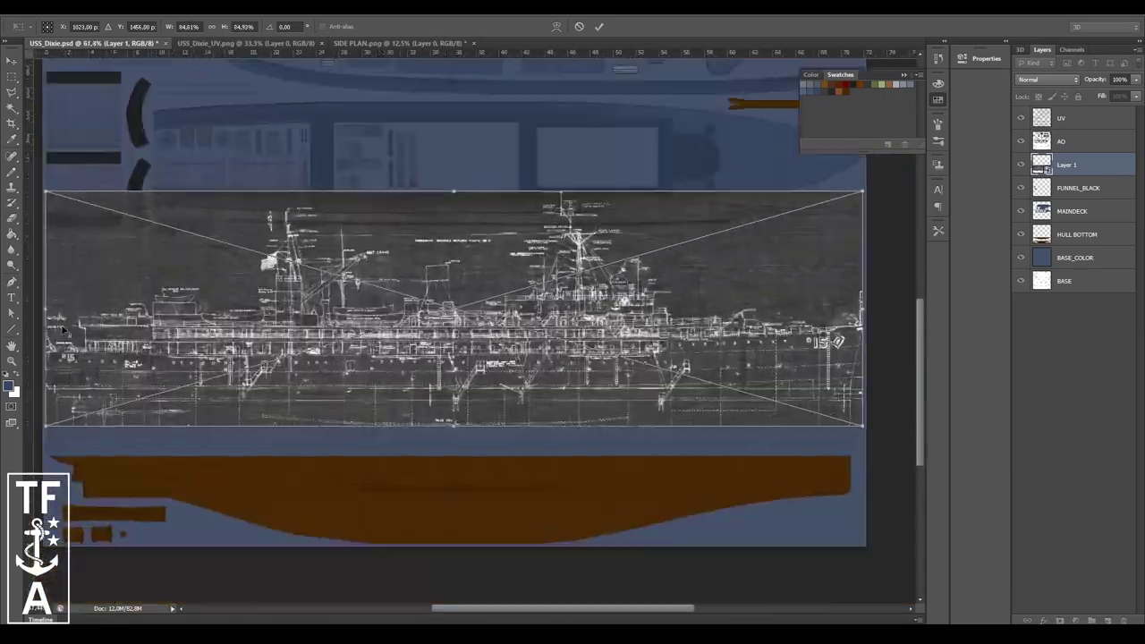
alt+scroll(219, 117, up, 4)
alt+scroll(219, 117, up, 2)
drag(222, 114, 220, 112)
alt+scroll(537, 233, down, 6)
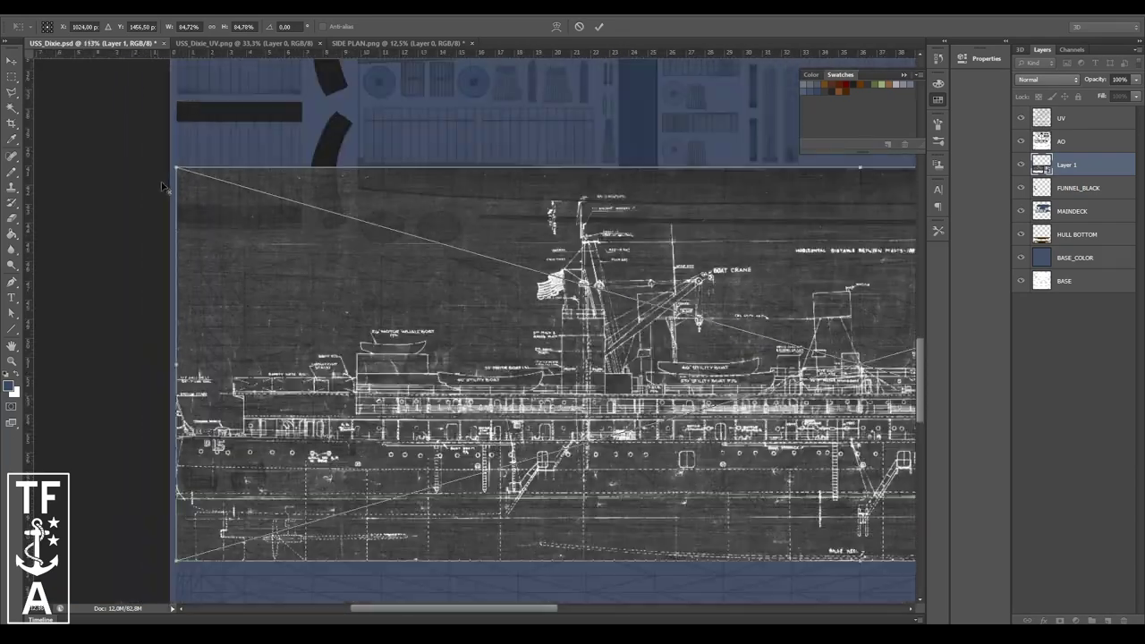
key(Return)
drag(562, 263, 563, 338)
drag(301, 362, 301, 345)
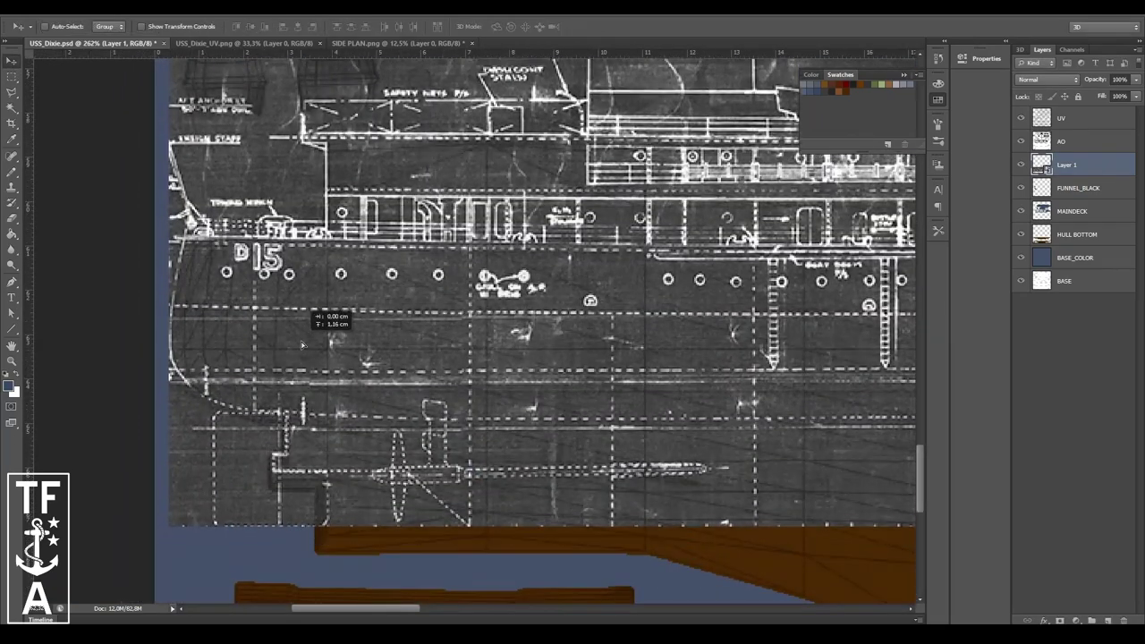
- Fade the blueprint Layer 1 to about 11% opacity
click(1137, 79)
drag(1133, 95, 1079, 98)
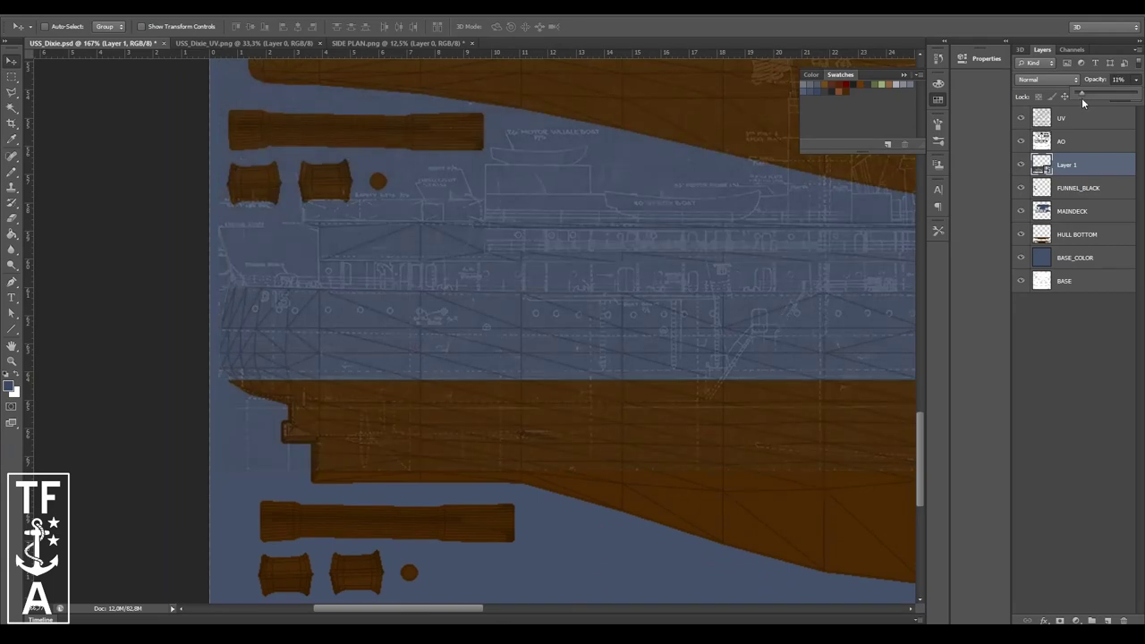
alt+scroll(784, 332, down, 3)
alt+scroll(799, 328, up, 5)
- On FUNNEL_BLACK, draw a small ellipse porthole dot on the hull
click(1064, 187)
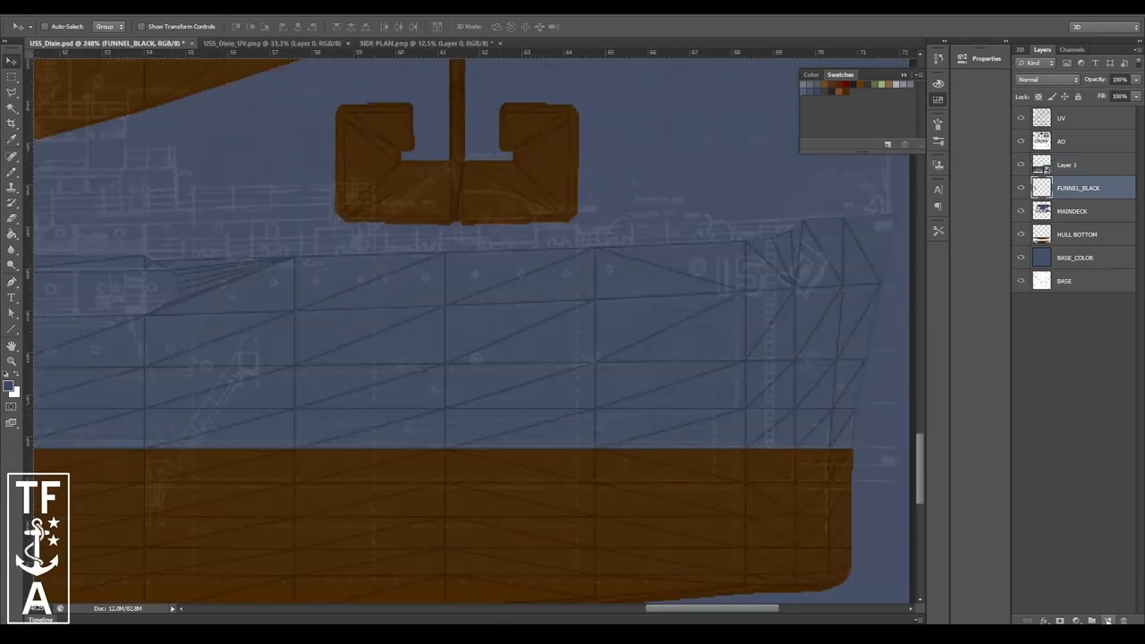
alt+scroll(615, 284, up, 2)
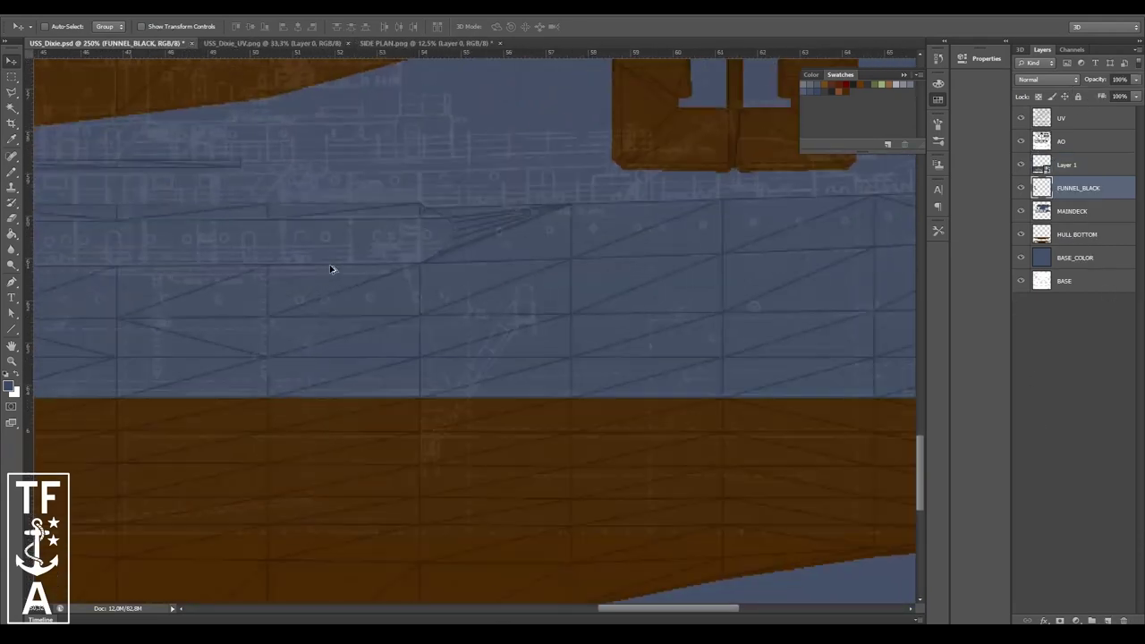
right_click(12, 329)
click(62, 351)
alt+scroll(453, 405, up, 3)
alt+scroll(465, 376, up, 3)
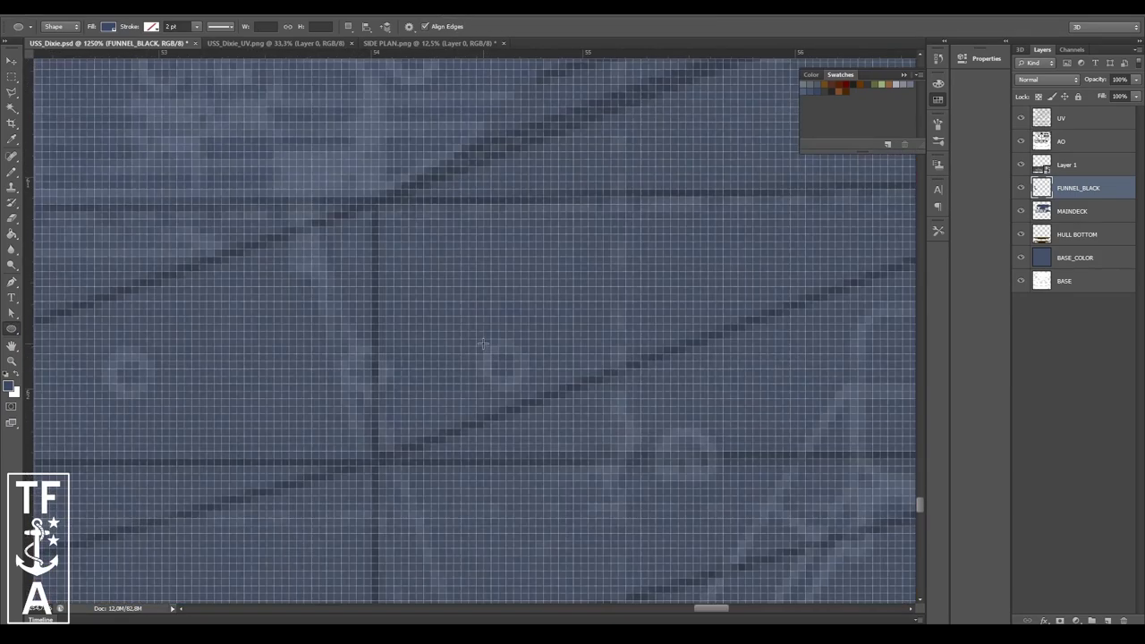
drag(529, 381, 530, 382)
alt+scroll(501, 366, down, 2)
- Give the porthole dot a dark fill and a blue-grey stroke
double_click(1042, 188)
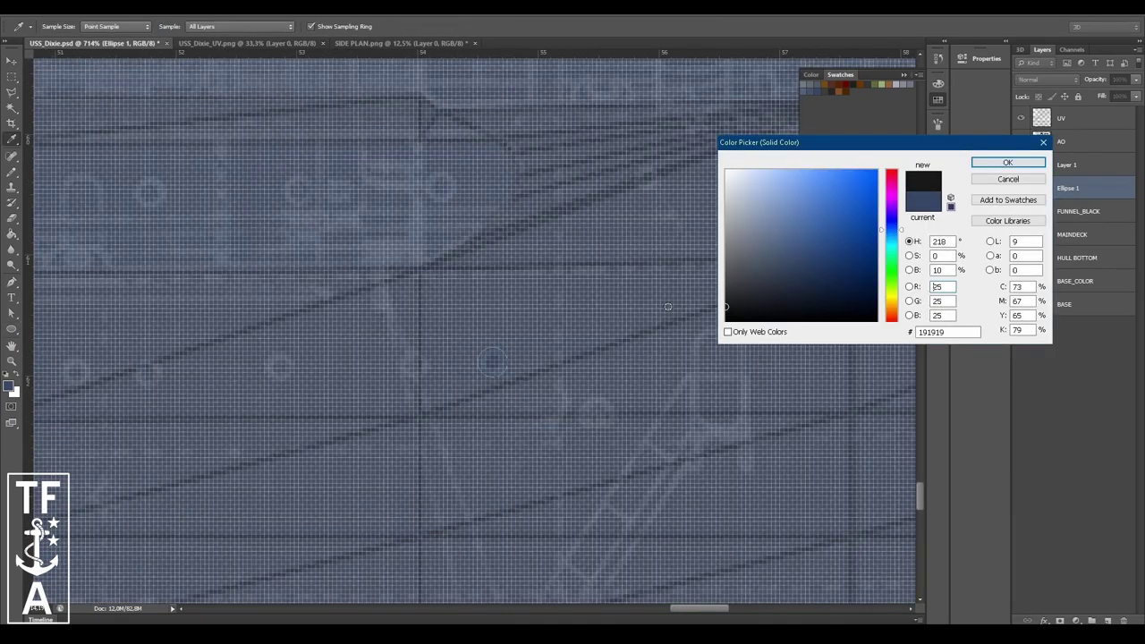
click(1008, 162)
right_click(1093, 178)
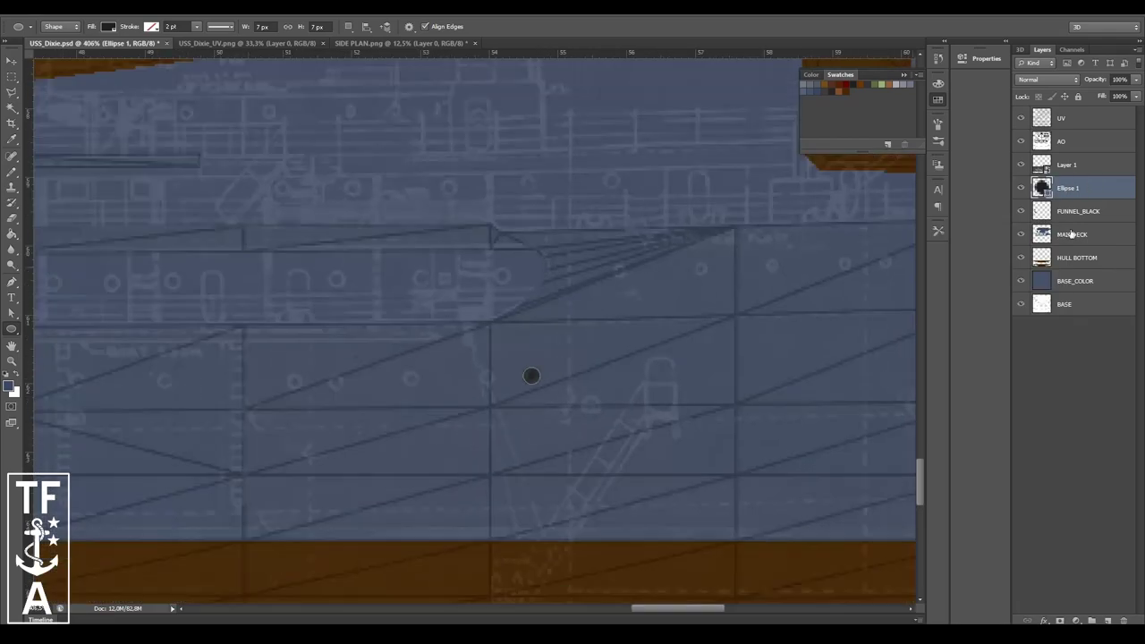
click(760, 224)
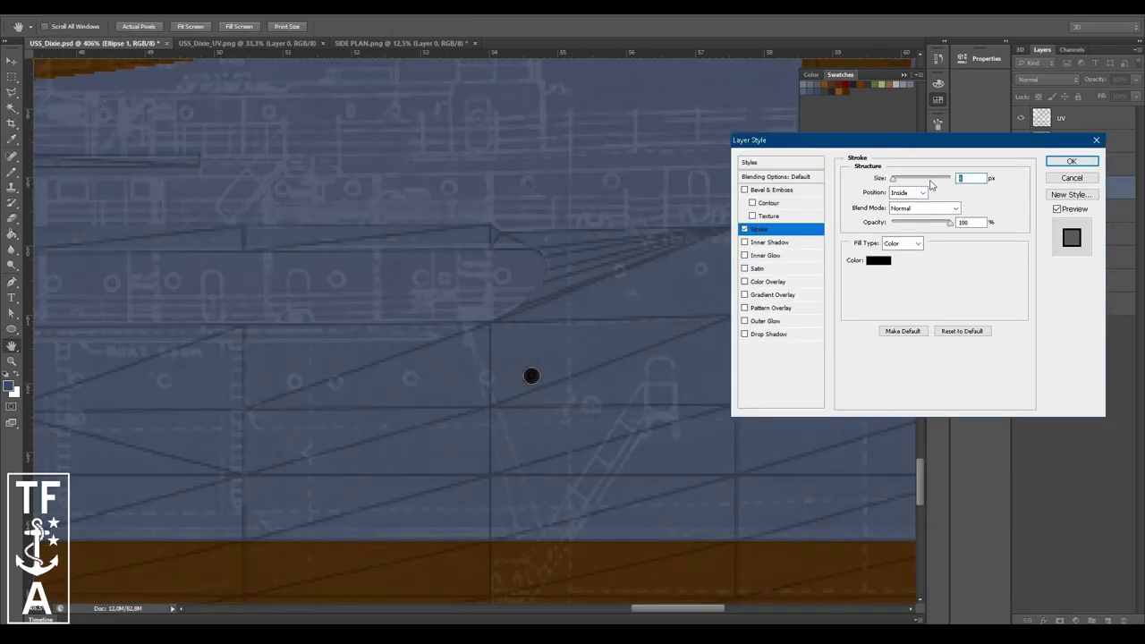
click(879, 258)
click(1007, 162)
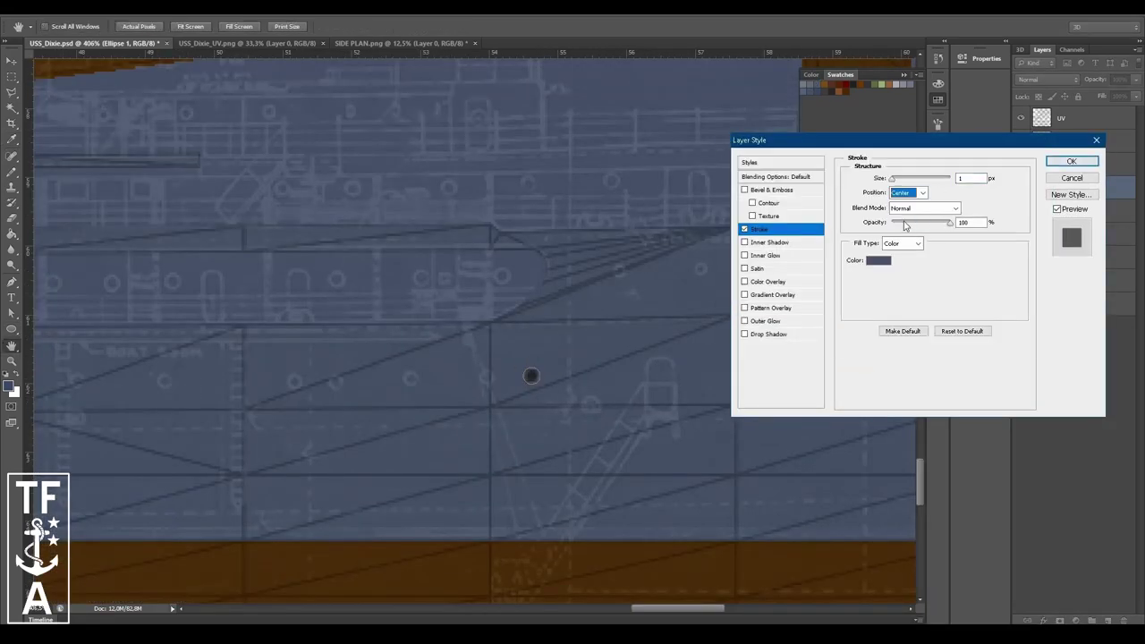
click(1071, 165)
- Set the stroke position to Inside, bake the effect into the dot, and show Layer 1
double_click(1088, 186)
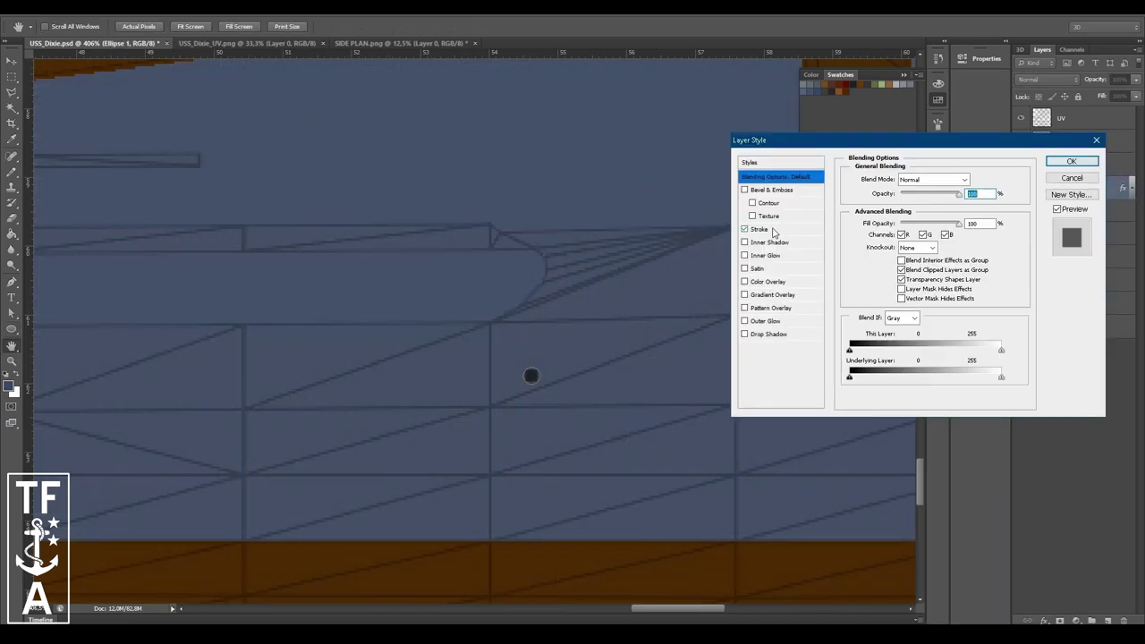
click(760, 229)
click(921, 192)
click(904, 215)
click(1072, 161)
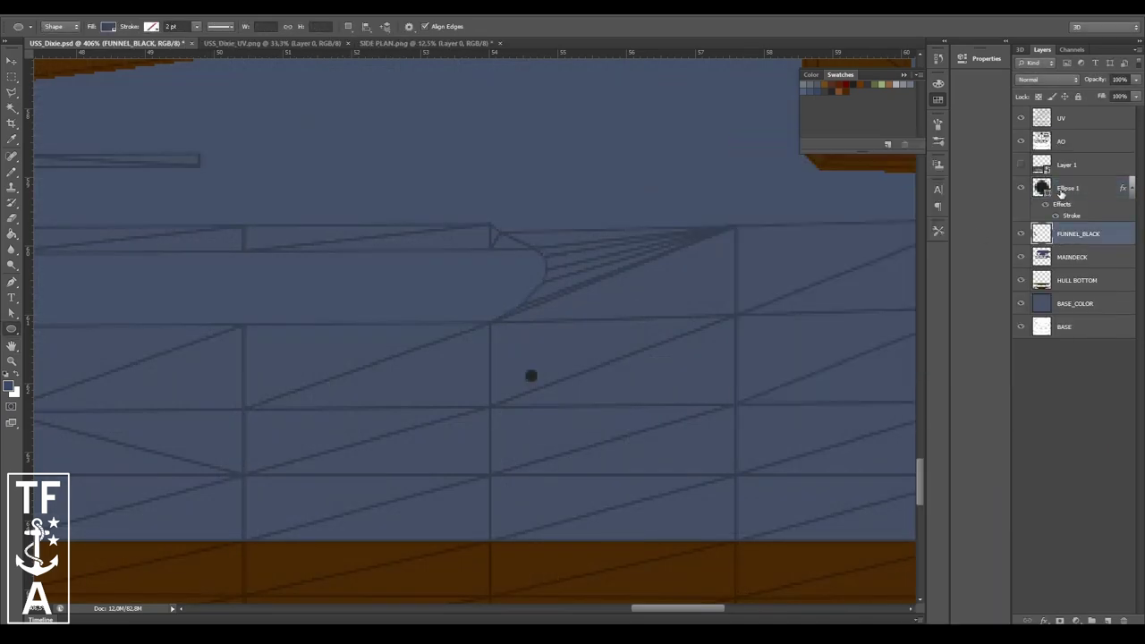
right_click(1079, 172)
click(949, 314)
click(1021, 165)
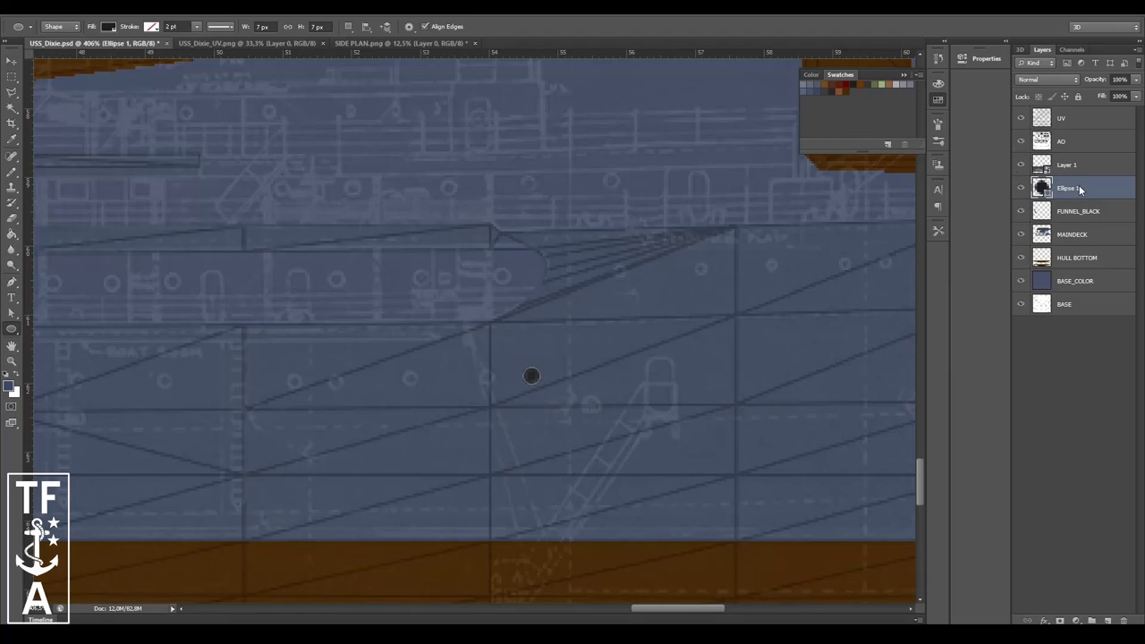
- Copy the porthole dot onto the first blueprint porthole positions along the hull
key(m)
drag(453, 306, 593, 405)
key(v)
alt+scroll(533, 376, up, 1)
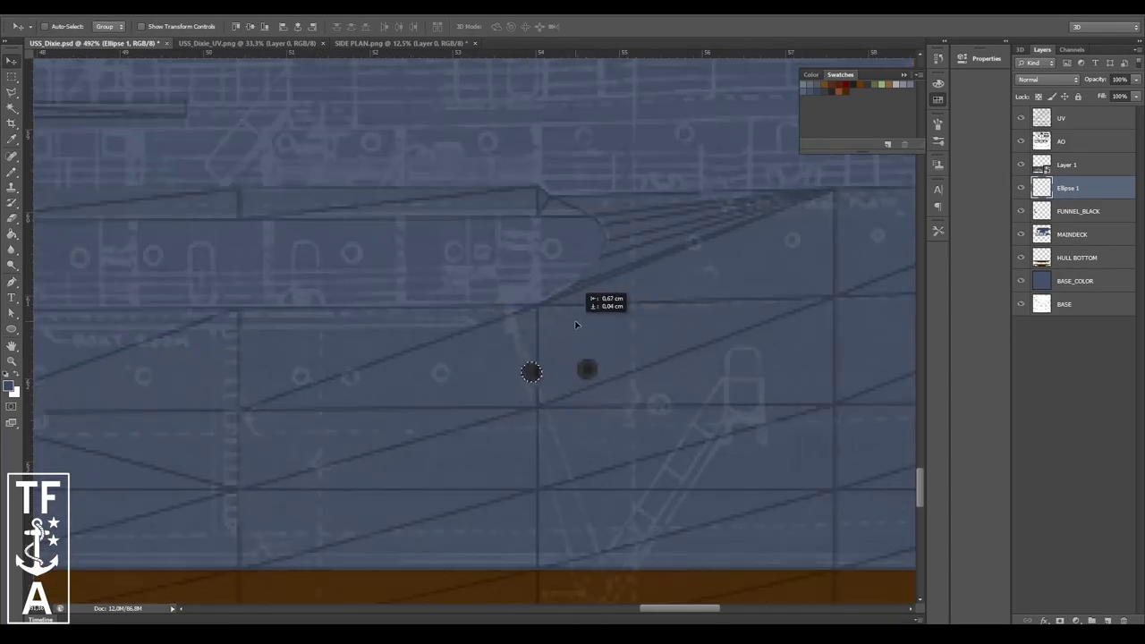
alt+drag(507, 332, 404, 327)
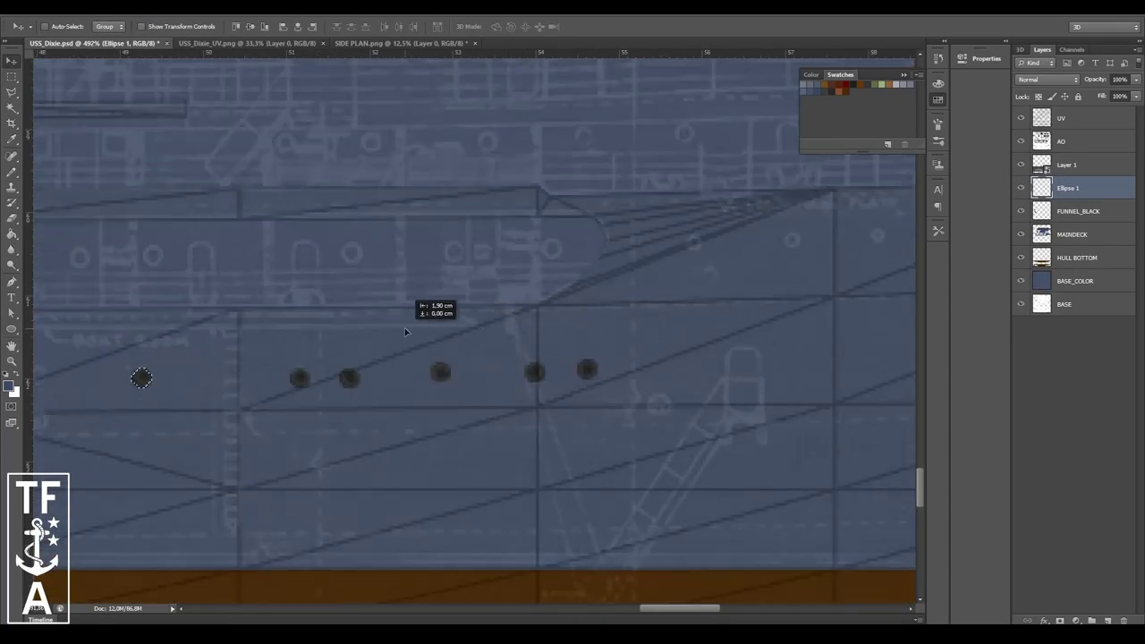
alt+scroll(404, 327, down, 1)
mouse_move(591, 349)
alt+mouse_down()
mouse_move(564, 335)
mouse_move(418, 332)
alt+mouse_up()
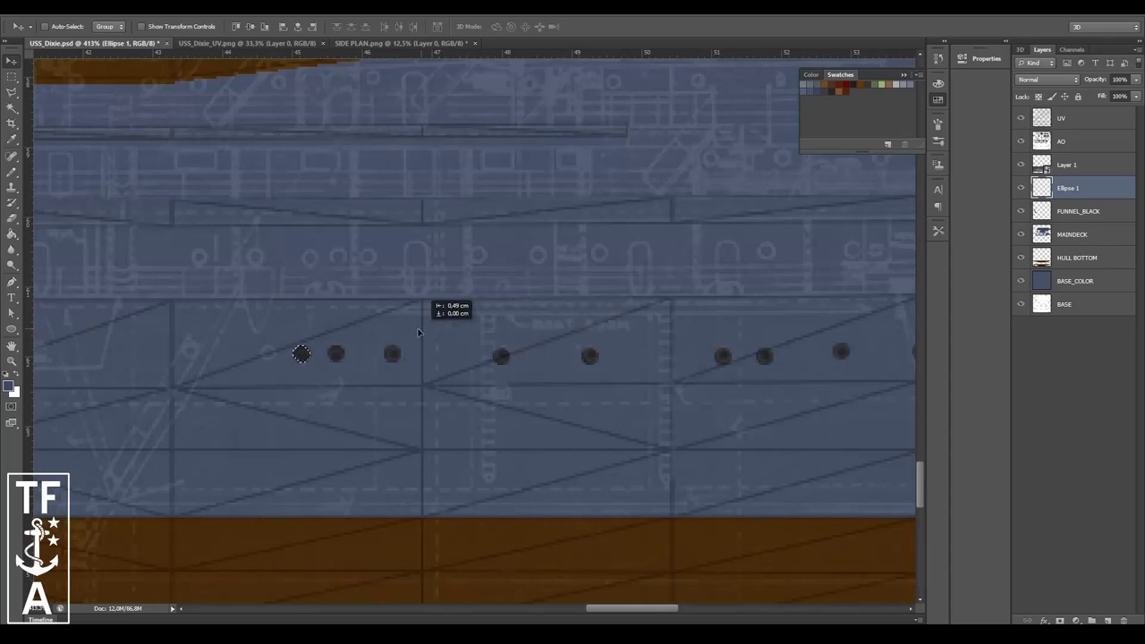
alt+scroll(336, 328, down, 1)
ctrl+scroll(269, 340, left, 5)
alt+drag(336, 327, 462, 328)
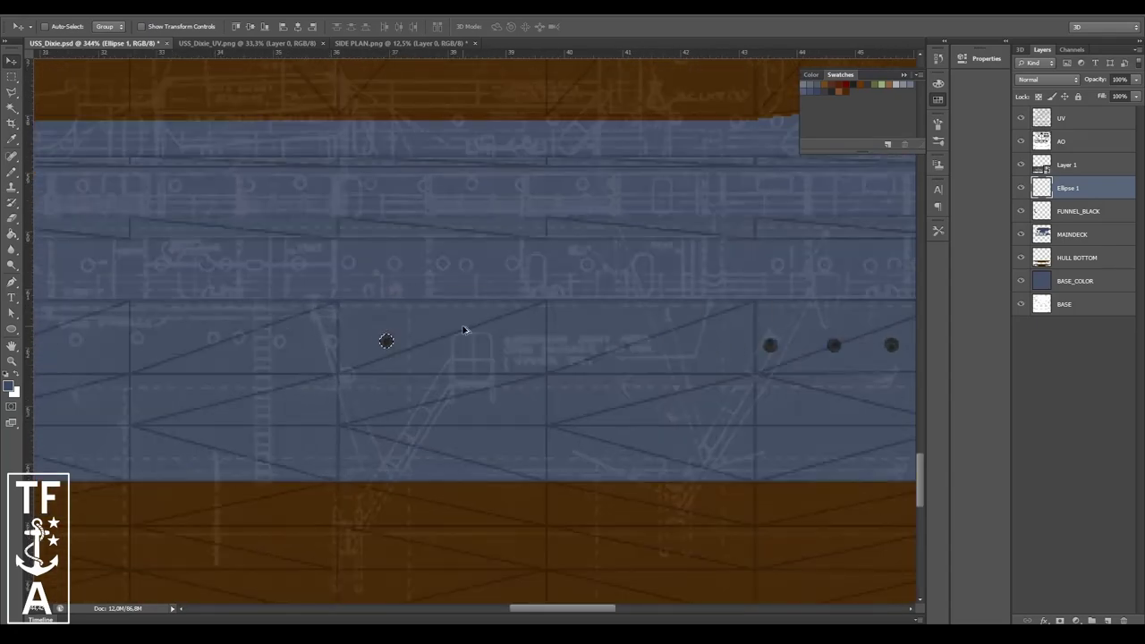
alt+drag(377, 320, 379, 311)
- Place more dot copies on the remaining blueprint portholes toward the bow
alt+scroll(378, 318, down, 3)
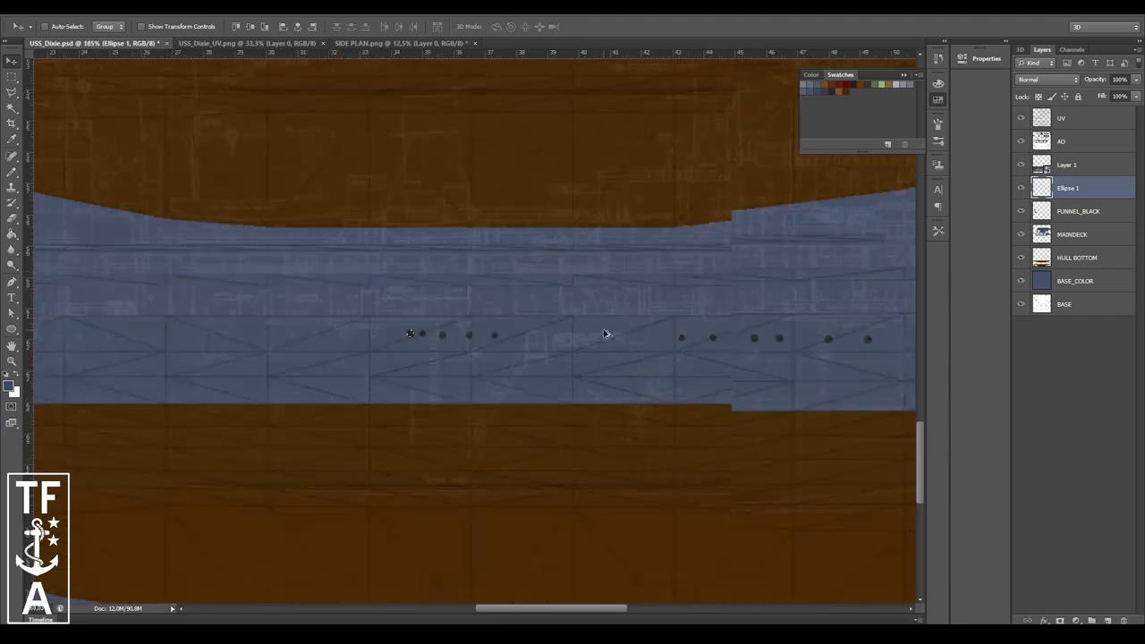
alt+scroll(606, 332, up, 4)
mouse_move(480, 360)
alt+mouse_down()
mouse_move(412, 371)
mouse_move(340, 360)
mouse_move(301, 340)
alt+mouse_up()
alt+scroll(302, 340, down, 3)
alt+scroll(467, 328, up, 2)
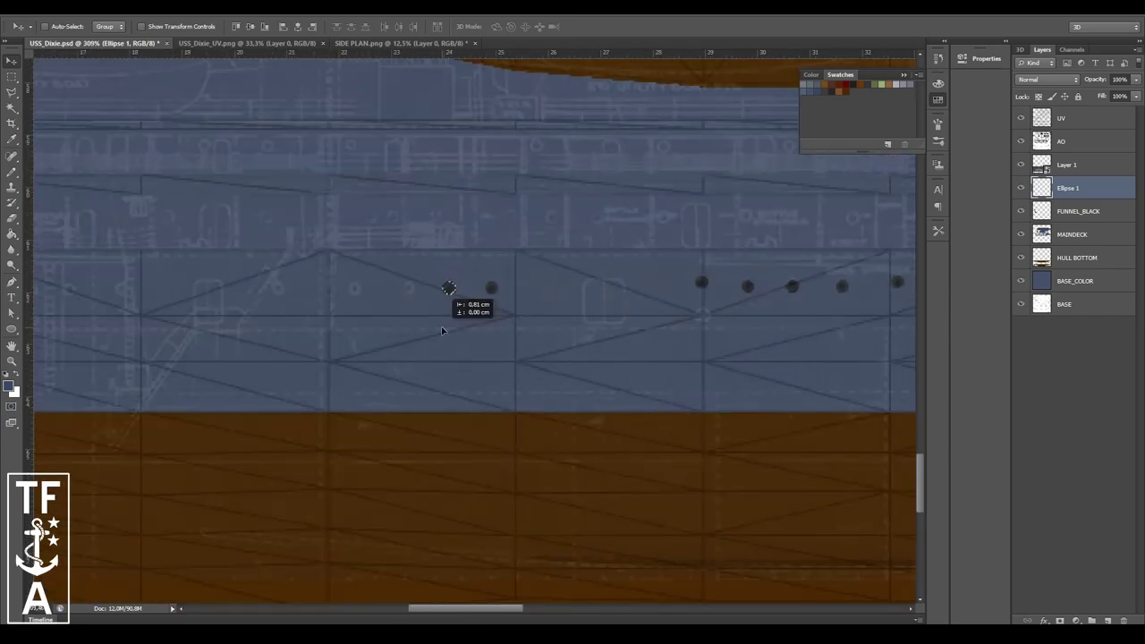
alt+drag(327, 332, 491, 359)
alt+scroll(492, 358, up, 1)
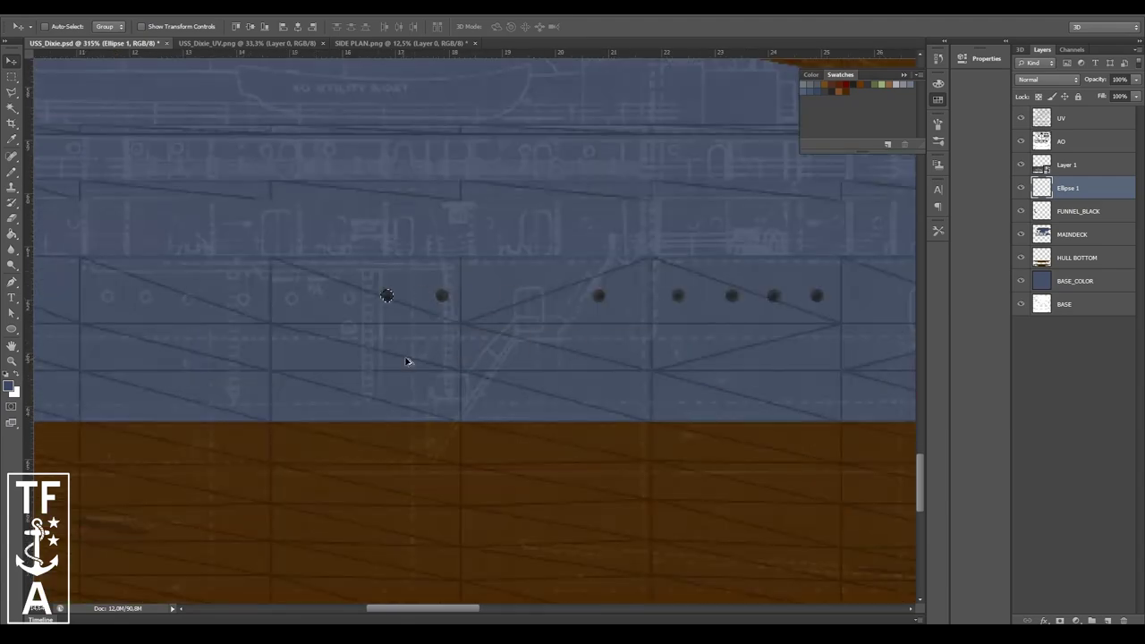
alt+drag(316, 356, 279, 383)
alt+scroll(470, 380, up, 3)
alt+scroll(627, 361, down, 1)
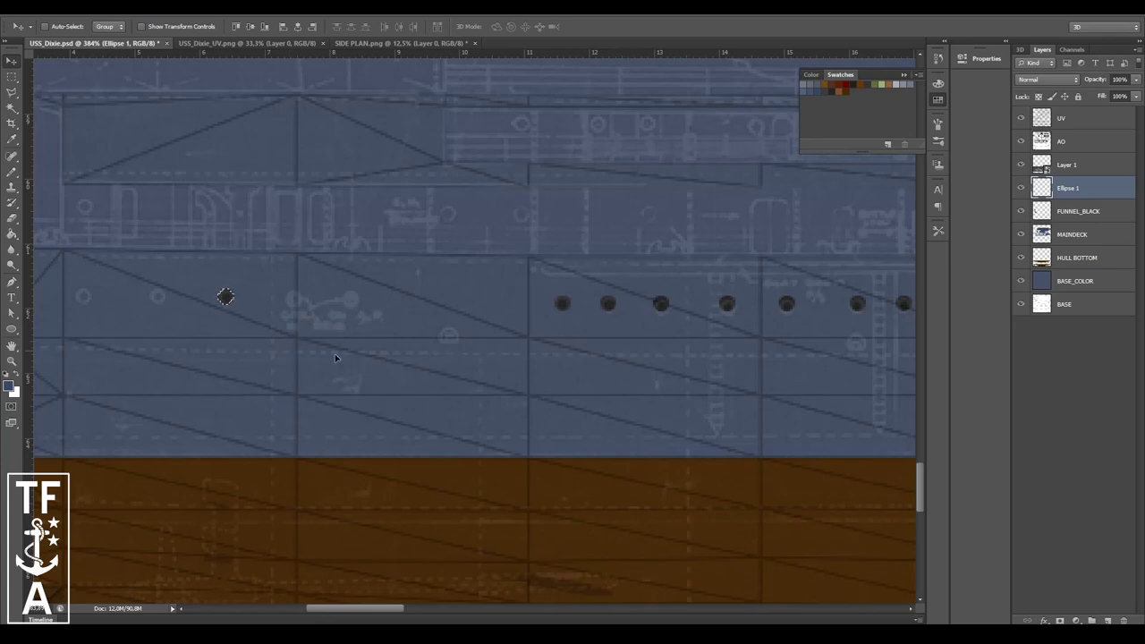
alt+scroll(334, 358, down, 2)
alt+scroll(719, 348, up, 2)
mouse_move(656, 387)
alt+mouse_down()
mouse_move(502, 384)
mouse_move(583, 386)
alt+mouse_up()
alt+scroll(238, 378, down, 3)
alt+scroll(238, 378, down, 1)
alt+scroll(604, 398, up, 4)
alt+scroll(605, 398, up, 1)
- Delete the misplaced dots on the upper strake
key(m)
drag(374, 286, 529, 348)
key(Delete)
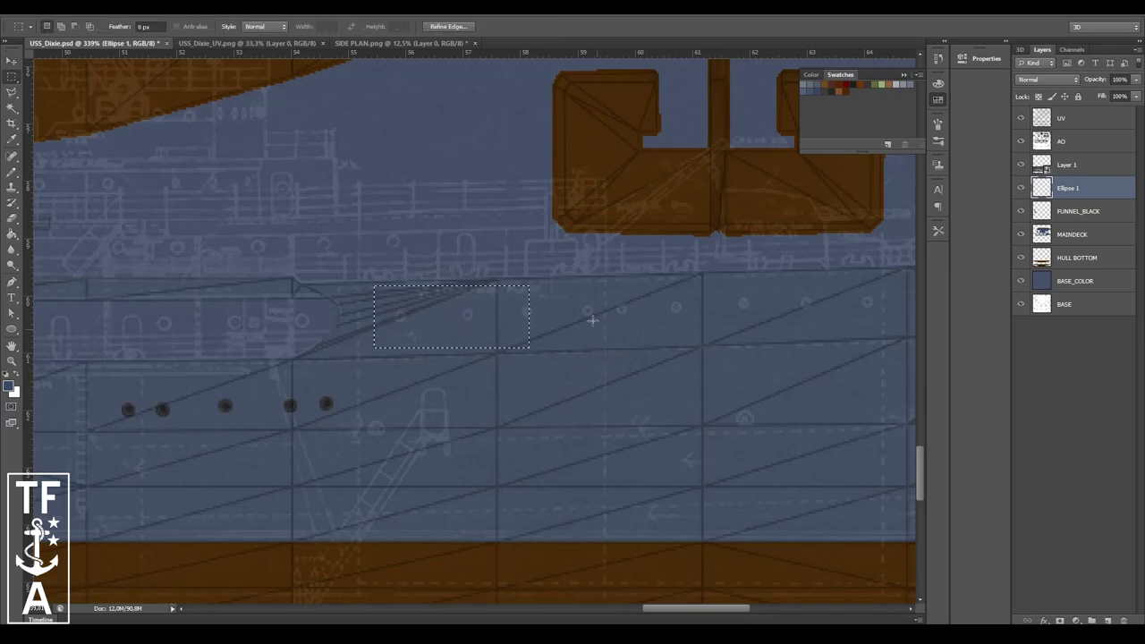
key(ctrl+d)
- Draw a new dark grey porthole circle on the upper strake
key(u)
key(shift+u)
alt+scroll(479, 322, up, 5)
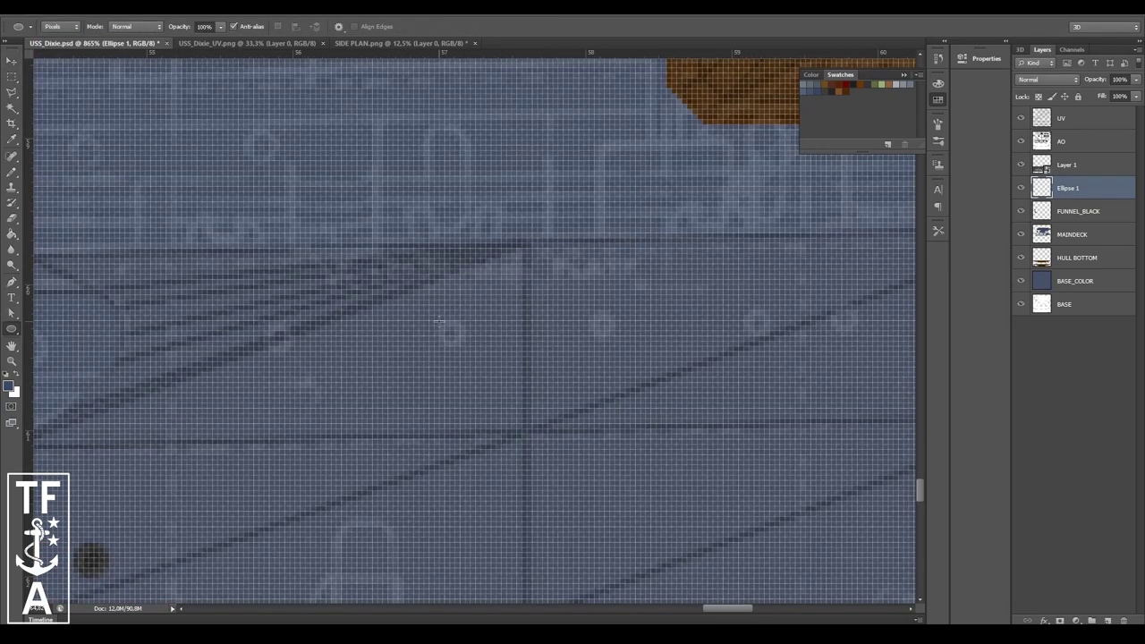
click(10, 387)
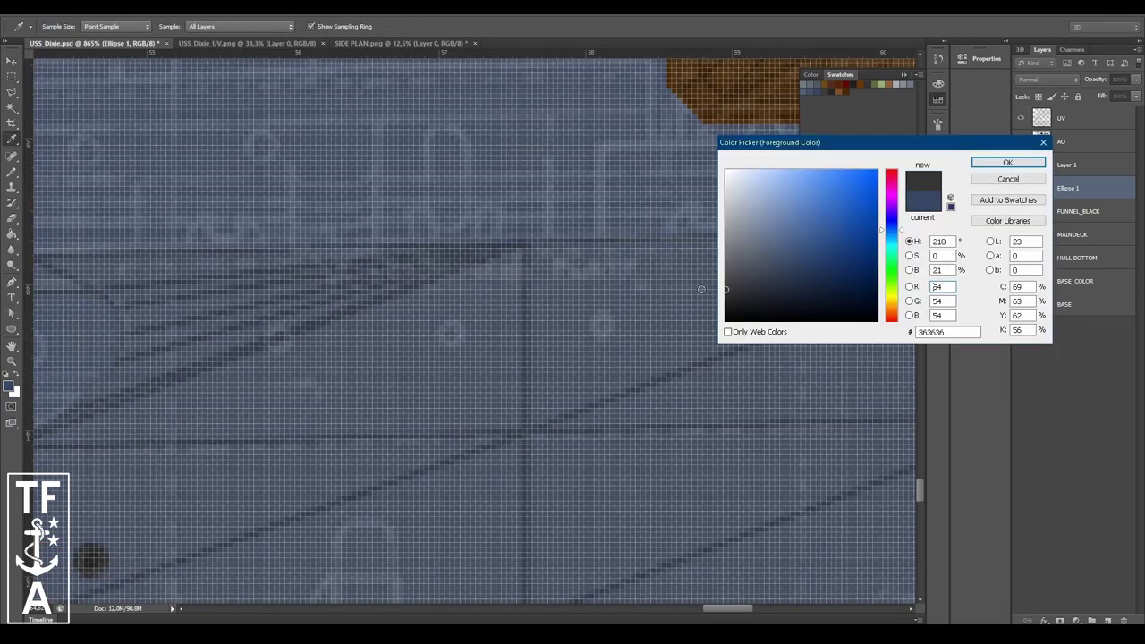
click(1014, 165)
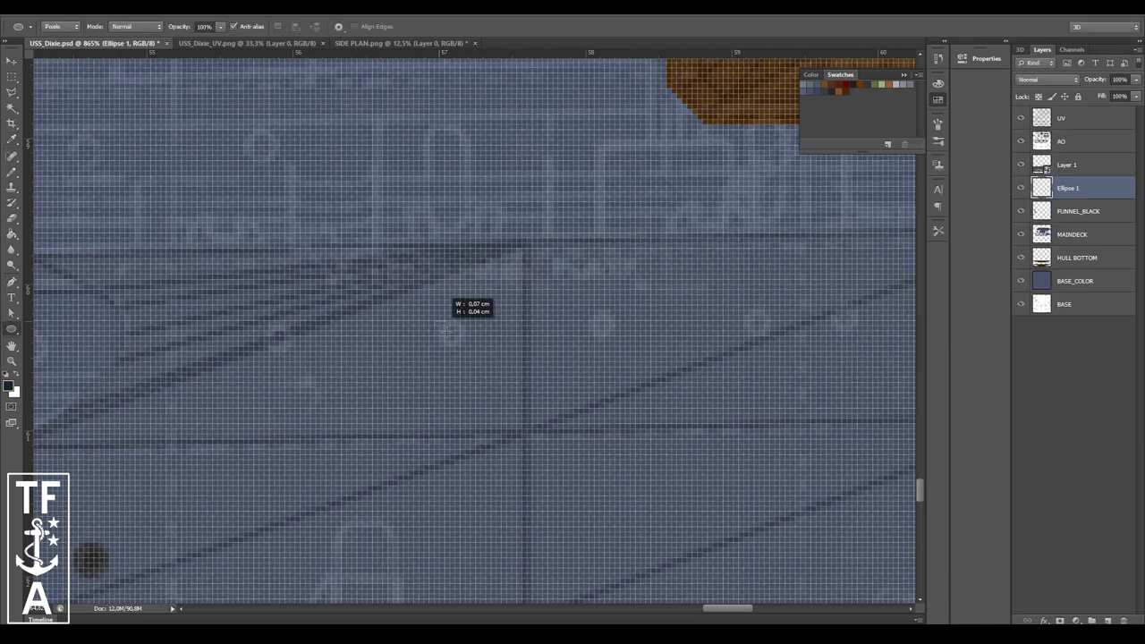
alt+scroll(465, 343, down, 3)
mouse_move(445, 332)
mouse_down()
mouse_move(466, 343)
mouse_move(376, 318)
mouse_up()
- Duplicate the dark grey circle along the upper strake's portholes
key(v)
alt+scroll(465, 344, up, 3)
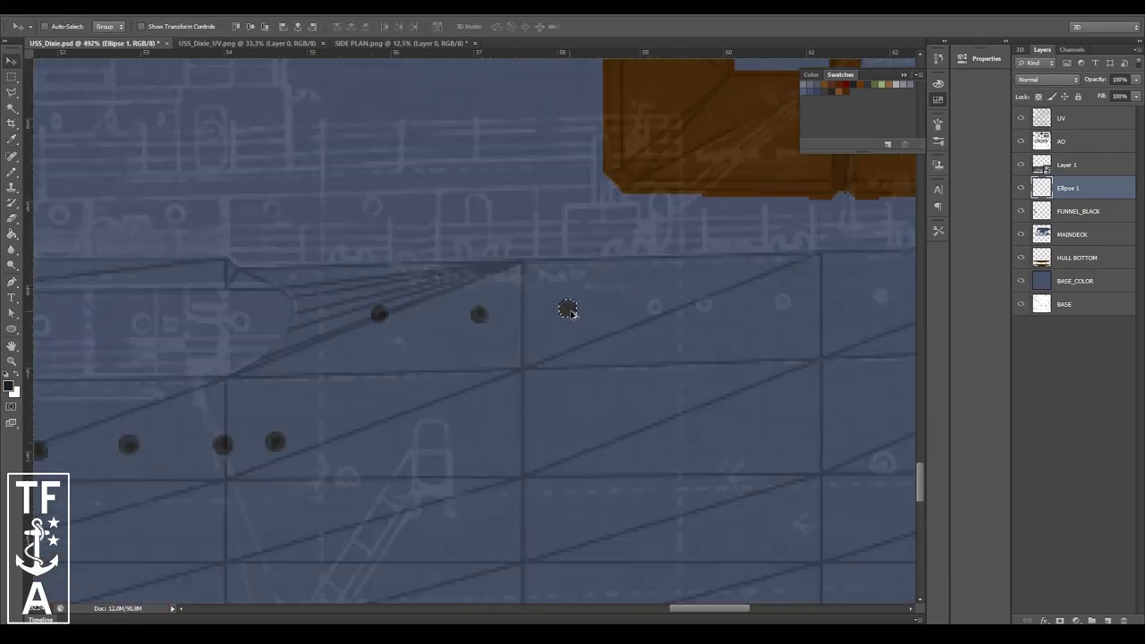
alt+drag(568, 309, 652, 310)
mouse_move(653, 310)
alt+mouse_down()
mouse_move(785, 298)
mouse_move(415, 307)
alt+mouse_up()
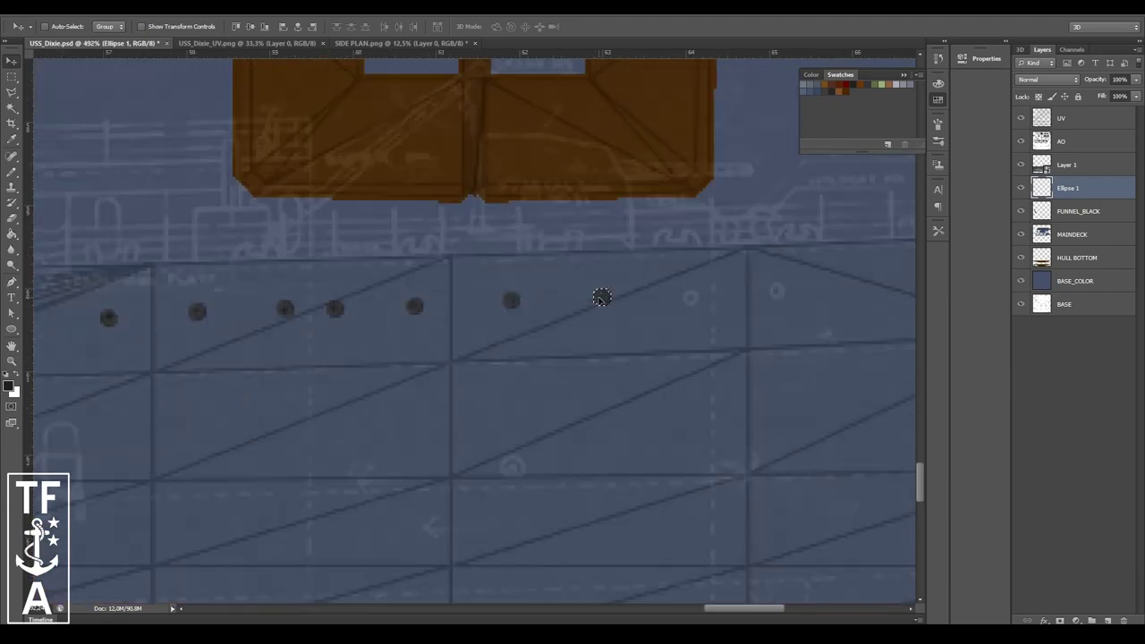
alt+drag(602, 298, 779, 289)
alt+scroll(593, 340, down, 4)
alt+scroll(205, 399, up, 1)
alt+scroll(613, 368, down, 2)
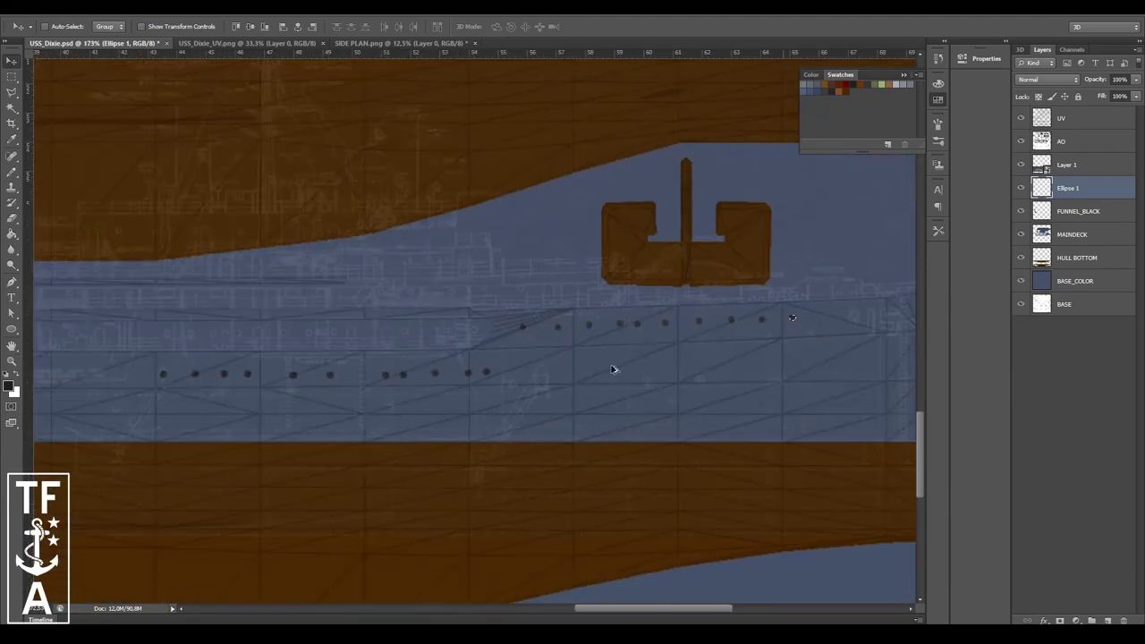
alt+scroll(613, 369, down, 3)
- Hide the UV wireframe and blueprint layers
click(1021, 117)
click(1021, 164)
alt+scroll(619, 273, down, 2)
- Confirm the PORTHOLES layer name, then show and select the blueprint layer again
key(m)
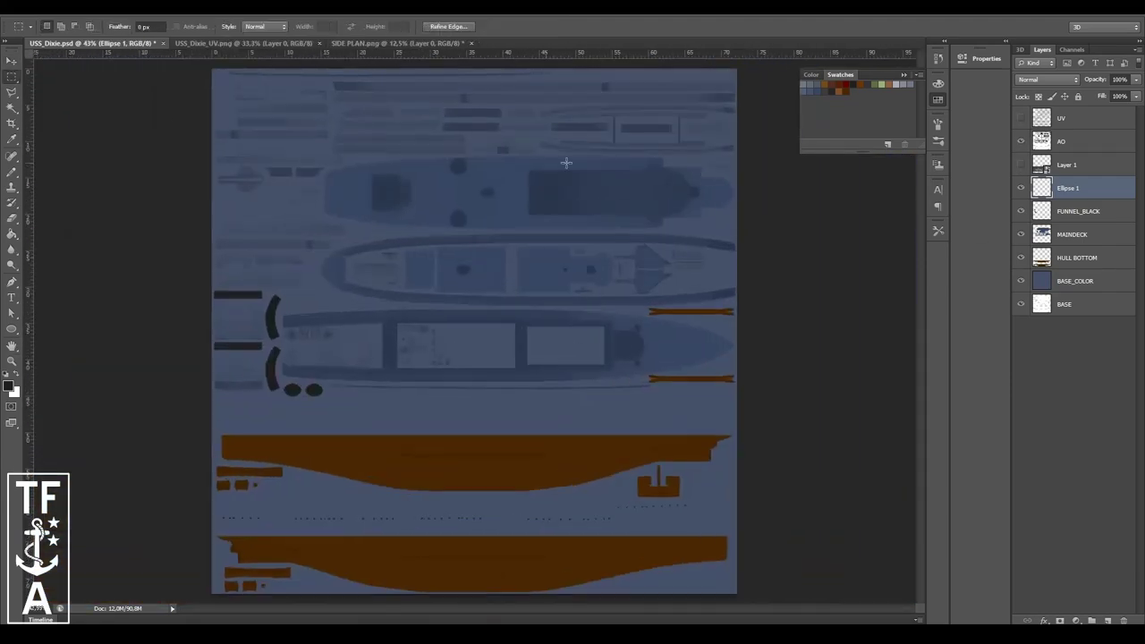
text(PORTHOLES)
key(Return)
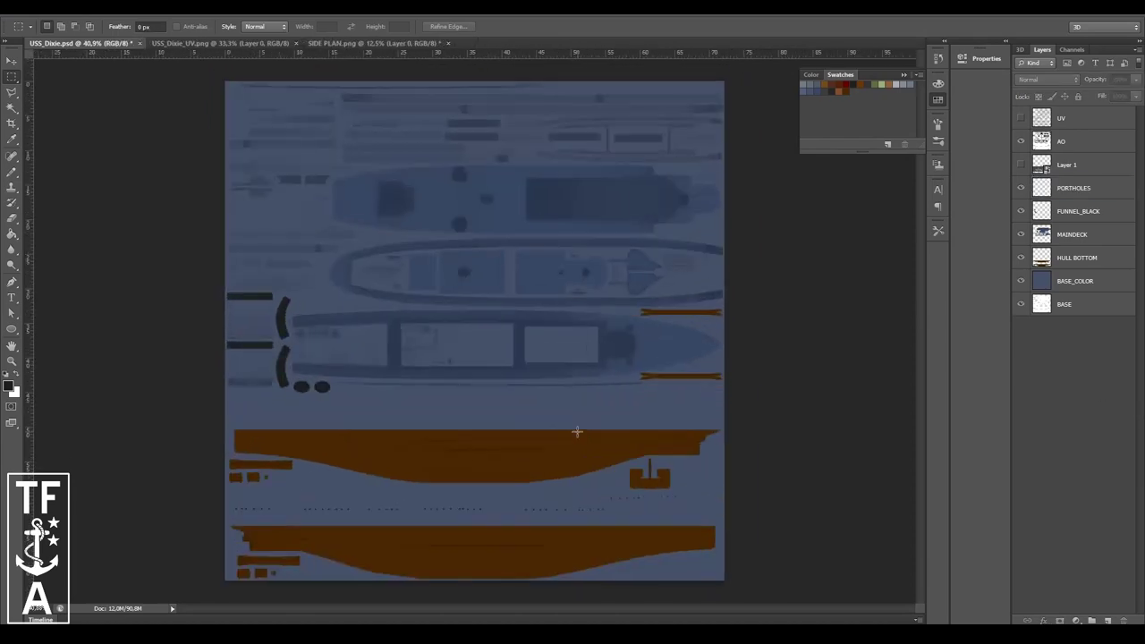
alt+scroll(599, 434, up, 1)
click(1021, 164)
click(1066, 165)
key(v)
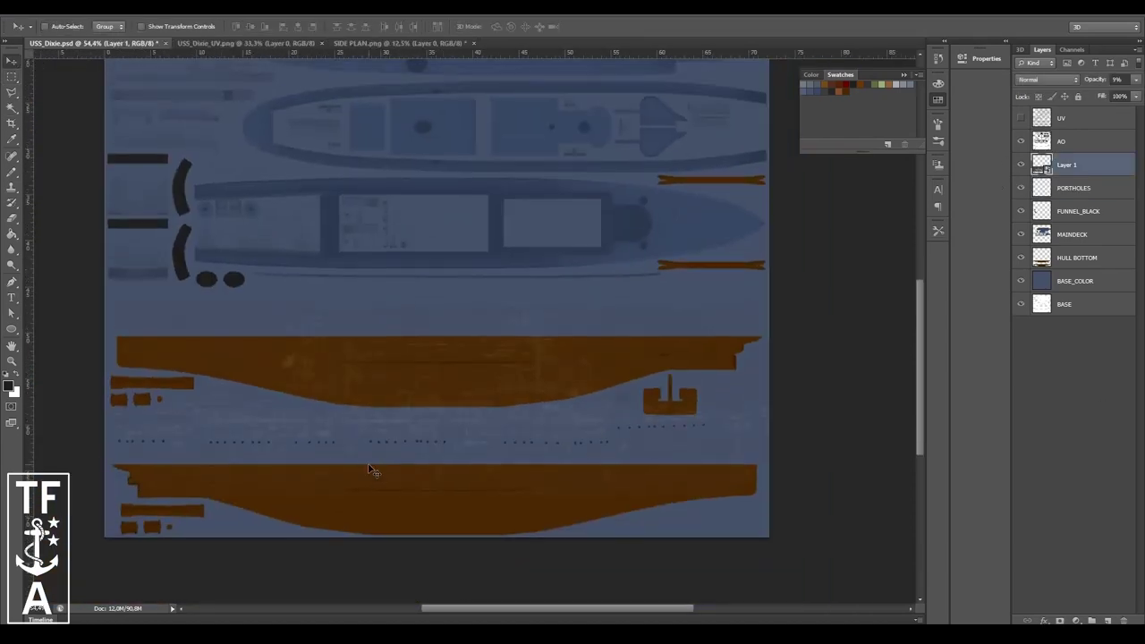
alt+scroll(122, 430, up, 5)
alt+scroll(121, 430, down, 4)
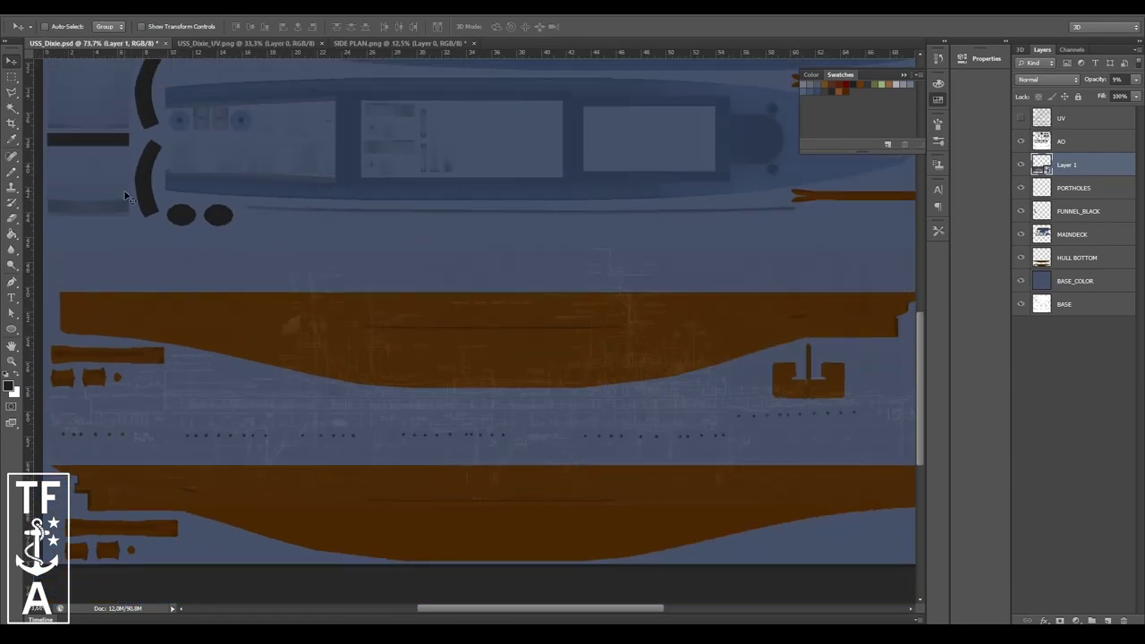
- Create a layer group named HULL_DETAILS at the HULL BOTTOM layer
click(1061, 261)
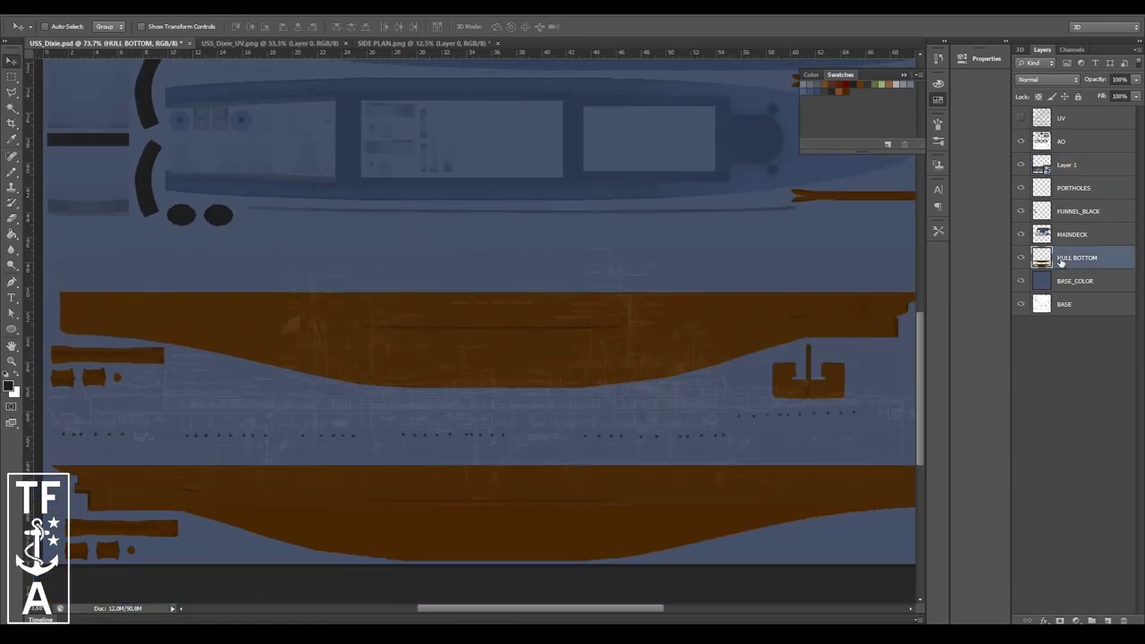
click(1077, 620)
text(AILS)
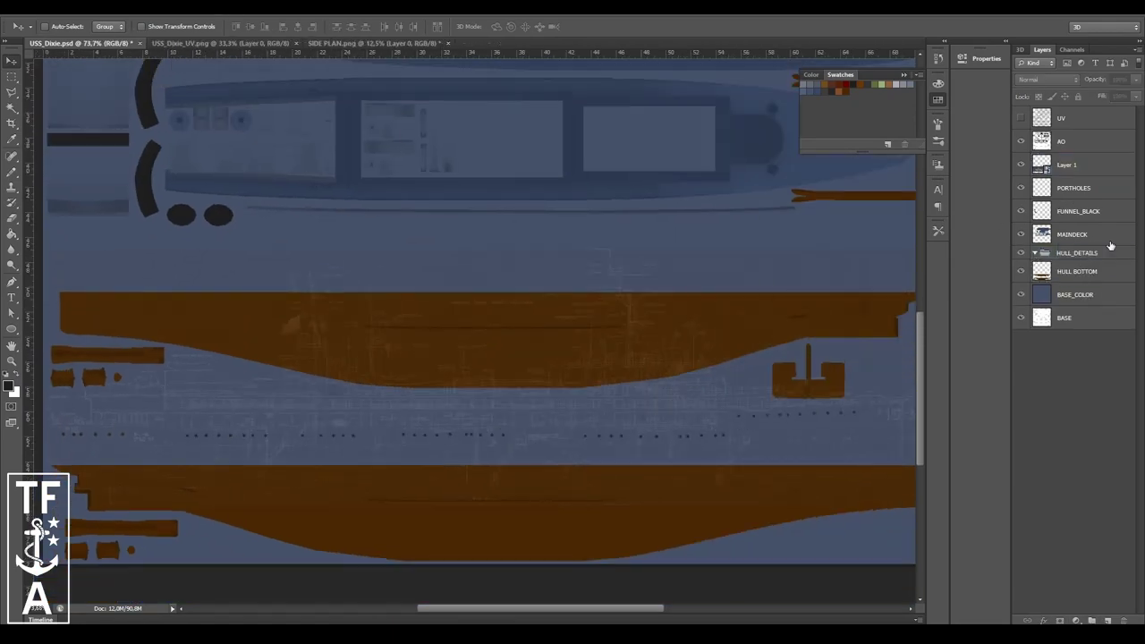
click(1075, 271)
- Show the UV wireframe, hide the blueprint layer, and draw a dark rectangle bar across the hull
click(12, 330)
alt+scroll(358, 402, down, 3)
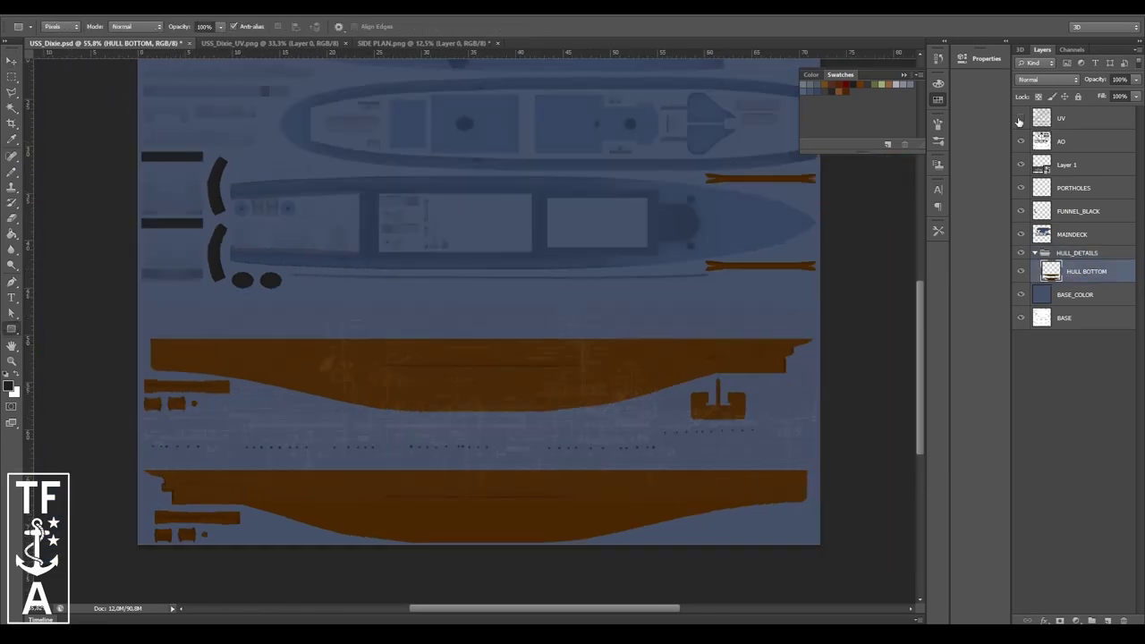
click(1021, 117)
click(1021, 164)
alt+scroll(166, 463, up, 5)
alt+scroll(332, 278, up, 5)
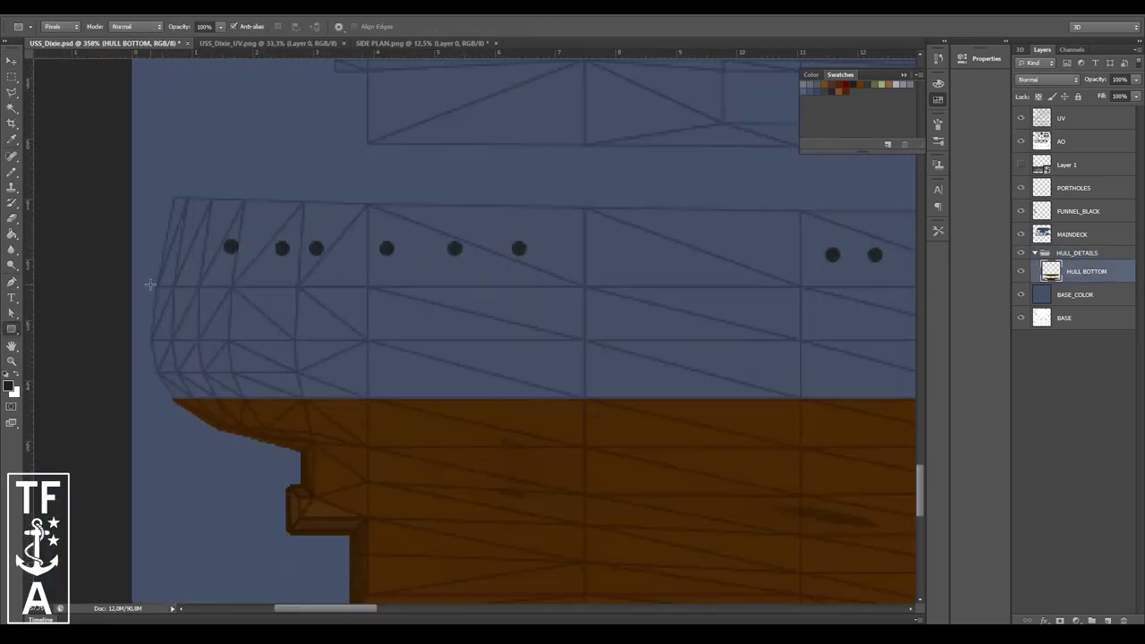
drag(367, 286, 803, 305)
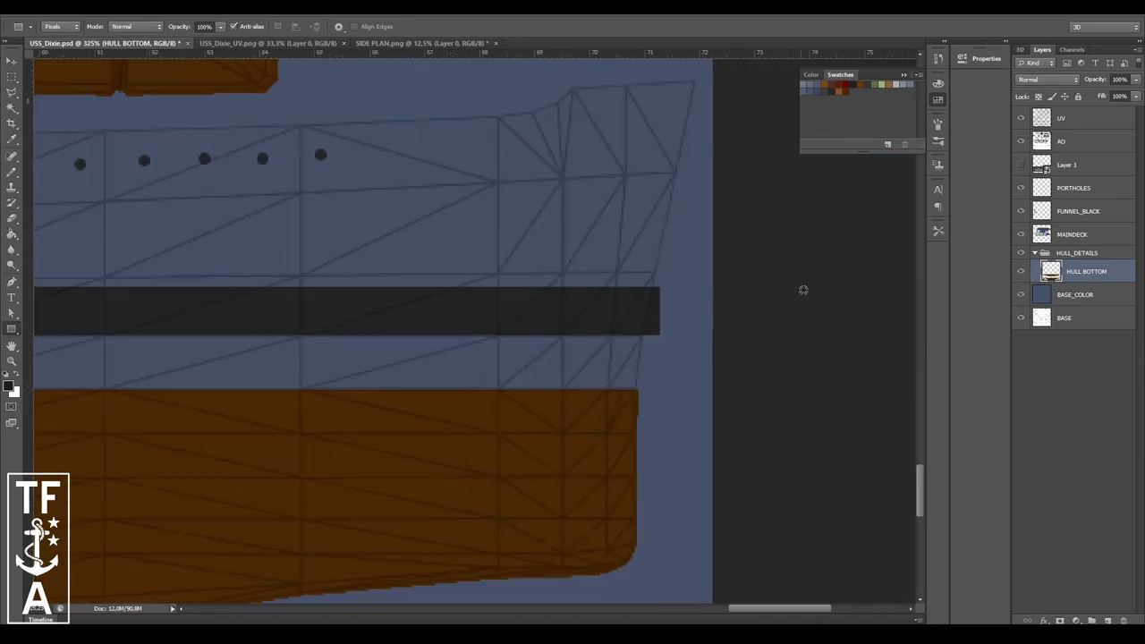
alt+scroll(803, 289, down, 4)
- Undo the dark bar and redraw it as a thin shape-layer strip over the porthole row
key(ctrl+z)
click(65, 26)
click(54, 36)
click(460, 310)
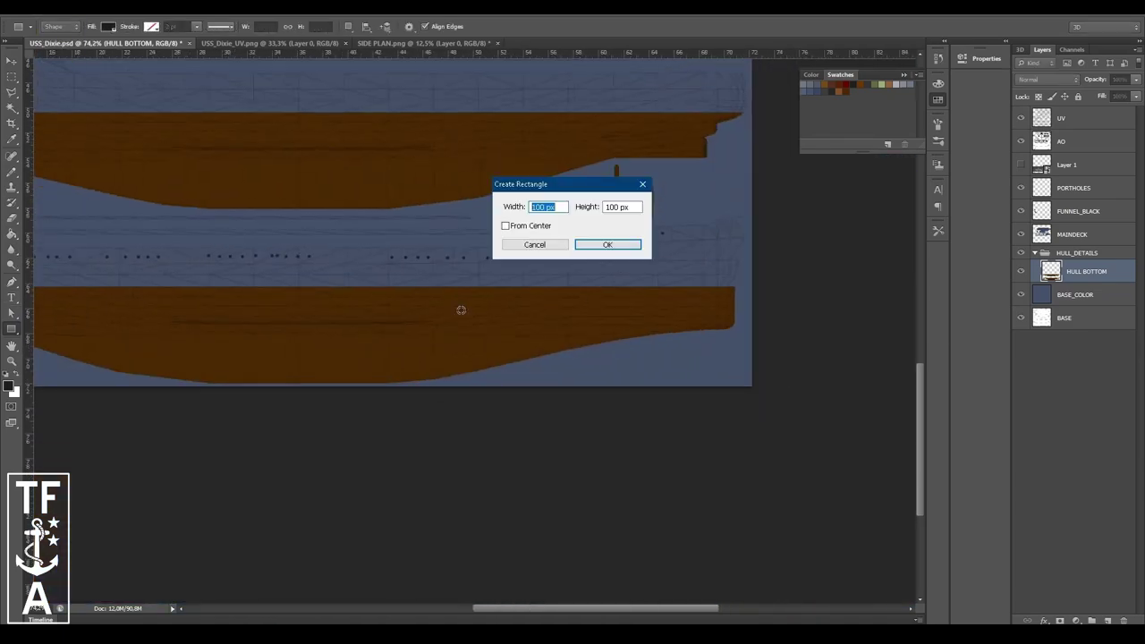
key(Escape)
alt+scroll(93, 275, down, 1)
drag(80, 270, 805, 281)
- Give the strip a white fill and set it to Multiply blending
double_click(1047, 271)
click(730, 168)
click(1012, 162)
click(1047, 79)
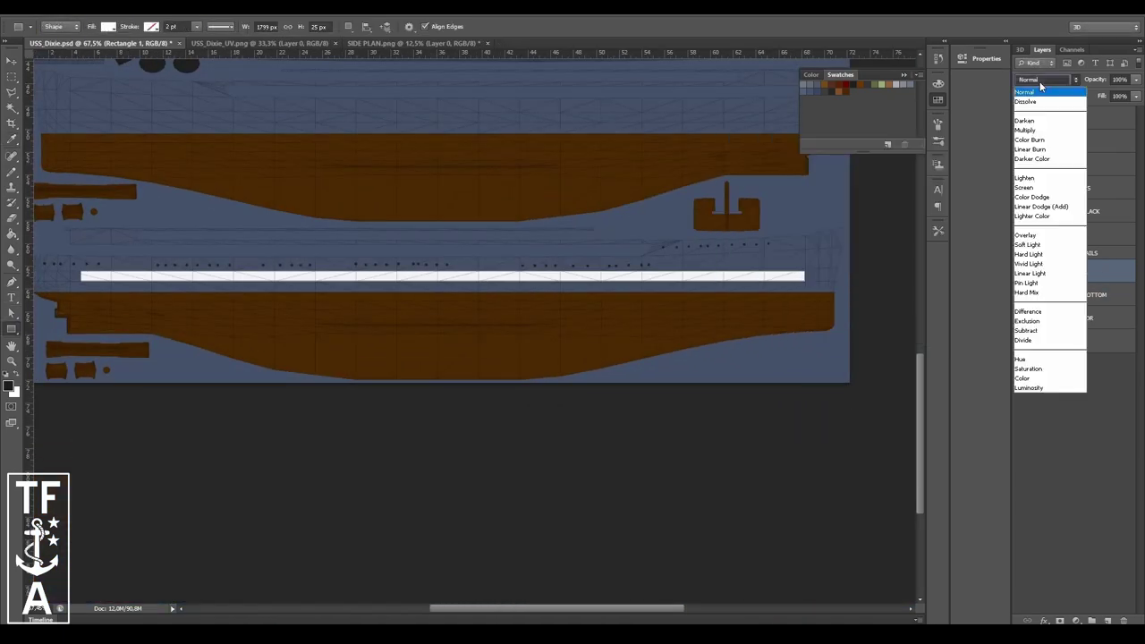
click(1042, 140)
double_click(1063, 270)
key(Escape)
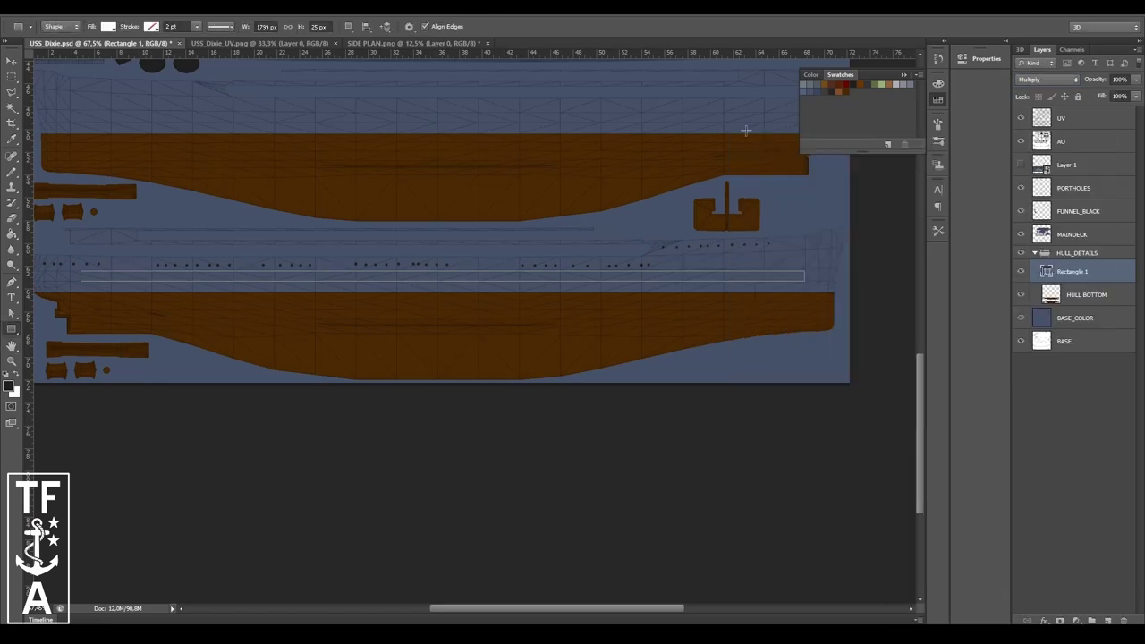
- Set the rectangle's fill to none so only its black outline remains
click(108, 26)
click(64, 54)
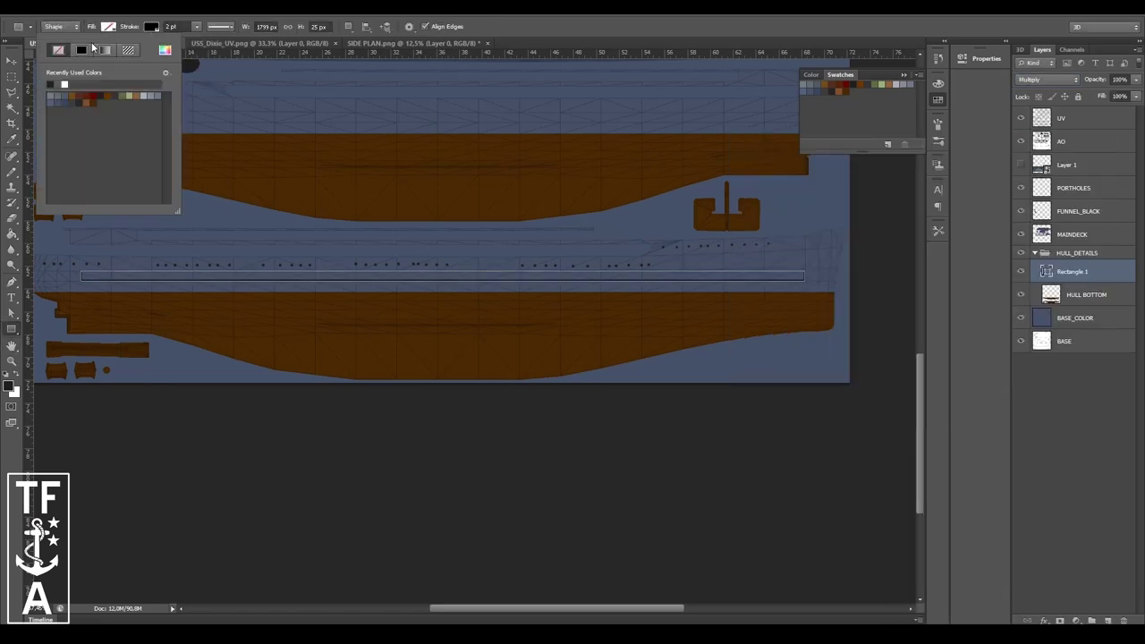
key(Escape)
key(v)
alt+scroll(689, 293, up, 5)
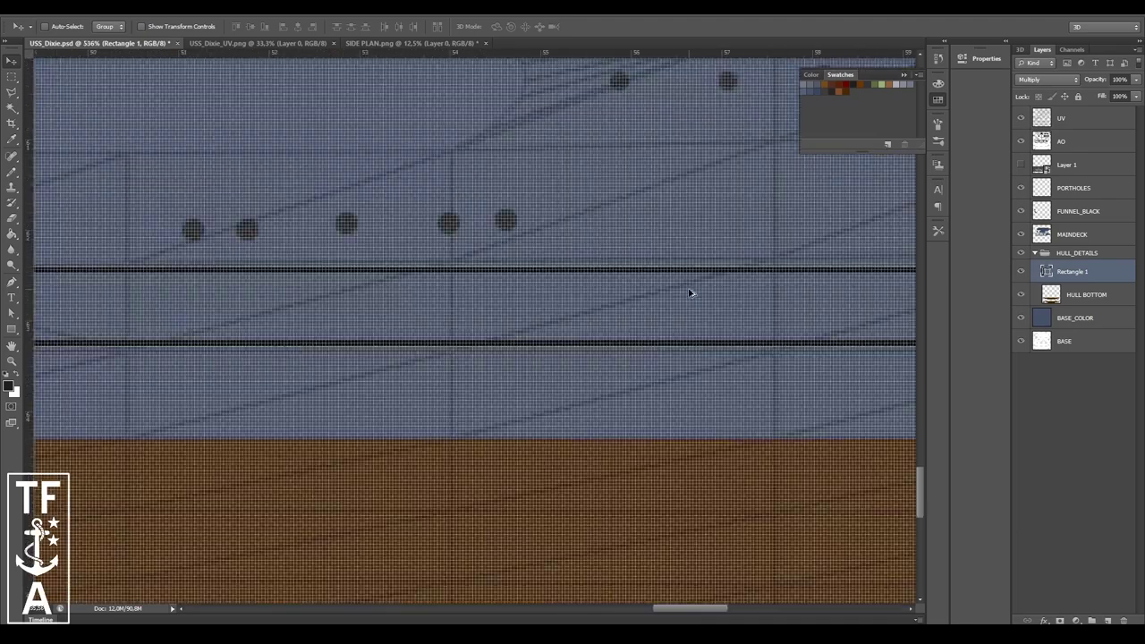
alt+scroll(689, 292, down, 4)
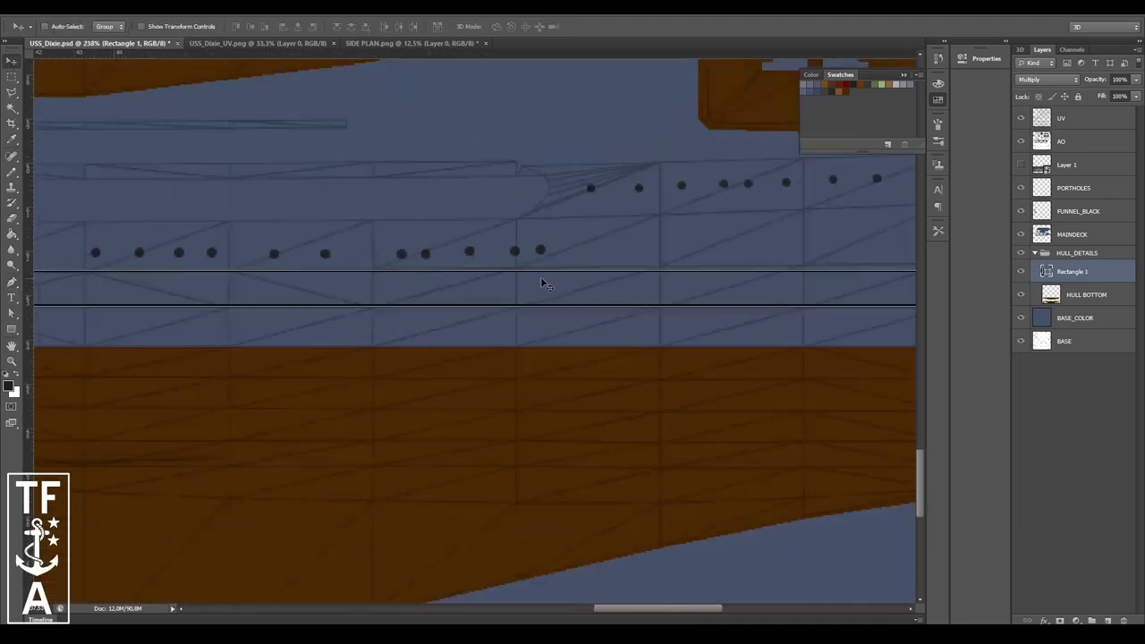
alt+scroll(541, 283, down, 1)
- Group Rectangle 1 with Ctrl+G into a new group named HULL_LINES
key(ctrl+g)
double_click(1079, 267)
text(HULL_LINE)
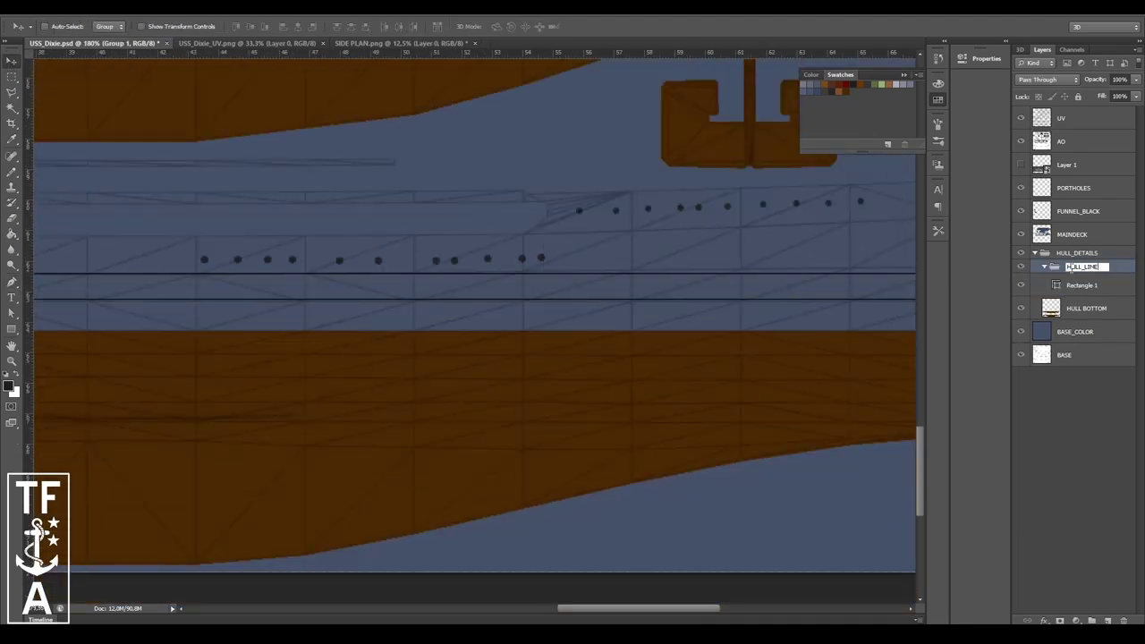
text(S)
key(Return)
click(1082, 285)
alt+scroll(611, 314, down, 3)
alt+scroll(626, 318, up, 4)
- Stretch the rectangle path to the hull's left end with the Pen tool
key(p)
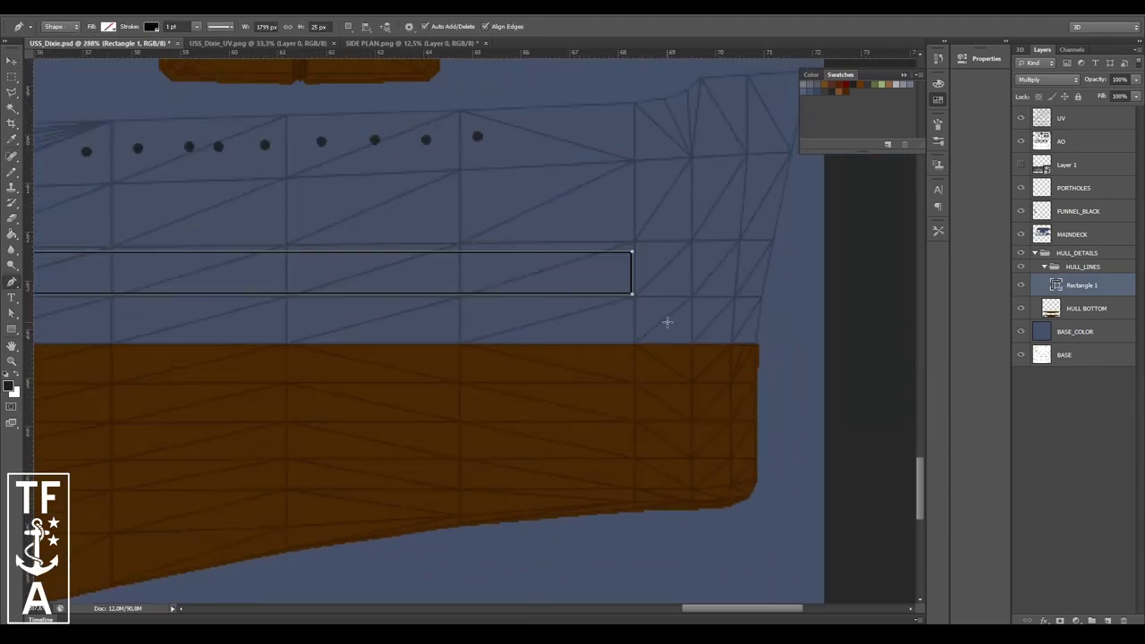
alt+scroll(805, 301, down, 3)
alt+scroll(409, 260, up, 3)
drag(785, 300, 254, 317)
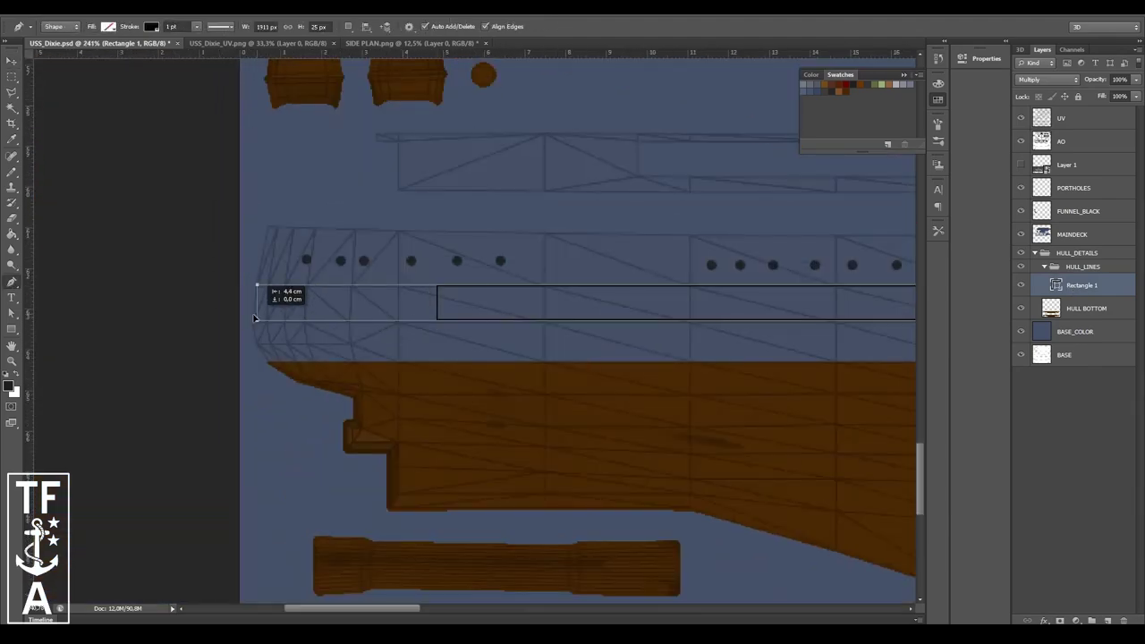
- Add anchor points along the rectangle's bottom edge and three along its top edge
alt+scroll(343, 291, up, 2)
click(535, 332)
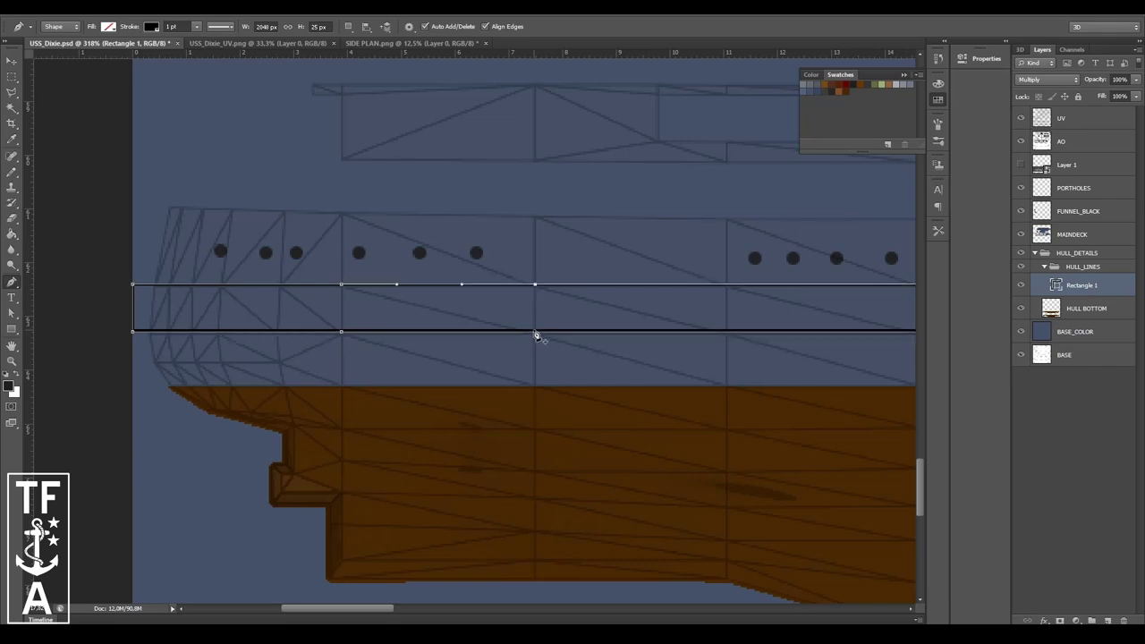
alt+scroll(537, 338, down, 3)
alt+scroll(534, 362, up, 3)
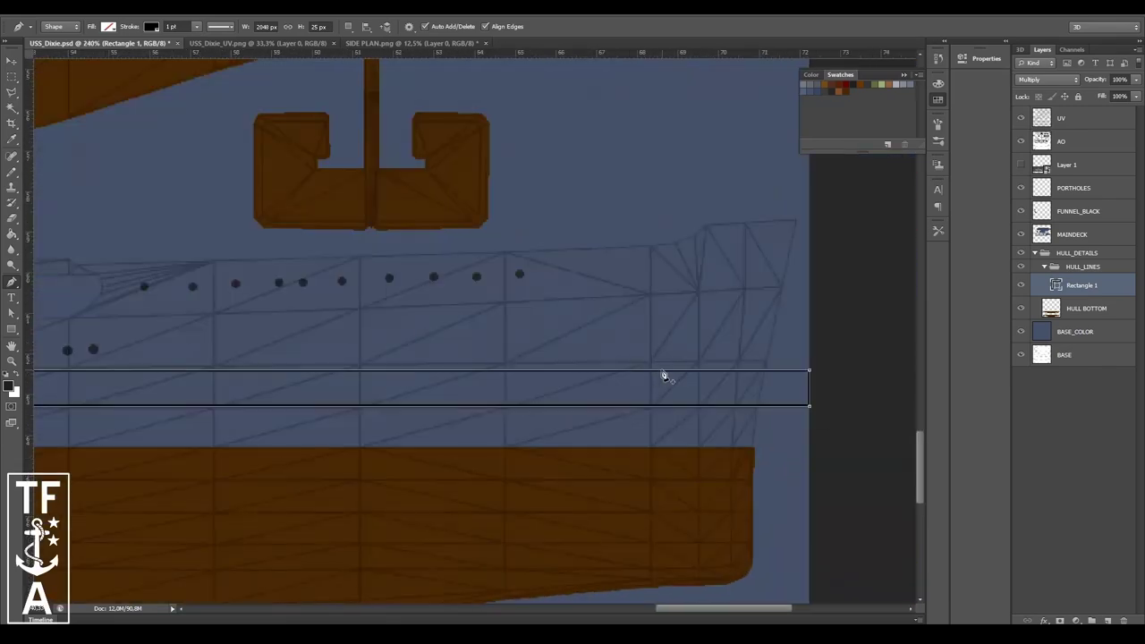
click(504, 370)
click(359, 370)
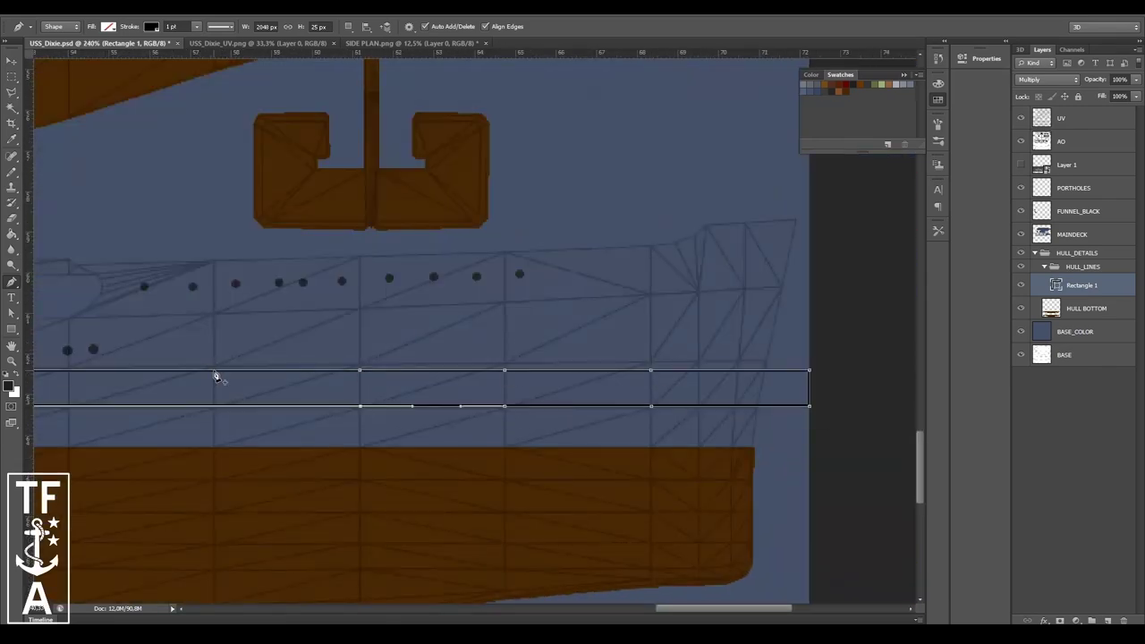
click(213, 369)
alt+scroll(369, 387, up, 2)
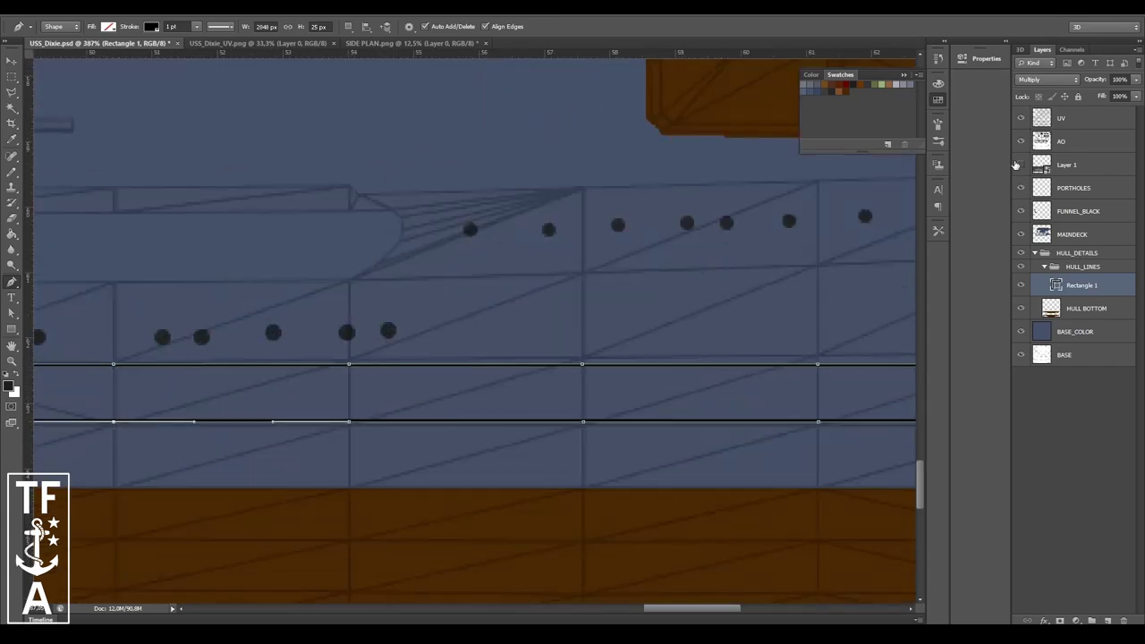
alt+scroll(767, 309, down, 2)
alt+scroll(767, 310, down, 2)
alt+scroll(703, 301, up, 2)
alt+scroll(577, 274, up, 1)
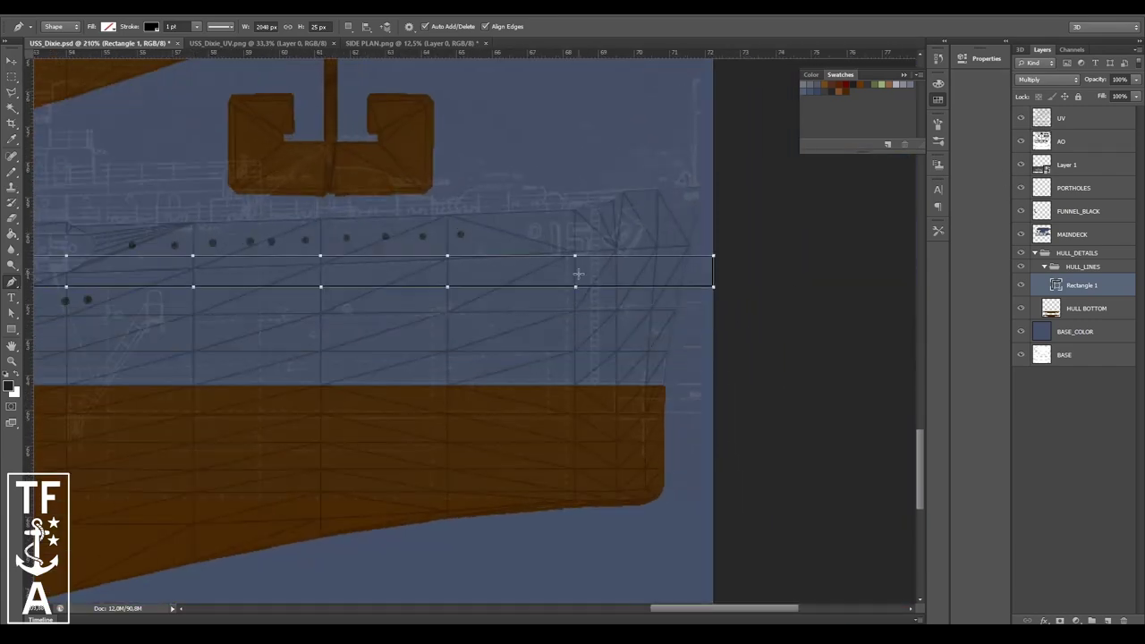
- Nudge the rectangle's edges with arrow keys until the band is 40 px tall
key(shift+Up)
key(shift+Down)
key(shift+Down)
key(shift+Up)
key(shift+Up)
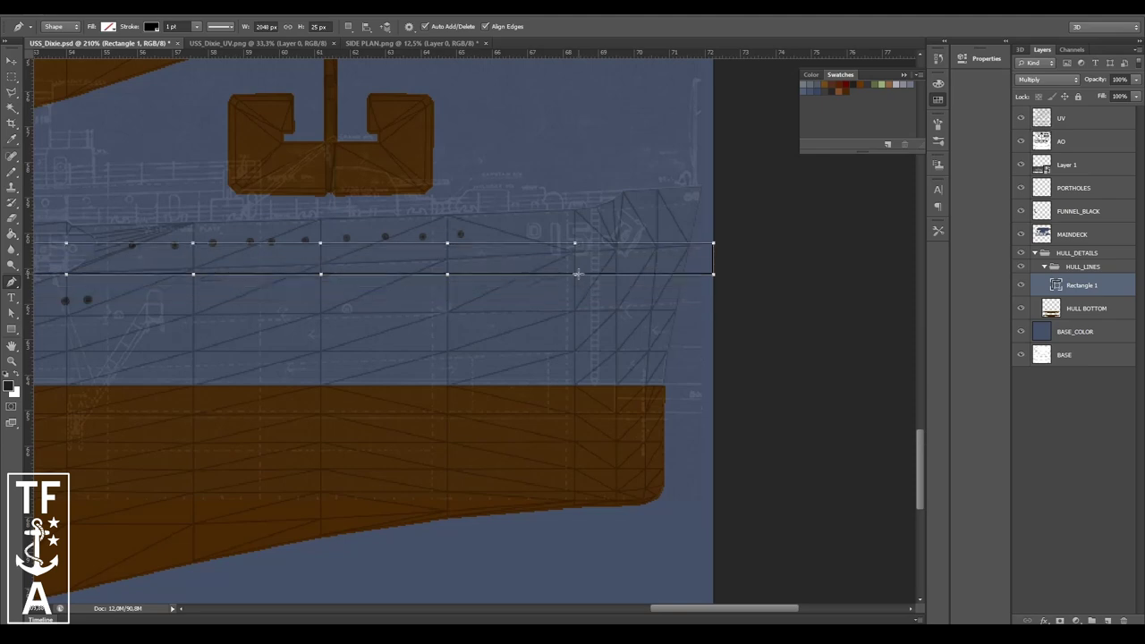
key(shift+Up)
key(shift+Up)
key(shift+Down)
key(shift+Down)
alt+scroll(577, 273, up, 1)
alt+scroll(577, 274, up, 1)
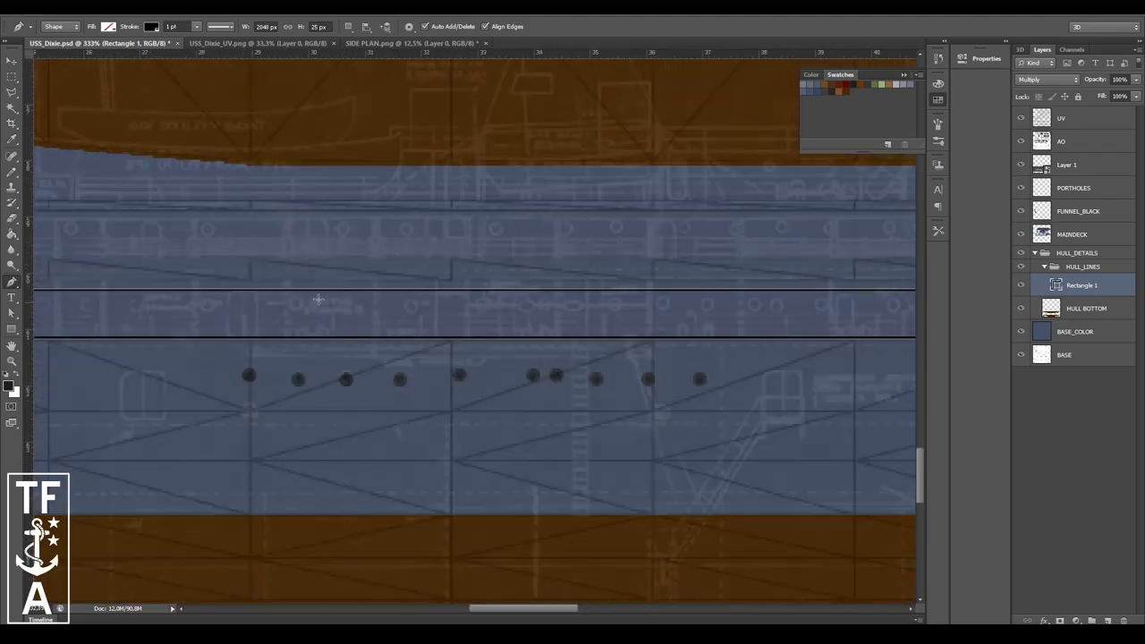
key(Down)
key(Down)
alt+scroll(517, 315, down, 3)
alt+scroll(517, 315, down, 3)
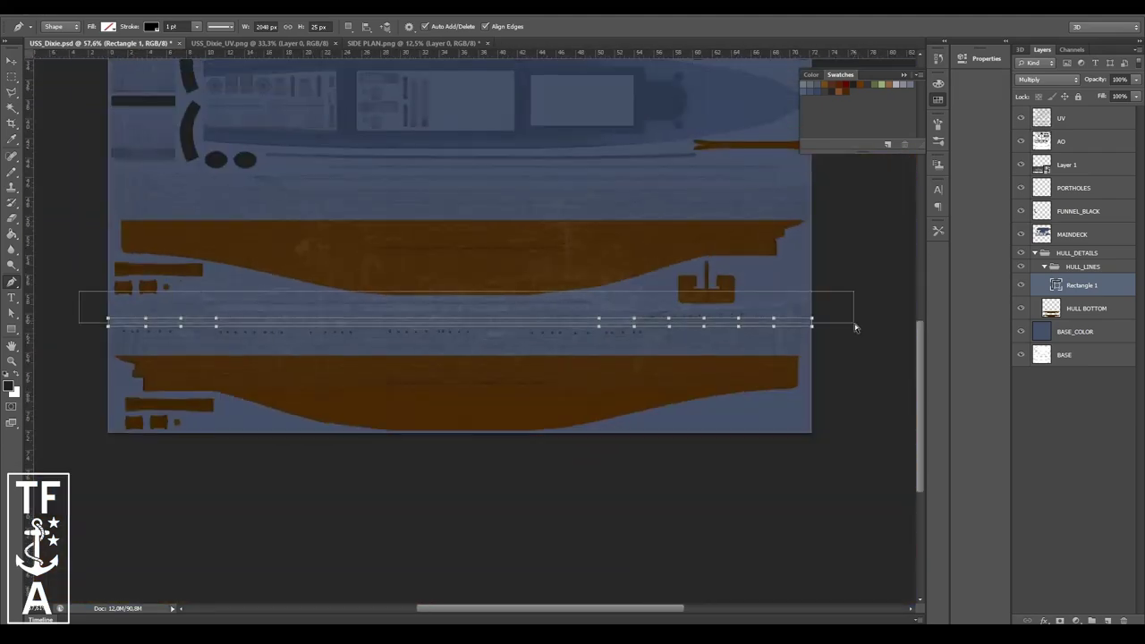
alt+scroll(657, 286, up, 3)
alt+scroll(656, 286, up, 2)
key(shift+Up)
key(Up)
- Raise a bottom-edge anchor so the lower line curves upward toward the right
scroll(189, 386, right, 5)
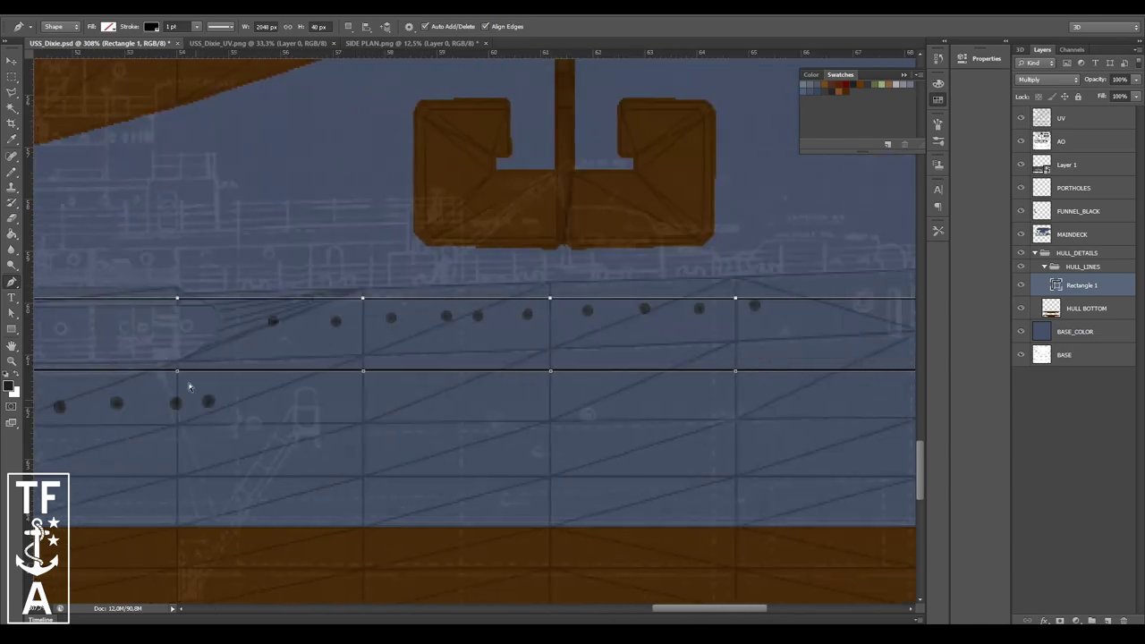
key(Up)
key(Up)
key(Up)
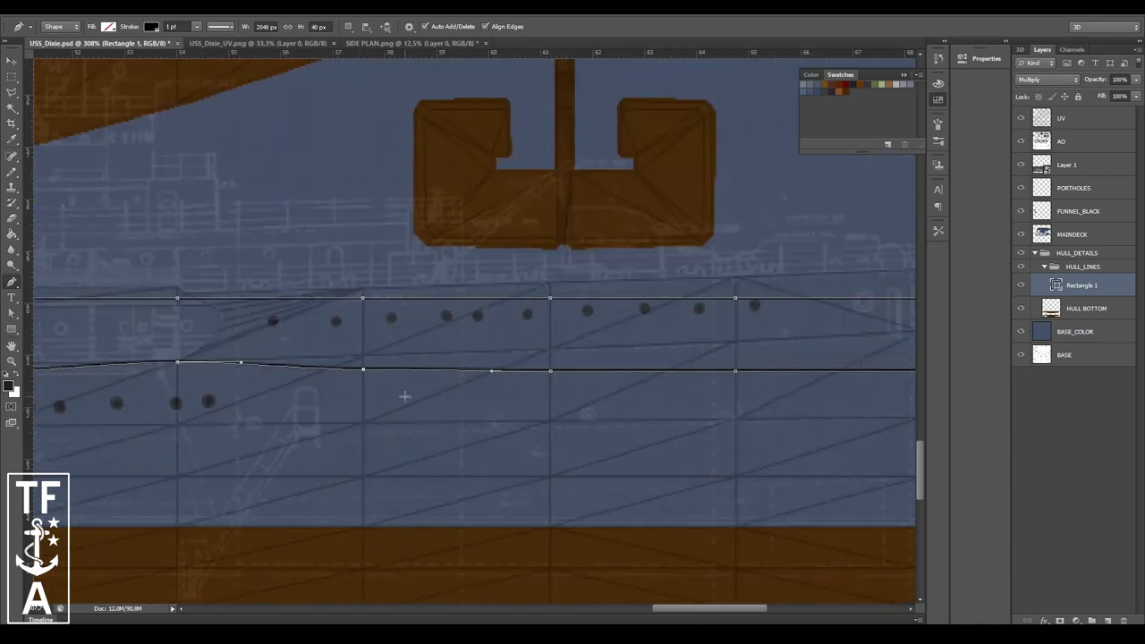
key(Up)
key(Up)
key(Up)
alt+scroll(556, 394, up, 3)
key(Up)
key(Up)
key(Up)
scroll(429, 397, right, 3)
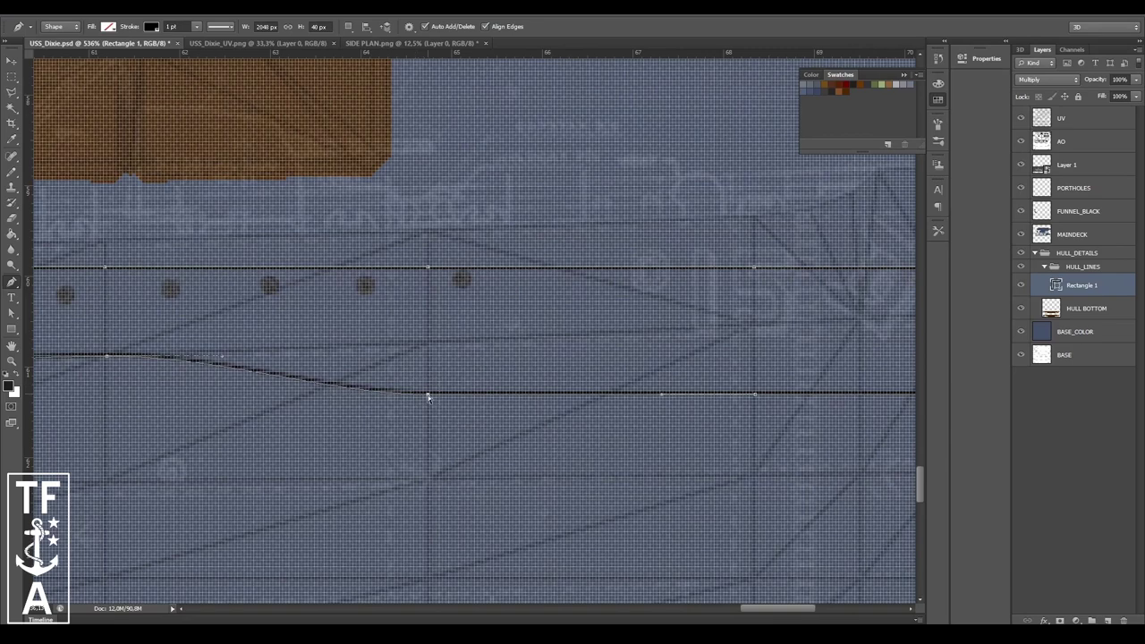
key(shift+Up)
key(alt+v)
key(Escape)
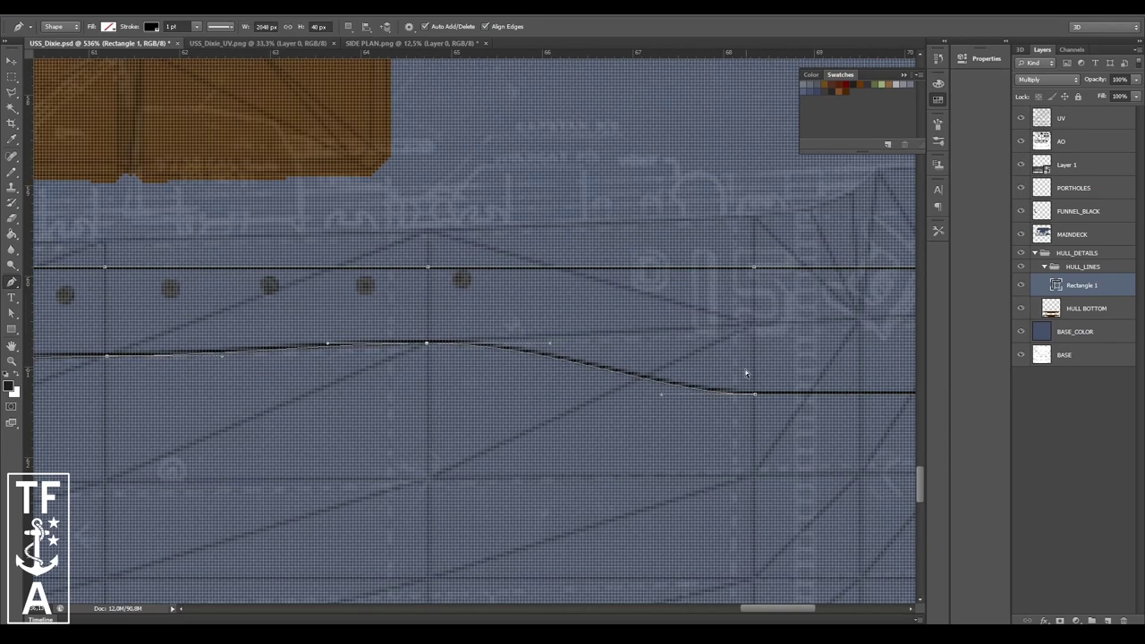
- Convert Rectangle 1's bottom-edge anchor into a sharp corner and switch to the Convert Point tool
alt+scroll(761, 326, down, 2)
key(shift+Up)
key(shift+Up)
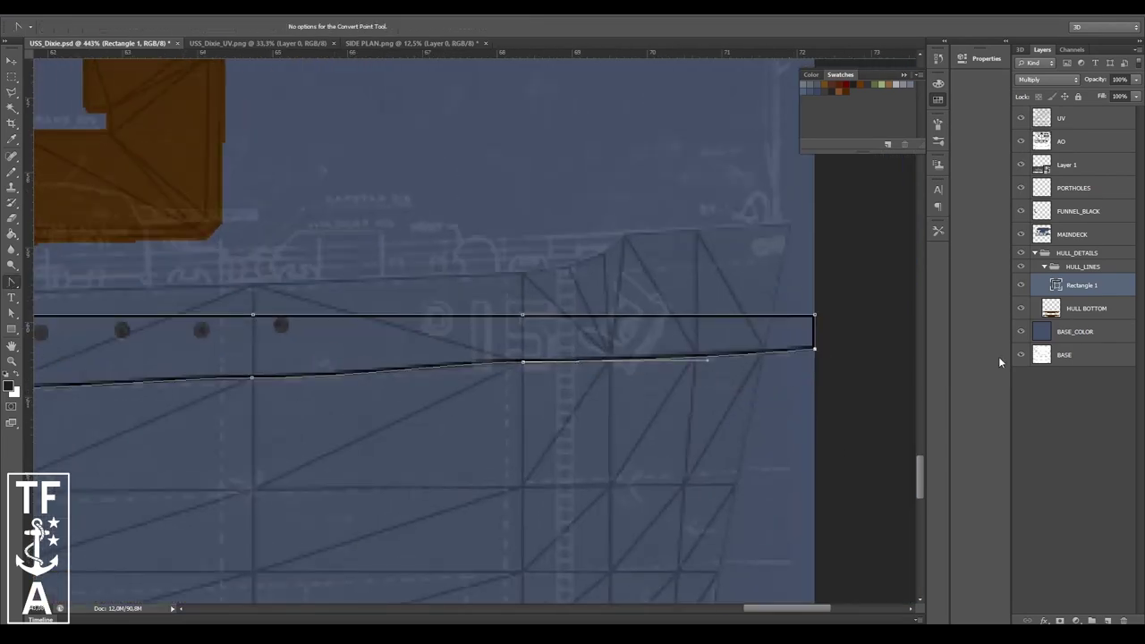
click(253, 377)
alt+scroll(629, 306, down, 1)
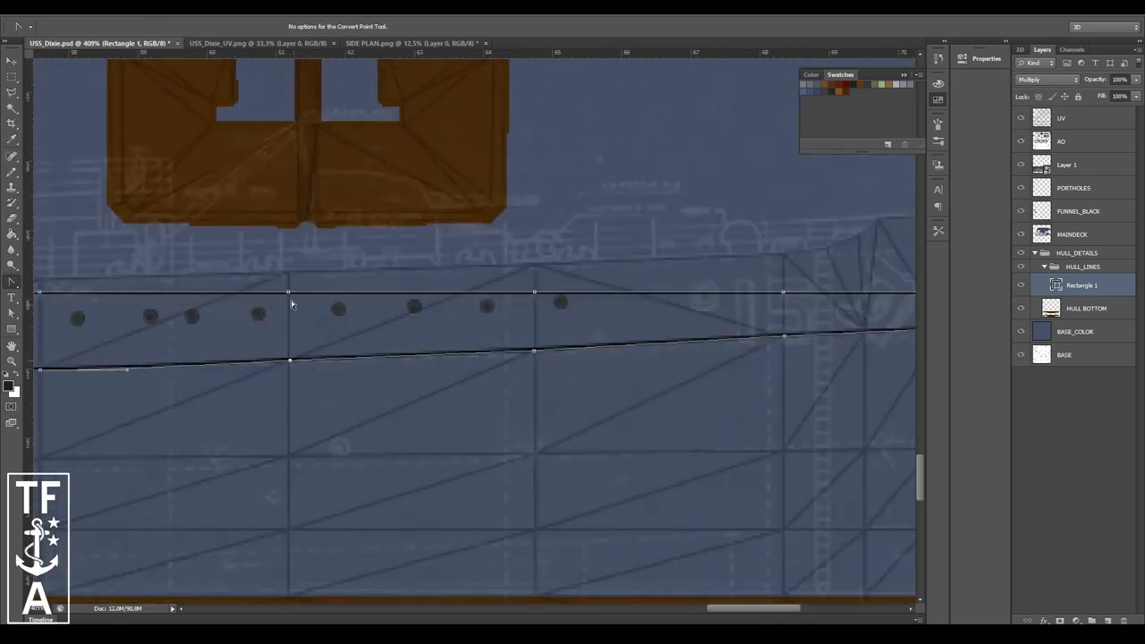
alt+scroll(640, 322, down, 1)
alt+scroll(649, 335, down, 1)
alt+scroll(656, 350, down, 1)
alt+scroll(656, 350, up, 1)
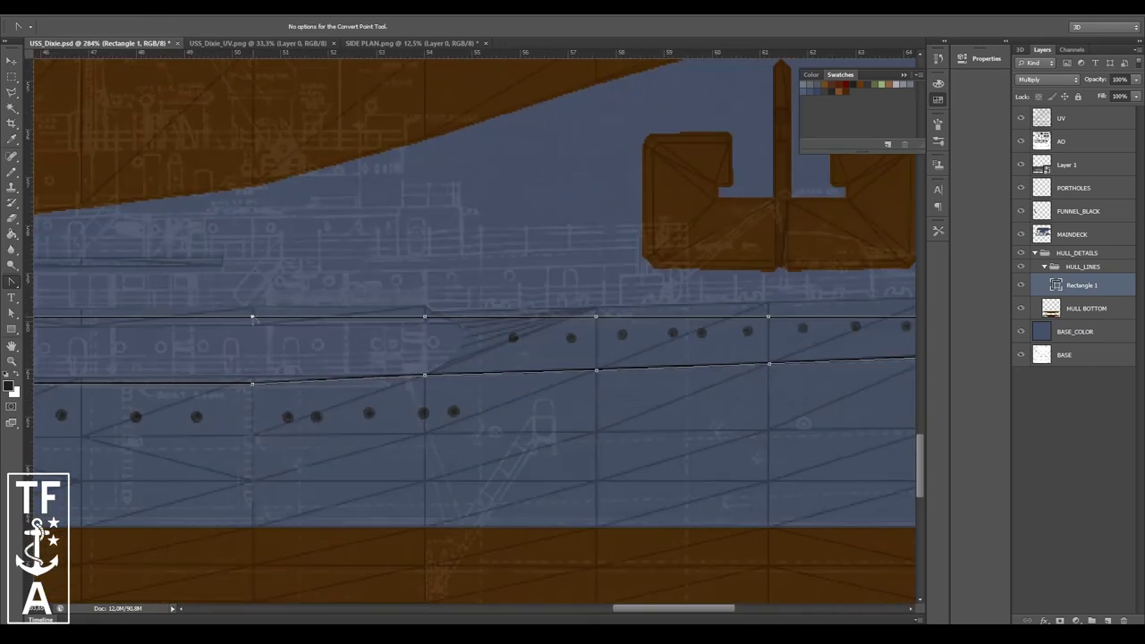
alt+scroll(537, 362, up, 1)
alt+scroll(474, 297, up, 1)
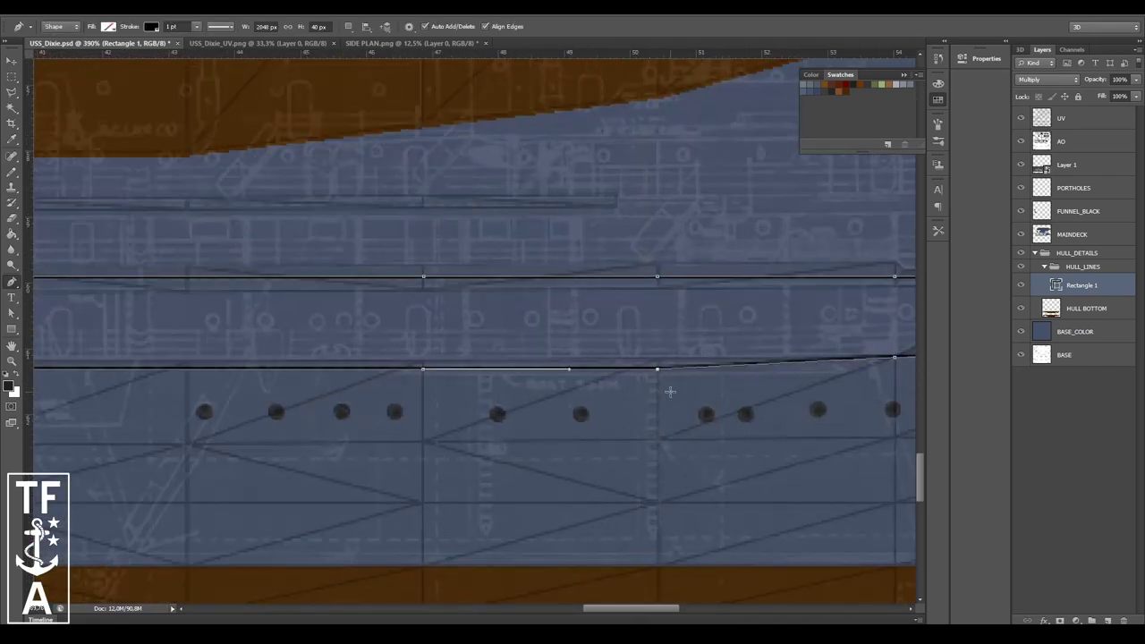
right_click(11, 282)
click(53, 324)
alt+scroll(667, 297, down, 2)
alt+scroll(215, 332, up, 1)
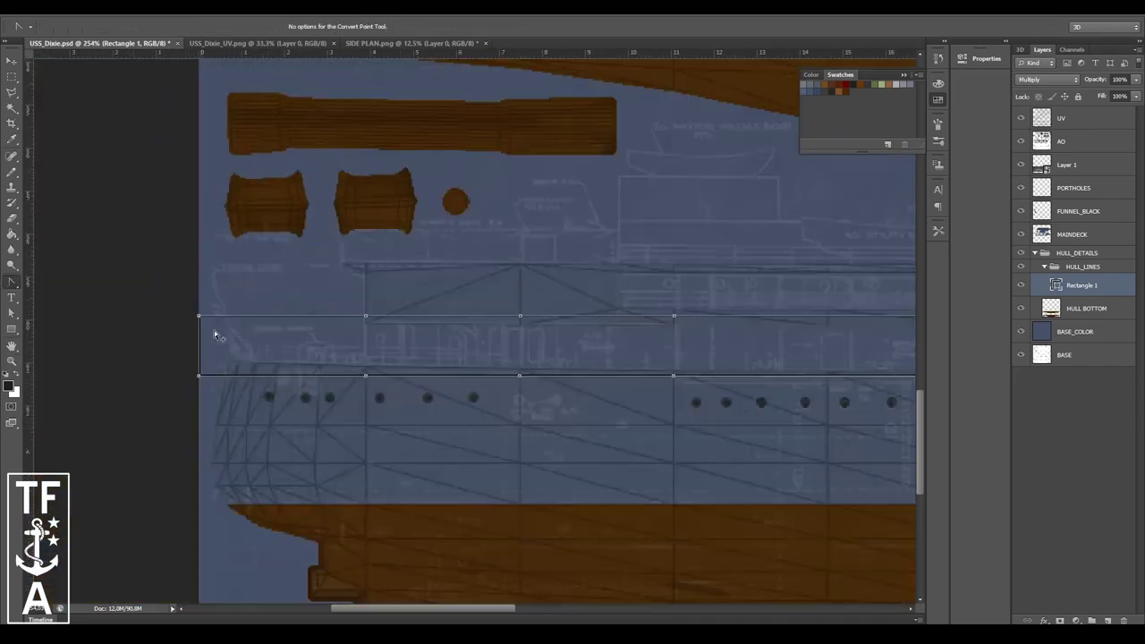
alt+scroll(655, 385, down, 1)
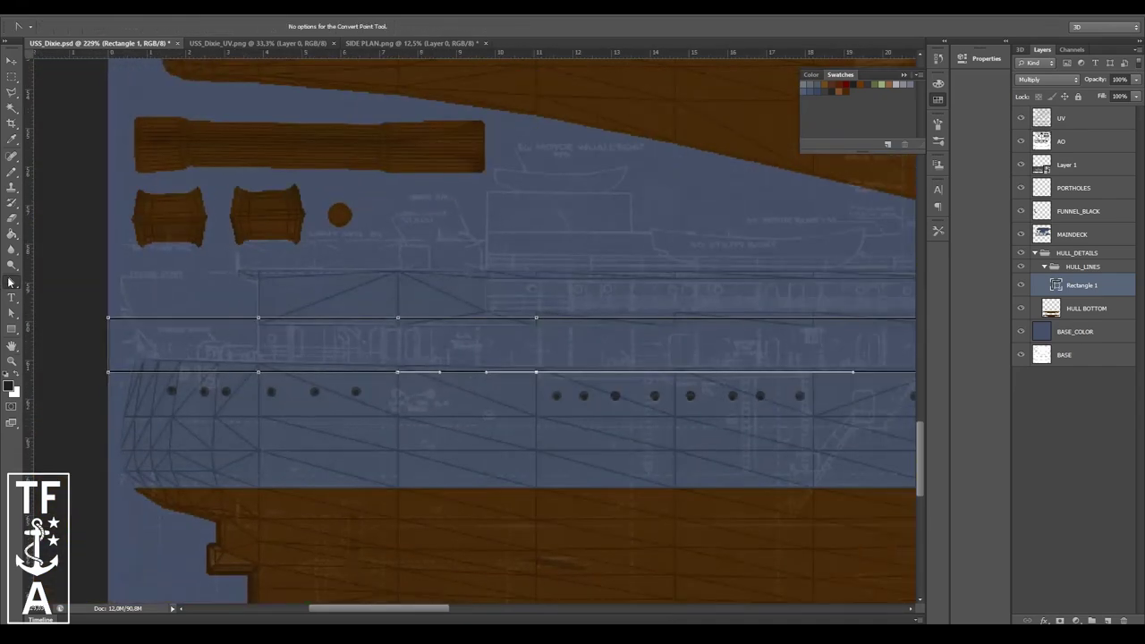
- Reshape the path's bottom-left corner, then straighten that segment again
click(674, 318)
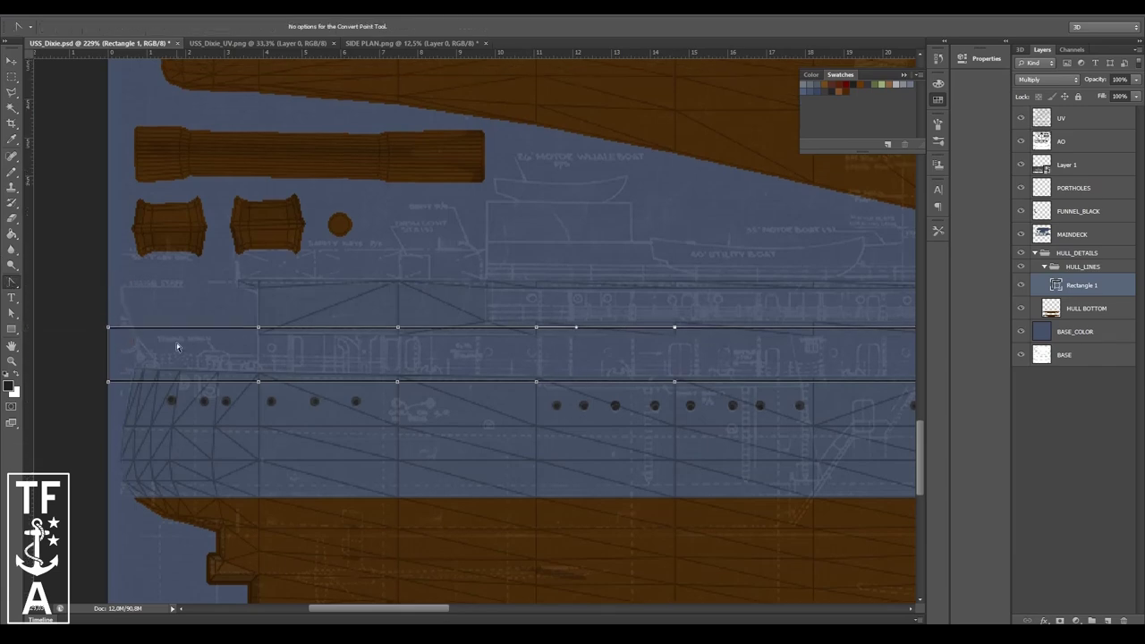
alt+scroll(176, 343, up, 2)
drag(131, 441, 124, 436)
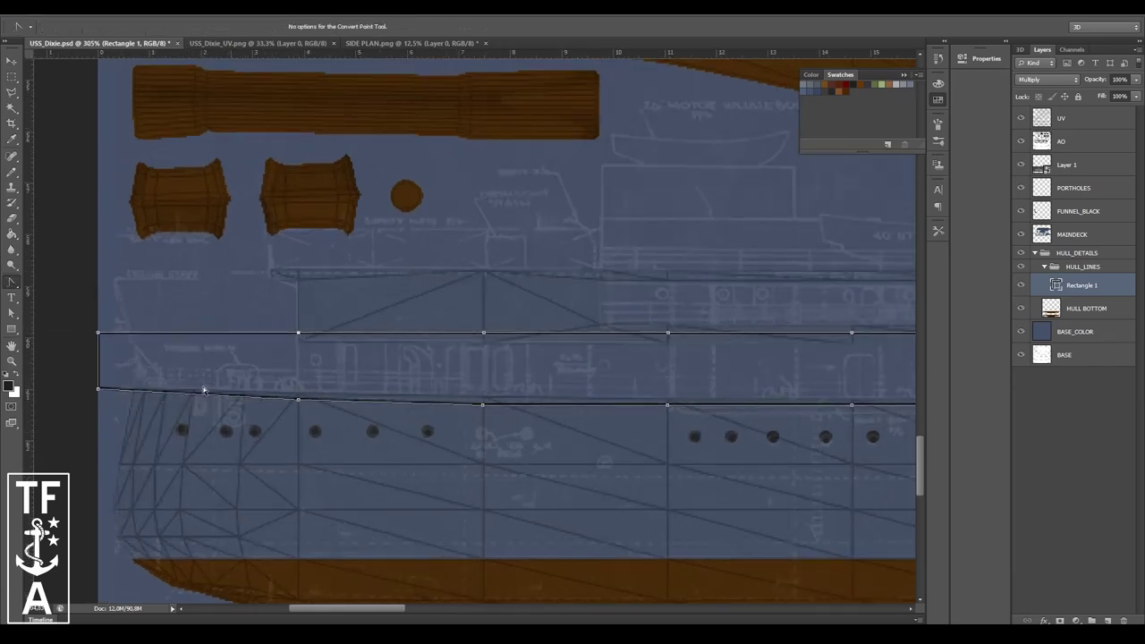
drag(204, 390, 118, 404)
alt+scroll(359, 429, down, 2)
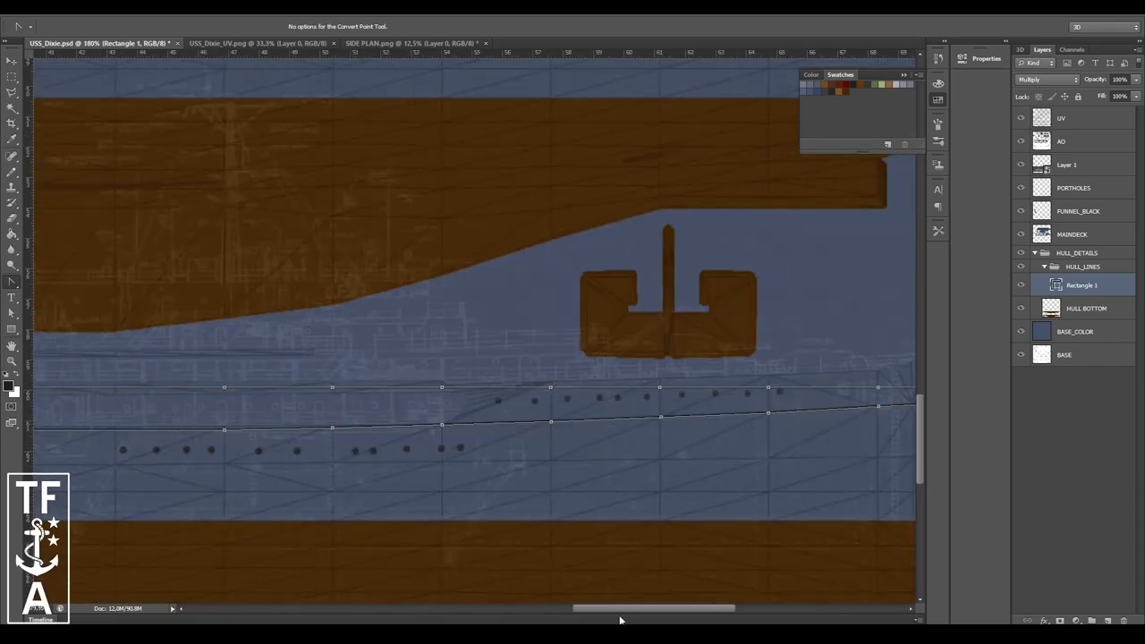
alt+scroll(626, 313, up, 1)
alt+scroll(331, 358, up, 2)
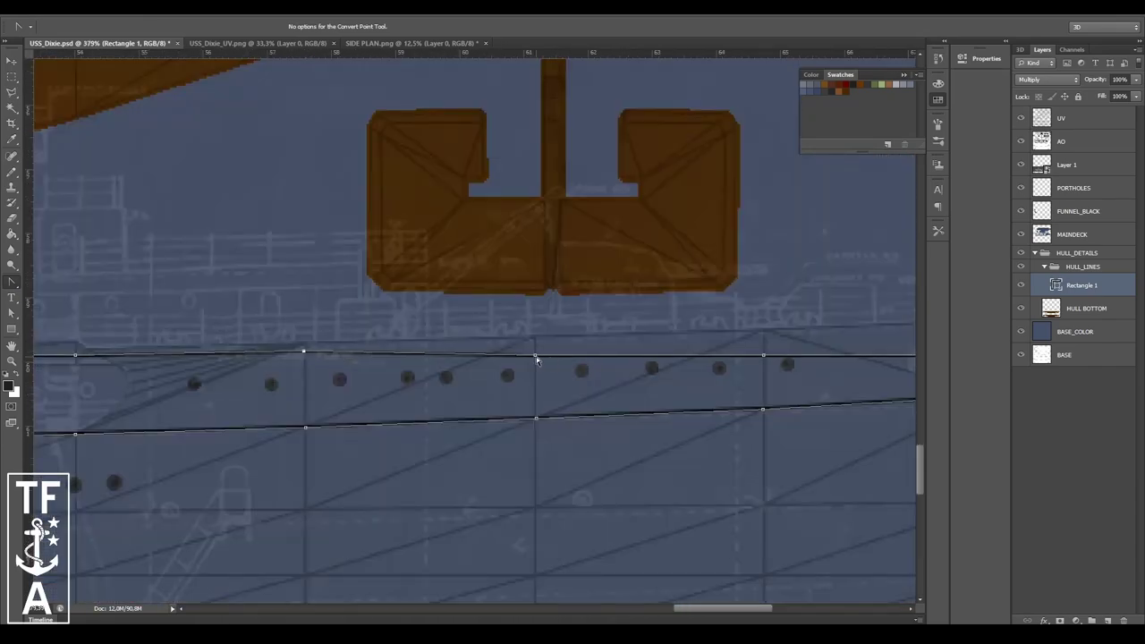
- Raise the middle top anchor and lift the right corner anchor to follow the hull's end
ctrl+drag(535, 355, 535, 345)
drag(723, 608, 790, 609)
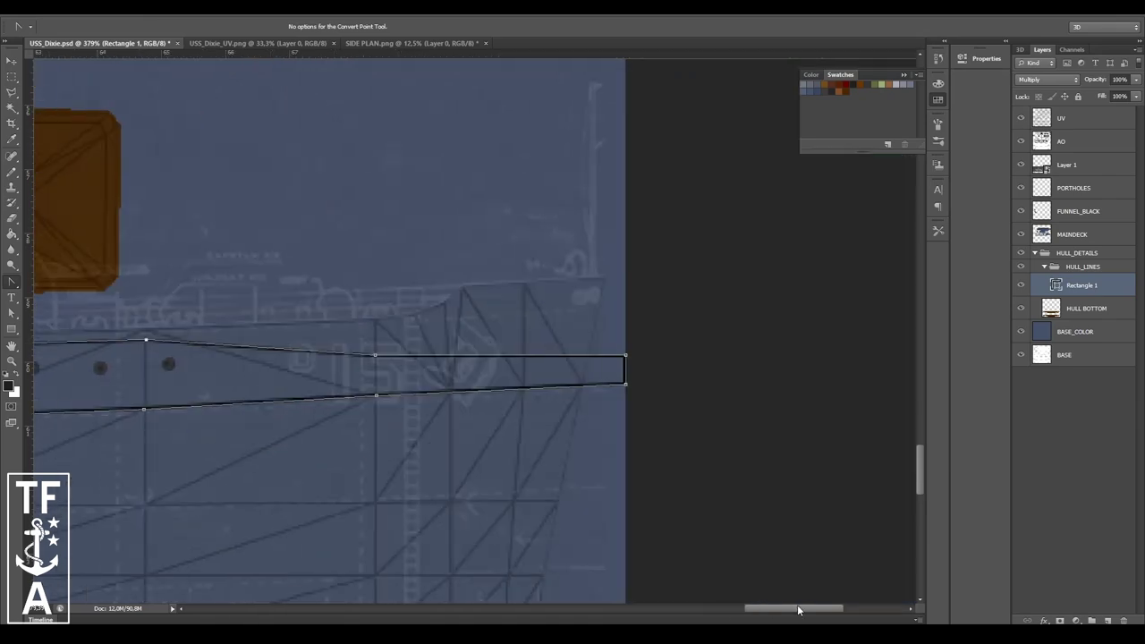
ctrl+drag(412, 332, 413, 331)
ctrl+drag(663, 355, 662, 308)
ctrl+drag(414, 331, 413, 328)
ctrl+scroll(363, 341, left, 3)
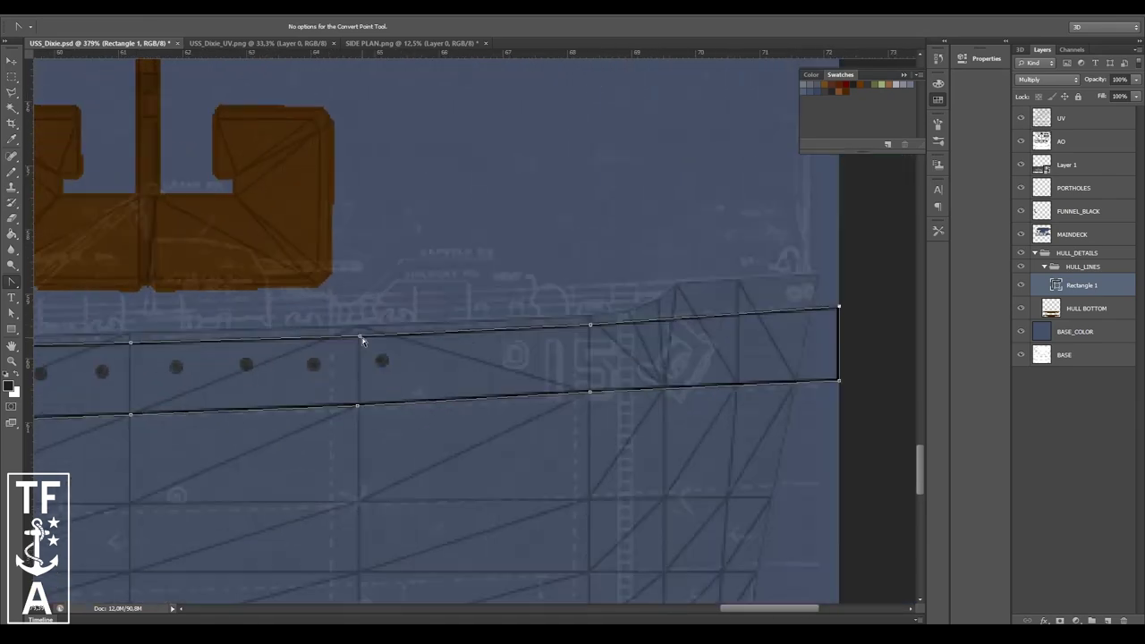
alt+scroll(754, 608, down, 2)
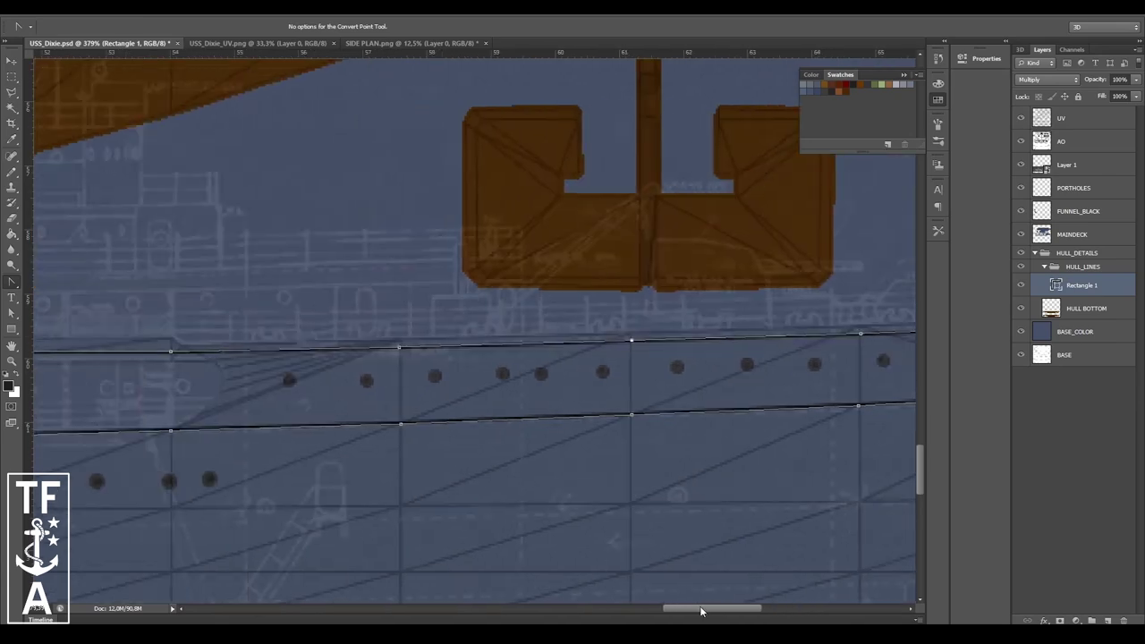
alt+scroll(754, 609, down, 3)
alt+scroll(753, 608, down, 2)
- With the path tools, move the lower strake line's anchors down onto the hull
click(11, 284)
click(59, 280)
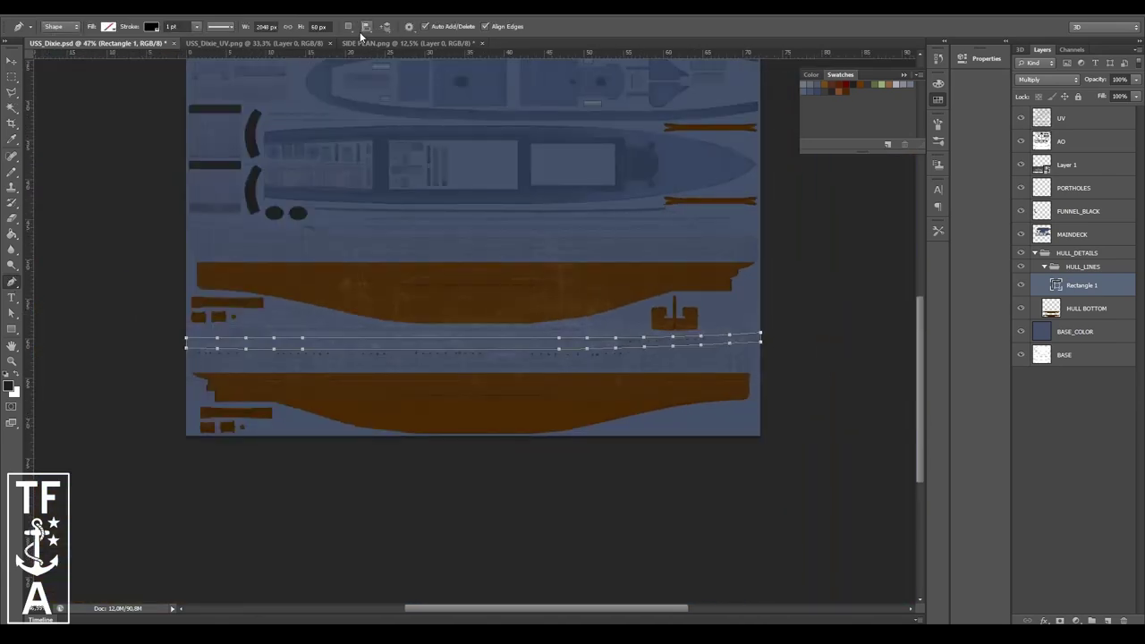
alt+scroll(381, 344, up, 1)
ctrl+drag(381, 345, 379, 376)
alt+scroll(671, 269, up, 1)
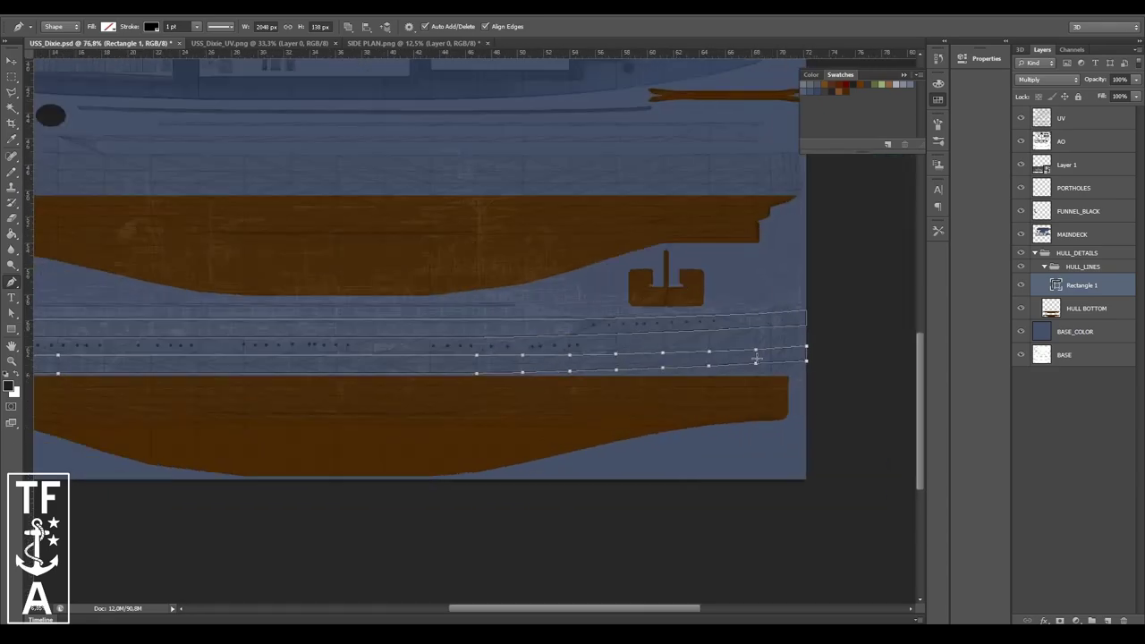
alt+scroll(671, 268, up, 2)
alt+scroll(672, 268, up, 1)
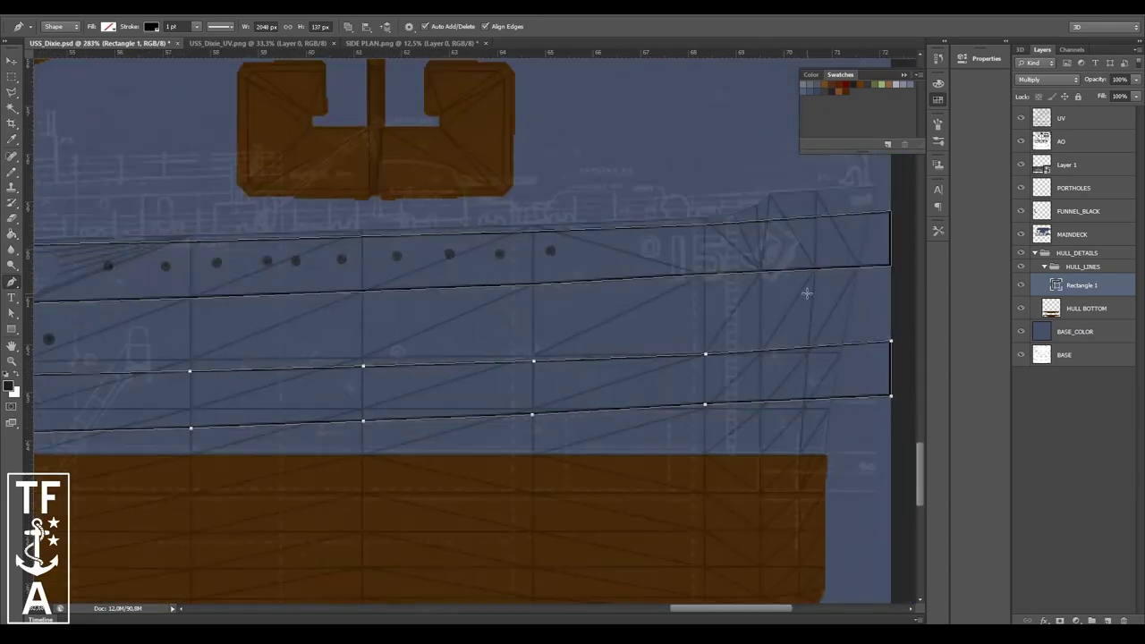
alt+scroll(806, 293, down, 3)
alt+scroll(460, 355, up, 2)
alt+scroll(460, 354, up, 1)
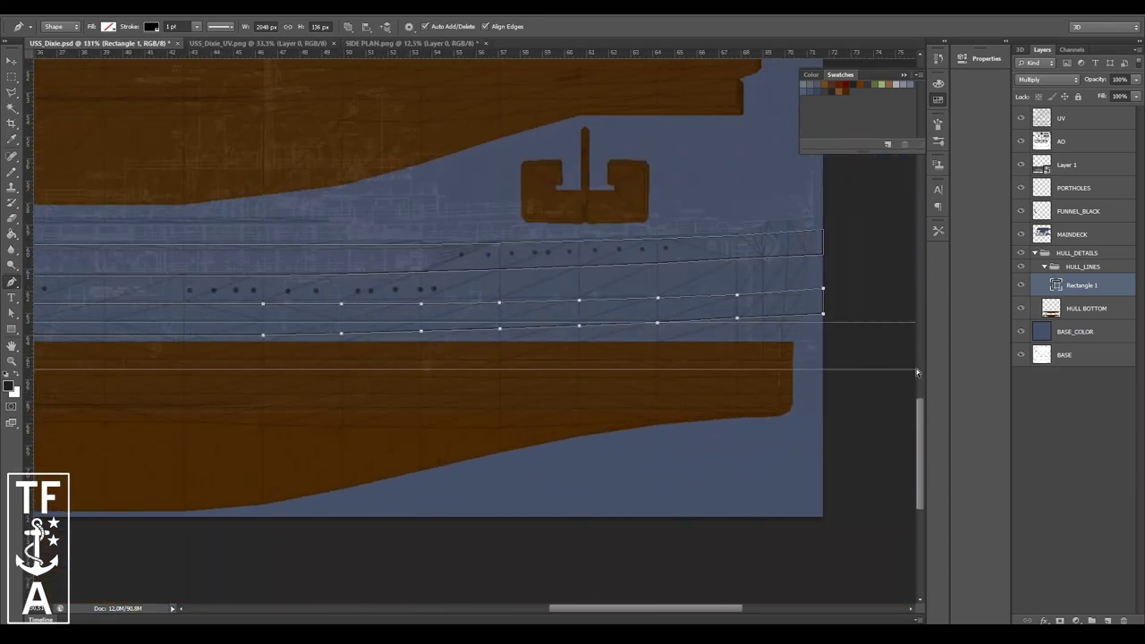
alt+scroll(482, 333, up, 2)
alt+scroll(483, 333, up, 1)
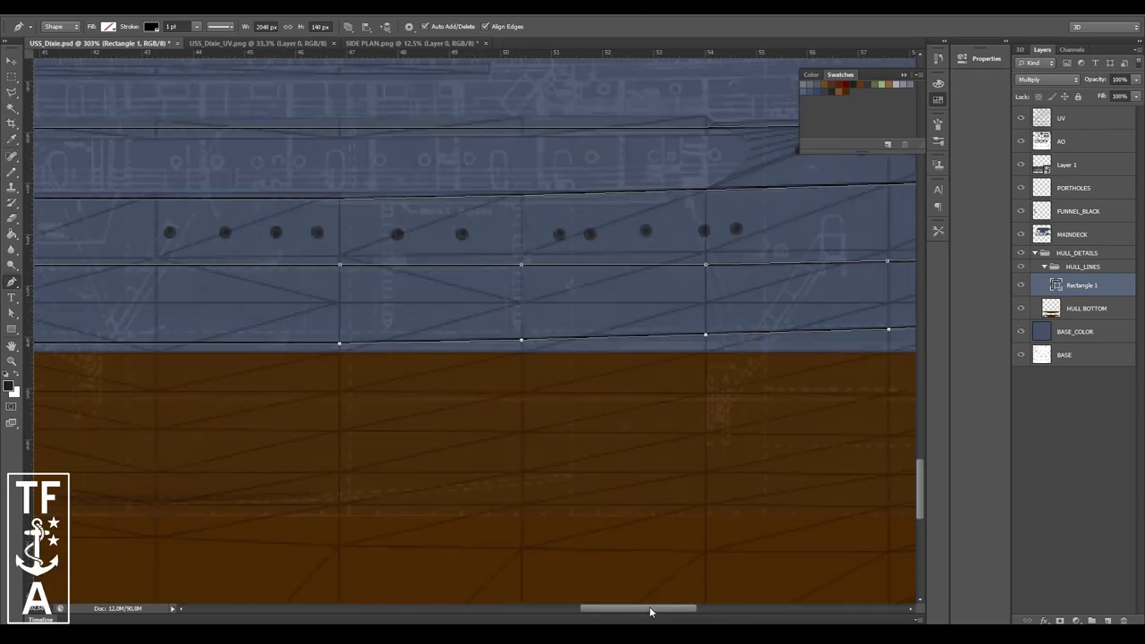
- Nudge the lower line's left anchors up with the arrow key
drag(650, 612, 354, 582)
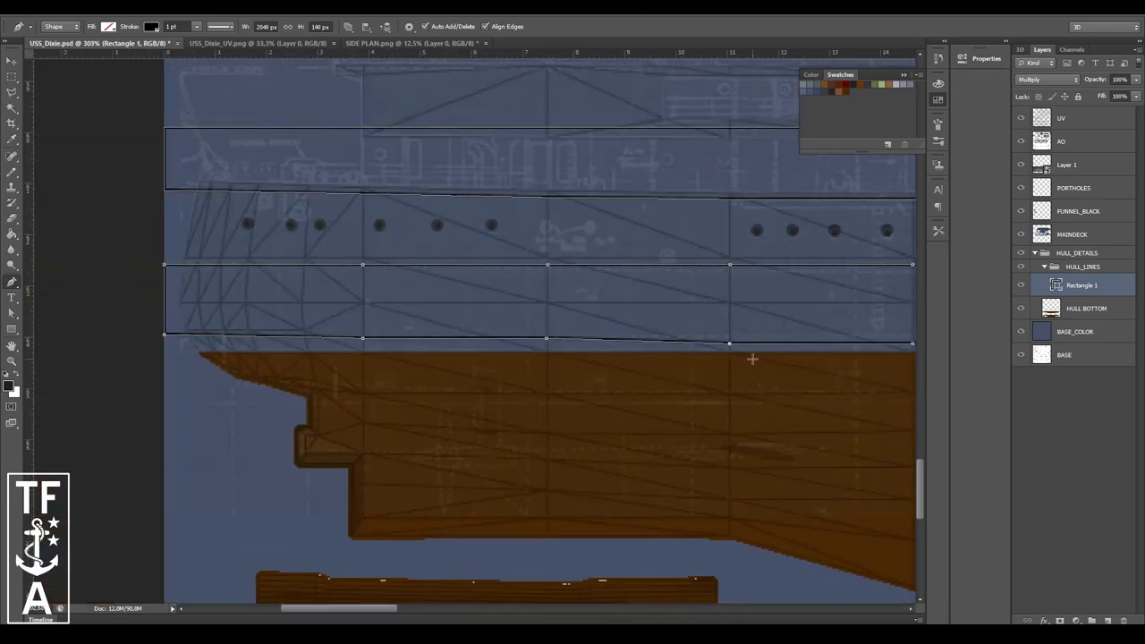
ctrl+scroll(753, 359, right, 4)
ctrl+scroll(626, 365, right, 3)
ctrl+scroll(489, 371, right, 3)
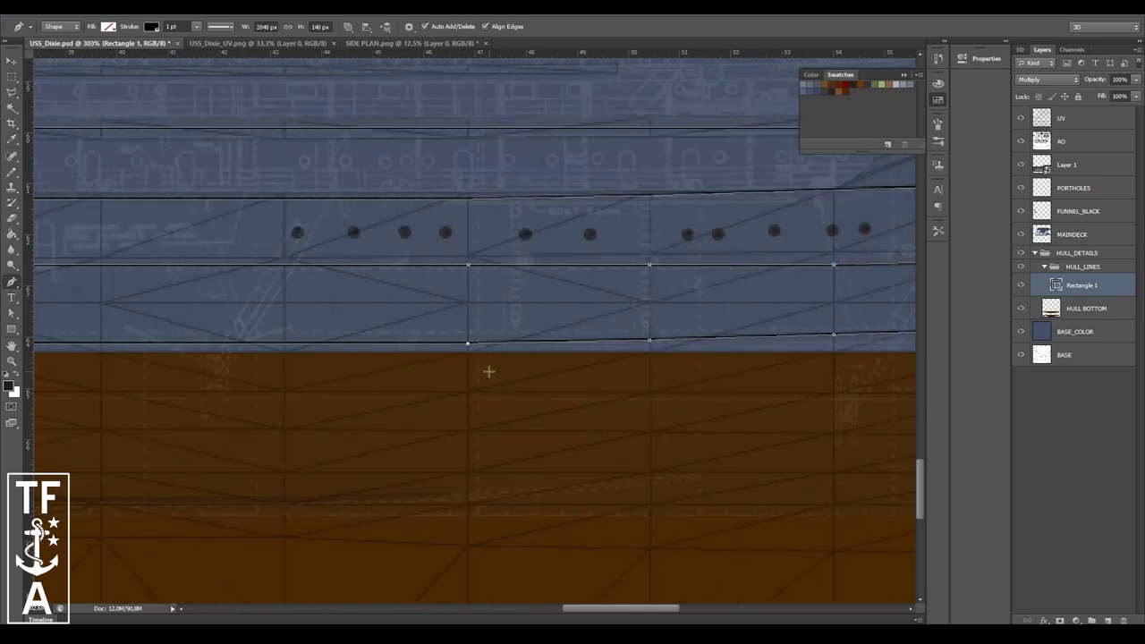
key(Up)
key(Up)
key(Up)
key(Up)
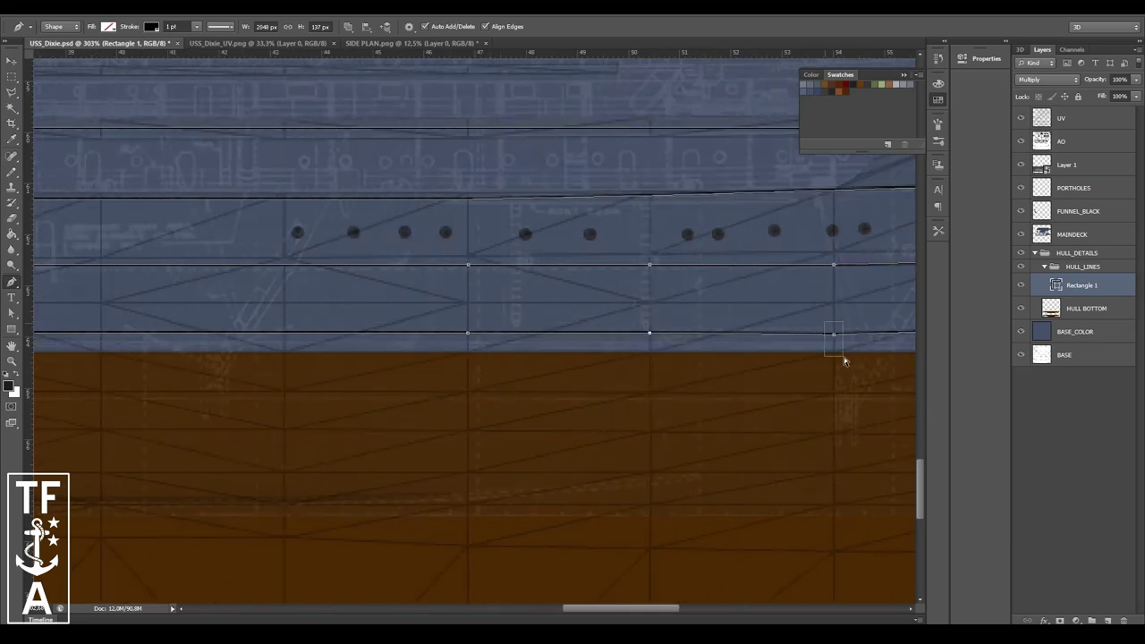
drag(598, 613, 665, 617)
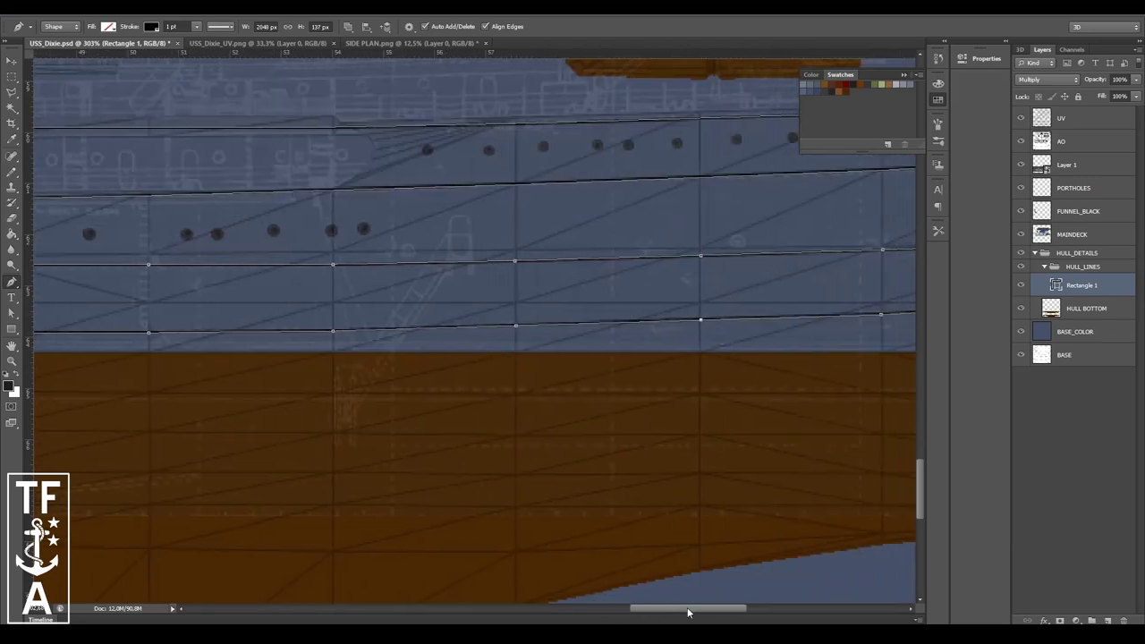
ctrl+scroll(599, 347, right, 3)
- Hide the UV wireframe overlay and lower an anchor to straighten the hull line
click(1021, 117)
alt+scroll(536, 314, down, 3)
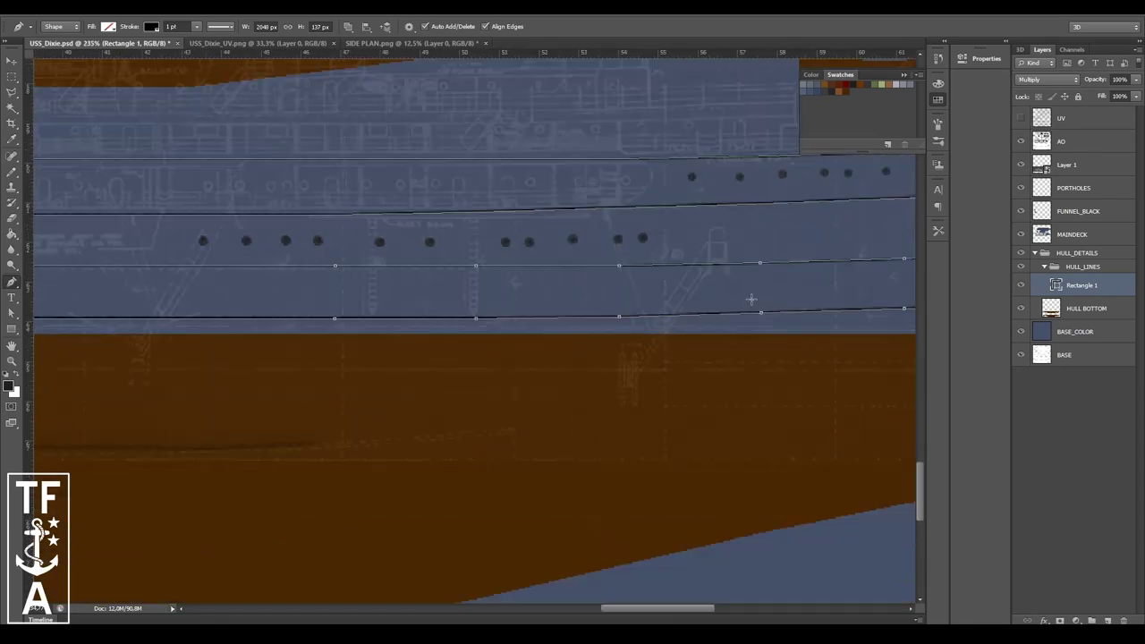
alt+scroll(873, 302, up, 3)
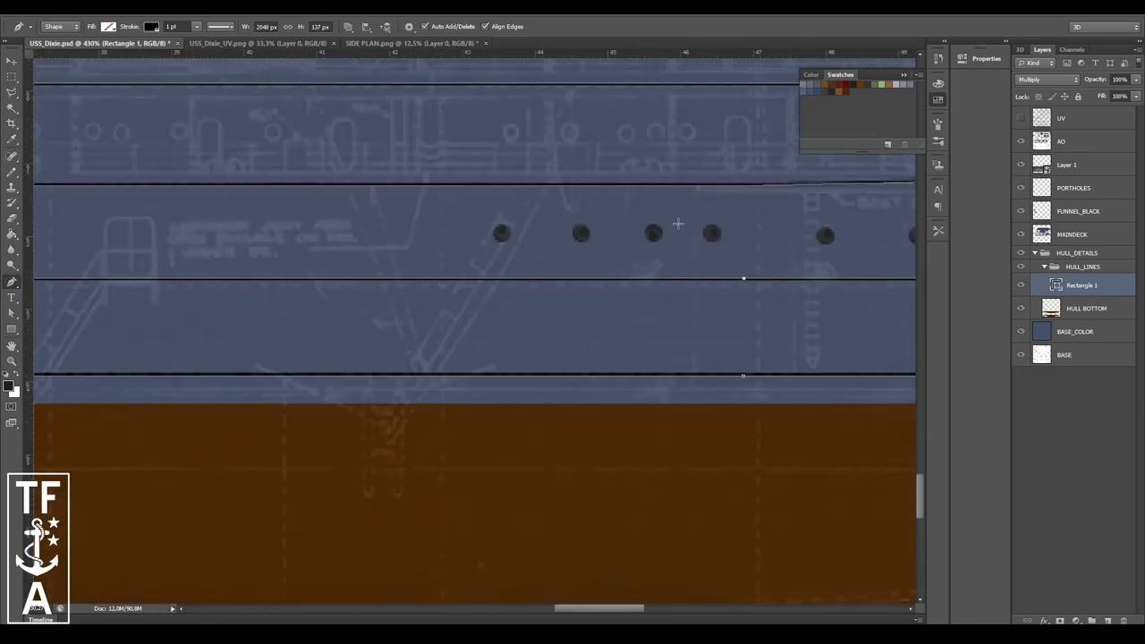
ctrl+drag(739, 290, 739, 295)
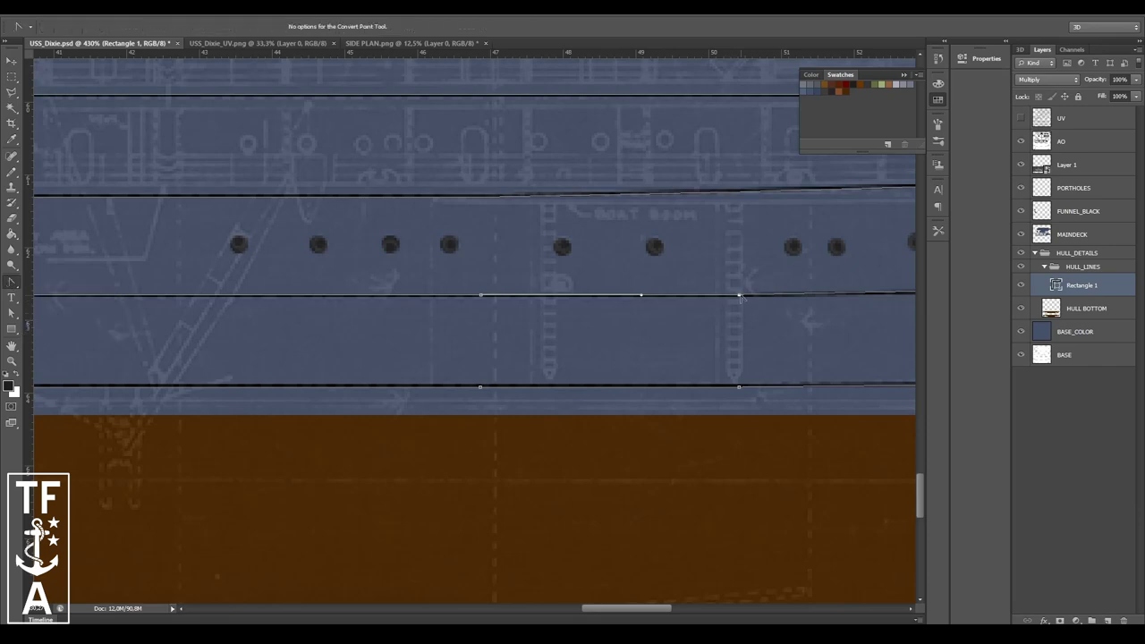
alt+scroll(476, 395, down, 2)
alt+scroll(537, 356, up, 1)
alt+scroll(760, 336, up, 1)
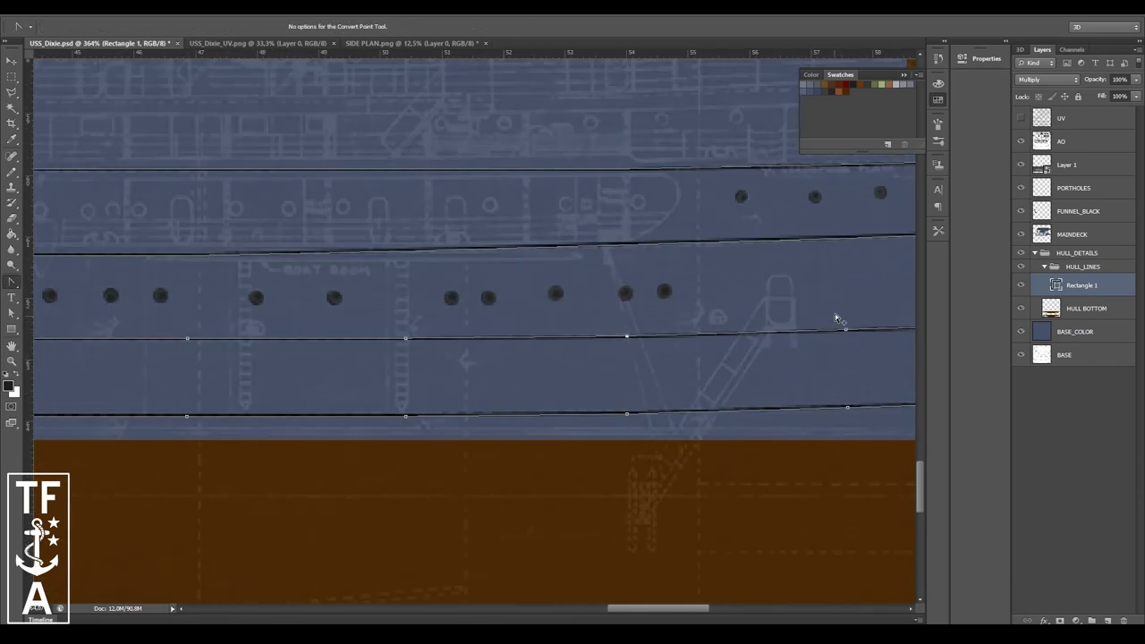
- Nudge both strake lines up slightly and lower the bottom line's right-end anchors
key(Up)
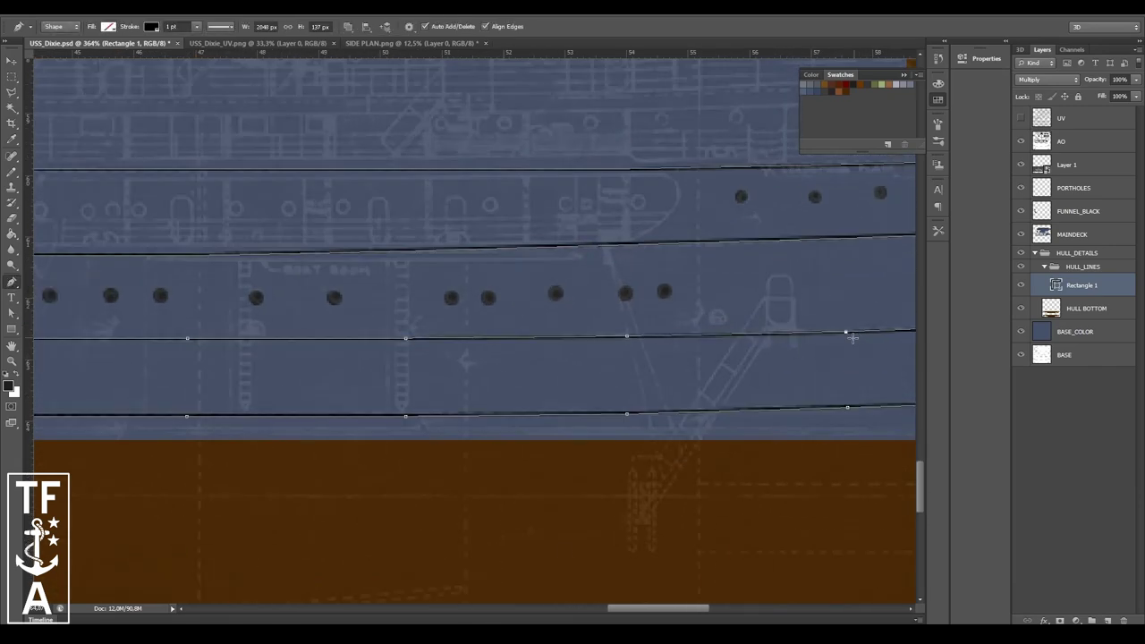
drag(681, 609, 346, 607)
key(Down)
key(Down)
key(Down)
key(Down)
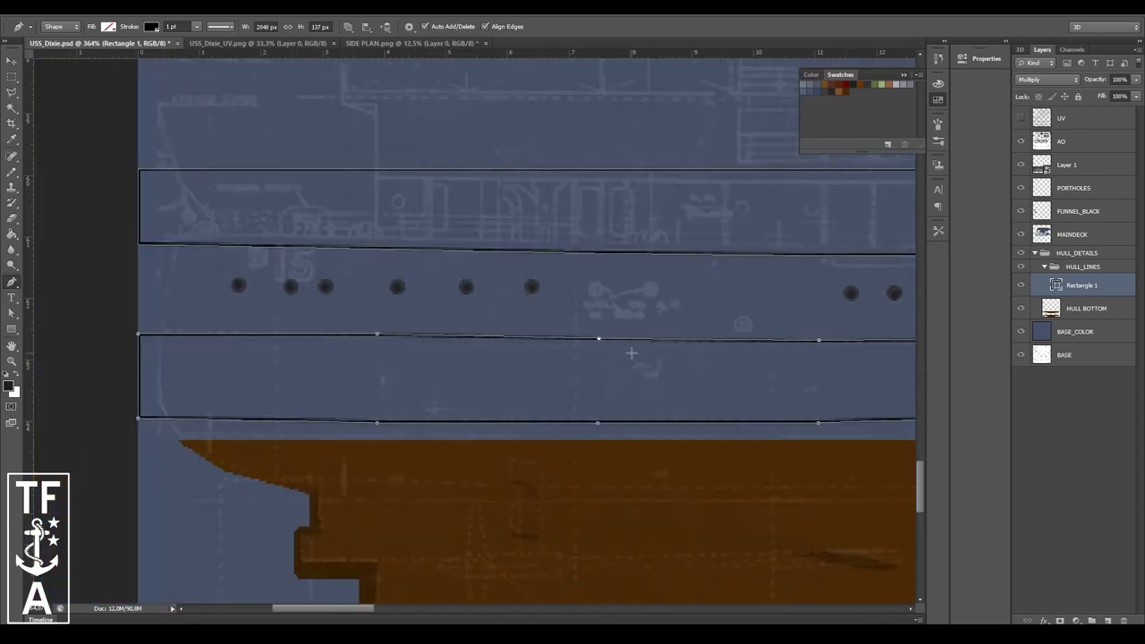
ctrl+click(376, 334)
key(Down)
alt+scroll(150, 356, down, 3)
alt+scroll(149, 356, down, 3)
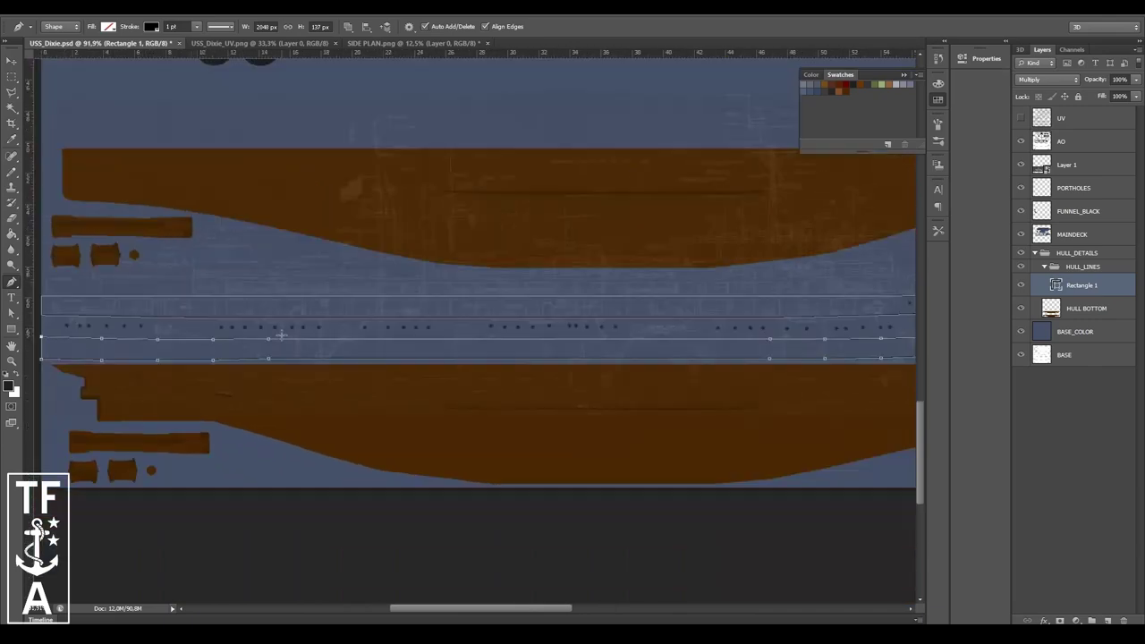
alt+scroll(150, 356, down, 2)
- Move the line pair down onto the lower hull
click(348, 26)
alt+scroll(271, 351, up, 2)
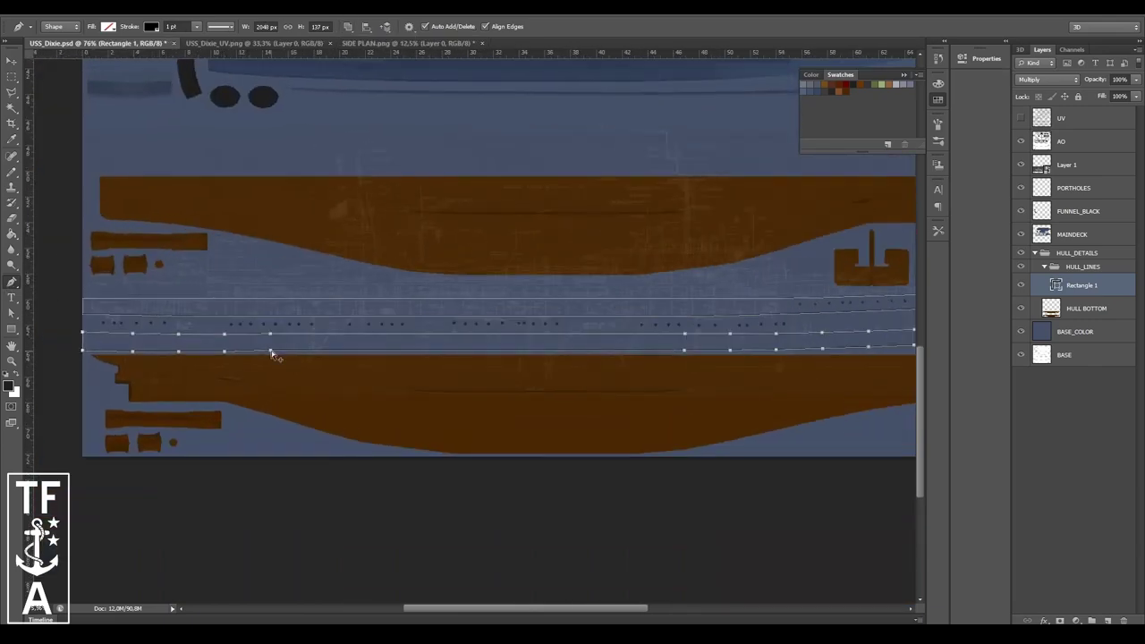
ctrl+drag(271, 350, 294, 365)
alt+scroll(470, 399, up, 3)
alt+scroll(470, 399, down, 2)
alt+scroll(491, 399, up, 3)
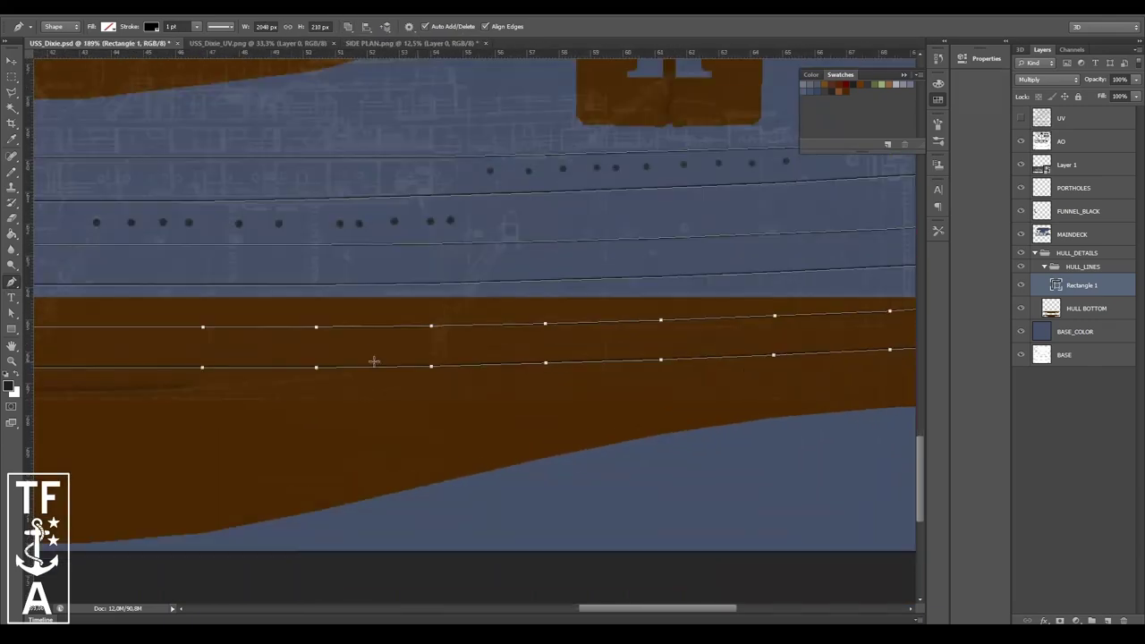
alt+scroll(373, 361, up, 1)
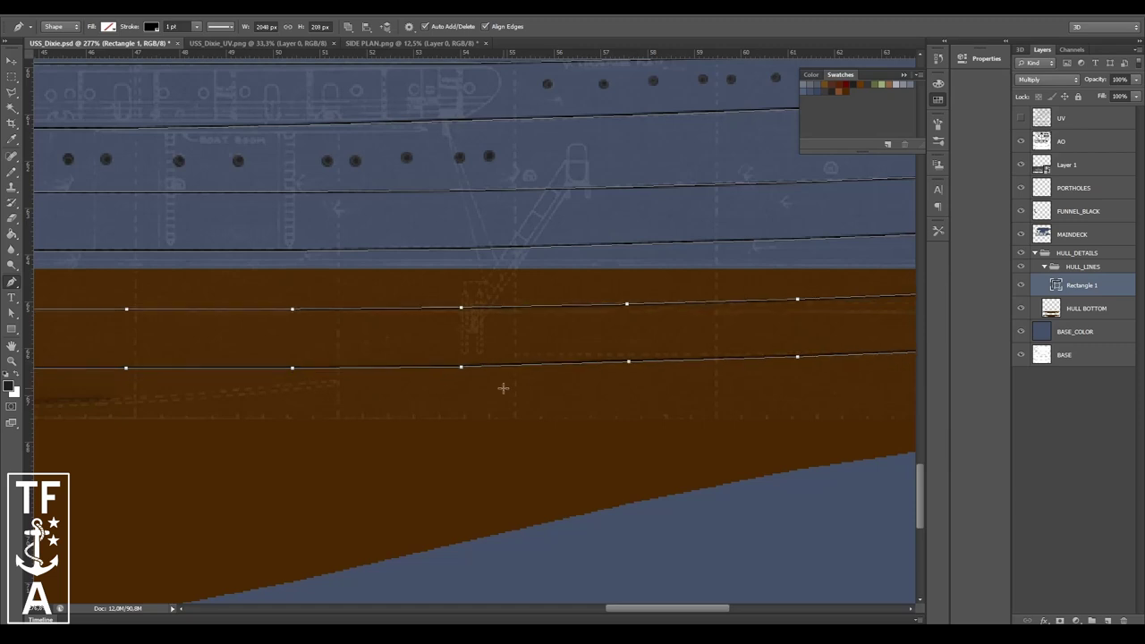
drag(619, 609, 668, 610)
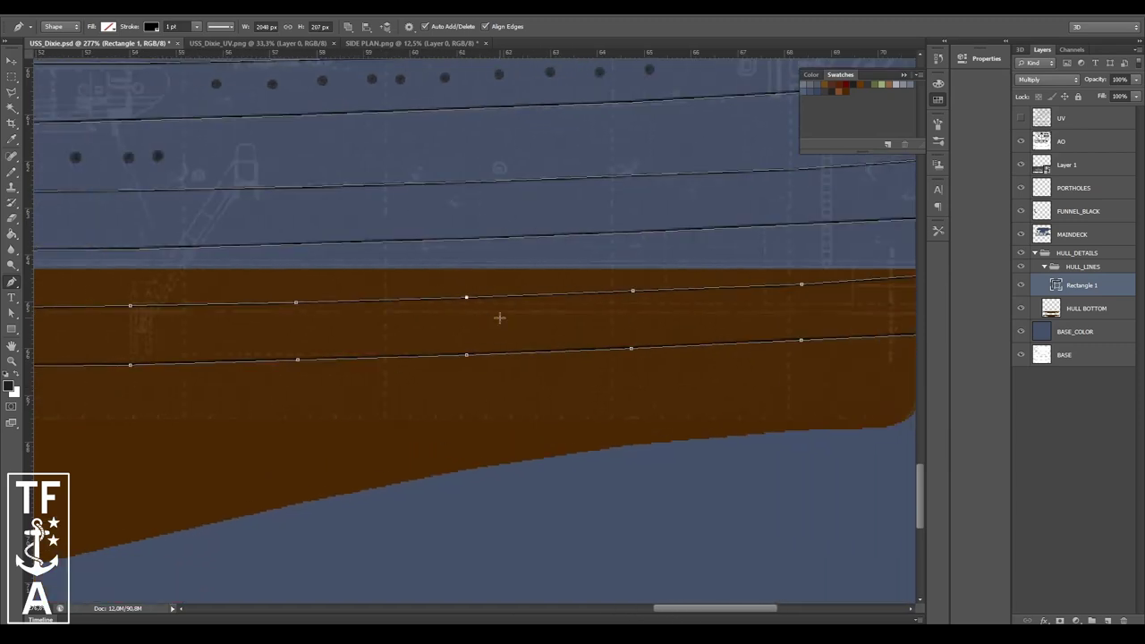
- Nudge anchors down to flatten the line and raise the upper line's left anchors
key(Down)
key(Down)
key(Down)
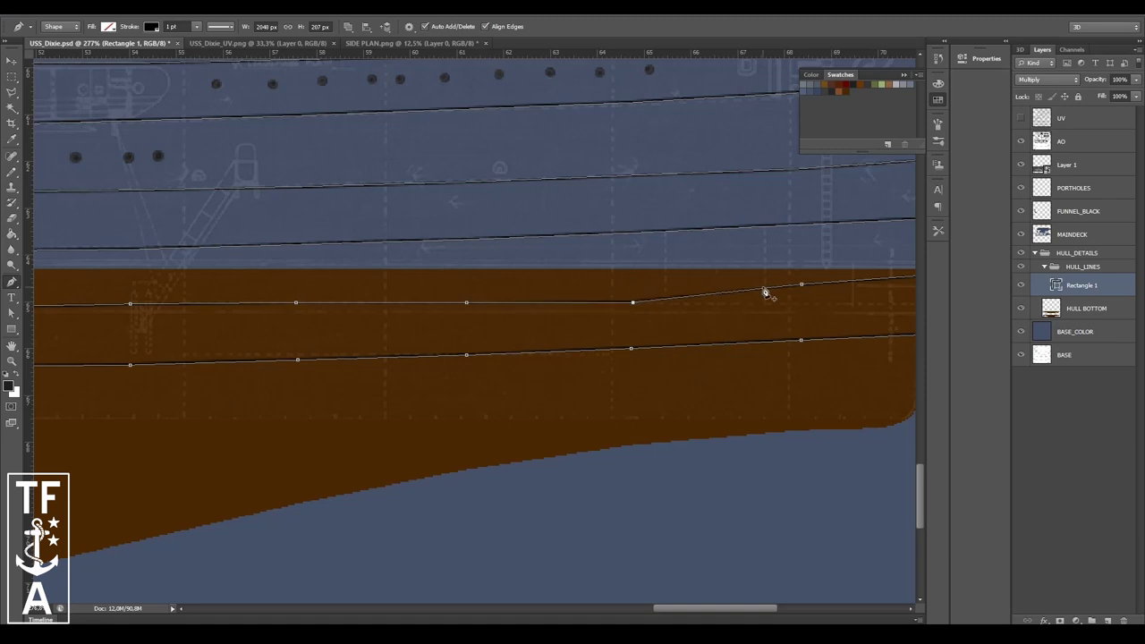
ctrl+click(802, 291)
ctrl+scroll(696, 580, right, 3)
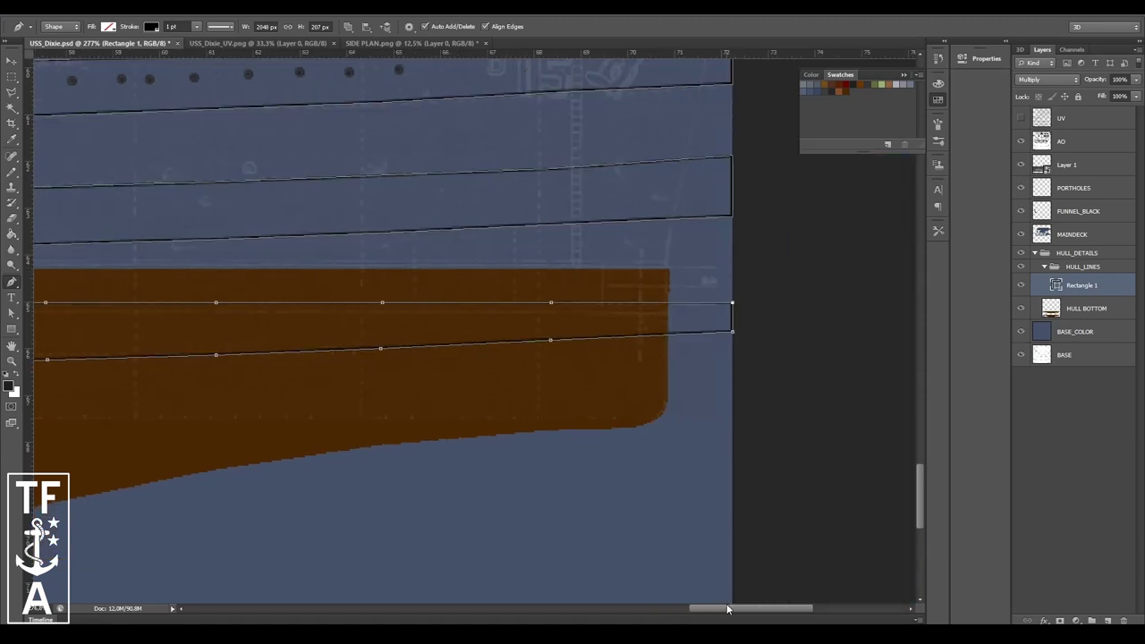
drag(728, 610, 635, 609)
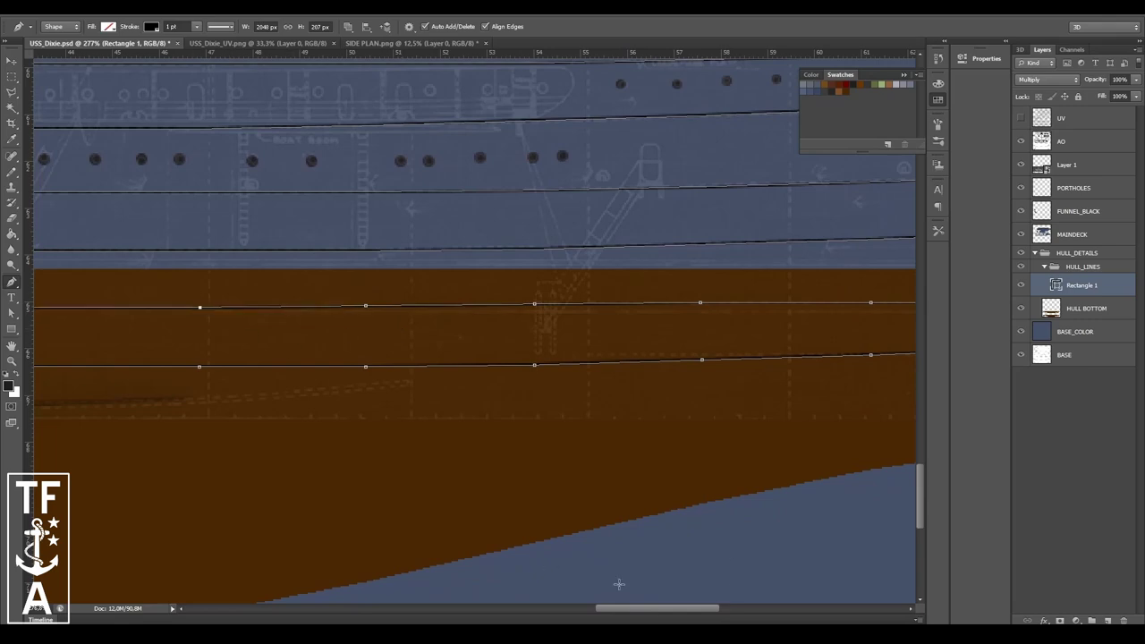
ctrl+scroll(430, 583, left, 5)
ctrl+drag(96, 286, 652, 325)
key(Up)
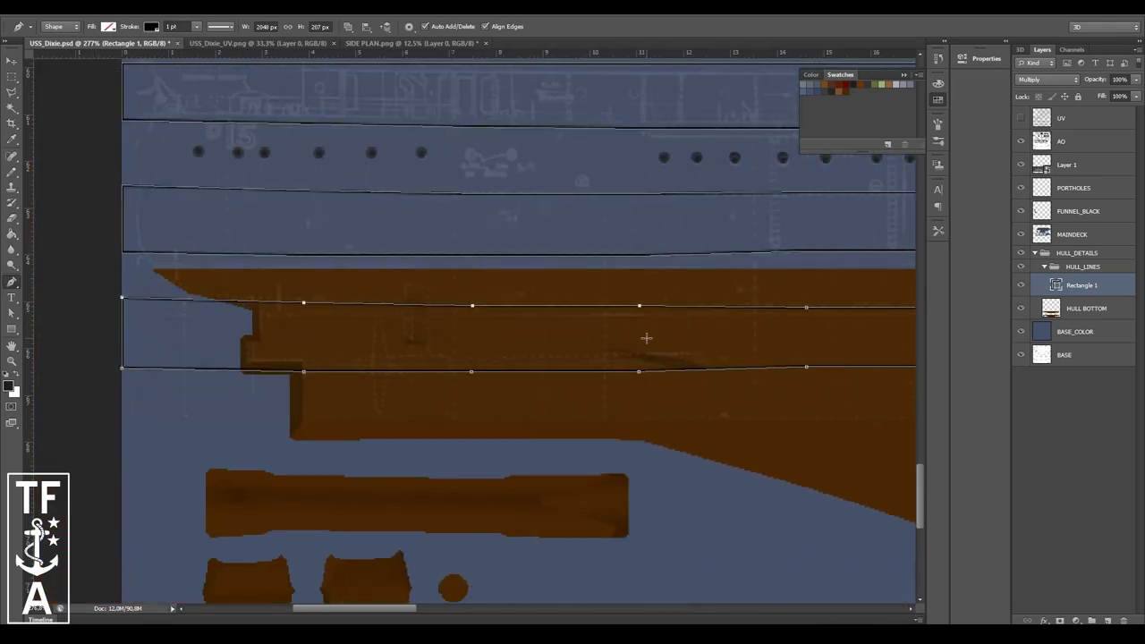
ctrl+scroll(582, 327, right, 5)
- With the UV wireframe shown, add matching anchors on the upper and lower lines, then hide it
click(1021, 117)
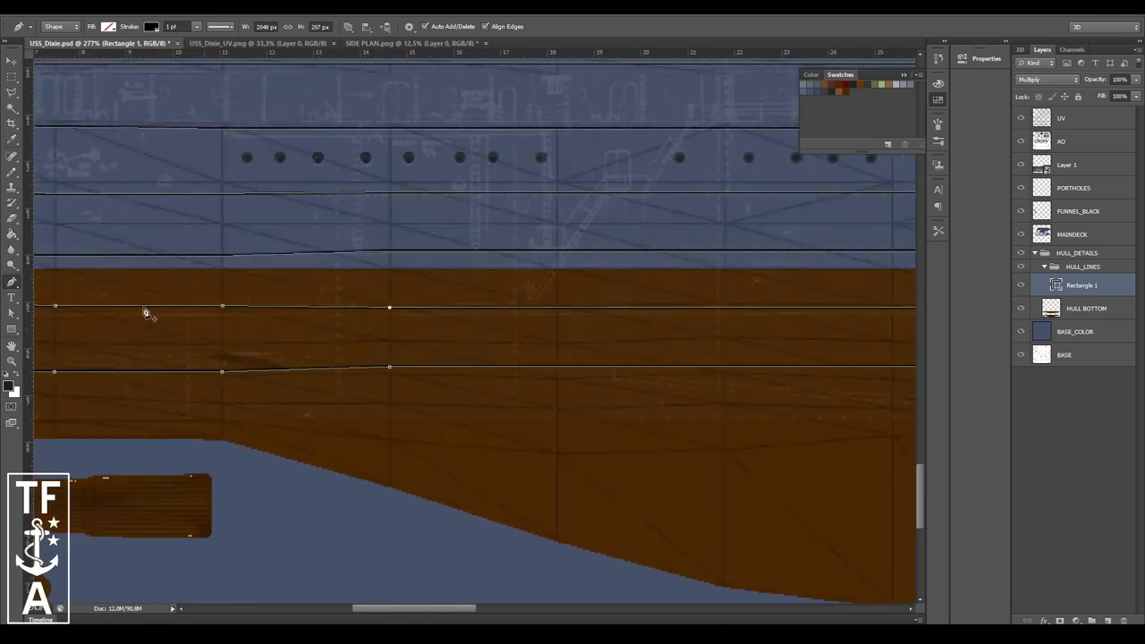
click(558, 307)
scroll(560, 315, down, 1)
click(557, 339)
right_click(11, 281)
click(72, 328)
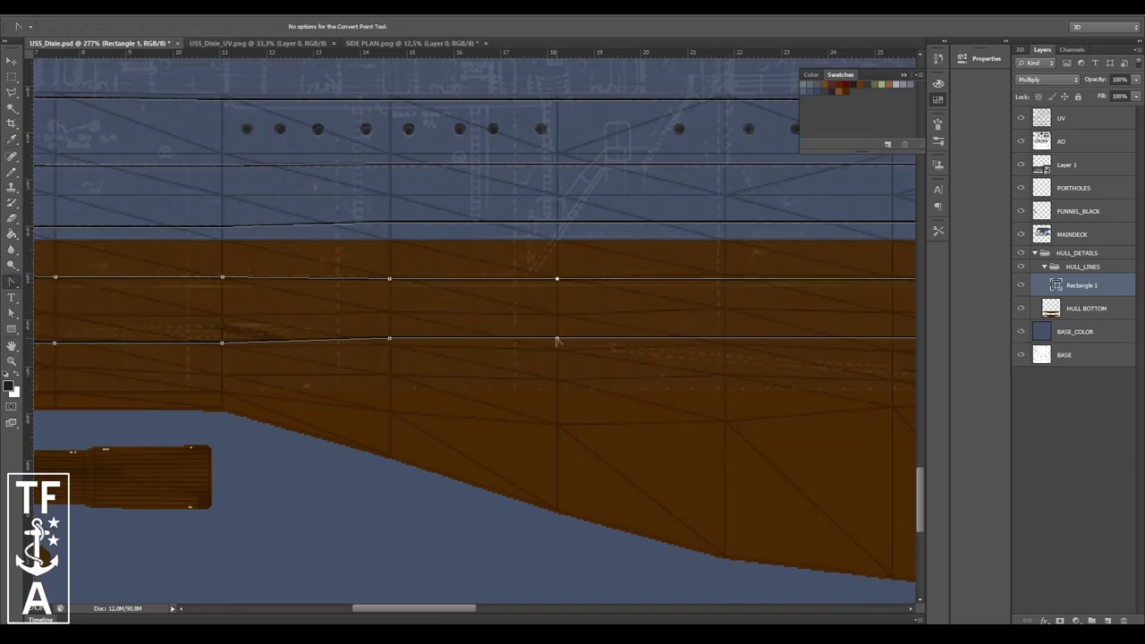
click(1021, 117)
scroll(608, 560, down, 1)
alt+scroll(340, 363, down, 2)
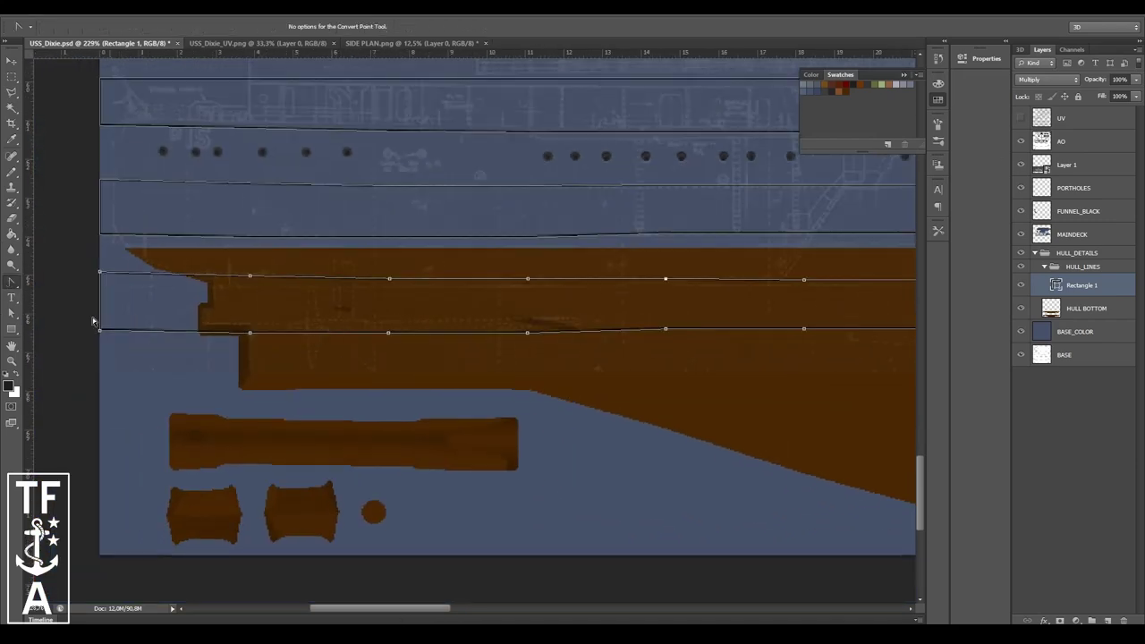
- Select the bottom line's anchors and nudge them up
drag(56, 305, 472, 381)
key(Up)
key(Up)
key(Up)
key(Up)
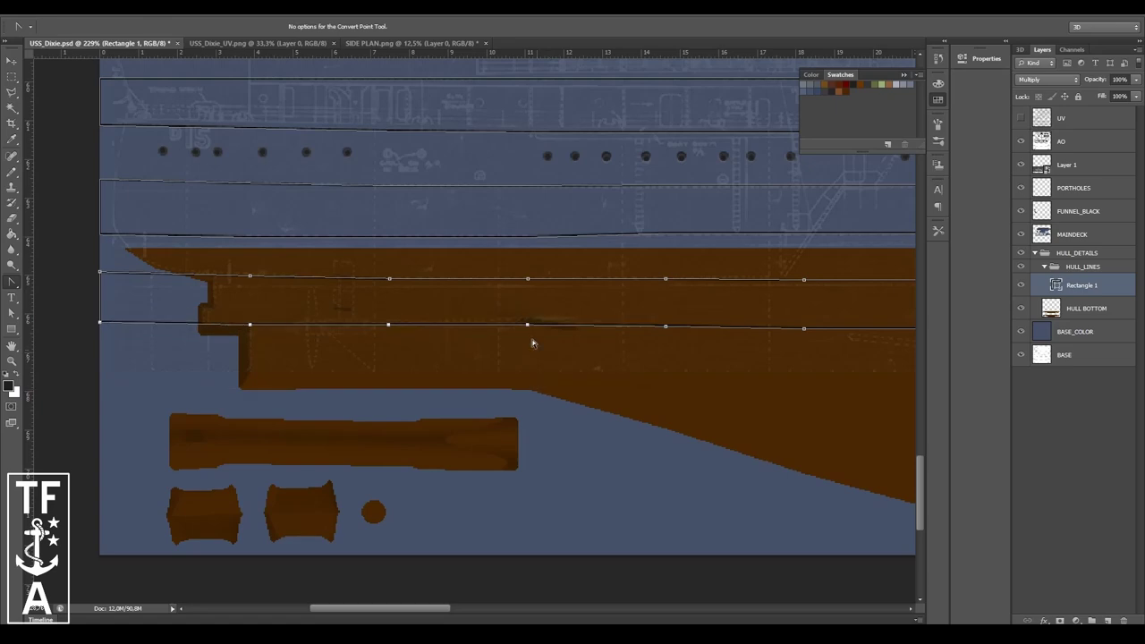
drag(375, 308, 405, 347)
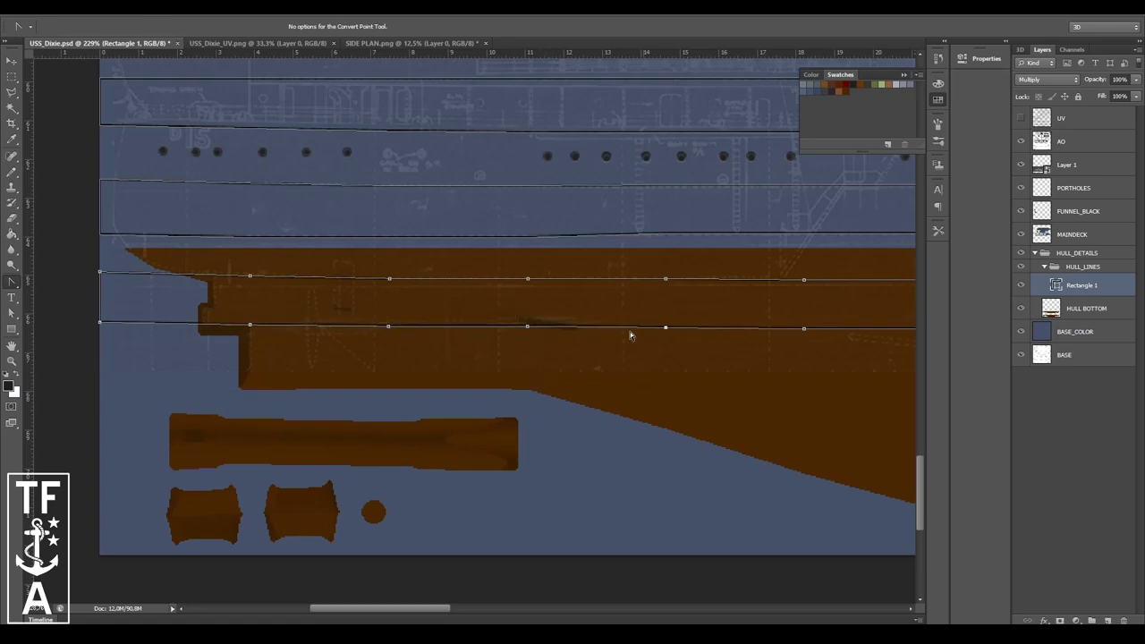
alt+scroll(281, 362, down, 2)
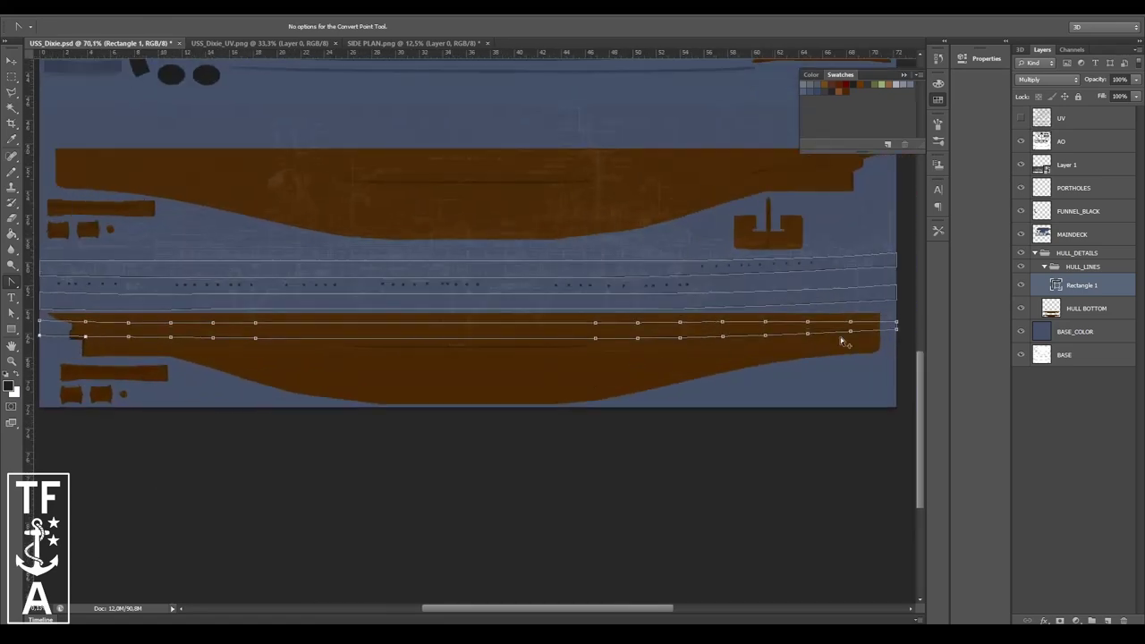
alt+scroll(652, 325, up, 3)
alt+scroll(312, 323, up, 1)
alt+scroll(312, 324, down, 1)
- Nudge the lower path's anchors and drag its right anchors down slightly
drag(238, 327, 869, 371)
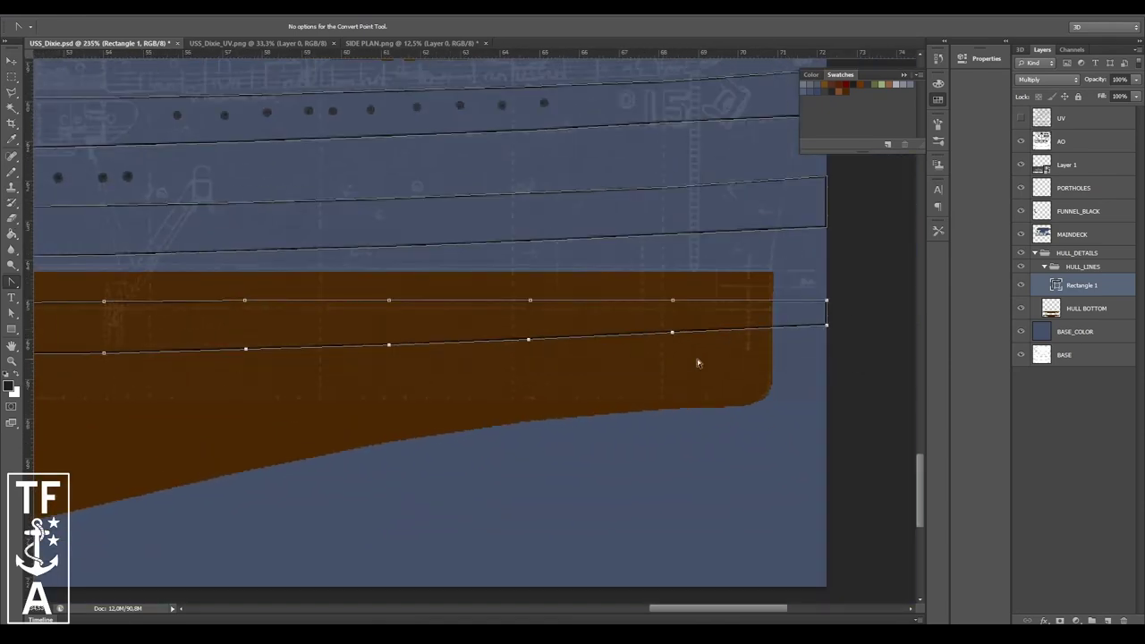
key(Up)
drag(529, 342, 529, 347)
drag(672, 335, 672, 343)
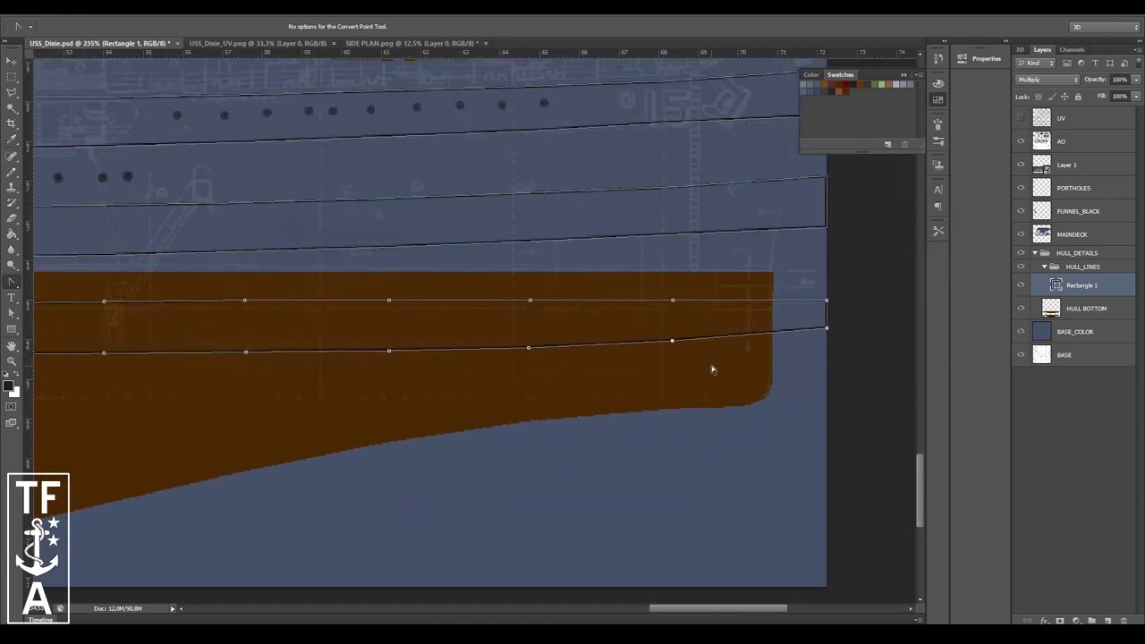
alt+scroll(865, 346, down, 4)
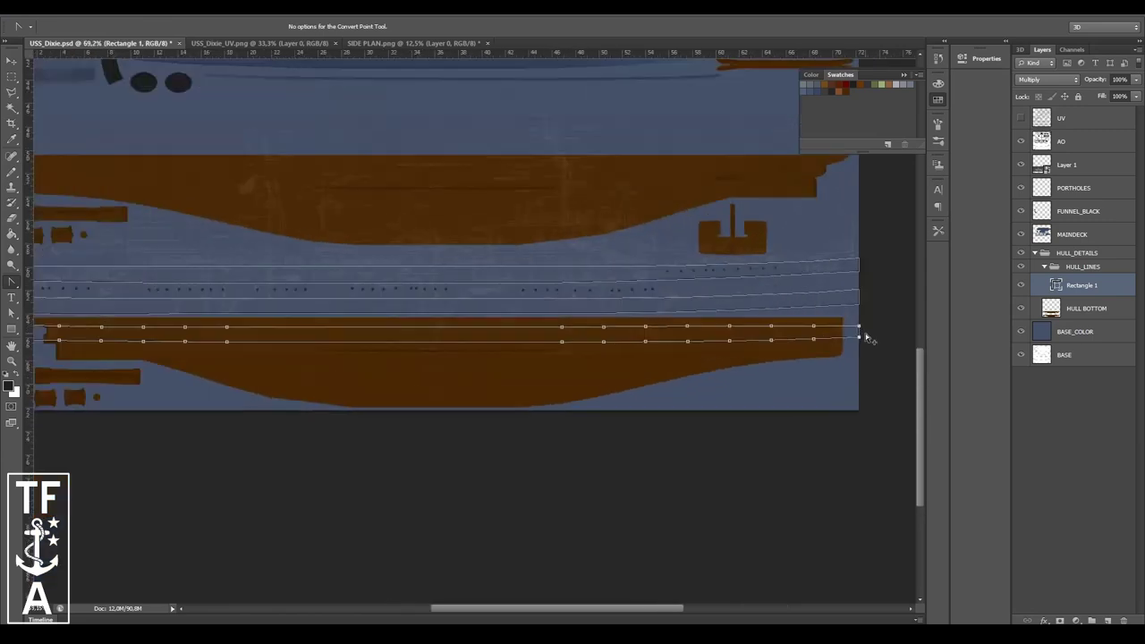
alt+scroll(865, 332, down, 2)
- Hide the Layer 1 blueprint and fade the HULL_LINES group to 25% opacity
click(12, 77)
click(1021, 165)
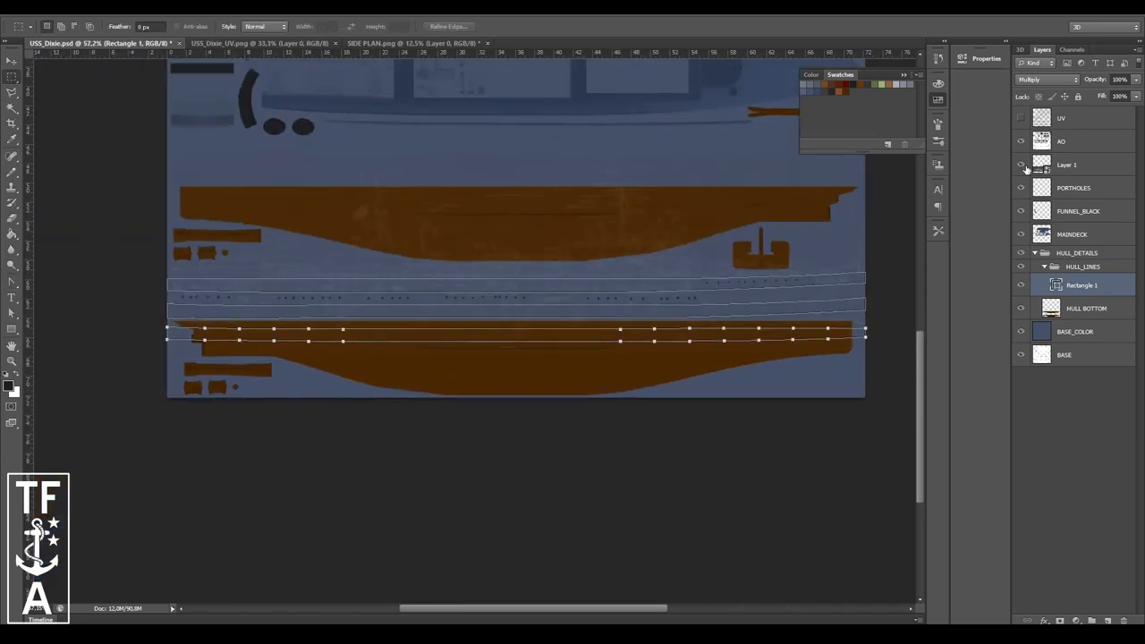
click(1083, 267)
drag(1136, 80, 1094, 92)
alt+scroll(217, 350, up, 3)
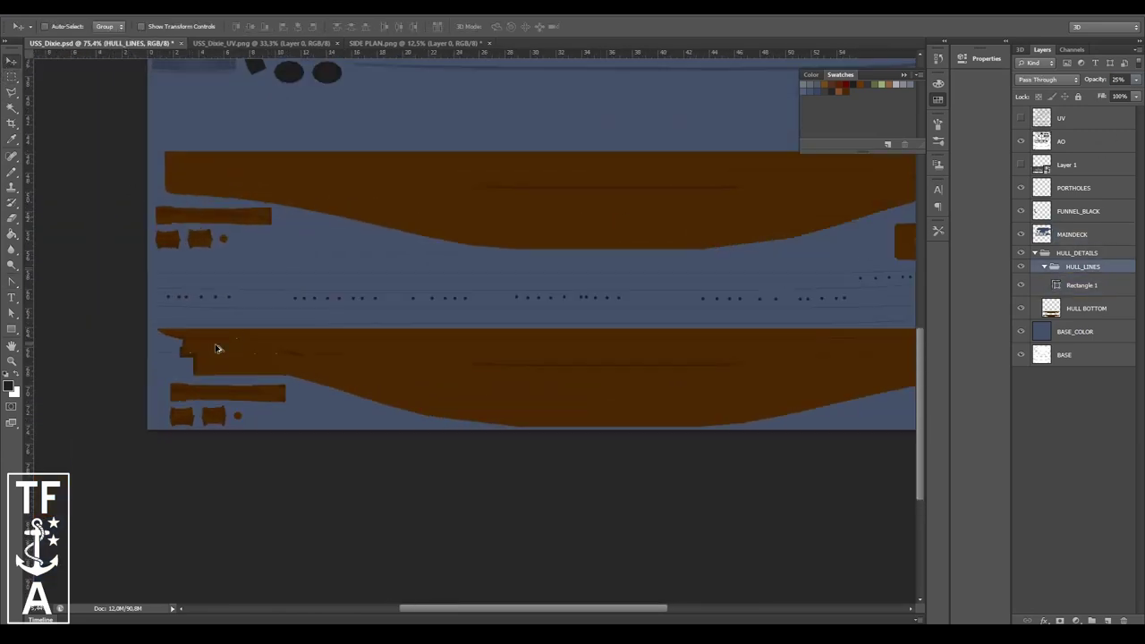
alt+scroll(228, 363, up, 2)
alt+scroll(140, 363, down, 2)
- Select Rectangle 1's path and nudge the lower line up a few pixels
key(v)
scroll(892, 277, up, 2)
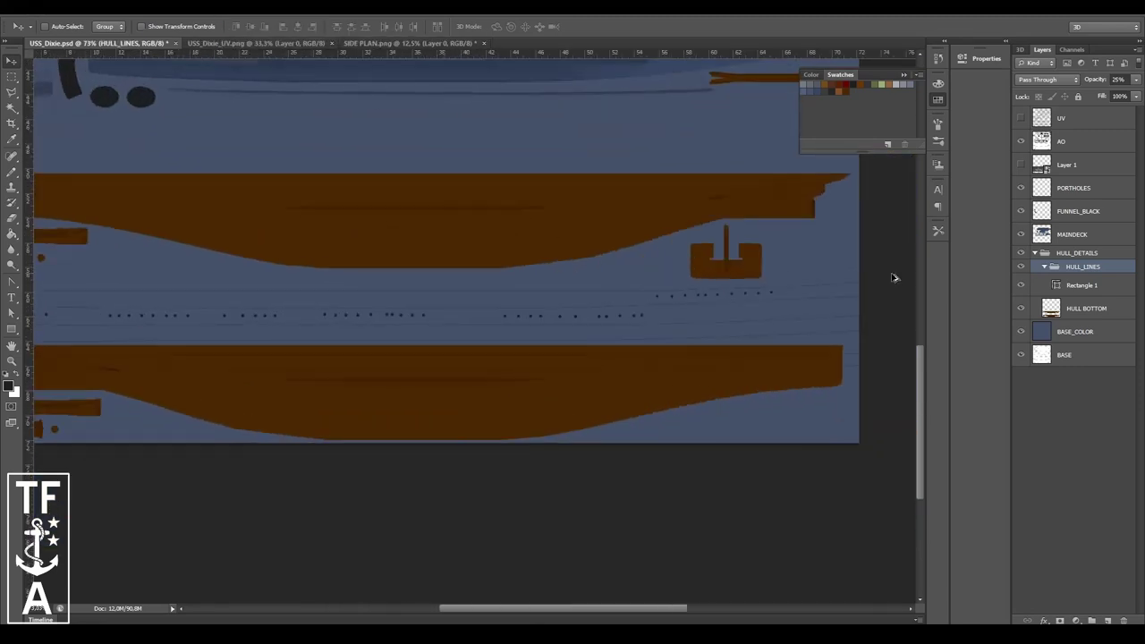
alt+scroll(892, 277, up, 3)
click(1082, 285)
click(12, 282)
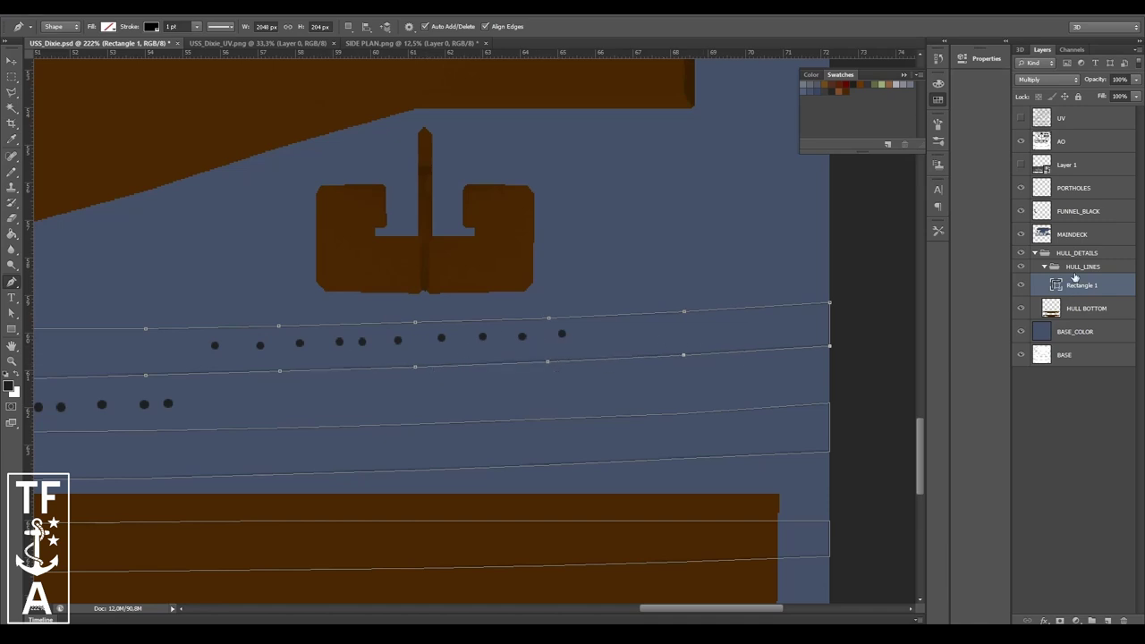
alt+scroll(854, 248, down, 3)
alt+scroll(854, 248, up, 2)
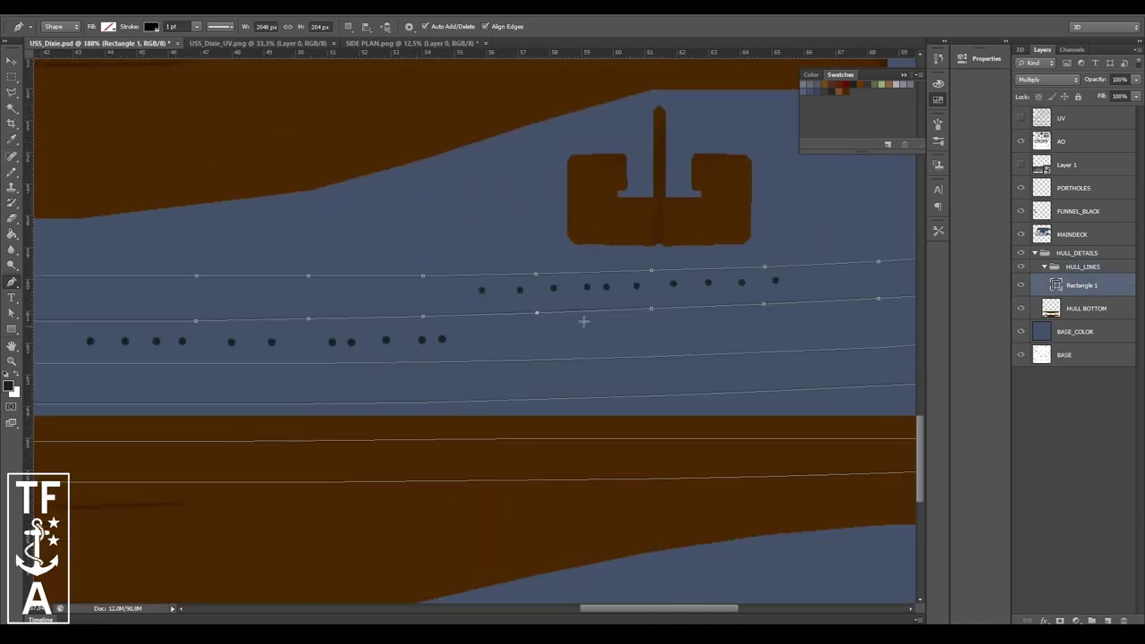
alt+scroll(721, 287, down, 3)
alt+scroll(307, 314, up, 2)
alt+scroll(179, 340, up, 1)
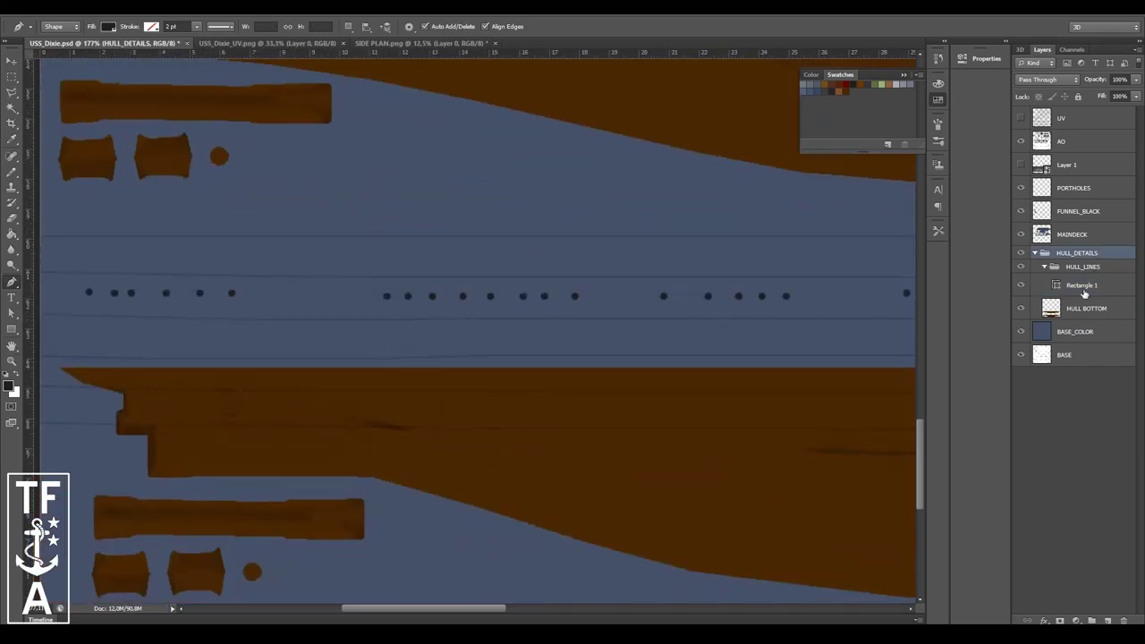
alt+scroll(131, 356, up, 1)
key(Up)
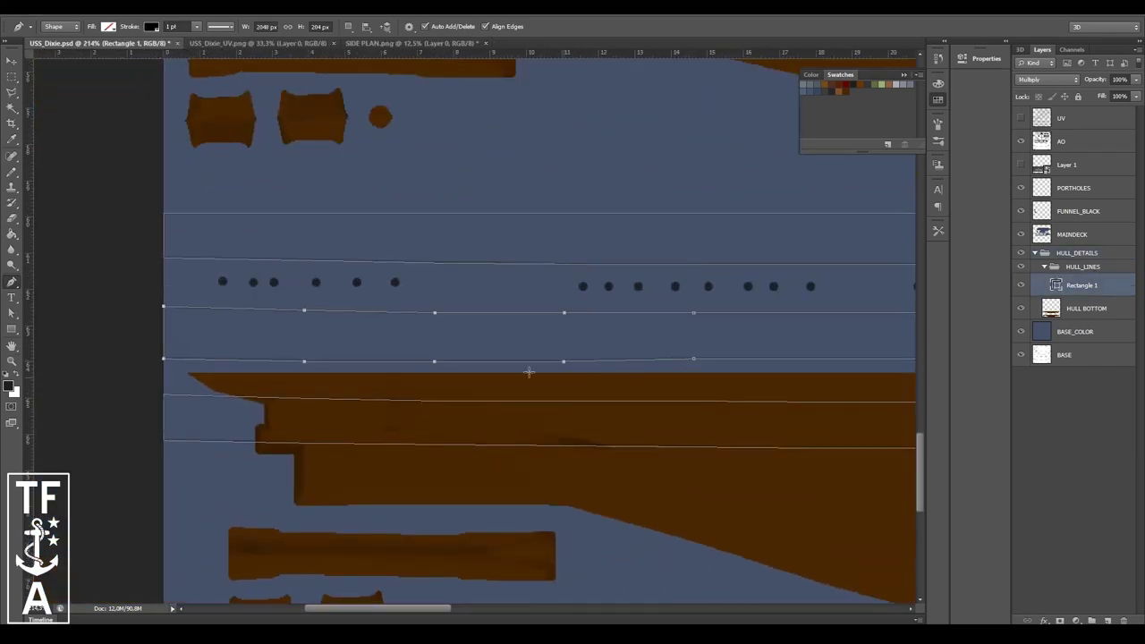
alt+scroll(608, 370, down, 2)
alt+scroll(608, 370, down, 2)
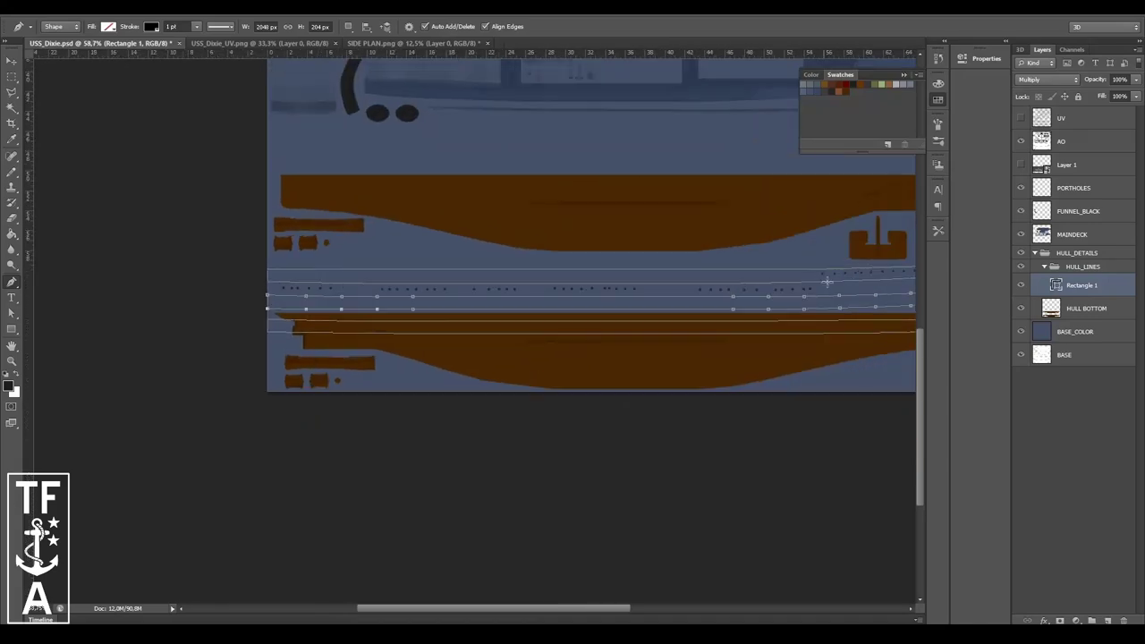
alt+scroll(609, 370, down, 1)
- Select the HULL_DETAILS group and show the Layer 1 blueprint again
click(1077, 252)
click(1021, 165)
alt+scroll(824, 296, up, 2)
alt+scroll(824, 296, up, 3)
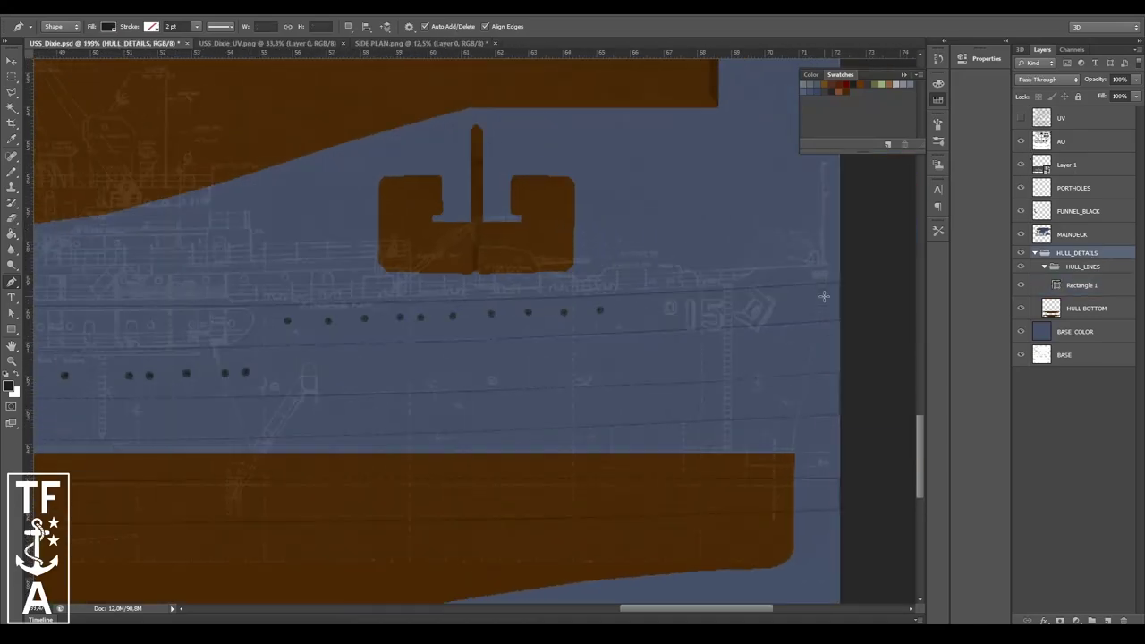
- On a new layer above Rectangle 1, stroke the hull strake paths in black with the Pencil
click(1082, 285)
key(ctrl+shift+alt+n)
key(b)
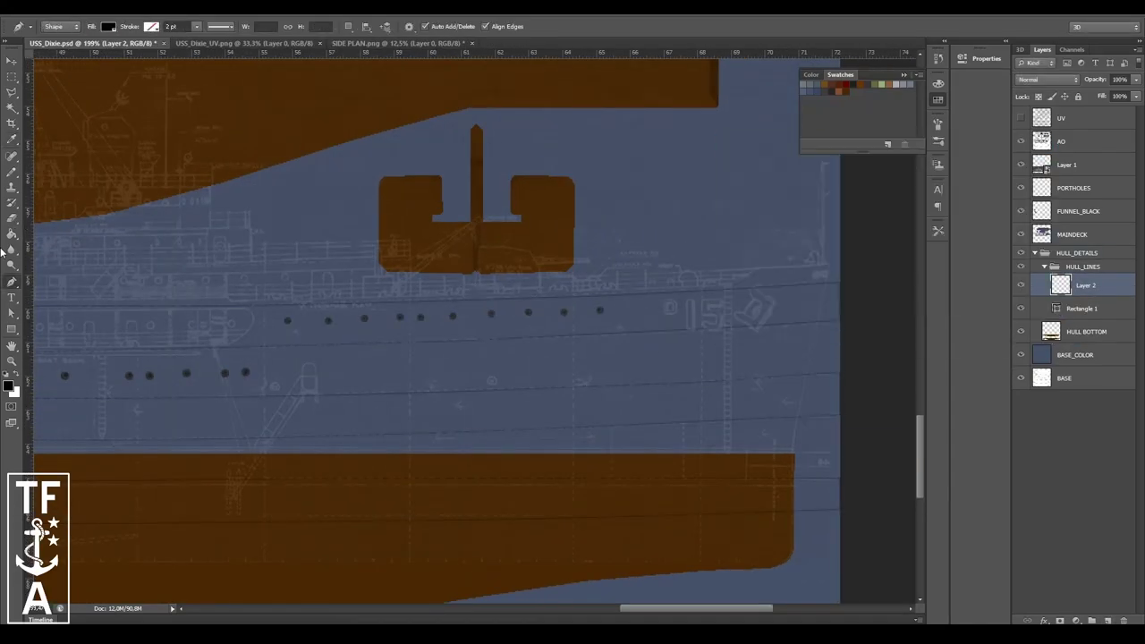
alt+scroll(634, 300, up, 2)
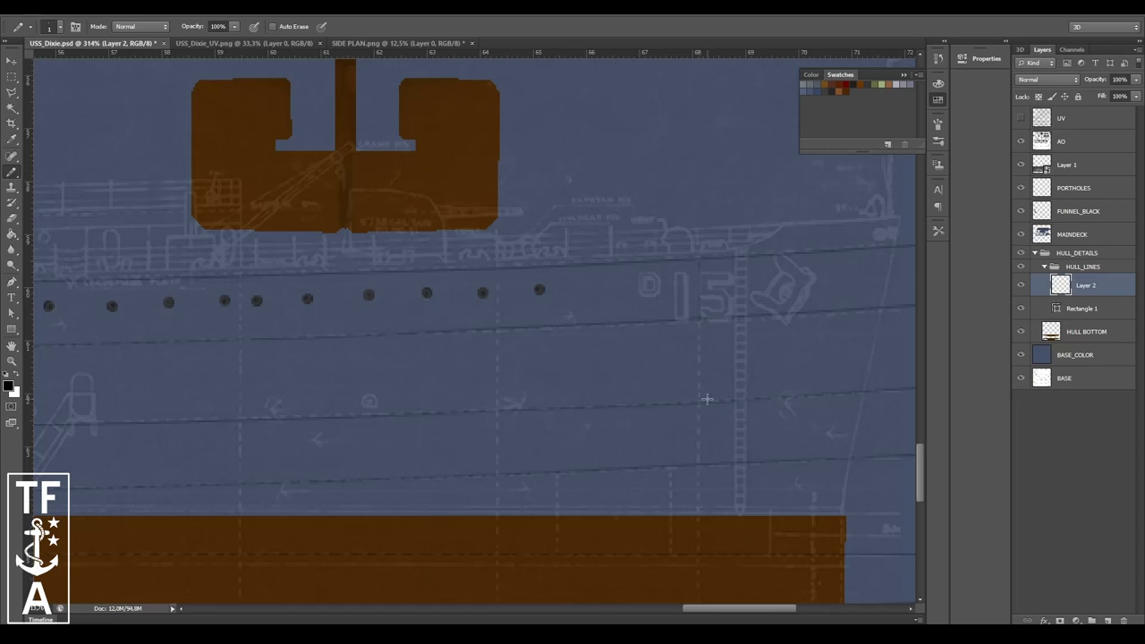
alt+scroll(703, 291, up, 2)
key(Return)
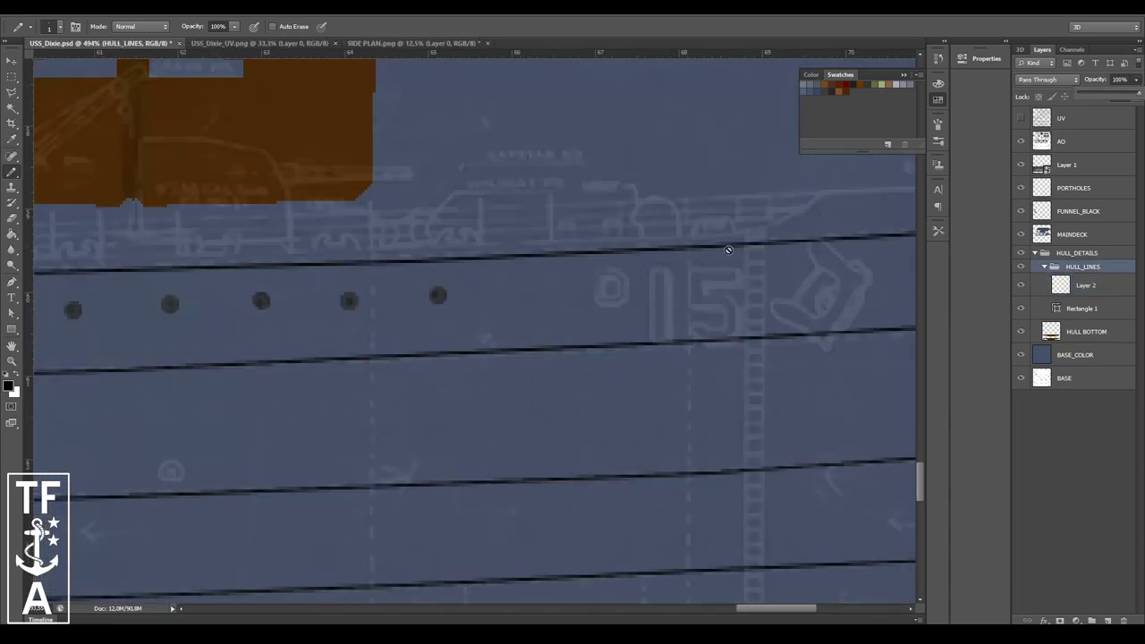
- Draw the first short vertical black plate seams between the strake lines
drag(689, 248, 689, 290)
alt+scroll(606, 340, down, 2)
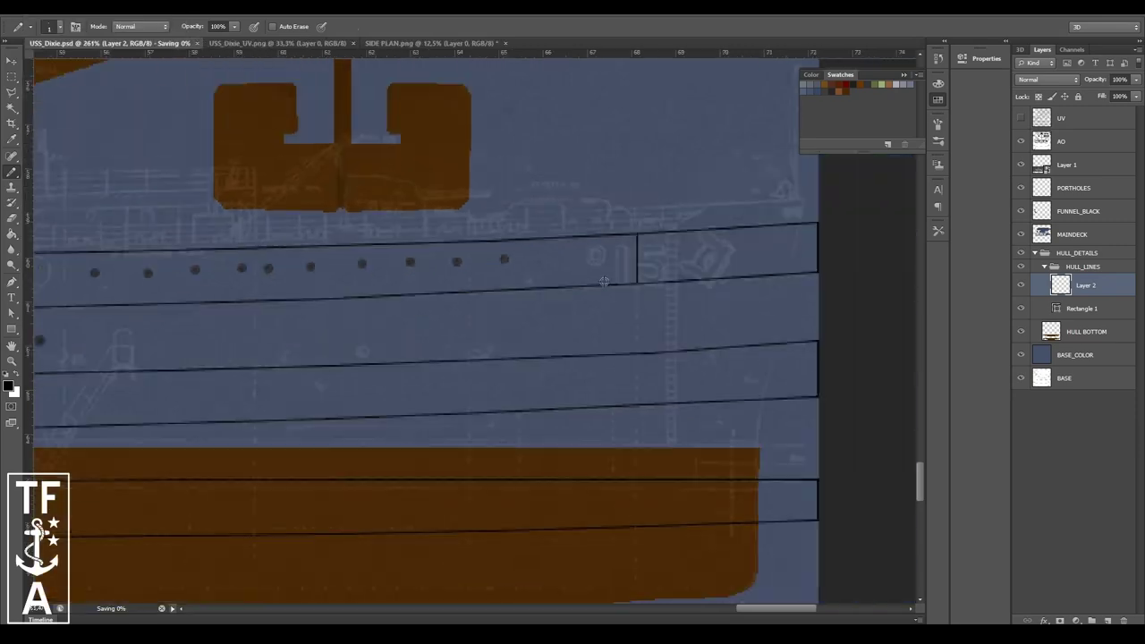
alt+scroll(605, 322, up, 2)
drag(606, 306, 605, 402)
scroll(636, 395, down, 2)
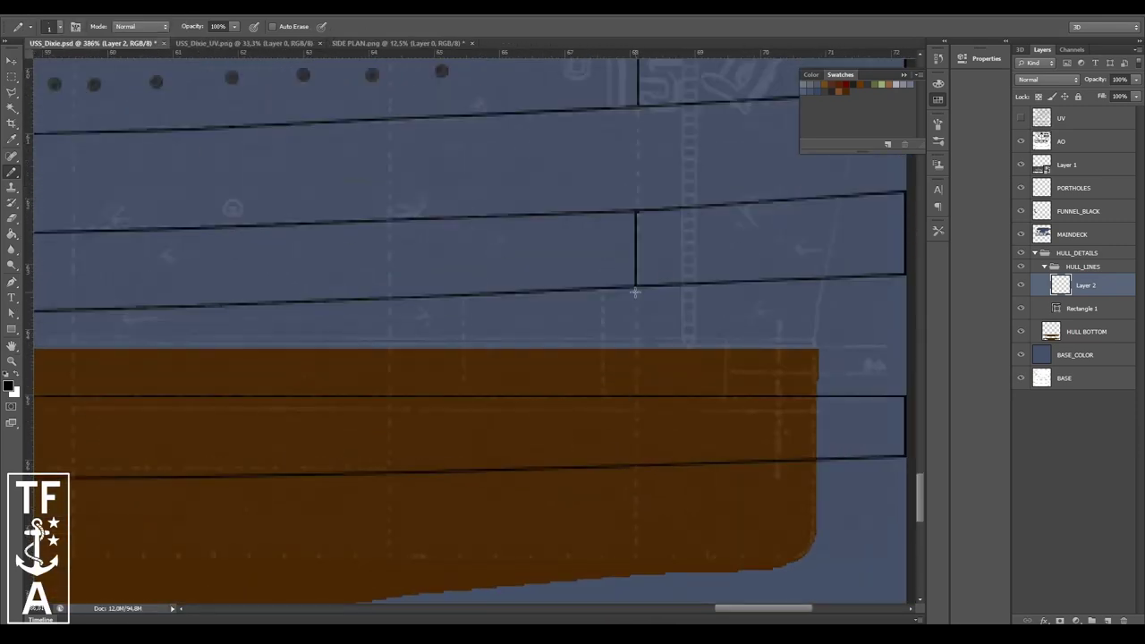
scroll(635, 292, down, 2)
drag(634, 303, 635, 361)
alt+scroll(635, 341, down, 2)
key(m)
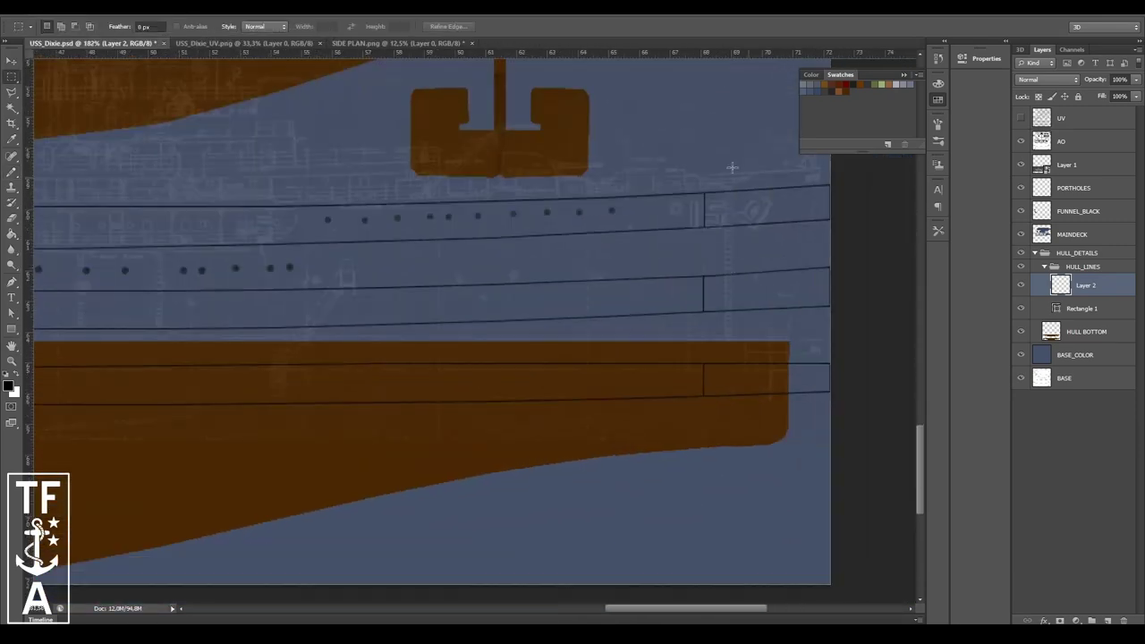
alt+scroll(635, 340, up, 1)
drag(671, 139, 780, 537)
key(ctrl+d)
key(b)
alt+scroll(475, 207, up, 2)
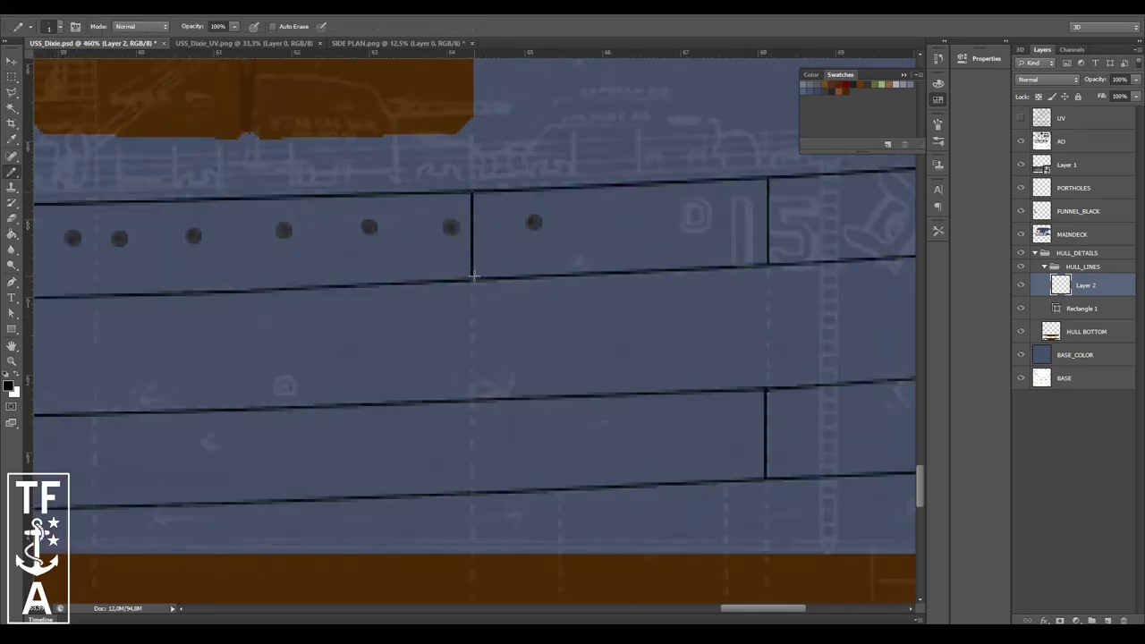
- Add further vertical seams down to the lower hull line, undoing the last one drawn
drag(476, 450, 472, 490)
alt+scroll(555, 440, down, 3)
alt+scroll(559, 402, up, 3)
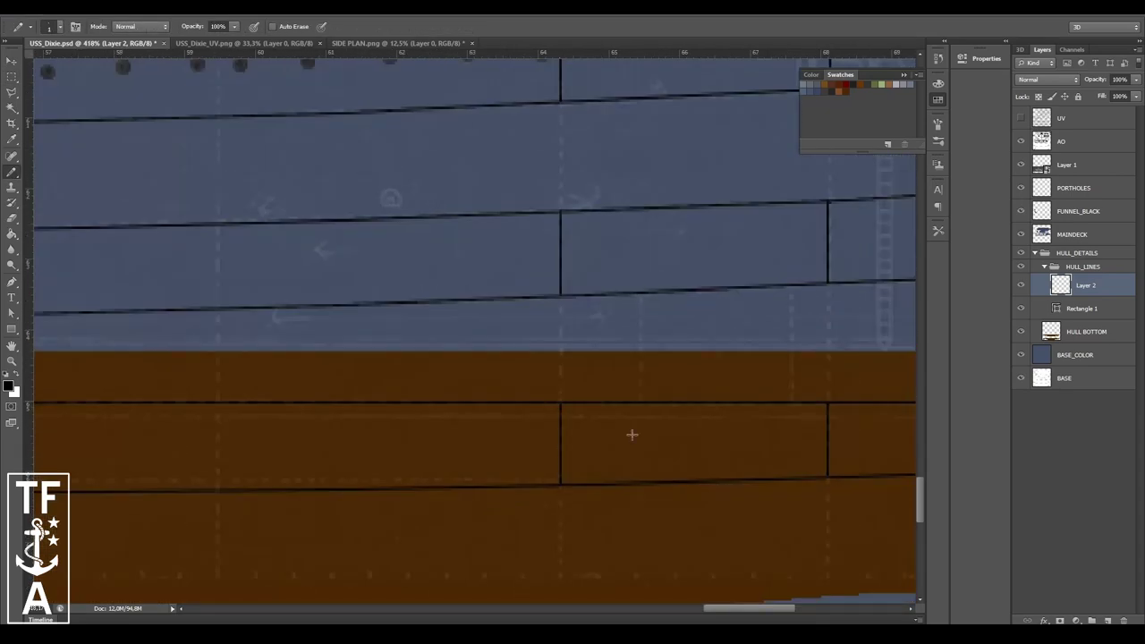
alt+scroll(417, 431, down, 1)
scroll(424, 288, up, 1)
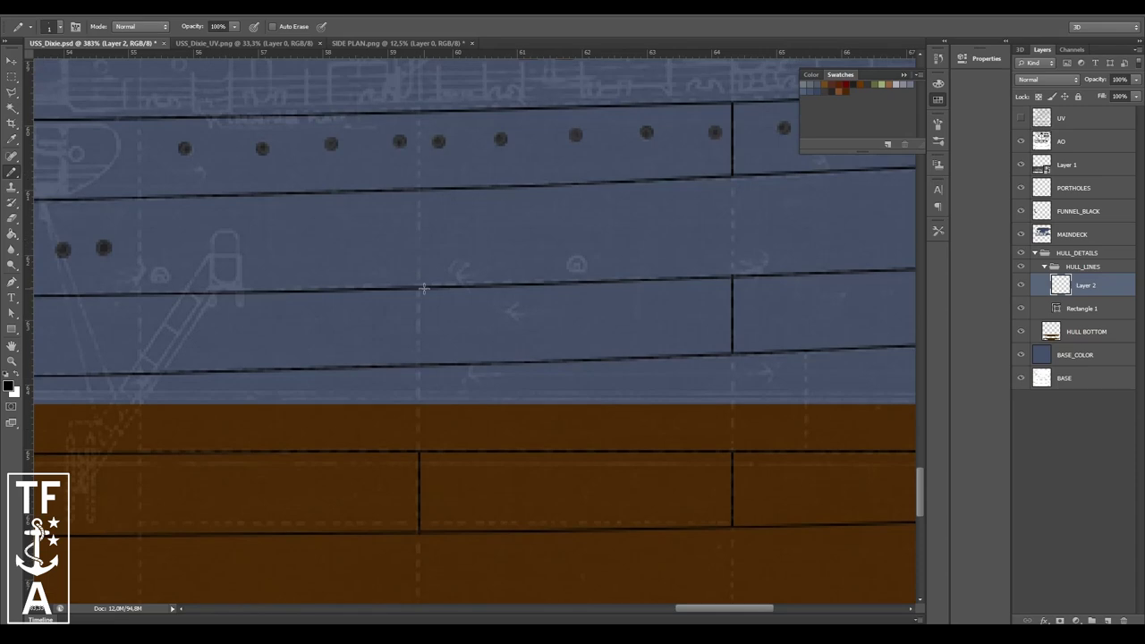
drag(422, 287, 419, 367)
scroll(421, 181, up, 2)
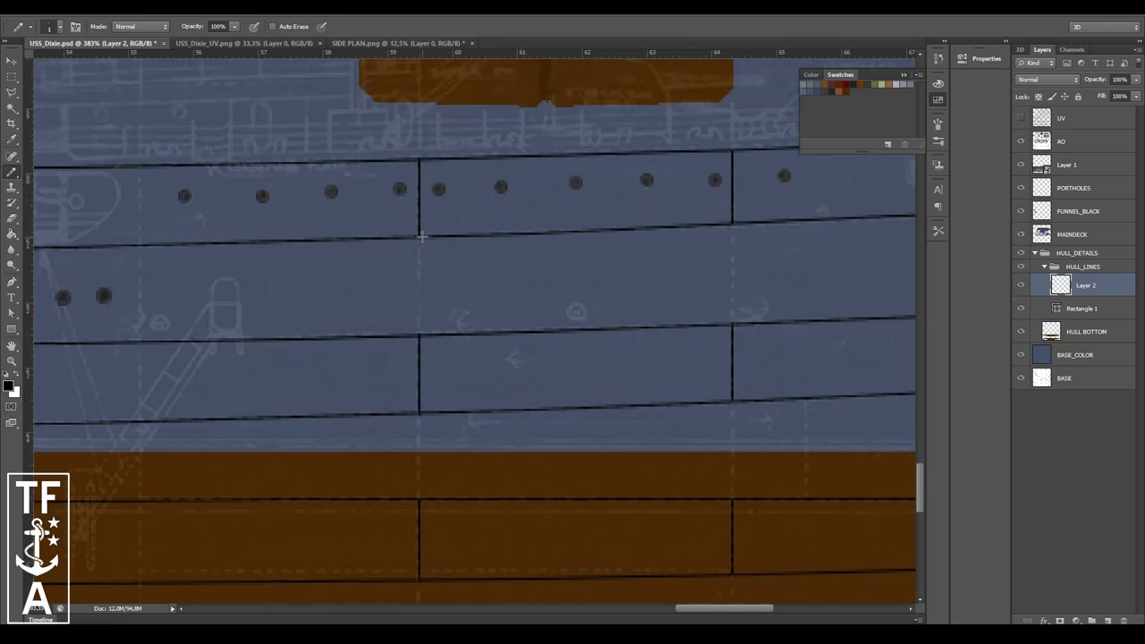
alt+scroll(423, 238, down, 3)
alt+scroll(543, 224, up, 3)
scroll(545, 260, down, 2)
scroll(545, 376, down, 2)
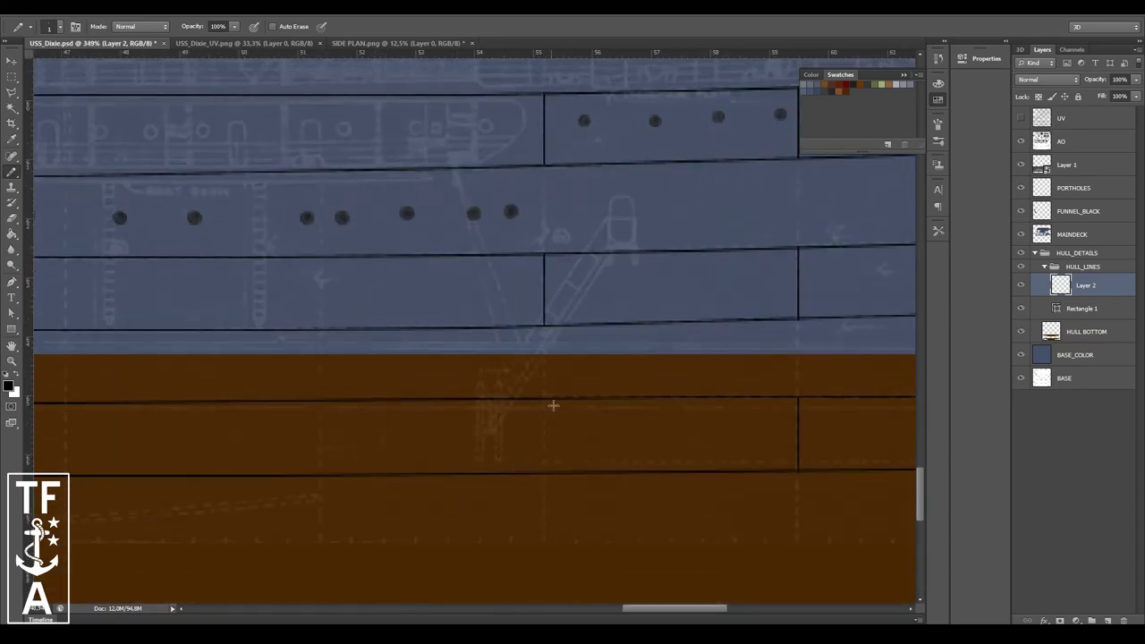
alt+scroll(403, 286, up, 2)
alt+scroll(375, 153, down, 1)
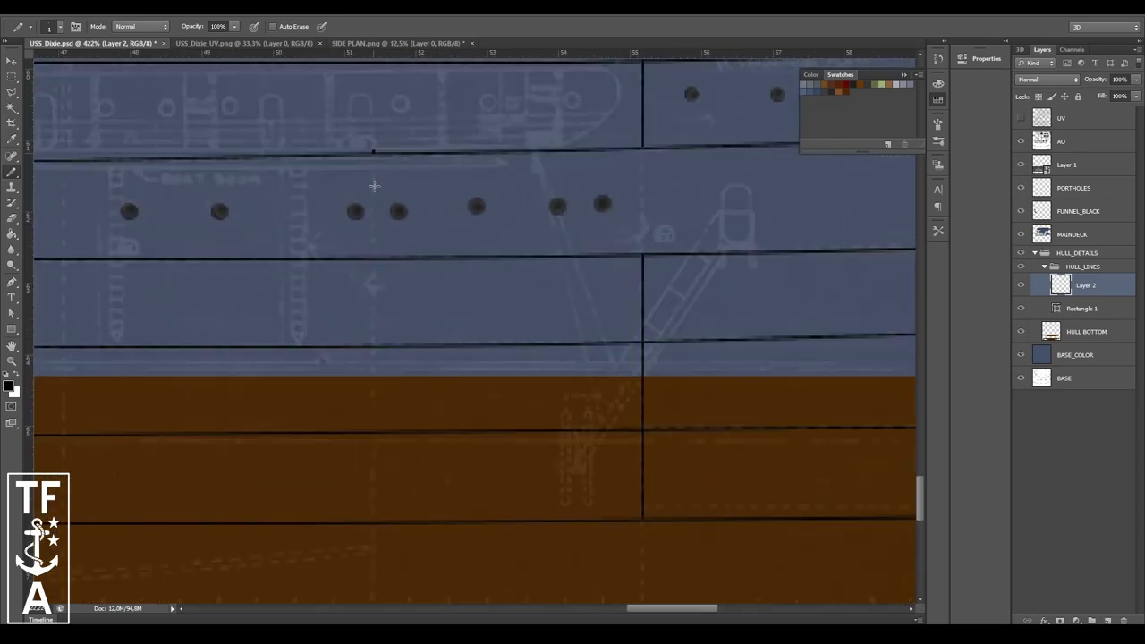
key(ctrl+z)
alt+scroll(381, 479, down, 1)
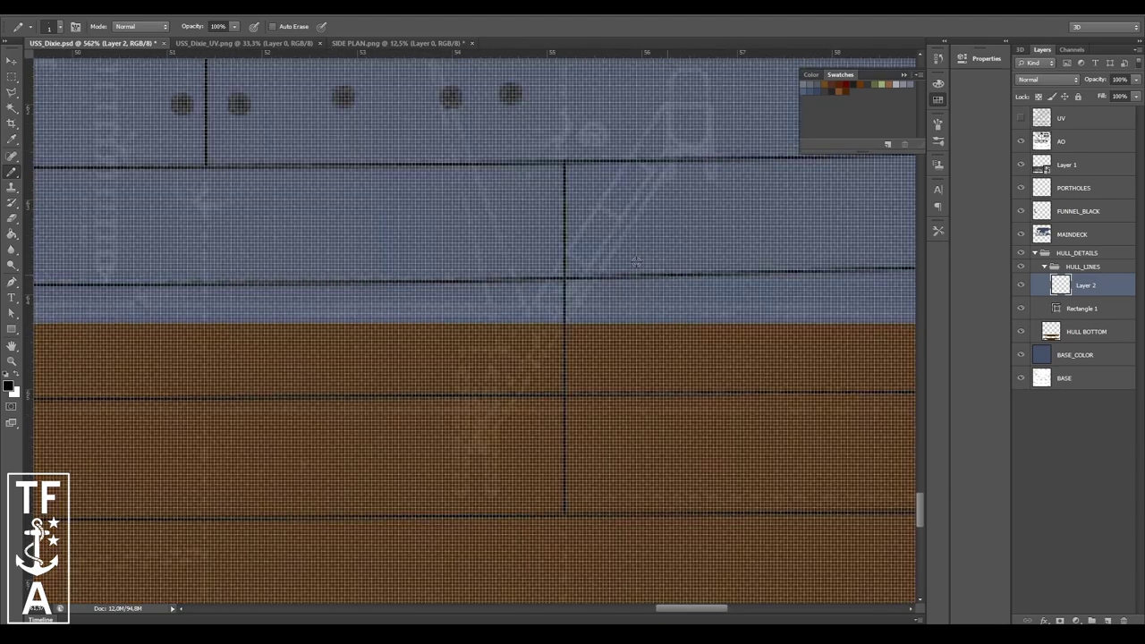
key(m)
scroll(680, 358, down, 1)
click(12, 170)
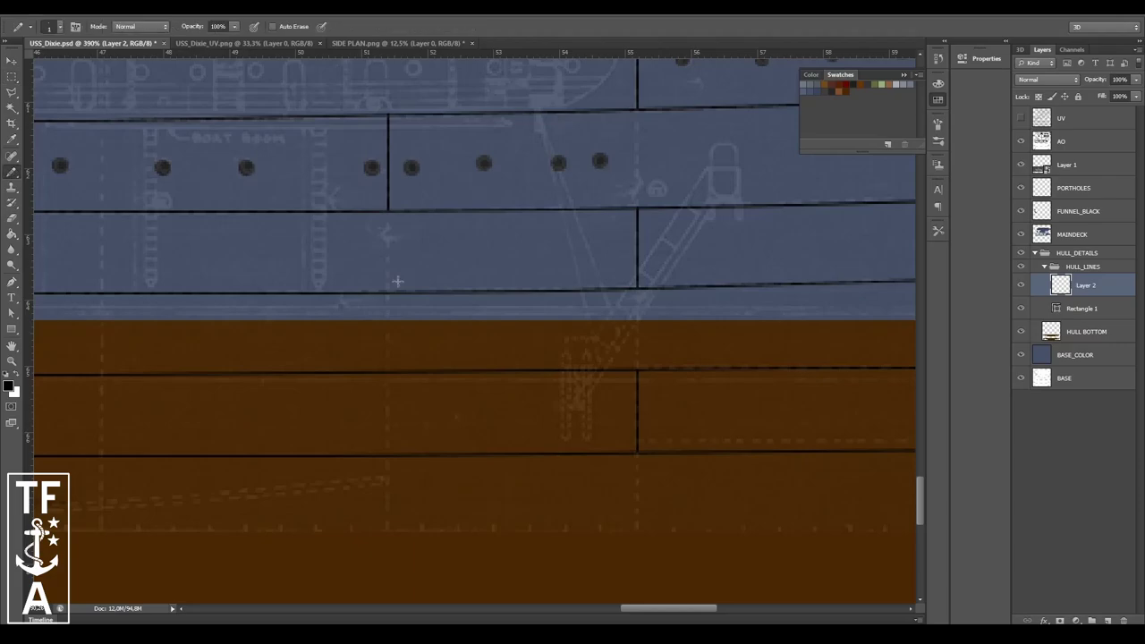
scroll(387, 302, up, 1)
alt+scroll(387, 365, up, 2)
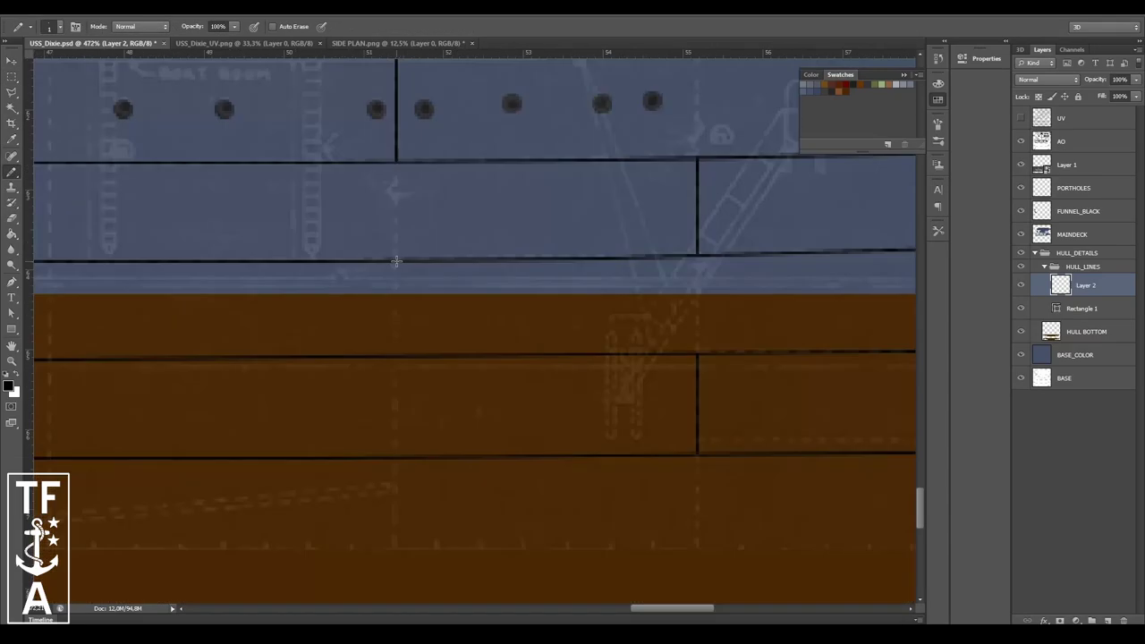
alt+scroll(396, 539, down, 3)
alt+scroll(598, 366, down, 2)
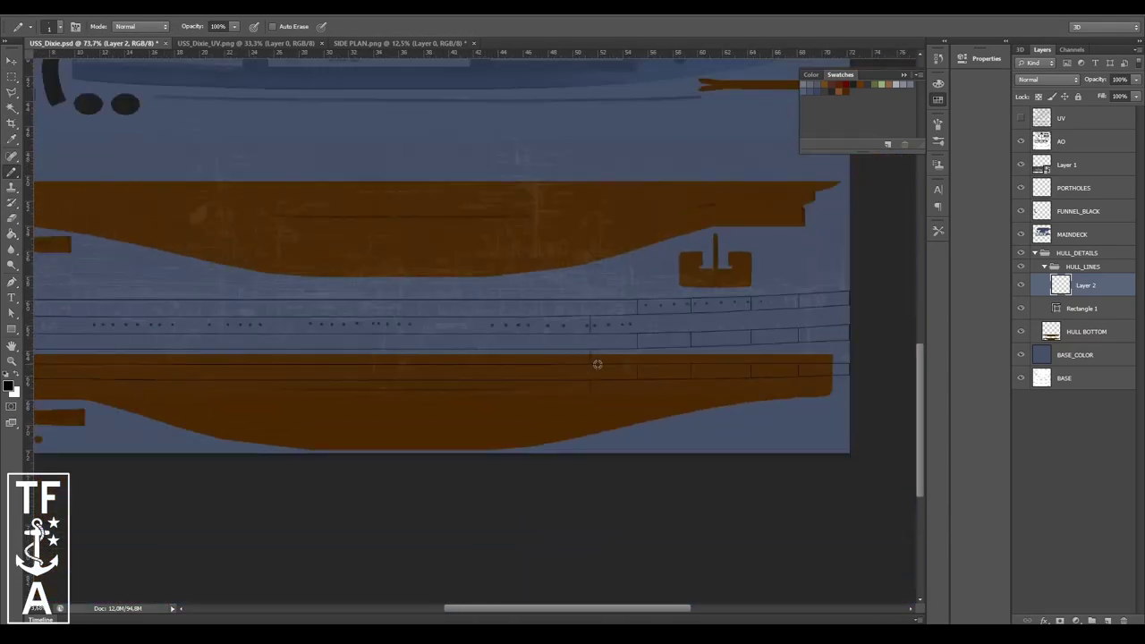
alt+scroll(537, 161, up, 3)
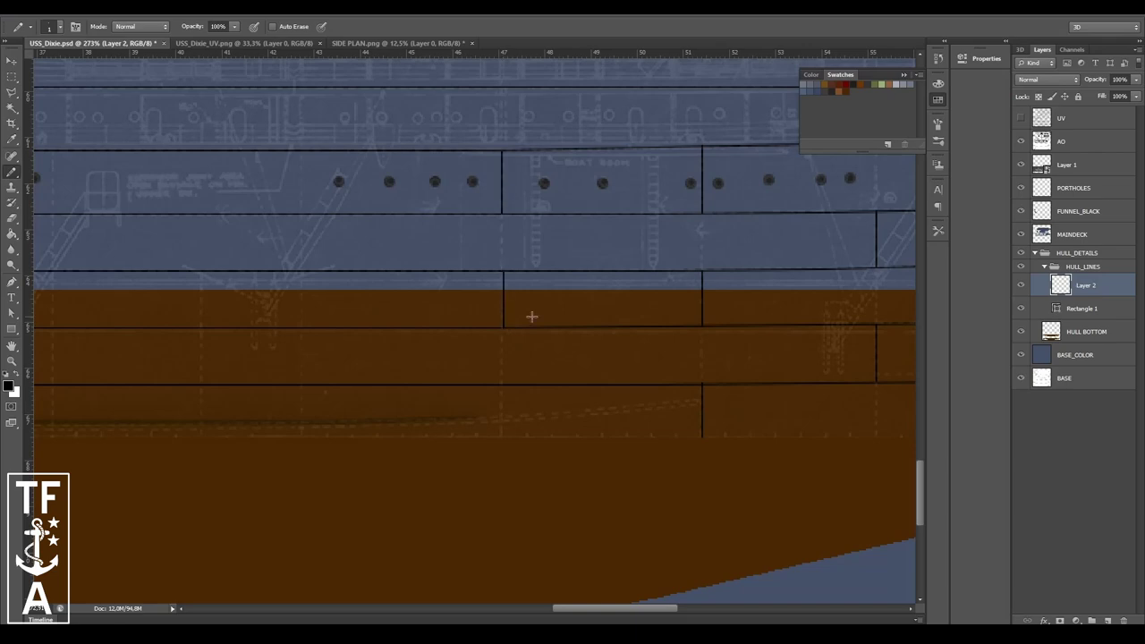
- Shift the selected seam segment left along the hull
key(m)
drag(497, 218, 508, 439)
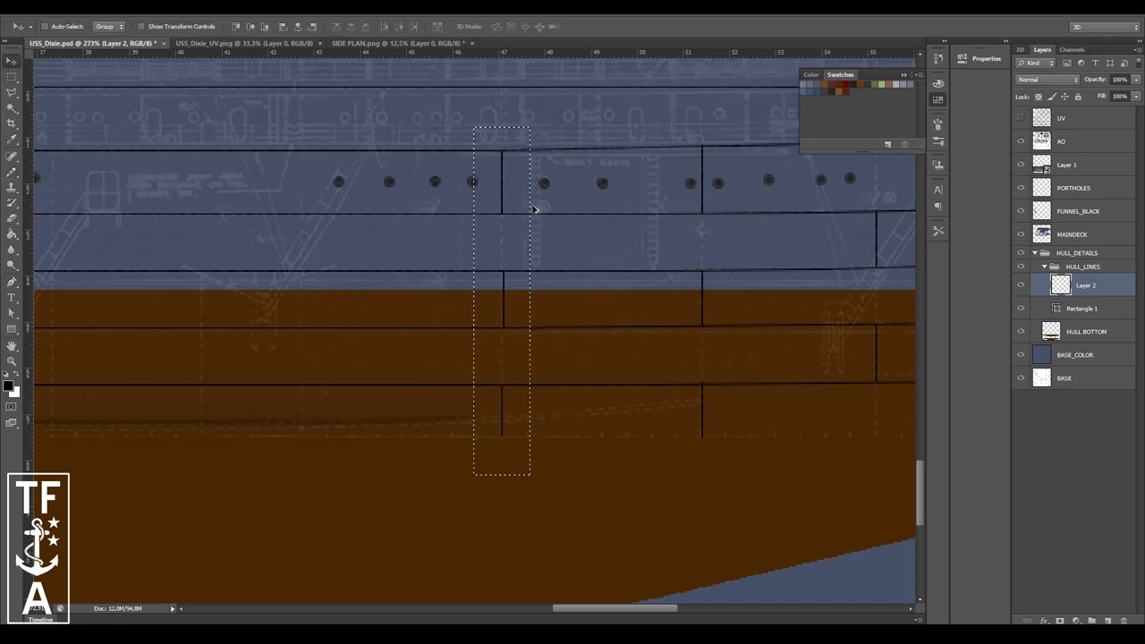
alt+scroll(501, 215, up, 1)
mouse_move(456, 215)
ctrl+mouse_down()
mouse_move(203, 215)
mouse_move(595, 287)
mouse_move(235, 291)
mouse_move(281, 289)
ctrl+mouse_up()
alt+scroll(403, 232, down, 2)
alt+scroll(403, 225, up, 1)
alt+scroll(423, 254, up, 1)
alt+scroll(376, 251, up, 1)
alt+scroll(595, 287, up, 1)
alt+scroll(236, 292, down, 1)
alt+scroll(281, 289, up, 4)
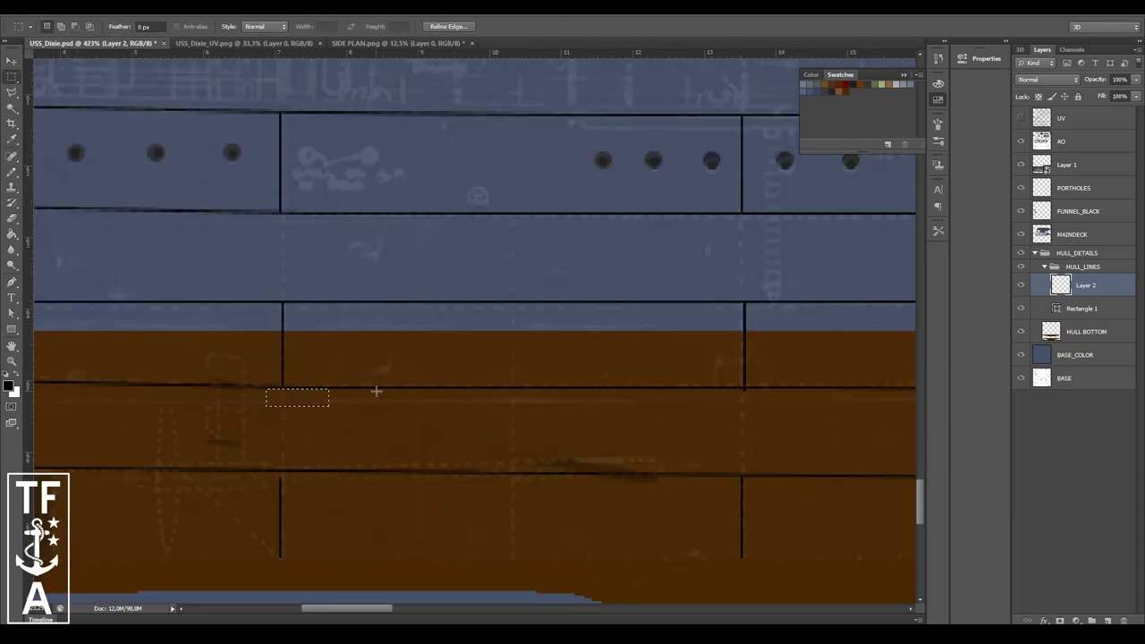
scroll(277, 403, down, 1)
mouse_move(269, 440)
mouse_down()
mouse_move(279, 486)
mouse_move(143, 212)
mouse_up()
alt+scroll(279, 486, down, 3)
alt+scroll(182, 227, up, 2)
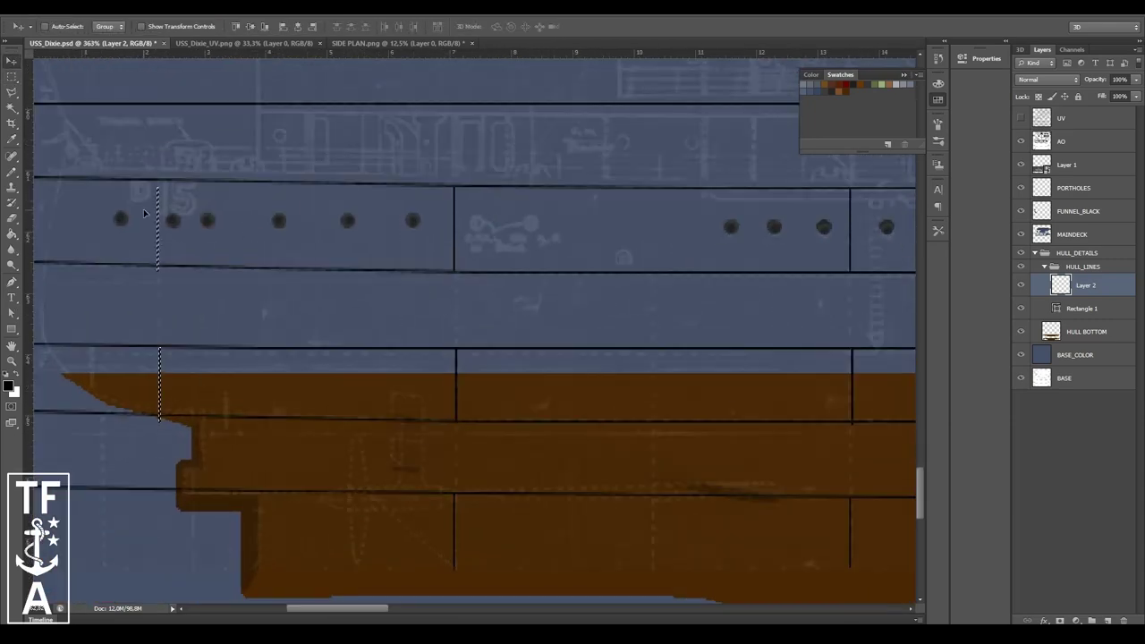
- Lower the selected seam lines about 1.38 cm, then deselect them
click(11, 77)
click(256, 387)
alt+scroll(292, 336, down, 5)
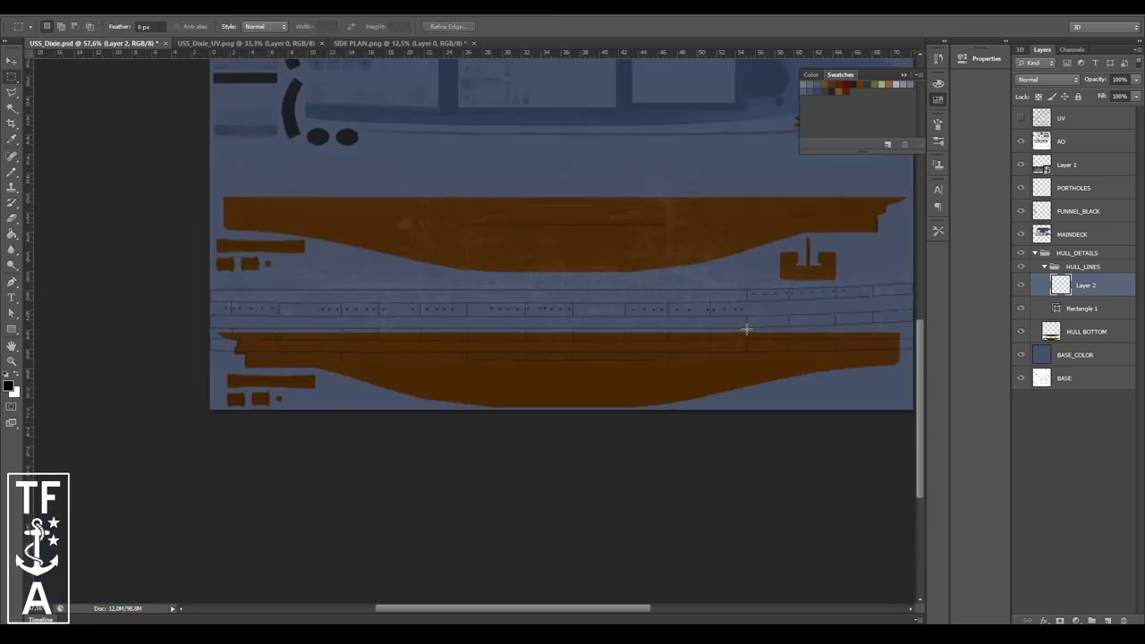
alt+scroll(458, 299, up, 3)
alt+scroll(458, 299, down, 4)
alt+scroll(458, 299, up, 2)
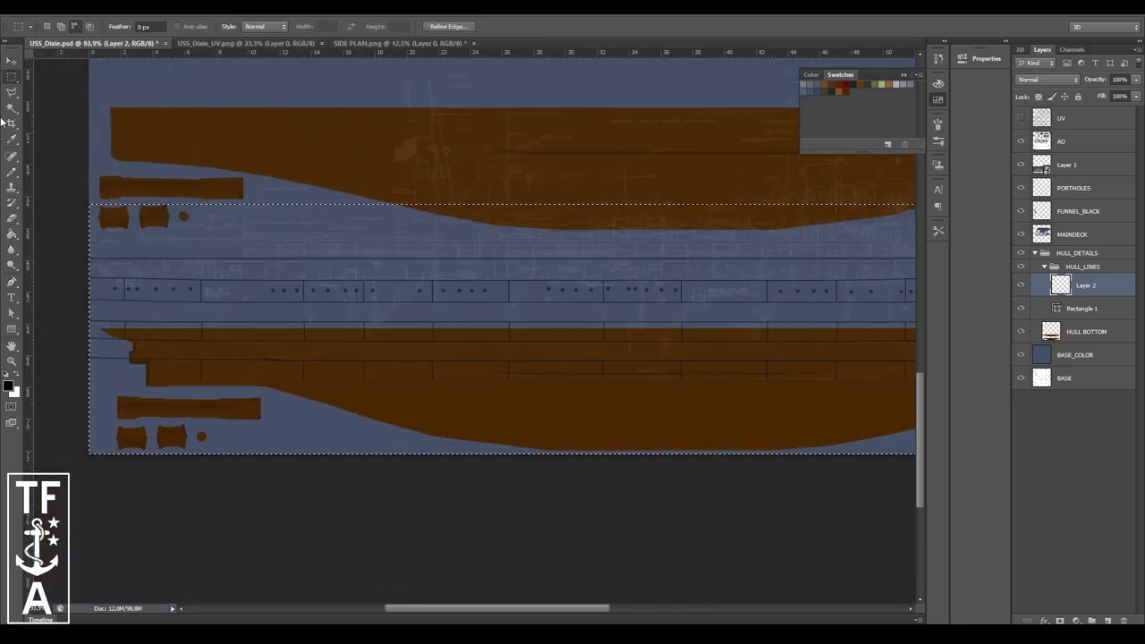
alt+scroll(420, 298, up, 2)
alt+scroll(537, 324, up, 2)
alt+scroll(537, 324, down, 2)
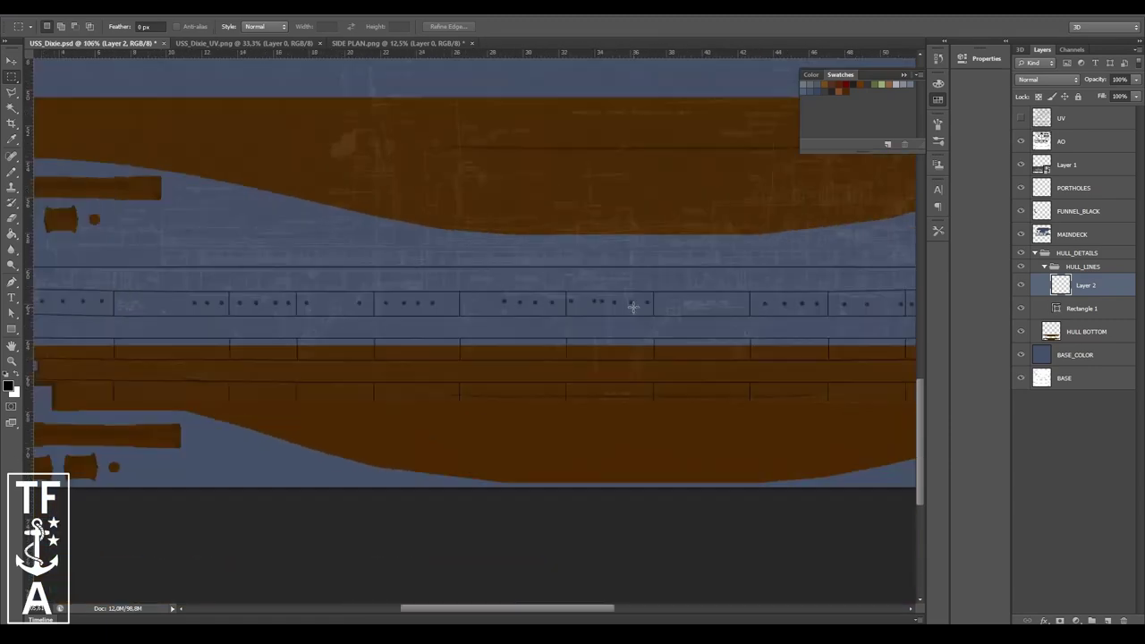
alt+scroll(627, 295, down, 2)
alt+scroll(626, 286, up, 2)
alt+scroll(448, 350, up, 2)
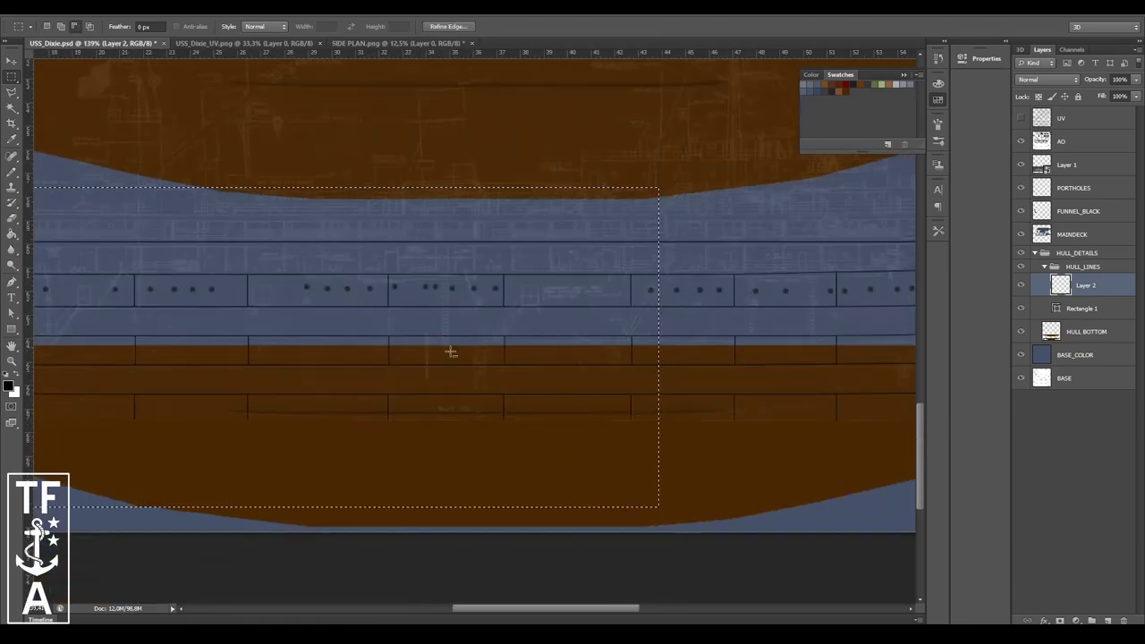
key(v)
alt+scroll(409, 286, up, 2)
drag(494, 273, 495, 315)
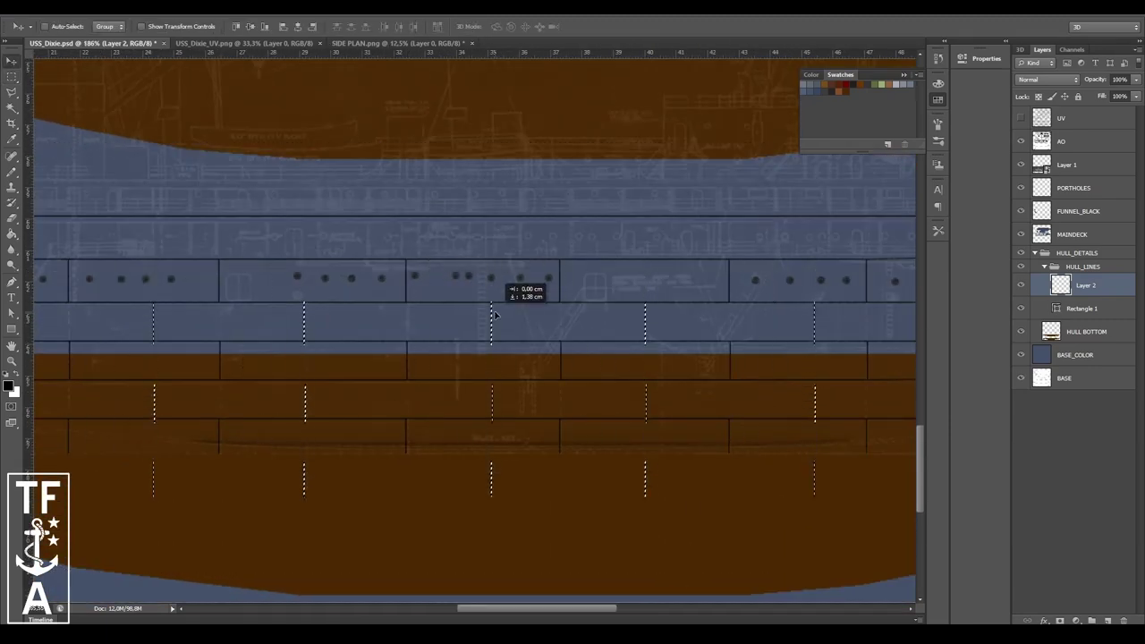
key(ctrl+d)
key(b)
alt+scroll(290, 287, up, 2)
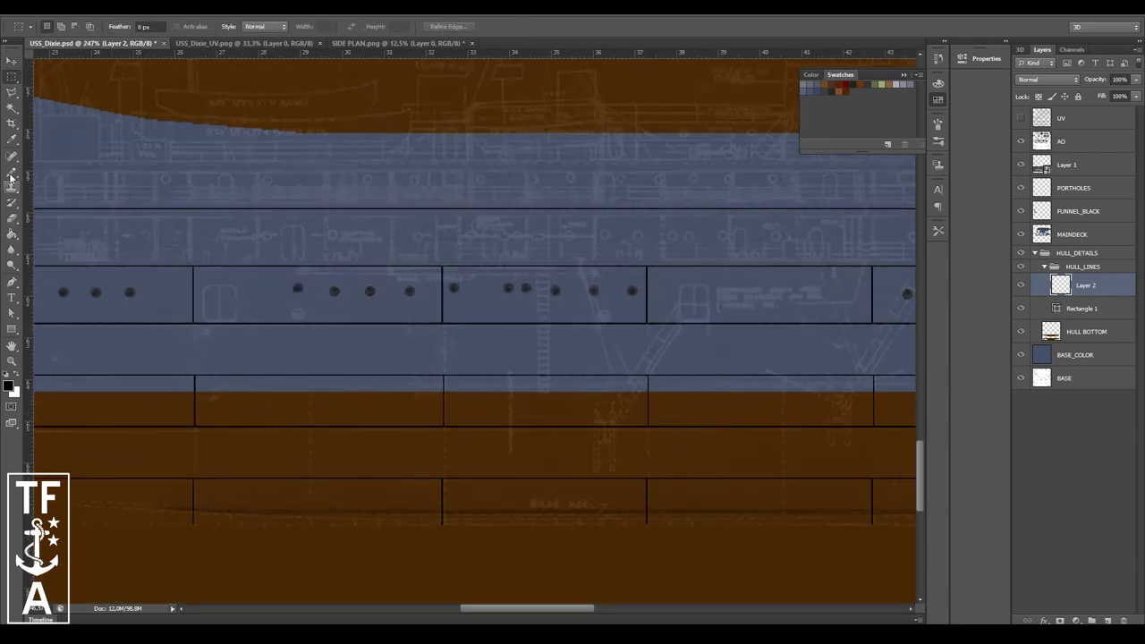
alt+scroll(304, 295, up, 1)
scroll(320, 402, down, 1)
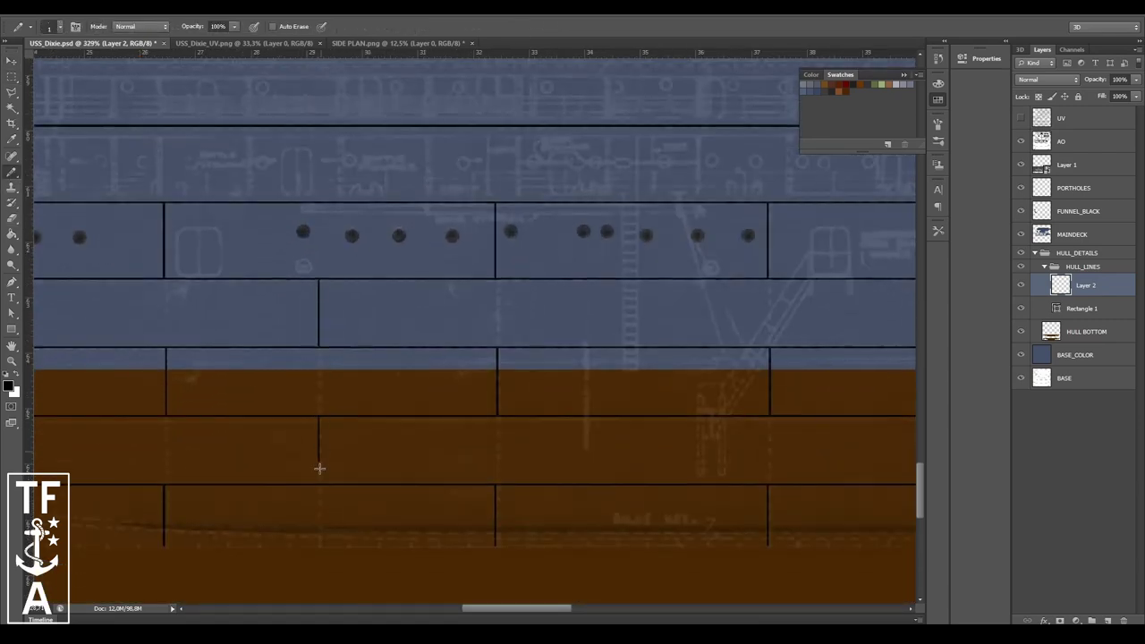
alt+scroll(320, 468, down, 1)
- Slide the selected seams sideways, roughly 4.80 cm then 3.77 cm left, so joints alternate
key(v)
mouse_move(325, 396)
mouse_down()
mouse_move(433, 222)
mouse_move(667, 230)
mouse_up()
alt+scroll(667, 231, down, 1)
alt+scroll(696, 295, down, 1)
mouse_move(696, 295)
mouse_down()
mouse_move(491, 315)
mouse_move(824, 307)
mouse_move(614, 325)
mouse_up()
alt+scroll(614, 325, up, 1)
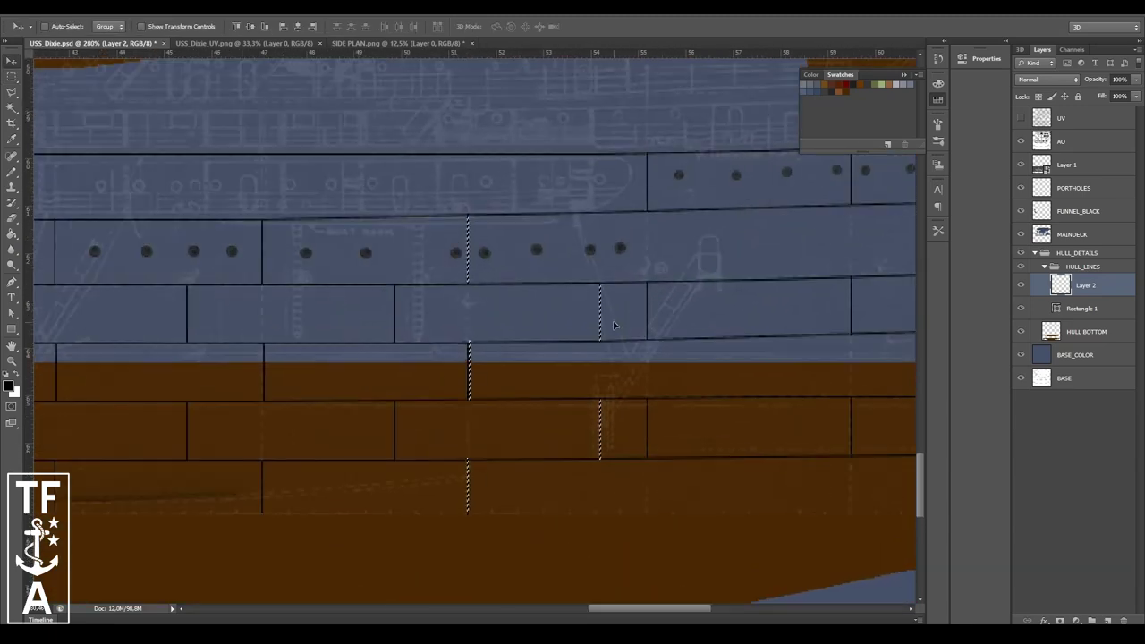
alt+scroll(614, 324, down, 2)
alt+scroll(469, 237, up, 2)
mouse_move(468, 237)
mouse_down()
mouse_move(241, 237)
mouse_move(340, 258)
mouse_up()
alt+scroll(242, 237, down, 1)
alt+scroll(340, 258, up, 2)
drag(430, 240, 332, 257)
key(m)
drag(312, 445, 352, 466)
- Nudge several individually selected seams left and sideways into staggered positions
alt+scroll(557, 315, down, 2)
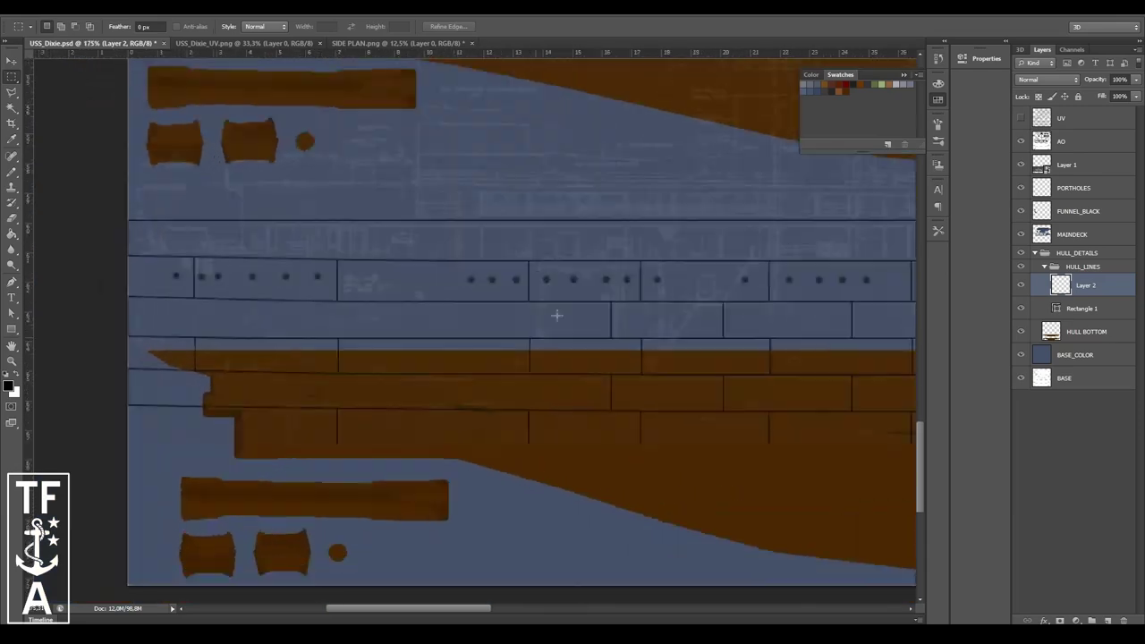
drag(582, 276, 623, 429)
key(v)
key(Left)
key(Left)
key(Left)
key(Left)
key(Left)
key(m)
alt+scroll(355, 367, up, 2)
drag(298, 166, 401, 514)
drag(481, 264, 482, 550)
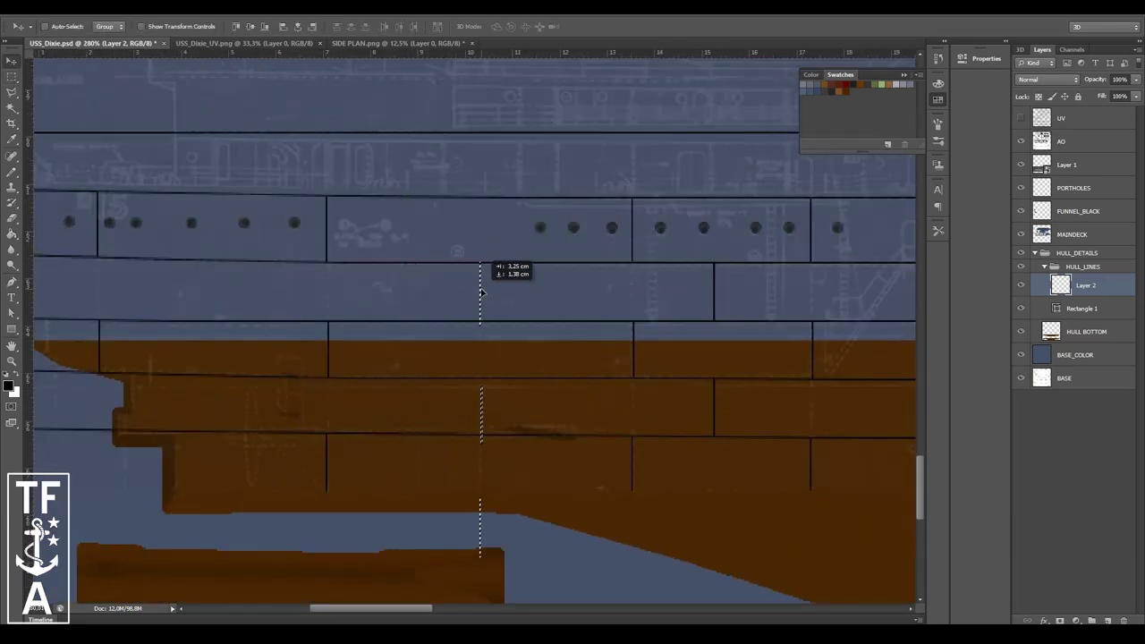
key(v)
key(m)
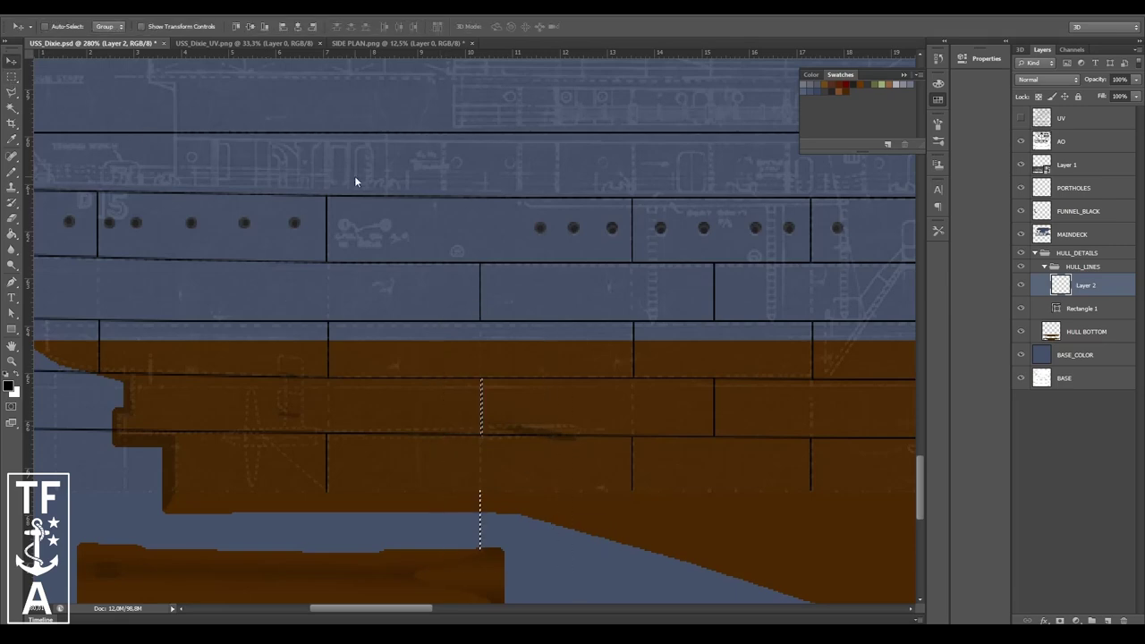
drag(258, 222, 466, 233)
alt+scroll(466, 234, up, 1)
drag(394, 280, 394, 630)
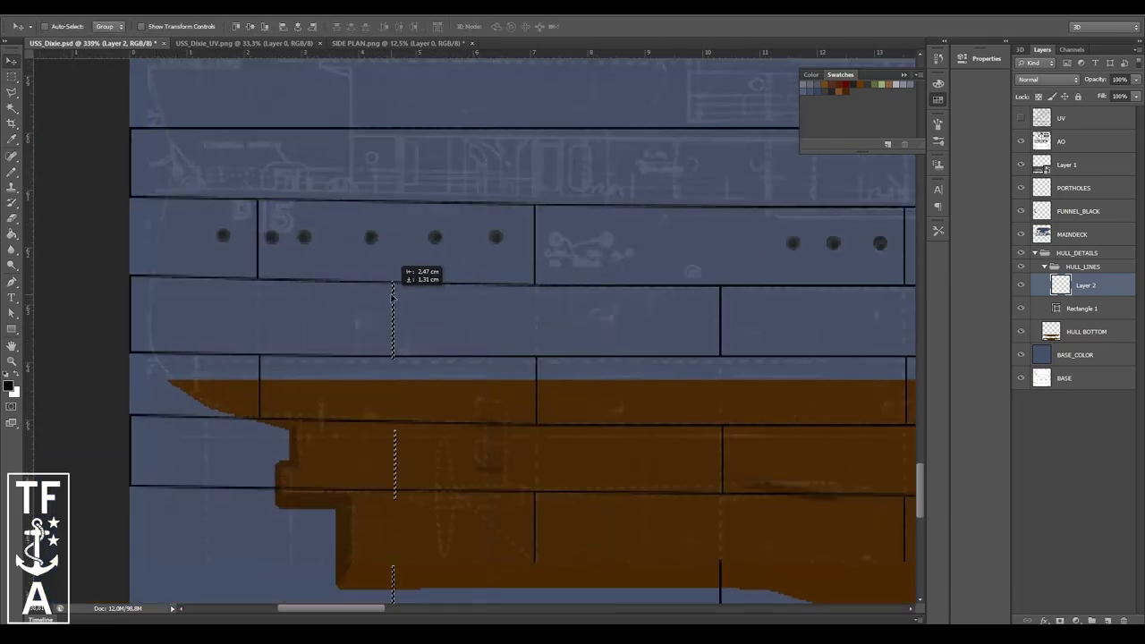
scroll(394, 581, down, 1)
key(v)
key(m)
drag(371, 328, 435, 537)
key(ctrl+d)
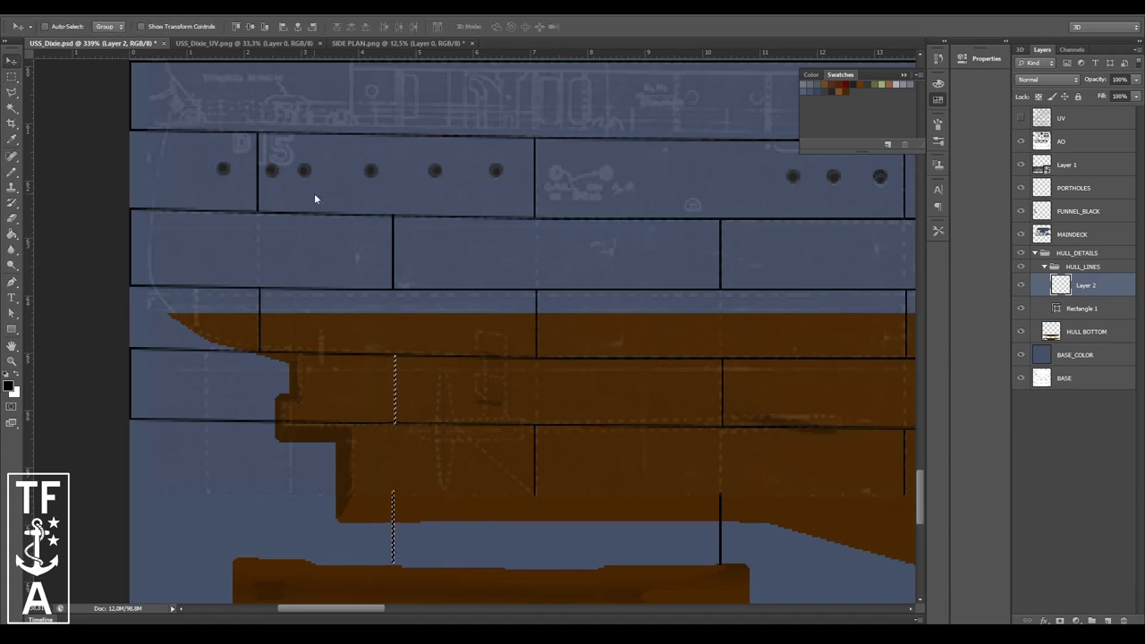
- Shift the remaining seams near the bow right, about 5.22 cm, keeping joints staggered
alt+scroll(526, 395, down, 4)
alt+scroll(435, 332, up, 2)
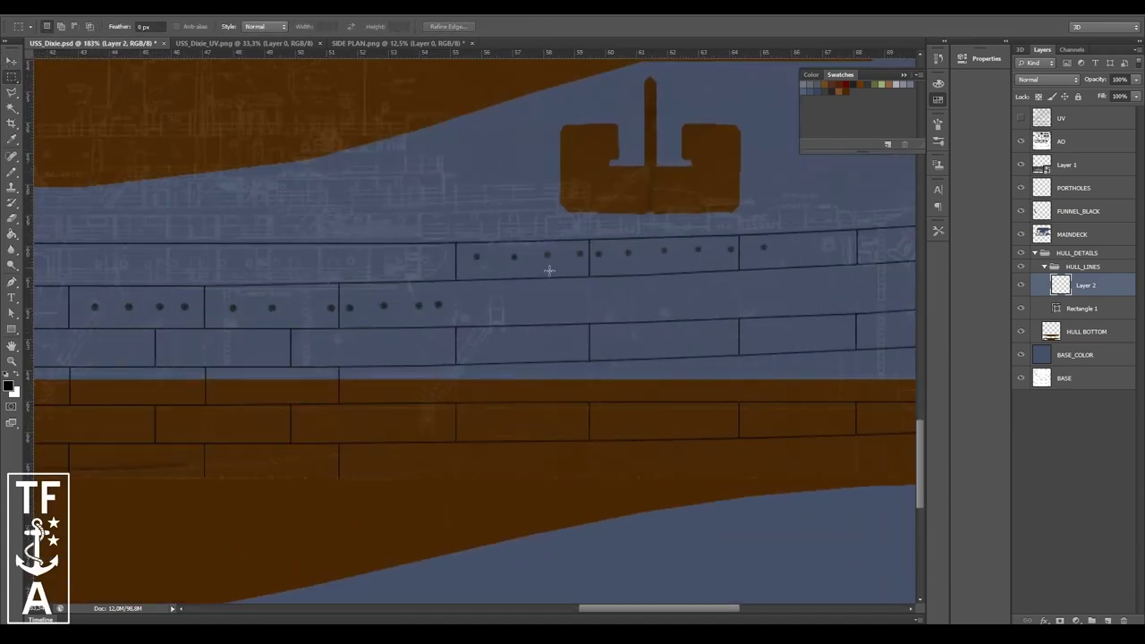
drag(330, 270, 390, 503)
drag(500, 385, 458, 377)
alt+scroll(314, 325, up, 1)
key(v)
drag(314, 324, 514, 283)
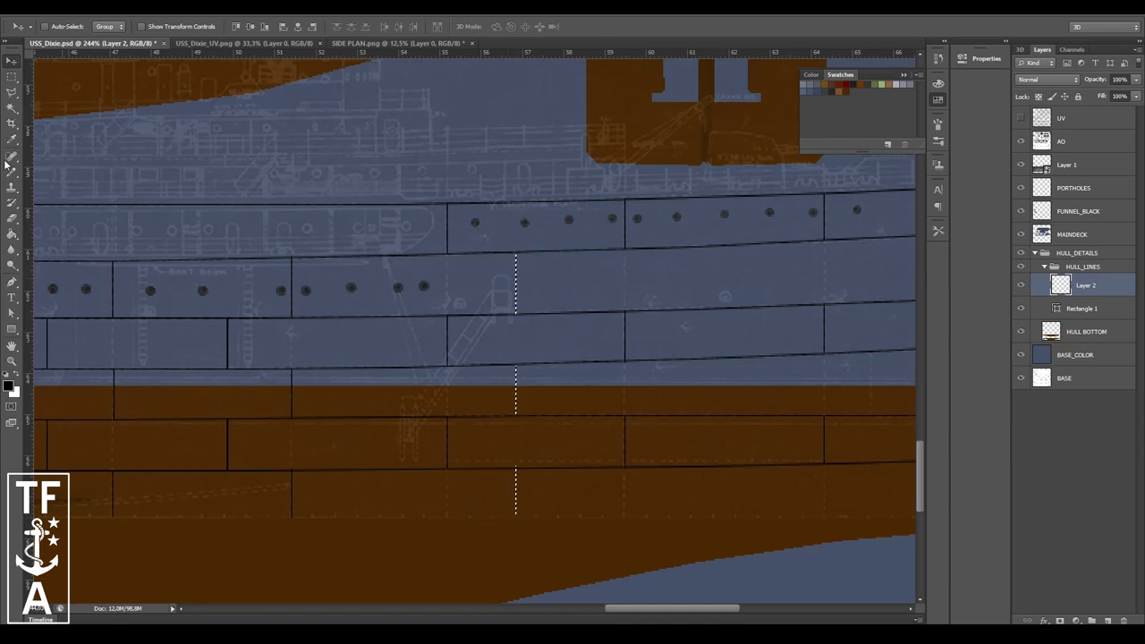
key(m)
drag(543, 530, 477, 176)
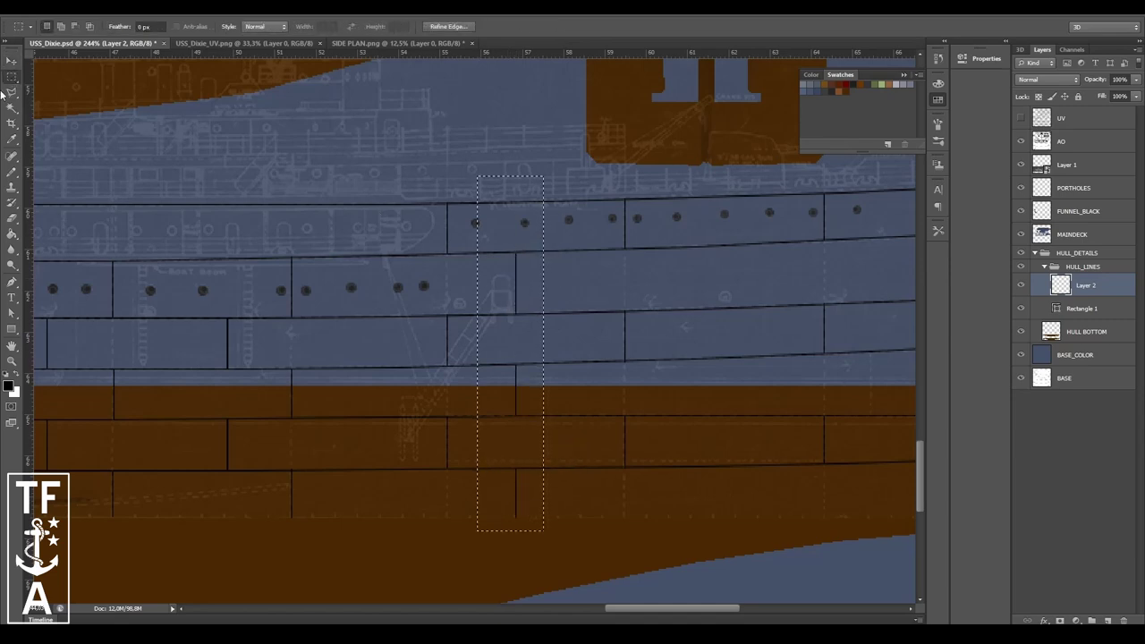
click(11, 60)
drag(510, 268, 698, 235)
alt+scroll(626, 242, up, 1)
mouse_move(627, 242)
mouse_down()
mouse_move(565, 271)
mouse_move(792, 248)
mouse_up()
alt+scroll(565, 271, down, 1)
key(m)
alt+scroll(553, 335, up, 1)
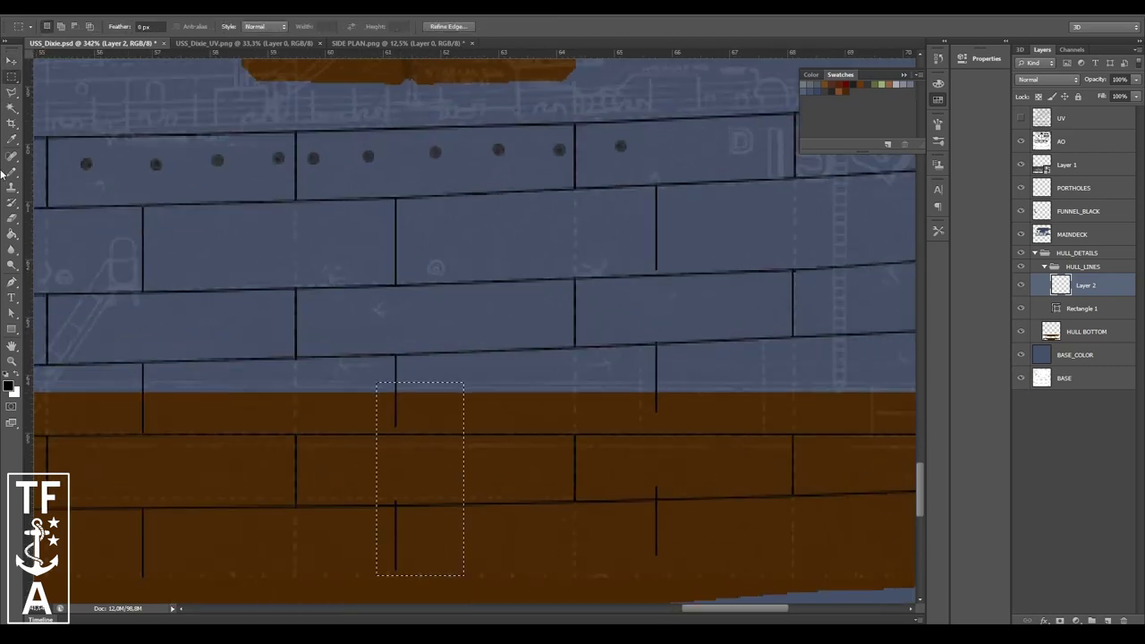
mouse_move(397, 367)
ctrl+mouse_down()
mouse_move(399, 437)
mouse_move(553, 231)
mouse_move(553, 535)
mouse_move(304, 492)
ctrl+mouse_up()
alt+scroll(358, 474, down, 2)
- Draw a tall rectangle shape over the hull's right end
click(12, 78)
scroll(358, 358, right, 4)
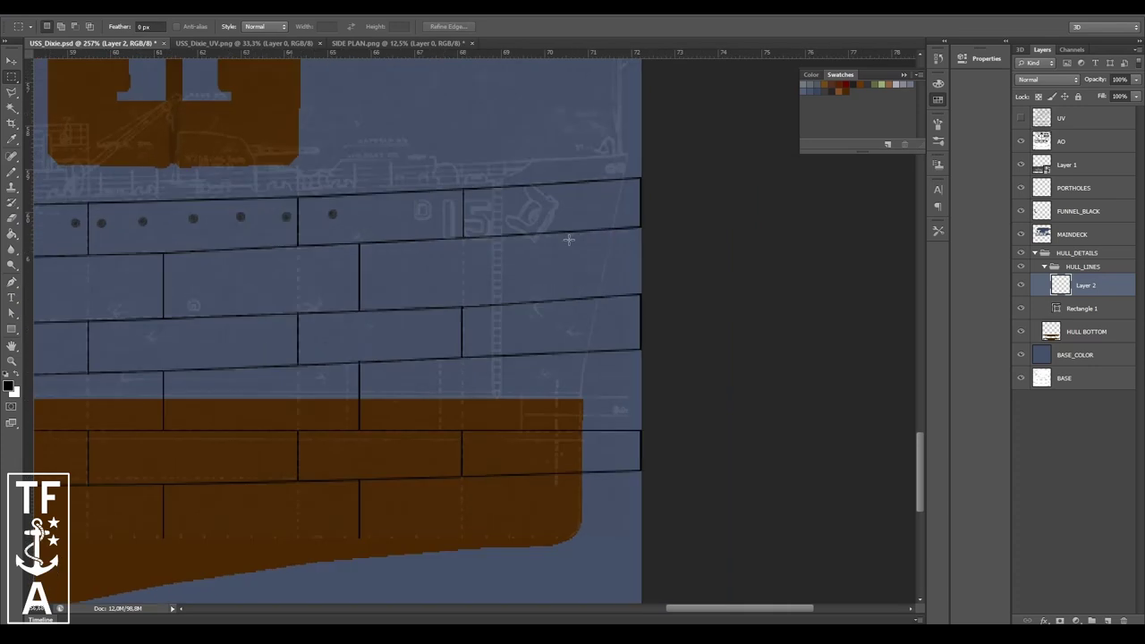
click(12, 330)
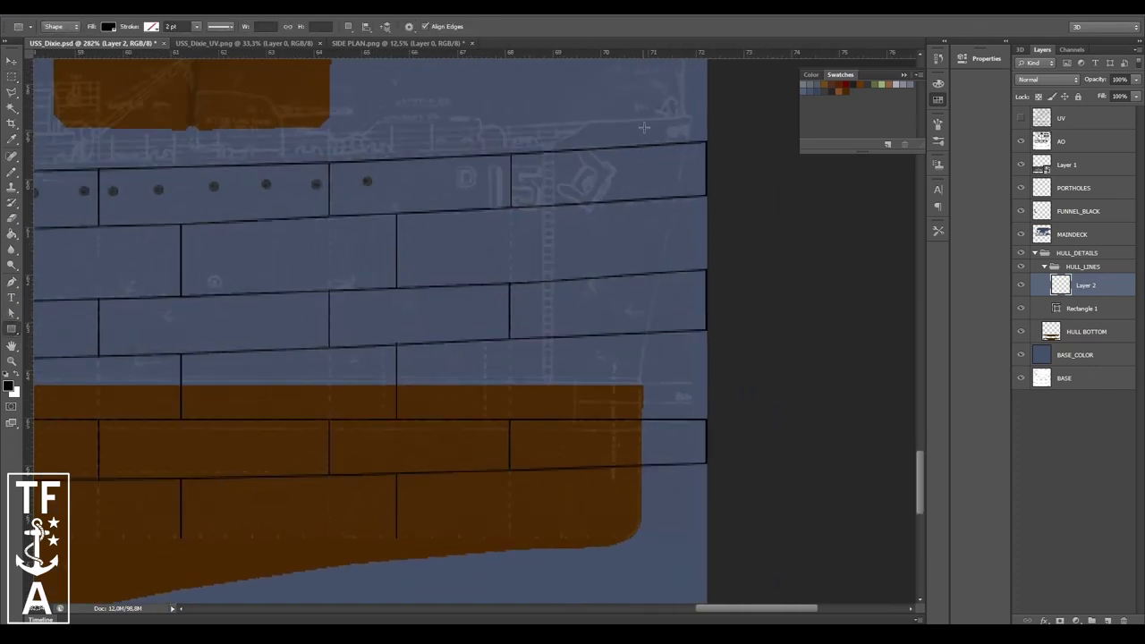
drag(633, 113, 707, 468)
- Give the Rectangle 2 shape a white fill with its 1 px black outline
right_click(1062, 331)
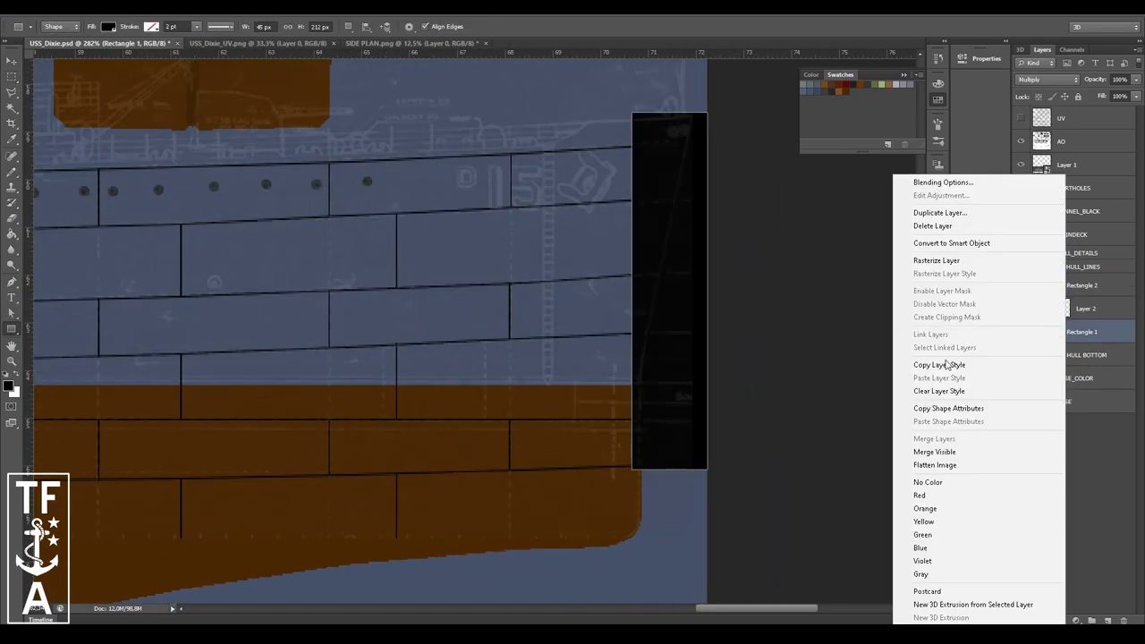
click(946, 364)
right_click(1079, 285)
click(981, 408)
click(109, 26)
click(51, 81)
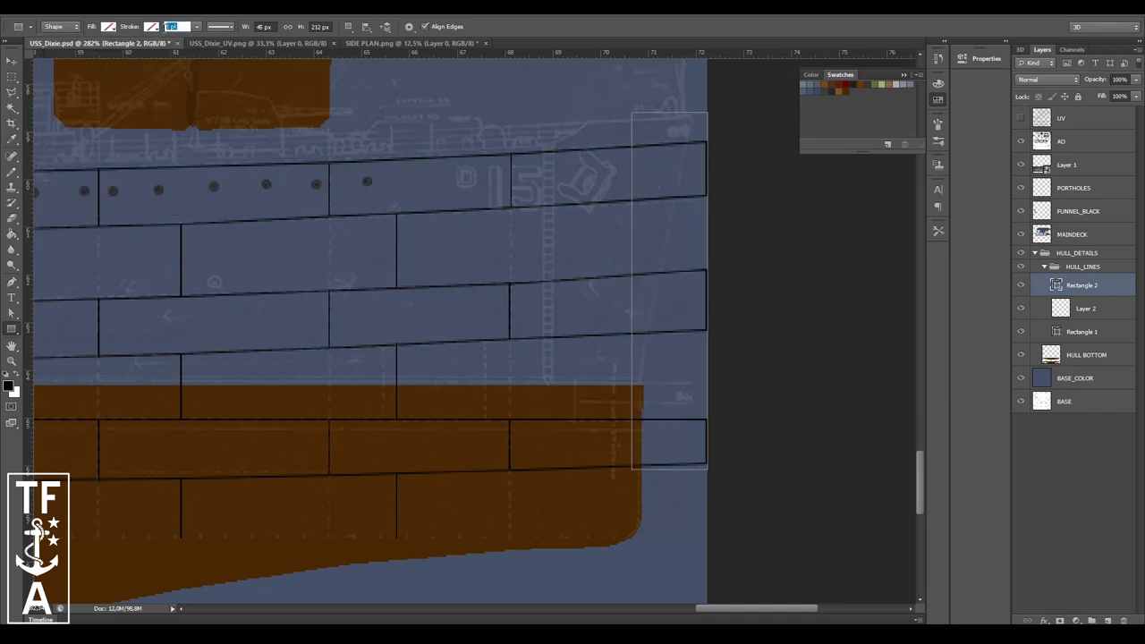
click(152, 26)
click(549, 248)
click(109, 26)
click(51, 81)
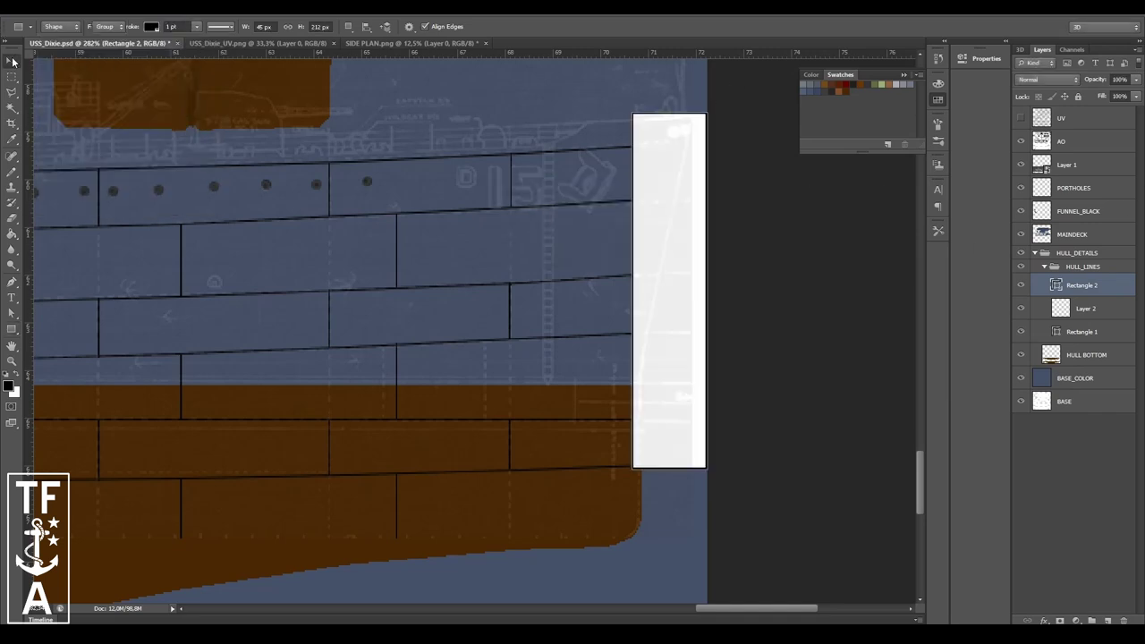
- Set the HULL_LINES group's blend mode to Multiply
click(13, 61)
click(1082, 267)
click(1047, 78)
click(1038, 117)
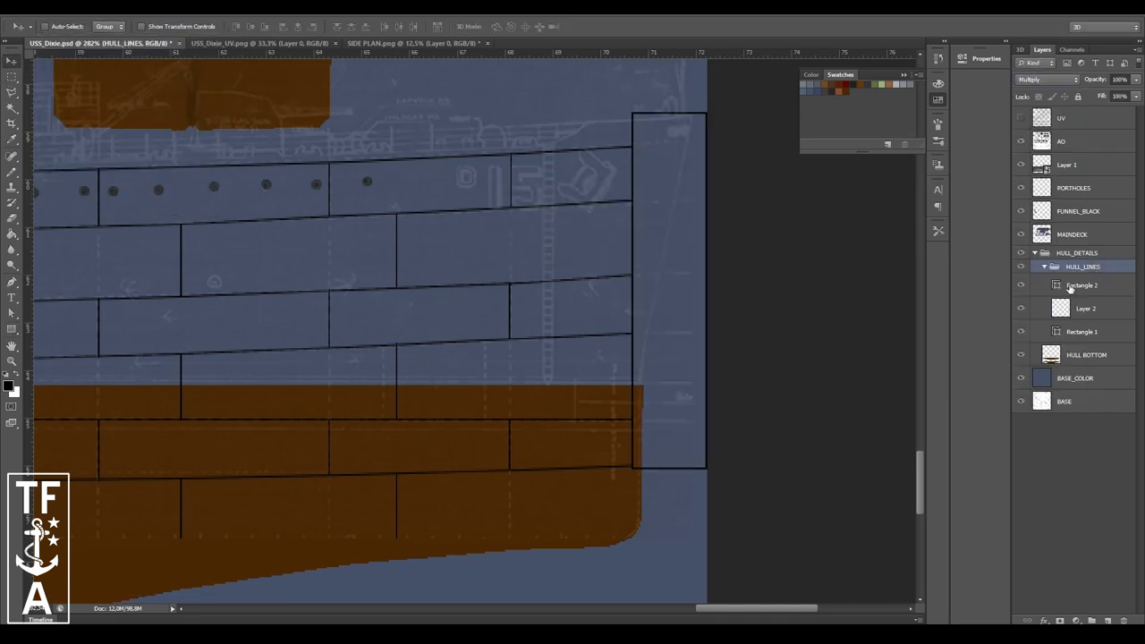
- Select the Rectangle 2 shape path on the canvas
key(a)
click(708, 475)
click(708, 469)
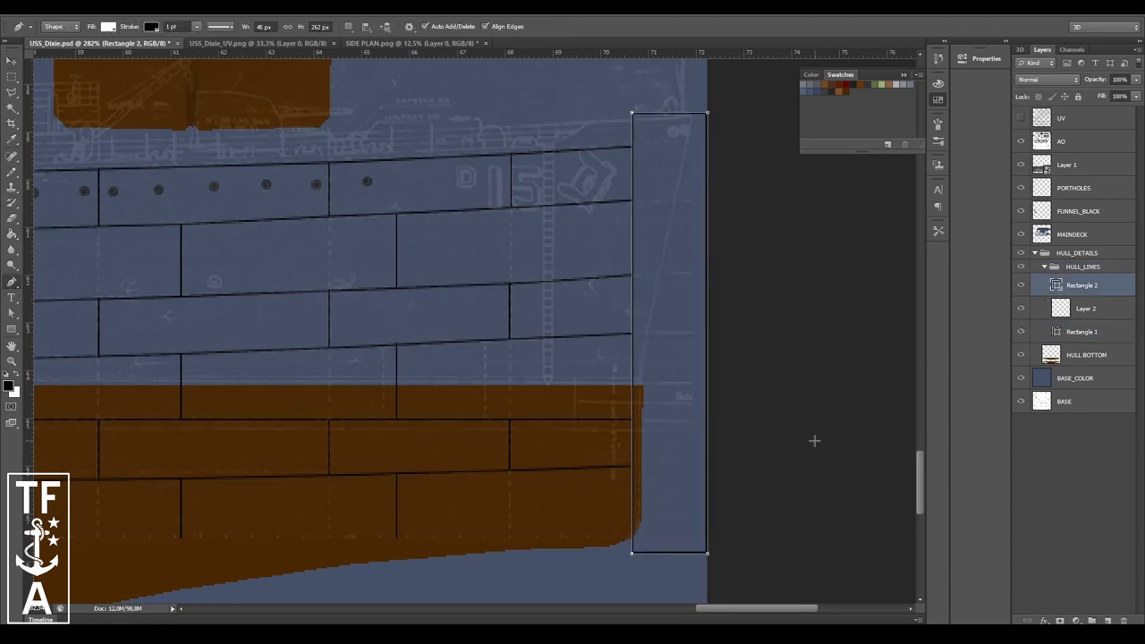
- Add anchors to Rectangle 2 and drag its lower-left corner left to slant with the hull
key(Left)
key(Left)
key(Left)
click(627, 527)
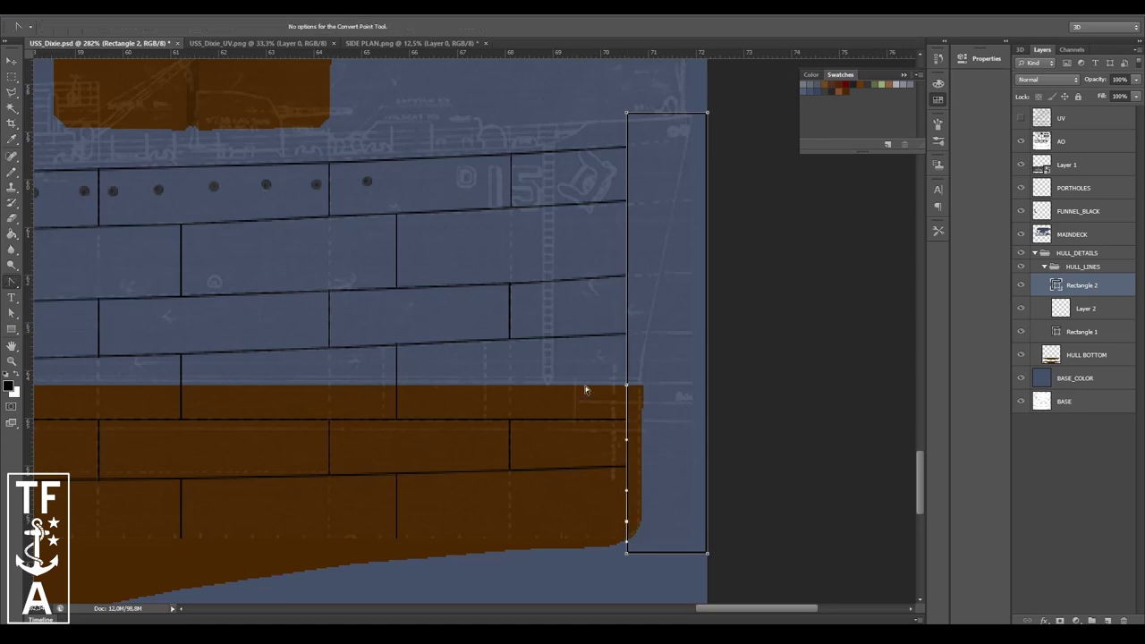
click(12, 281)
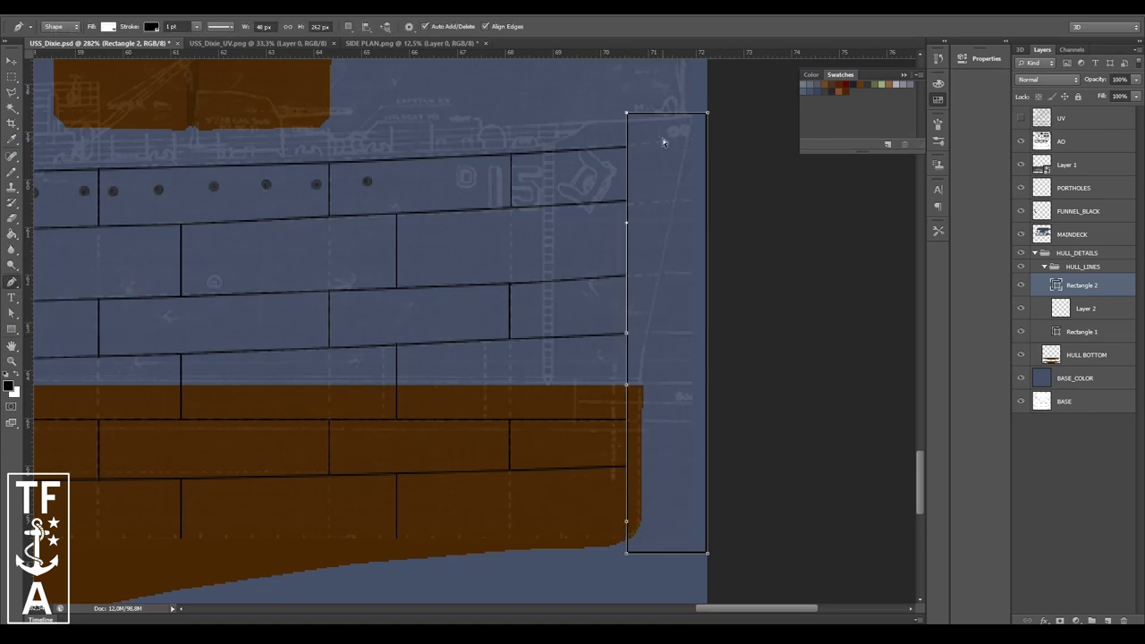
key(alt)
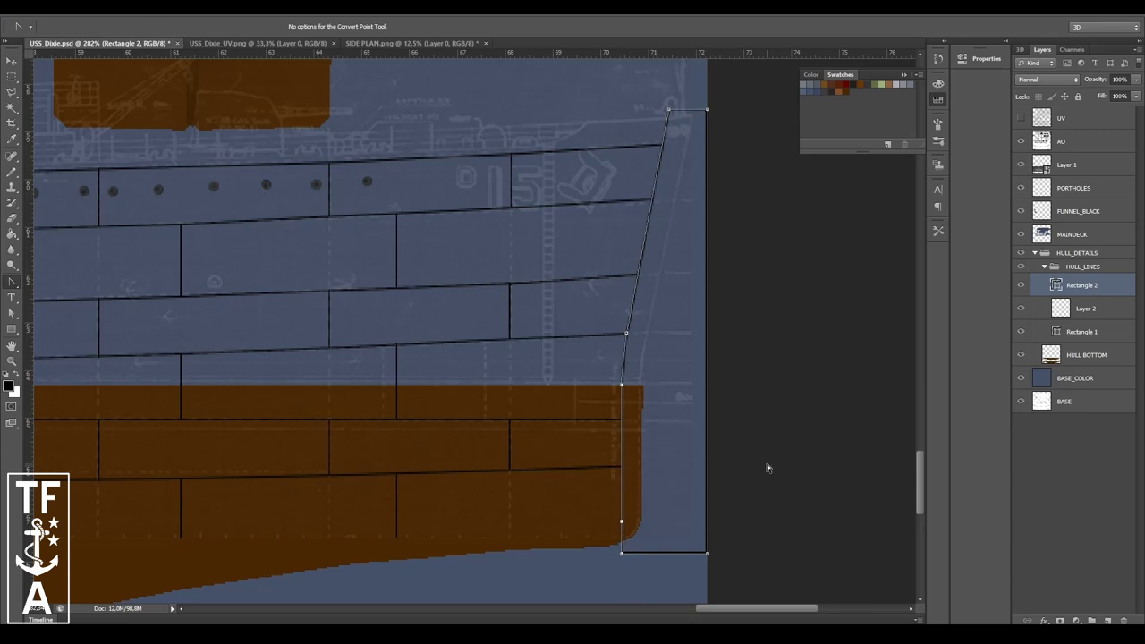
drag(621, 552, 594, 552)
- Reselect the Rectangle 2 shape layer in the HULL_LINES group
click(11, 61)
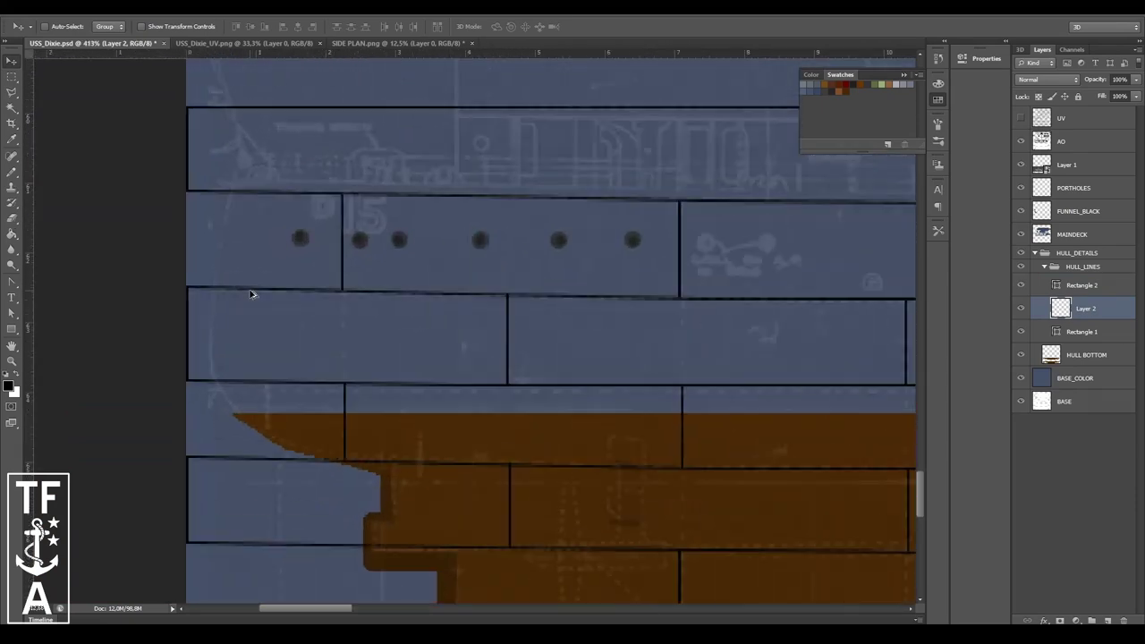
alt+scroll(164, 289, down, 5)
click(601, 250)
alt+scroll(601, 251, up, 4)
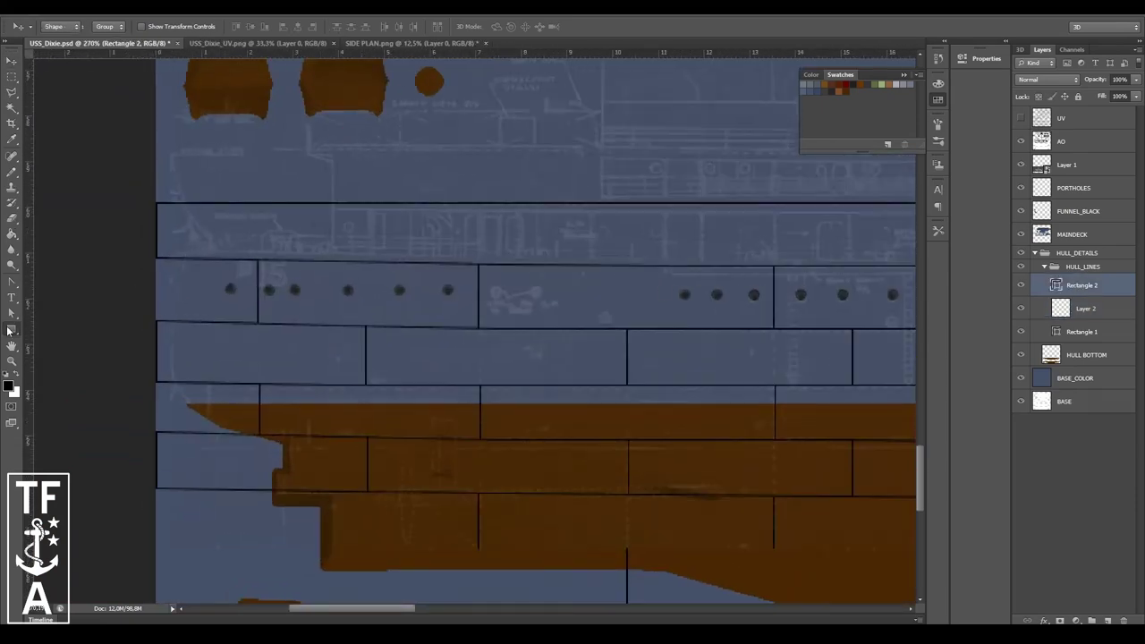
- Draw a tall rectangle strip at the hull's left end
drag(156, 193, 209, 569)
alt+scroll(210, 569, down, 4)
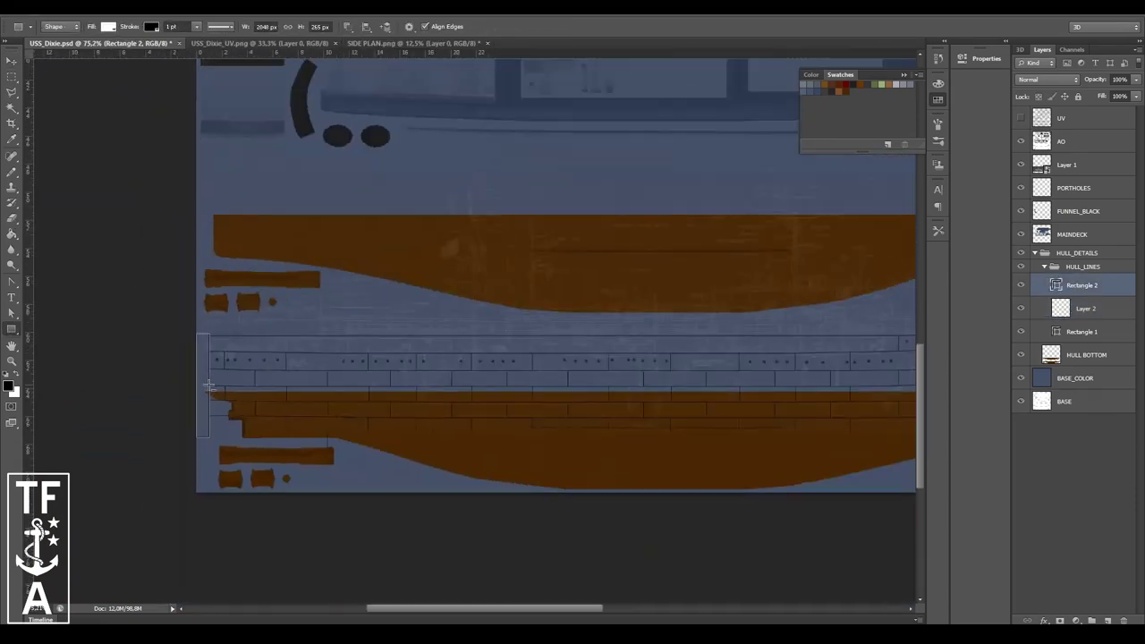
alt+scroll(256, 582, up, 5)
alt+scroll(256, 583, down, 2)
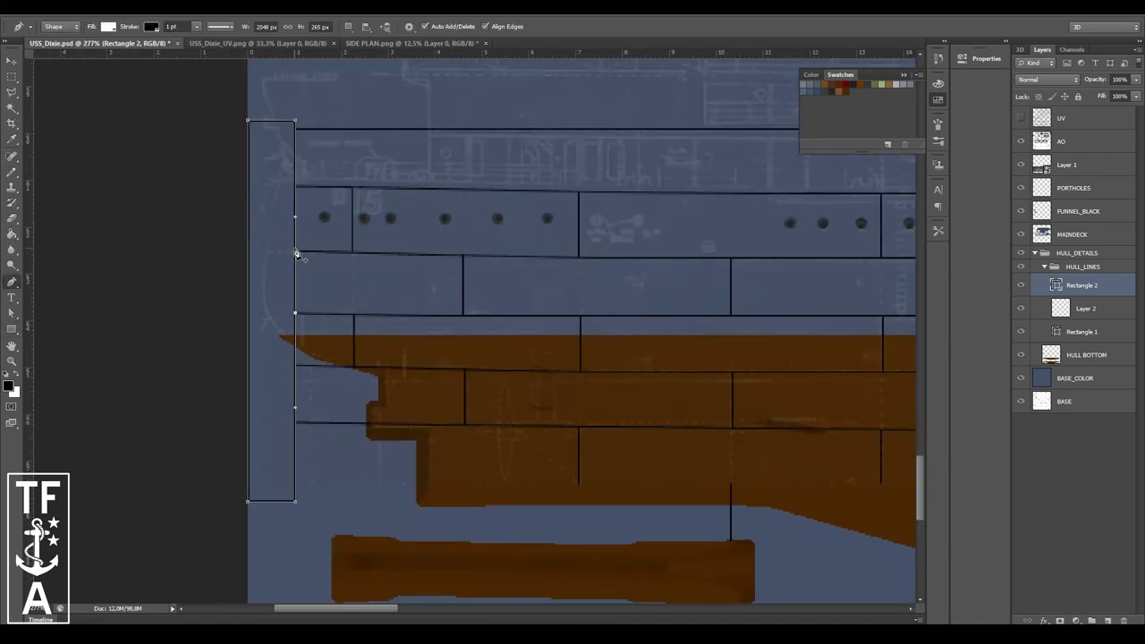
- Curve the strip's edge along the bow, refine the bow anchors and raise its bottom edge
drag(295, 501, 395, 500)
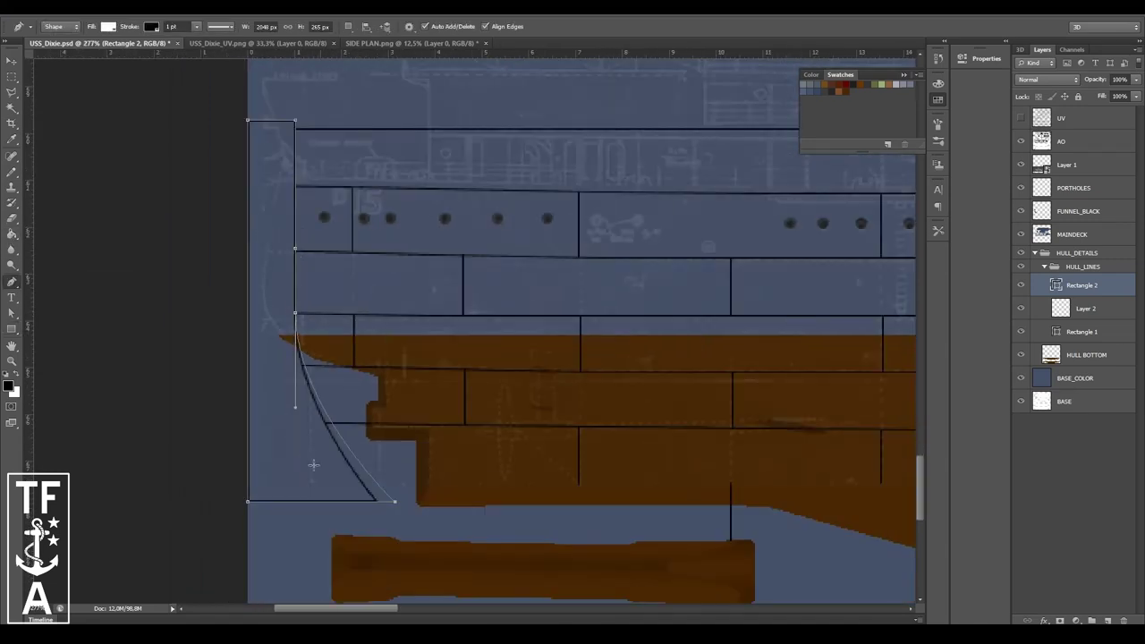
alt+scroll(354, 134, up, 1)
drag(299, 261, 295, 259)
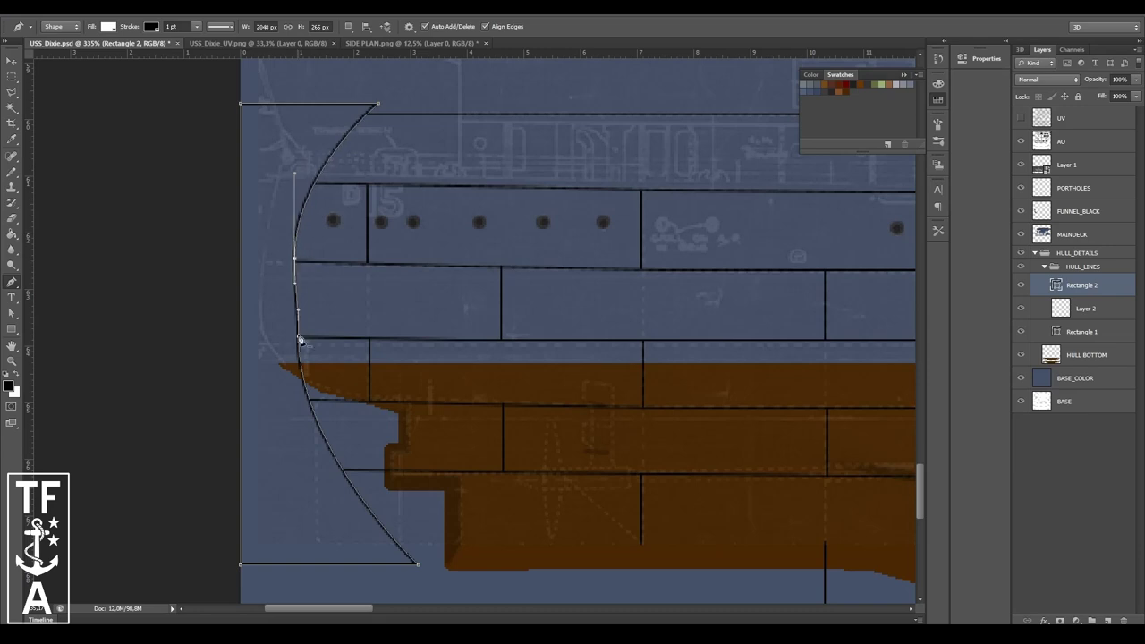
click(298, 337)
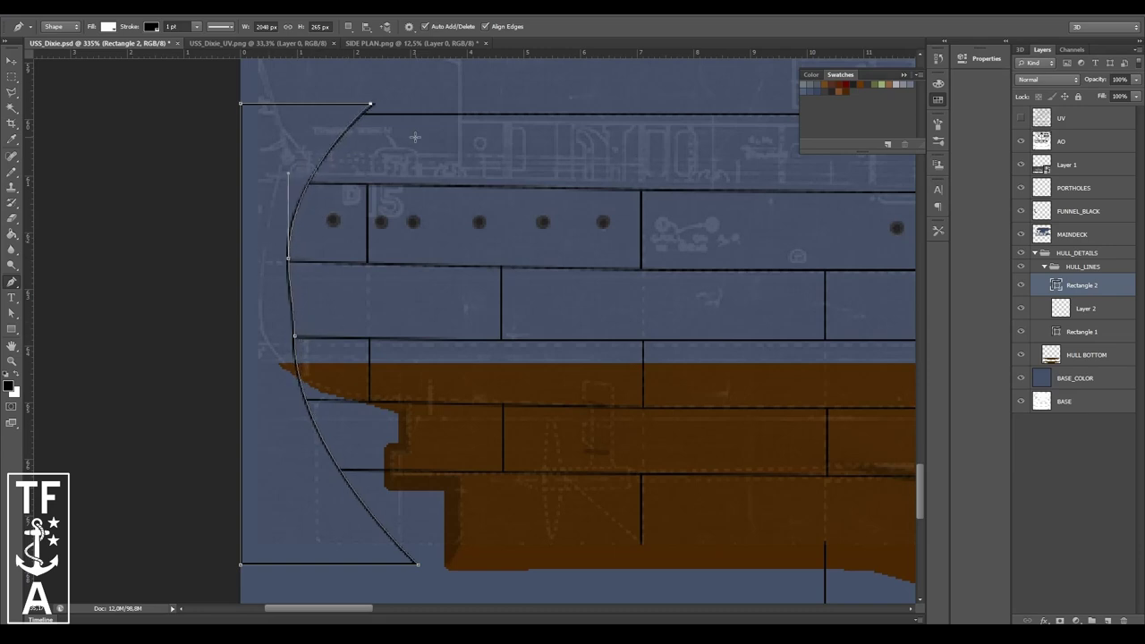
mouse_move(304, 564)
mouse_down()
mouse_move(304, 447)
mouse_move(280, 418)
mouse_up()
alt+scroll(280, 419, up, 2)
alt+scroll(280, 419, down, 1)
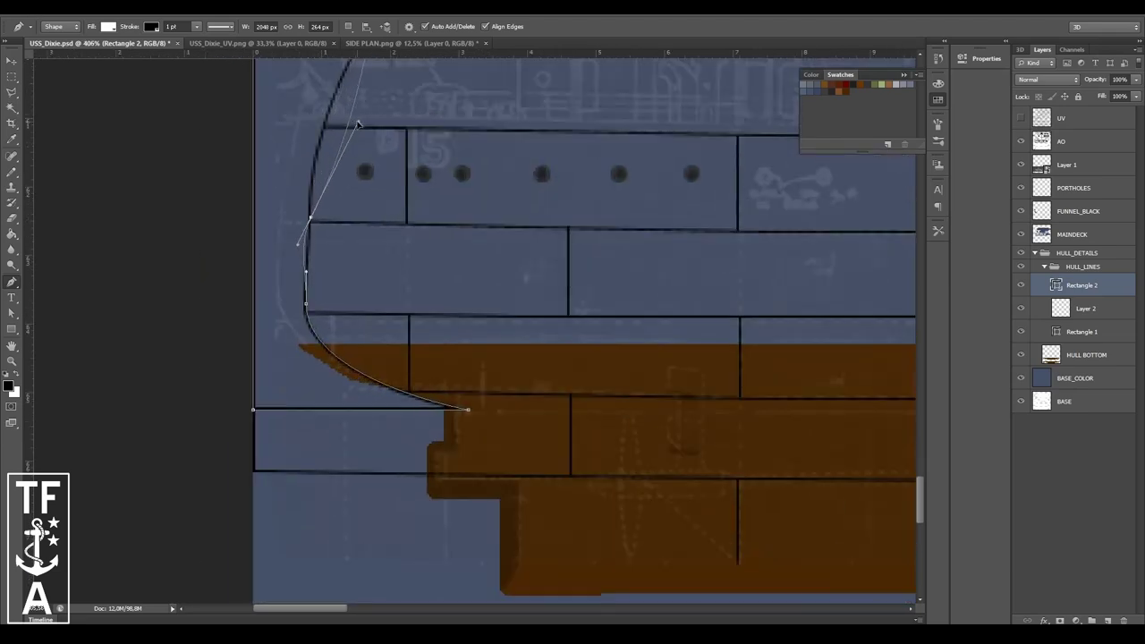
drag(319, 176, 315, 186)
drag(305, 361, 308, 352)
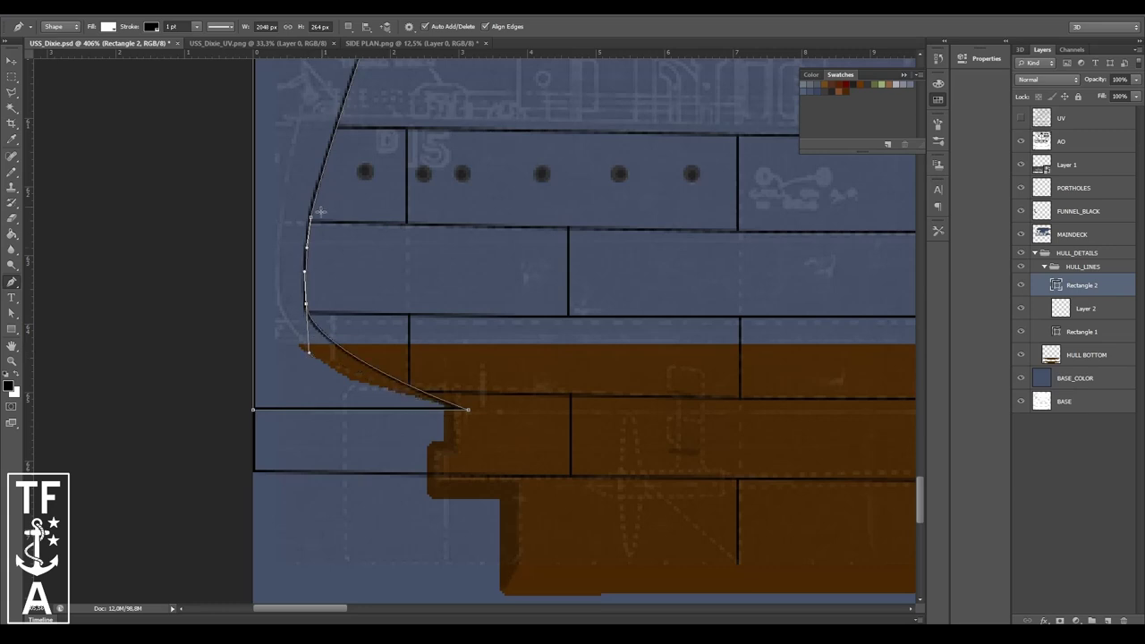
ctrl+click(300, 202)
- Fine-tune the bottom bow anchor and vertical bow segment with Convert Point
ctrl+drag(468, 409, 397, 409)
key(alt)
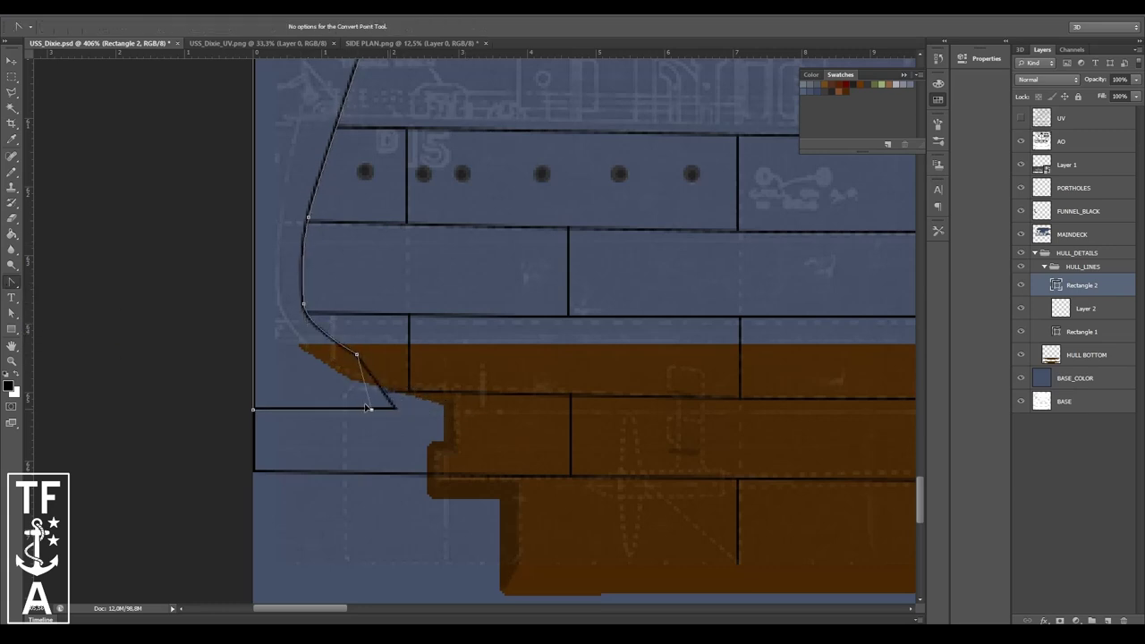
alt+scroll(361, 387, up, 1)
mouse_move(359, 528)
ctrl+mouse_down()
mouse_move(416, 530)
mouse_move(362, 531)
ctrl+mouse_up()
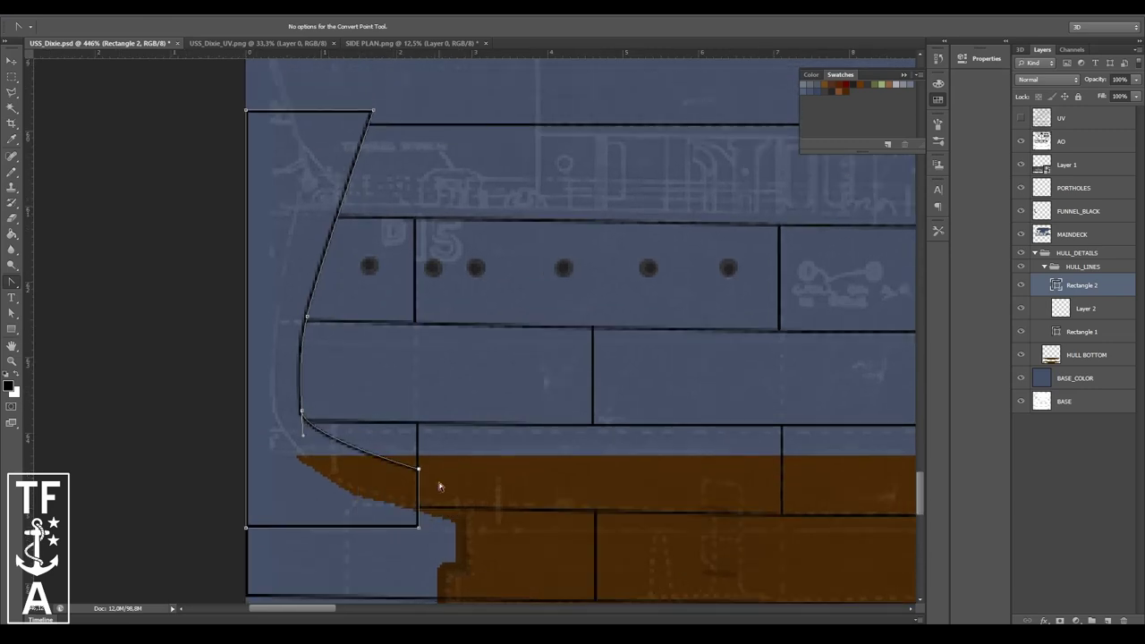
alt+scroll(311, 464, up, 1)
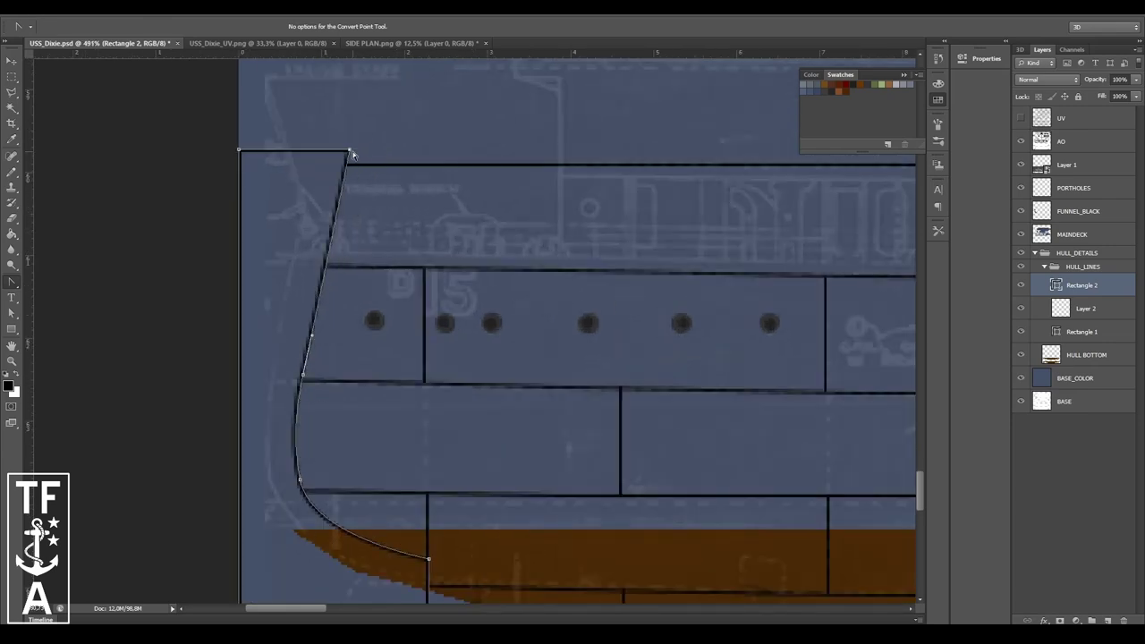
alt+scroll(353, 151, down, 4)
- Collapse HULL_LINES, mask it to the hull, and blend it at Multiply 25%
key(v)
click(1043, 267)
key(ctrl+0)
key(alt+comma)
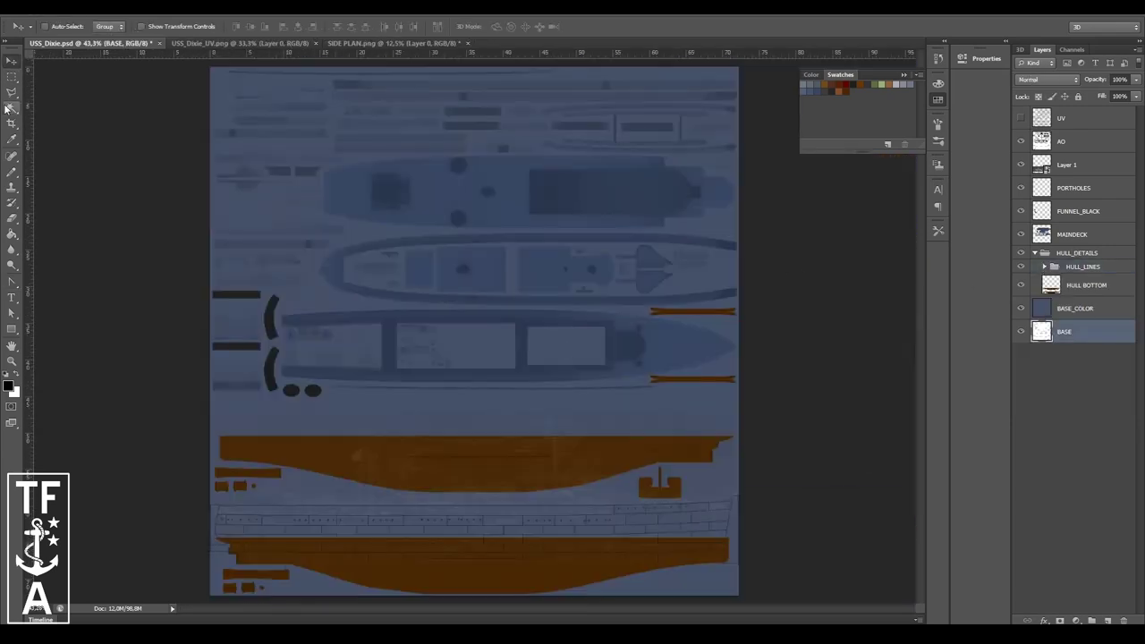
click(1067, 262)
click(1061, 620)
key(ctrl+plus)
key(ctrl+plus)
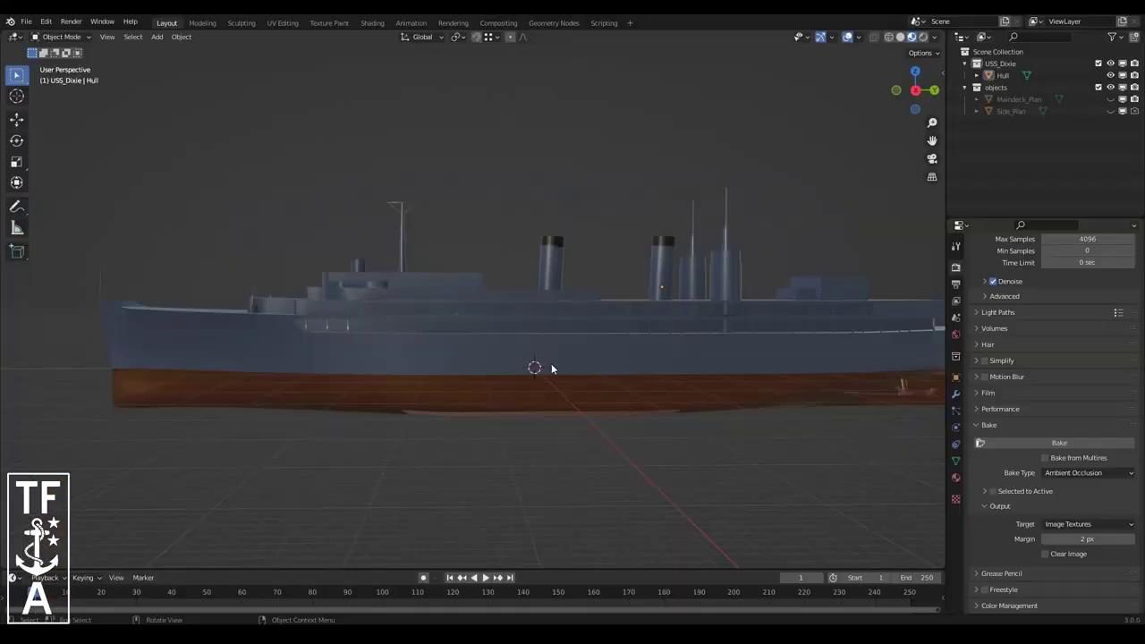
middle_drag(553, 369, 465, 340)
- Change the viewport lighting environment and orbit to look along the hull
click(936, 37)
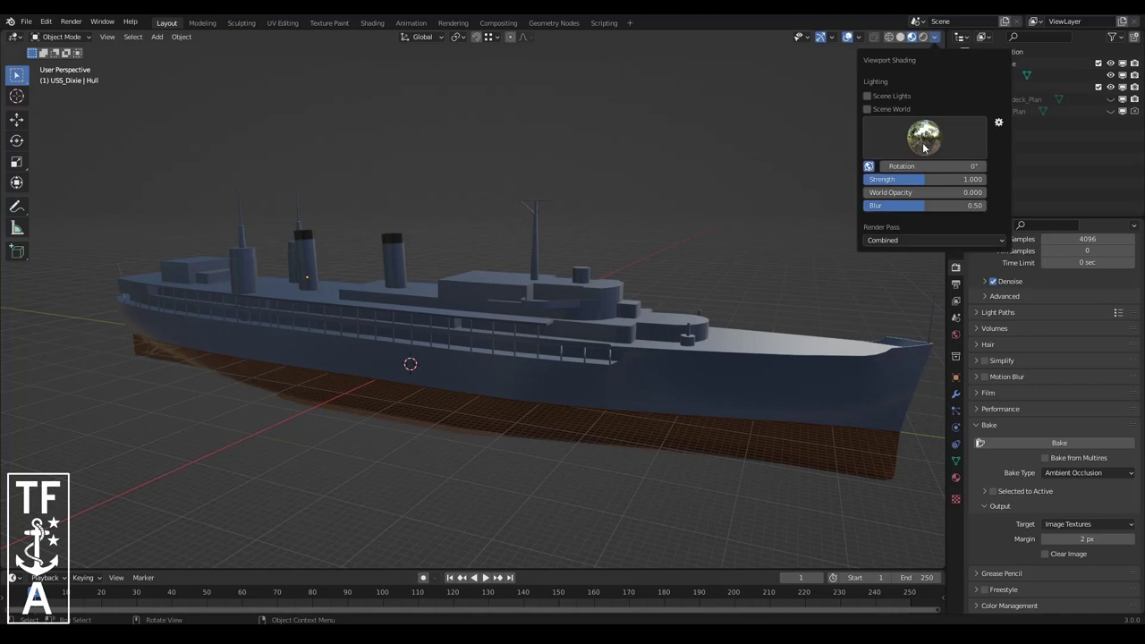
click(934, 173)
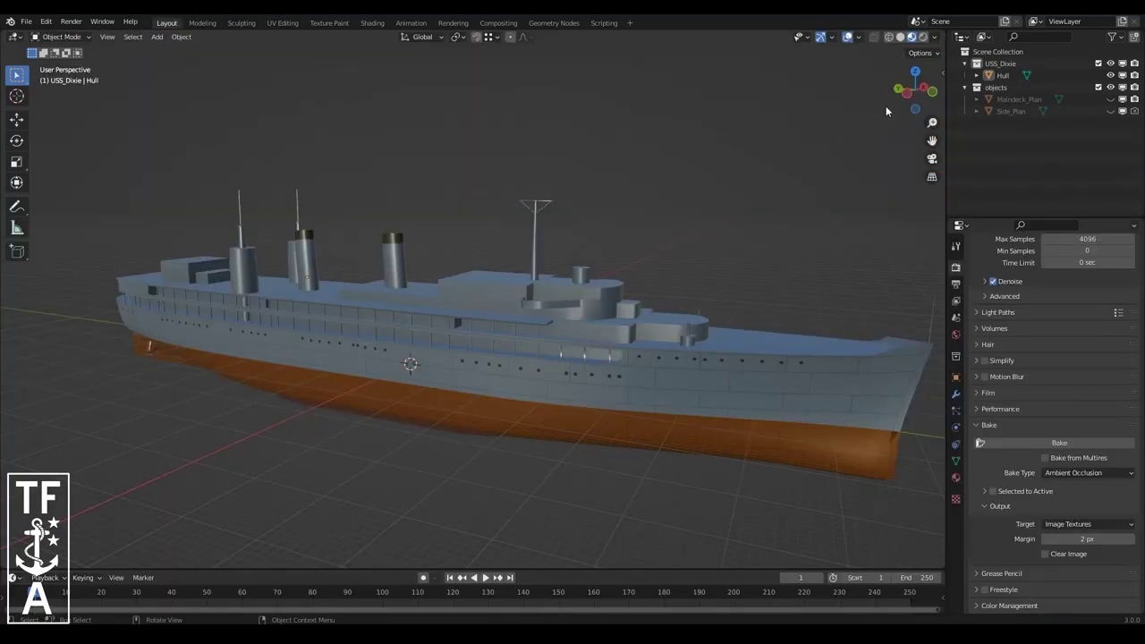
drag(912, 91, 928, 163)
- In Edit Mode with X-ray, merge the hull's overlapping vertices by distance
key(Tab)
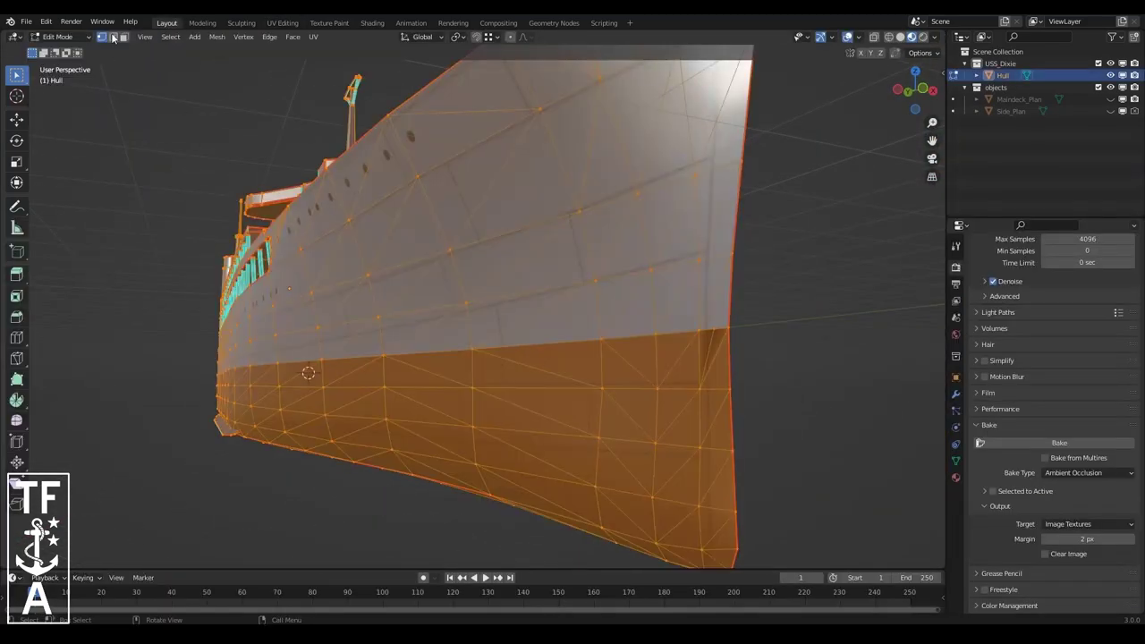
key(alt+z)
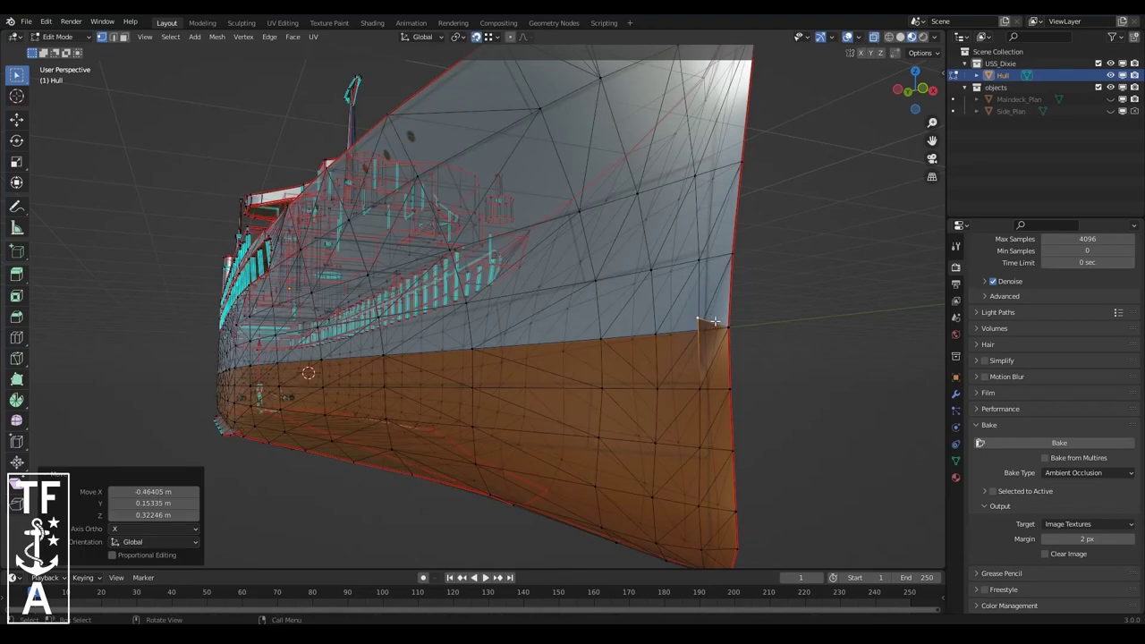
key(a)
click(216, 36)
click(340, 190)
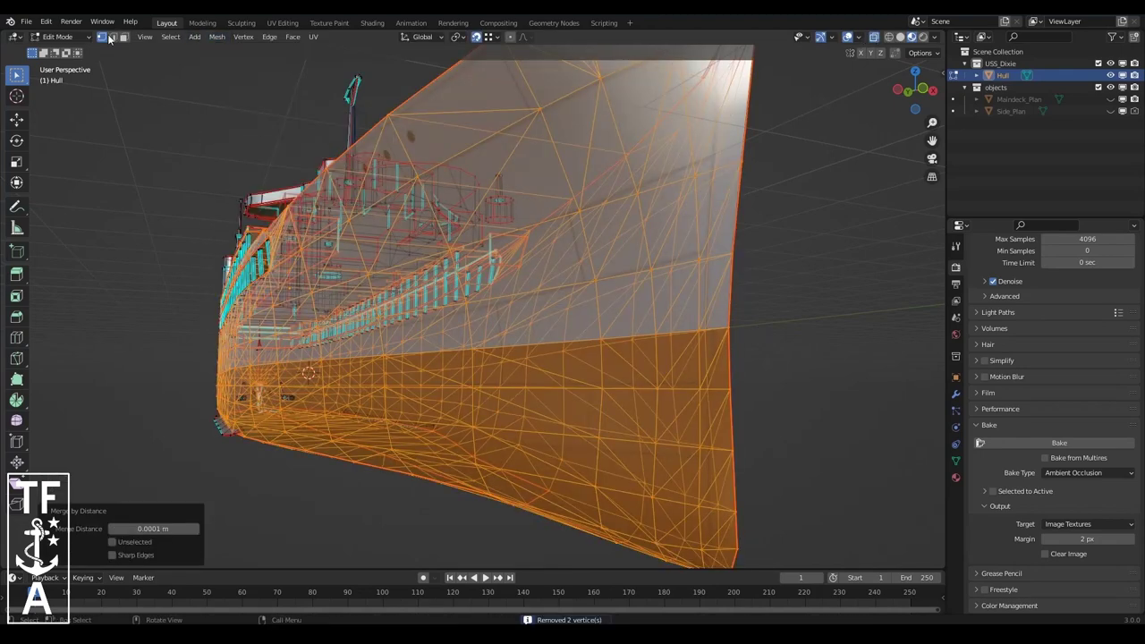
key(alt+a)
key(2)
key(alt+z)
- In UV Editing, nudge the hull UV islands slightly right
click(281, 23)
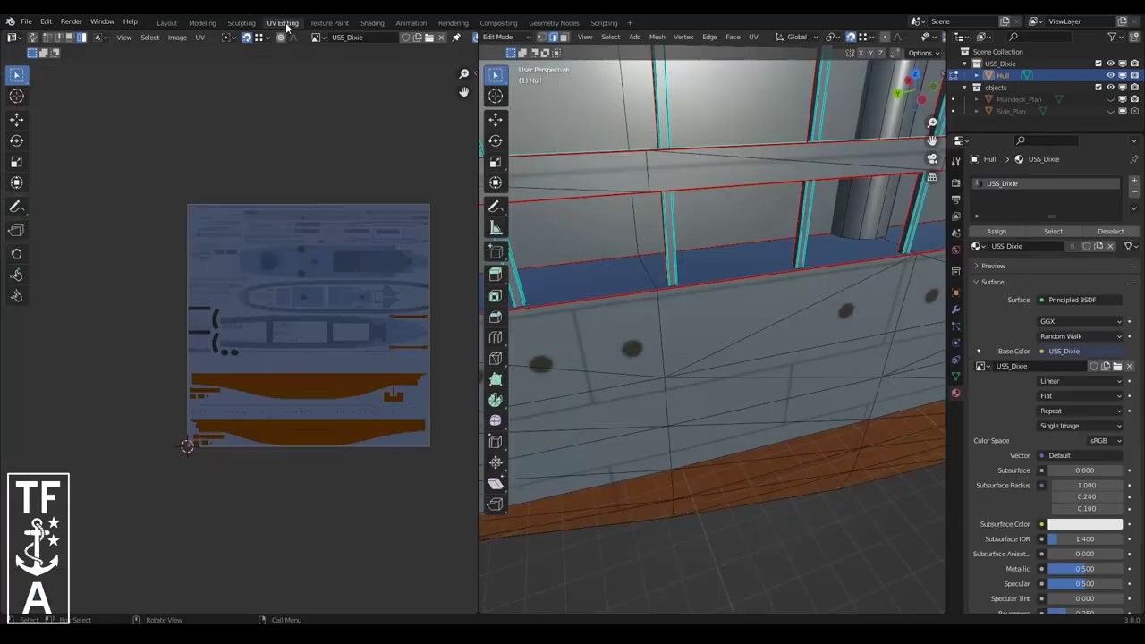
key(a)
scroll(424, 429, up, 5)
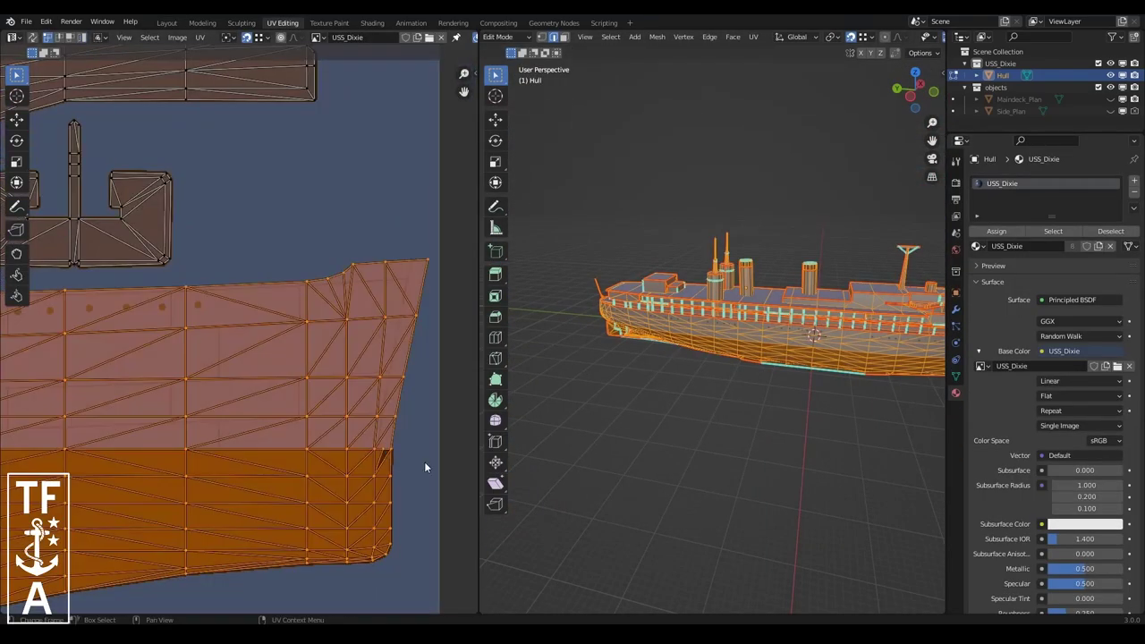
drag(425, 461, 432, 462)
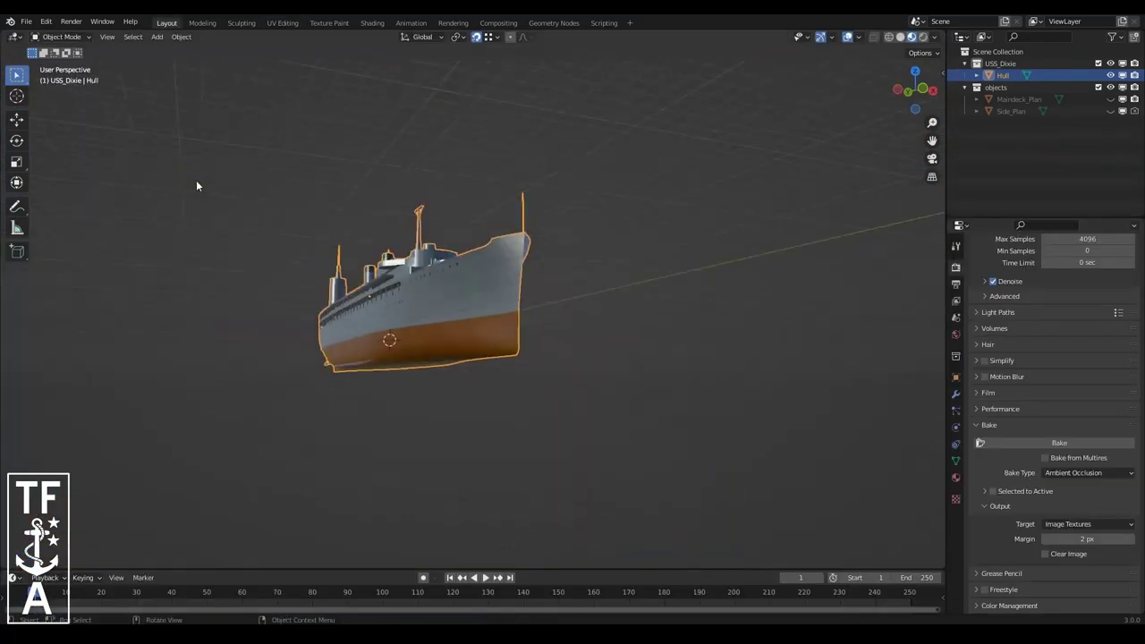
middle_drag(835, 107, 621, 319)
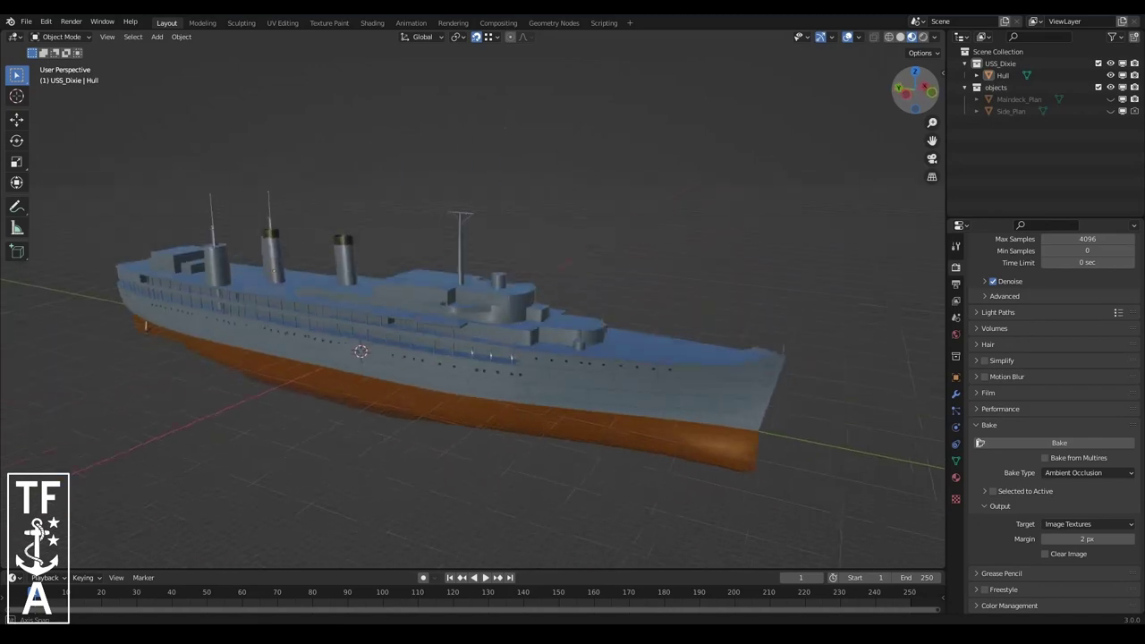
scroll(621, 318, up, 4)
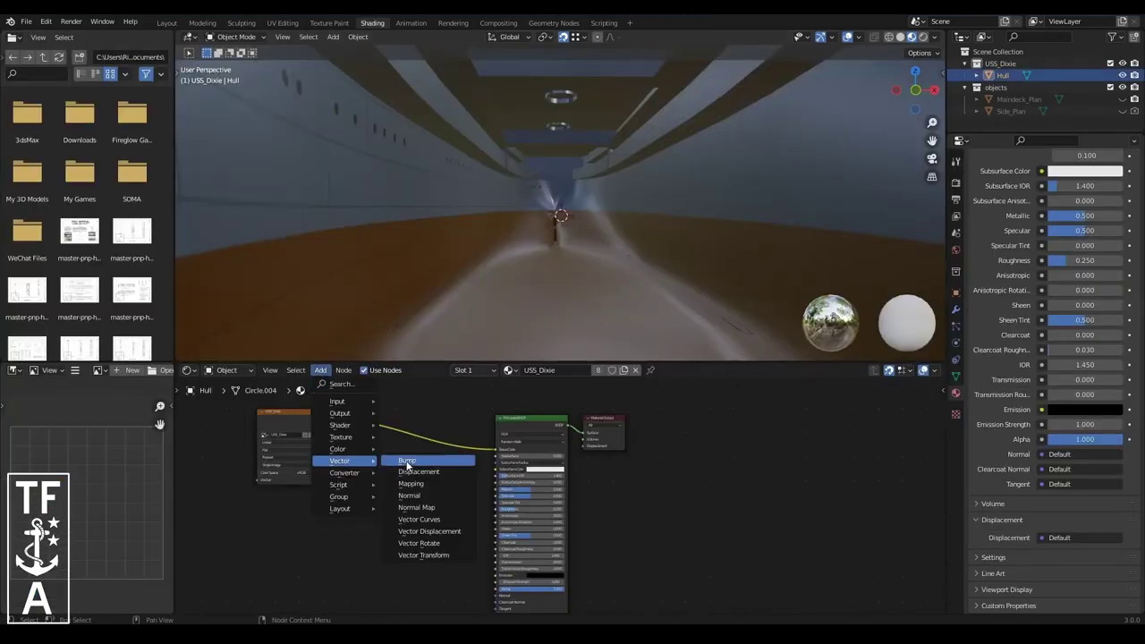
- Add a Bump node feeding the shader normal and an RGB to BW node
click(408, 462)
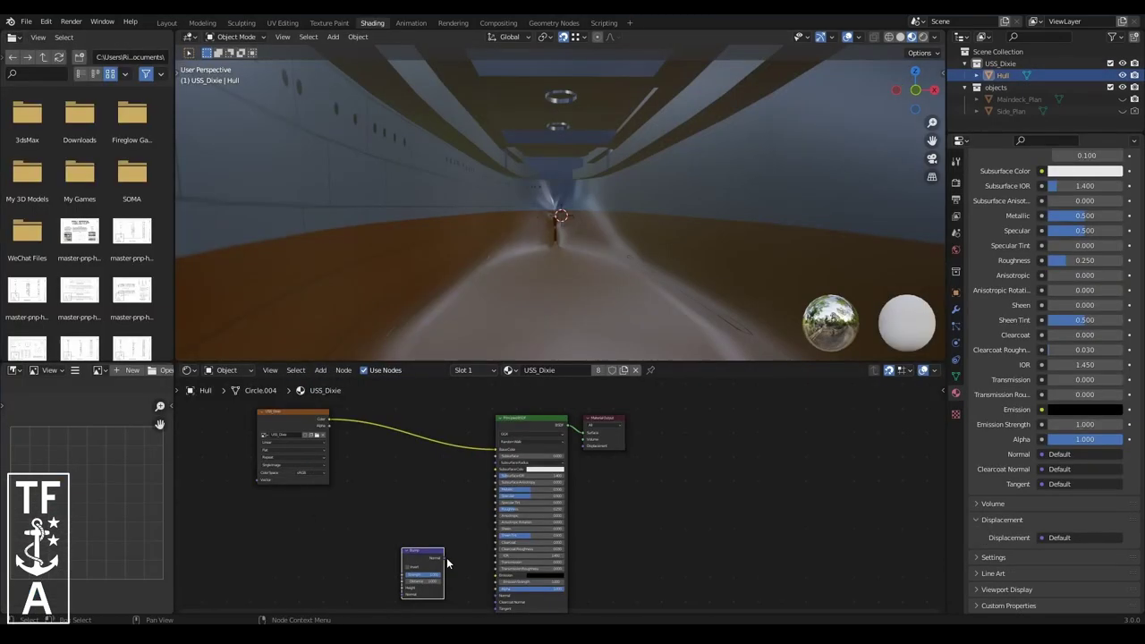
drag(484, 595, 494, 595)
click(414, 411)
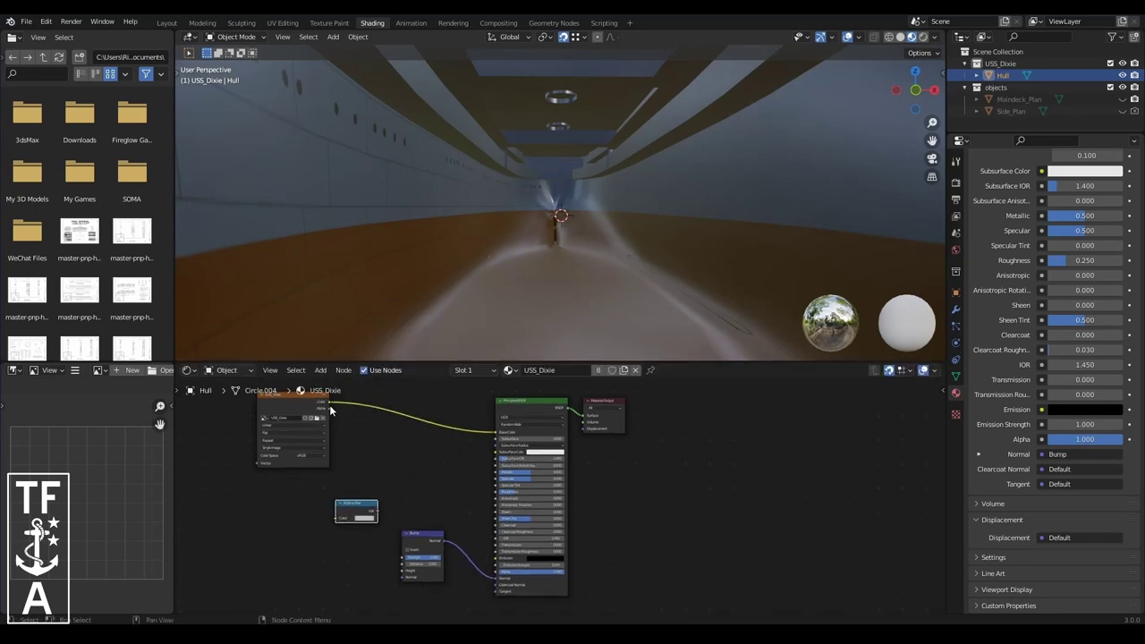
- Back in Layout, view the ship in material preview from several angles
click(167, 22)
mouse_move(843, 211)
middle_down()
mouse_move(933, 57)
mouse_move(713, 167)
middle_up()
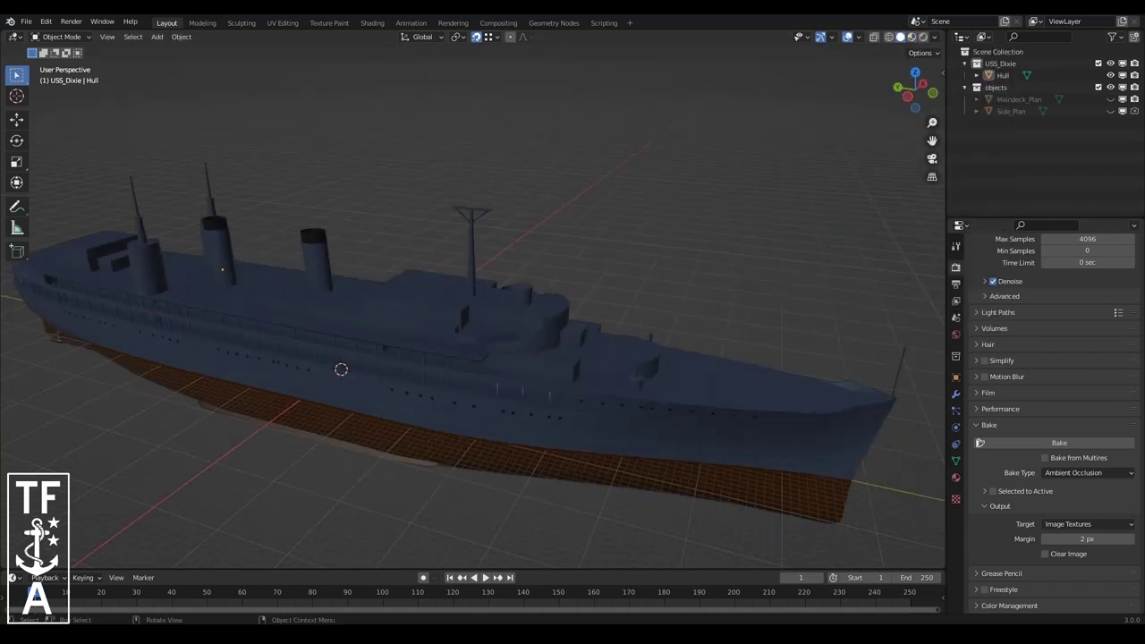
click(912, 37)
drag(914, 89, 655, 262)
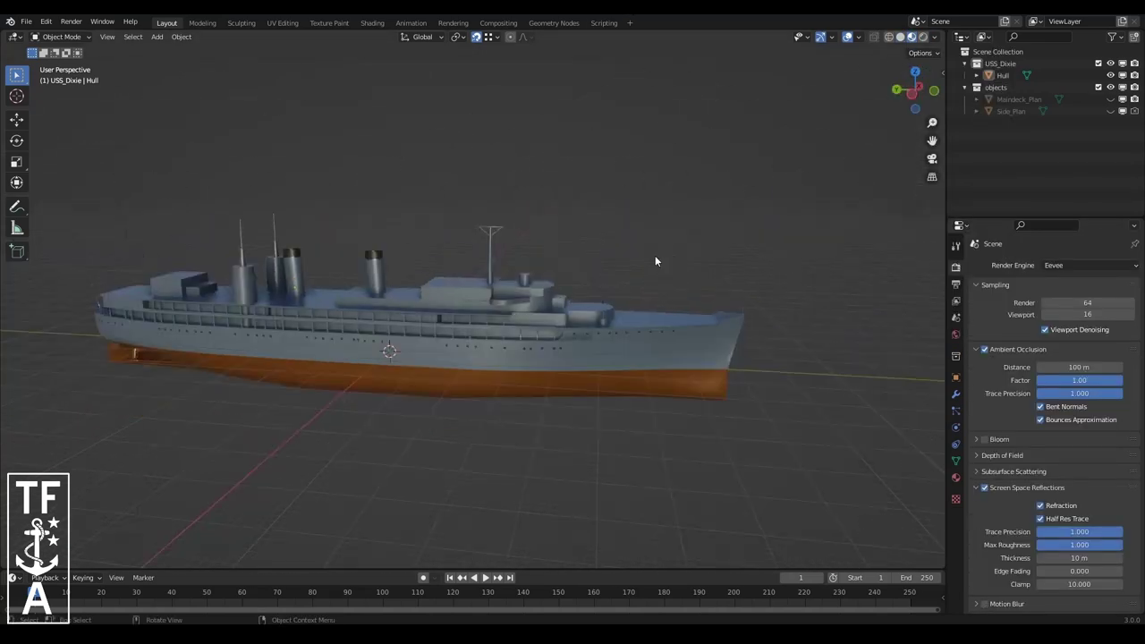
drag(914, 89, 914, 116)
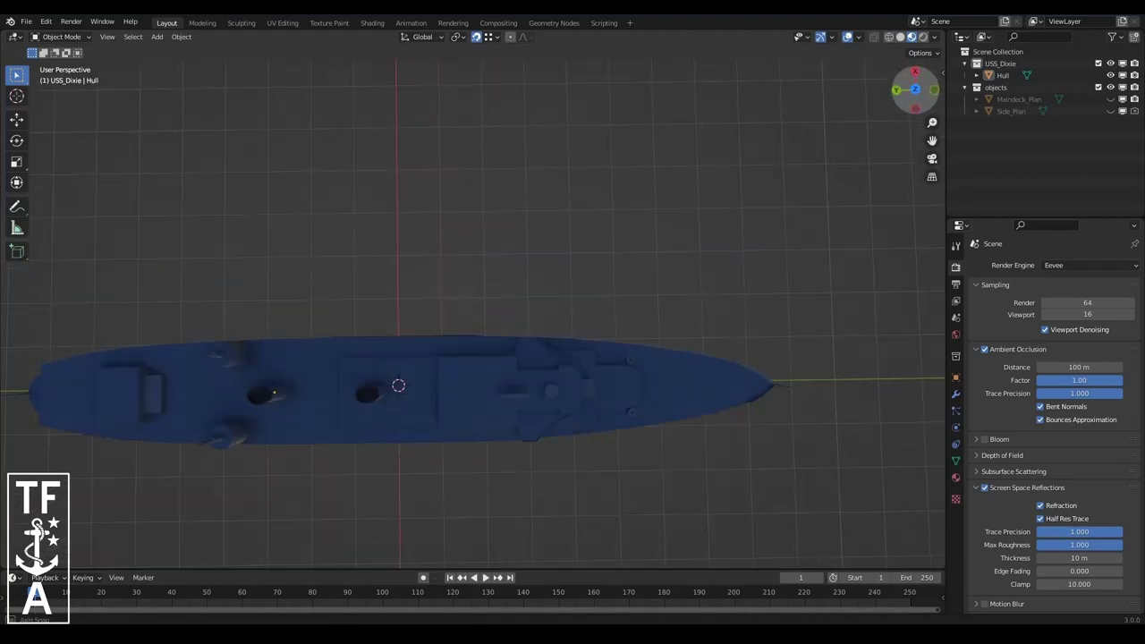
drag(914, 89, 882, 52)
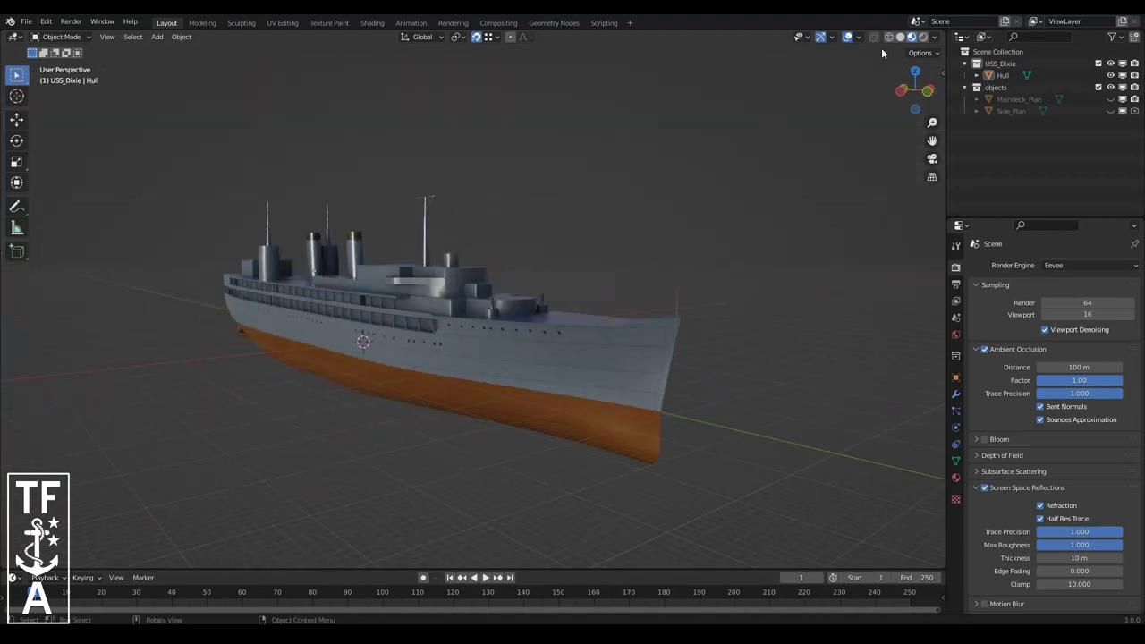
- Rotate the HDRI environment lighting around the ship
click(935, 37)
drag(926, 166, 980, 166)
drag(915, 90, 922, 98)
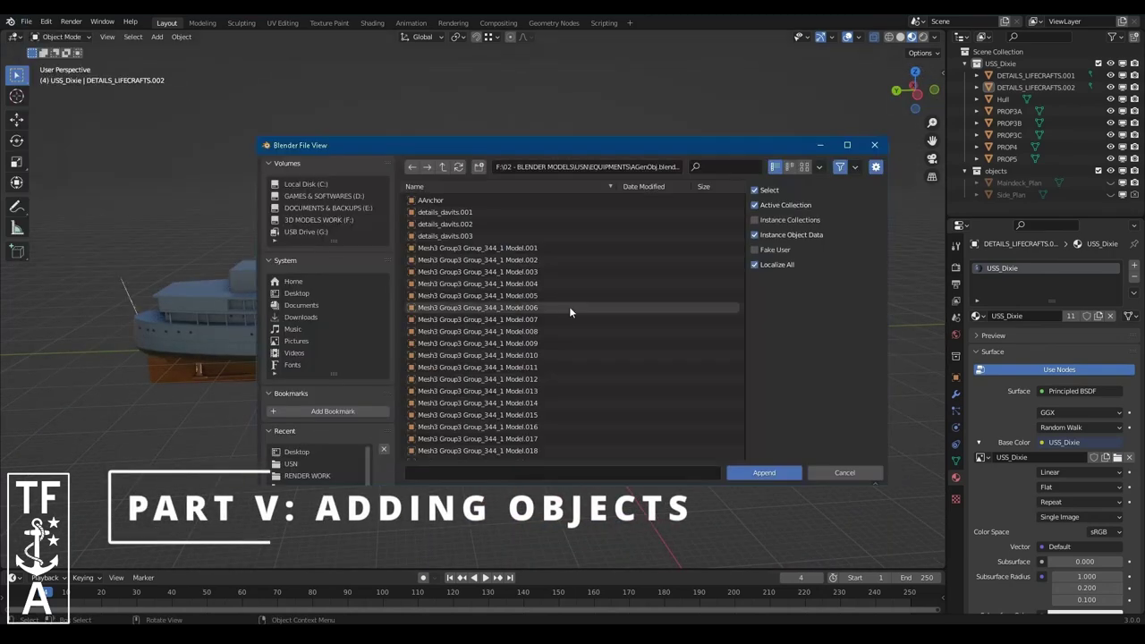
- Append all objects from AGenObj.blend and place them beside the ship
key(a)
click(764, 473)
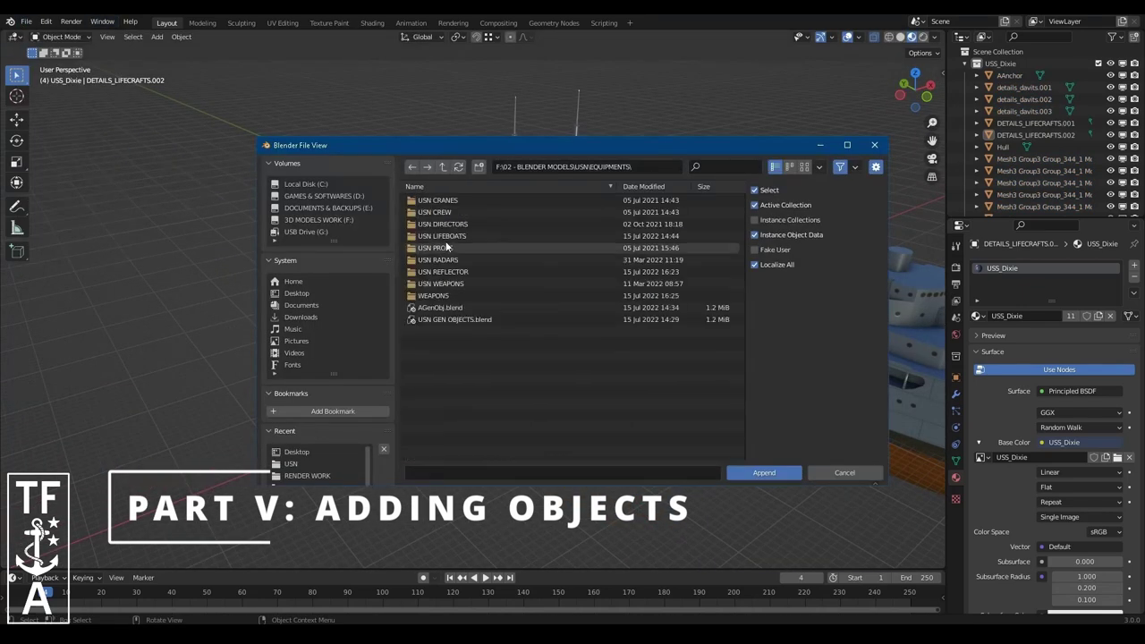
double_click(436, 238)
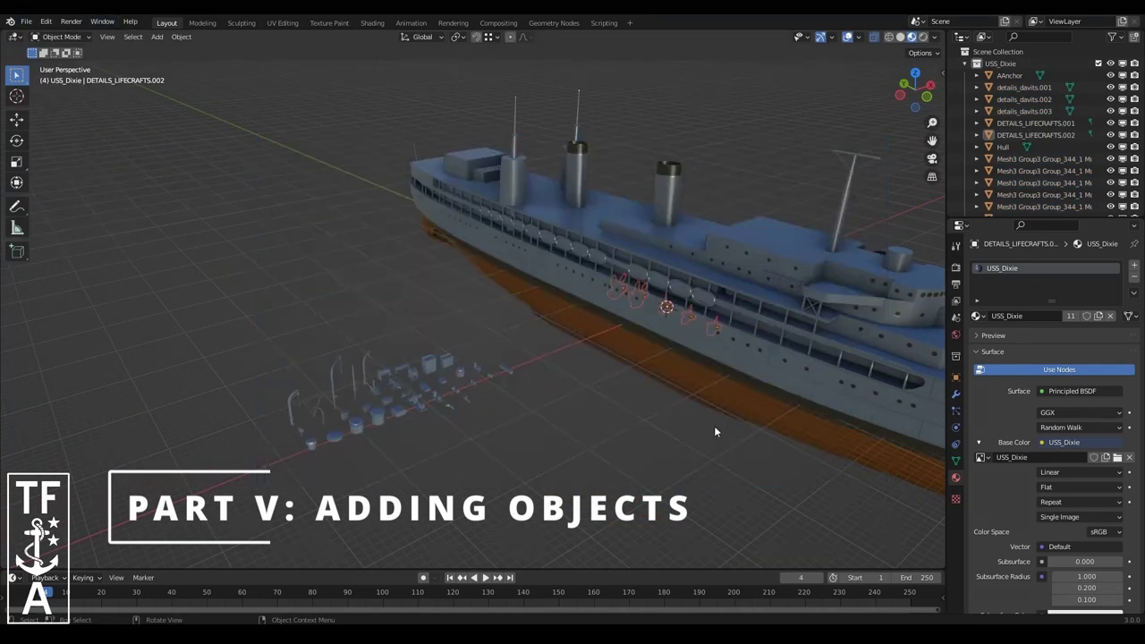
click(458, 508)
key(g)
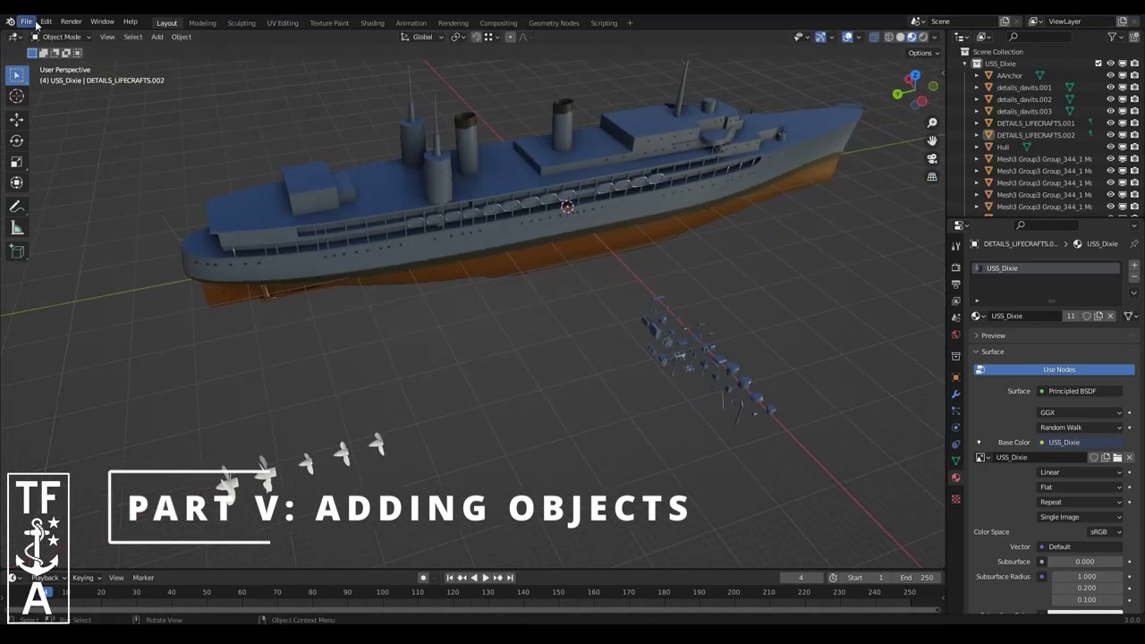
- Append the lifeboats from LifeboatPack1.blend and drop them beside the ship
double_click(416, 201)
click(443, 167)
double_click(442, 225)
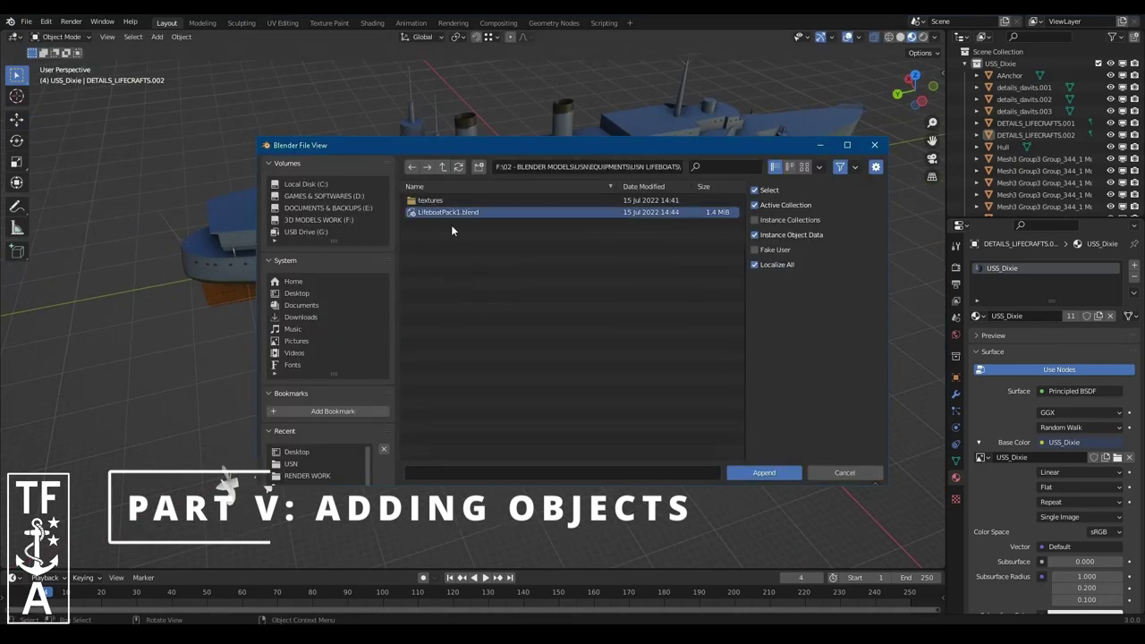
double_click(428, 272)
click(764, 472)
key(g)
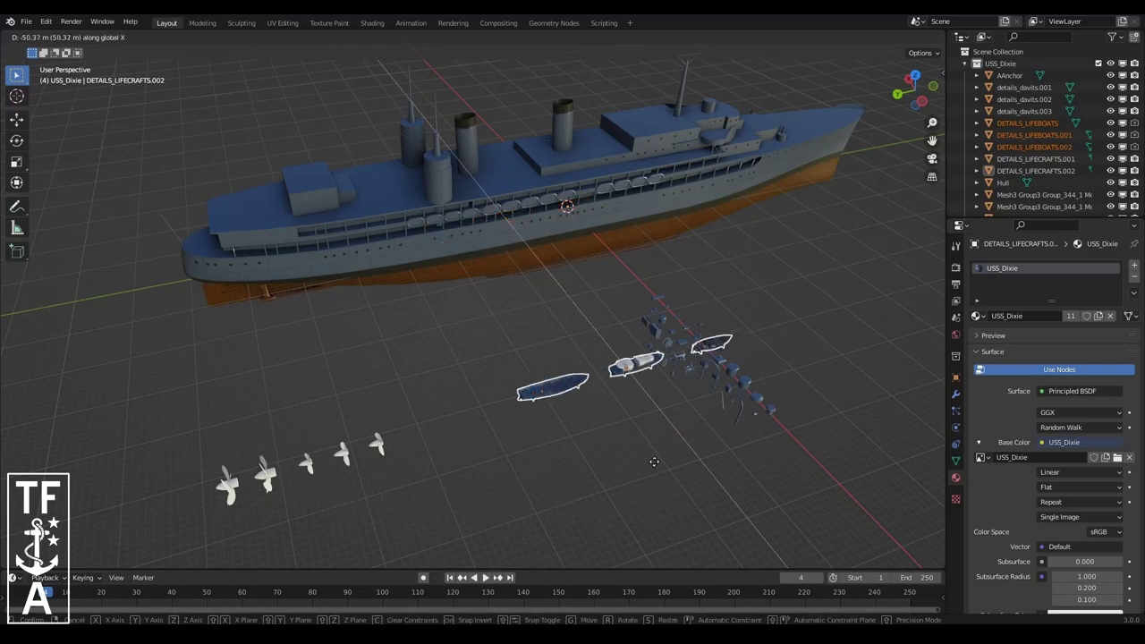
click(648, 462)
key(g)
click(911, 336)
- Save the ship file
mouse_move(911, 336)
middle_down()
mouse_move(626, 268)
mouse_move(857, 116)
mouse_move(662, 403)
mouse_move(537, 313)
middle_up()
click(26, 20)
click(54, 97)
- Delete the four spare propellers
click(662, 402)
scroll(662, 402, down, 2)
click(107, 37)
middle_drag(130, 154, 44, 365)
drag(45, 365, 162, 459)
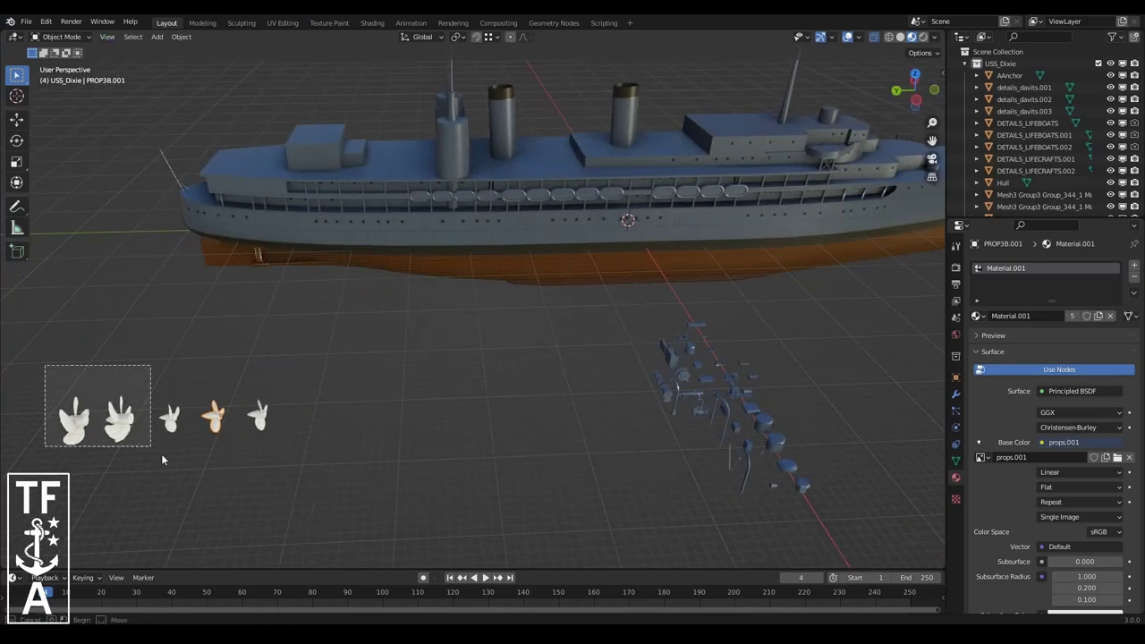
middle_drag(265, 421, 553, 418)
key(Delete)
- From the left view, move the propeller onto the shaft end and rotate it to align
click(107, 37)
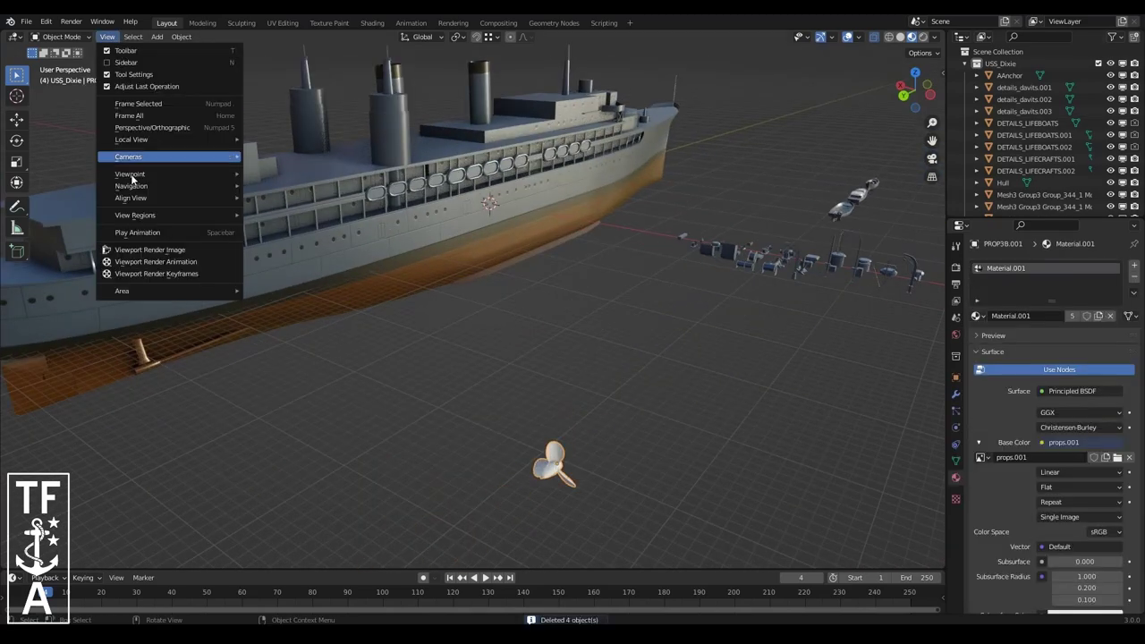
click(287, 259)
key(g)
click(676, 307)
scroll(369, 433, up, 3)
scroll(468, 335, up, 3)
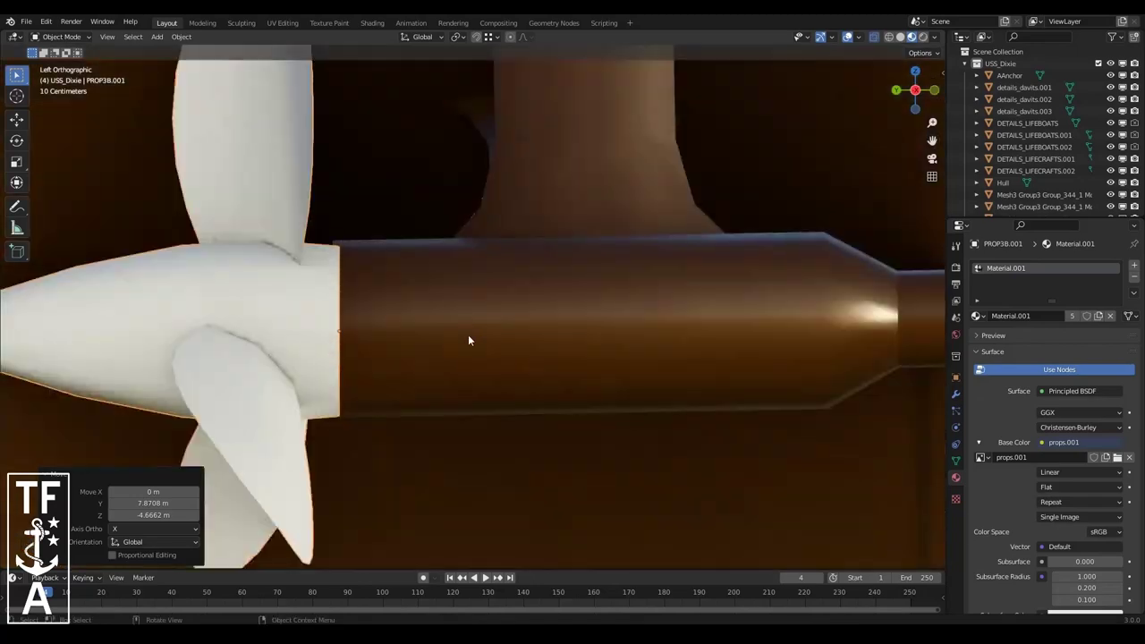
key(g)
key(r)
click(534, 355)
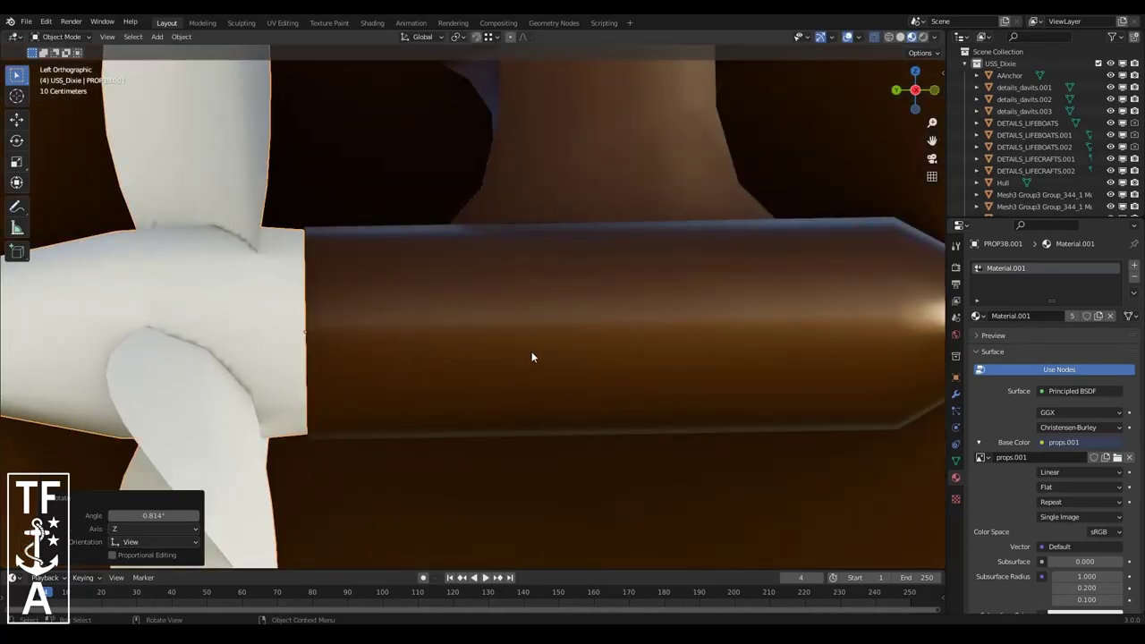
scroll(535, 356, down, 5)
- Adjust the propeller's sideways placement from the bottom view
click(107, 37)
click(287, 210)
click(865, 170)
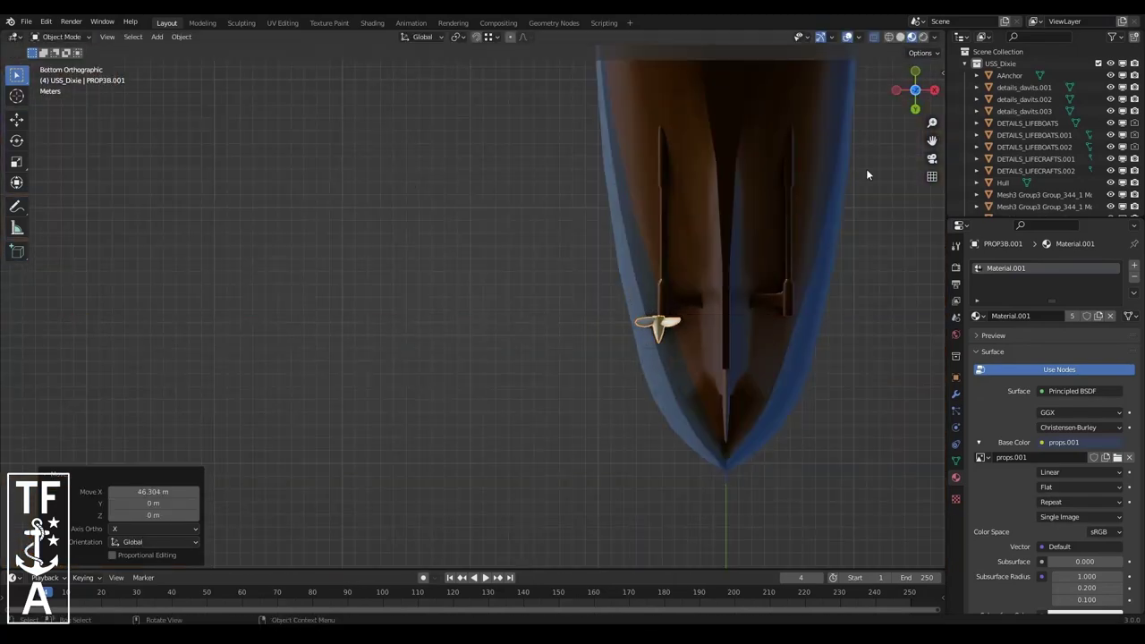
scroll(519, 361, up, 10)
scroll(554, 361, up, 2)
scroll(550, 361, down, 8)
- Duplicate and mirror the propeller, setting the copy's X location to 4.9034 m
key(shift+d)
key(Escape)
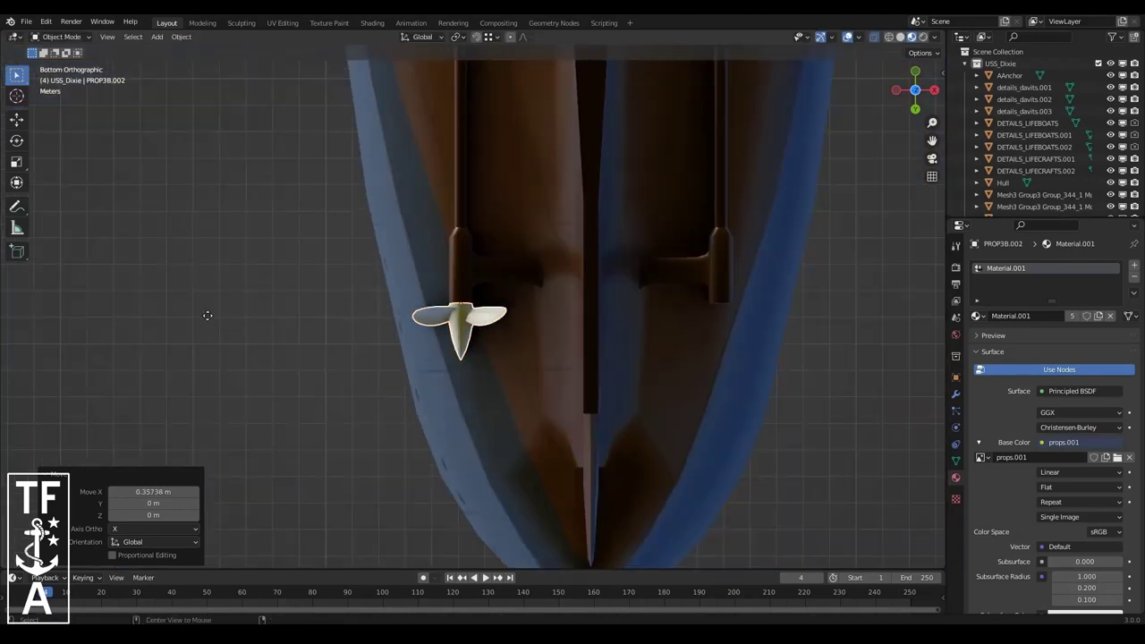
click(181, 36)
click(303, 91)
click(956, 378)
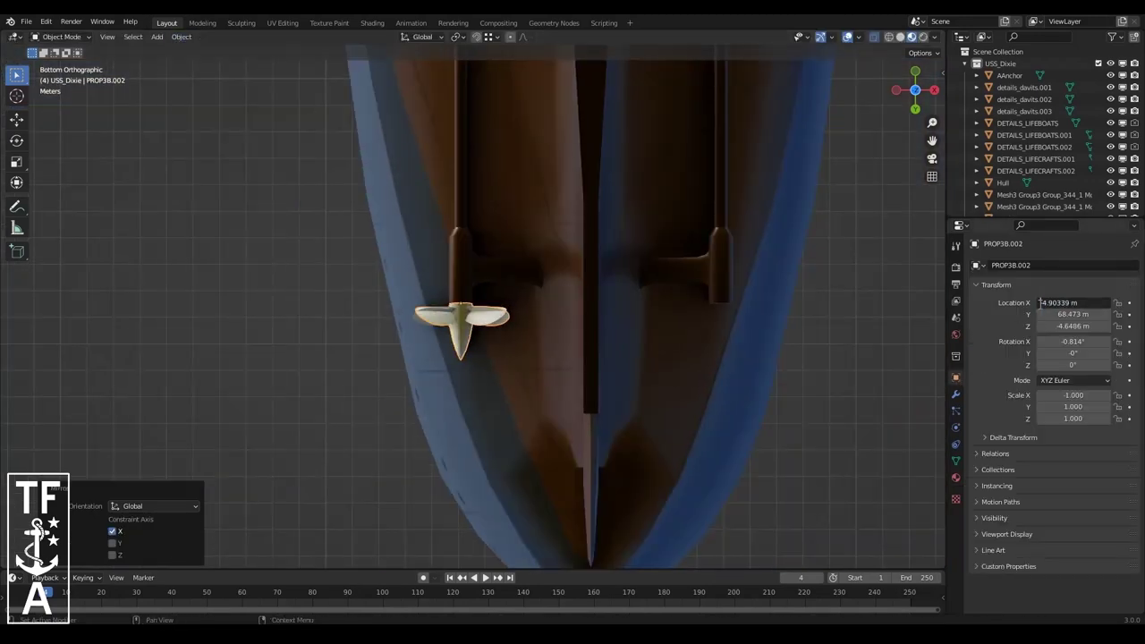
key(Return)
scroll(869, 131, down, 4)
mouse_move(869, 131)
middle_down()
mouse_move(468, 307)
mouse_move(411, 317)
middle_up()
click(965, 63)
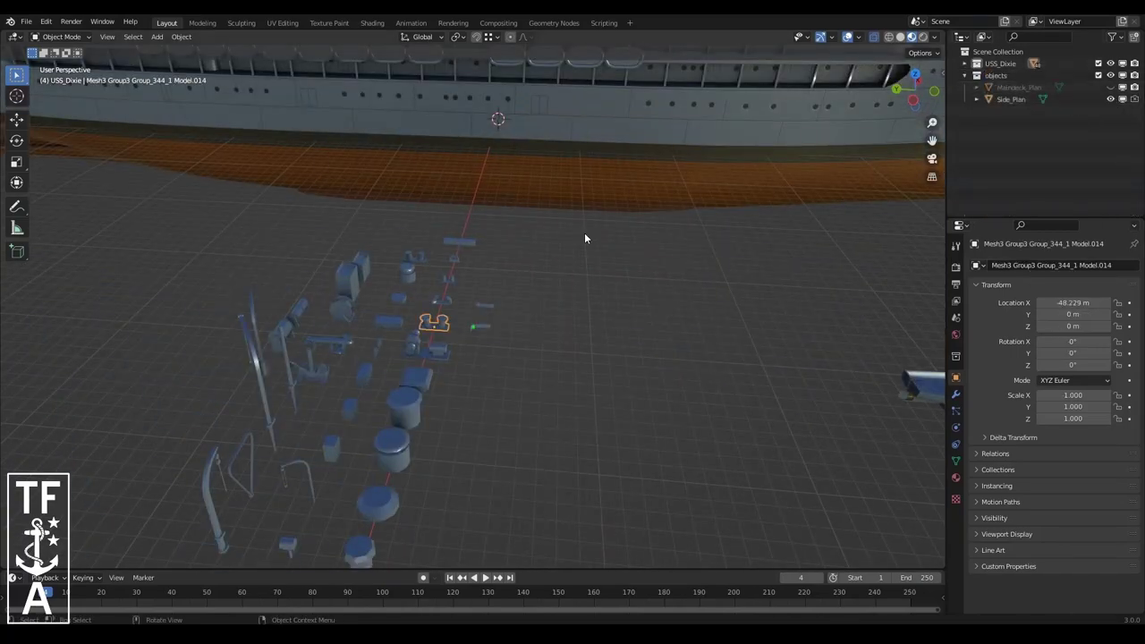
- Switch to the left side view and move a deck fitting onto the side blueprint
scroll(586, 237, down, 5)
middle_drag(588, 230, 417, 327)
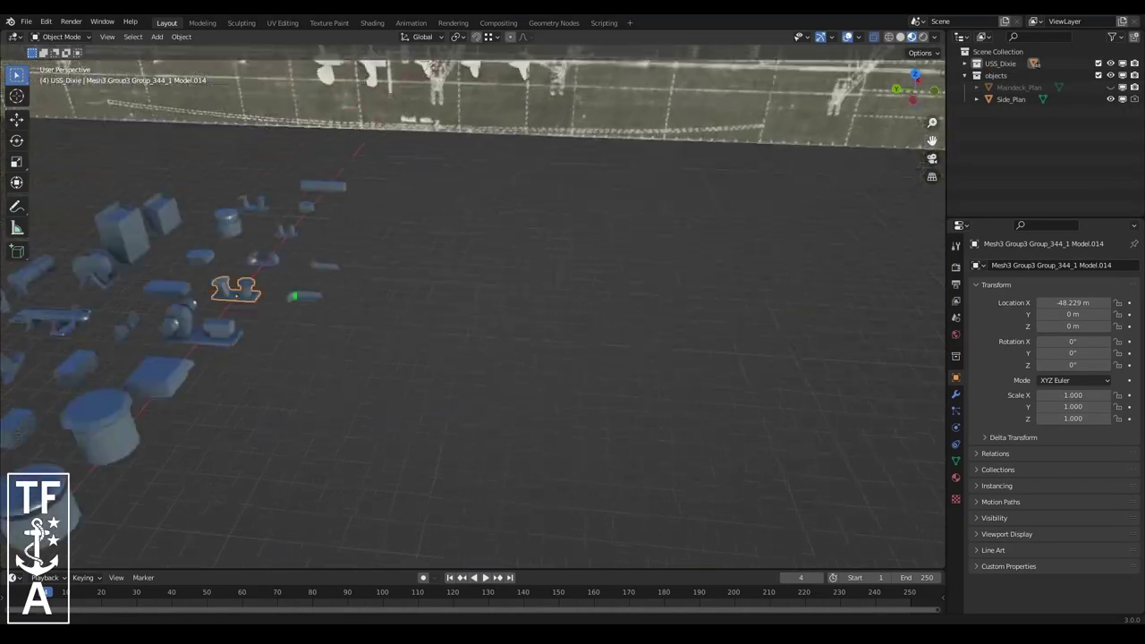
click(106, 37)
click(161, 183)
key(g)
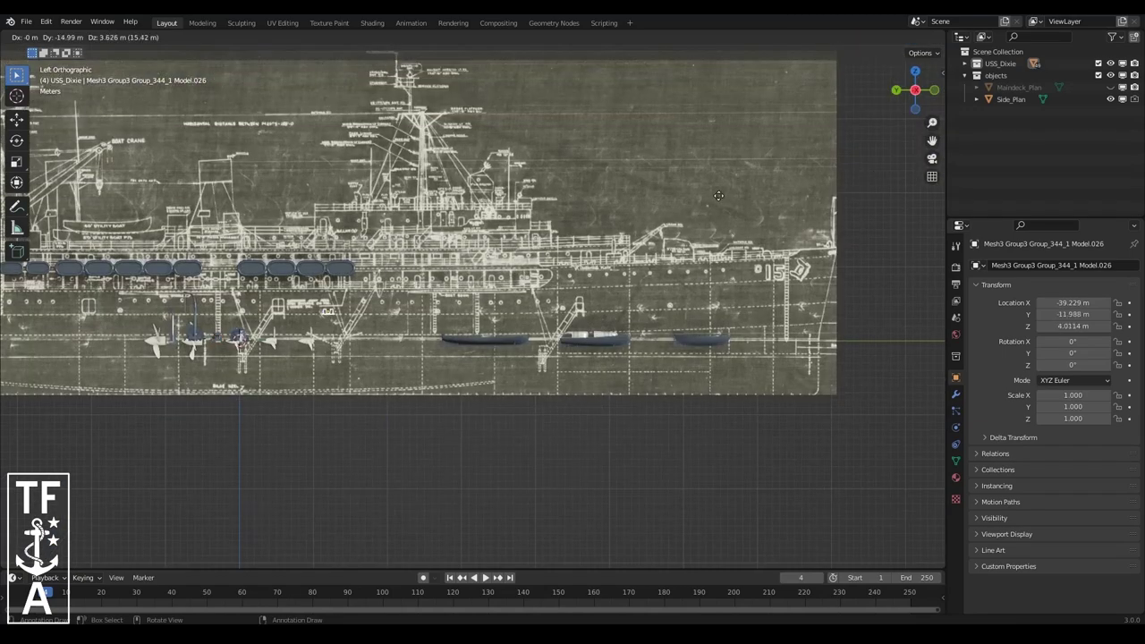
click(719, 195)
scroll(699, 217, up, 5)
click(1061, 302)
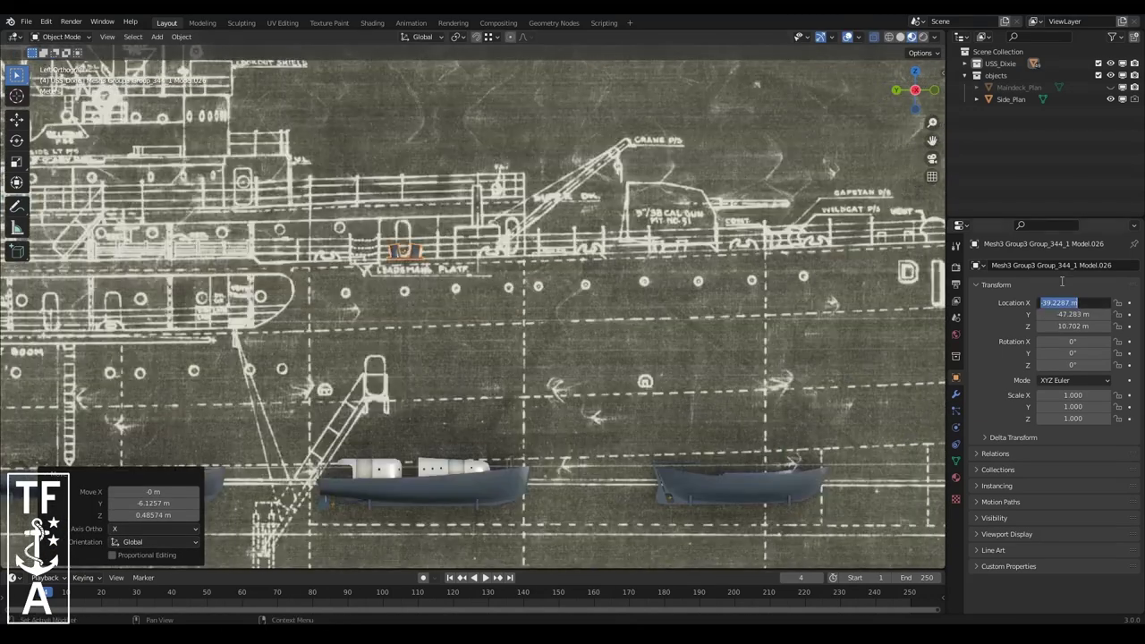
scroll(932, 138, up, 2)
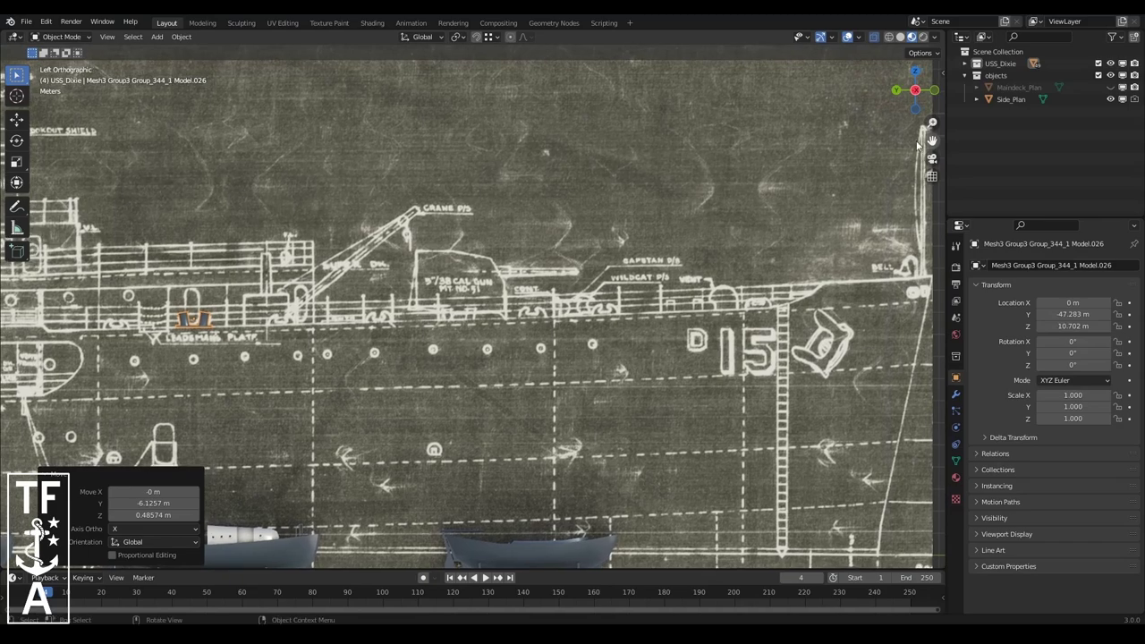
shift+middle_drag(539, 233, 240, 327)
click(619, 311)
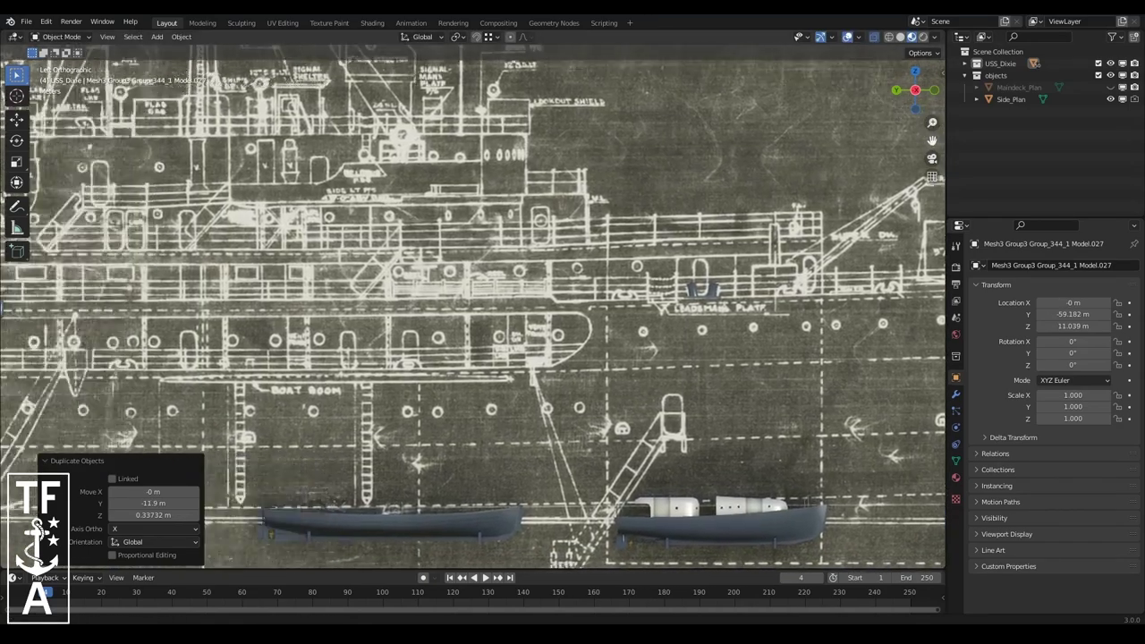
- Duplicate the fitting several times and place the copies along the hull drawing
key(shift+d)
shift+middle_drag(916, 119, 863, 196)
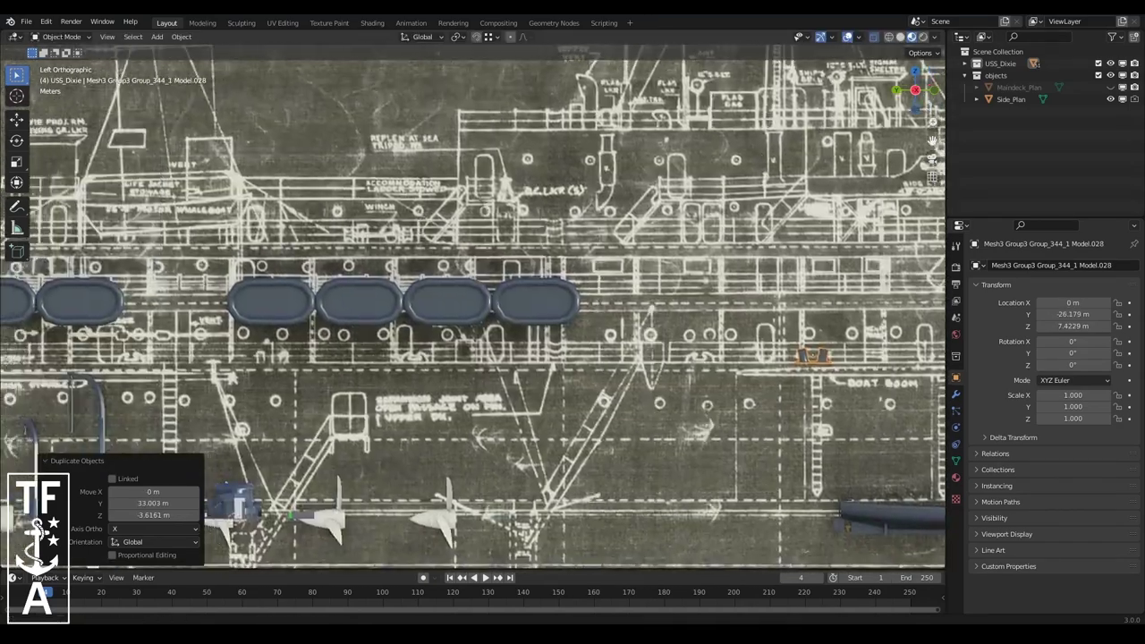
key(shift+d)
drag(932, 138, 662, 193)
key(shift+d)
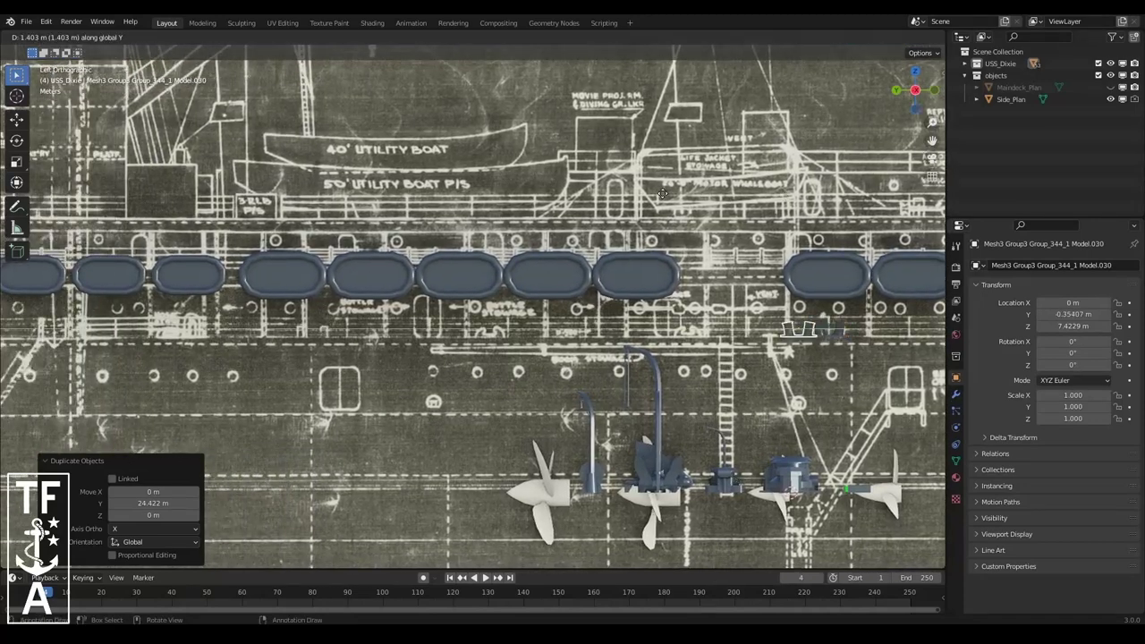
shift+middle_drag(954, 159, 804, 165)
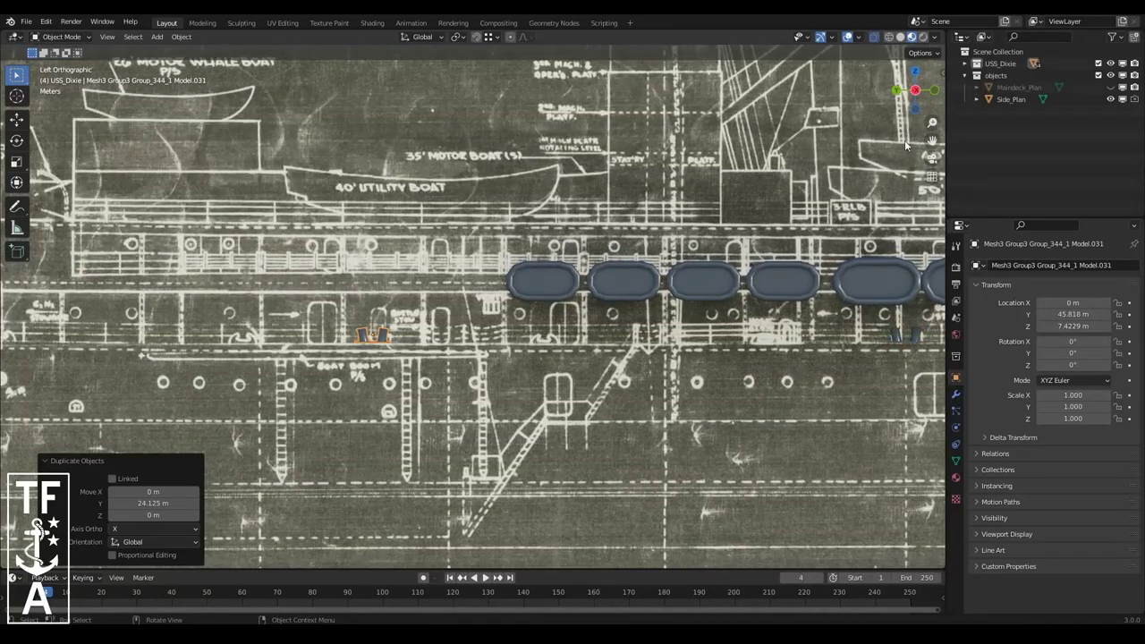
shift+middle_drag(905, 145, 735, 204)
key(shift+d)
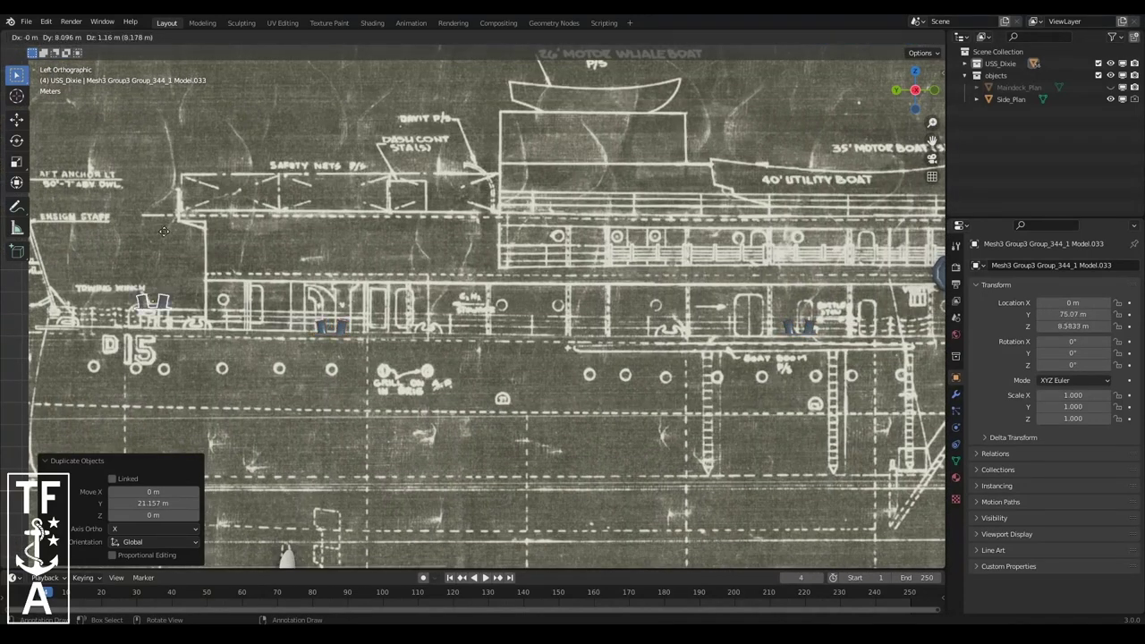
click(163, 246)
scroll(537, 268, down, 3)
scroll(892, 129, up, 4)
- Select a different fitting among the parts and return to the left side view
middle_drag(892, 130, 537, 358)
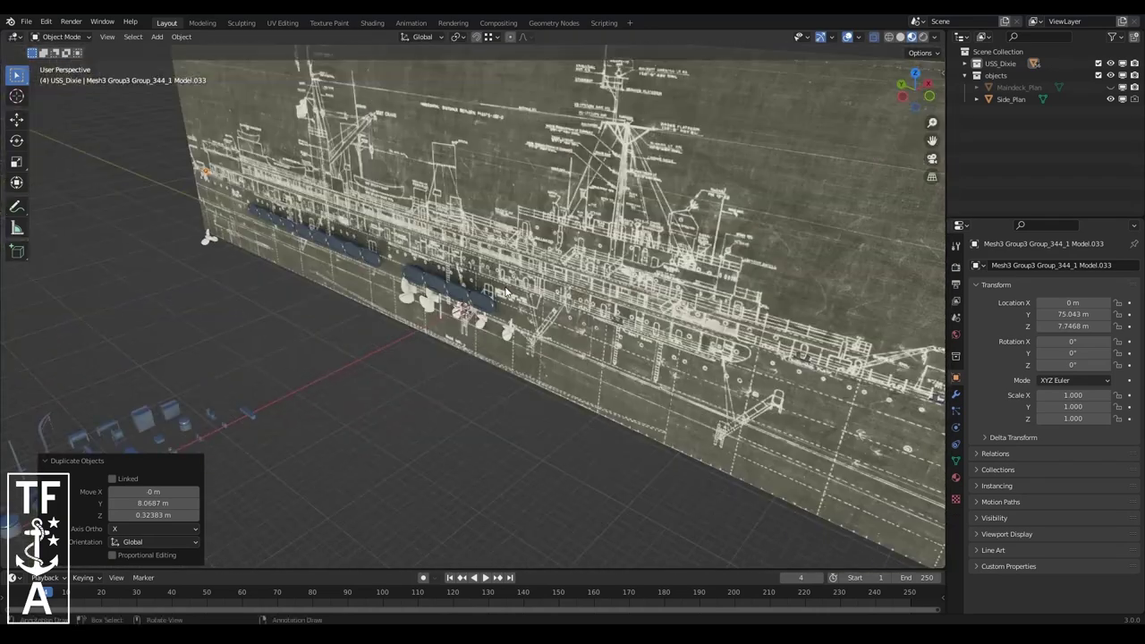
click(496, 330)
middle_drag(320, 426, 233, 268)
click(107, 37)
click(269, 246)
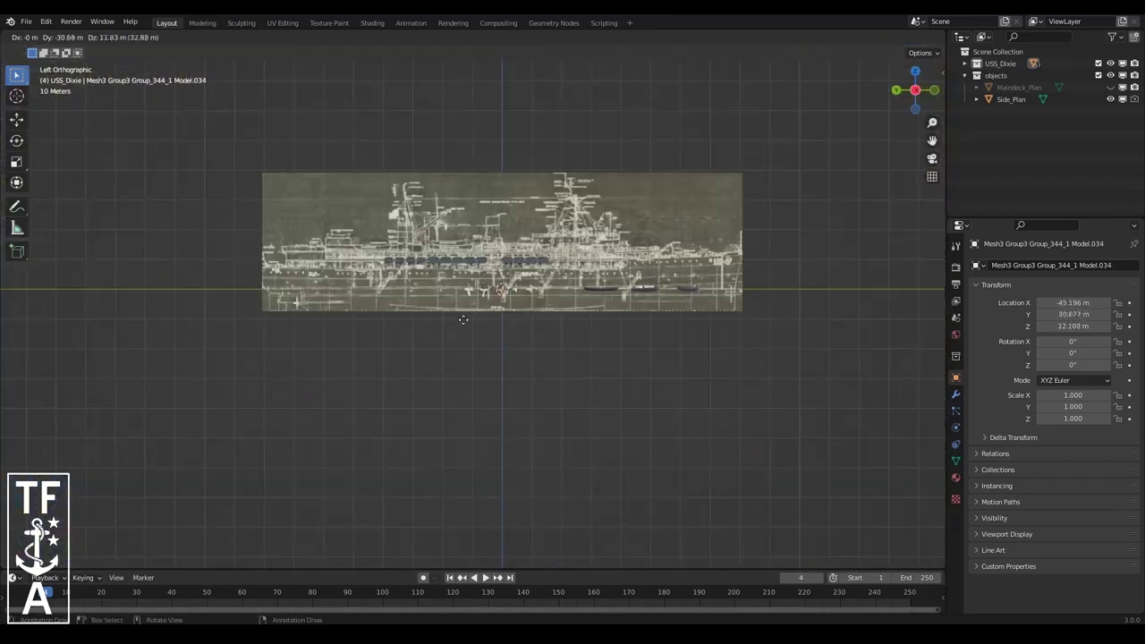
key(shift+d)
click(475, 304)
- Move copies of the chosen fitting onto the deck edge of the blueprint
scroll(474, 304, up, 3)
scroll(474, 304, up, 2)
key(g)
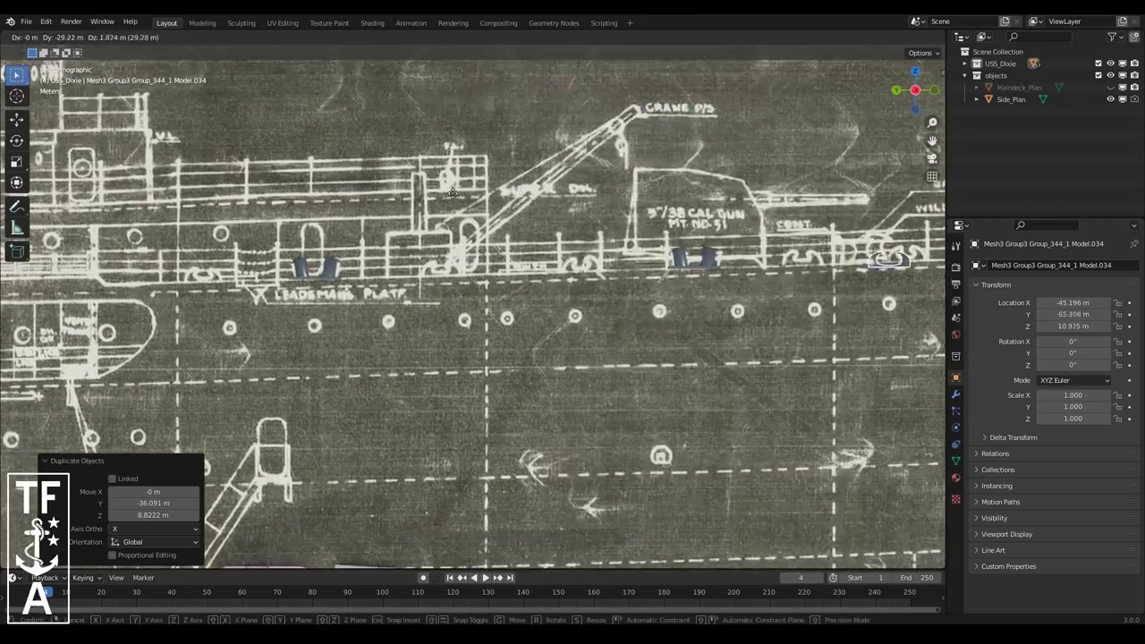
shift+middle_drag(900, 143, 359, 178)
key(g)
click(746, 269)
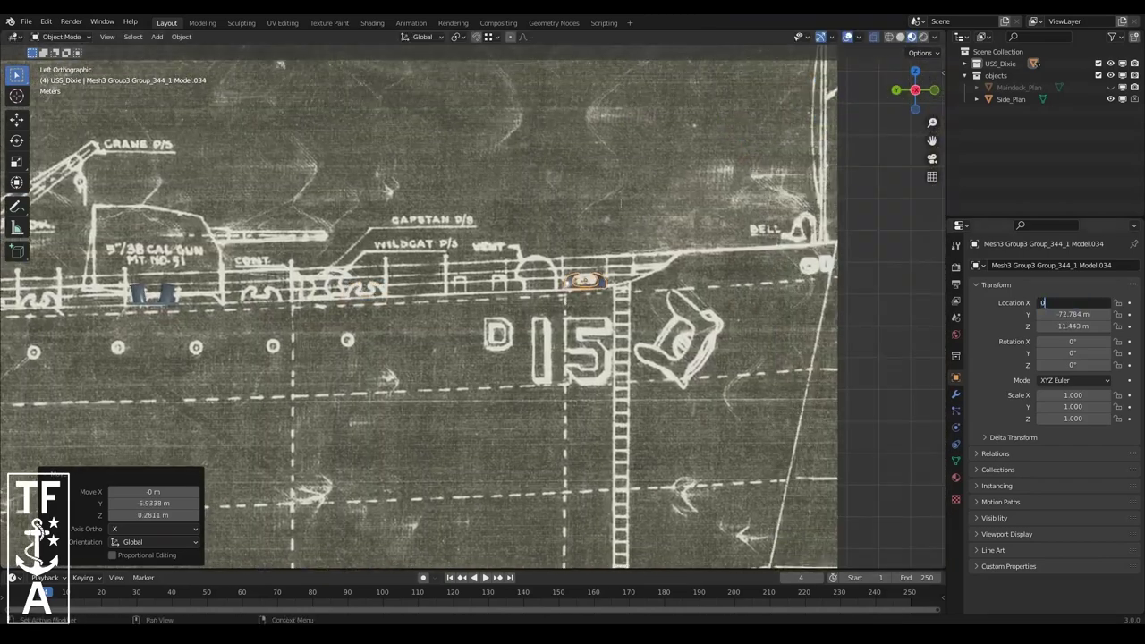
click(434, 255)
shift+middle_drag(434, 255, 935, 267)
key(shift+d)
click(418, 267)
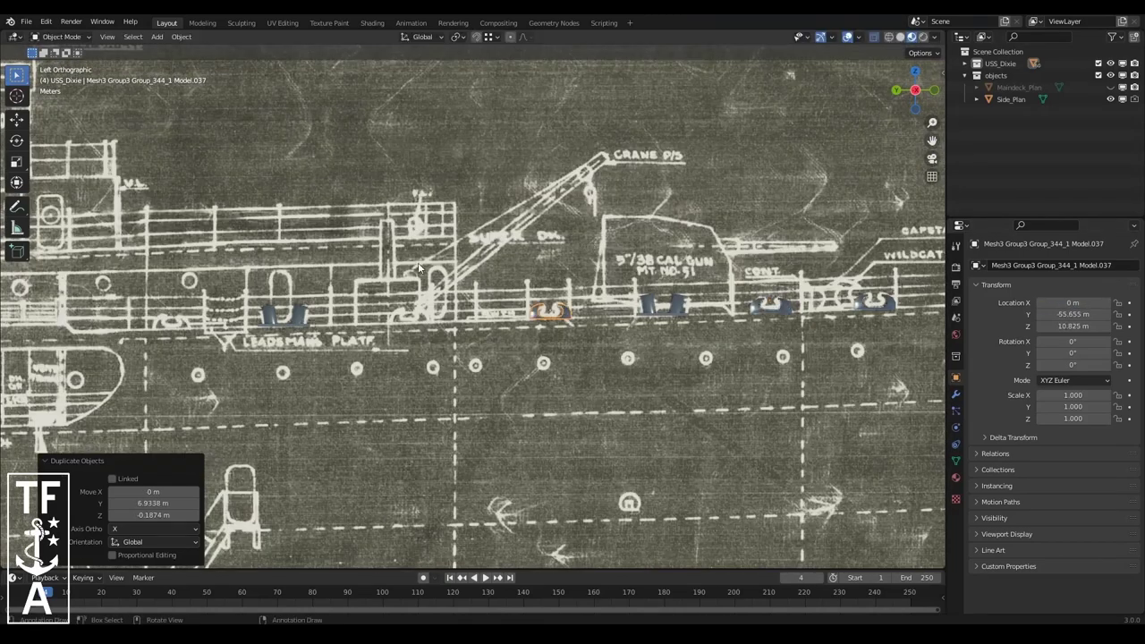
- Add more fitting copies along the next hull sections
shift+middle_drag(137, 325, 642, 247)
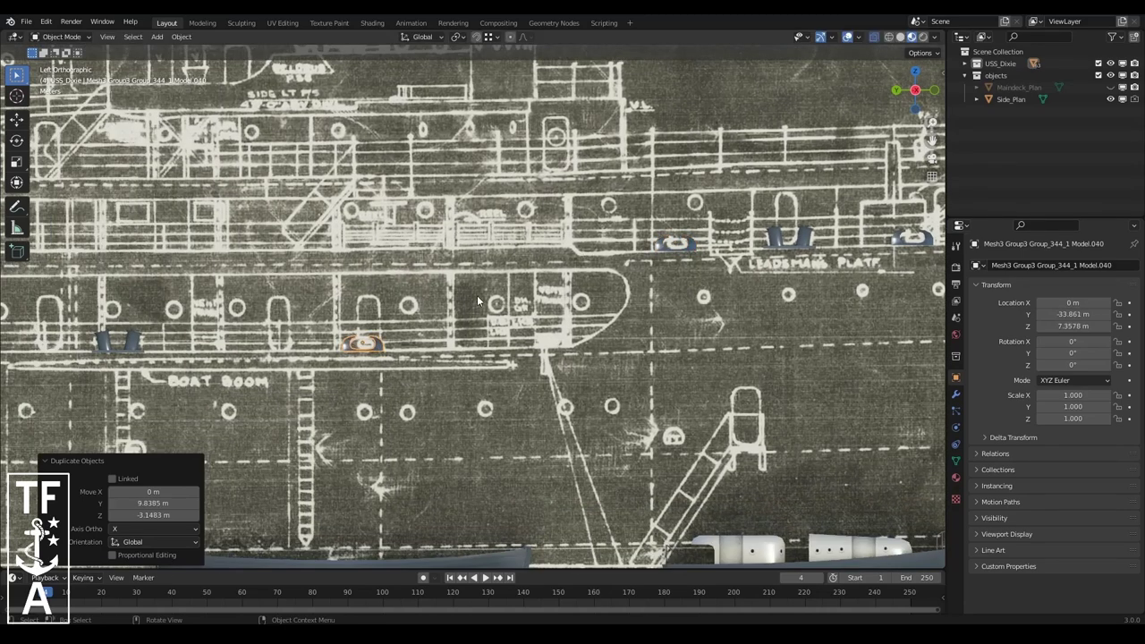
shift+middle_drag(477, 302, 933, 317)
key(shift+d)
shift+middle_drag(455, 266, 732, 247)
key(shift+d)
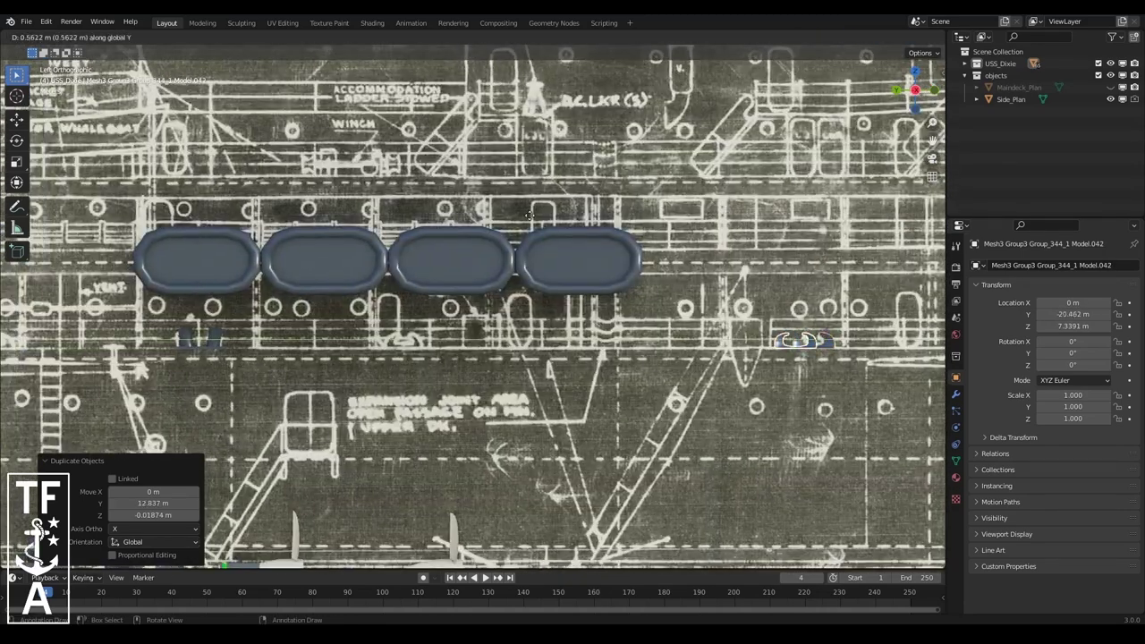
shift+middle_drag(331, 208, 734, 206)
- Line the deck with life raft copies, working toward the stern
key(shift+d)
shift+middle_drag(397, 188, 782, 192)
key(shift+d)
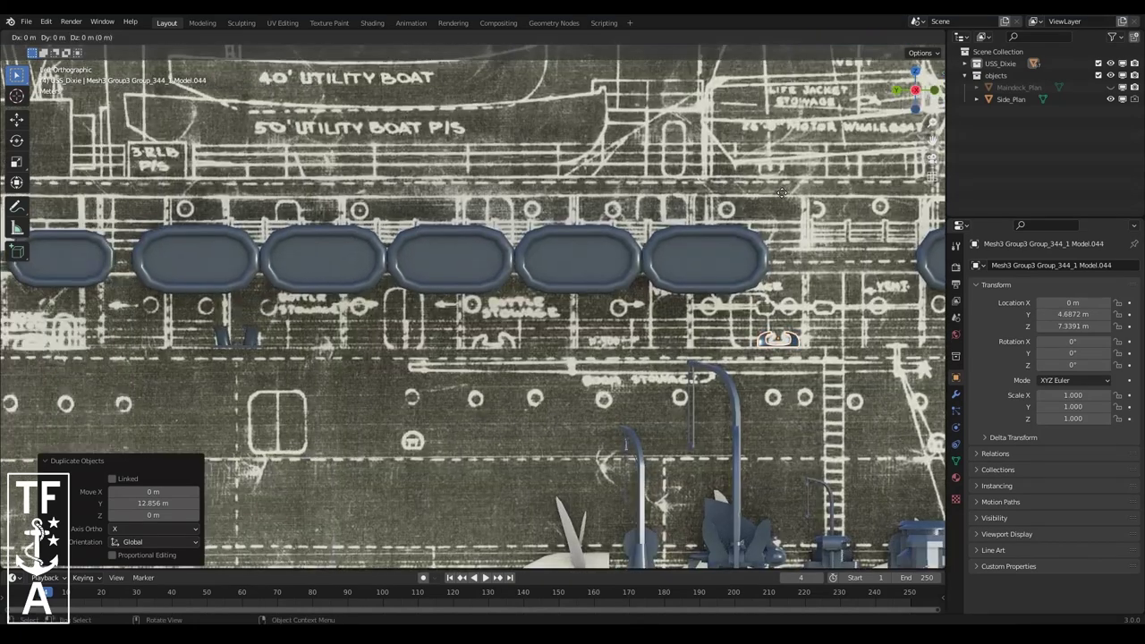
click(499, 213)
shift+middle_drag(498, 213, 734, 214)
key(shift+d)
click(502, 219)
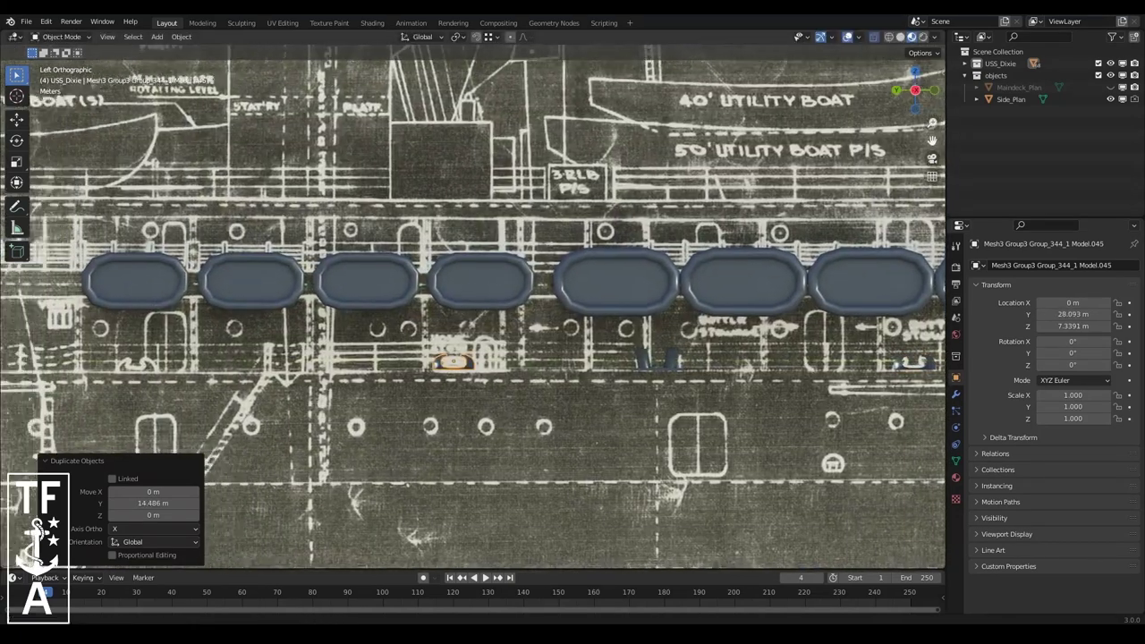
shift+middle_drag(125, 246, 537, 249)
key(shift+d)
shift+middle_drag(471, 198, 813, 198)
key(shift+d)
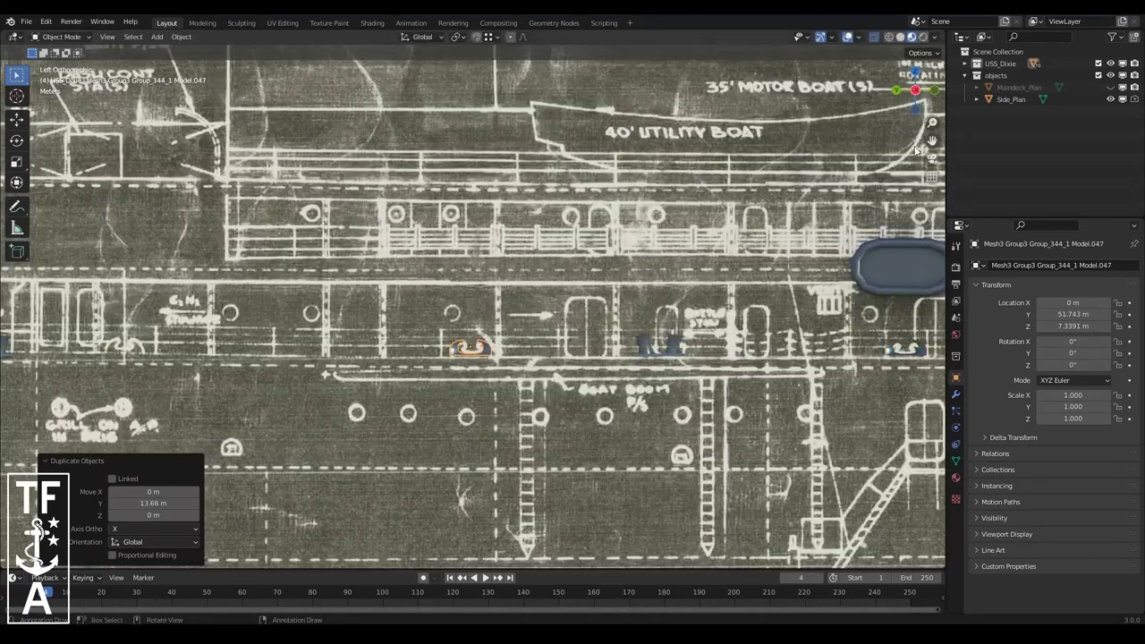
shift+middle_drag(249, 188, 729, 213)
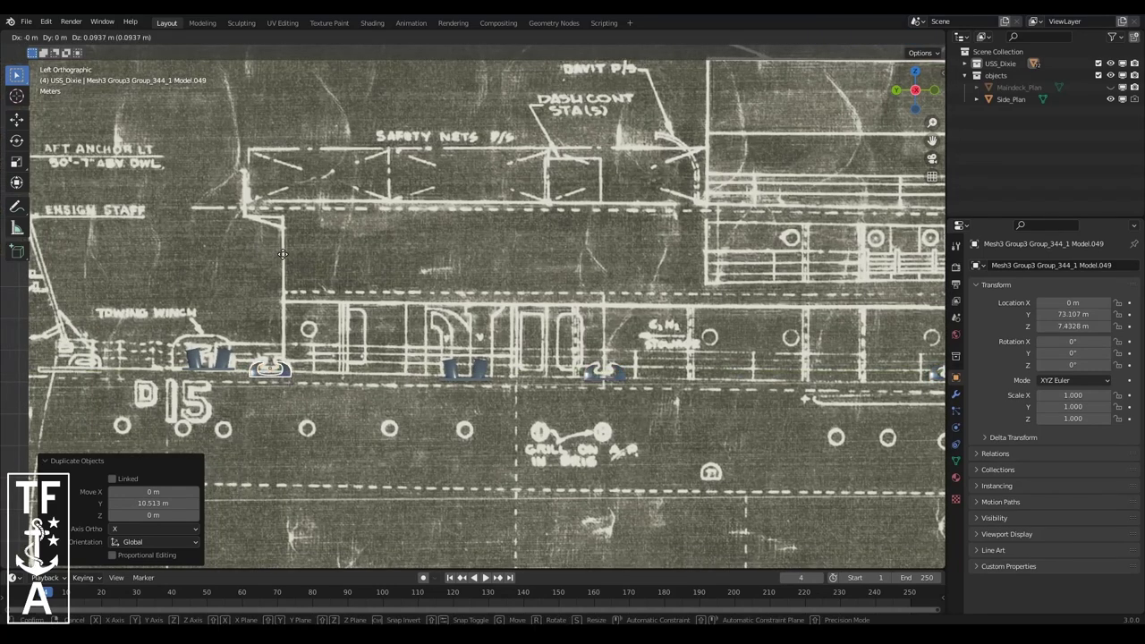
- Duplicate a spare deck fitting and set the copy near the stern in side view
scroll(258, 280, down, 3)
middle_drag(258, 280, 466, 295)
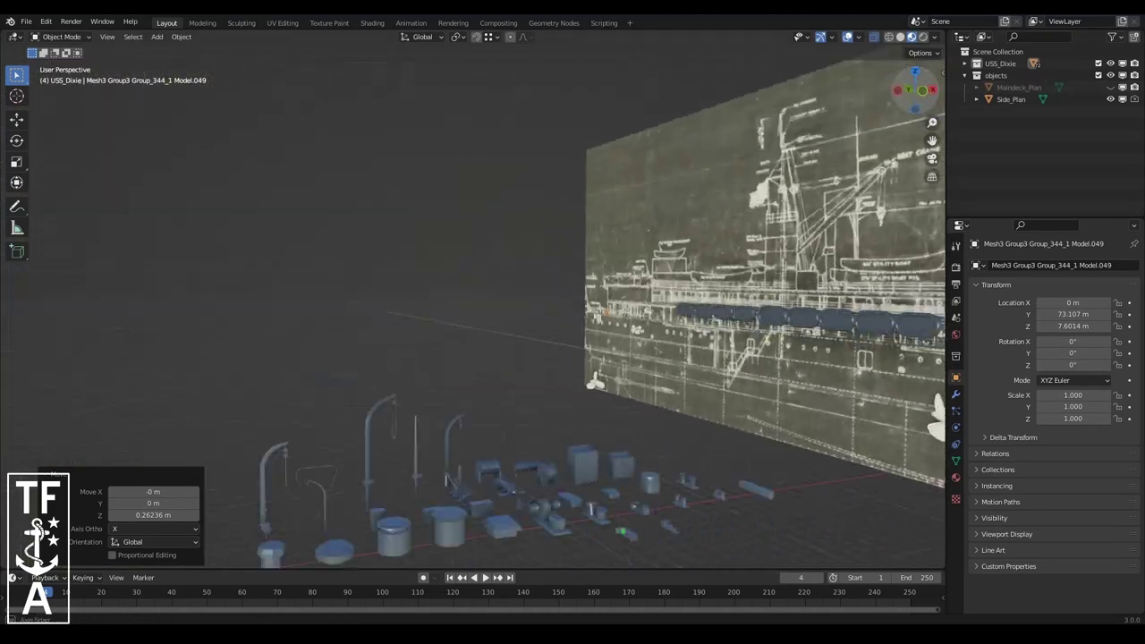
click(713, 495)
click(107, 37)
click(267, 260)
key(shift+d)
click(230, 320)
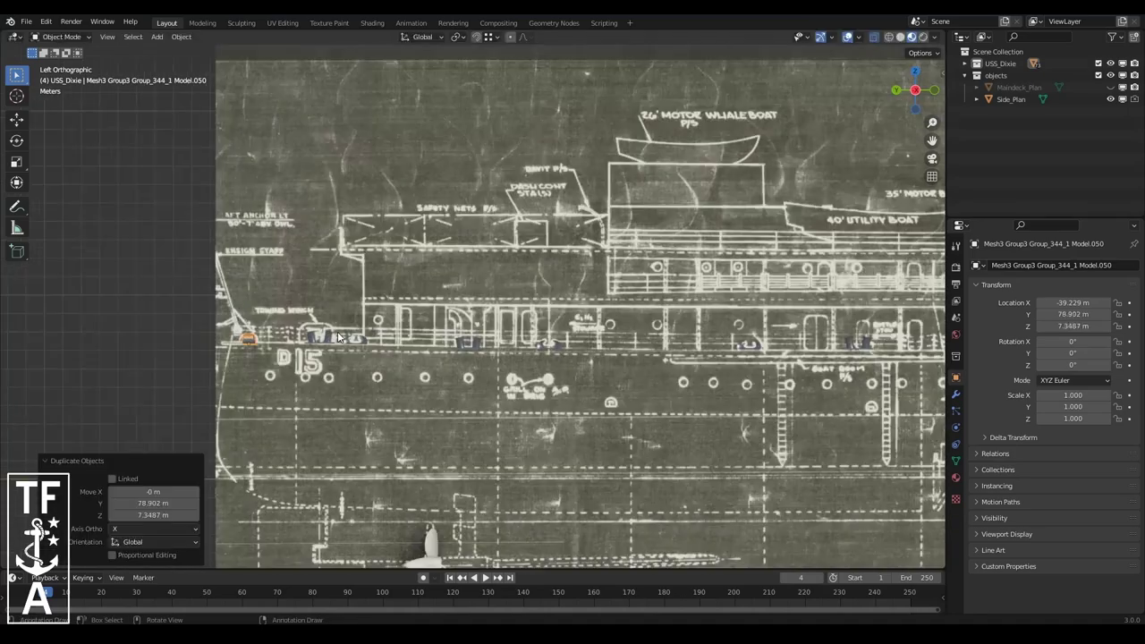
scroll(385, 359, up, 5)
- Scale the stern fitting copy by 1.5 and reposition it at the stern
key(s)
click(393, 359)
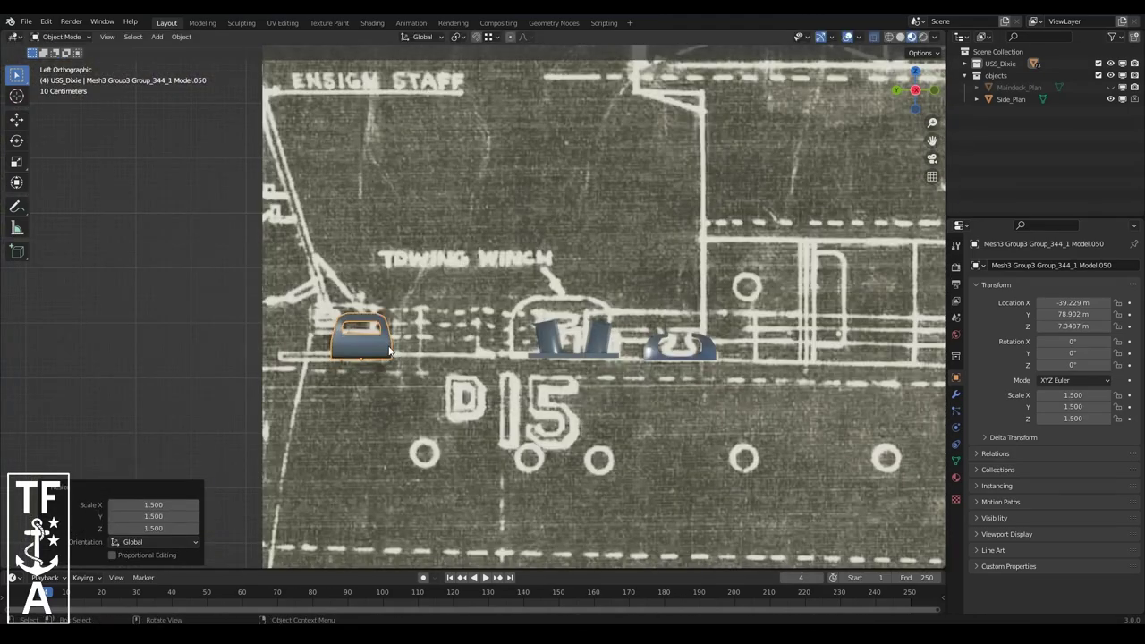
key(g)
click(384, 354)
scroll(396, 324, down, 5)
scroll(443, 315, up, 2)
scroll(443, 315, up, 5)
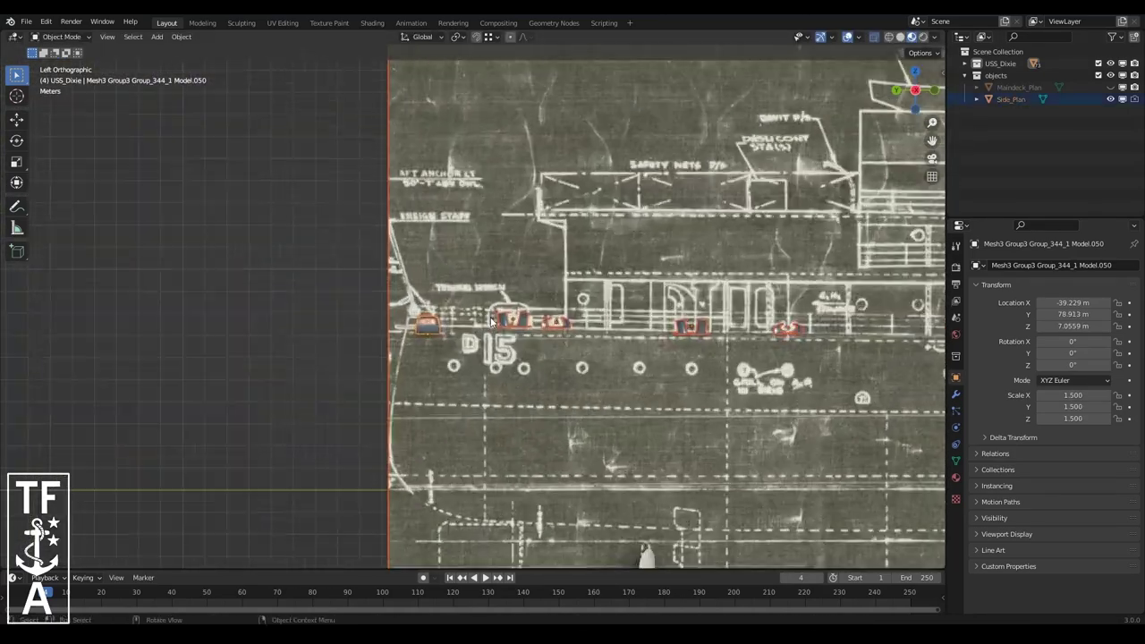
scroll(537, 349, up, 2)
- Cancel the pending resize and select the bitt at the stern
click(556, 332)
key(Escape)
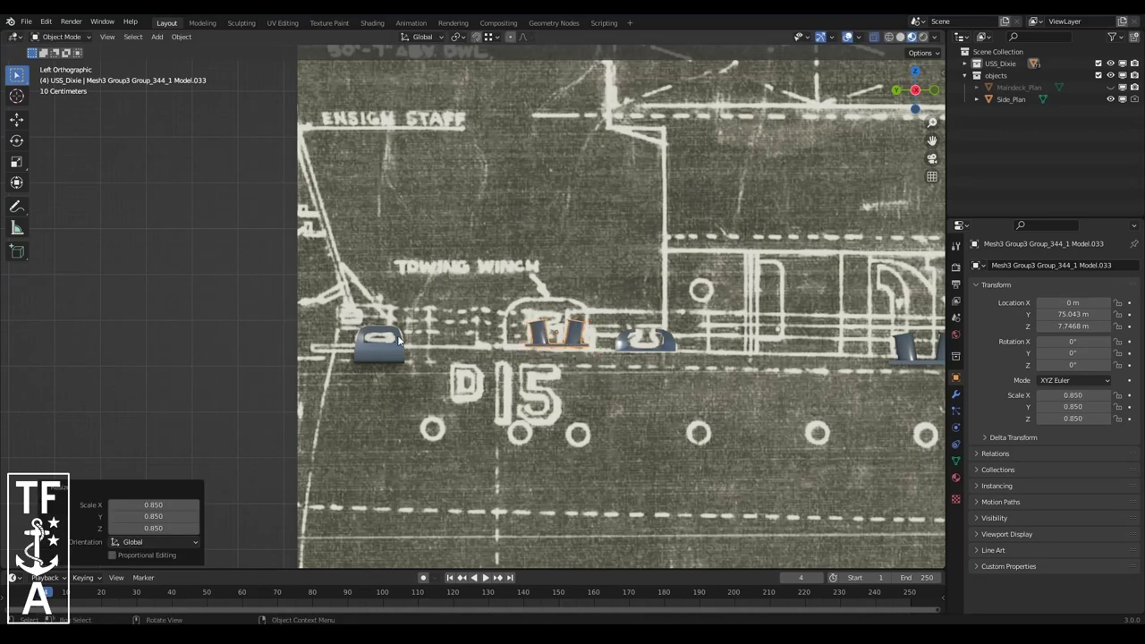
scroll(598, 340, down, 6)
click(361, 306)
shift+middle_drag(917, 183, 390, 267)
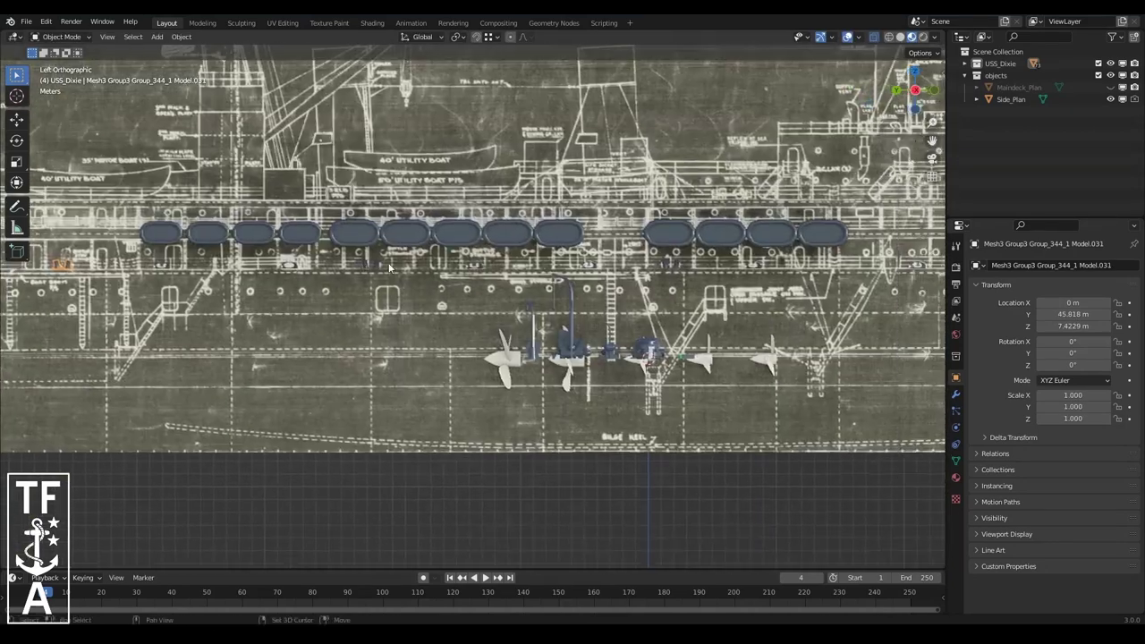
mouse_move(932, 141)
shift+middle_down()
mouse_move(680, 205)
mouse_move(626, 242)
shift+middle_up()
shift+middle_drag(771, 242, 537, 340)
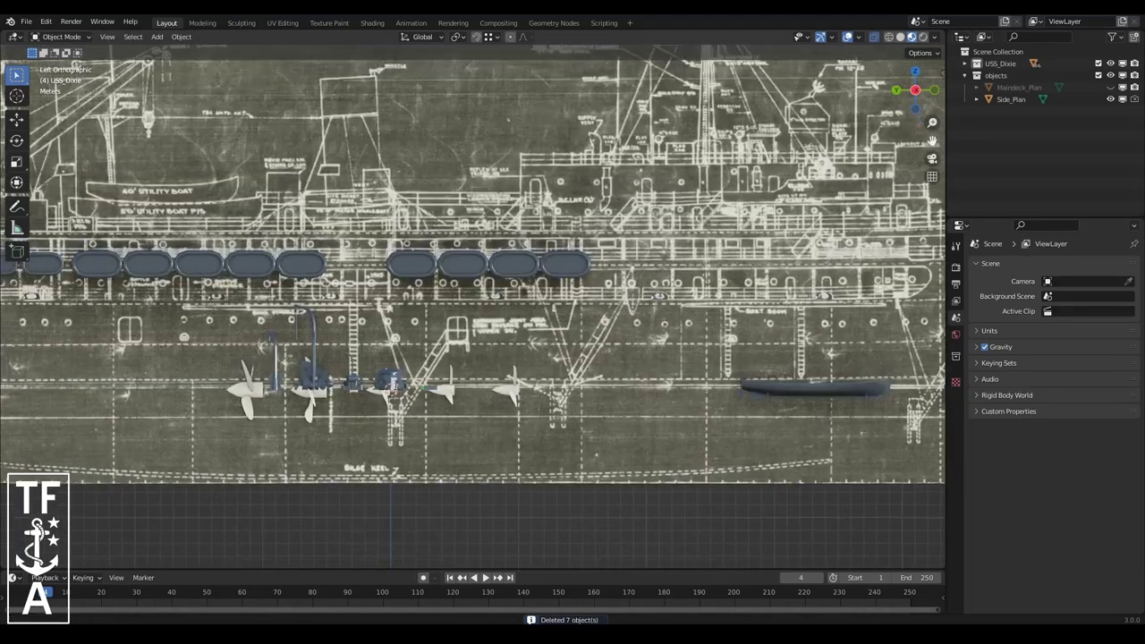
scroll(269, 358, up, 4)
click(54, 335)
- Duplicate the bitt along Y, spacing copies along the deck edge toward the bow
click(298, 362)
key(shift+d)
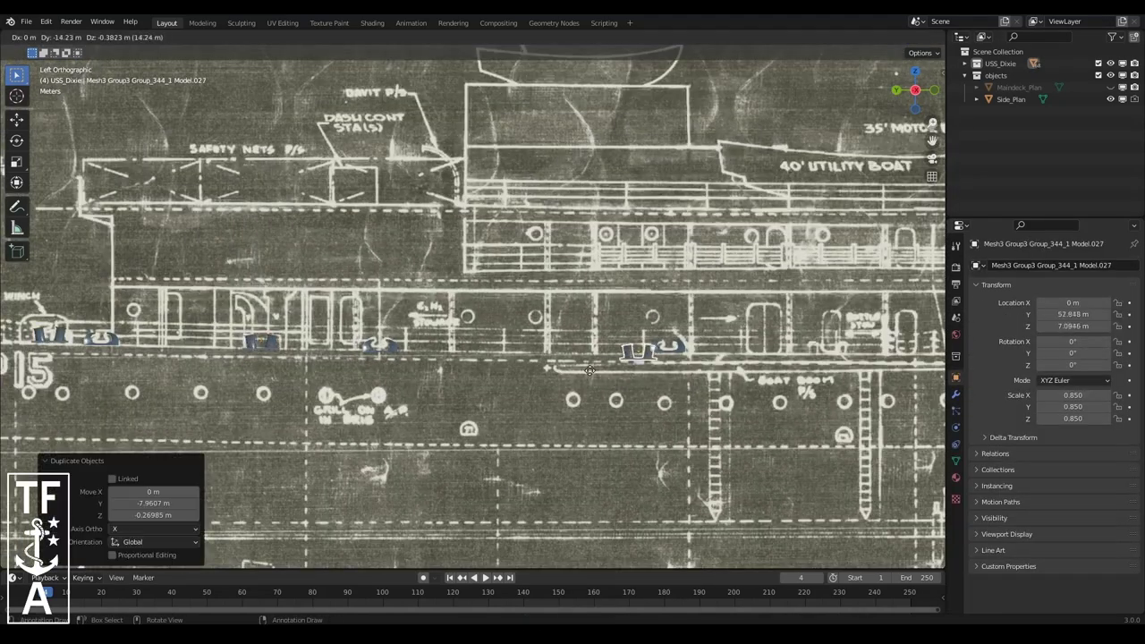
shift+middle_drag(872, 136, 753, 347)
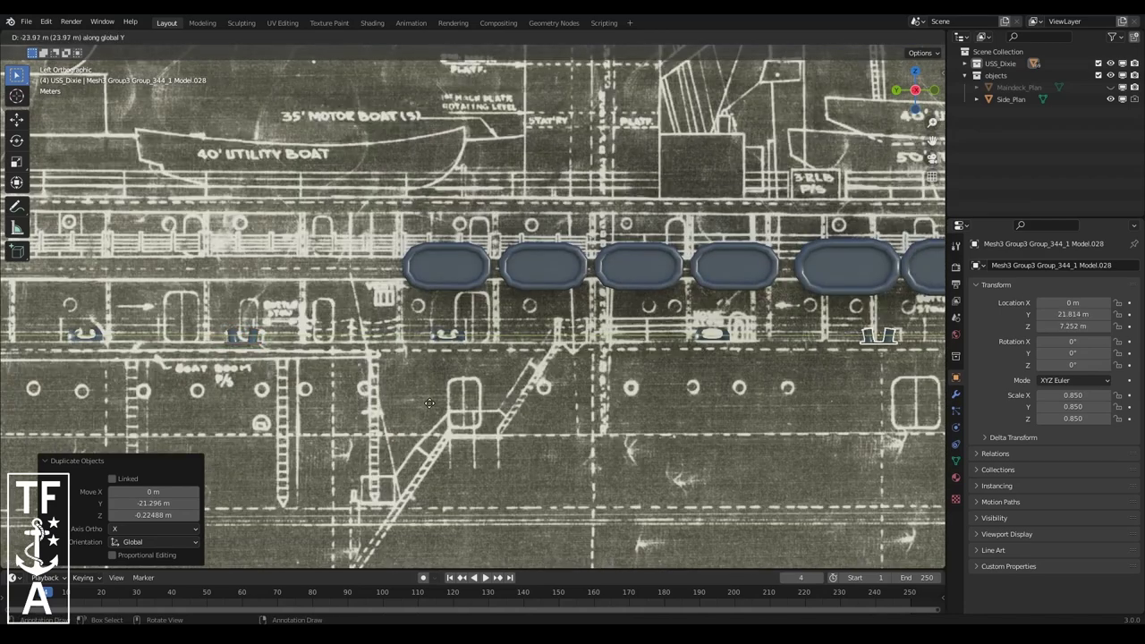
drag(931, 139, 706, 121)
key(shift+d)
key(y)
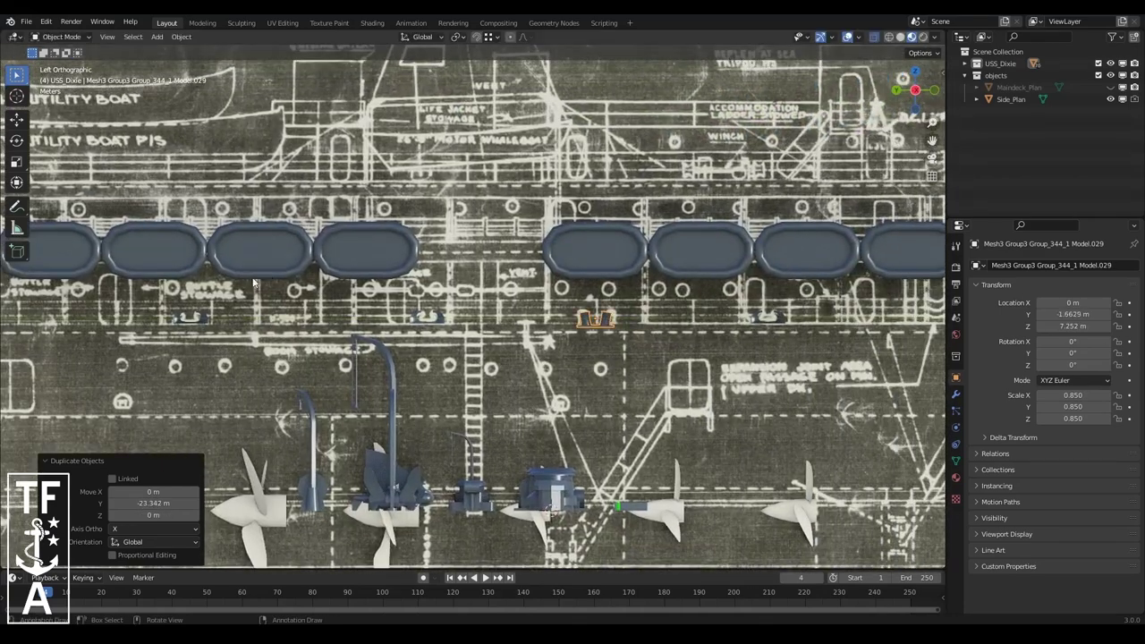
drag(930, 141, 438, 136)
key(shift+d)
shift+middle_drag(911, 146, 543, 279)
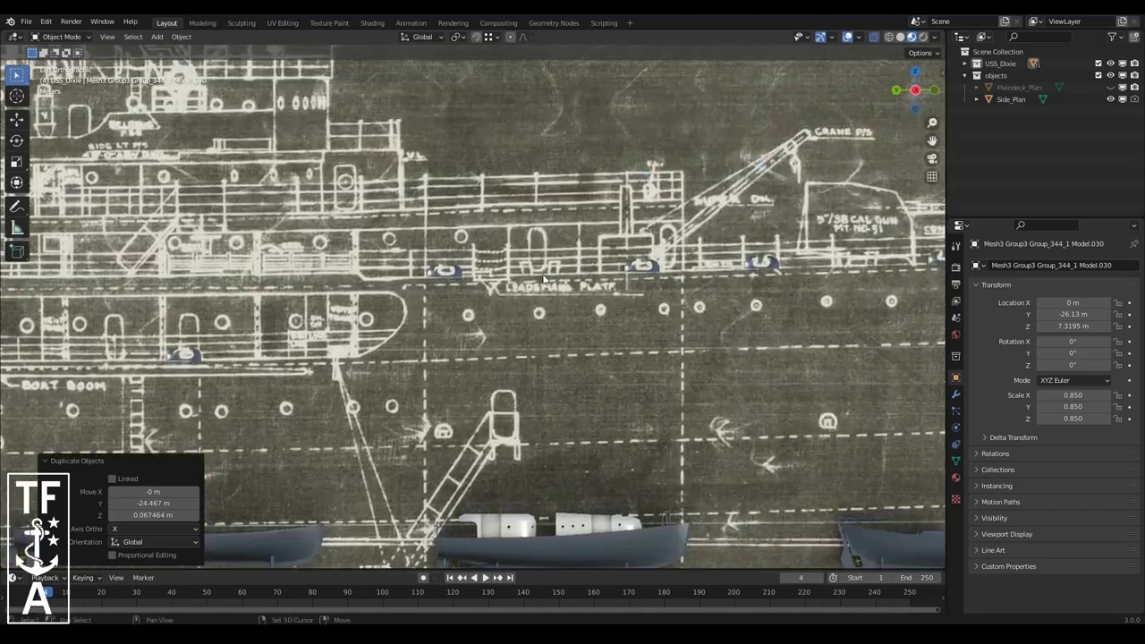
click(929, 234)
shift+middle_drag(930, 234, 638, 325)
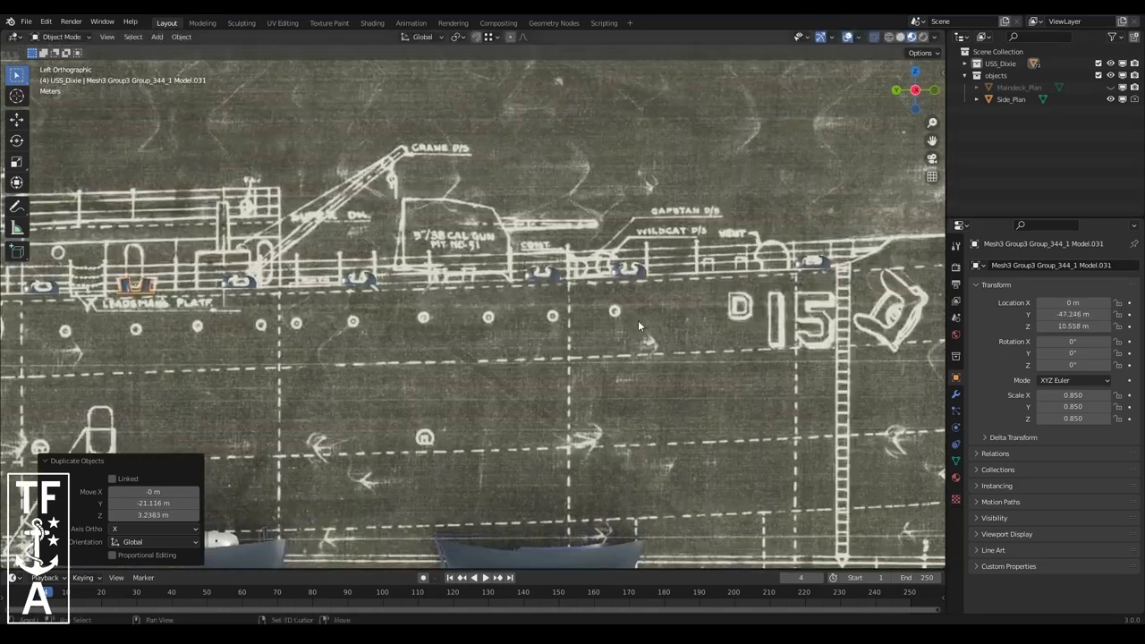
click(265, 307)
- Zoom out, select the side blueprint plane and frame it in the view
scroll(251, 300, down, 2)
scroll(224, 291, down, 3)
scroll(194, 284, down, 2)
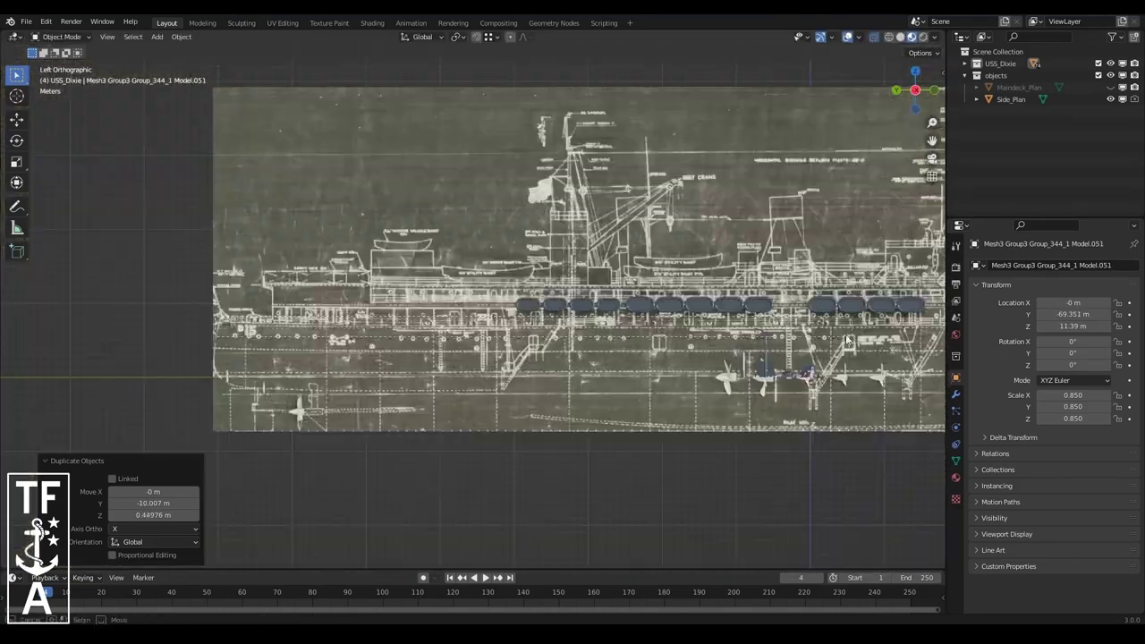
click(578, 138)
click(107, 37)
click(295, 220)
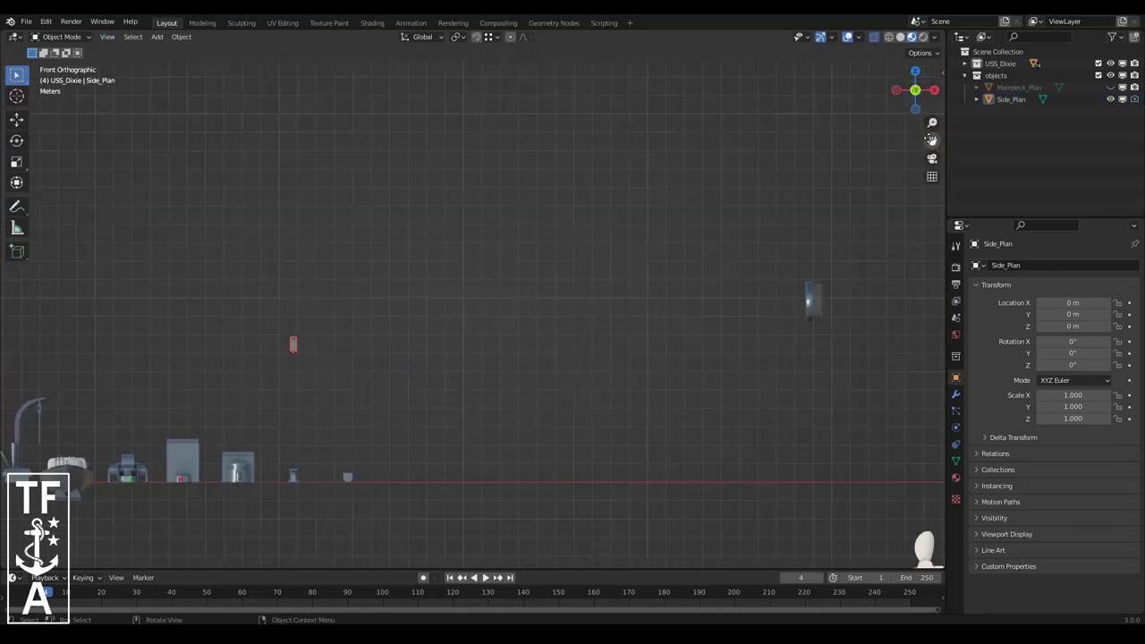
- Slide the placed fittings sideways along X out to the hull side, then unhide the Hull
key(alt+a)
scroll(725, 233, down, 5)
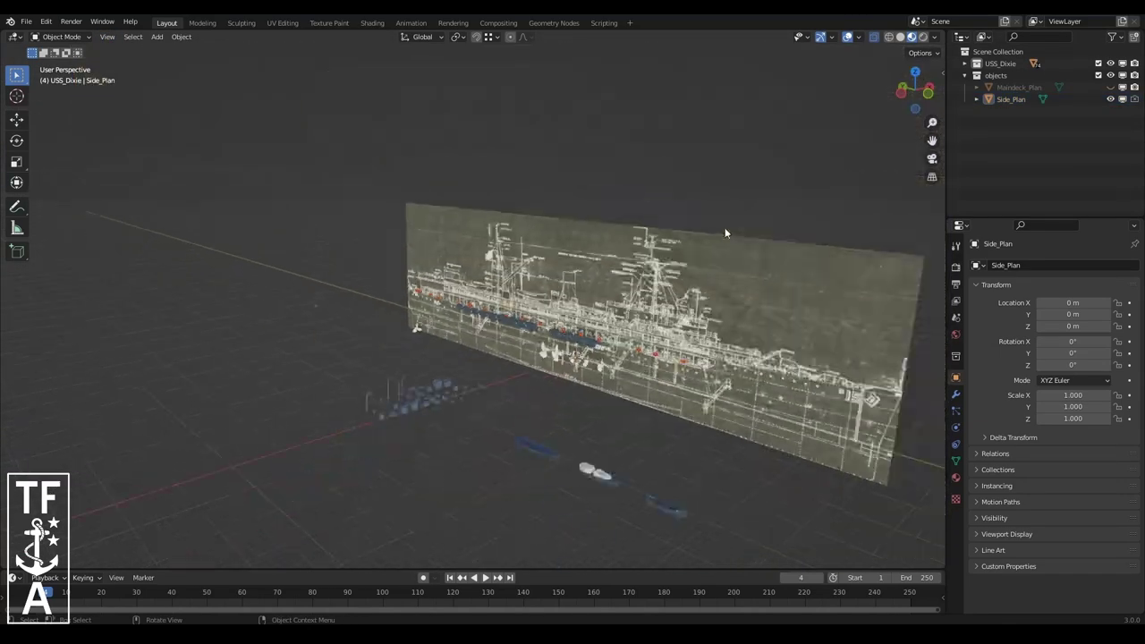
mouse_move(838, 302)
middle_down()
mouse_move(680, 295)
mouse_move(501, 331)
middle_up()
key(g)
key(x)
click(1041, 61)
click(1111, 182)
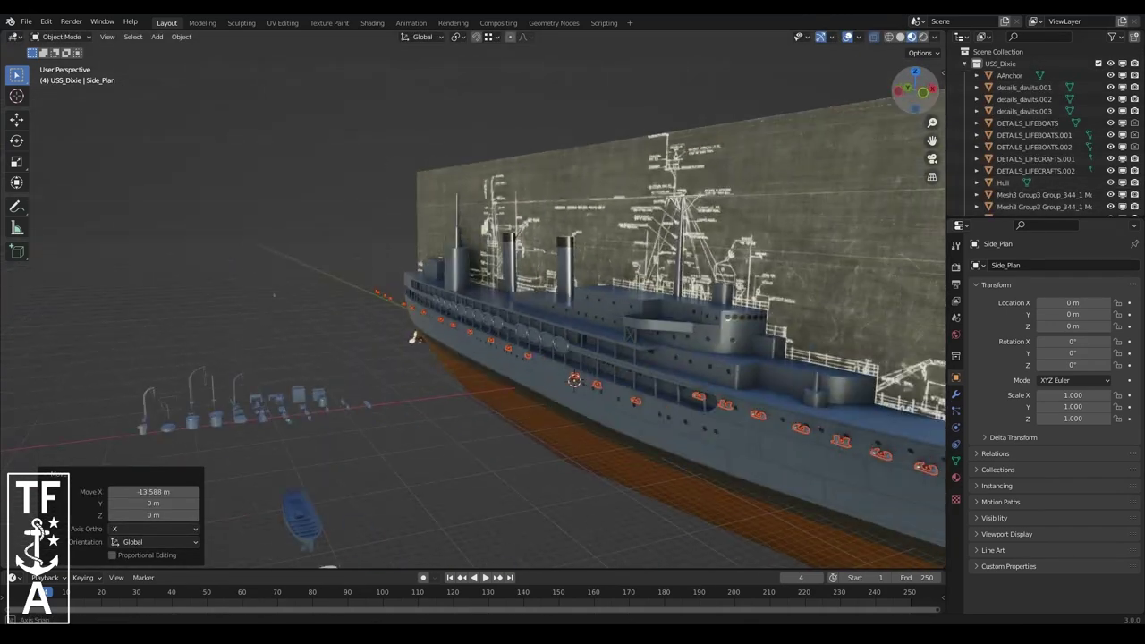
- Move the enlarged stern fitting along X against the hull edge, checked from top view
click(241, 350)
key(g)
key(x)
click(374, 338)
scroll(611, 73, down, 2)
key(KP_7)
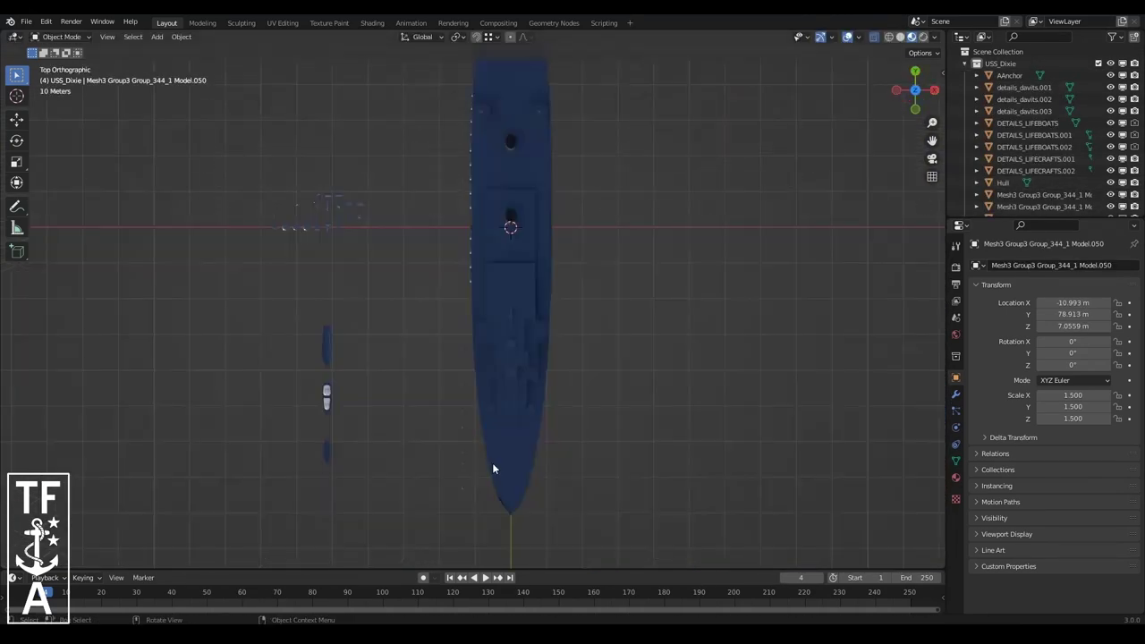
scroll(471, 459, up, 5)
click(713, 480)
- Angle the fitting toward the bow to follow the hull edge and nudge it into place
shift+middle_drag(714, 480, 651, 383)
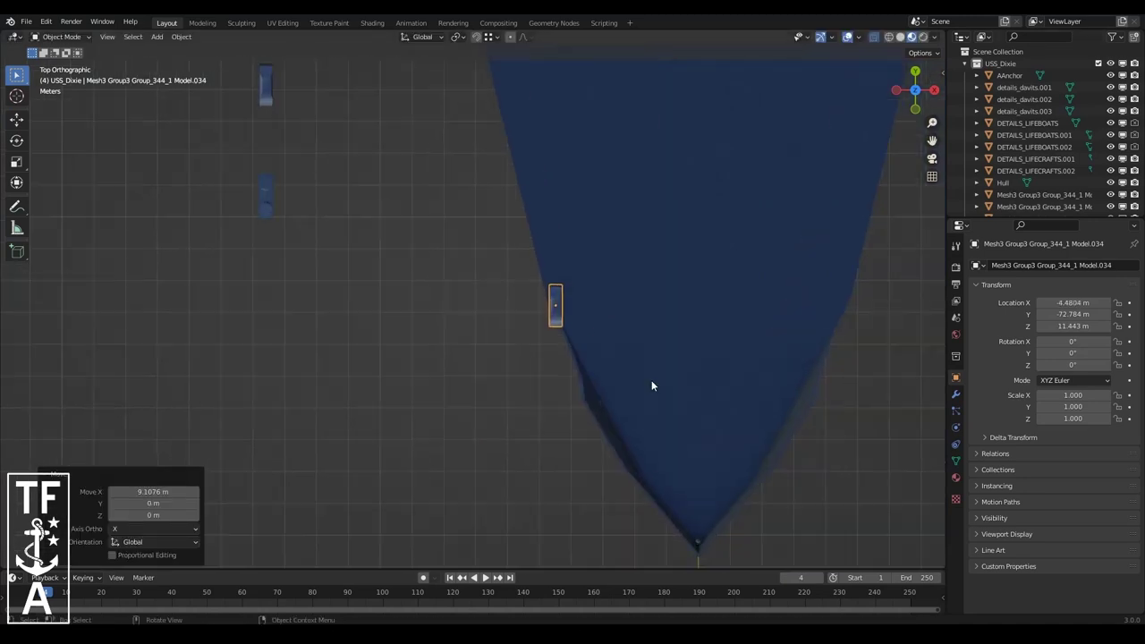
scroll(651, 383, up, 4)
key(r)
click(728, 325)
key(g)
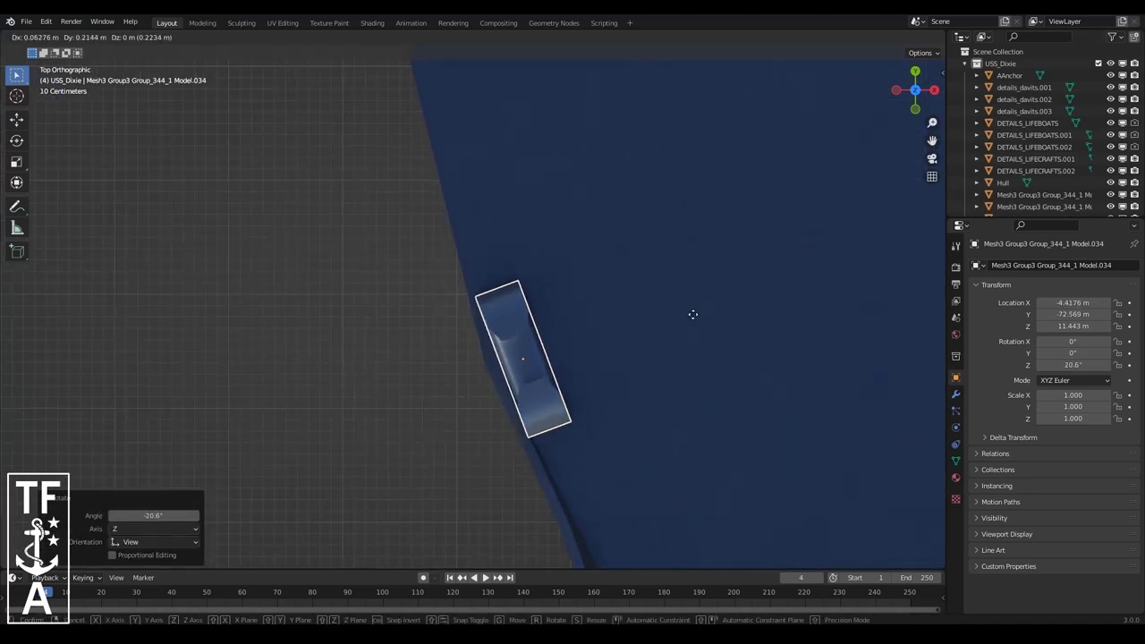
click(694, 318)
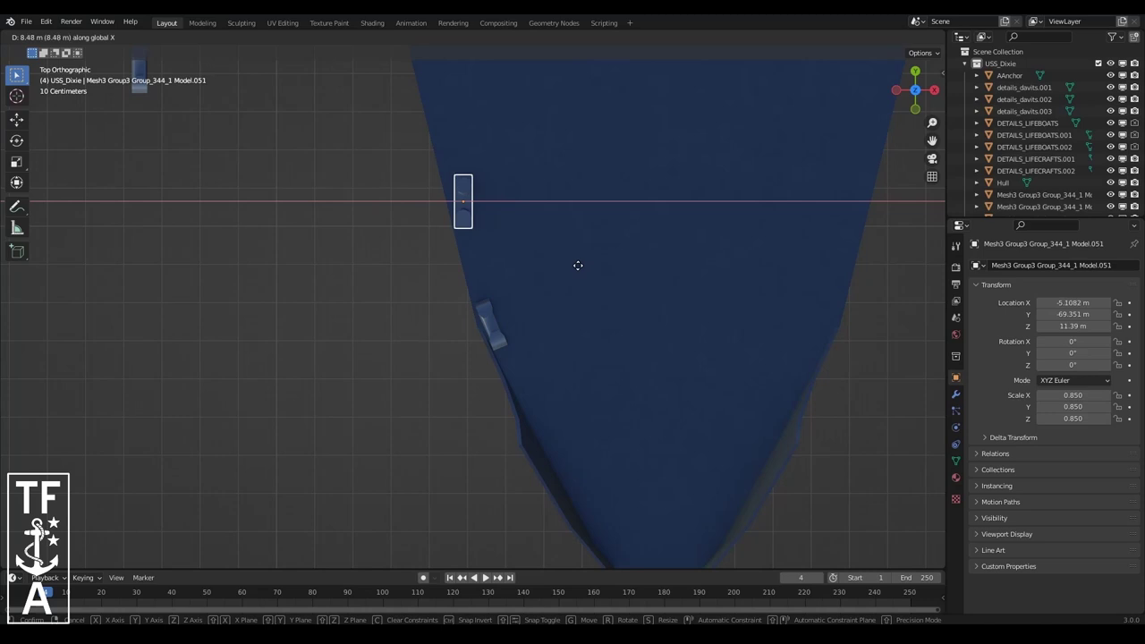
- Position the bitt sideways on the hull edge, then rotate and fine-tune its angle
click(578, 265)
scroll(429, 175, up, 4)
scroll(429, 174, up, 3)
key(r)
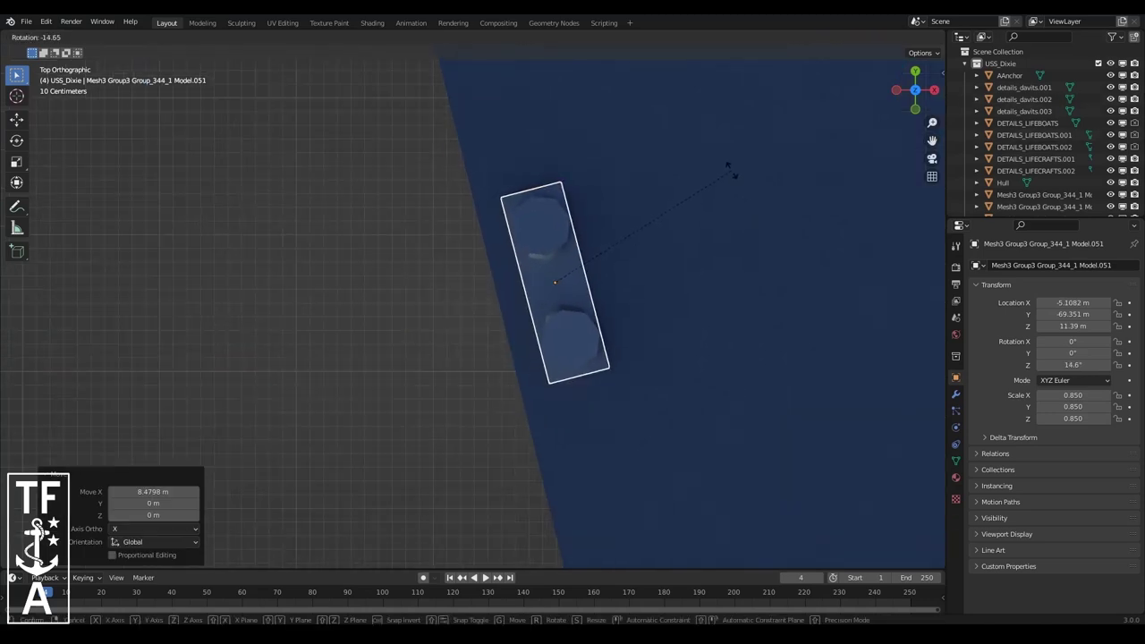
click(730, 169)
key(g)
click(705, 178)
key(r)
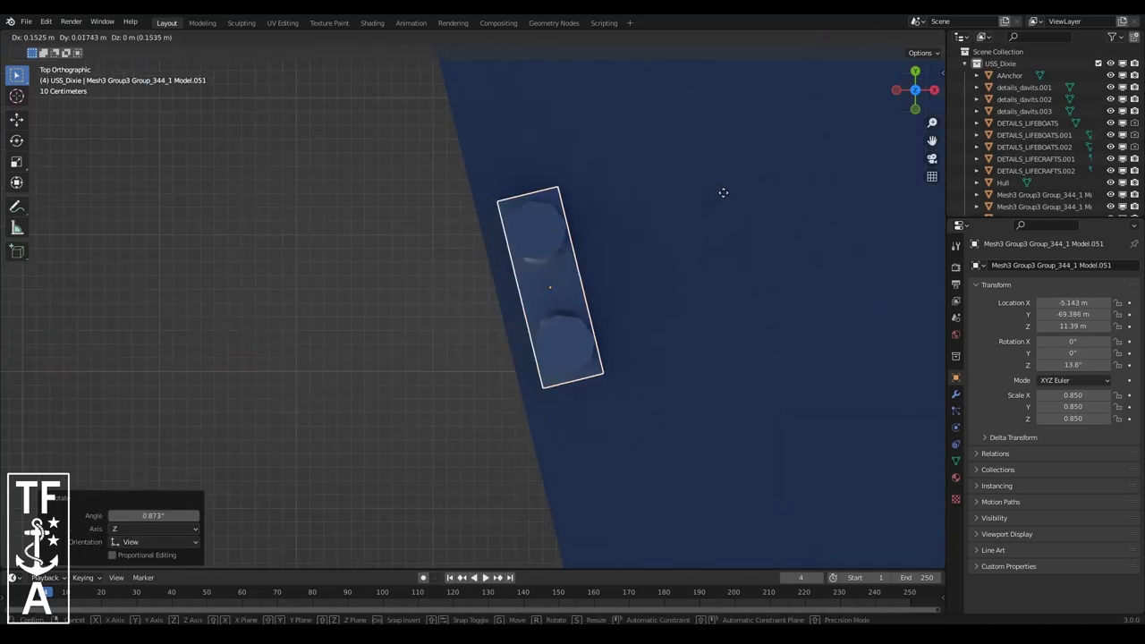
click(698, 274)
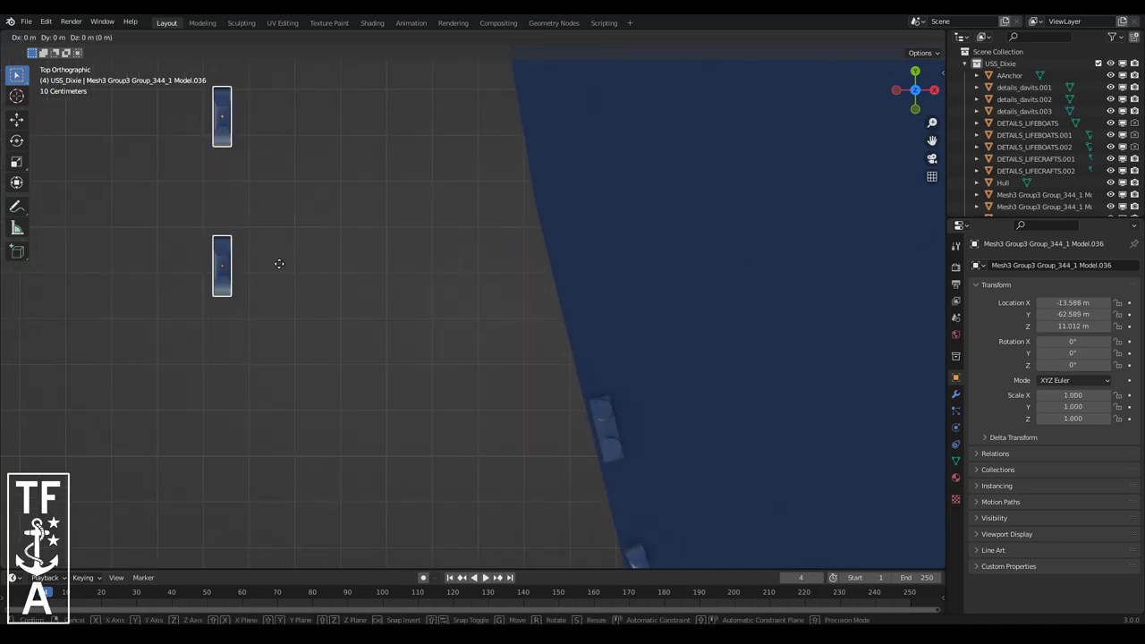
- Rotate the next fitting along the bow and move it against the hull edge
click(568, 264)
scroll(481, 313, up, 4)
key(r)
click(583, 274)
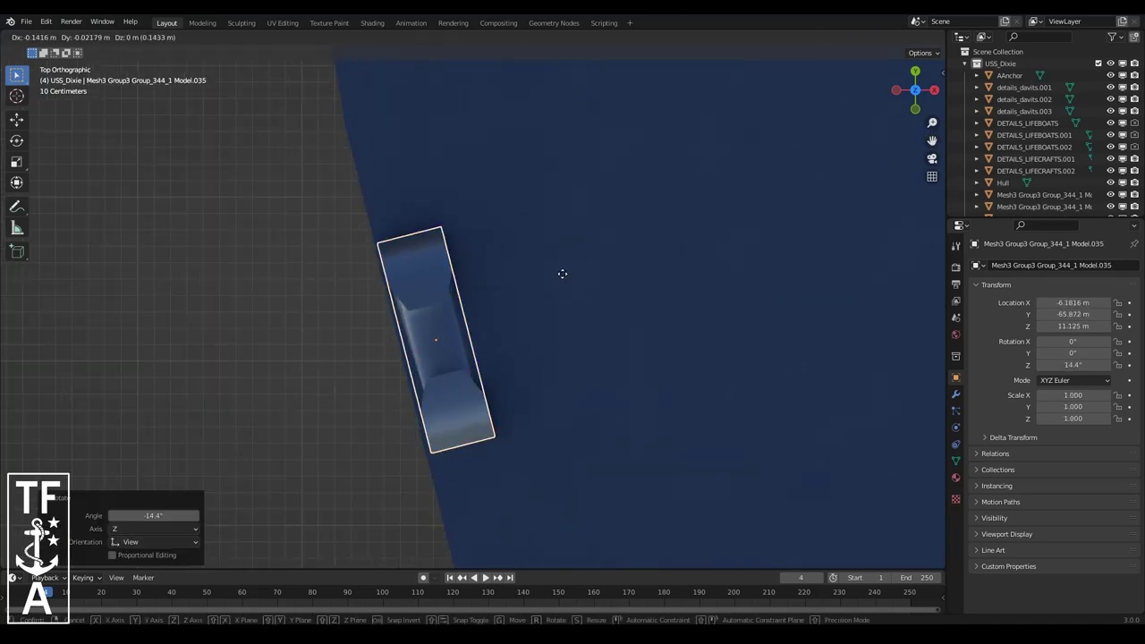
key(g)
key(r)
click(567, 271)
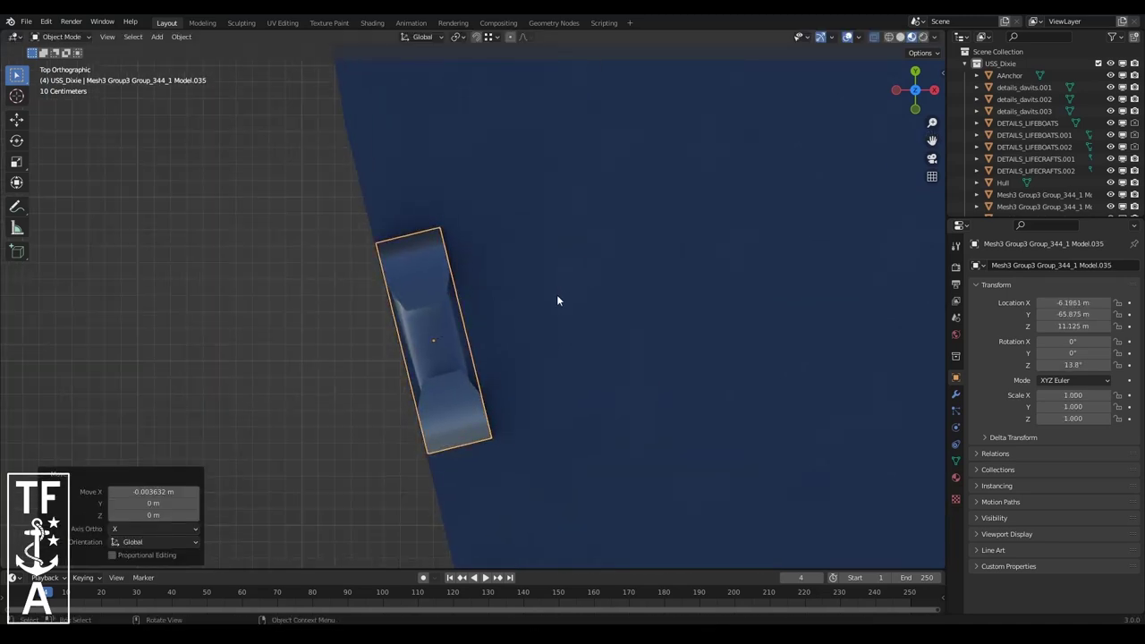
- Slide the next fitting along X onto the hull edge and angle it to match
key(g)
key(x)
click(555, 242)
key(r)
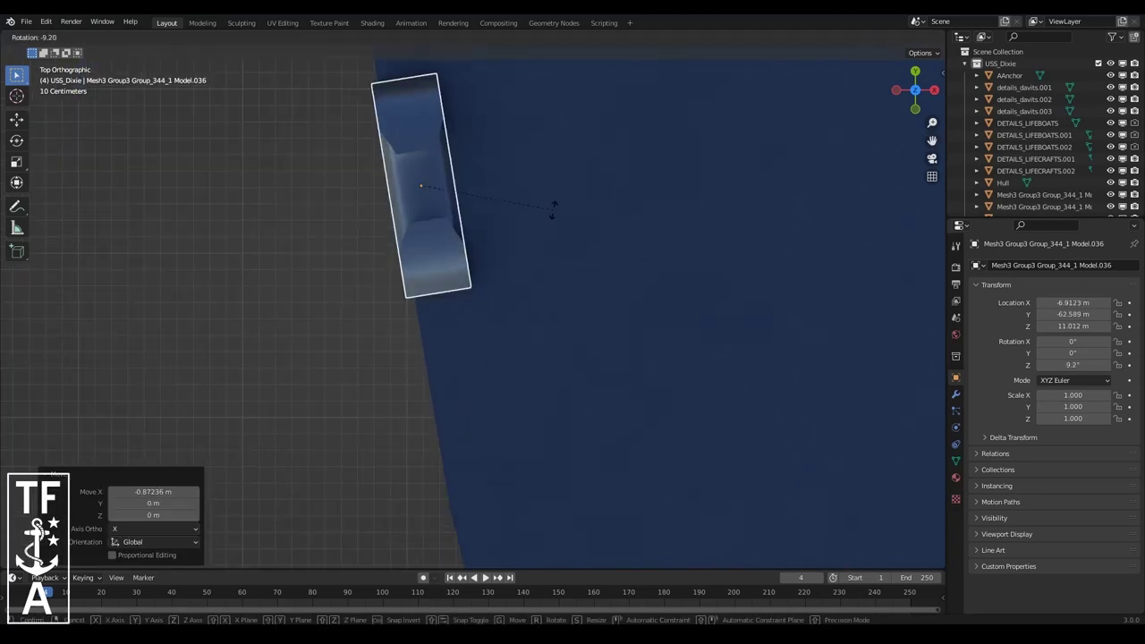
click(562, 213)
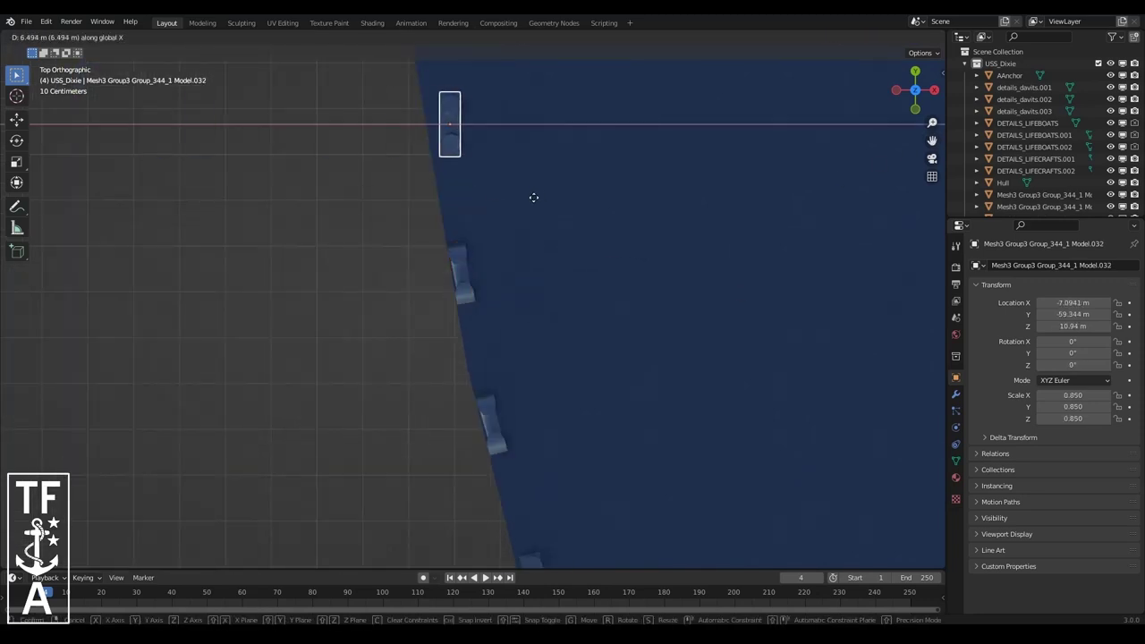
- Set the bitt against the hull edge, rotate it, and nudge it along X
click(533, 197)
scroll(533, 197, up, 3)
key(r)
click(703, 380)
key(g)
key(x)
click(687, 381)
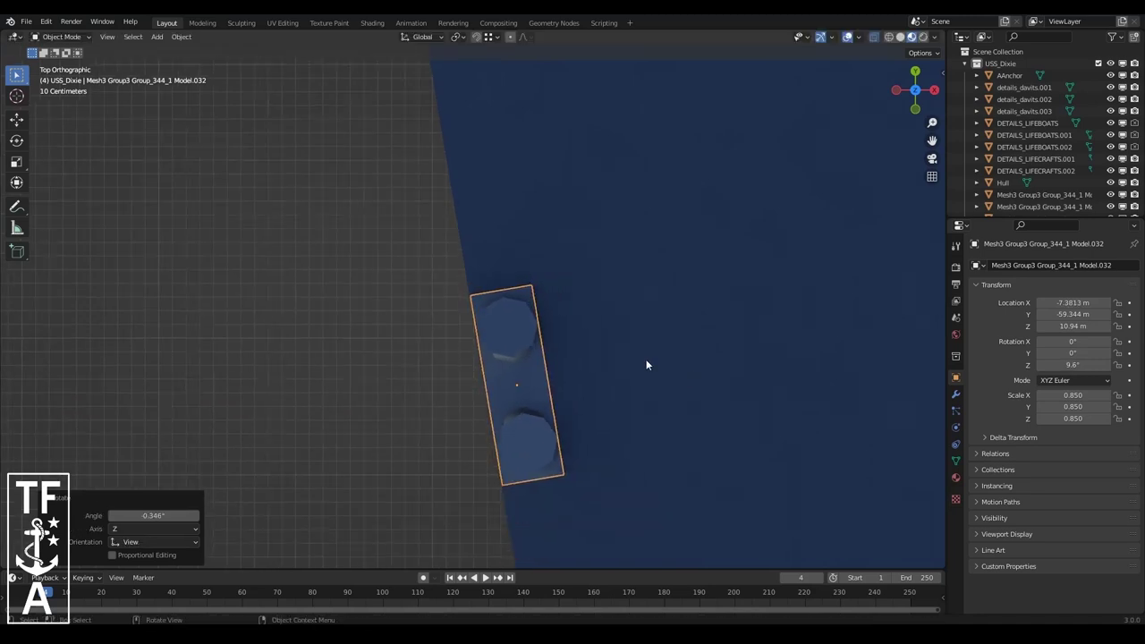
- Move another fitting along X to the hull edge and rotate it to follow
scroll(855, 155, up, 2)
key(g)
key(x)
click(705, 240)
key(r)
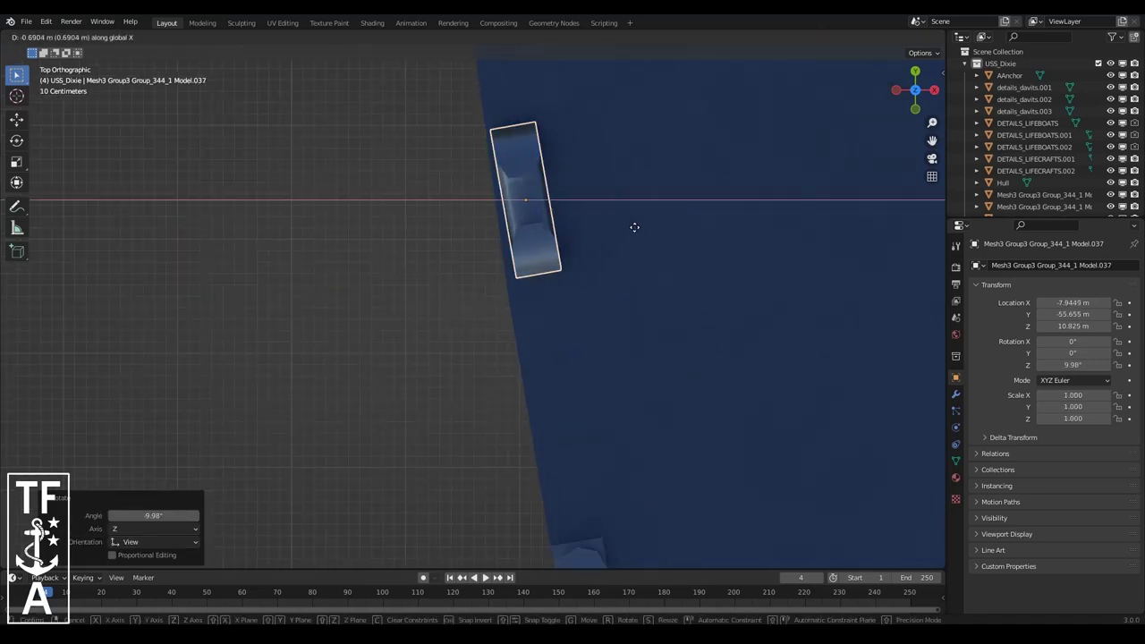
click(635, 228)
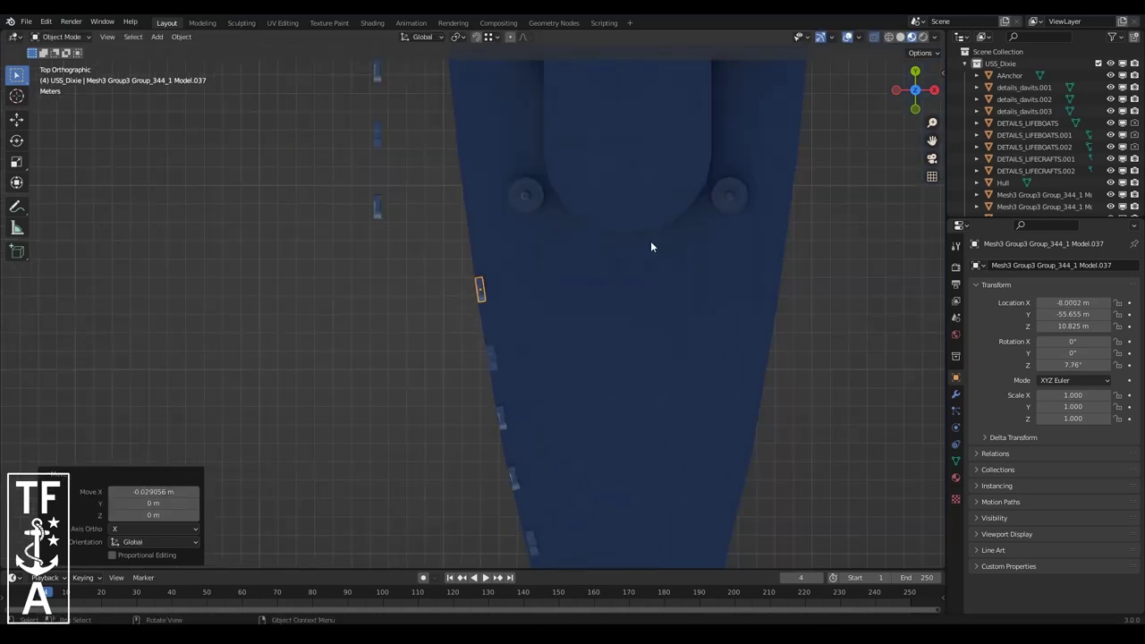
- Shift the next fitting along X and rotate it about 6.4°, then correct the angle
key(x)
click(833, 138)
scroll(732, 341, up, 2)
key(r)
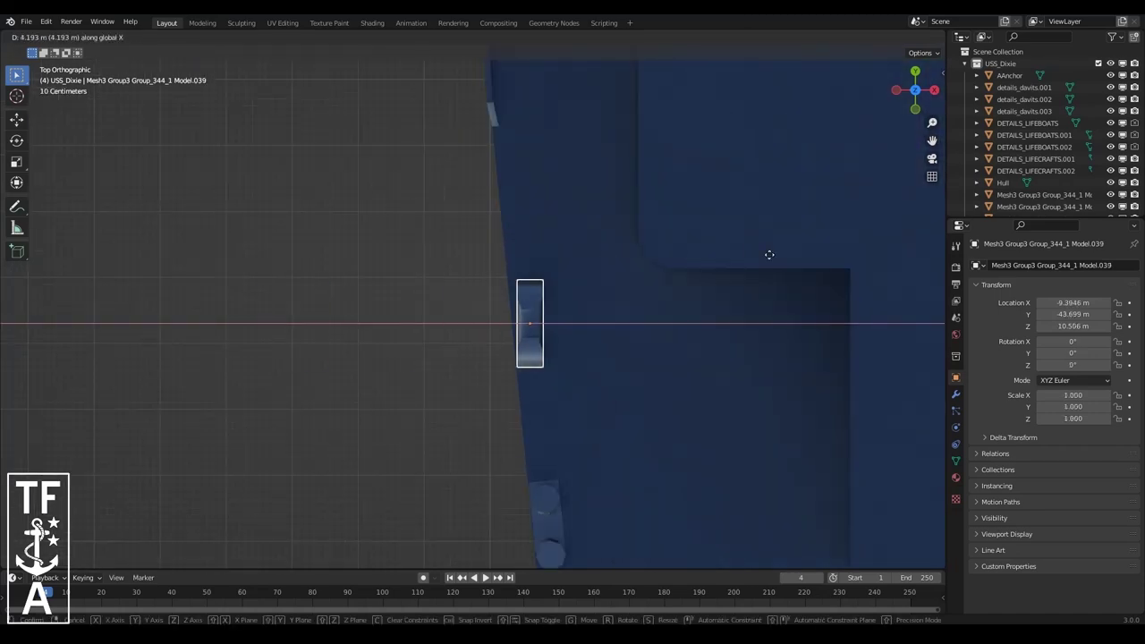
click(770, 254)
key(r)
click(703, 280)
key(r)
click(699, 288)
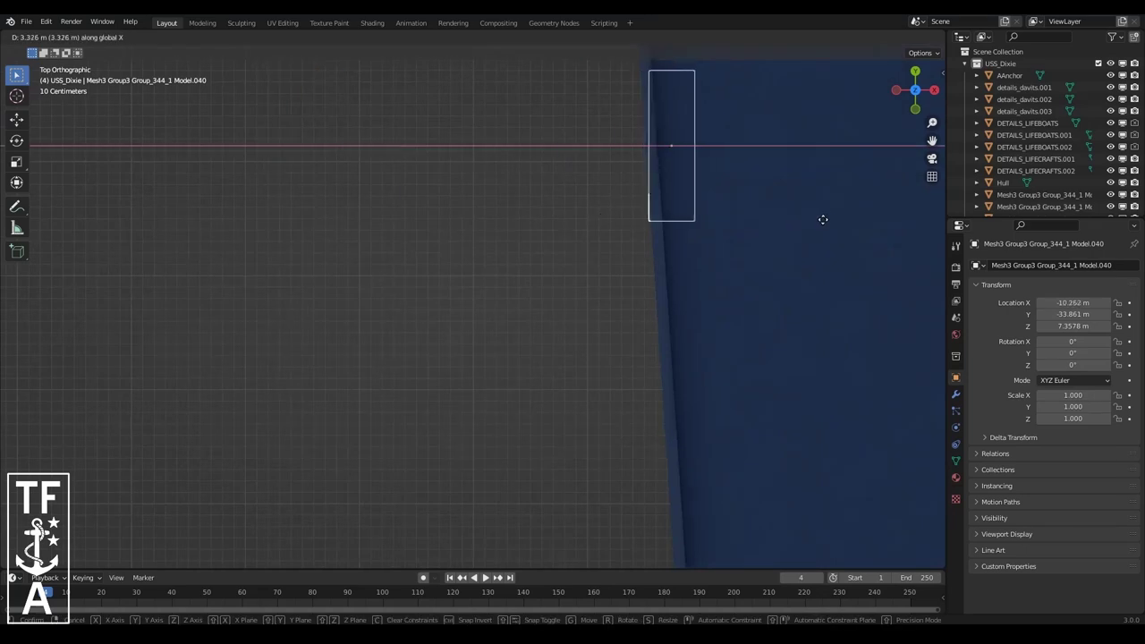
- Place Model.030 against the hull edge with an X move and a slight rotation
click(823, 219)
scroll(806, 223, up, 4)
key(x)
click(794, 217)
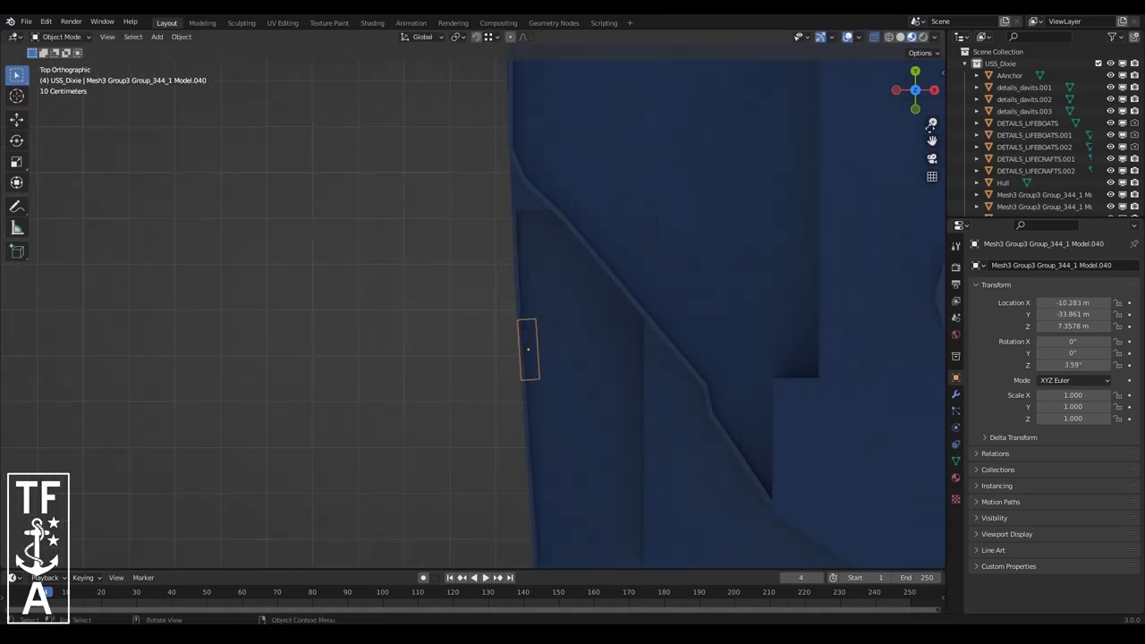
key(g)
key(x)
click(792, 243)
scroll(791, 243, up, 3)
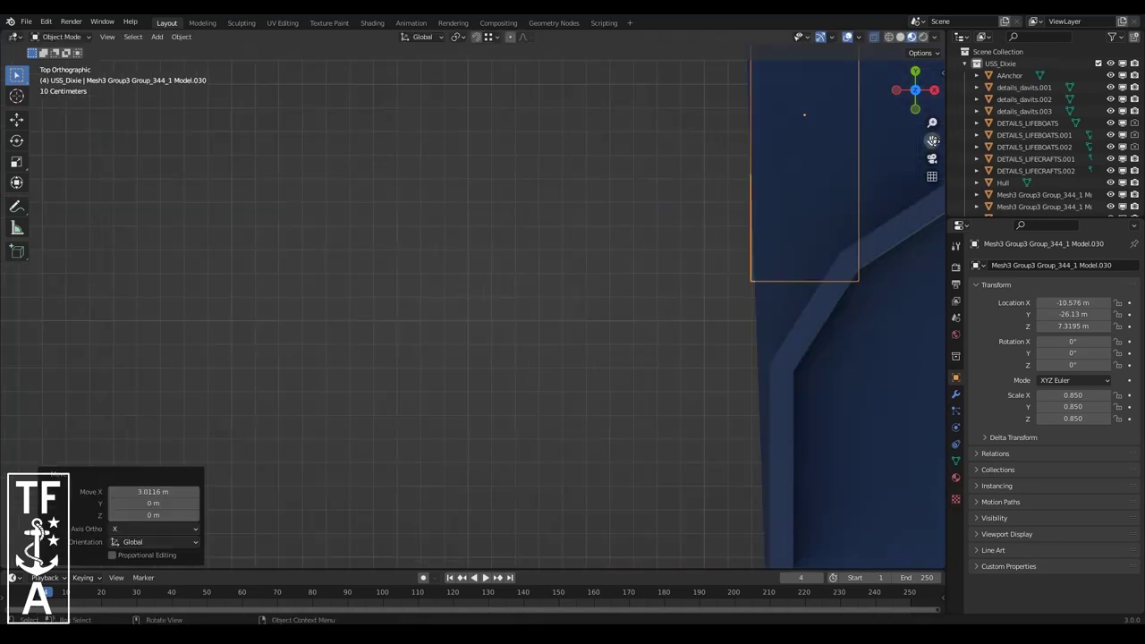
key(r)
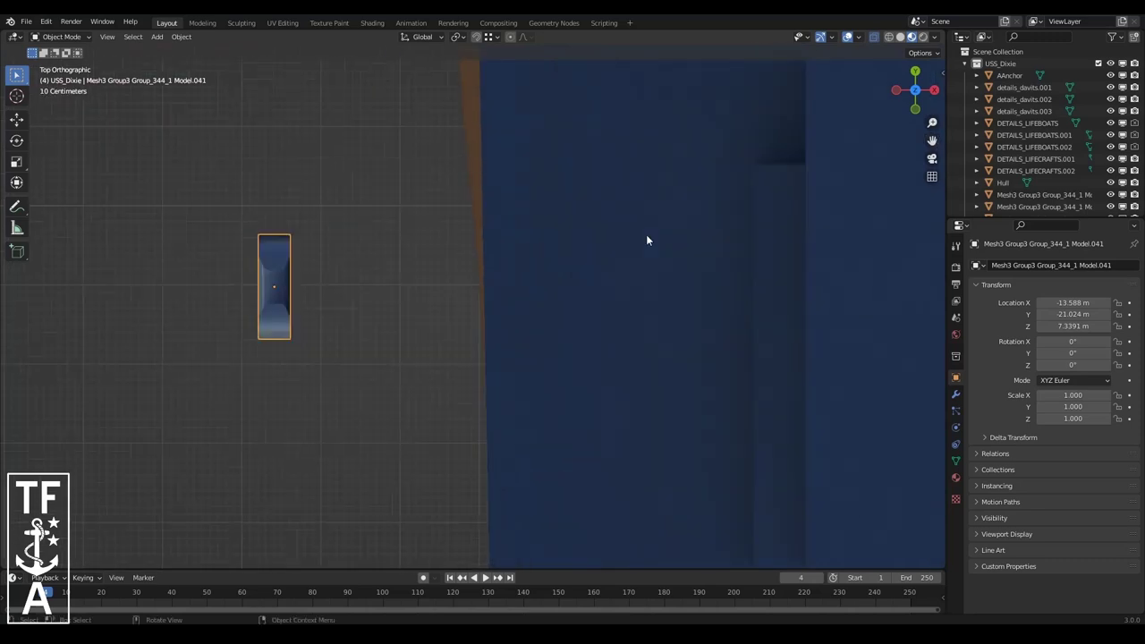
- Place Model.041 on the hull edge, rotated 1.04° with a small X adjustment
key(g)
key(x)
click(51, 280)
scroll(51, 279, up, 3)
click(51, 283)
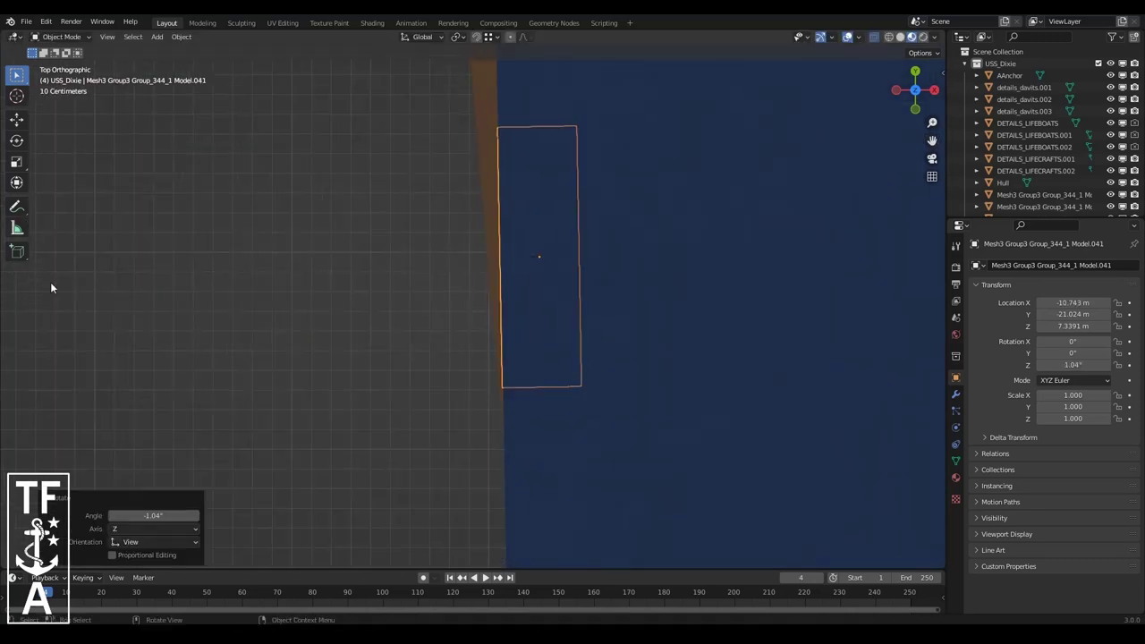
click(51, 283)
scroll(365, 350, down, 3)
- Nudge the current fitting along X onto the hull edge
scroll(424, 210, down, 5)
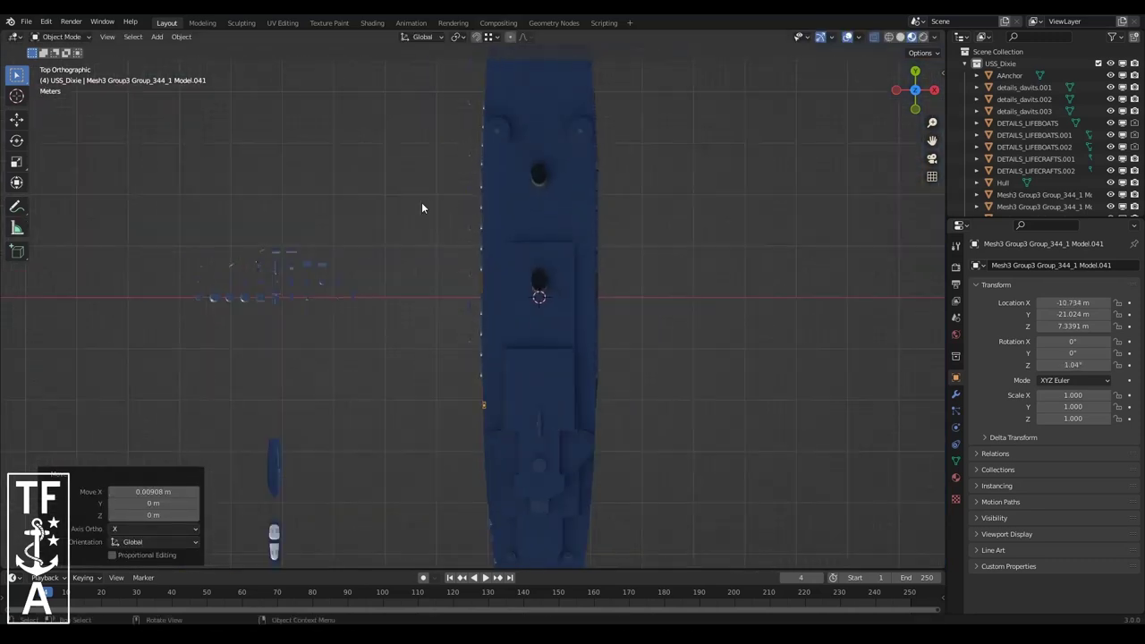
scroll(478, 357, up, 5)
scroll(478, 356, up, 3)
key(g)
key(x)
click(581, 299)
scroll(499, 268, up, 1)
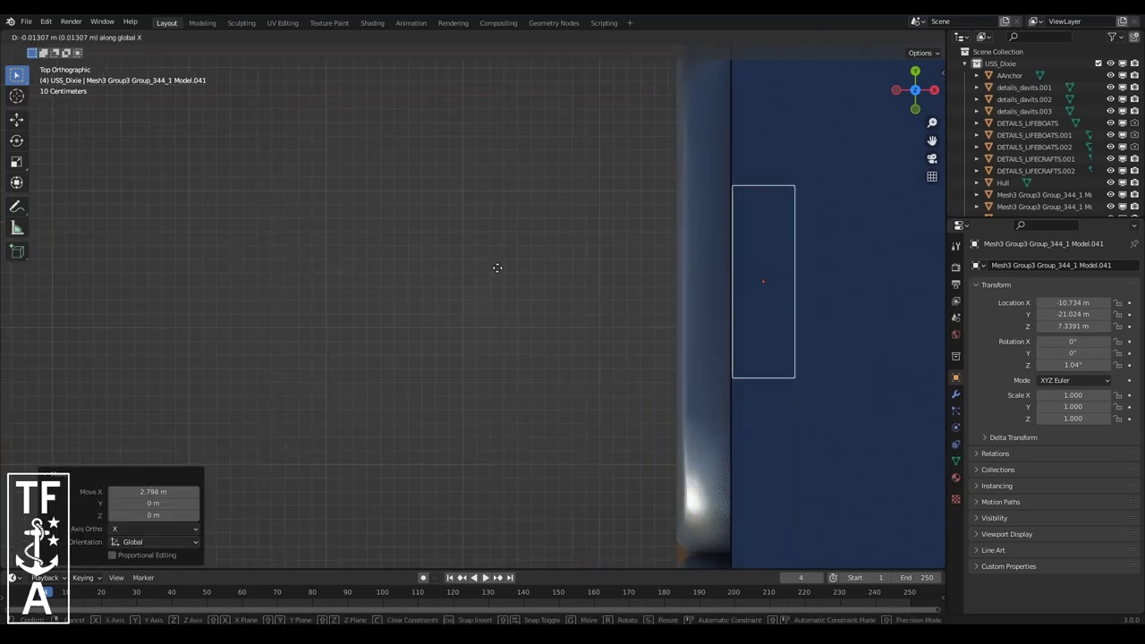
scroll(884, 136, down, 3)
scroll(469, 218, up, 3)
scroll(412, 305, down, 1)
scroll(412, 305, up, 5)
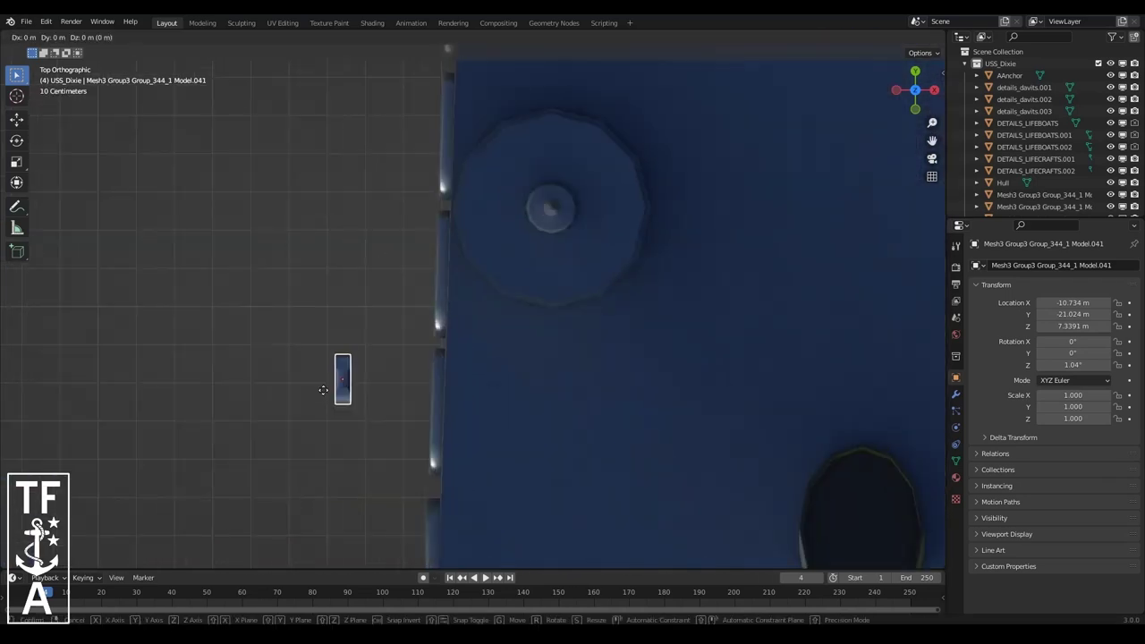
- Rotate the next fitting and slide it along X onto the hull edge
shift+middle_drag(595, 537, 666, 246)
key(r)
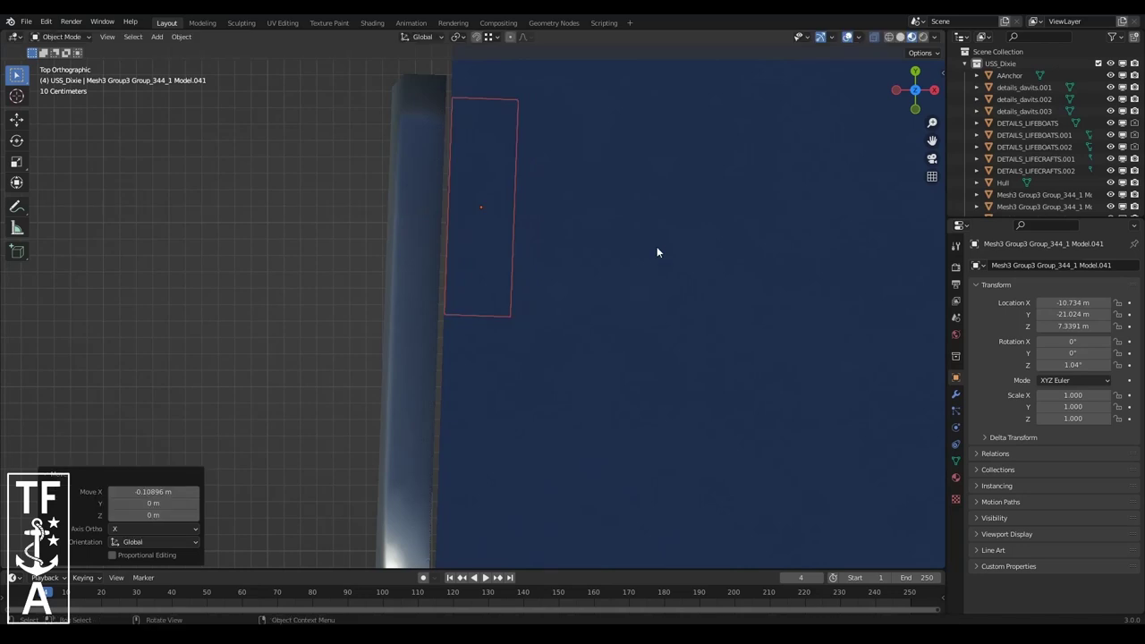
scroll(623, 295, down, 2)
key(x)
click(791, 230)
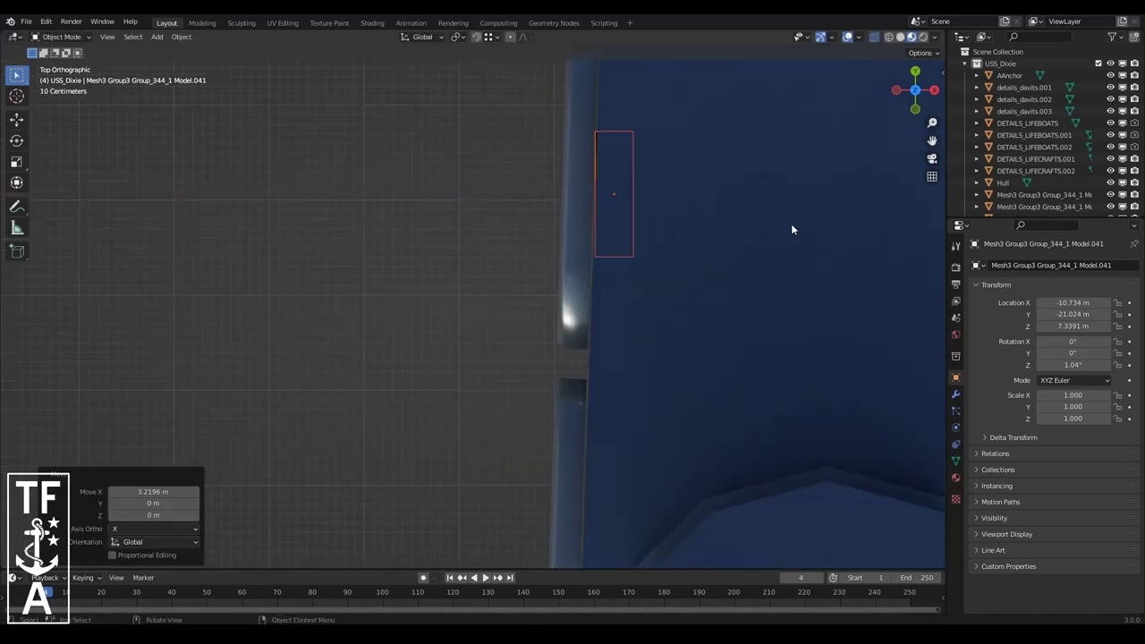
shift+middle_drag(791, 230, 687, 386)
click(687, 386)
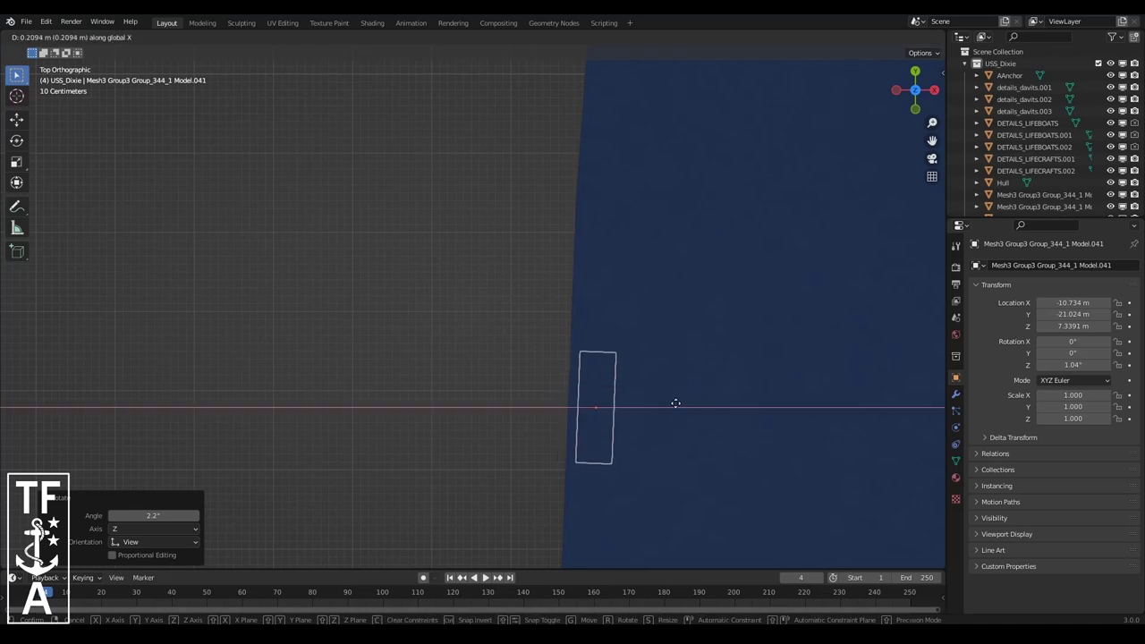
click(649, 430)
- Move the next fitting along X against the edge and rotate it 8.01°
scroll(495, 358, up, 3)
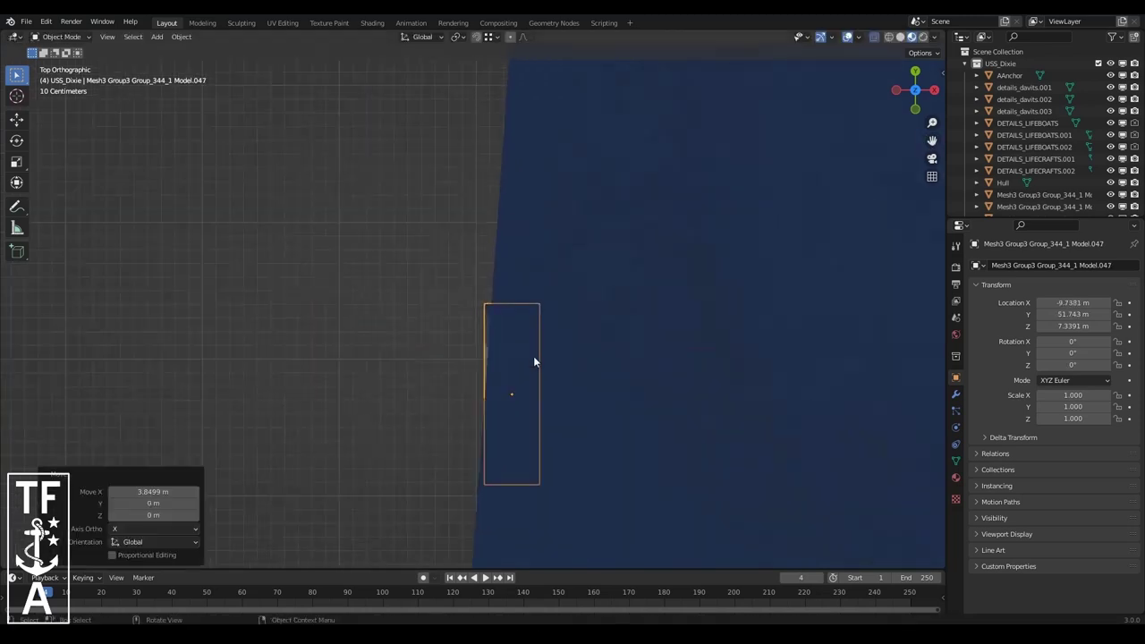
key(shift+d)
scroll(682, 385, down, 3)
key(x)
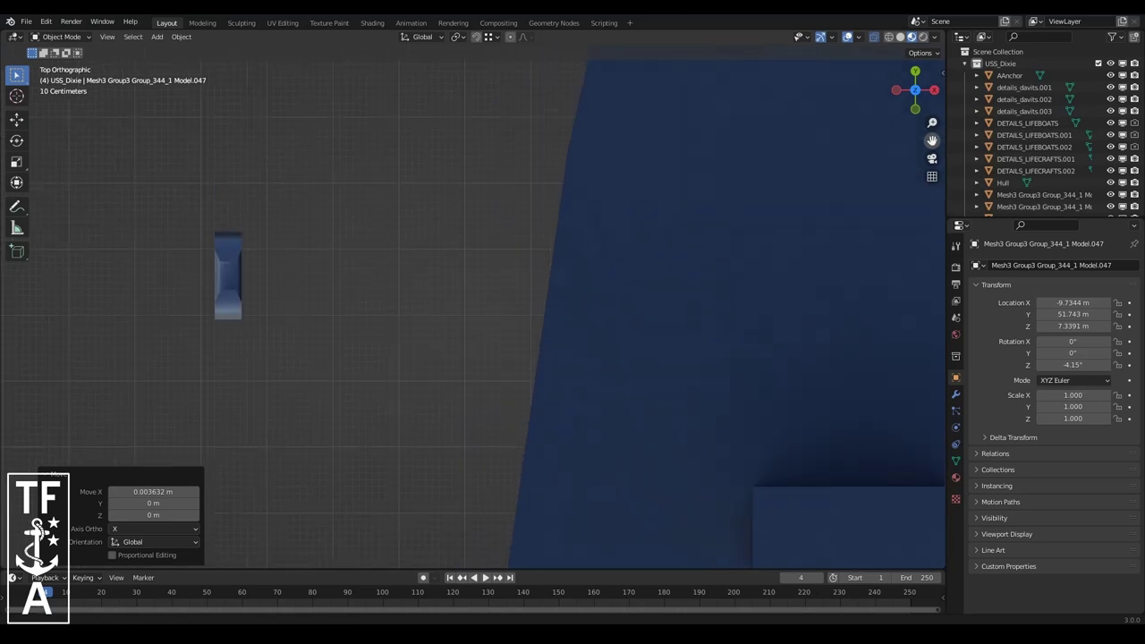
click(567, 346)
scroll(567, 346, up, 3)
key(r)
click(727, 331)
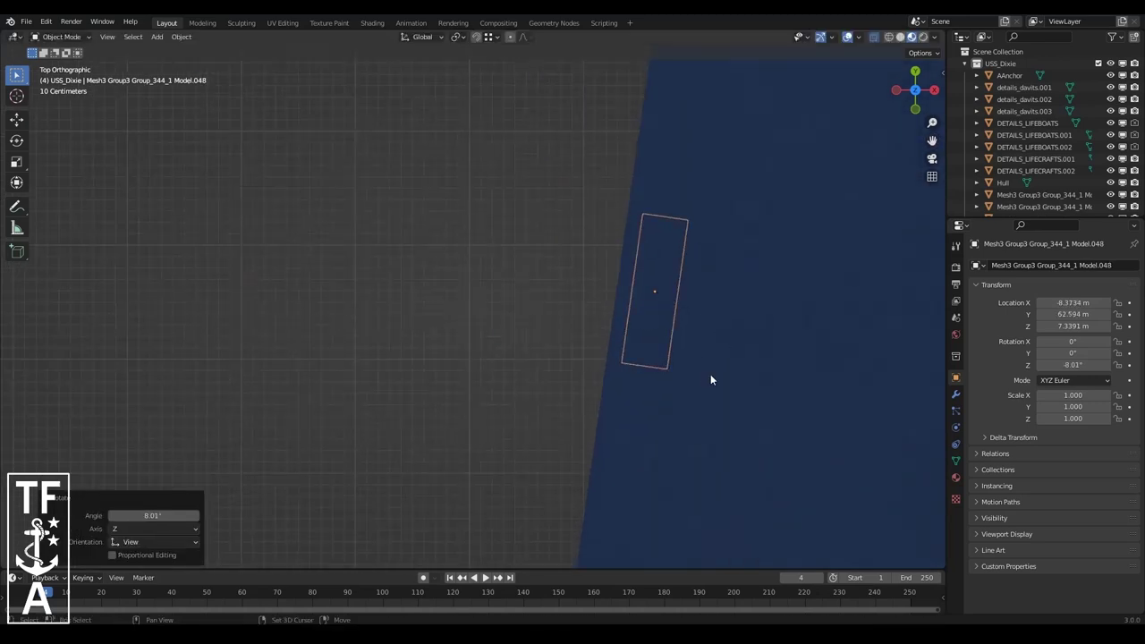
click(695, 374)
scroll(501, 268, down, 5)
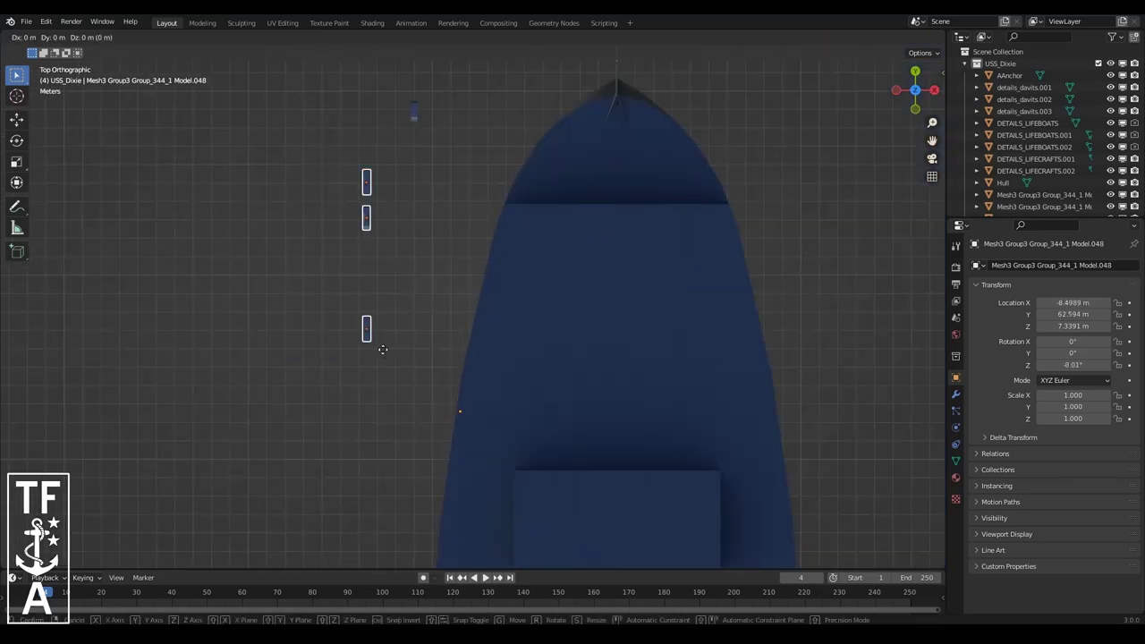
- Duplicate a fitting near the bow, then angle another 10.8° with a short X shift
key(shift+d)
key(x)
click(507, 176)
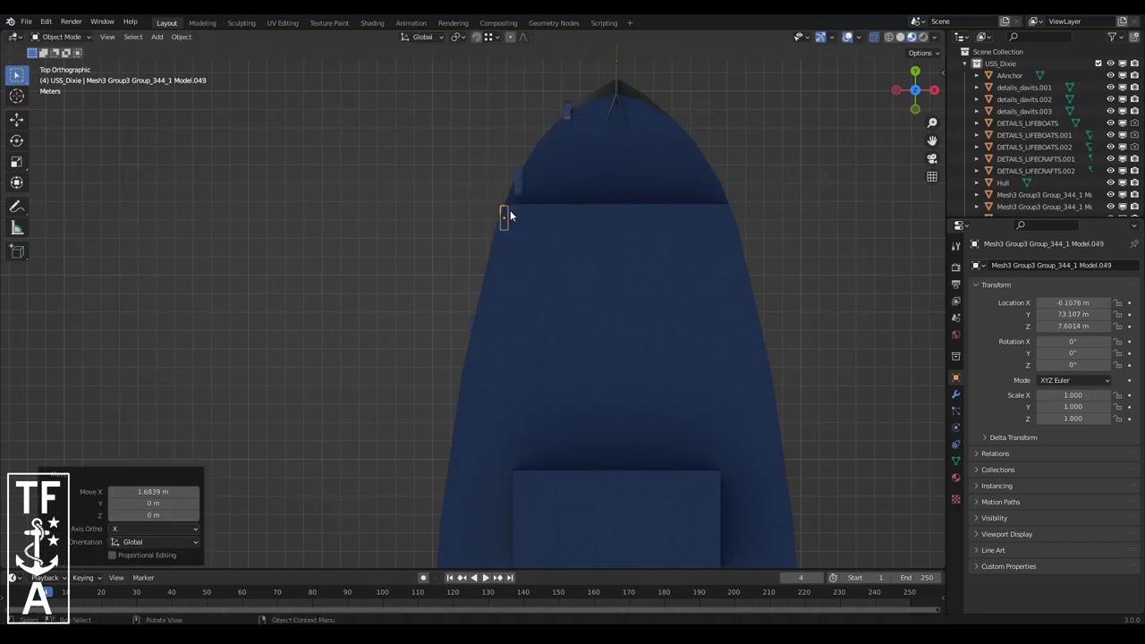
click(472, 218)
scroll(510, 210, up, 6)
click(699, 374)
key(g)
key(x)
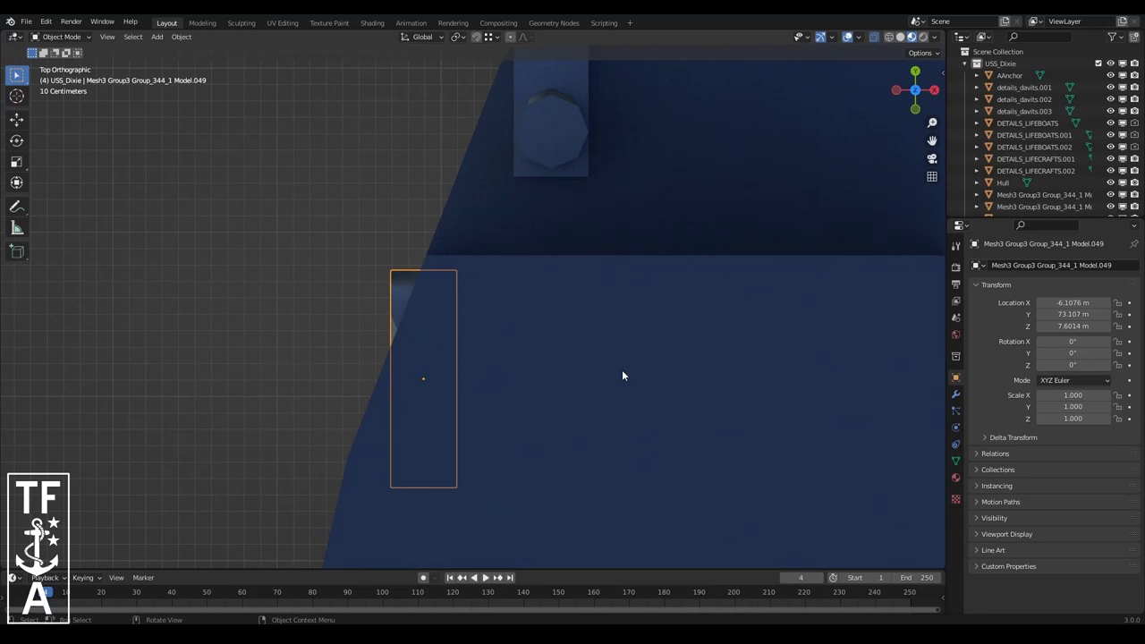
click(590, 434)
- Rotate Model.033 to 28.6° so it follows the bow curve
key(g)
key(x)
click(589, 418)
key(r)
click(591, 416)
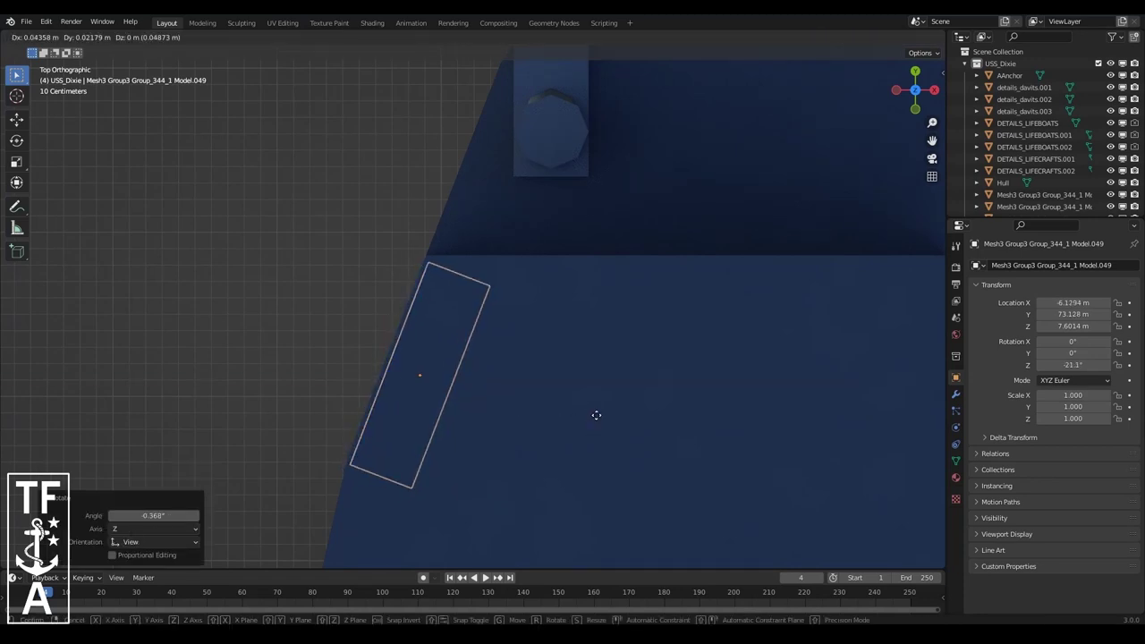
key(g)
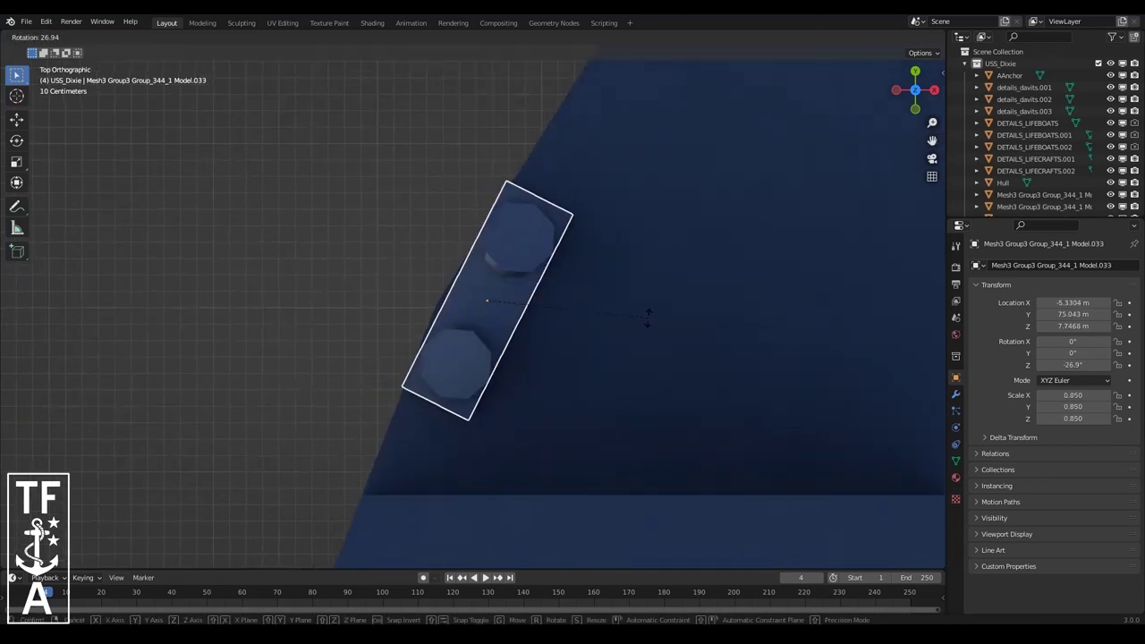
click(647, 322)
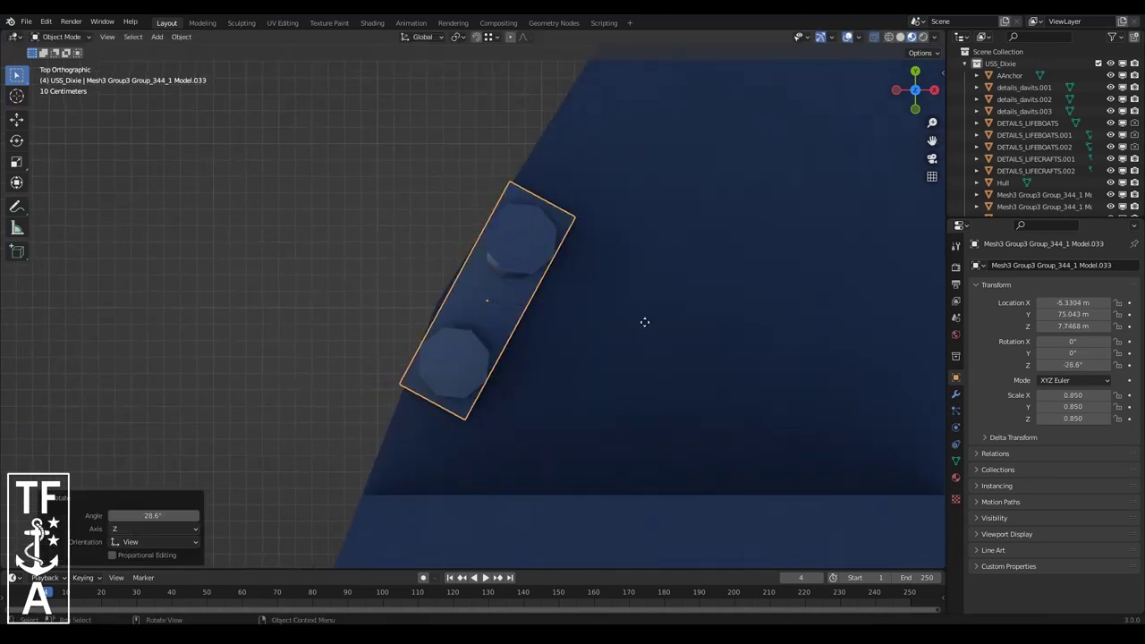
- Move the last bow fitting along X and angle it about 58.1° to follow the curve
key(g)
key(x)
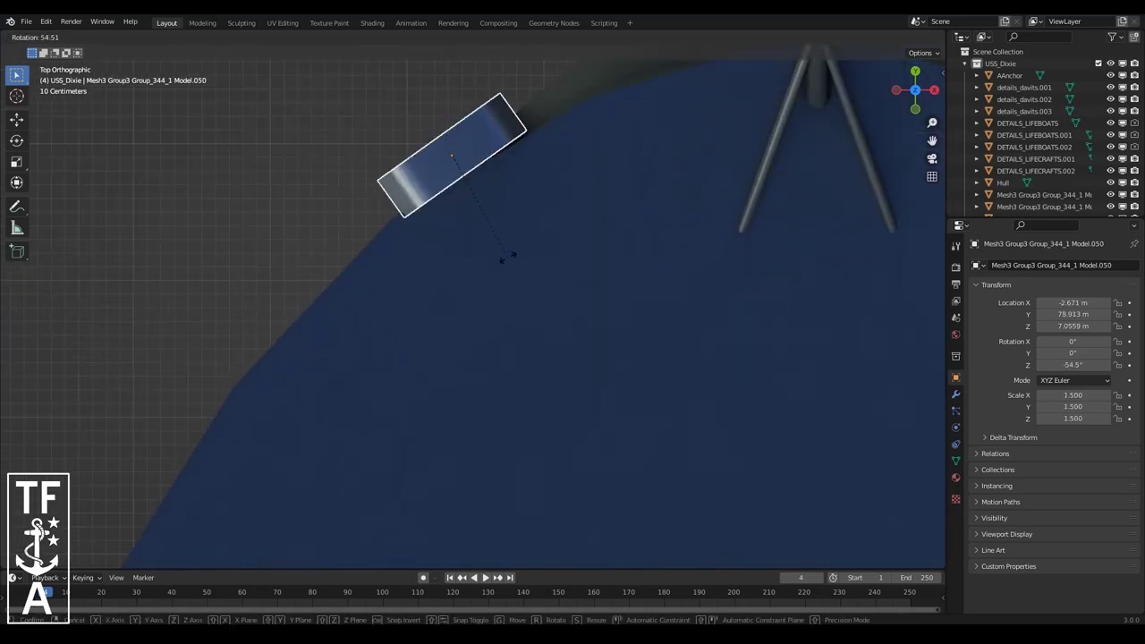
click(504, 238)
key(g)
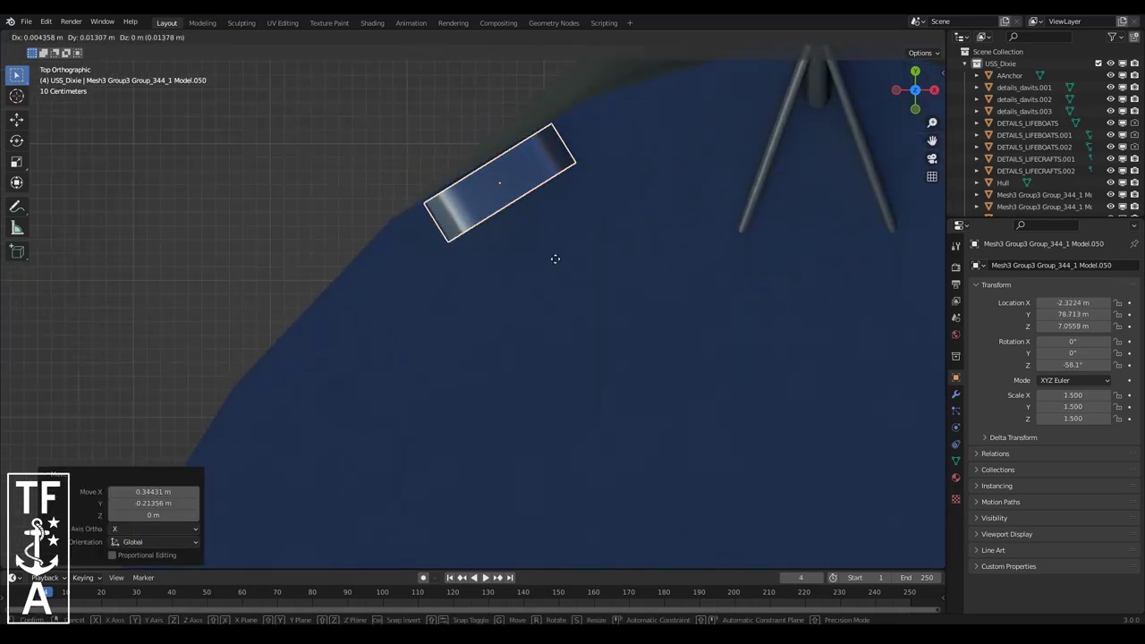
click(634, 243)
key(ctrl+KP_3)
- Orbit to look along the hull side, select the deck-edge chock and frame it
click(106, 36)
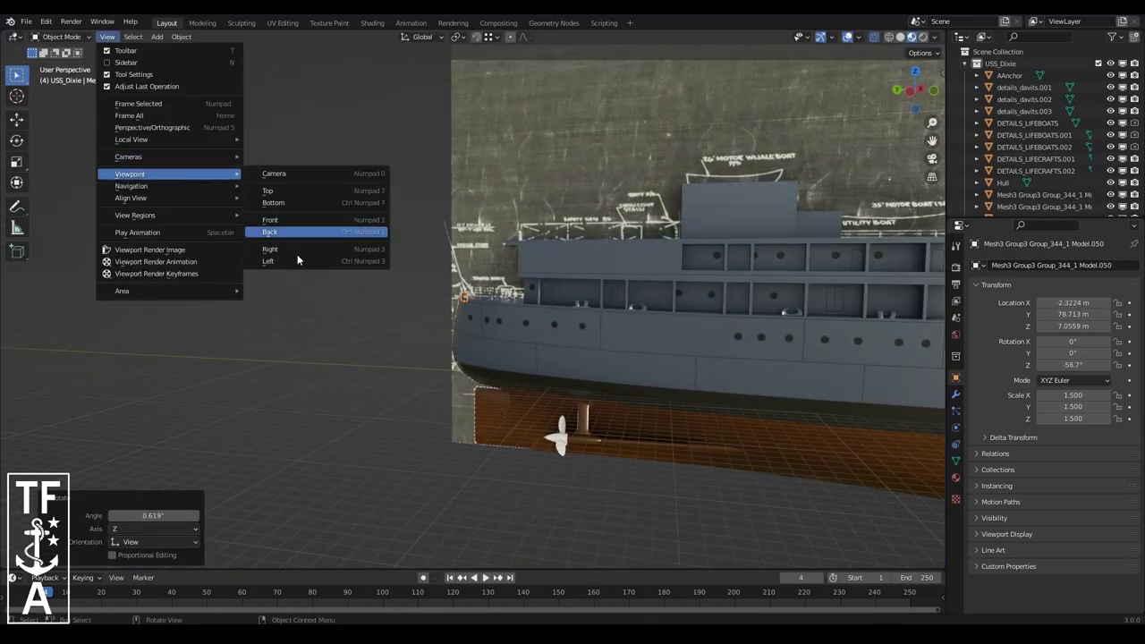
click(319, 225)
scroll(220, 386, up, 10)
middle_drag(812, 202, 535, 204)
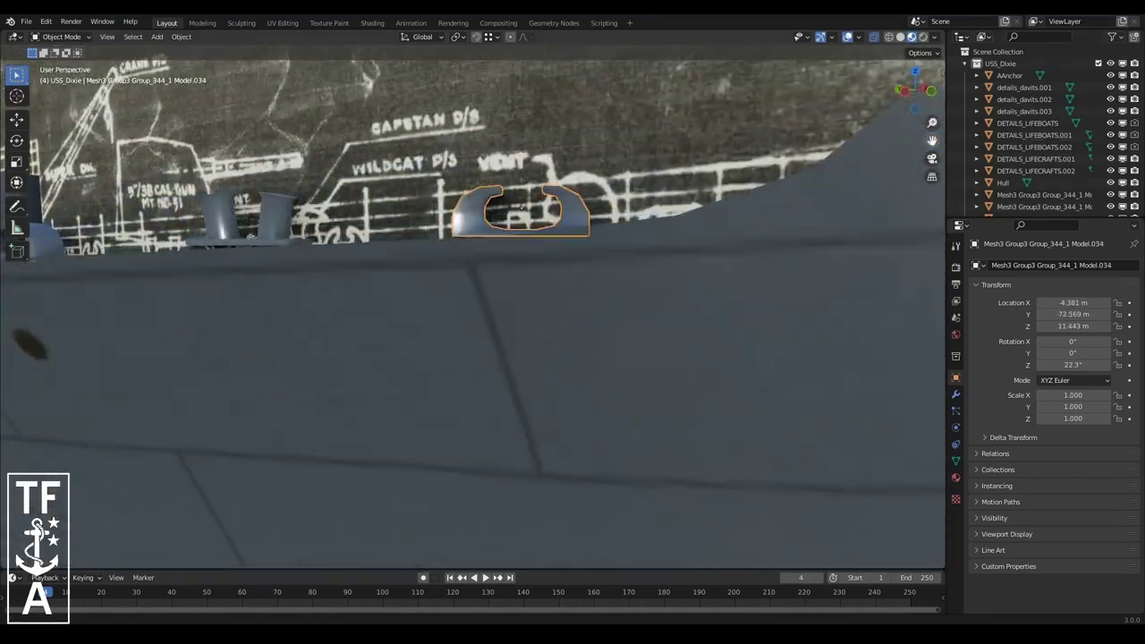
click(535, 204)
click(106, 37)
click(134, 107)
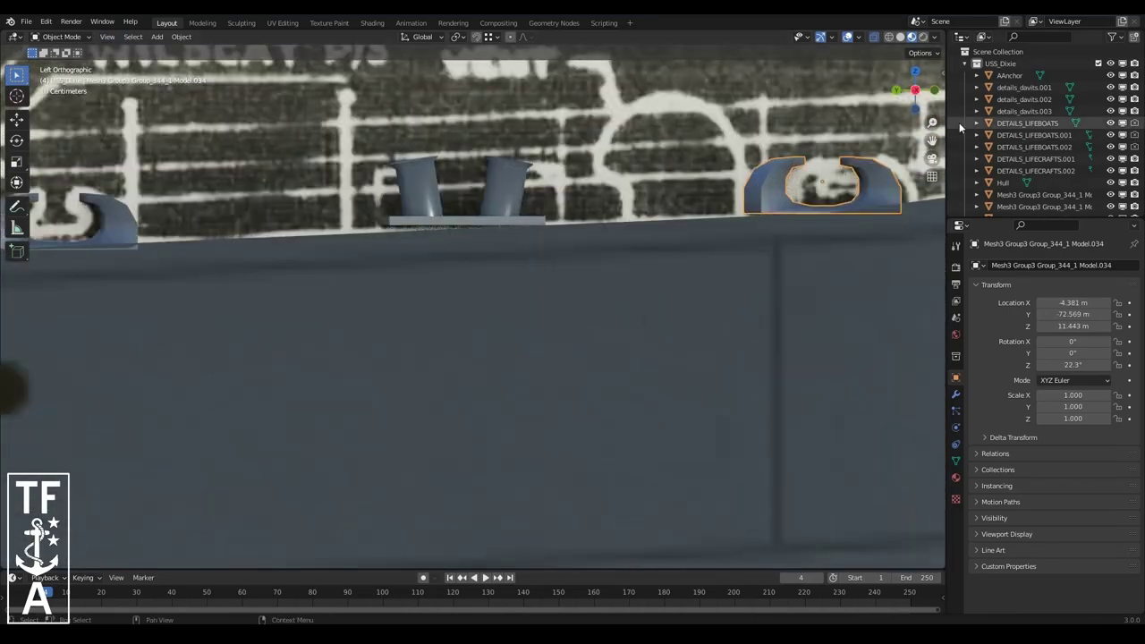
- Tilt the first bollard and chock slightly and adjust their heights so they sit flush
key(r)
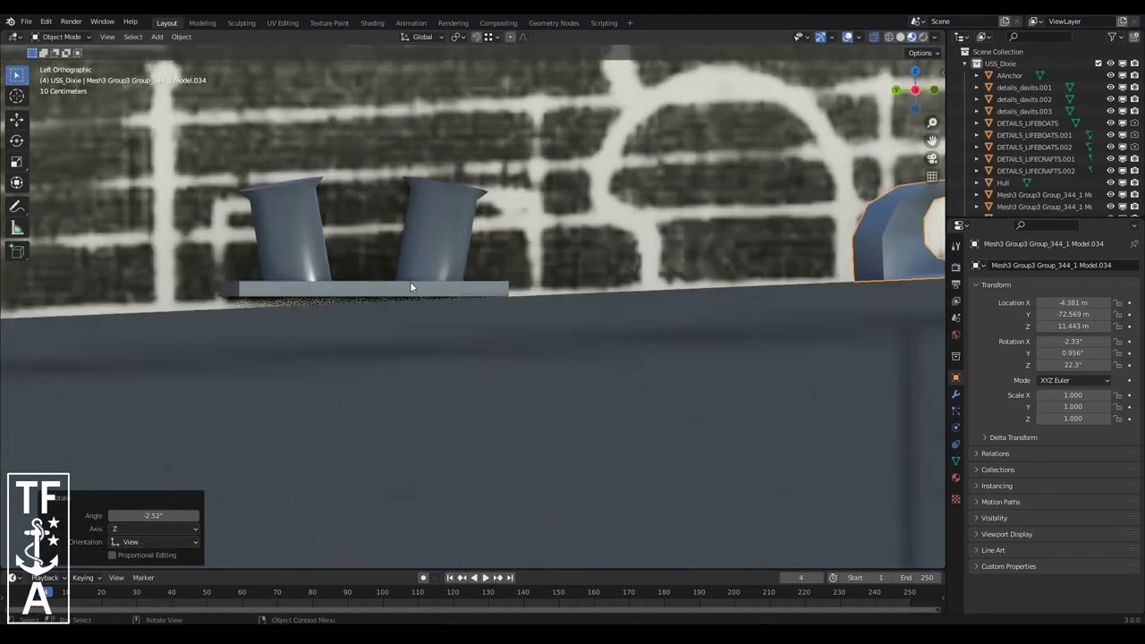
key(g)
key(z)
click(632, 237)
key(r)
click(631, 238)
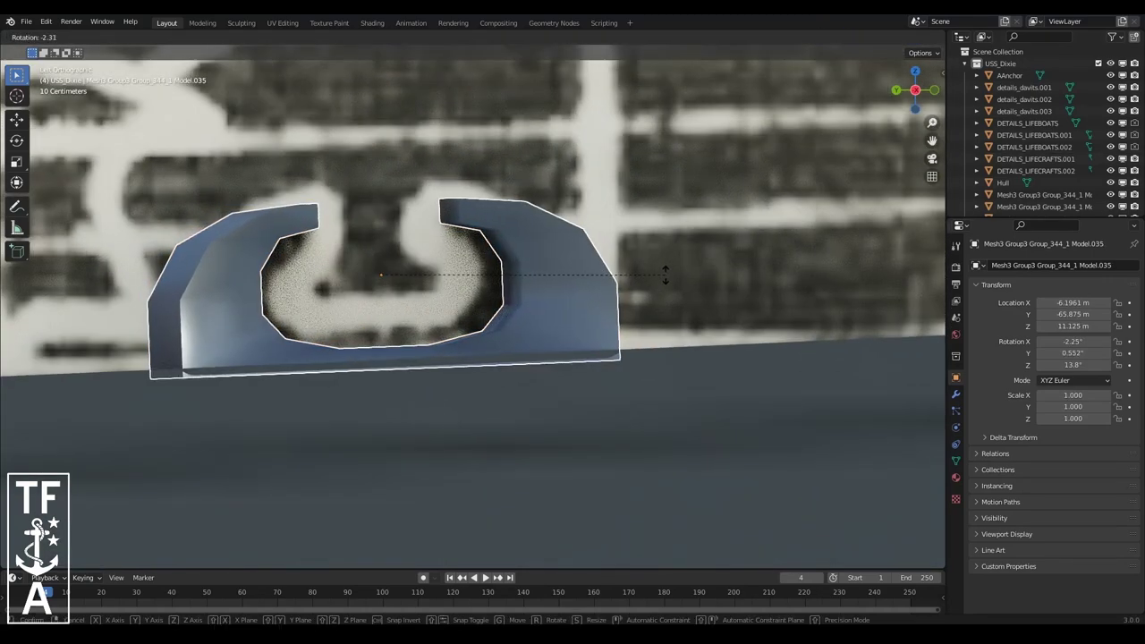
click(665, 275)
key(g)
key(z)
click(665, 273)
- Re-rotate the bollard, tilt the next chock, and raise the bitt onto the deck
scroll(680, 277, down, 2)
scroll(680, 277, down, 3)
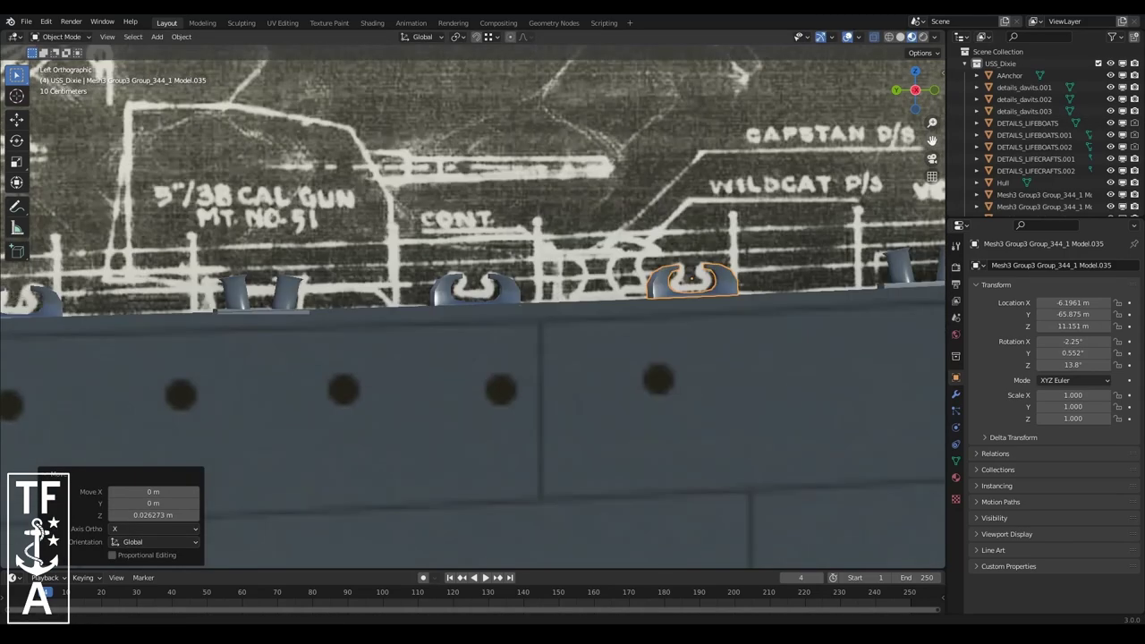
scroll(689, 279, up, 5)
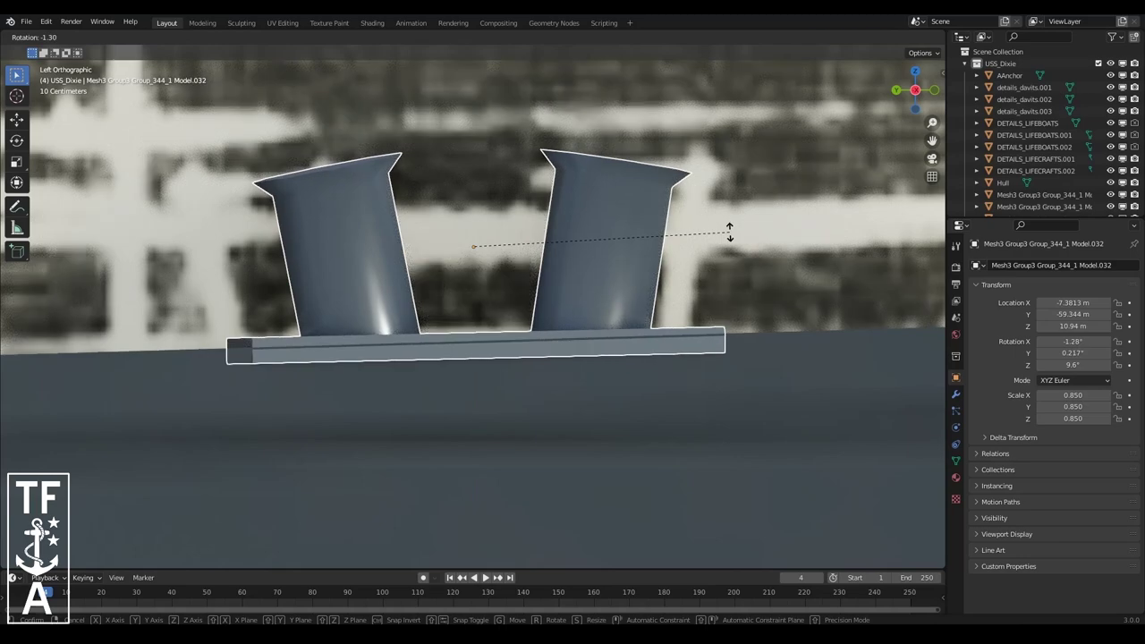
click(730, 231)
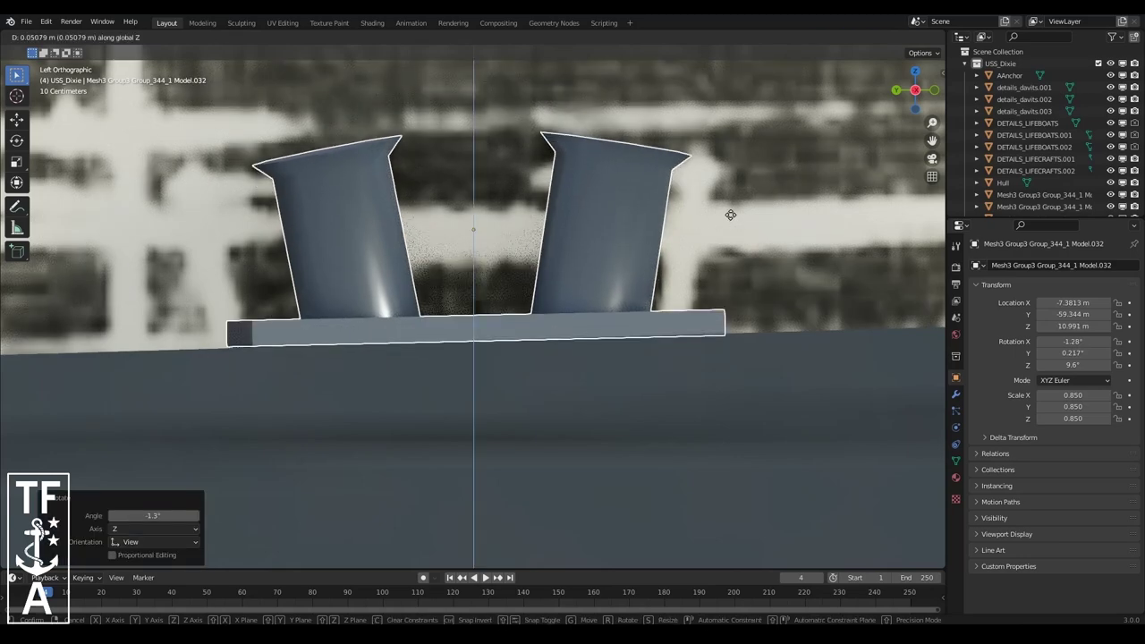
key(r)
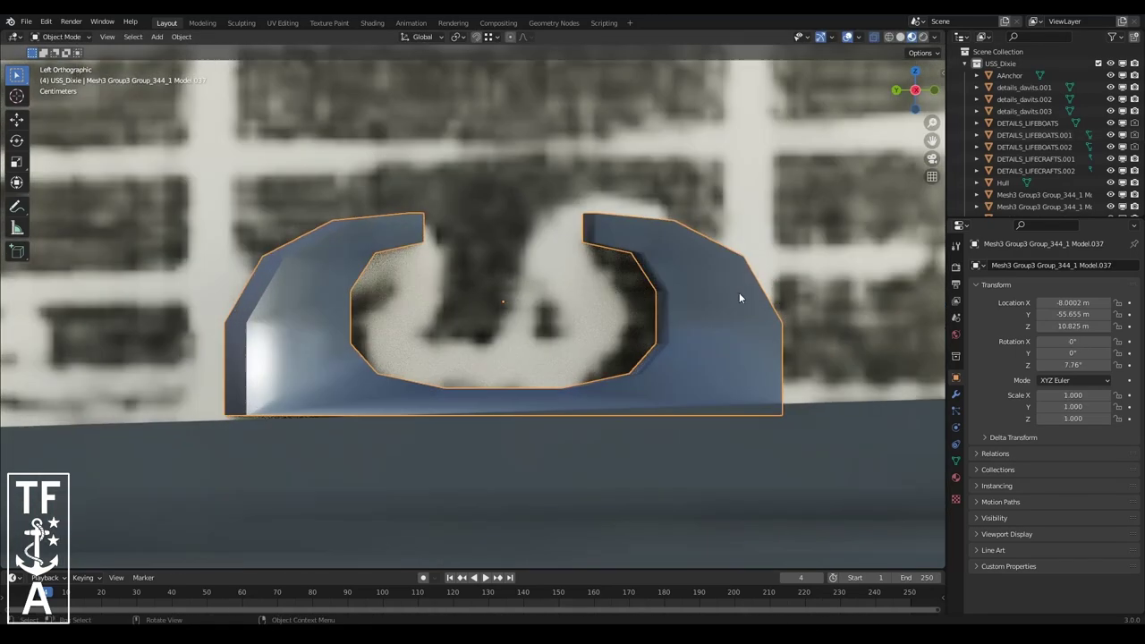
key(r)
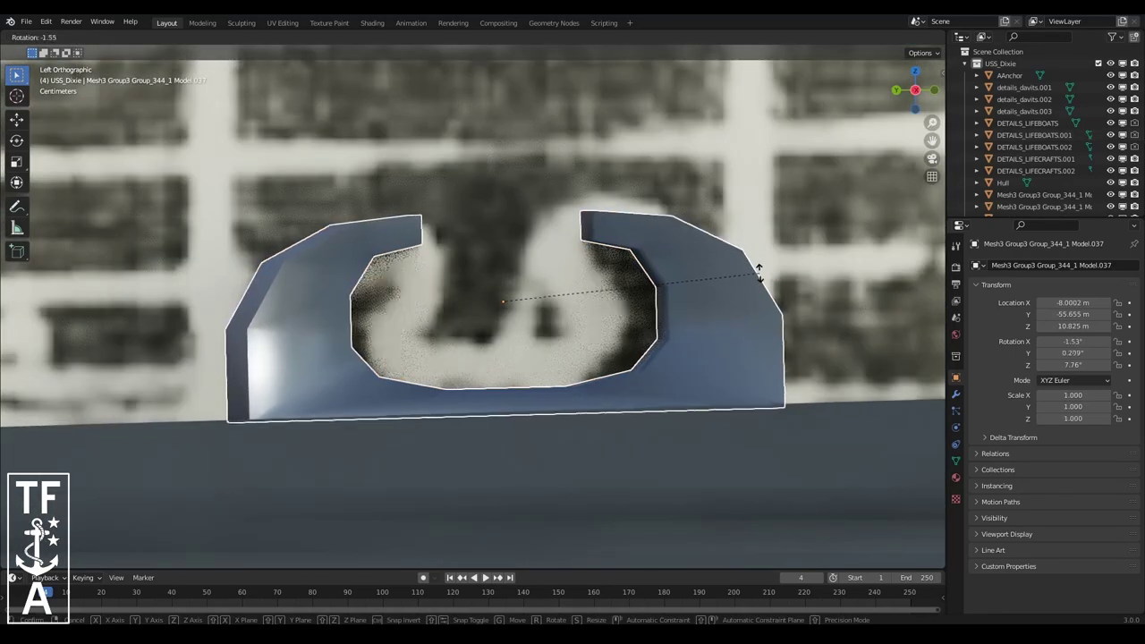
click(753, 276)
key(g)
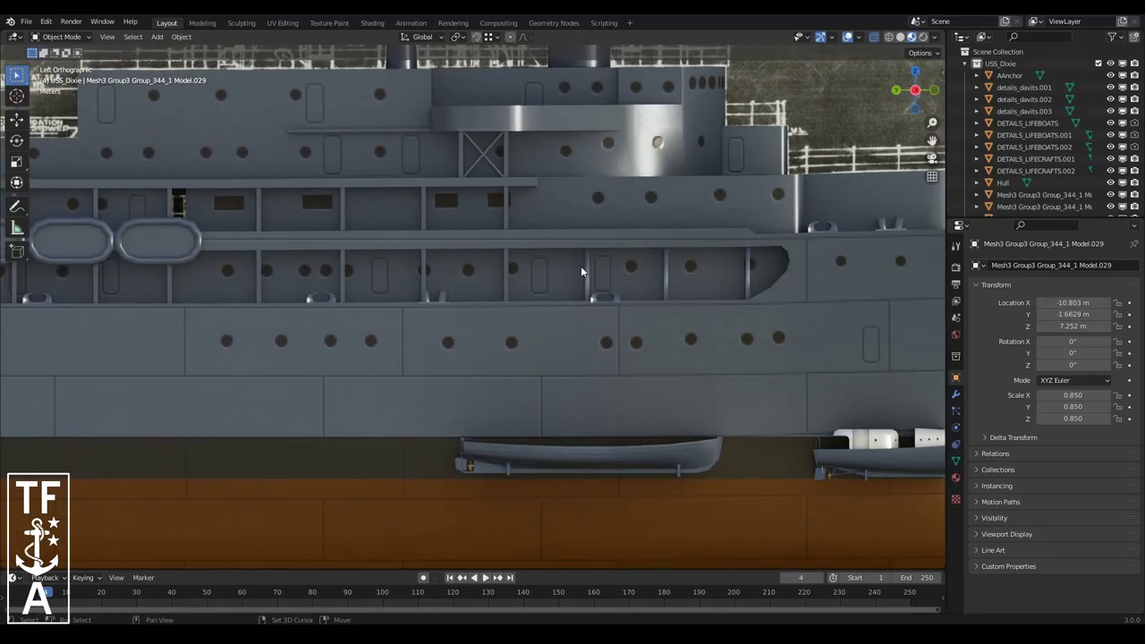
key(g)
key(z)
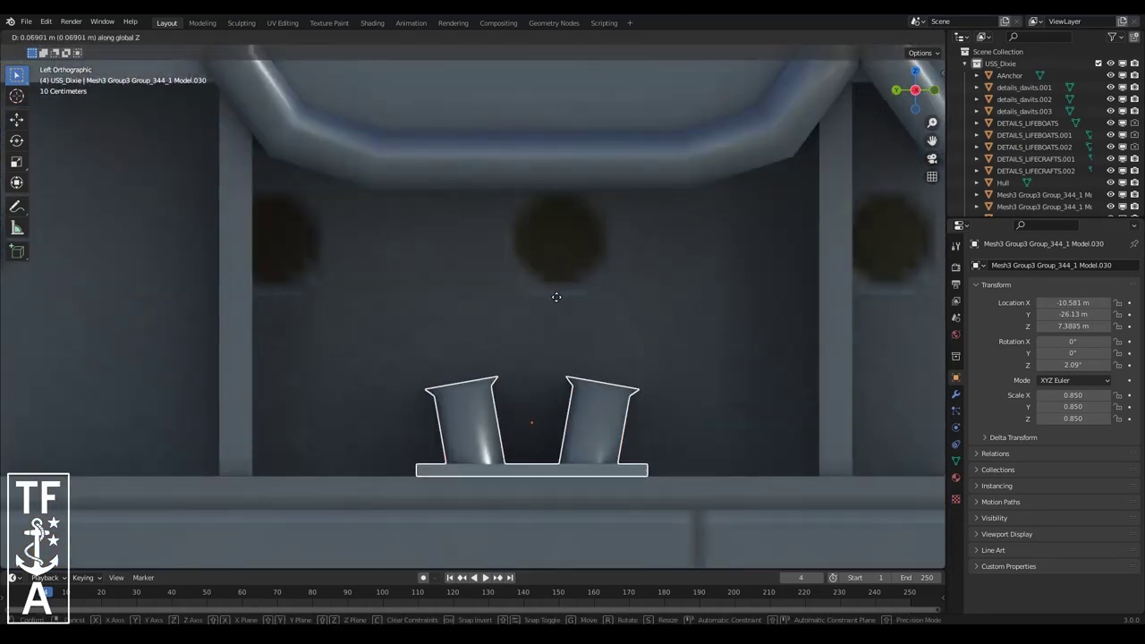
click(556, 297)
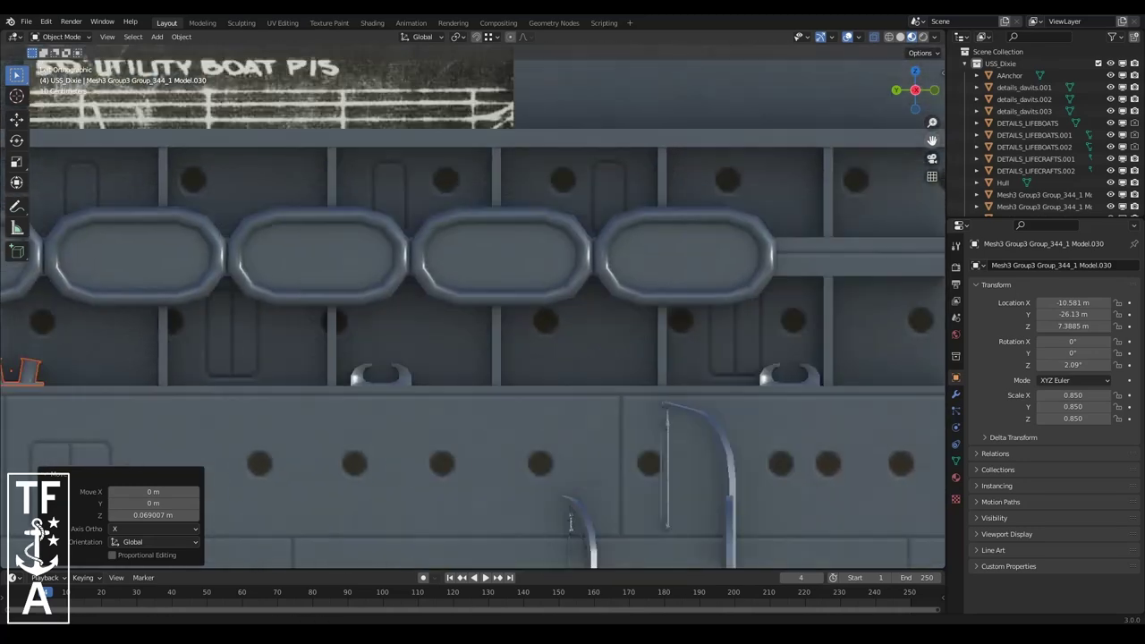
- Tilt chock Model.048 slightly and adjust it vertically onto the deck edge
click(824, 358)
key(KP_Decimal)
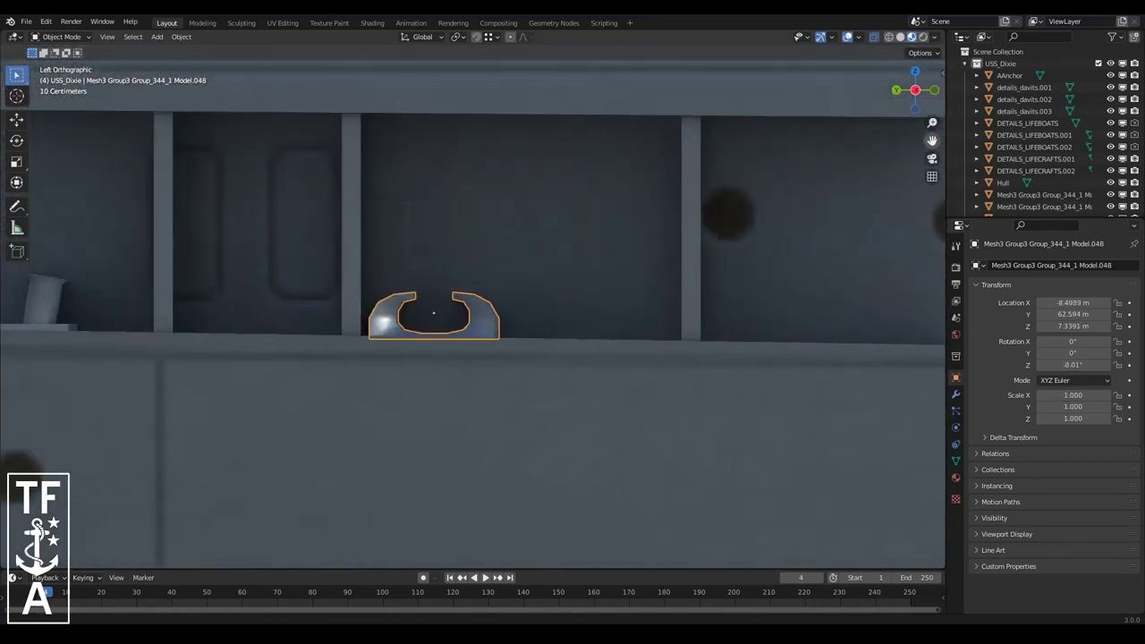
key(r)
click(752, 290)
key(g)
key(z)
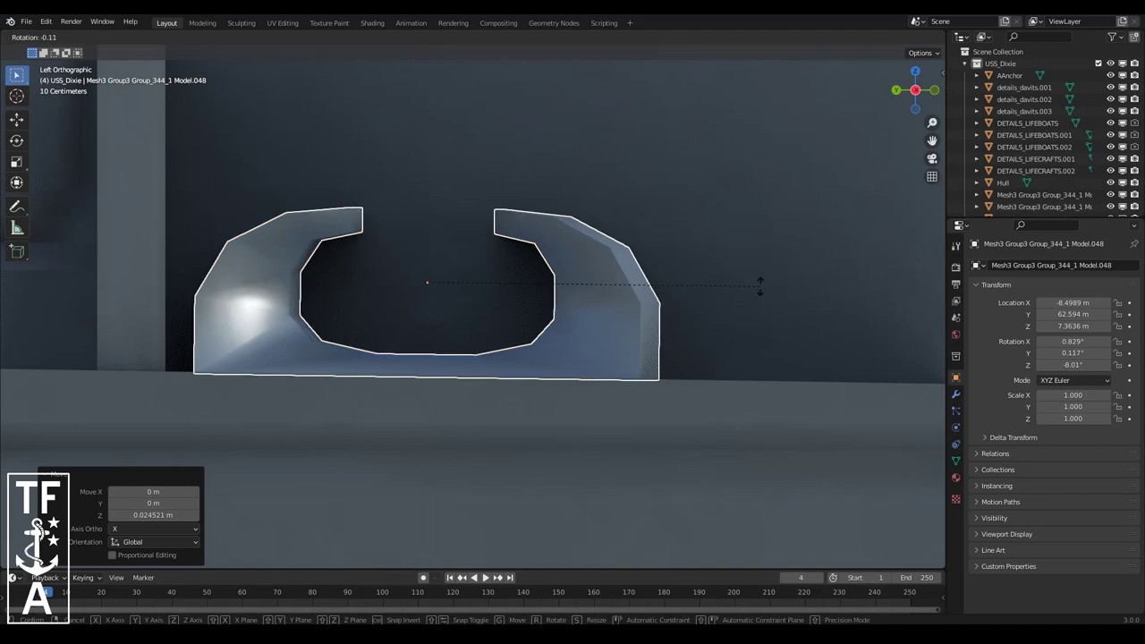
click(760, 285)
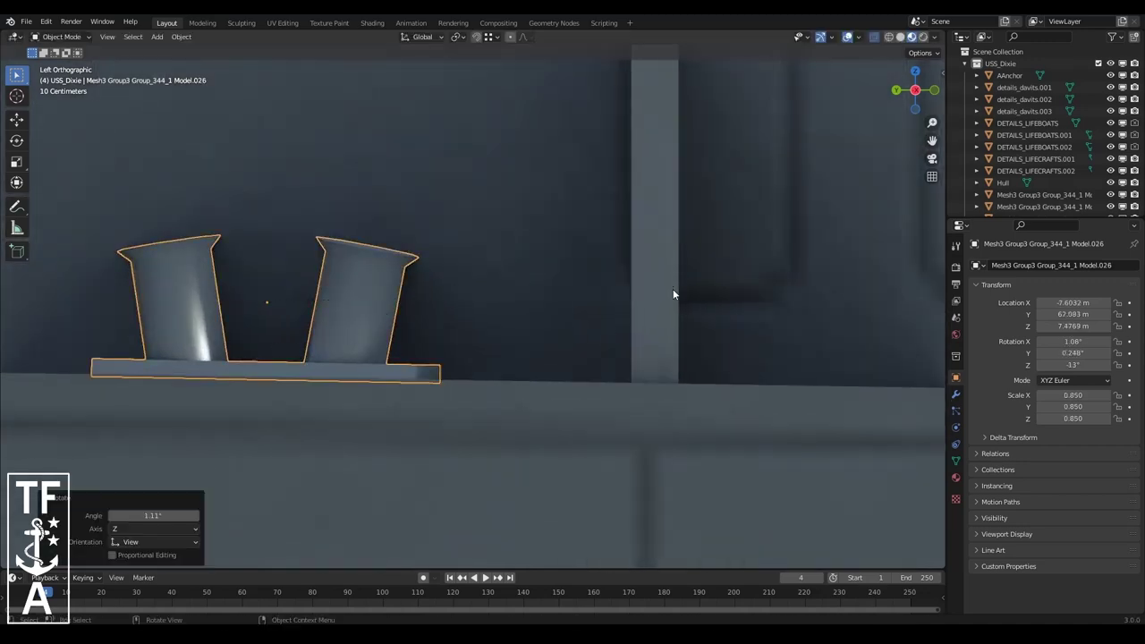
- Lower chock Model.049 onto the deck, then tilt bitts Model.033 and chock Model.050
key(KP_Decimal)
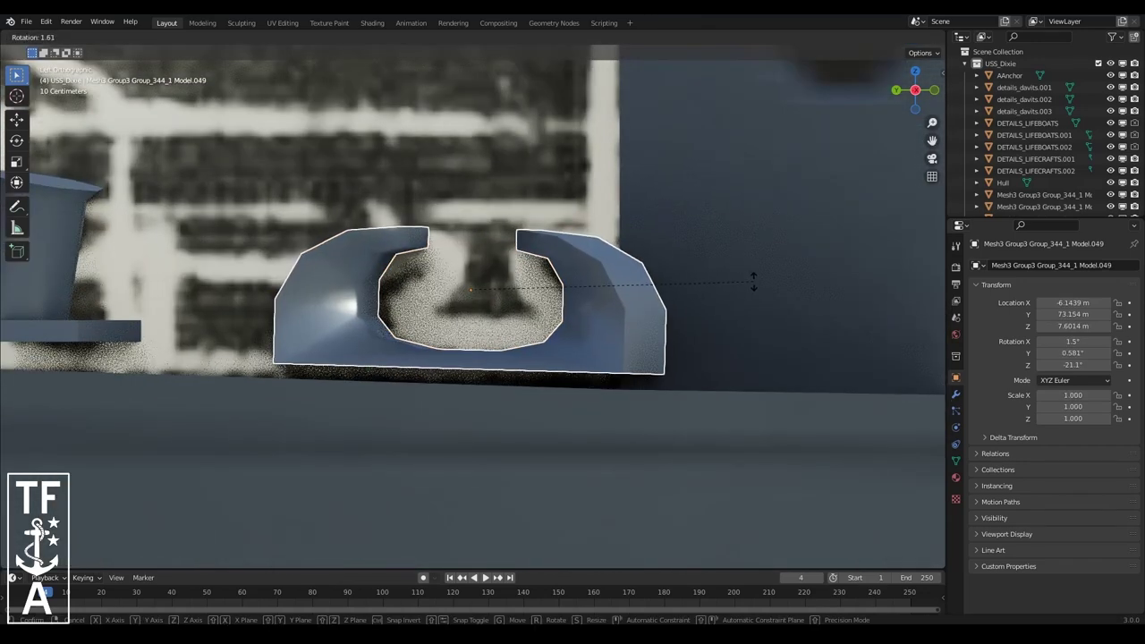
key(g)
key(z)
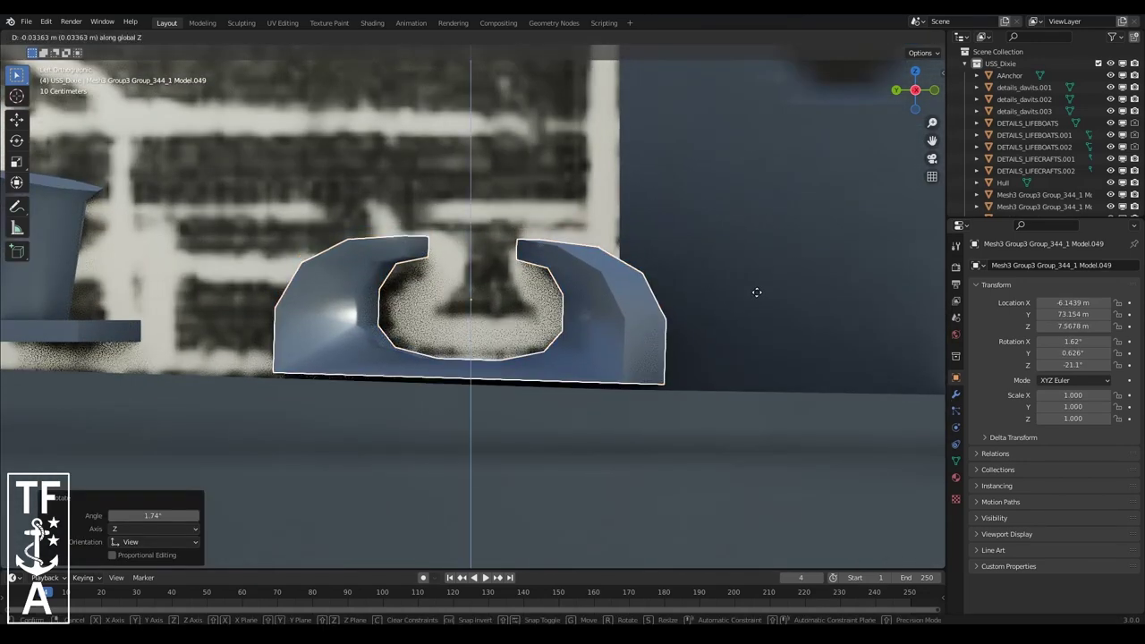
click(756, 291)
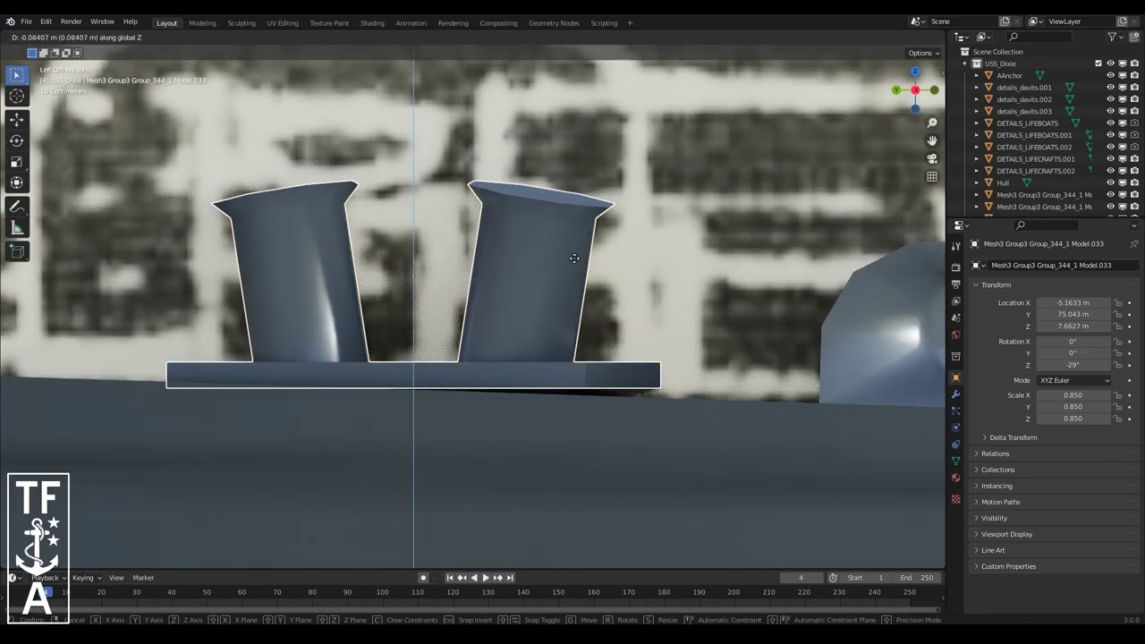
key(r)
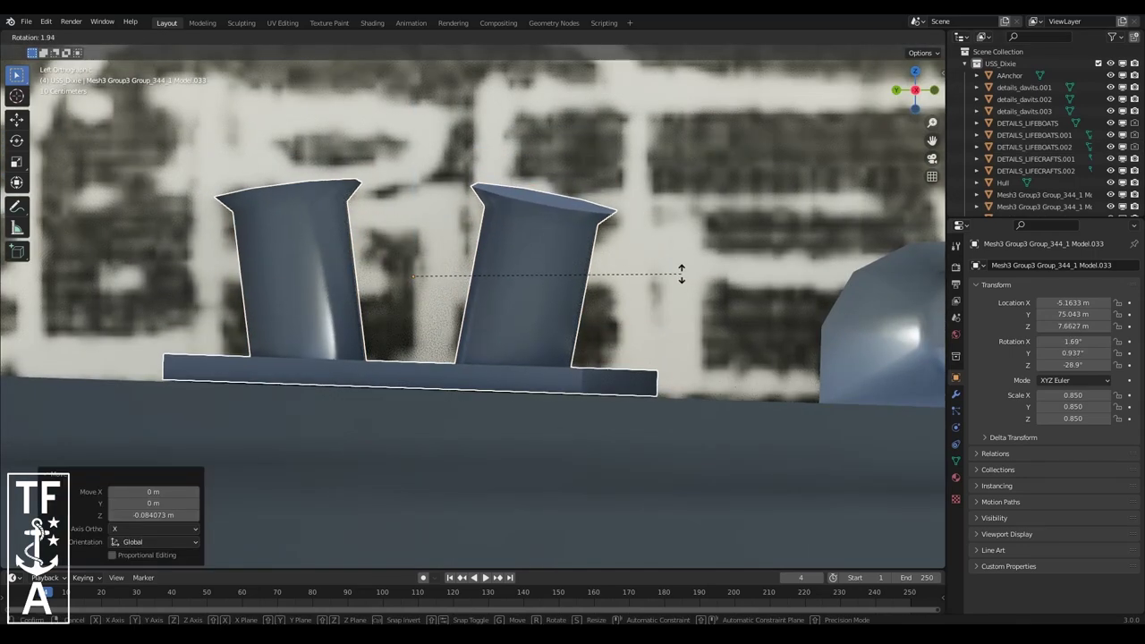
click(681, 275)
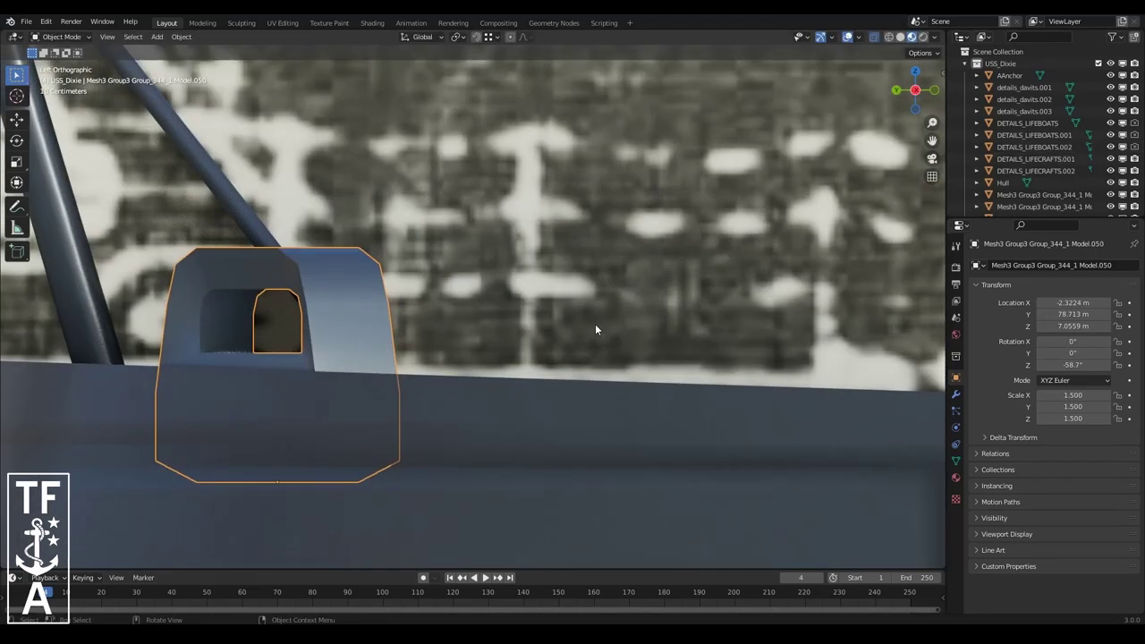
click(596, 339)
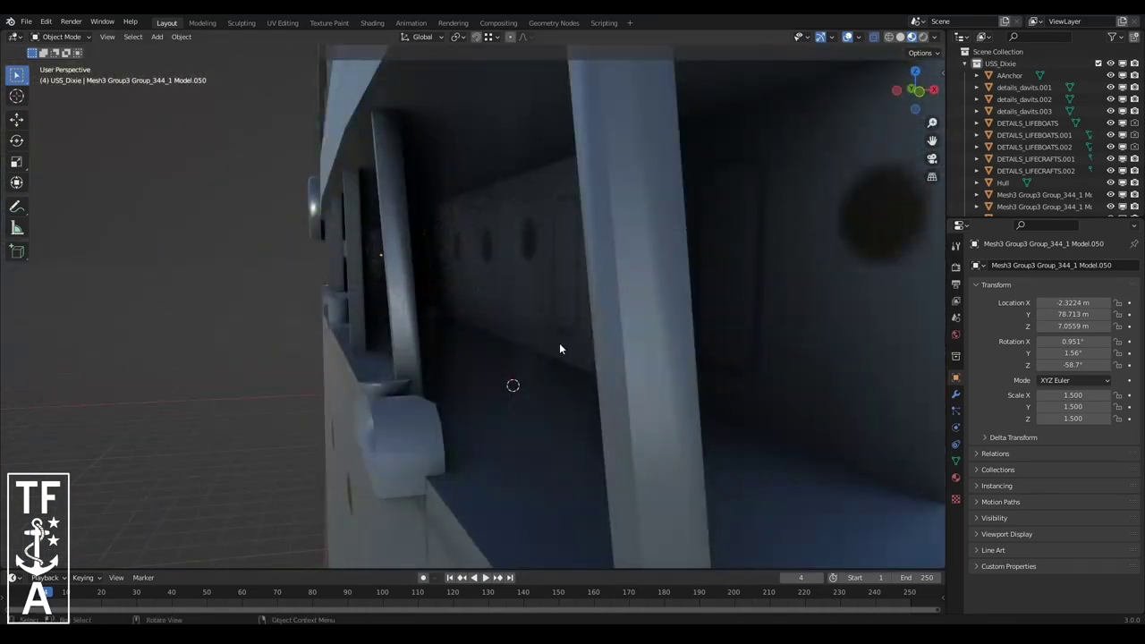
- Shift chock Model.040 along X, turn it 3.55°, and raise it onto the rail
click(434, 429)
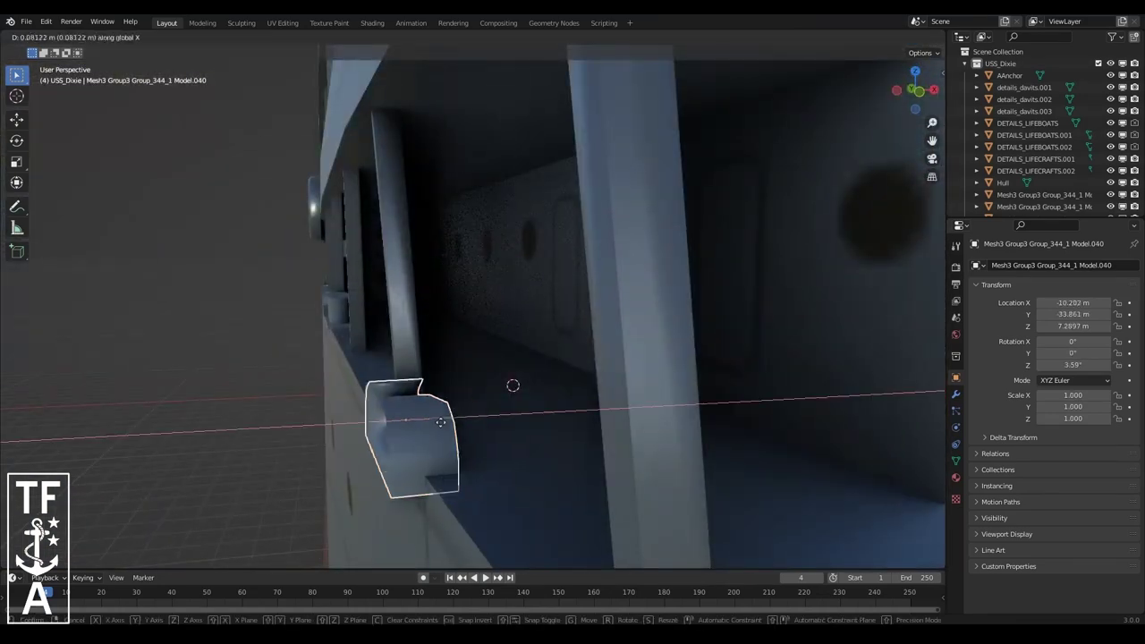
key(g)
key(x)
click(517, 428)
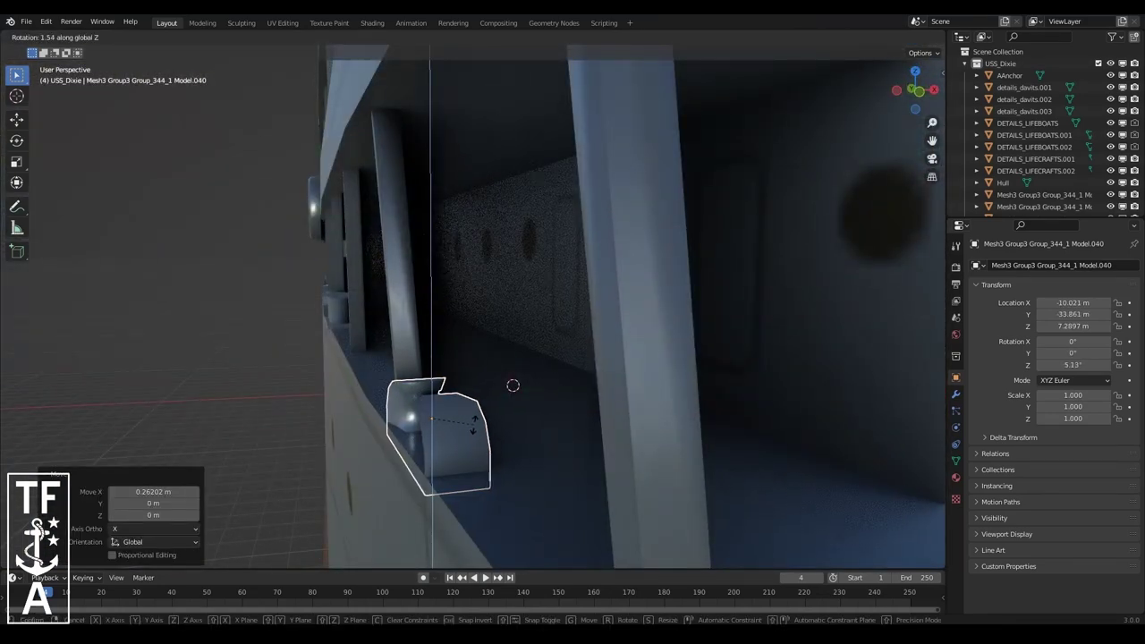
click(464, 442)
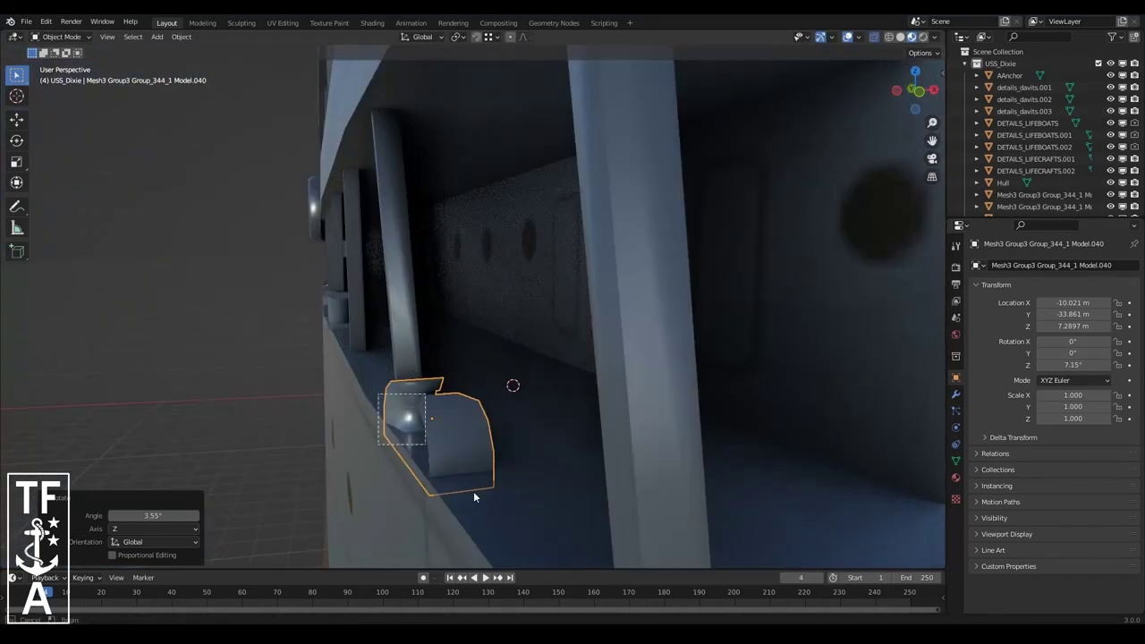
key(g)
key(z)
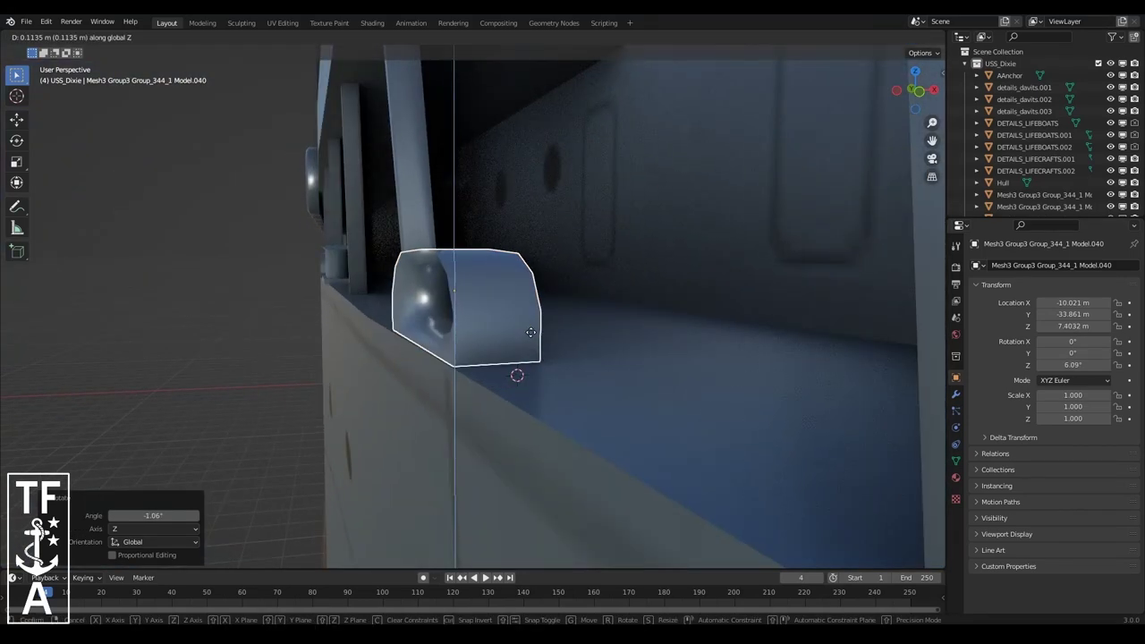
click(528, 341)
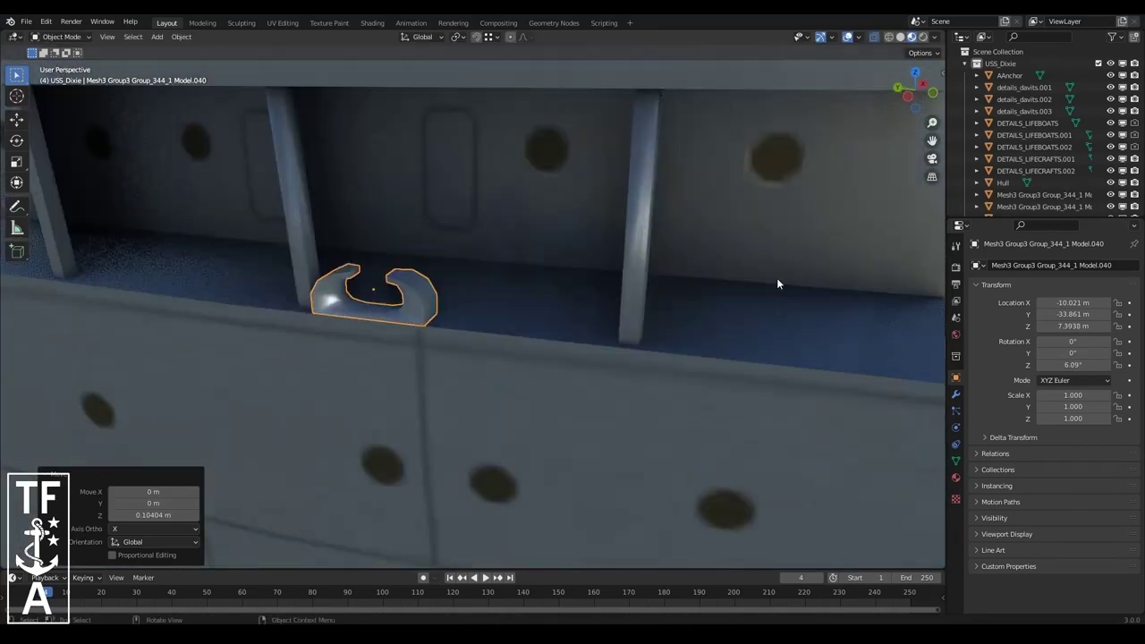
- Move bollard Model.030 to a new spot along the hull, checking the whole ship
scroll(776, 284, down, 5)
click(549, 307)
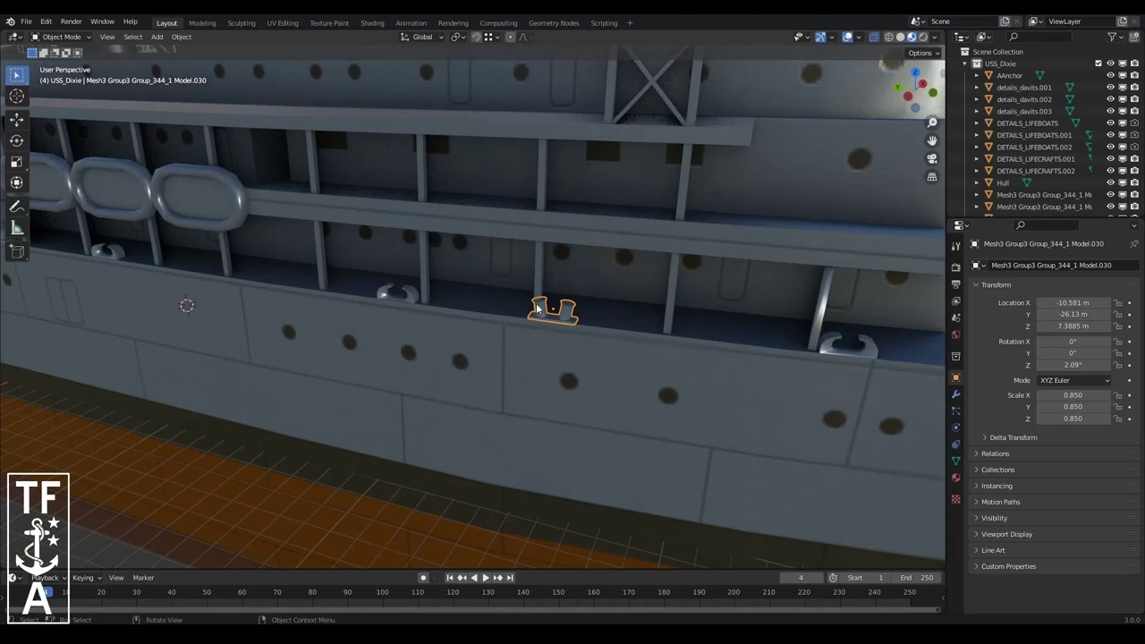
scroll(550, 306, up, 3)
key(g)
click(649, 301)
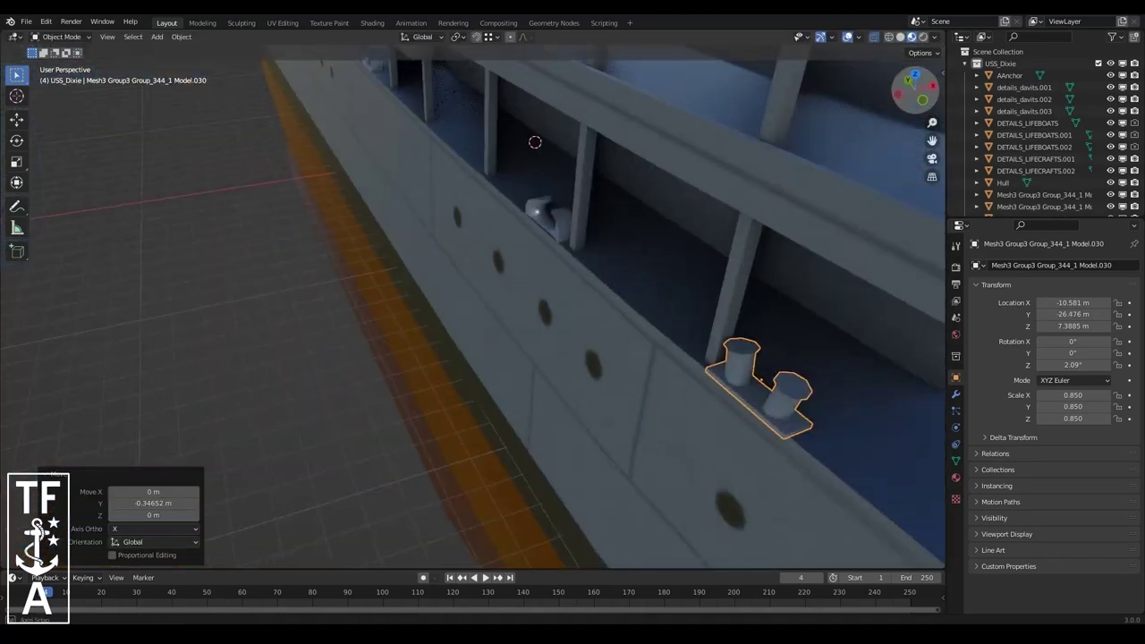
middle_drag(649, 301, 841, 106)
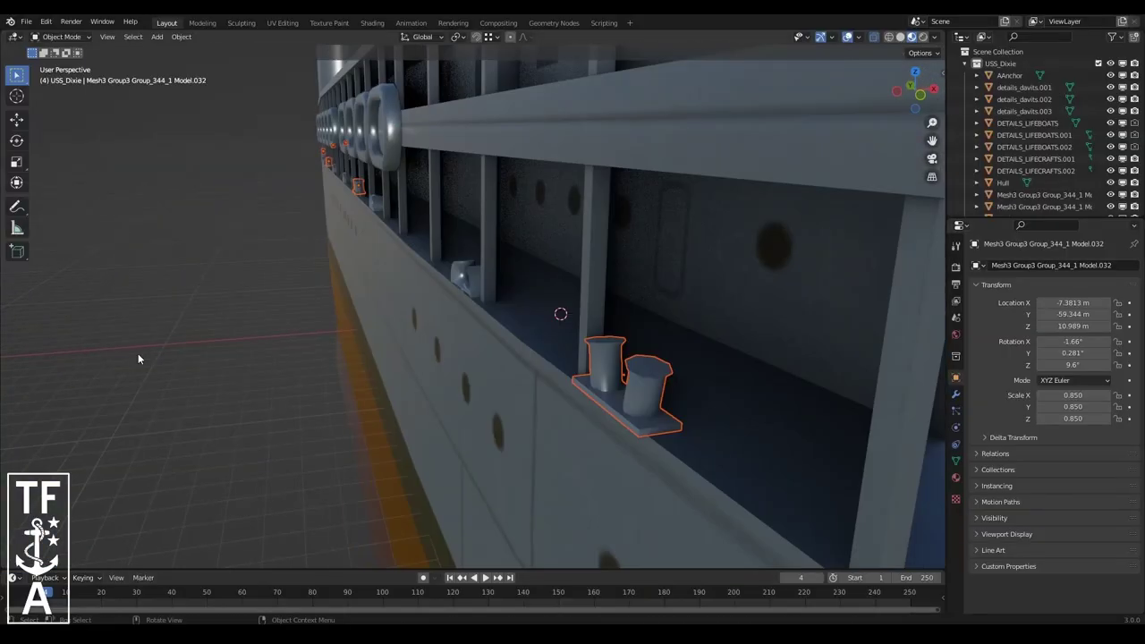
key(g)
key(x)
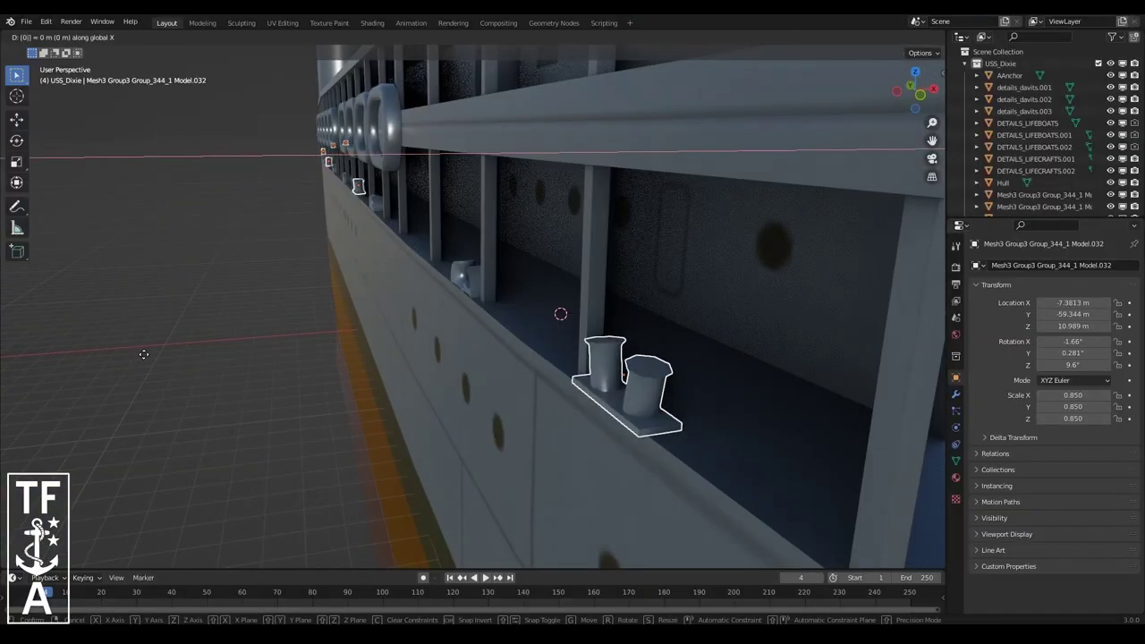
- Confirm the bollard's shift along the hull and switch to a side orthographic view
key(Return)
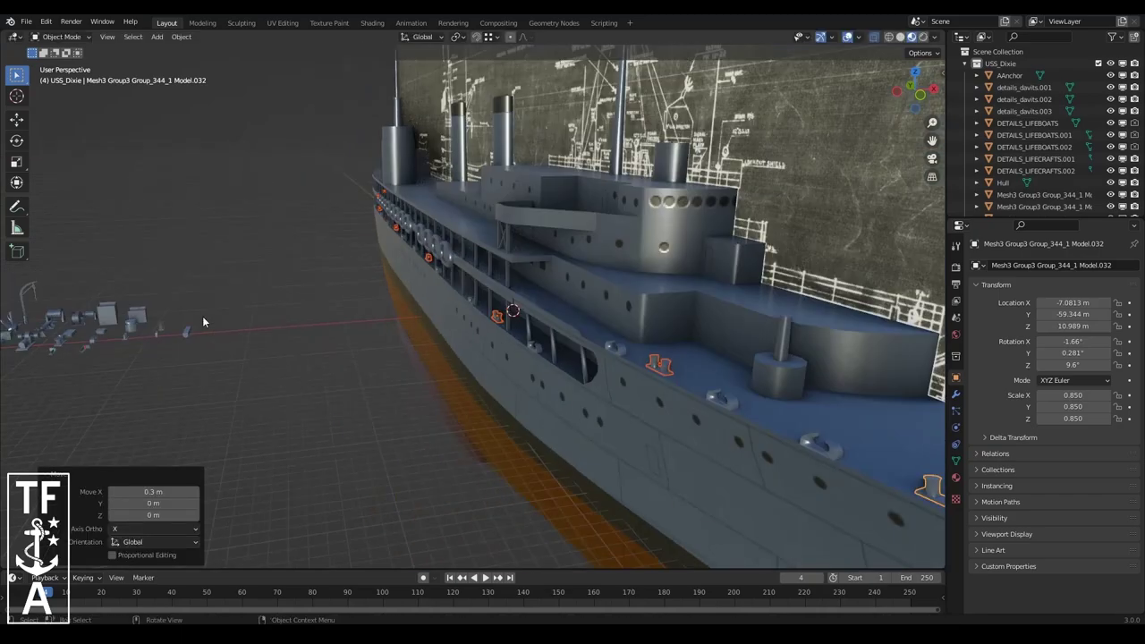
middle_drag(203, 316, 227, 257)
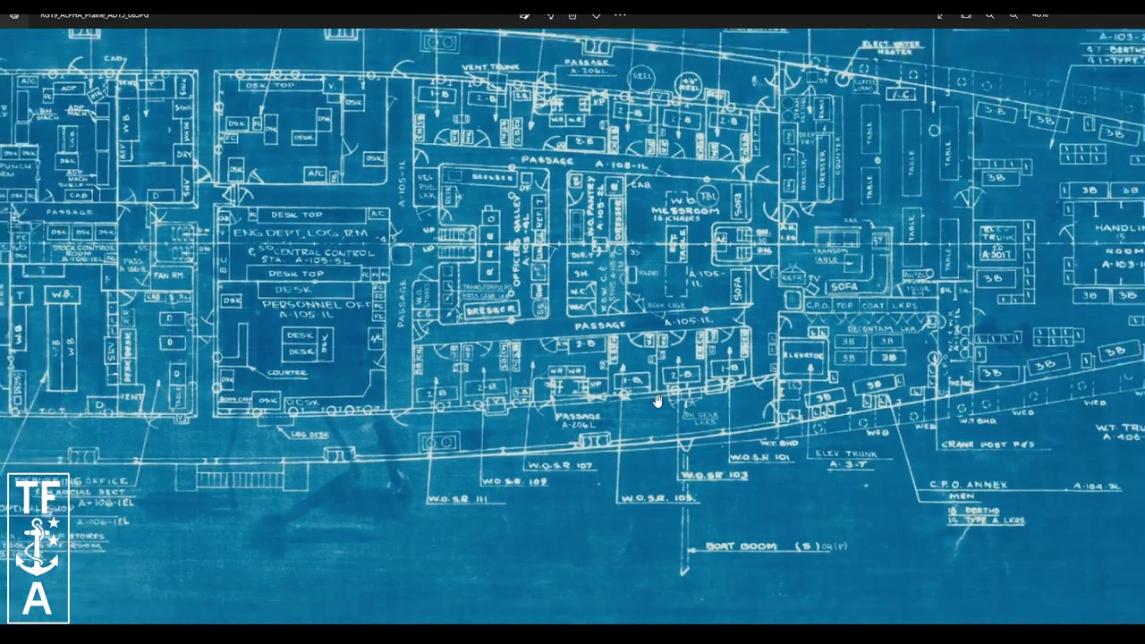
drag(656, 337, 971, 347)
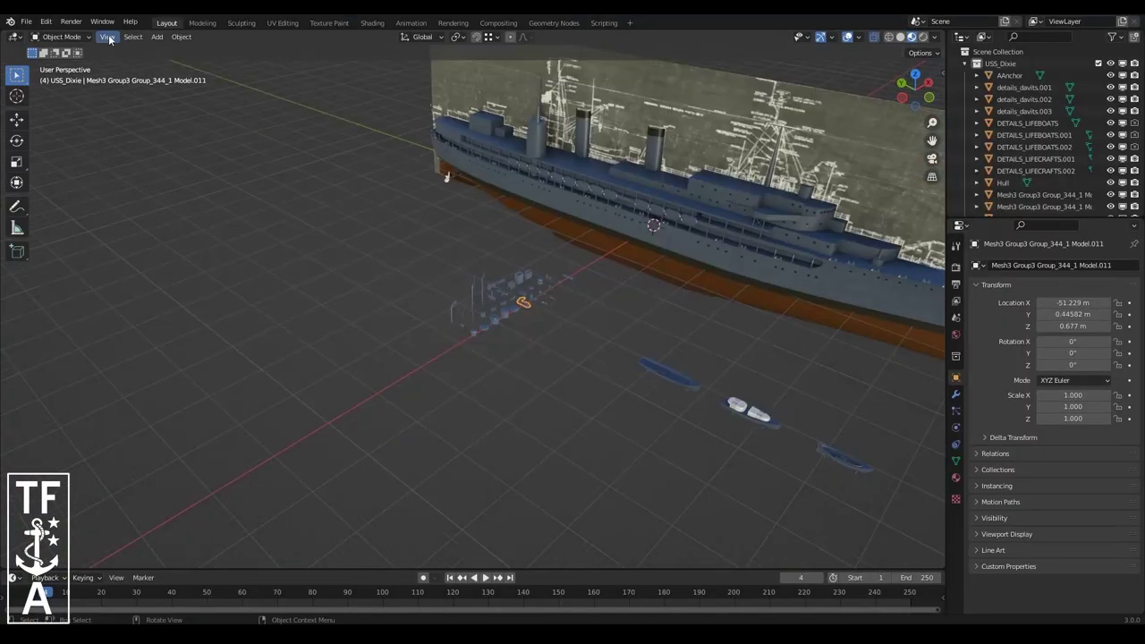
key(ctrl+KP_3)
- Place the winch copy near the bow, tilt it 1.8°, and lower it onto the deck
click(133, 228)
scroll(561, 297, up, 5)
scroll(561, 297, up, 3)
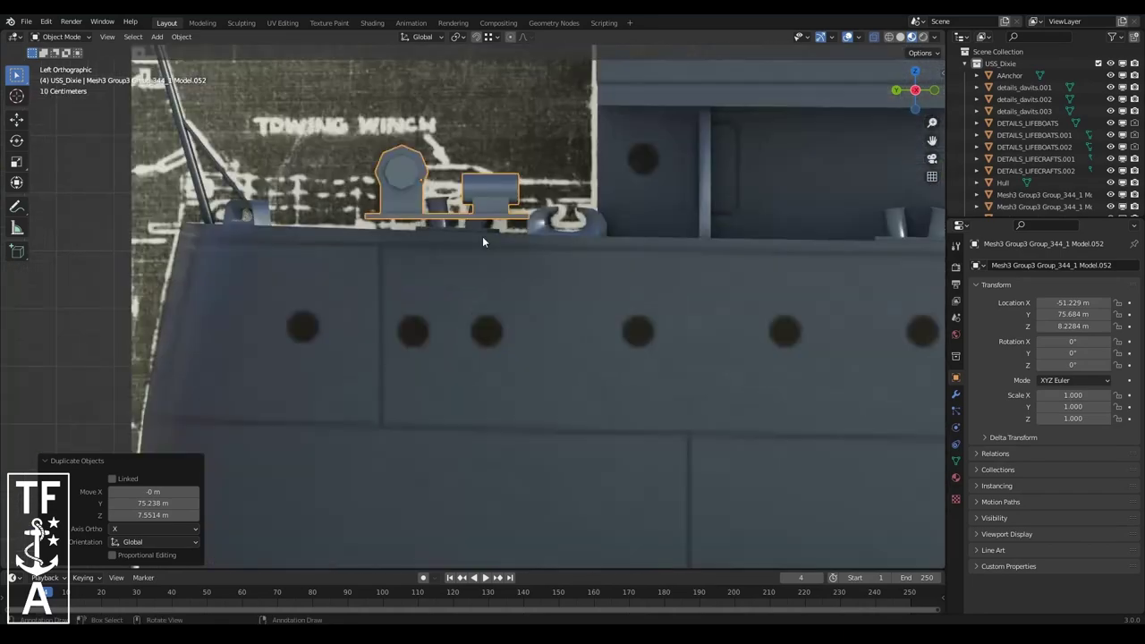
scroll(482, 236, up, 3)
key(r)
click(708, 254)
key(g)
key(z)
click(709, 258)
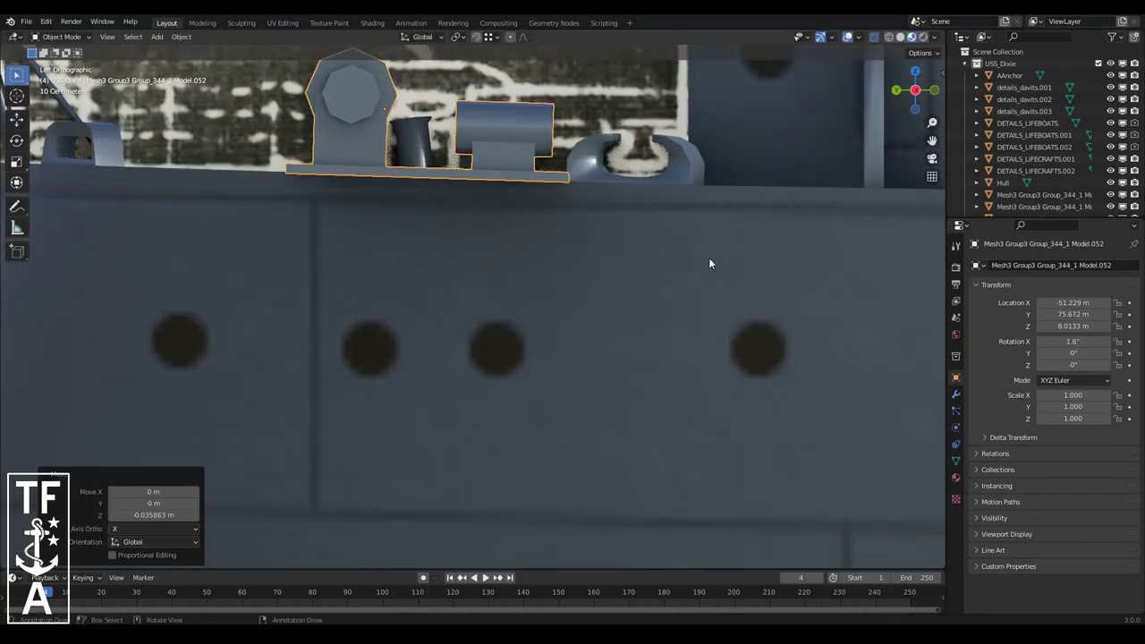
click(107, 37)
- In Top view, zero the winch's Location X and turn it 45° about Z
click(316, 186)
key(BackSpace)
key(KP_Decimal)
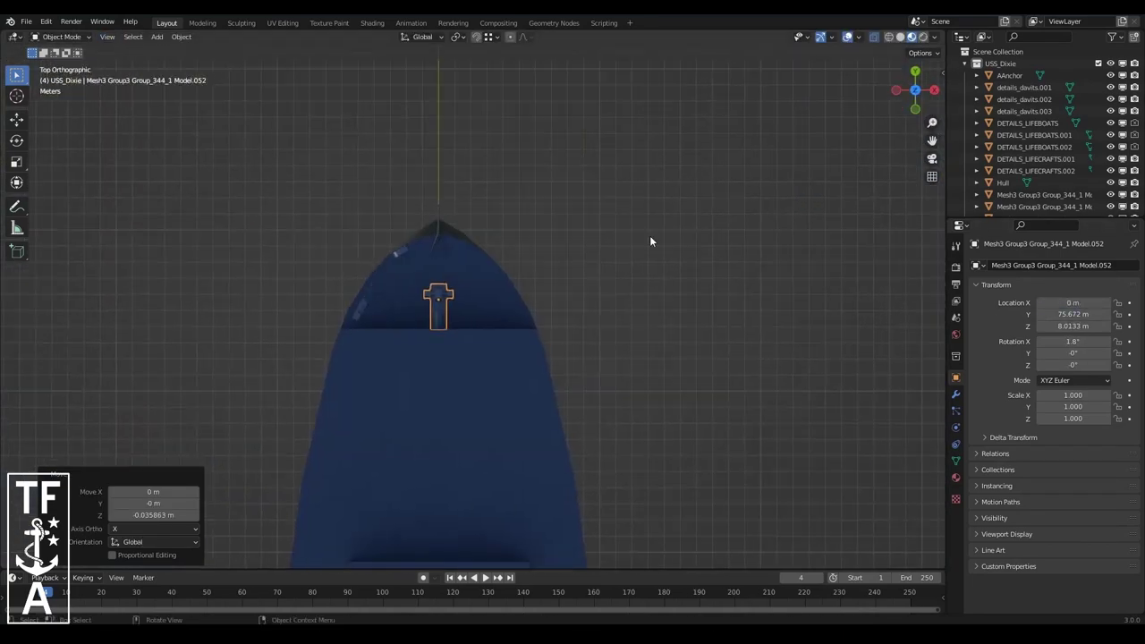
scroll(650, 235, up, 5)
key(r)
text(-4)
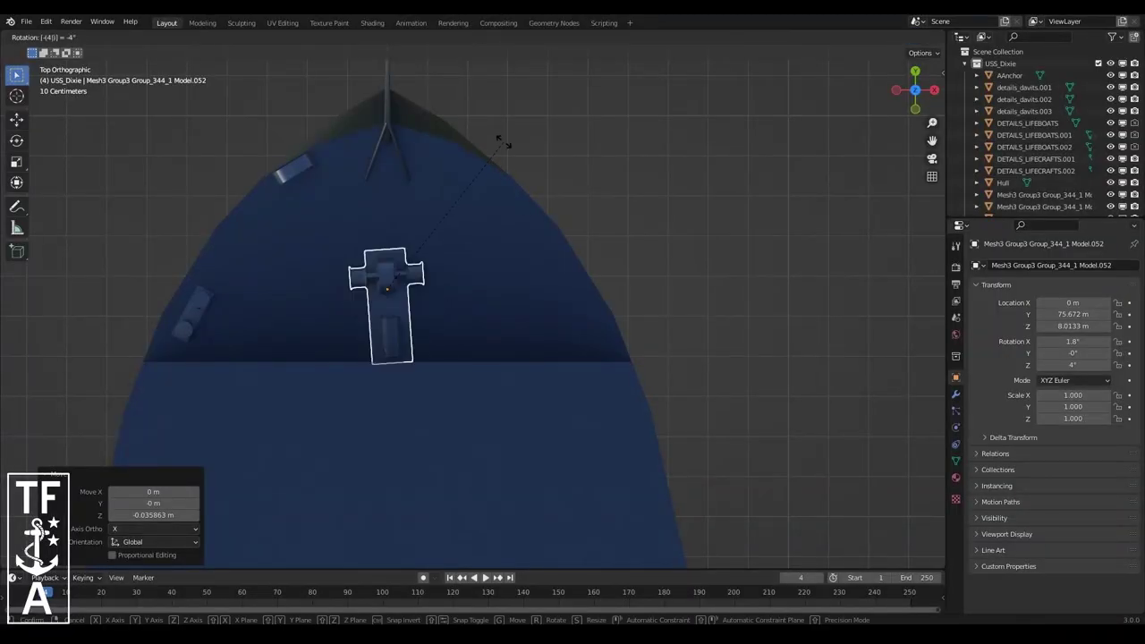
key(5)
key(Return)
key(g)
click(689, 224)
- Return to a side view and check the bow against the blueprint
click(107, 36)
click(268, 286)
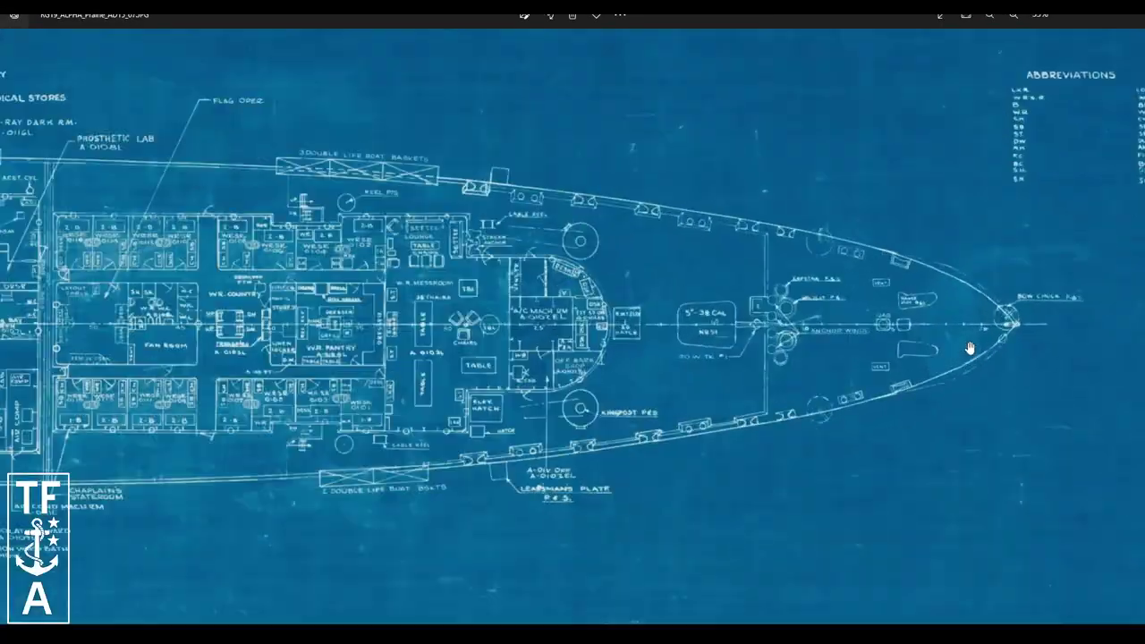
scroll(970, 348, up, 2)
drag(970, 348, 743, 319)
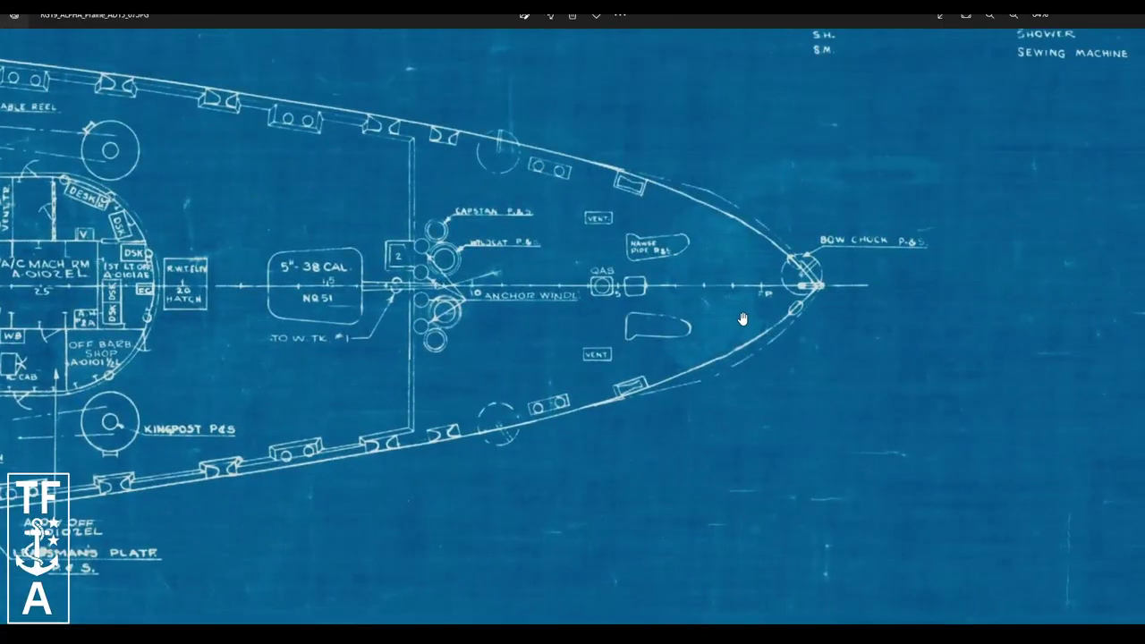
click(98, 592)
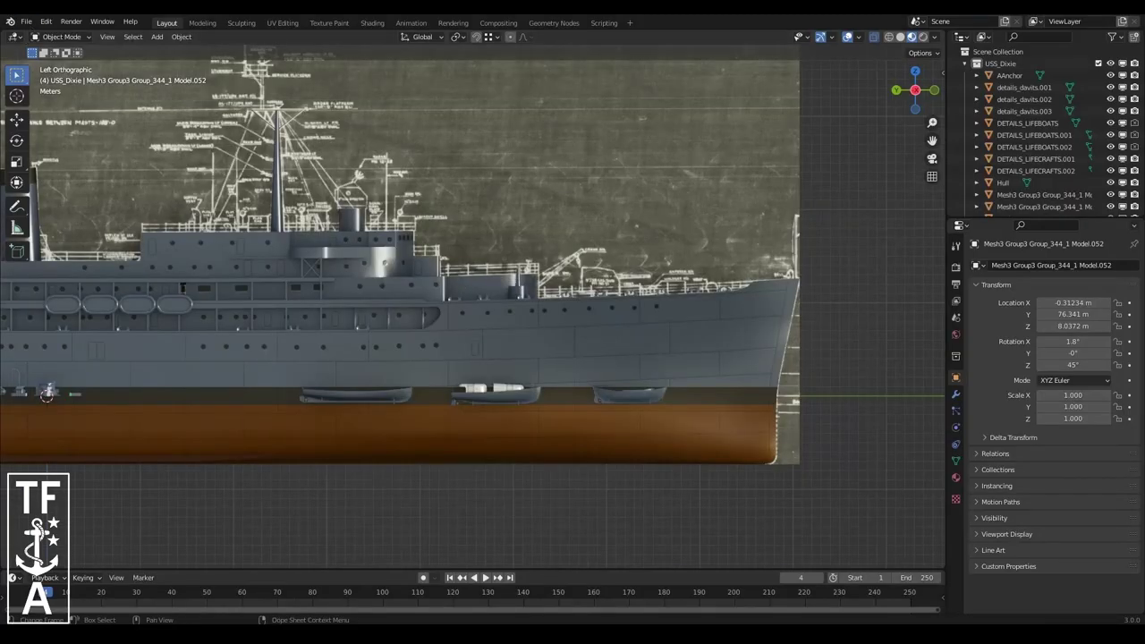
- Select DETAILS_LIFEBOATS in the USS_Dixie model and place a duplicate above the deck
click(170, 589)
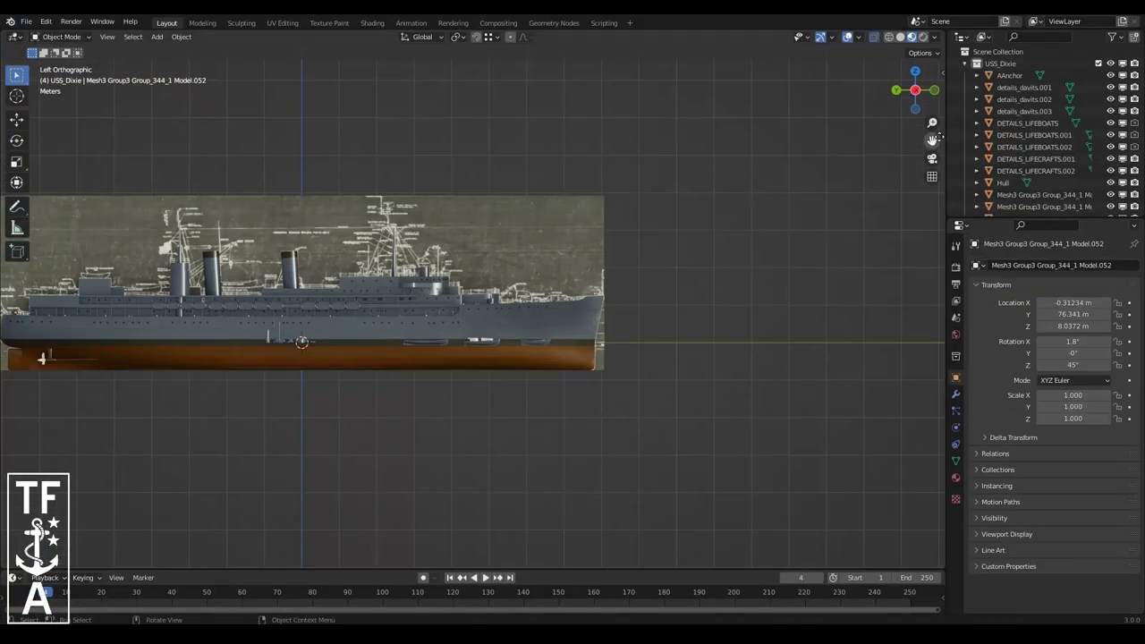
scroll(439, 298, up, 5)
scroll(438, 298, down, 3)
click(774, 368)
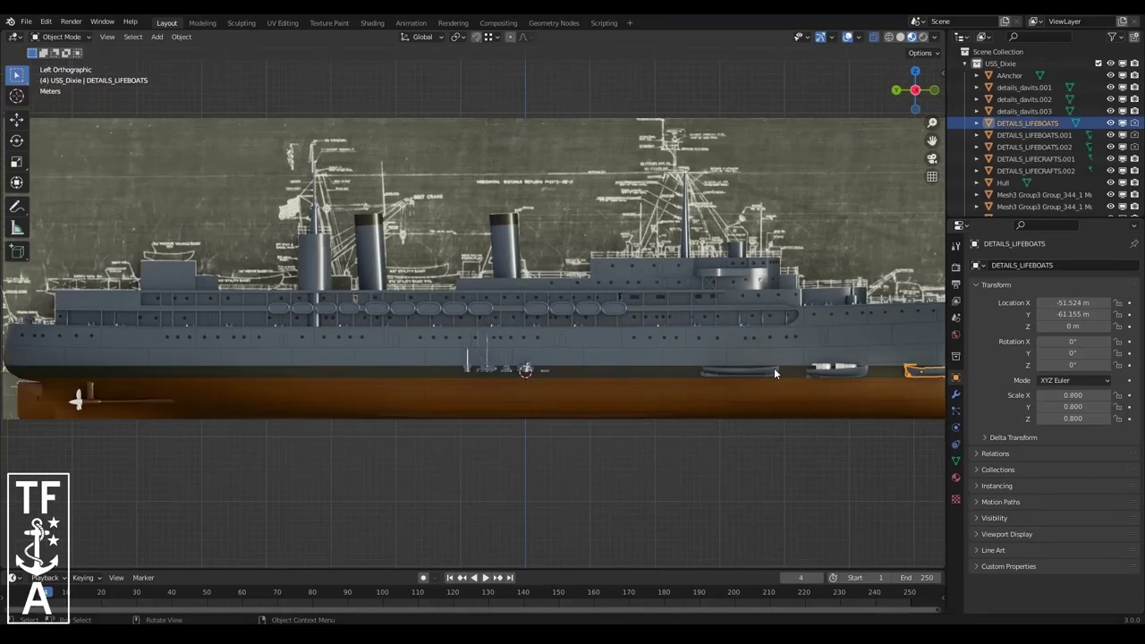
scroll(379, 273, up, 2)
scroll(458, 305, down, 2)
click(405, 295)
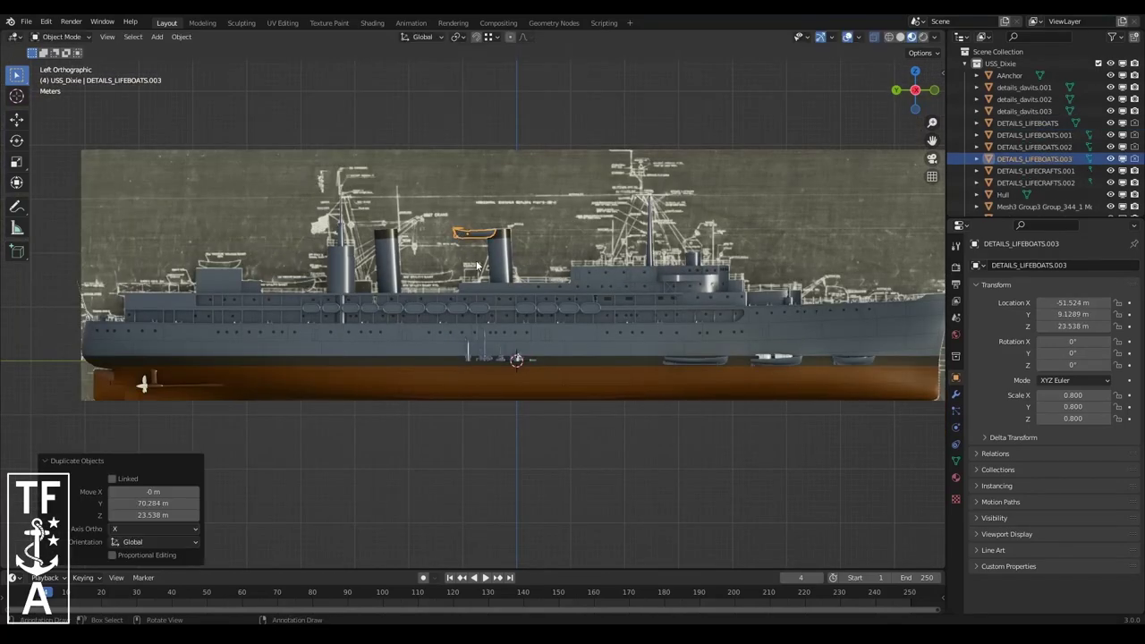
- Undo the extra lifeboat copies DETAILS_LIFEBOATS.003 and DETAILS_LIFEBOATS.004 with Ctrl+Z
scroll(406, 295, up, 3)
scroll(405, 296, up, 1)
scroll(700, 443, down, 2)
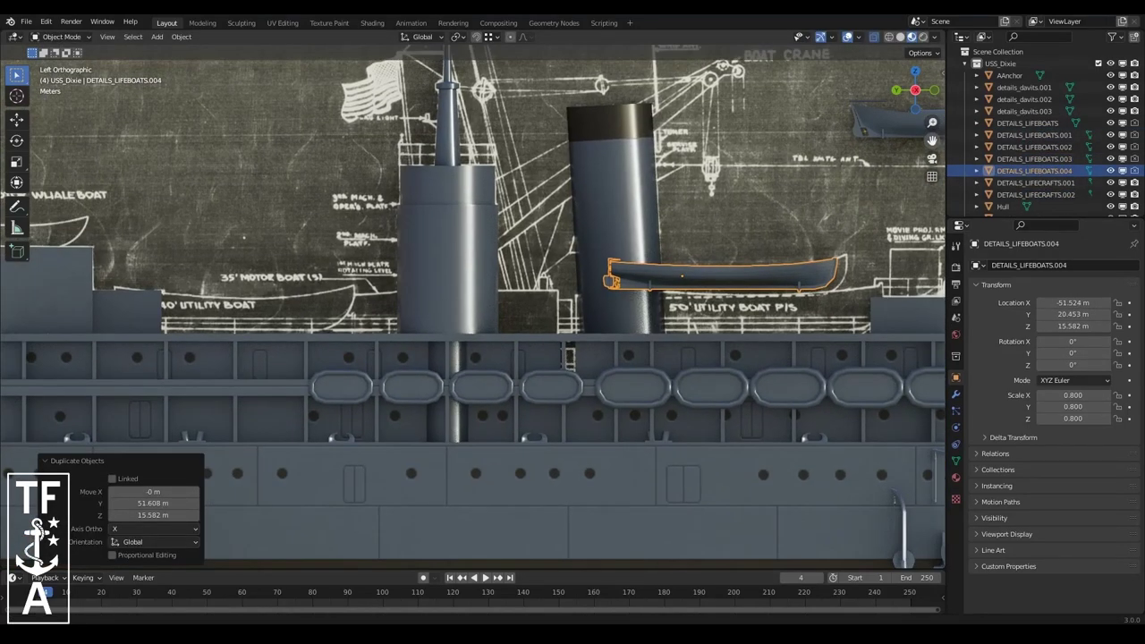
scroll(700, 443, down, 3)
scroll(700, 443, down, 3)
scroll(699, 443, down, 3)
key(ctrl+z)
key(ctrl+z)
- Orbit in close to the bow and select a deck fitting there
middle_drag(700, 443, 825, 143)
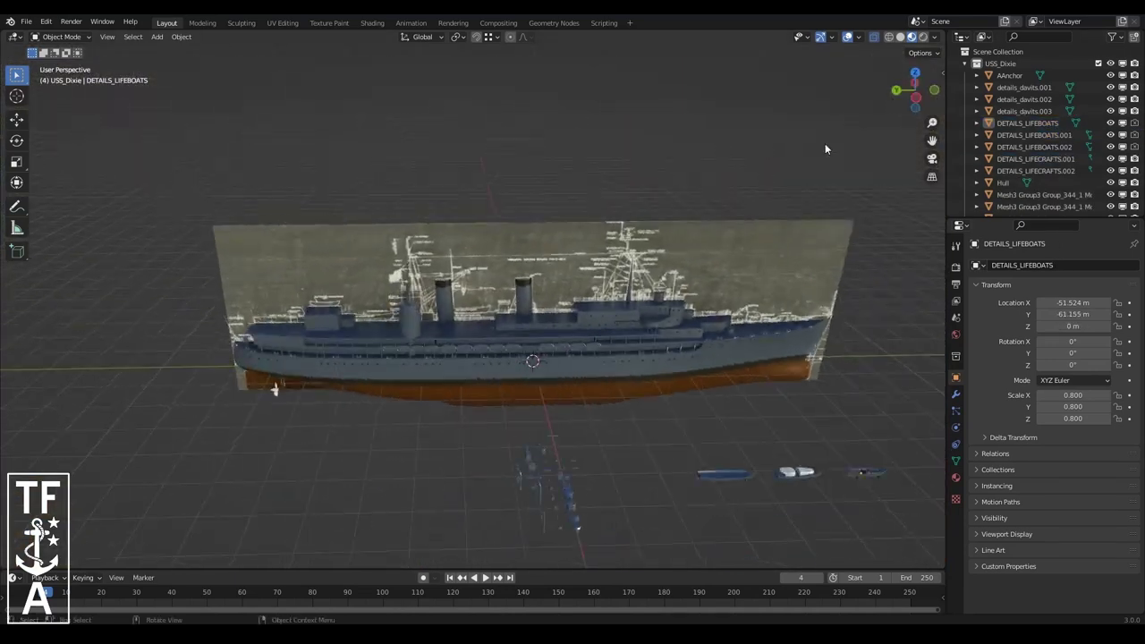
scroll(646, 354, up, 5)
middle_drag(647, 354, 922, 145)
scroll(922, 145, up, 2)
click(828, 249)
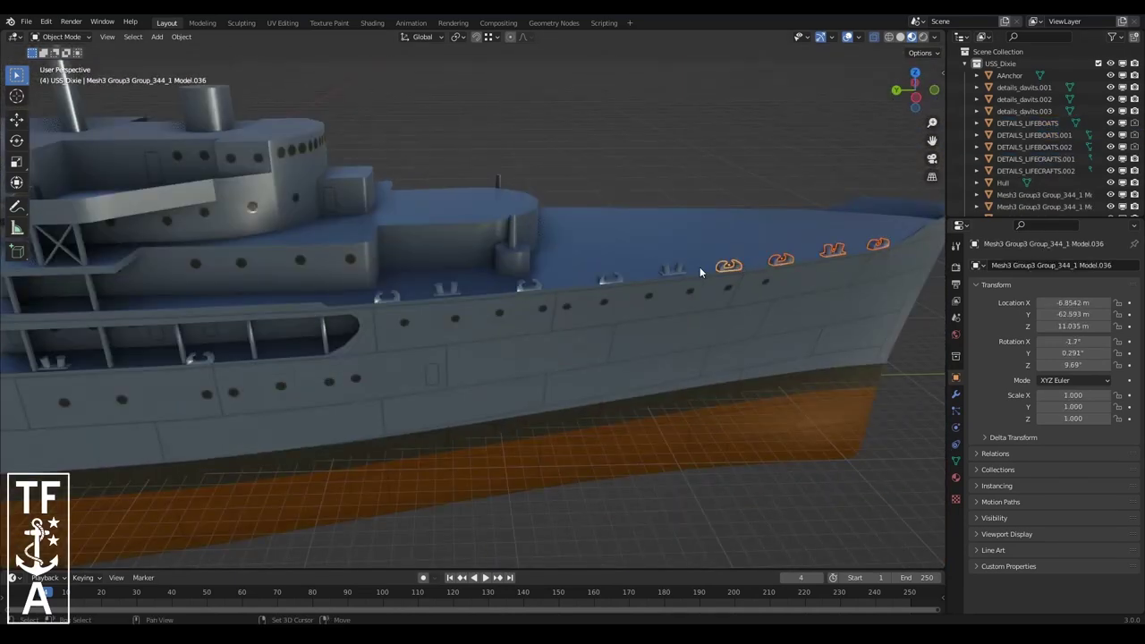
- Select the range of deck fitting objects in the Outliner, keeping a fitting active
shift+click(1056, 134)
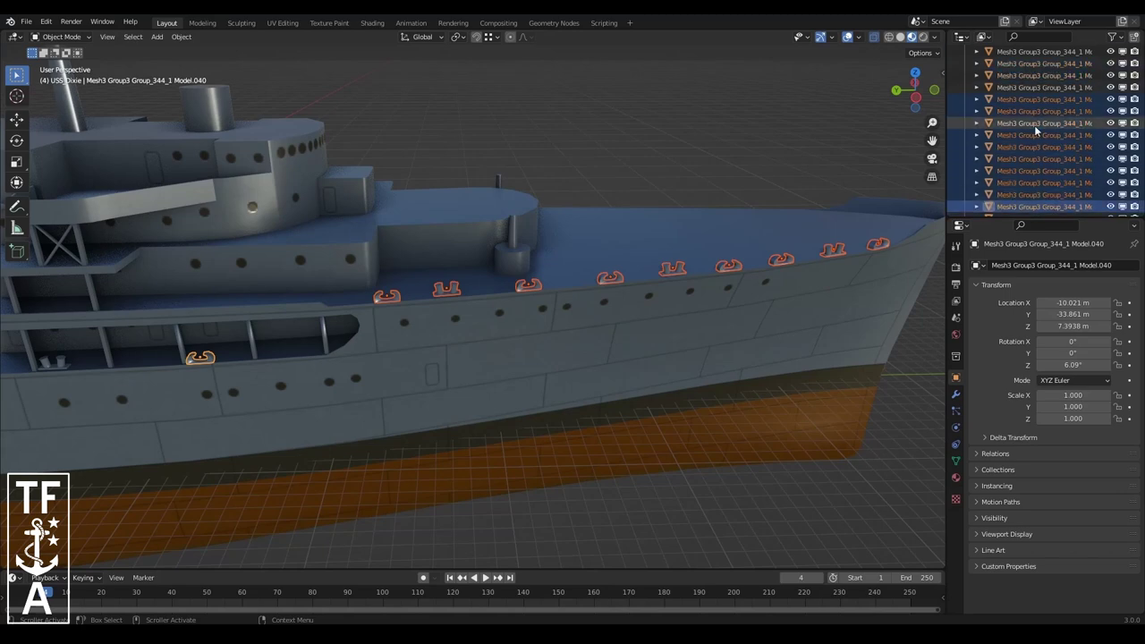
scroll(678, 252, down, 8)
scroll(687, 501, up, 3)
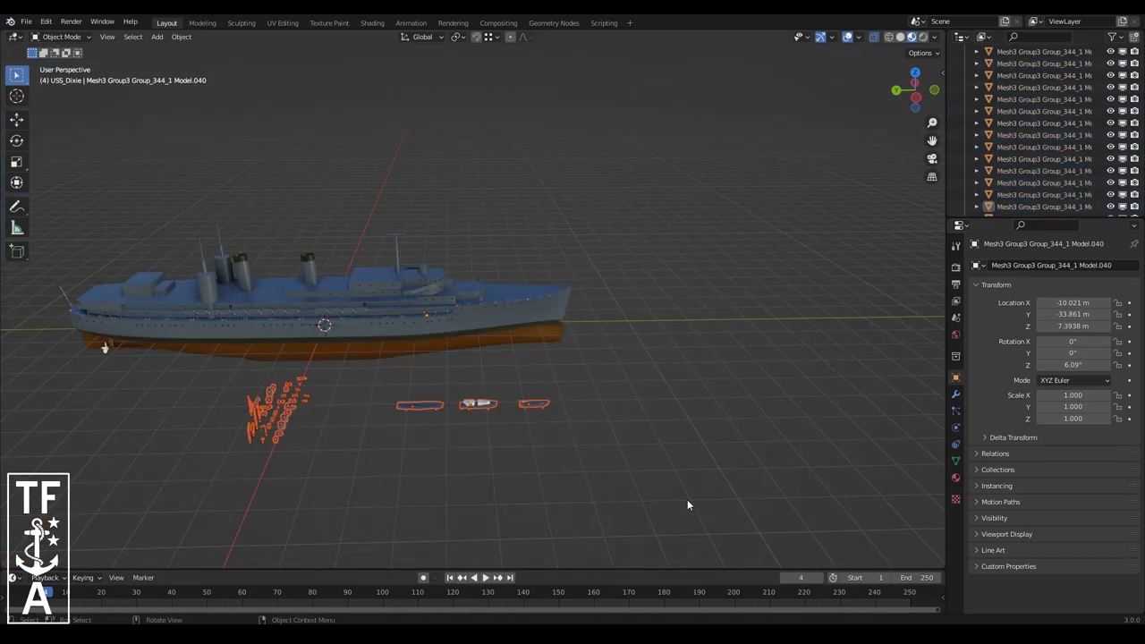
scroll(1072, 106, down, 3)
shift+click(1055, 84)
scroll(283, 322, up, 4)
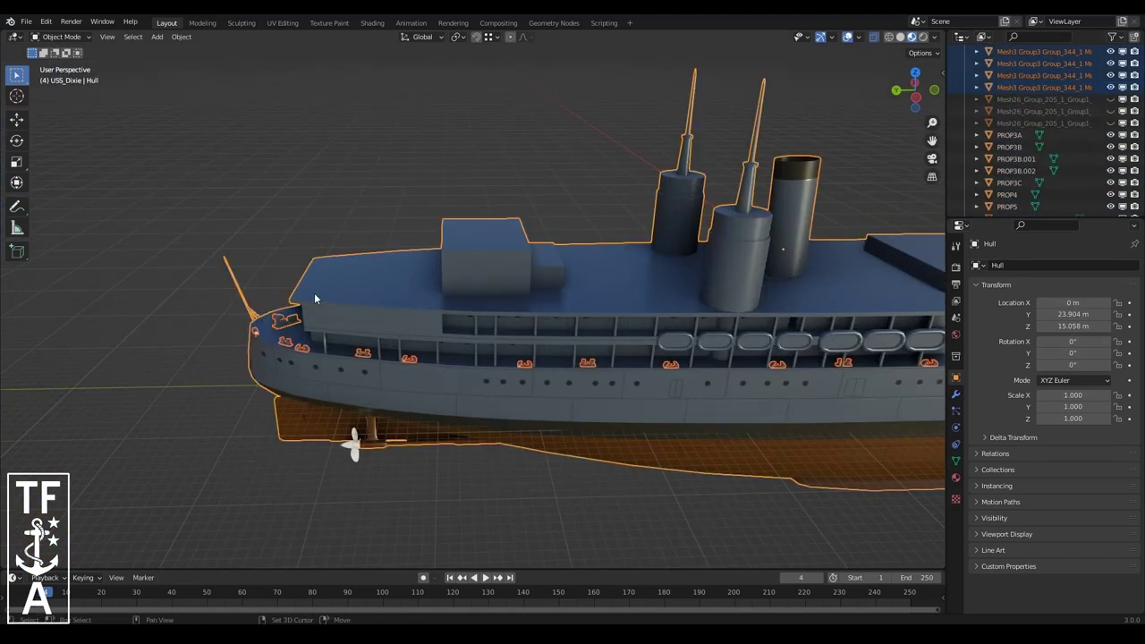
click(444, 255)
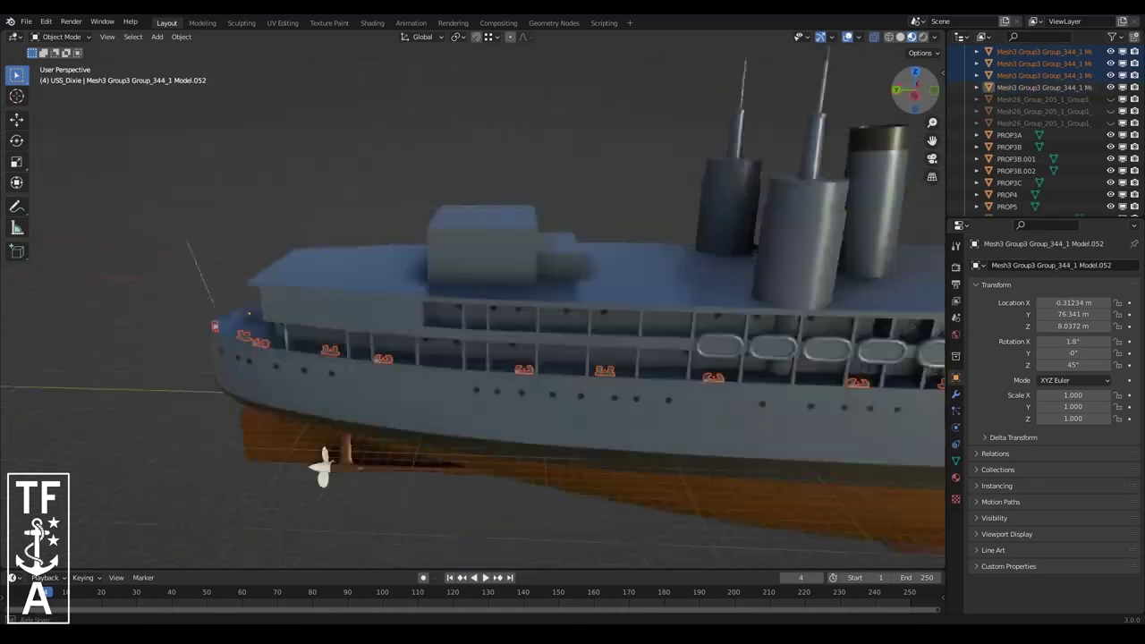
mouse_move(444, 255)
middle_down()
mouse_move(340, 316)
mouse_move(814, 249)
middle_up()
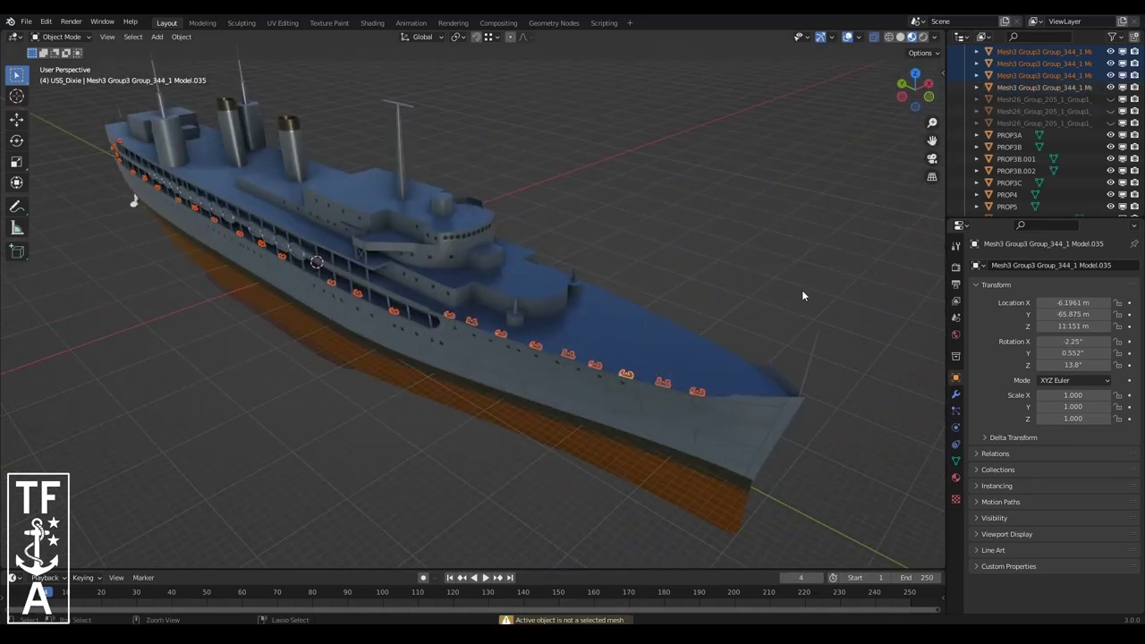
- Create linked duplicates of the fittings and mirror them across global X
click(182, 37)
click(212, 140)
click(182, 36)
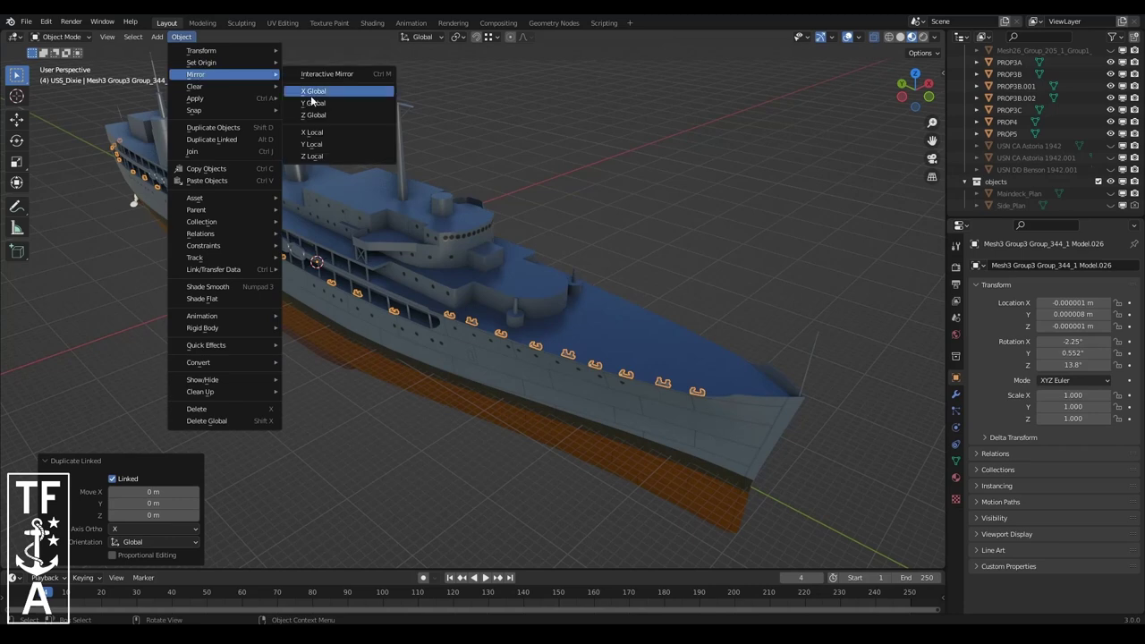
click(311, 101)
middle_drag(312, 101, 707, 391)
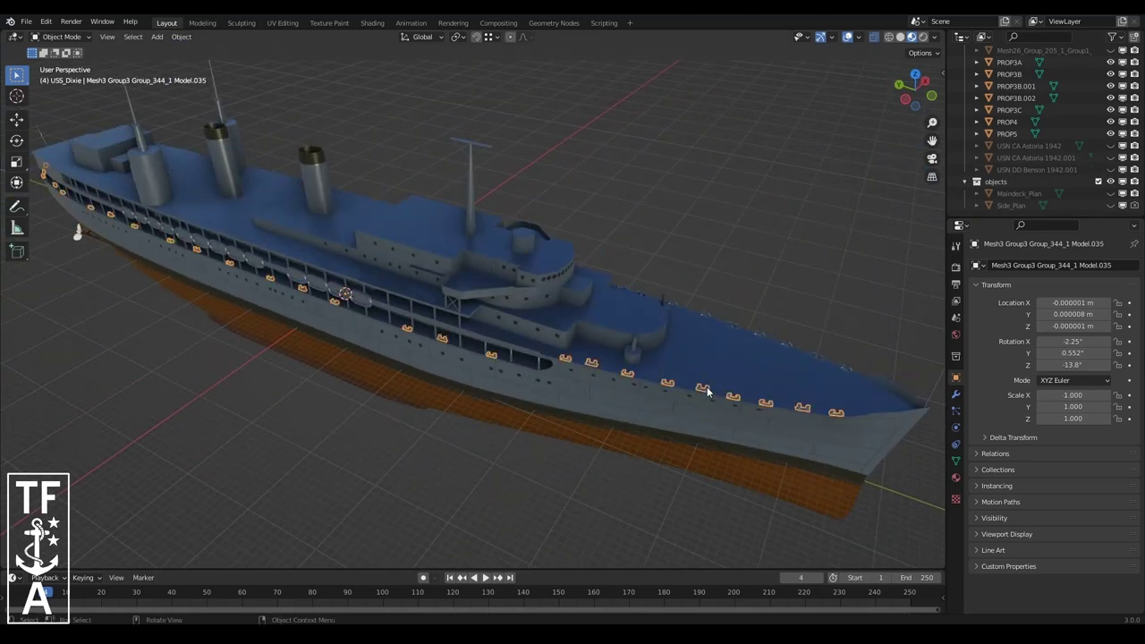
- Move the selected fittings into a new collection named DETAILS
ctrl+click(1034, 182)
right_click(590, 331)
click(596, 369)
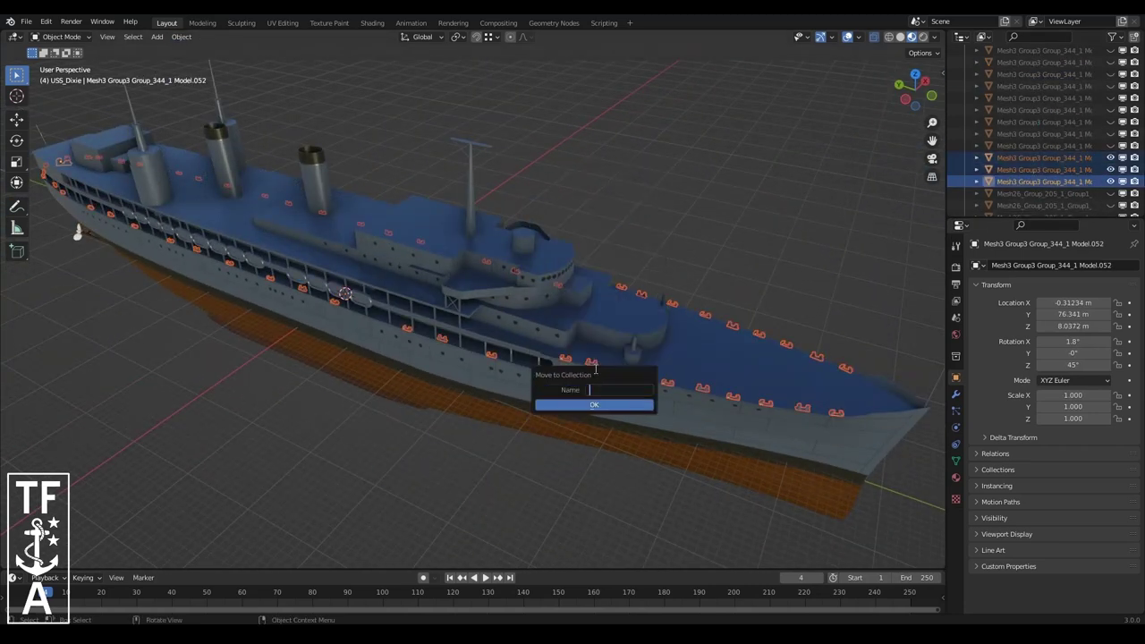
text(DETAILS)
key(Return)
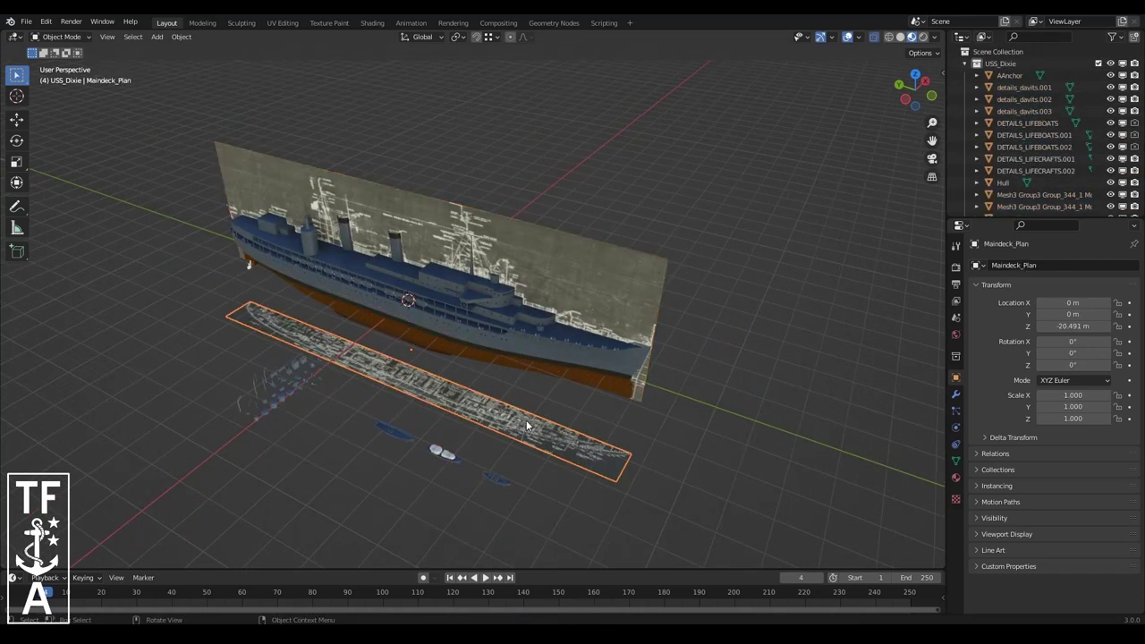
- Move the davits and lifeboats to Scene Collection and PROP3B.001 into USS_Dixie
mouse_move(191, 325)
mouse_down()
mouse_move(346, 435)
mouse_move(524, 524)
mouse_up()
key(m)
click(398, 455)
click(149, 252)
key(m)
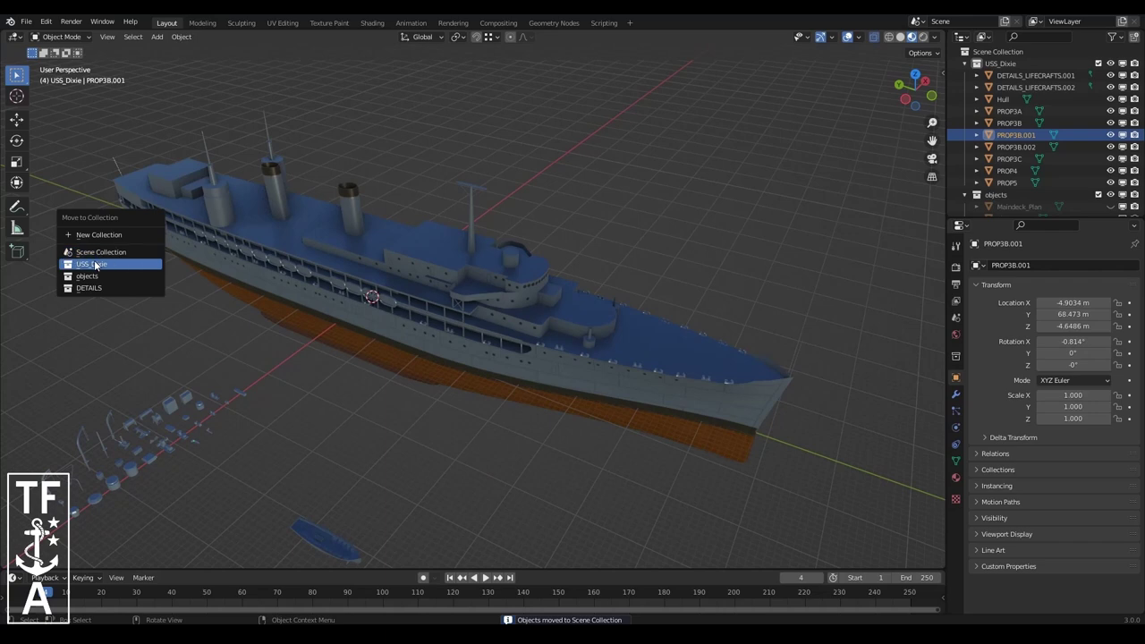
click(134, 263)
- Delete the spare PROP3A and PROP3B propellers, name the life-raft object, and delete the spare life-craft copy
mouse_move(912, 90)
mouse_down()
mouse_move(939, 112)
mouse_move(930, 85)
mouse_up()
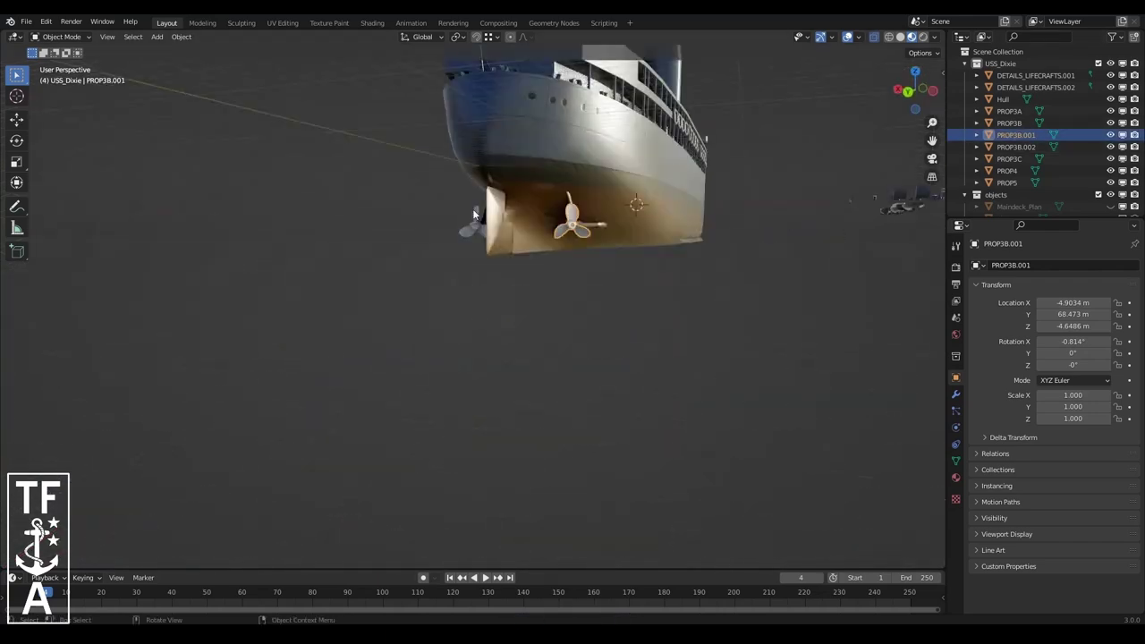
click(1020, 146)
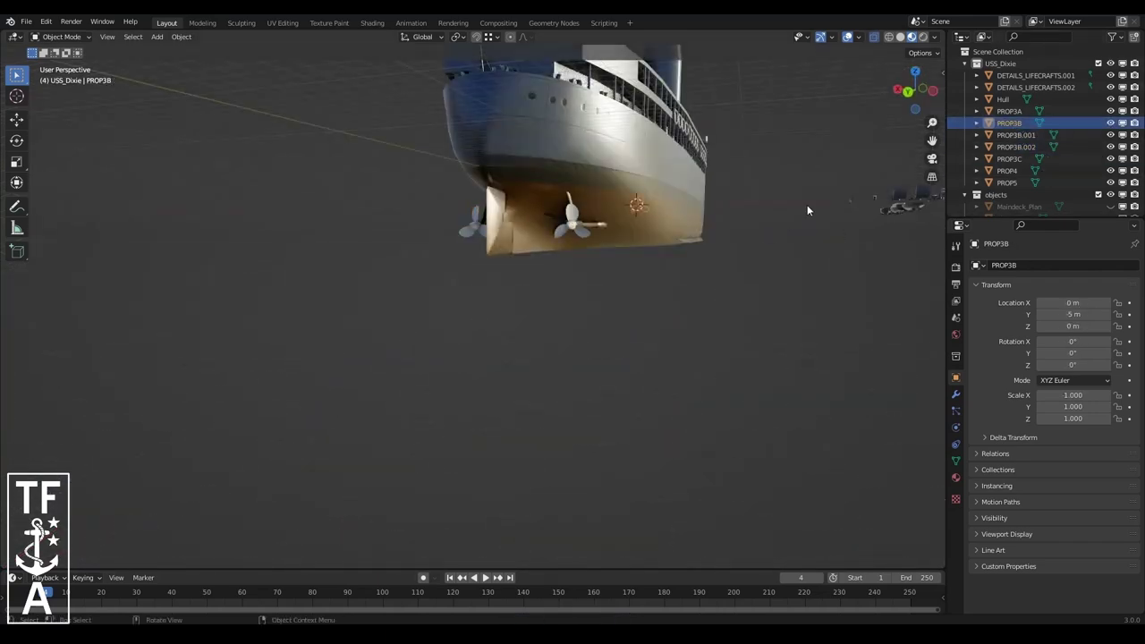
key(x)
click(1015, 123)
key(KP_Decimal)
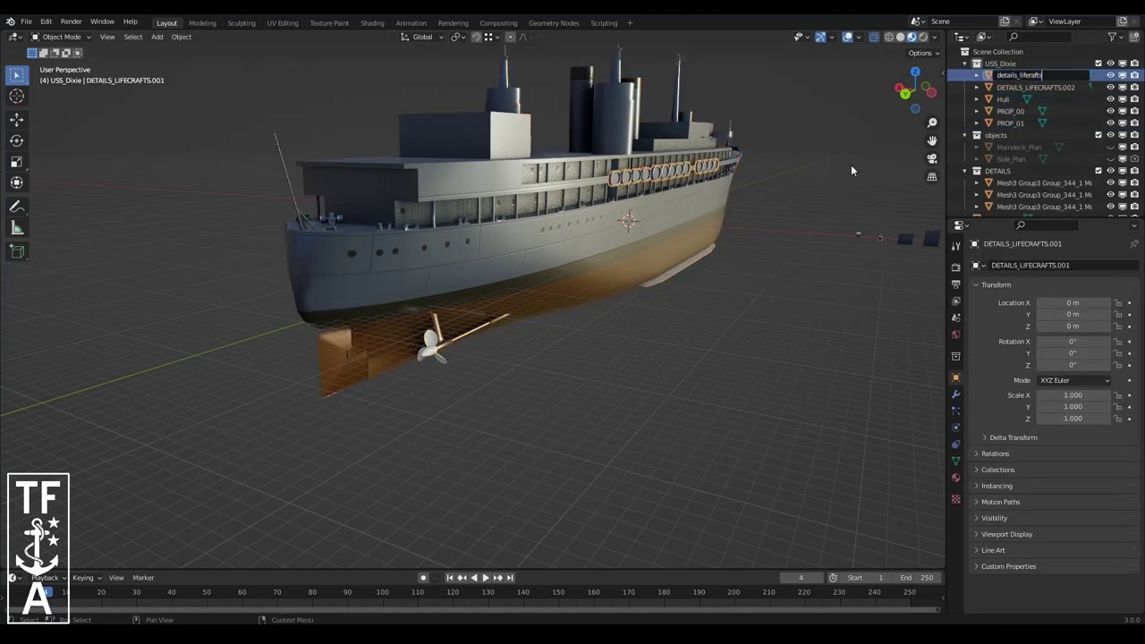
key(Return)
key(Delete)
- Rename the first mirrored fitting object to details_equipments
click(725, 306)
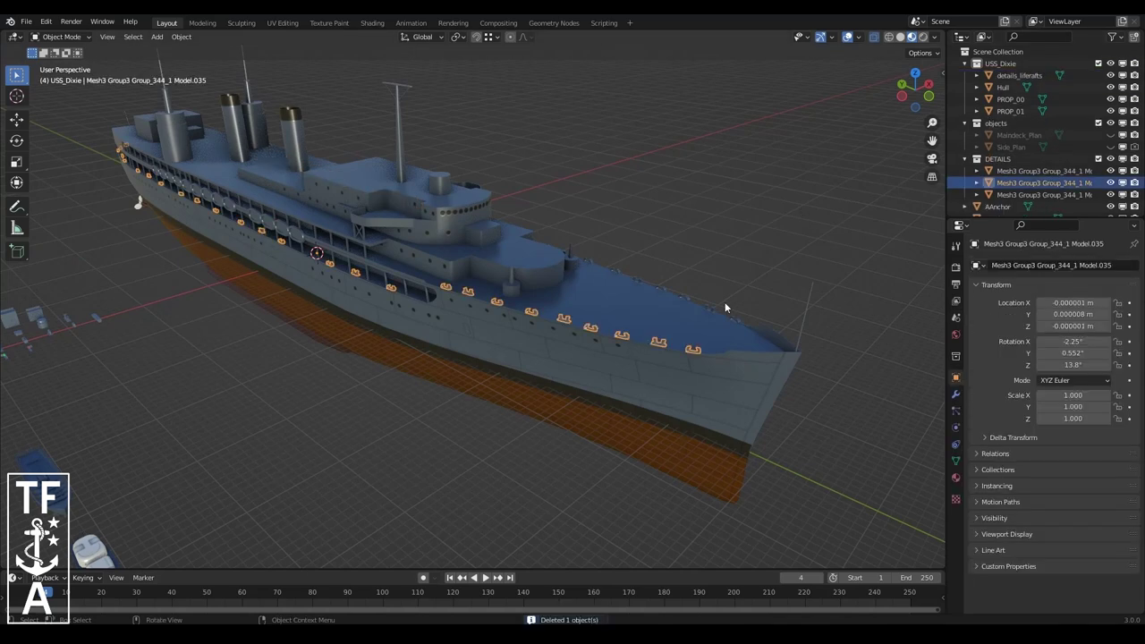
double_click(1032, 182)
scroll(1032, 185, down, 3)
text(details_equipment)
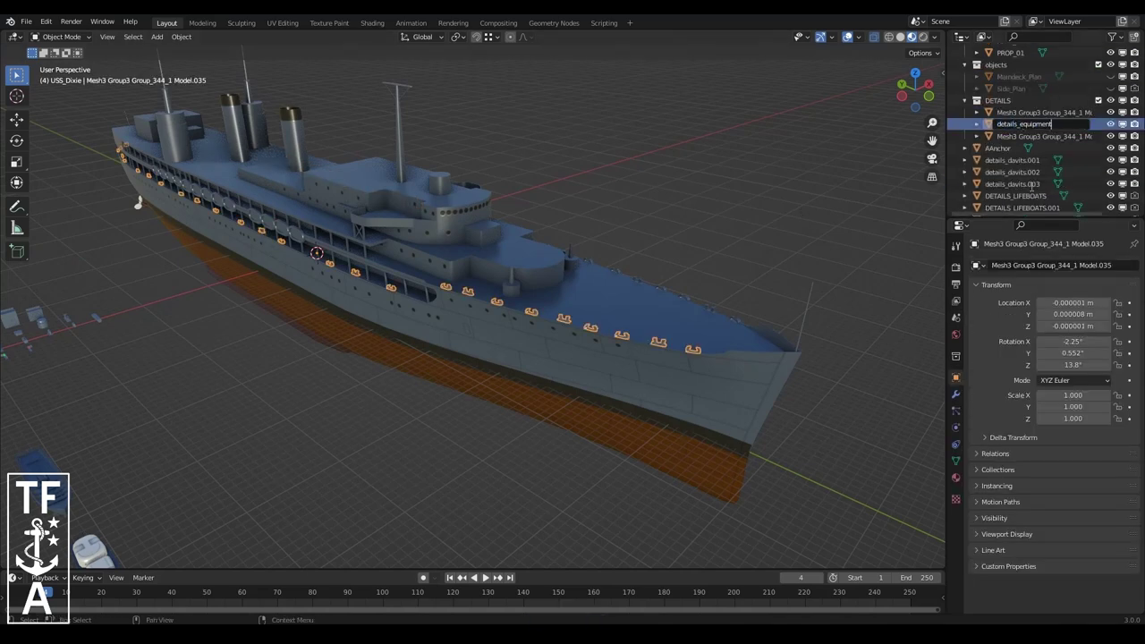
text(s)
key(Return)
scroll(1031, 184, up, 3)
- Rename the two fittings to details_equipments_01 and details_equipments_00
click(1029, 183)
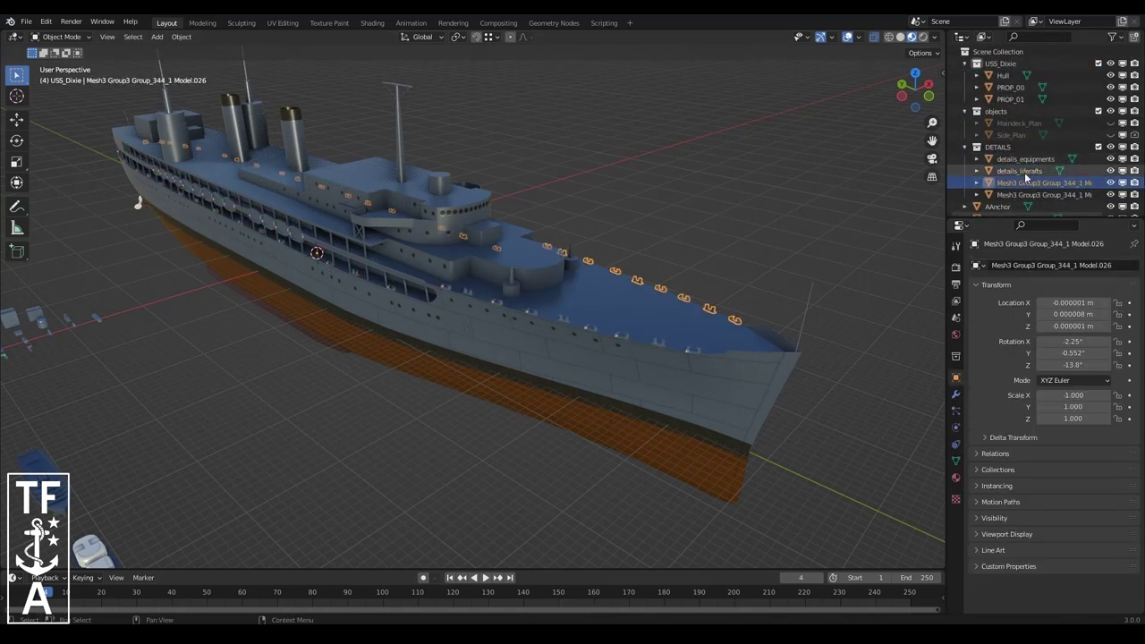
double_click(1032, 182)
scroll(1032, 184, down, 3)
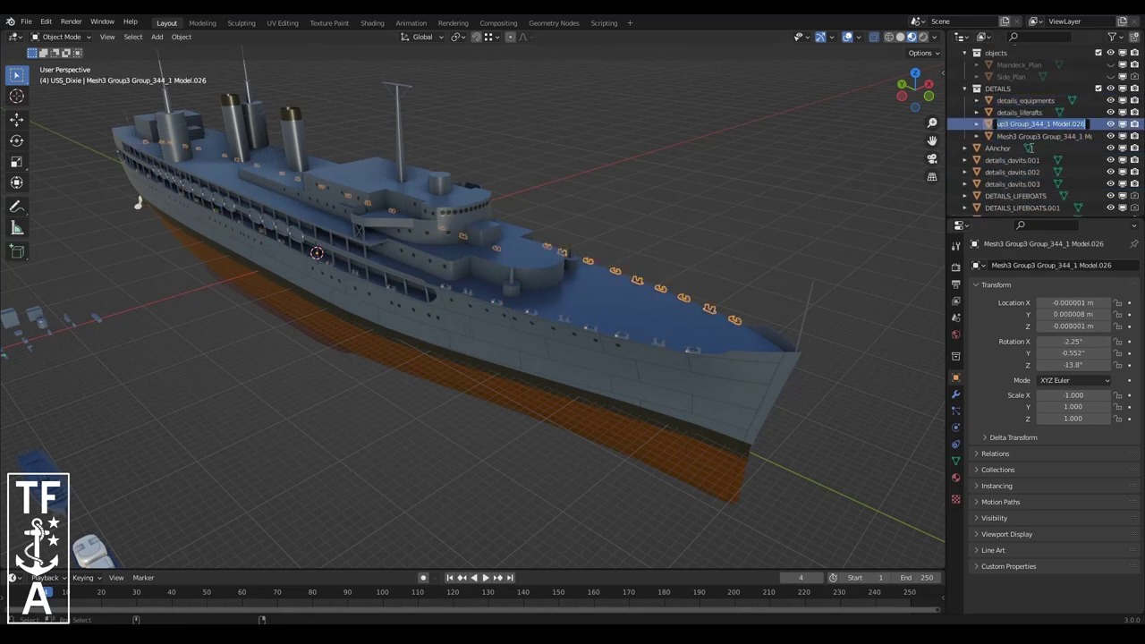
click(1043, 124)
text(details_equipments_01)
key(Return)
scroll(1061, 125, up, 1)
double_click(1060, 124)
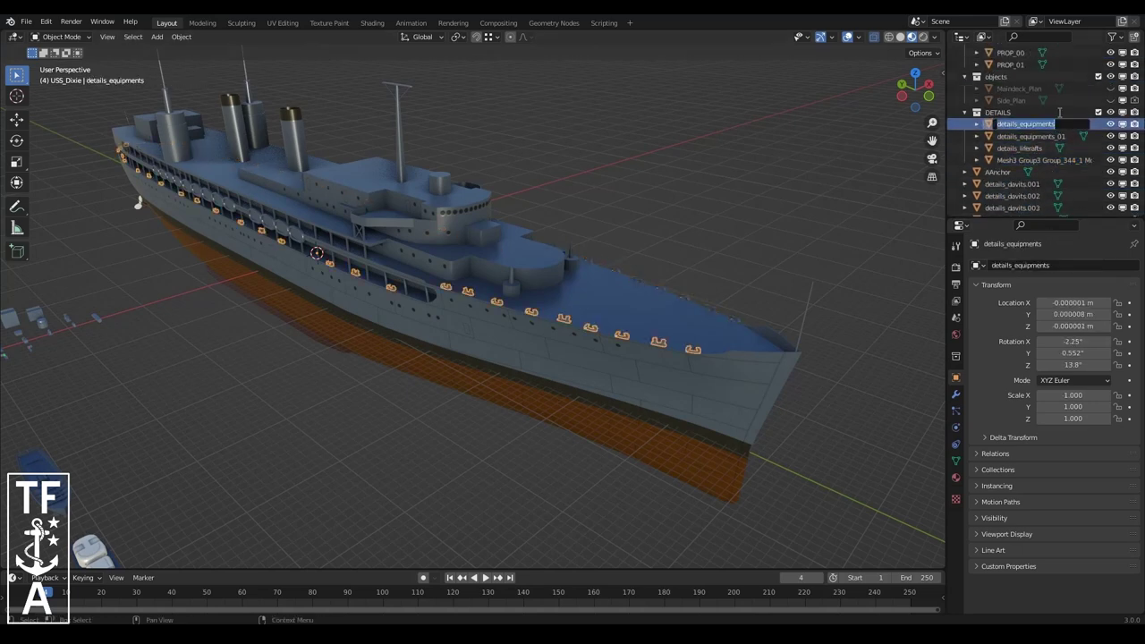
text(_0)
key(Return)
scroll(1063, 125, down, 2)
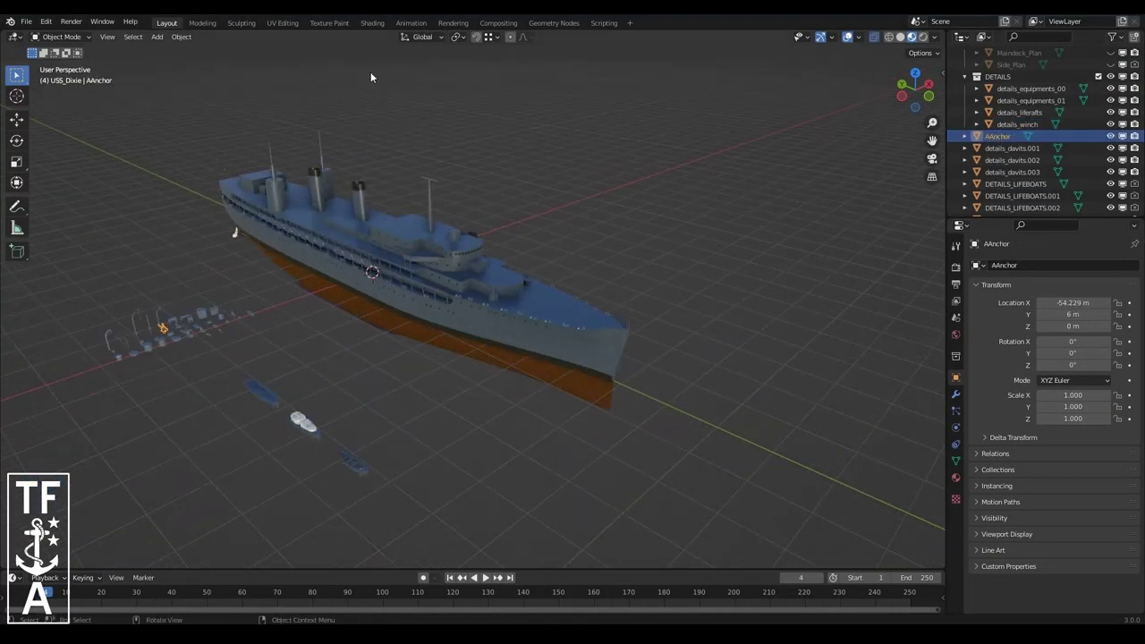
- Duplicate the AAnchor object and rotate the copy to match the drawn anchor
scroll(1045, 159, down, 2)
click(1002, 159)
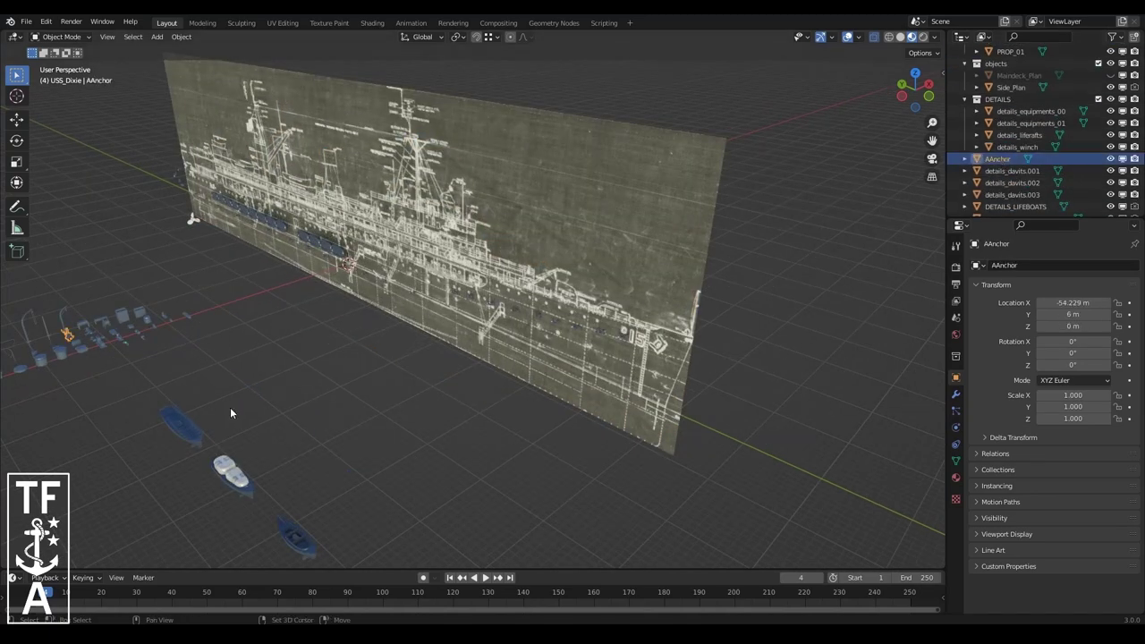
key(shift+d)
click(106, 36)
scroll(713, 294, up, 5)
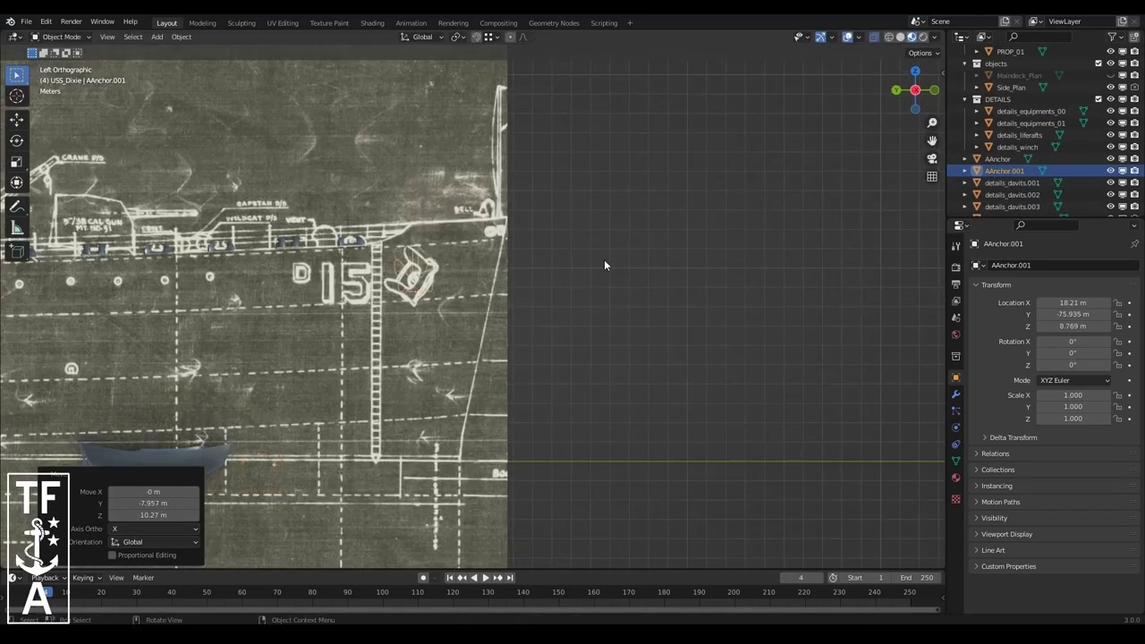
scroll(605, 263, up, 3)
key(g)
click(693, 260)
key(r)
click(691, 245)
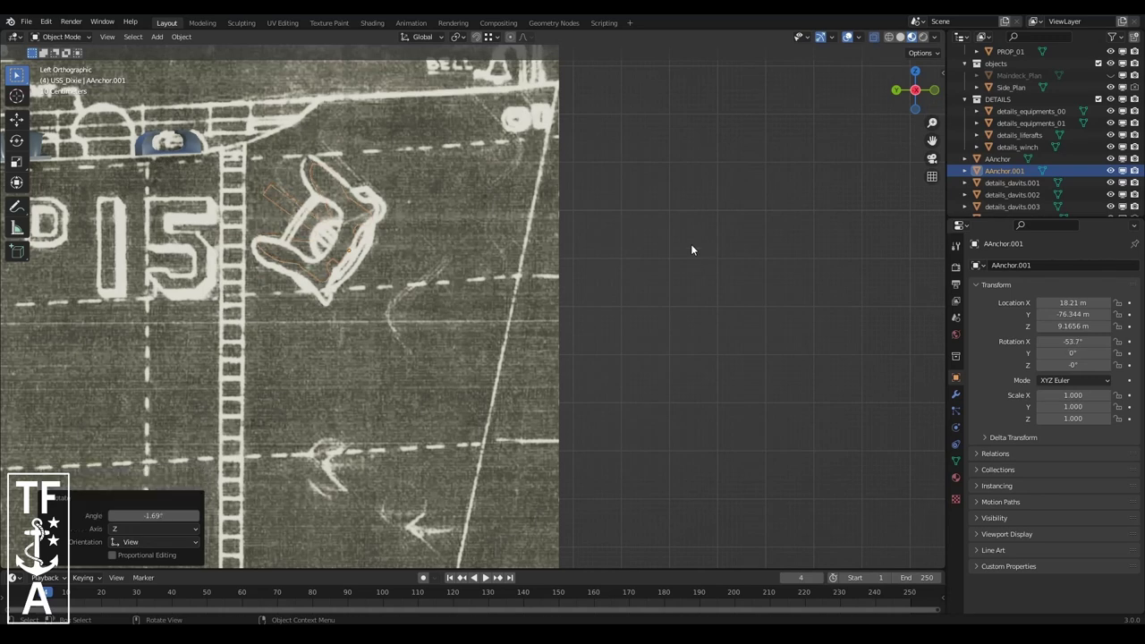
- Place the anchor copy over the drawn anchor and scale it to 1.25
key(Escape)
key(g)
click(680, 268)
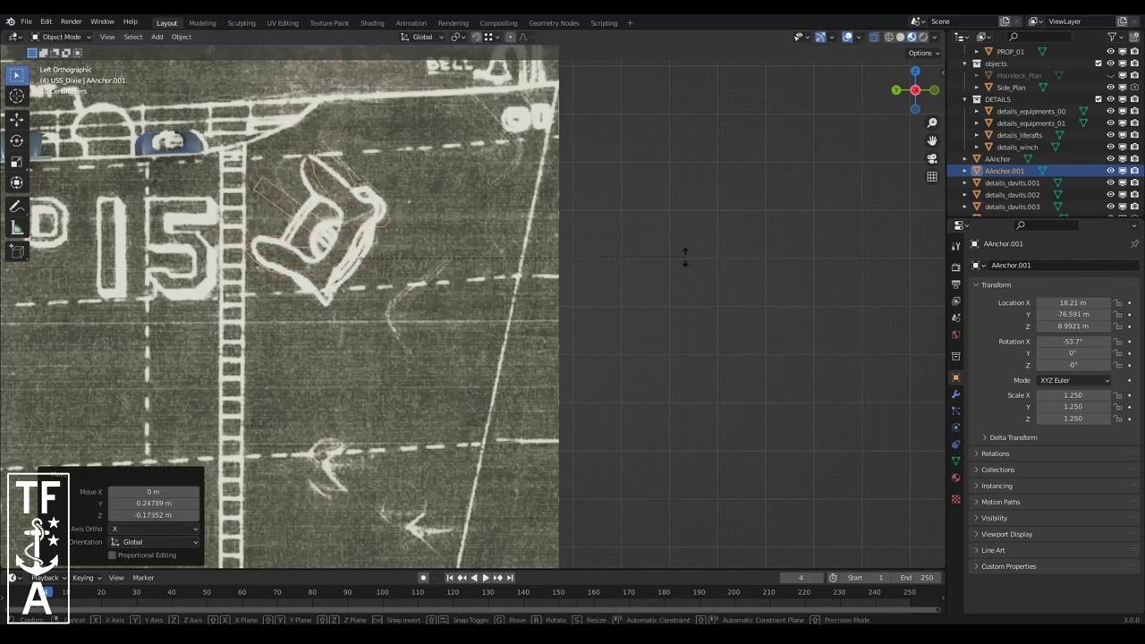
key(g)
click(685, 251)
scroll(685, 251, down, 2)
scroll(1095, 76, up, 2)
middle_drag(581, 296, 430, 322)
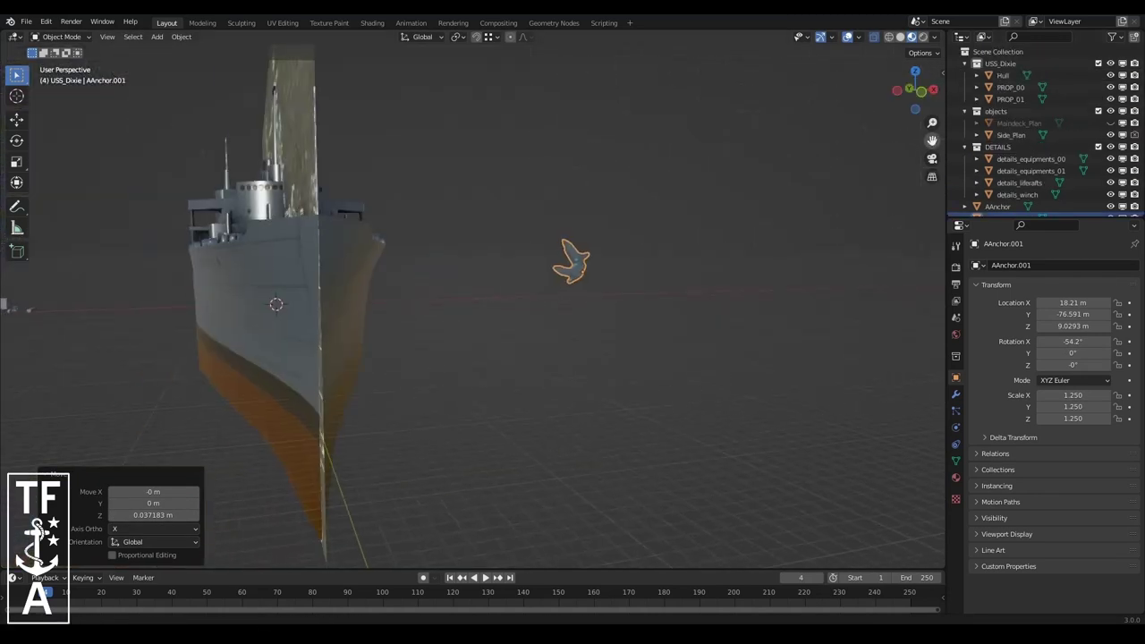
- Push the anchor along X against the bow hull and rotate it to −51.2°, 4.68°, −11.6°
key(g)
key(x)
click(380, 331)
scroll(465, 250, up, 6)
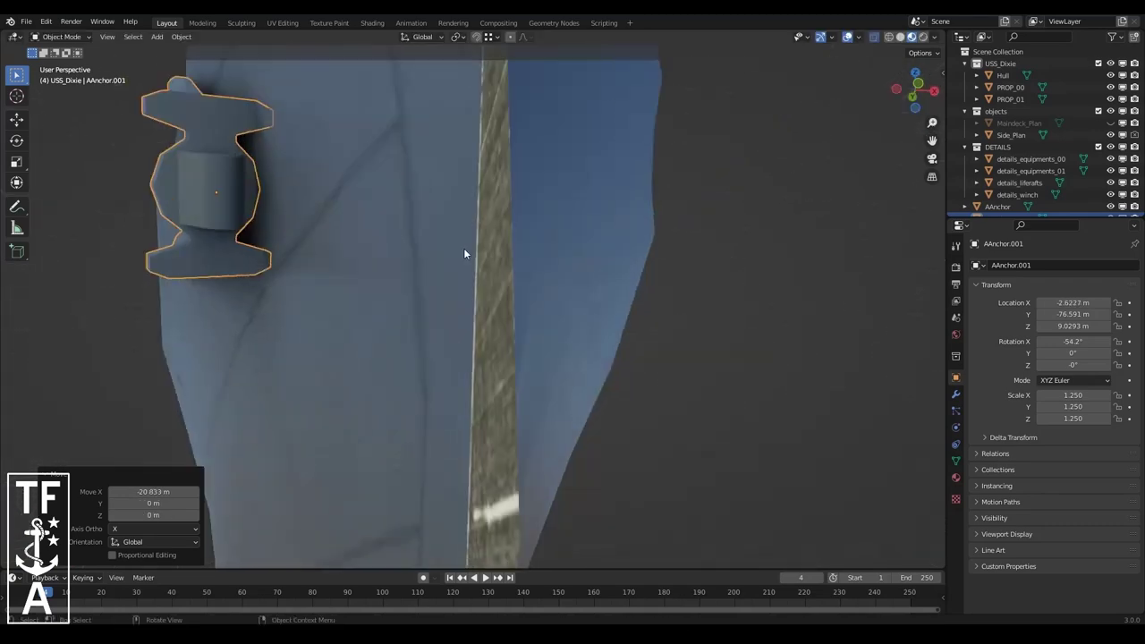
key(g)
key(x)
key(Escape)
key(r)
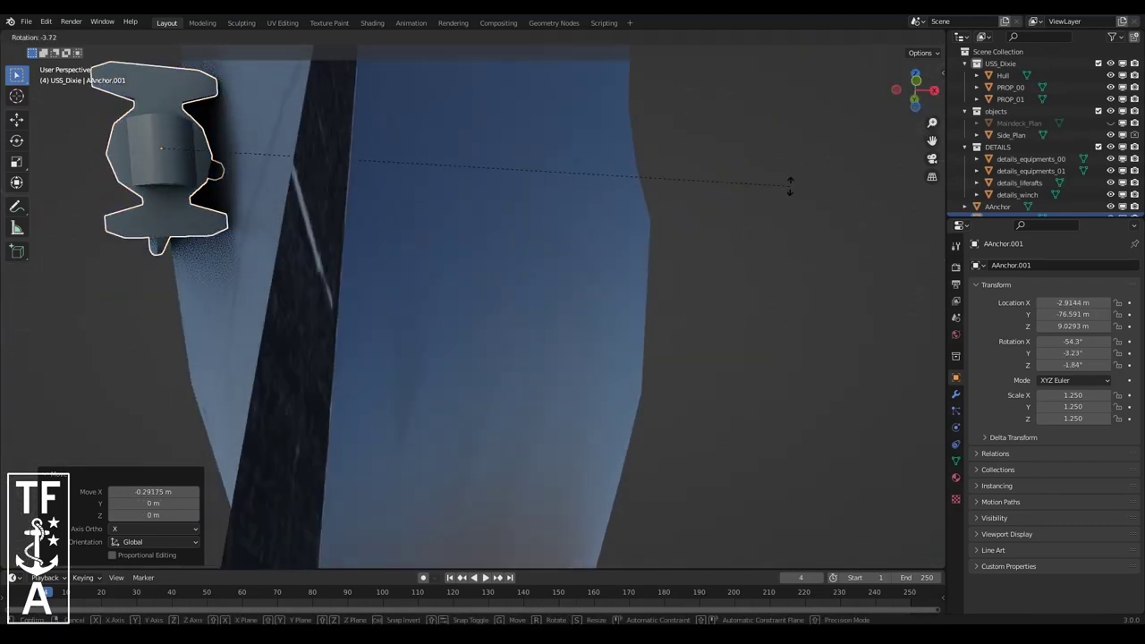
click(790, 182)
mouse_move(790, 182)
middle_down()
mouse_move(935, 121)
mouse_move(897, 424)
middle_up()
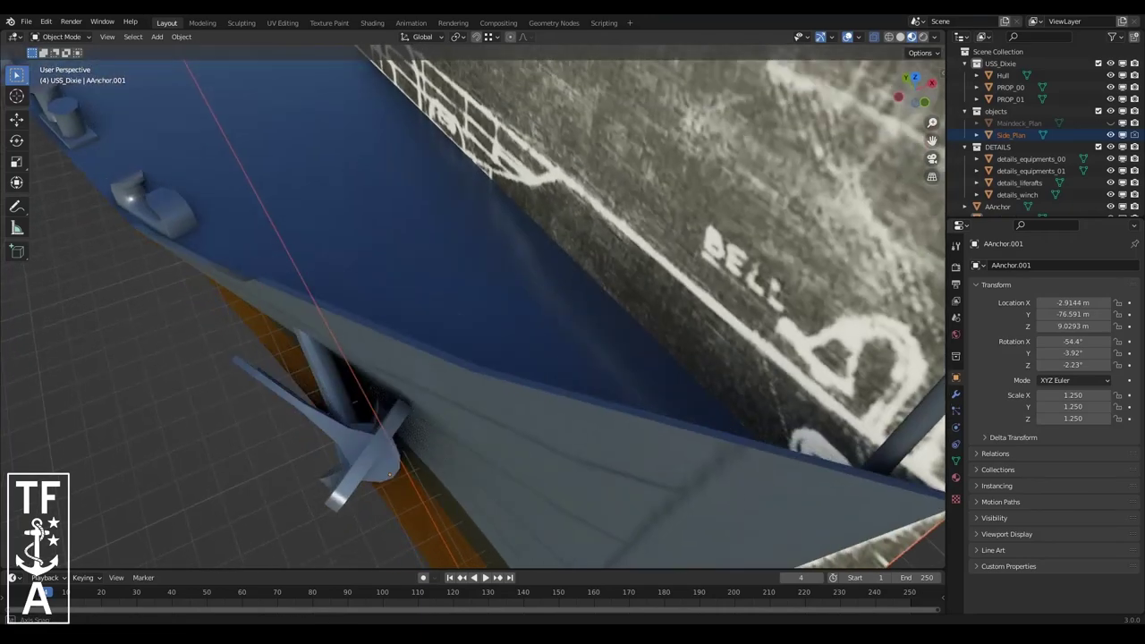
key(r)
click(672, 452)
- Hide the Side_Plan blueprint and look over the whole ship from above
middle_drag(673, 452, 502, 208)
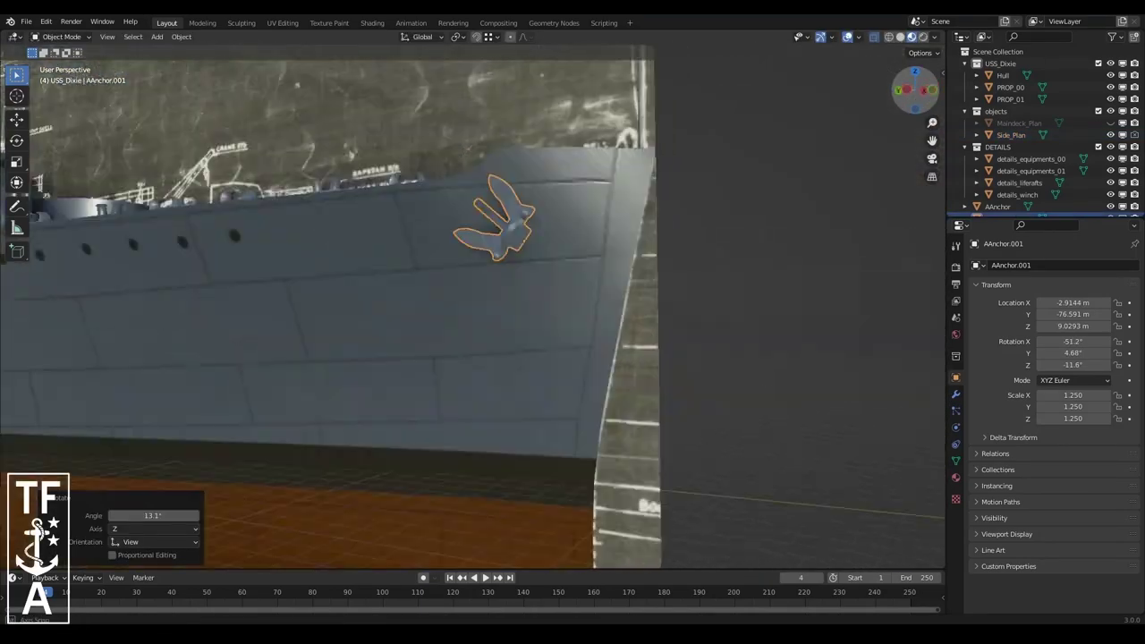
scroll(502, 208, down, 2)
click(502, 207)
key(h)
click(490, 287)
scroll(448, 250, up, 2)
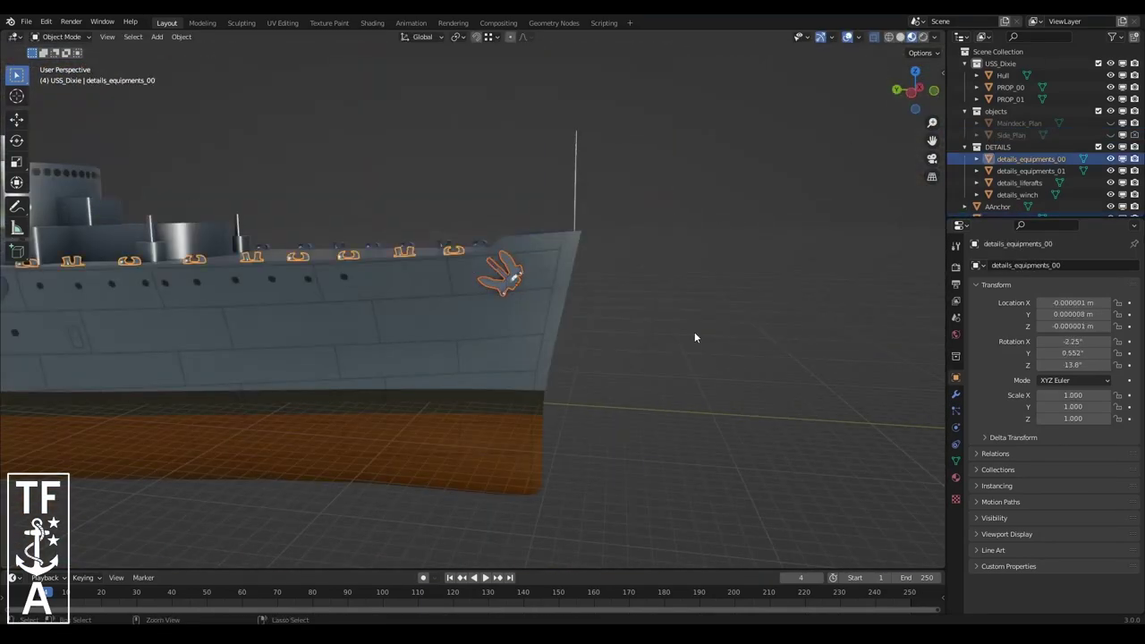
middle_drag(695, 337, 933, 141)
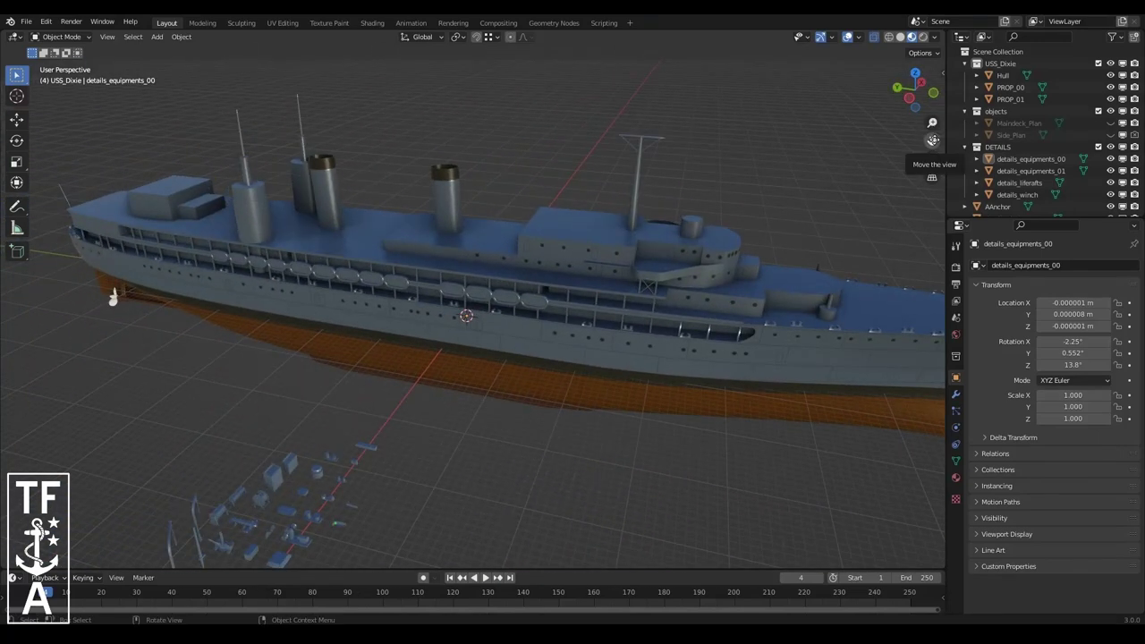
drag(913, 91, 904, 98)
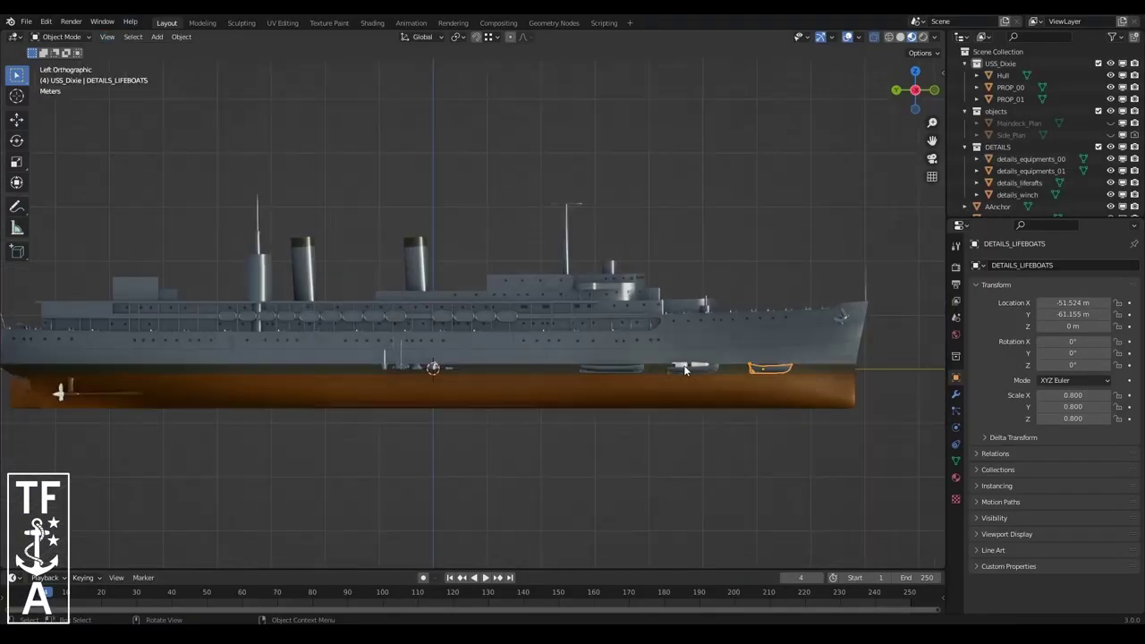
- Place the duplicated lifeboat on the deck and shift it sideways along X
click(96, 266)
key(KP_Decimal)
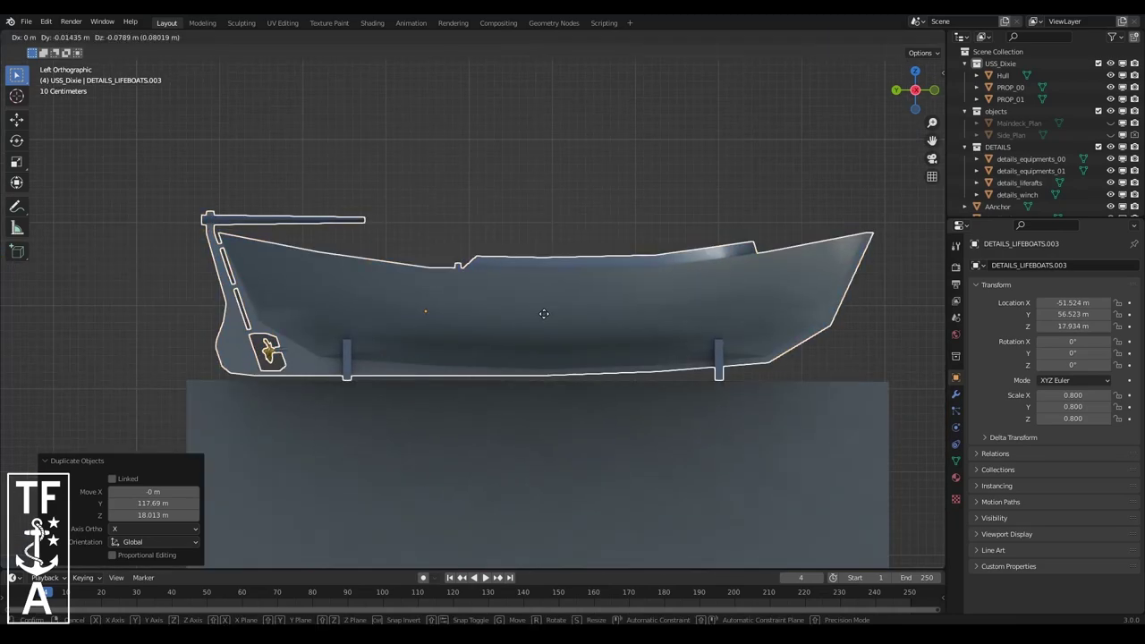
click(543, 313)
middle_drag(540, 319, 668, 256)
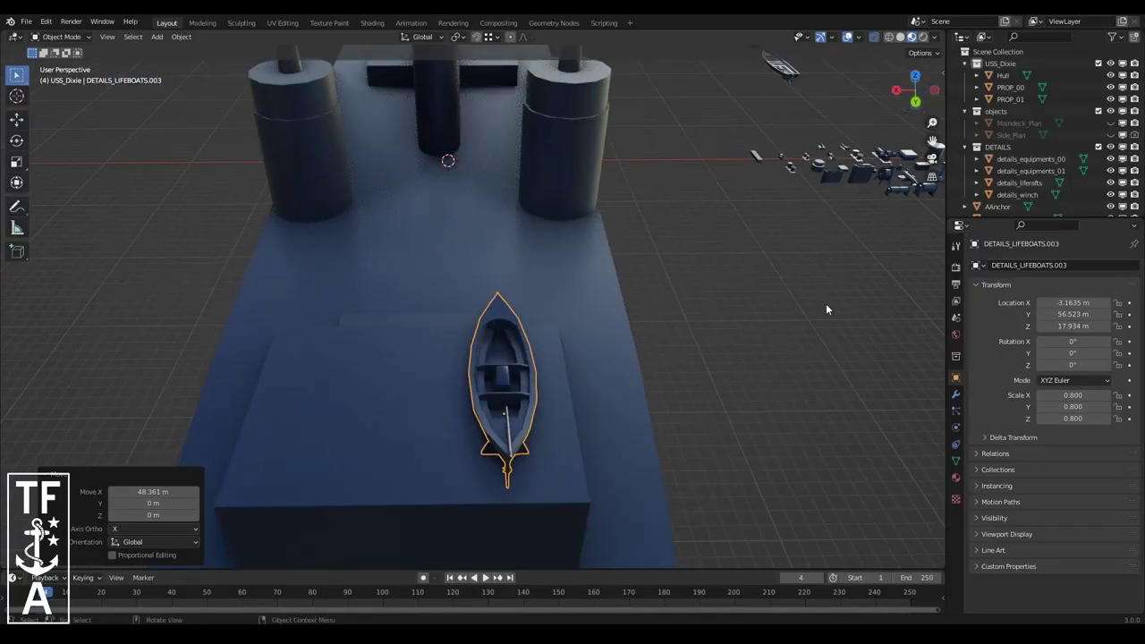
key(g)
key(x)
key(Return)
click(107, 36)
click(286, 202)
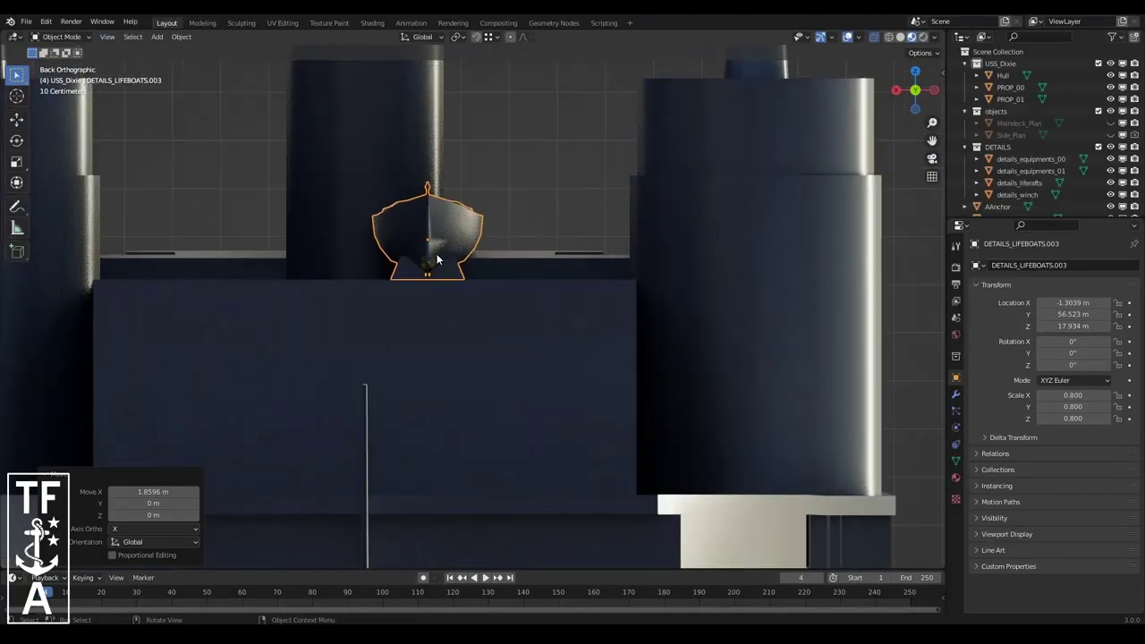
- Duplicate the lifeboat onto the opposite side of the ship along X
key(shift+d)
key(x)
key(Return)
middle_drag(567, 173, 424, 281)
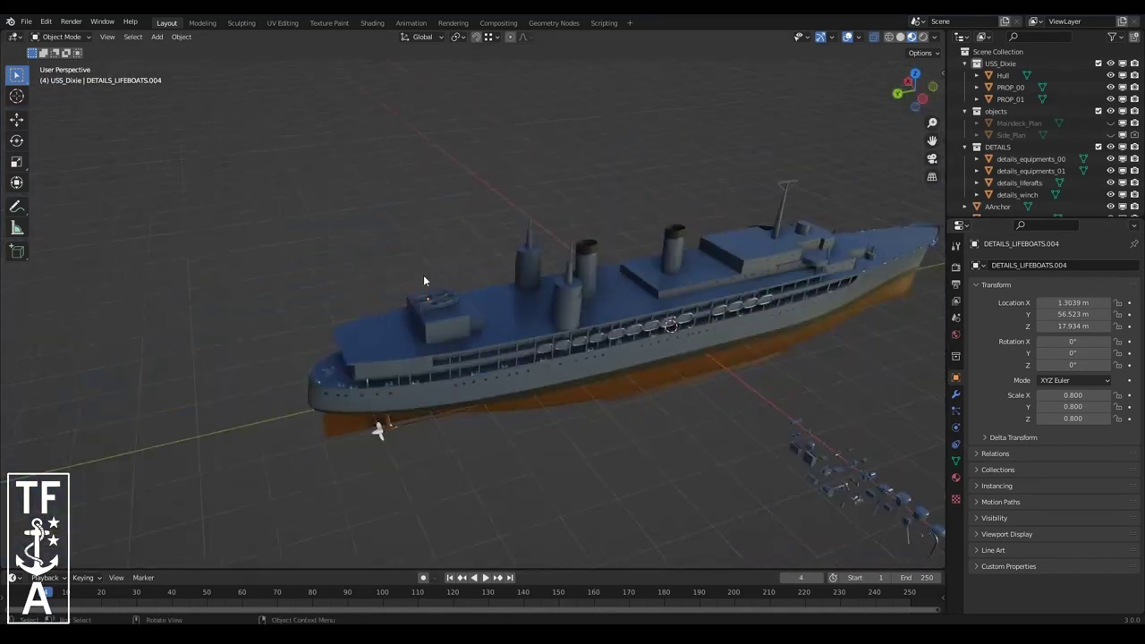
click(106, 36)
click(286, 228)
- Duplicate another lifeboat and set the copy down on the deck
key(shift+d)
click(600, 328)
scroll(725, 335, up, 5)
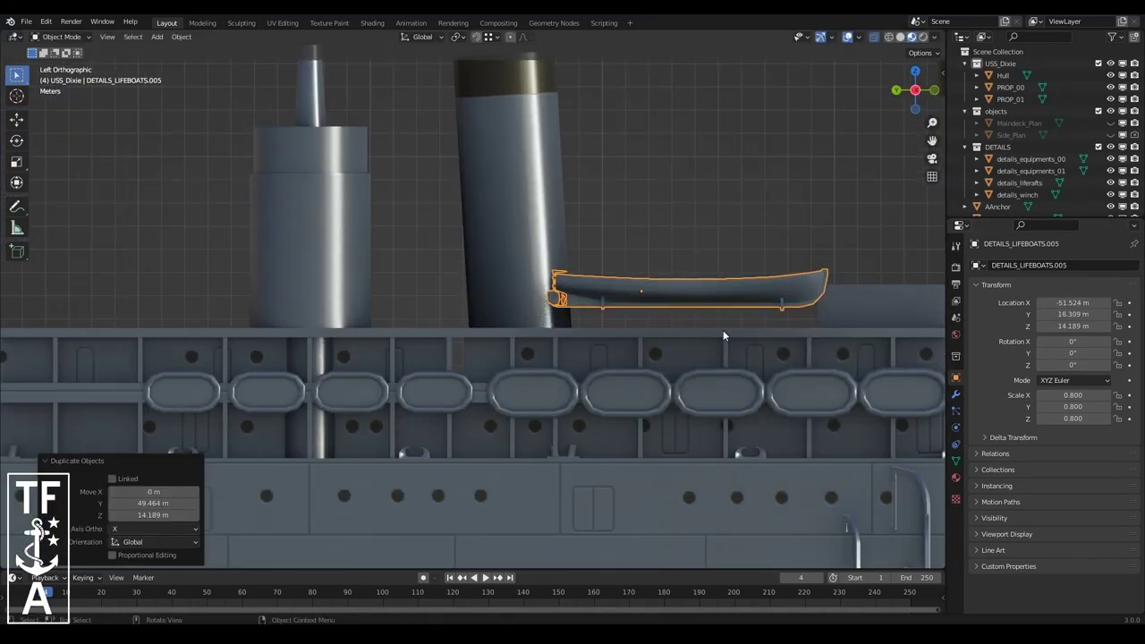
key(g)
click(678, 327)
key(g)
scroll(680, 308, up, 4)
scroll(689, 288, up, 2)
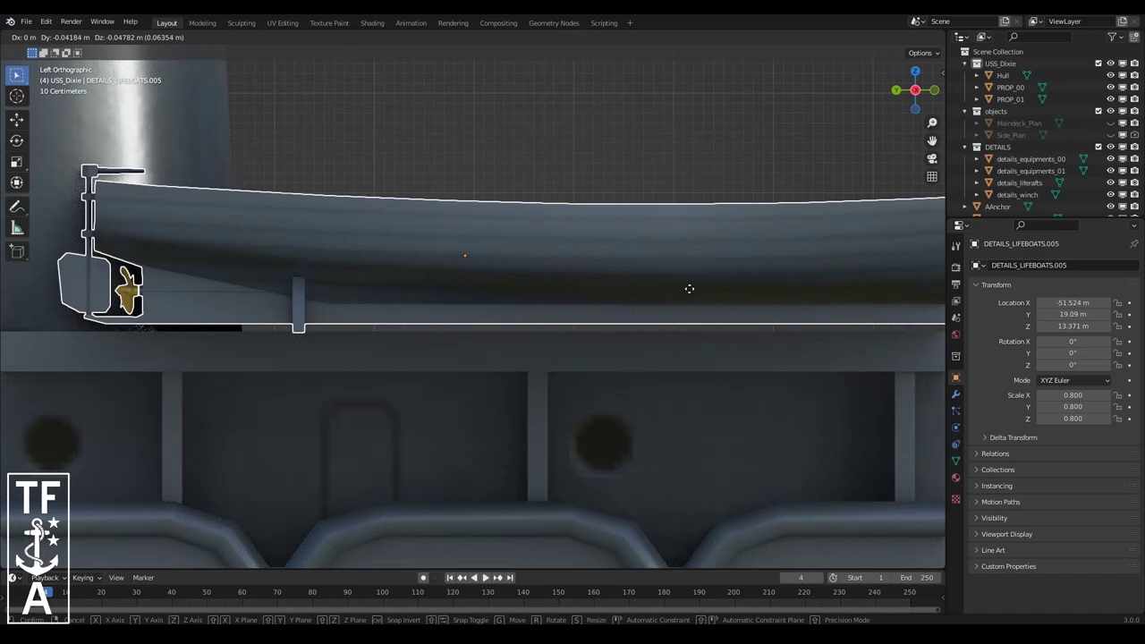
click(688, 288)
scroll(715, 305, down, 5)
scroll(716, 304, down, 4)
- Align the lifeboat beside the aft funnel against the Side_Plan blueprint
click(243, 572)
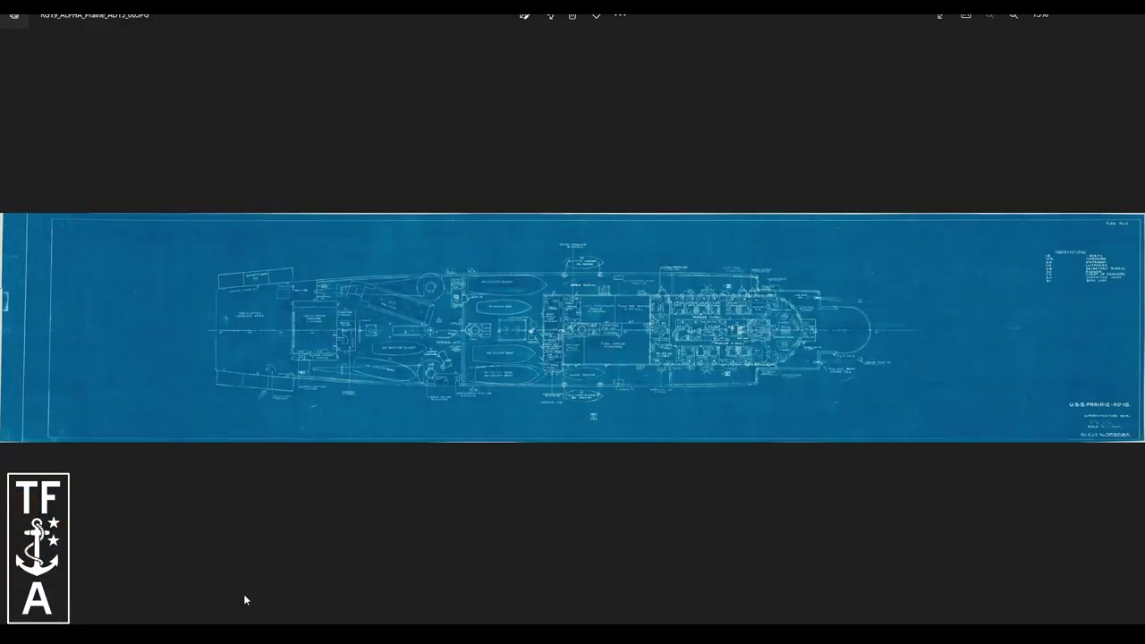
scroll(739, 170, up, 3)
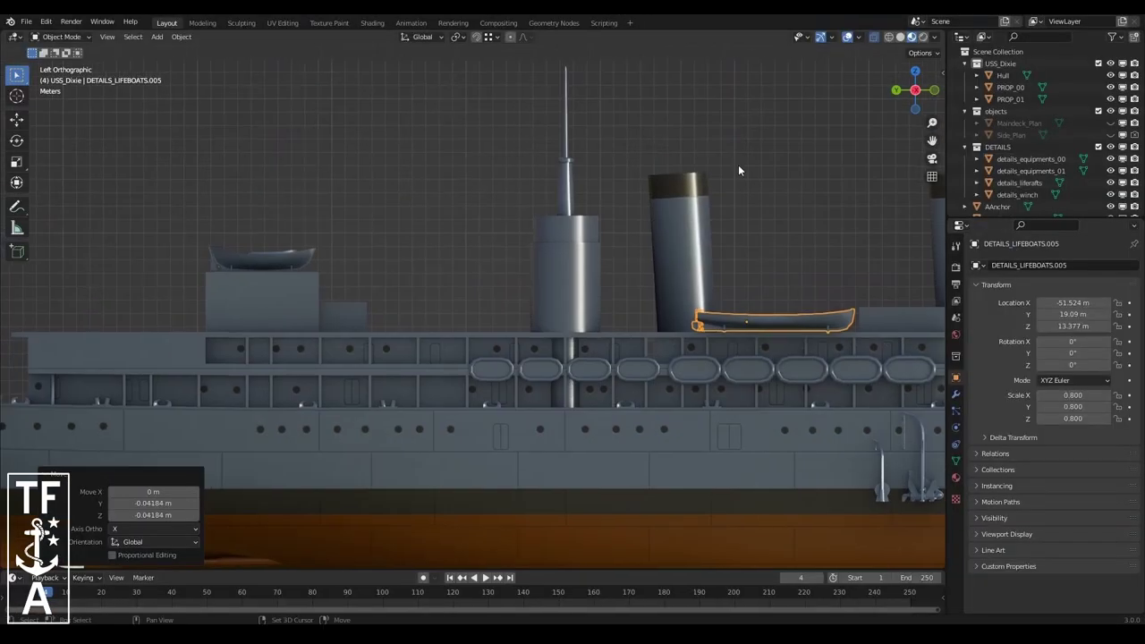
click(418, 178)
scroll(443, 351, up, 5)
scroll(443, 351, down, 5)
click(1111, 135)
click(839, 333)
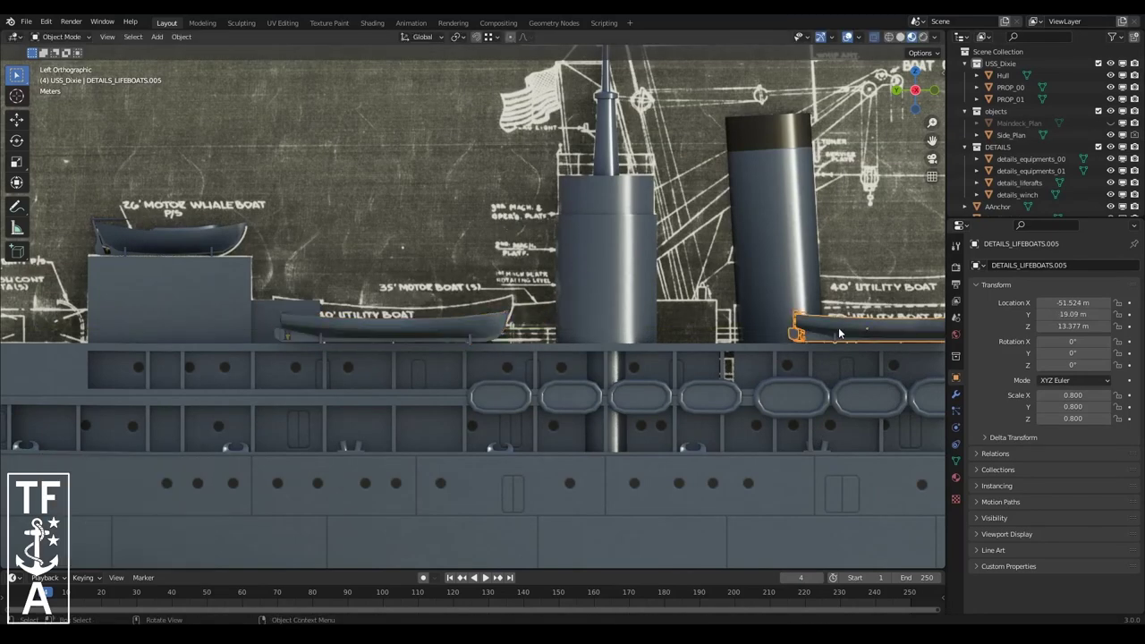
scroll(839, 333, down, 3)
click(730, 238)
click(1111, 134)
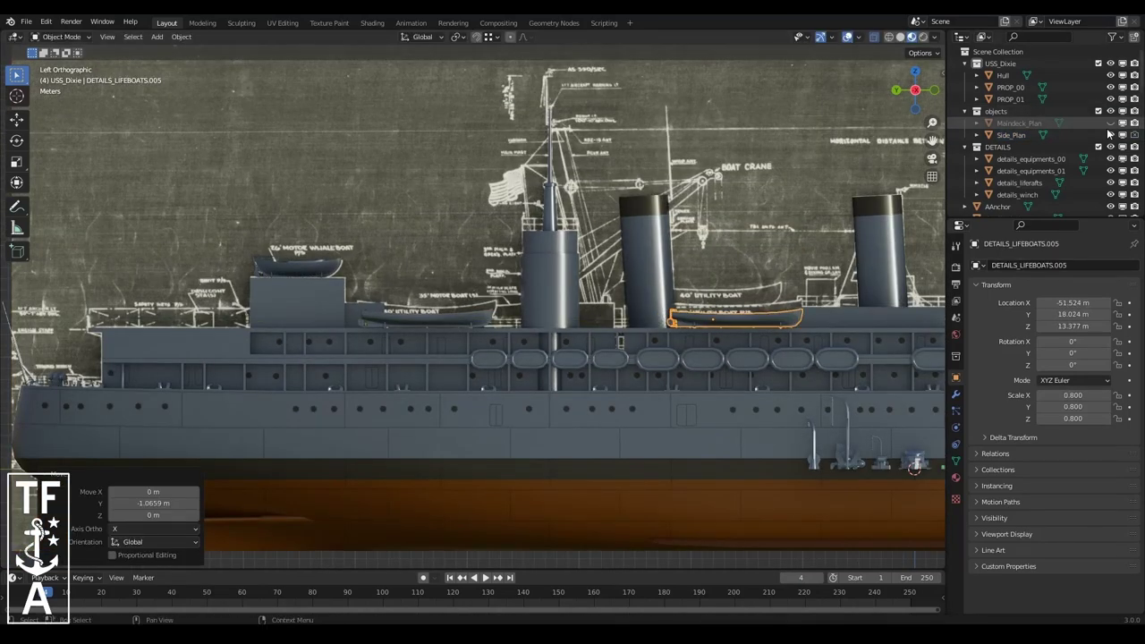
- Duplicate a lifeboat across along X, angle it, and delete an unwanted copy
middle_drag(626, 287, 550, 345)
key(shift+d)
key(x)
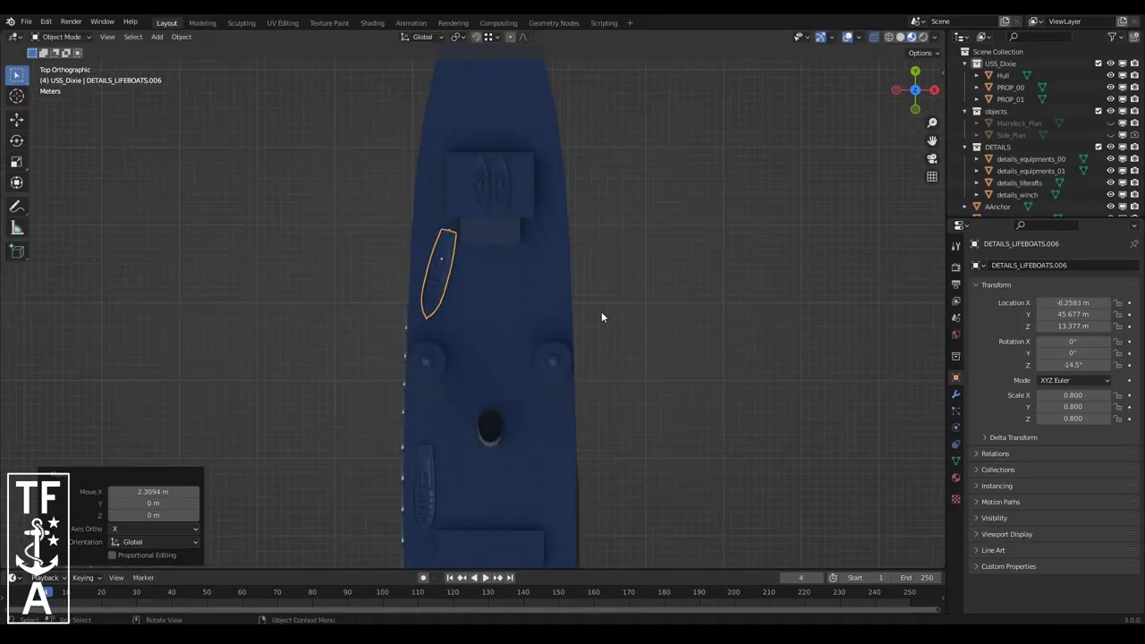
click(683, 308)
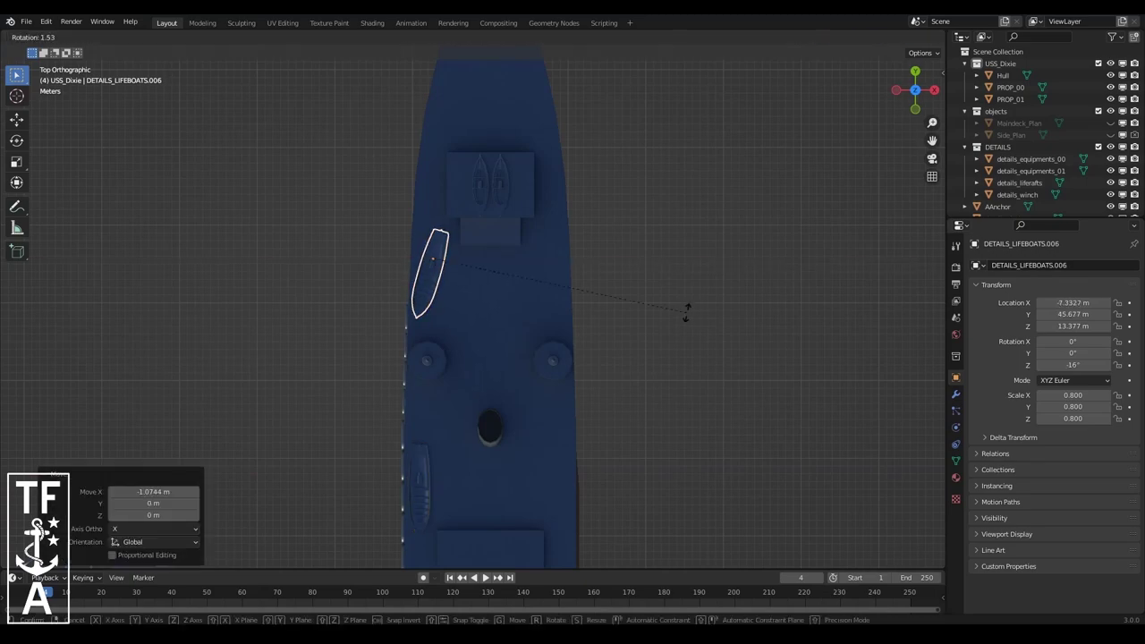
key(g)
key(x)
click(688, 325)
key(Delete)
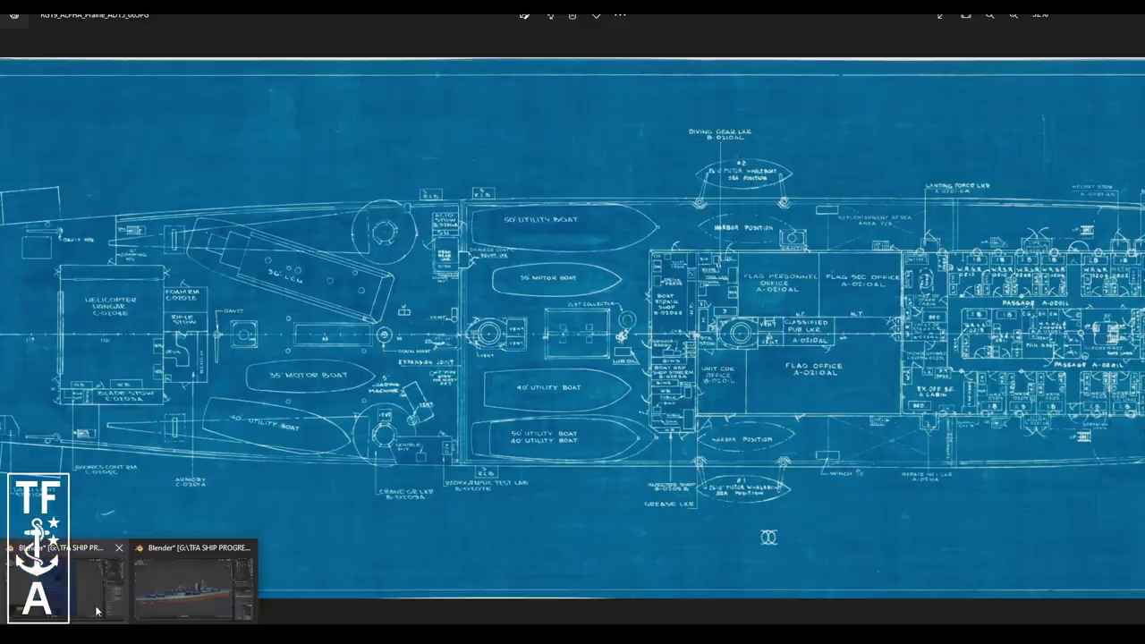
- Reposition a lifeboat and select the lower lifeboat pair
click(96, 611)
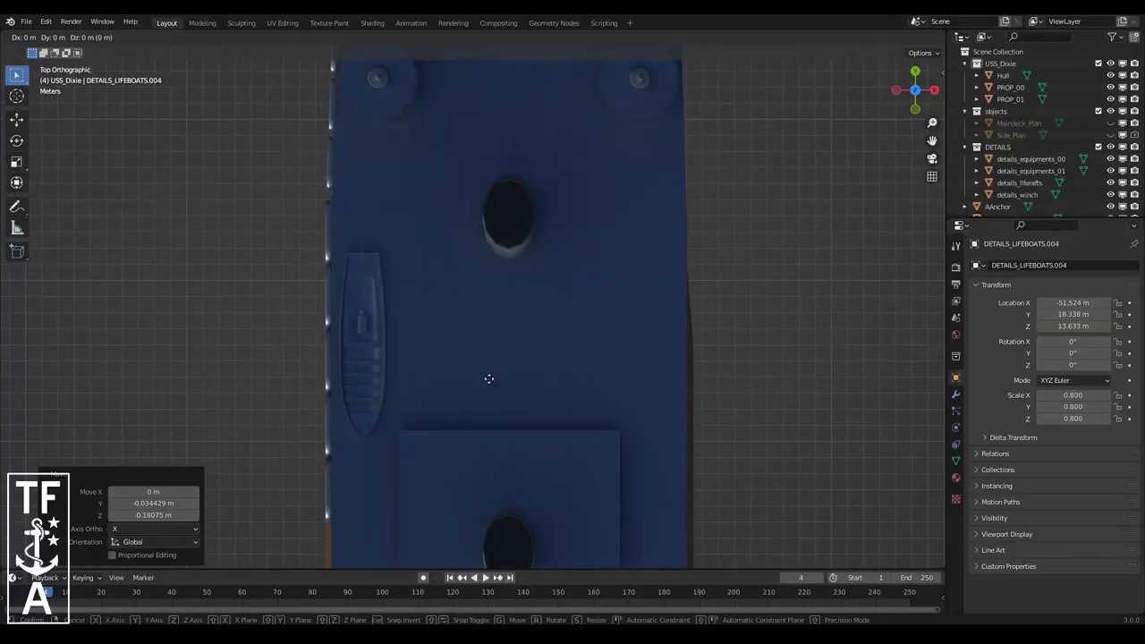
click(655, 504)
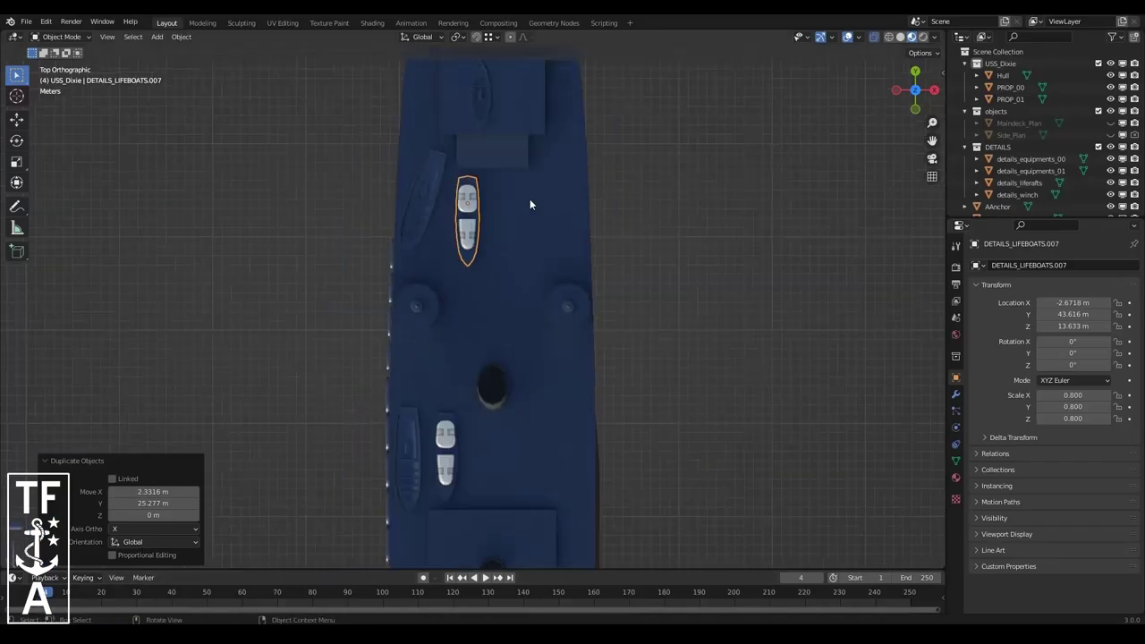
click(444, 447)
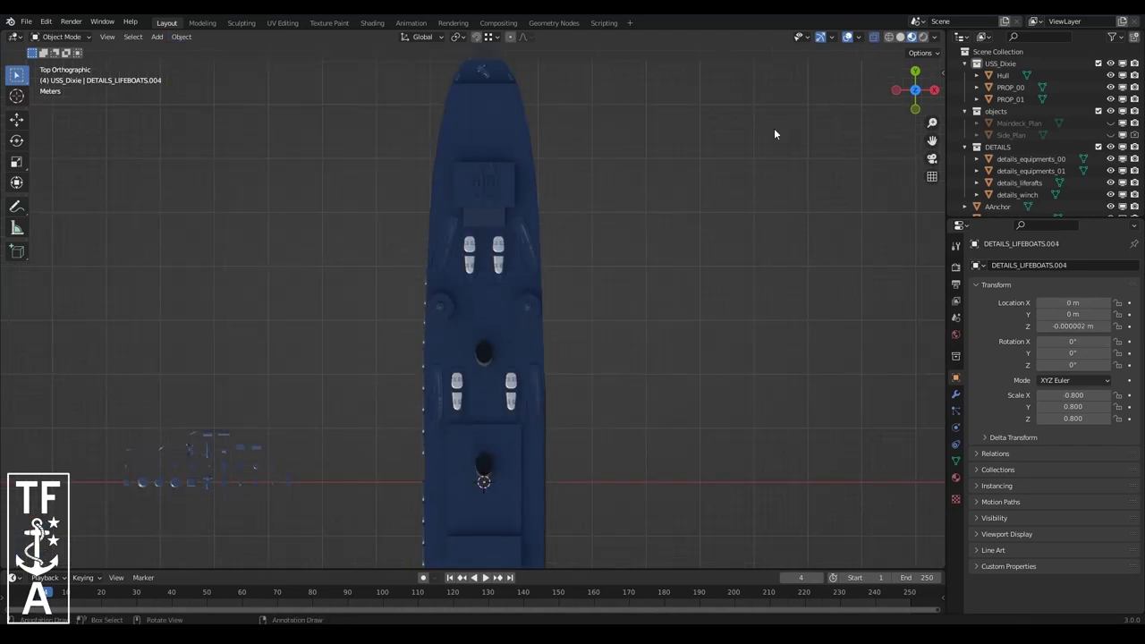
middle_drag(775, 133, 166, 403)
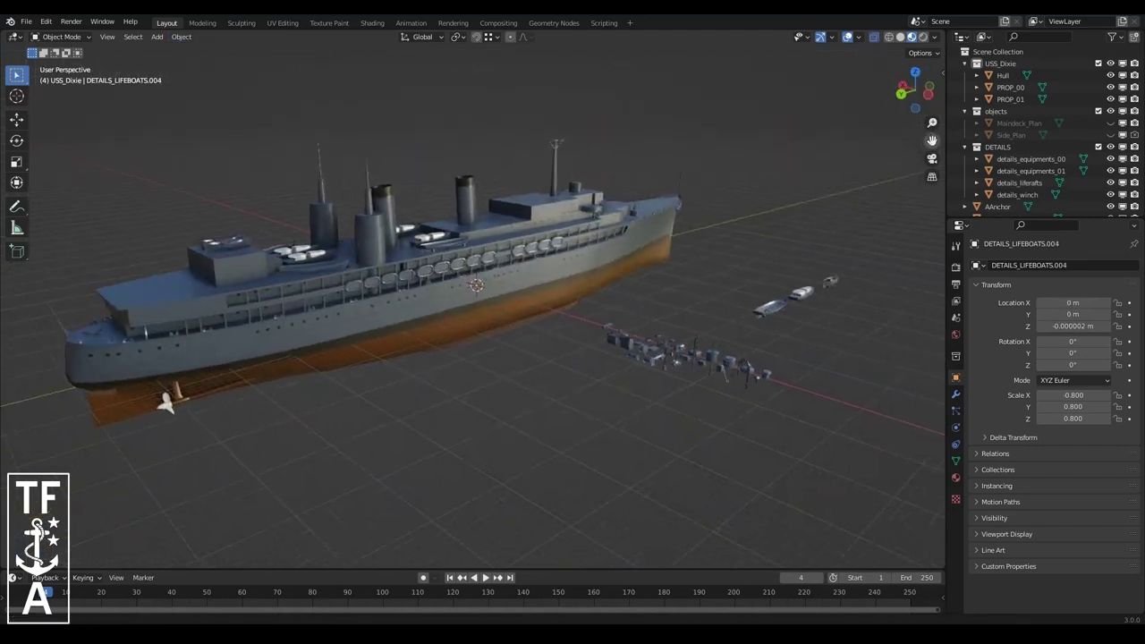
- Box-select the spare props beside the ship and move them into a new GENERIC_OBJECTS collection
middle_drag(725, 291, 765, 305)
middle_drag(690, 315, 707, 326)
drag(573, 322, 805, 438)
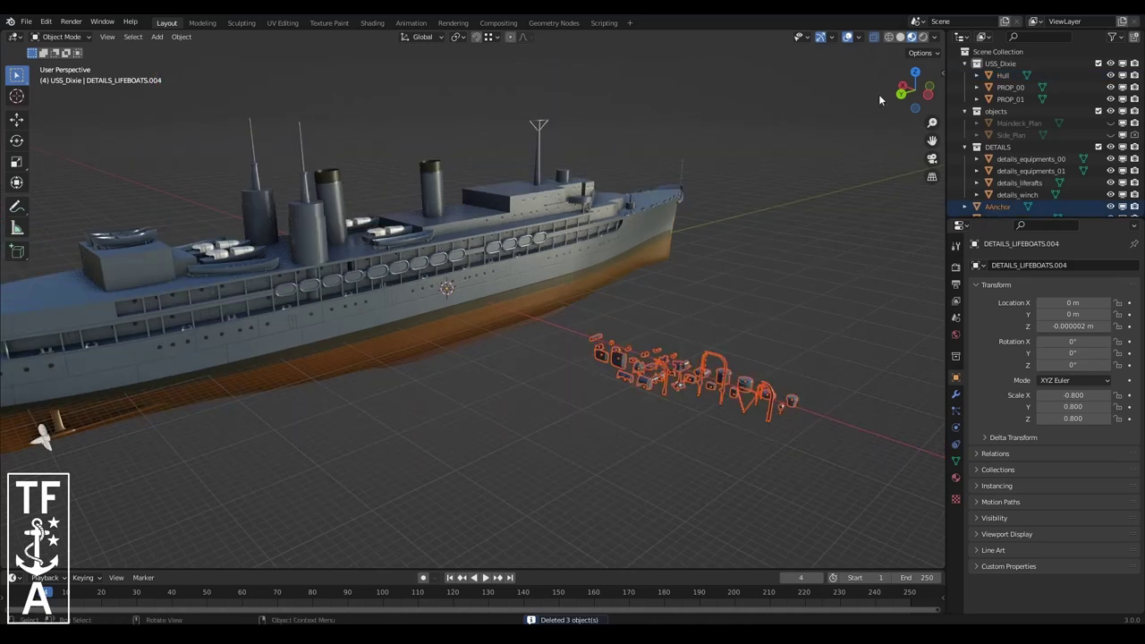
middle_drag(806, 438, 413, 400)
key(m)
text(GENERIC_OBJECTS)
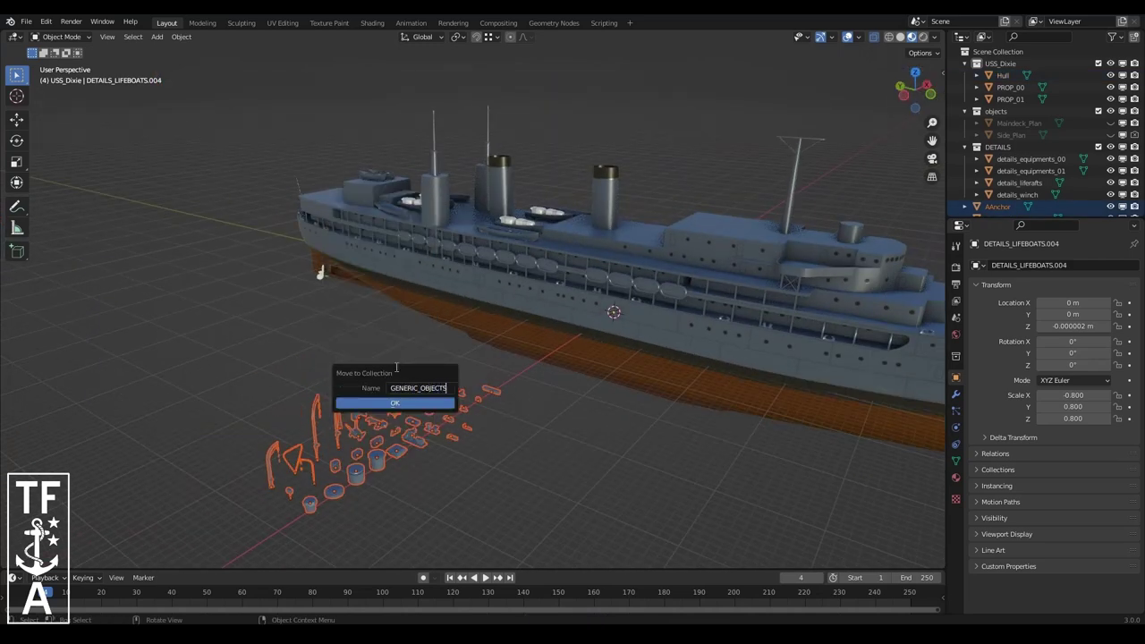
key(Return)
- Collapse the DETAILS collection in the Outliner and frame the ship
scroll(1038, 134, down, 1)
click(1045, 159)
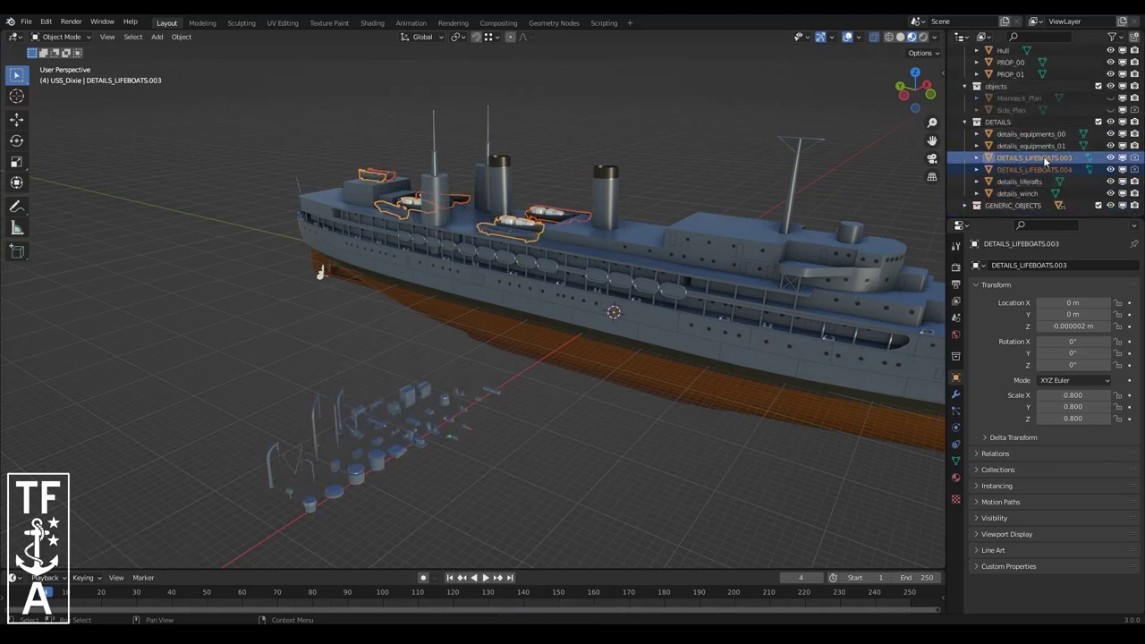
click(966, 122)
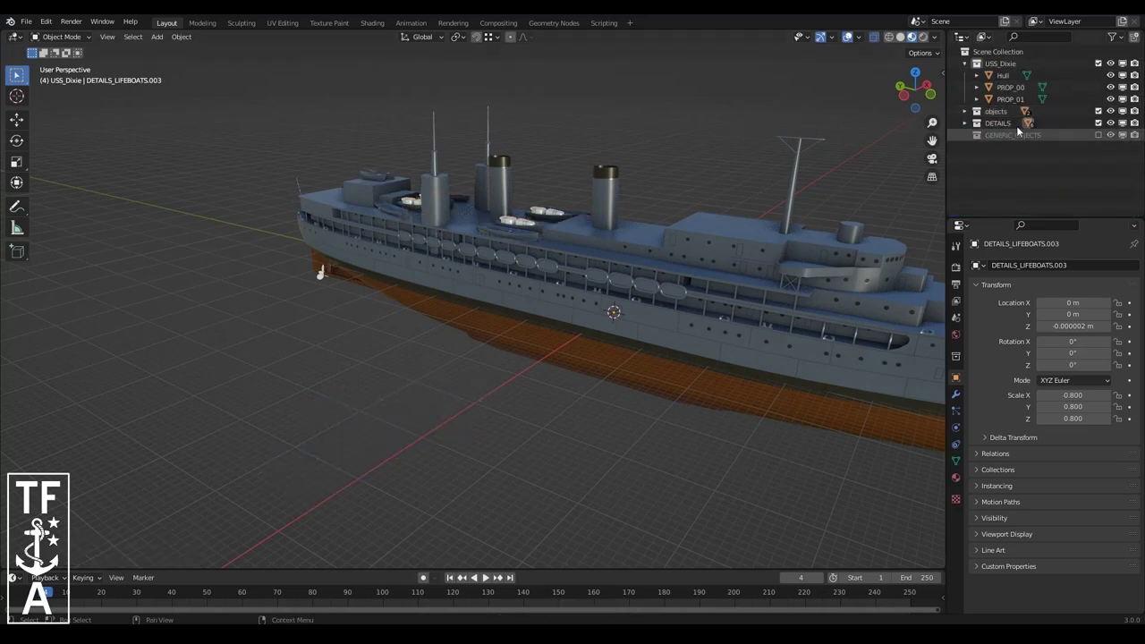
drag(914, 89, 739, 308)
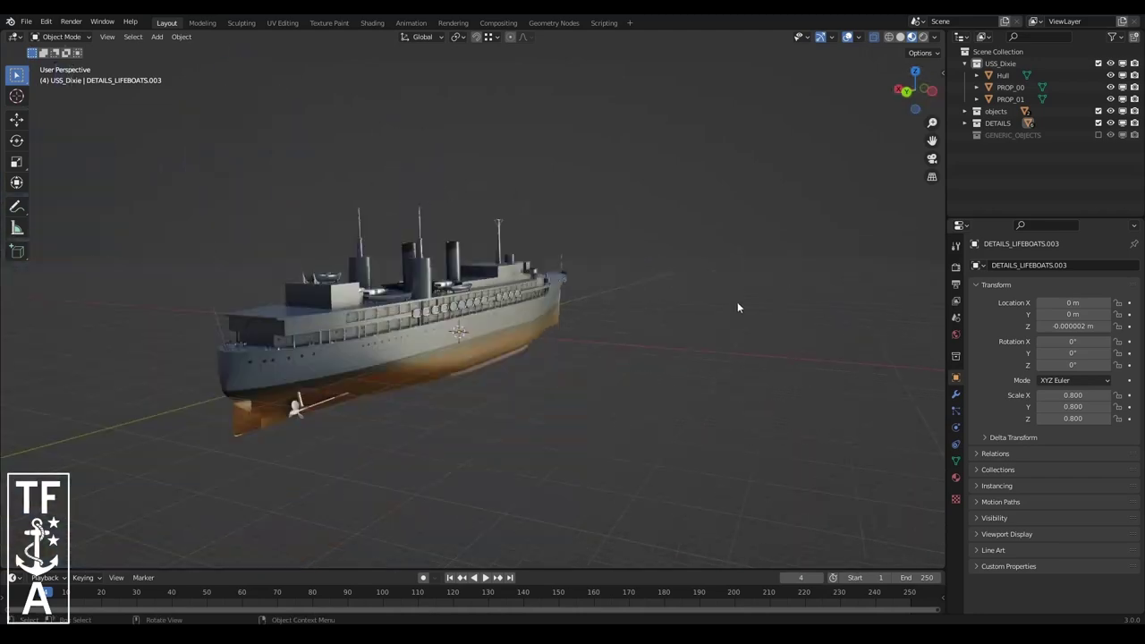
drag(915, 89, 903, 98)
scroll(472, 340, up, 3)
- Save the USS_Dixie file and orbit around the finished ship
key(ctrl+s)
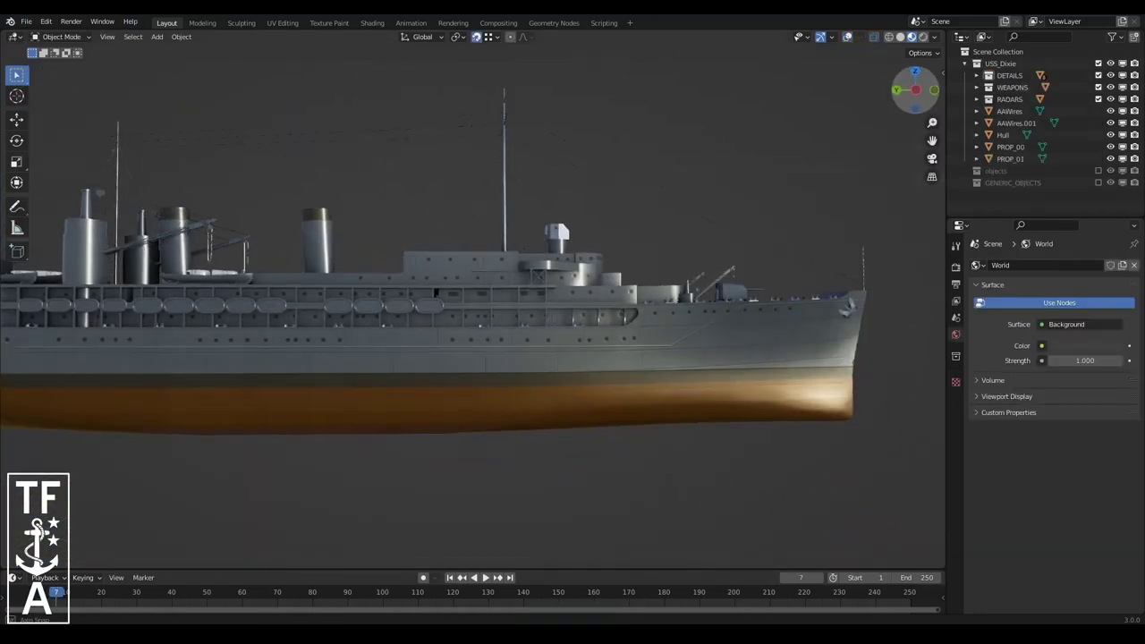
scroll(732, 304, down, 3)
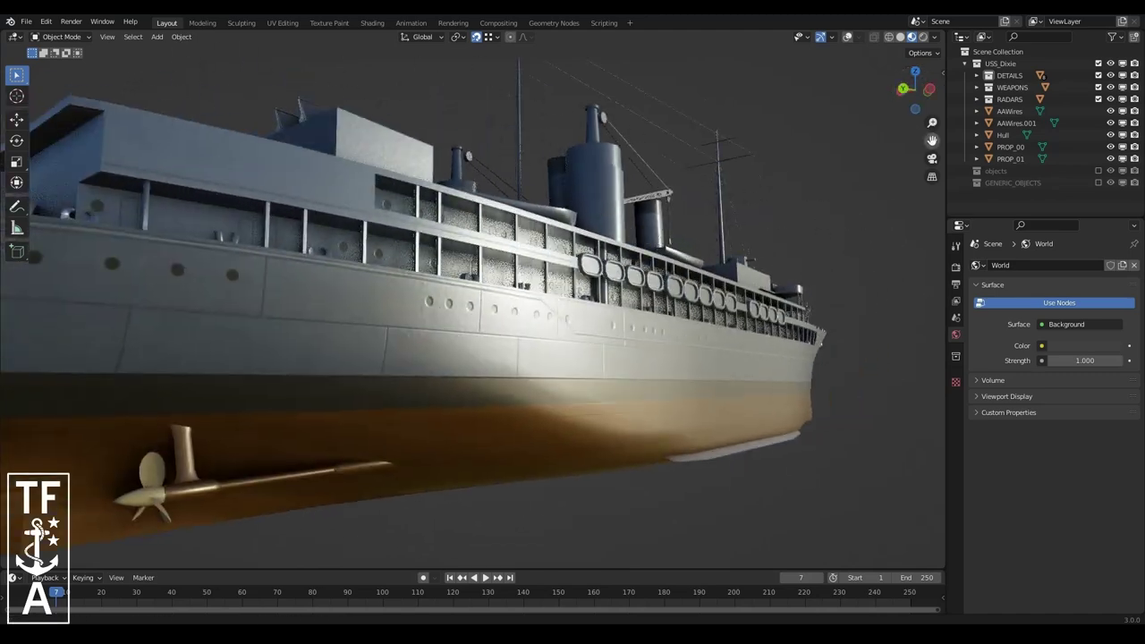
scroll(732, 304, down, 2)
mouse_move(914, 90)
mouse_down()
mouse_move(859, 108)
mouse_move(932, 135)
mouse_up()
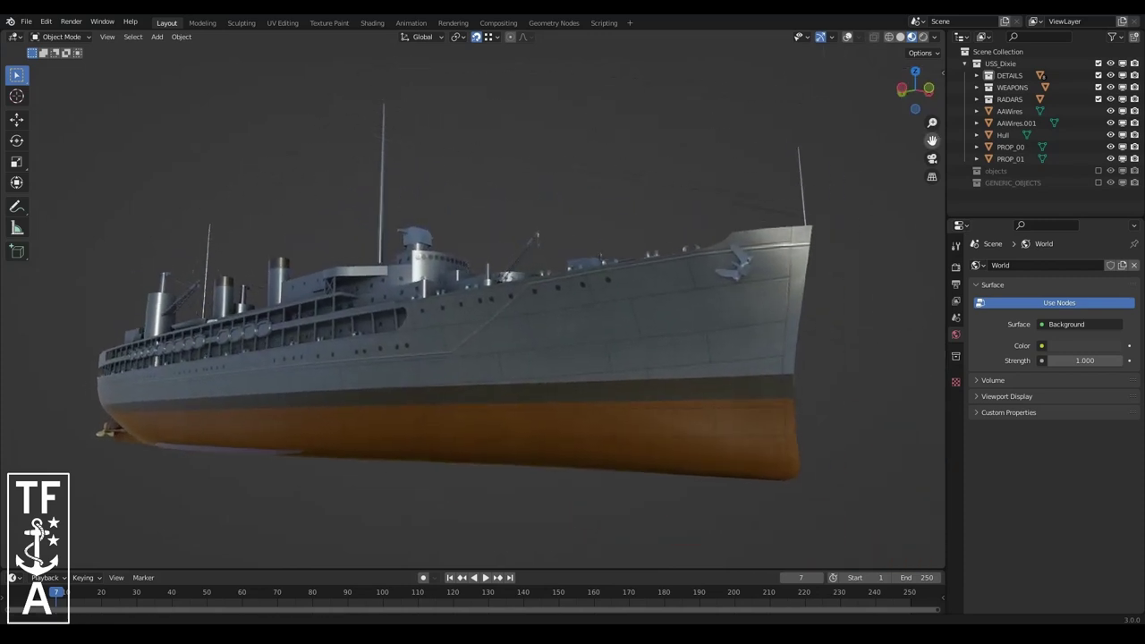
- Rotate the HDRI environment lighting across the hull and show the blue deck
click(935, 37)
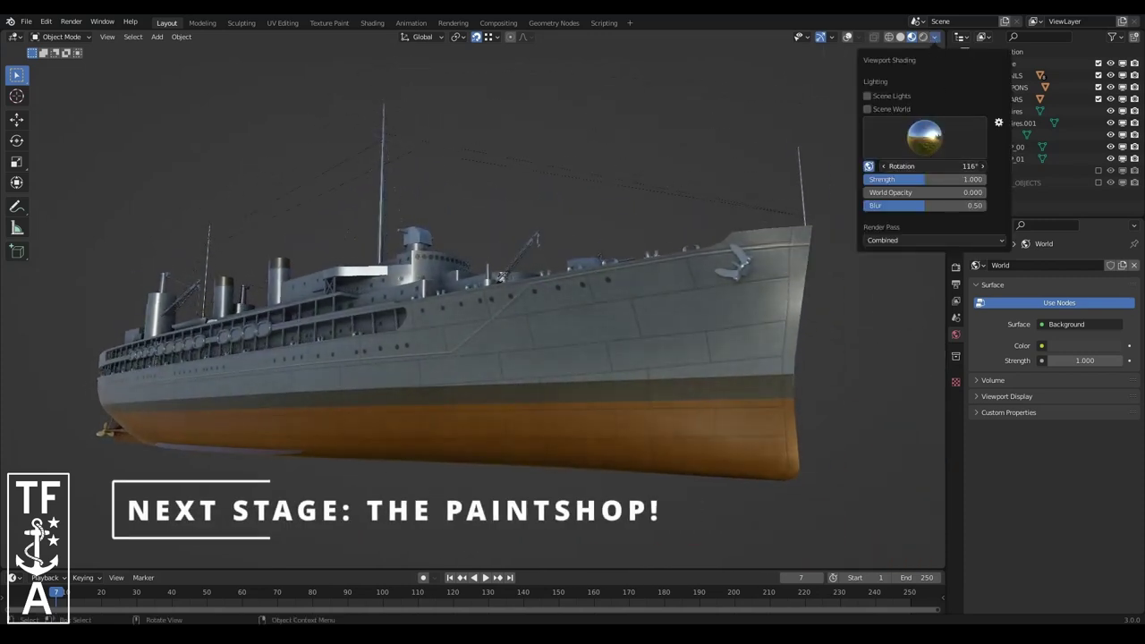
mouse_move(926, 165)
mouse_down()
mouse_move(966, 166)
mouse_move(868, 166)
mouse_move(939, 166)
mouse_move(913, 165)
mouse_move(927, 165)
mouse_up()
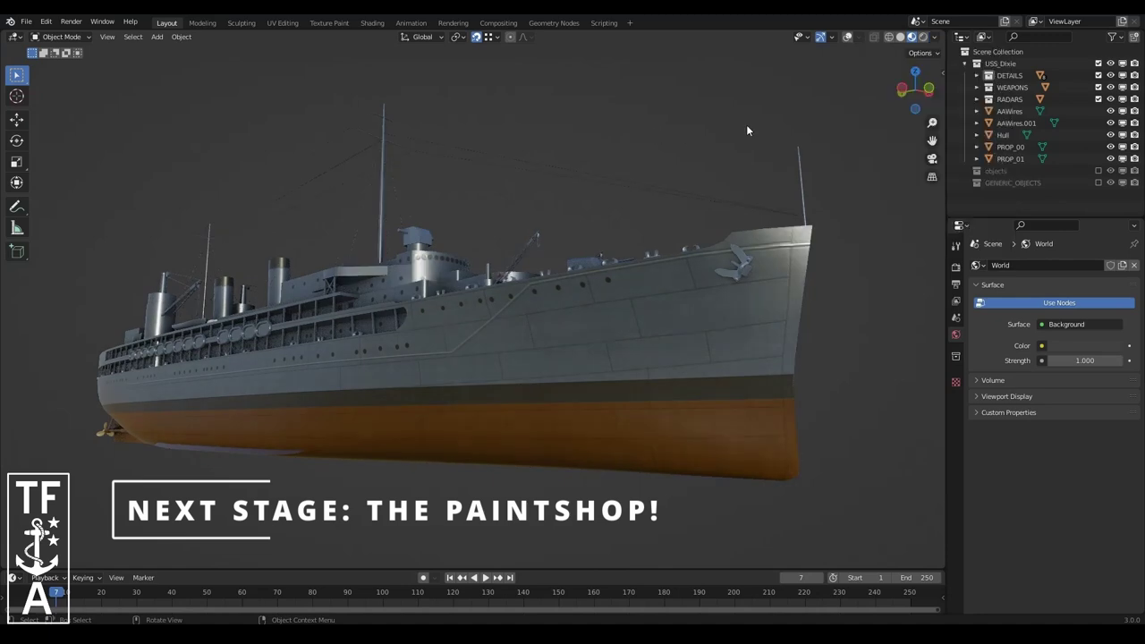
mouse_move(914, 90)
mouse_down()
mouse_move(931, 103)
mouse_move(916, 79)
mouse_move(899, 111)
mouse_up()
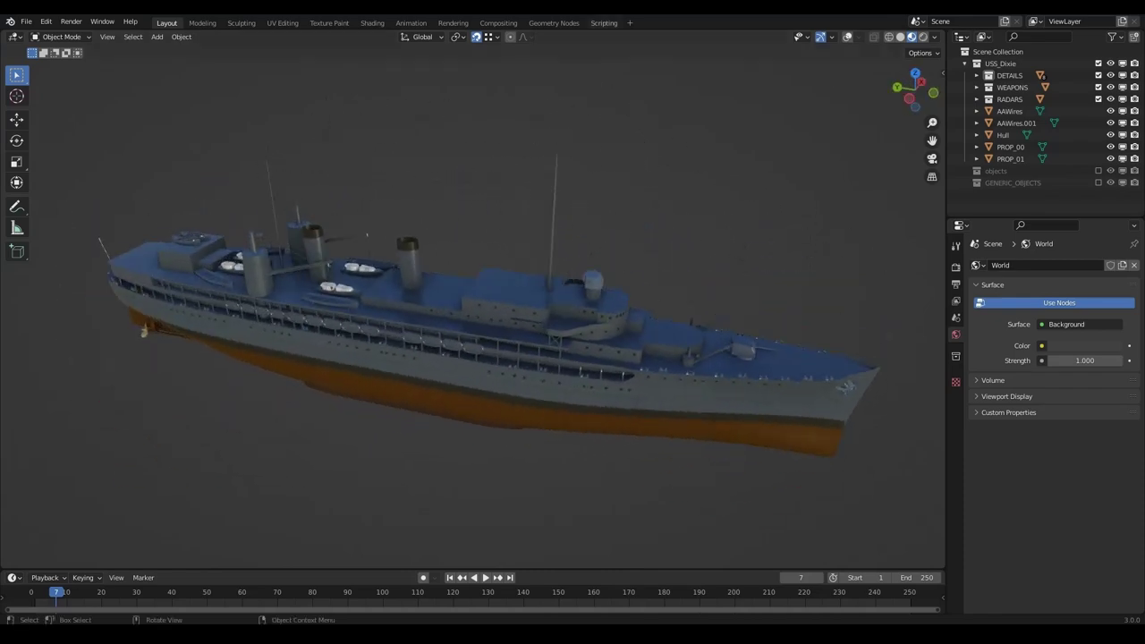